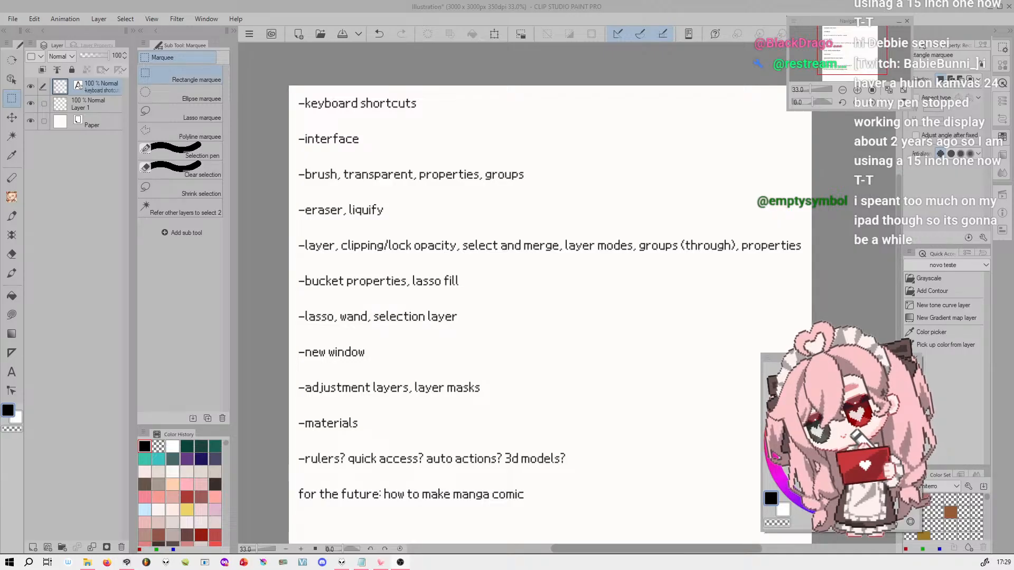
Open the shortcut settings and review the available shortcut categories, keeping Options selected
left_click(14, 19)
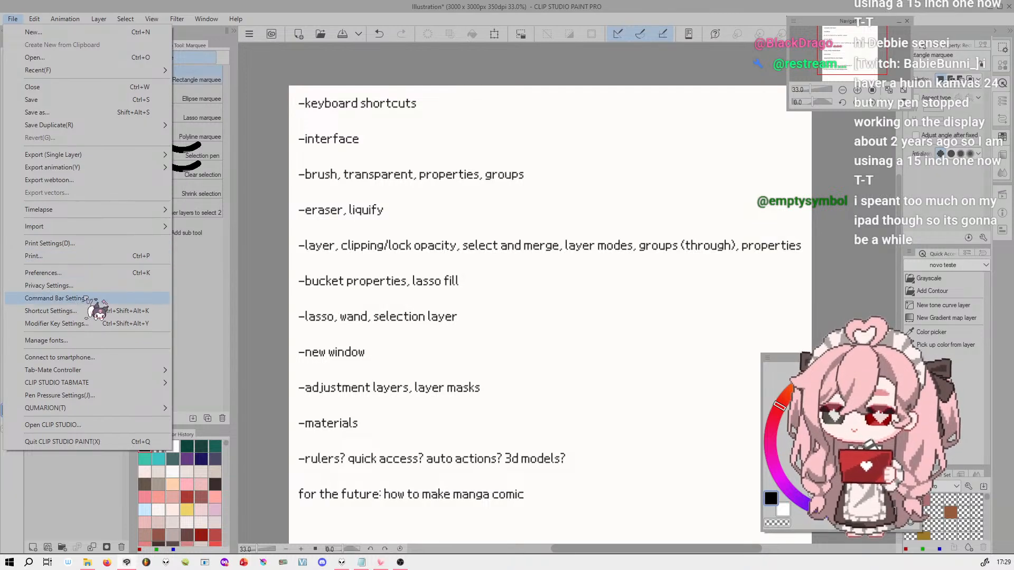
left_click(150, 311)
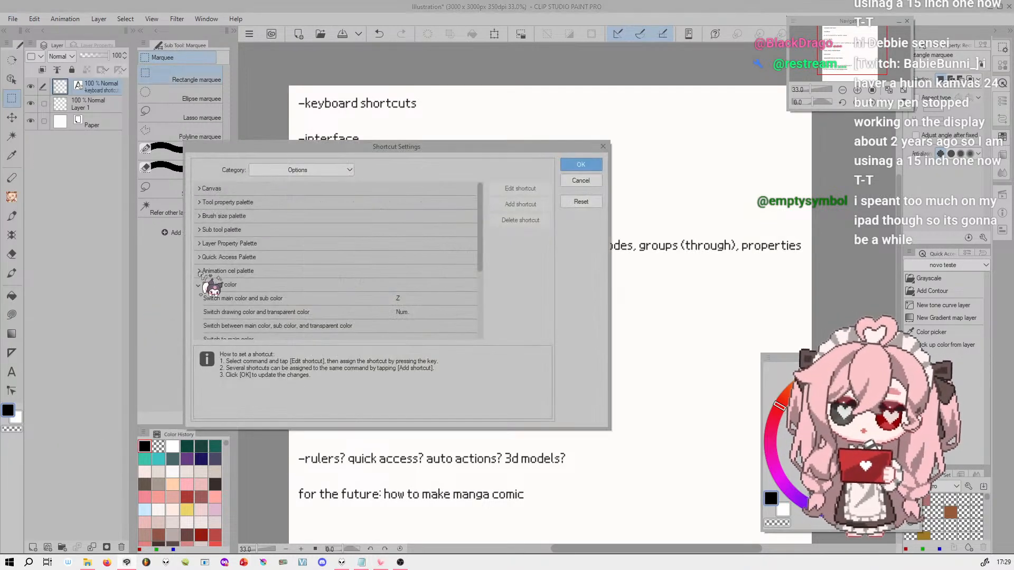
left_click_drag(389, 148, 511, 116)
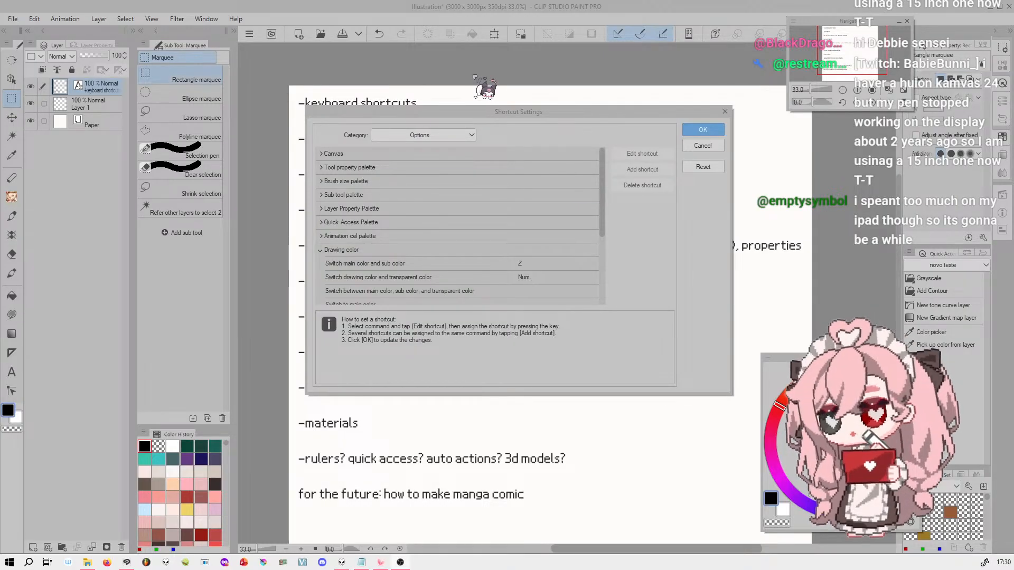
left_click(434, 138)
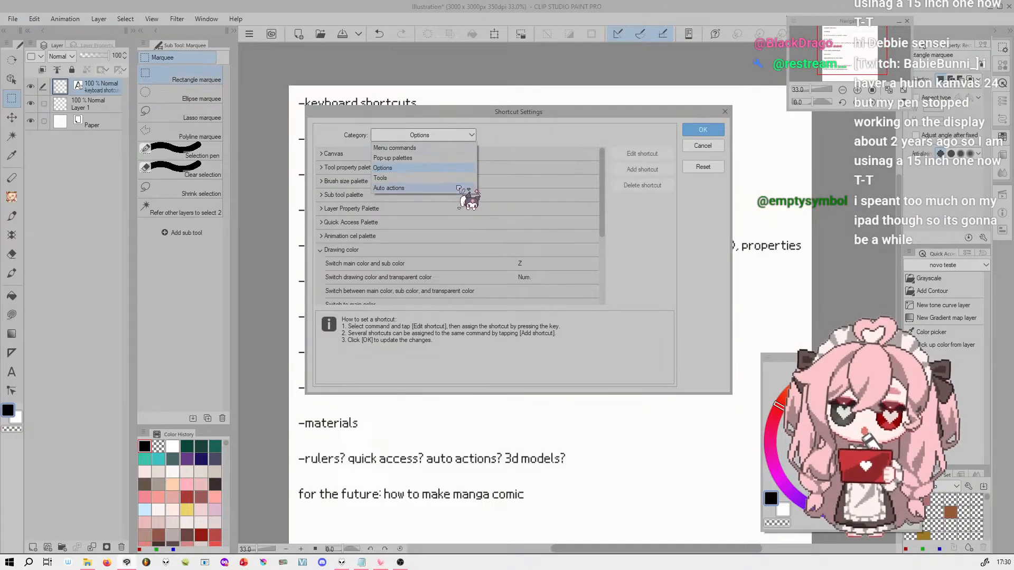
left_click(449, 131)
left_click(448, 134)
left_click(453, 171)
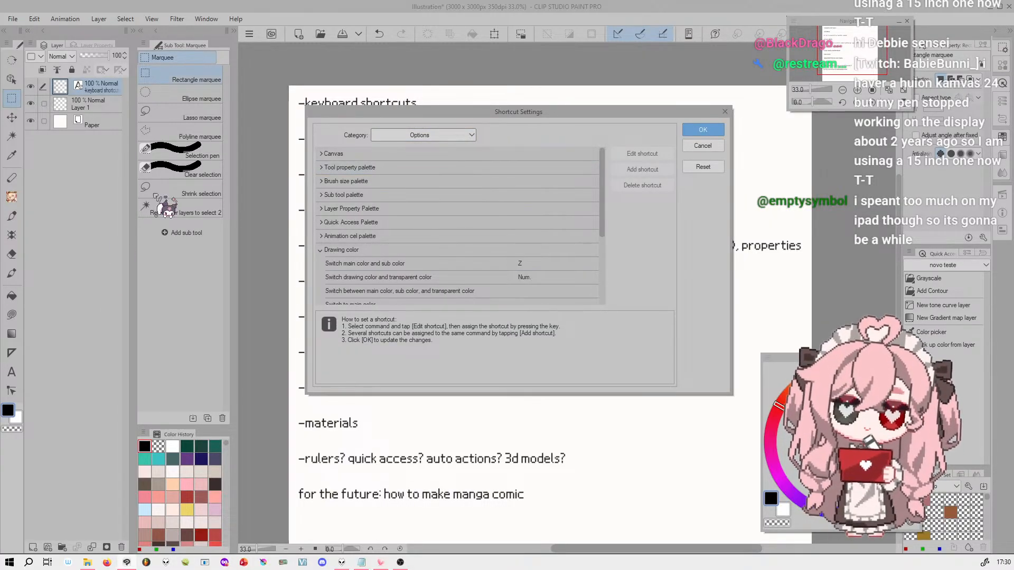
Examine the shortcuts for reducing and increasing brush size under Brush Size in the Tool property palette options
left_click(328, 169)
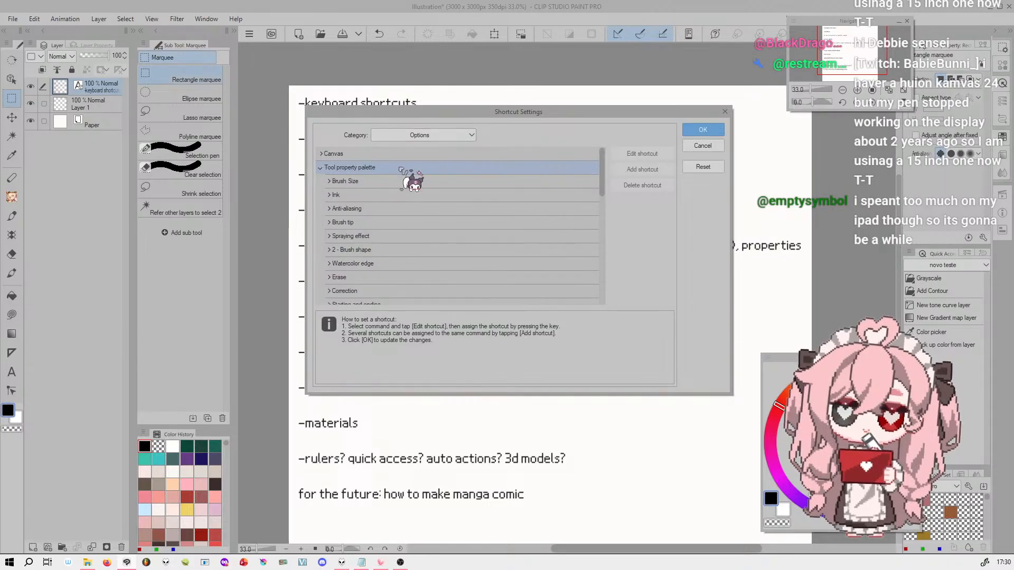
left_click(332, 182)
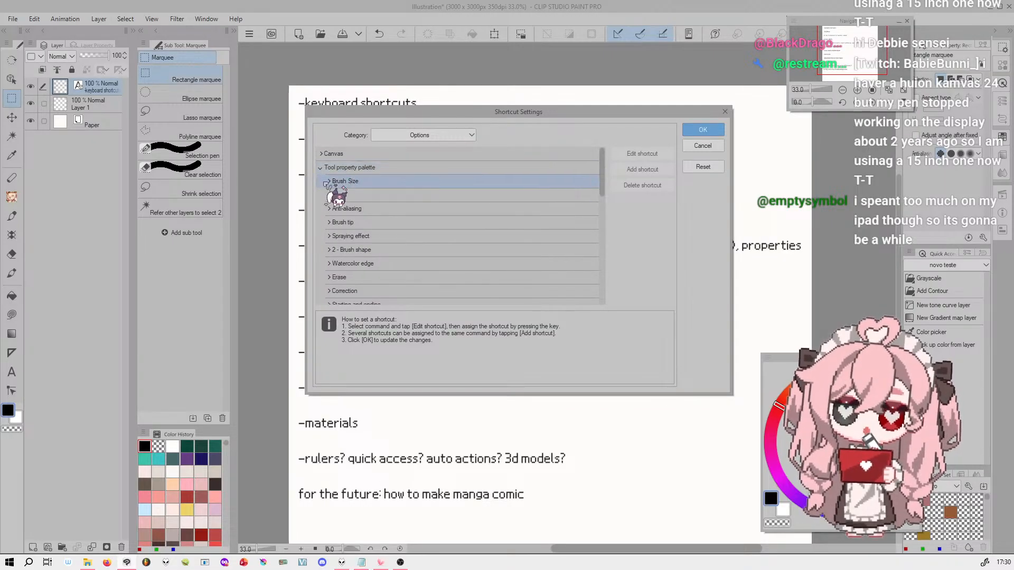
left_click(328, 182)
left_click(426, 208)
left_click(421, 198)
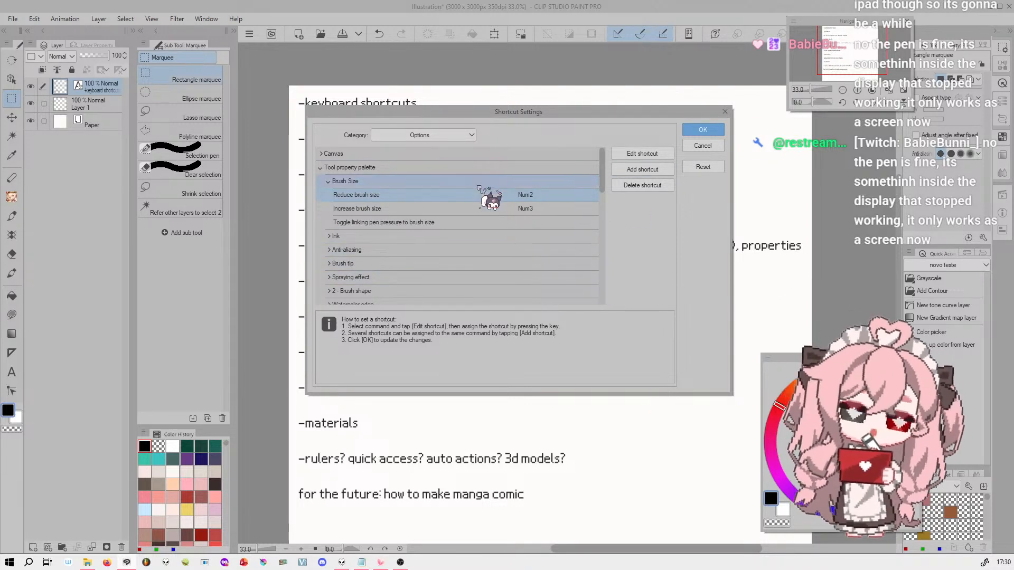
left_click(530, 210)
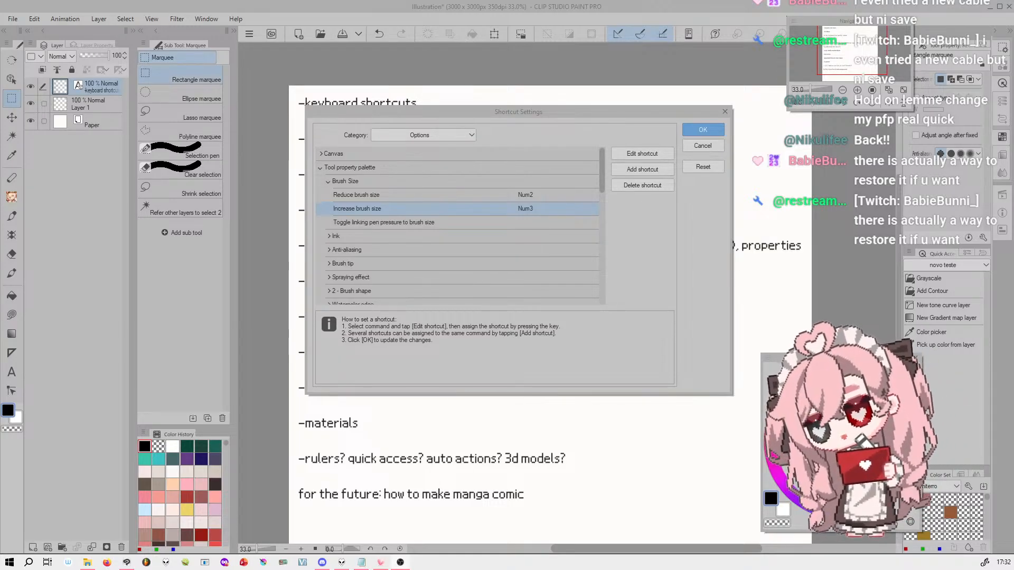
left_click_drag(602, 157, 606, 146)
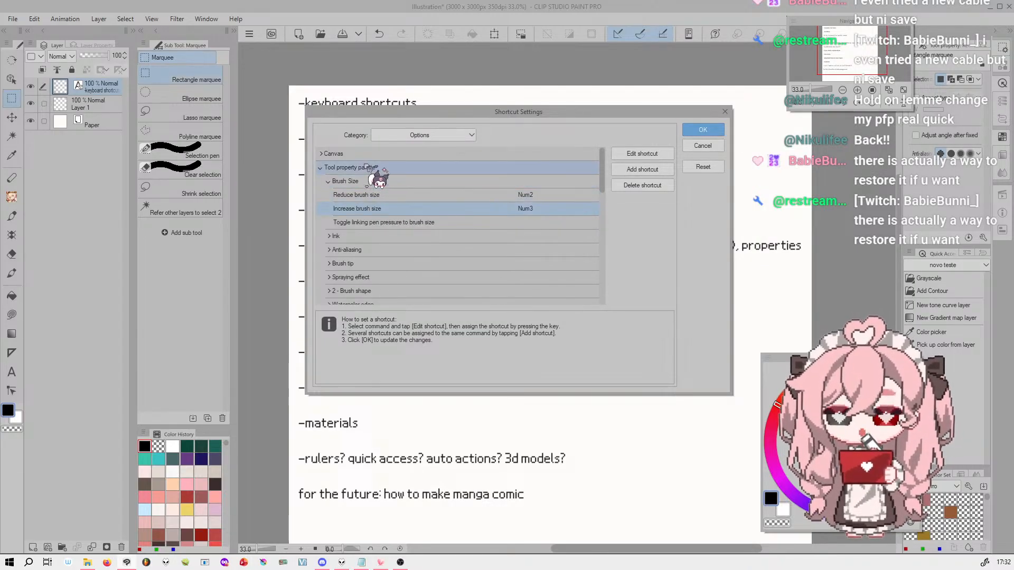
left_click_drag(435, 116, 432, 116)
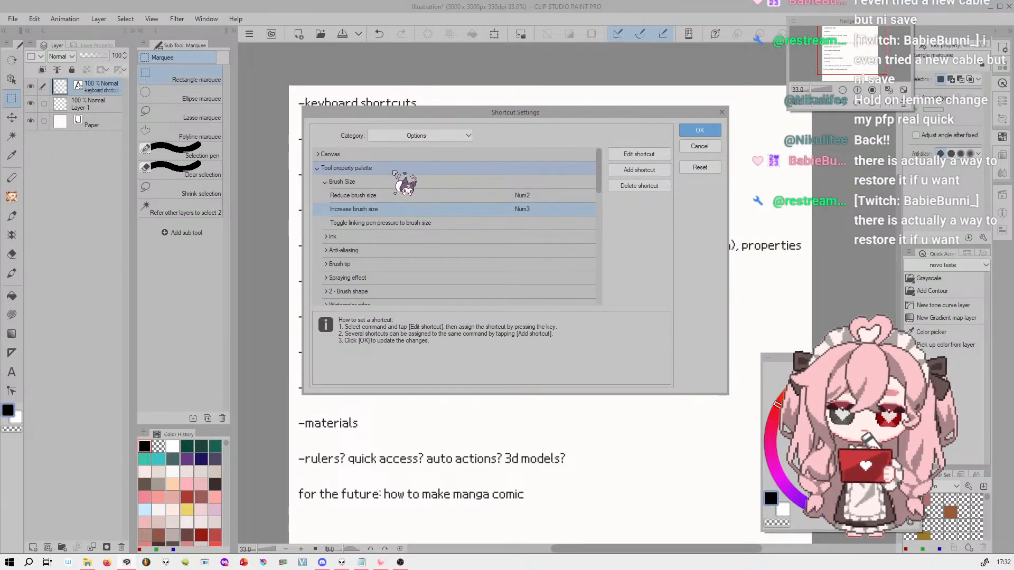
left_click(391, 199)
left_click(393, 183)
left_click(397, 198)
left_click(397, 212)
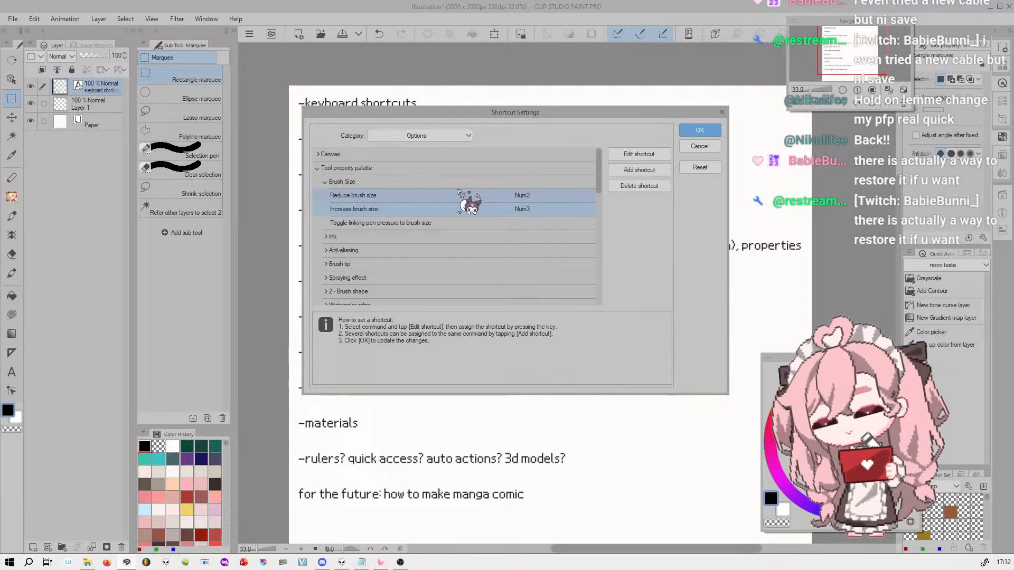
Examine the shortcut for switching between drawing color and transparent color, and close the shortcut settings without saving
left_click(325, 182)
left_click(320, 169)
left_click(319, 169)
double_click(338, 251)
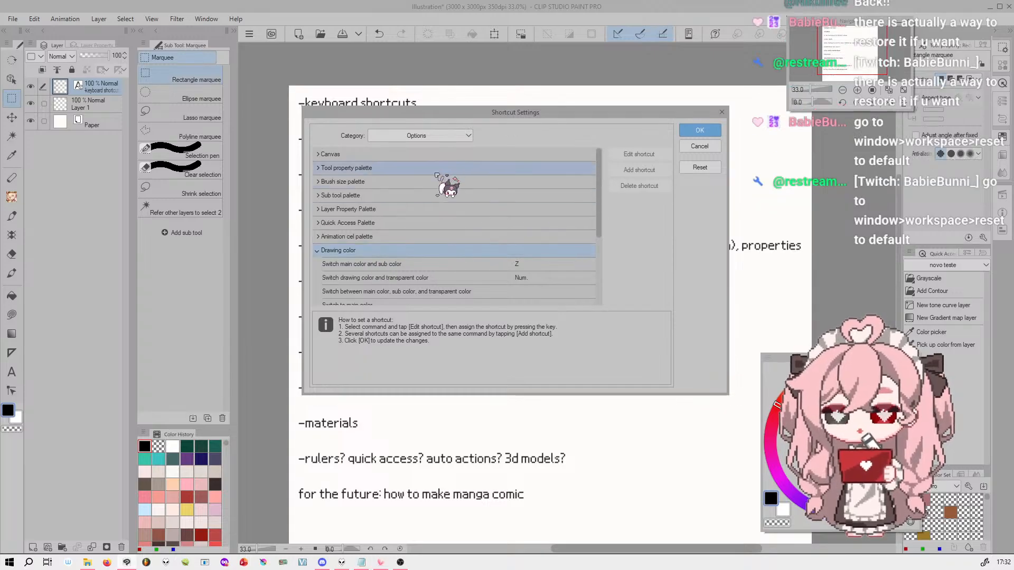
left_click(544, 279)
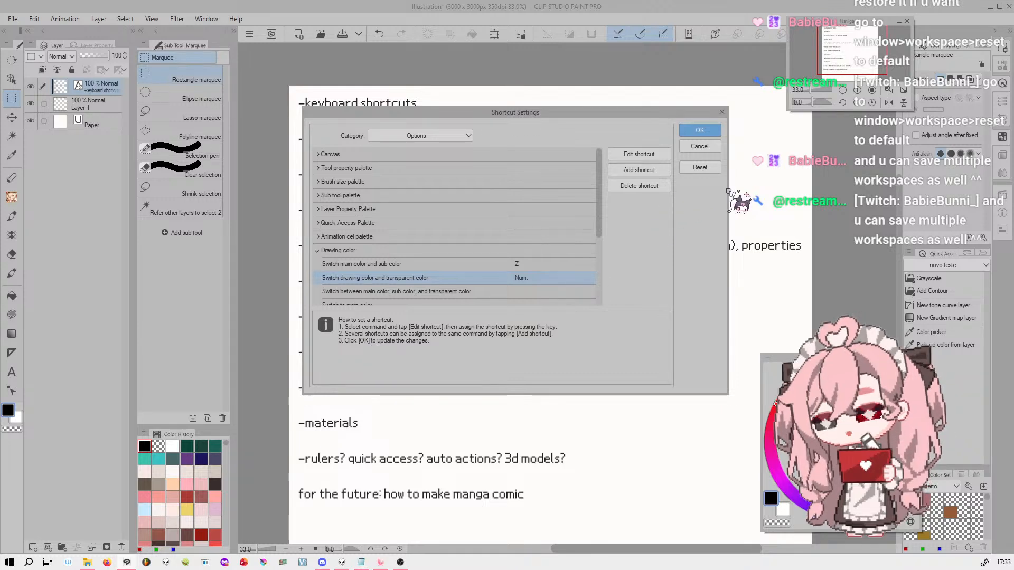
left_click(699, 147)
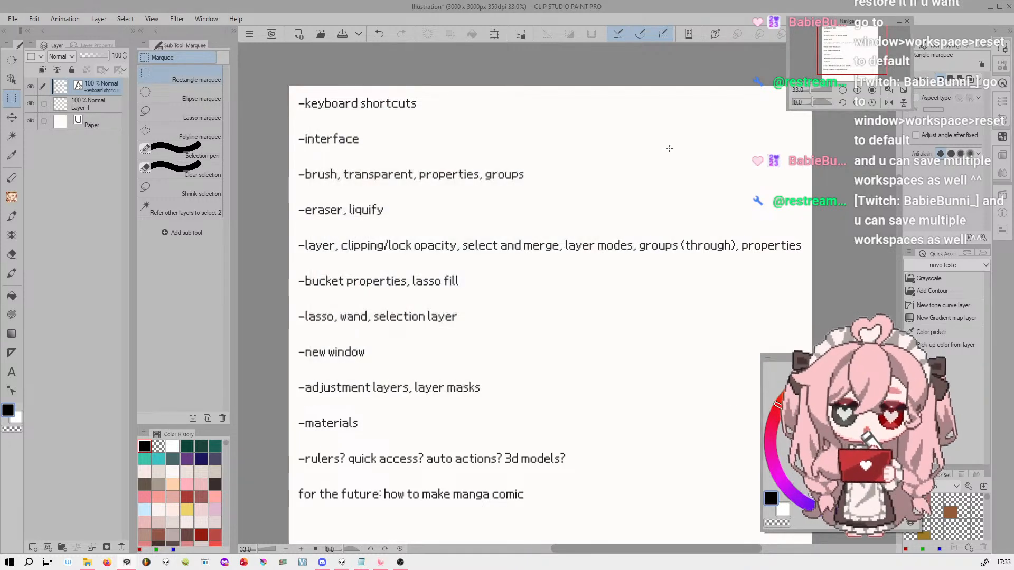
Switch from the Marquee tool to the Airbrush tool group with the Linha ! brush
left_click(12, 217)
left_click(18, 200)
left_click(18, 178)
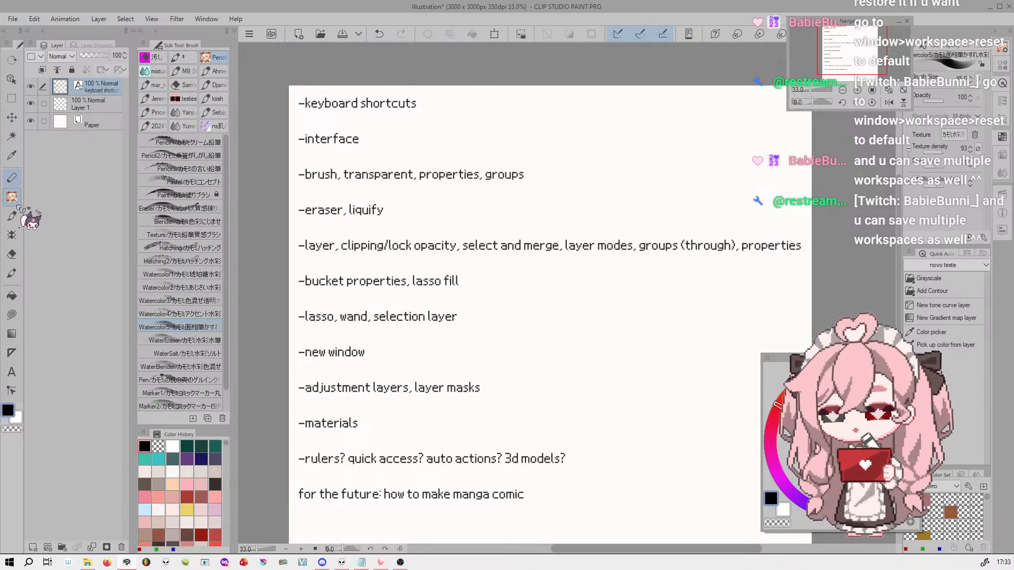
left_click(20, 214)
Reset the workspace to its default palette layout
left_click(177, 19)
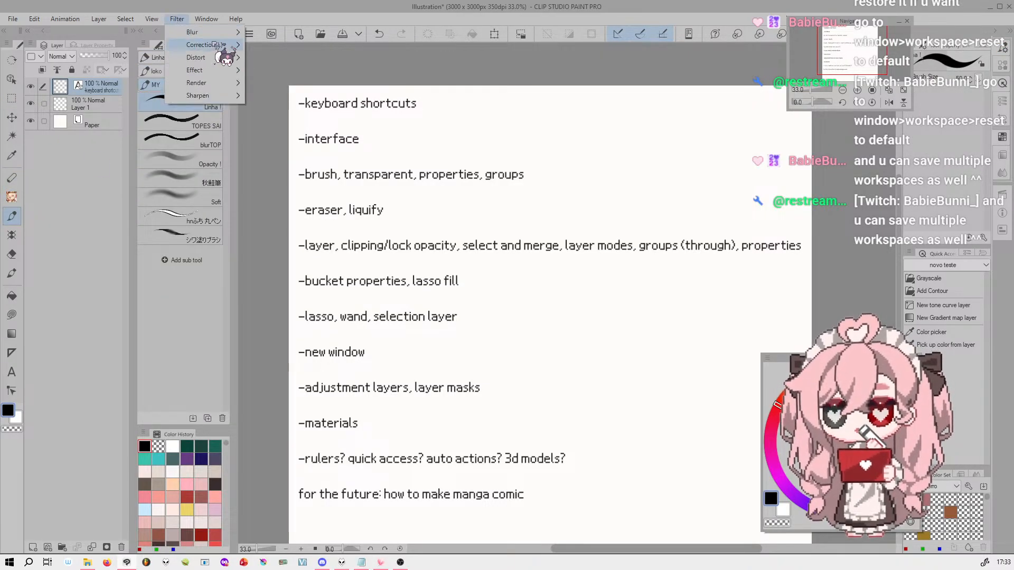
mouse_move(214, 74)
mouse_move(206, 19)
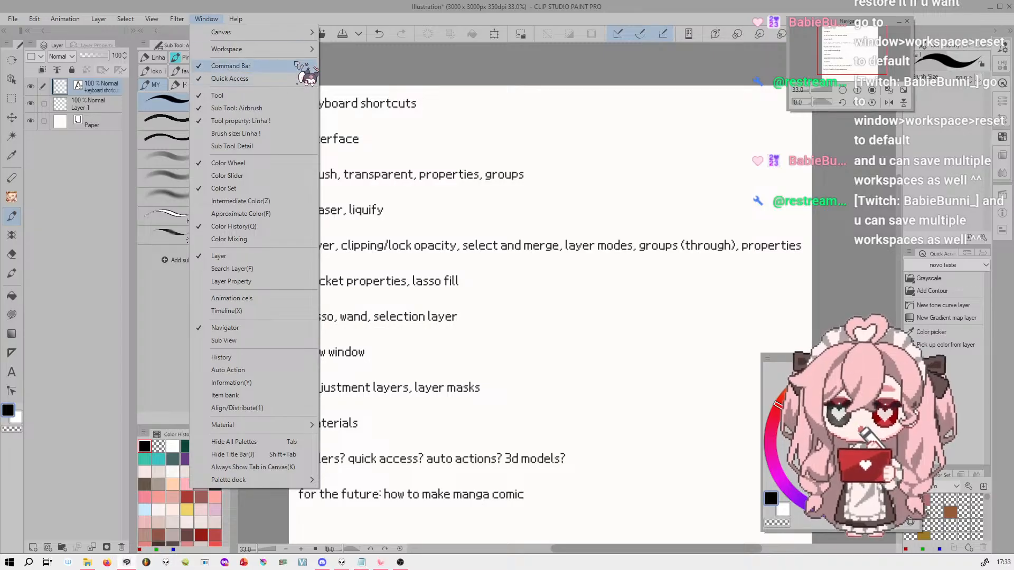
mouse_move(253, 49)
left_click(370, 51)
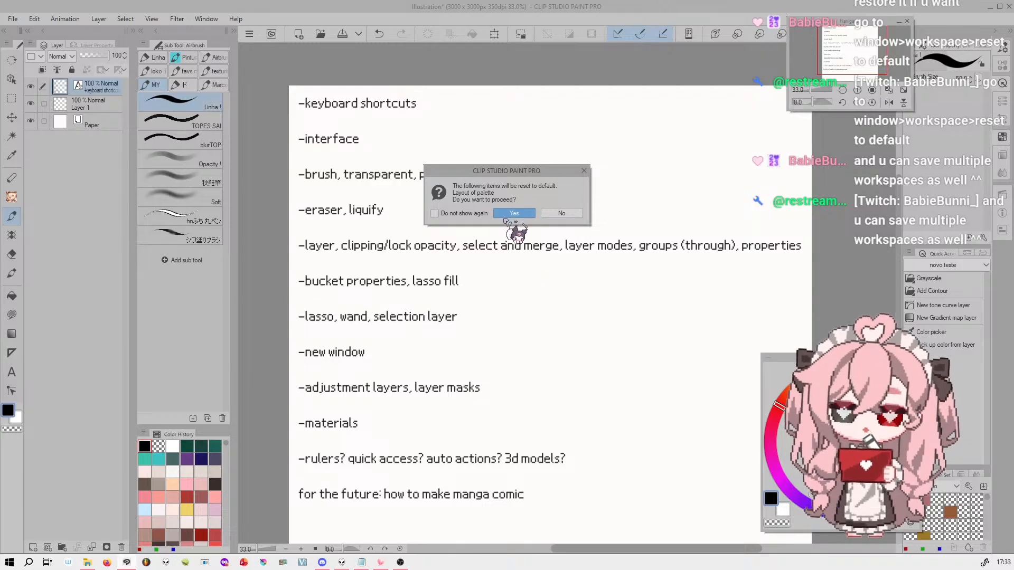
left_click(513, 214)
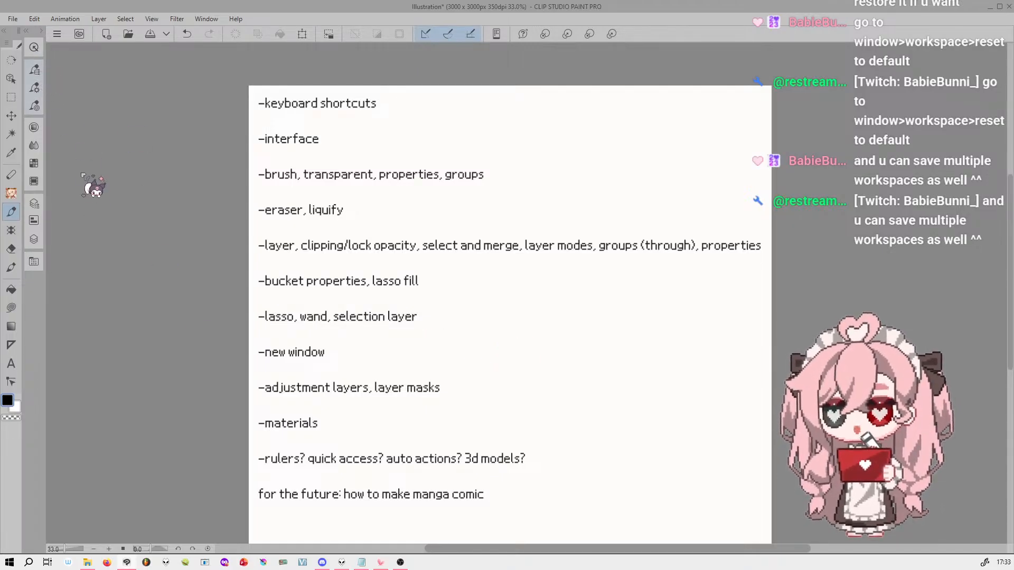
Show the texture brush group and add a new raster layer directly above Layer 1
left_click(34, 67)
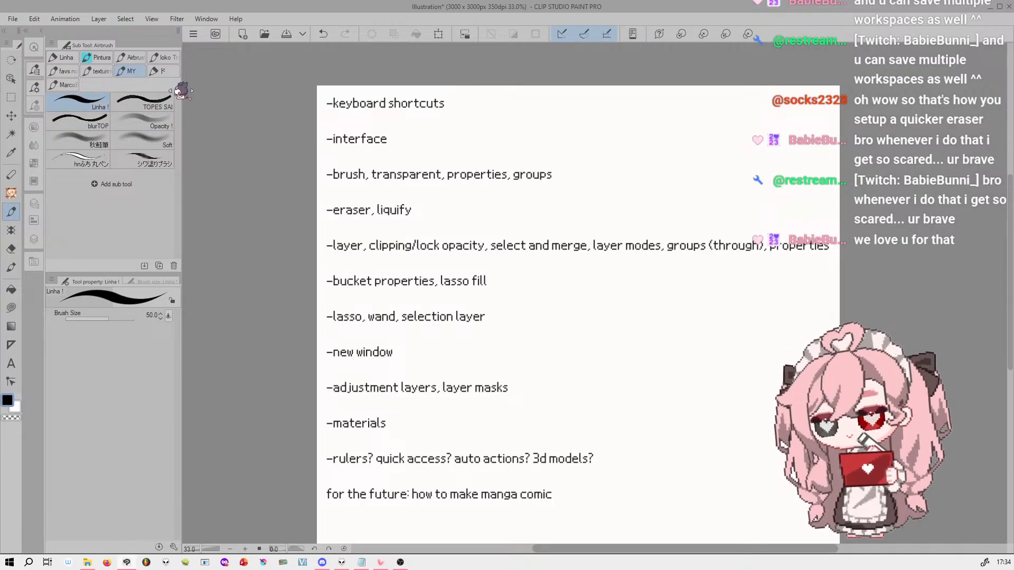
left_click(98, 70)
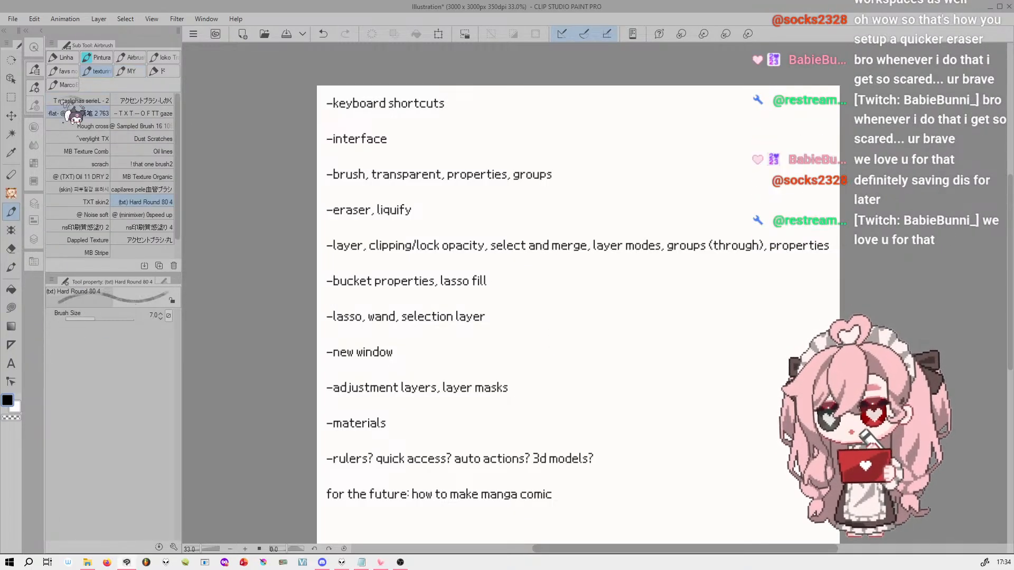
left_click(35, 204)
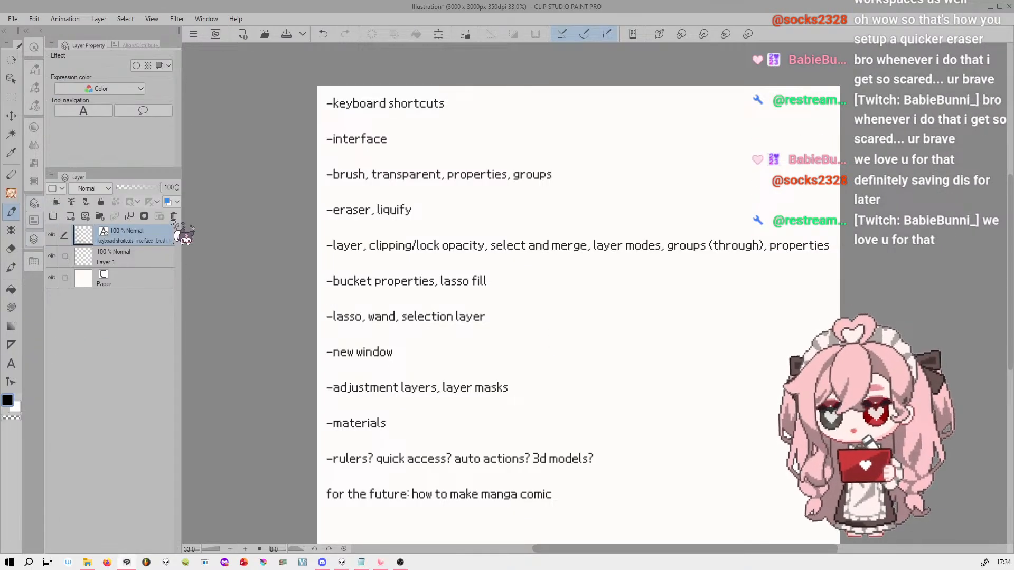
left_click(153, 258)
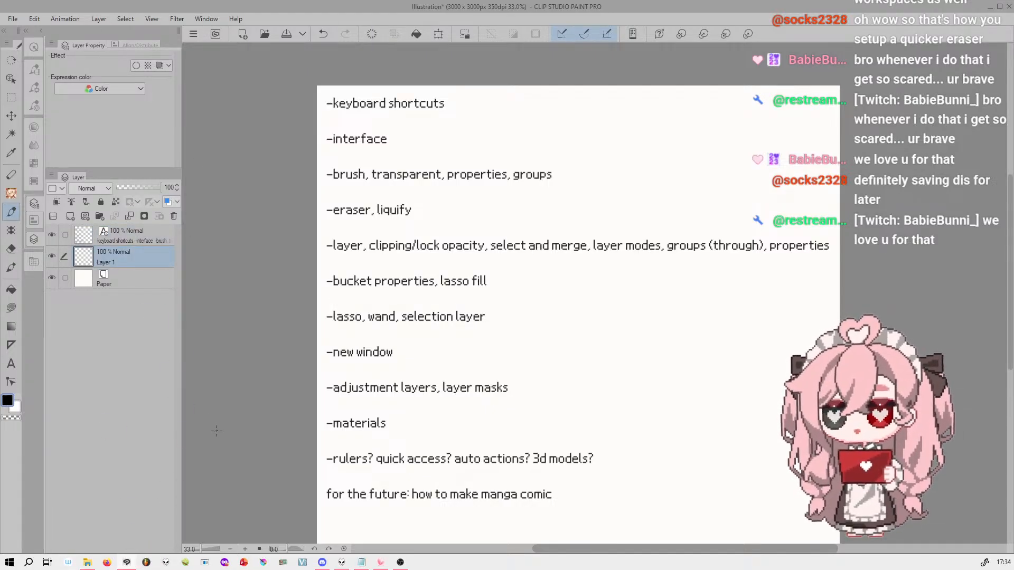
left_click(70, 216)
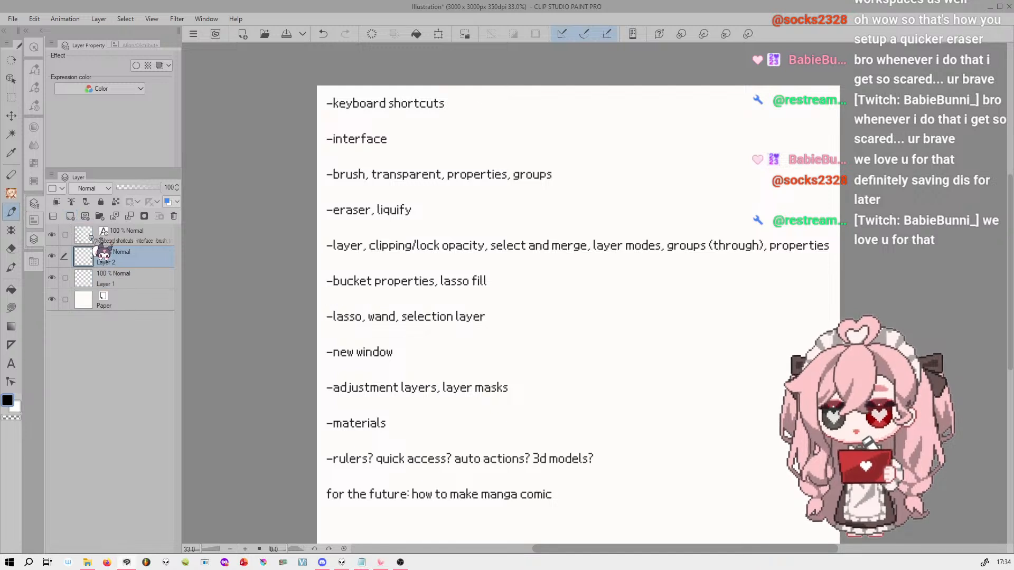
Paint a broad black textured patch beside the brush and eraser lines with the TXT OFTT gaze brush at size 350
left_click(34, 69)
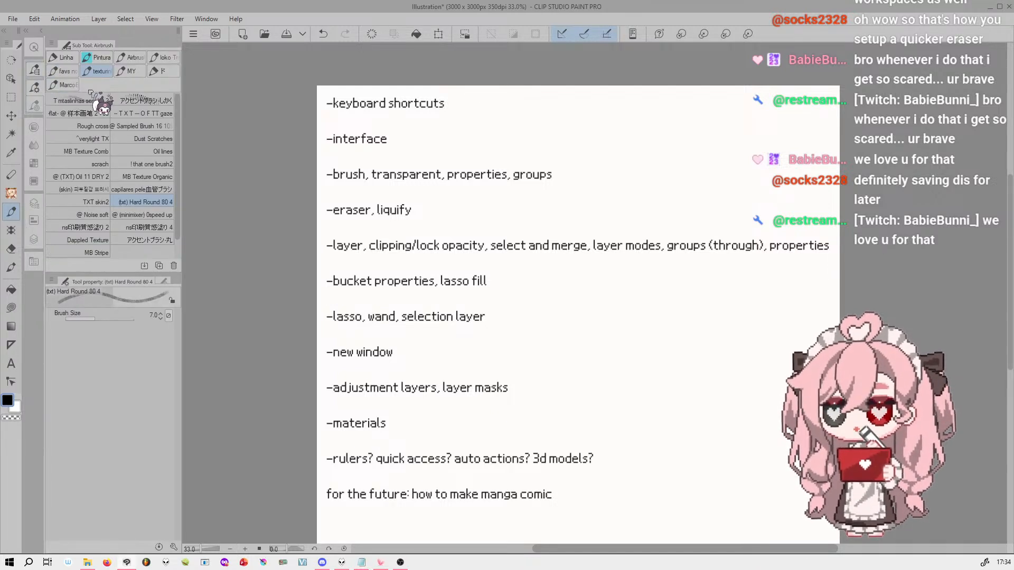
left_click(142, 113)
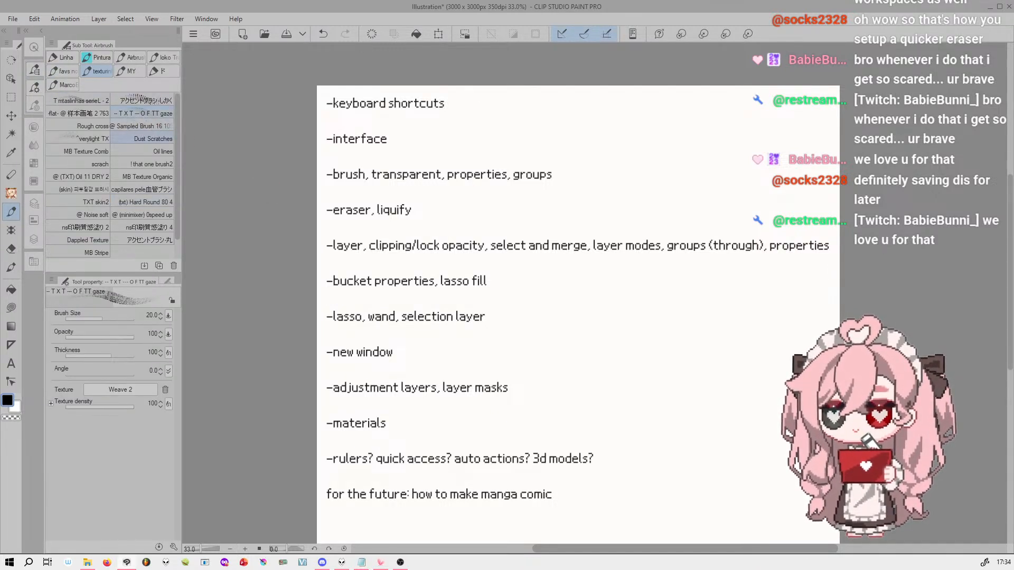
key("bracketright")
key("bracketright")
key("bracketright")
key("bracketright")
key("bracketright")
key("bracketright")
key("bracketright")
key("bracketright")
mouse_move(638, 179)
left_mouse_down()
mouse_move(620, 181)
mouse_move(668, 164)
mouse_move(625, 205)
mouse_move(681, 148)
mouse_move(624, 153)
mouse_move(644, 148)
mouse_move(592, 175)
left_mouse_up()
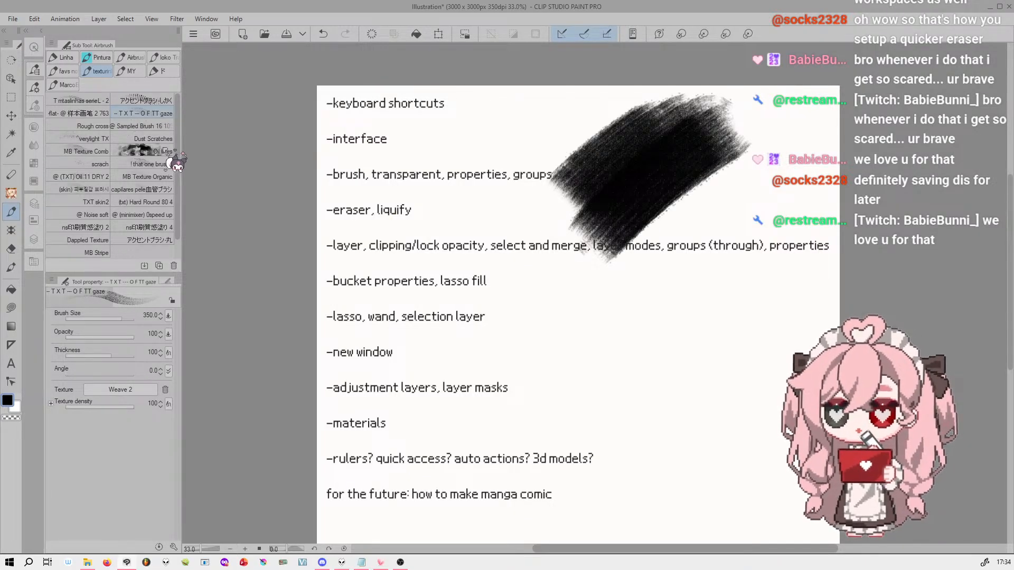
Try erasing the black patch in transparent color with the アクセントブラシ-しかく brush at size 300, undoing each stroke
left_click(159, 100)
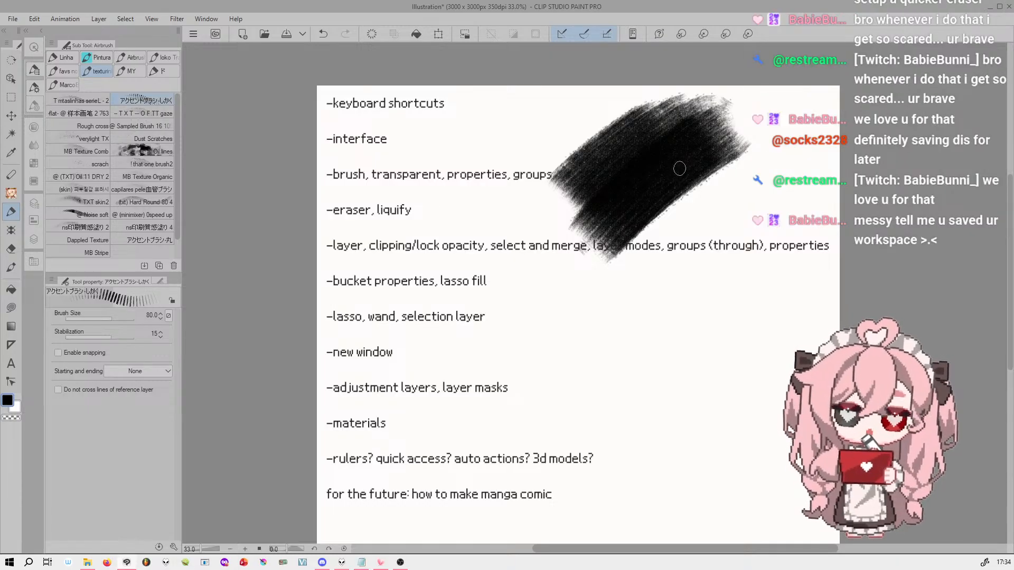
key("c")
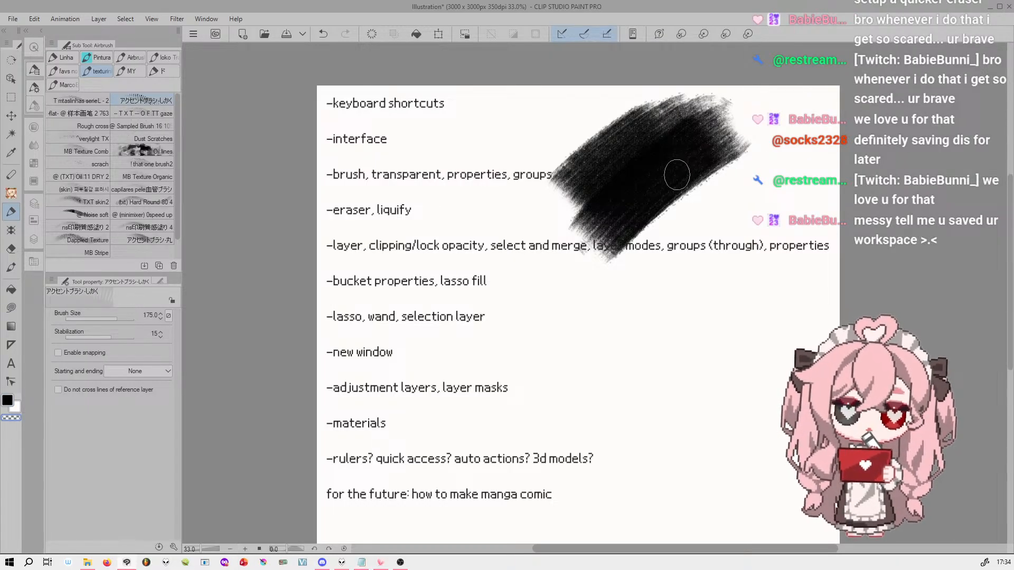
key("bracketright")
key("bracketright")
key("bracketright")
left_click_drag(701, 151, 561, 207)
key("ctrl+z")
mouse_move(736, 136)
left_mouse_down()
mouse_move(569, 209)
mouse_move(736, 97)
mouse_move(594, 244)
left_mouse_up()
key("ctrl+z")
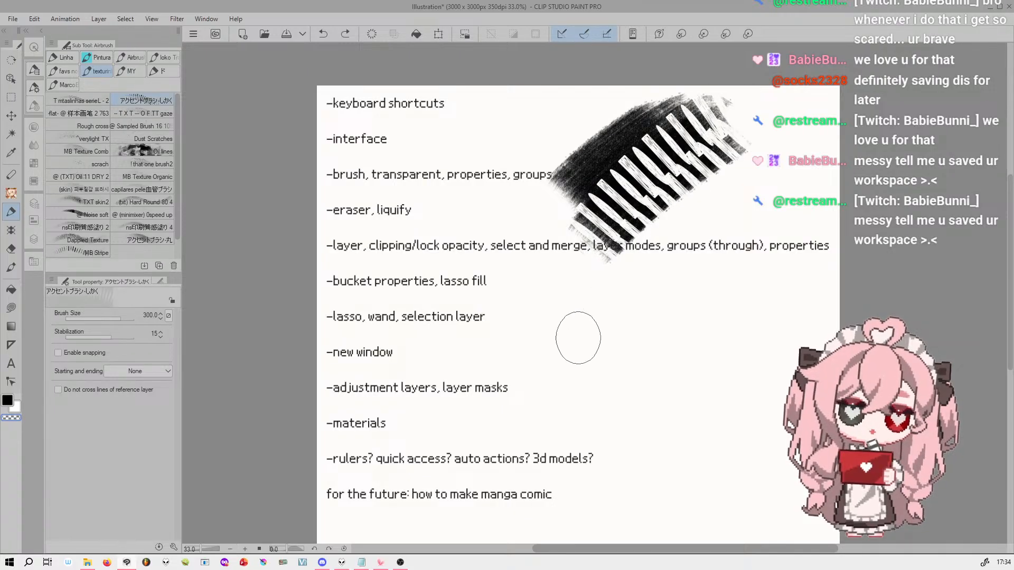
key("ctrl+z")
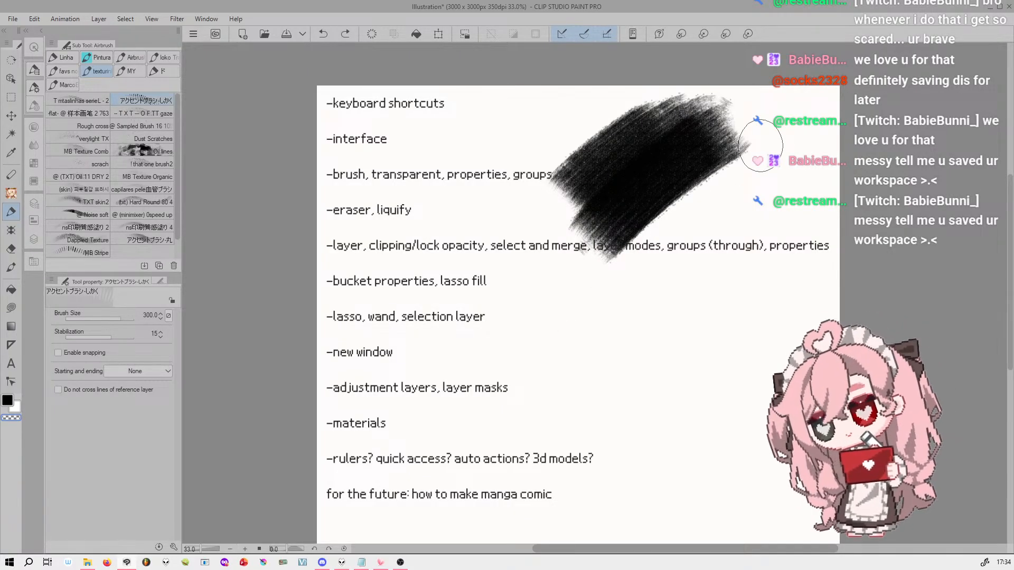
left_click_drag(724, 124, 602, 206)
key("ctrl+z")
Erase streaks through the black patch with the Oil lines brush at size 90, and undo these strokes and the patch
left_click(159, 152)
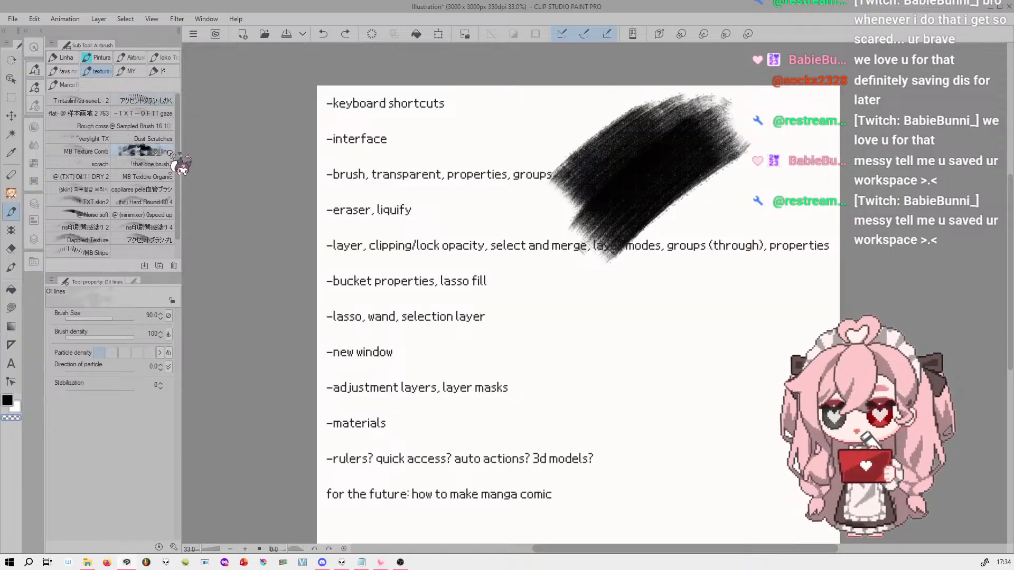
mouse_move(742, 114)
left_mouse_down()
mouse_move(622, 188)
mouse_move(540, 284)
left_mouse_up()
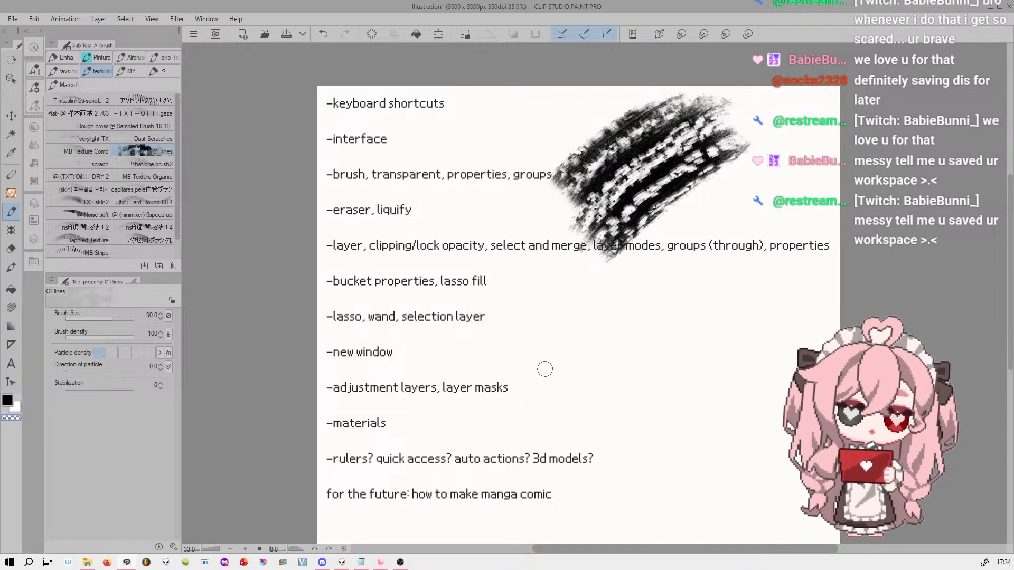
key("ctrl+z")
key("ctrl+z")
key("ctrl+z")
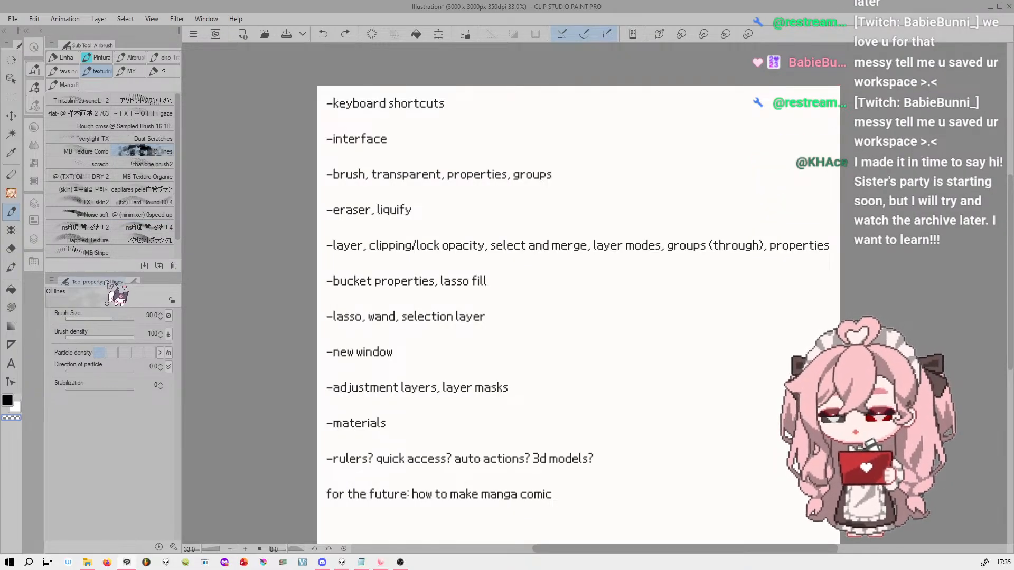
Combine the Tool Property palette with the Sub Tool palette as tabs in one group and switch between them
mouse_move(108, 285)
left_mouse_down()
mouse_move(119, 286)
mouse_move(109, 285)
mouse_move(113, 299)
left_mouse_up()
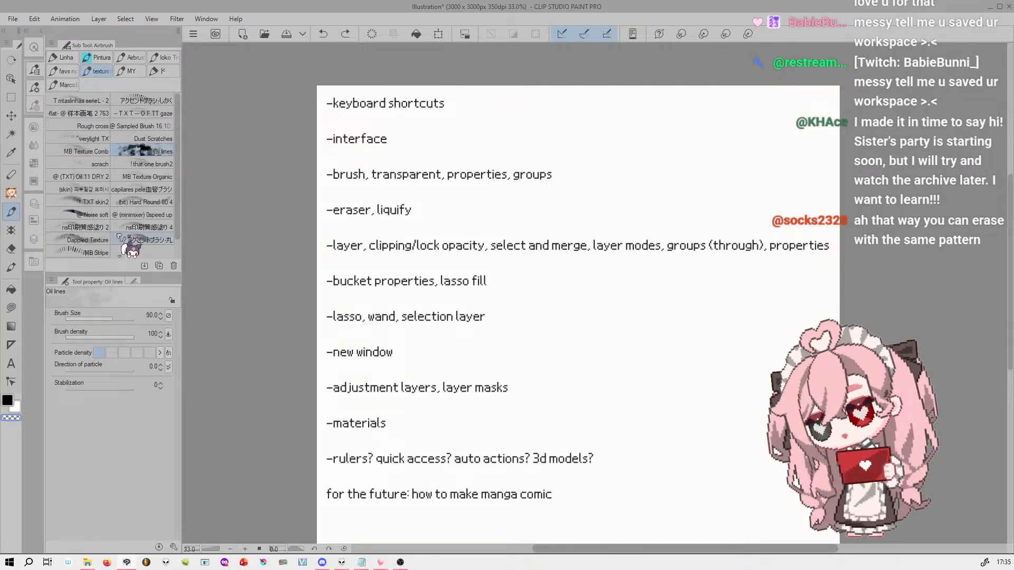
mouse_move(94, 285)
left_mouse_down()
mouse_move(261, 238)
mouse_move(534, 222)
mouse_move(562, 250)
left_mouse_up()
left_click_drag(489, 131, 136, 49)
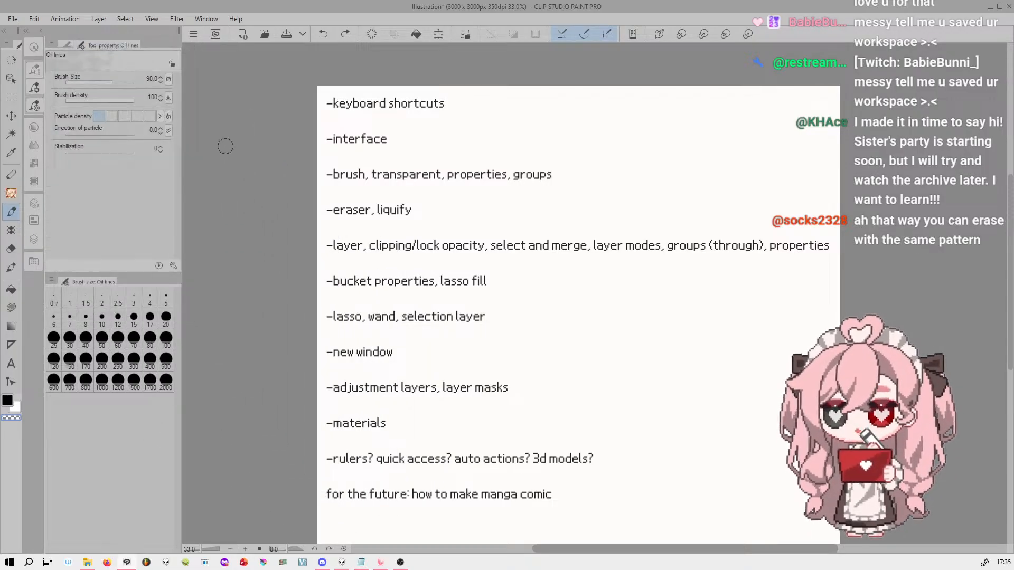
left_click(68, 45)
left_click(124, 44)
left_click(68, 45)
left_click(124, 45)
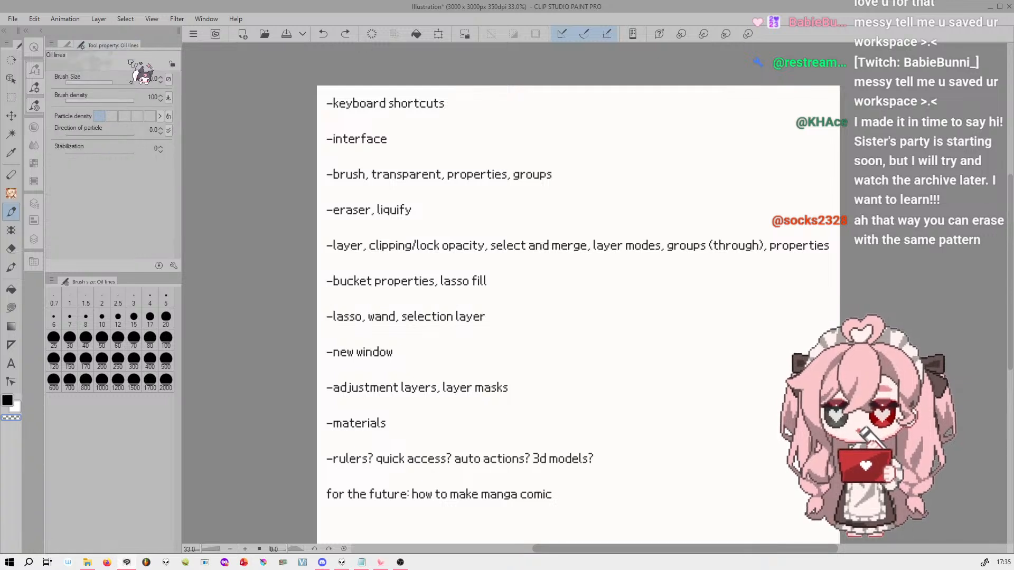
Dock the Tool Property palette beneath the Sub Tool palette and enlarge the Sub Tool list by lowering the palette dividers
left_click_drag(127, 47, 138, 271)
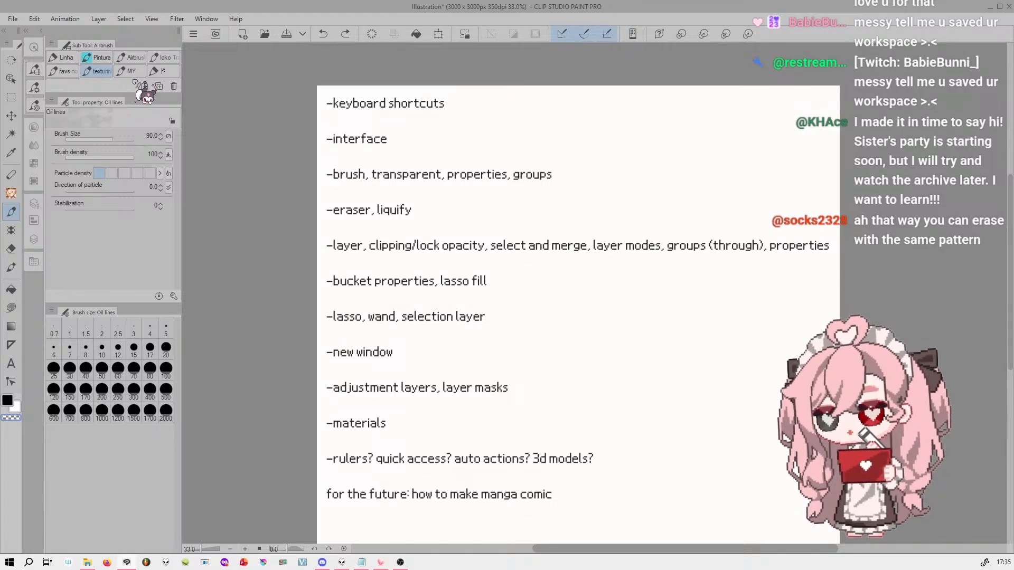
left_click_drag(133, 96, 129, 182)
mouse_move(135, 306)
left_mouse_down()
mouse_move(129, 448)
mouse_move(129, 440)
left_mouse_up()
Move the Tool Property palette to its own column beside Sub Tool, to the far side of the canvas, and back beside Sub Tool
left_click_drag(104, 193, 192, 79)
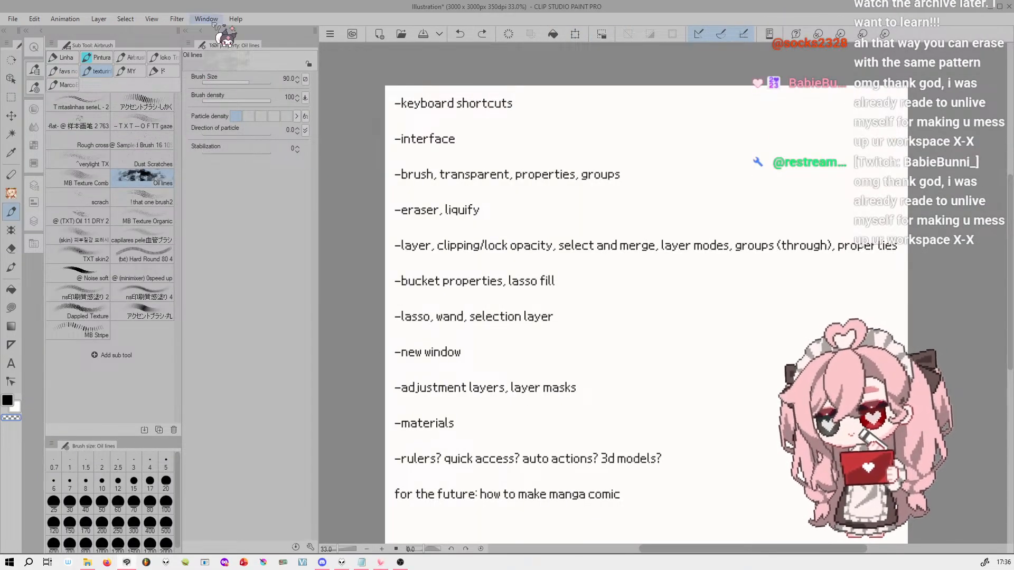
left_click_drag(236, 41, 1010, 85)
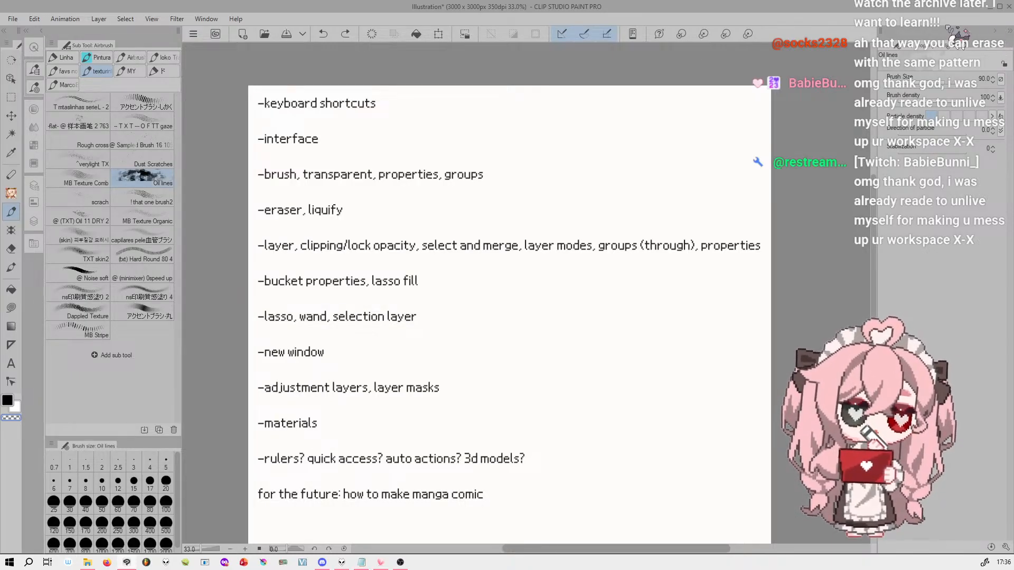
left_click_drag(959, 56, 211, 60)
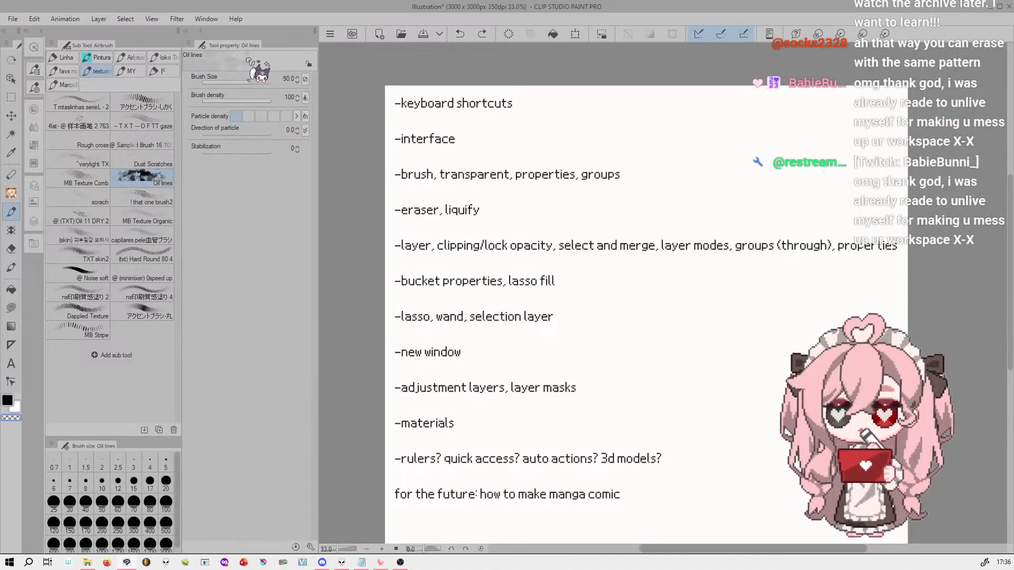
Collapse the separate Tool Property column to icons and expand it again several times
double_click(202, 33)
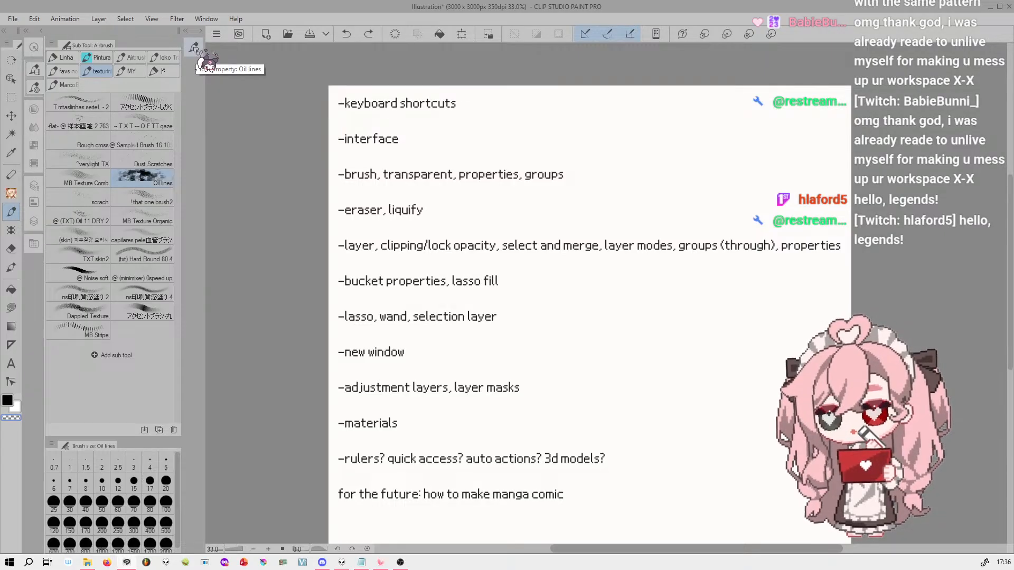
left_click(194, 48)
left_click(195, 47)
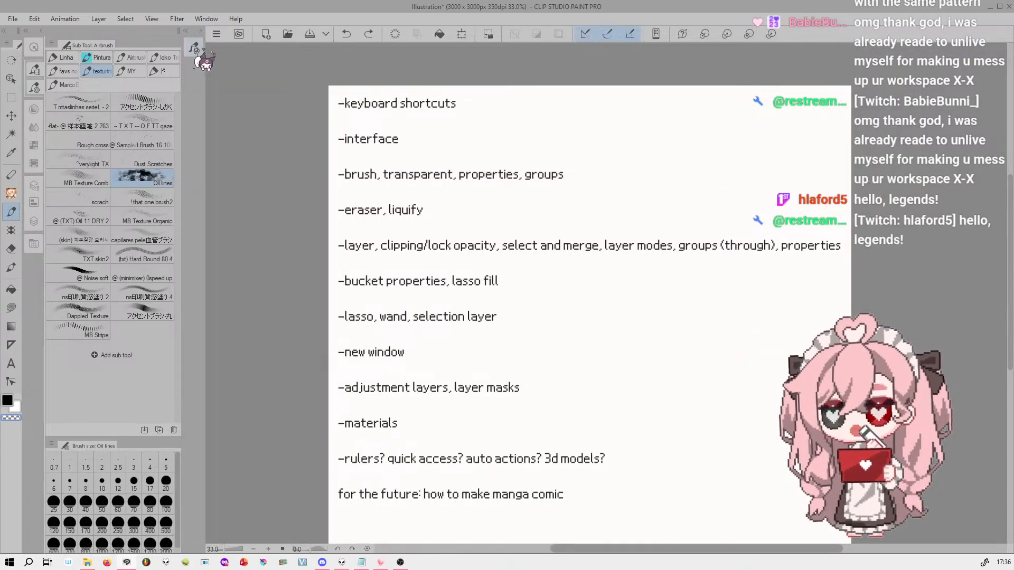
double_click(195, 48)
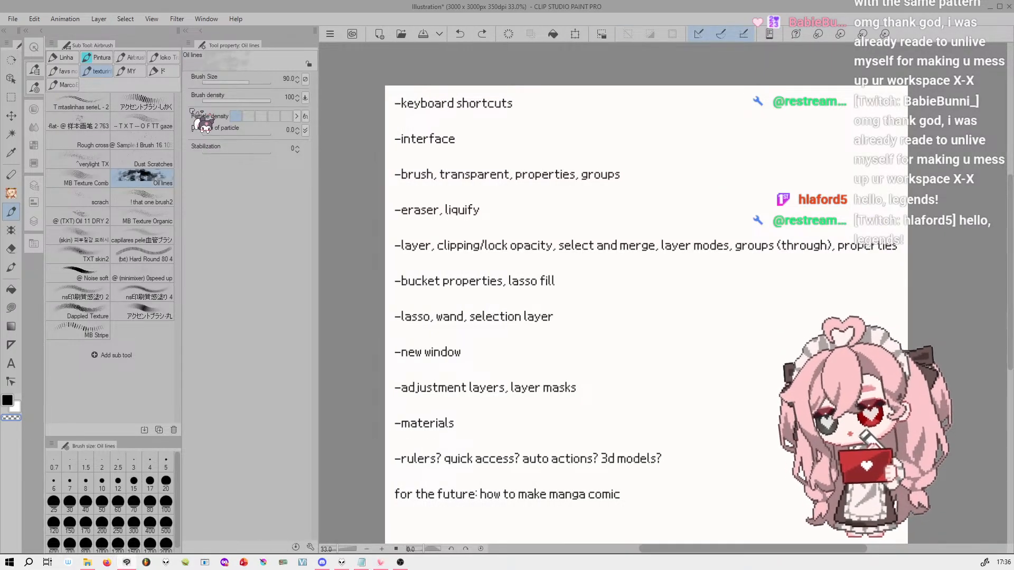
left_click(186, 31)
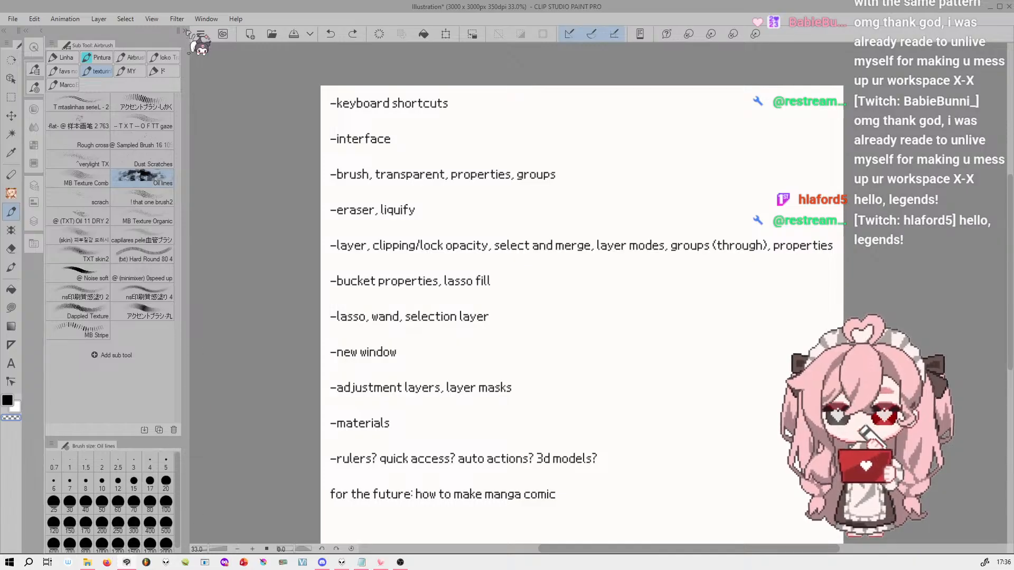
left_click(186, 31)
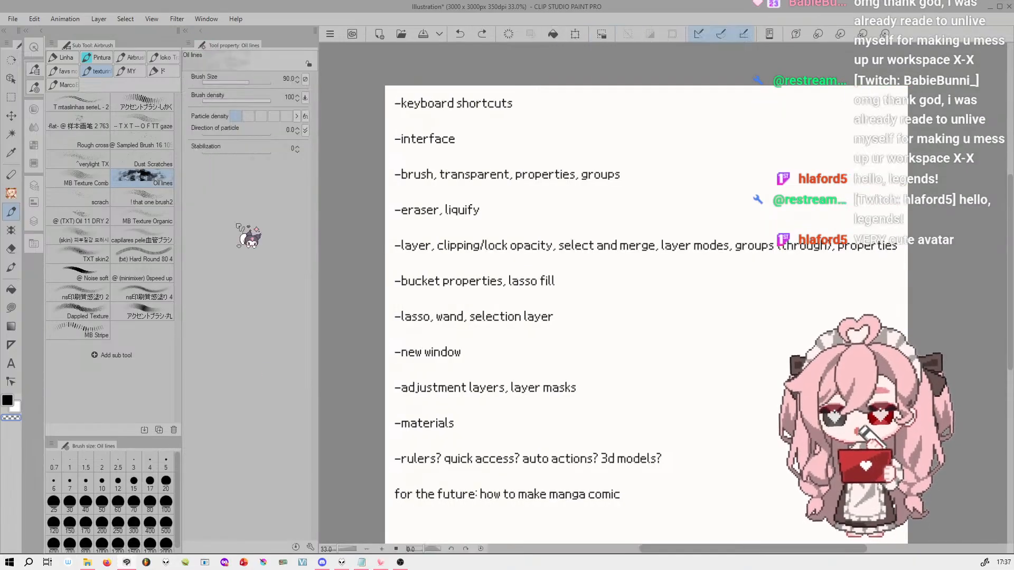
left_click(186, 30)
left_click(187, 31)
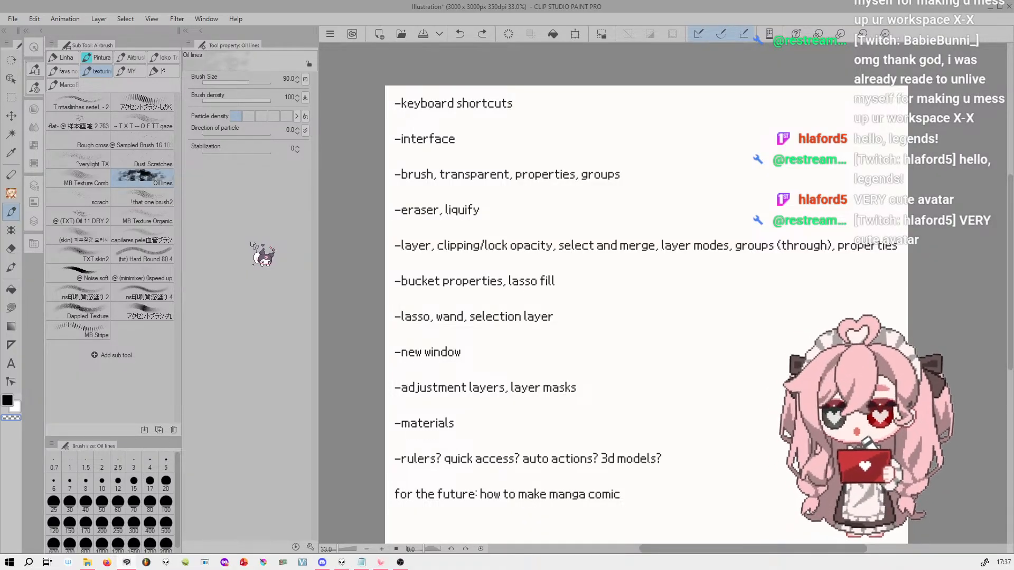
left_click(186, 31)
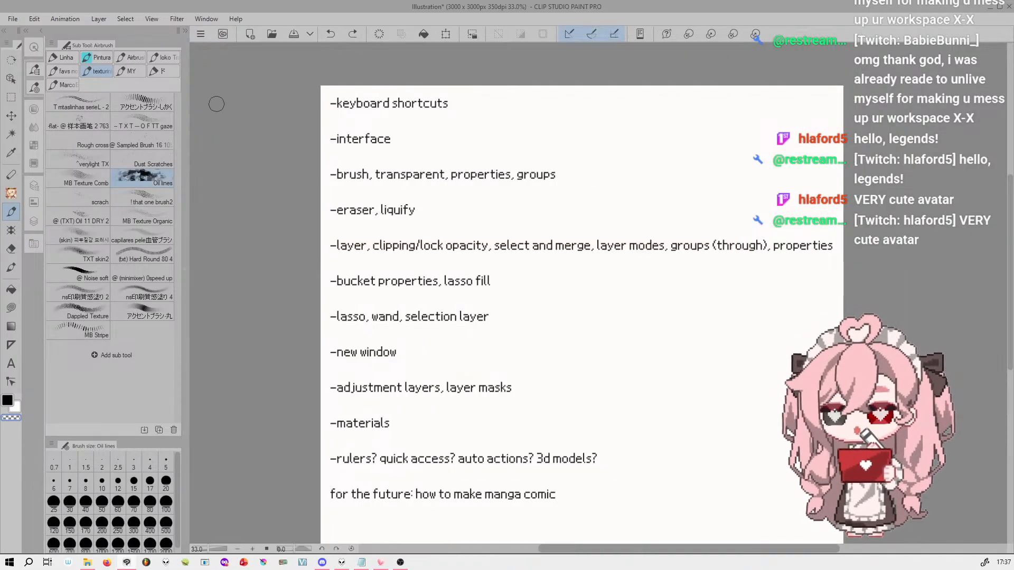
left_click(186, 30)
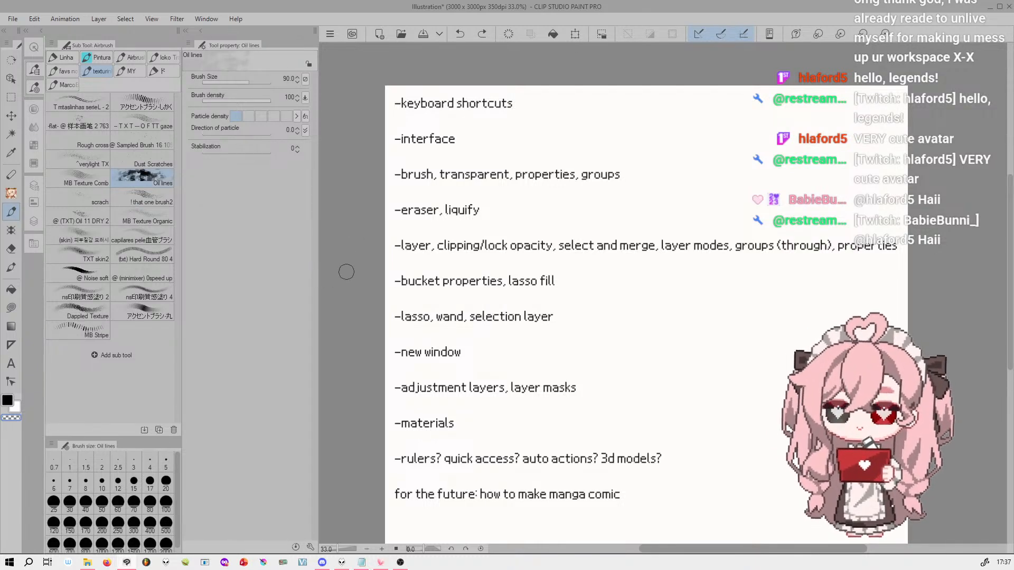
Switch the palette dock between the color palettes and the brush palettes while Tool Property stays in its own column
left_click(34, 111)
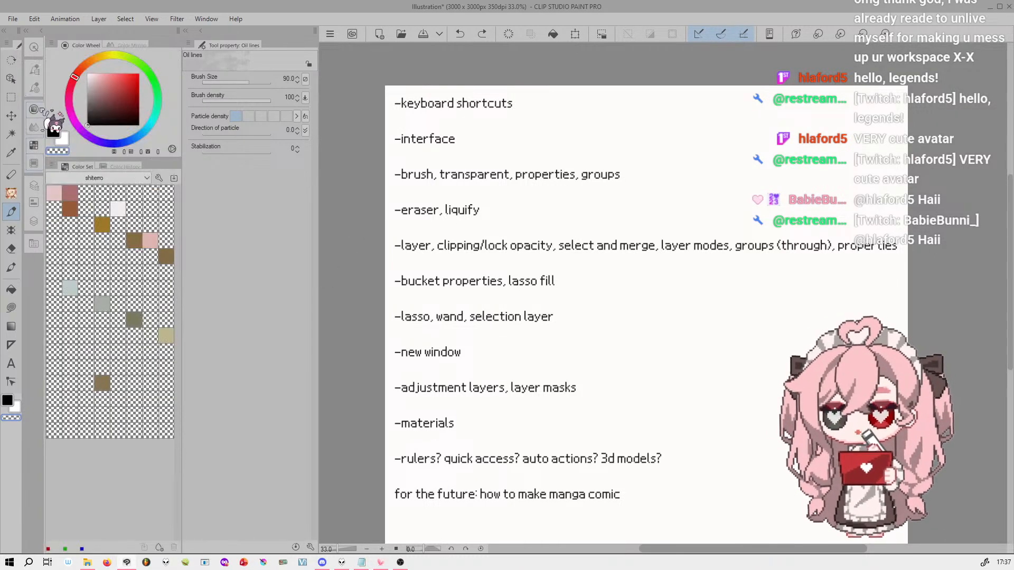
left_click(34, 69)
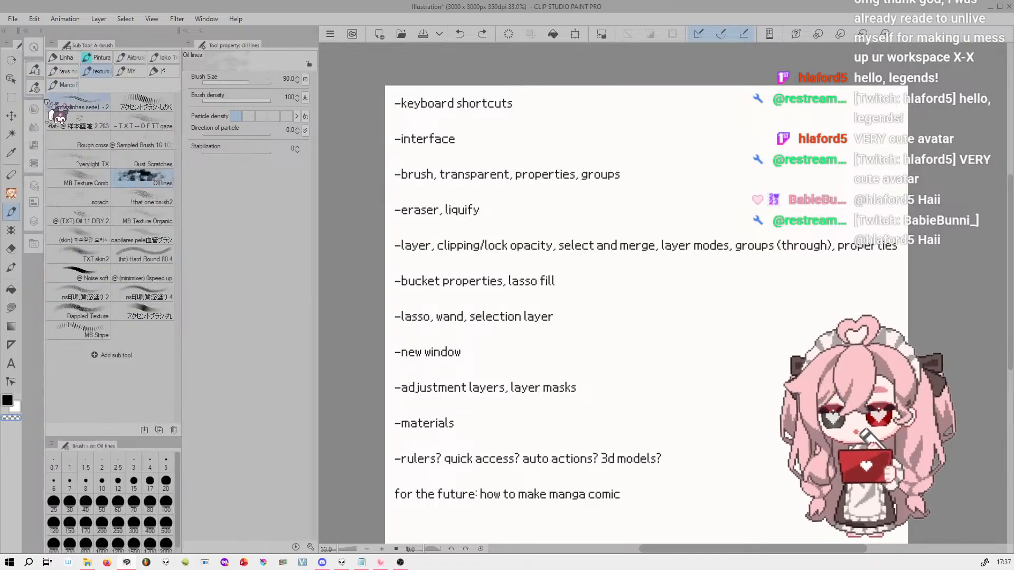
left_click(35, 109)
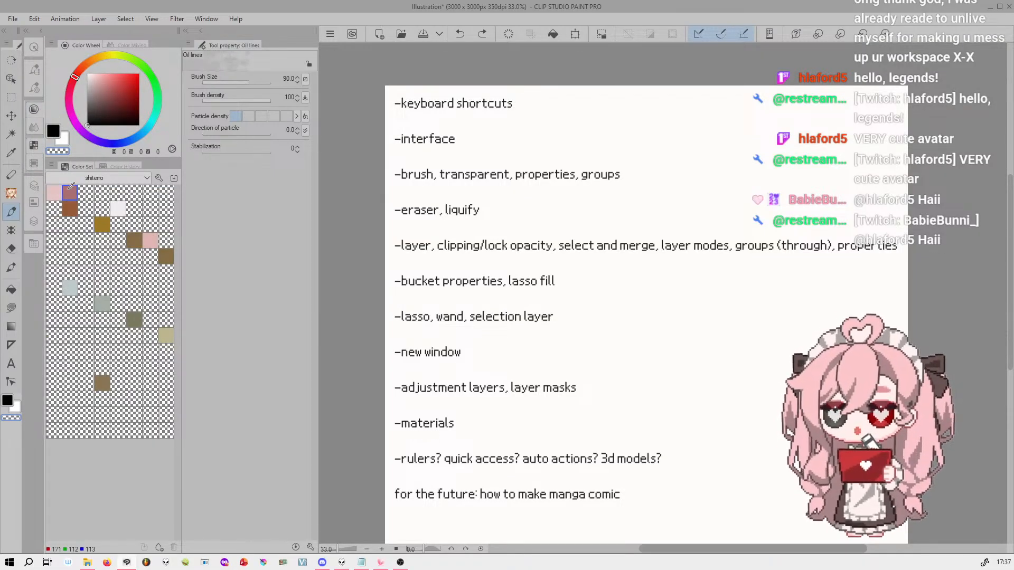
left_click(34, 69)
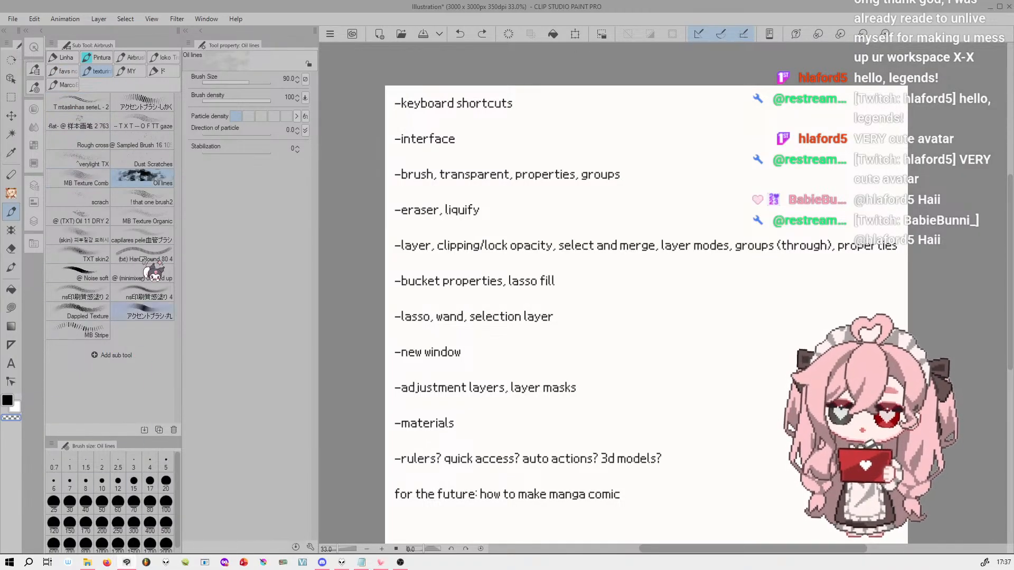
Dock the Tool Property palette back between Sub Tool and Brush Size and enlarge the Sub Tool list
left_click_drag(240, 43, 111, 435)
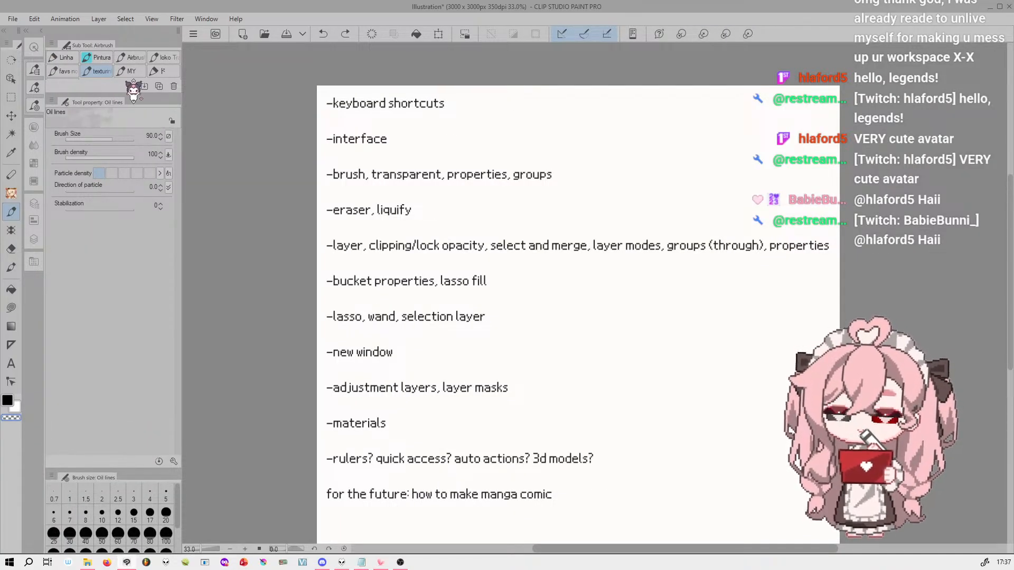
left_click_drag(134, 95, 141, 292)
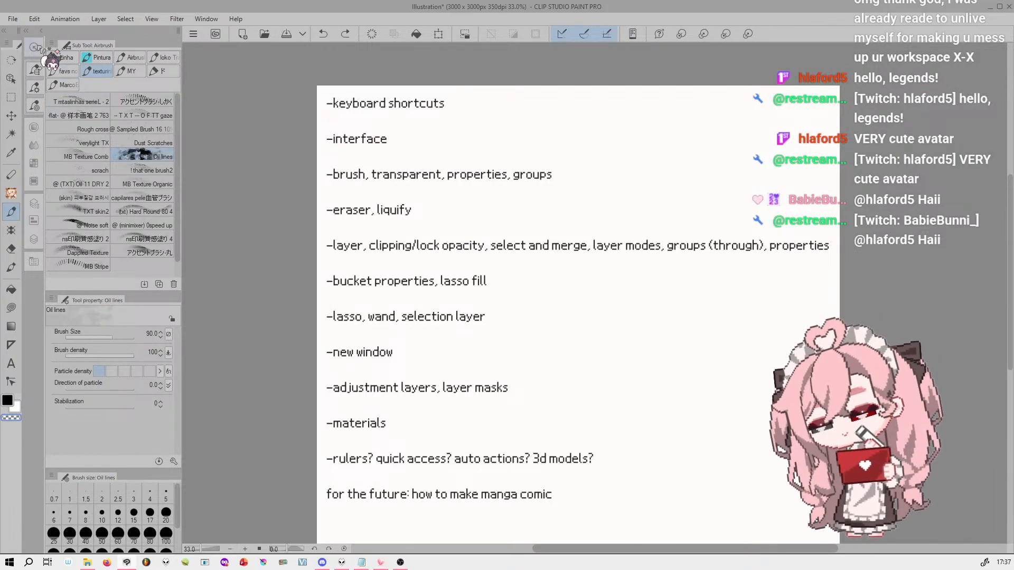
Show the color palettes and switch repeatedly between Color Wheel and Color Mixing
left_click(37, 128)
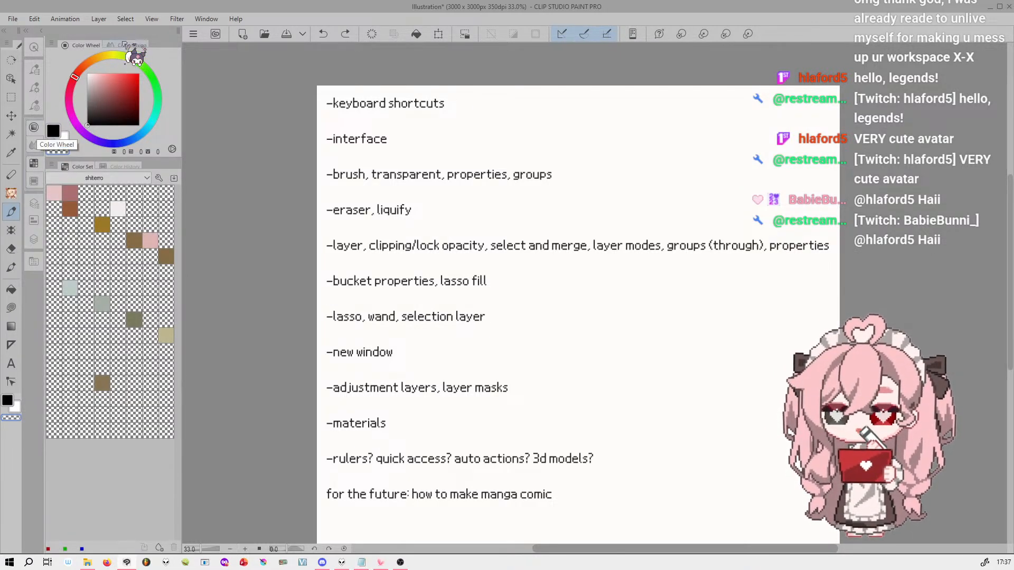
left_click(38, 144)
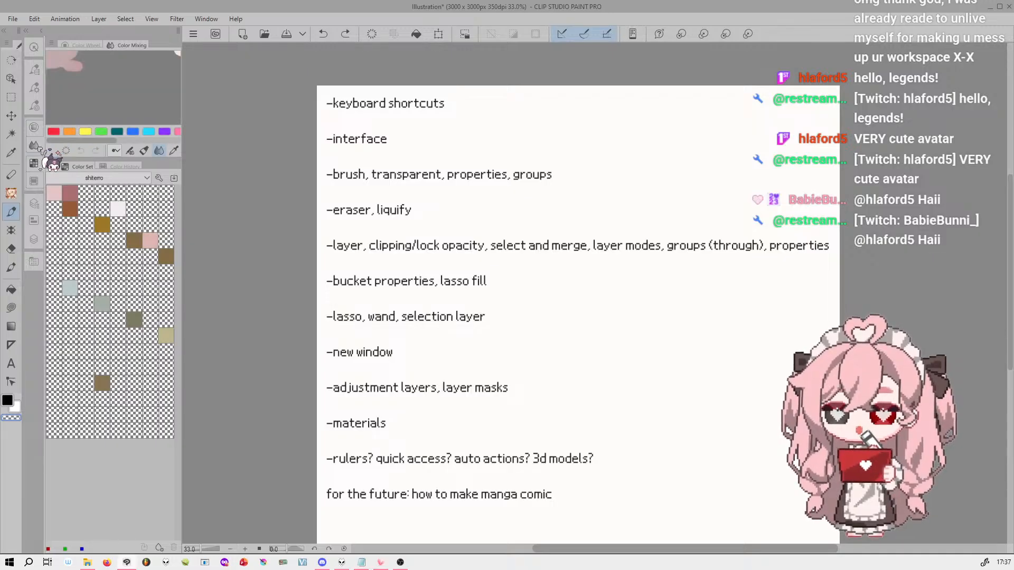
left_click(86, 45)
left_click(131, 45)
left_click(86, 45)
left_click(131, 45)
left_click(86, 45)
left_click(35, 144)
left_click(36, 128)
left_click(36, 145)
left_click(35, 128)
left_click(36, 144)
left_click(35, 128)
left_click(35, 145)
Switch repeatedly between the Color Set and Color History palettes
left_click(57, 193)
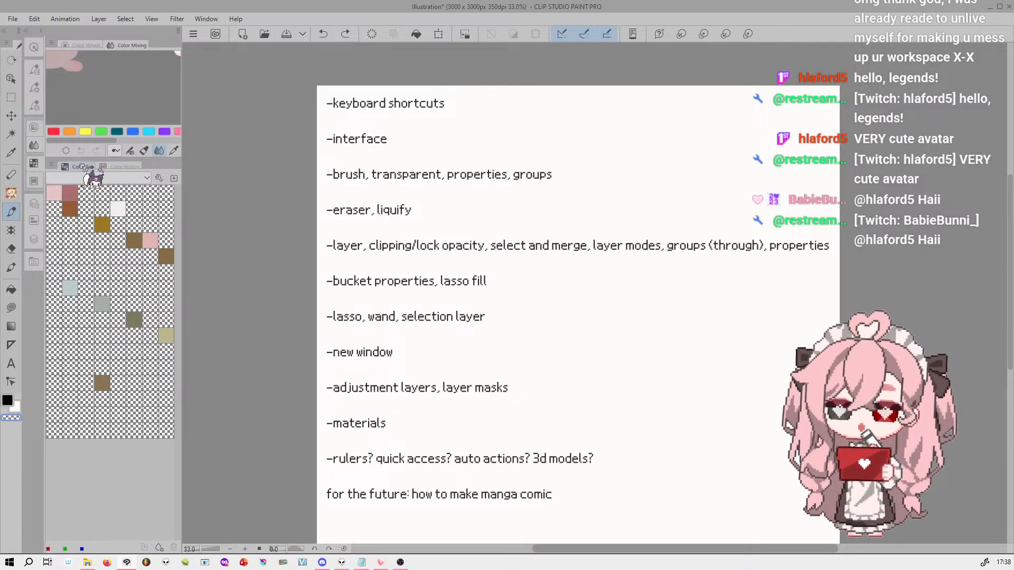
left_click(119, 167)
left_click(80, 166)
left_click(122, 166)
left_click(81, 166)
left_click(130, 168)
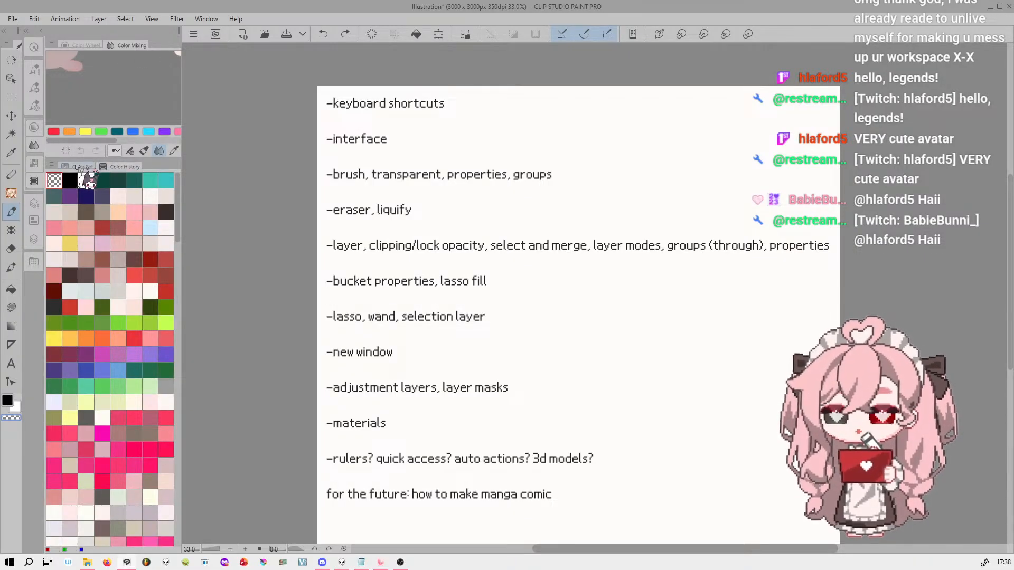
Add the Intermediate Color palette, try it on the far side of the canvas, and dock it as its own icon group below the color palettes
left_click(177, 19)
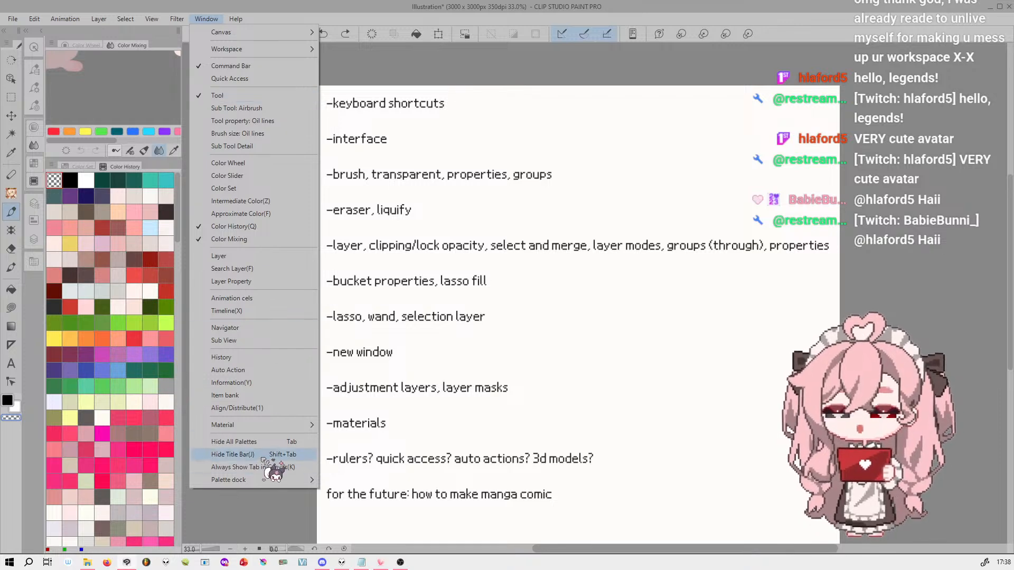
left_click(277, 201)
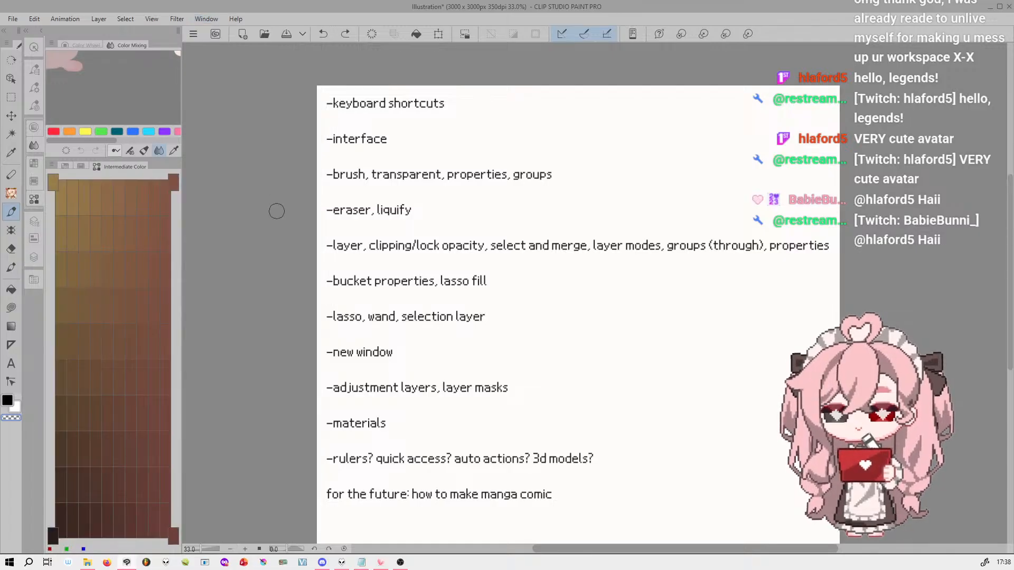
left_click_drag(120, 168, 1006, 80)
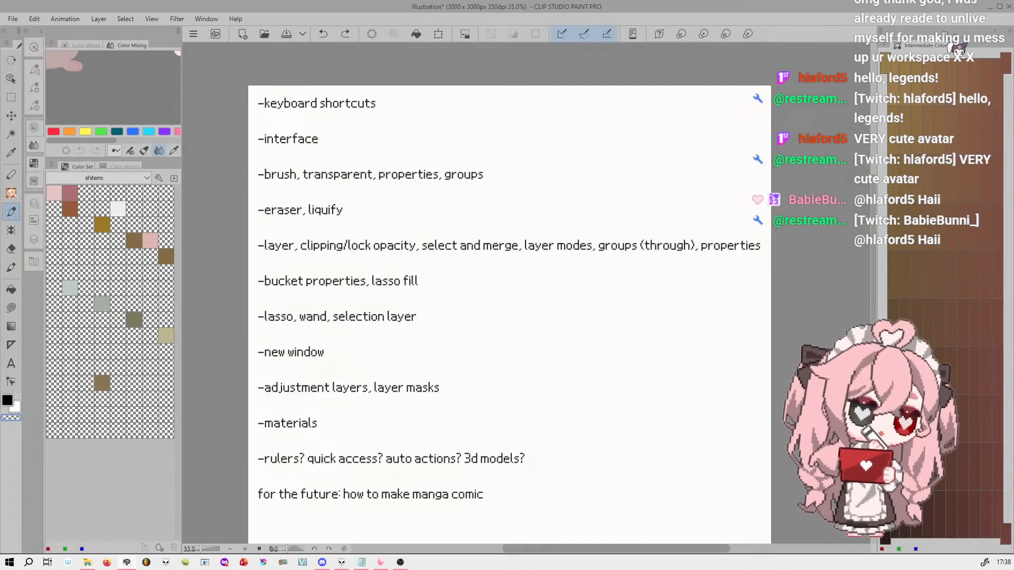
left_click_drag(875, 96, 965, 119)
left_click_drag(975, 50, 38, 138)
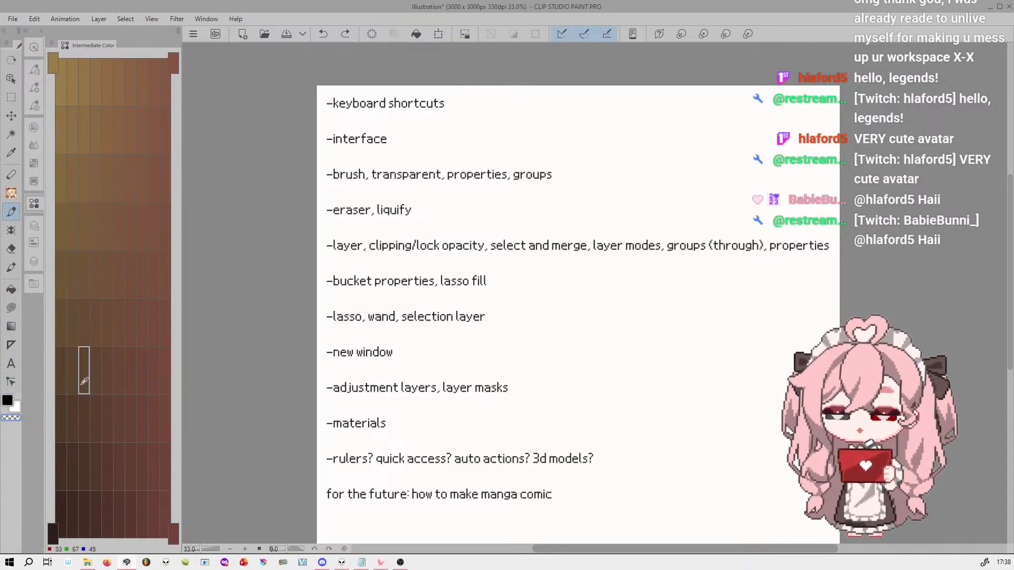
Alternate between the Color Wheel and Color Set group and the separate Intermediate Color palette
left_click(34, 129)
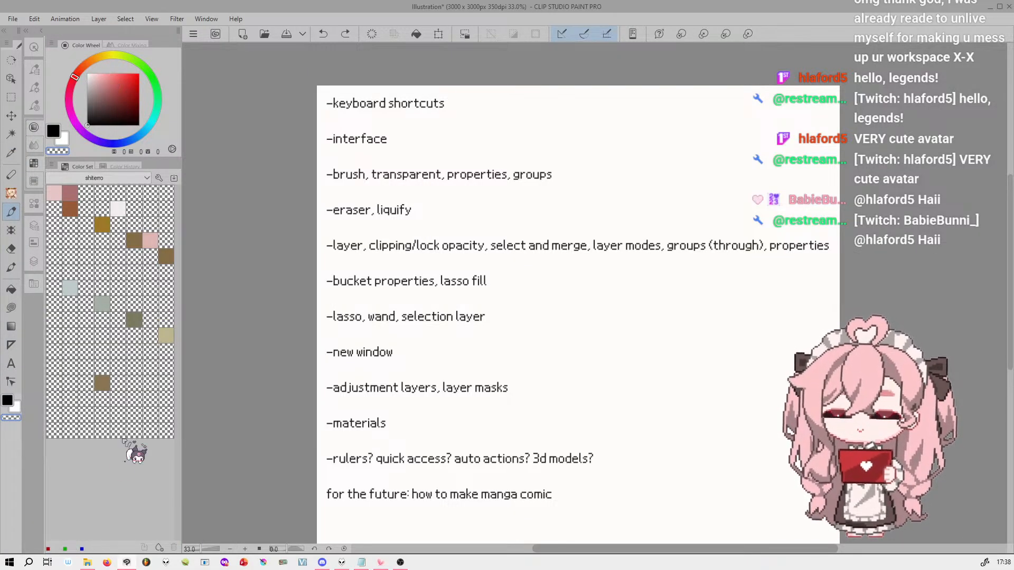
left_click(34, 204)
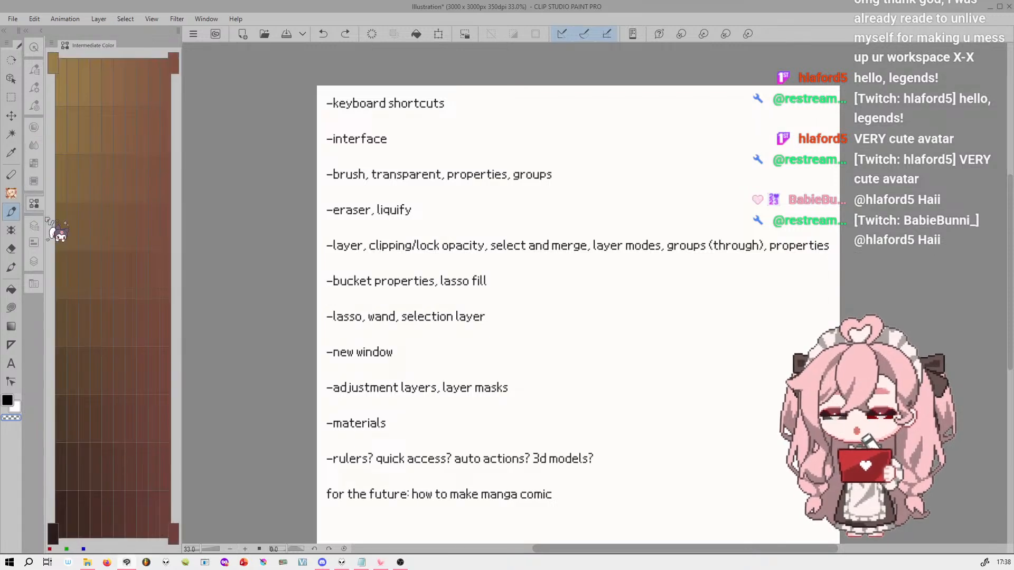
left_click(35, 164)
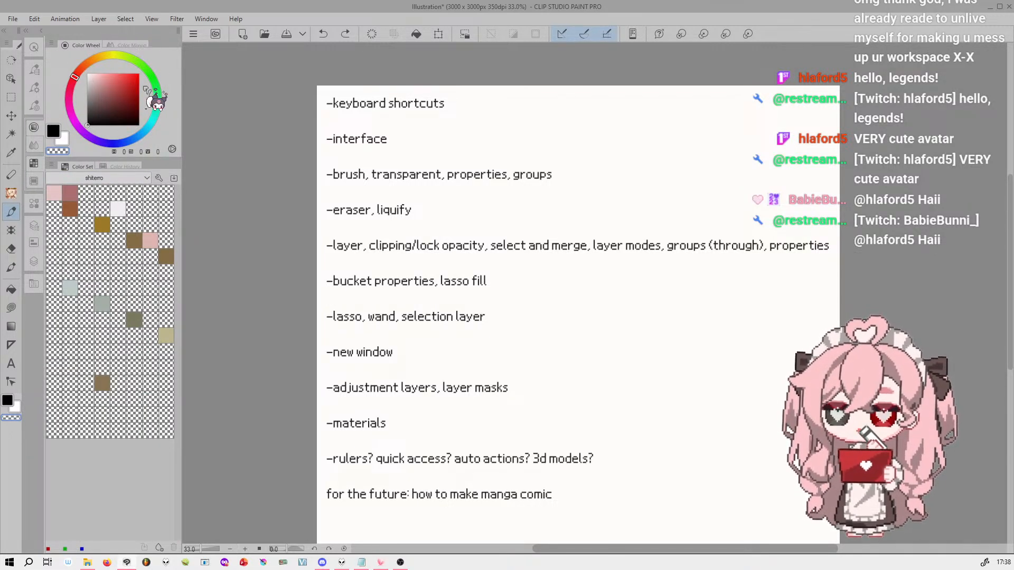
left_click(33, 203)
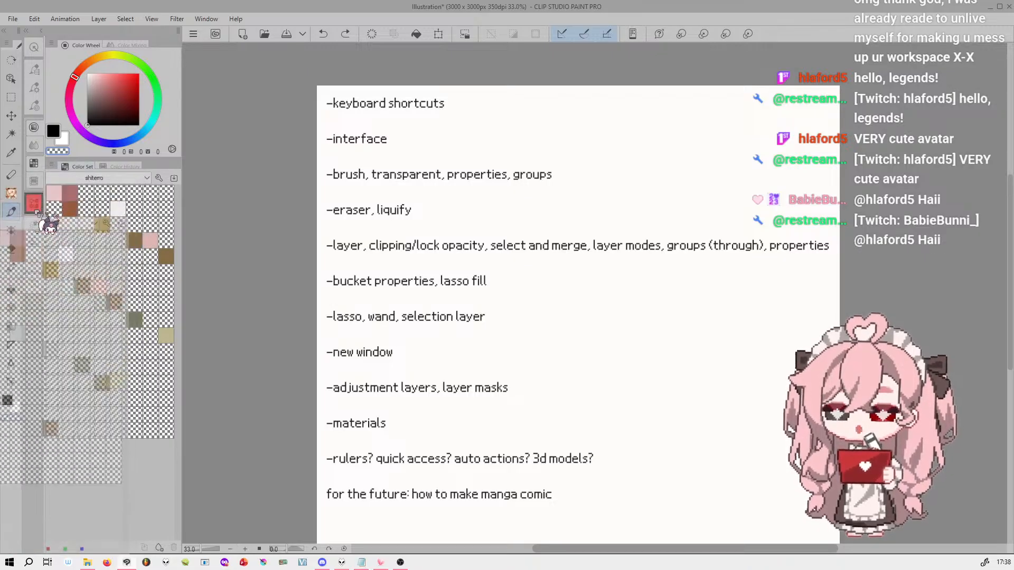
Move the Color Set and Color History palettes into the Intermediate Color icon group and collapse the Color Wheel group
left_click_drag(36, 211, 34, 207)
left_click_drag(96, 166, 43, 208)
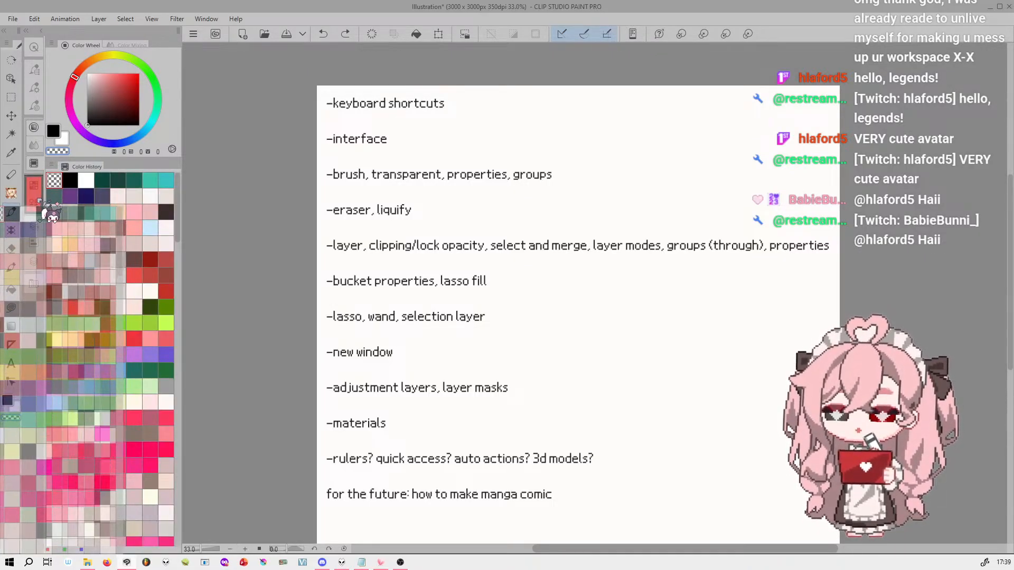
left_click(37, 130)
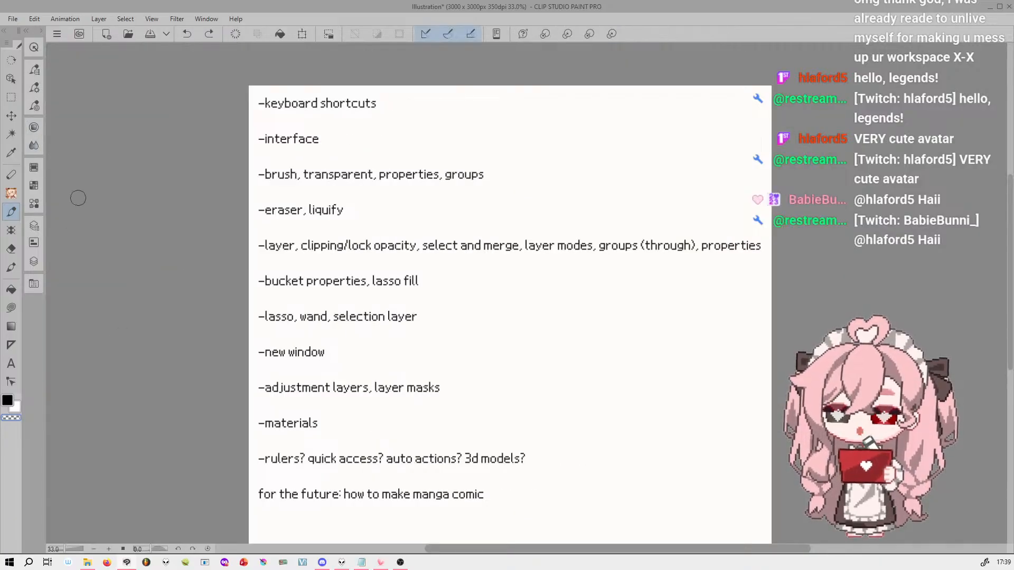
Expand the Color Wheel group and dock the Color Mixing palette below the Color Wheel, enlarging its area
left_click(36, 127)
left_click(138, 44)
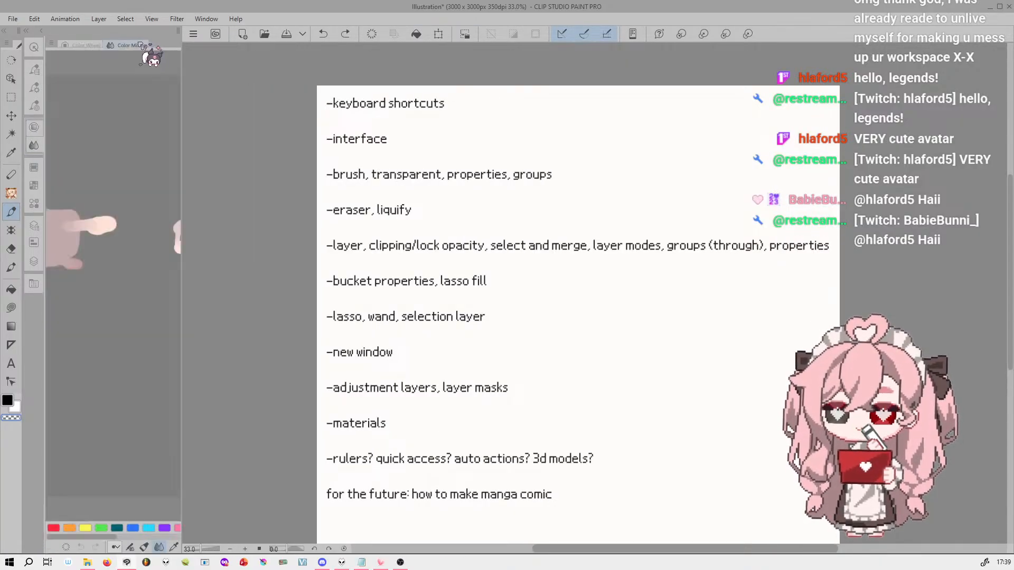
left_click(85, 44)
left_click(139, 44)
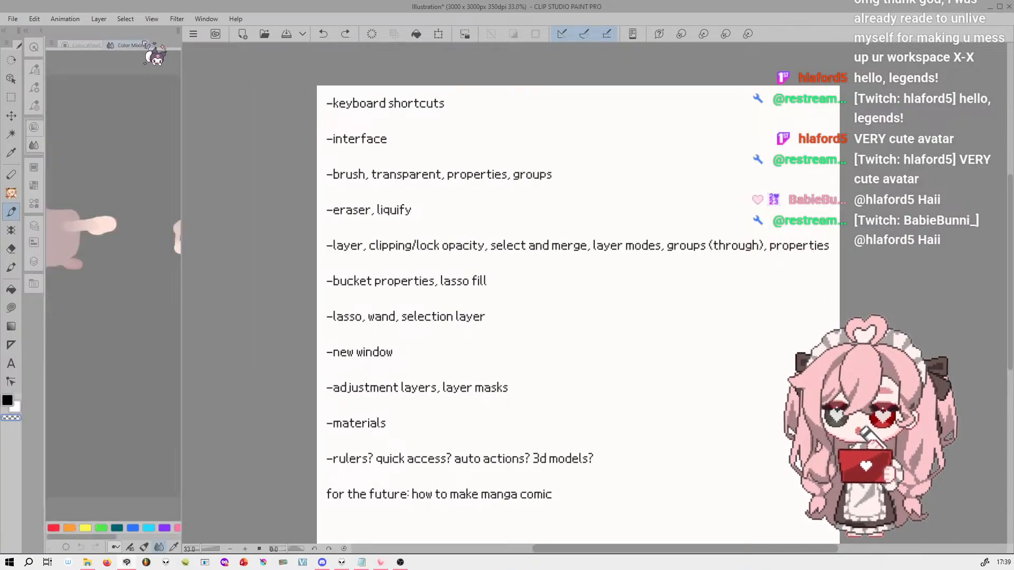
left_click_drag(140, 45, 151, 555)
left_click_drag(116, 467, 117, 220)
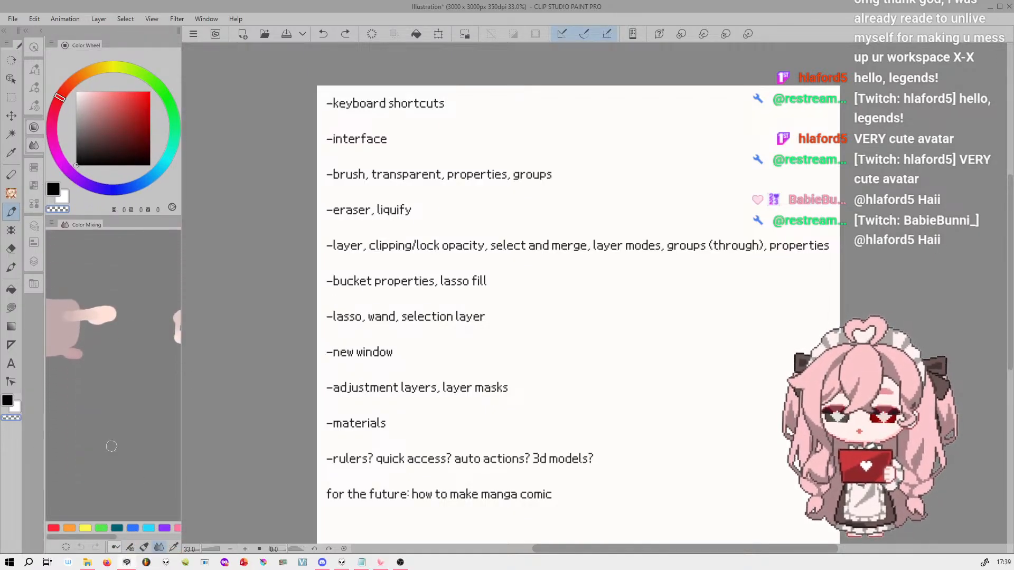
Cycle through the collapsed Color History, Color Wheel and Layer palette groups to compare their arrangements
left_click(35, 180)
left_click(34, 201)
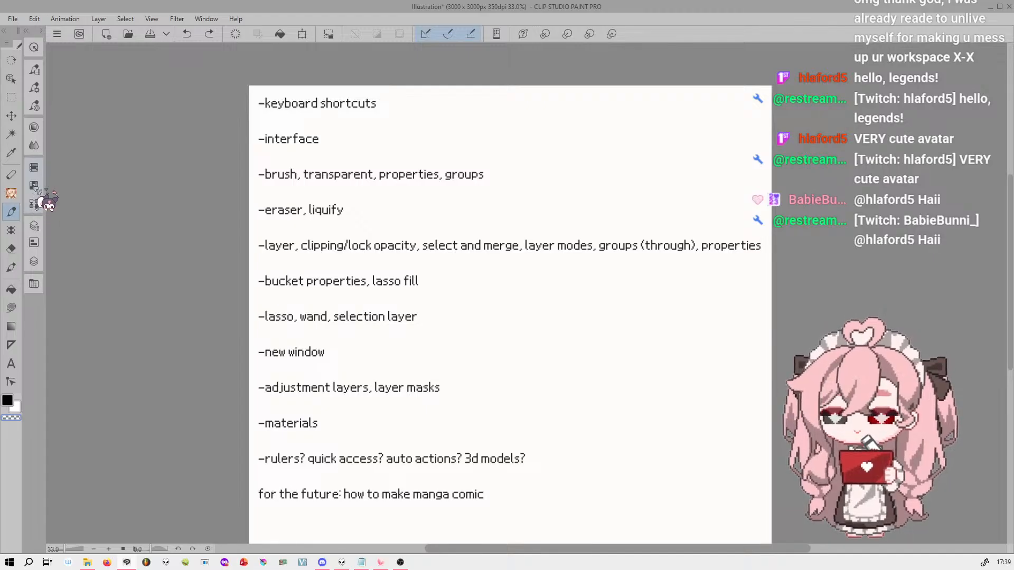
left_click(35, 202)
left_click(33, 127)
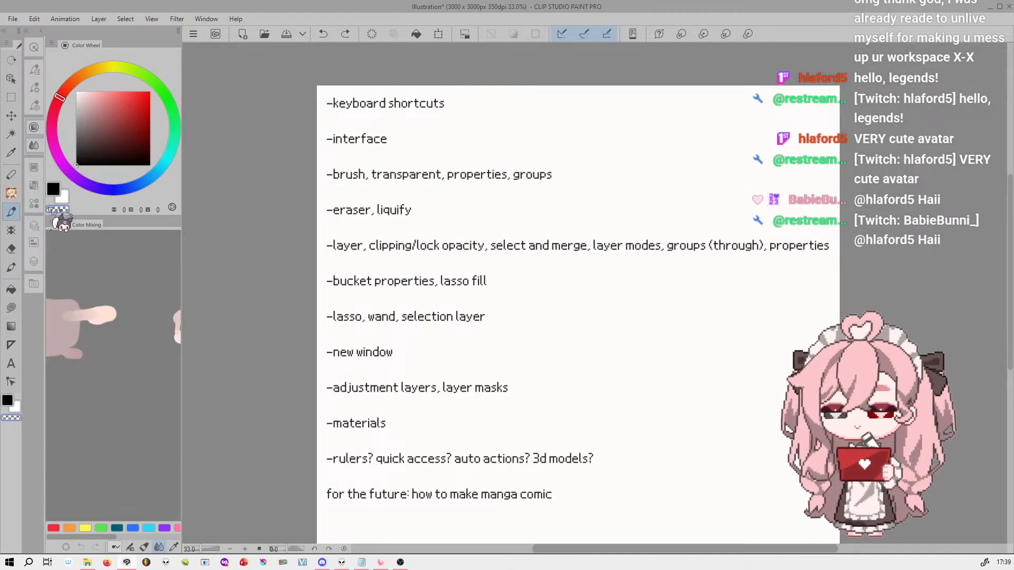
left_click(35, 225)
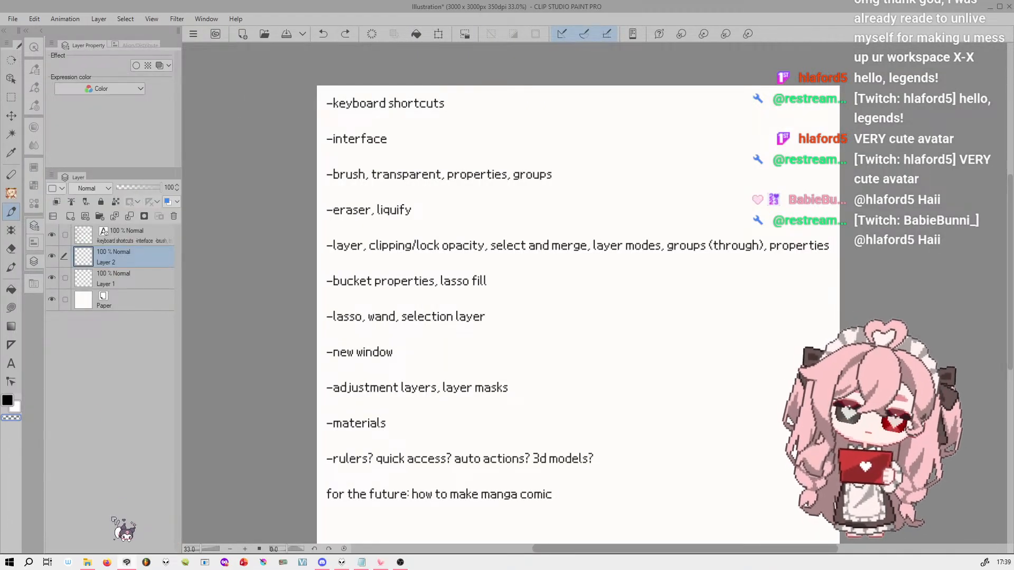
left_click(34, 169)
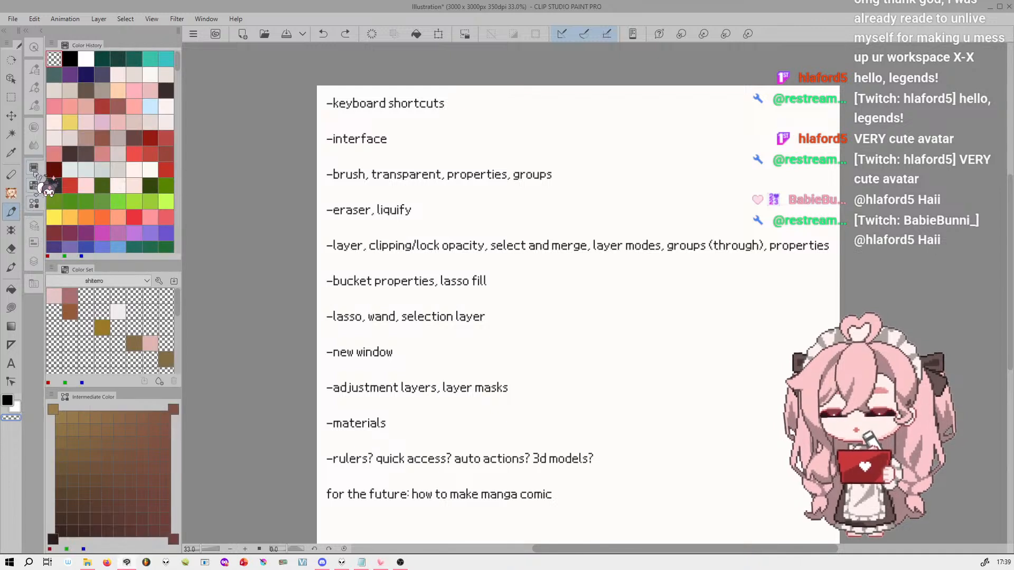
left_click(34, 127)
Rearrange the layer group so the Layer palette sits above the Layer Property palette
left_click(35, 225)
left_click_drag(82, 180, 47, 142)
left_click_drag(119, 104, 125, 169)
left_click_drag(81, 48, 80, 276)
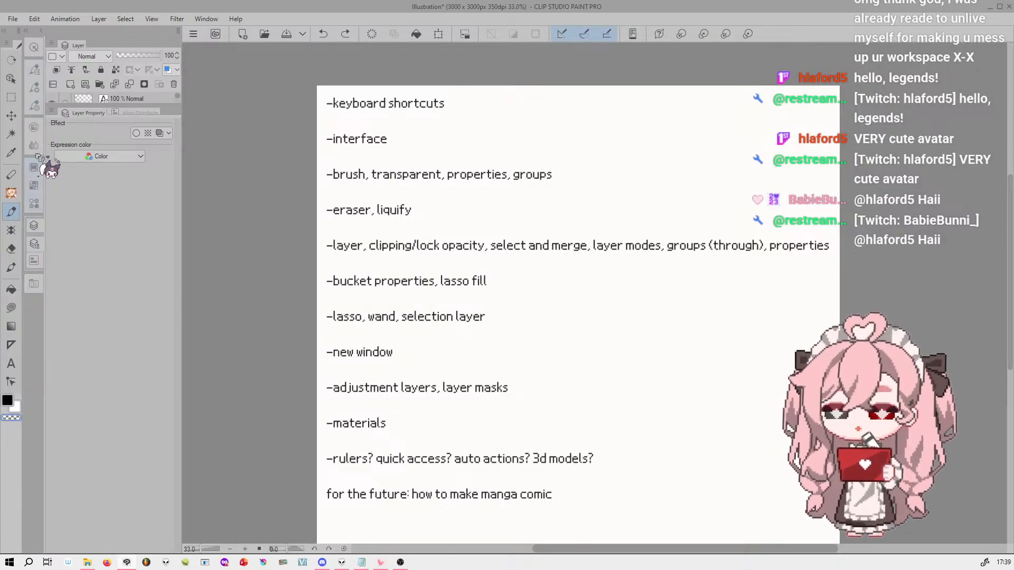
Check the Sub Tool, Color Wheel, color set and Layer palette groups one after another
left_click(34, 70)
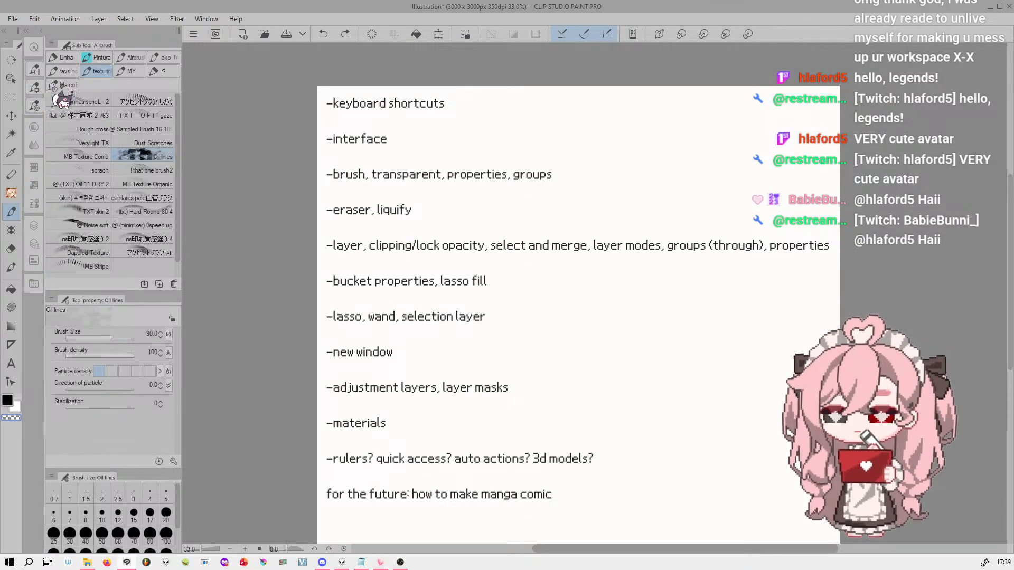
left_click(35, 128)
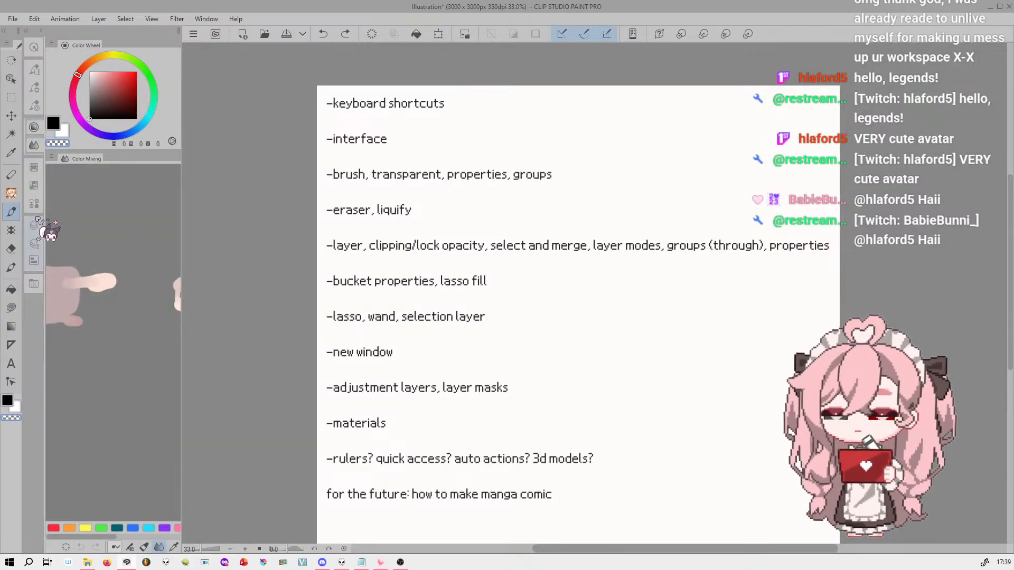
left_click(34, 184)
left_click(33, 225)
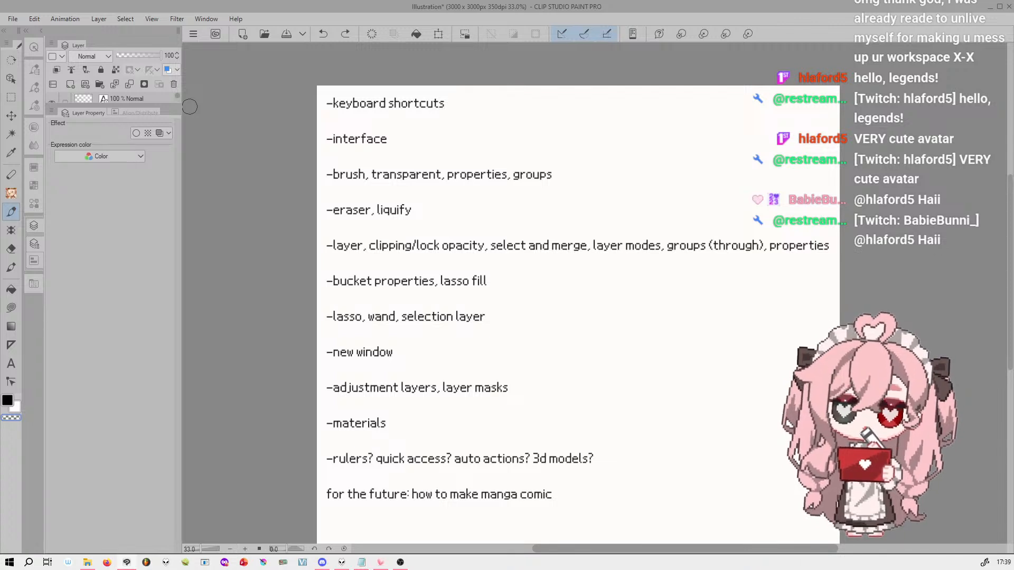
Open the Material palette, widen it slightly, and dock it as a separate column beside the other palettes, testing its collapse and expansion
left_click(34, 283)
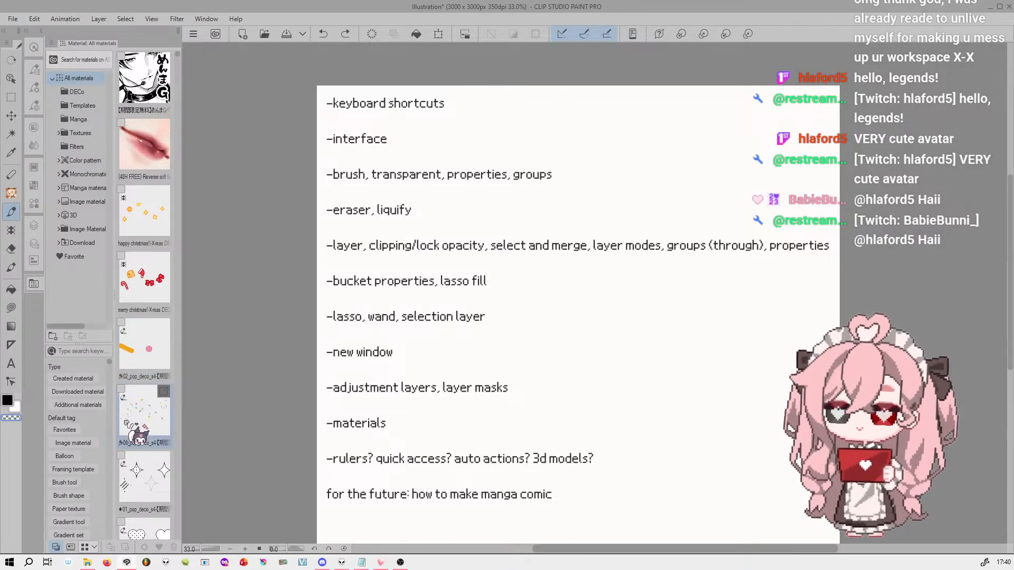
mouse_move(182, 183)
left_mouse_down()
mouse_move(211, 180)
mouse_move(187, 175)
left_mouse_up()
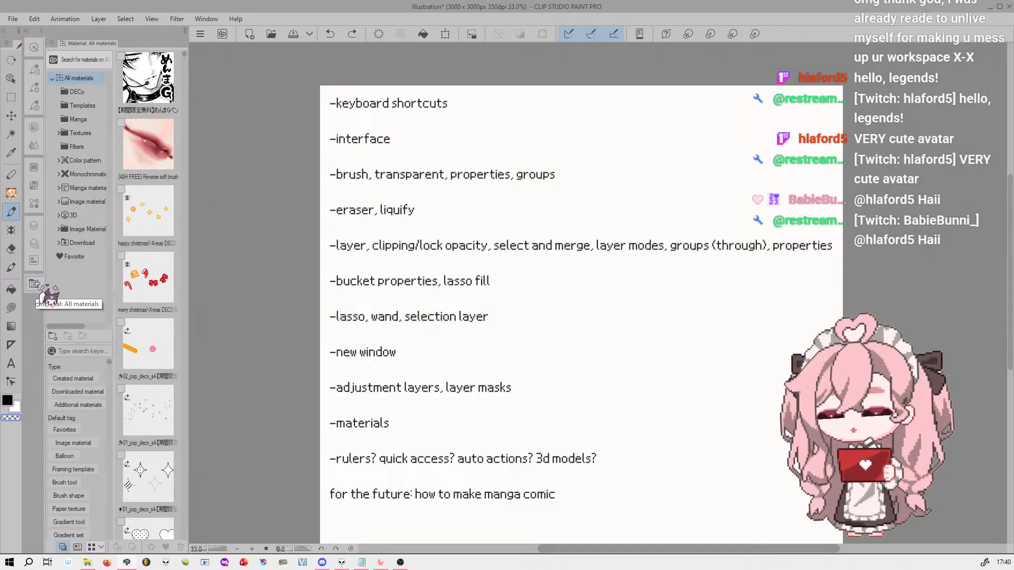
left_click_drag(35, 285, 218, 70)
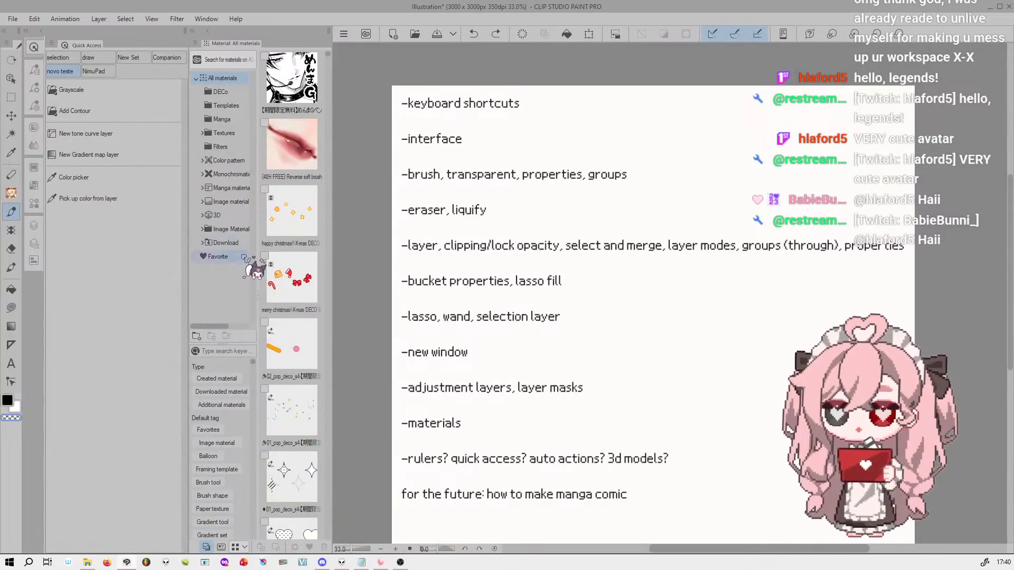
left_click(193, 31)
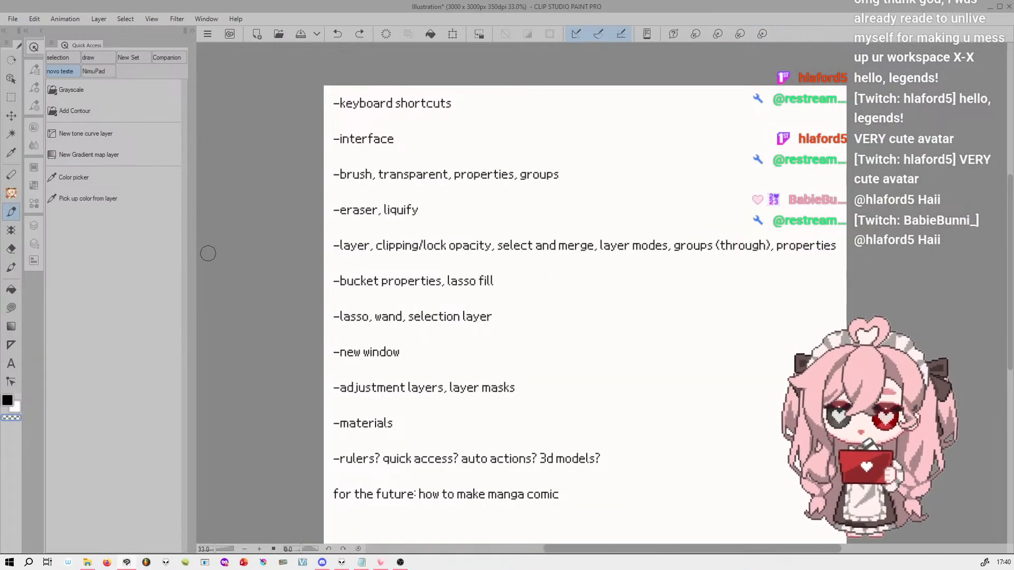
left_click(194, 32)
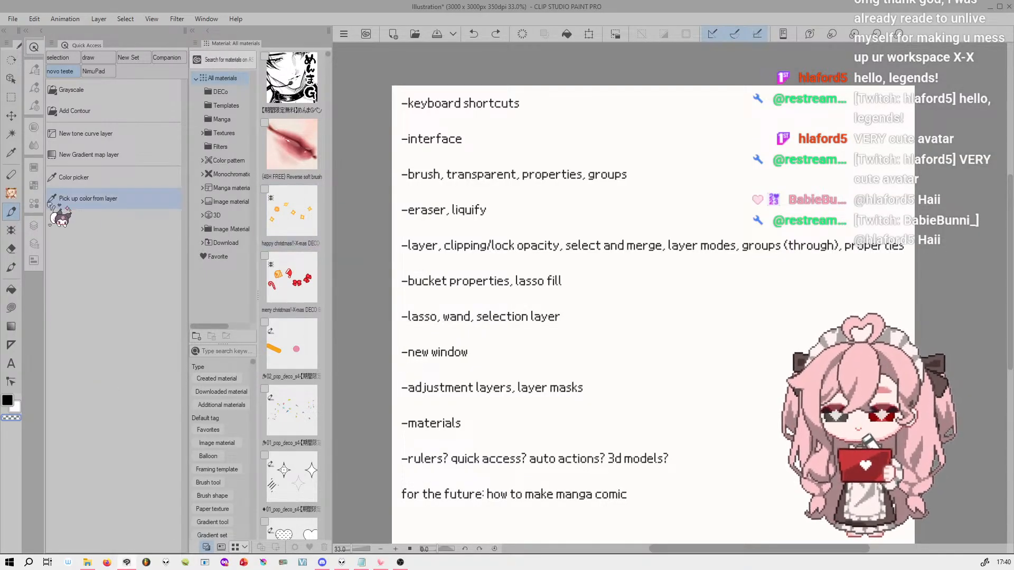
Add the first pen material and the (48H FREE) Reverse soft brush from the Material palette to the MY sub tool group
left_click(35, 88)
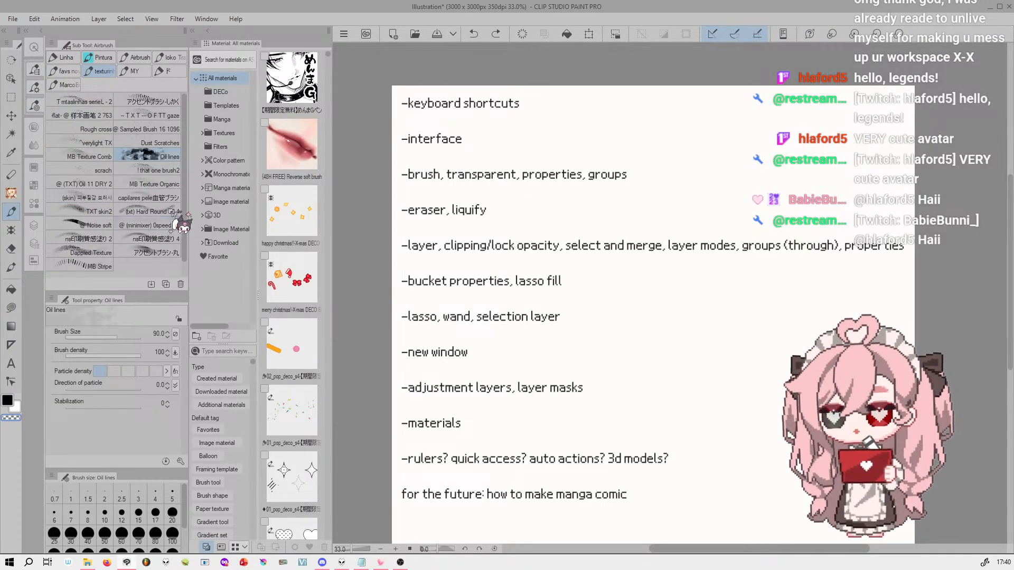
left_click(133, 71)
left_click(316, 95)
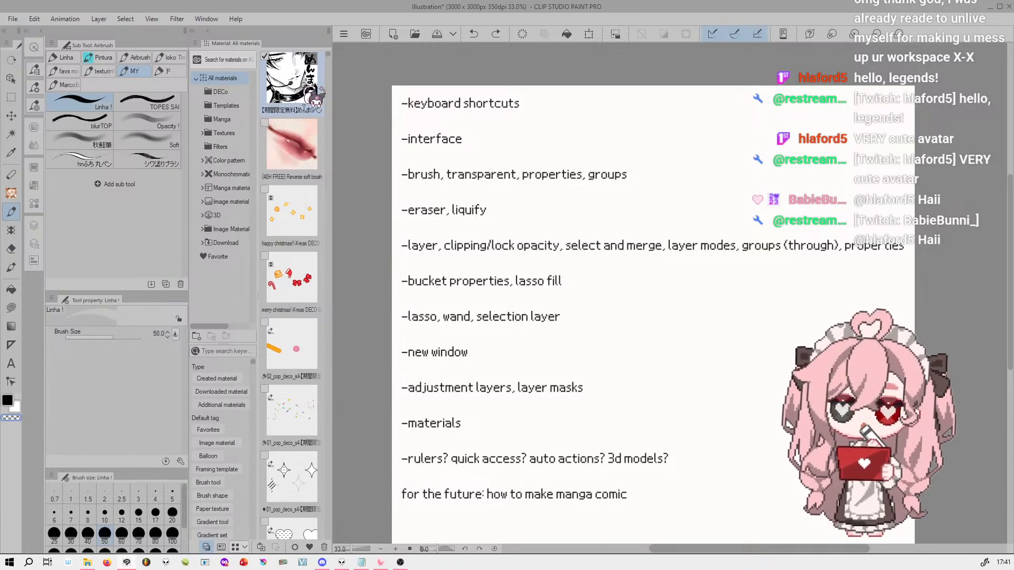
mouse_move(292, 82)
left_mouse_down()
mouse_move(228, 148)
mouse_move(122, 208)
mouse_move(78, 183)
left_mouse_up()
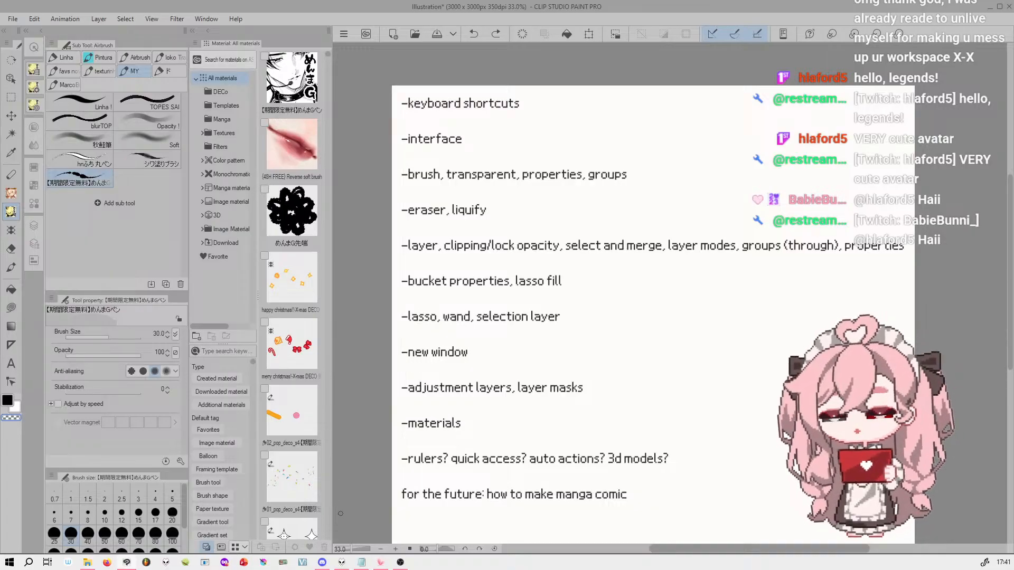
left_click(297, 161)
left_click_drag(303, 169, 147, 205)
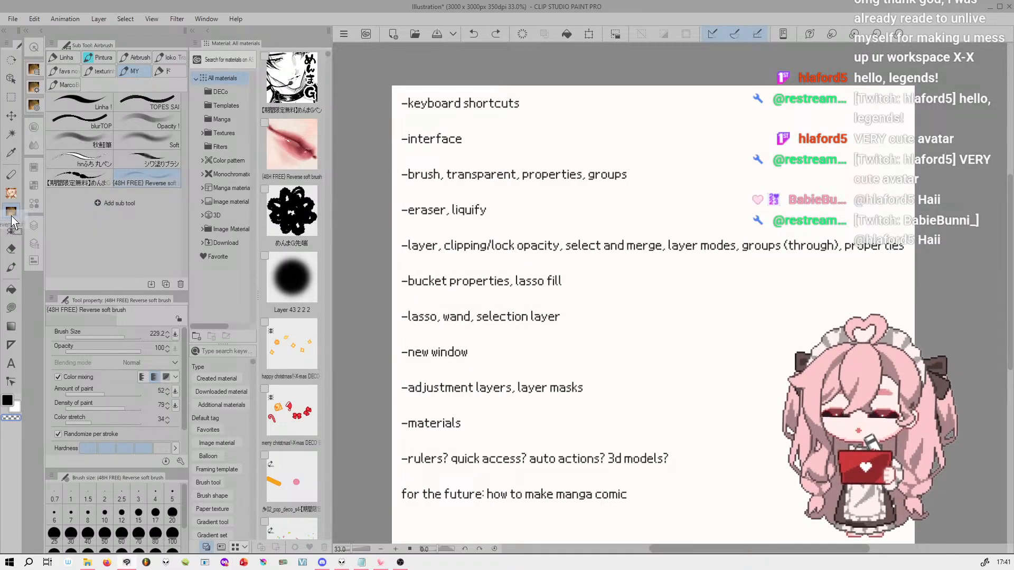
Separate the Reverse soft brush into its own tool, reorder it, and merge it back into the brush tool as a separate group
left_click_drag(14, 228, 14, 229)
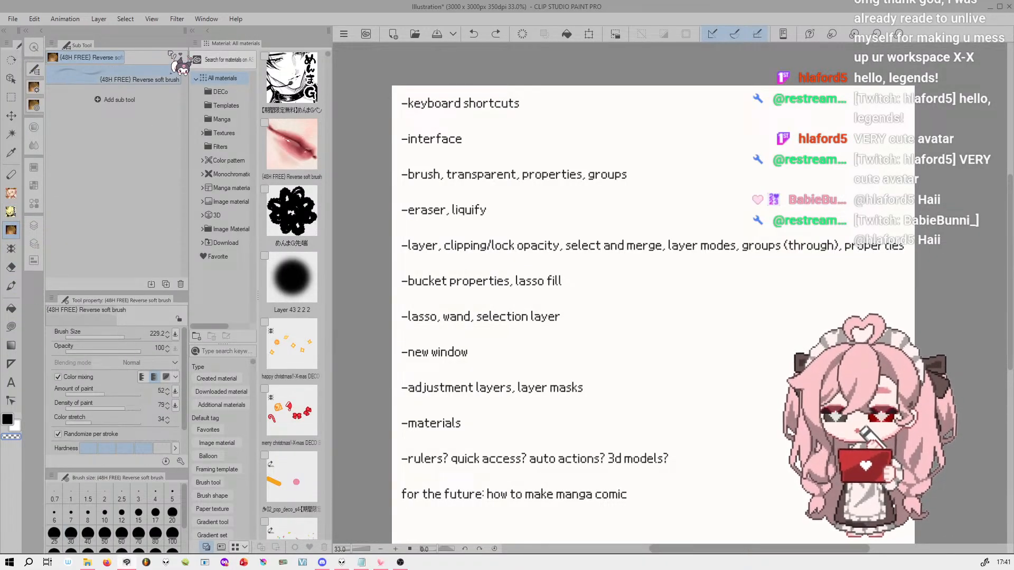
mouse_move(12, 210)
left_mouse_down()
mouse_move(33, 224)
mouse_move(12, 231)
left_mouse_up()
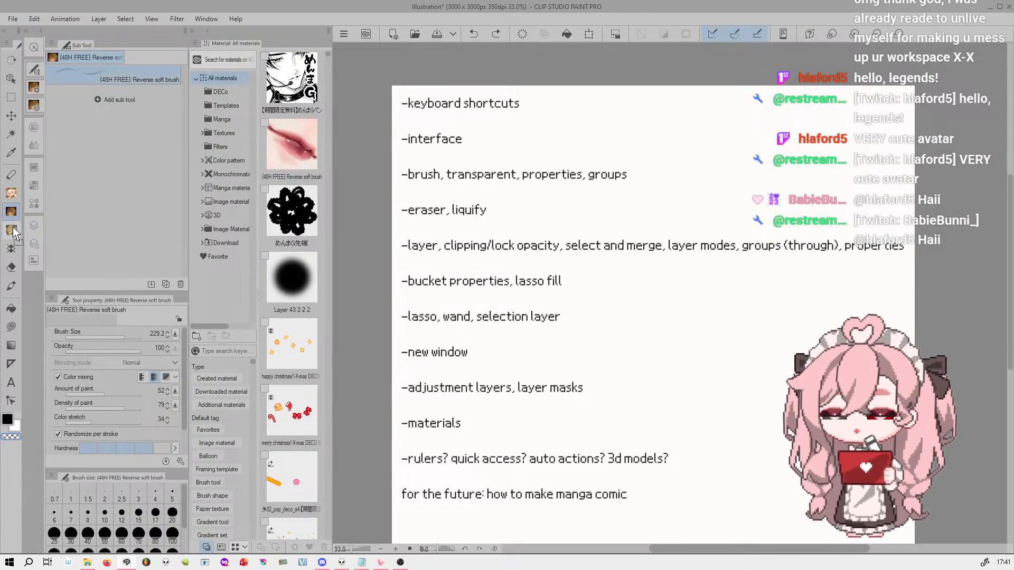
mouse_move(147, 74)
left_mouse_down()
mouse_move(80, 211)
mouse_move(12, 231)
left_mouse_up()
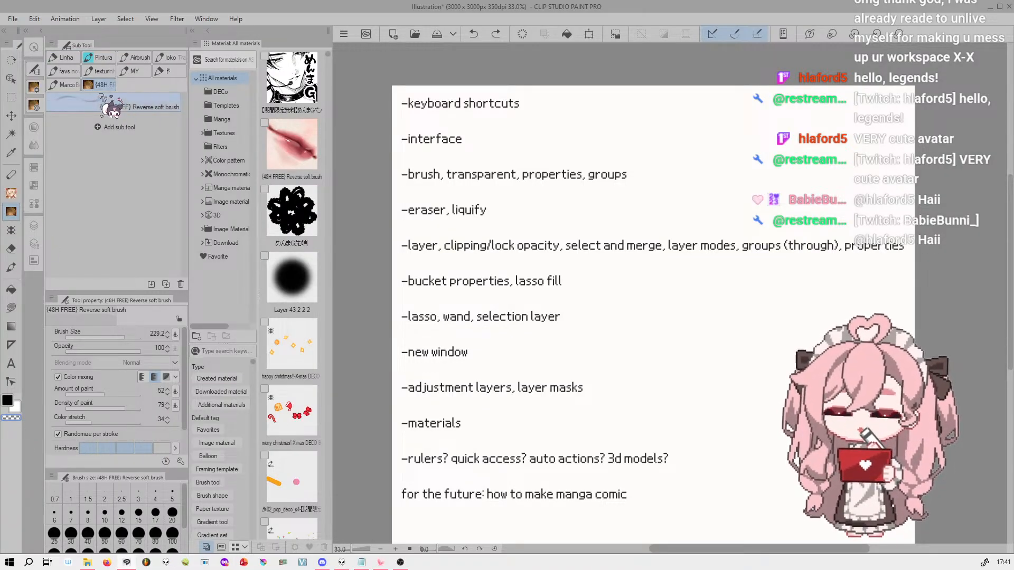
Inspect the Reverse soft brush group's sub tool group settings without changing its name
left_click(163, 71)
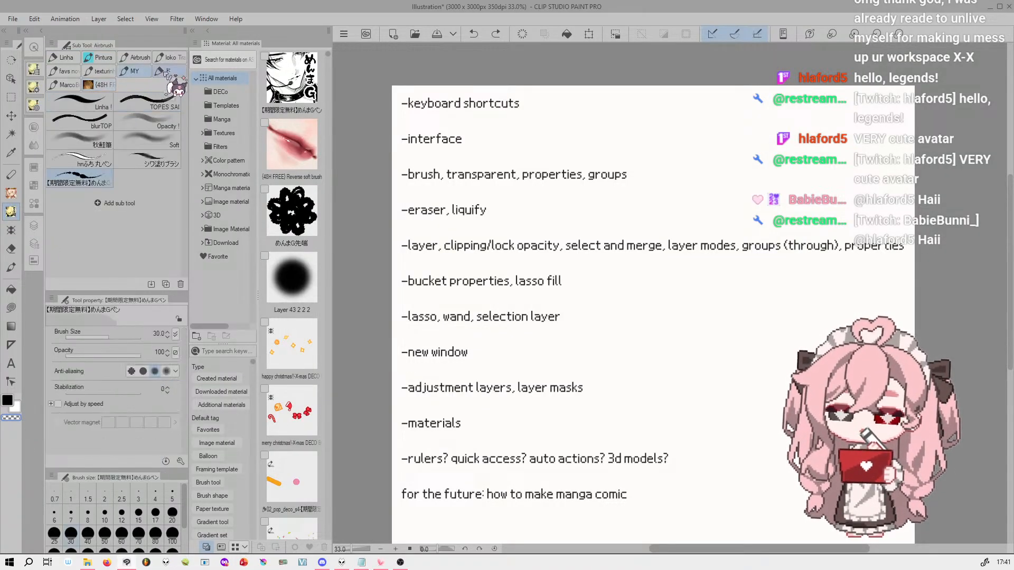
left_click(105, 85)
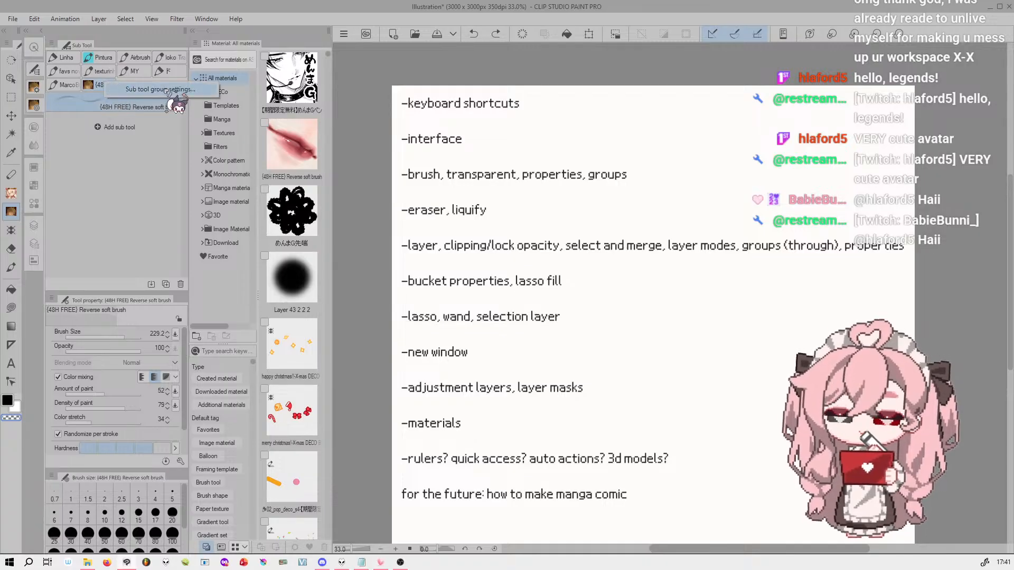
double_click(109, 84)
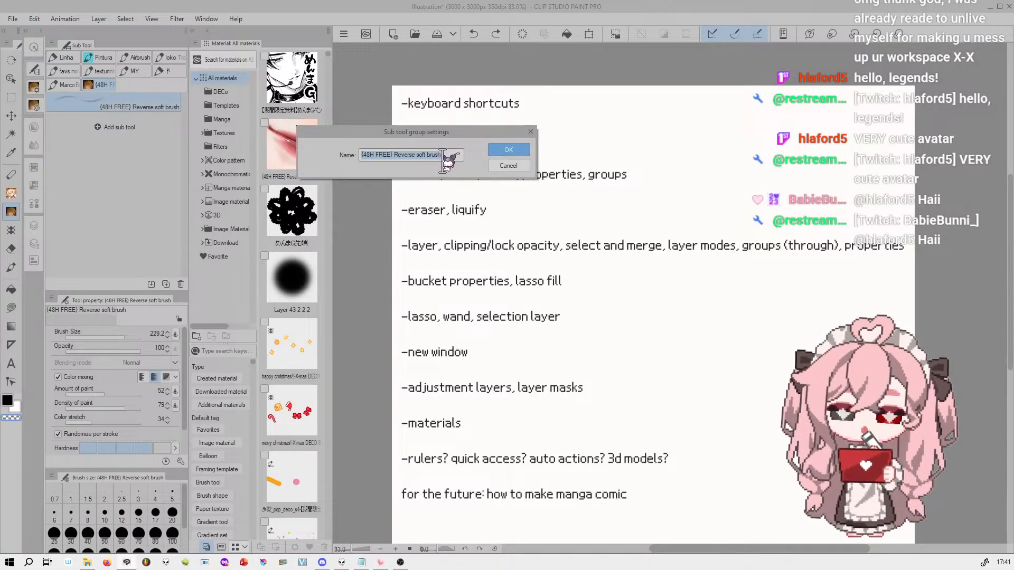
left_click(509, 165)
Move the Reverse soft brush back into the MY group and try reordering MY beside the ド group
mouse_move(105, 84)
left_mouse_down()
mouse_move(180, 80)
mouse_move(111, 74)
mouse_move(140, 103)
mouse_move(140, 71)
left_mouse_up()
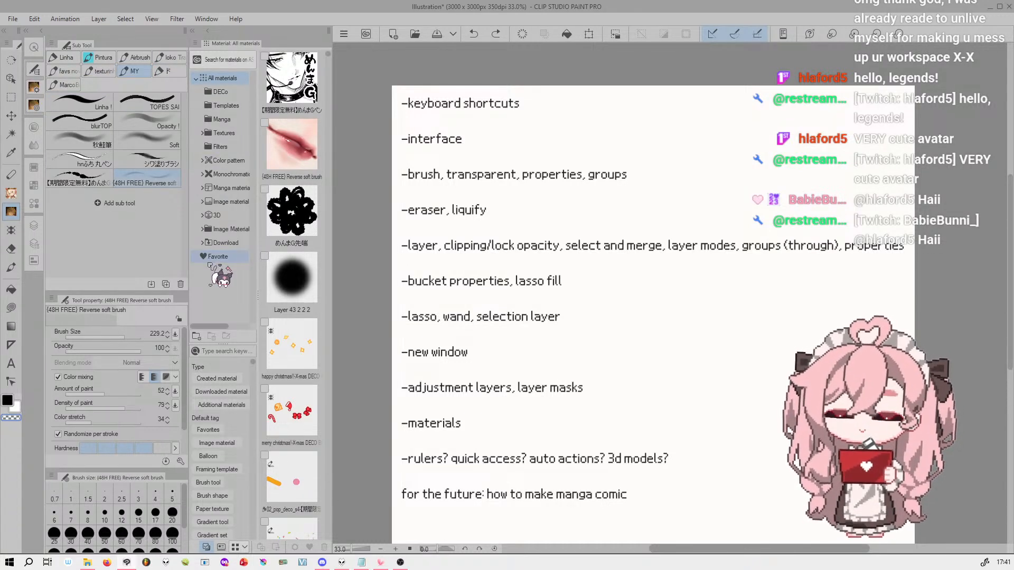
left_click(167, 71)
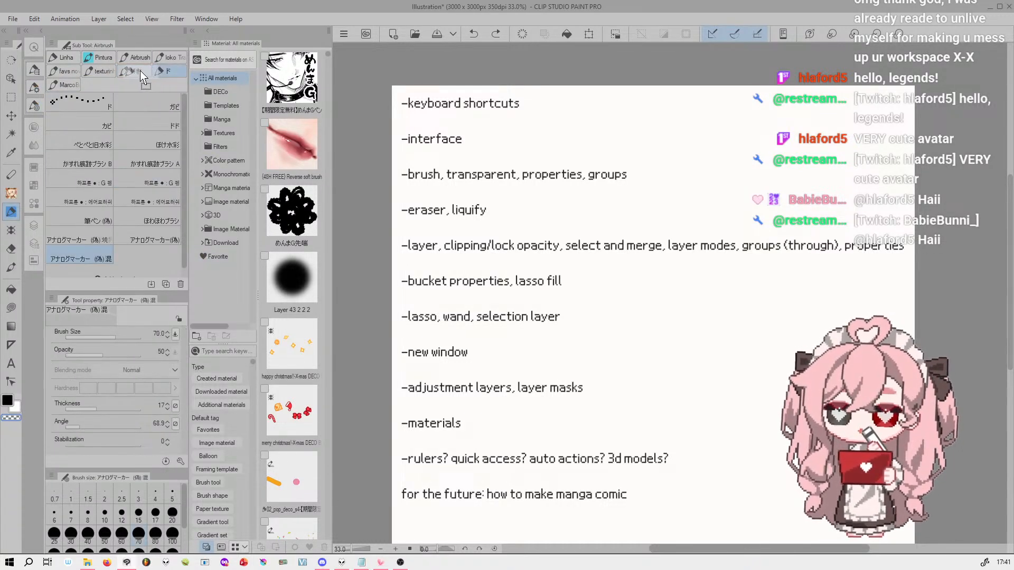
left_click_drag(125, 69, 177, 72)
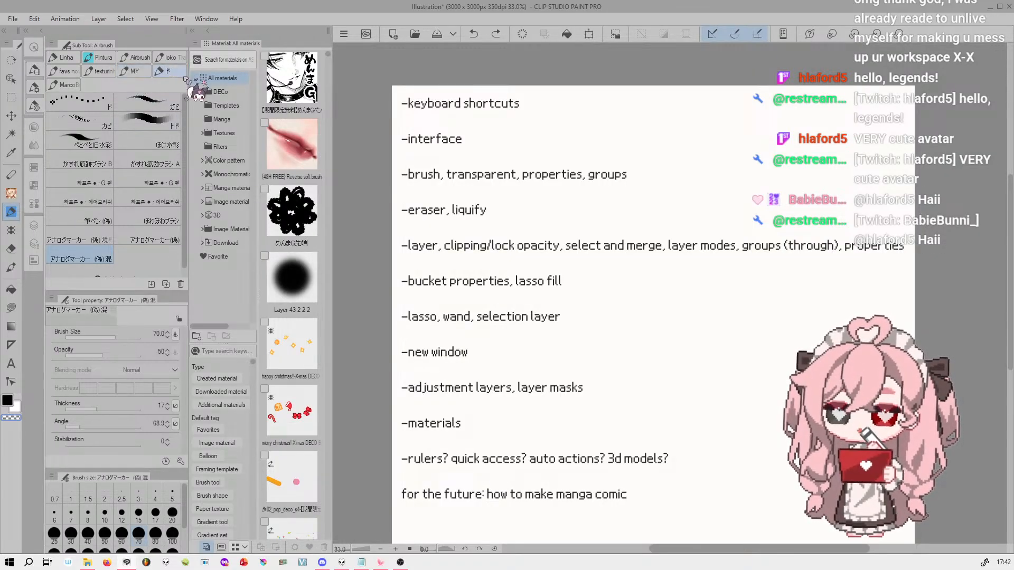
Browse the sub tool groups of the Pen, Airbrush and Decoration tools
left_click(11, 174)
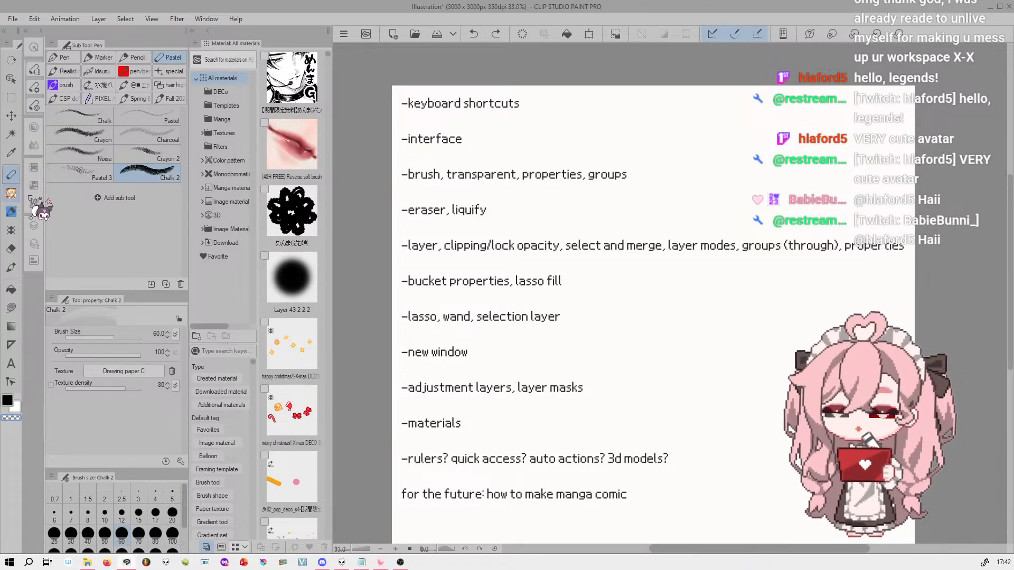
left_click(18, 194)
left_click(11, 211)
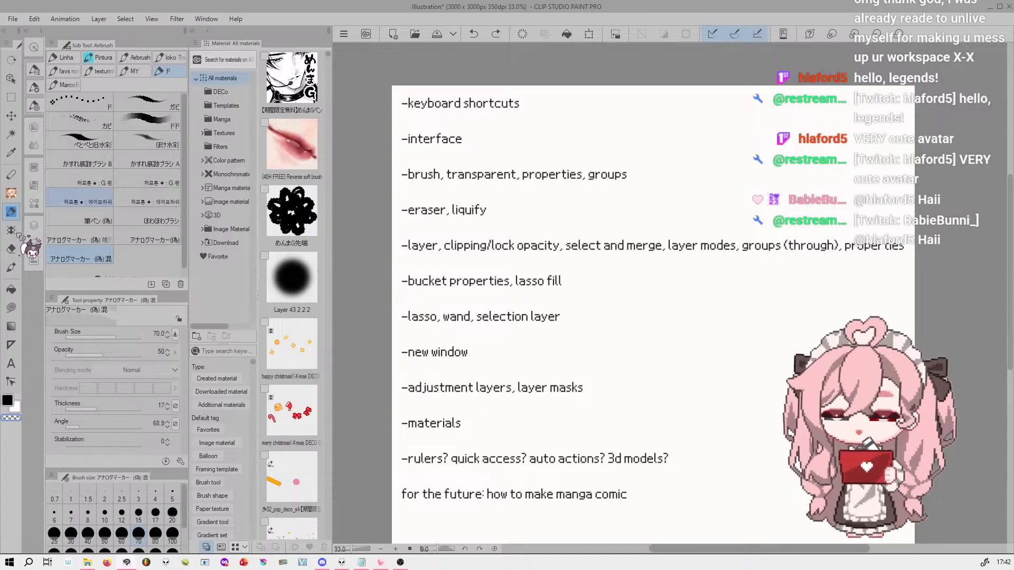
left_click(11, 230)
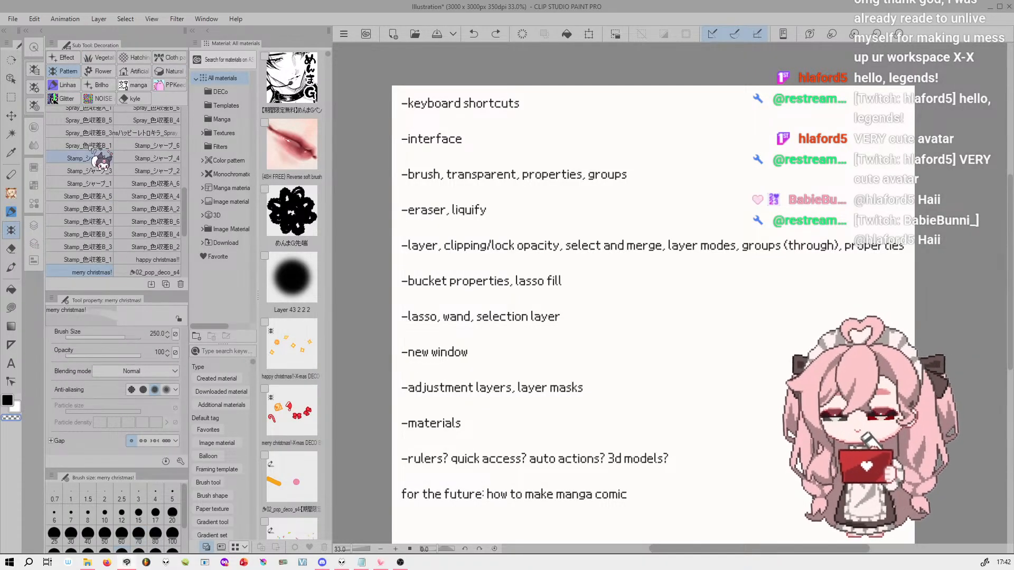
Return to the MY group of the Airbrush tool and collapse the Material palette column
left_click(12, 213)
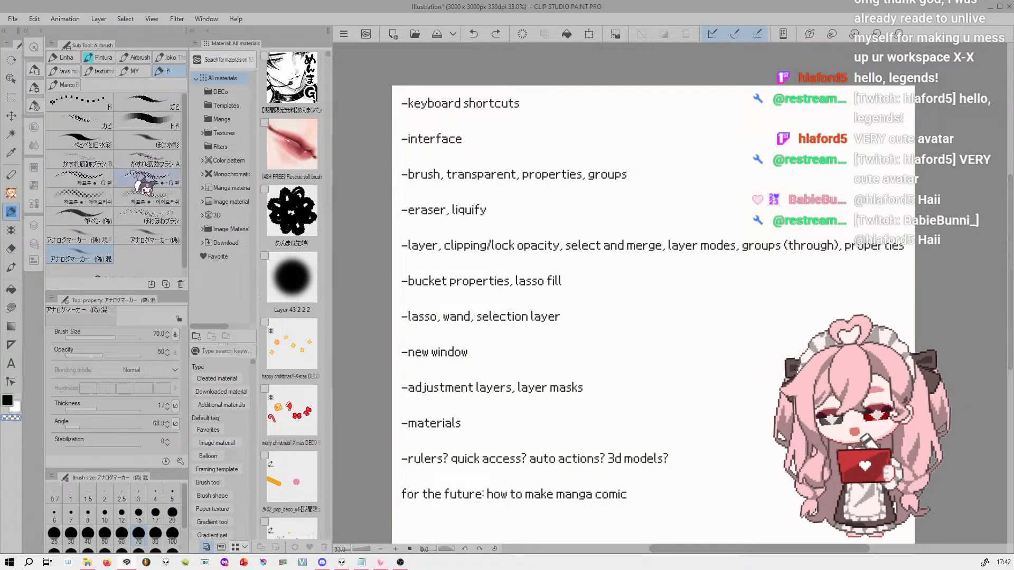
left_click(135, 71)
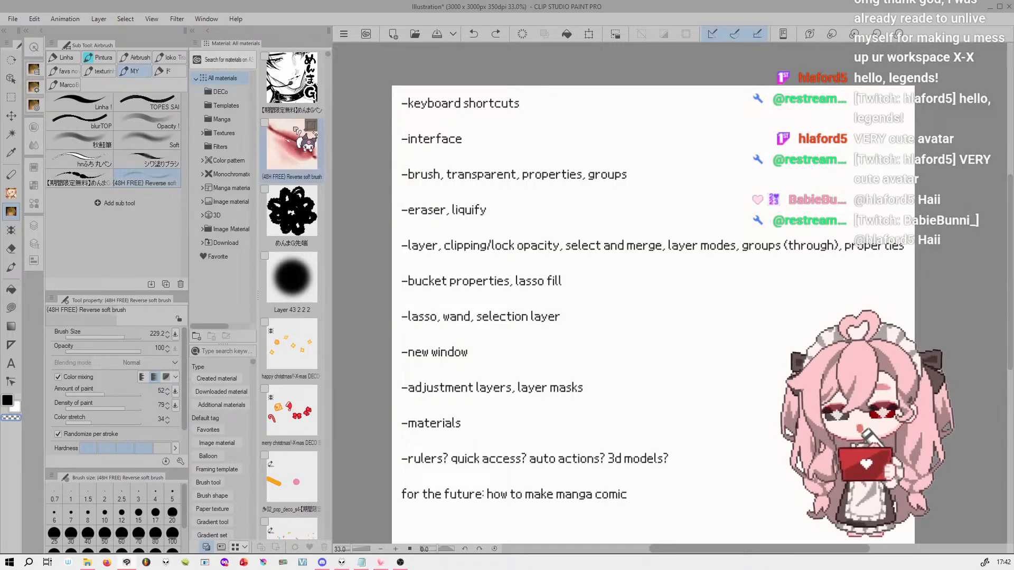
left_click(193, 30)
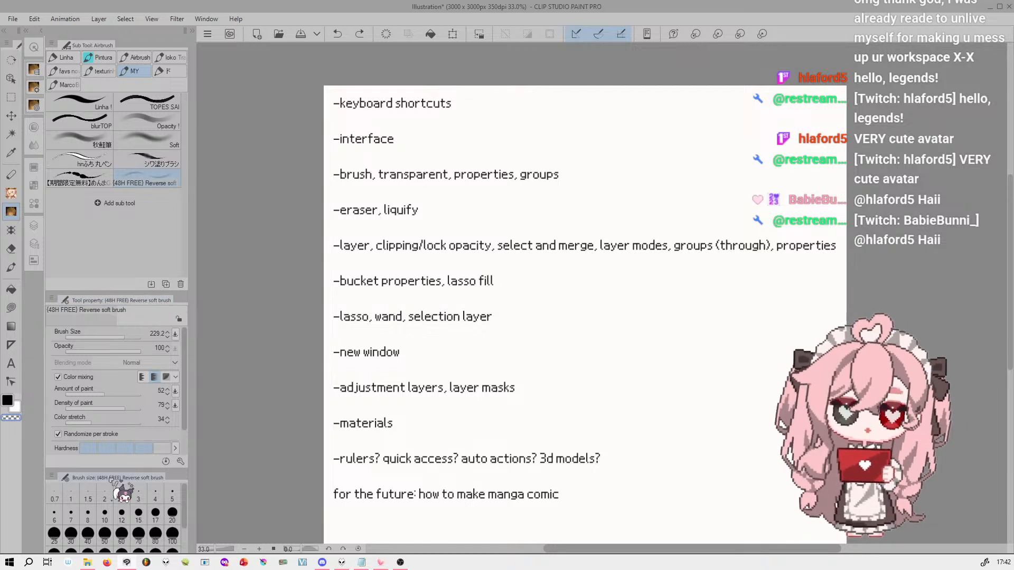
Show the Navigator palette, undock it, and shrink it into a small floating palette near the canvas's upper-right corner
left_click(207, 19)
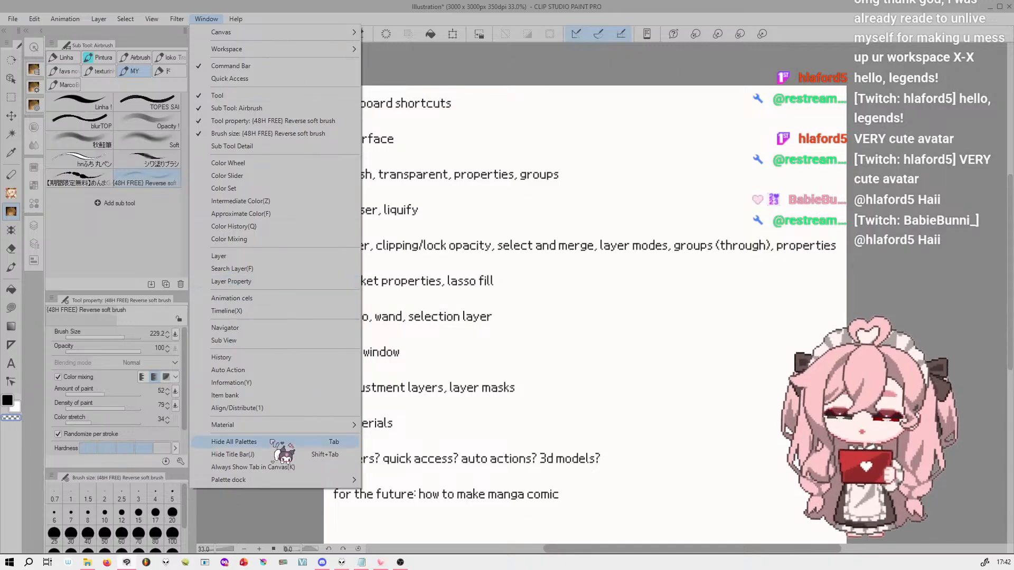
mouse_move(272, 423)
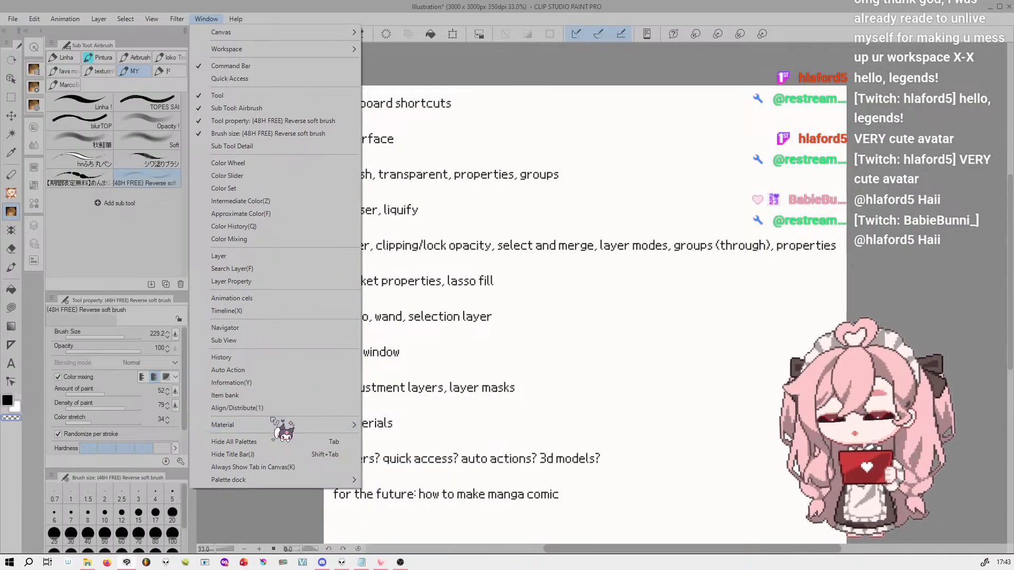
left_click(273, 328)
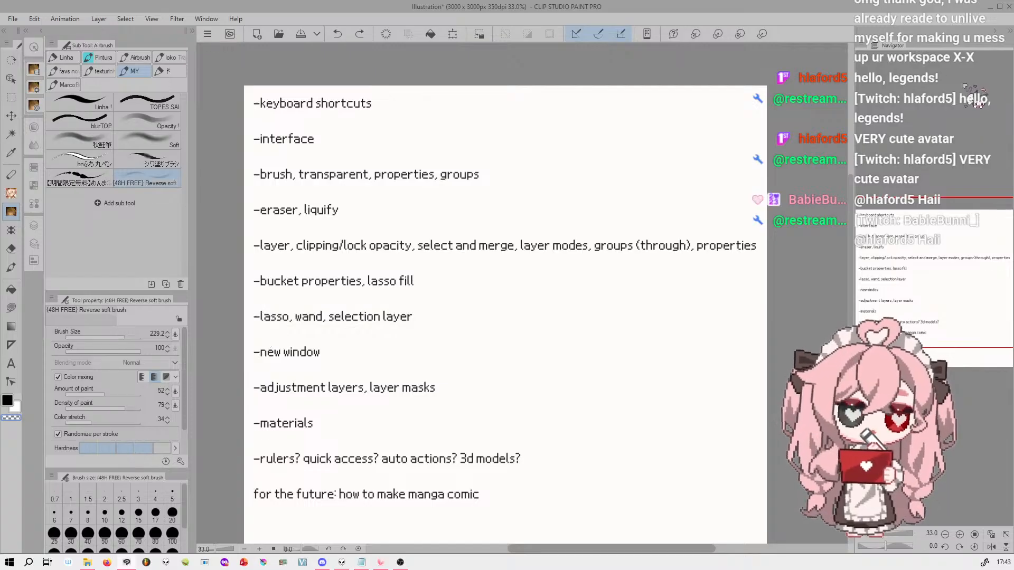
left_click_drag(900, 55, 618, 62)
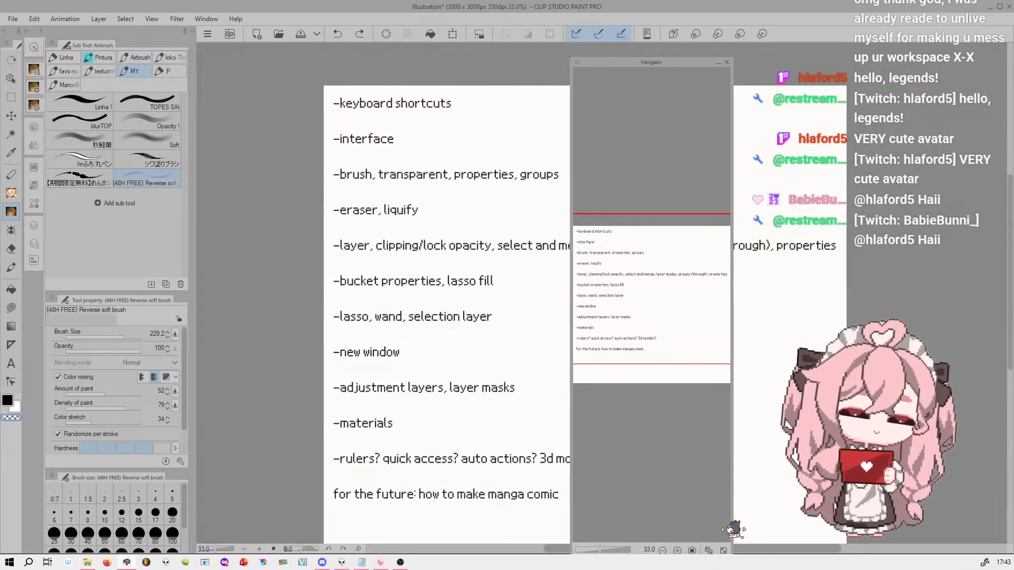
left_click_drag(732, 59, 892, 52)
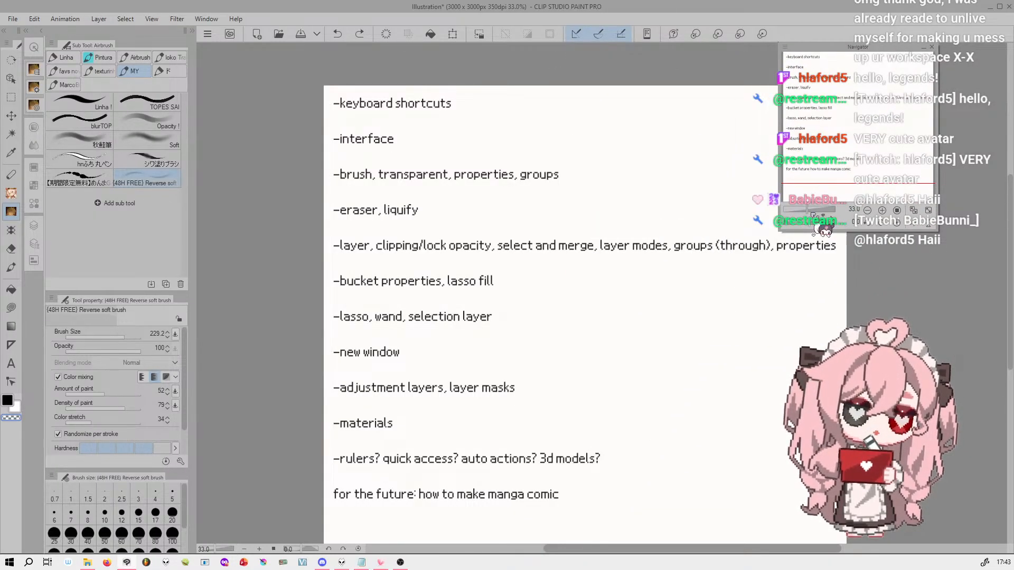
Use the Navigator to change zoom and rotation, show the canvas unrotated at 100%, and fit it to the window
left_click_drag(809, 211, 819, 230)
left_click(897, 211)
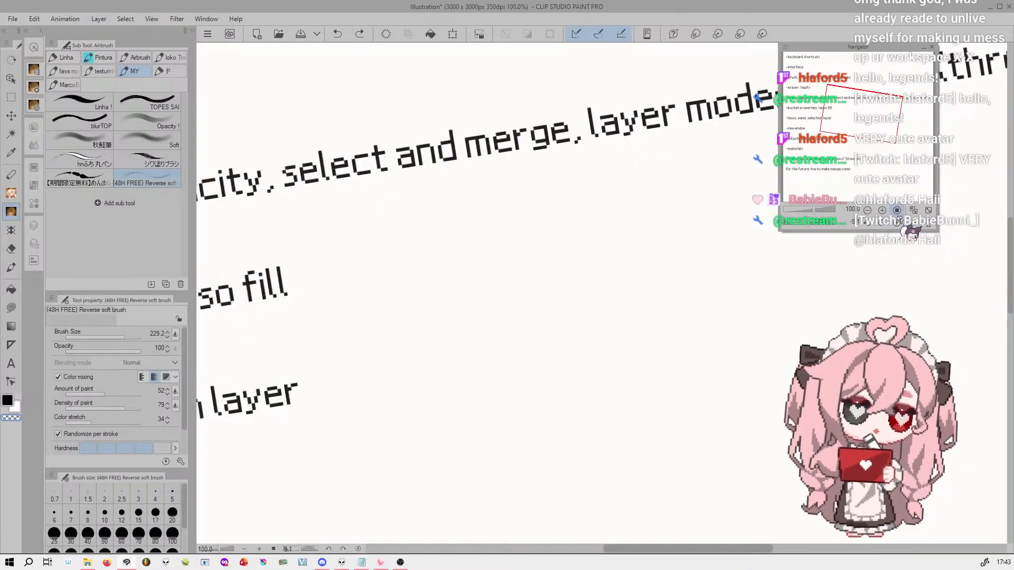
left_click_drag(888, 122, 817, 111)
left_click(897, 223)
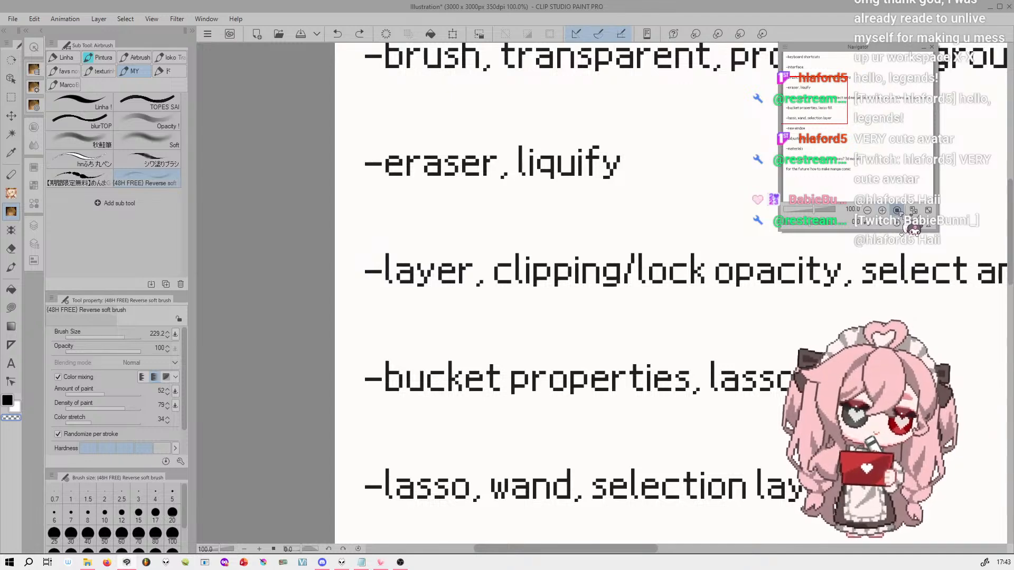
left_click(913, 210)
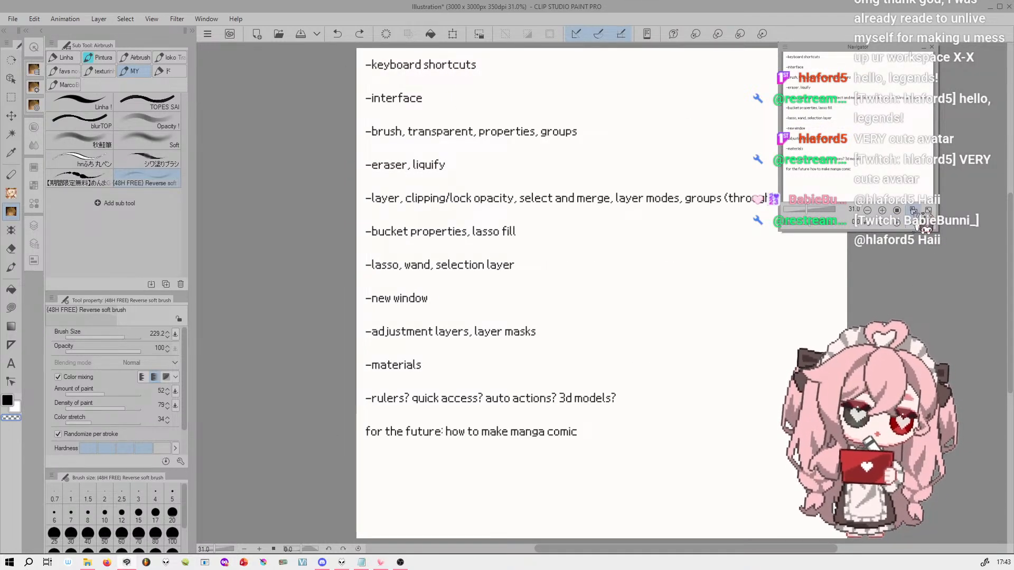
Flip the canvas view horizontally and vertically from the Navigator and restore its normal orientation
left_click(910, 223)
left_click(911, 223)
left_click(911, 223)
left_click(910, 223)
left_click(926, 223)
left_click(928, 222)
left_click(911, 224)
left_click(911, 224)
left_click(911, 224)
left_click(911, 224)
left_click(912, 224)
left_click(912, 224)
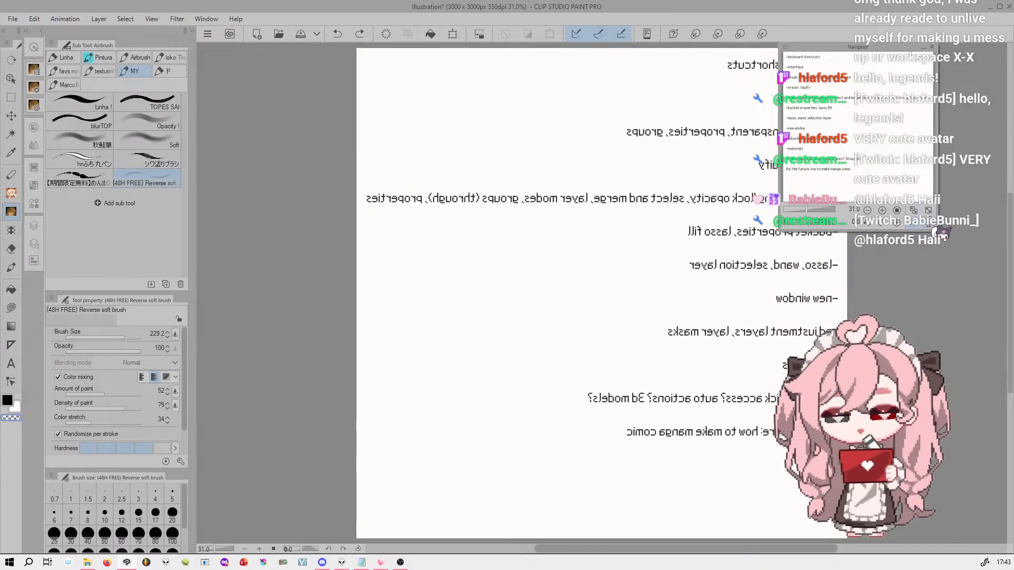
left_click_drag(868, 116, 874, 109)
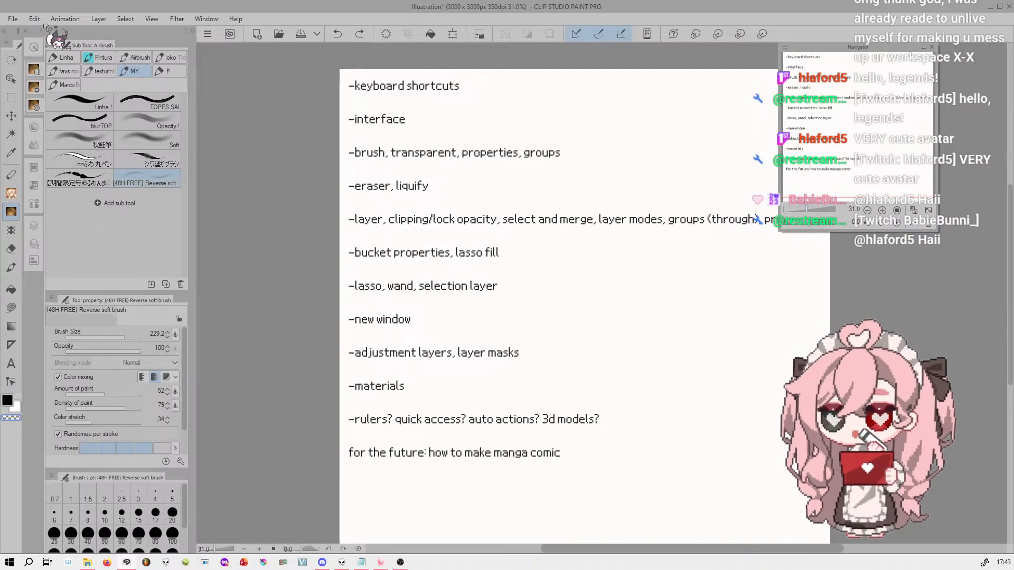
Try the Dark color interface with a lighter density in the Interface preferences, and discard the changes
left_click(13, 19)
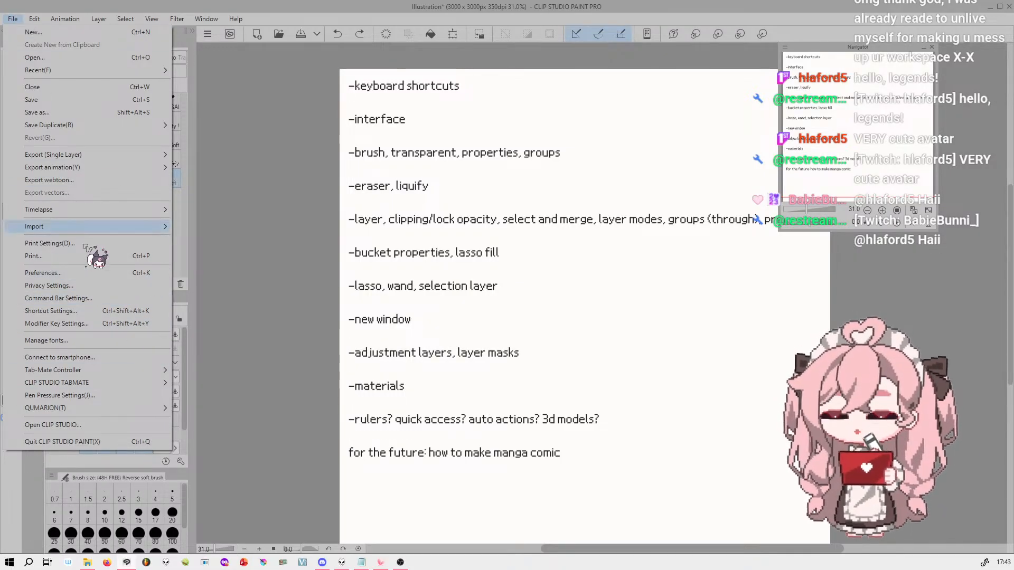
left_click(115, 275)
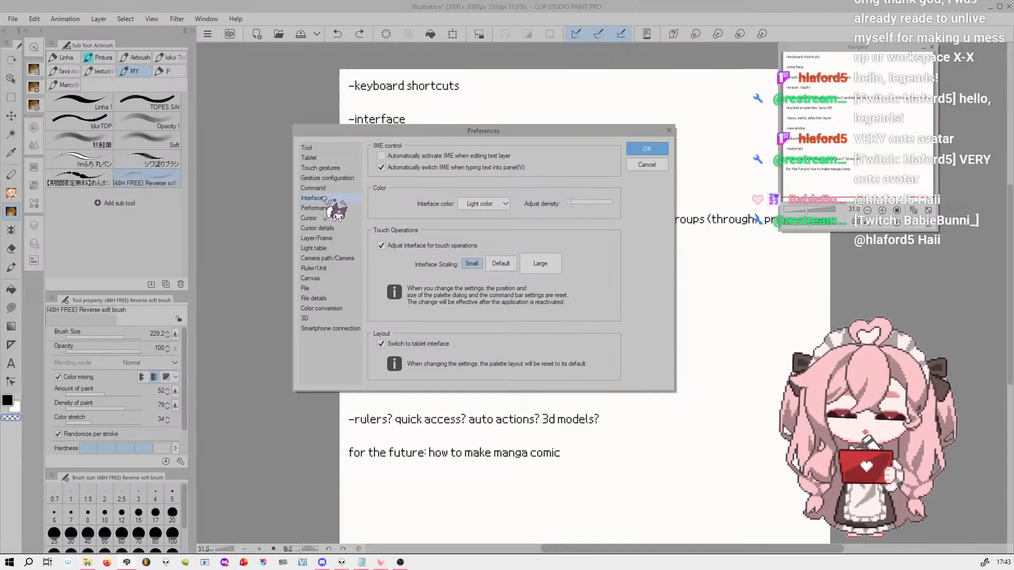
mouse_move(570, 202)
left_mouse_down()
mouse_move(607, 204)
mouse_move(528, 206)
mouse_move(567, 210)
left_mouse_up()
left_click(494, 227)
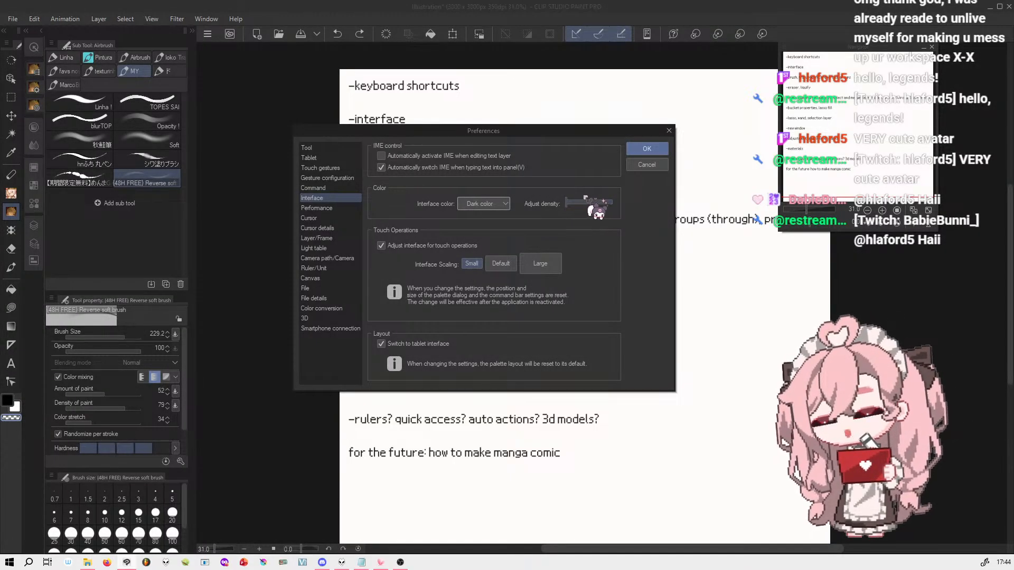
left_click_drag(585, 205, 606, 202)
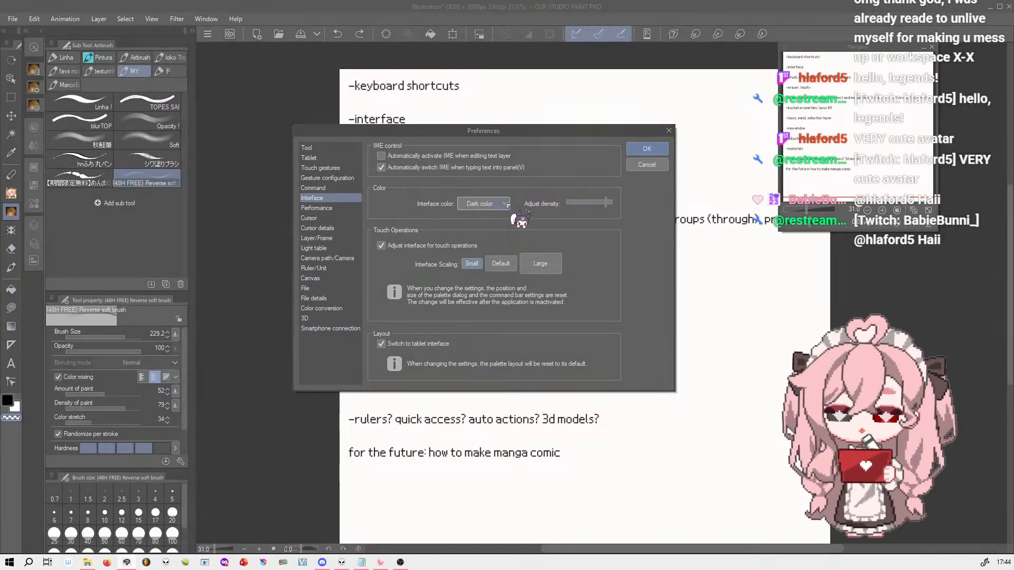
left_click(647, 165)
Switch the workspace to meu workspace 2024, and hide and redisplay all palettes
left_click_drag(865, 128, 841, 130)
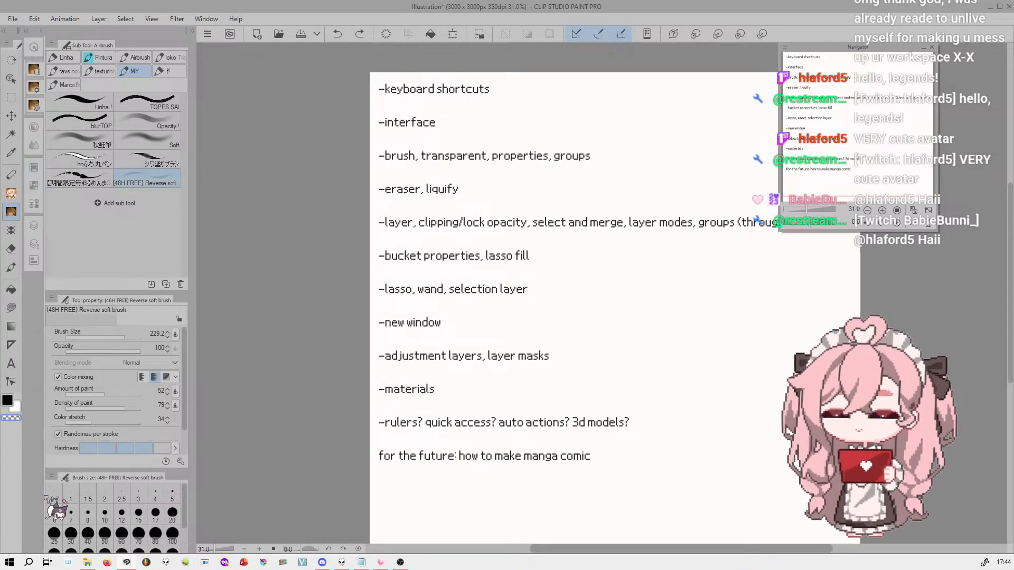
left_click(206, 18)
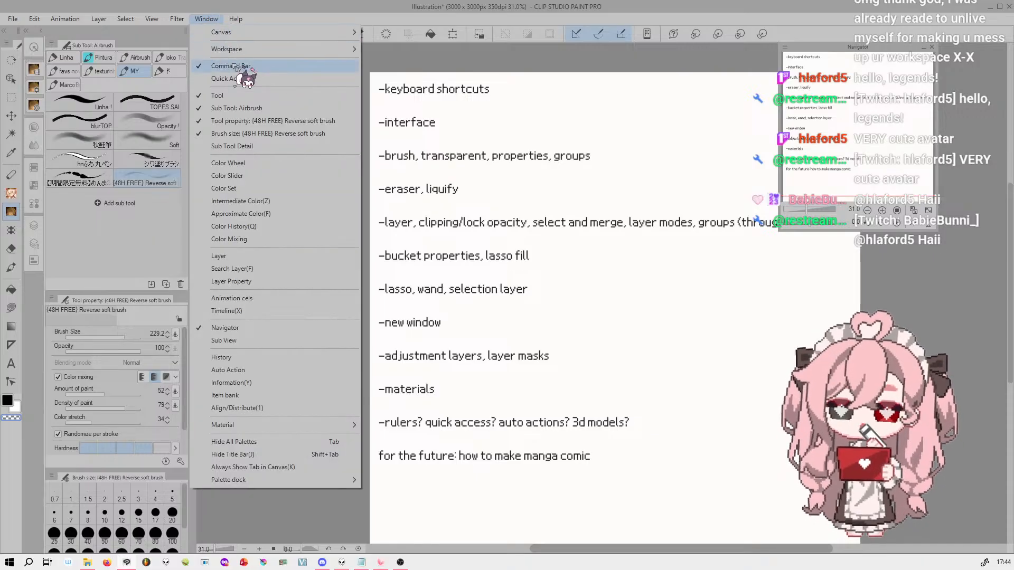
mouse_move(296, 49)
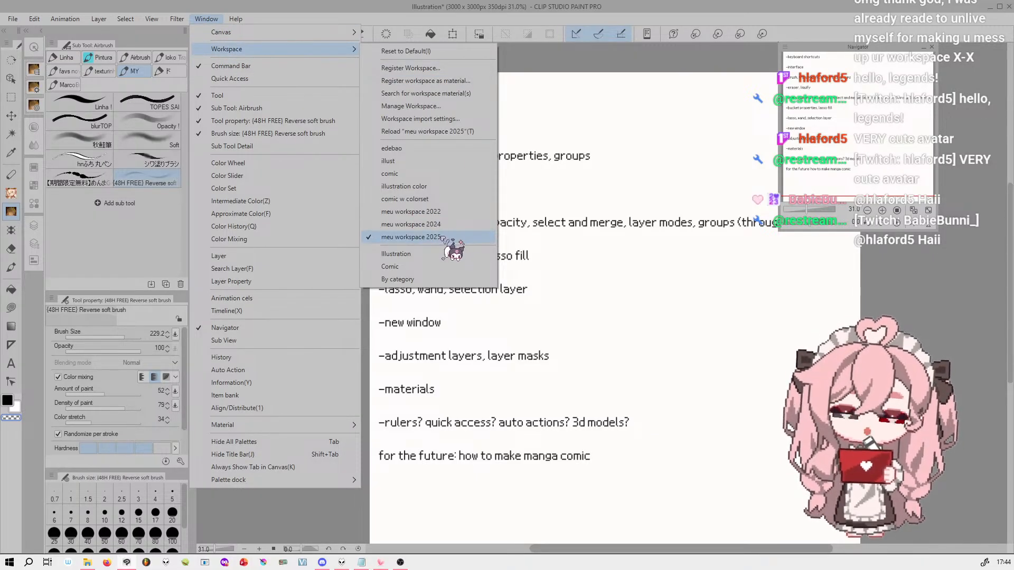
left_click(444, 238)
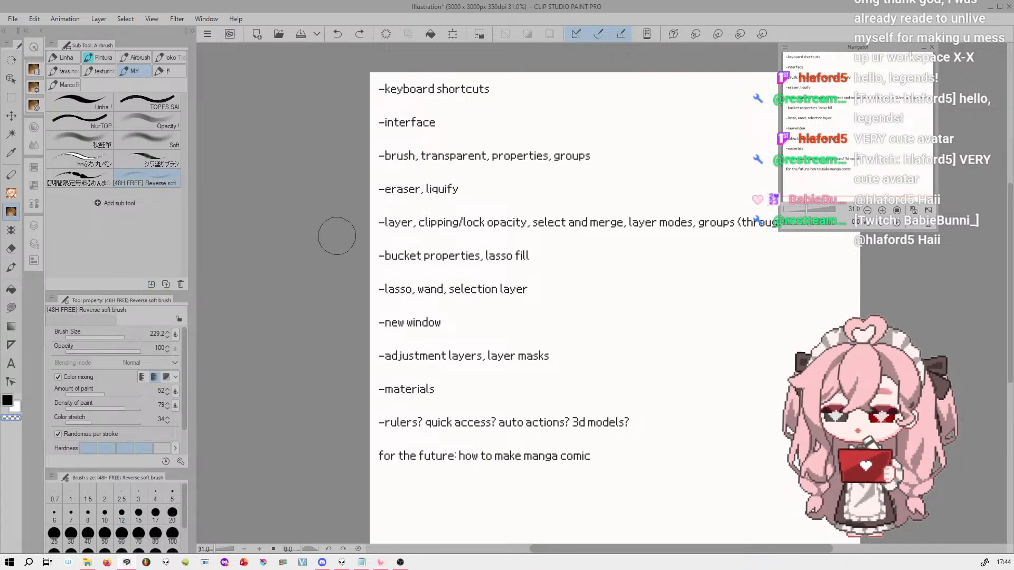
left_click(206, 19)
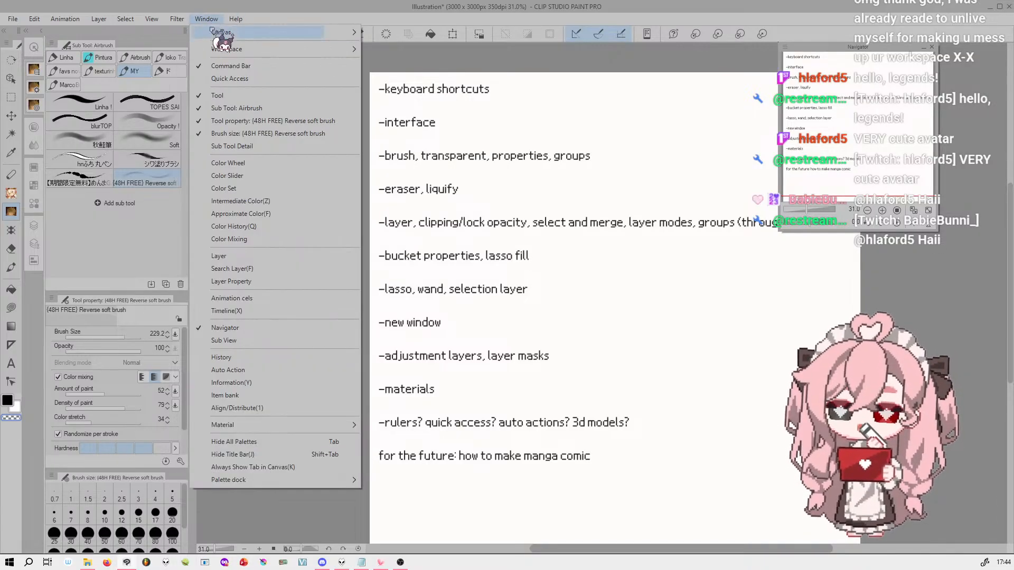
mouse_move(261, 49)
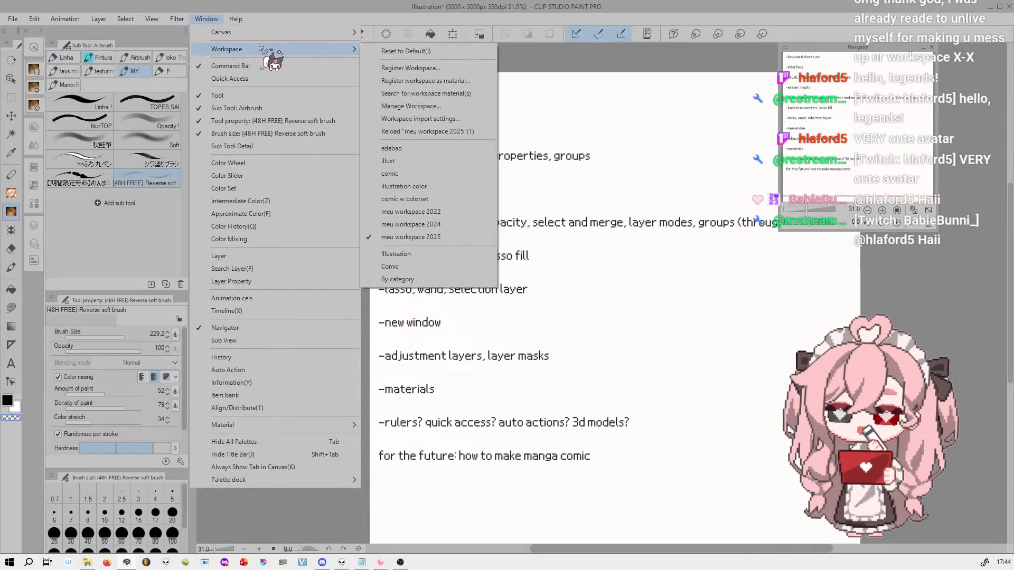
left_click(462, 227)
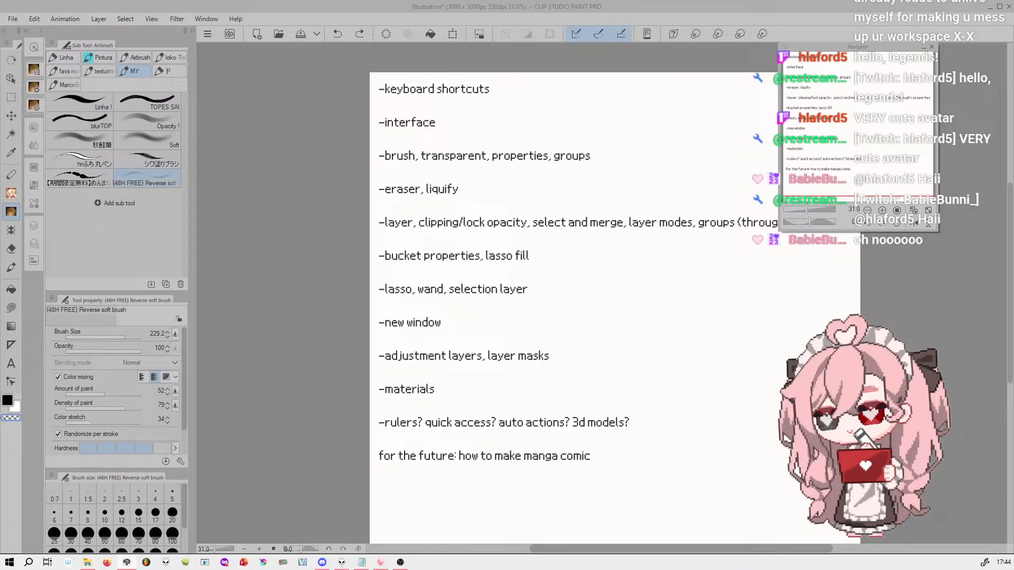
key("Tab")
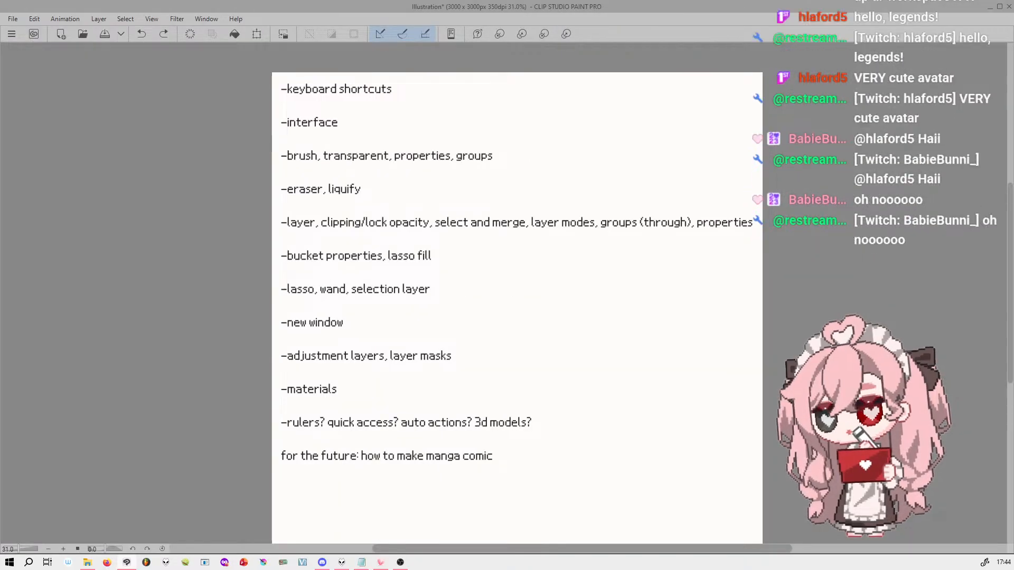
key("Tab")
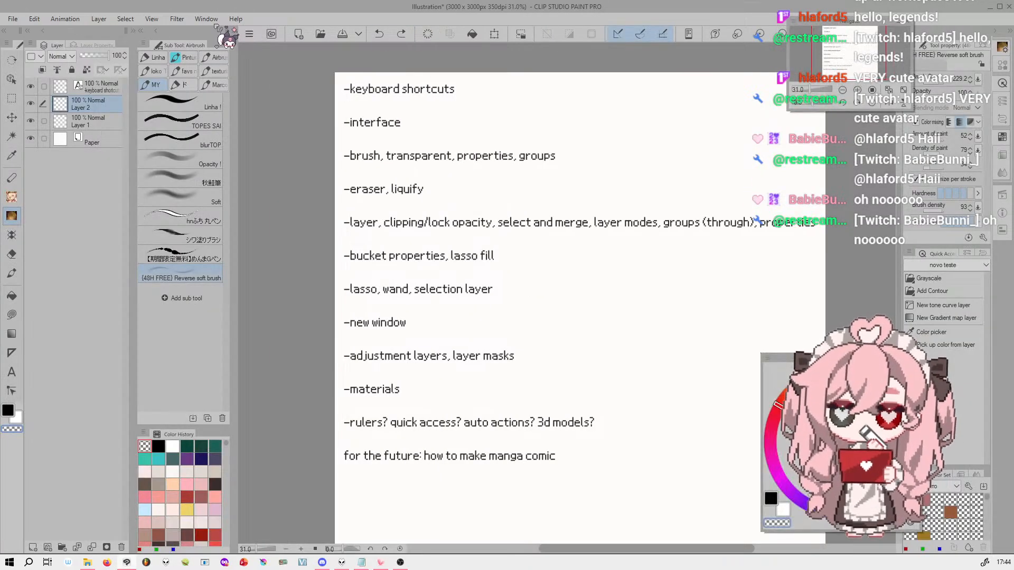
Look through the workspace options and the Layer Property palette, and return to the Layer palette
left_click(210, 20)
mouse_move(320, 48)
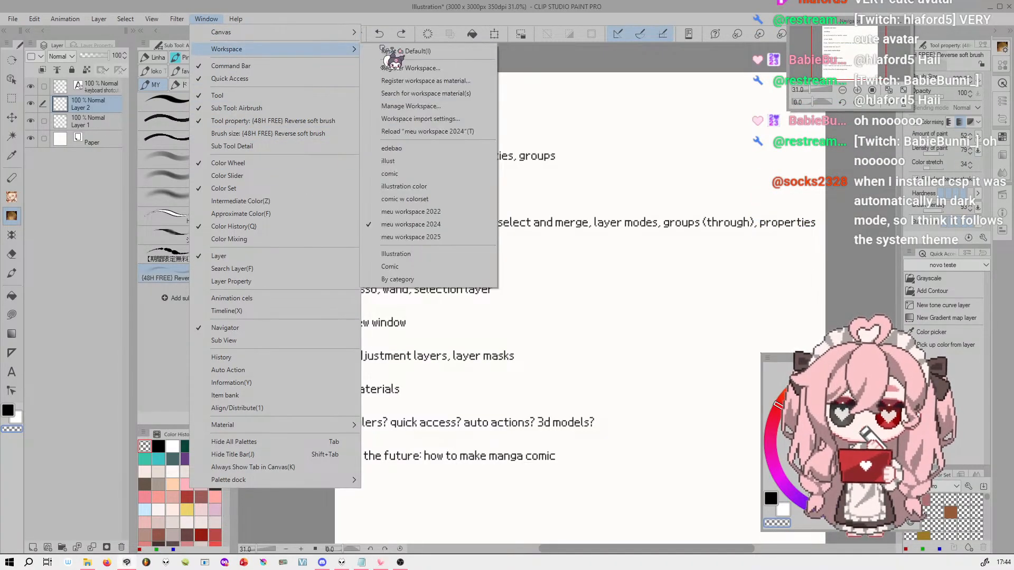
left_click(451, 238)
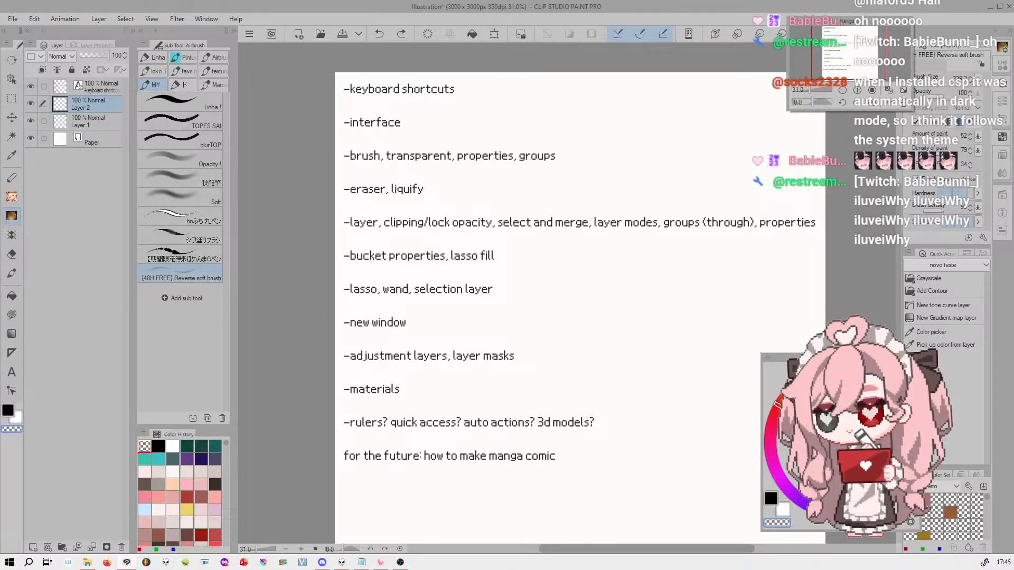
left_click(1005, 199)
left_click(1004, 47)
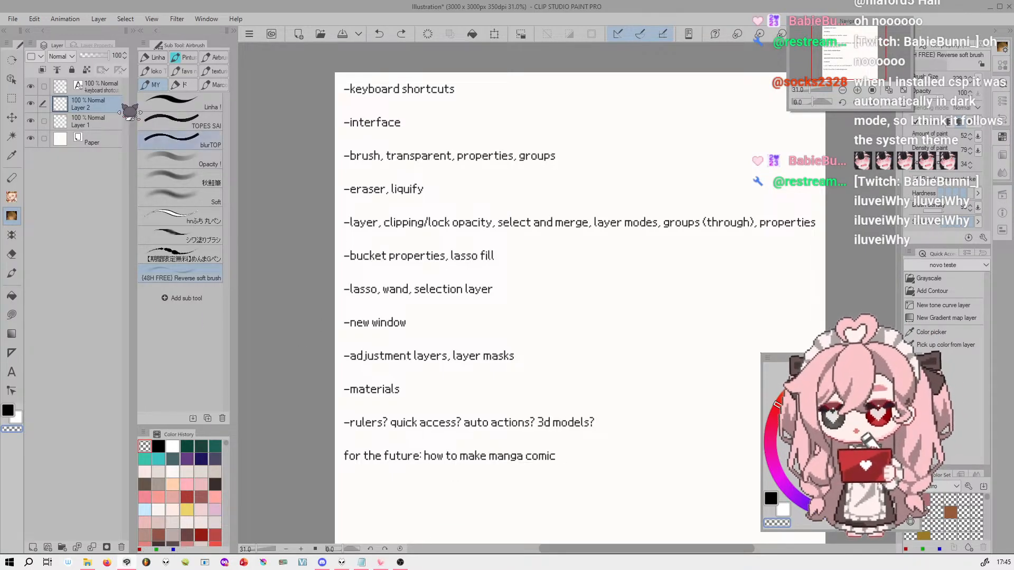
left_click(96, 45)
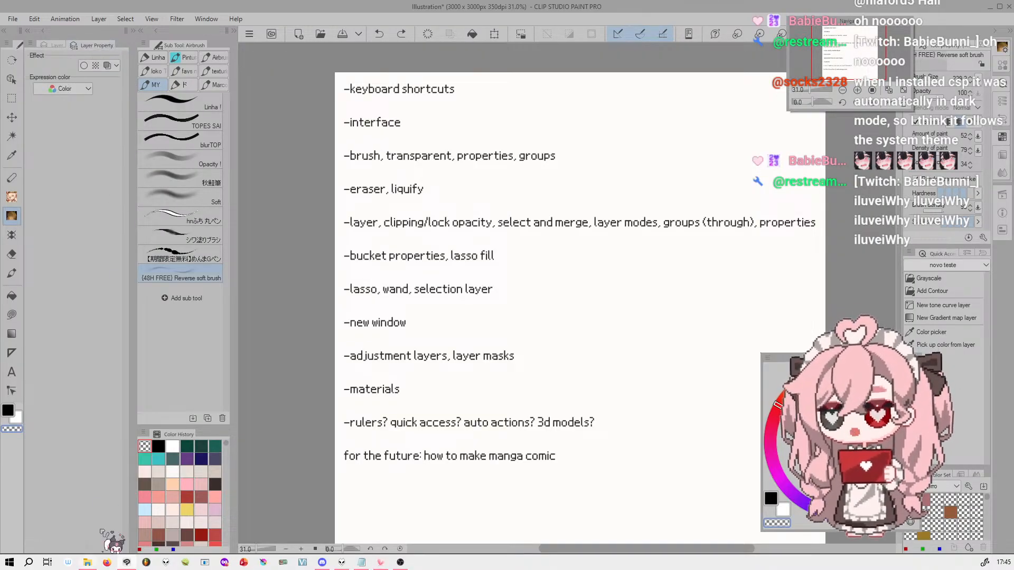
left_click(62, 45)
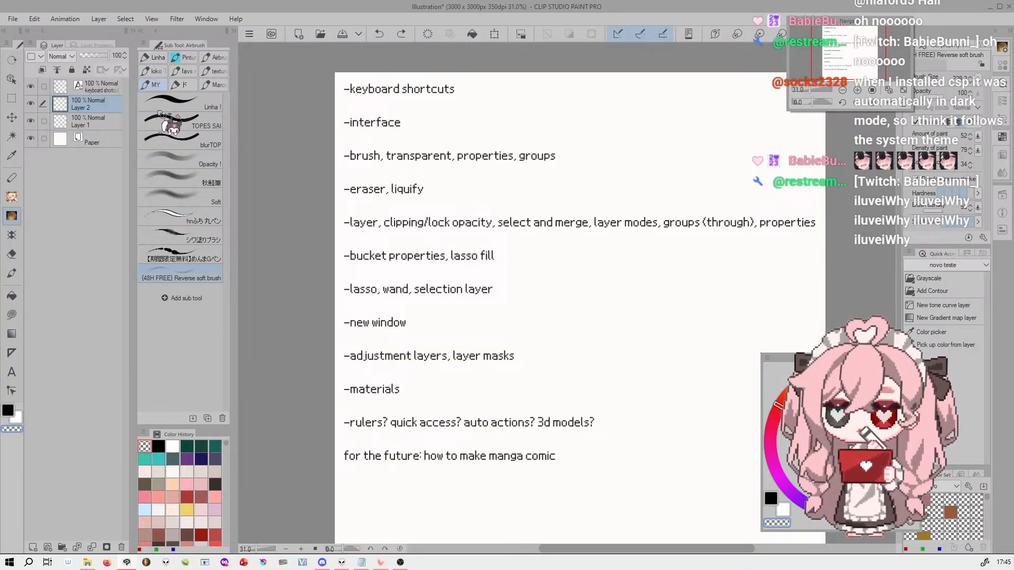
Draw one diagonal test stroke each with the Linha, Soft and hnふち丸ペン brushes on Layer 2, beside the topic list
left_click(213, 107)
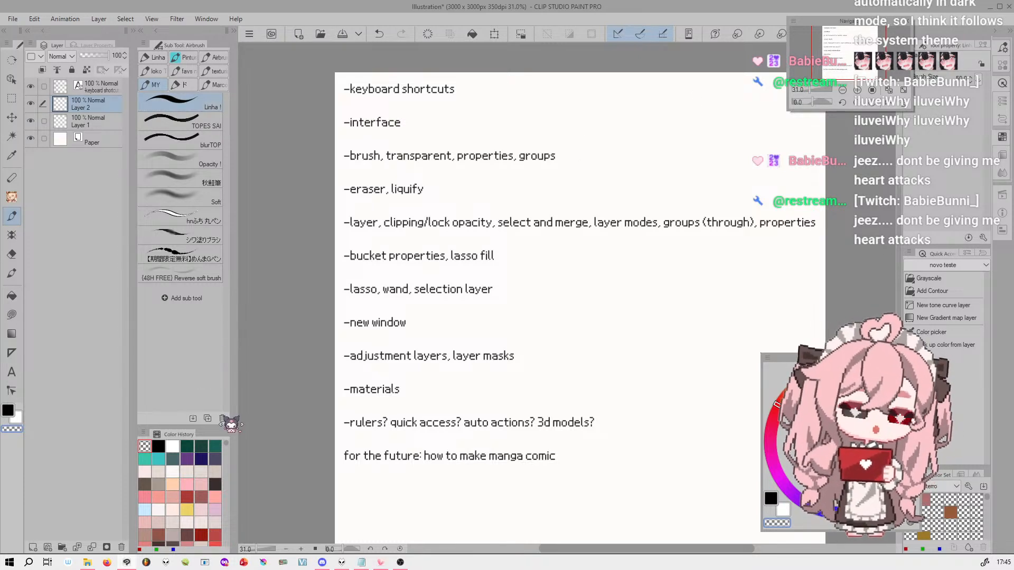
left_click_drag(579, 166, 737, 80)
left_click(210, 200)
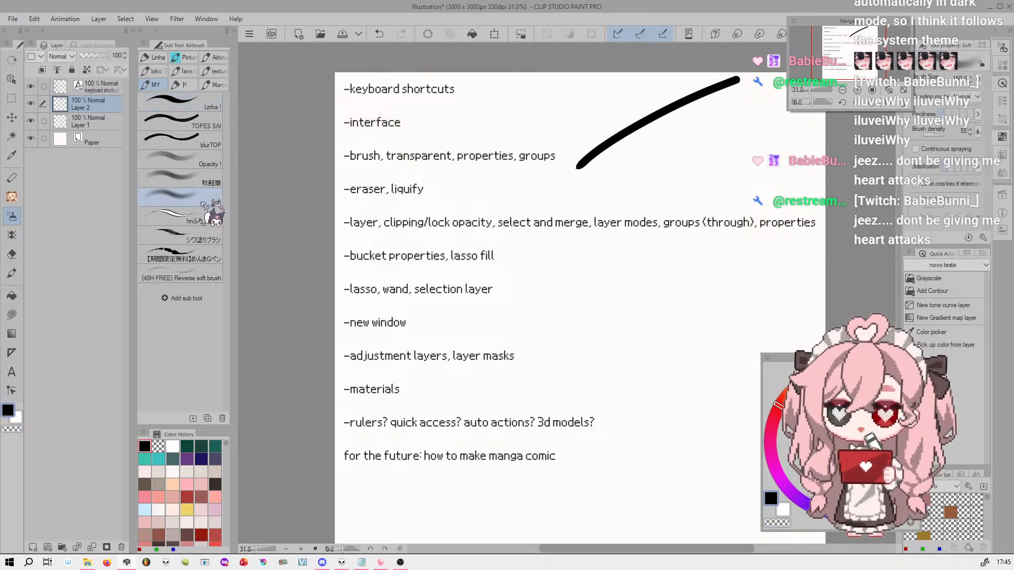
left_click_drag(600, 185, 775, 99)
left_click(177, 215)
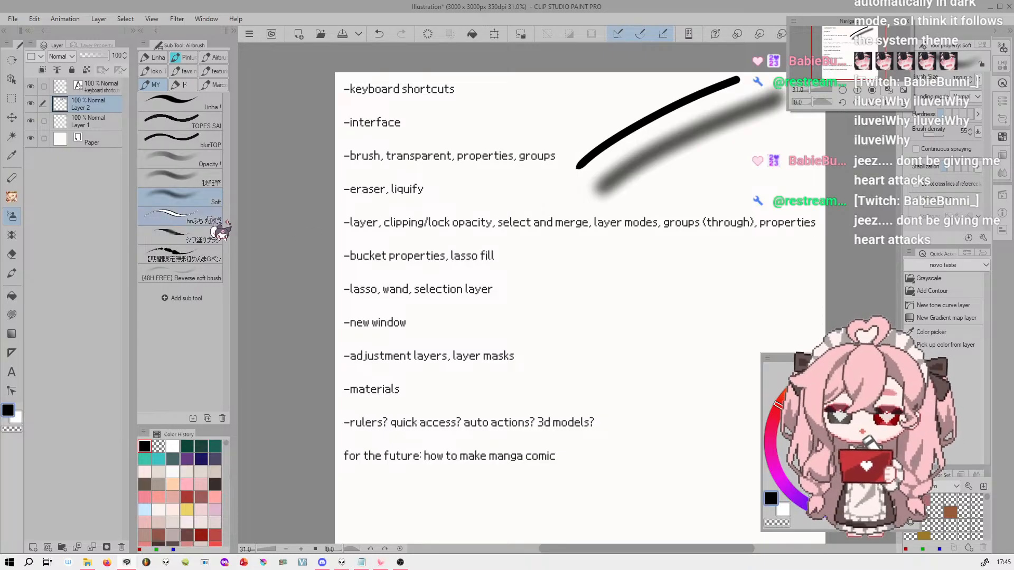
left_click_drag(631, 211, 753, 140)
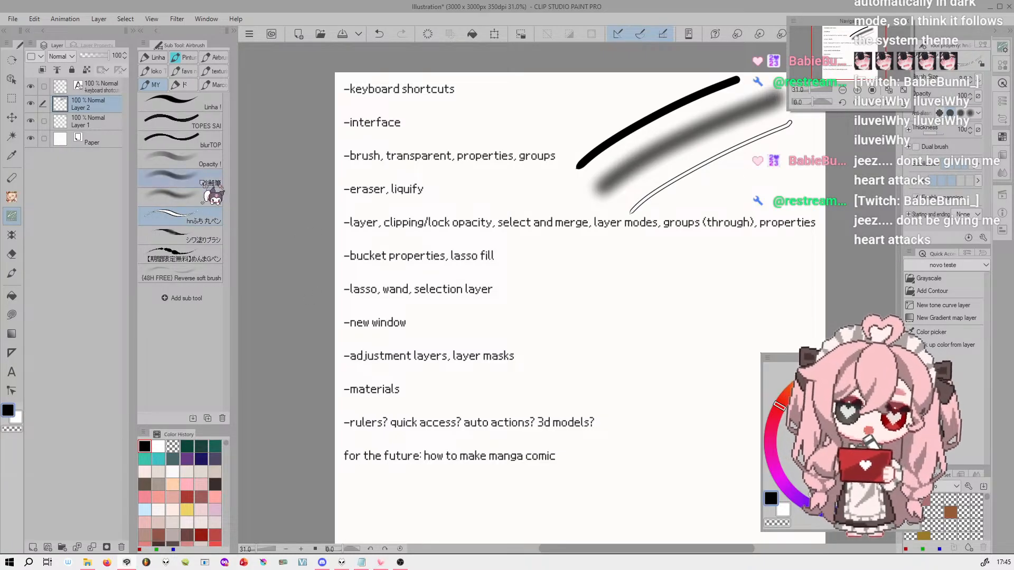
Scribble with the TOPES SAI brush above the other test strokes and clear everything drawn on Layer 2
left_click(201, 121)
key("ctrl+z")
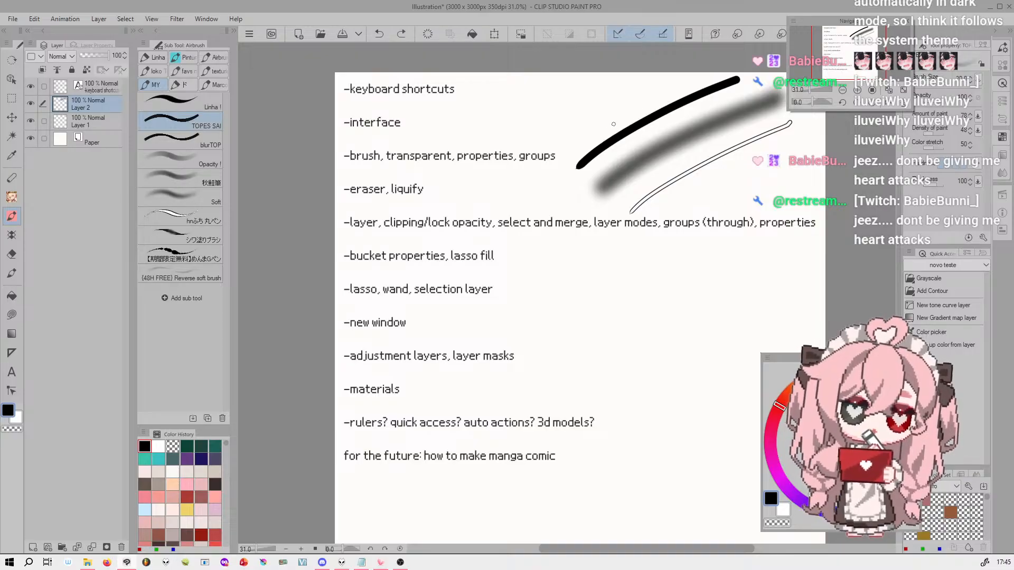
mouse_move(609, 124)
left_mouse_down()
mouse_move(643, 91)
mouse_move(595, 134)
mouse_move(586, 110)
mouse_move(600, 91)
mouse_move(554, 130)
left_mouse_up()
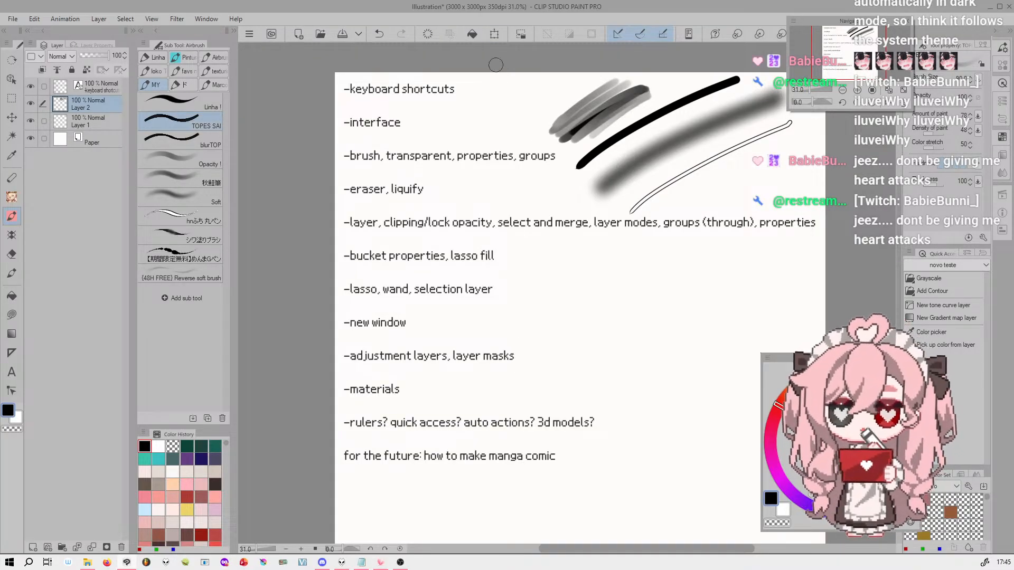
key("Delete")
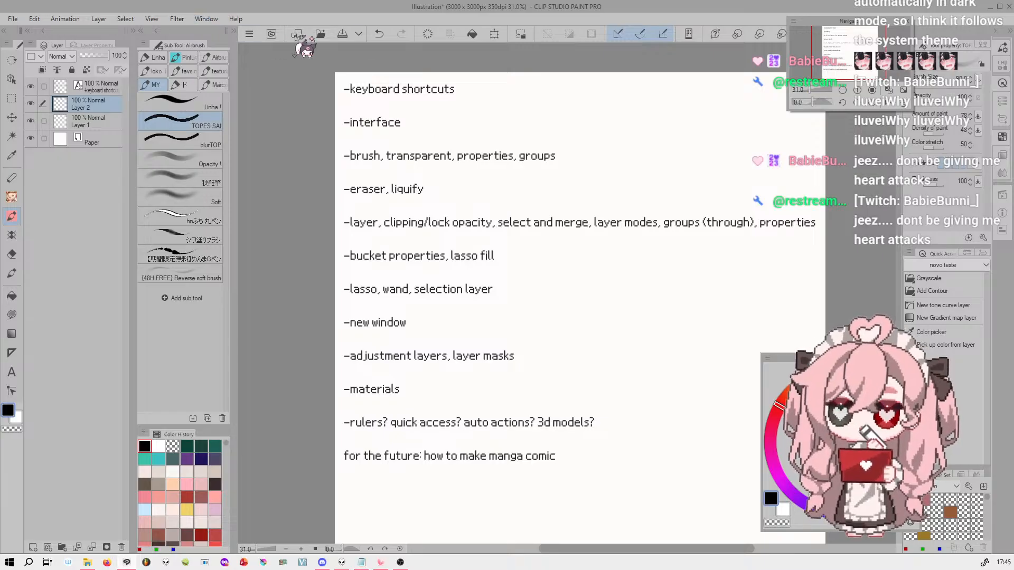
right_click(402, 33)
left_click(209, 17)
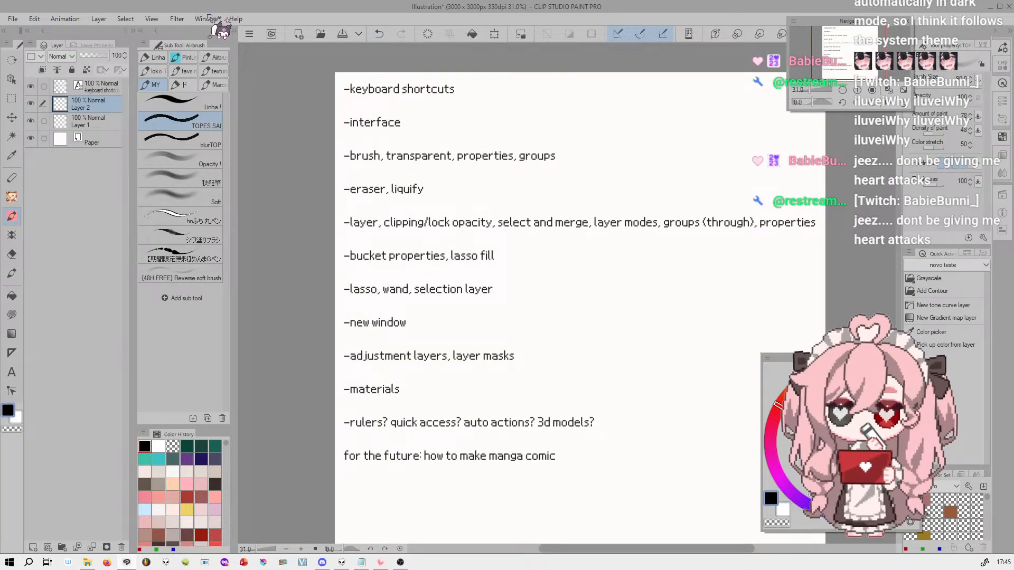
left_click(207, 19)
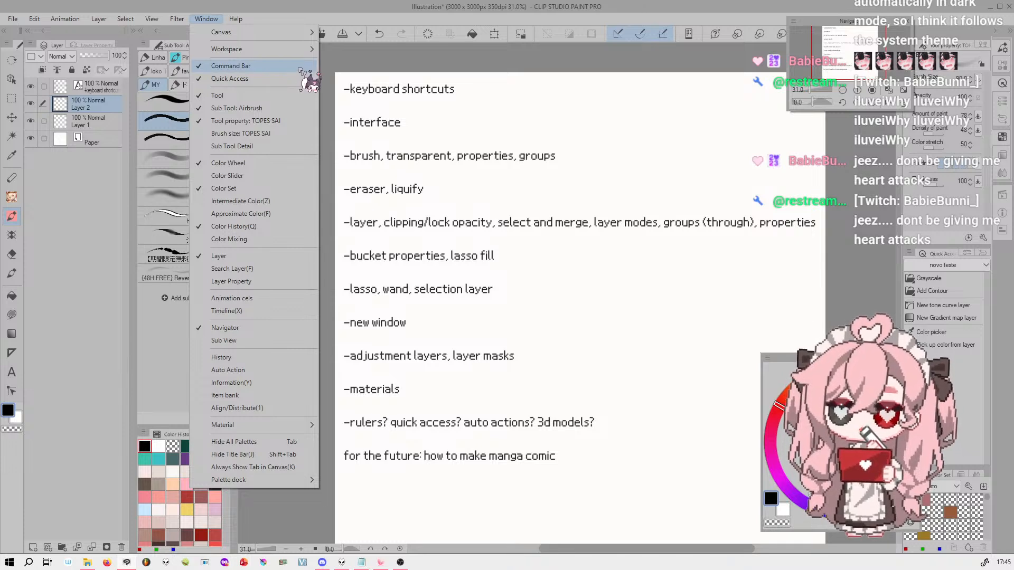
left_click(312, 8)
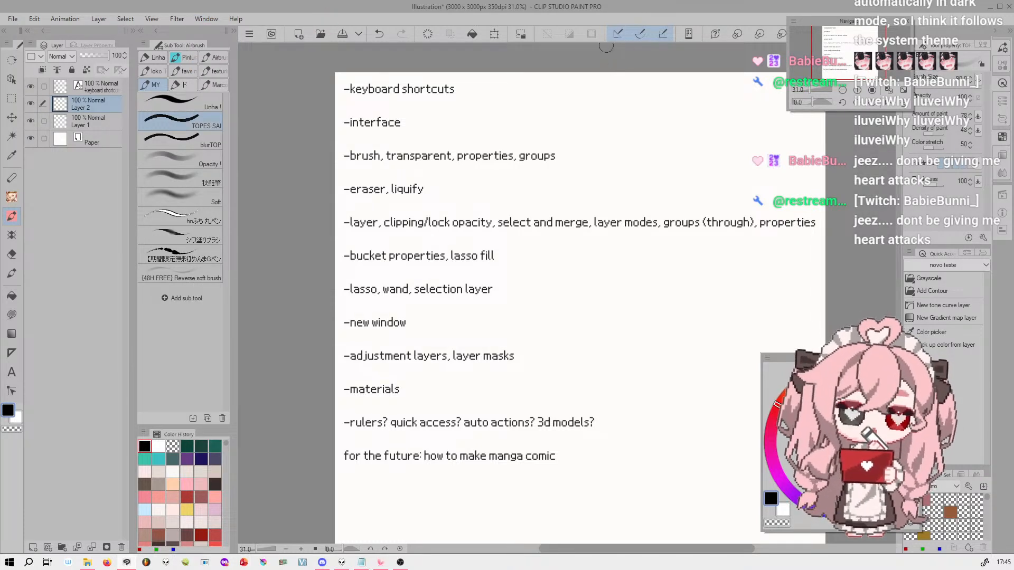
Examine the Menu commands and Options categories in the Command Bar Settings, and close the settings
right_click(466, 36)
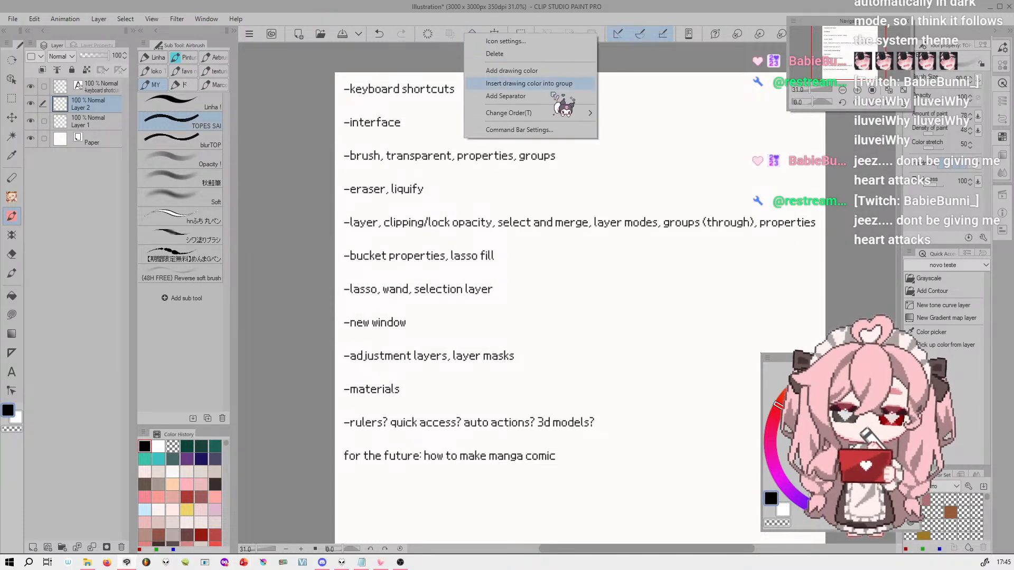
left_click(518, 132)
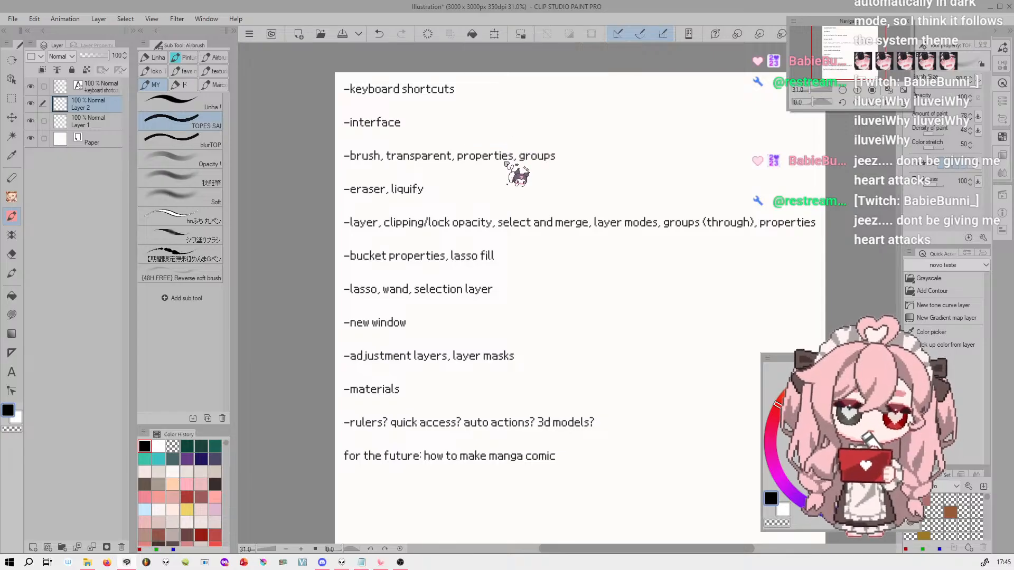
left_click(259, 129)
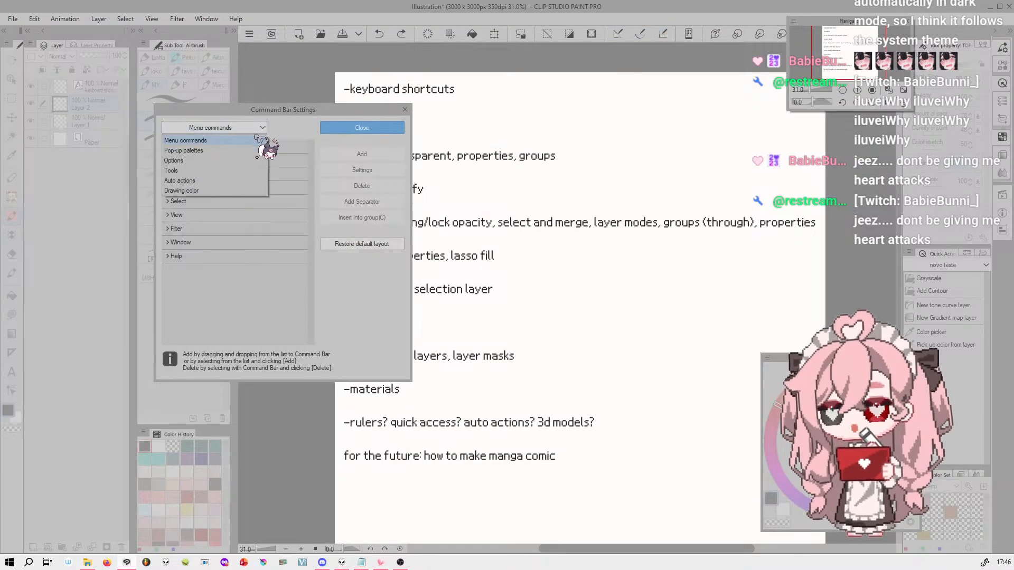
left_click(245, 161)
left_click(249, 129)
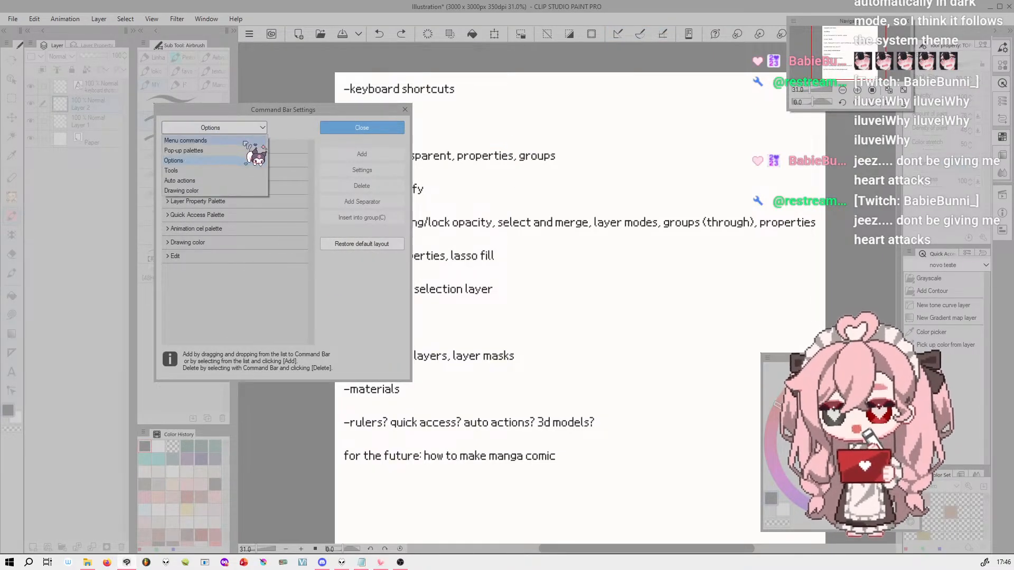
left_click(245, 141)
left_click(387, 129)
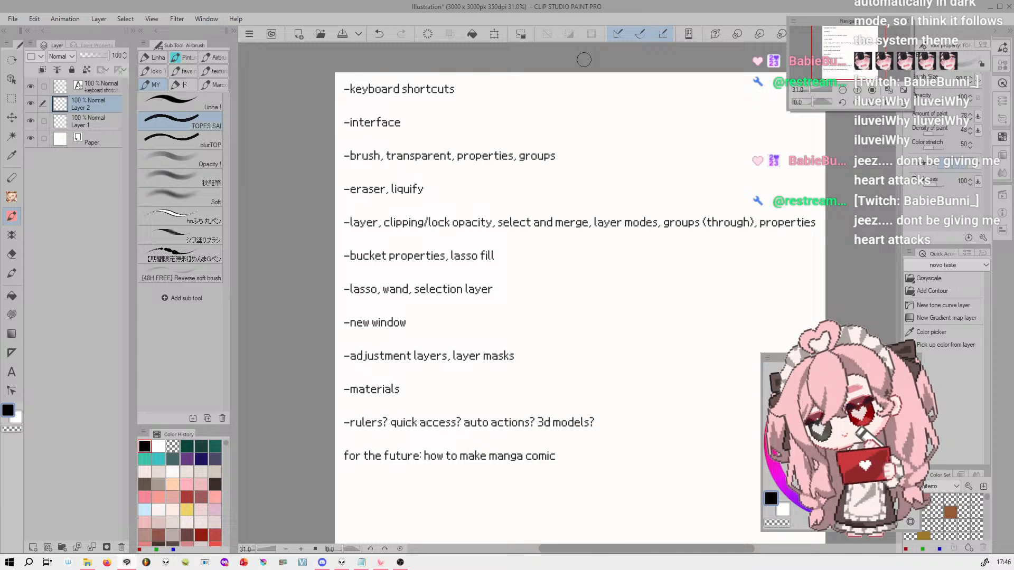
Look through the sub tool groups of the Pen and Brush tools, and return to the Airbrush tool
left_click_drag(847, 41, 848, 55)
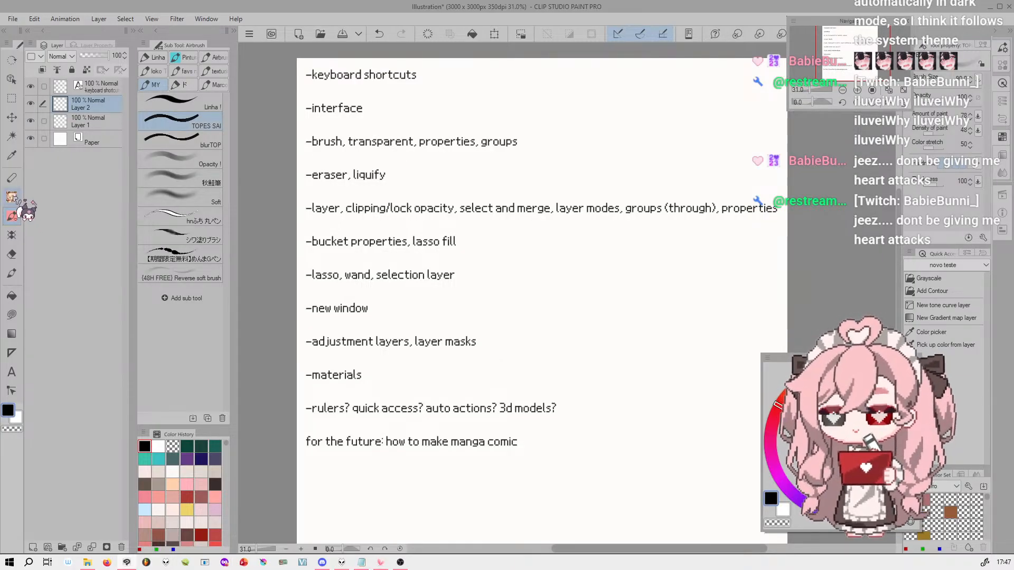
left_click(11, 178)
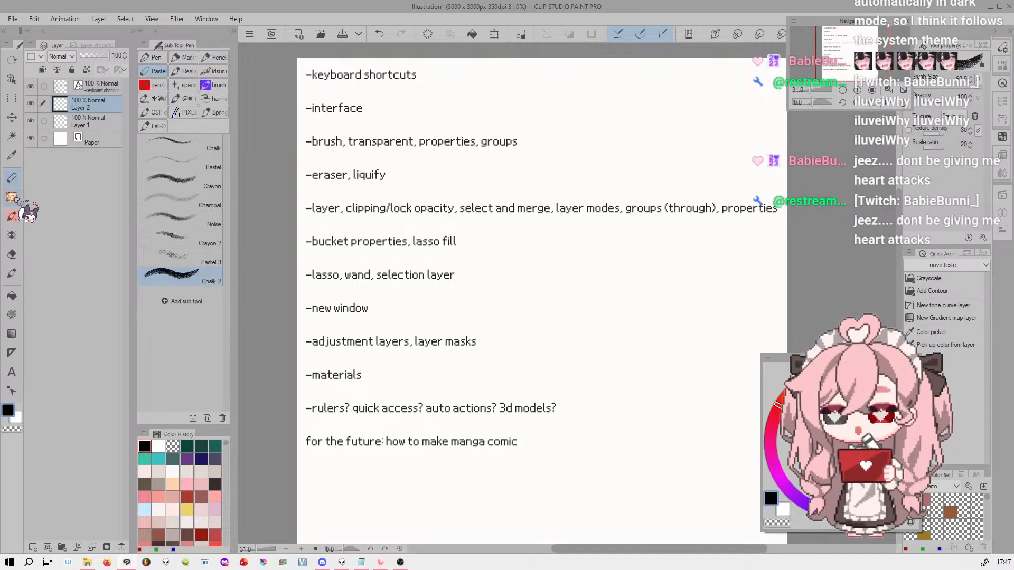
left_click(12, 197)
left_click(191, 72)
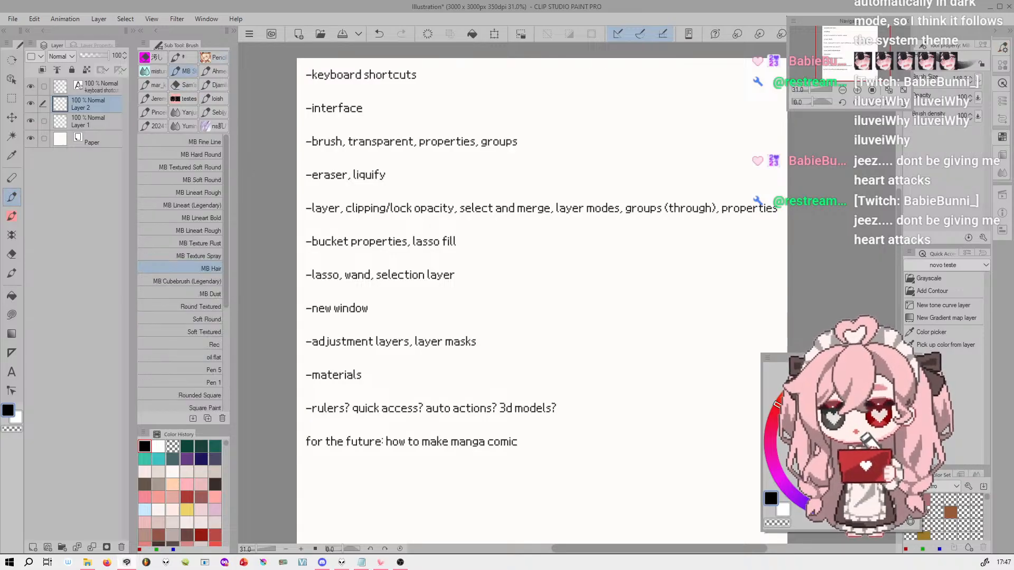
left_click(215, 99)
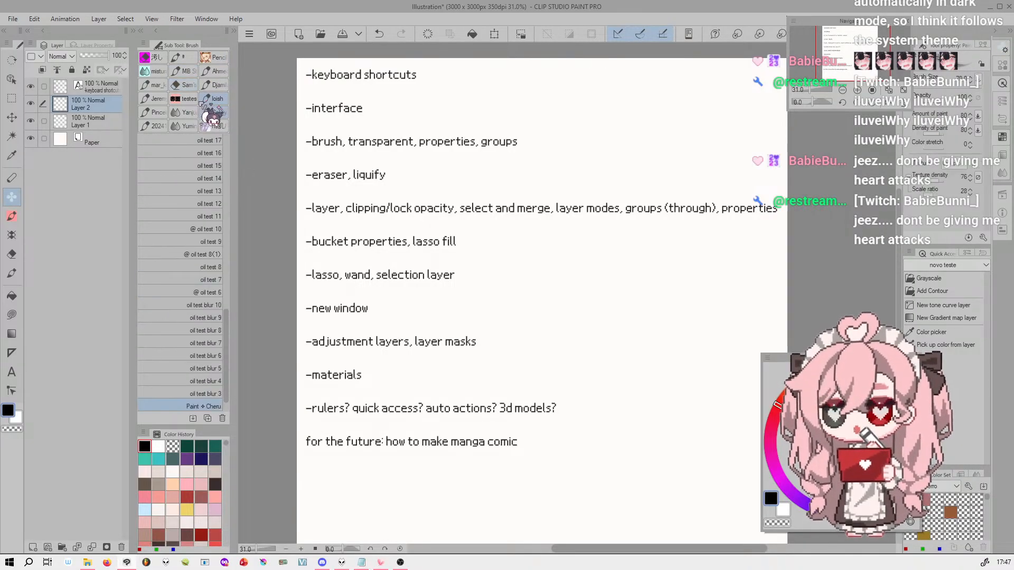
left_click(12, 216)
Split the Linha ! brush into its own sub tool group, and return it to the first place in the MY group
left_click_drag(211, 104, 225, 85)
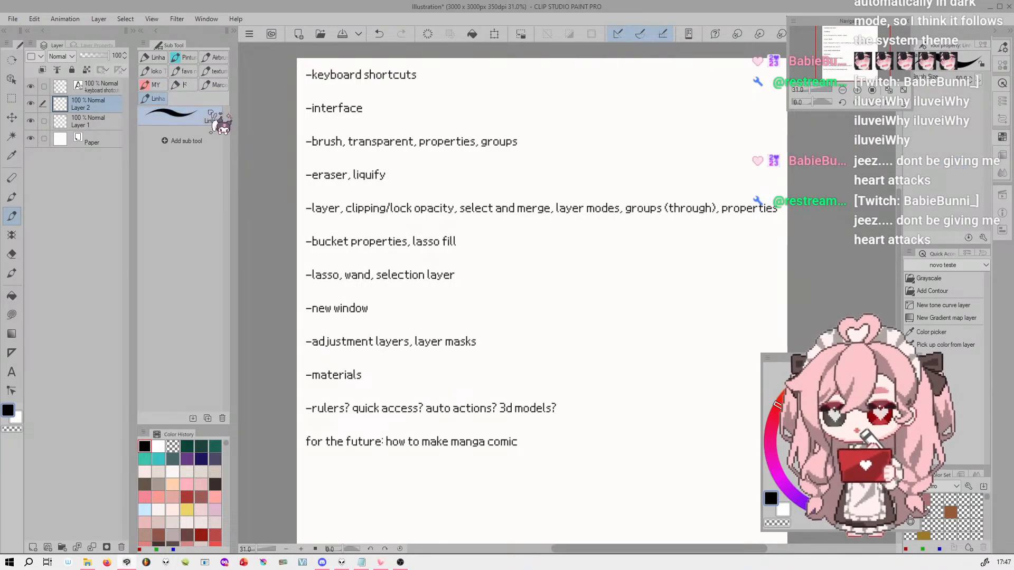
mouse_move(158, 99)
left_mouse_down()
mouse_move(168, 74)
mouse_move(219, 123)
mouse_move(215, 88)
mouse_move(160, 85)
left_mouse_up()
left_click_drag(190, 272, 211, 100)
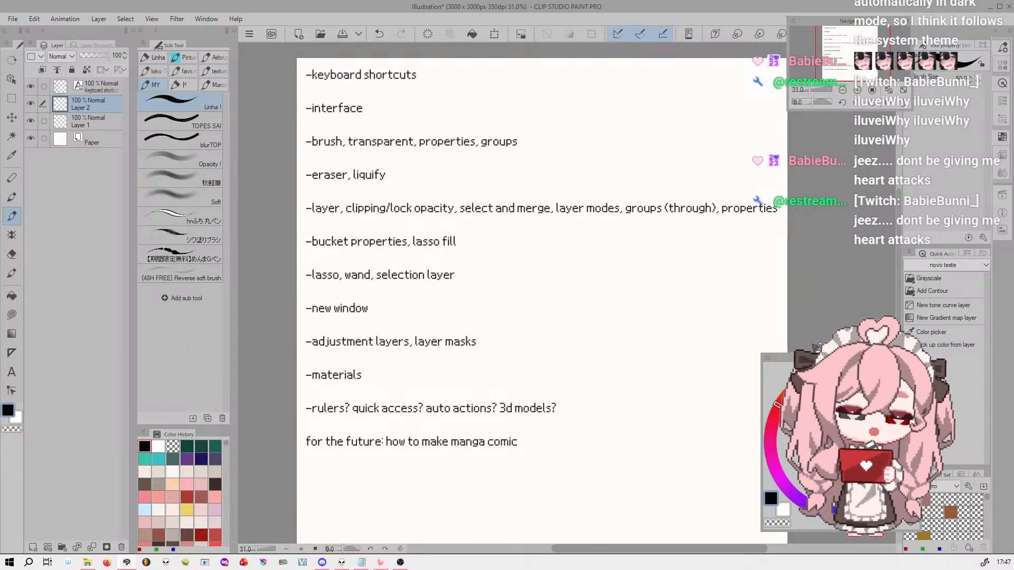
Move the Color Wheel palette into full view, and paint black strokes across Layer 2 with the Oil lines texture brush
left_click_drag(814, 351, 844, 157)
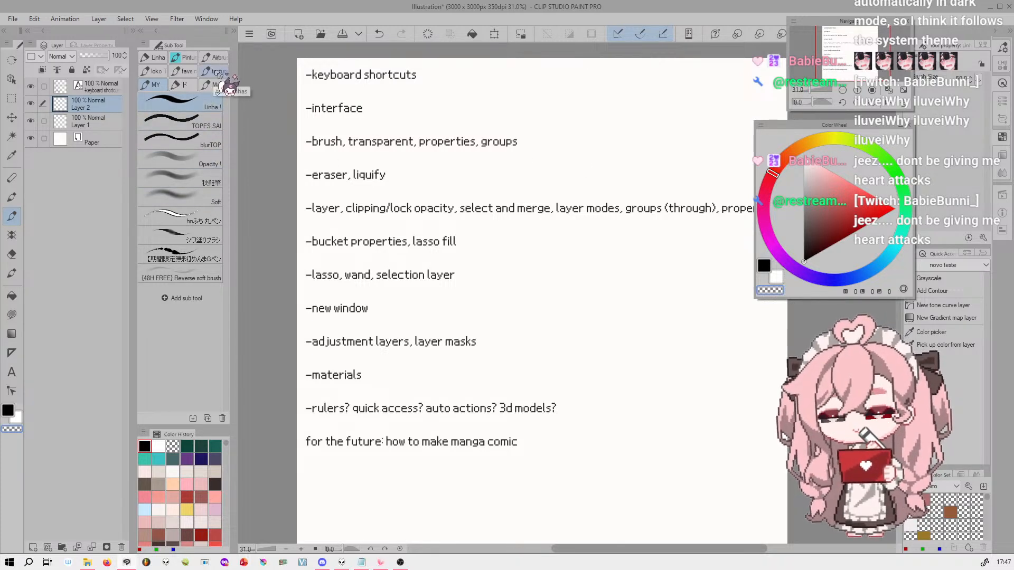
left_click(214, 71)
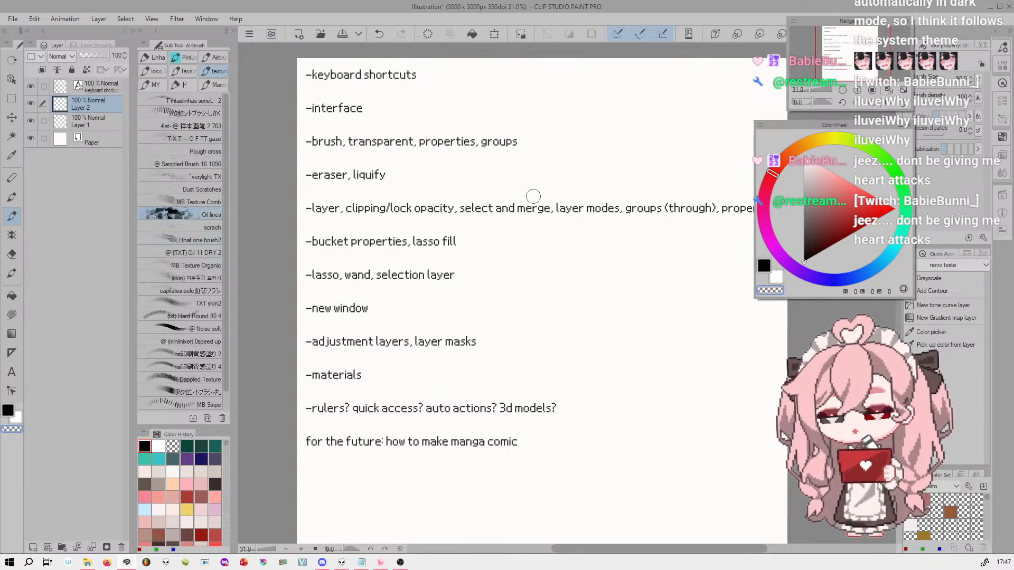
left_click_drag(568, 200, 574, 195)
key("ctrl+z")
key("c")
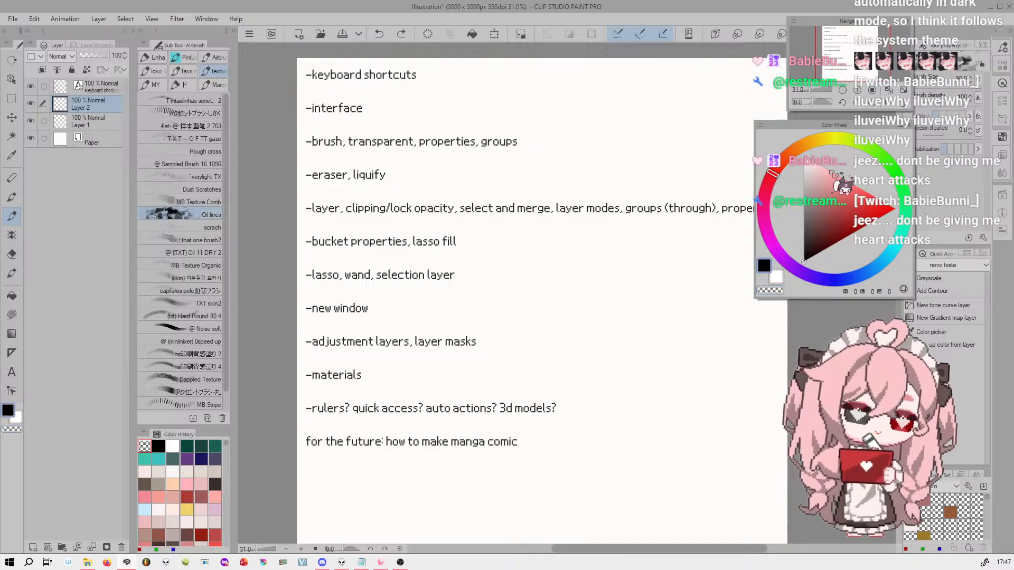
mouse_move(663, 105)
left_mouse_down()
mouse_move(606, 158)
mouse_move(539, 272)
mouse_move(523, 250)
mouse_move(531, 324)
left_mouse_up()
Erase parts of the black strokes using transparent color with a smaller Oil lines brush, and clear Layer 2
key("bracketleft")
key("bracketleft")
key("bracketleft")
key("bracketleft")
key("bracketleft")
key("bracketleft")
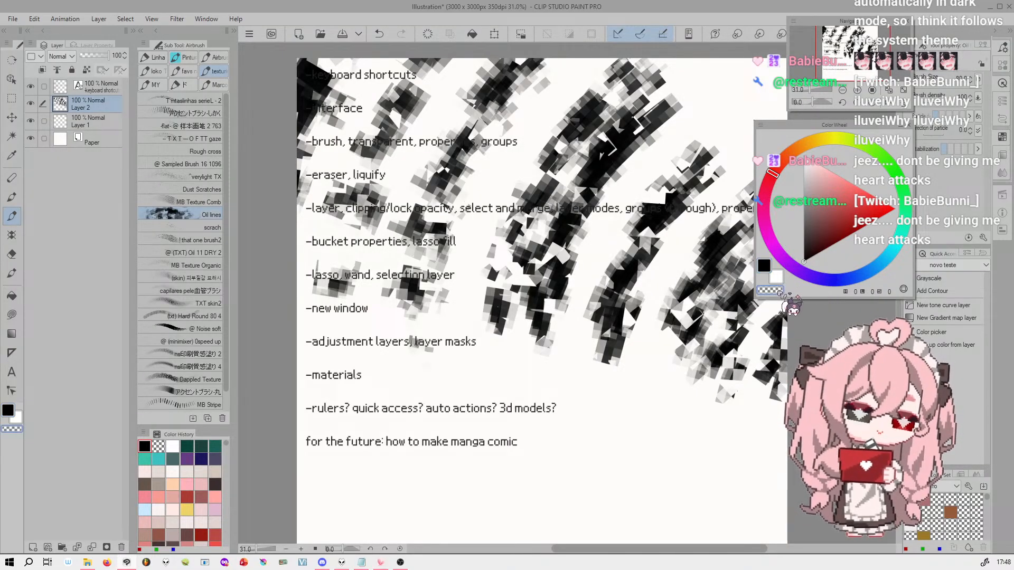
mouse_move(668, 120)
left_mouse_down()
mouse_move(615, 148)
mouse_move(543, 215)
mouse_move(485, 303)
mouse_move(448, 388)
left_mouse_up()
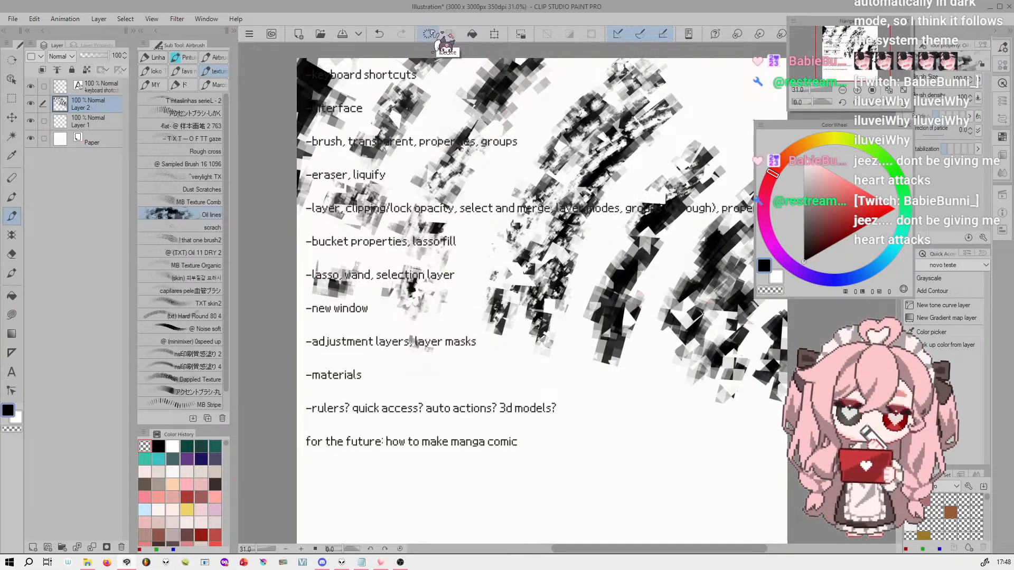
left_click(429, 35)
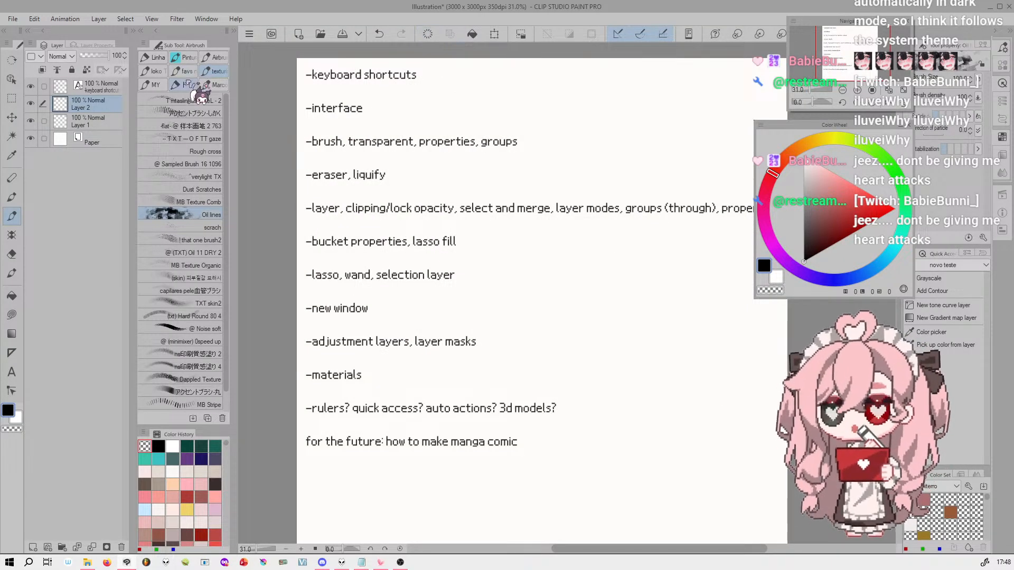
Return to the MY brush group, and move the Navigator and Color Wheel palettes further over the canvas
left_click(154, 85)
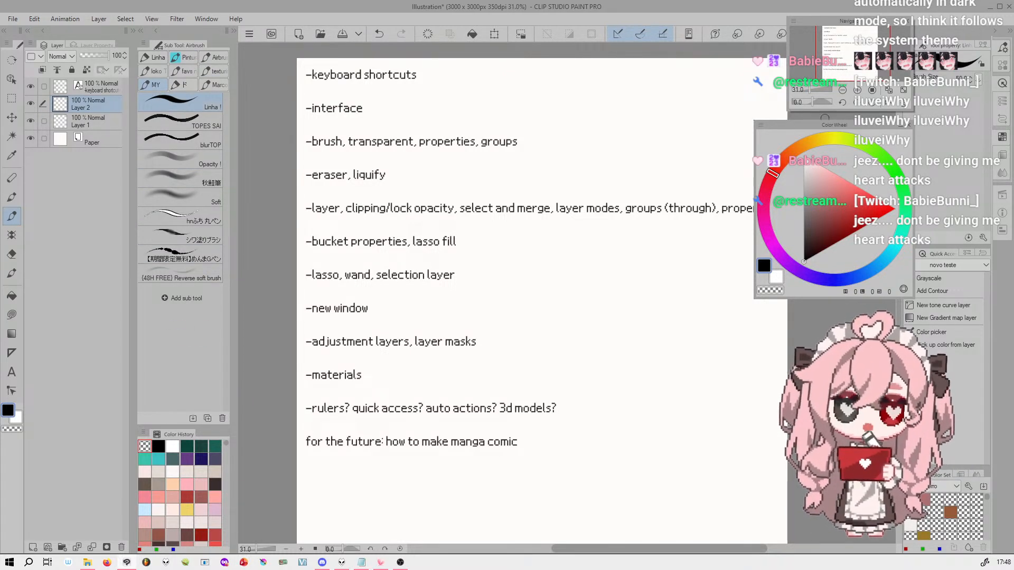
left_click_drag(861, 22, 811, 23)
left_click_drag(848, 126, 802, 138)
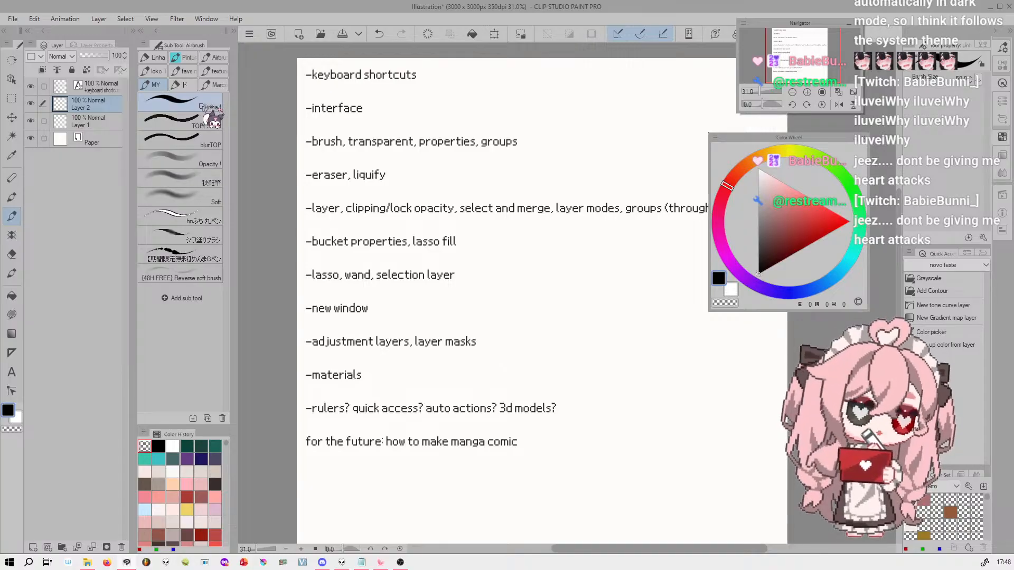
Open the Sub Tool Detail settings of the TOPES SAI brush and show Color mixing among its tool properties
left_click(209, 121)
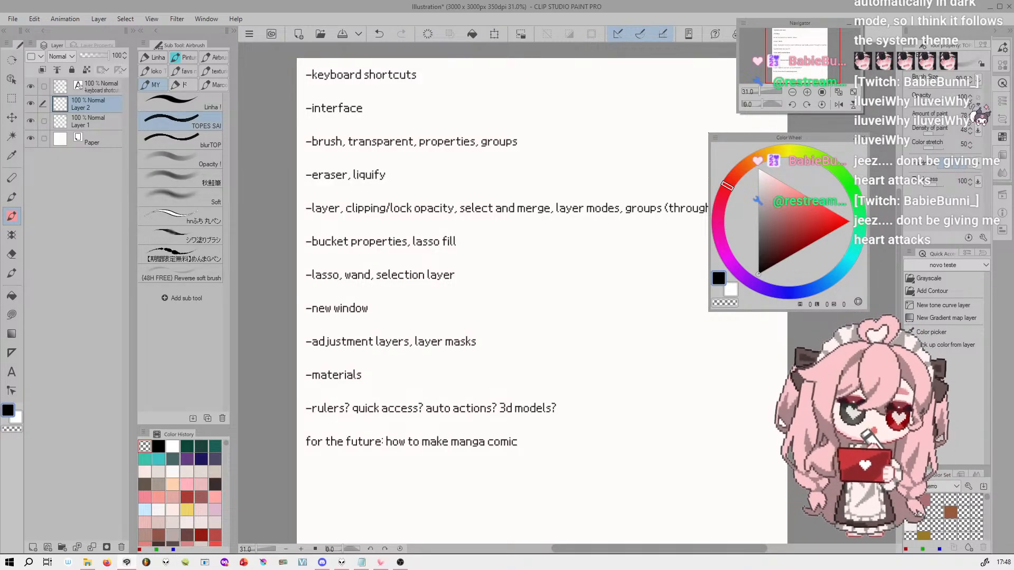
left_click(985, 239)
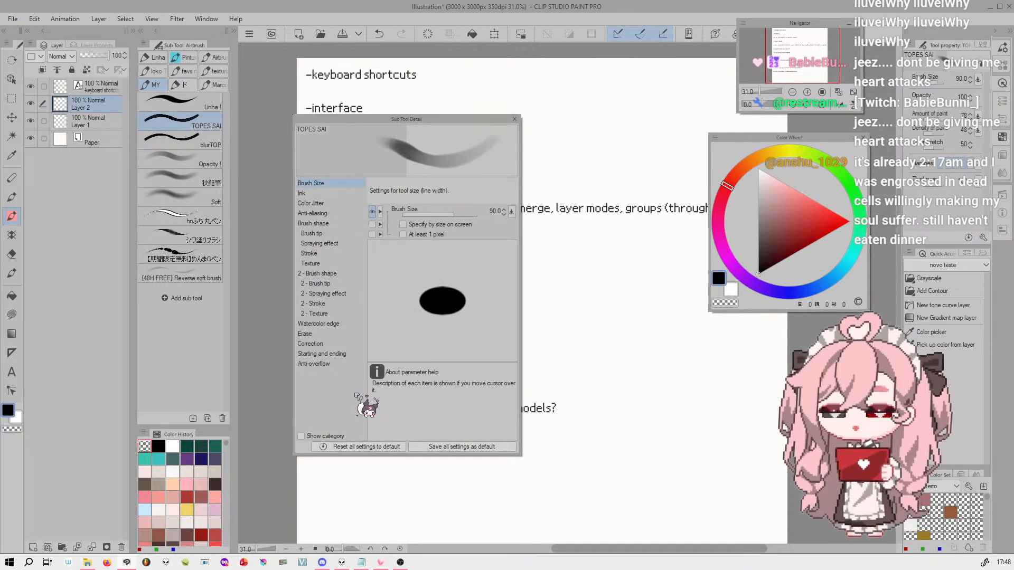
left_click(340, 203)
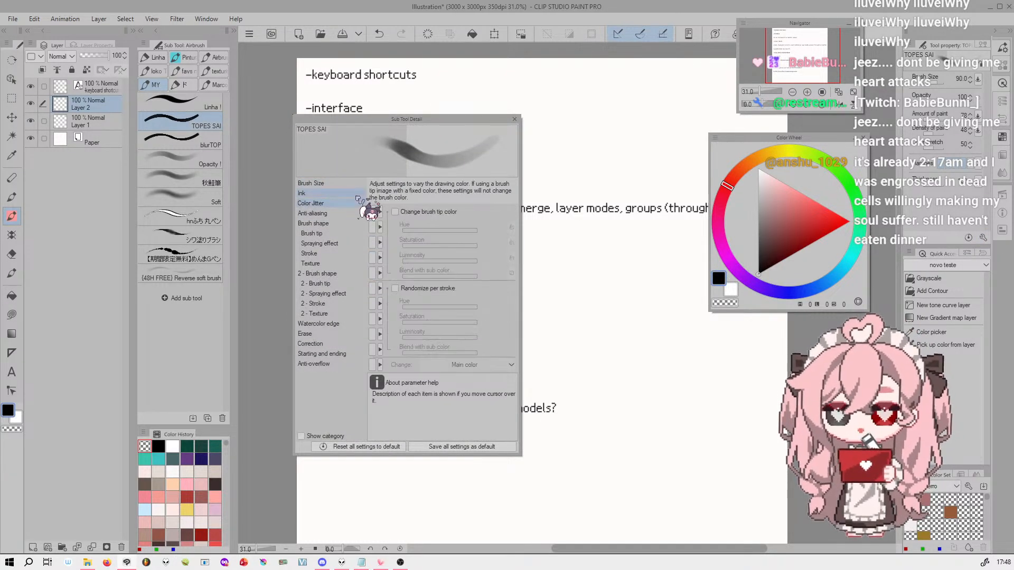
left_click(340, 193)
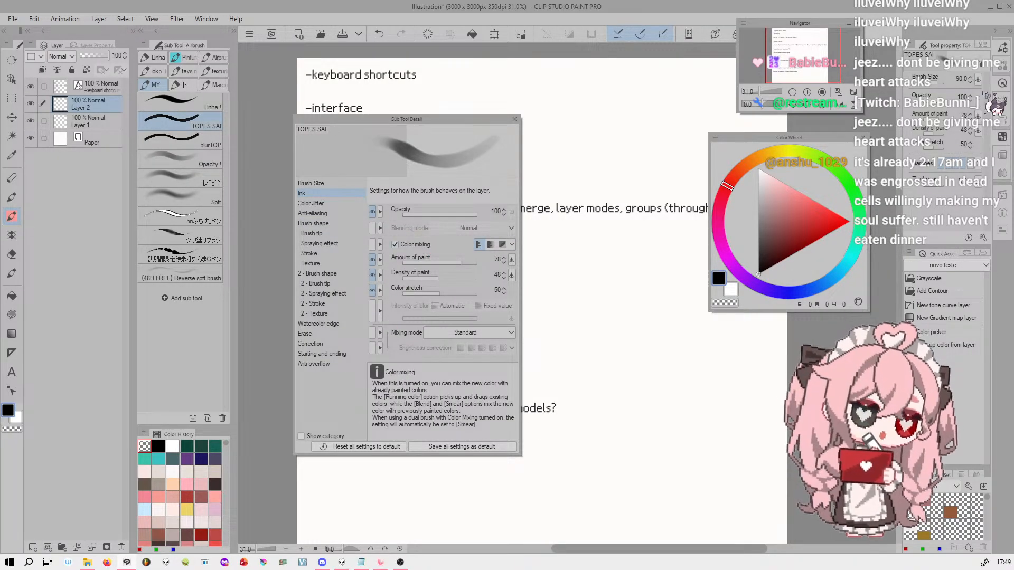
left_click(373, 245)
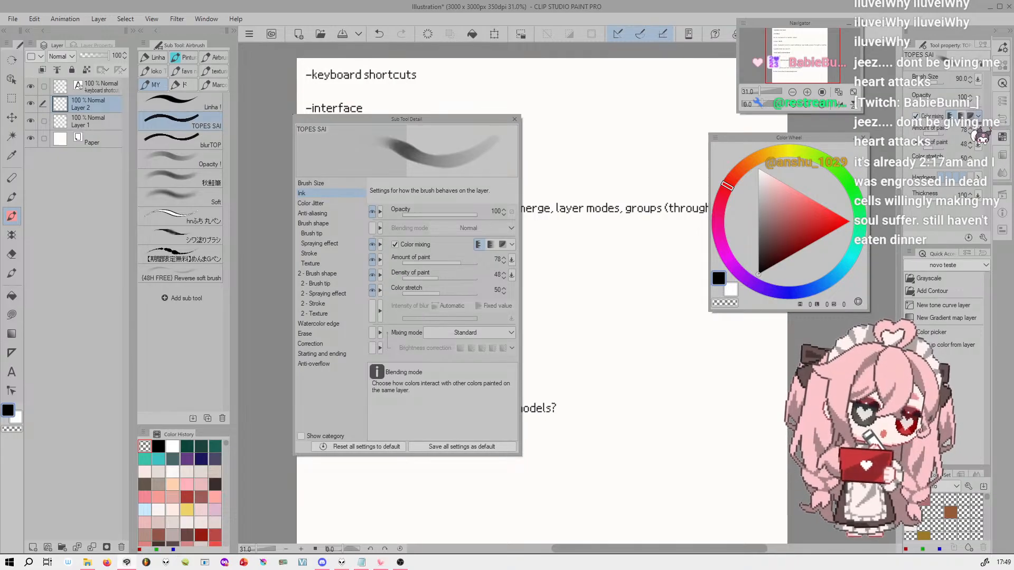
mouse_move(406, 247)
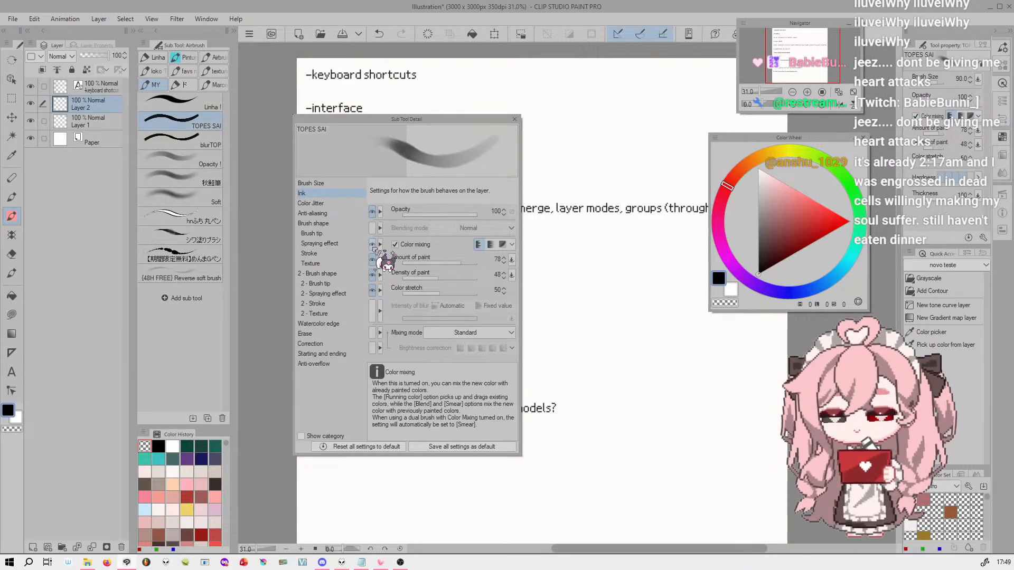
Examine the Anti-overflow, Erase, Correction and Brush Size settings of TOPES SAI, and close the Sub Tool Detail palette
left_click(320, 363)
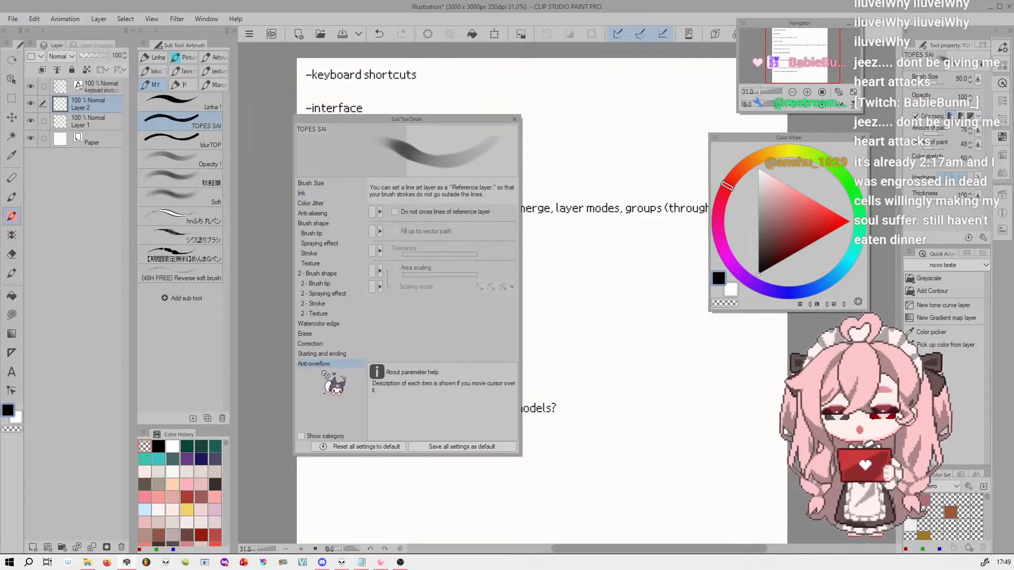
left_click(323, 334)
left_click(333, 344)
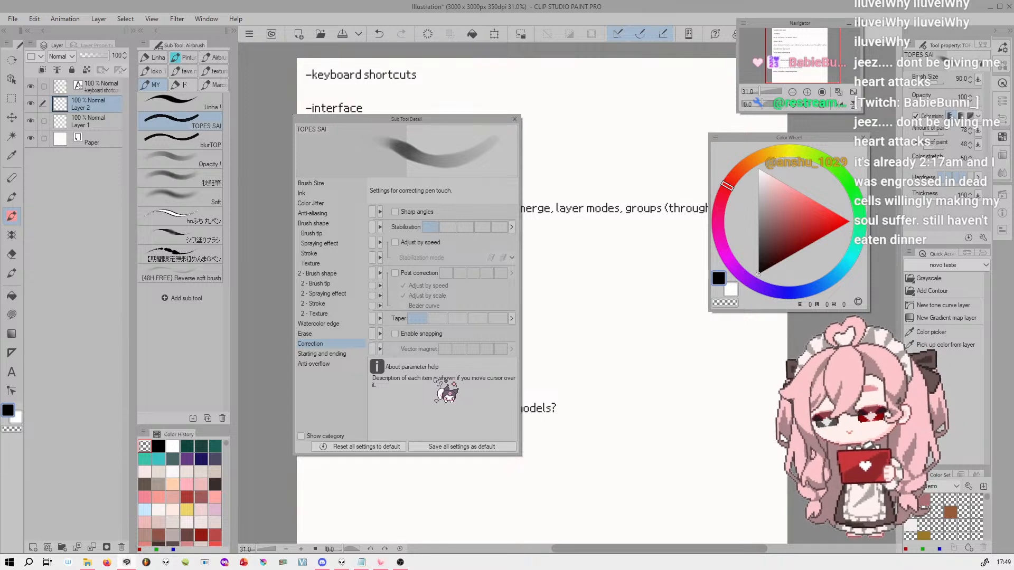
left_click(337, 183)
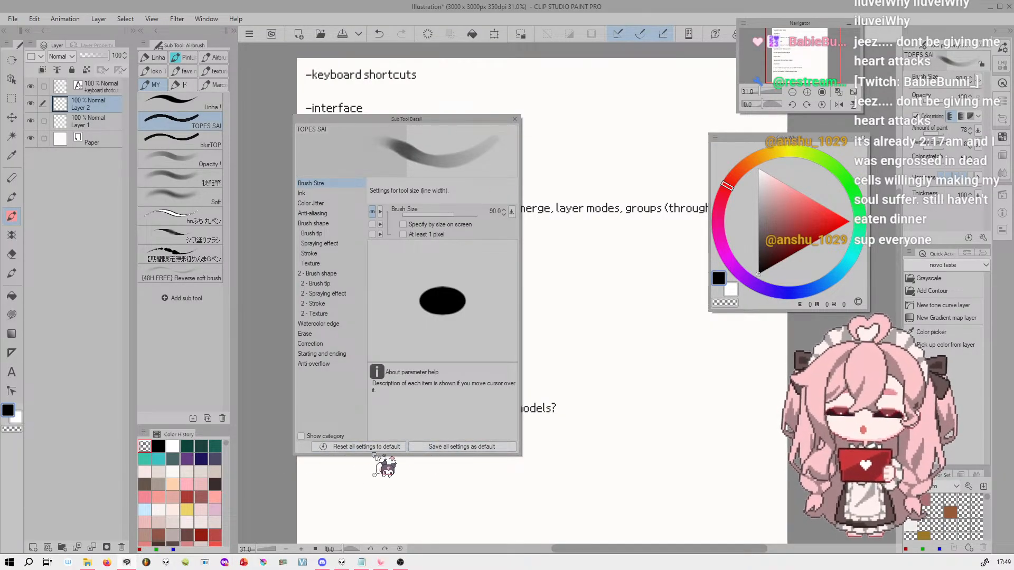
left_click(517, 122)
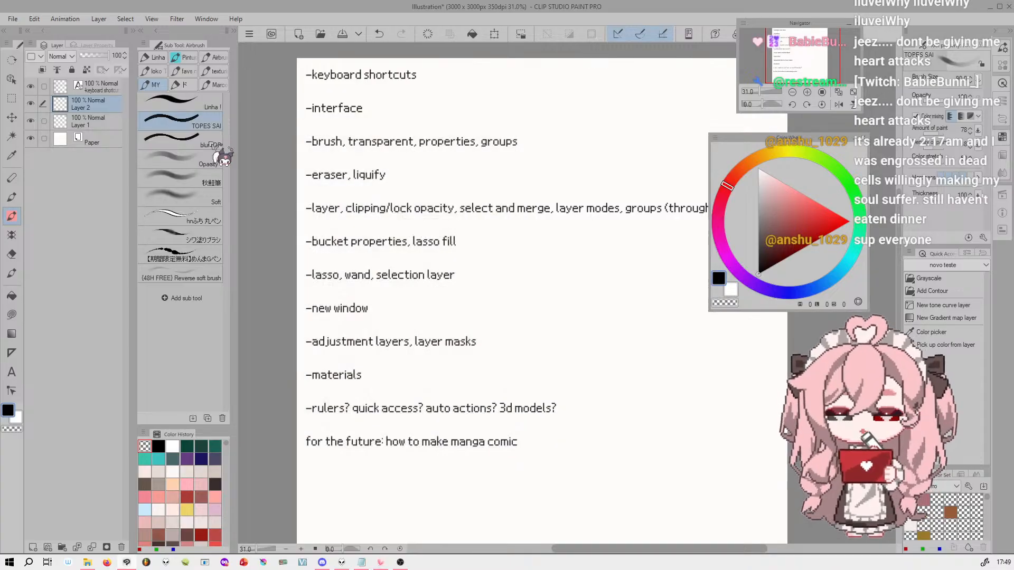
Duplicate the TOPES SAI brush under the name TOPES SAI 2
right_click(195, 121)
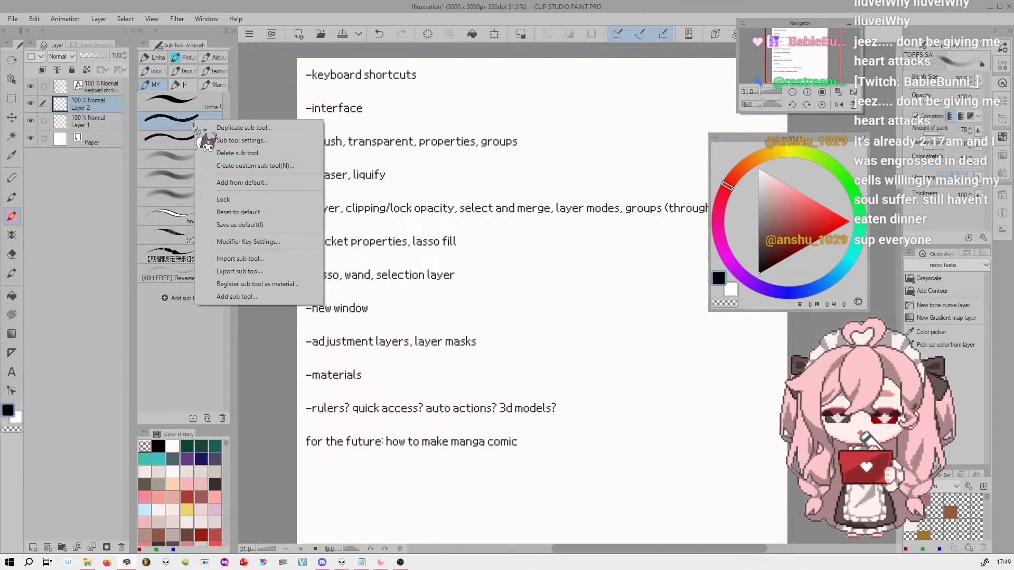
right_click(175, 121)
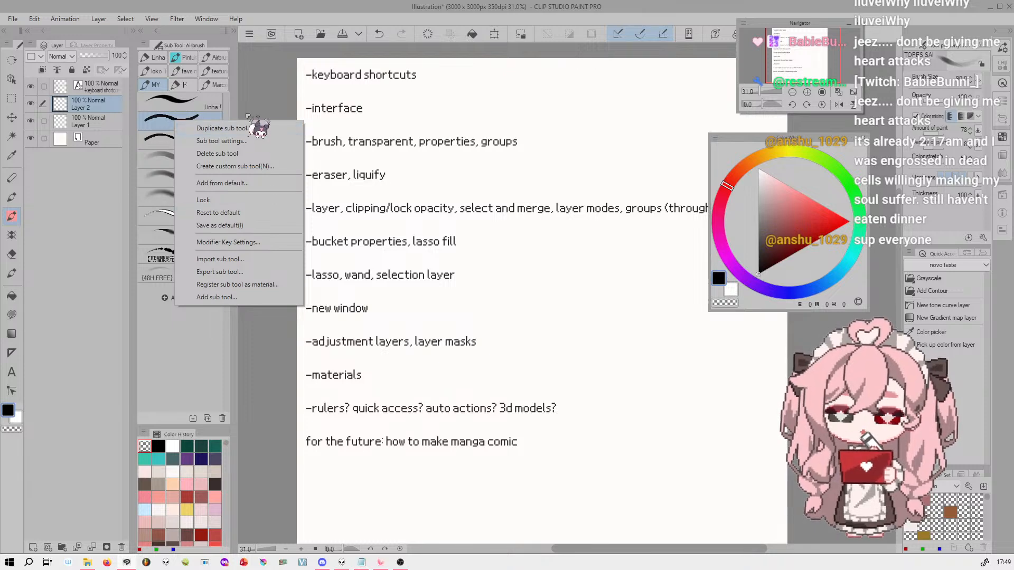
left_click(261, 128)
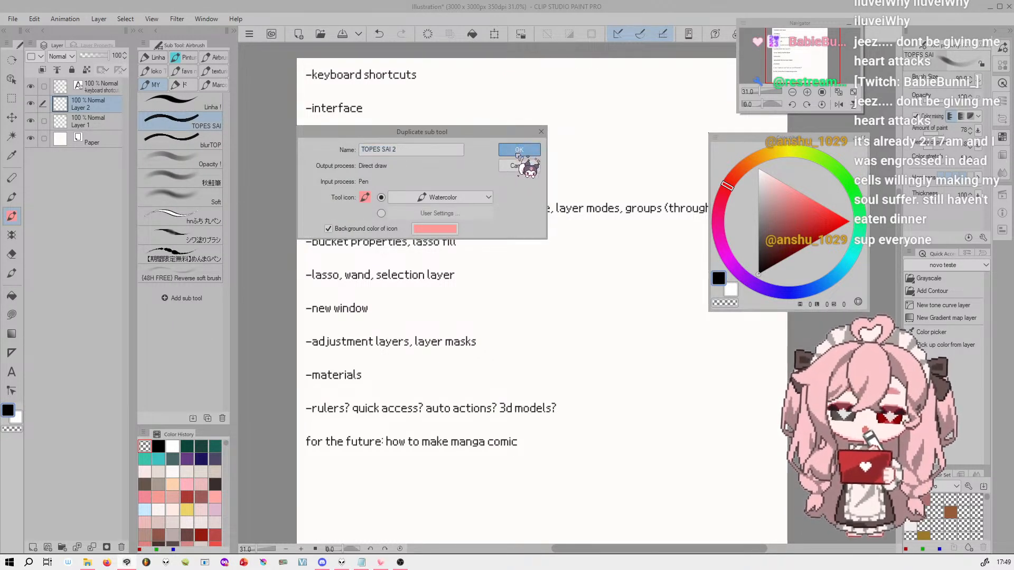
left_click(520, 149)
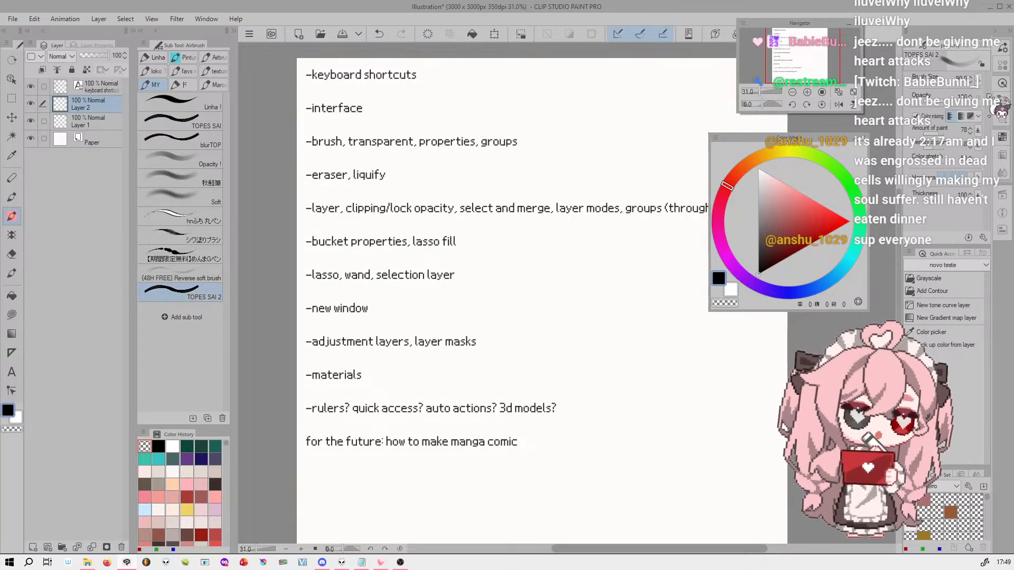
Set the opacity of the TOPES SAI 2 brush to 37 and its amount of paint to 46
left_click(962, 119)
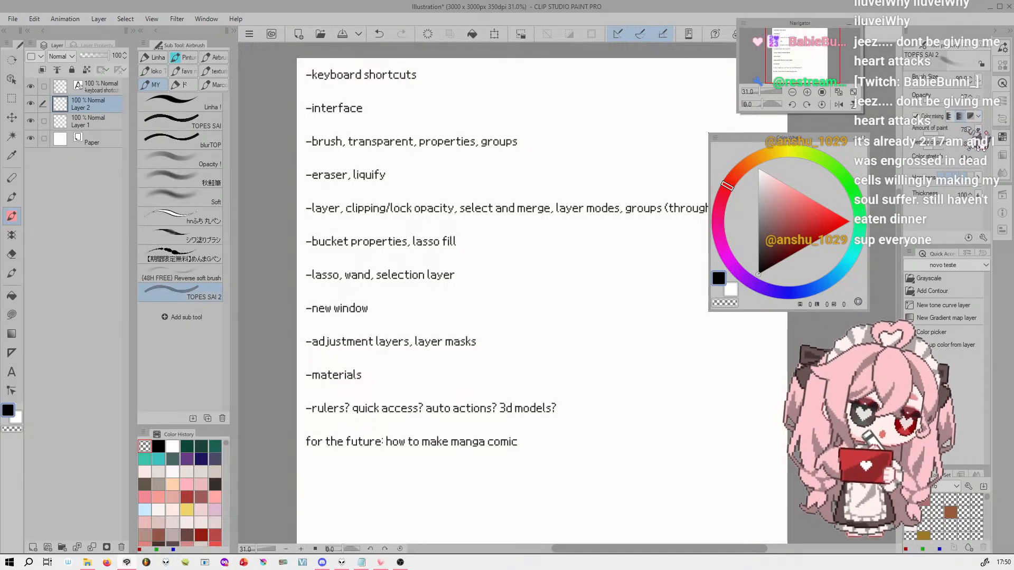
left_click(935, 134)
left_click_drag(936, 135, 929, 134)
left_click_drag(934, 149, 939, 149)
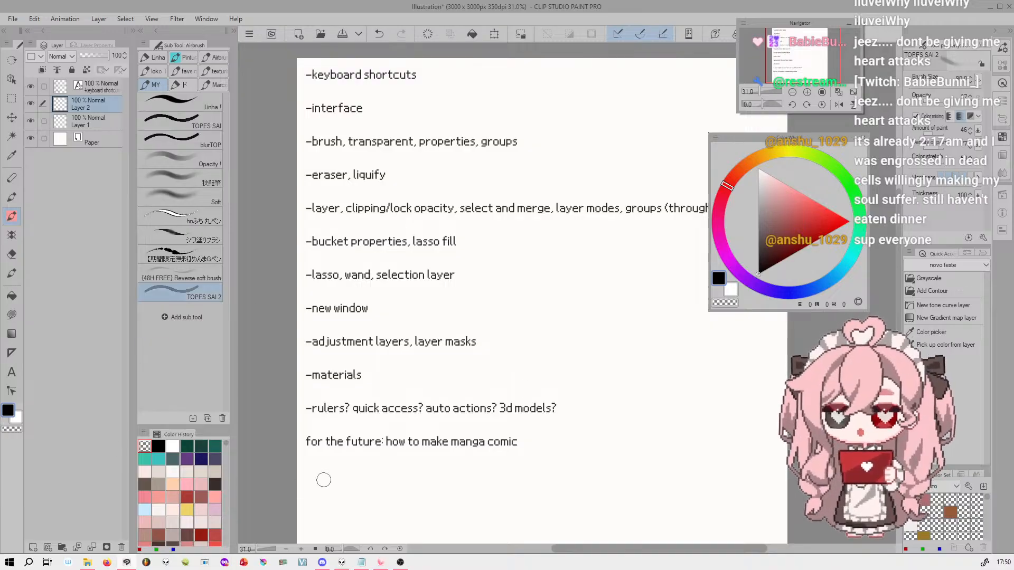
Open the Sub Tool Detail settings of TOPES SAI 2 and reset all of them to default
right_click(184, 295)
left_click(244, 305)
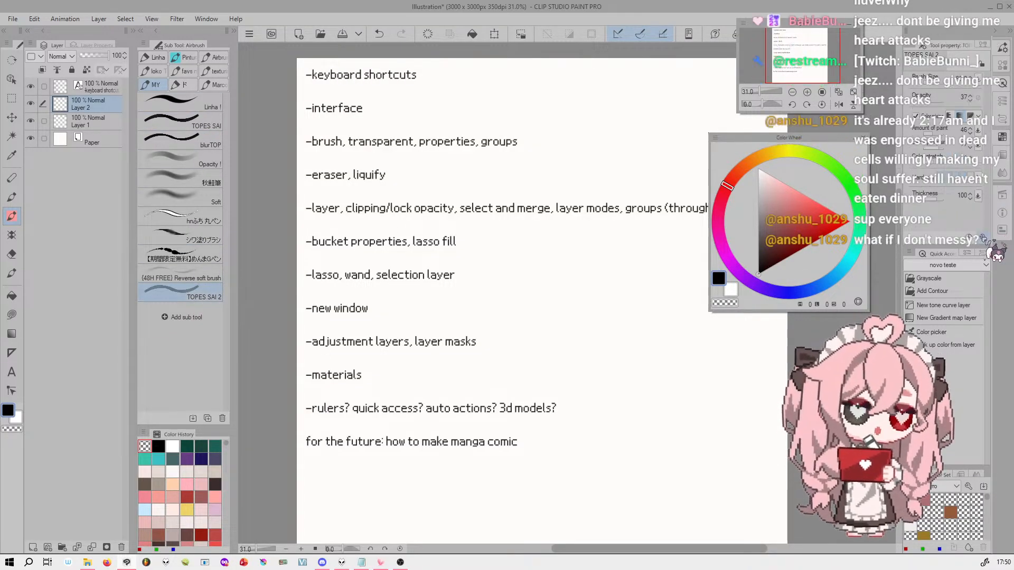
left_click(397, 448)
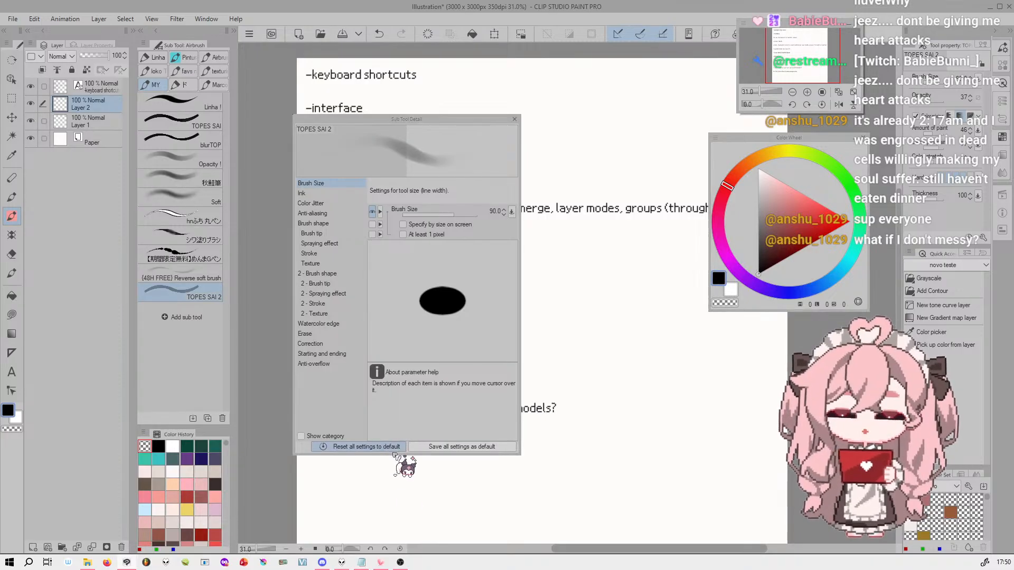
left_click(531, 210)
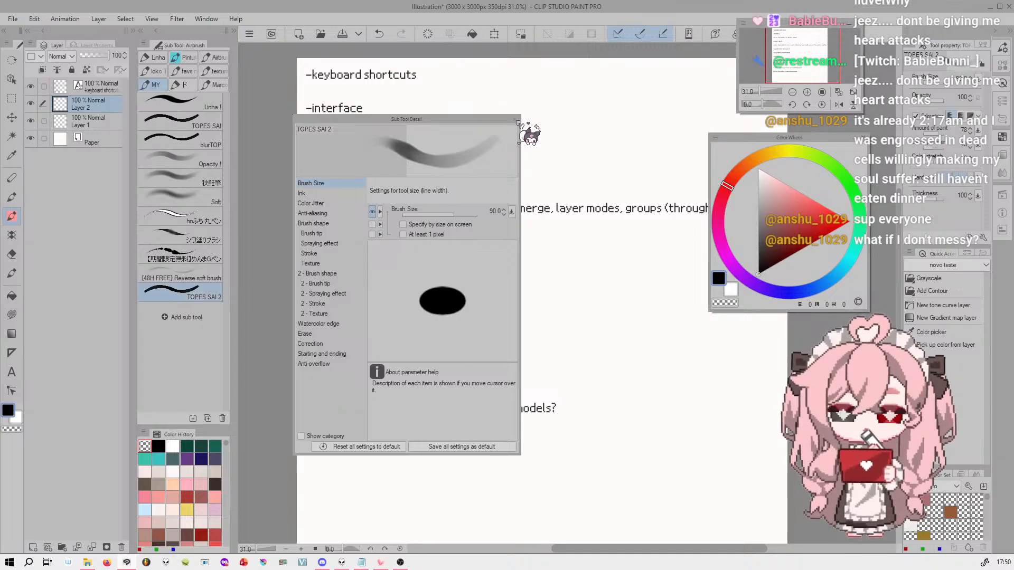
Show the Anti-overflow settings of TOPES SAI 2, close its details, and delete the duplicate brush
left_click(315, 364)
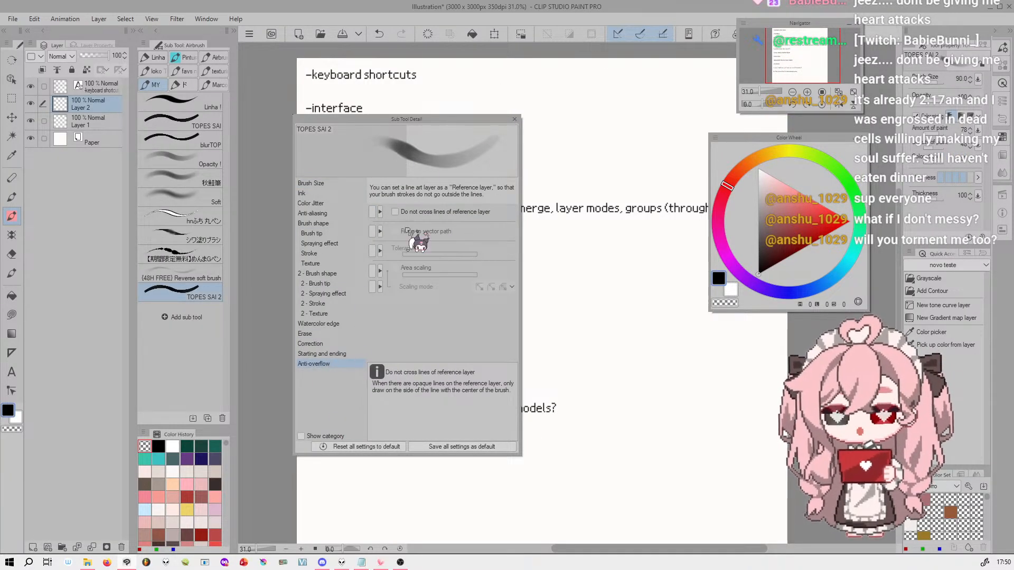
left_click(518, 120)
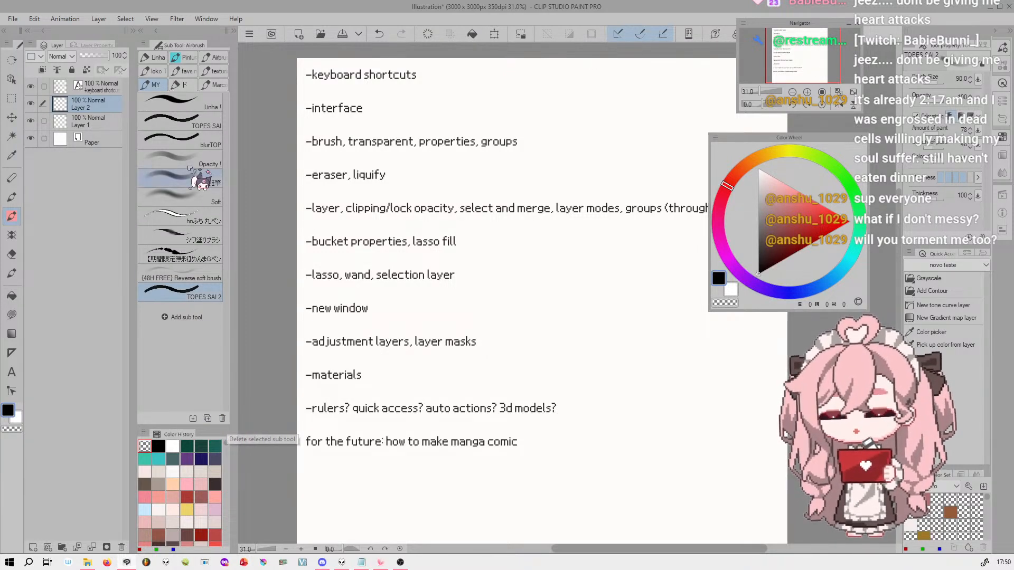
left_click(222, 418)
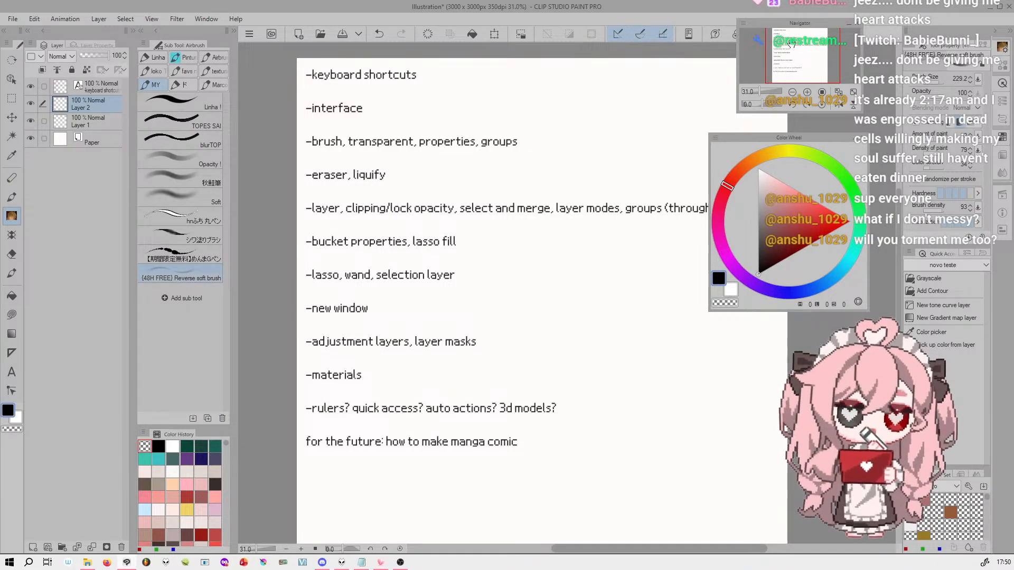
Show the Eraser sub tools, select the Soft eraser, and bring up the Liquify tool
left_click_drag(794, 48, 797, 48)
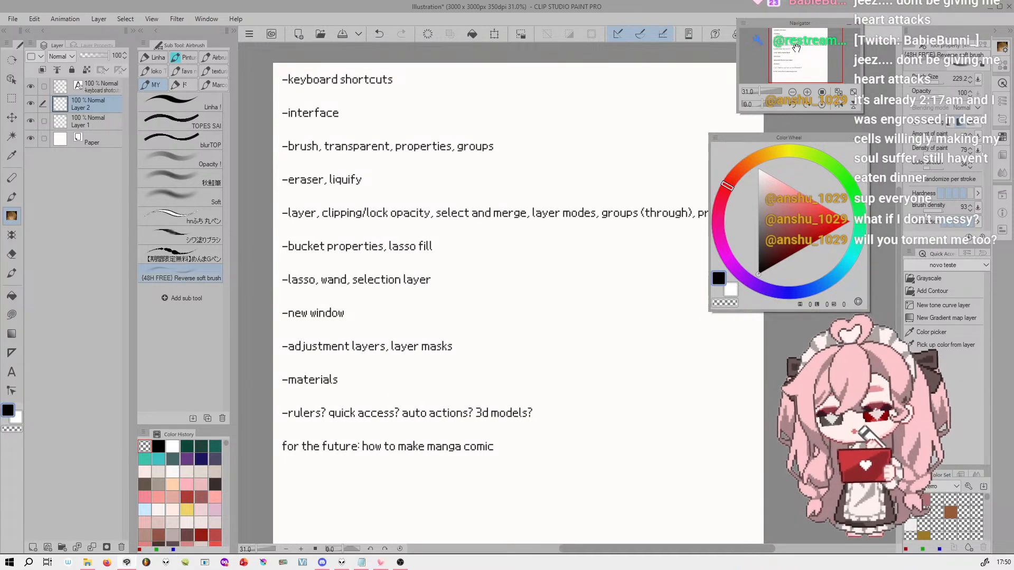
left_click(12, 254)
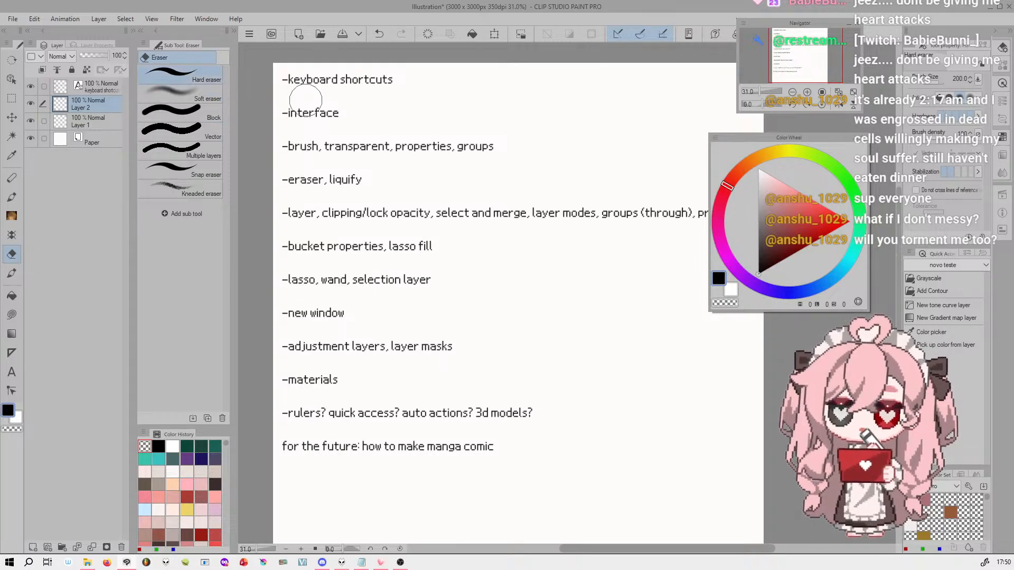
left_click(211, 101)
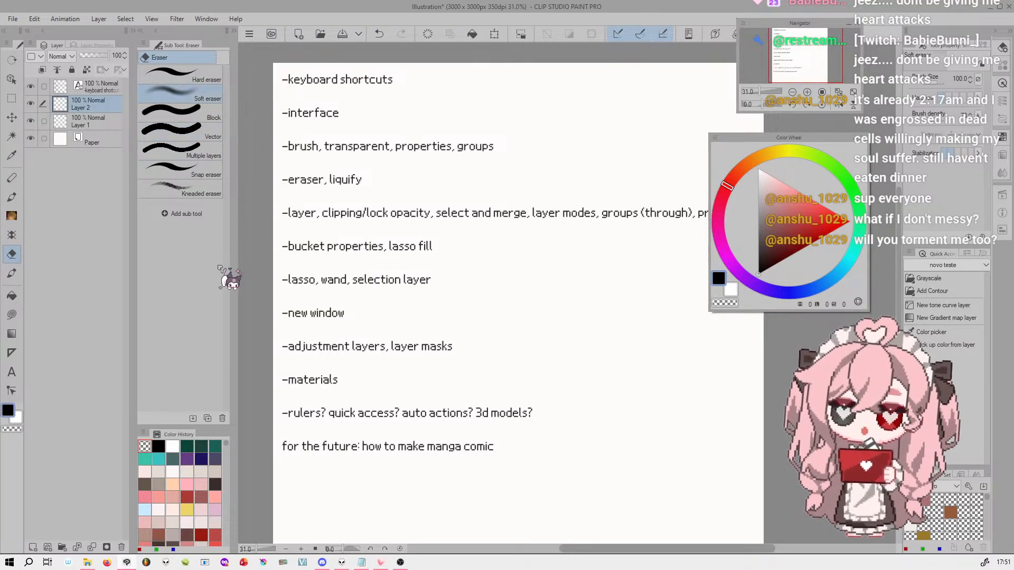
left_click(12, 273)
left_click(189, 58)
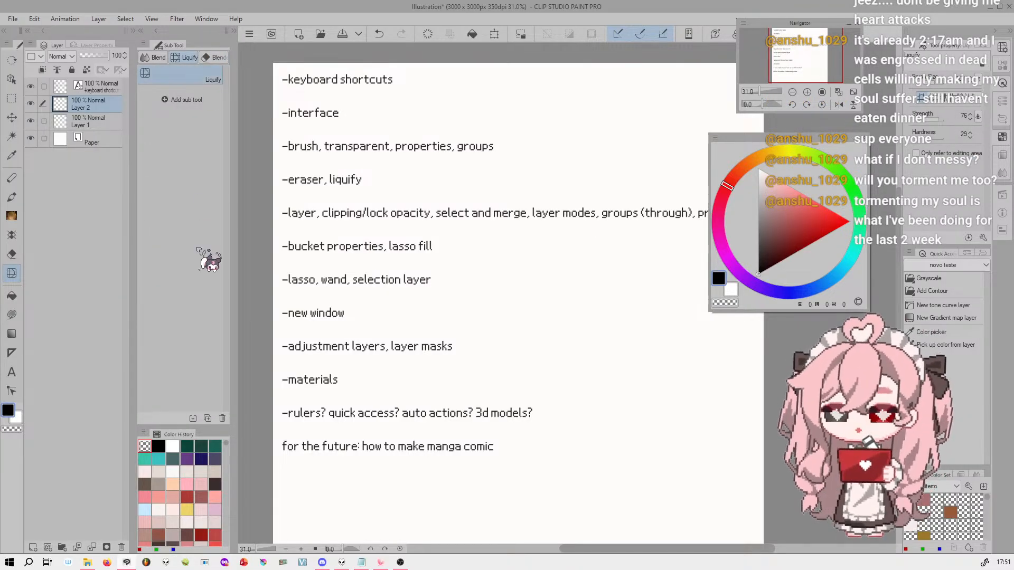
Draw a black heart on Layer 2 beside the text list using the Linha ! brush
left_click(12, 215)
left_click(179, 103)
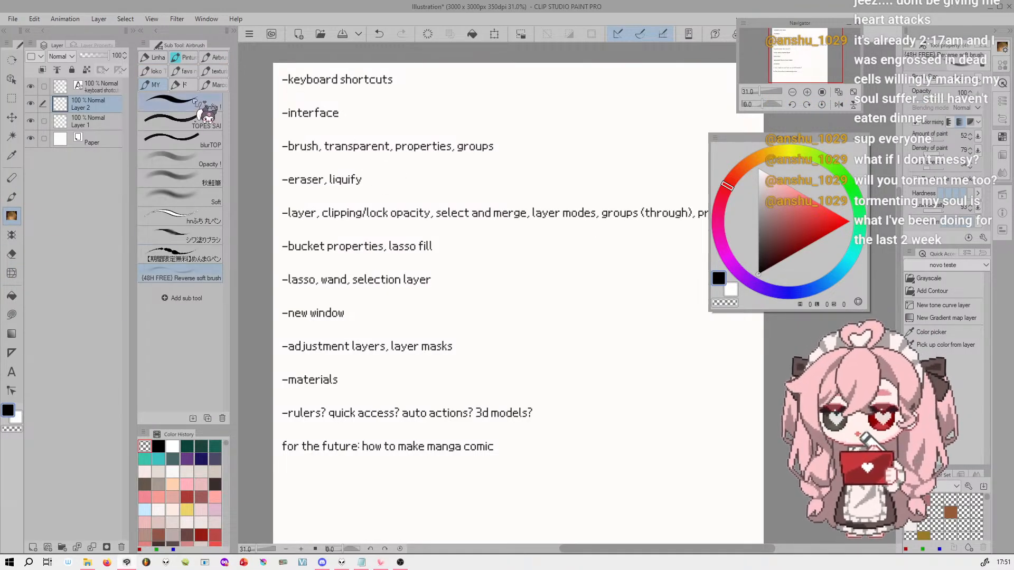
mouse_move(584, 386)
left_mouse_down()
mouse_move(539, 322)
mouse_move(582, 287)
mouse_move(643, 307)
mouse_move(586, 394)
left_mouse_up()
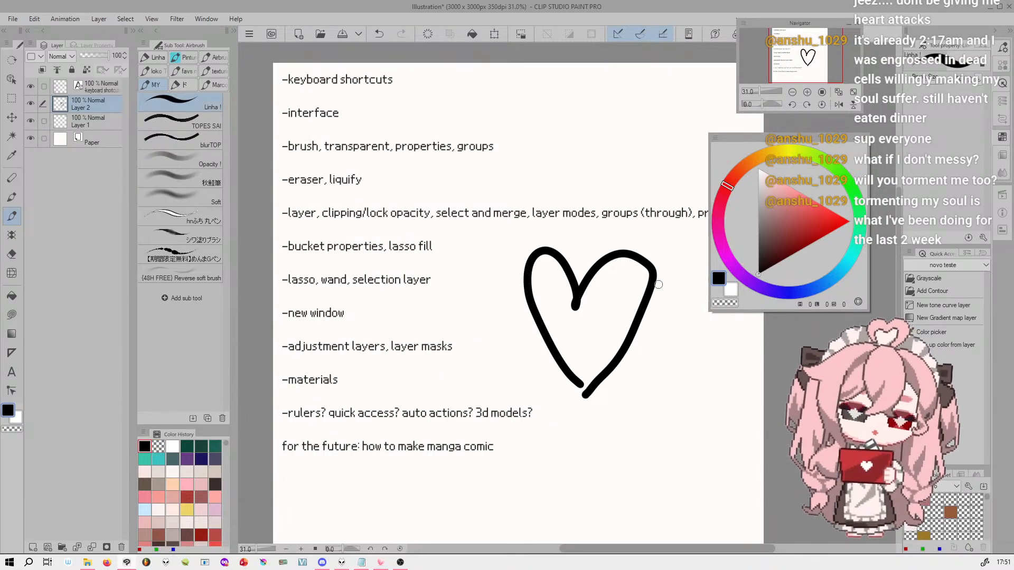
Reshape the right side of the heart with an enlarged Liquify brush, undoing the first trial stroke
left_click(12, 273)
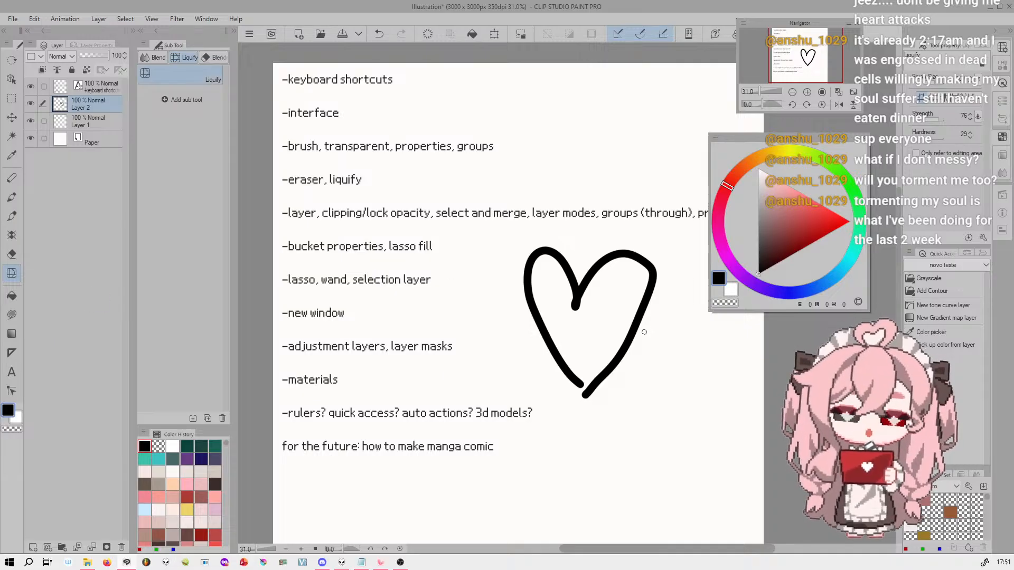
key("bracketright")
key("bracketright")
key("bracketright")
key("bracketright")
key("bracketright")
key("bracketright")
key("bracketright")
key("bracketright")
key("bracketright")
left_click_drag(637, 357, 636, 352)
key("ctrl+z")
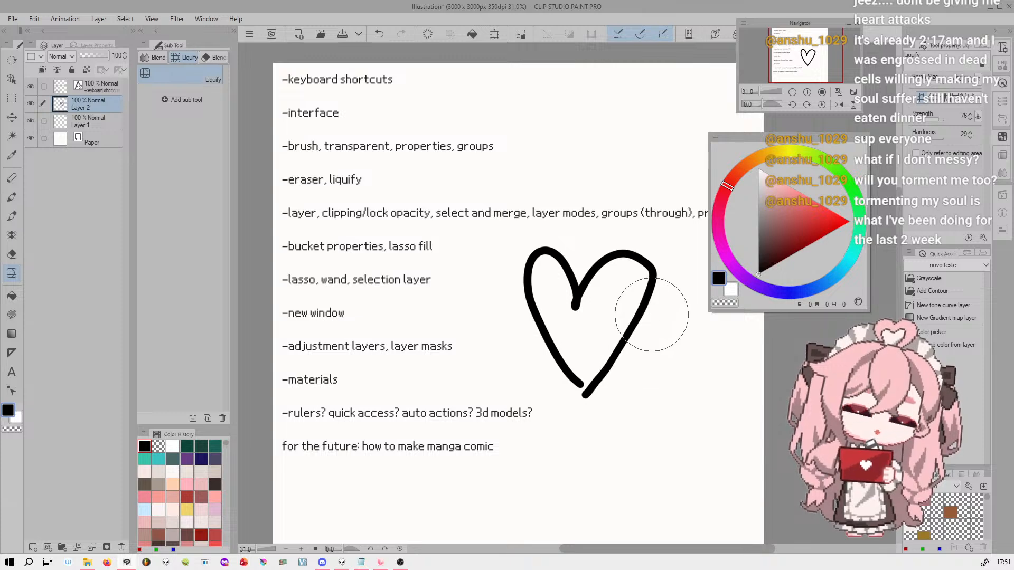
left_click_drag(662, 272, 656, 266)
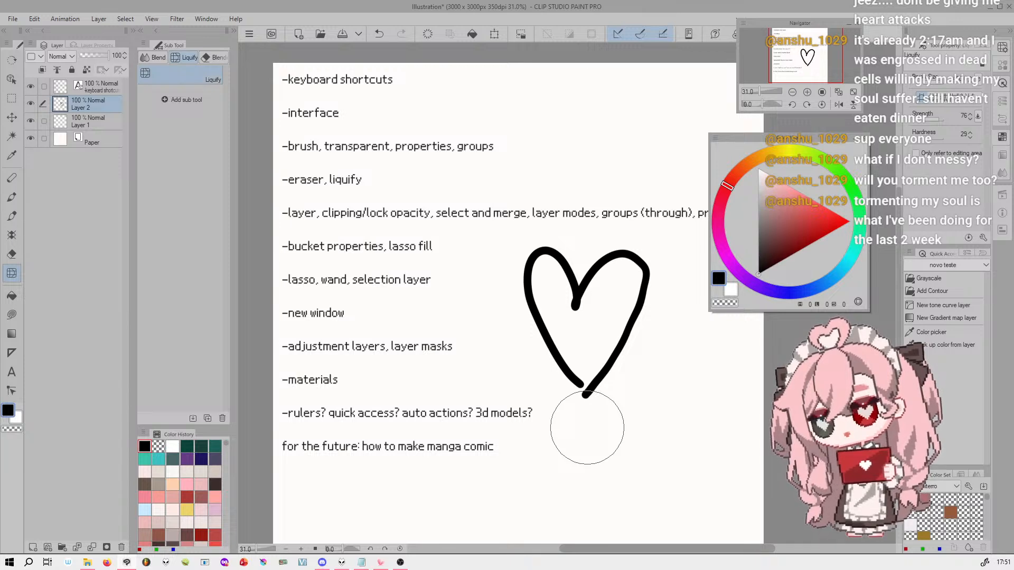
Try the Blend sub tool on the right side of the heart, and undo the strokes
left_click(159, 58)
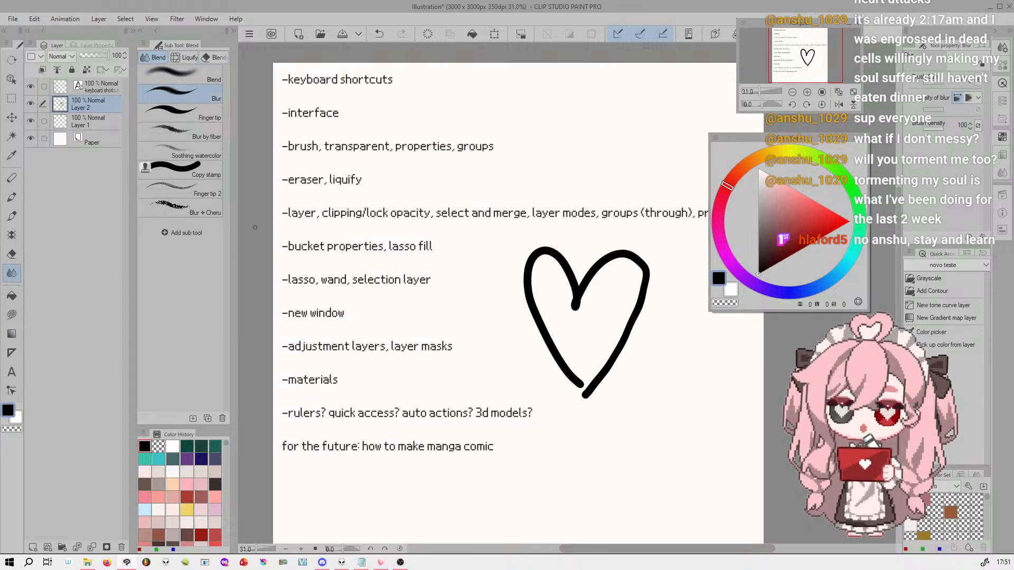
left_click(177, 75)
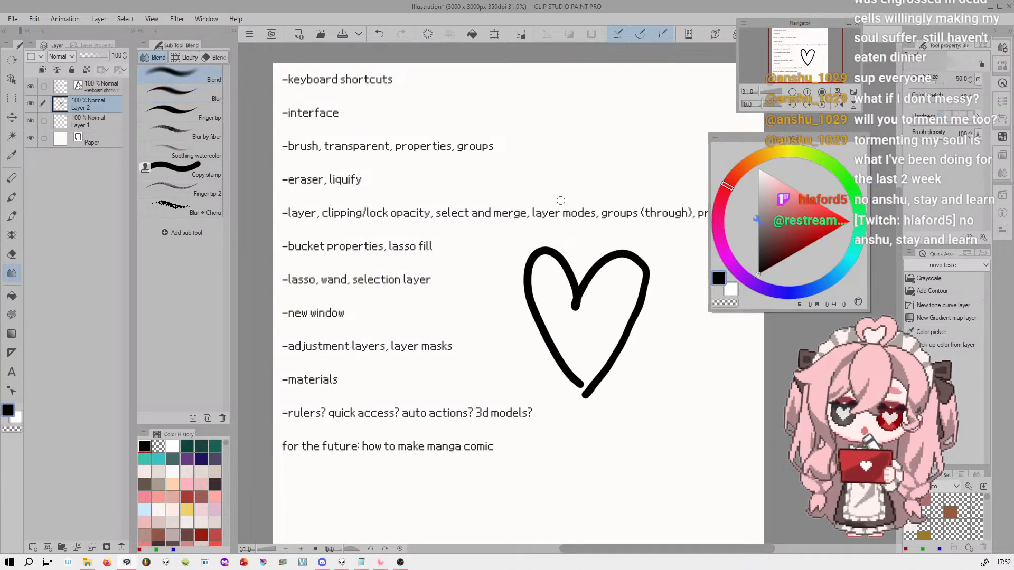
mouse_move(645, 287)
left_mouse_down()
mouse_move(656, 279)
mouse_move(634, 335)
mouse_move(656, 260)
mouse_move(697, 273)
mouse_move(604, 273)
mouse_move(596, 283)
left_mouse_up()
key("ctrl+z")
key("ctrl+z")
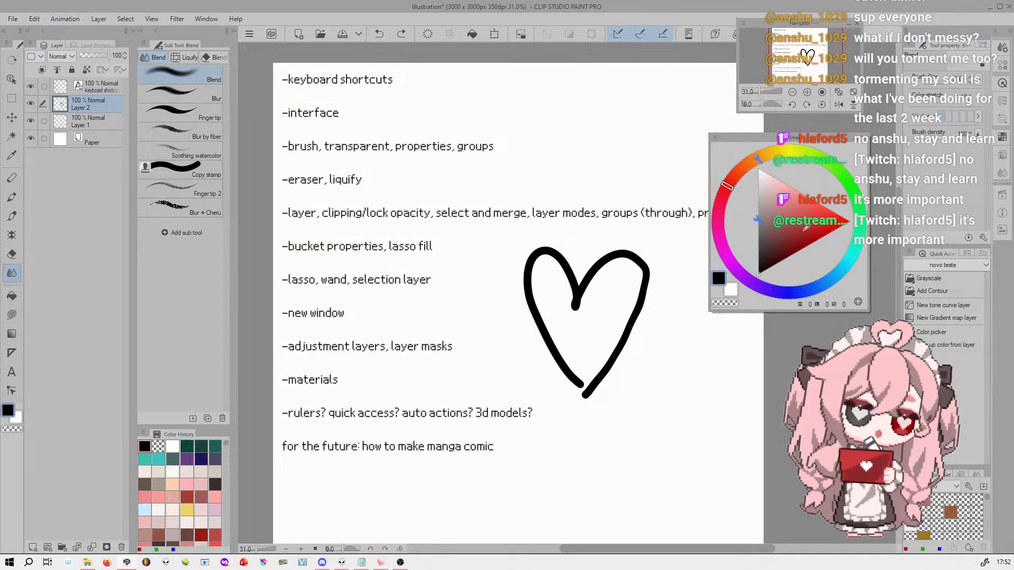
Try the Blur sub tool on the upper right curve of the heart, undo it, and return to the Blend group
left_click(215, 97)
mouse_move(646, 278)
left_mouse_down()
mouse_move(602, 385)
mouse_move(649, 249)
mouse_move(648, 288)
mouse_move(611, 256)
mouse_move(588, 280)
mouse_move(629, 258)
mouse_move(641, 298)
mouse_move(645, 269)
mouse_move(627, 333)
mouse_move(647, 249)
left_mouse_up()
key("ctrl+z")
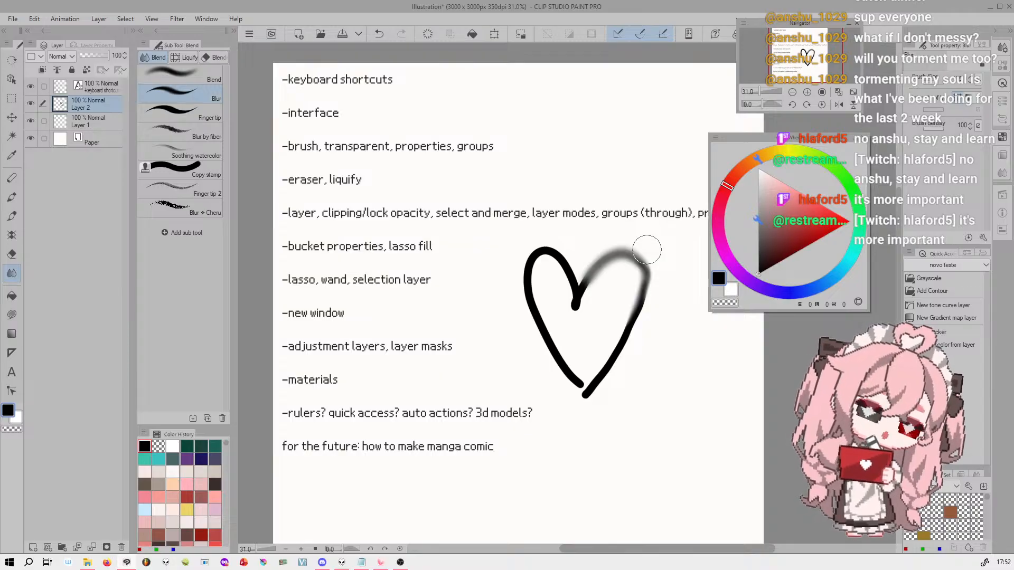
key("ctrl+z")
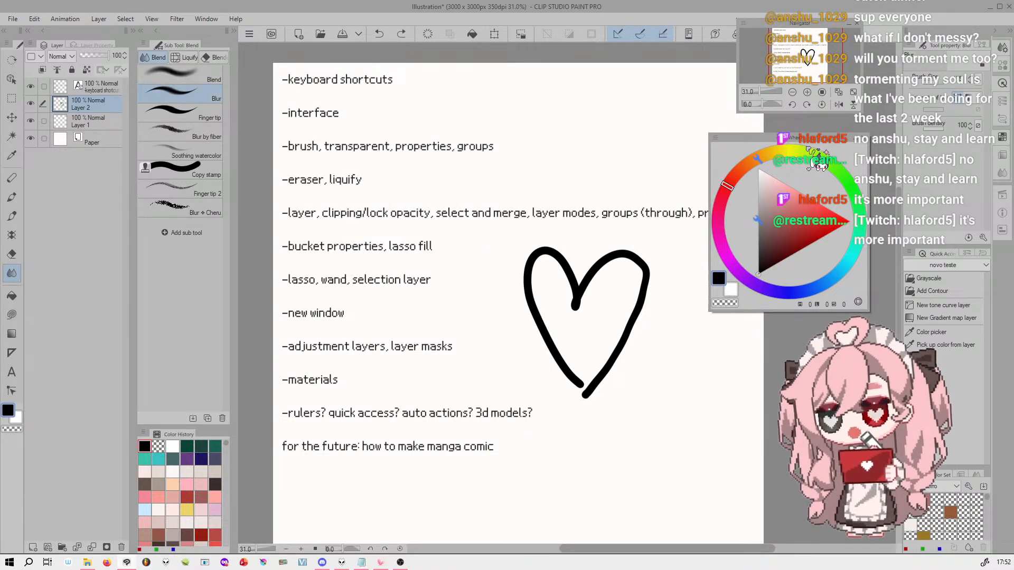
left_click(186, 58)
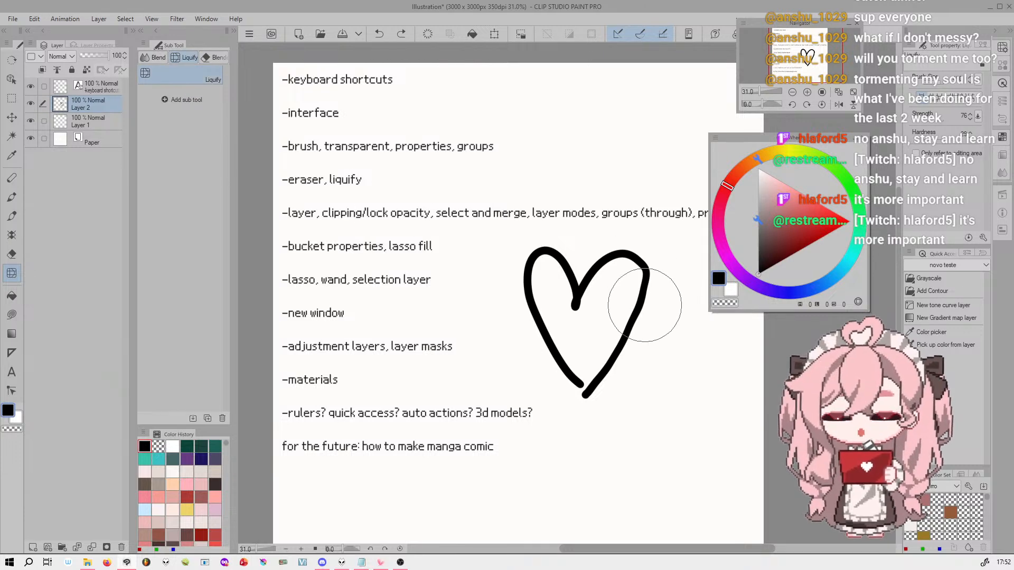
left_click(158, 57)
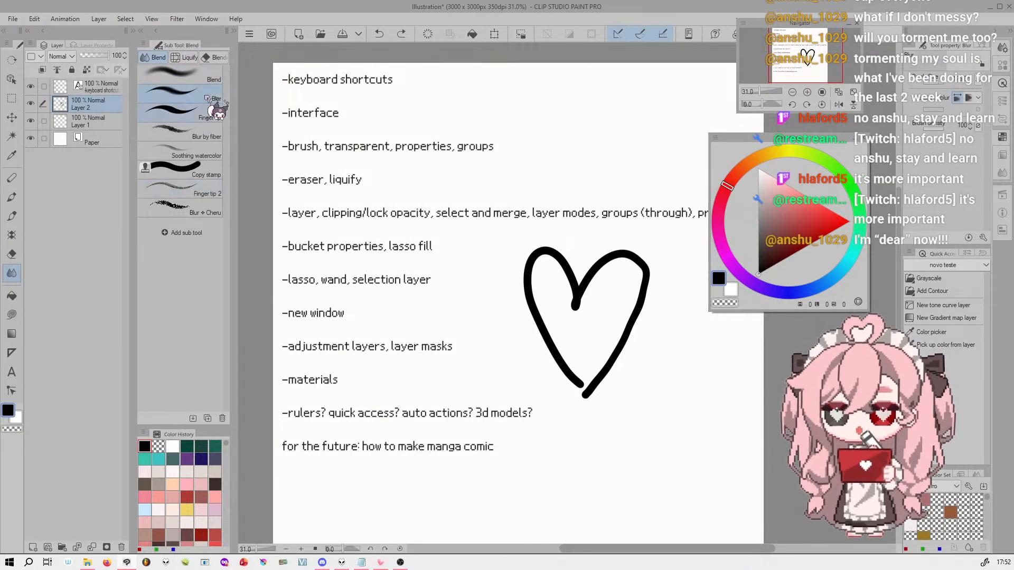
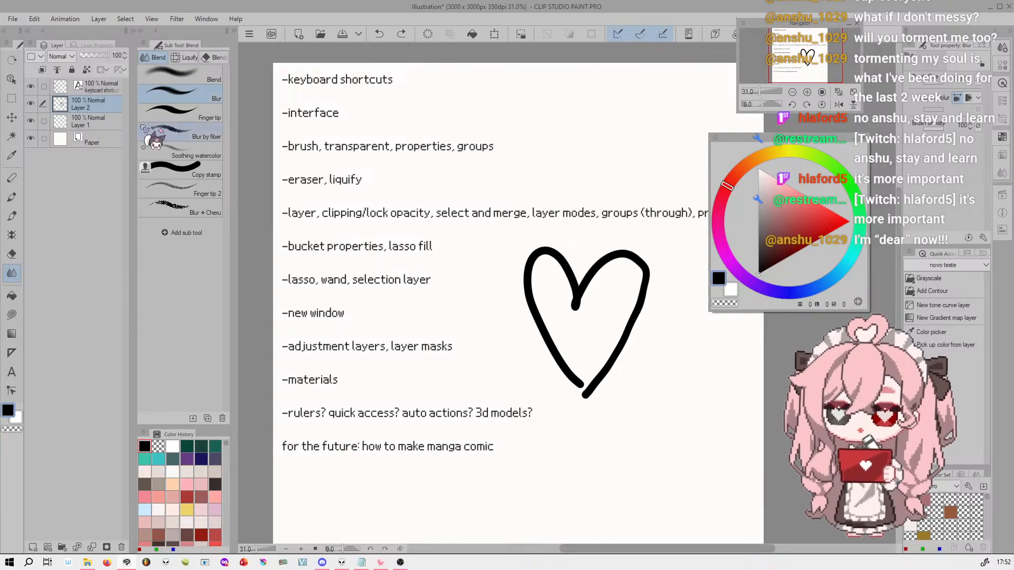
Move the Layer palette to float over the canvas, try it under the Sub Tool palette, and return it beside Layer Property
left_click(100, 45)
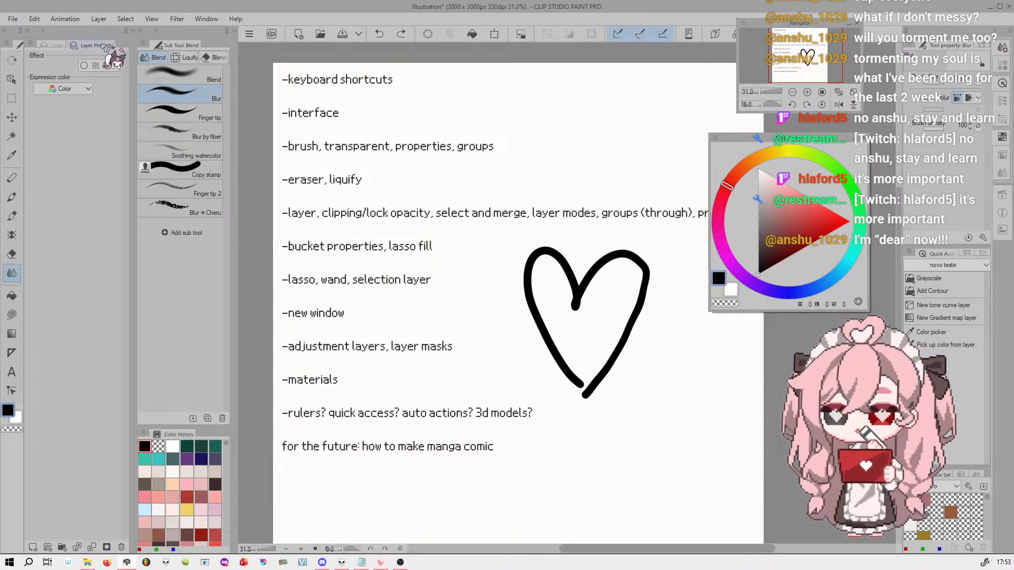
left_click(56, 45)
mouse_move(884, 50)
left_mouse_down()
mouse_move(899, 50)
mouse_move(900, 60)
left_mouse_up()
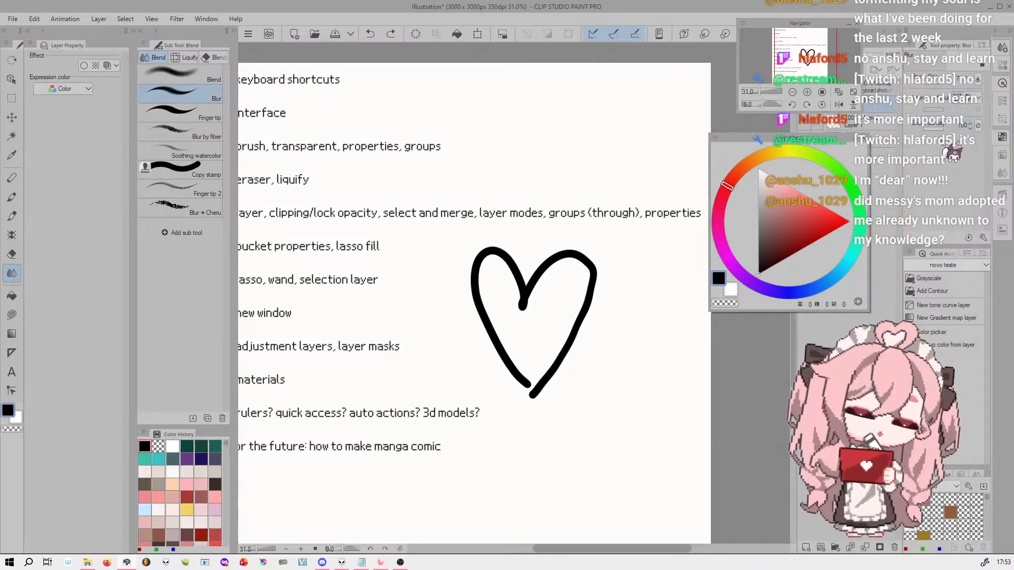
left_click_drag(836, 45, 339, 80)
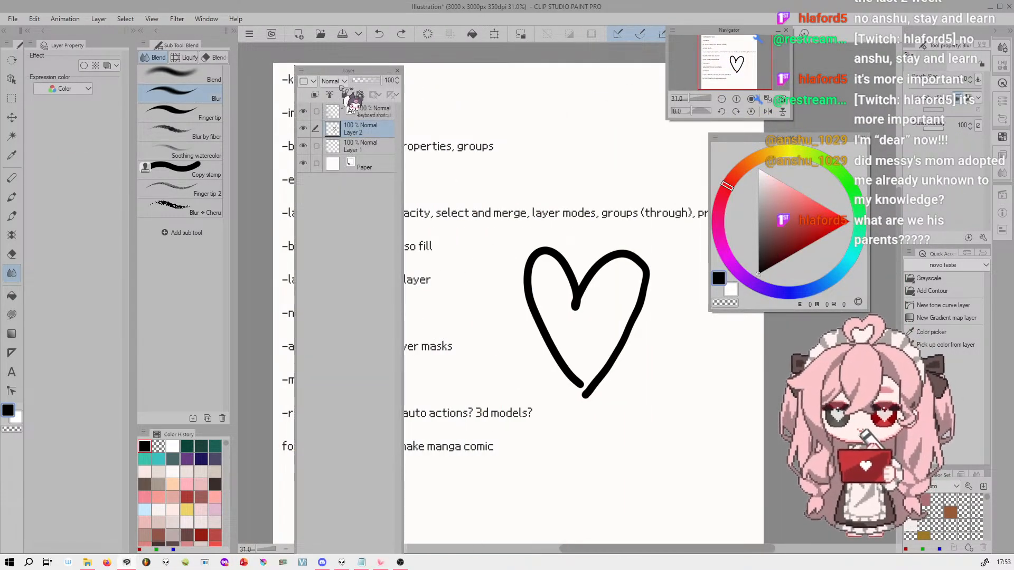
left_click_drag(363, 74, 153, 79)
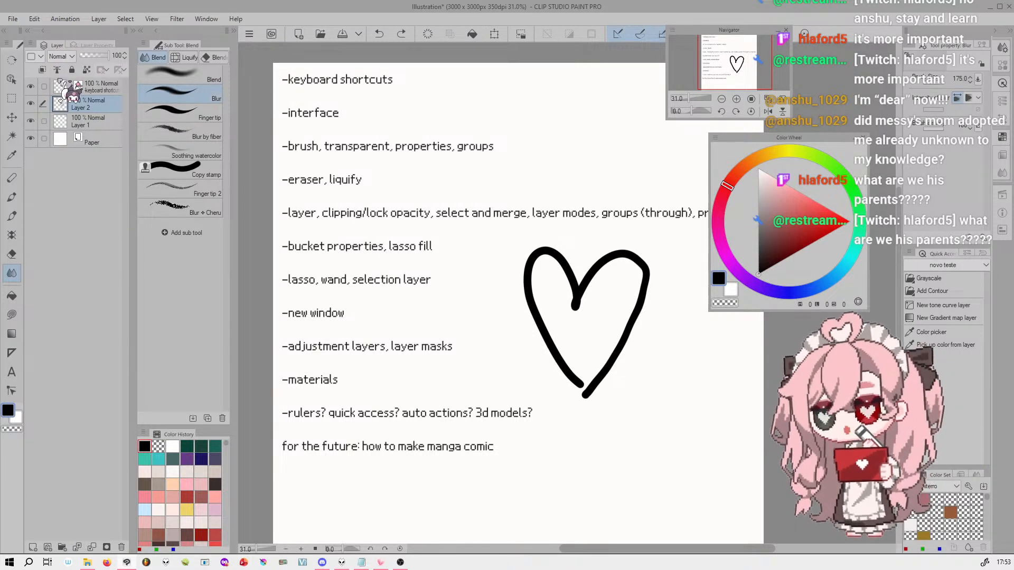
left_click_drag(58, 42, 198, 475)
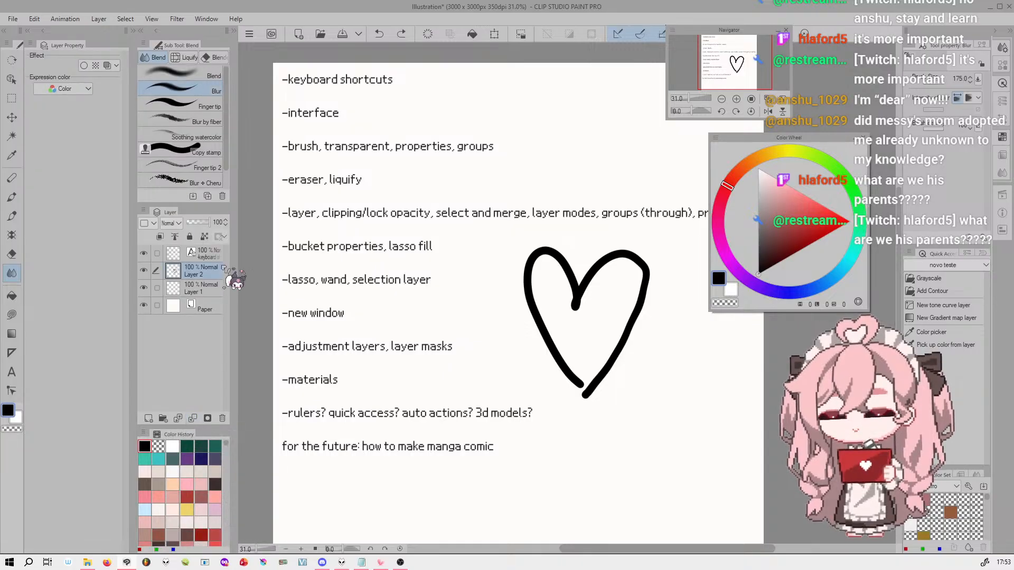
left_click_drag(171, 217, 63, 43)
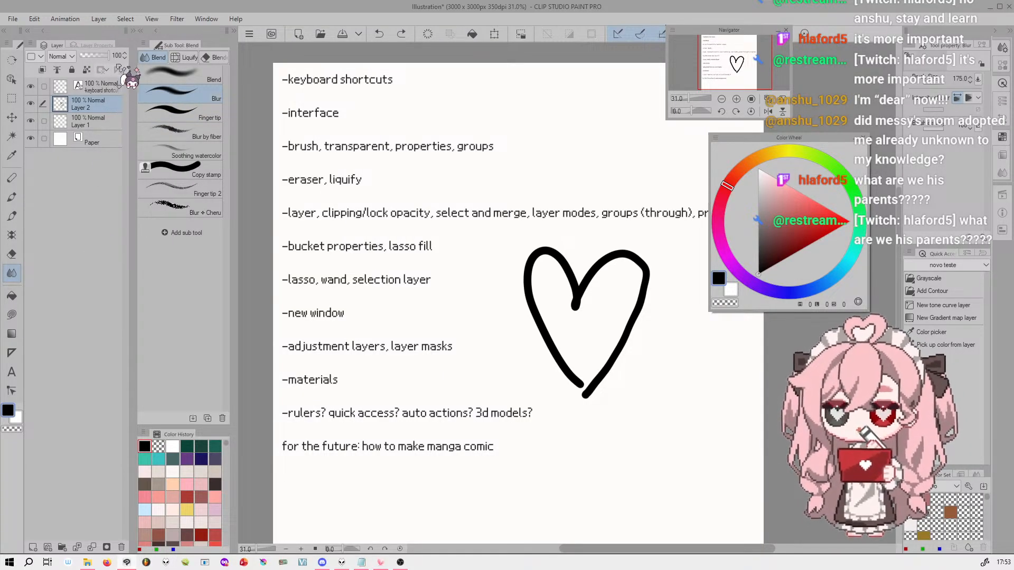
Add five new layers directly above Layer 2
left_click(103, 122)
left_click(112, 108)
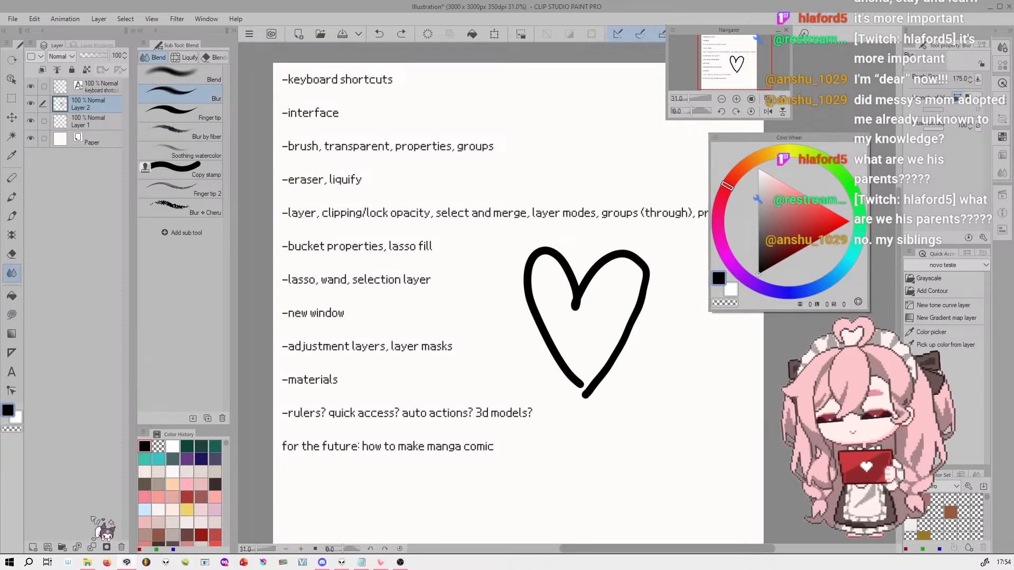
left_click(32, 547)
left_click(32, 547)
left_click(32, 548)
left_click(33, 547)
left_click(33, 547)
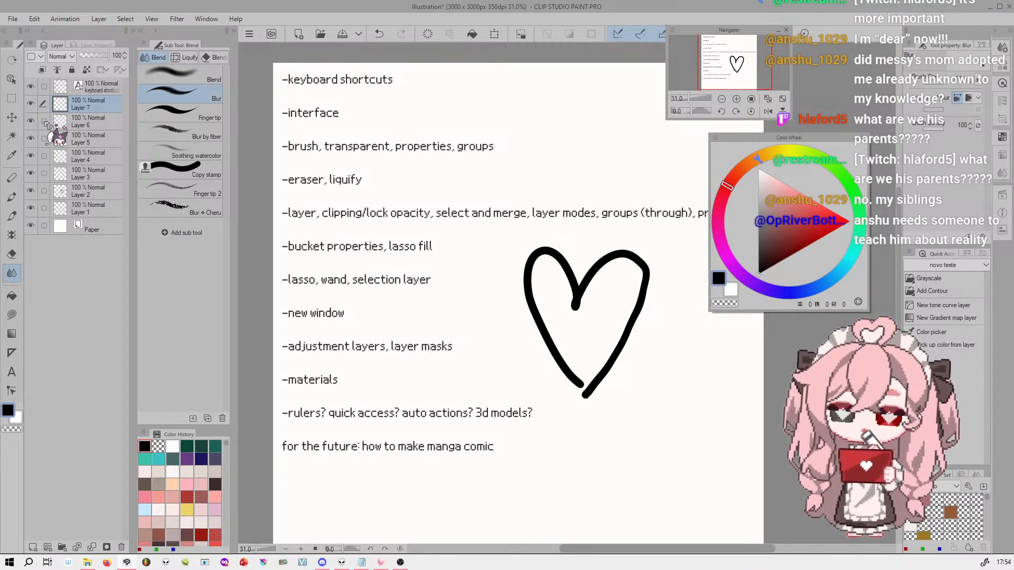
Select Layers 2 through 7 together and merge the selected layers into one
left_click_drag(45, 121, 46, 196)
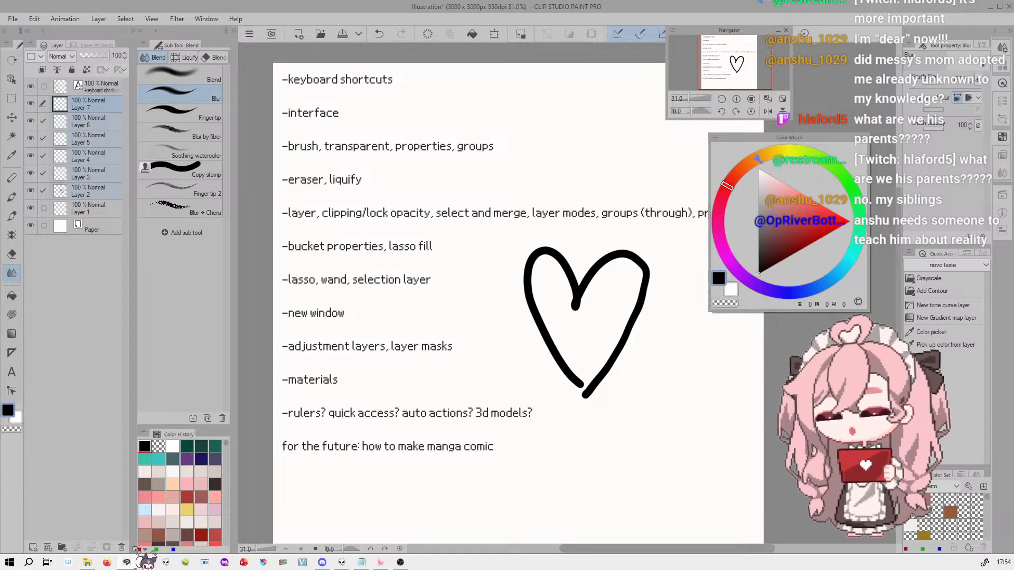
left_click(100, 19)
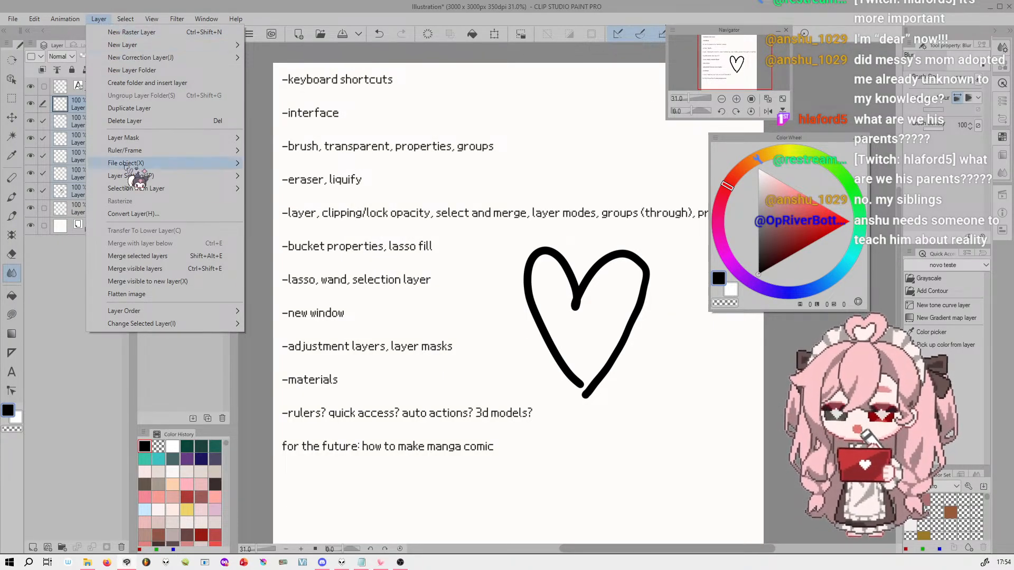
left_click(219, 260)
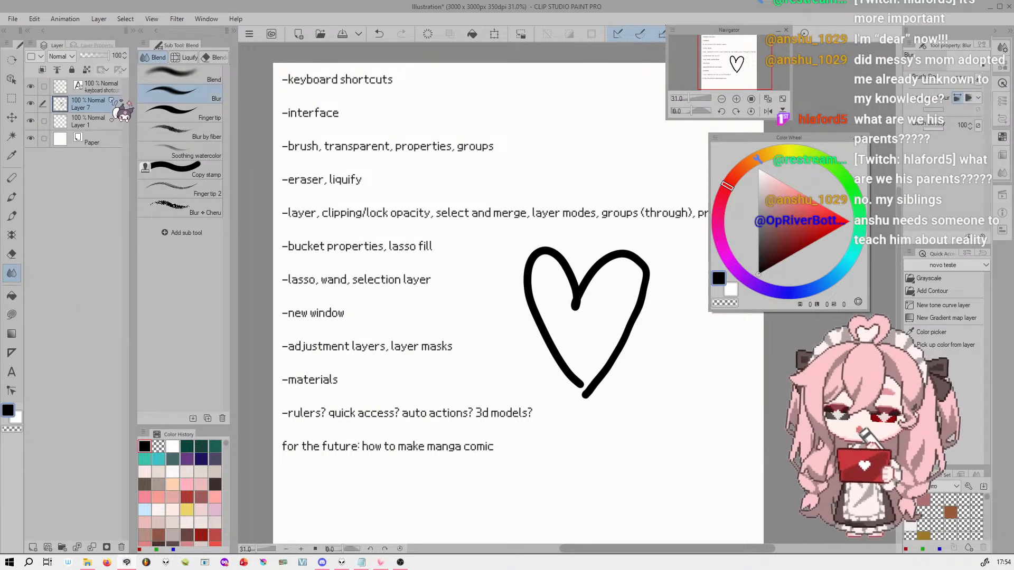
Add Layer 1 to the selection with Layer 7 and review the available merge commands without applying any
left_click(43, 121)
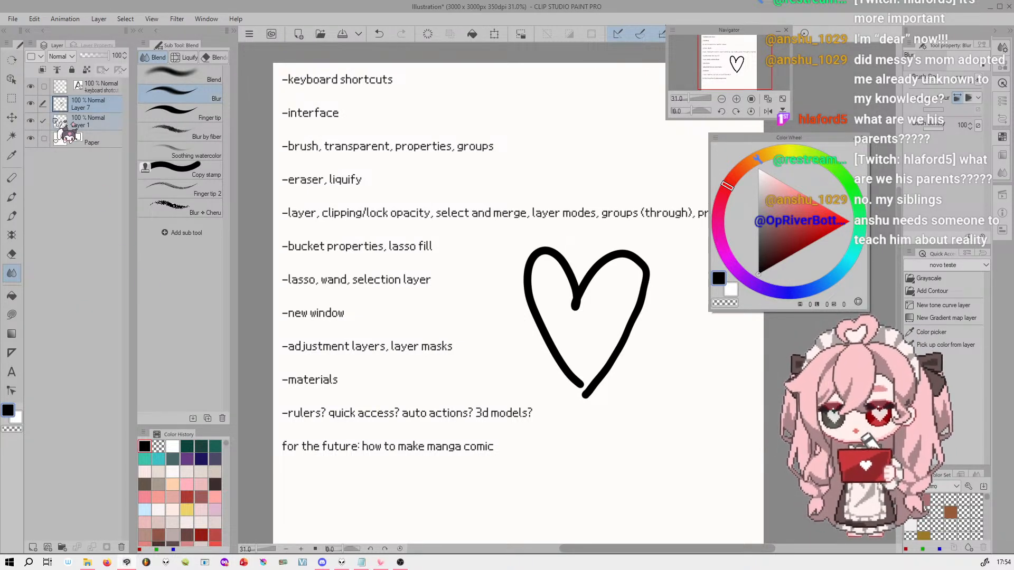
left_click(99, 19)
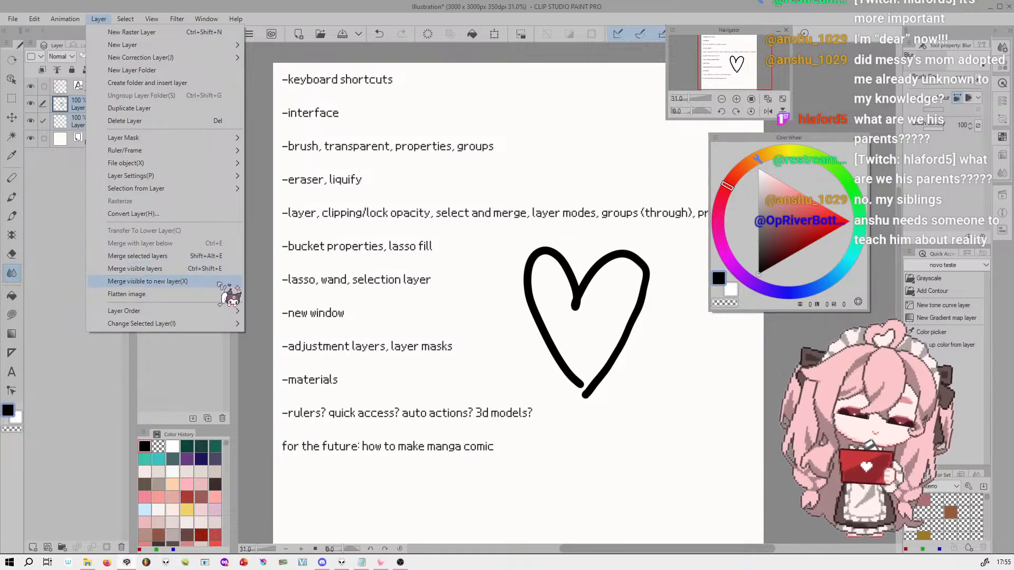
left_click(105, 18)
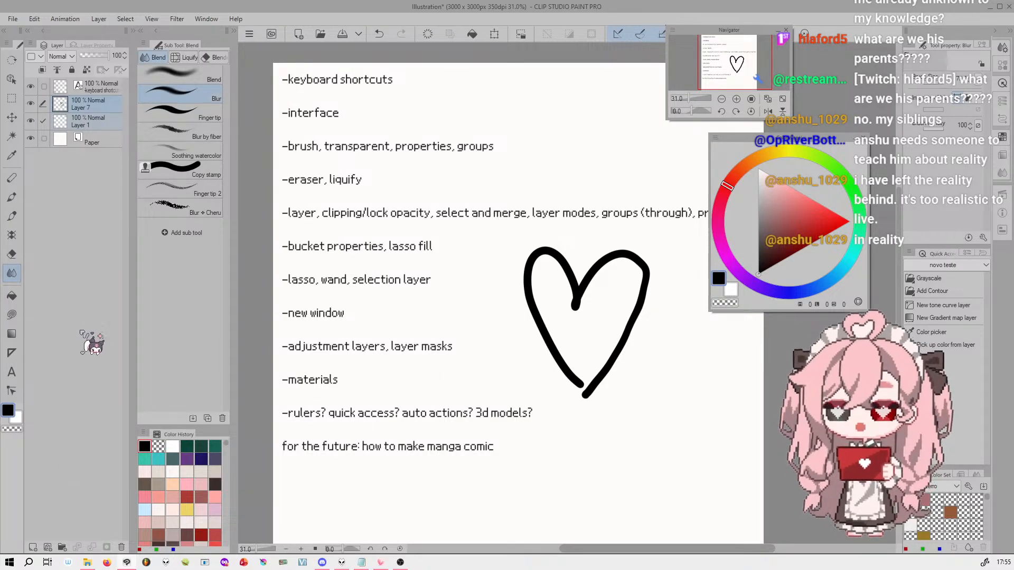
Paint the inside of the heart pinkish red on Layer 1 using the Linha ! brush
left_click(56, 127)
left_click(97, 120)
left_click(793, 189)
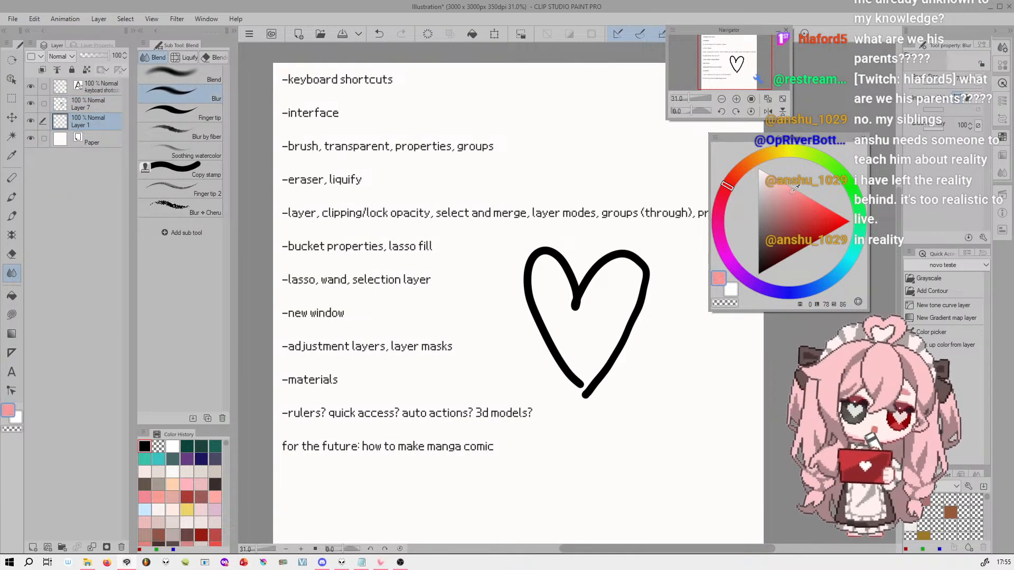
left_click_drag(593, 317, 592, 297)
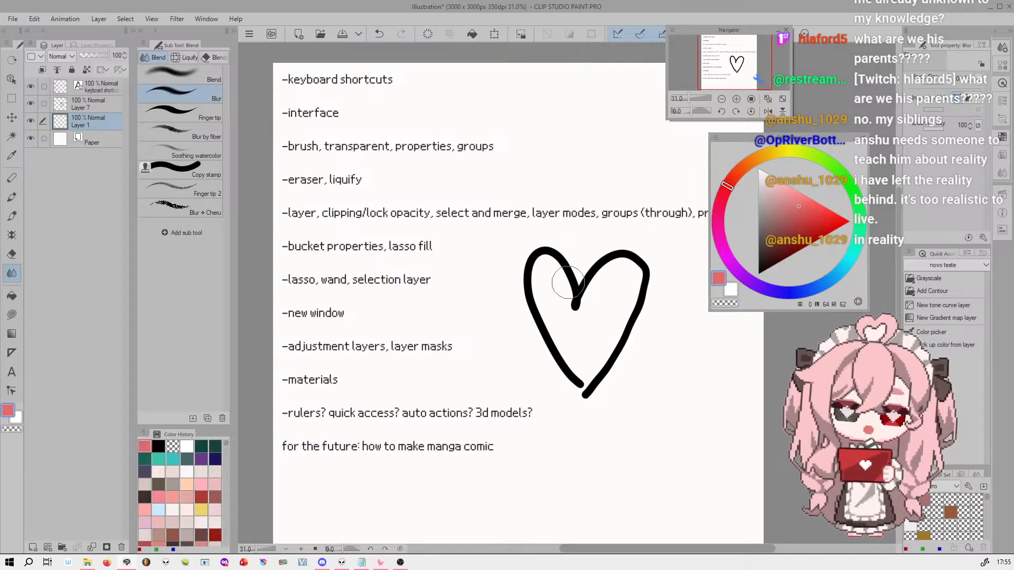
left_click(11, 216)
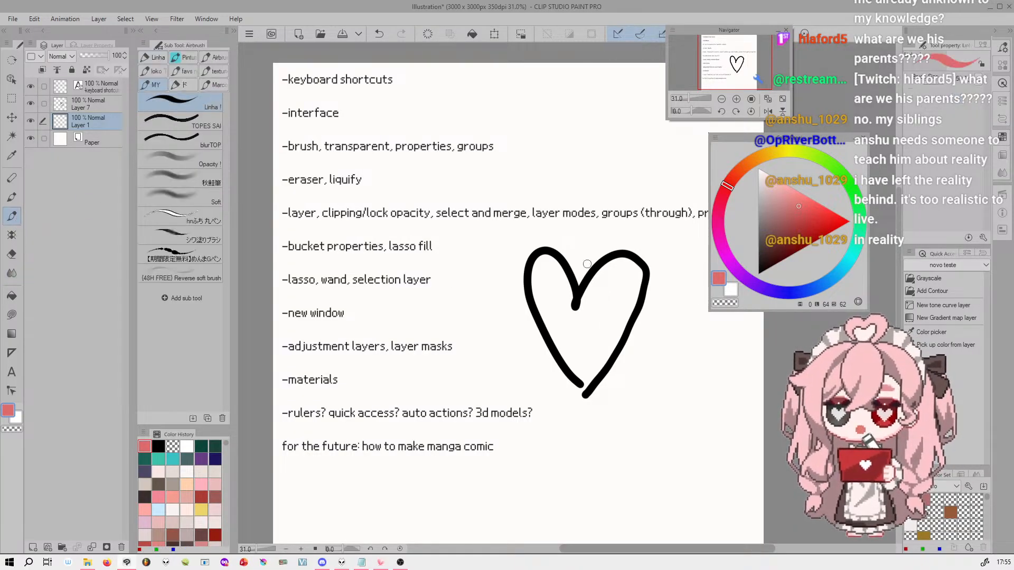
mouse_move(582, 371)
left_mouse_down()
mouse_move(613, 274)
mouse_move(606, 335)
mouse_move(580, 370)
mouse_move(557, 276)
mouse_move(542, 281)
mouse_move(573, 360)
left_mouse_up()
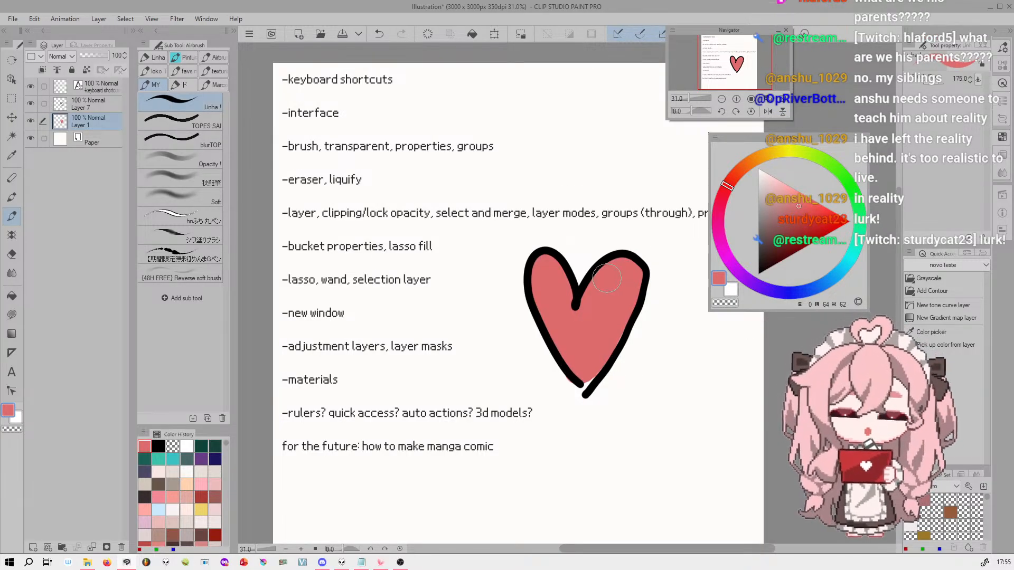
Select Layer 7 along with Layer 1 and push in the heart's lower right side and tip with an enlarged Liquify brush
left_click(44, 103)
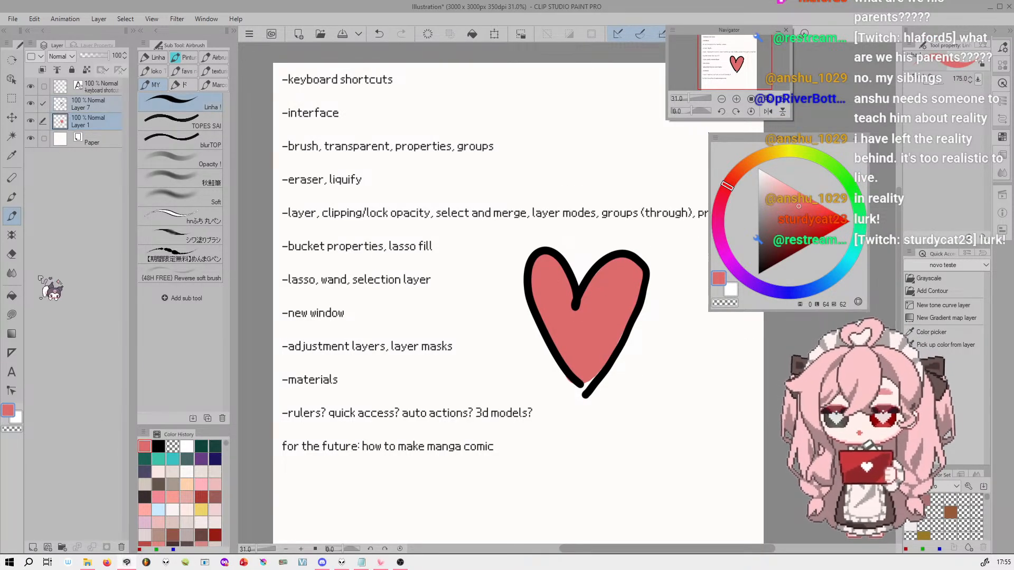
left_click(12, 274)
key("bracketright")
left_click_drag(648, 295, 639, 289)
mouse_move(632, 347)
left_mouse_down()
mouse_move(640, 339)
mouse_move(612, 390)
mouse_move(607, 377)
mouse_move(573, 395)
mouse_move(642, 322)
mouse_move(634, 311)
left_mouse_up()
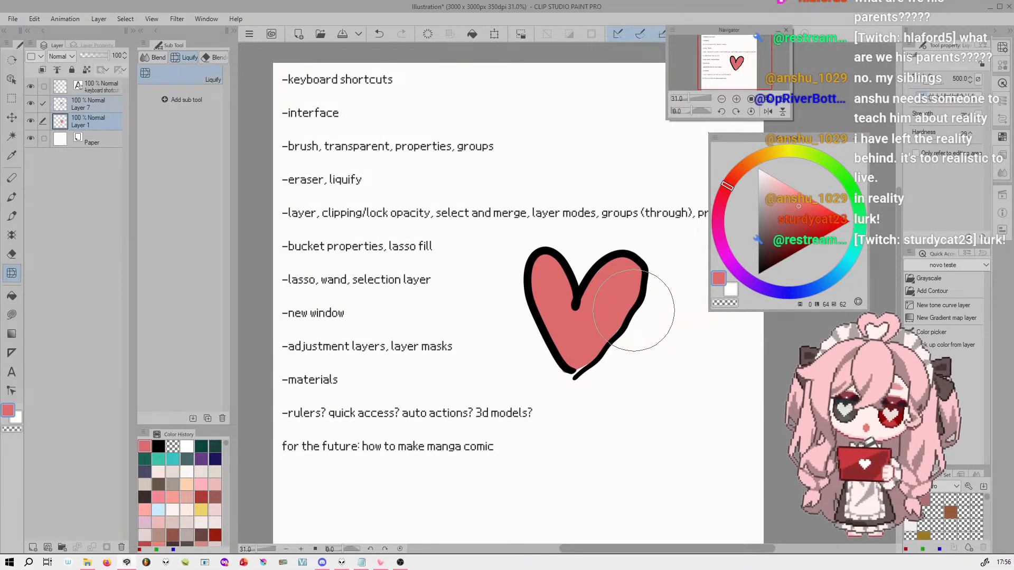
Try scaling the heart on both selected layers with a free transformation, and cancel it
left_click(494, 33)
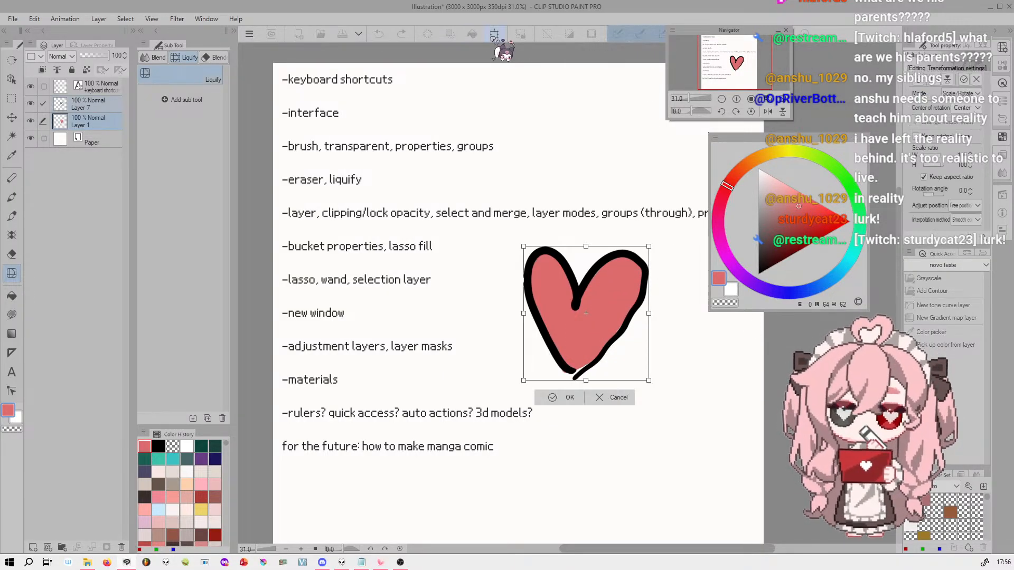
left_click_drag(682, 415, 662, 388)
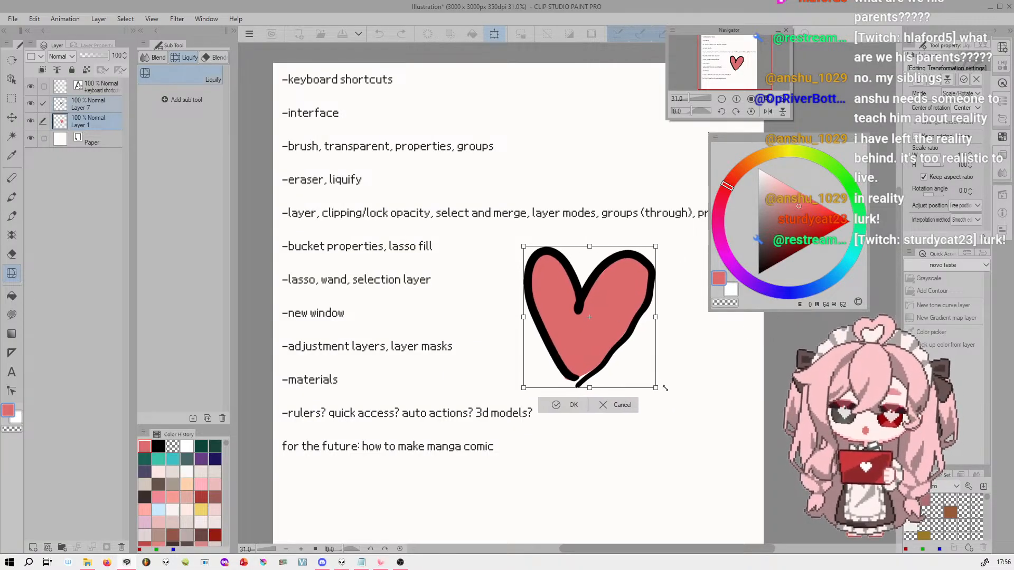
left_click(623, 406)
Make Layer 7 the only selected layer, and hide and show Layers 1 and 7 in turn to compare fill and outline
left_click(97, 104)
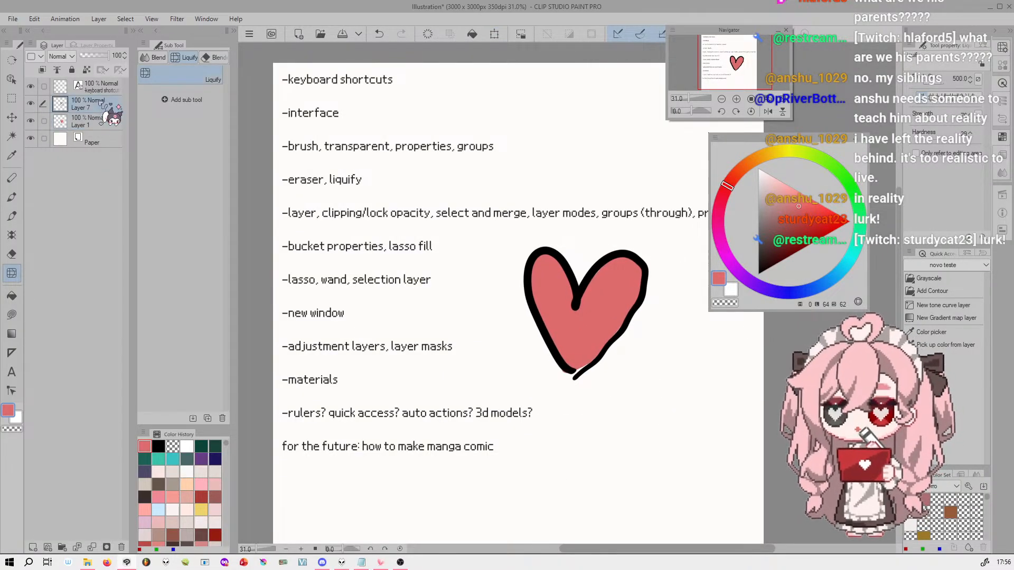
left_click(31, 120)
left_click(31, 120)
left_click(30, 103)
left_click(31, 103)
left_click(31, 120)
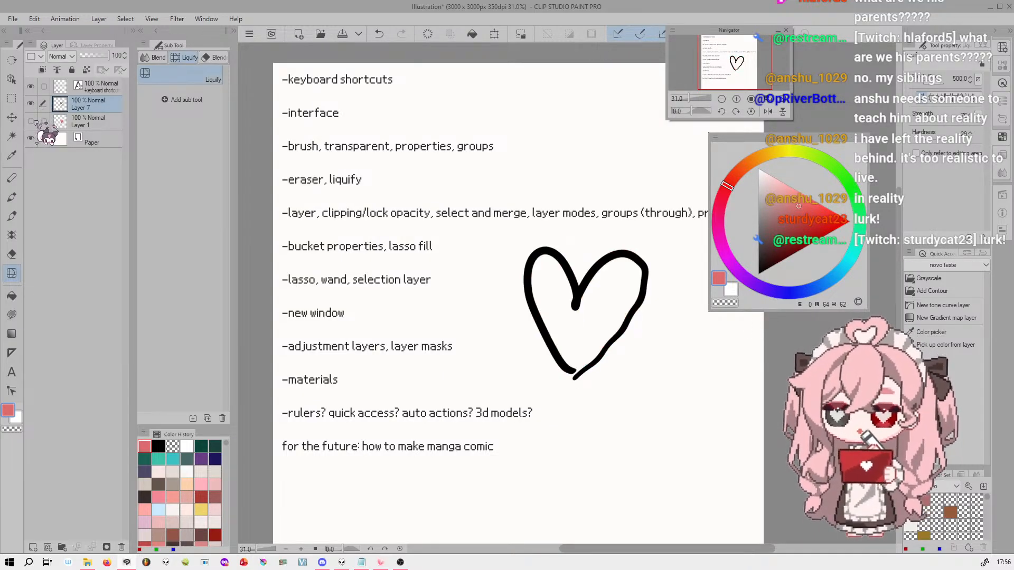
left_click(30, 121)
left_click(30, 103)
left_click(30, 103)
left_click(31, 103)
left_click(31, 103)
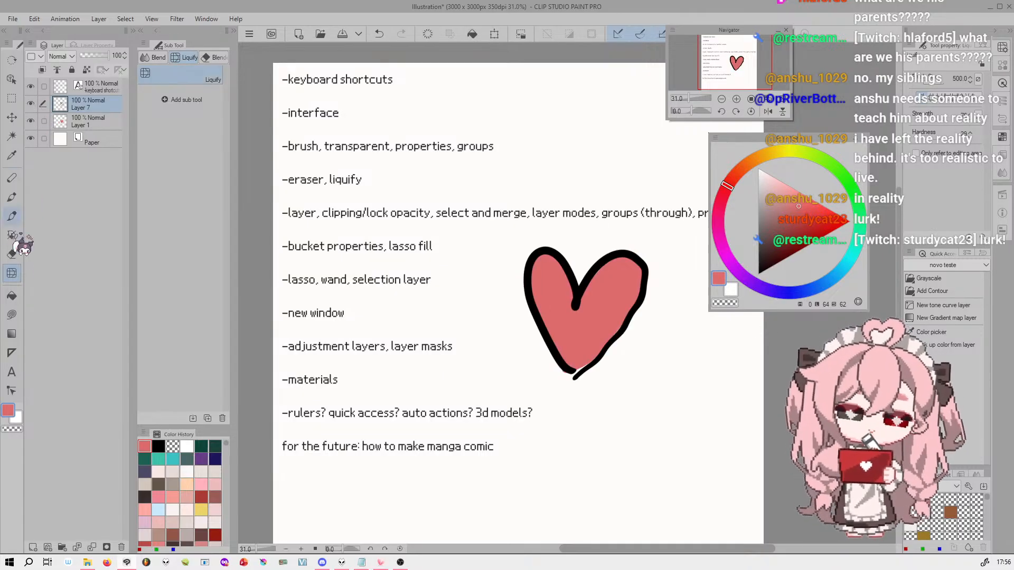
Add six new empty layers above Layer 7
left_click(103, 121)
left_click(97, 108)
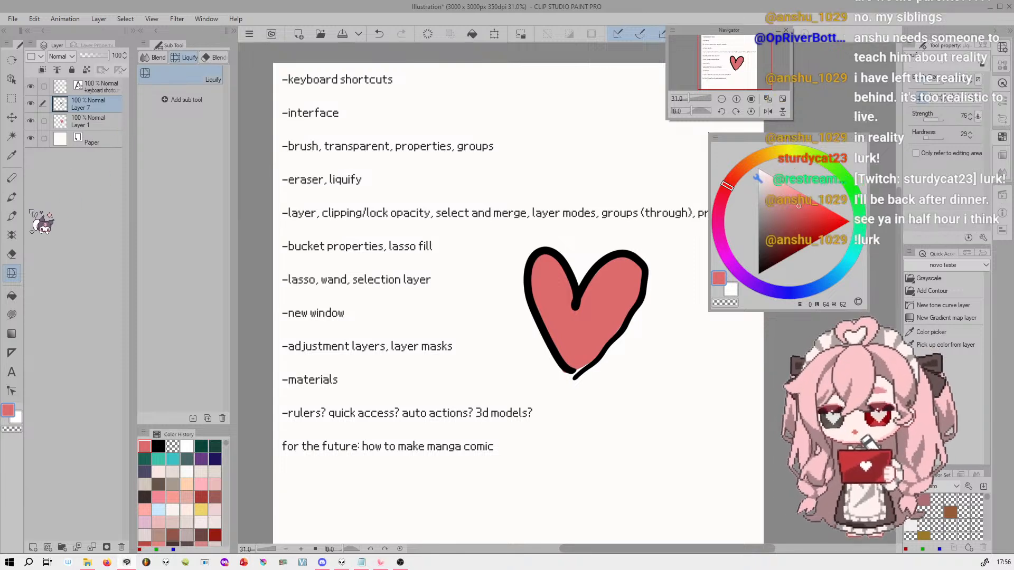
left_click(47, 548)
left_click(47, 547)
left_click(46, 548)
left_click(47, 548)
left_click(47, 548)
left_click(46, 547)
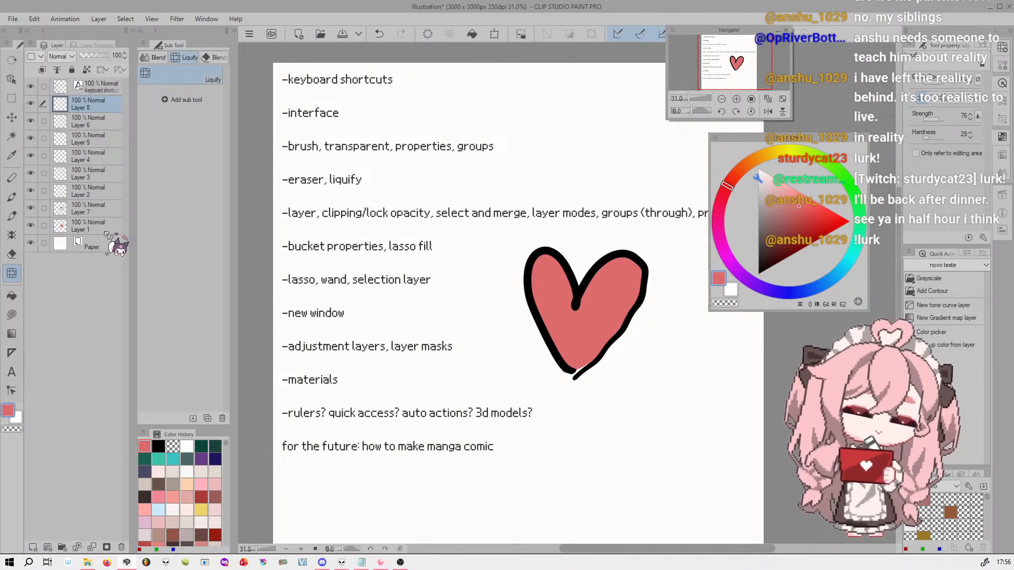
Use the Layer selection sub tool on the canvas to pick the heart's fill layer, then also its outline and the text layer
left_click(12, 79)
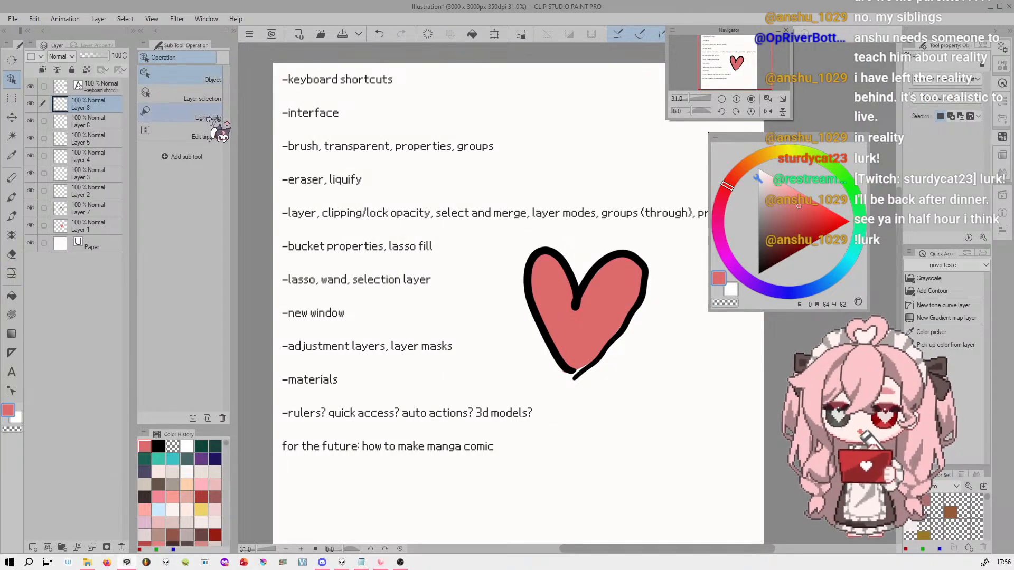
left_click(209, 99)
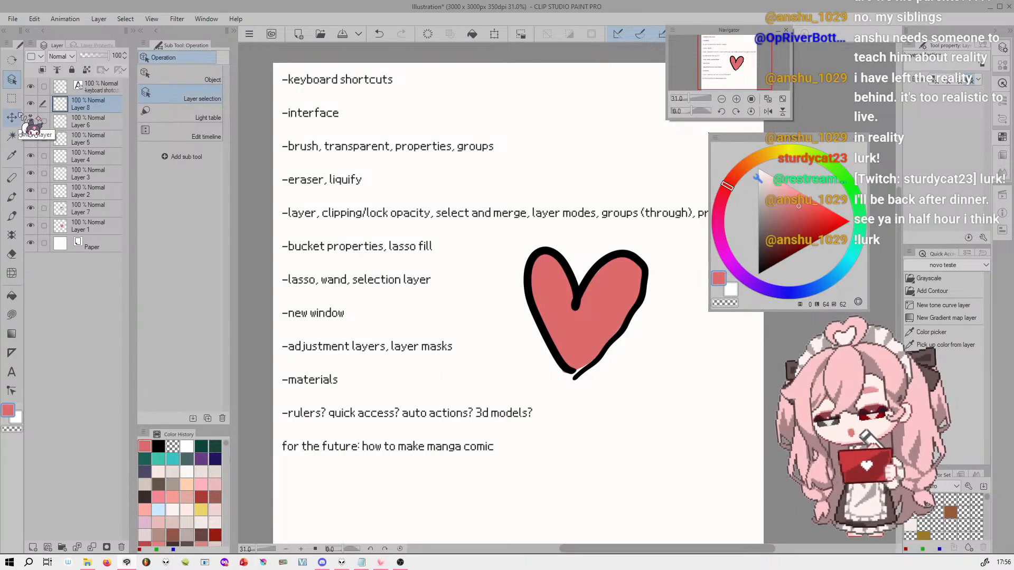
left_click(613, 320)
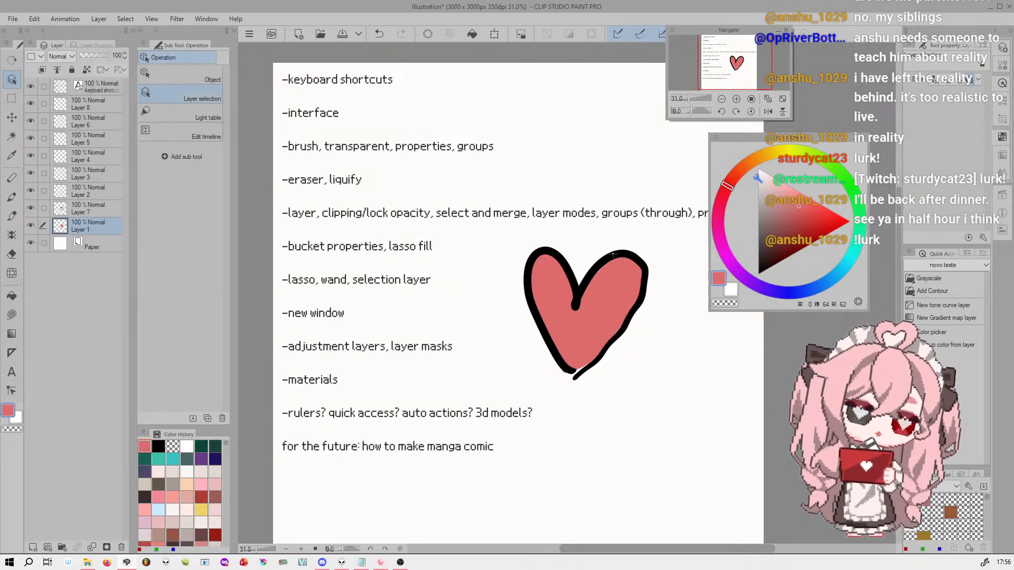
left_click(628, 268, "shift")
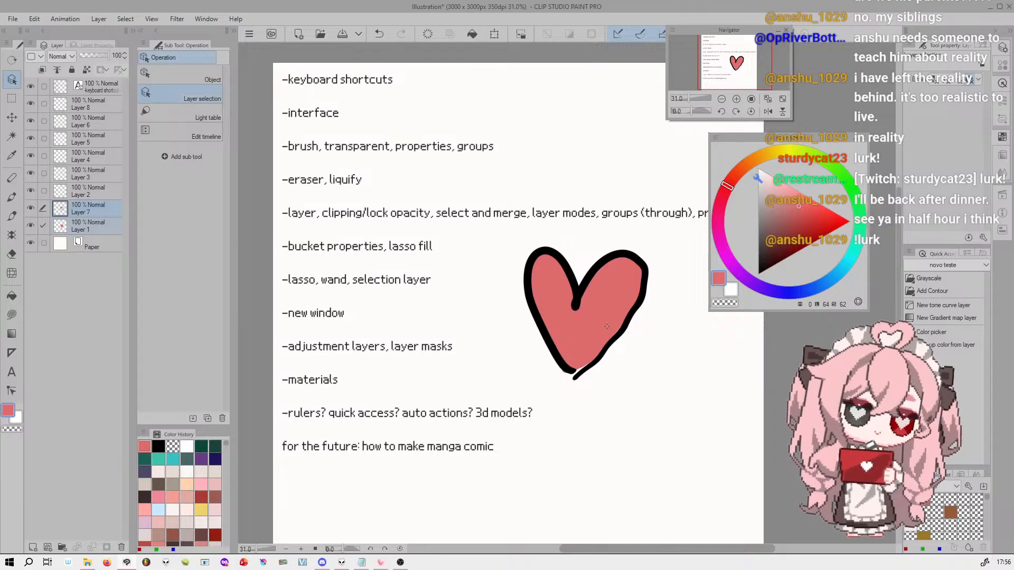
left_click_drag(571, 180, 614, 330)
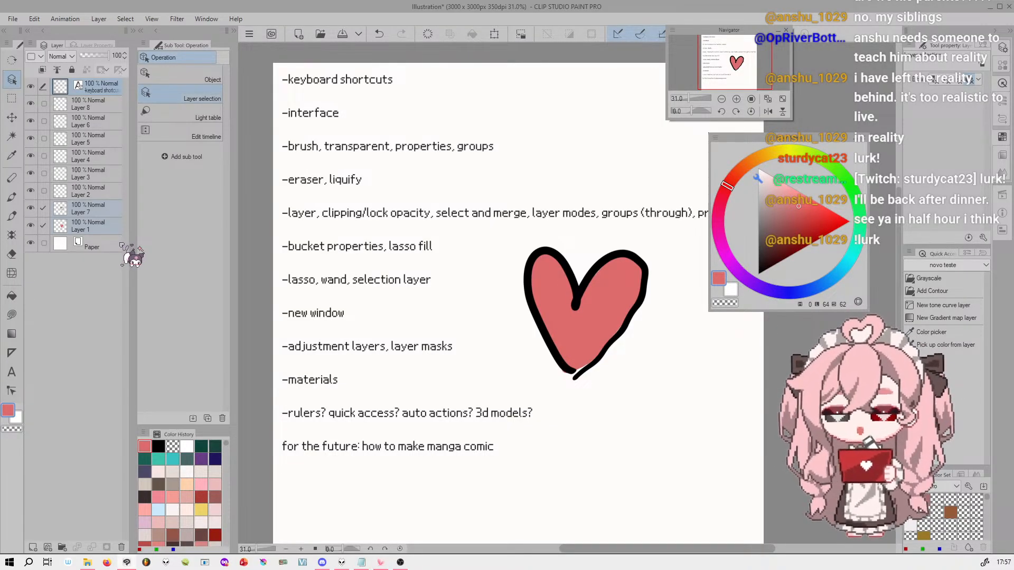
Delete the empty Layer 8, and delete the empty Layers 2 to 6 together
left_click(100, 104)
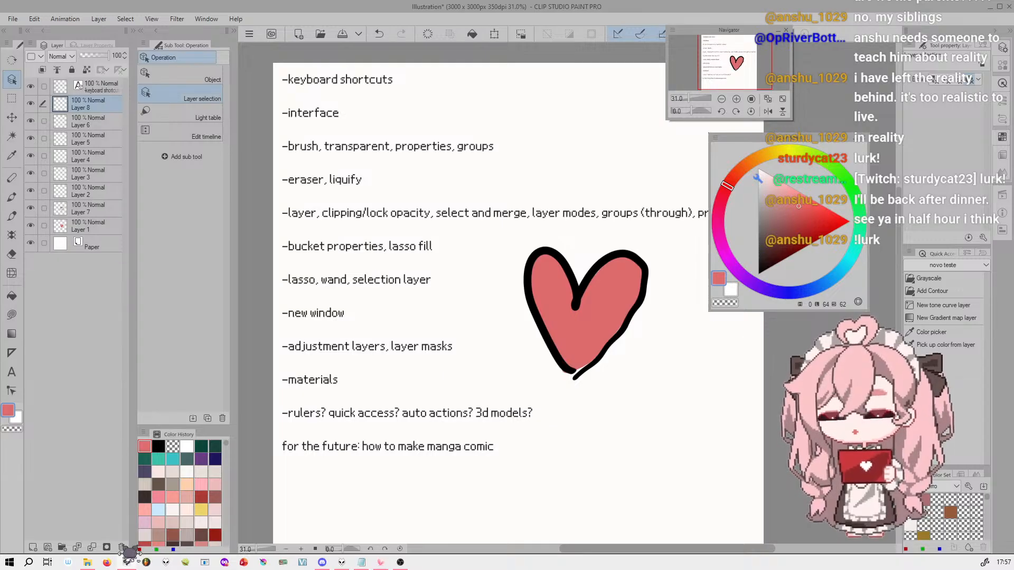
left_click(121, 548)
left_click(525, 212)
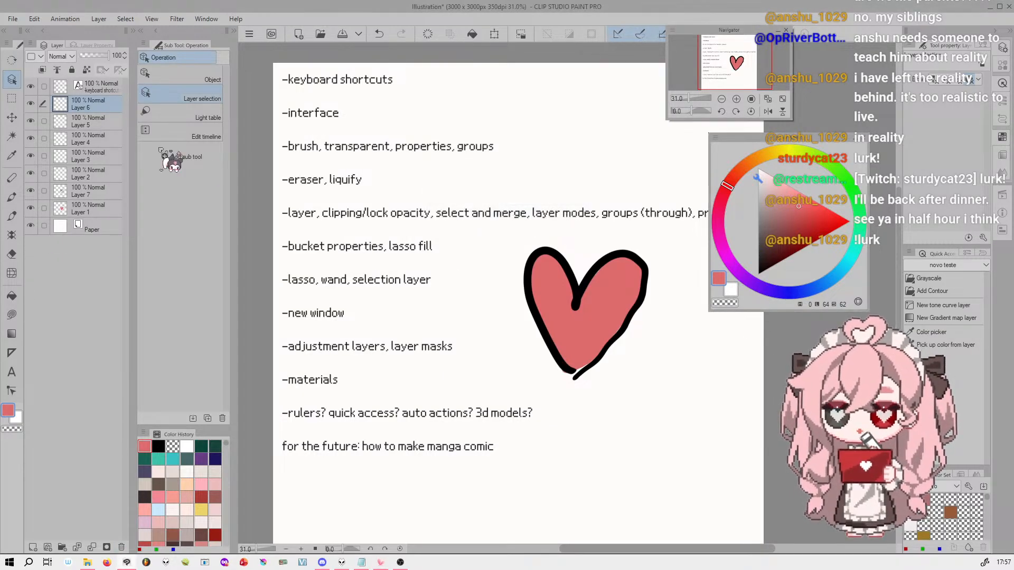
left_click_drag(53, 121, 53, 177)
left_click(121, 548)
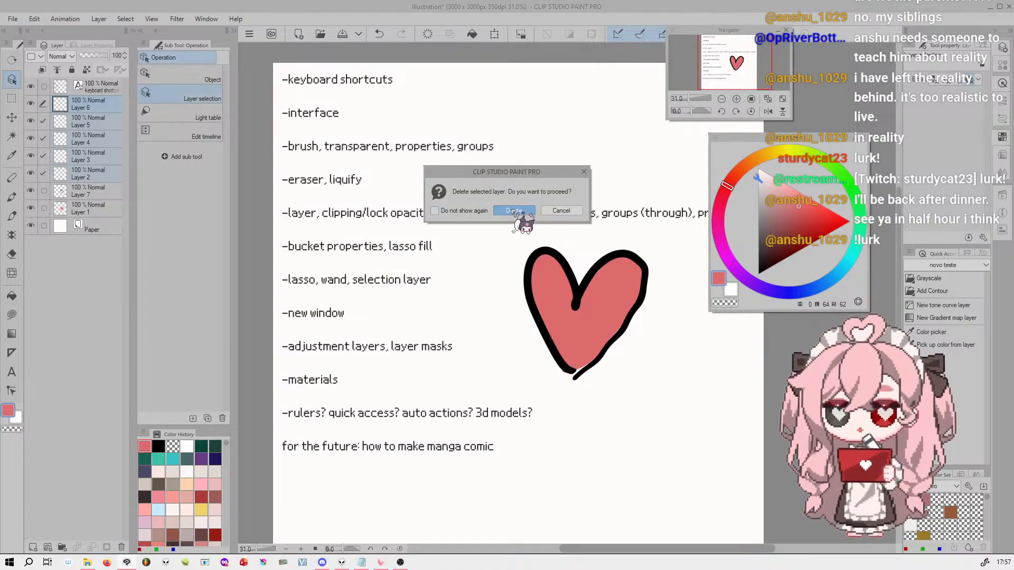
left_click(525, 212)
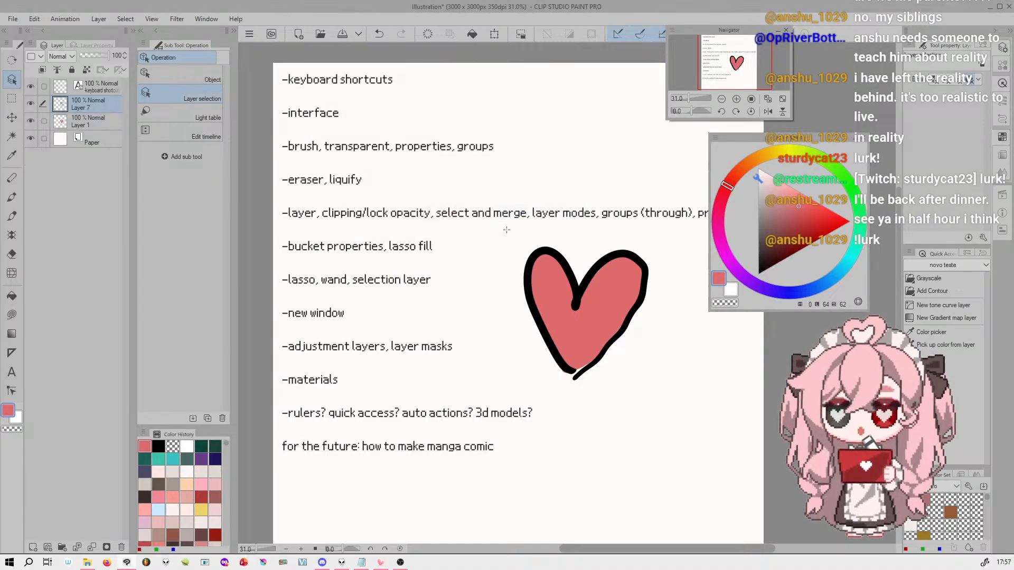
Switch to the Airbrush tool and rename Layer 7, which holds the heart's outline, as heart line
left_click(12, 216)
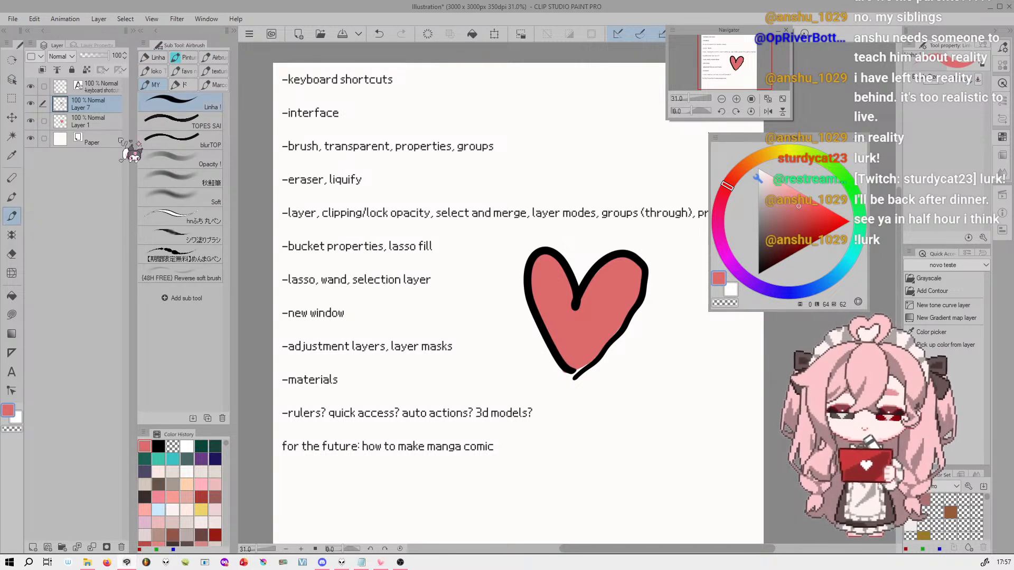
double_click(85, 104)
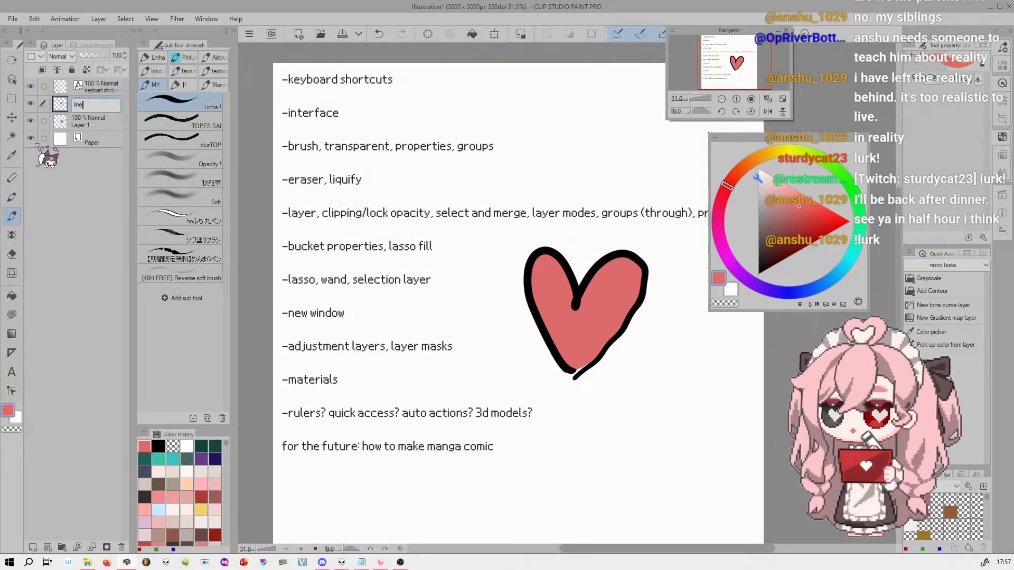
key("Left")
key("Left")
key("Left")
type("hea")
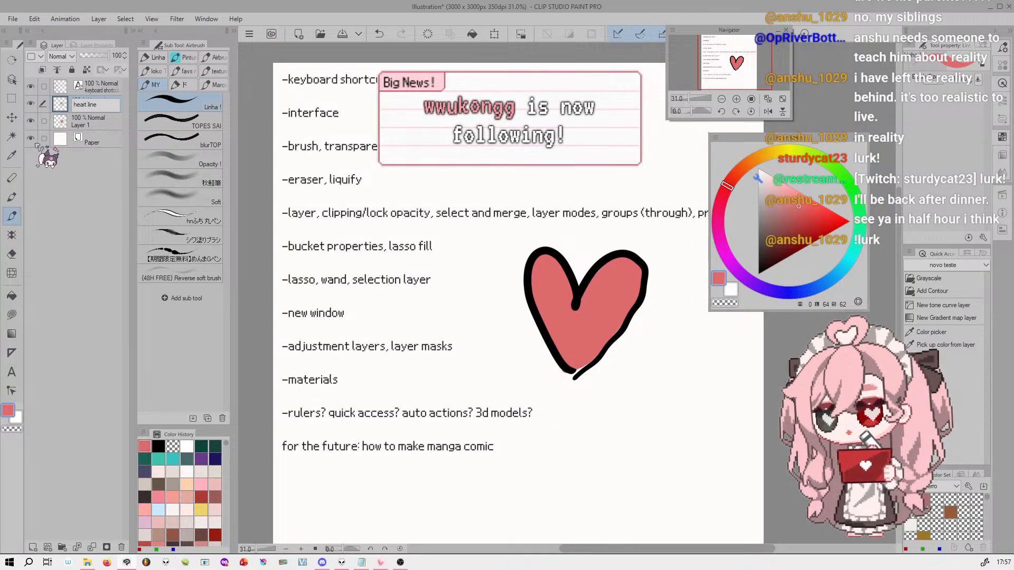
key("Return")
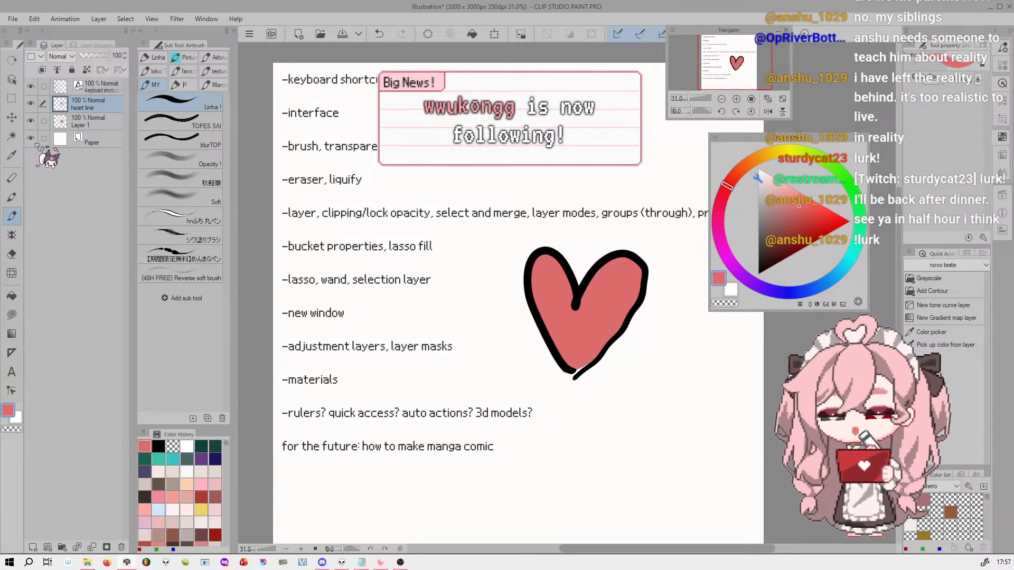
Rename Layer 1, which holds the heart's fill, as heart color
left_click(103, 124)
double_click(104, 127)
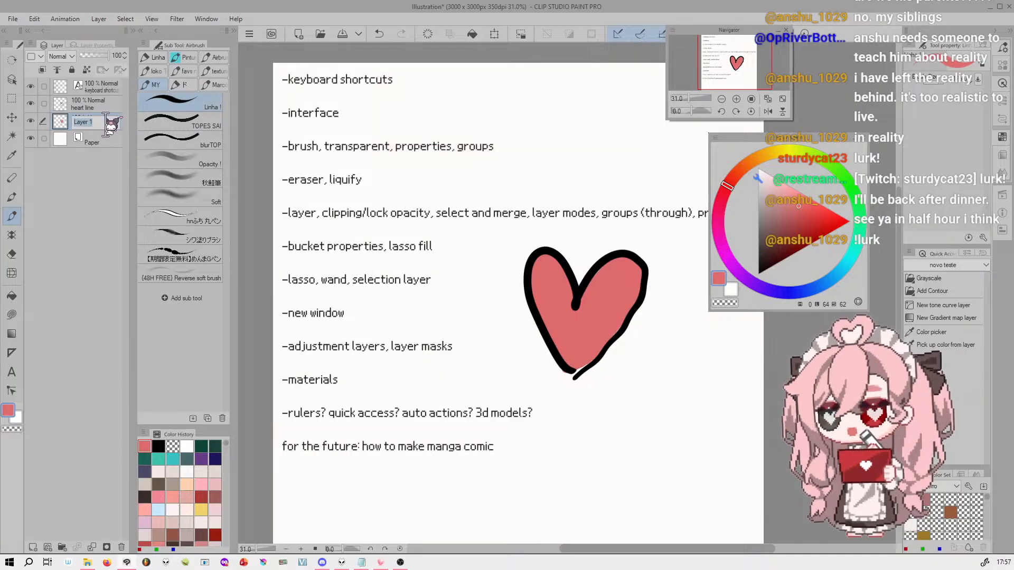
type("heart color")
key("Return")
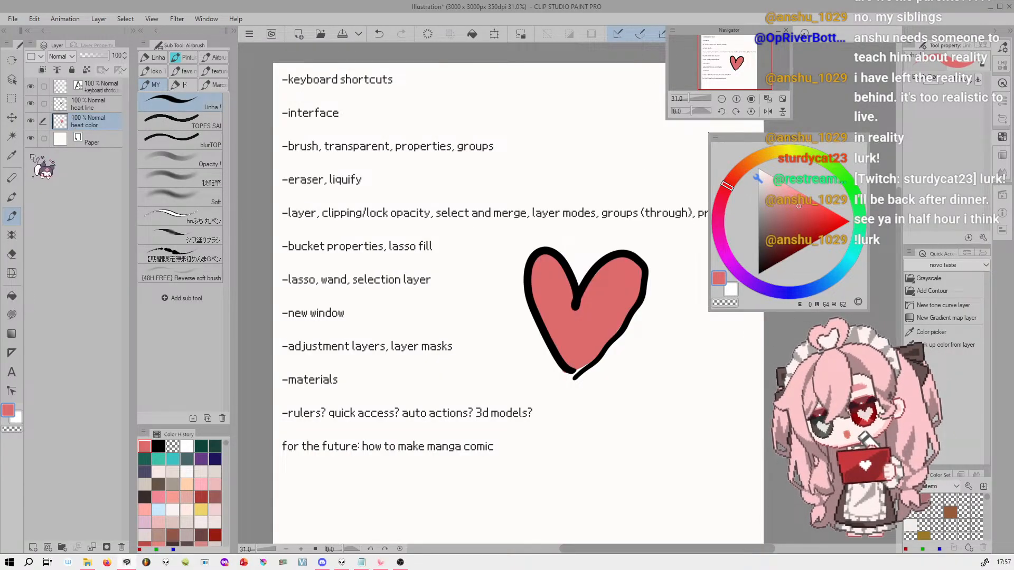
Select the heart line layer, show it alone on the canvas, and make all the other layers visible again
left_click(58, 103)
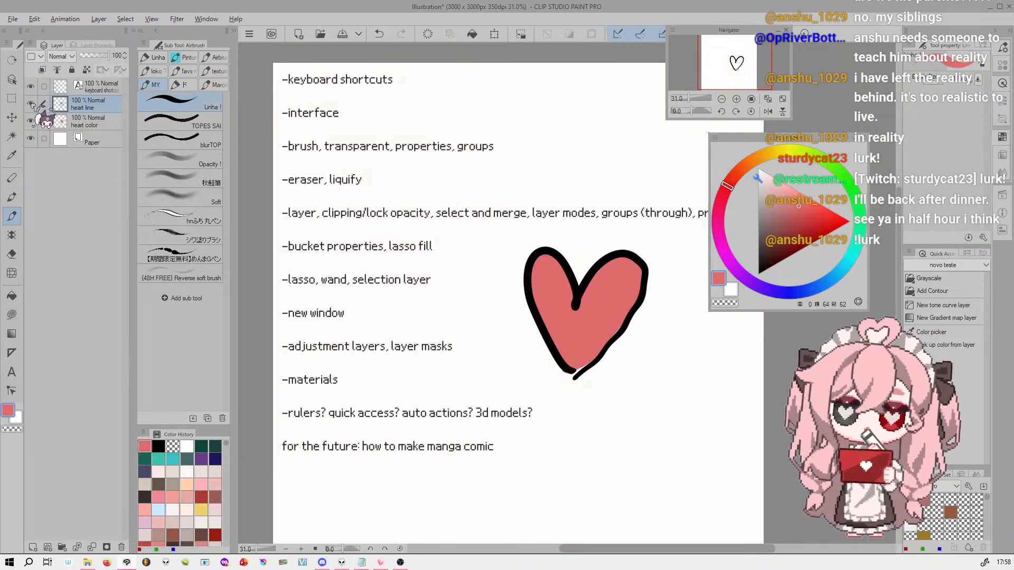
left_click(31, 103, "alt")
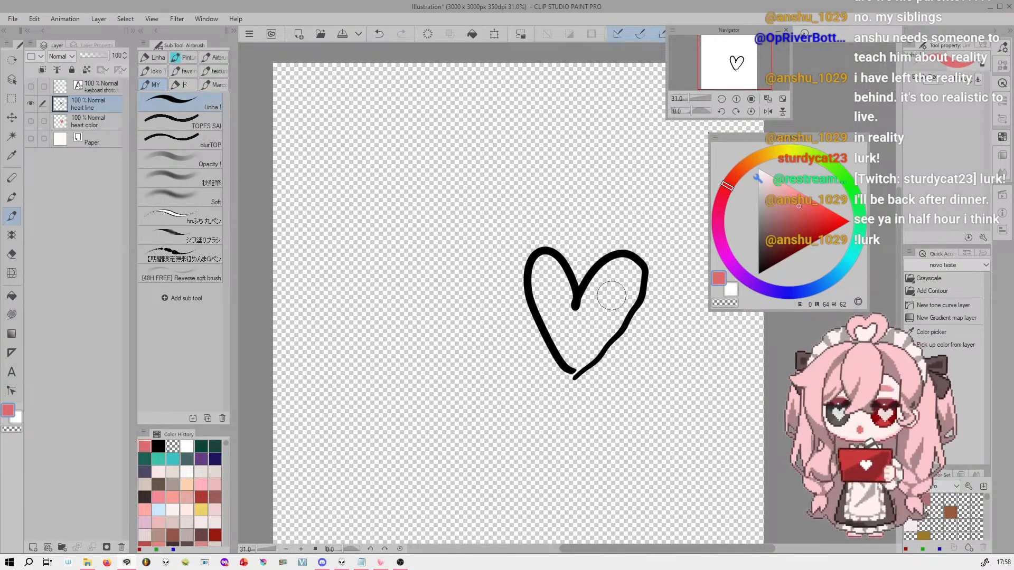
left_click(31, 103, "alt")
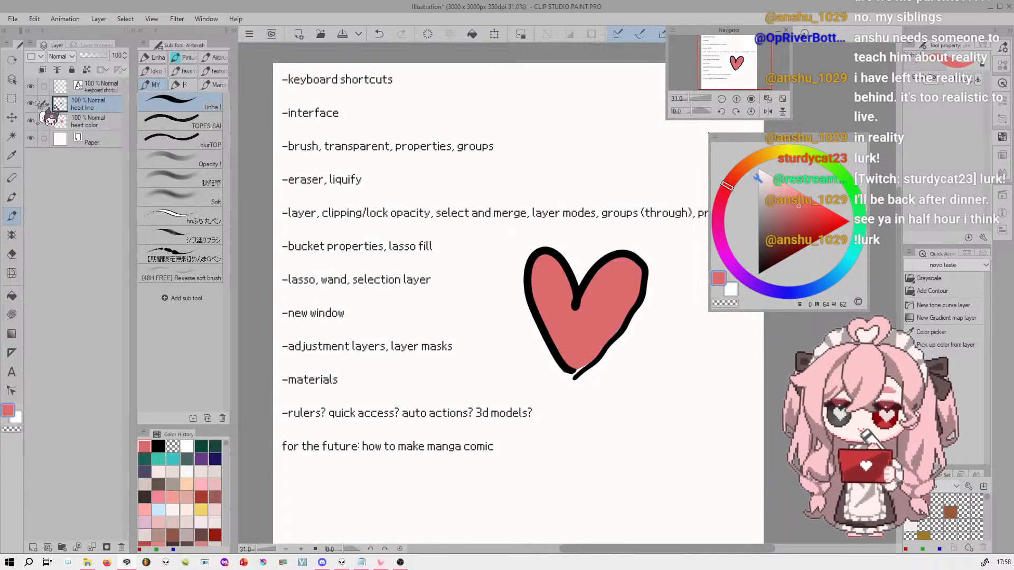
Hide and show the heart color layer several times to compare the heart with and without its fill, leaving it visible
left_click(30, 121, "alt")
left_click(31, 121, "alt")
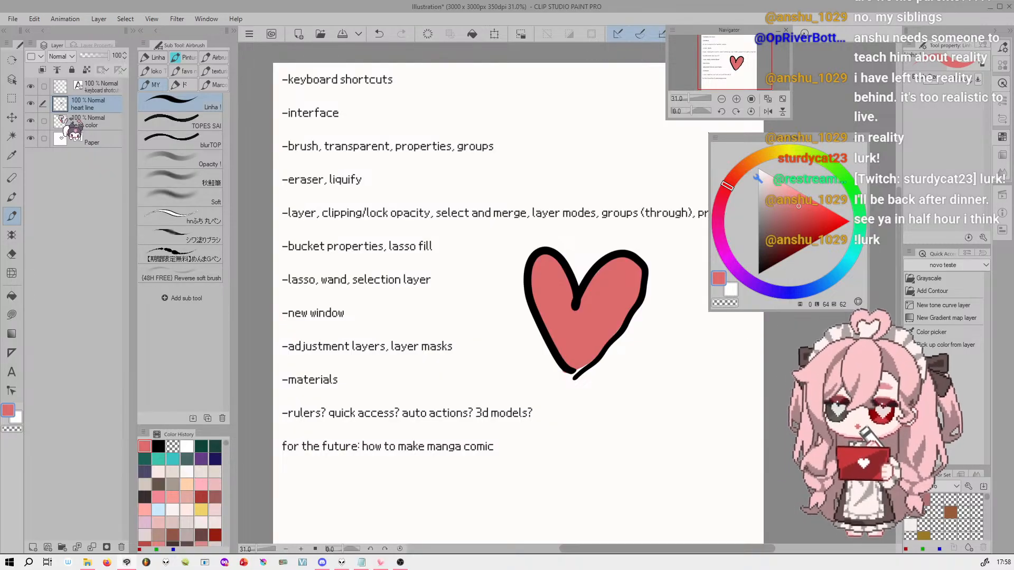
left_click(31, 121, "alt")
left_click(31, 121, "alt")
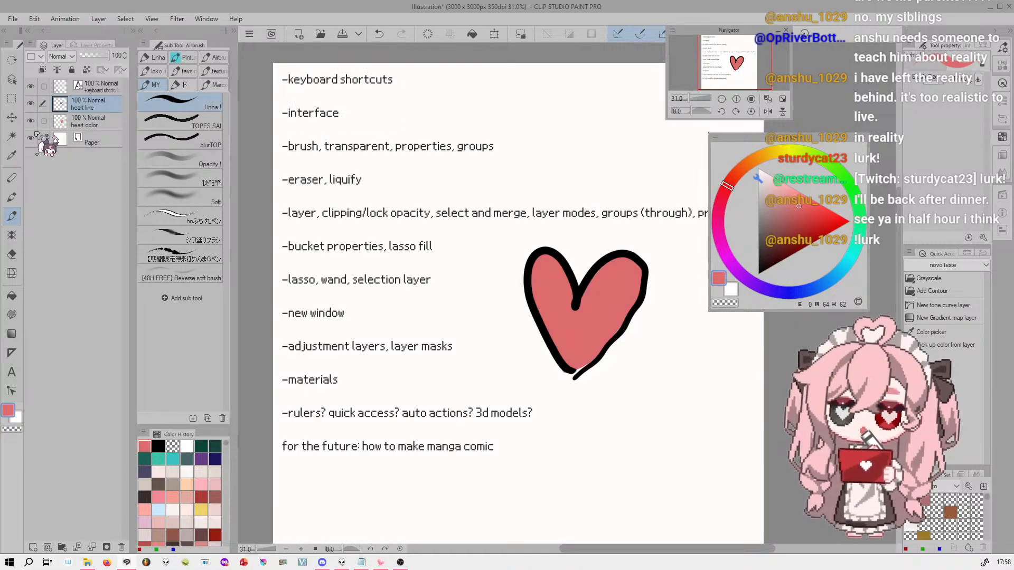
left_click(31, 121)
left_click(31, 121)
left_click(30, 121)
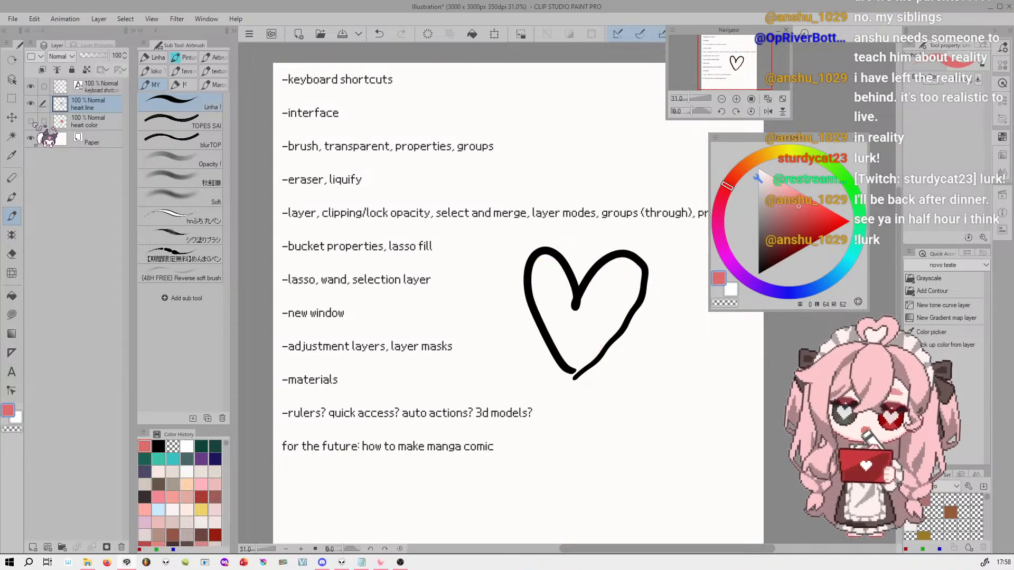
left_click(31, 121)
left_click(31, 121)
left_click(31, 121)
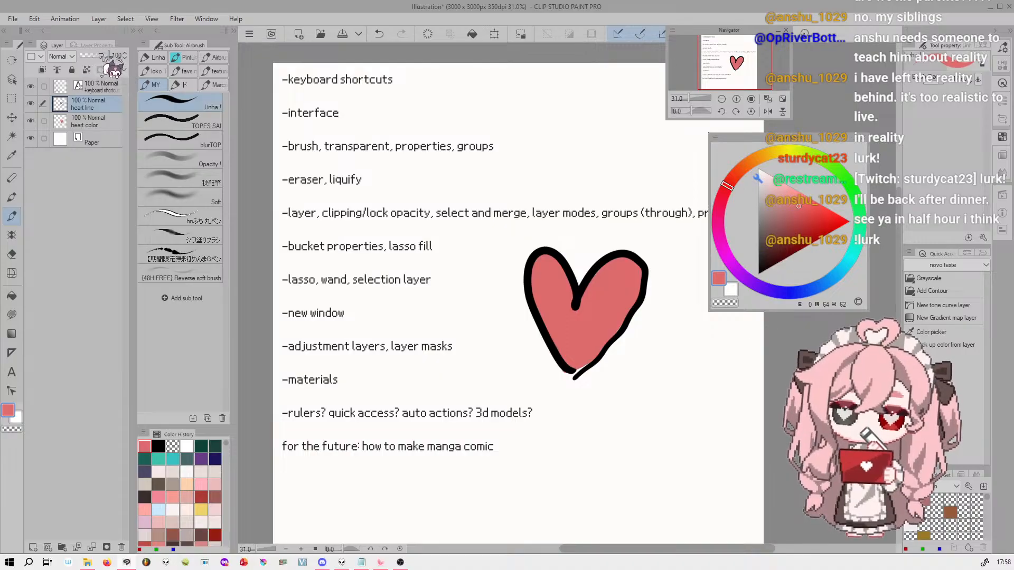
Lower the heart line layer's opacity to 25% and restore it to 100%
left_click_drag(106, 57, 91, 59)
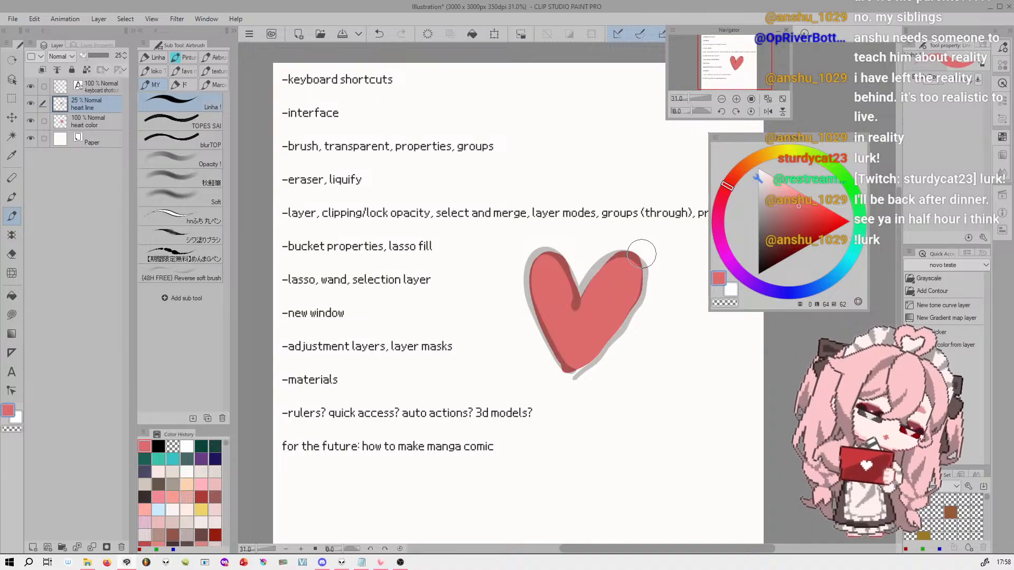
left_click_drag(91, 57, 119, 63)
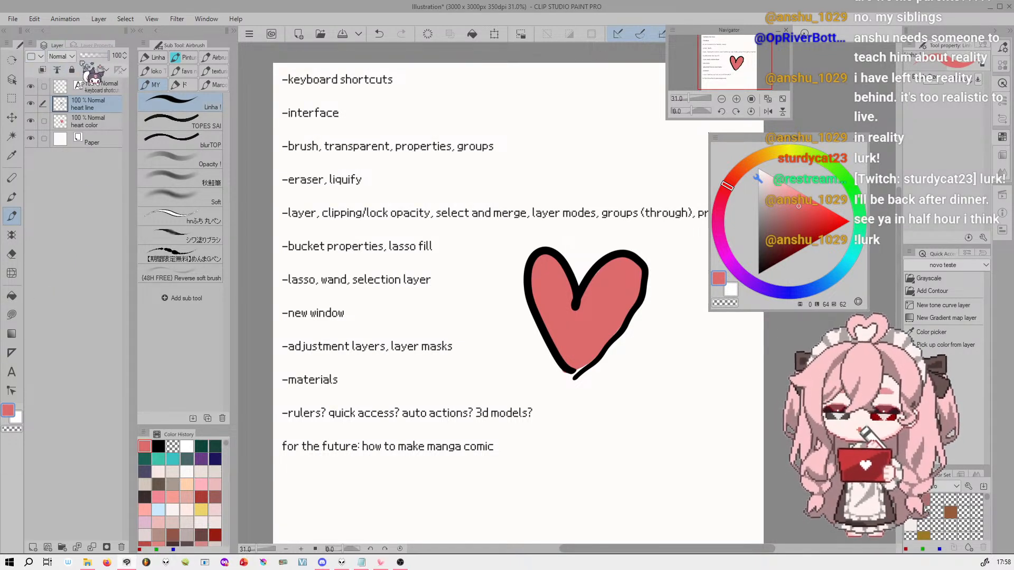
Mark the heart line layer with the yellow palette color, and replace it with a custom black one
left_click(41, 56)
left_click(46, 105)
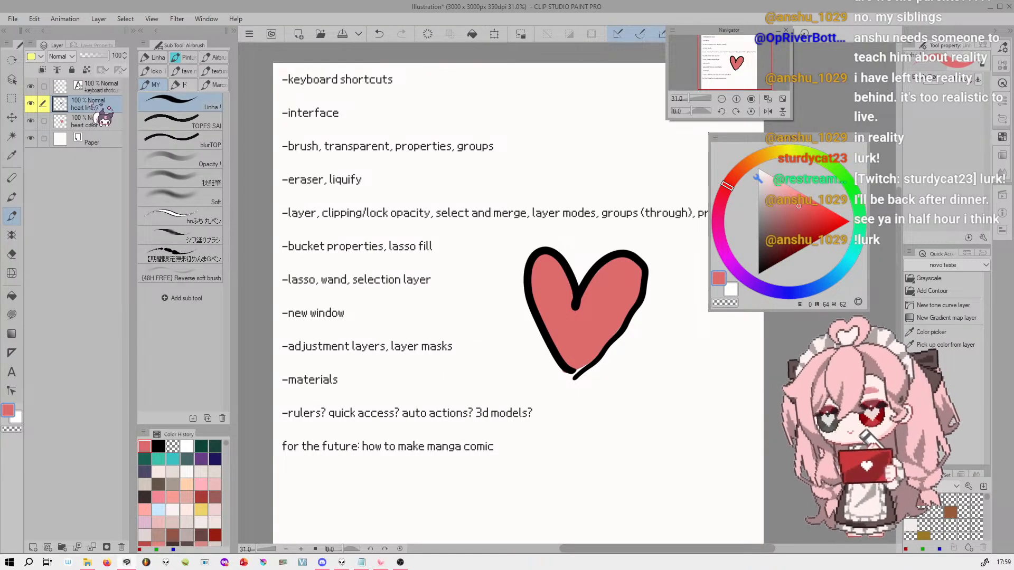
left_click(41, 56)
left_click(48, 152)
mouse_move(741, 177)
left_mouse_down()
mouse_move(747, 199)
mouse_move(728, 215)
mouse_move(723, 180)
left_mouse_up()
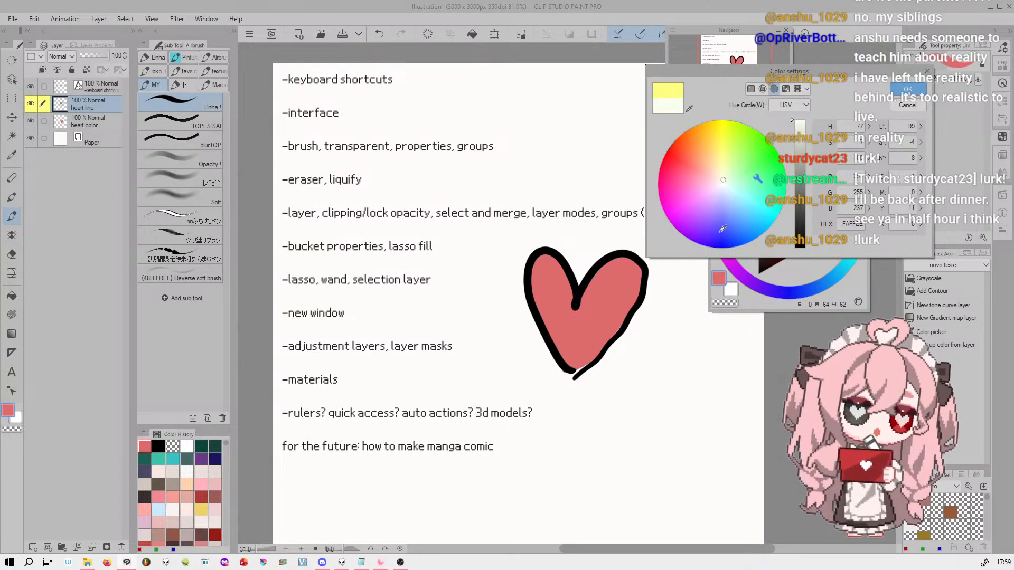
left_click(800, 245)
left_click(908, 90)
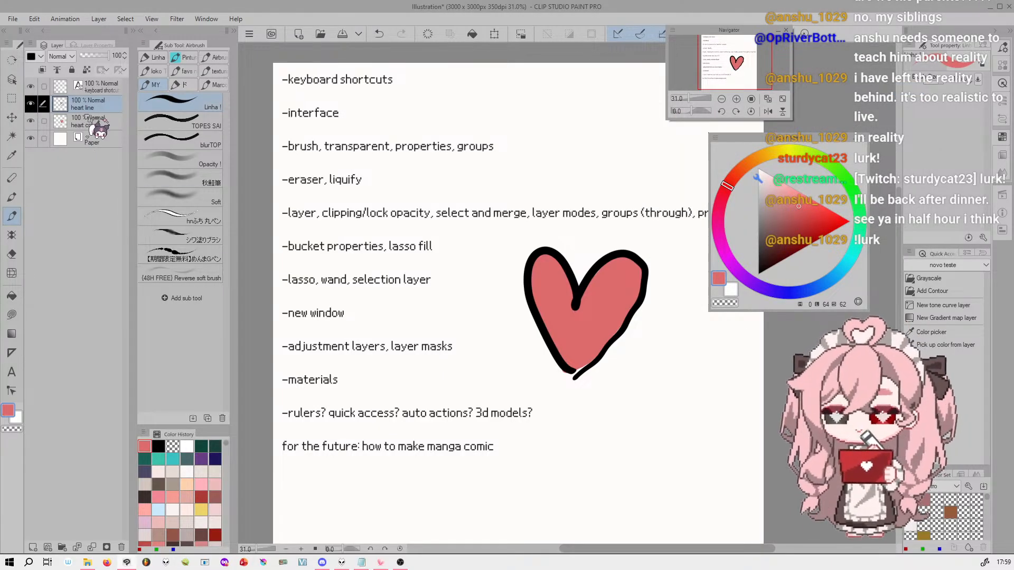
Add a new layer directly above the heart color layer and clip it to the layer below
left_click(58, 121)
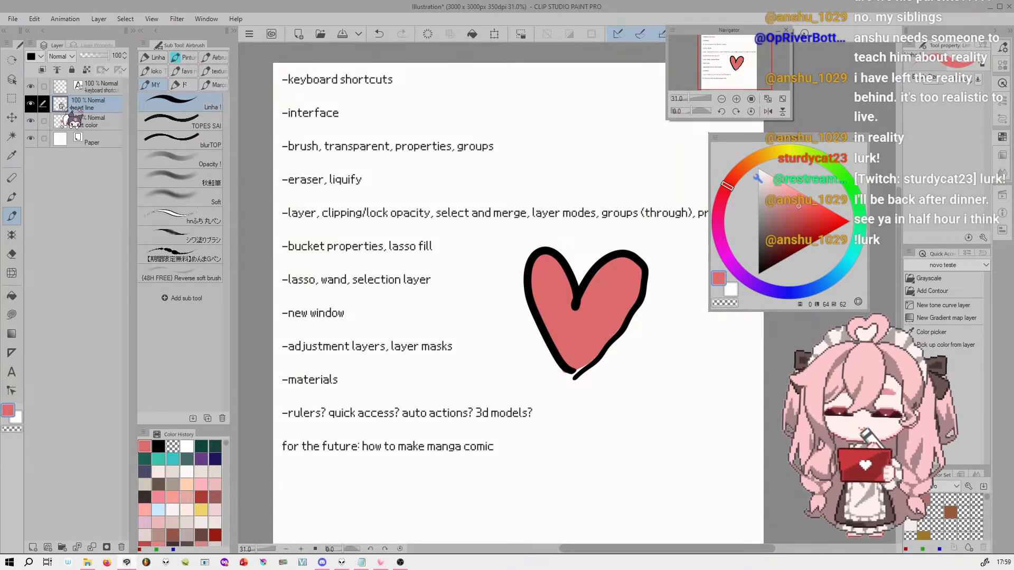
left_click(108, 107)
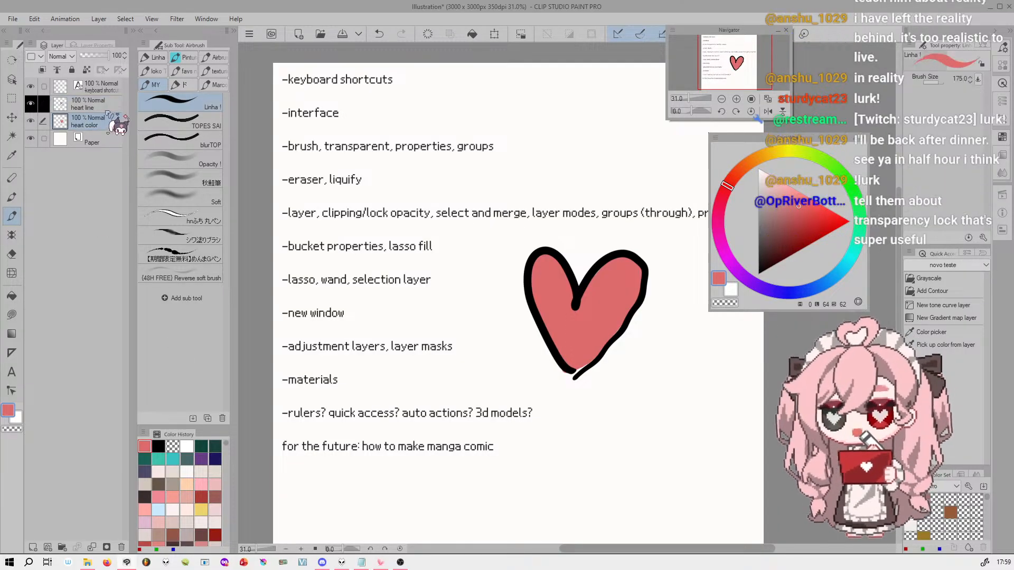
left_click(102, 123)
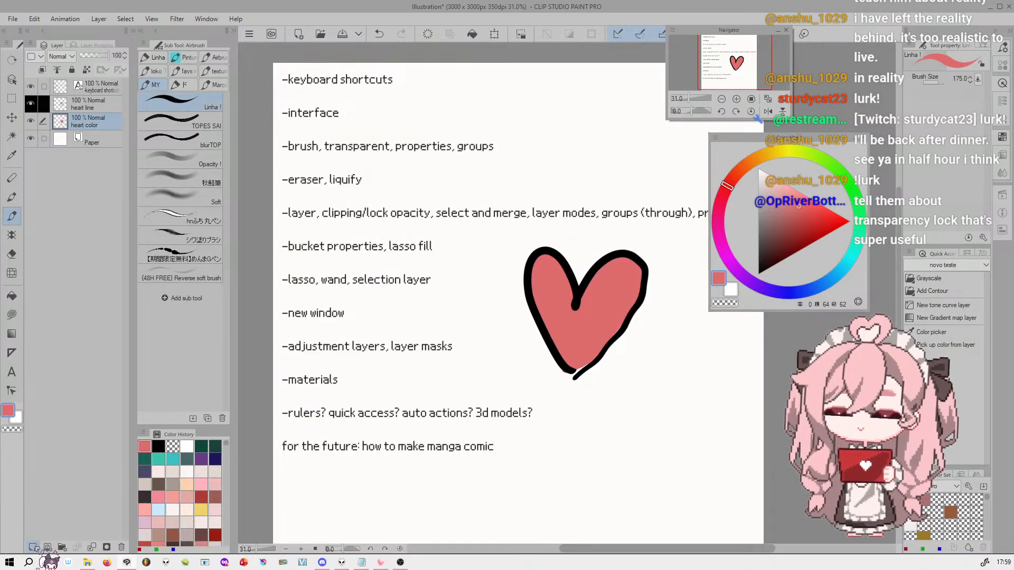
left_click(33, 547)
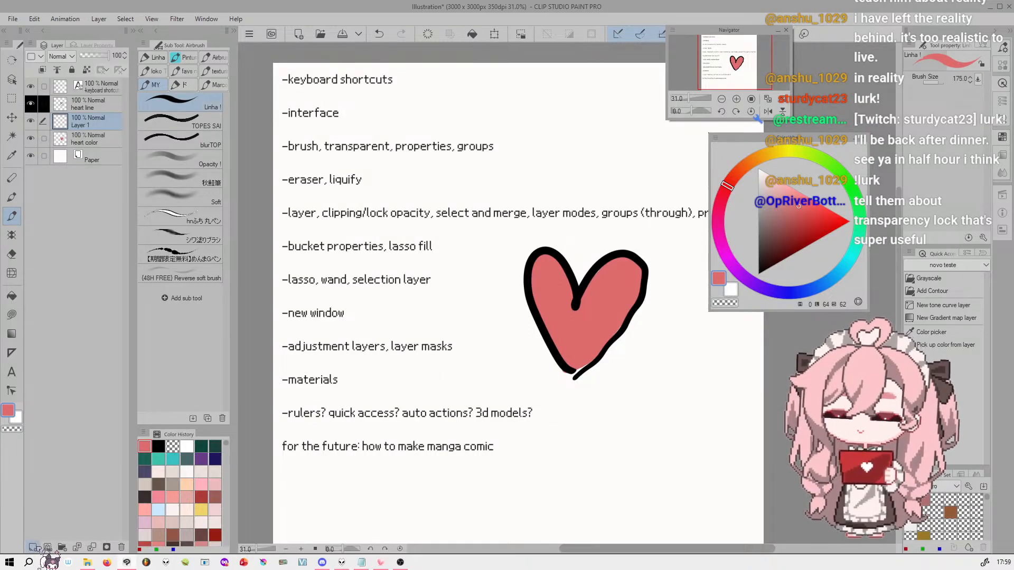
left_click(42, 71)
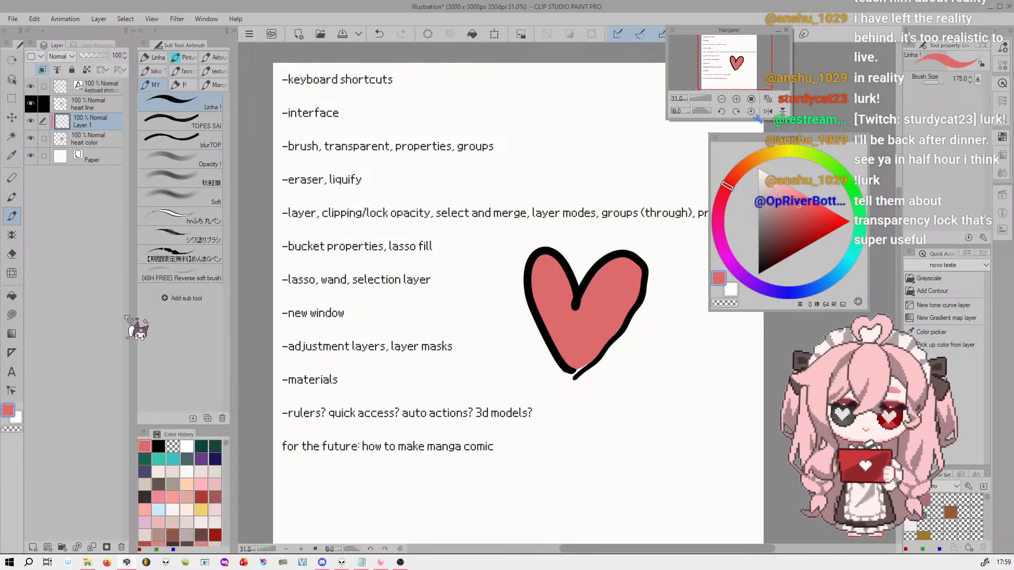
Increase the brush size to 350
key("]")
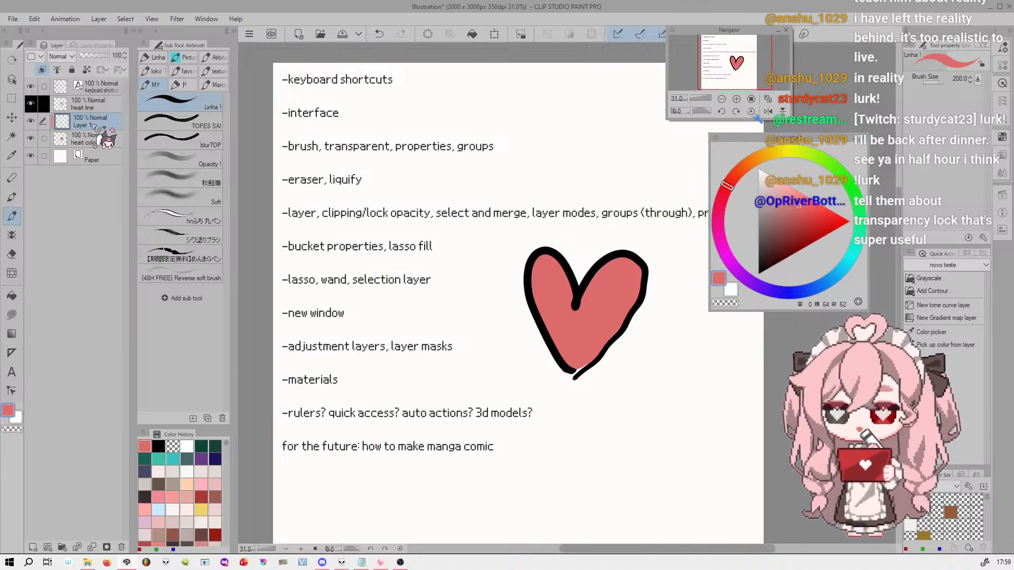
key("]")
key("]")
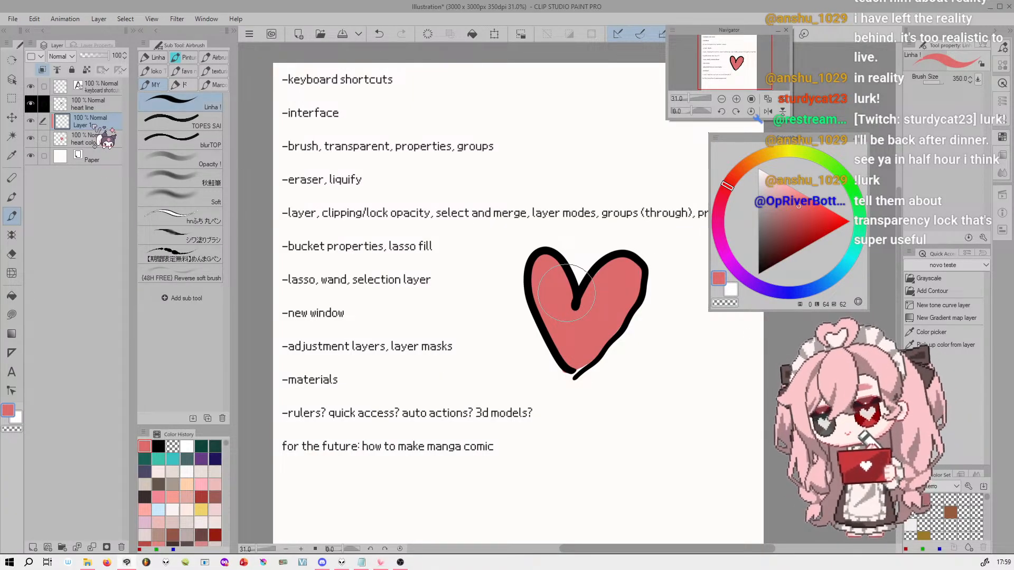
Sample the heart's red fill as the drawing color from the brush, and again with the Eyedropper's Color picker sub tool
left_click(615, 299, "alt")
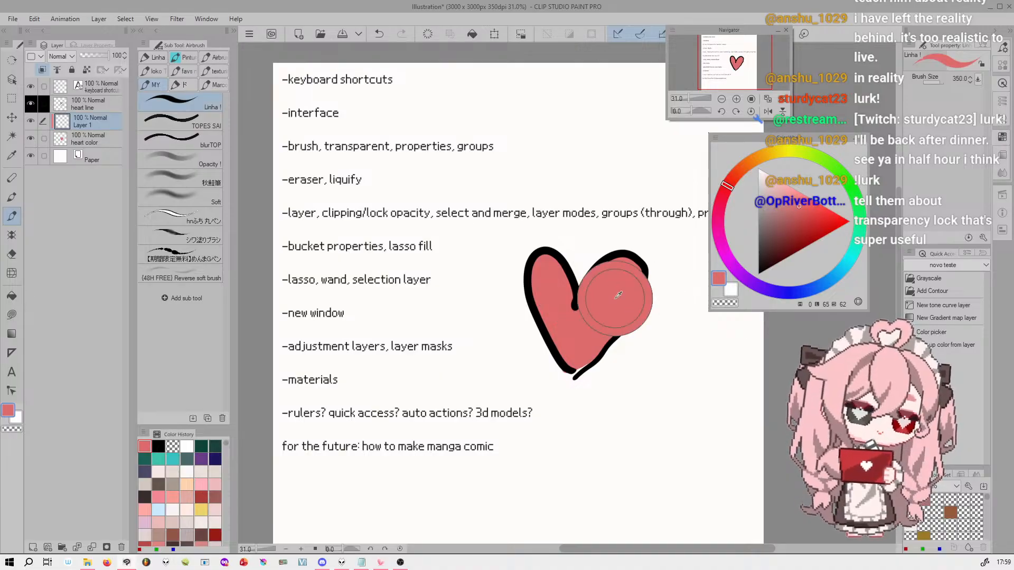
left_click(601, 295, "alt")
left_click(603, 298, "alt")
left_click(611, 301, "alt")
left_click(614, 294, "alt")
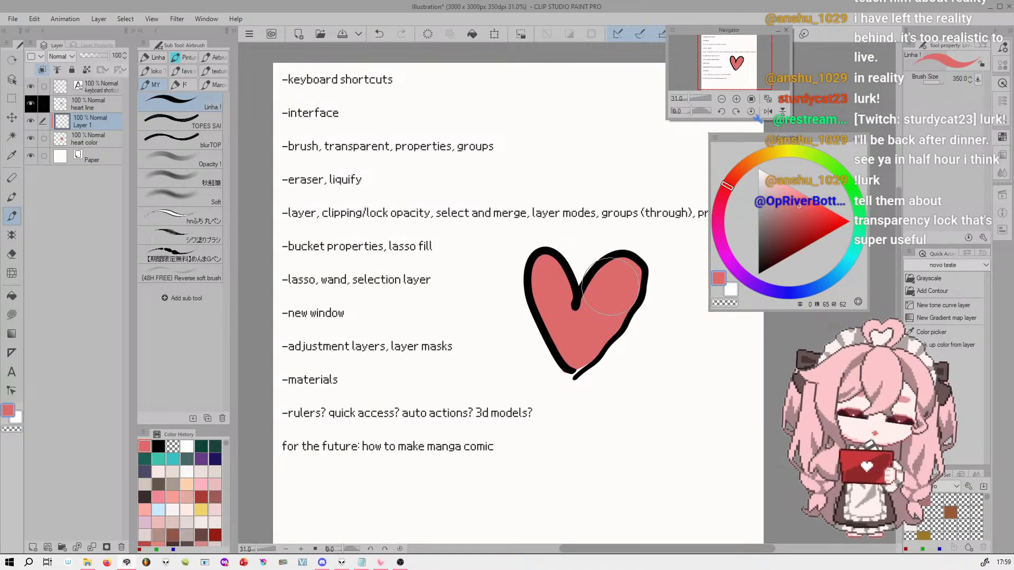
left_click(617, 292, "alt")
left_click(616, 290, "alt")
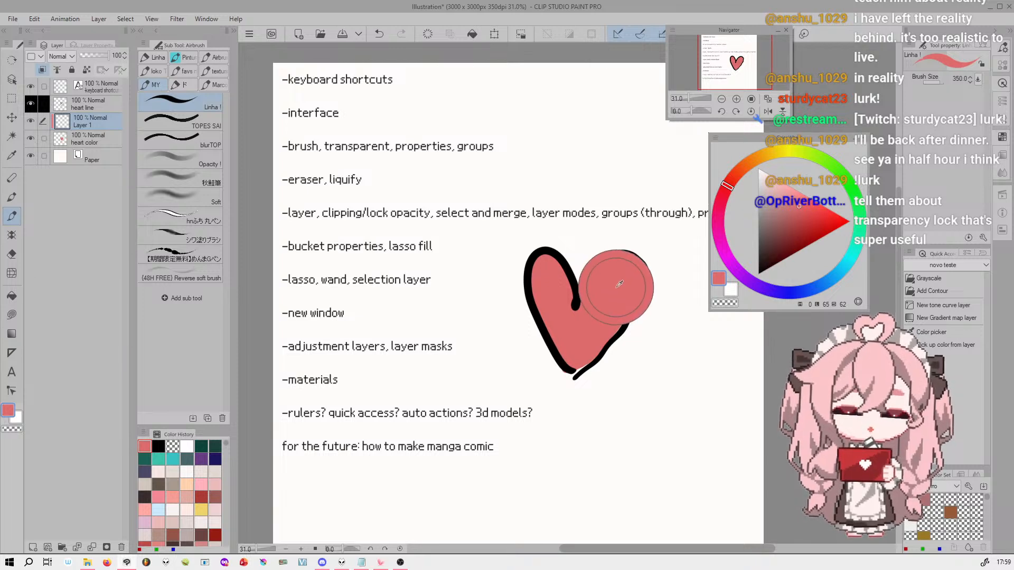
left_click(616, 284, "alt")
left_click(620, 281, "alt")
left_click(611, 283, "alt")
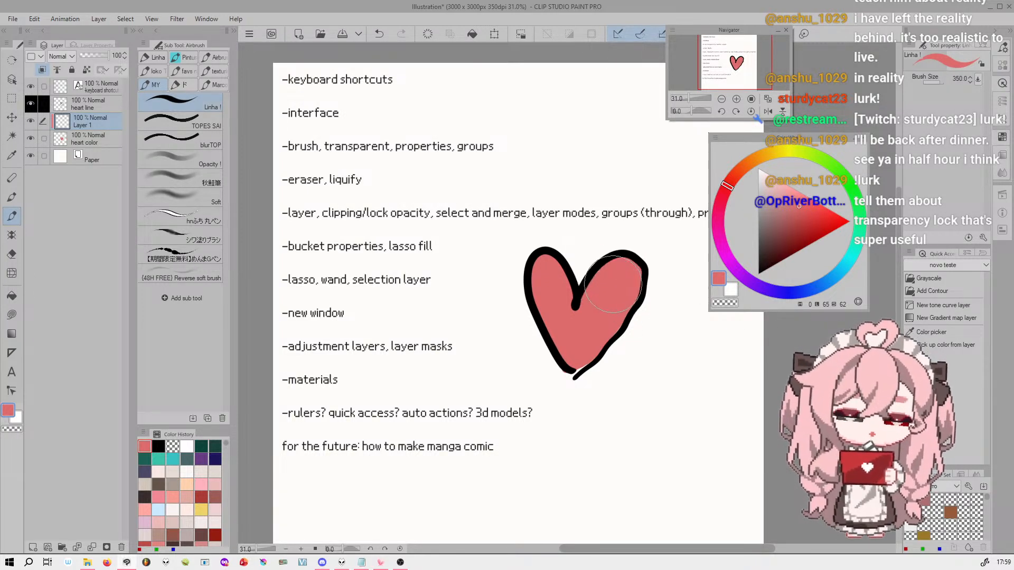
left_click(12, 155)
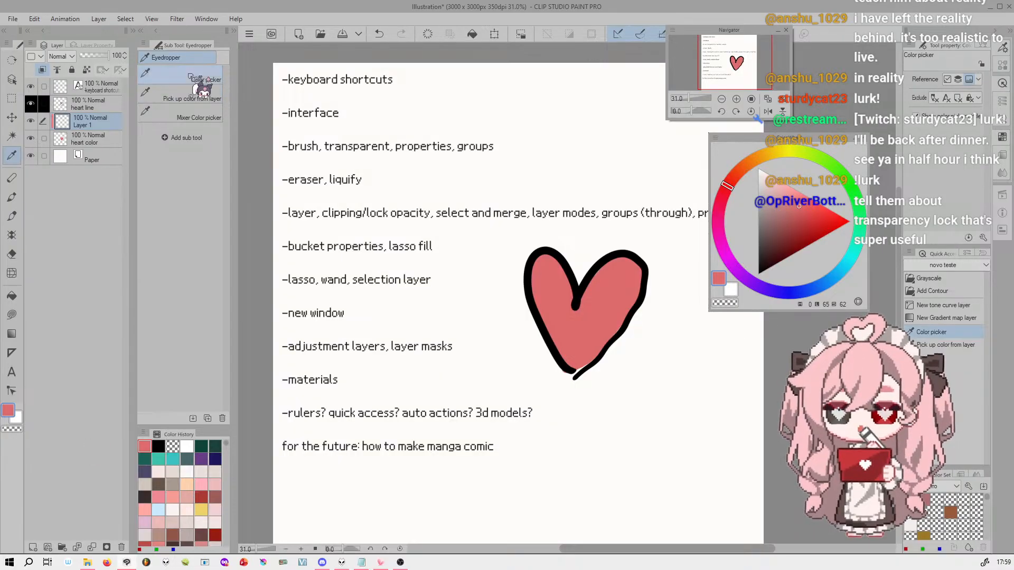
left_click(611, 291)
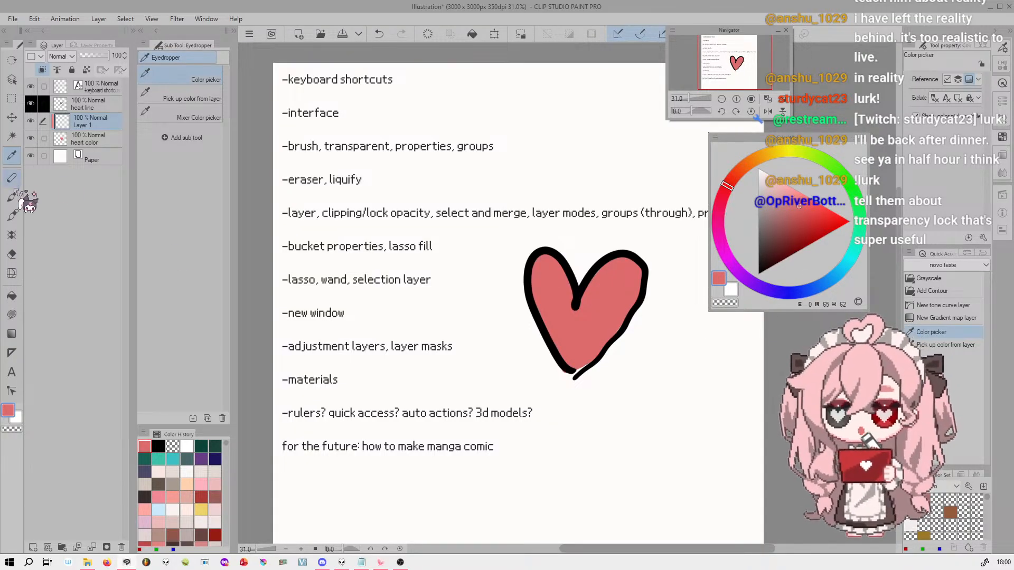
Return to the Linha brush and set a darker, pinker red (354, 54, 53) with a brush size of 200
left_click(12, 216)
left_click(611, 295)
mouse_move(612, 294)
left_mouse_down()
mouse_move(588, 299)
mouse_move(566, 283)
mouse_move(600, 287)
left_mouse_up()
key("ctrl+z")
key("ctrl+z")
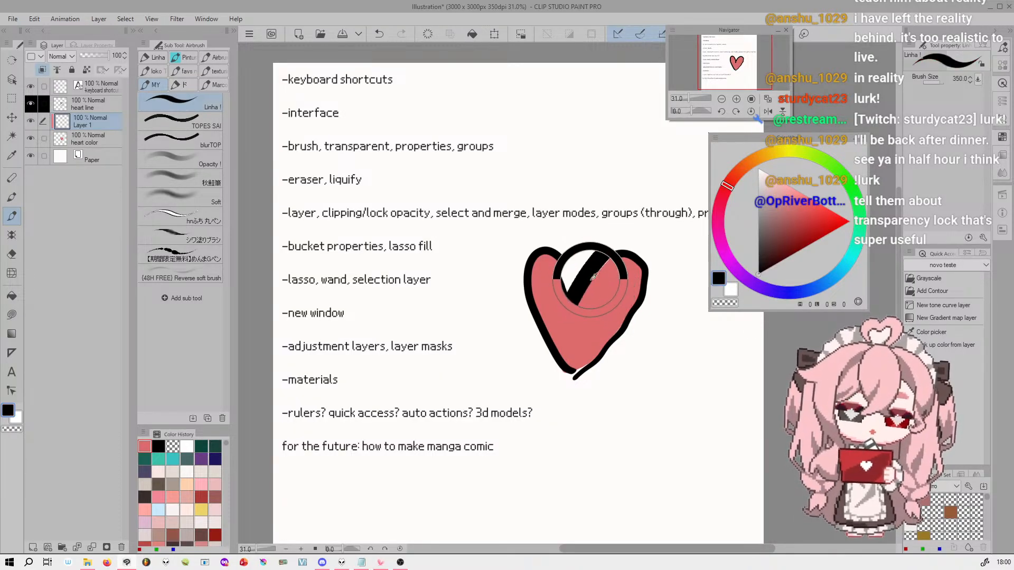
left_click(802, 213)
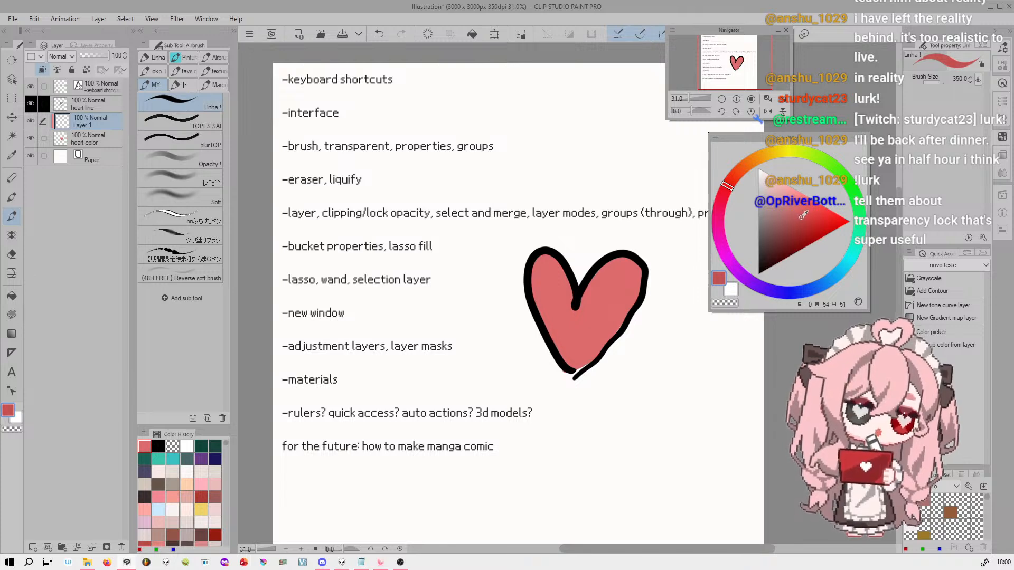
left_click(725, 192)
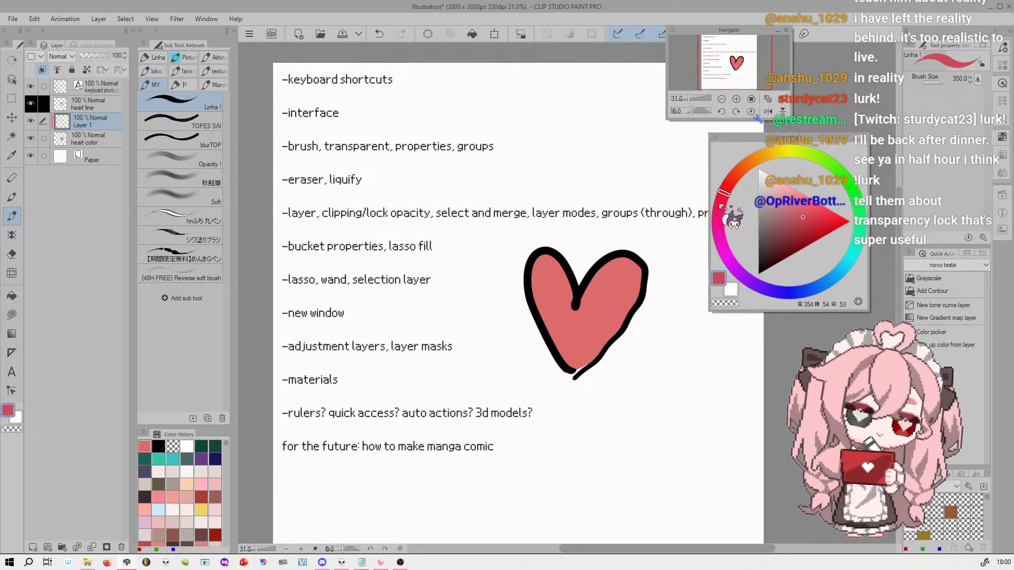
key("bracketleft")
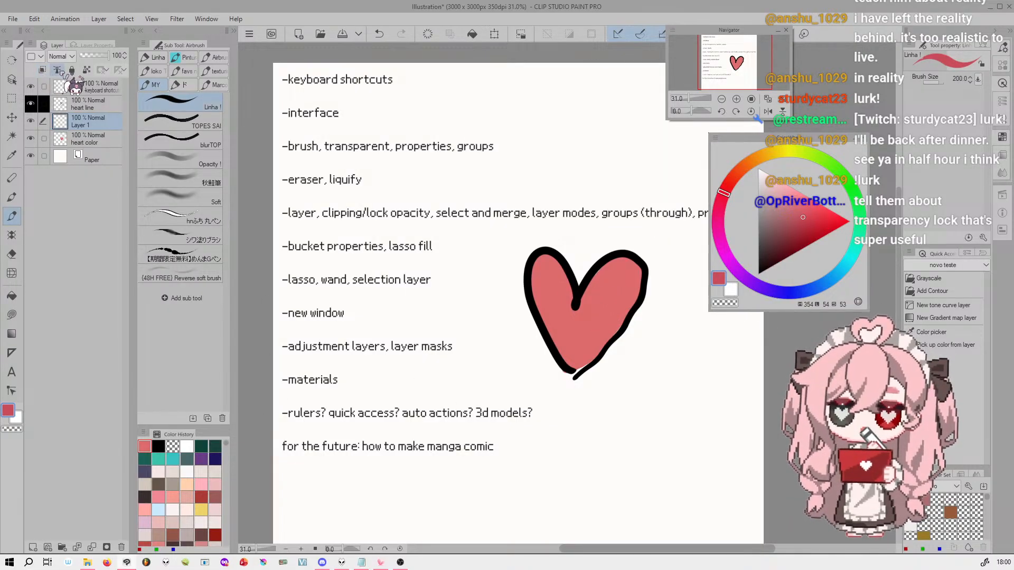
With clipping turned off, paint trial shadow strokes along the heart's right edge and undo each one
mouse_move(655, 275)
left_mouse_down()
mouse_move(656, 256)
mouse_move(569, 404)
left_mouse_up()
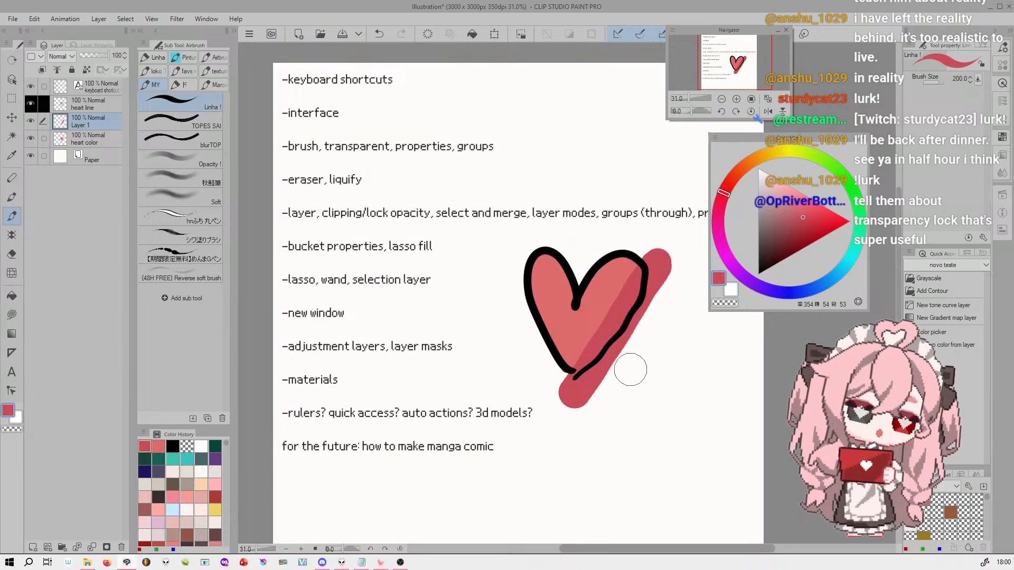
key("ctrl+z")
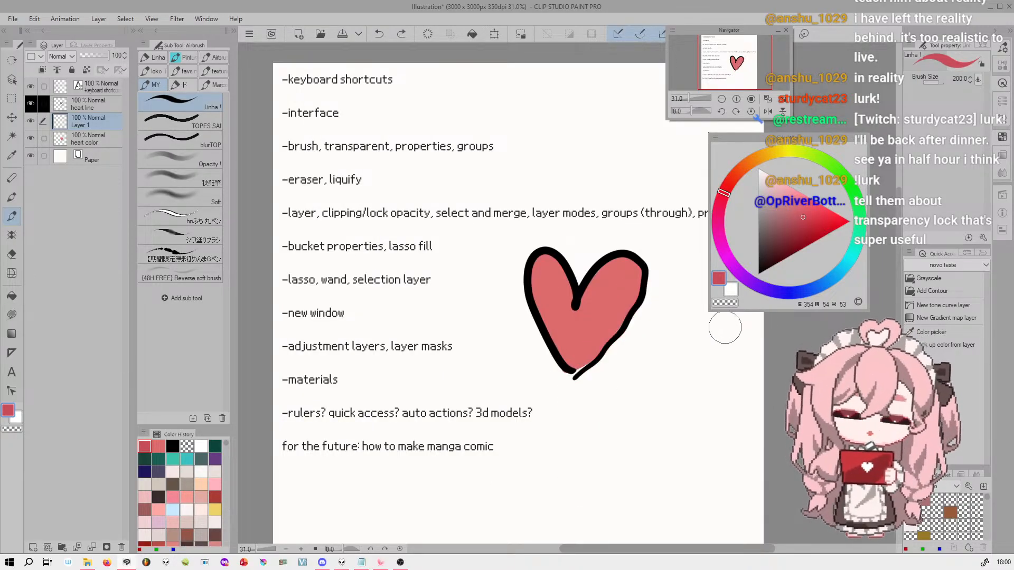
left_click_drag(638, 276, 571, 408)
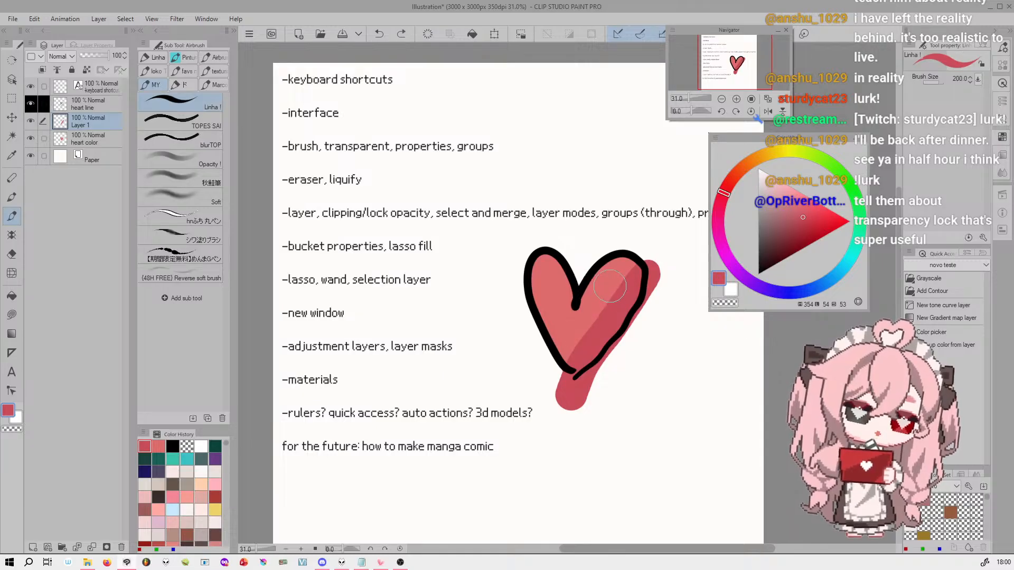
key("ctrl+z")
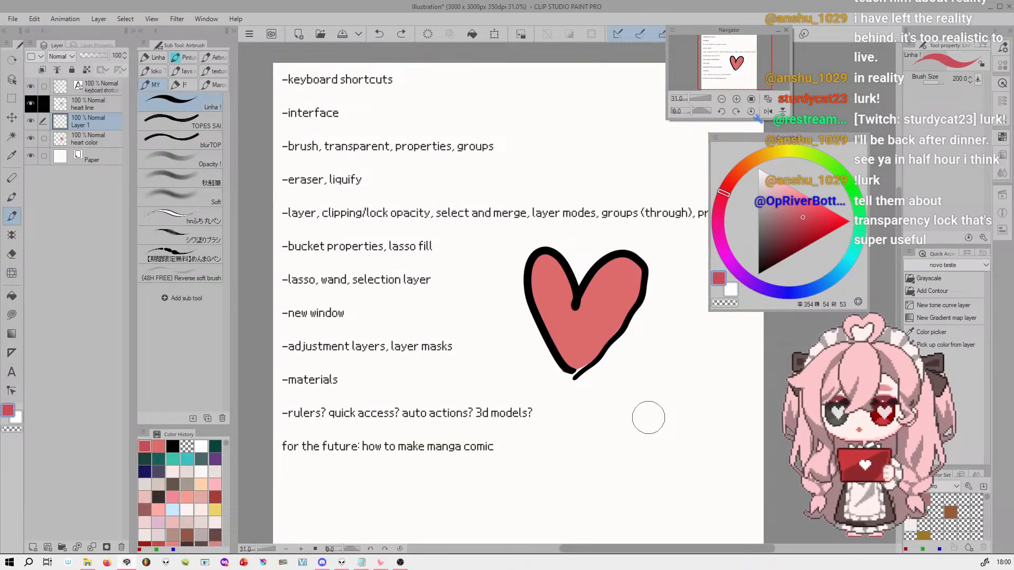
Clip Layer 1 to the layer below again and paint the darker red over the whole heart
left_click(42, 69)
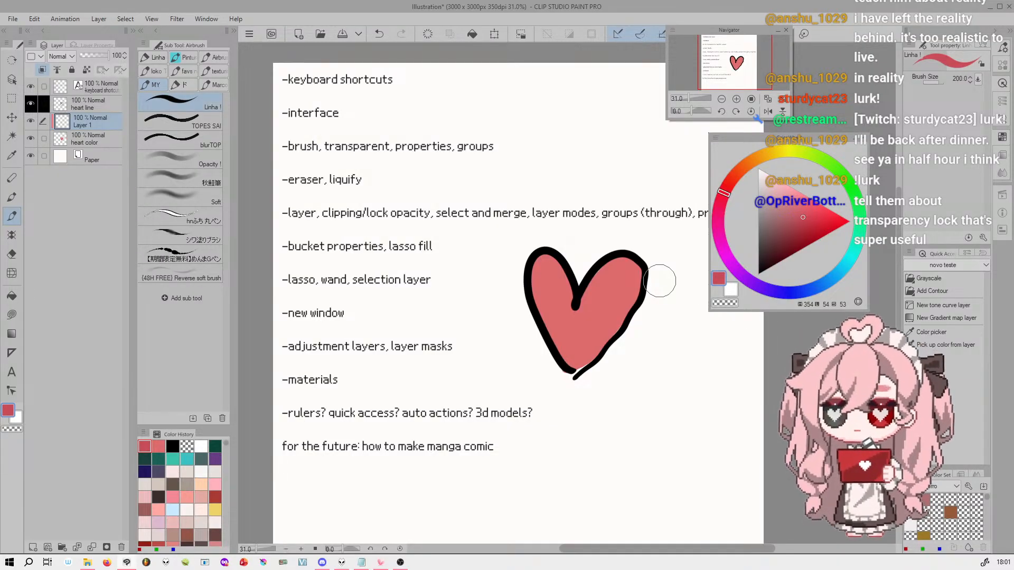
mouse_move(642, 265)
left_mouse_down()
mouse_move(598, 359)
mouse_move(566, 397)
left_mouse_up()
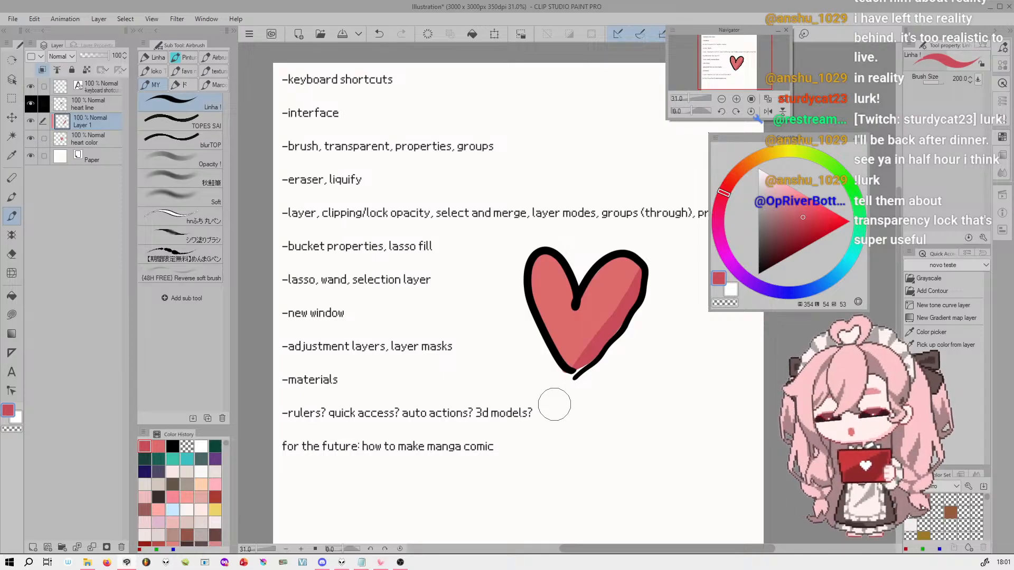
key("ctrl+z")
mouse_move(657, 269)
left_mouse_down()
mouse_move(548, 413)
mouse_move(564, 369)
mouse_move(537, 309)
mouse_move(523, 228)
left_mouse_up()
left_click_drag(481, 298, 682, 268)
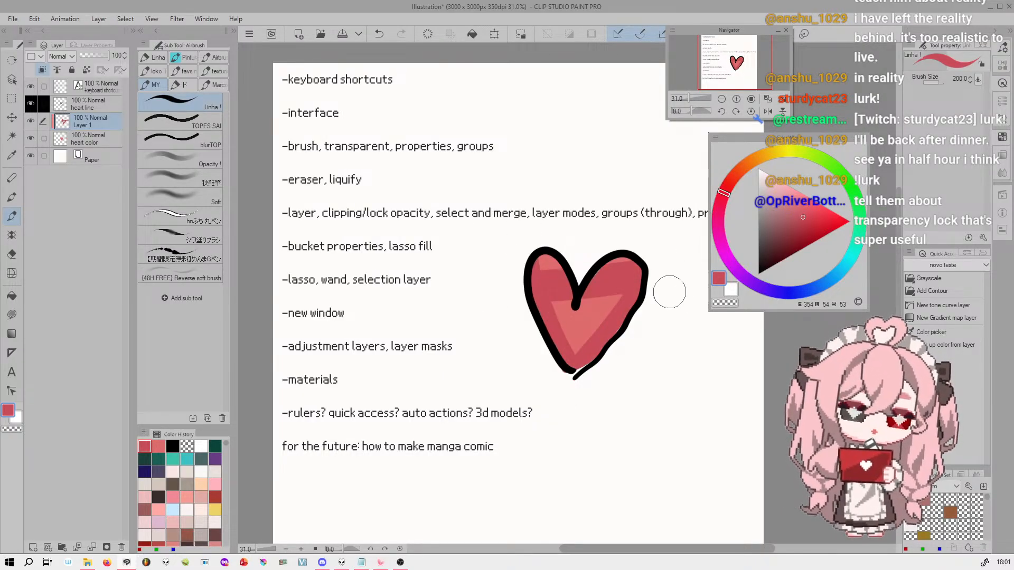
mouse_move(646, 224)
left_mouse_down()
mouse_move(566, 370)
mouse_move(586, 296)
left_mouse_up()
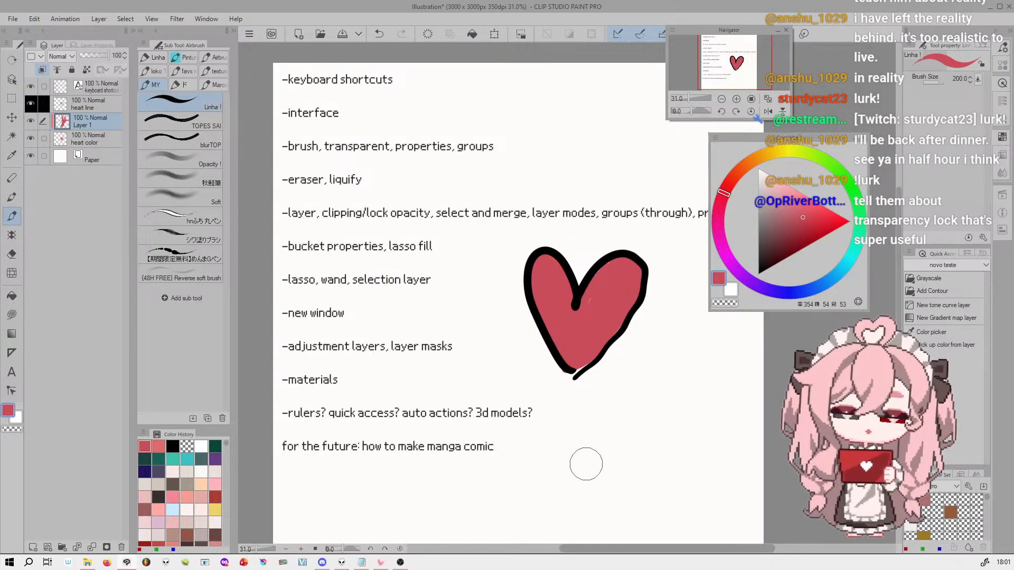
Erase the darker red with the transparent color, leaving only a shadow along the heart's lower right edge
key("c")
mouse_move(637, 255)
left_mouse_down()
mouse_move(551, 357)
mouse_move(494, 366)
left_mouse_up()
left_click_drag(587, 252, 515, 317)
left_click_drag(555, 242, 482, 321)
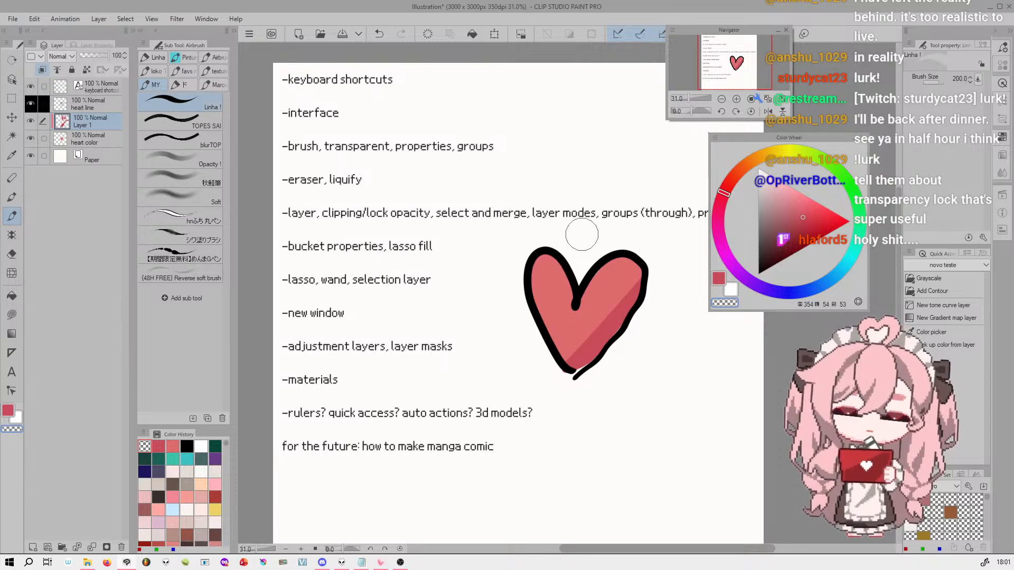
mouse_move(644, 241)
left_mouse_down()
mouse_move(583, 342)
mouse_move(508, 407)
left_mouse_up()
key("ctrl+z")
key("ctrl+z")
left_click_drag(638, 229, 563, 369)
key("ctrl+z")
left_click_drag(631, 250, 541, 384)
Switch back to the darker red and paint a thin shadow along the heart's lower left edge
key("c")
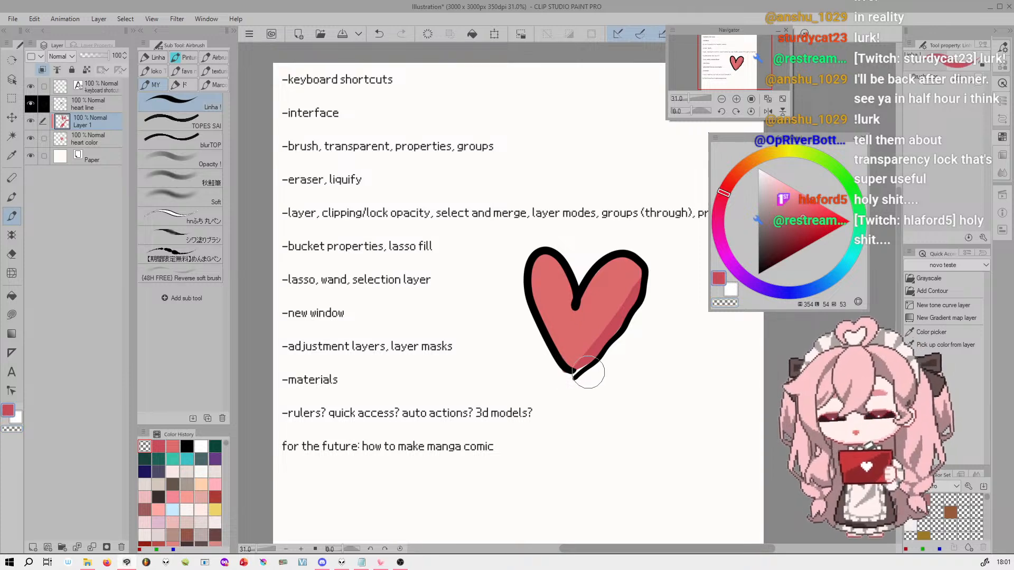
left_click_drag(515, 274, 581, 405)
left_click_drag(533, 312, 586, 387)
key("ctrl+z")
mouse_move(525, 289)
left_mouse_down()
mouse_move(565, 367)
mouse_move(595, 393)
left_mouse_up()
key("ctrl+z")
key("ctrl+z")
left_click_drag(531, 327, 590, 389)
Select the heart color layer, and hide and reshow Layer 1 to compare the heart with and without shading
left_click(90, 138)
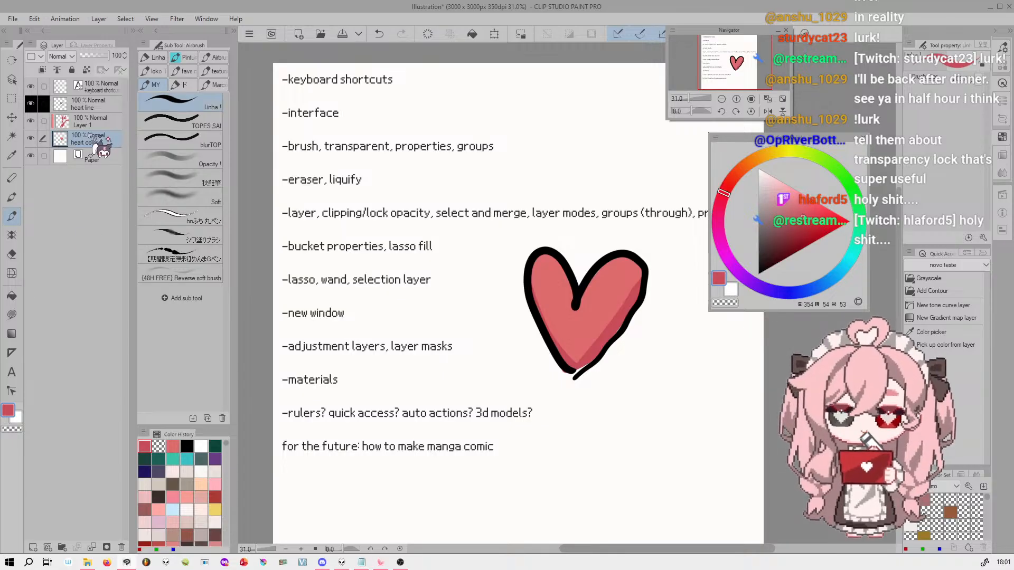
left_click(31, 121)
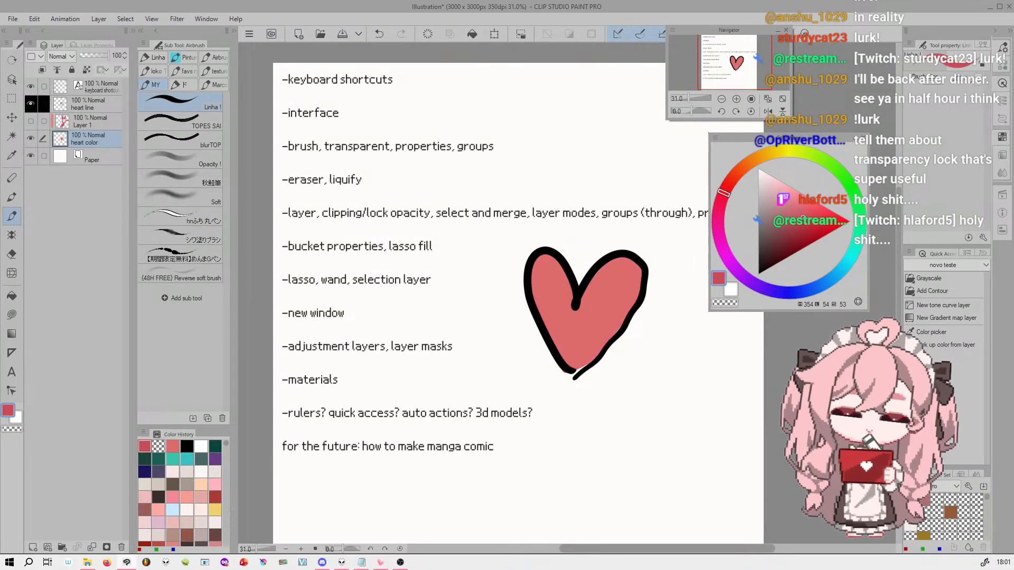
left_click(30, 121)
Rename Layer 1 to "shadows"
left_click(100, 125)
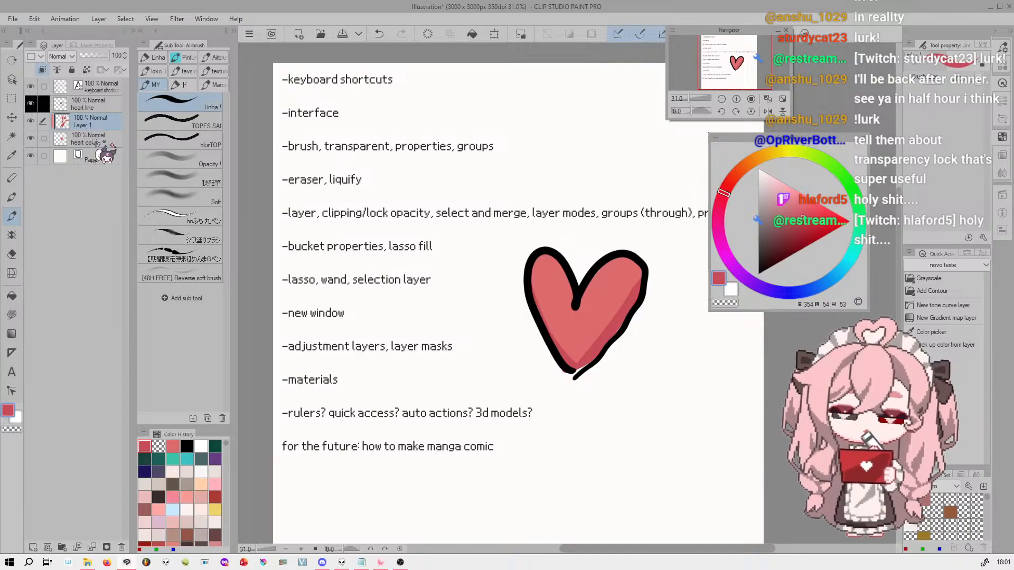
double_click(87, 123)
type("shadow")
key("Return")
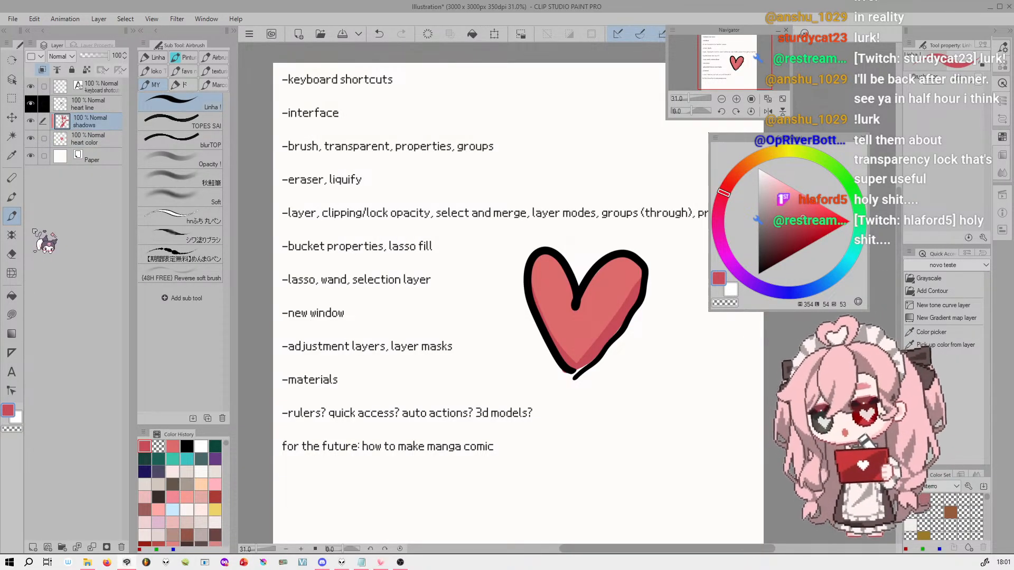
Turn clipping to the layer below off and back on for the shadows layer to compare the effect
left_click(43, 70)
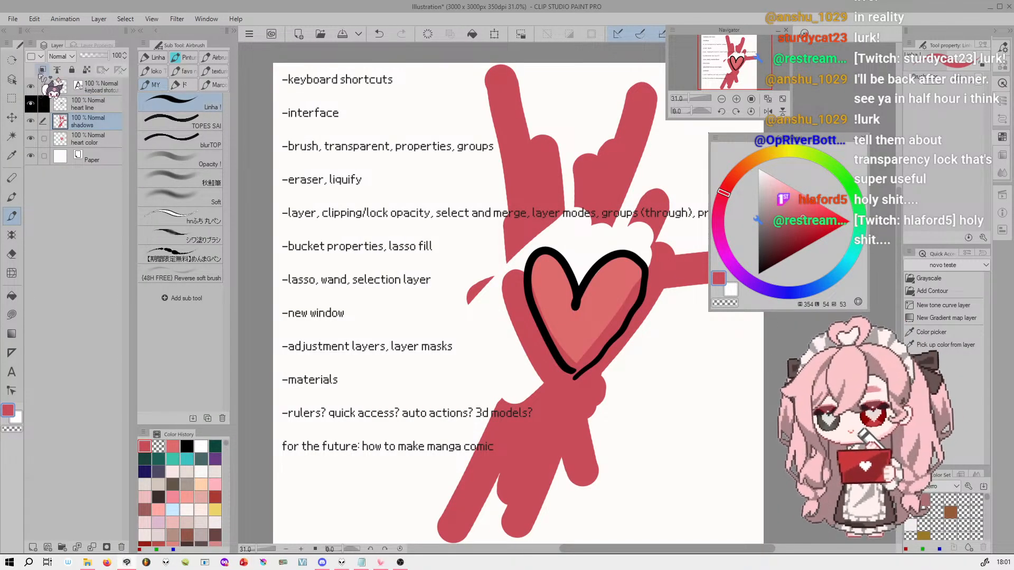
left_click(43, 71)
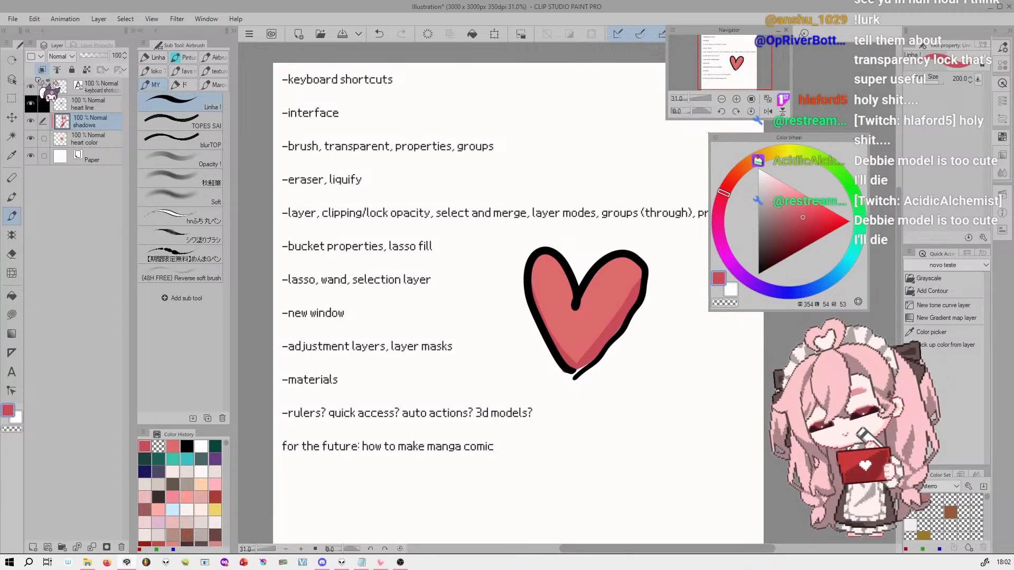
key("y")
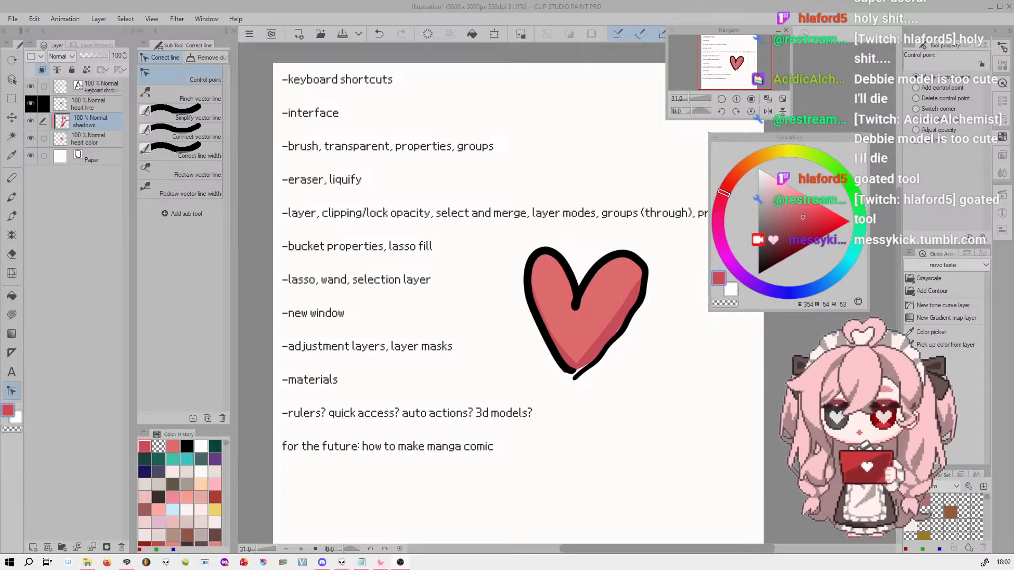
Lock the transparent pixels of the heart line layer and activate the Linha brush
left_click(106, 103)
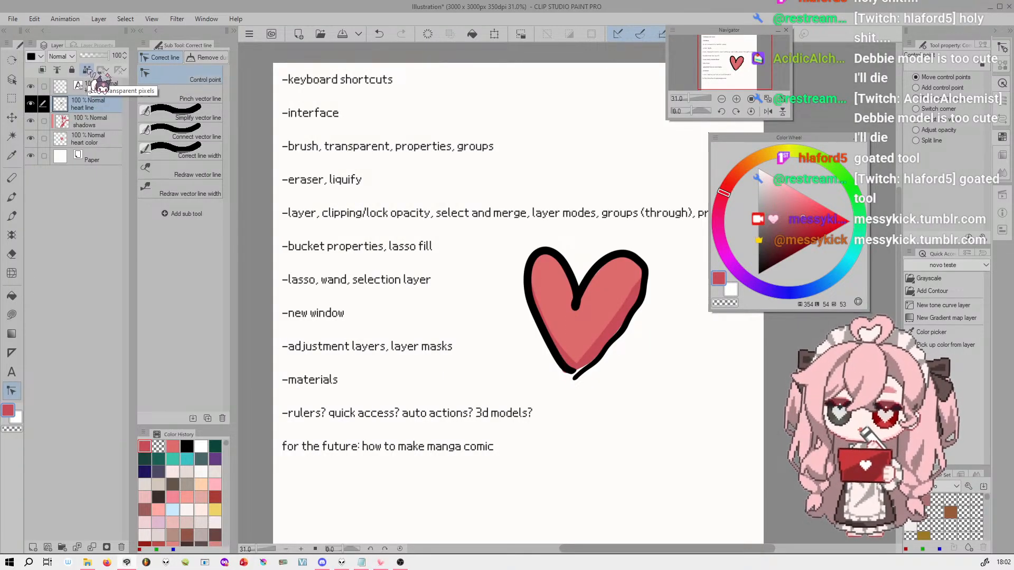
left_click(86, 70)
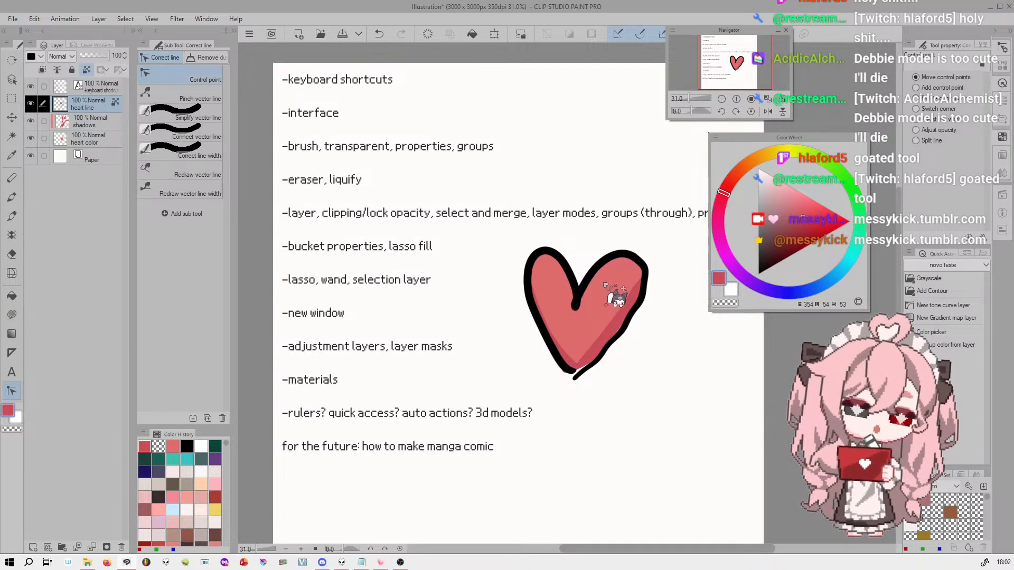
left_click(12, 216)
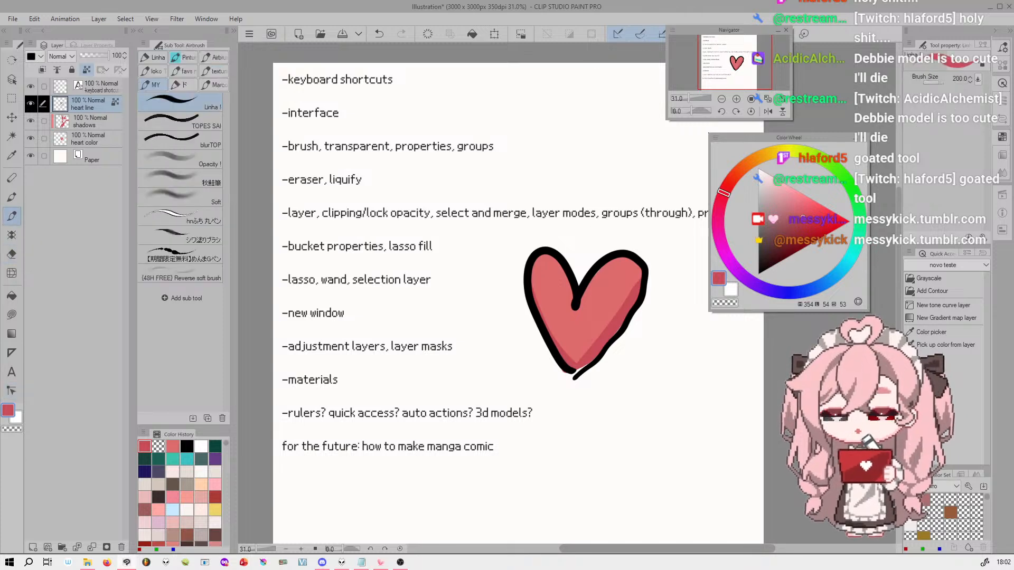
Paint over the heart's locked outline with the darker red, undoing each attempt
mouse_move(614, 258)
left_mouse_down()
mouse_move(586, 335)
mouse_move(564, 337)
mouse_move(553, 245)
mouse_move(584, 309)
left_mouse_up()
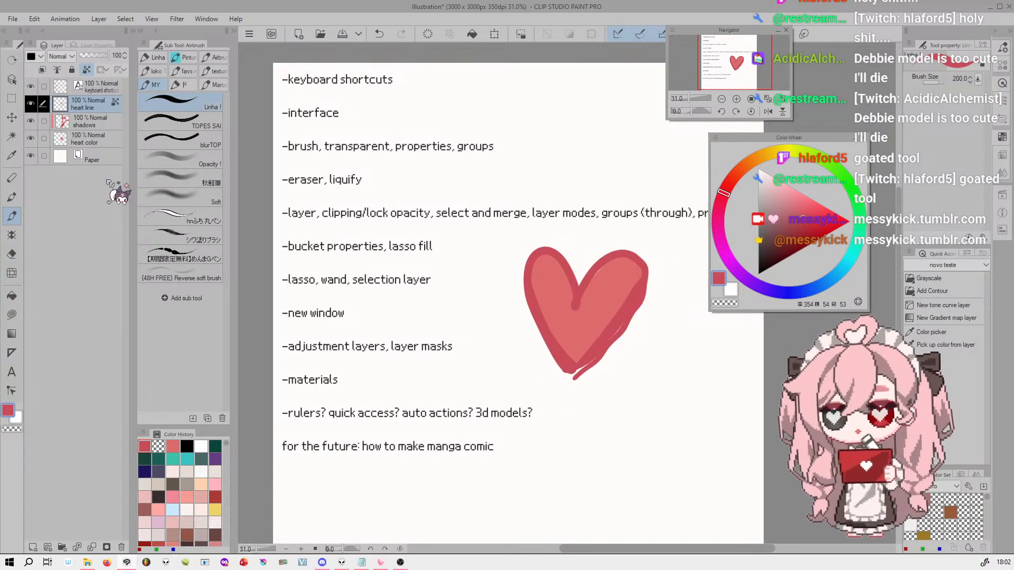
key("ctrl+z")
mouse_move(559, 254)
left_mouse_down()
mouse_move(536, 257)
mouse_move(562, 238)
mouse_move(587, 240)
mouse_move(570, 361)
mouse_move(579, 407)
left_mouse_up()
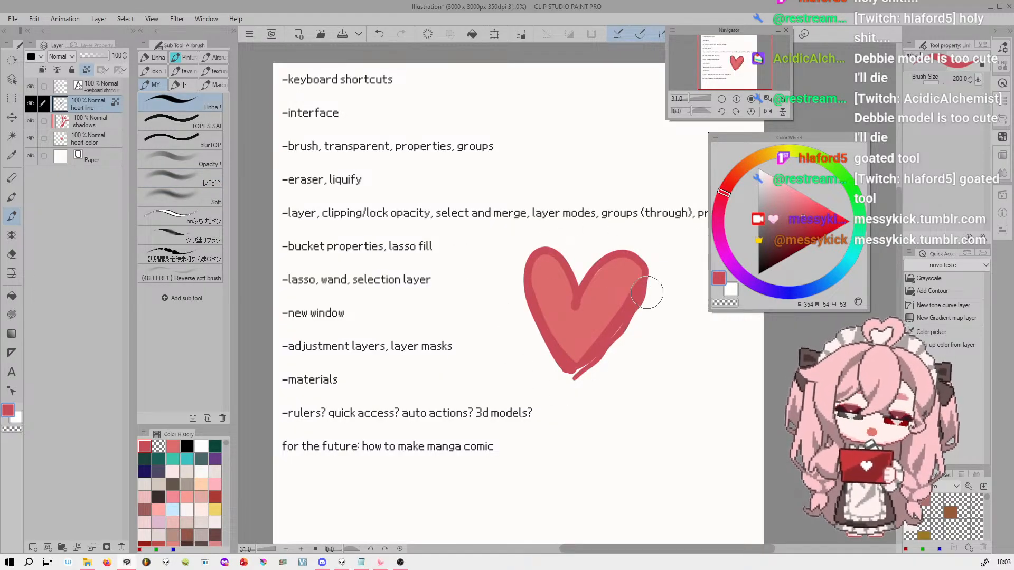
key("ctrl+z")
mouse_move(648, 292)
left_mouse_down()
mouse_move(550, 359)
mouse_move(539, 285)
mouse_move(581, 365)
mouse_move(613, 373)
mouse_move(578, 376)
left_mouse_up()
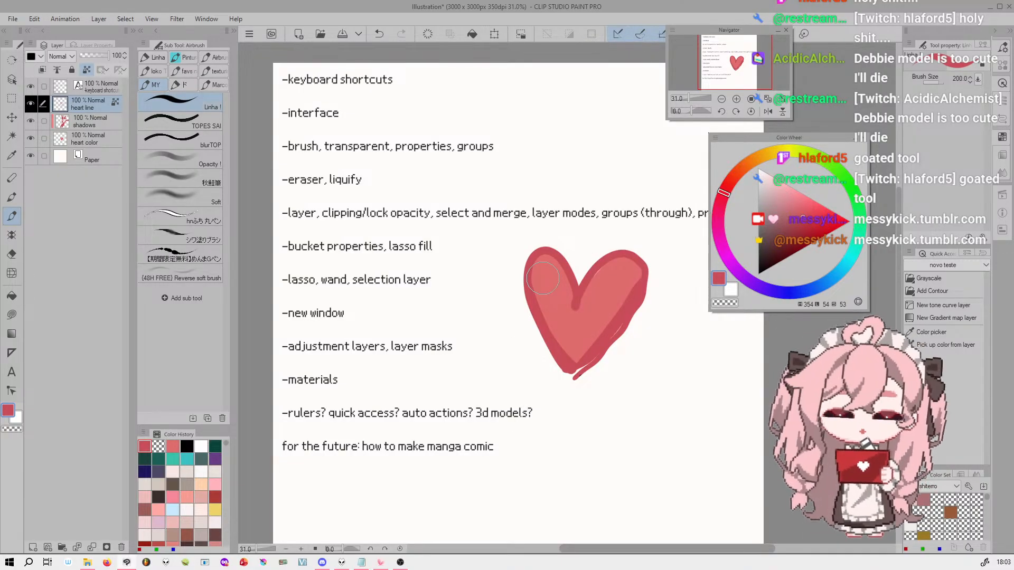
key("ctrl+z")
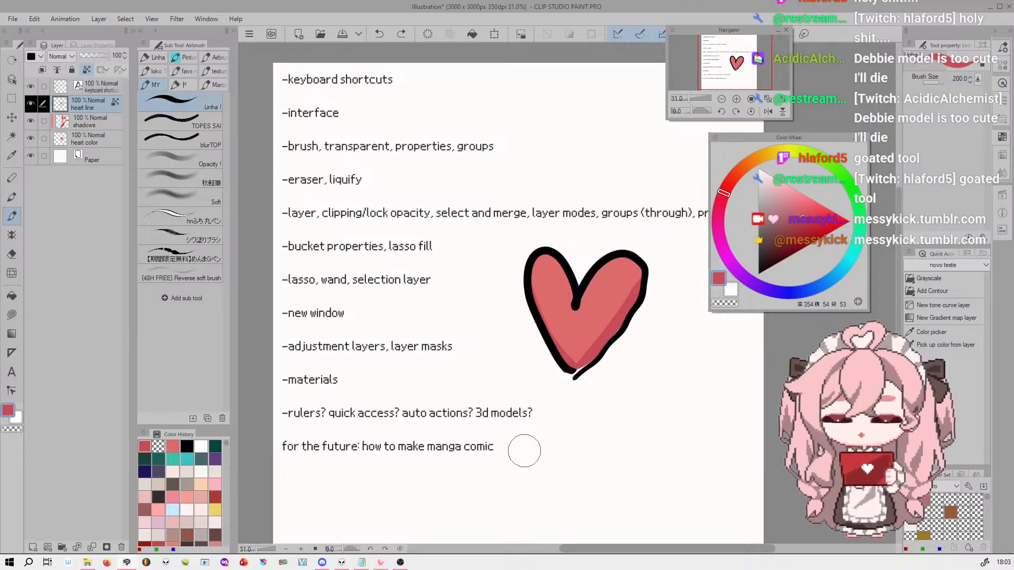
Add a new clipped layer directly above the shadows layer
left_click(95, 125)
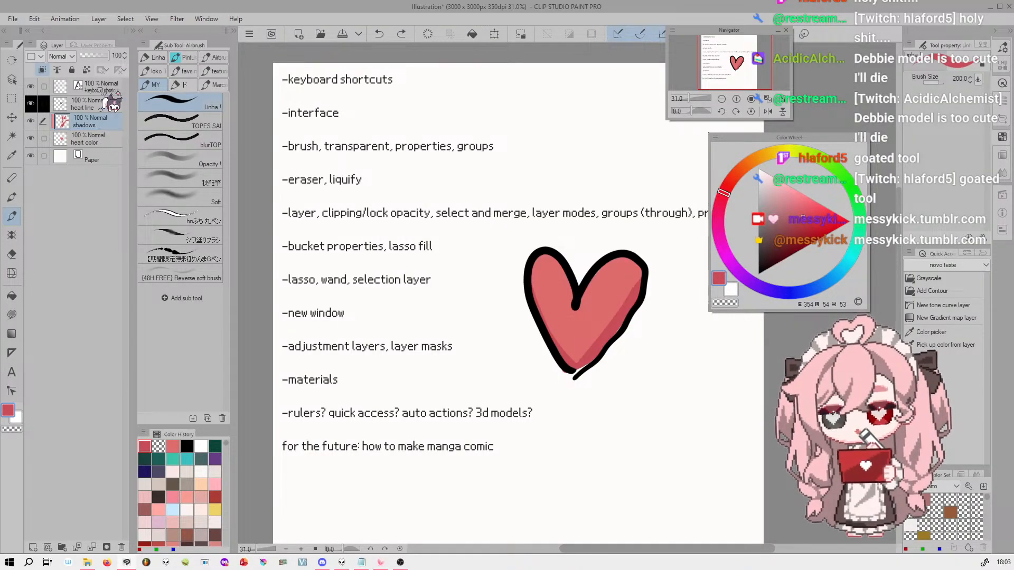
left_click(34, 547)
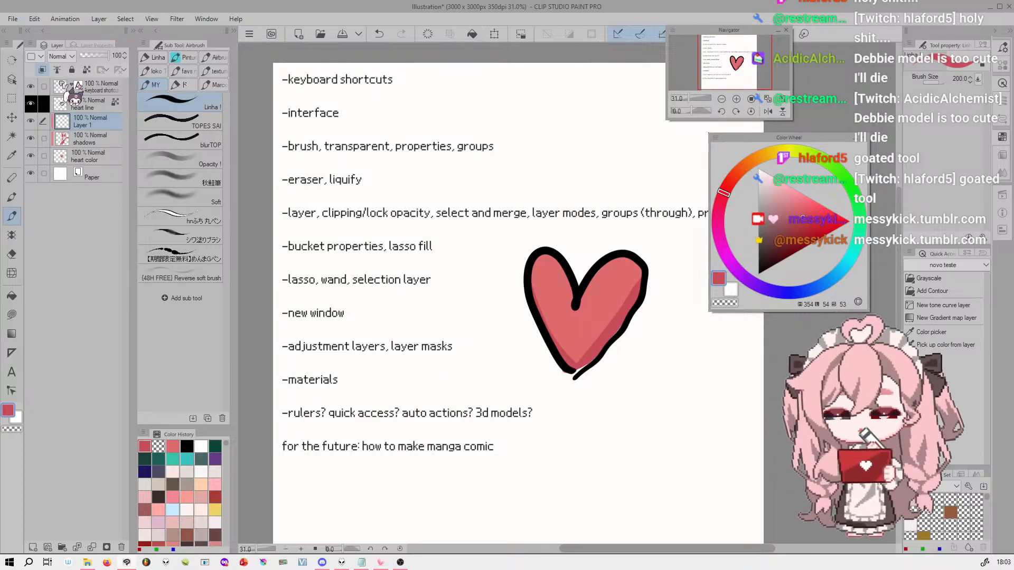
On the heart line layer, fill the locked outline with a very dark red (354, 20, 70), and undo the fill
left_click(80, 103)
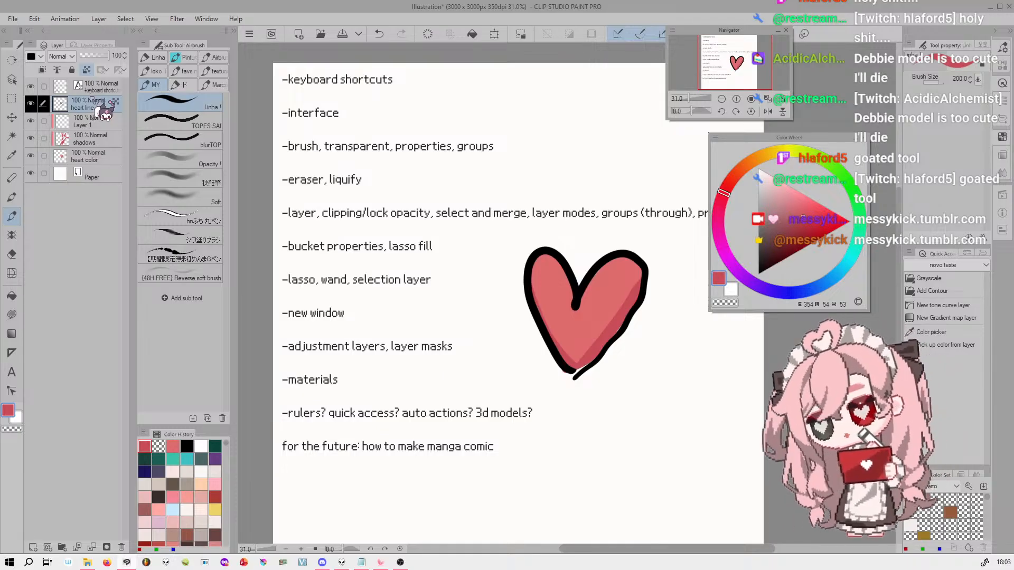
left_click(793, 234)
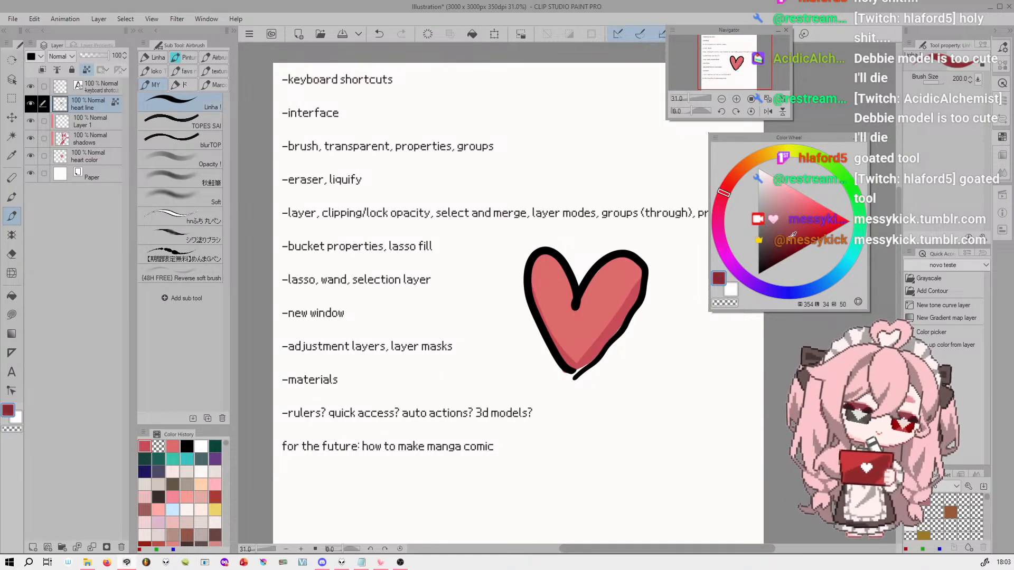
left_click_drag(778, 249, 748, 299)
left_click(782, 253)
left_click(786, 252)
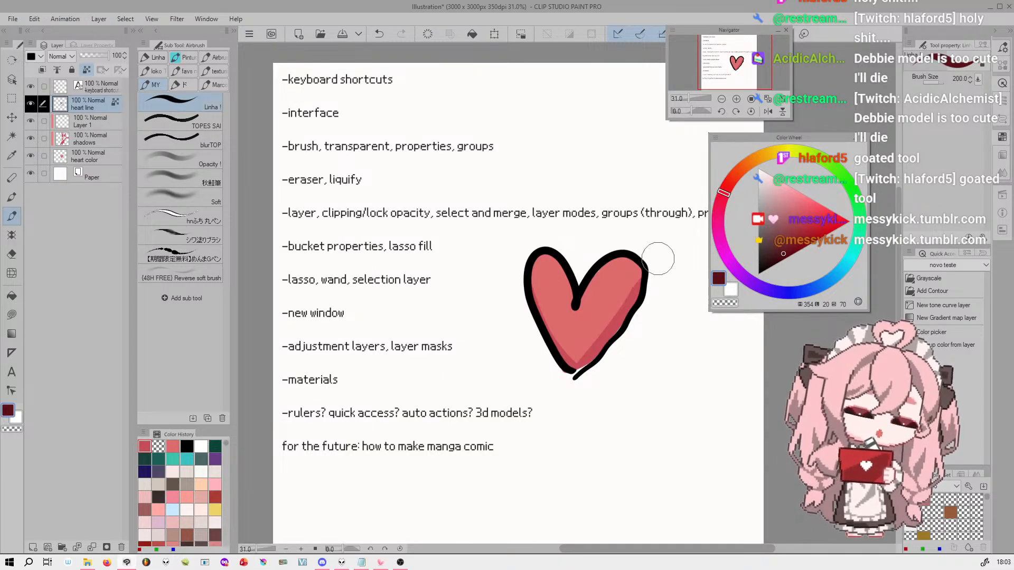
left_click(474, 35)
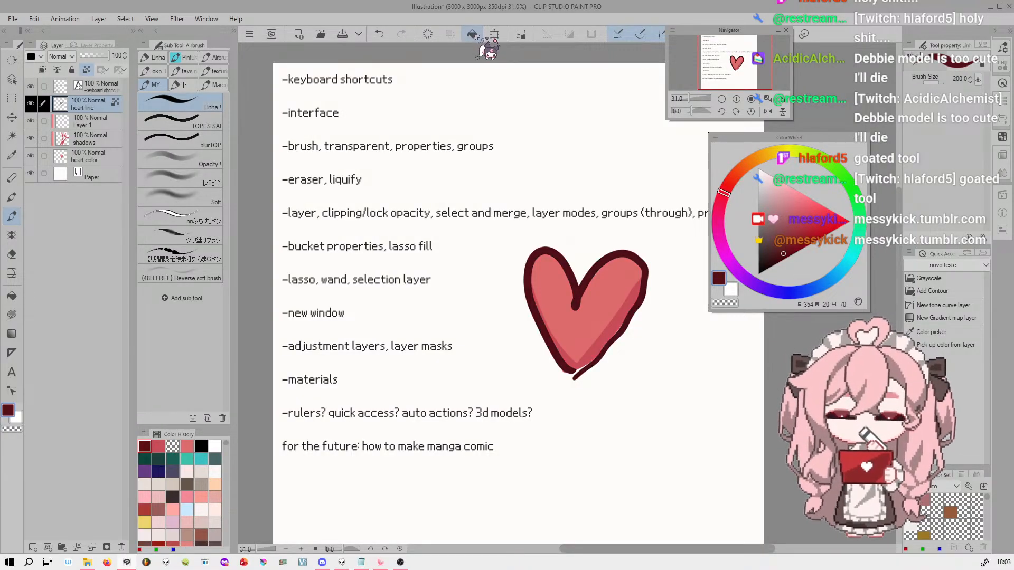
key("ctrl+z")
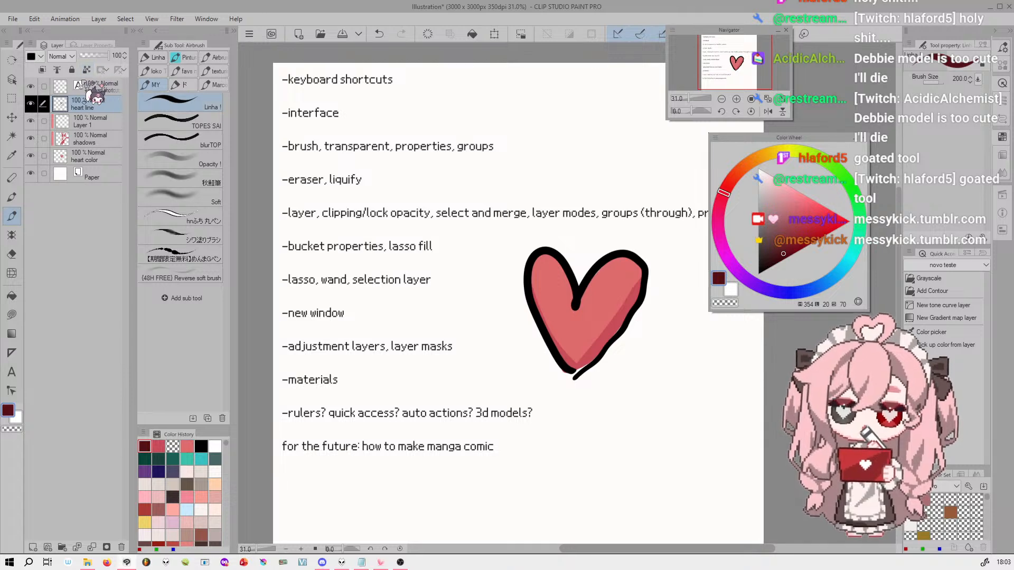
Try filling the heart line layer with the very dark red while its transparent pixels are unlocked, and undo the fill
left_click(473, 34)
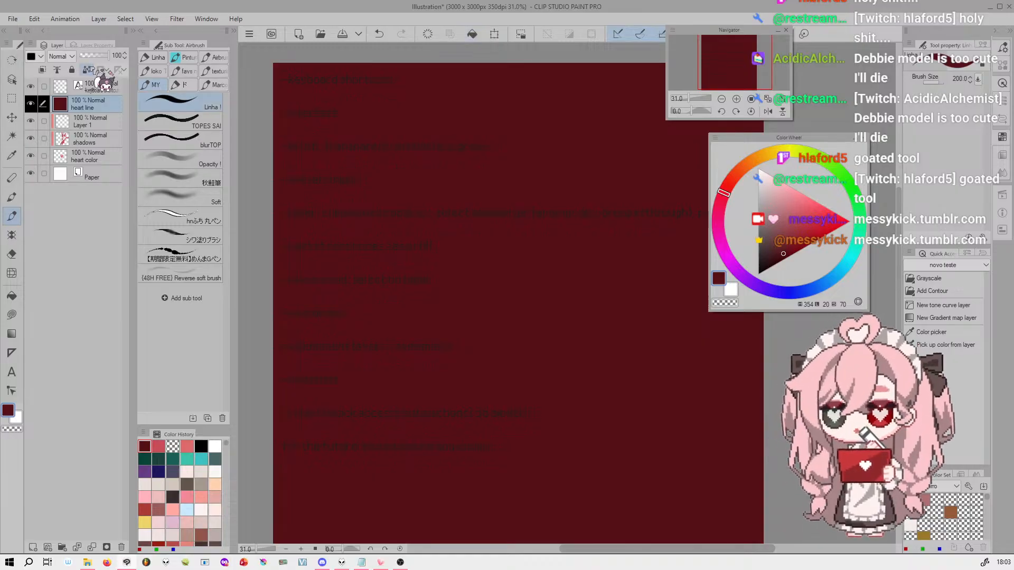
key("ctrl+z")
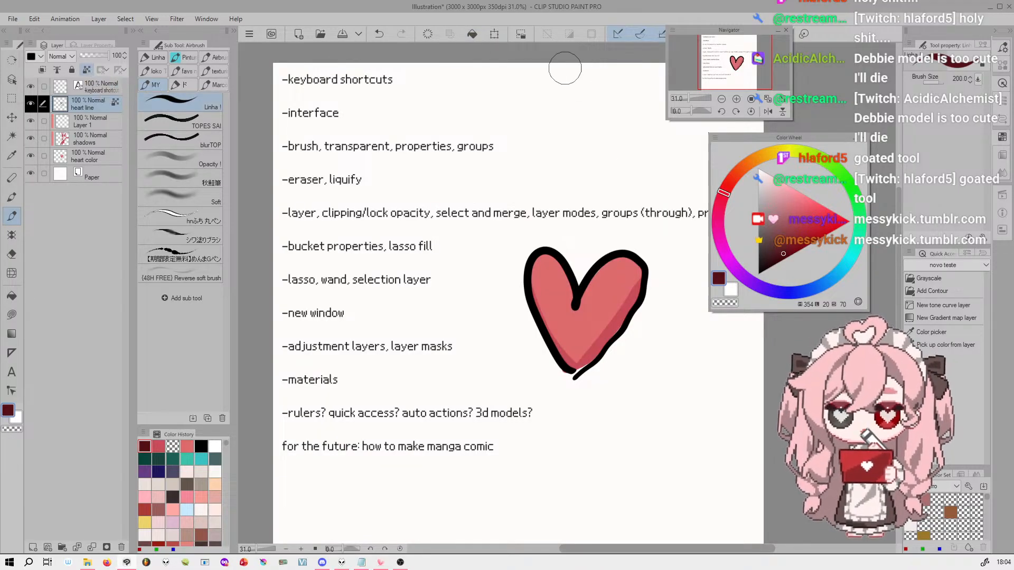
With transparent pixels locked on the heart line layer, fill the outline with very dark red, bright red, greyish pink, and finally dark red (354, 27, 51)
left_click(472, 34)
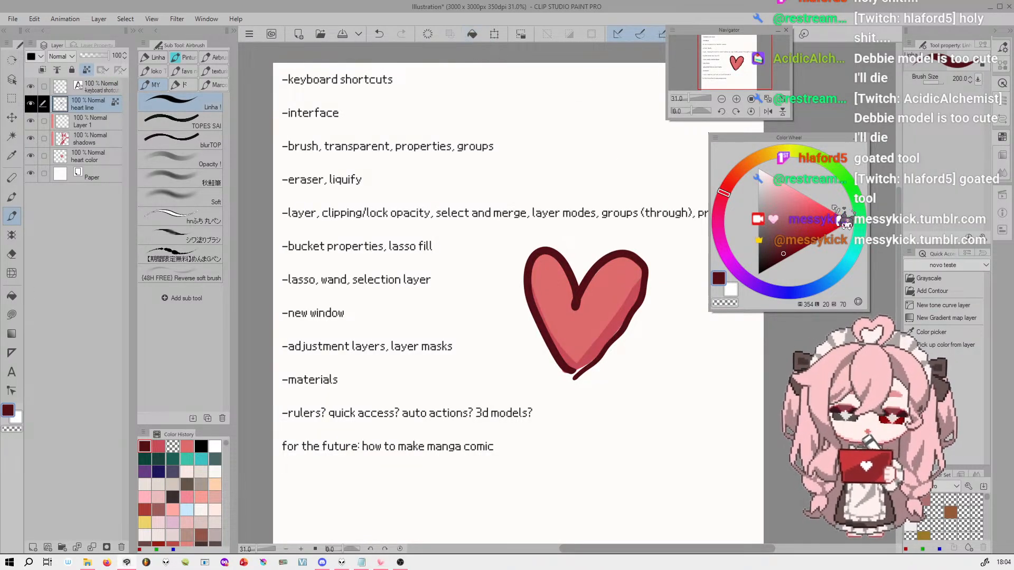
left_click(842, 217)
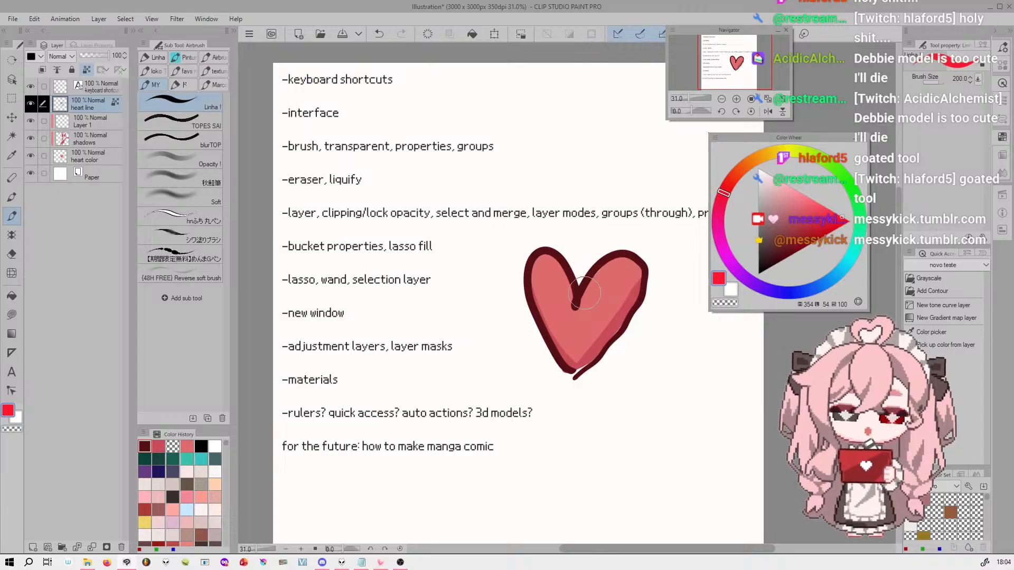
left_click(473, 35)
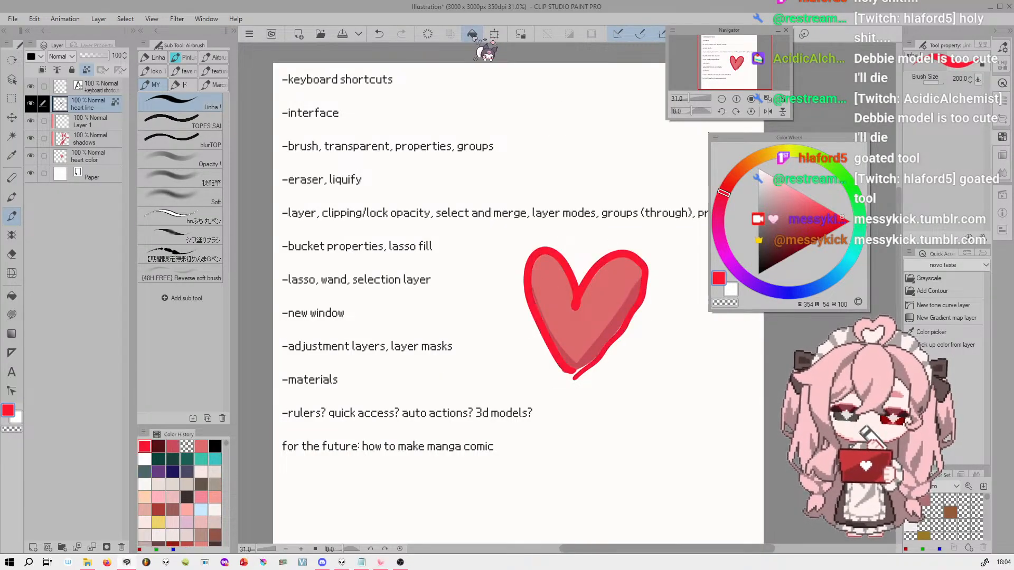
left_click(771, 203)
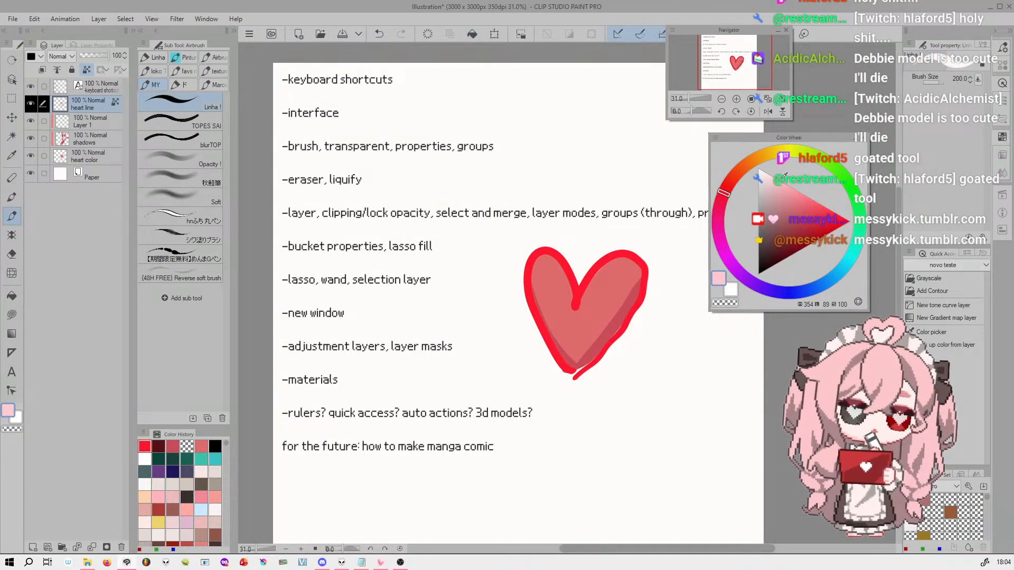
left_click(473, 35)
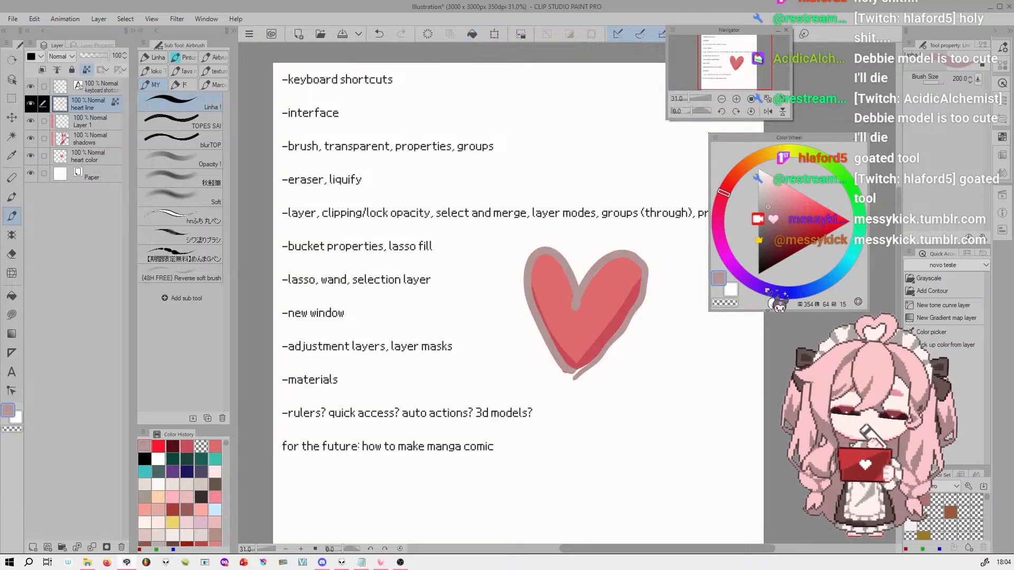
left_click(784, 245)
left_click(472, 35)
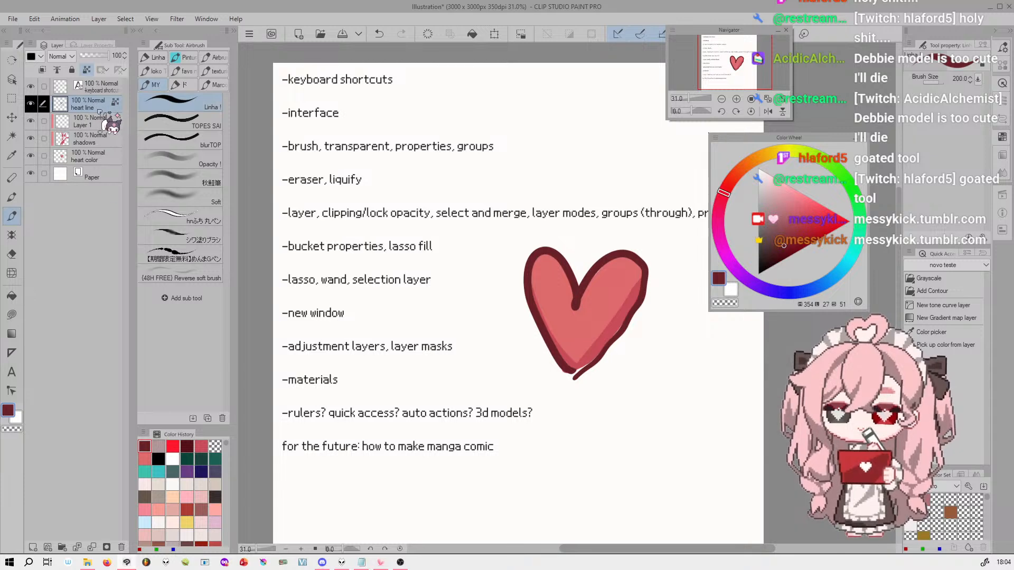
Add a new layer clipped to the heart line layer and fill it with light red (354, 67, 100)
left_click(32, 548)
left_click(42, 70)
left_click(822, 201)
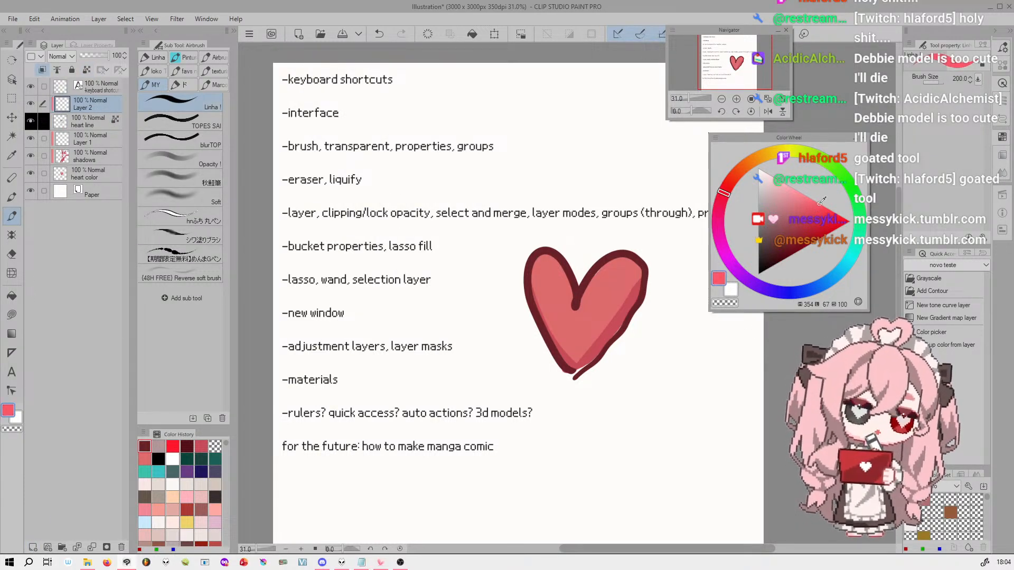
left_click(472, 35)
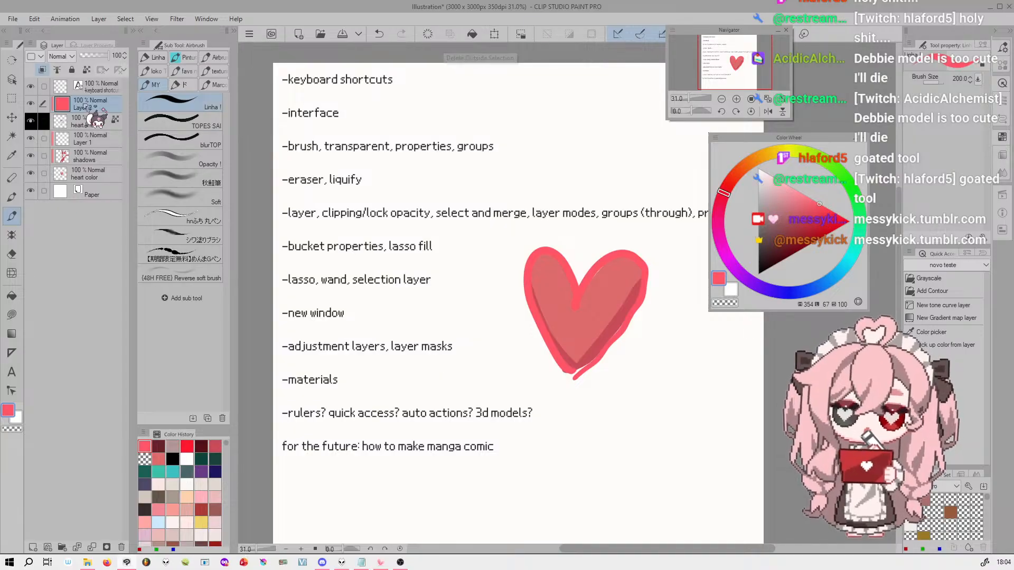
Switch Layer 2's clipping and visibility off and back on to compare their effect on the heart outline
left_click(41, 69)
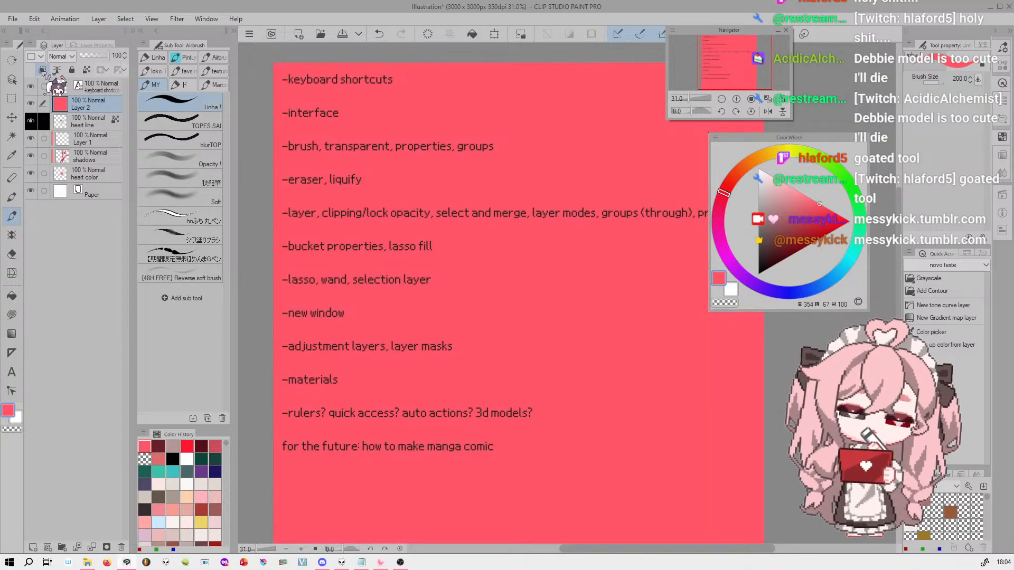
left_click(42, 71)
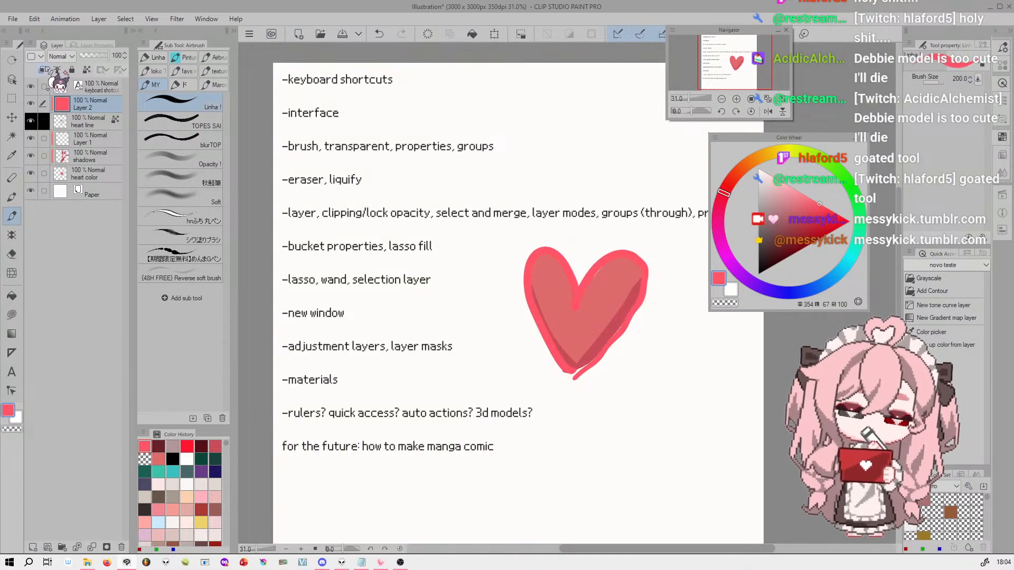
left_click(42, 70)
left_click(42, 70)
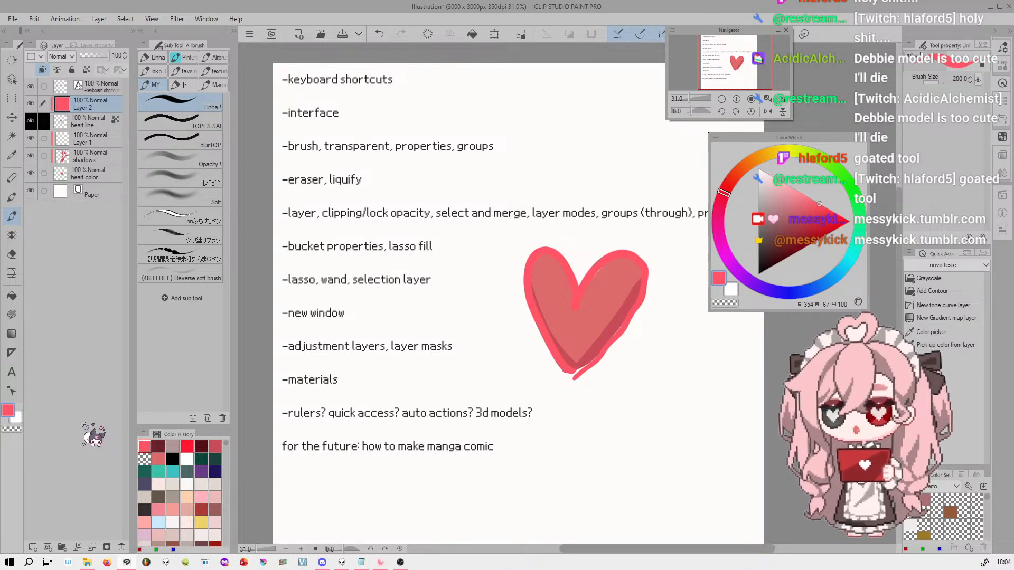
left_click(31, 104)
left_click(31, 104)
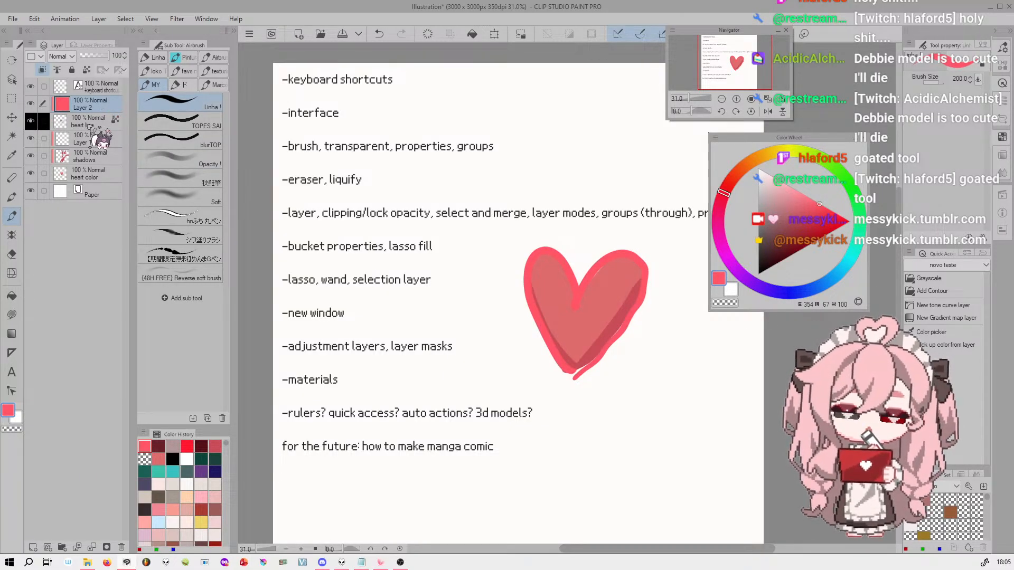
Refill the clipped Layer 2 with a medium red and finally with dark red (354, 30, 81)
left_click(803, 233)
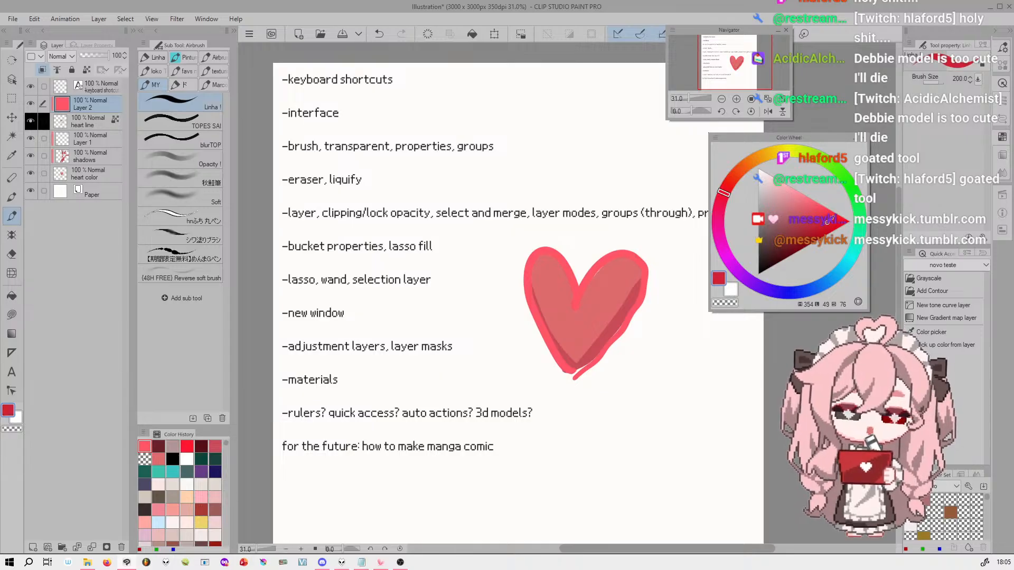
left_click(473, 34)
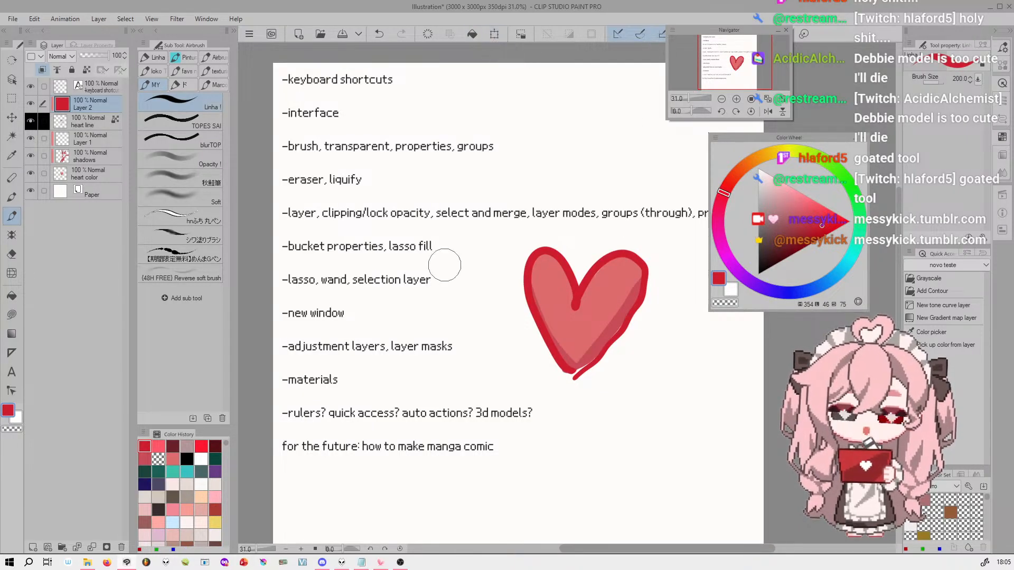
left_click_drag(822, 226, 814, 236)
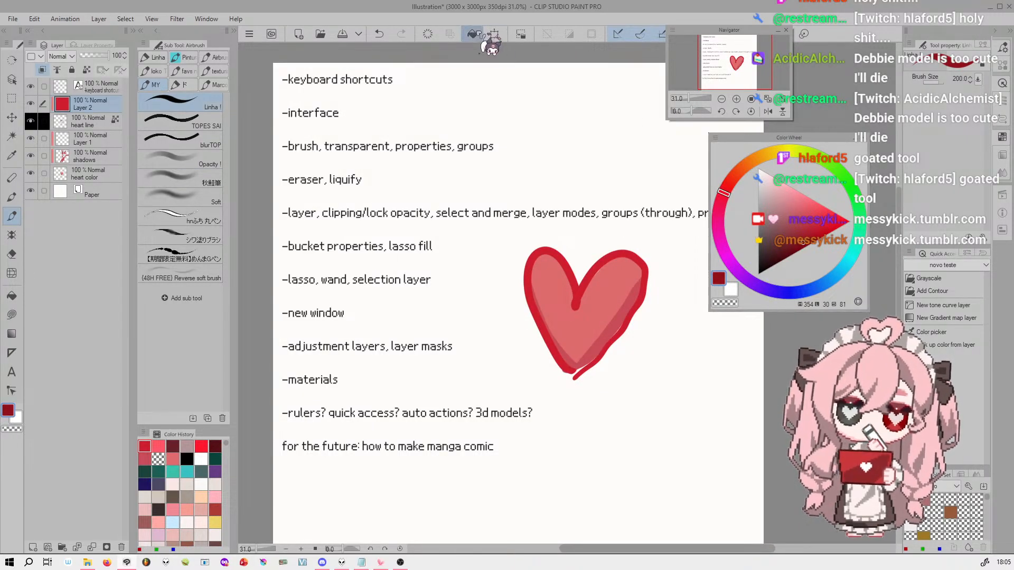
left_click(472, 34)
Select the heart line layer together with Layer 2, look up the Merge selected layers command, and reselect only Layer 2
left_click(43, 121)
left_click(45, 121)
left_click(44, 122)
left_click(44, 122)
left_click(44, 121)
left_click(44, 121)
left_click(44, 122)
left_click(45, 122)
left_click(45, 122)
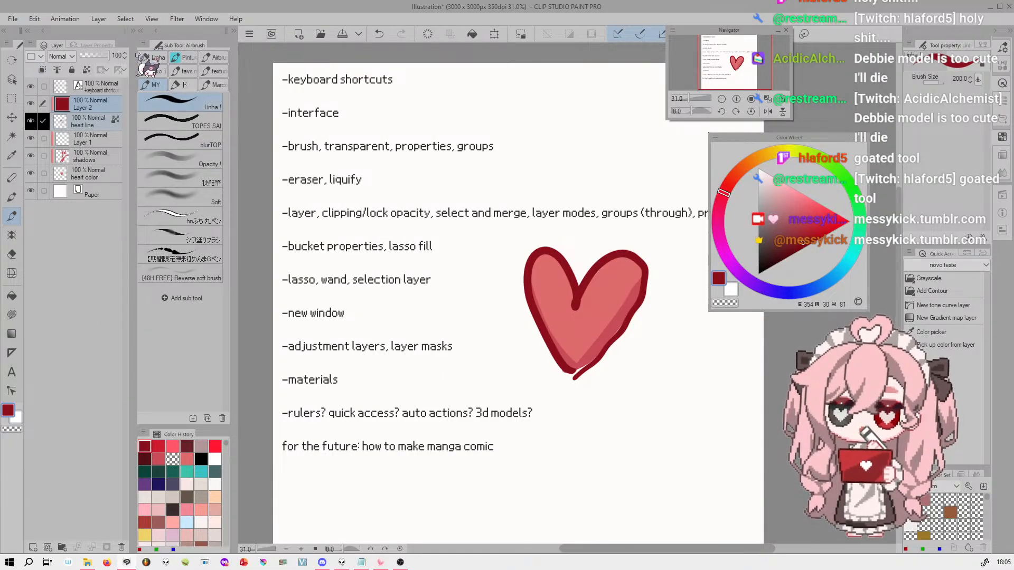
left_click(126, 20)
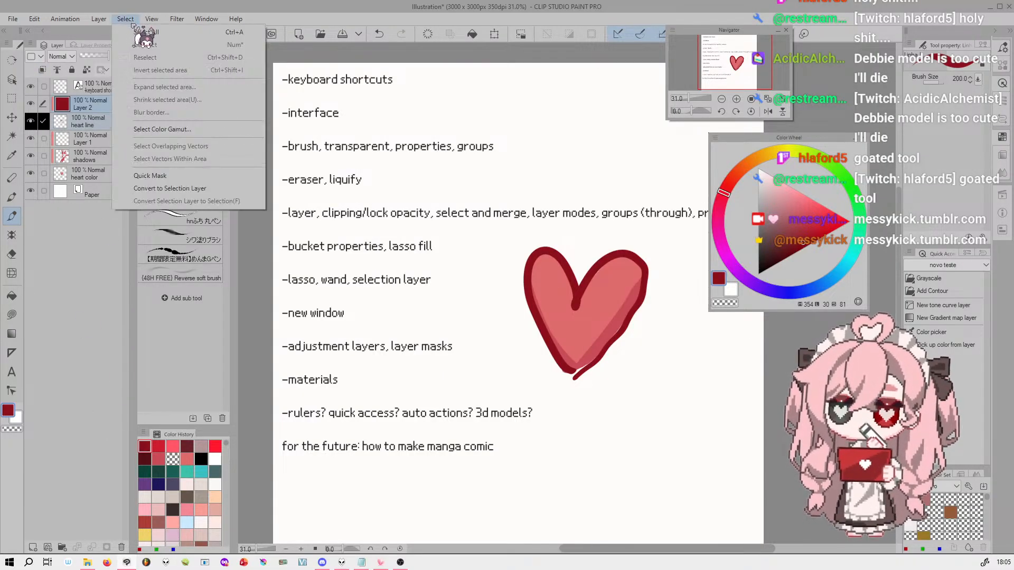
mouse_move(98, 19)
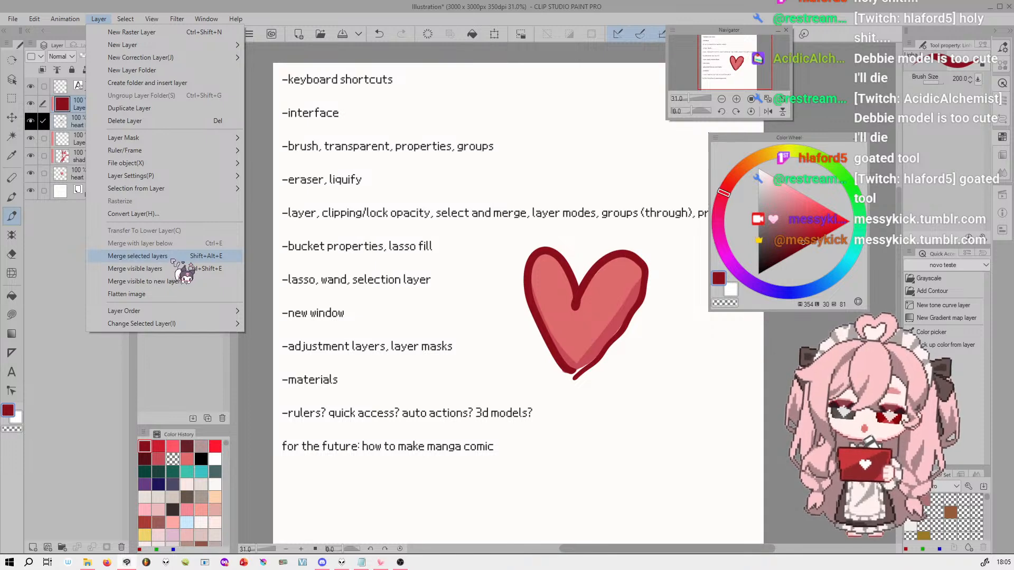
left_click(123, 20)
left_click(104, 106)
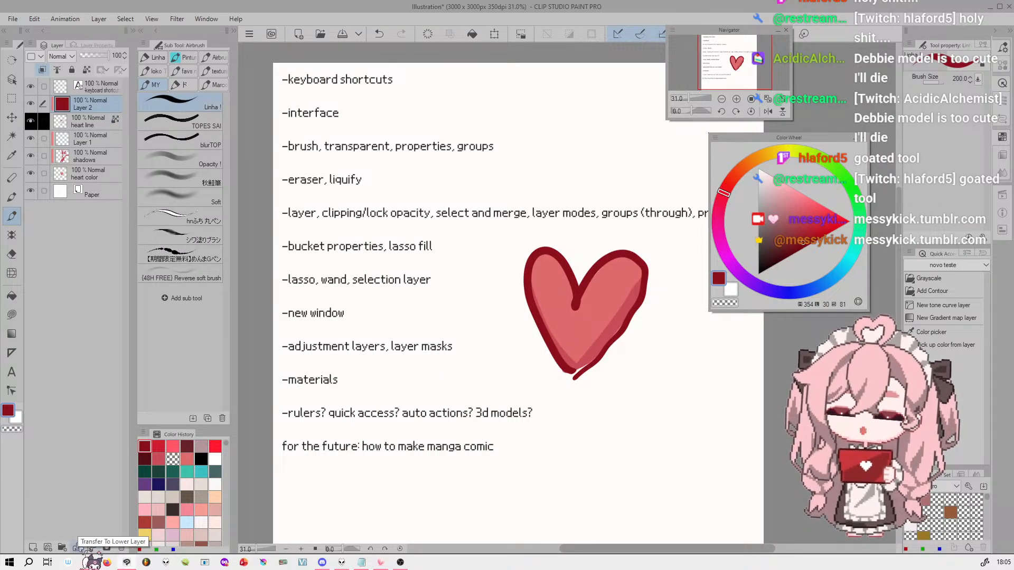
Try transferring Layer 2 to the lower layer, undo it, and merge Layer 2 into the heart line layer instead
left_click(78, 547)
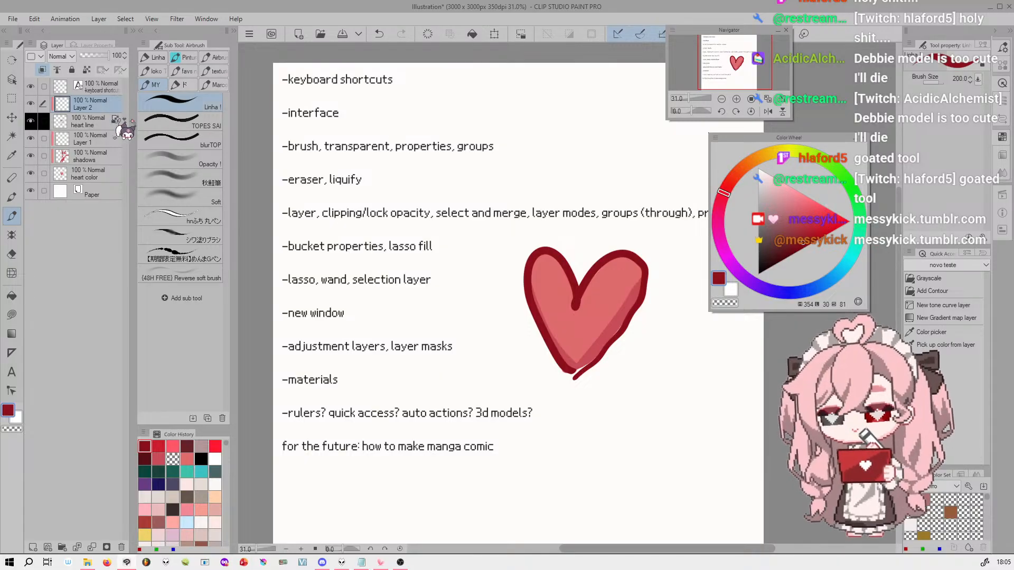
key("alt+Delete")
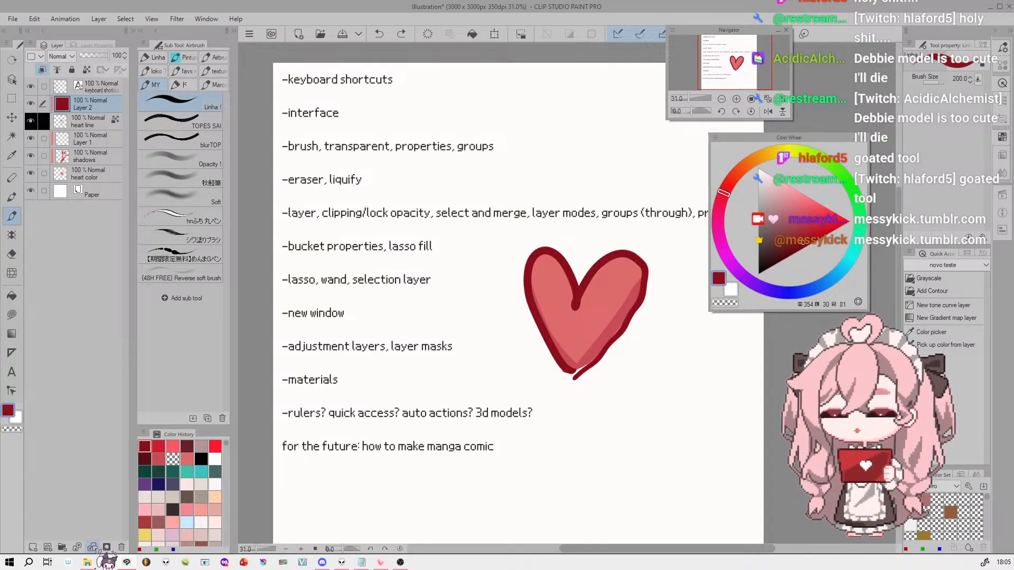
left_click(93, 548)
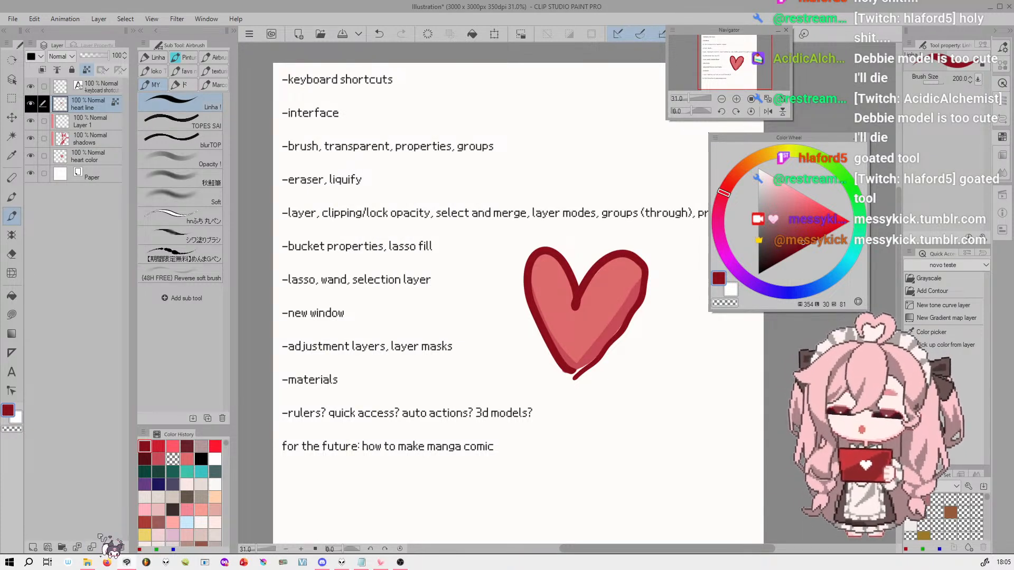
Select the shadows layer and look through the list of available blending modes
left_click_drag(742, 54, 743, 71)
left_click(107, 141)
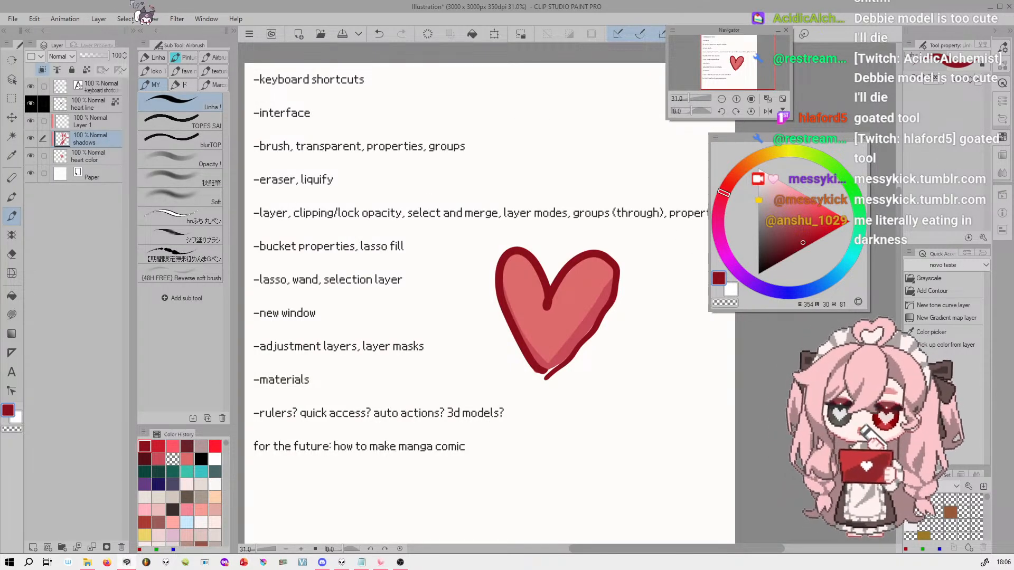
left_click(66, 56)
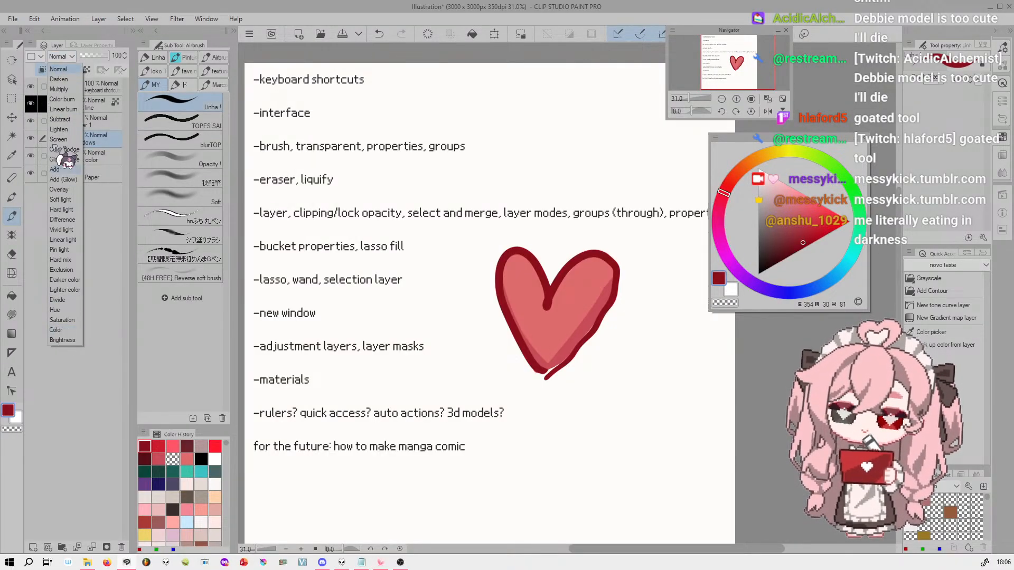
left_click(58, 57)
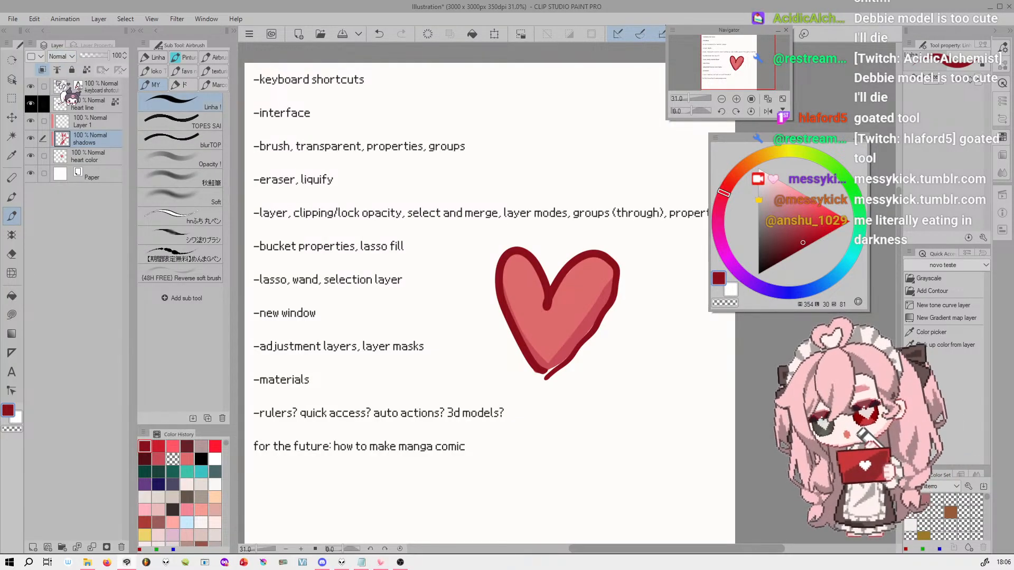
Cycle the shadows layer's blending mode through Subtract, Darker color, Lighten, Color burn, Soft light and Add, ending on Darken
scroll(63, 58, "down", 15)
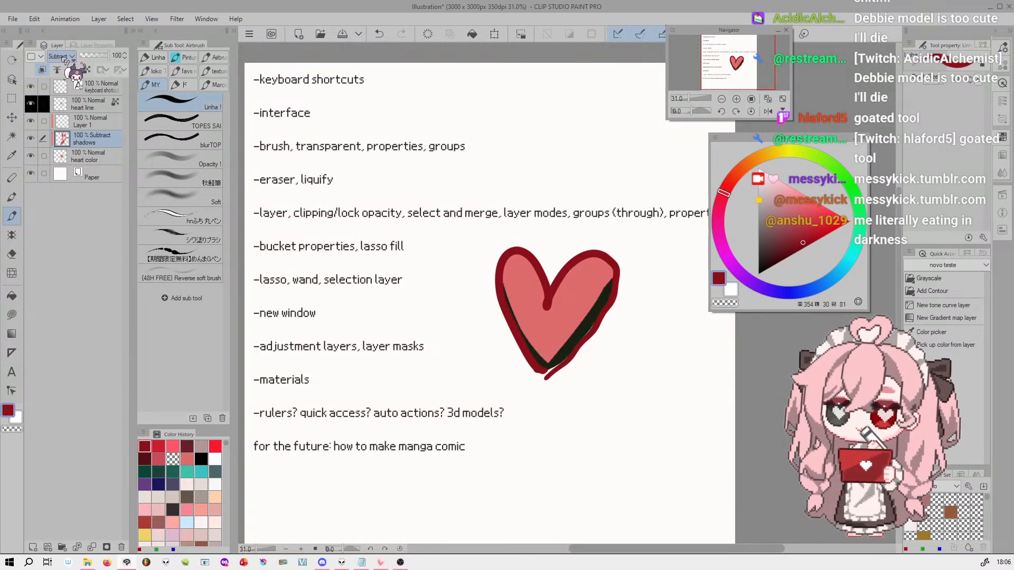
scroll(62, 57, "down", 4)
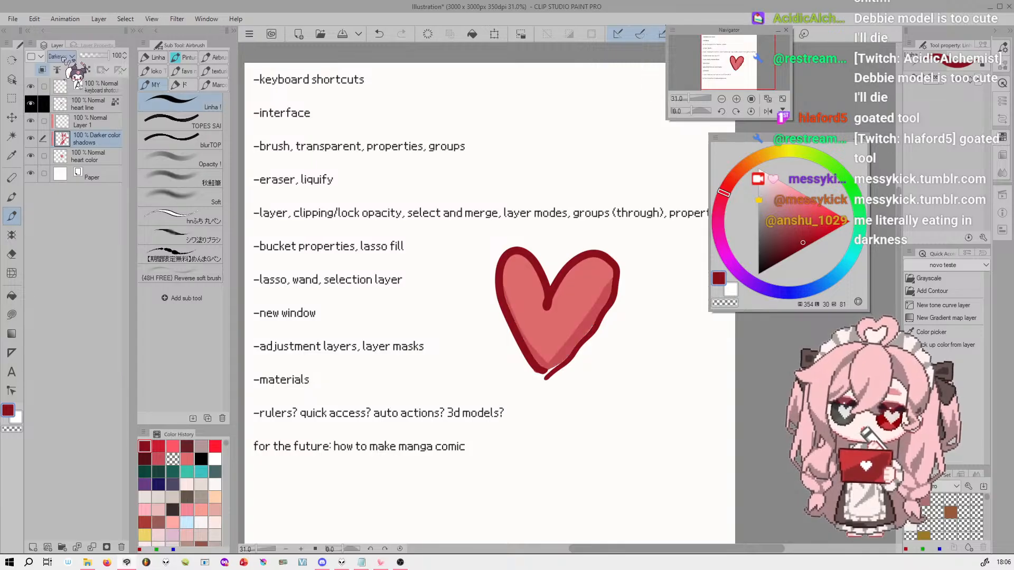
scroll(62, 57, "up", 16)
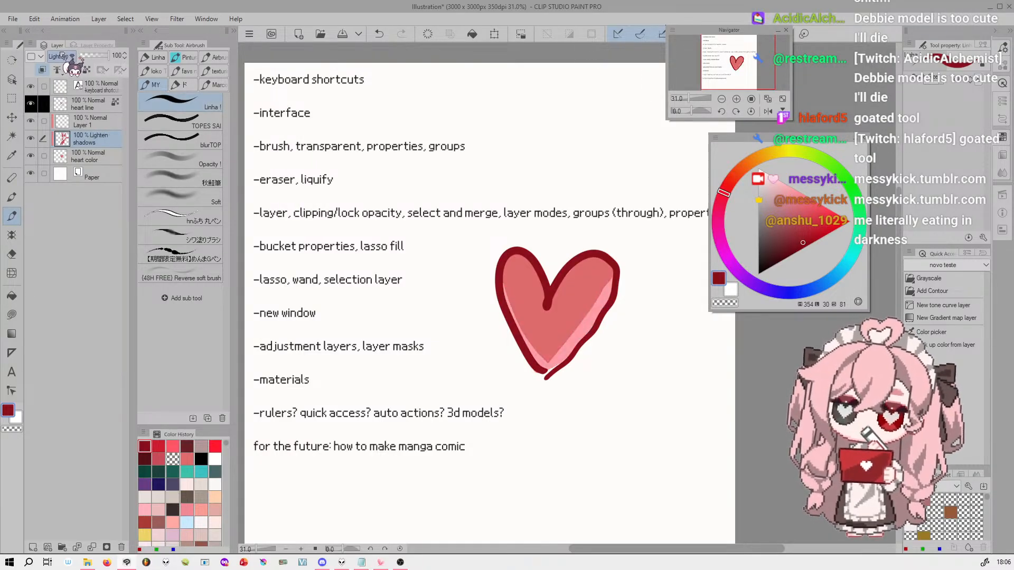
scroll(63, 56, "down", 9)
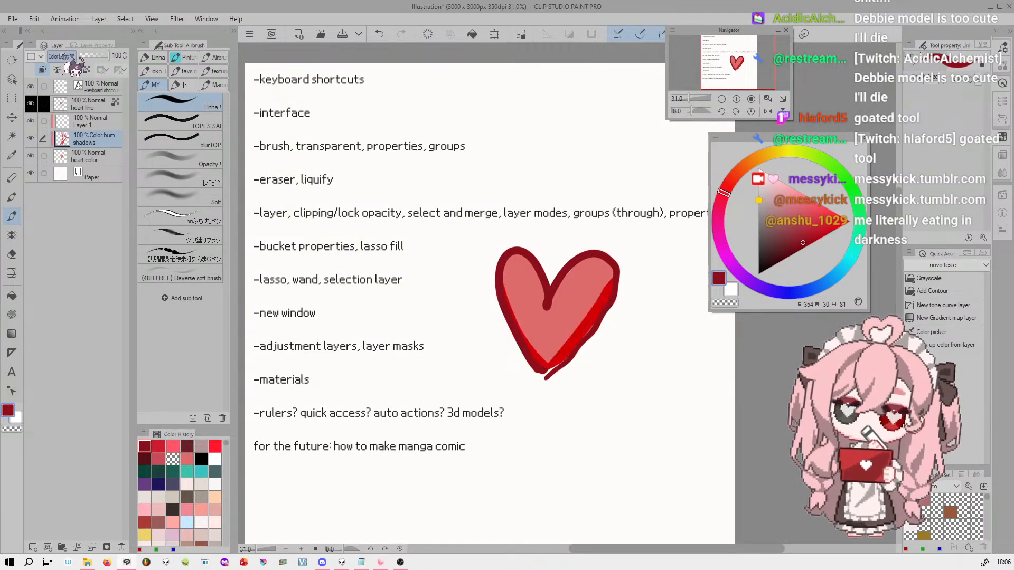
scroll(63, 56, "down", 15)
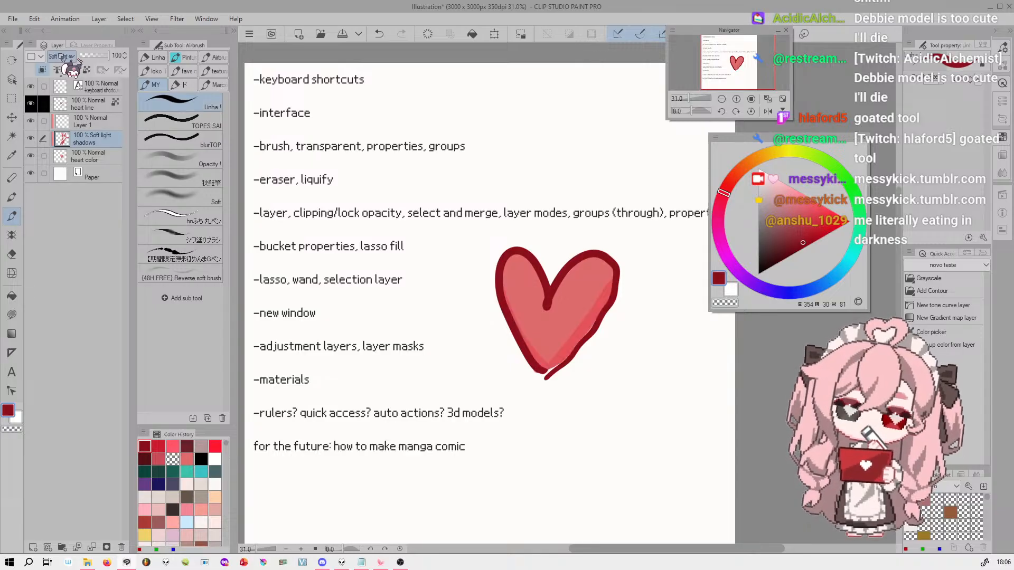
scroll(62, 57, "up", 9)
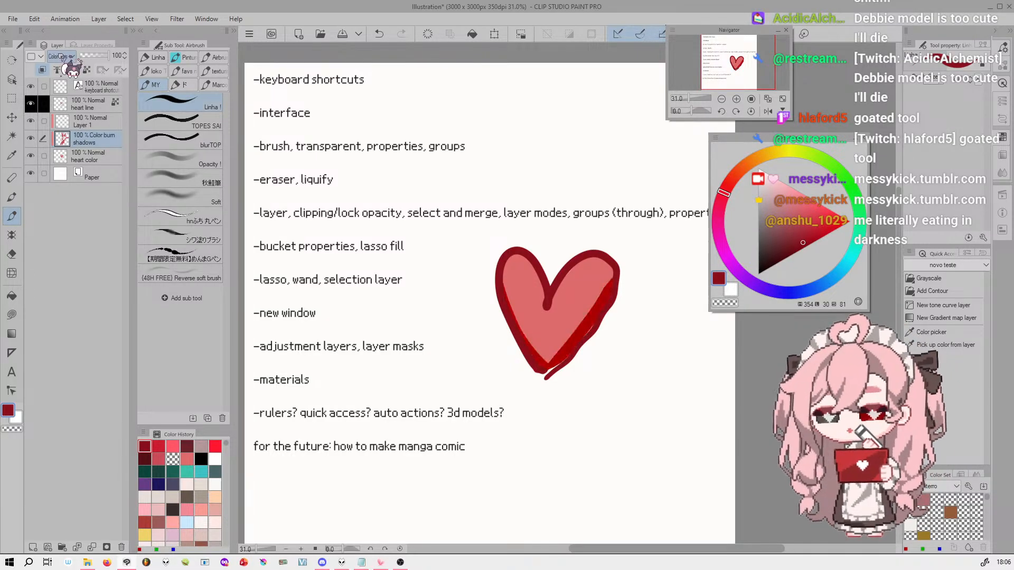
scroll(62, 57, "up", 4)
scroll(62, 57, "down", 20)
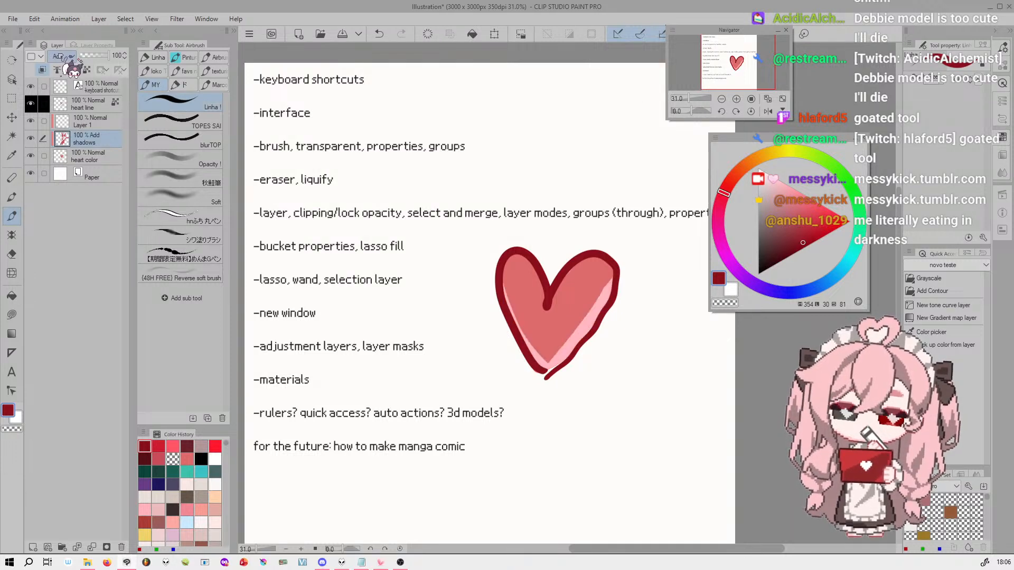
scroll(59, 57, "up", 17)
scroll(60, 56, "up", 2)
scroll(70, 59, "down", 1)
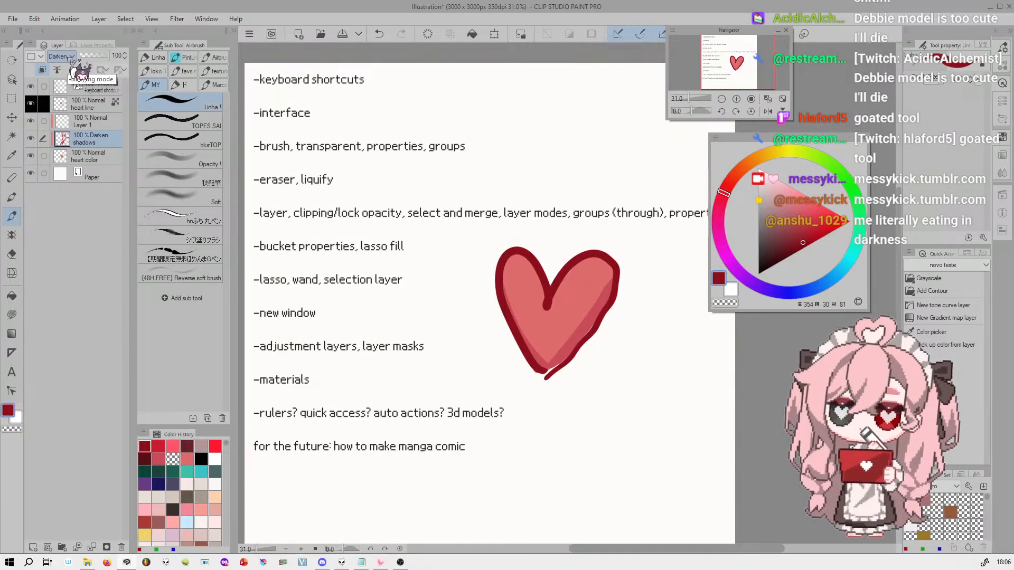
Compare the Multiply and Normal blending modes on the shadows layer, ending on Normal
left_click(70, 56)
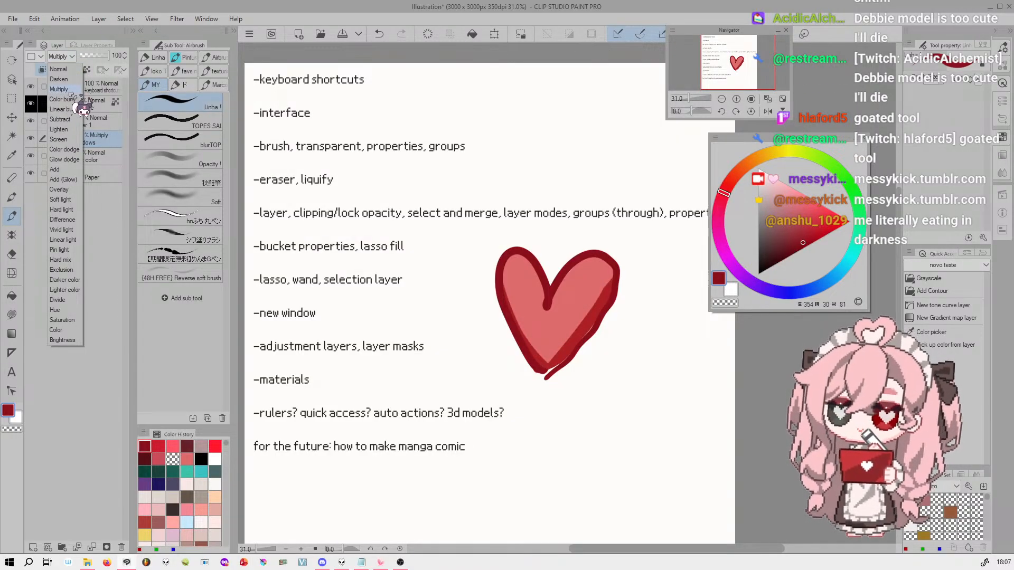
left_click(71, 57)
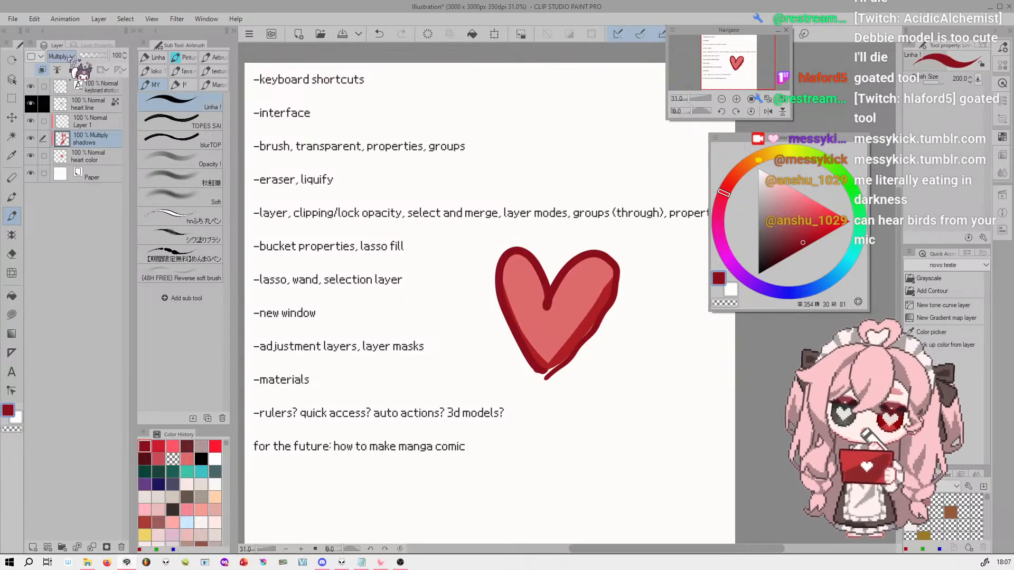
scroll(70, 60, "up", 2)
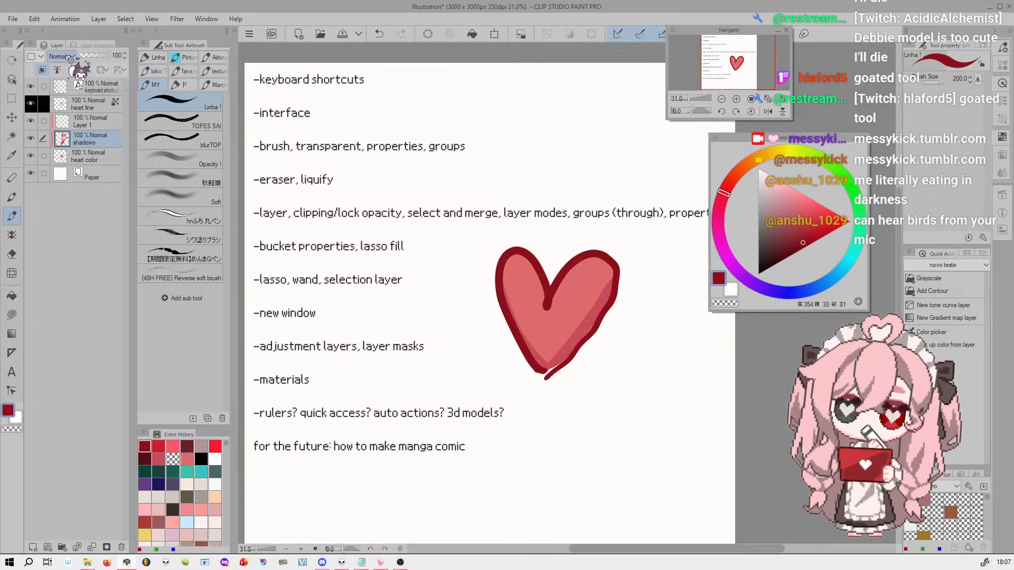
scroll(71, 58, "down", 3)
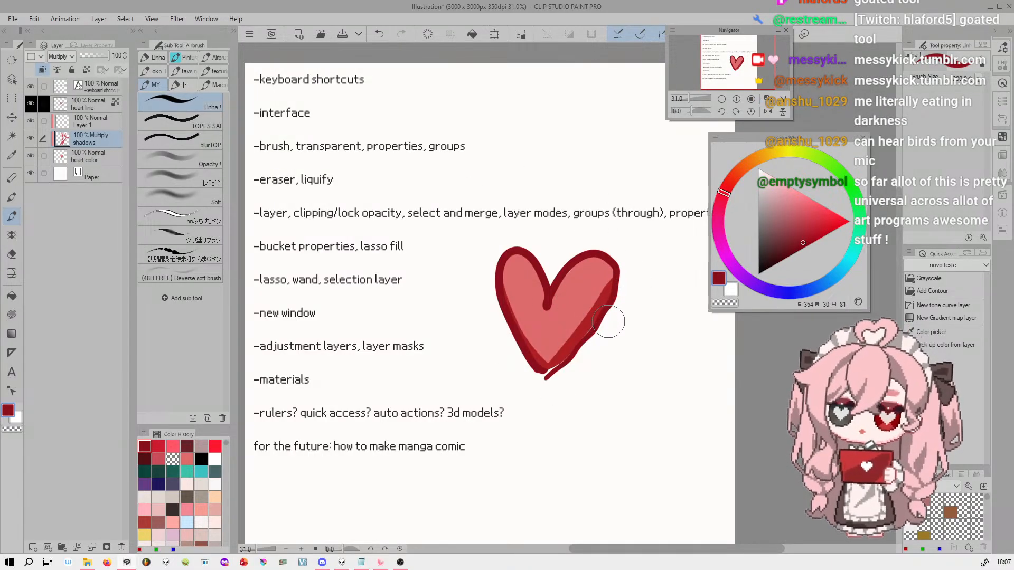
left_click_drag(738, 62, 770, 53)
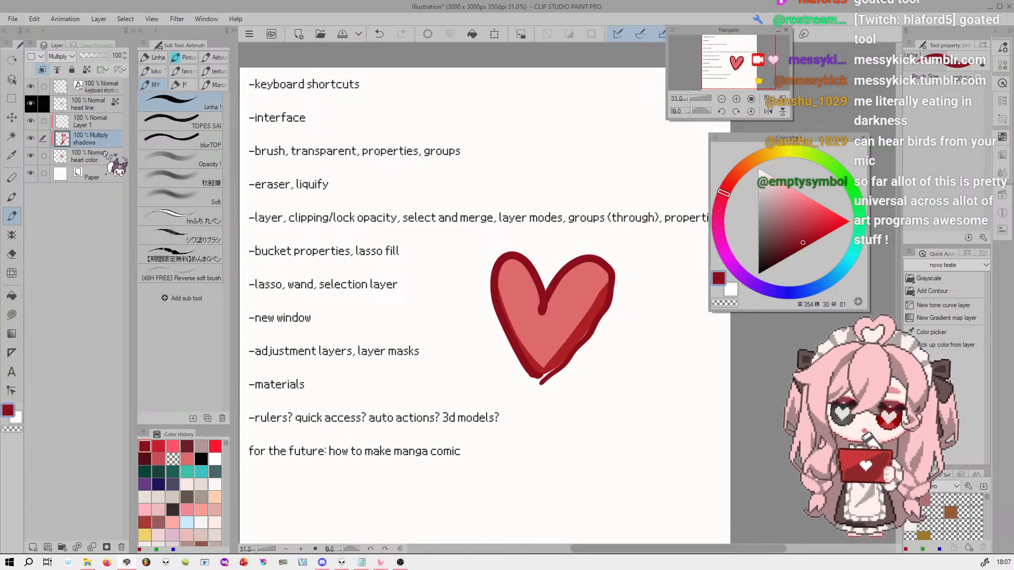
left_click(60, 56)
left_click(59, 66)
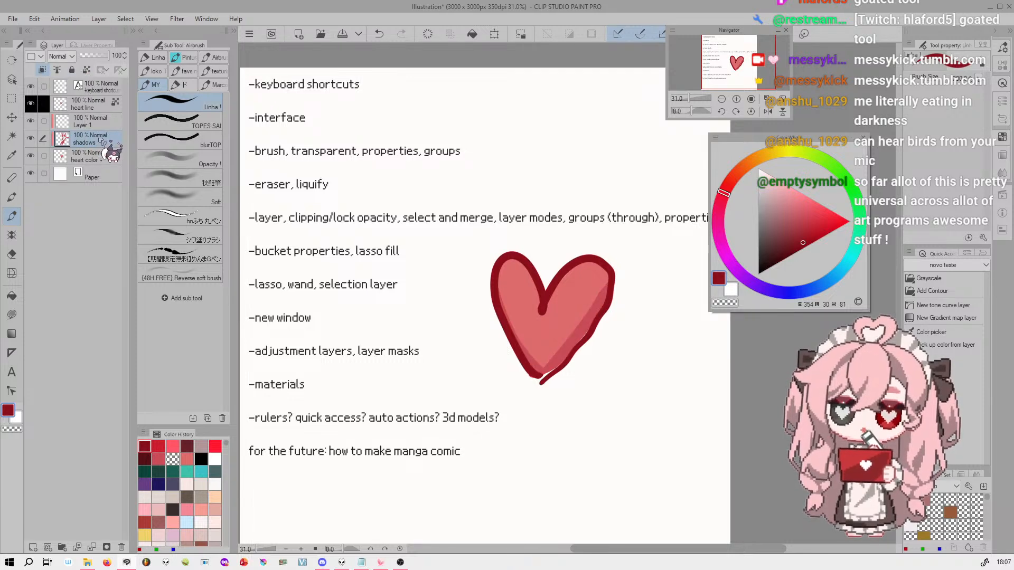
Move Layer 1 above the heart line layer and paint a broad light-green patch on it over the heart's left half
left_click(87, 123)
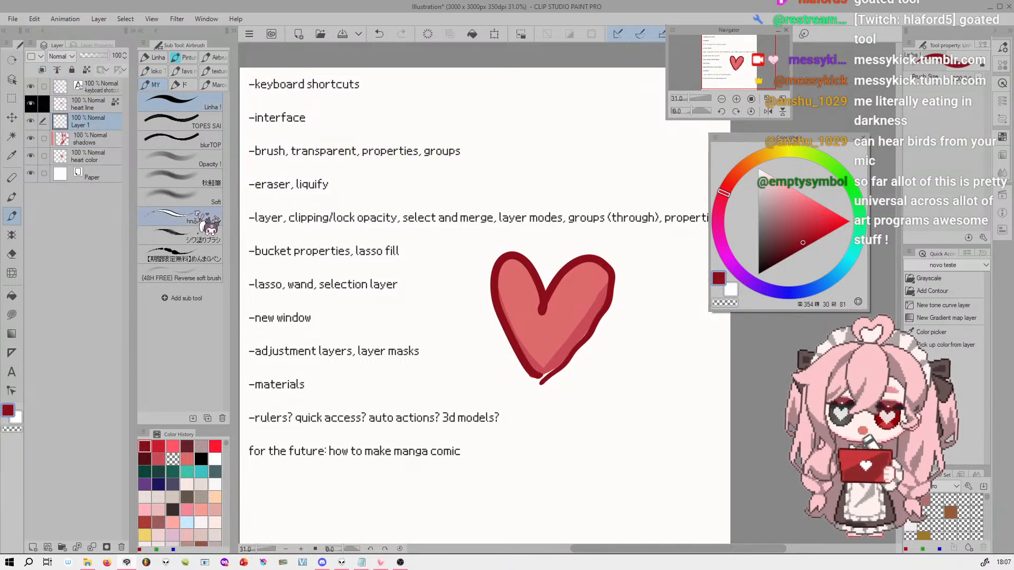
left_click(790, 185)
left_click_drag(834, 170, 815, 157)
left_click(785, 187)
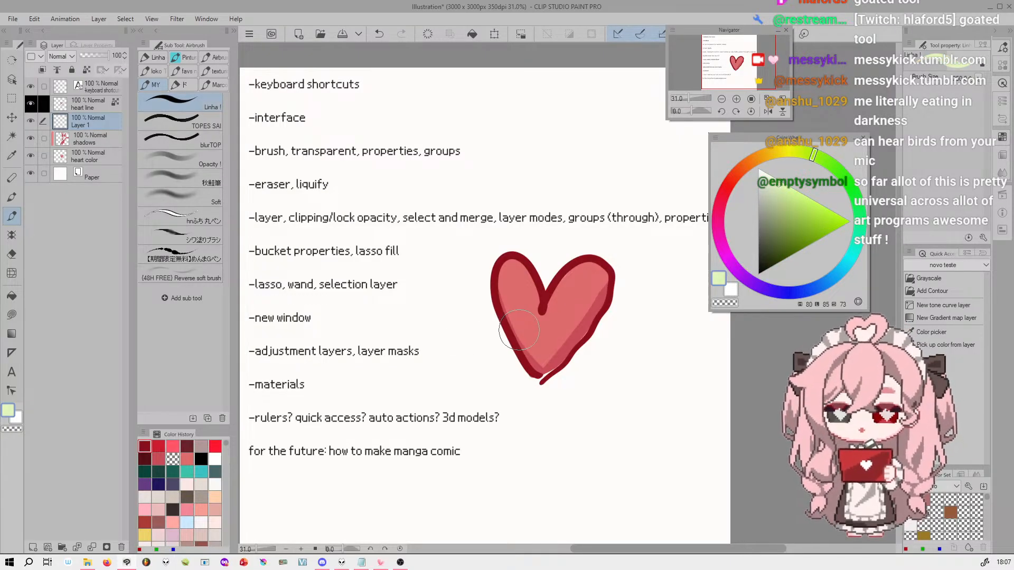
mouse_move(516, 250)
left_mouse_down()
mouse_move(506, 410)
mouse_move(527, 404)
mouse_move(528, 221)
left_mouse_up()
left_click_drag(104, 118, 100, 97)
mouse_move(499, 267)
left_mouse_down()
mouse_move(482, 426)
mouse_move(535, 197)
left_mouse_up()
Set Layer 1's blending mode to Multiply and paint over its light-green patch with a darker green
left_click(67, 56)
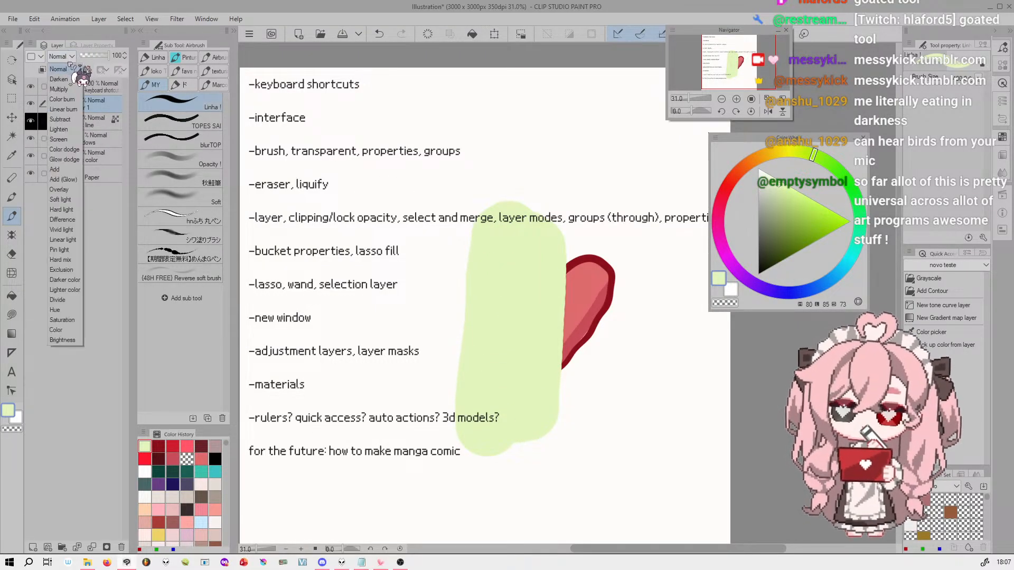
left_click(70, 90)
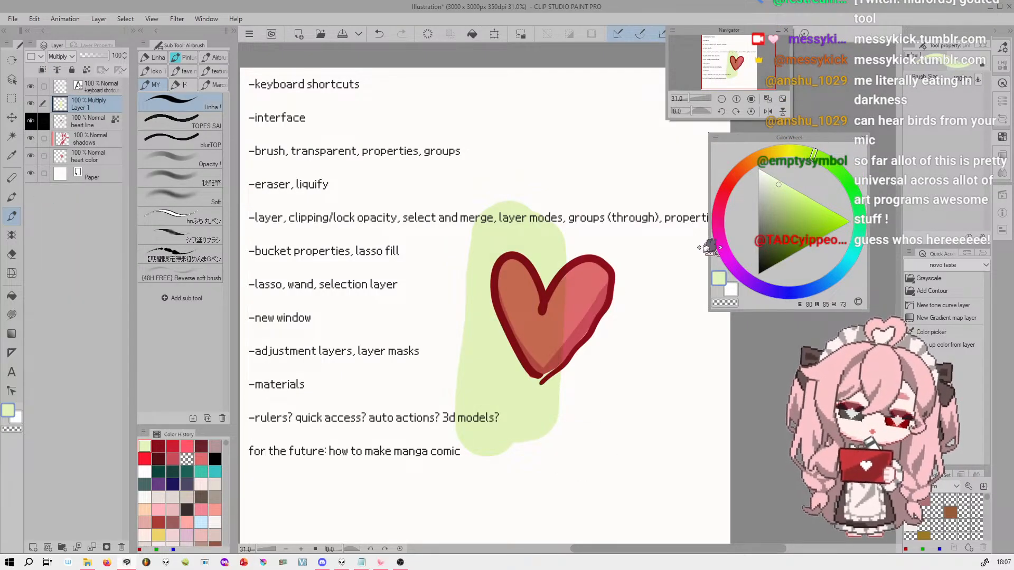
left_click(784, 197)
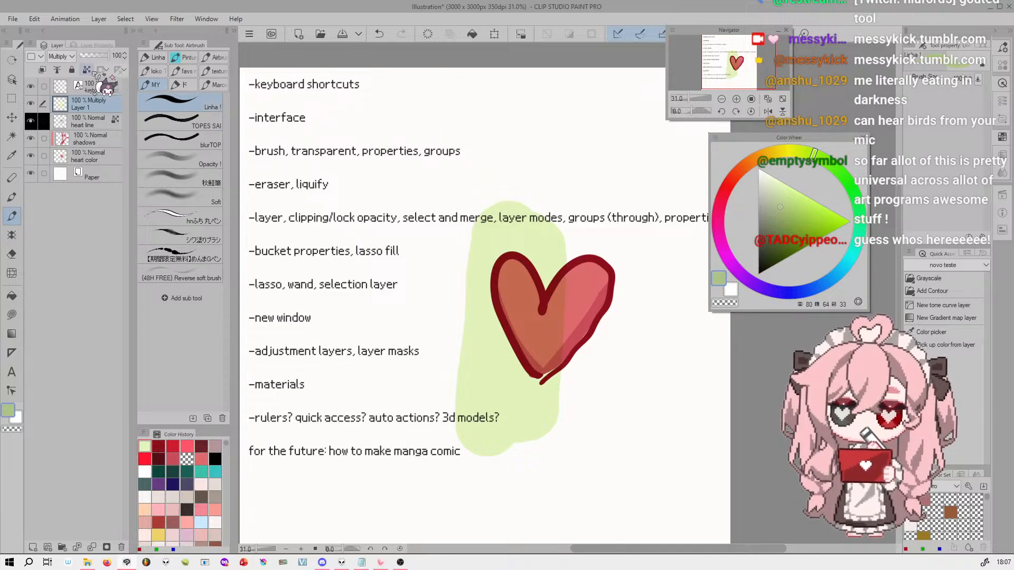
mouse_move(506, 237)
left_mouse_down()
mouse_move(501, 397)
mouse_move(509, 421)
mouse_move(522, 403)
mouse_move(537, 248)
mouse_move(510, 239)
mouse_move(493, 318)
mouse_move(494, 406)
left_mouse_up()
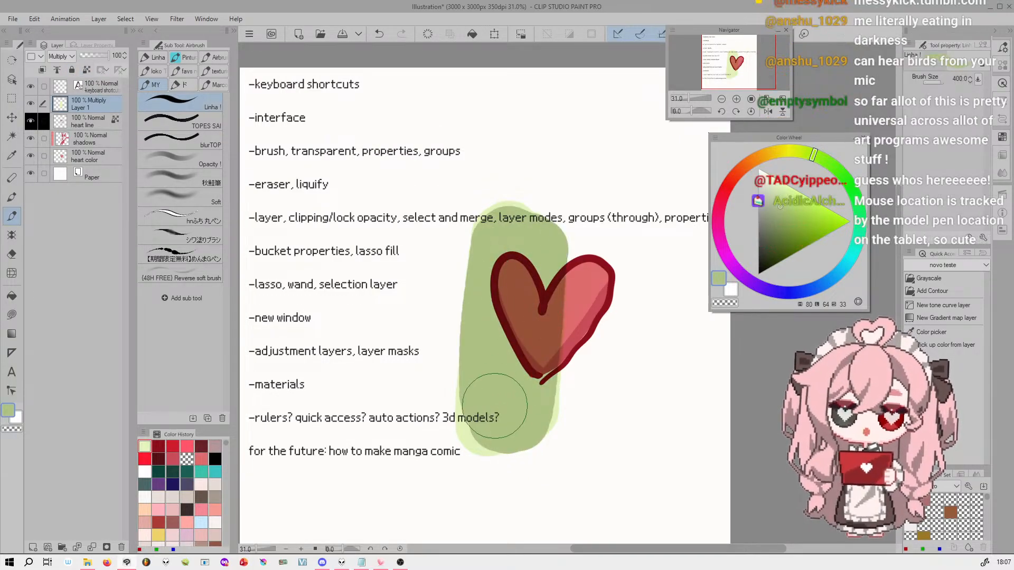
left_click_drag(513, 247, 512, 251)
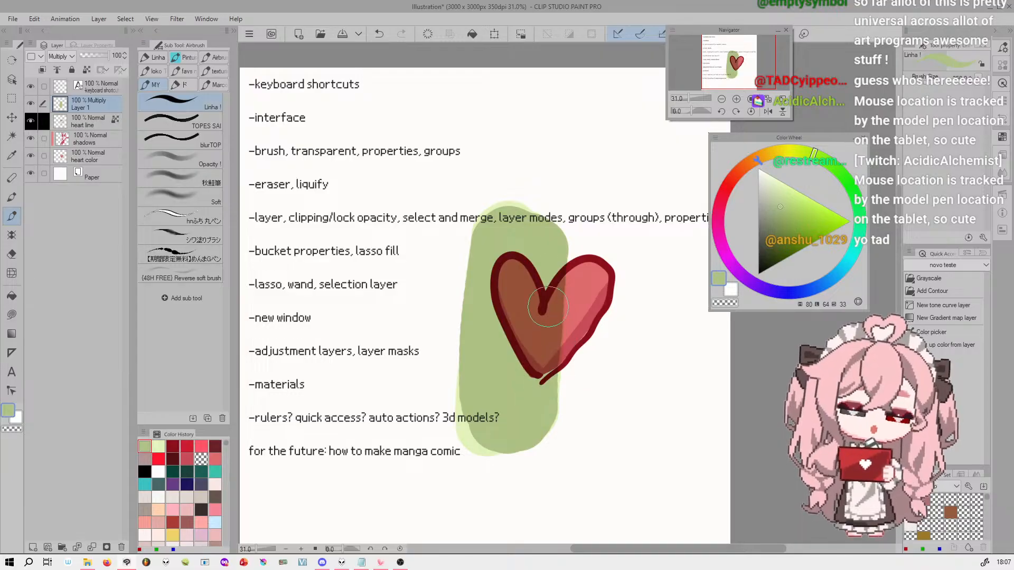
left_click_drag(557, 353, 541, 415)
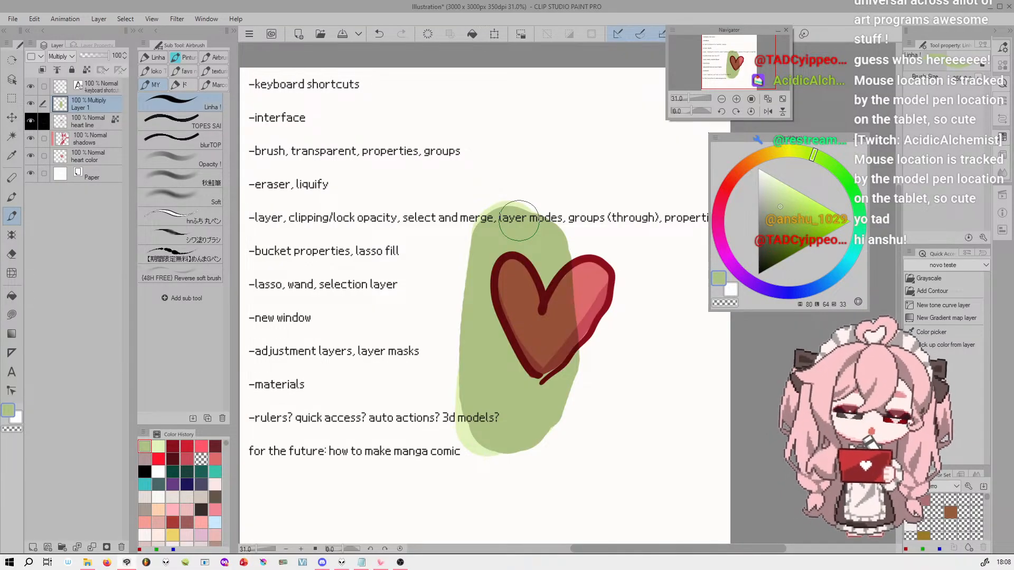
Hide Layer 1 and paint a yellow V shape in the middle of the heart on the heart color layer
left_click(31, 103)
left_click(92, 156)
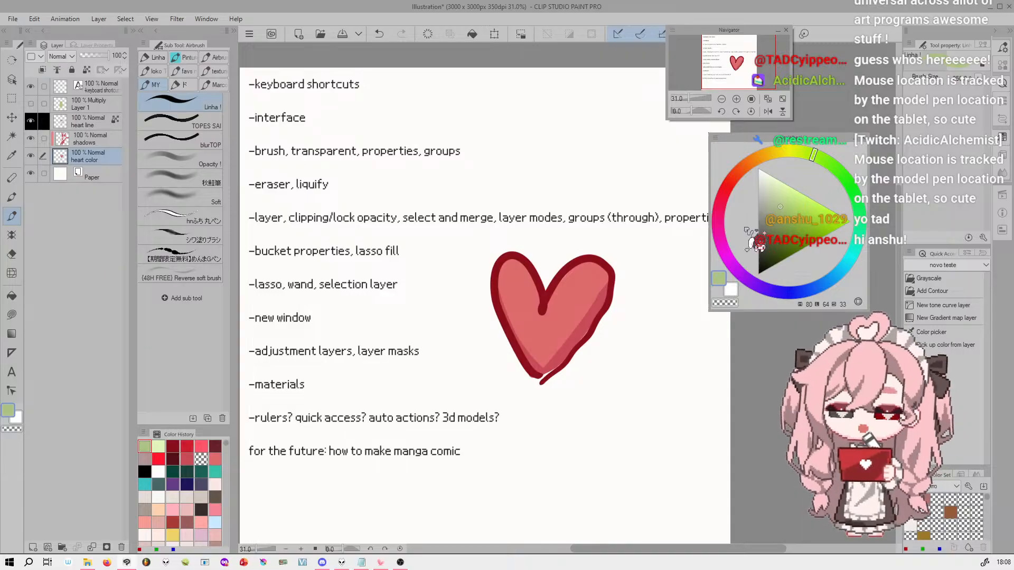
left_click(748, 164)
left_click(793, 185)
left_click_drag(793, 188, 819, 204)
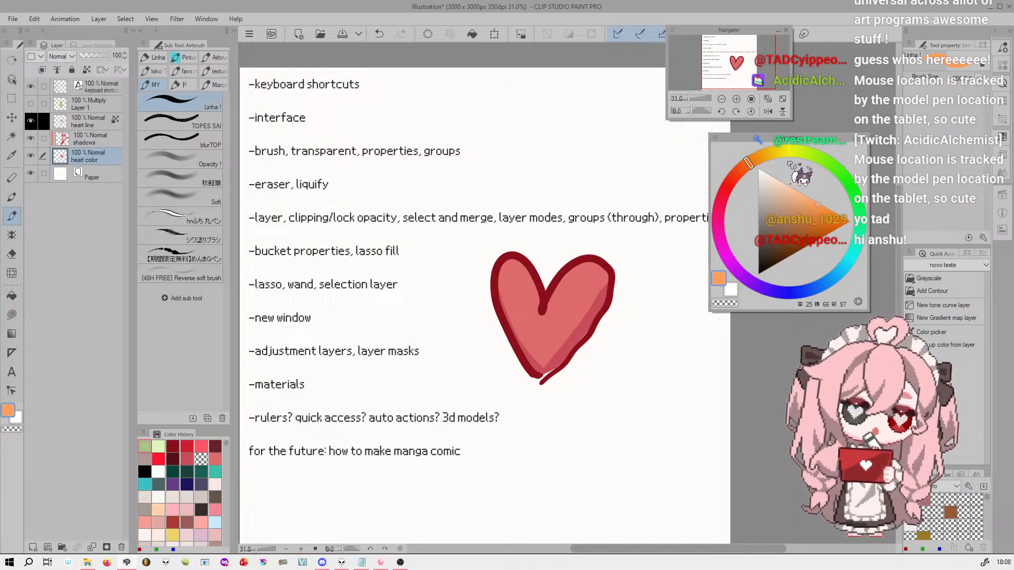
left_click_drag(766, 154, 775, 153)
mouse_move(540, 333)
left_mouse_down()
mouse_move(526, 307)
mouse_move(534, 321)
mouse_move(561, 310)
mouse_move(532, 331)
left_mouse_up()
Add one pink, one blue and one purple dot to the heart's upper left lobe on the heart color layer
left_click(718, 215)
left_click(793, 194)
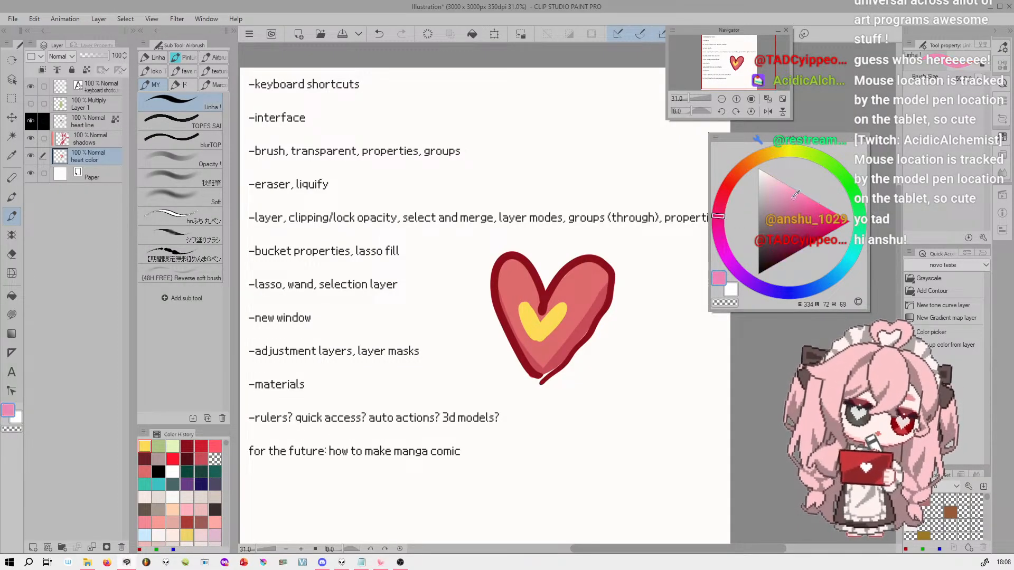
left_click(512, 277)
left_click(801, 292)
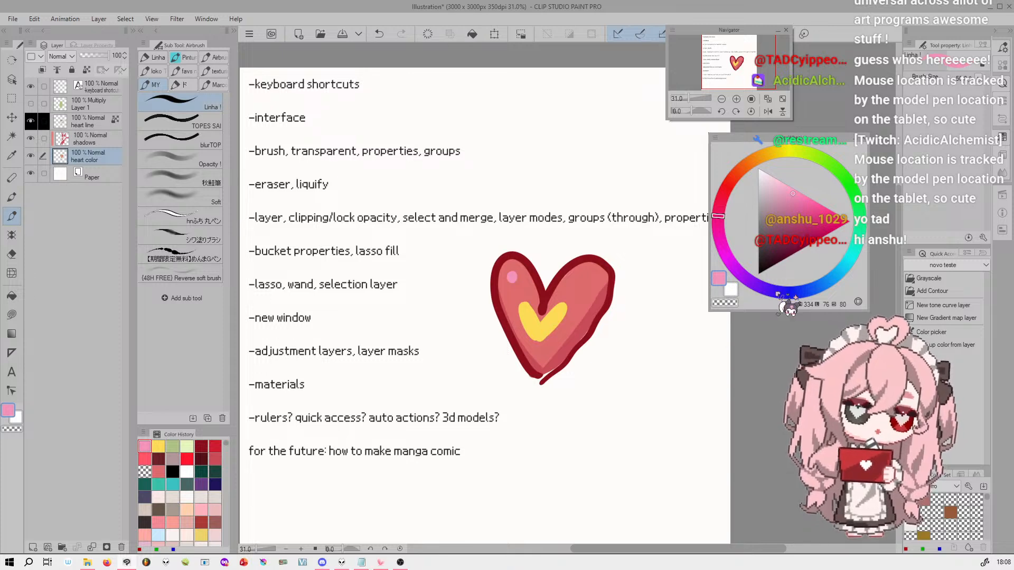
left_click(813, 229)
left_click(523, 287)
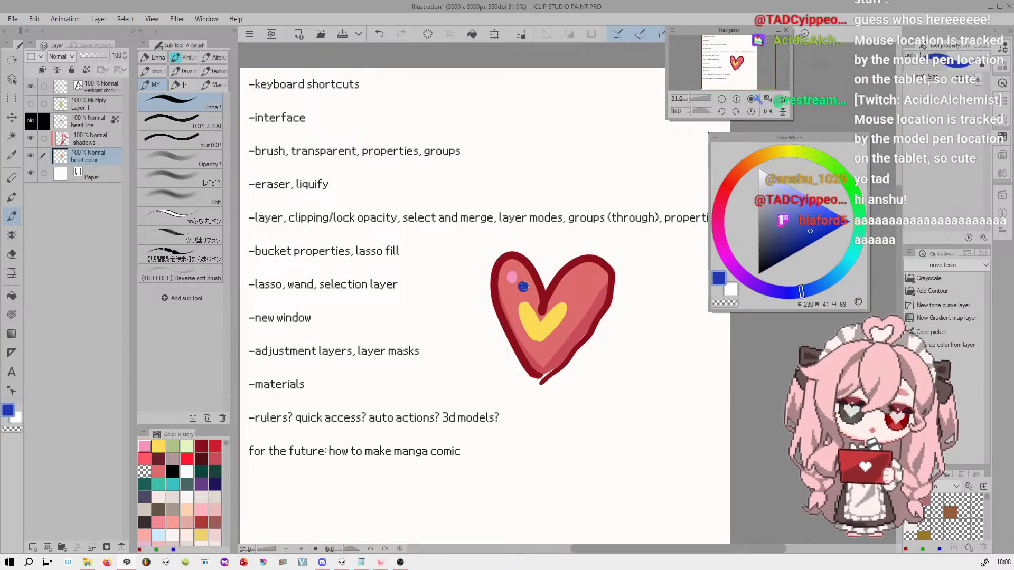
left_click(860, 224)
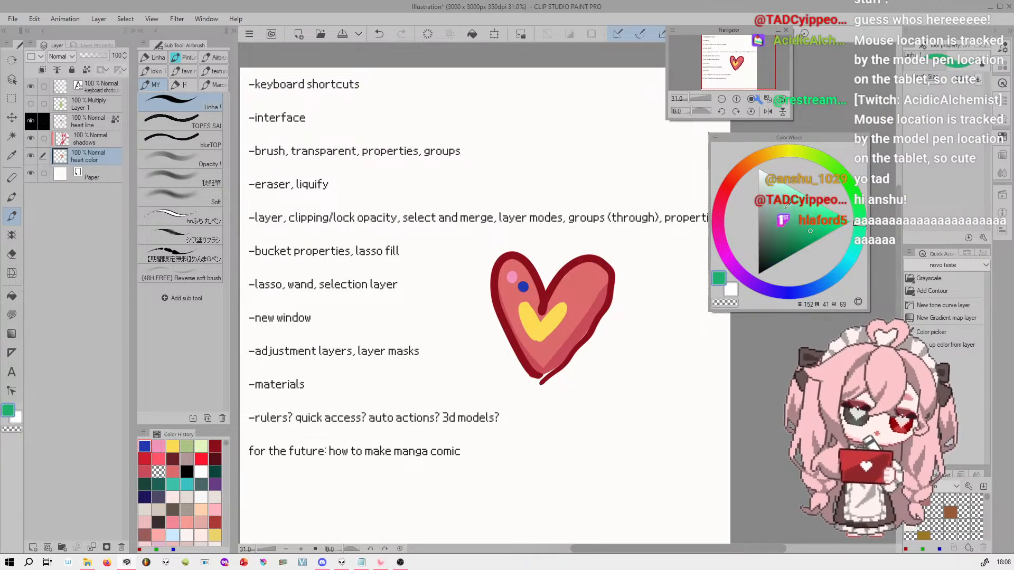
left_click(745, 276)
left_click(759, 285)
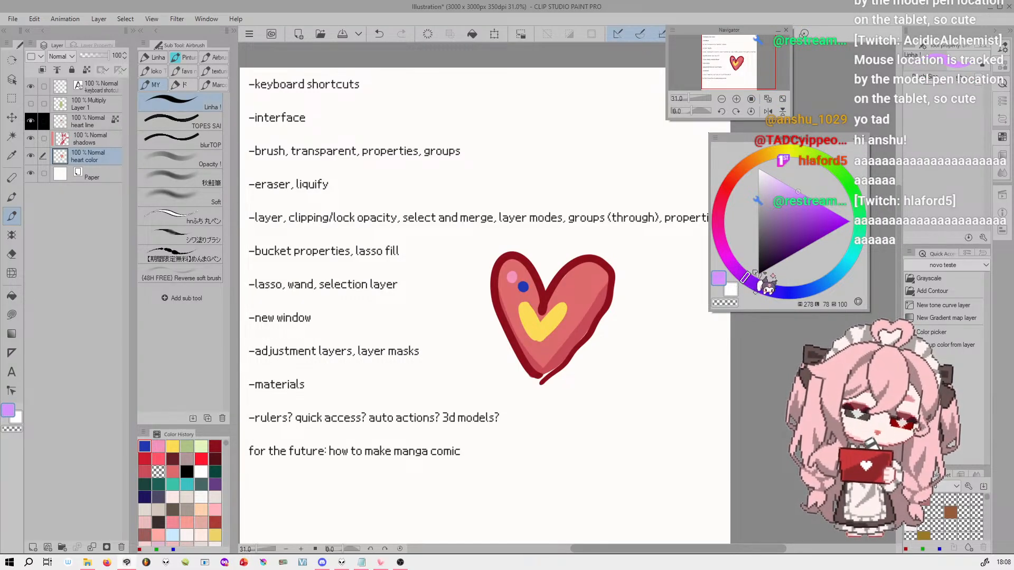
left_click(802, 211)
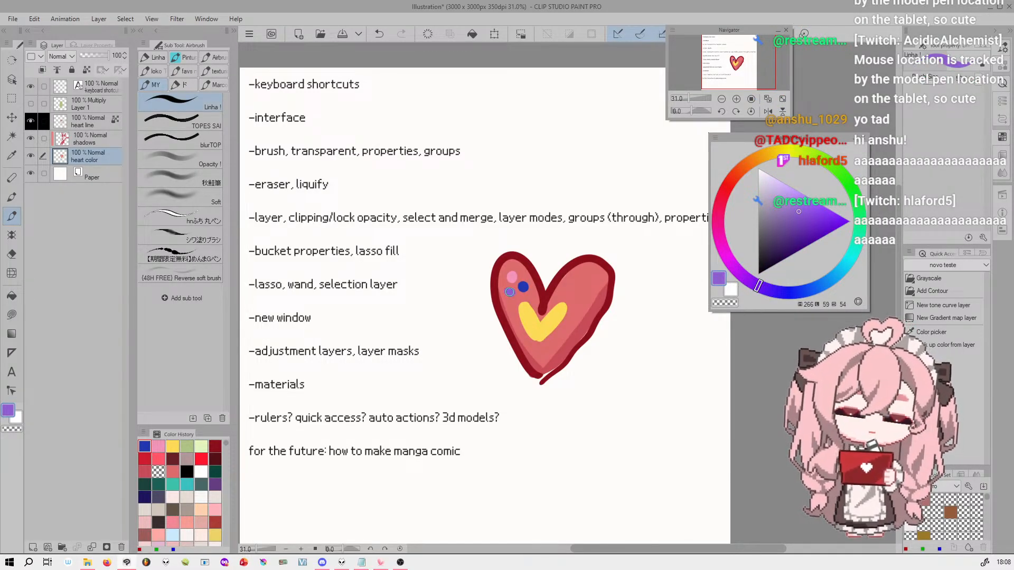
left_click(510, 292)
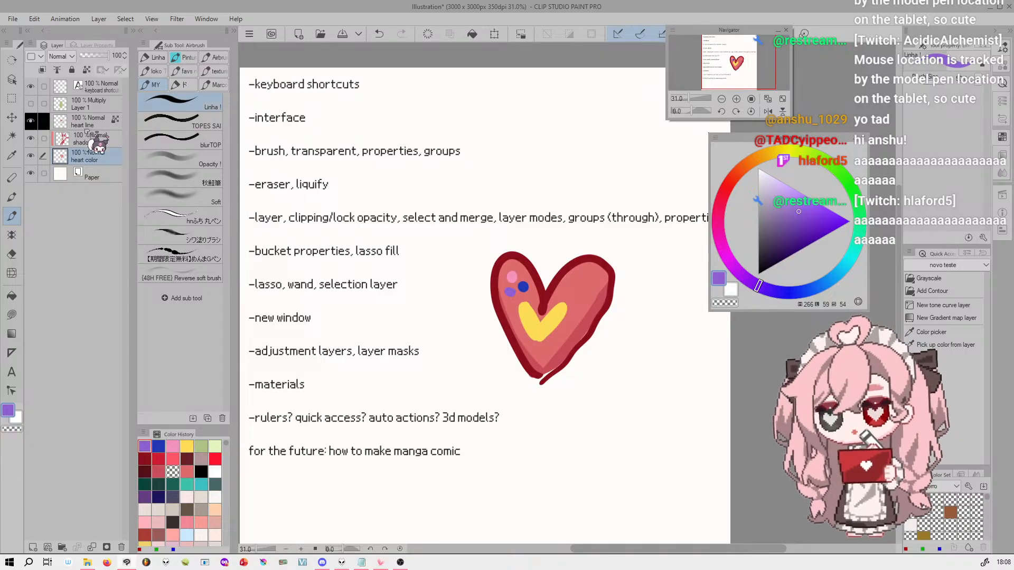
Show Layer 1 again and extend its green patch above the heart with the previously used green
left_click(87, 104)
left_click(31, 103)
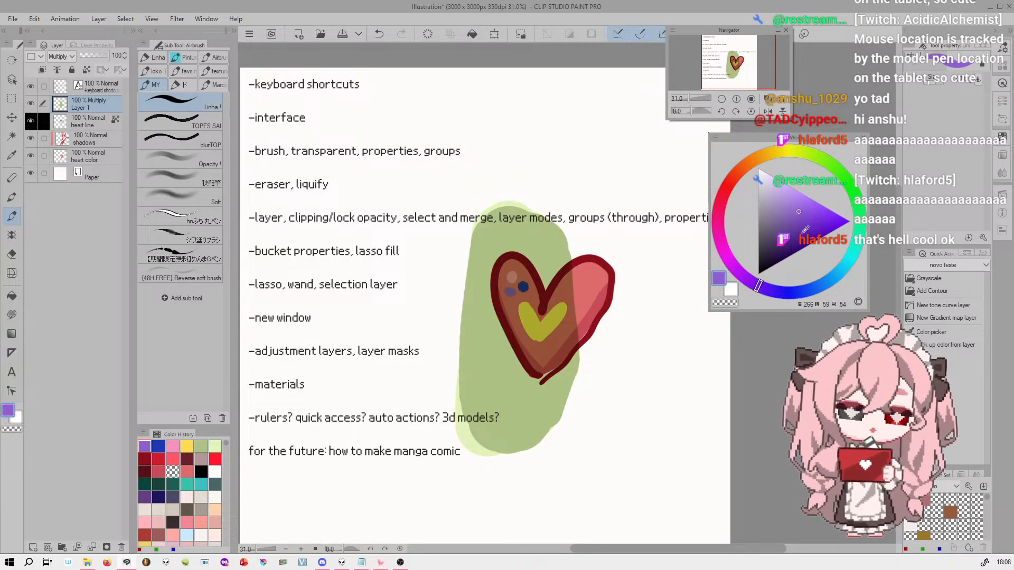
left_click(201, 447)
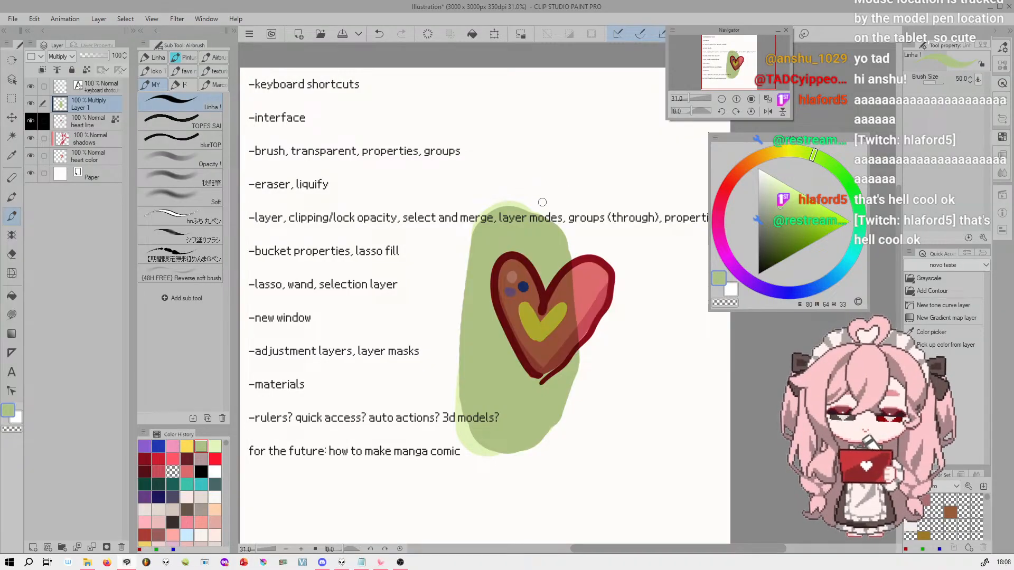
mouse_move(540, 220)
left_mouse_down()
mouse_move(554, 249)
mouse_move(541, 230)
mouse_move(489, 367)
mouse_move(555, 219)
mouse_move(518, 181)
mouse_move(531, 206)
left_mouse_up()
Lock Layer 1's transparent pixels and recolor the whole patch grayish green, then grayish blue
left_click_drag(769, 217, 767, 209)
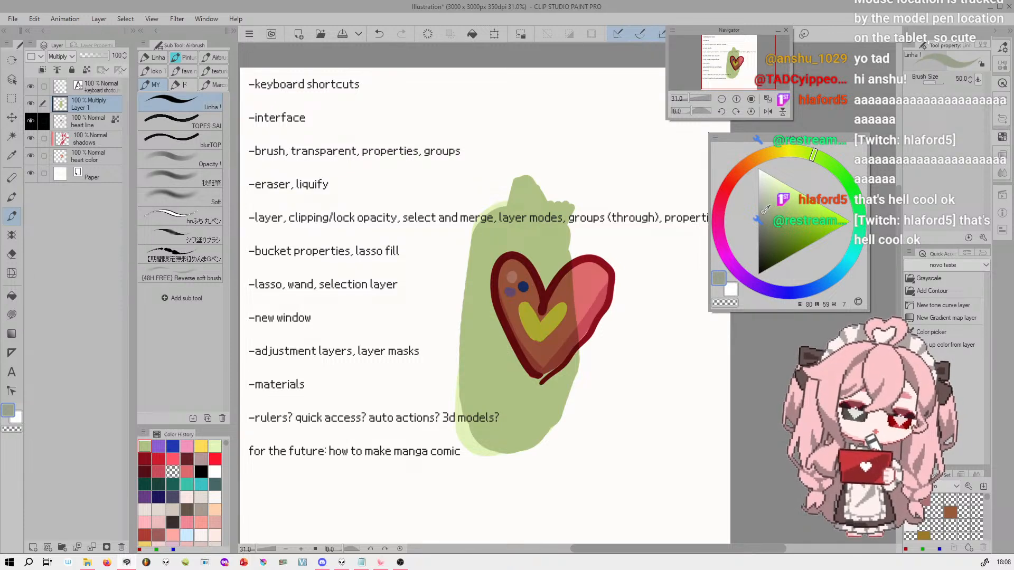
left_click(86, 69)
left_click(490, 34)
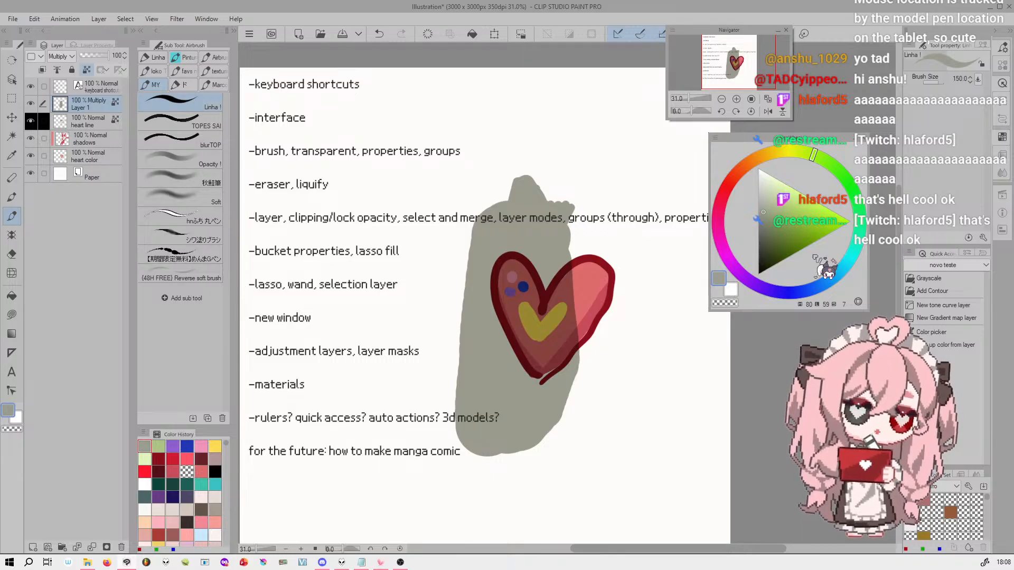
left_click_drag(802, 296, 795, 292)
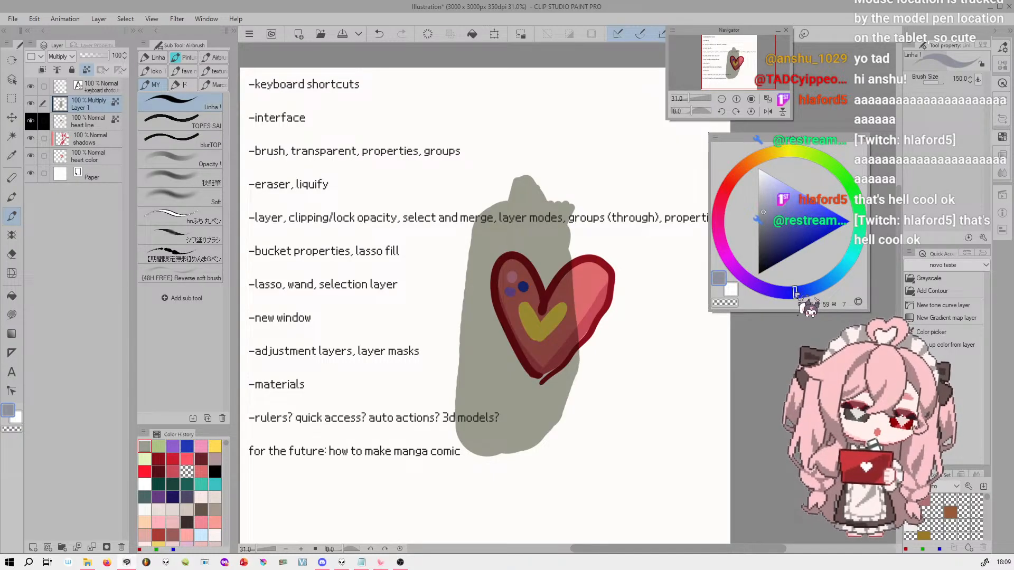
left_click(765, 202)
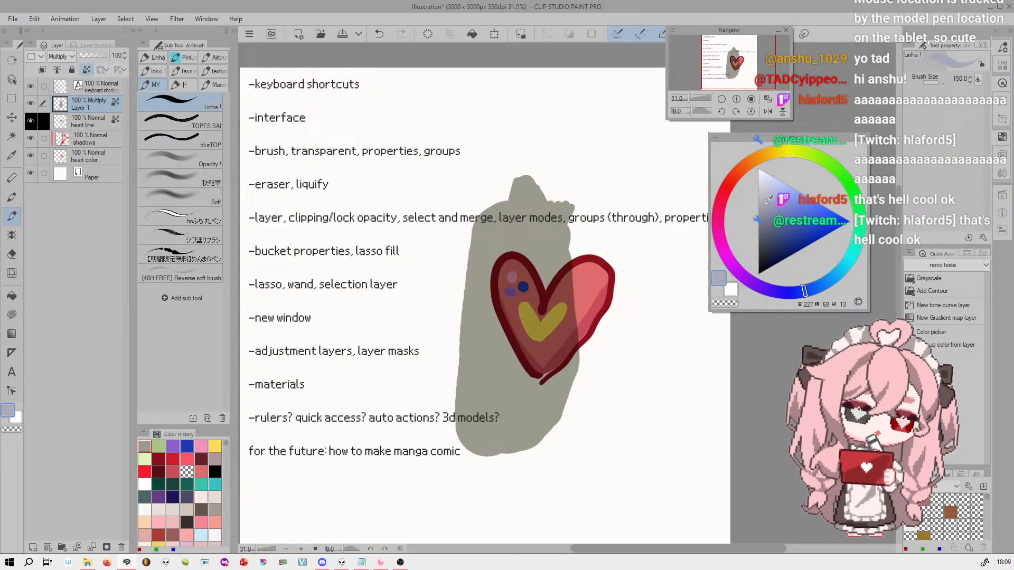
left_click(472, 33)
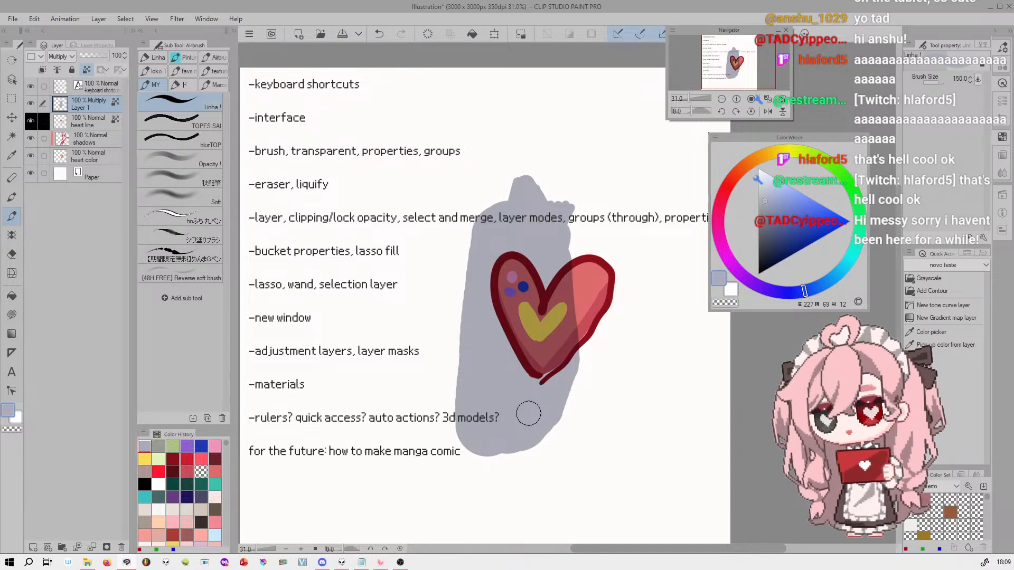
Cycle Layer 1's blending mode through Color burn, Color dodge, Overlay, Vivid light and Pin light to Brightness to compare their effects on the heart
left_click_drag(749, 64, 746, 66)
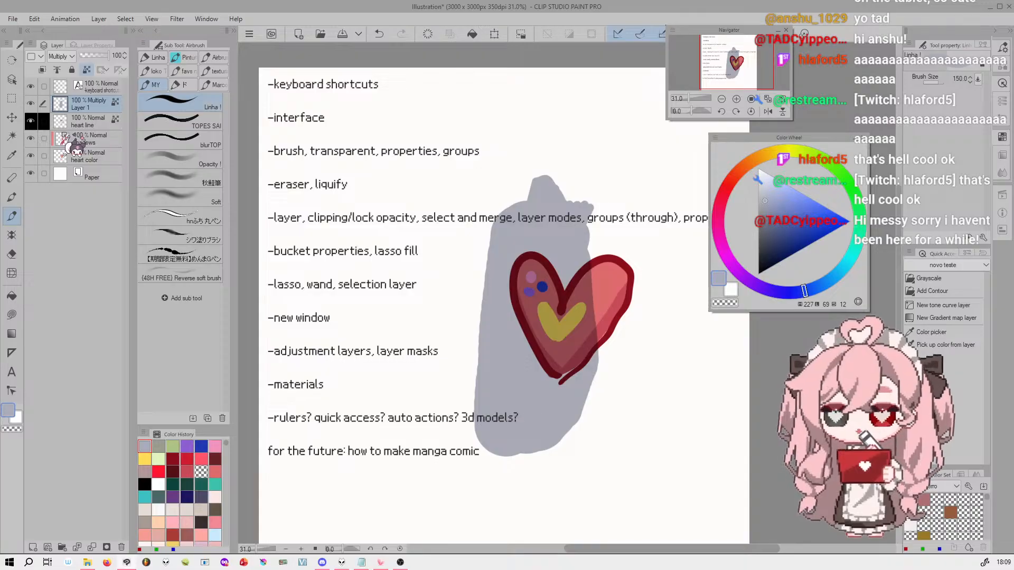
left_click(757, 56)
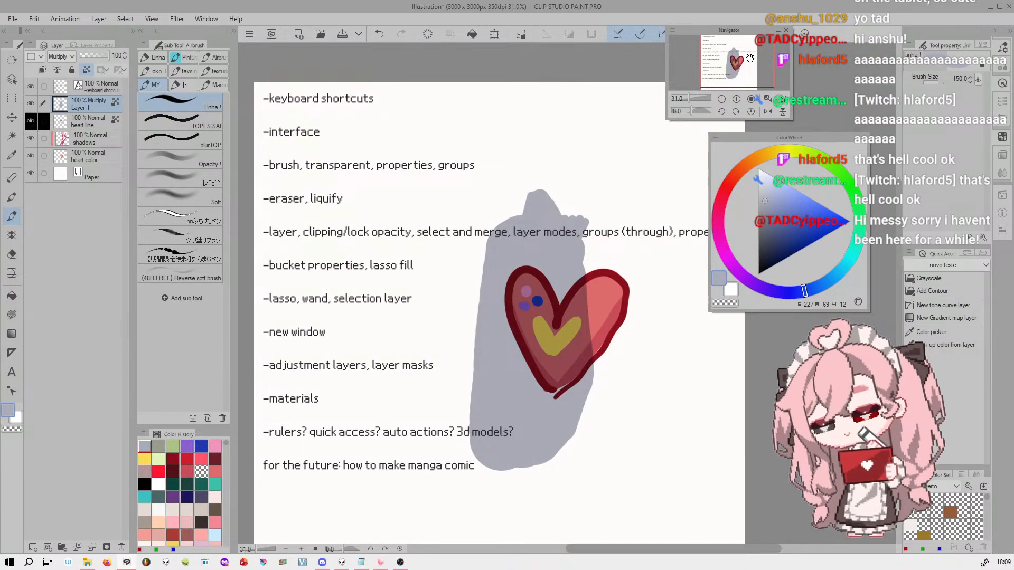
left_click_drag(751, 58, 743, 60)
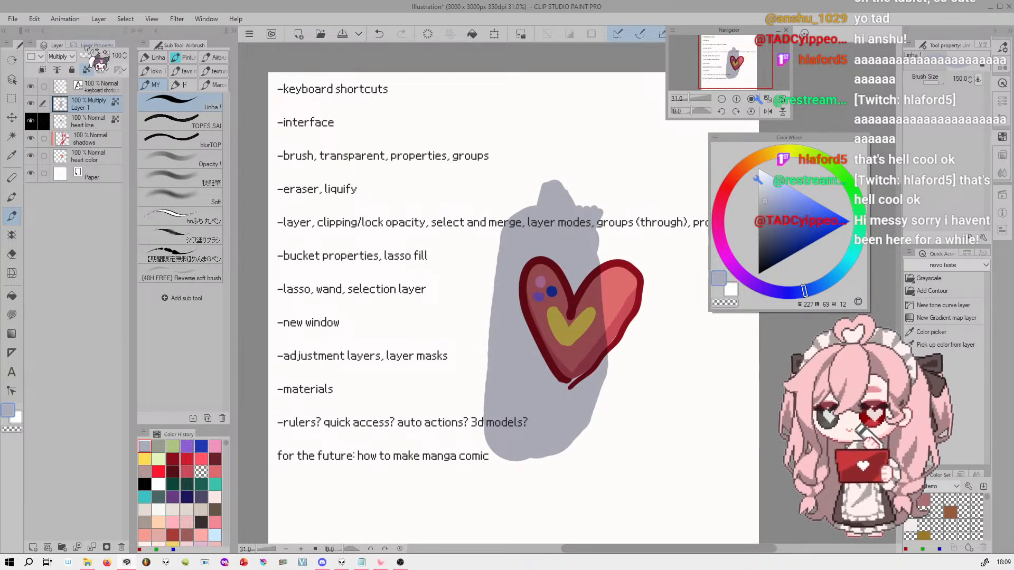
scroll(74, 56, "down", 1)
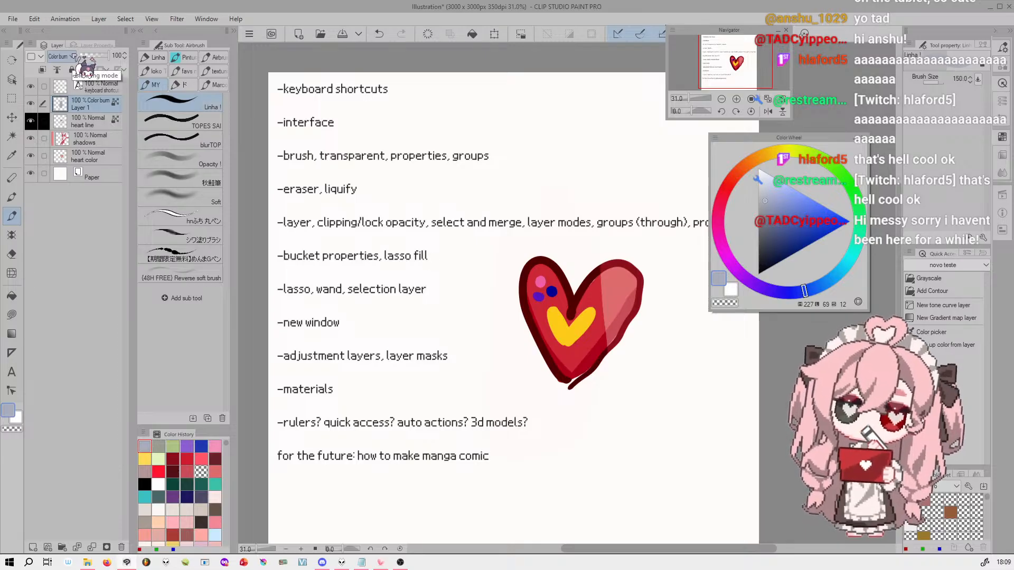
scroll(74, 56, "down", 2)
scroll(73, 56, "down", 4)
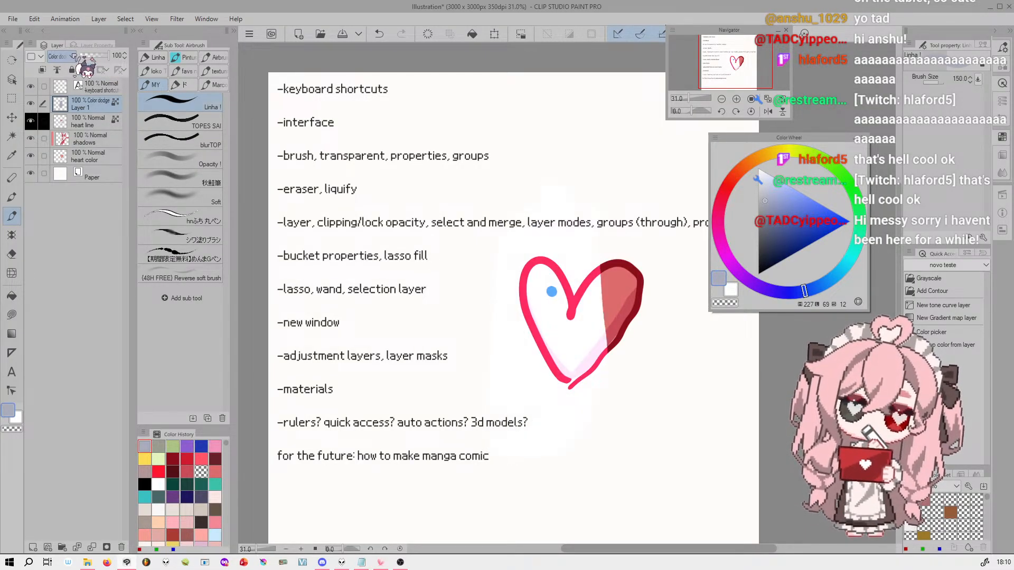
scroll(73, 56, "down", 4)
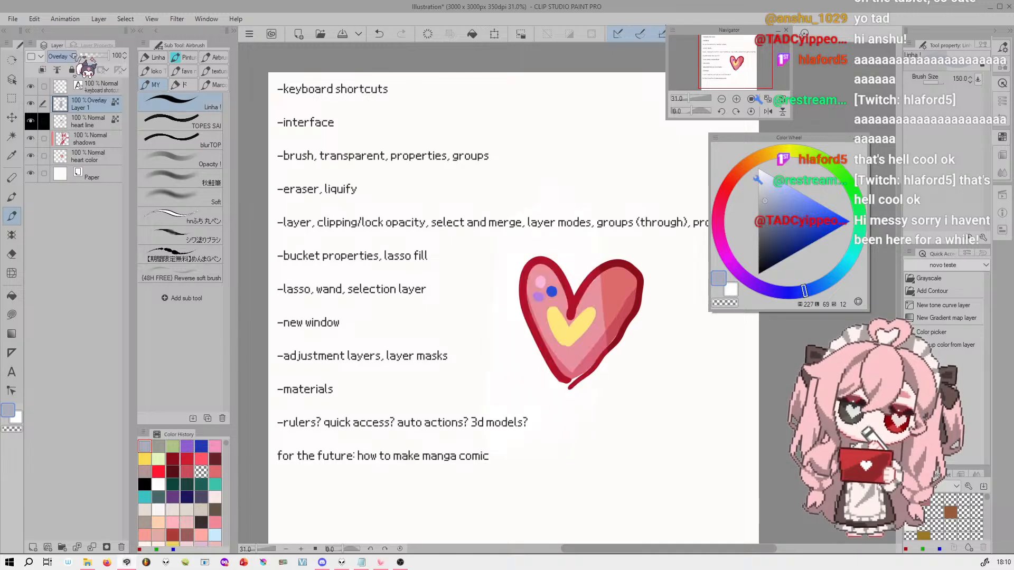
scroll(73, 55, "down", 4)
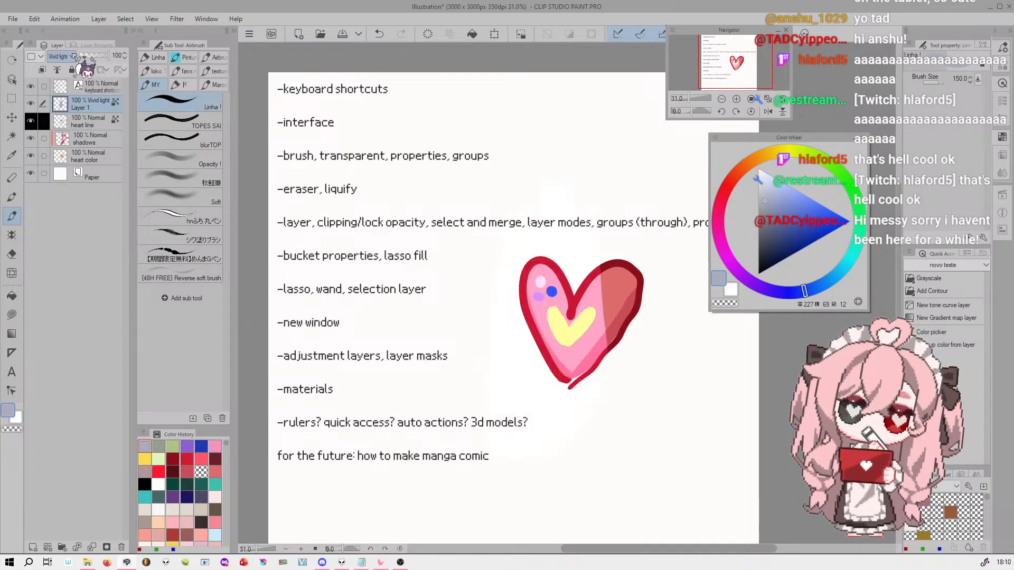
scroll(74, 56, "down", 1)
scroll(74, 56, "down", 3)
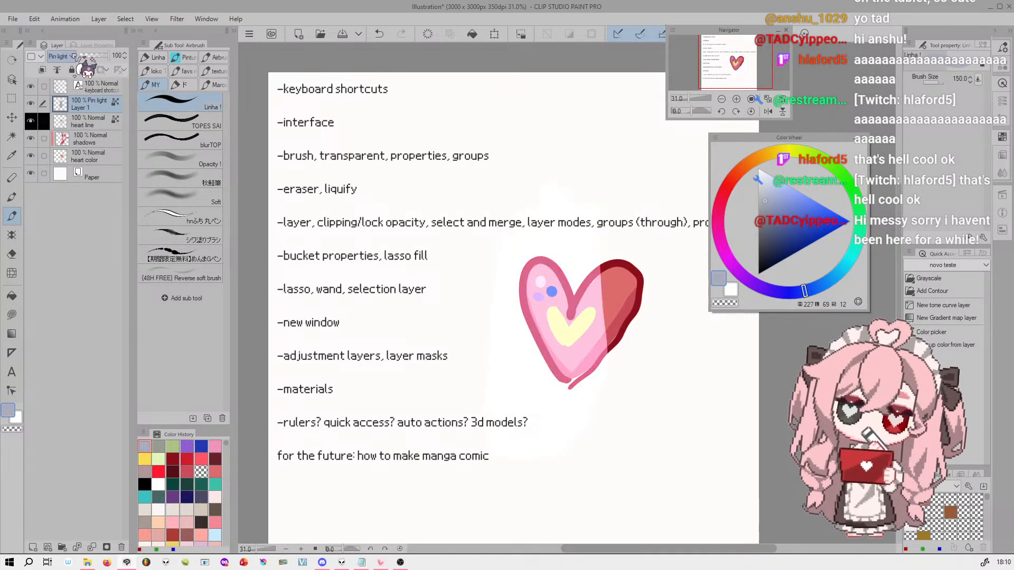
scroll(74, 56, "down", 7)
scroll(73, 56, "down", 2)
scroll(74, 57, "down", 2)
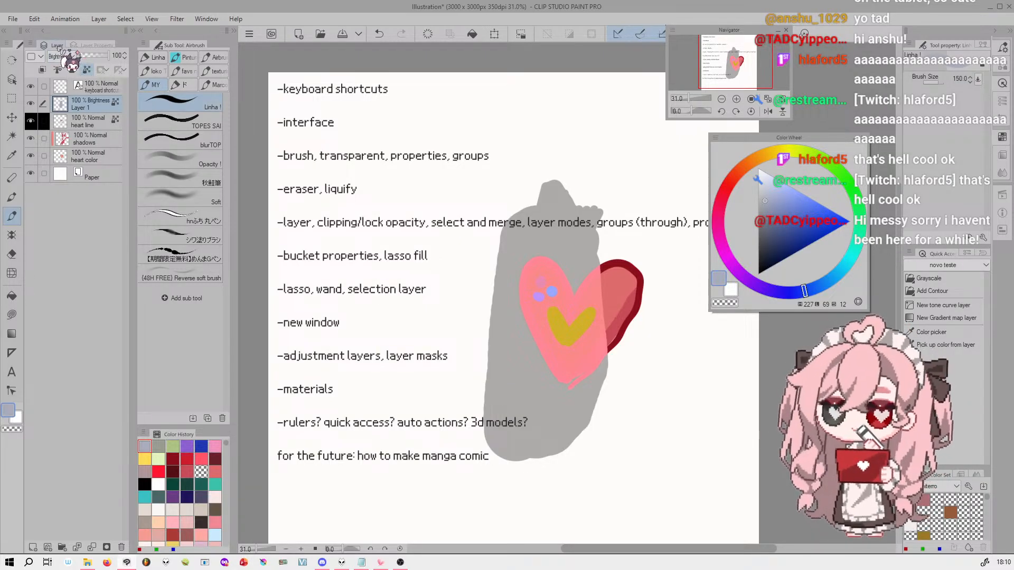
Step Layer 1's blending mode back through Color dodge to Normal, then set it to Multiply
scroll(57, 57, "up", 20)
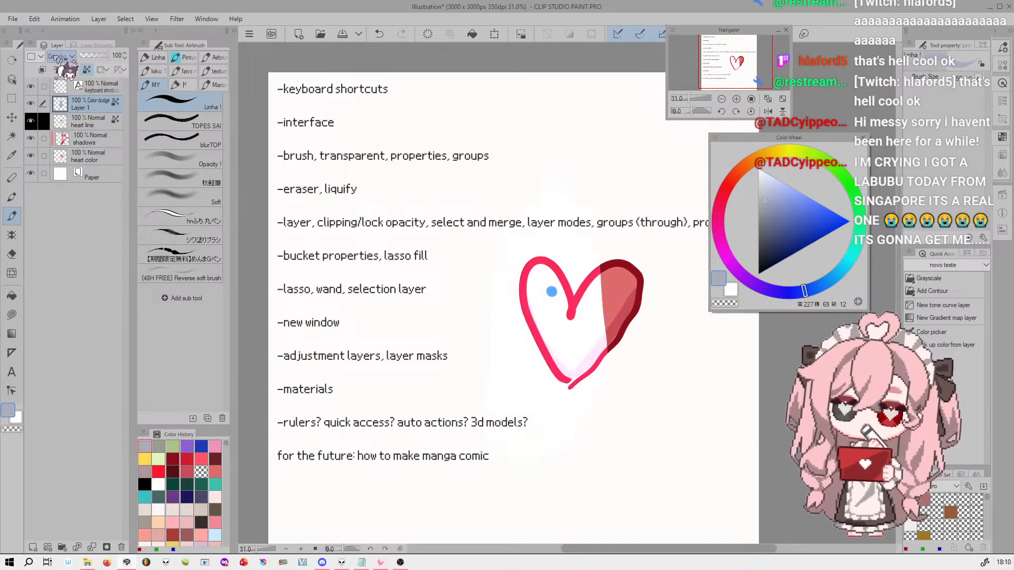
scroll(57, 57, "up", 5)
left_click(60, 56)
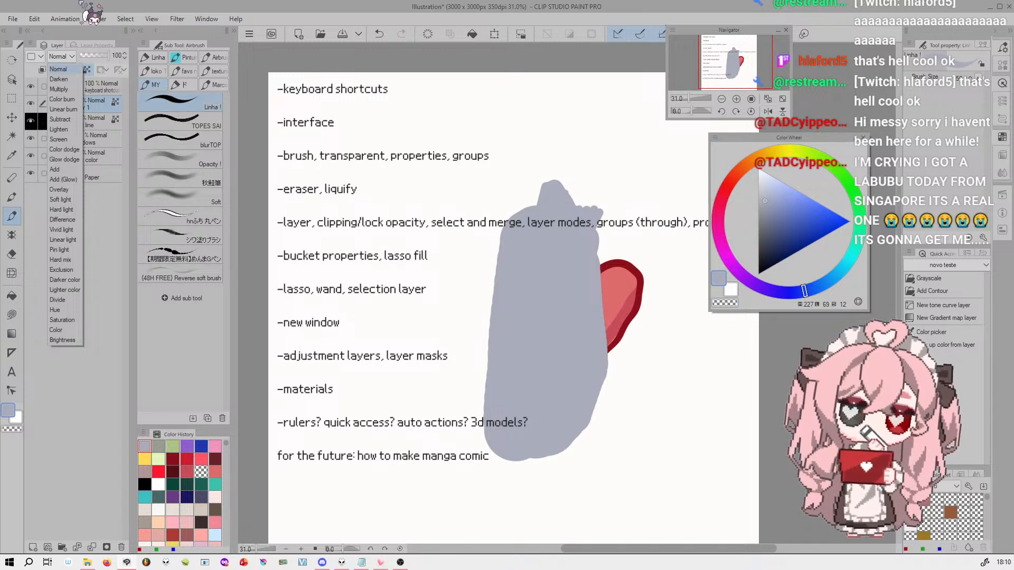
left_click(59, 89)
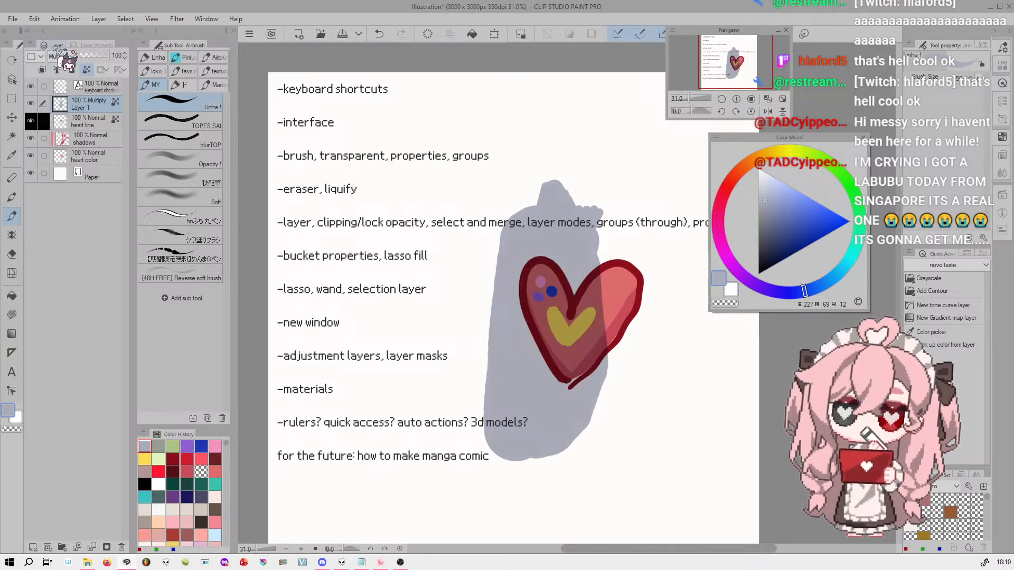
Set Layer 1's blending mode to Add for comparison, then change it to Overlay
left_click(59, 56)
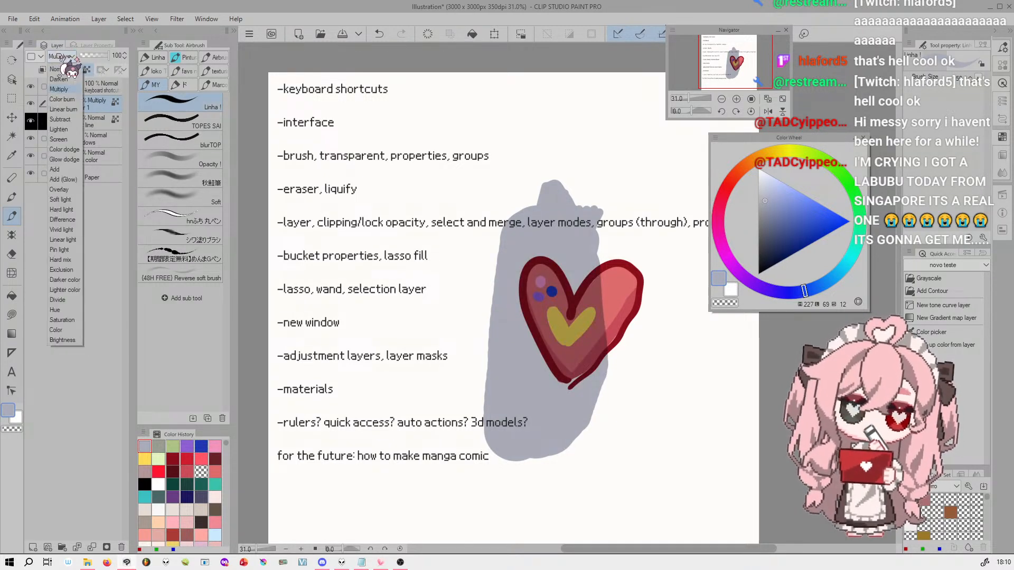
left_click(62, 170)
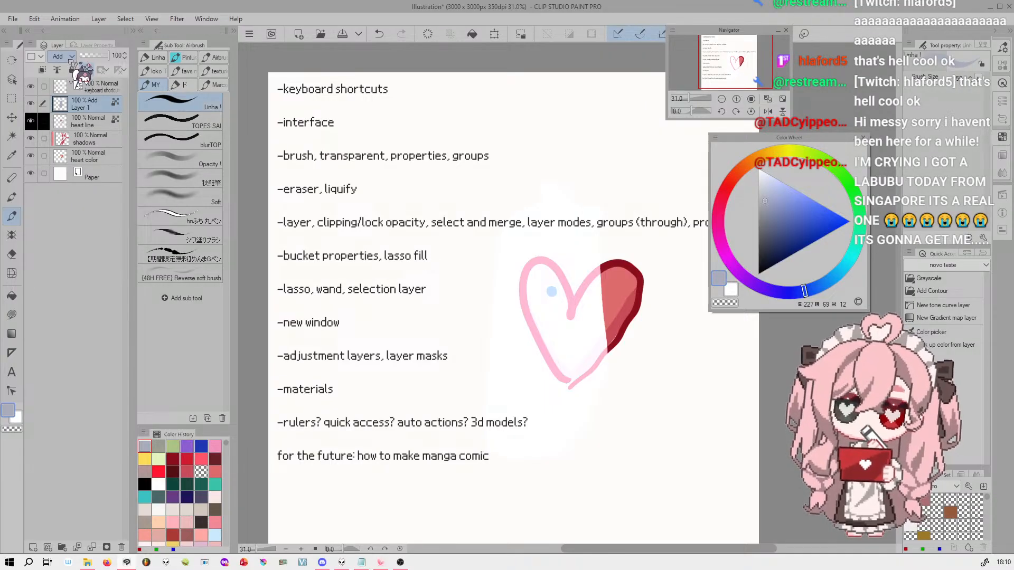
left_click(60, 56)
left_click(59, 189)
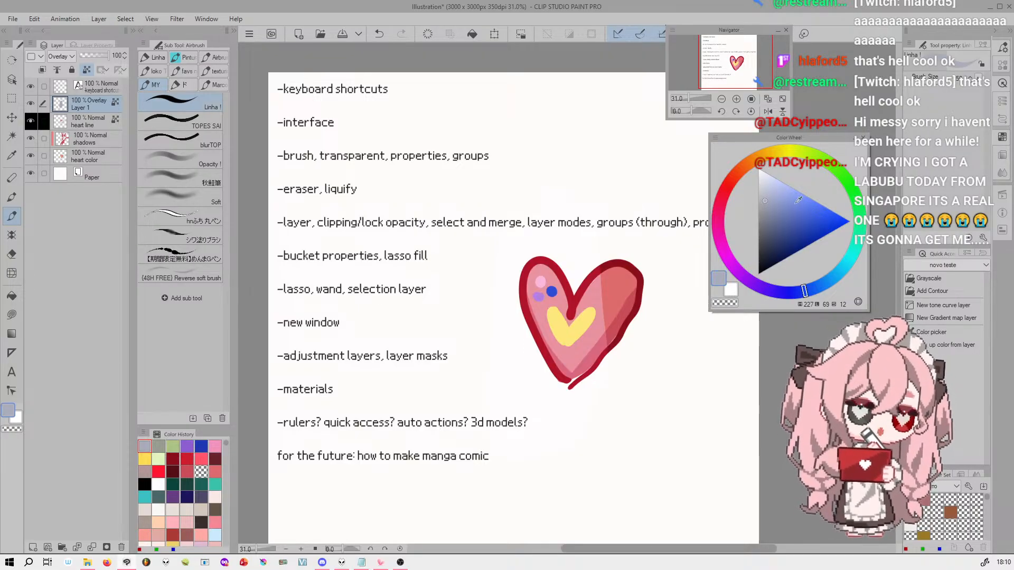
Recolor parts of Layer 1's Overlay patch over the heart with bright blue, dark navy and pale blue
left_click(827, 210)
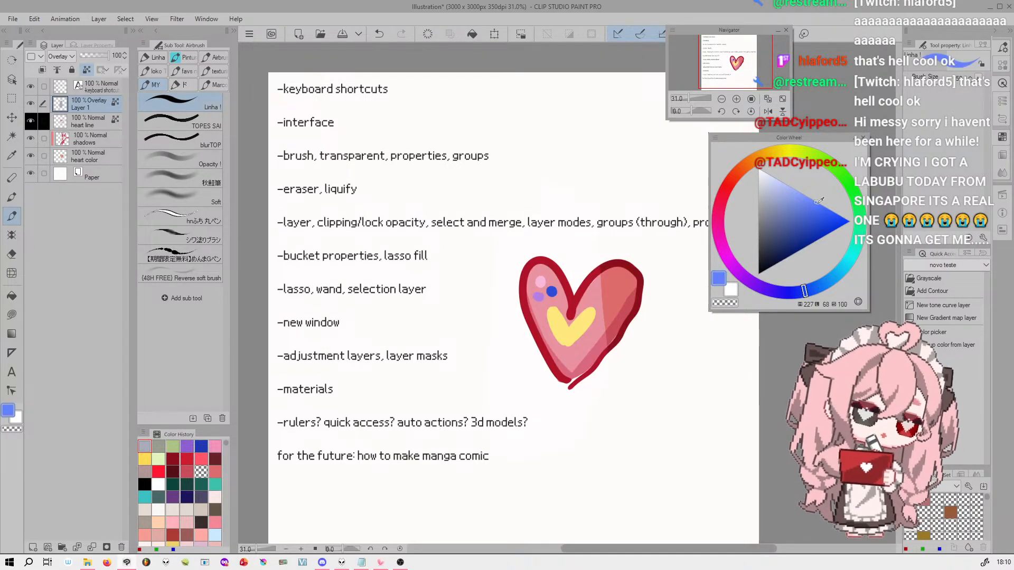
mouse_move(589, 312)
left_mouse_down()
mouse_move(552, 342)
mouse_move(615, 297)
mouse_move(616, 286)
mouse_move(549, 362)
mouse_move(605, 332)
left_mouse_up()
left_click(789, 252)
mouse_move(632, 298)
left_mouse_down()
mouse_move(543, 362)
mouse_move(553, 377)
mouse_move(595, 356)
mouse_move(639, 308)
mouse_move(612, 311)
mouse_move(527, 357)
mouse_move(563, 363)
mouse_move(648, 333)
left_mouse_up()
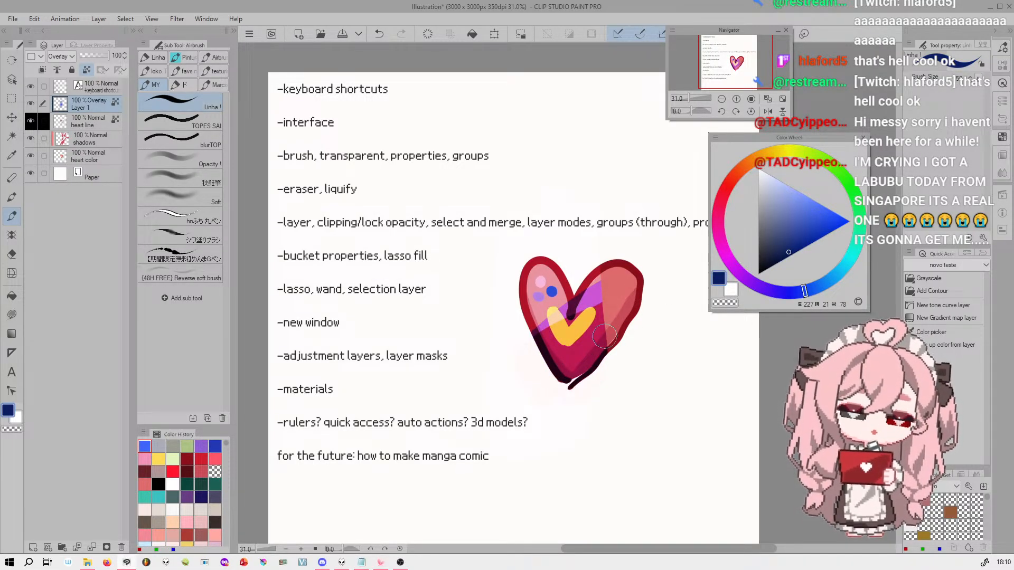
left_click(775, 176)
mouse_move(572, 289)
left_mouse_down()
mouse_move(516, 306)
mouse_move(528, 285)
mouse_move(559, 281)
left_mouse_up()
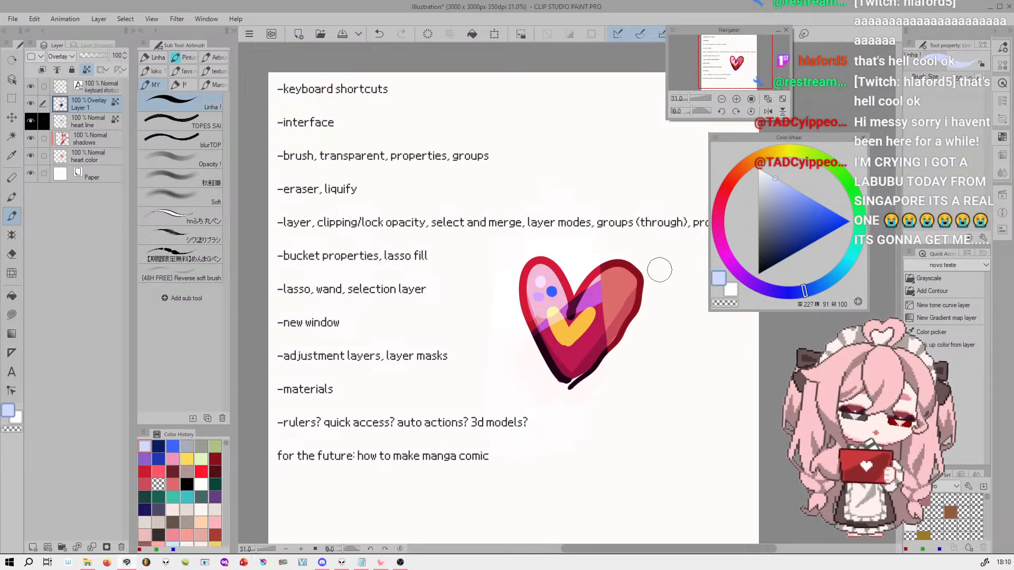
mouse_move(602, 267)
left_mouse_down()
mouse_move(533, 342)
mouse_move(568, 374)
left_mouse_up()
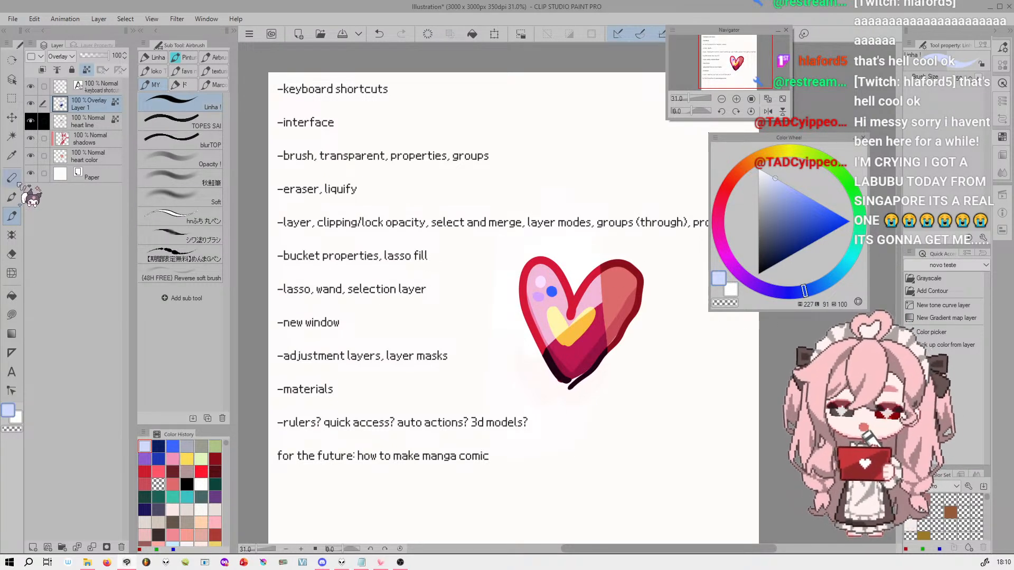
Choose the TOPES SAI brush and clear all paint from Layer 1
left_click(208, 126)
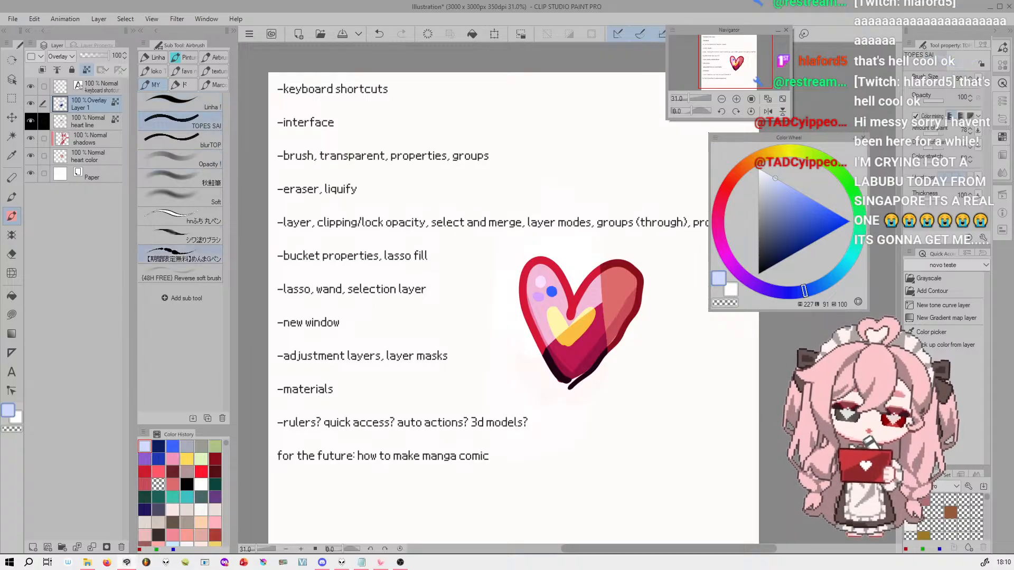
left_click(434, 33)
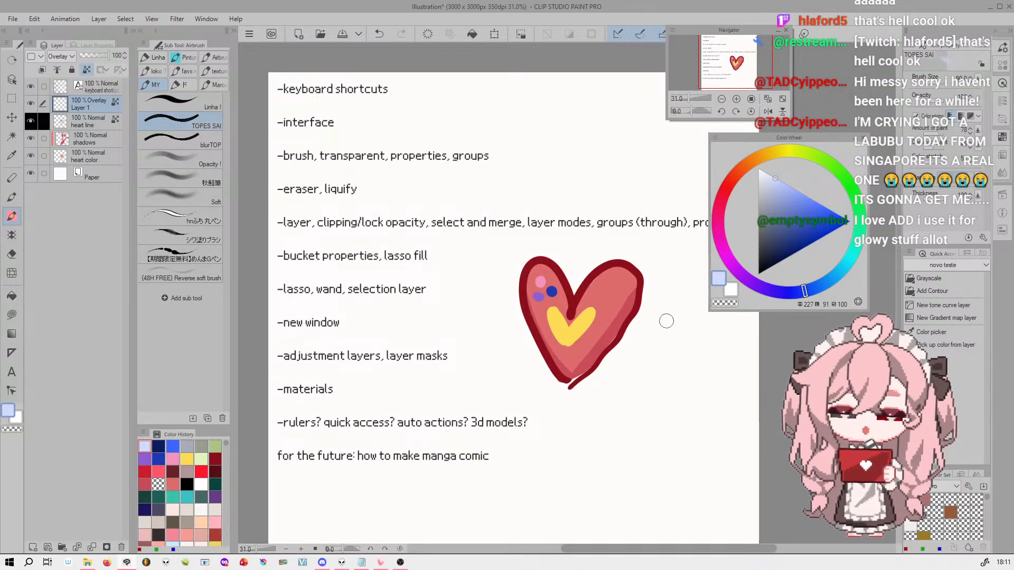
left_click(737, 99)
left_click(737, 99)
left_click(736, 98)
left_click_drag(736, 52, 742, 55)
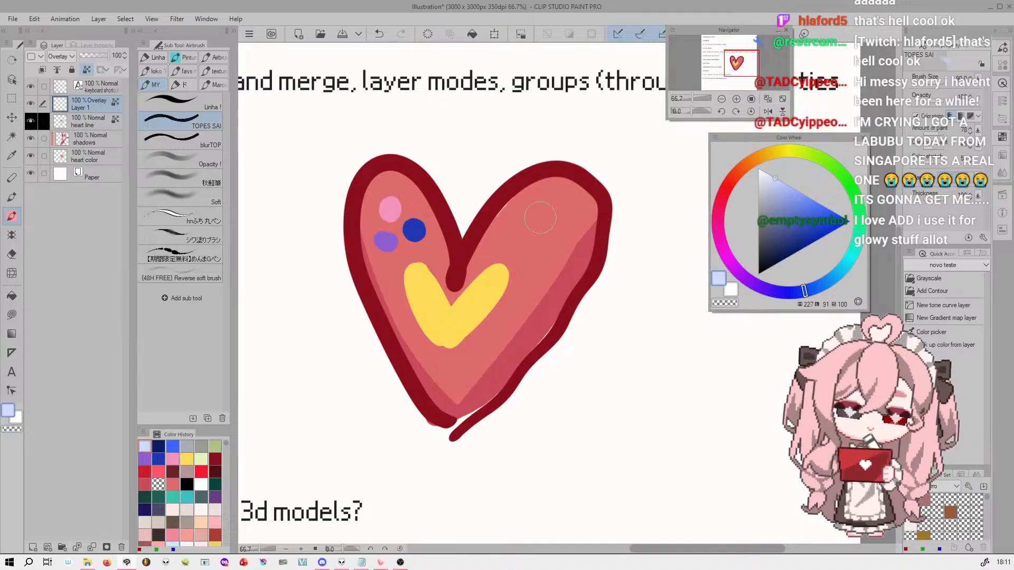
Unlock Layer 1's transparent pixels and try painting pale orange along the heart's right shadow edge with a larger TOPES SAI brush
left_click(726, 181)
left_click(783, 182)
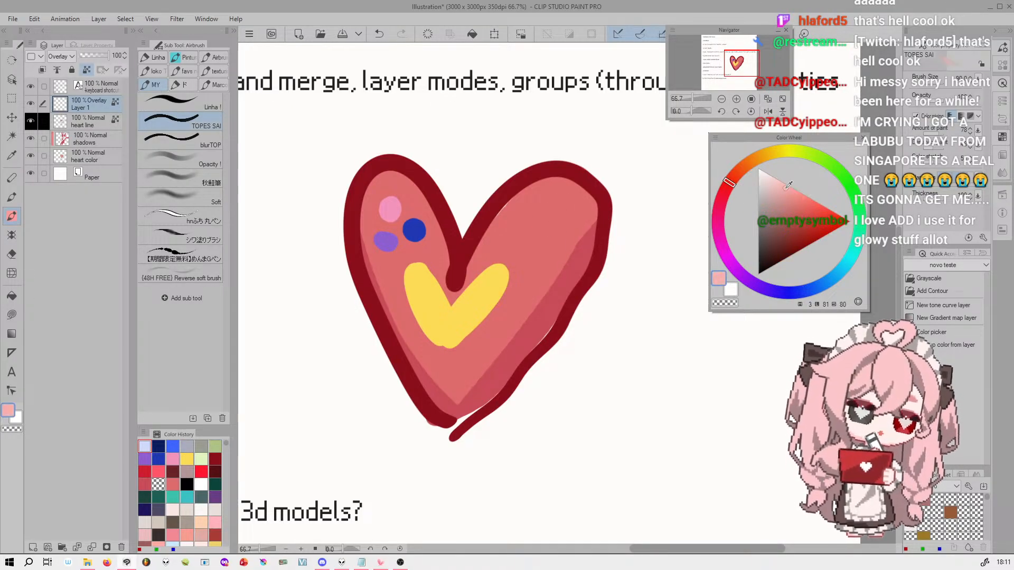
mouse_move(737, 175)
left_mouse_down()
mouse_move(753, 182)
mouse_move(746, 175)
left_mouse_up()
left_click(793, 200)
left_click_drag(793, 199, 789, 198)
left_click_drag(595, 214, 547, 290)
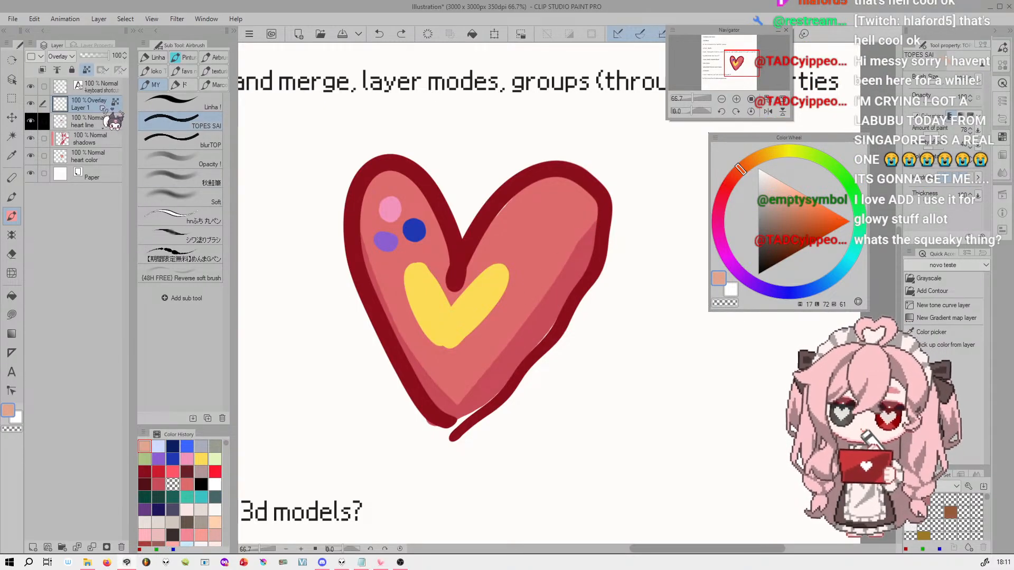
left_click_drag(595, 214, 546, 293)
key("ctrl+z")
key("bracketright")
key("bracketright")
key("bracketright")
left_click_drag(594, 221, 554, 288)
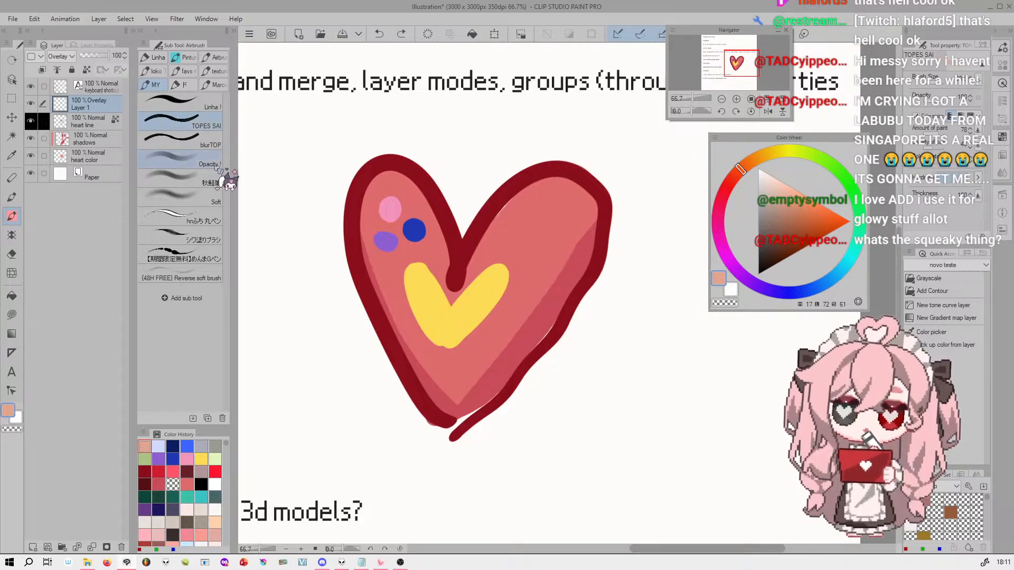
Airbrush a more vivid orange glow along the heart's right shadow edge on Layer 1 using the Soft brush
left_click(211, 200)
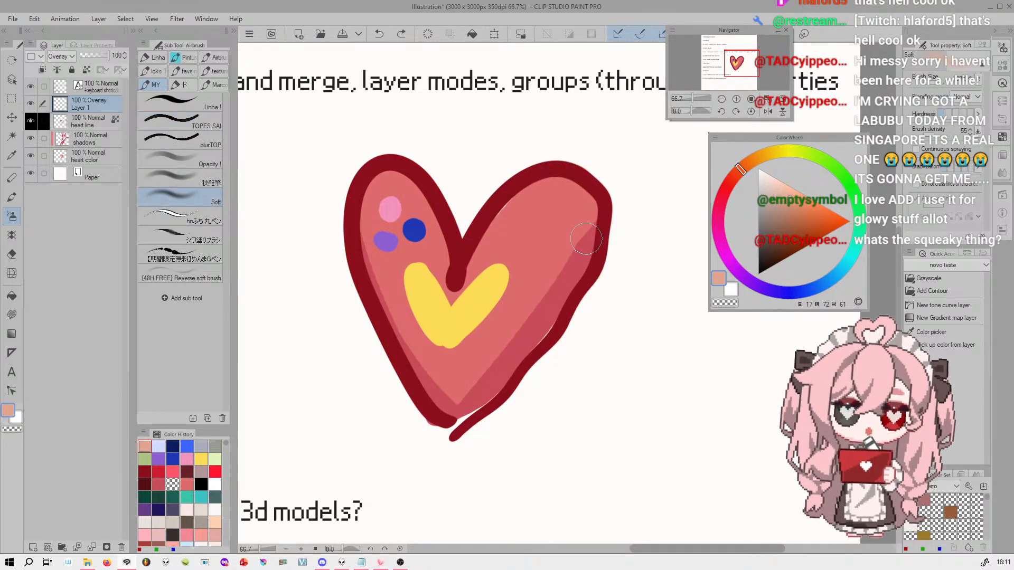
left_click_drag(596, 224, 519, 329)
key("ctrl+z")
left_click(806, 203)
left_click_drag(599, 219, 530, 314)
left_click_drag(597, 221, 456, 407)
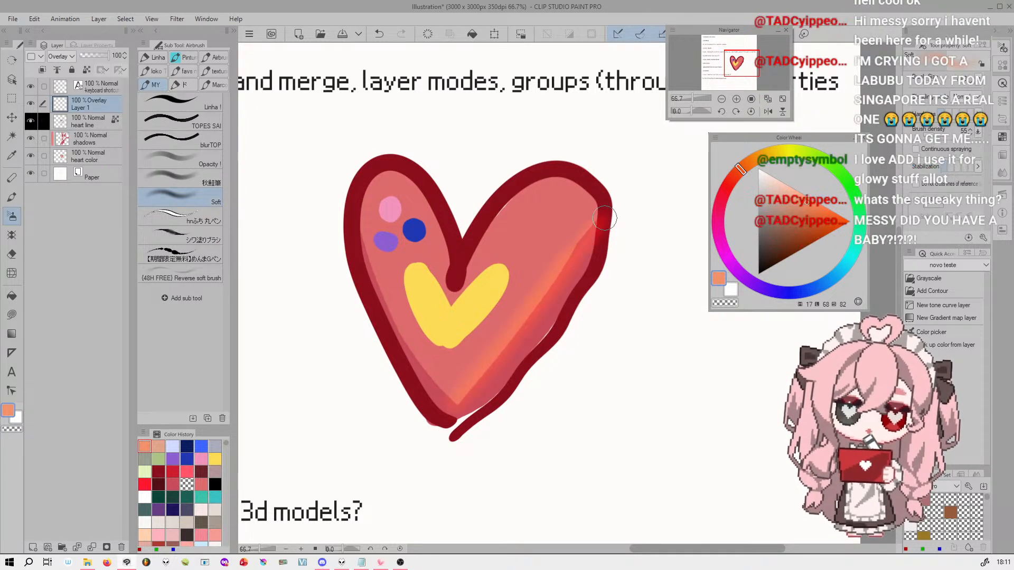
Trim the inner side of the orange glow along the shadow edge using the Soft airbrush with transparent color
left_click_drag(568, 238, 460, 380)
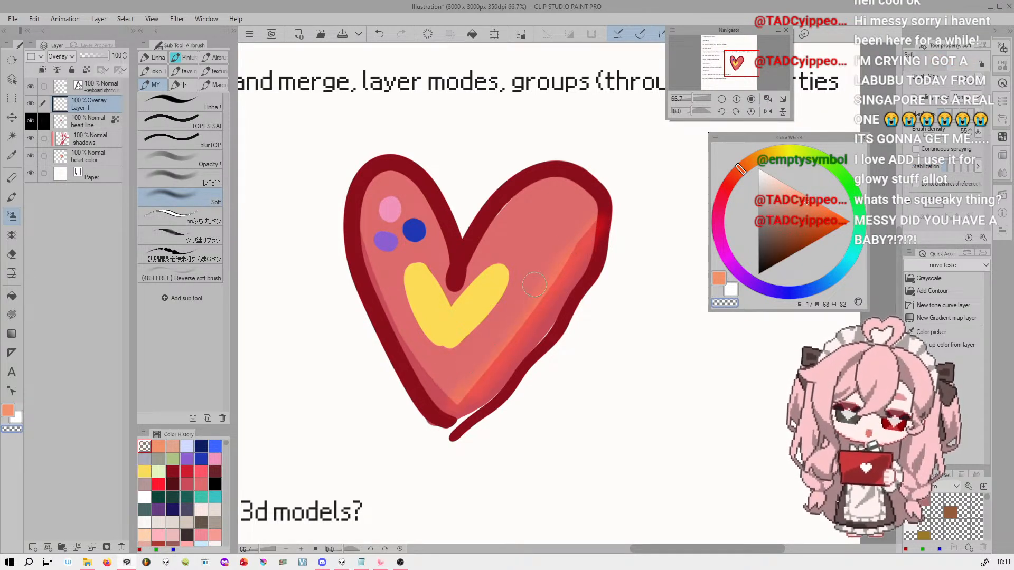
left_click_drag(569, 238, 468, 381)
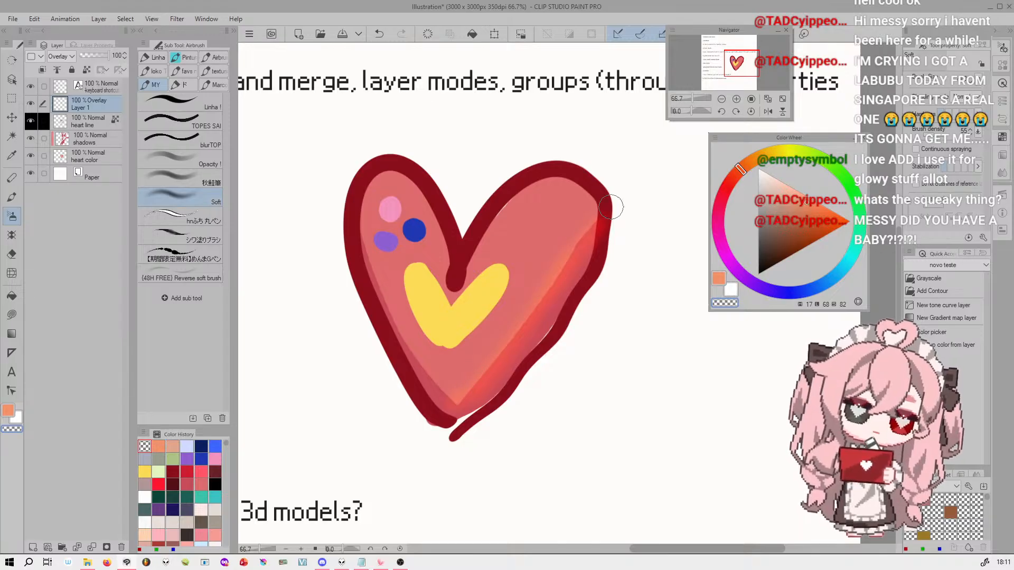
left_click_drag(693, 100, 693, 100)
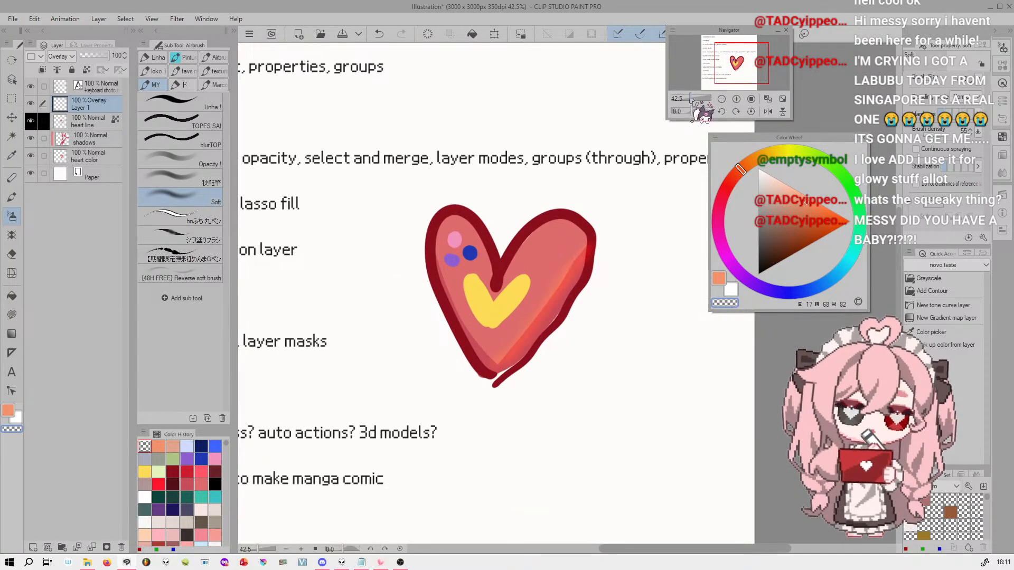
Compare blending modes on Layer 1, trying Multiply, Color dodge, Hue and Linear light, and finish with Normal
left_click(63, 56)
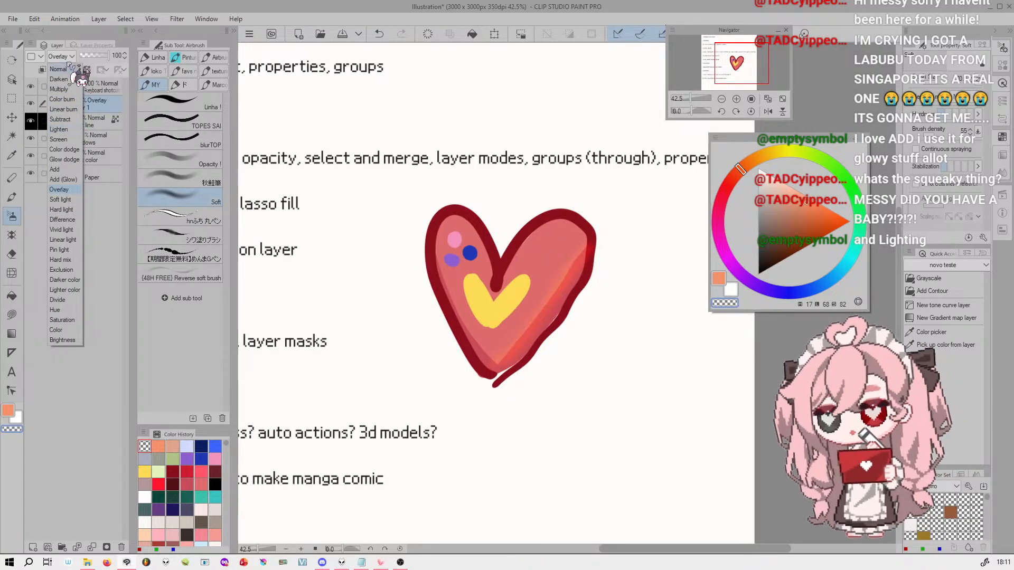
left_click(59, 90)
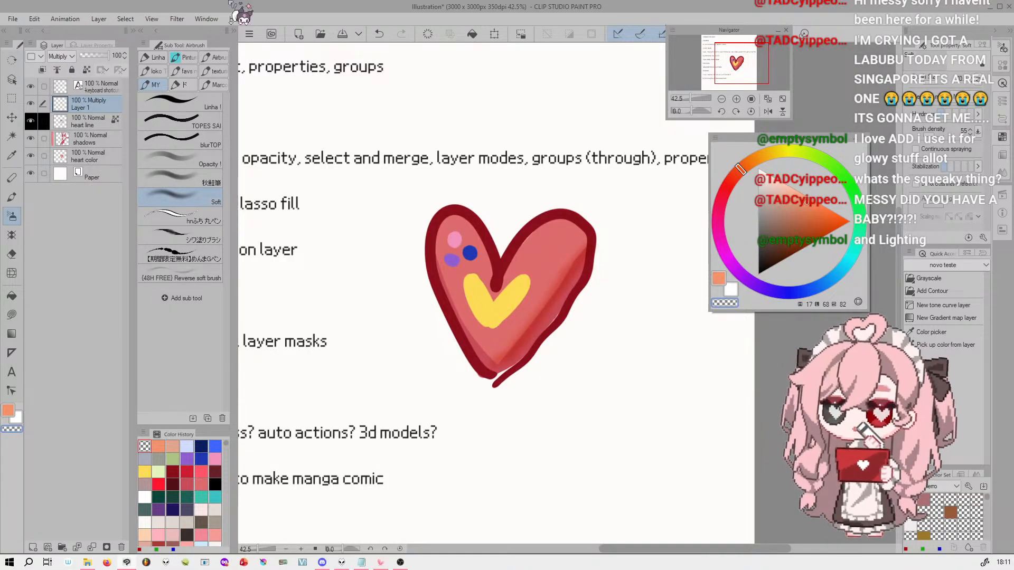
scroll(59, 57, "down", 1)
scroll(60, 57, "down", 14)
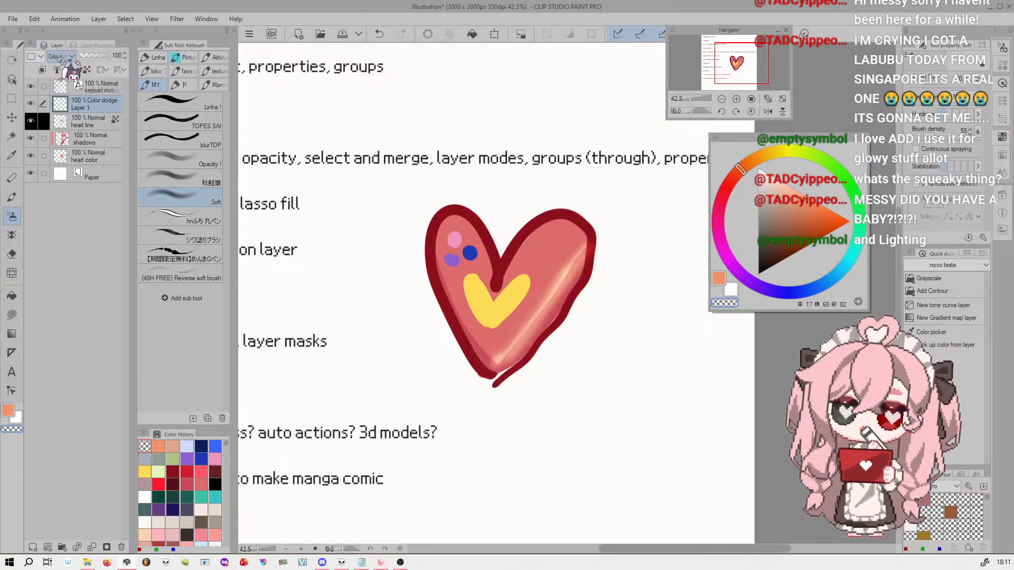
scroll(59, 57, "down", 6)
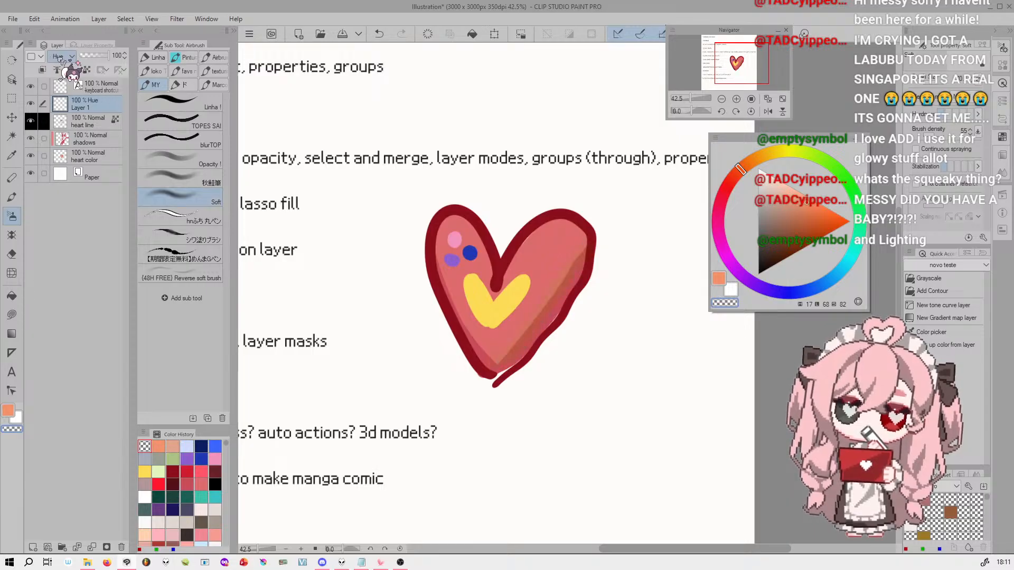
scroll(59, 57, "up", 8)
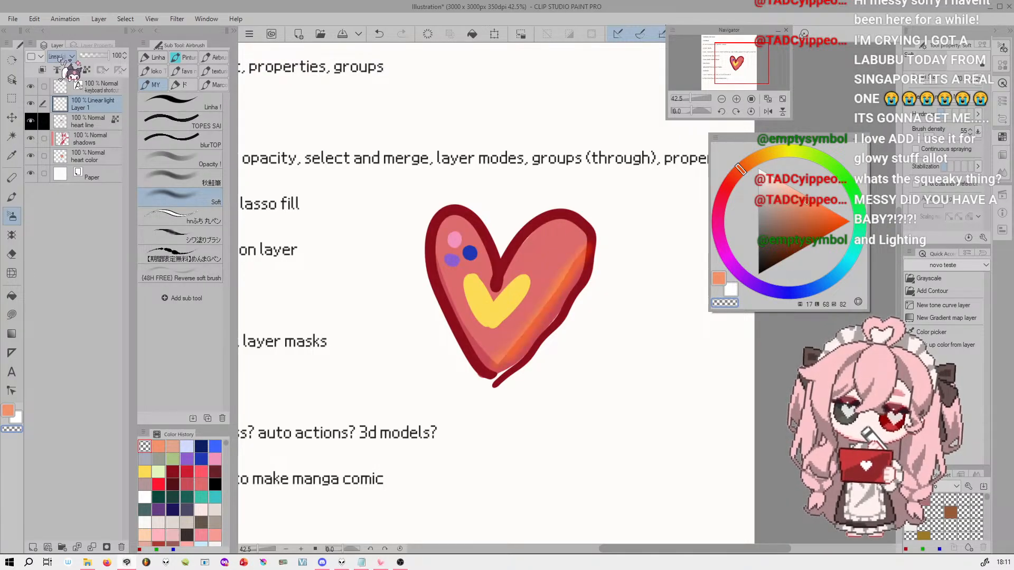
scroll(59, 58, "up", 10)
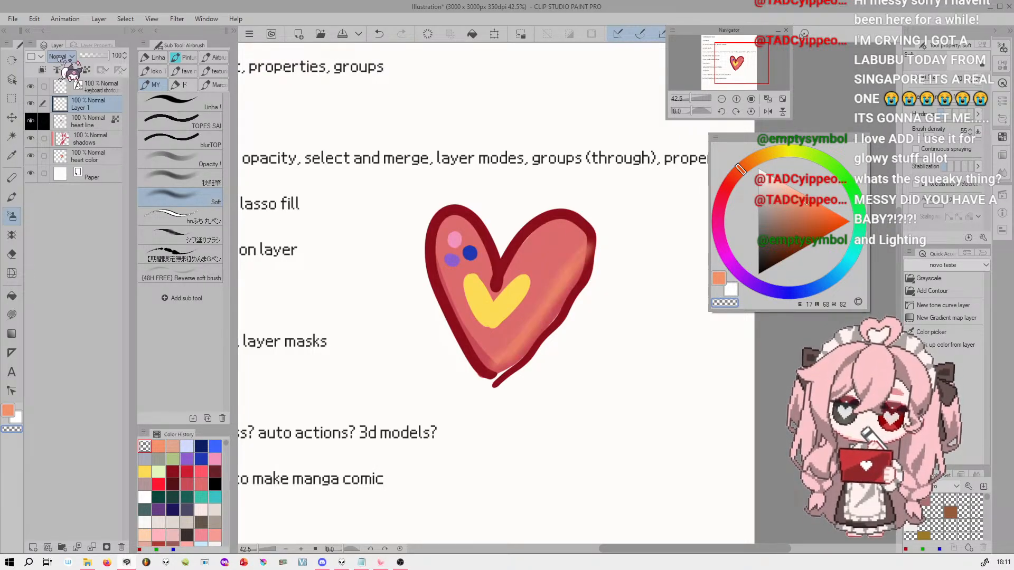
scroll(490, 173, "down", 4)
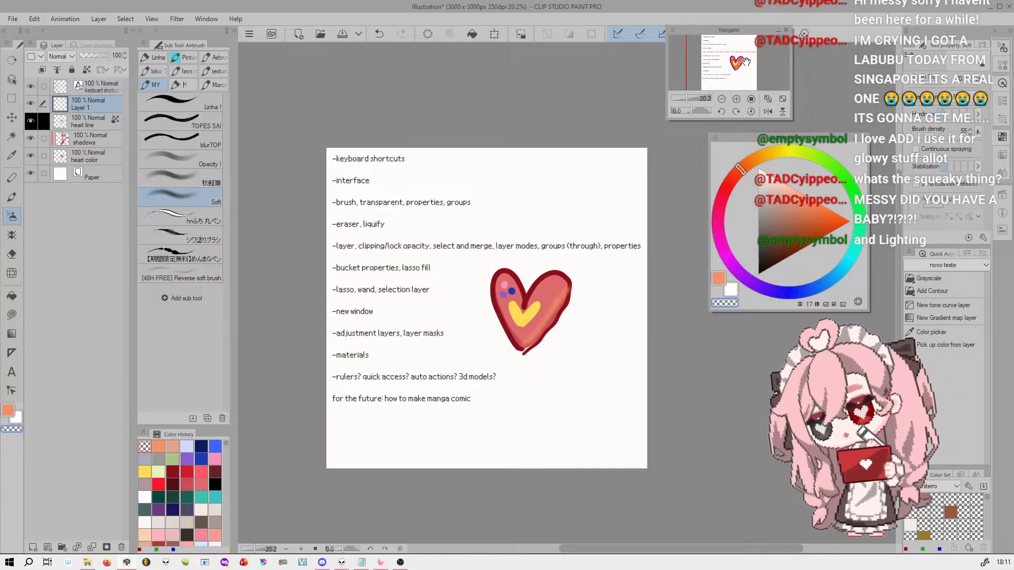
Create a new layer folder directly above the shadows layer
left_click(101, 123)
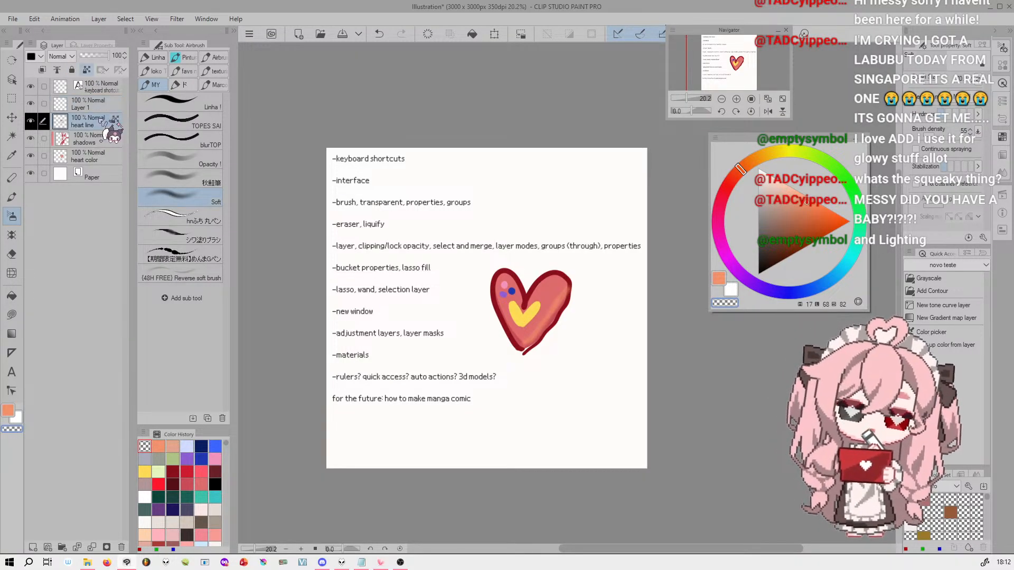
left_click(103, 141)
left_click(108, 122)
left_click(104, 142)
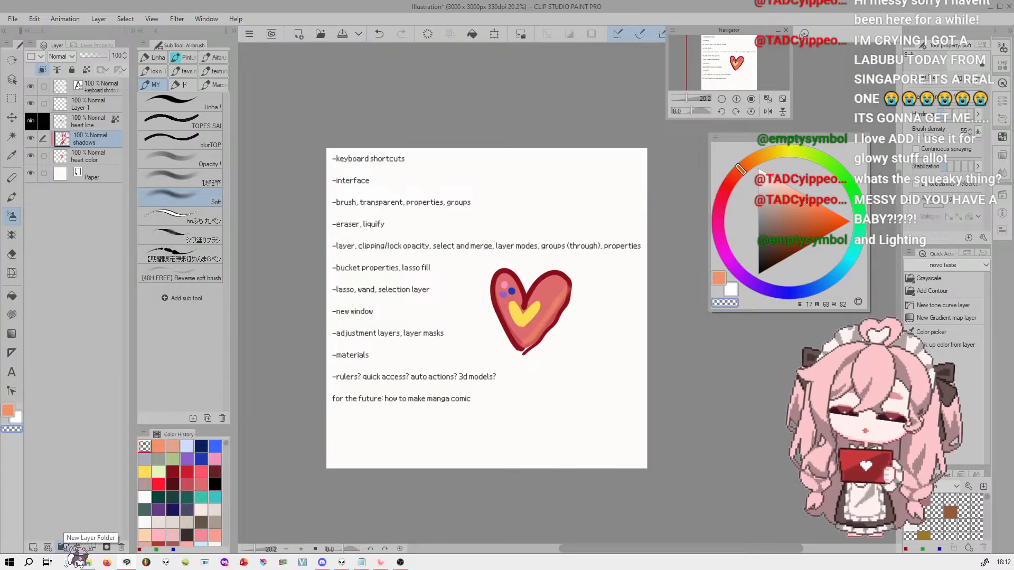
left_click(62, 548)
double_click(106, 139)
key("Return")
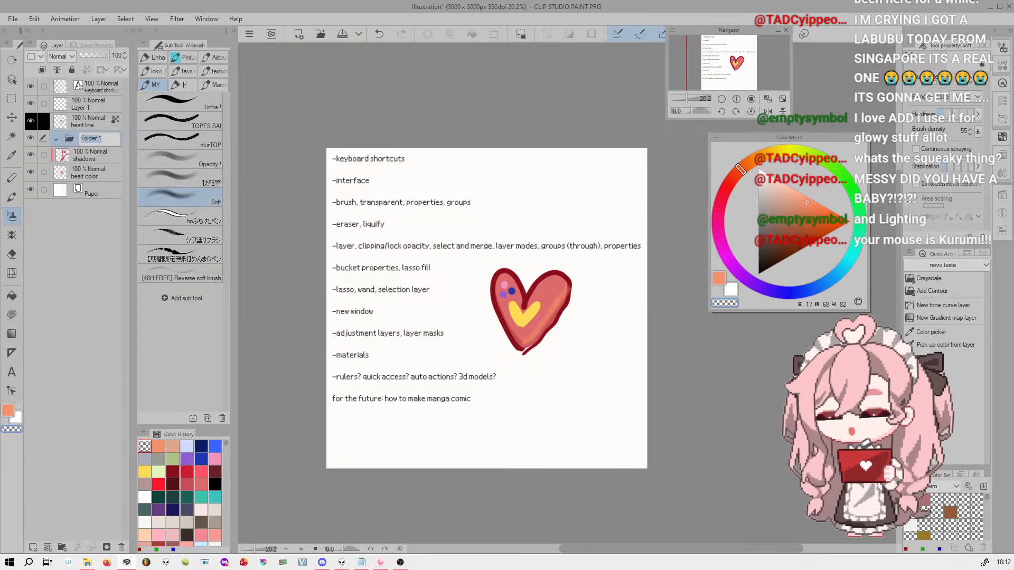
key("Return")
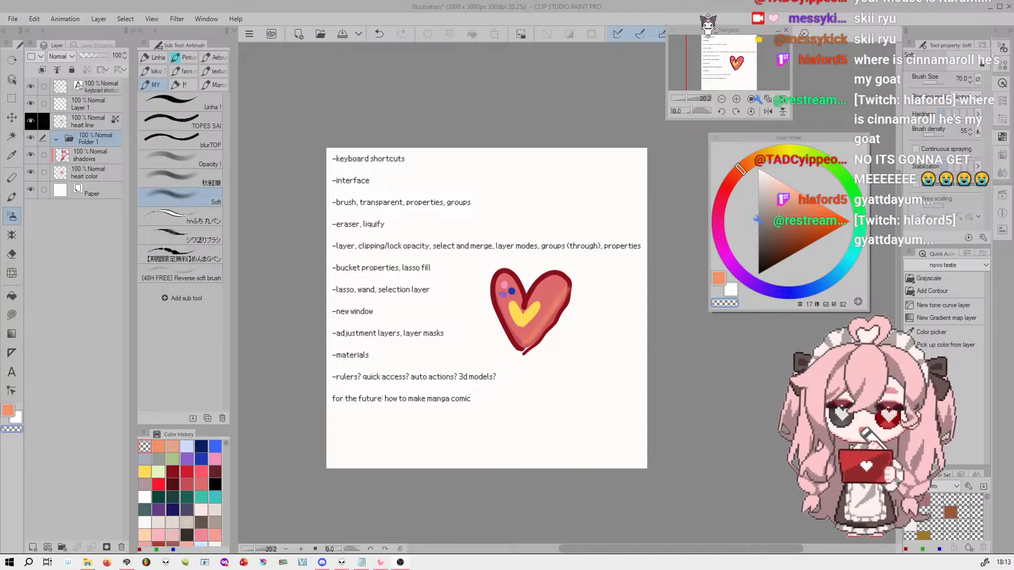
Rename the new layer folder as heart colors
left_click_drag(755, 55, 724, 68)
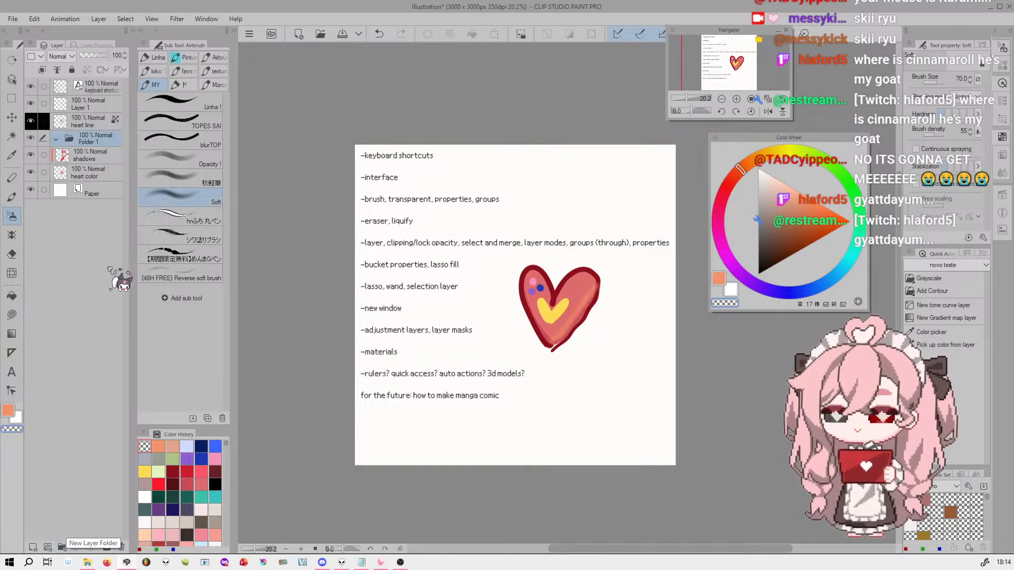
double_click(114, 139)
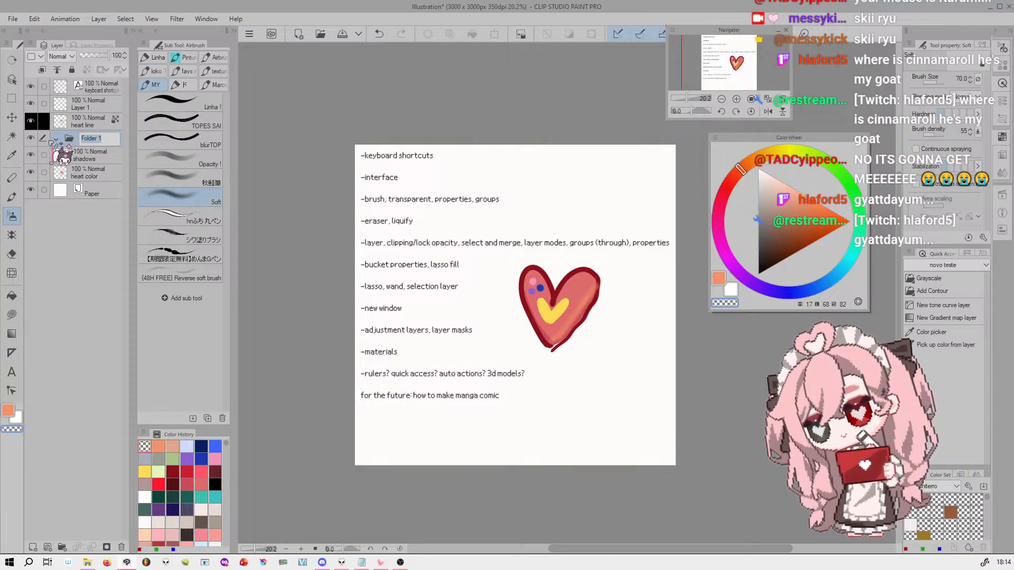
type("heart colors")
key("Return")
Move the shadows and heart color layers together into the heart colors folder
left_click(103, 158)
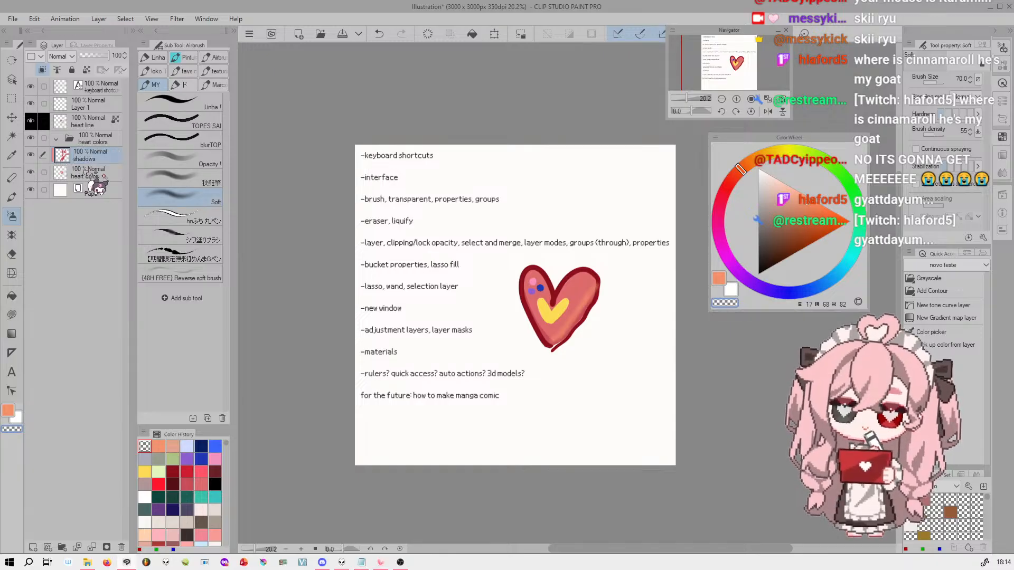
left_click(44, 172)
left_click_drag(115, 157, 113, 138)
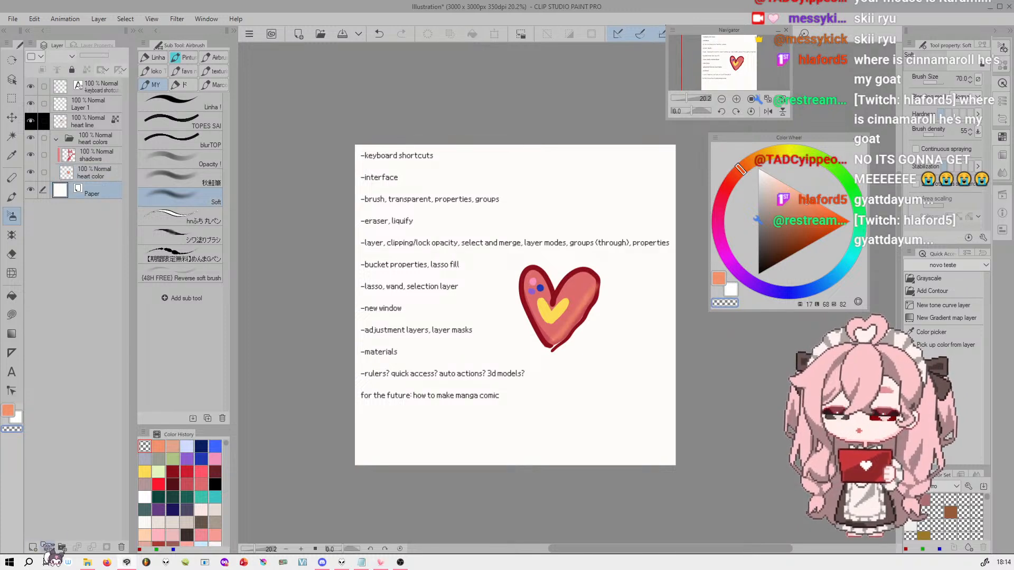
Add four empty layers above the Paper layer and move them all into the heart colors folder
left_click(32, 548)
left_click(32, 548)
left_click(33, 548)
left_click(34, 548)
left_click(56, 240)
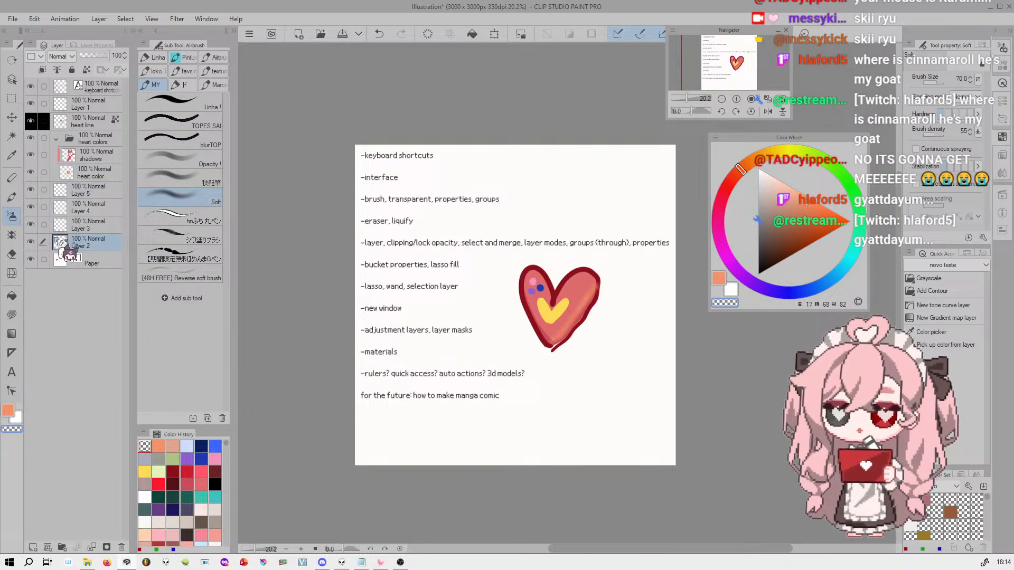
left_click(44, 224)
left_click(44, 207)
left_click(44, 189)
left_click_drag(98, 191, 107, 172)
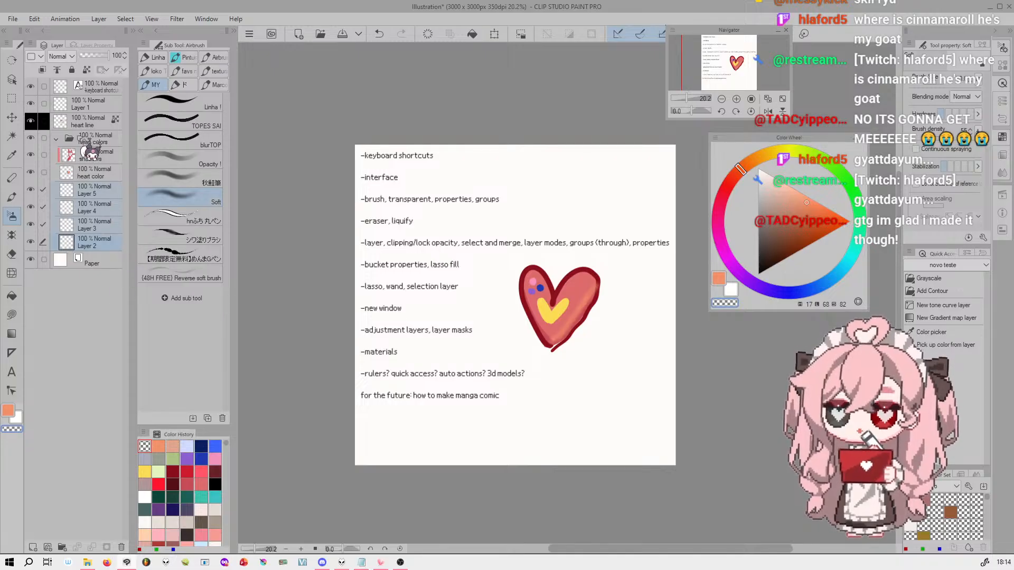
Examine how the layers are grouped within the heart colors folder, collapsing and re-expanding it
left_click(100, 121)
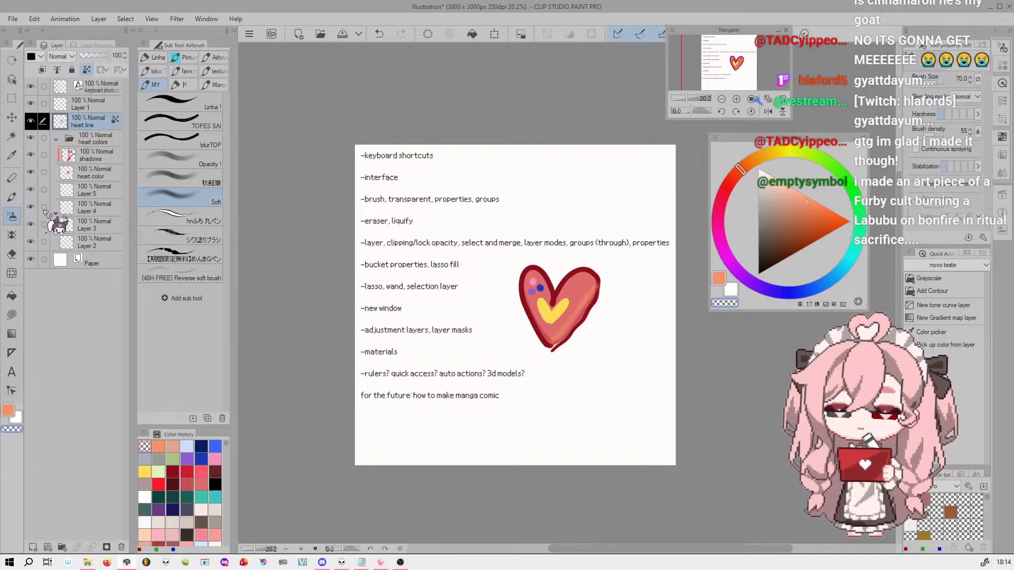
left_click(74, 209)
left_click(74, 190)
left_click(74, 172)
left_click(56, 139)
left_click(56, 140)
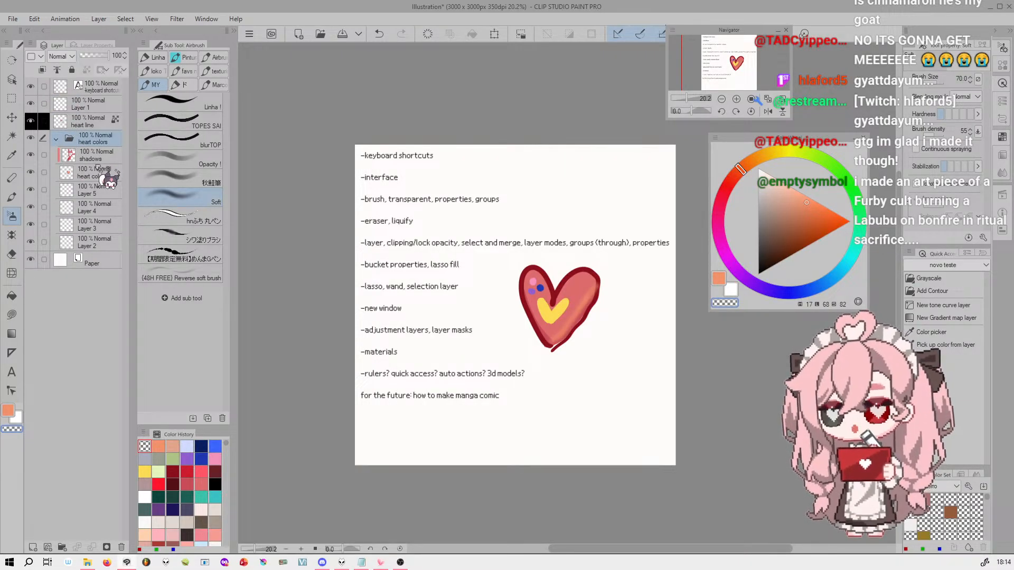
left_click(101, 207)
left_click(63, 138)
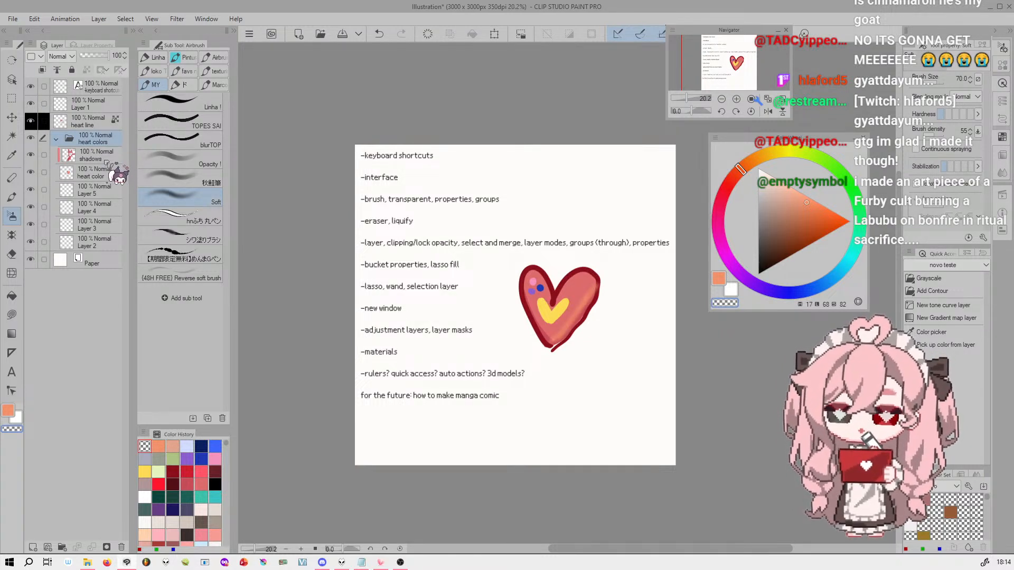
Set the shadows layer's blending mode to Multiply
left_click(67, 56)
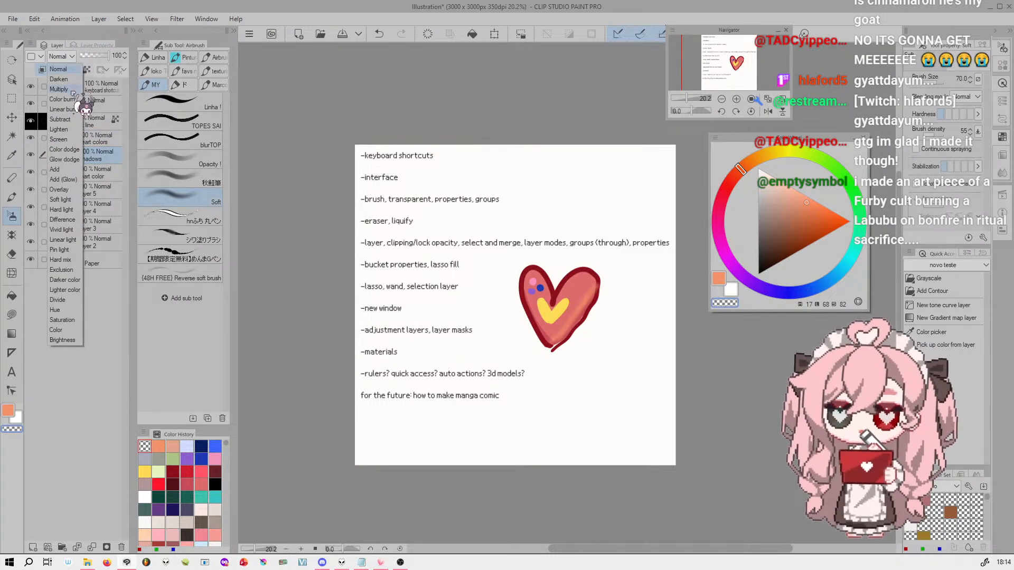
left_click(64, 88)
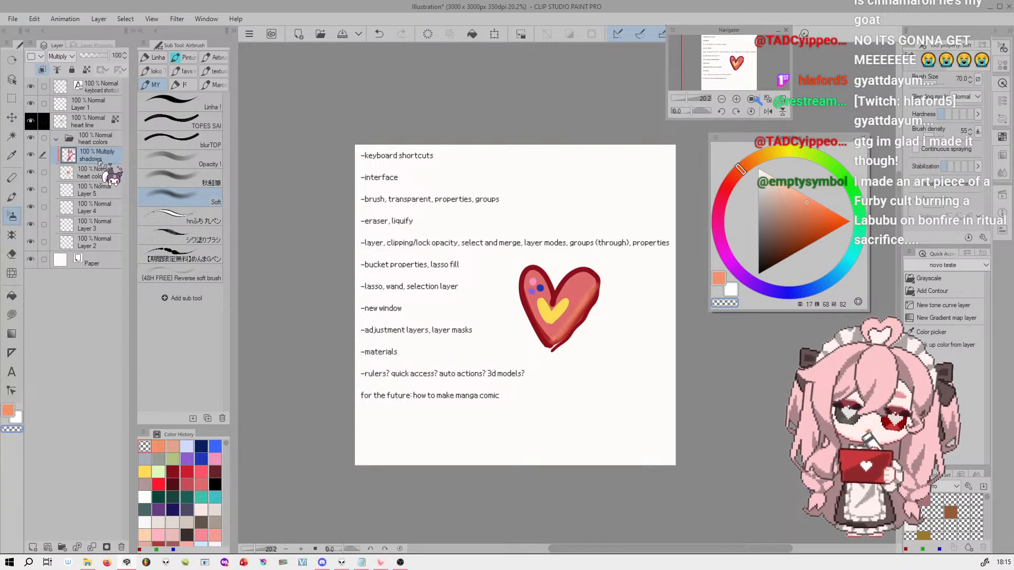
left_click(113, 140)
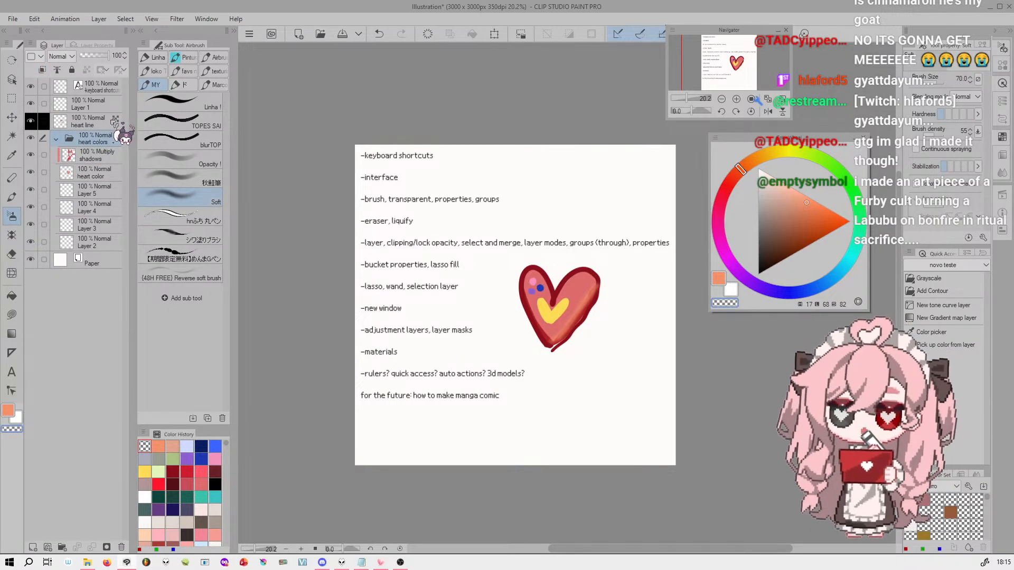
left_click(111, 153)
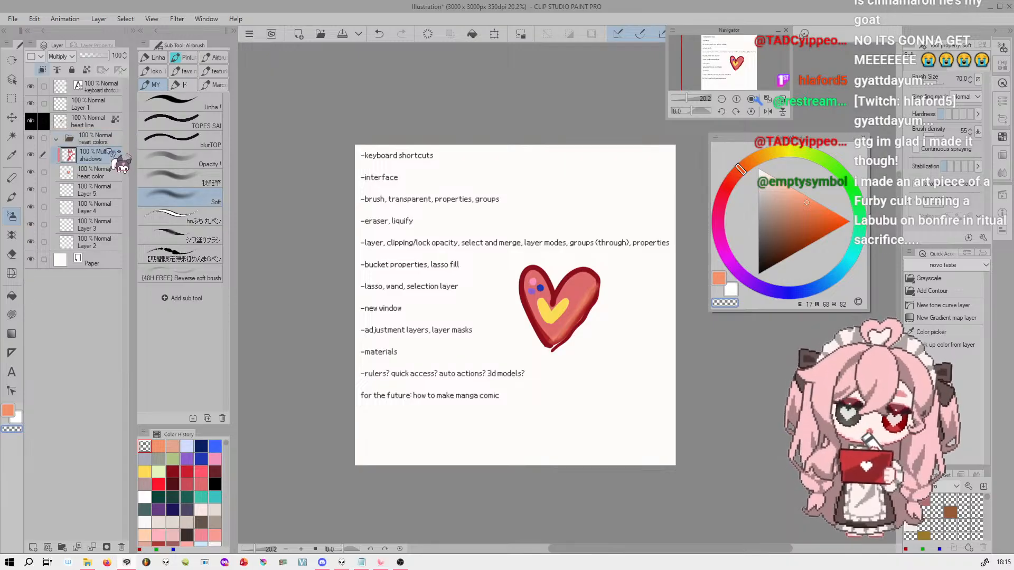
Set the heart colors folder's blending mode to Through, comparing it with Normal
left_click(99, 141)
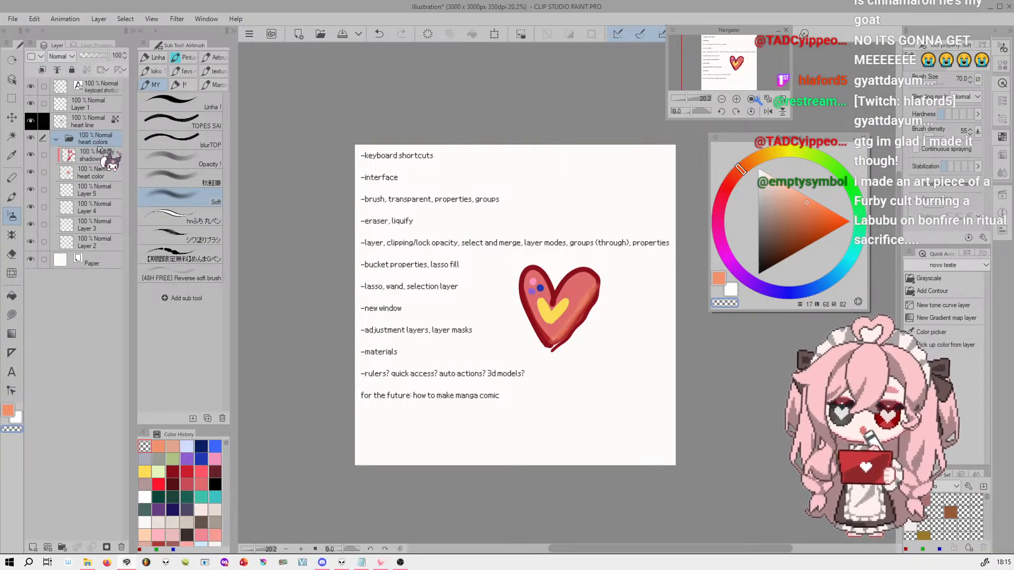
left_click(60, 56)
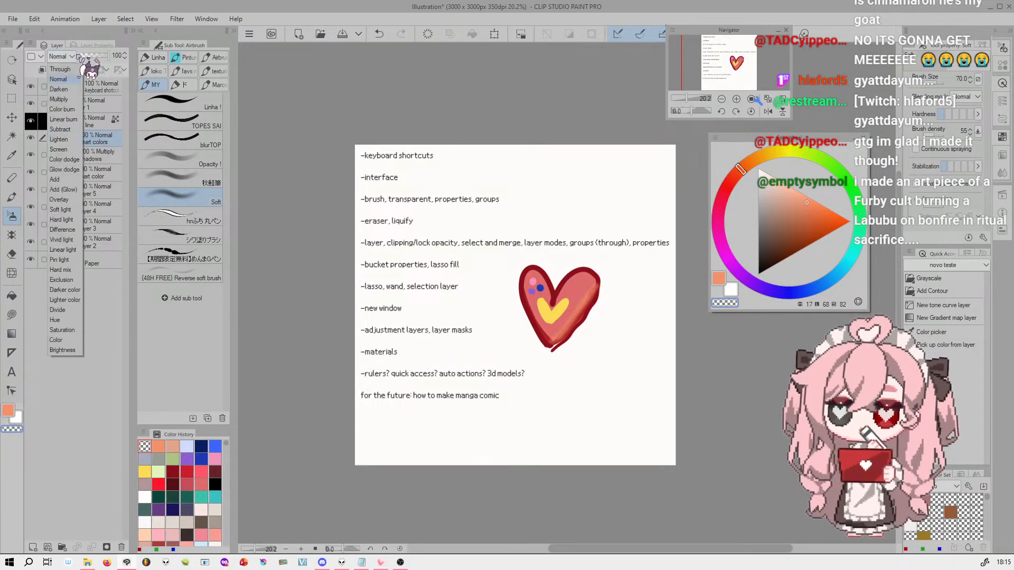
left_click(63, 69)
left_click(59, 56)
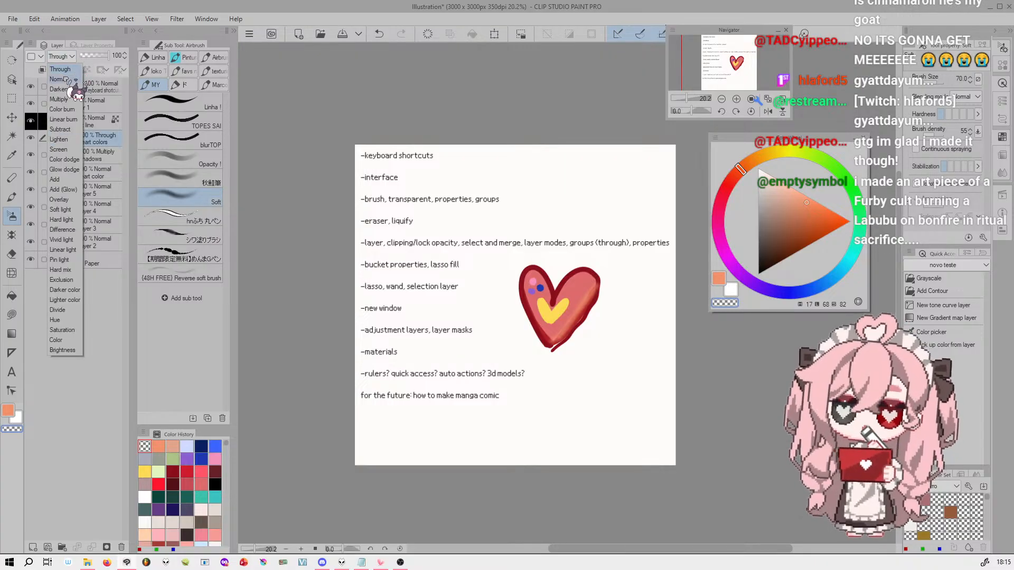
left_click(60, 79)
left_click(60, 56)
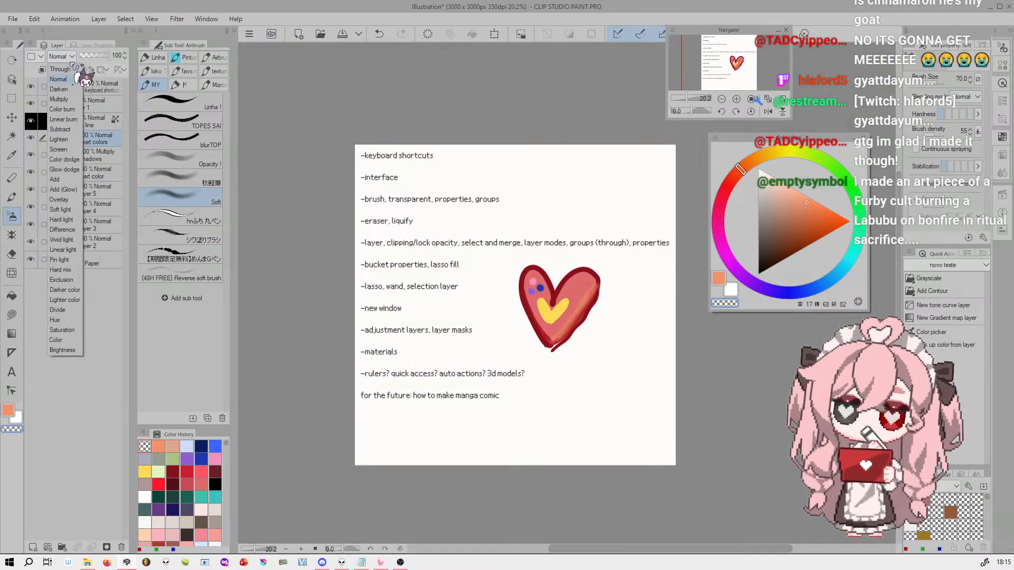
left_click(68, 70)
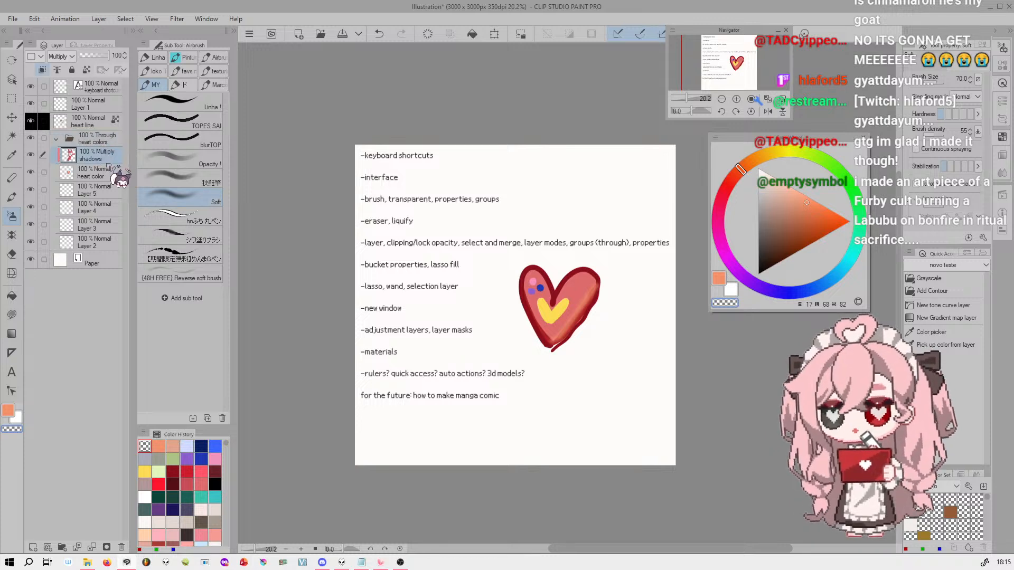
Review the heart colors folder's blending mode options against the layers below it, keeping Through selected
left_click(106, 227)
left_click(105, 261)
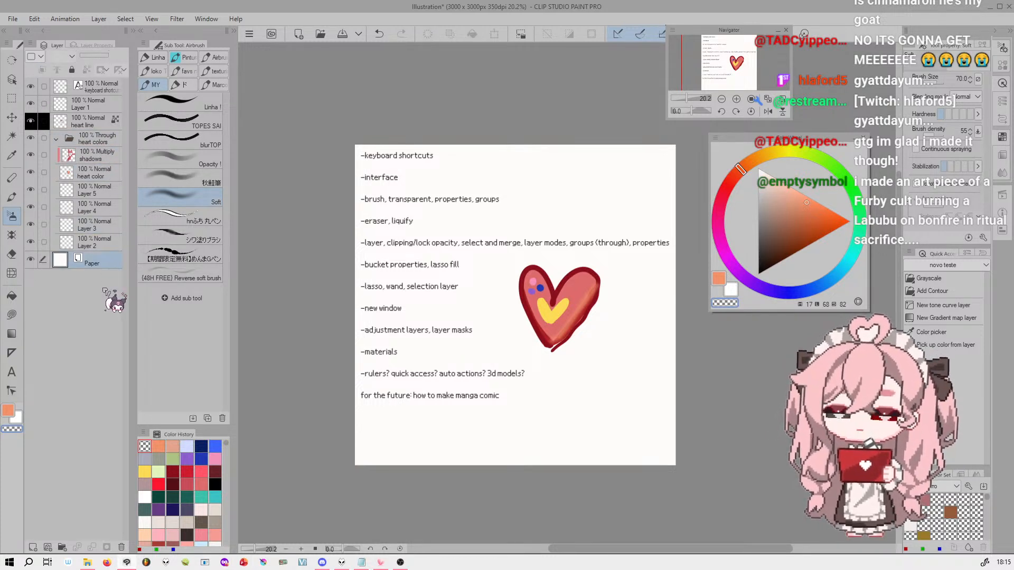
left_click(105, 139)
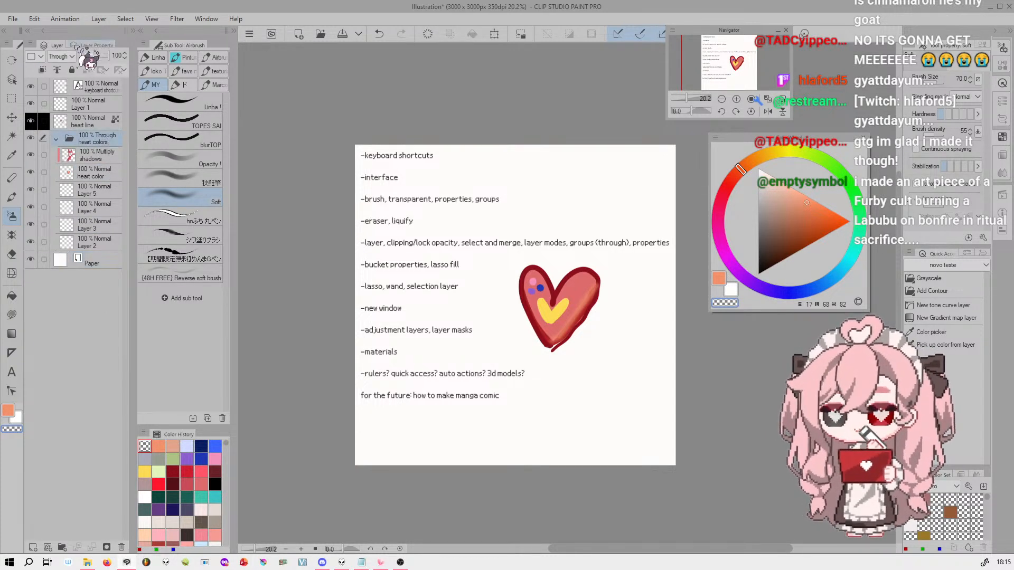
left_click(71, 56)
left_click(75, 68)
left_click(72, 57)
left_click(72, 57)
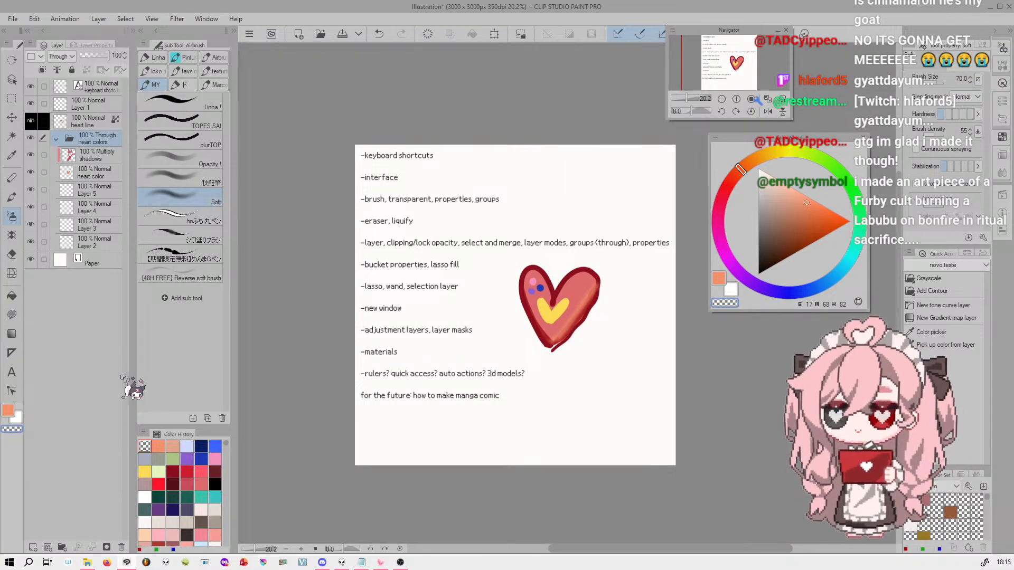
Delete the empty Layer 5 from the heart colors folder
left_click(100, 191)
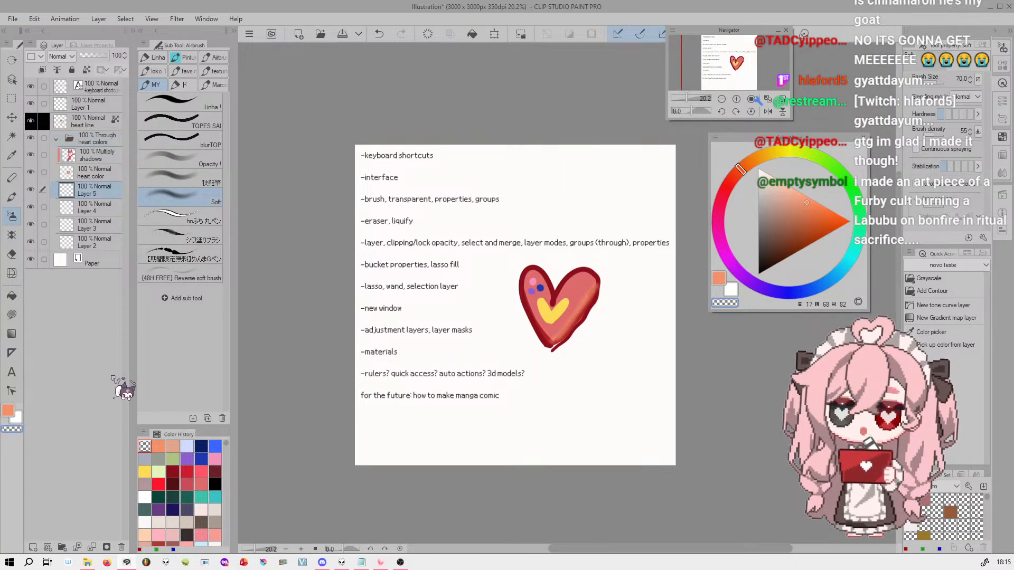
left_click(122, 548)
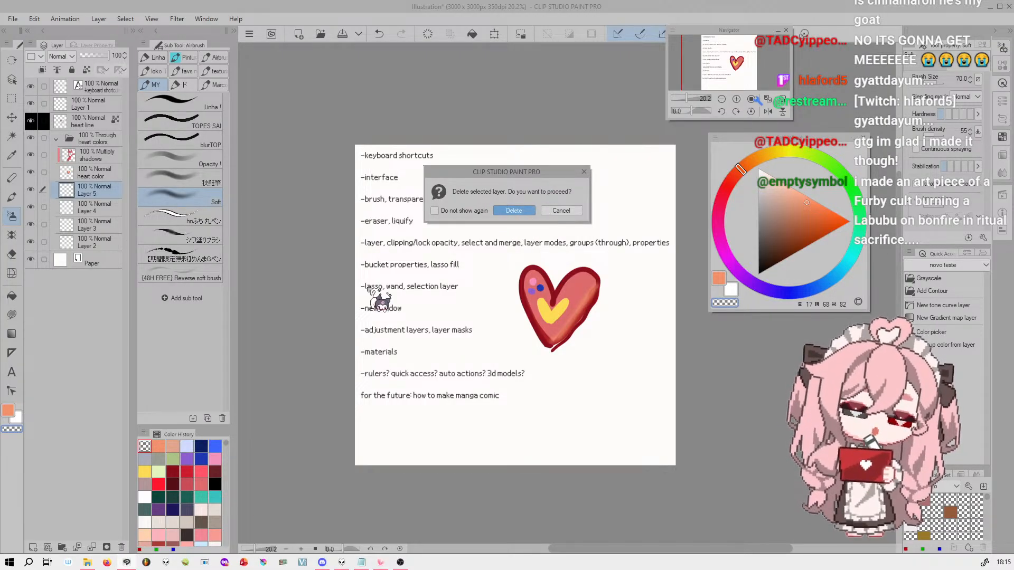
left_click(520, 210)
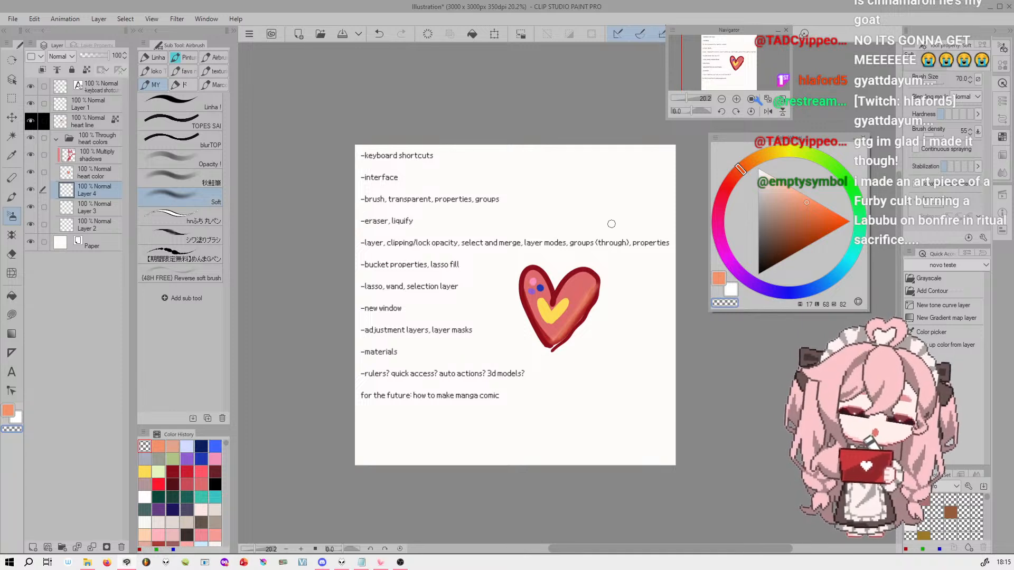
left_click(97, 45)
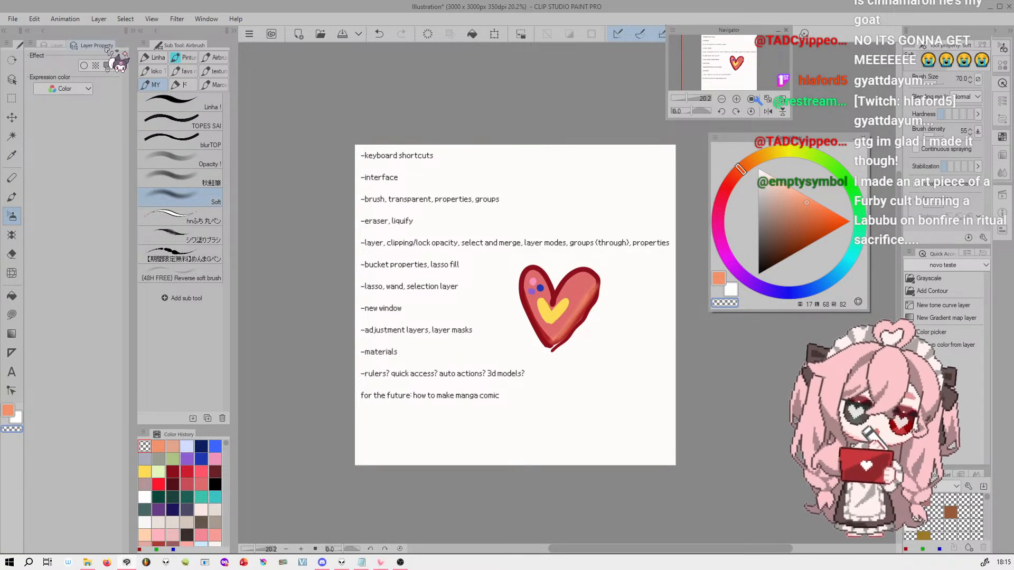
left_click(54, 45)
left_click(96, 45)
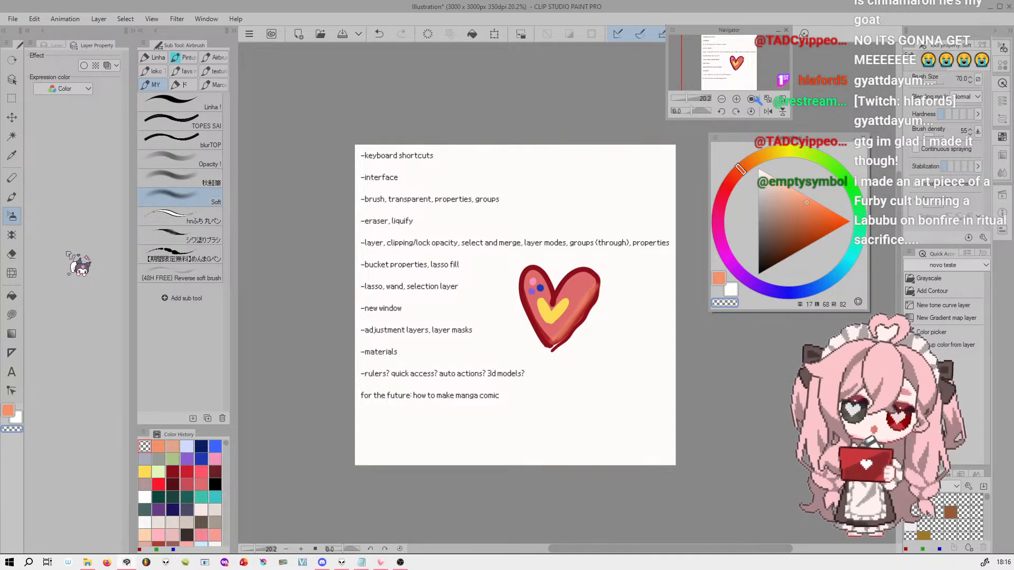
left_click(54, 45)
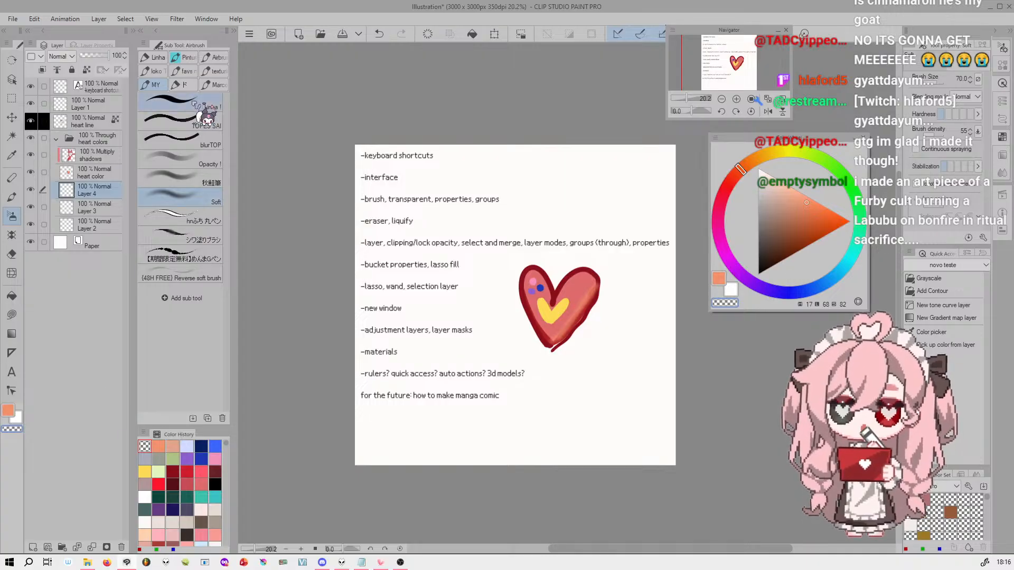
Add a layer above the heart colors folder and paint a solid orange heart on it with the Linha ! brush, below the red heart
left_click(105, 157)
left_click(33, 548)
left_click_drag(104, 156, 108, 135)
left_click(180, 103)
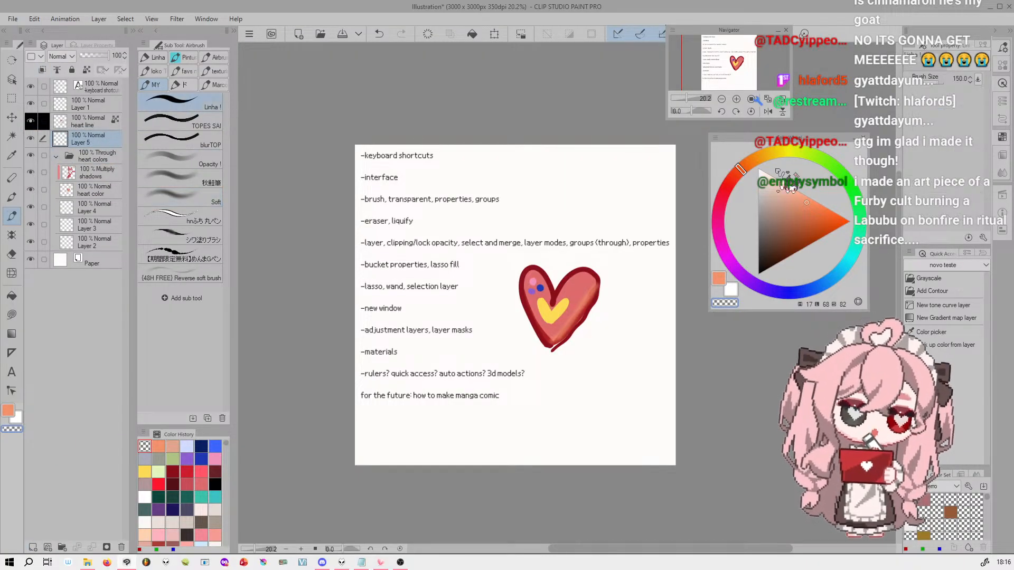
left_click(815, 213)
mouse_move(585, 414)
left_mouse_down()
mouse_move(587, 368)
mouse_move(601, 380)
mouse_move(600, 403)
left_mouse_up()
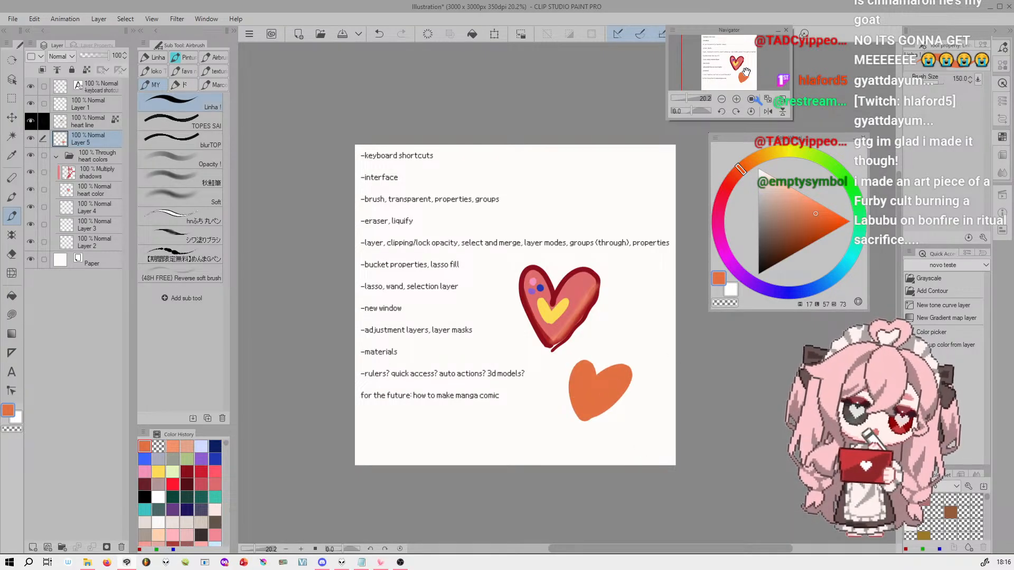
Turn on the Border effect for the orange heart's layer and set its edge color to black
scroll(755, 77, "up", 5)
left_click_drag(736, 62, 731, 68)
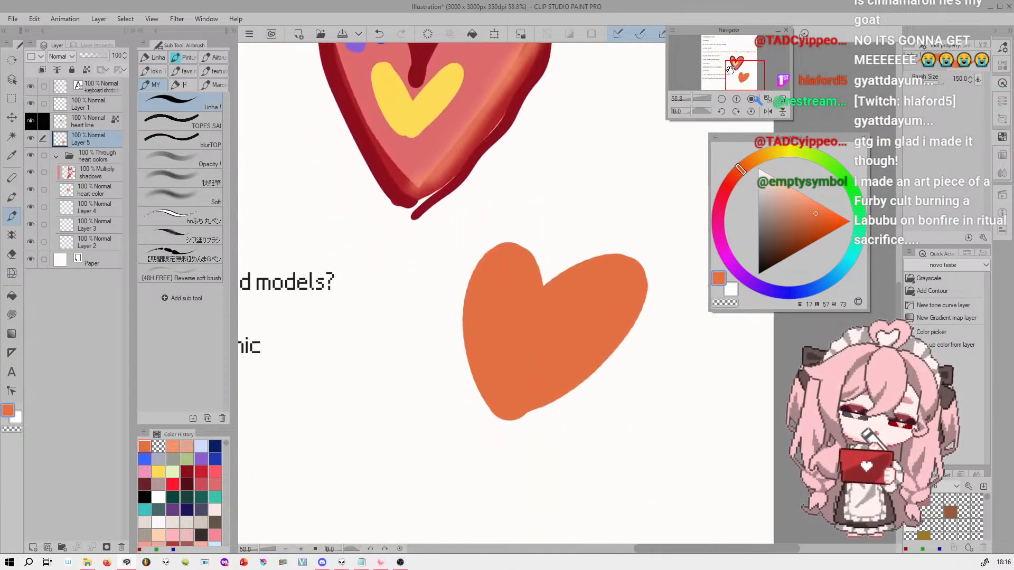
left_click(97, 45)
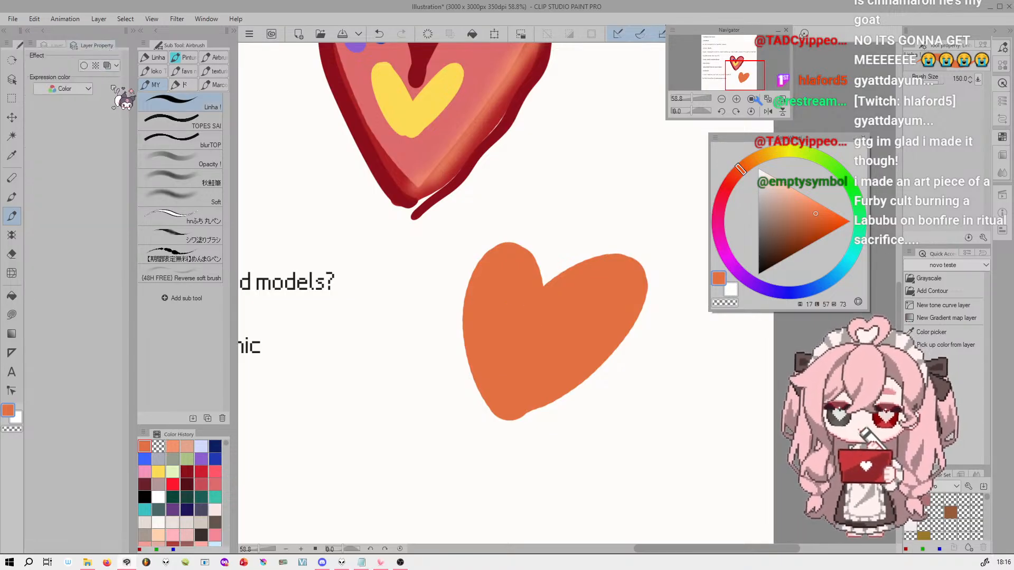
left_click(84, 65)
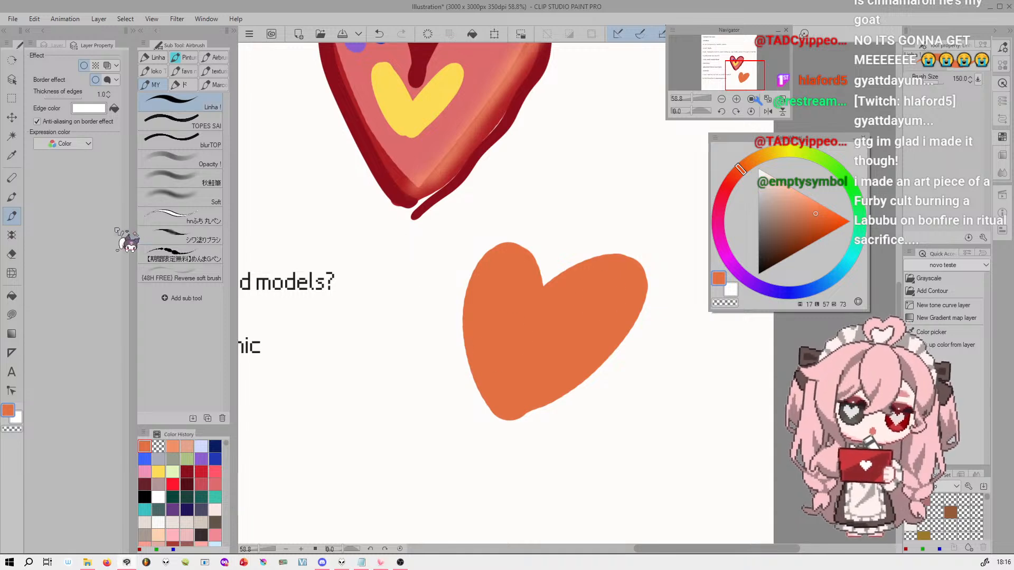
left_click(758, 274)
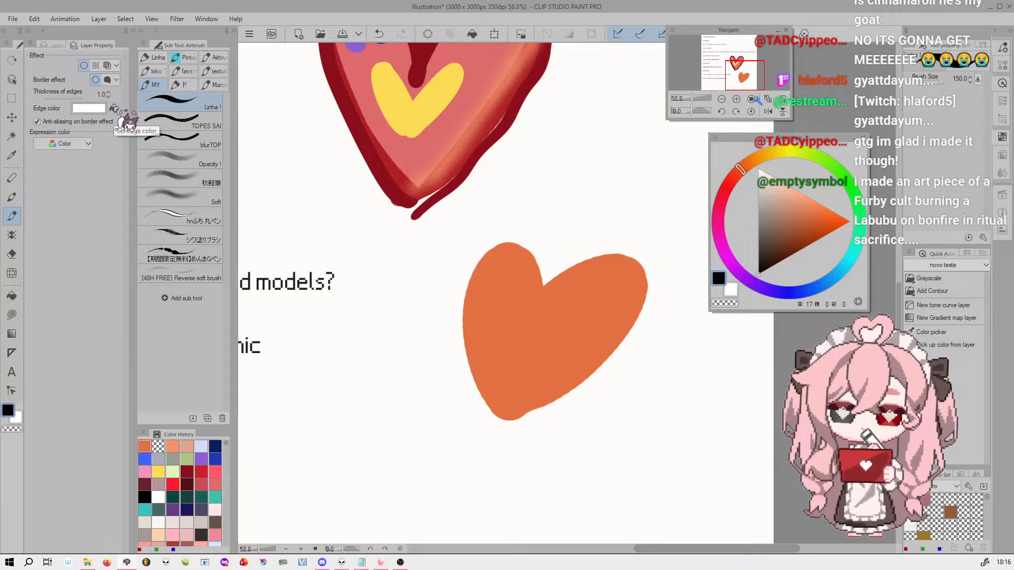
left_click(114, 108)
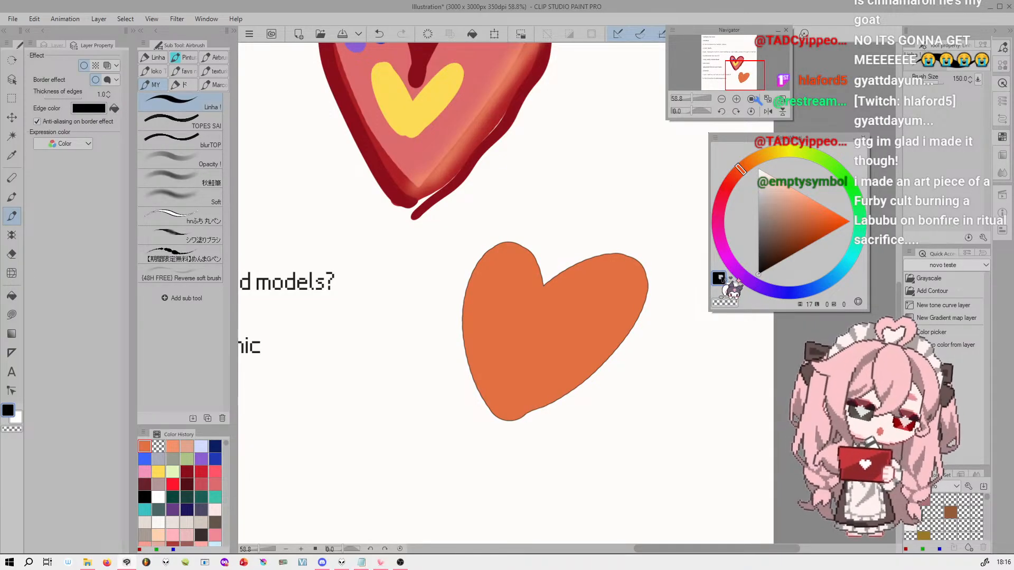
Change the orange heart's border edge color to dark green and set the edge thickness to 30.6
left_click(796, 243)
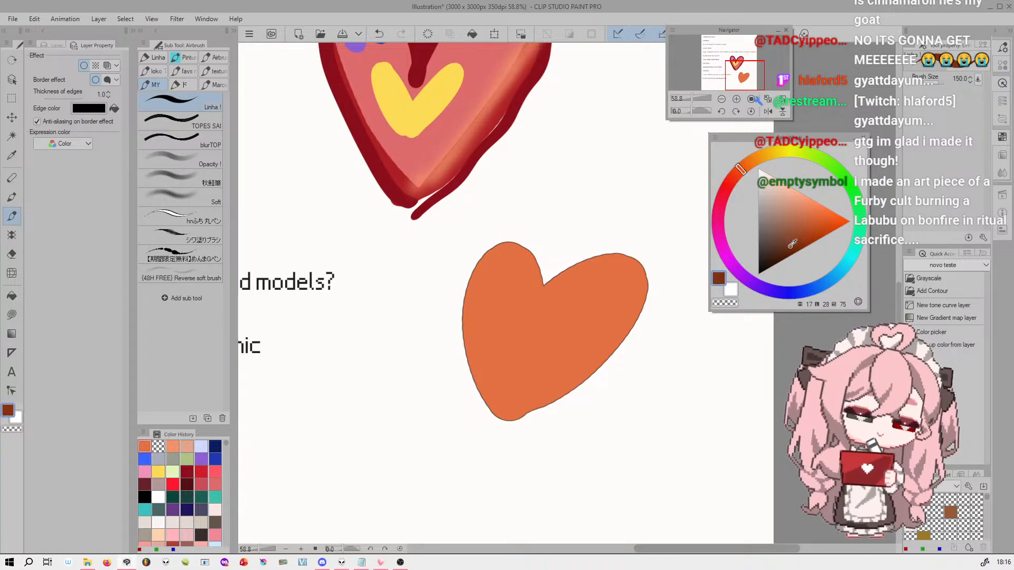
left_click(853, 191)
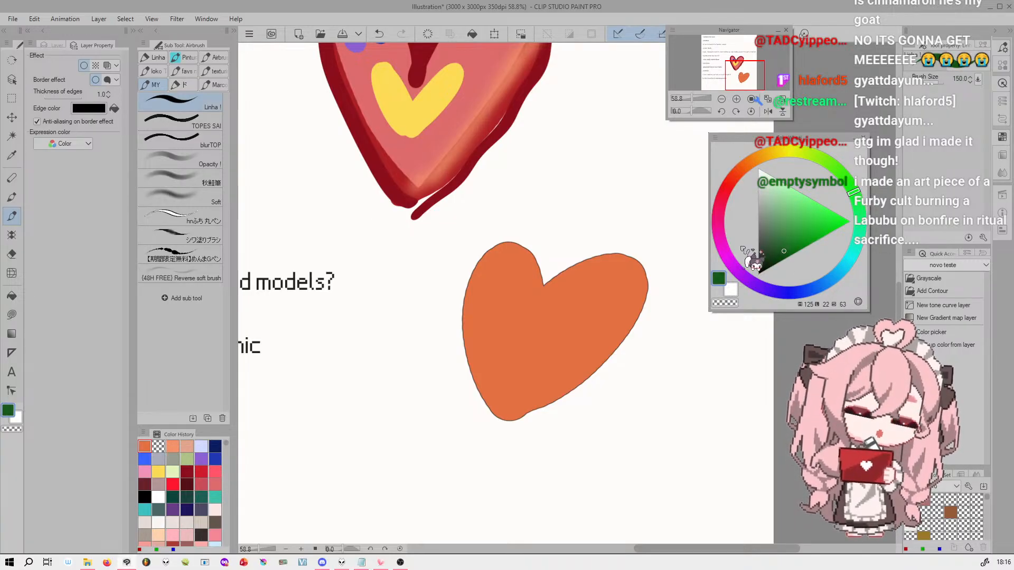
left_click(113, 107)
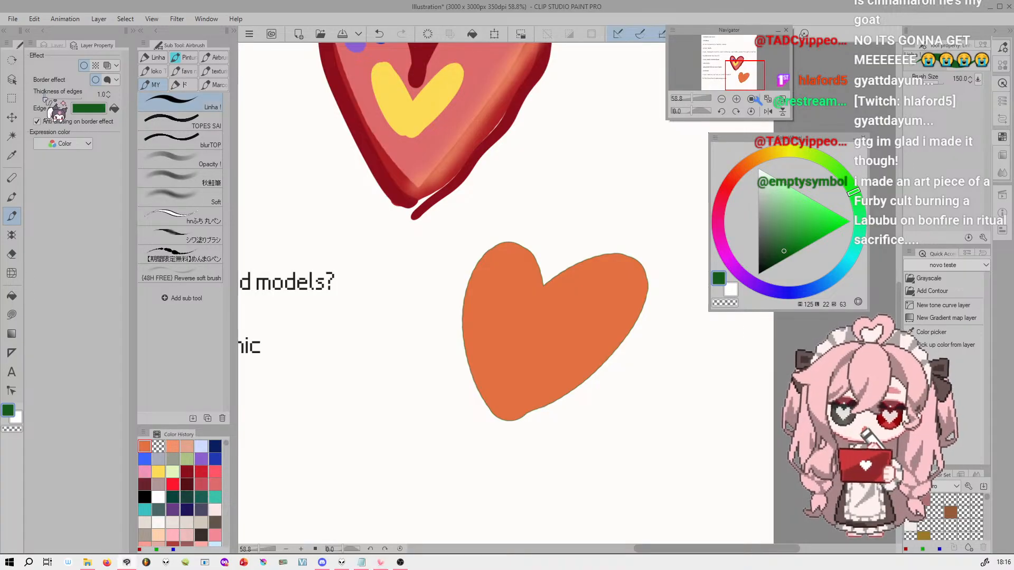
left_click_drag(46, 101, 79, 97)
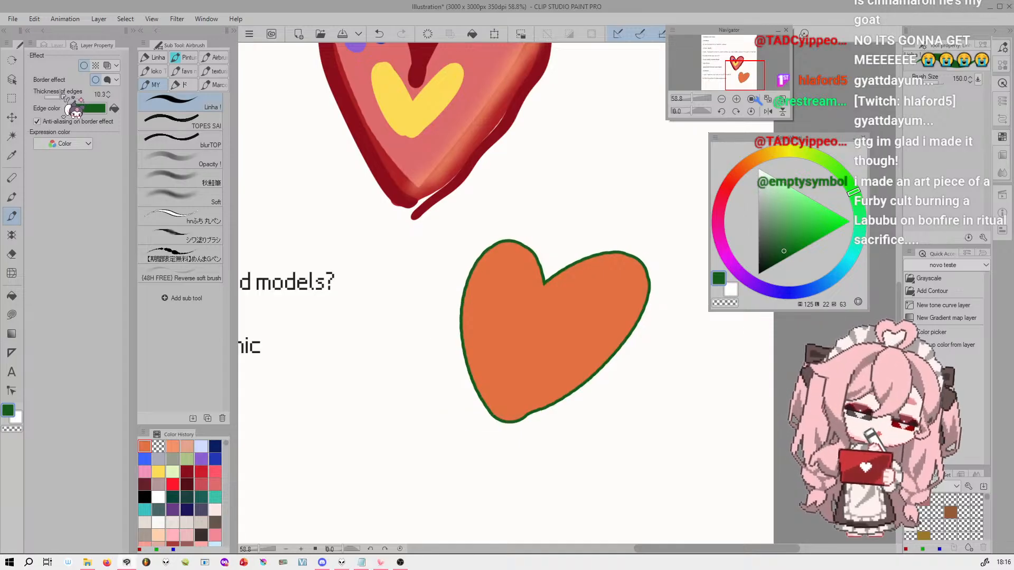
left_click_drag(68, 95, 69, 95)
Set the main color to cream, the sub color to black, and apply black as the border's edge color
left_click_drag(691, 98, 694, 88)
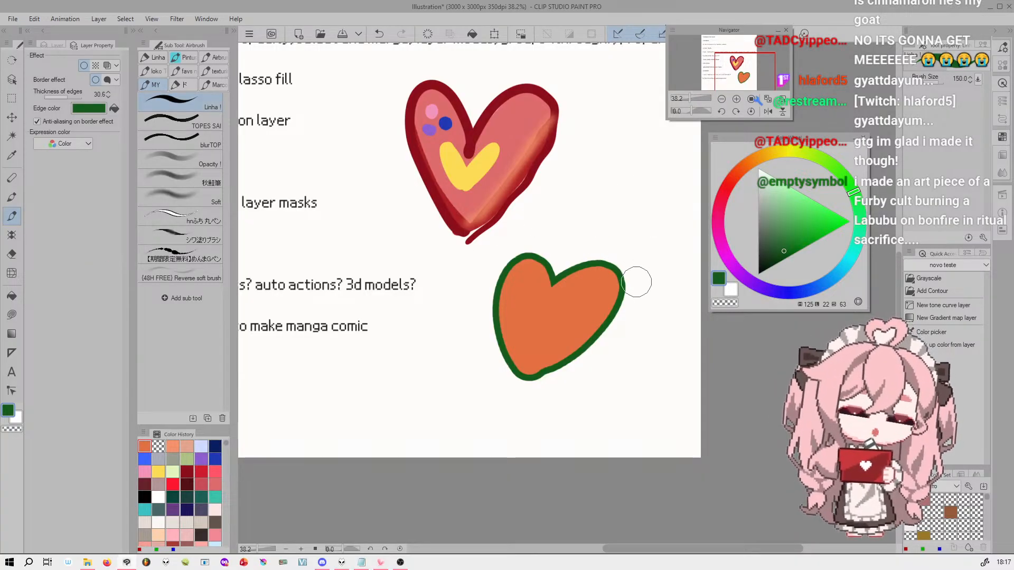
left_click_drag(735, 71, 731, 70)
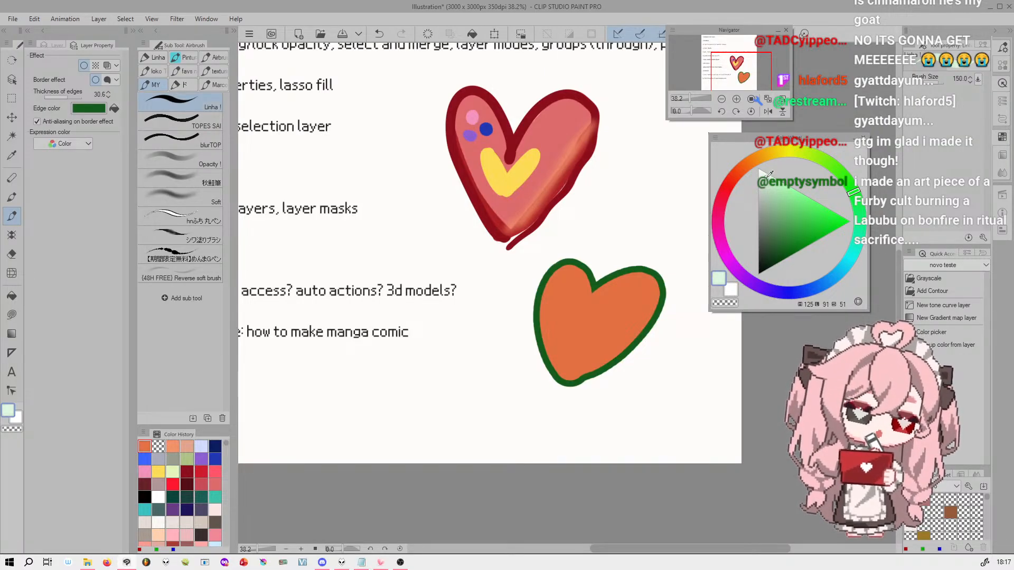
left_click_drag(790, 159, 769, 154)
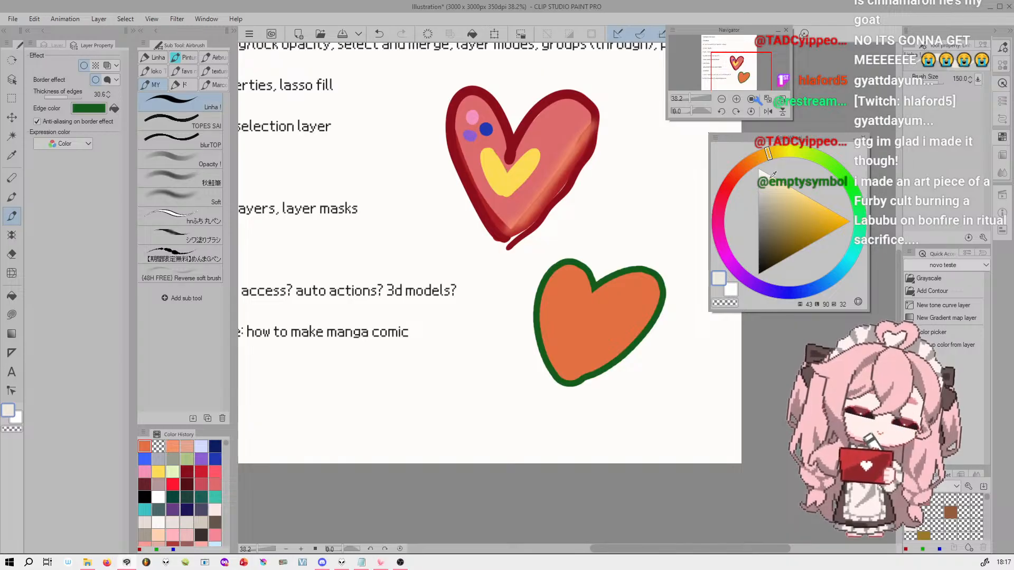
left_click(733, 291)
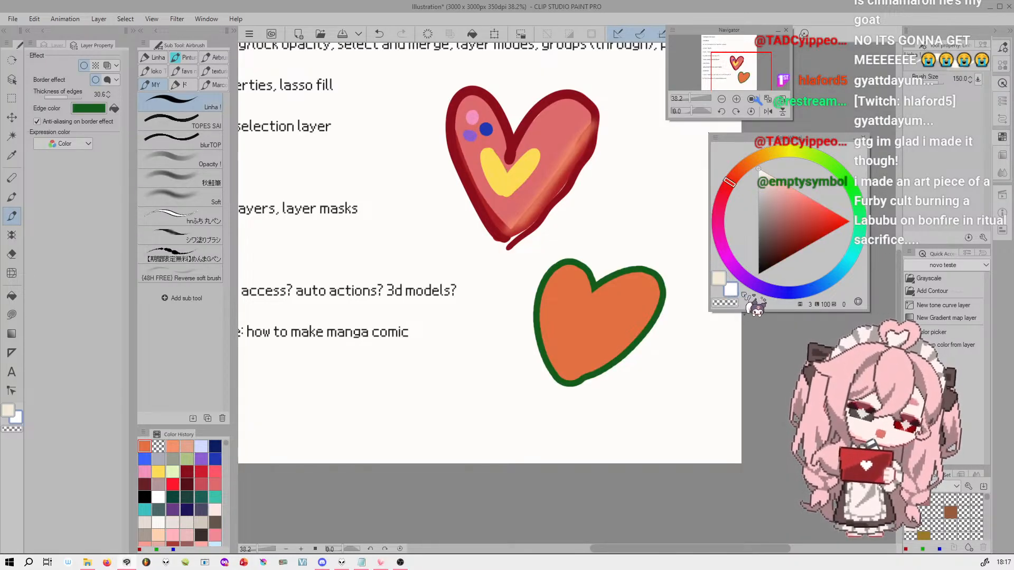
left_click_drag(775, 248, 759, 274)
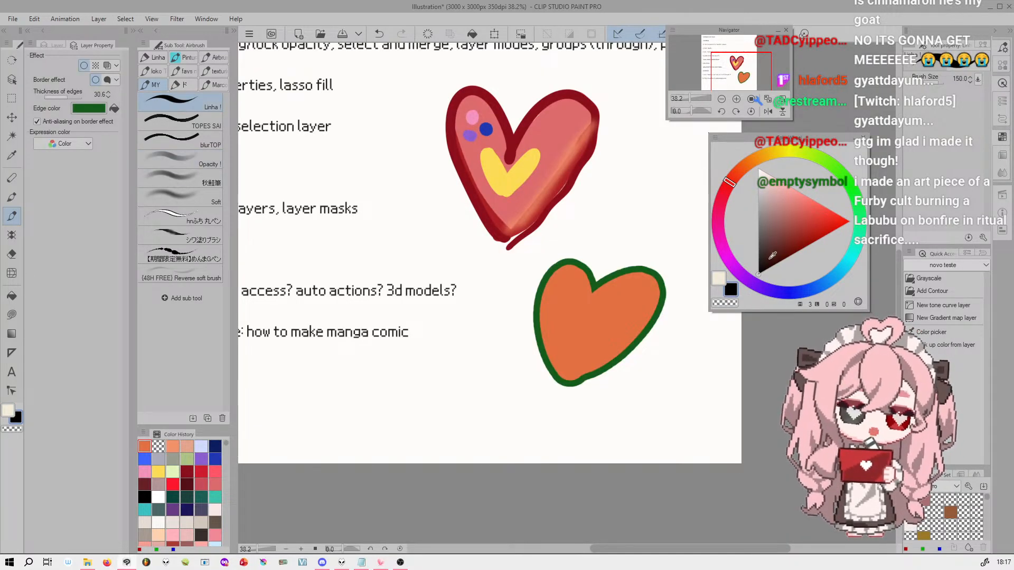
left_click(115, 108)
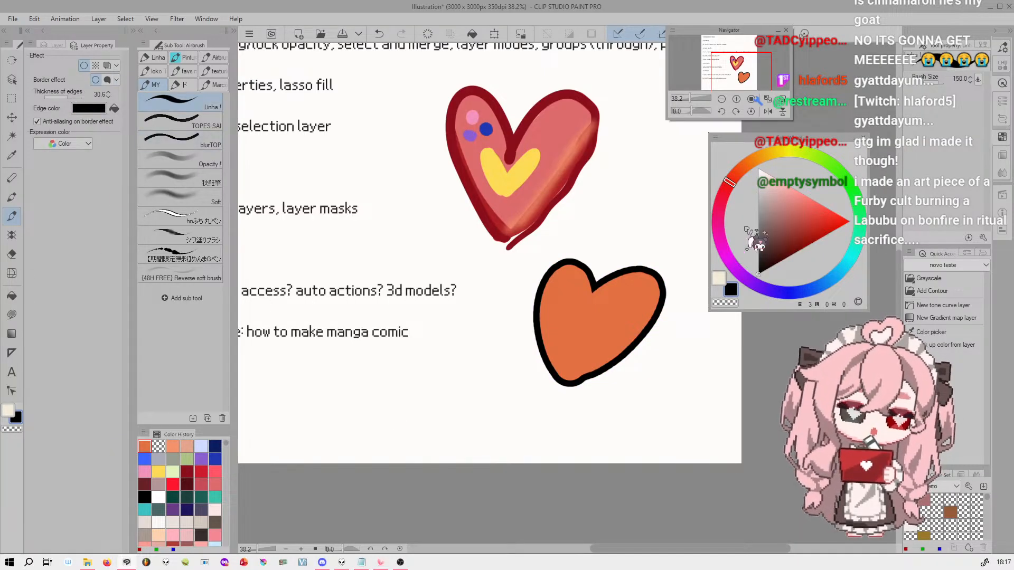
Reduce the brush size to 90 for painting in cream and set the border's edge thickness to 7.6
left_click(723, 279)
left_click(443, 364)
key("ctrl+z")
key("[")
key("[")
key("[")
left_click_drag(78, 98, 60, 99)
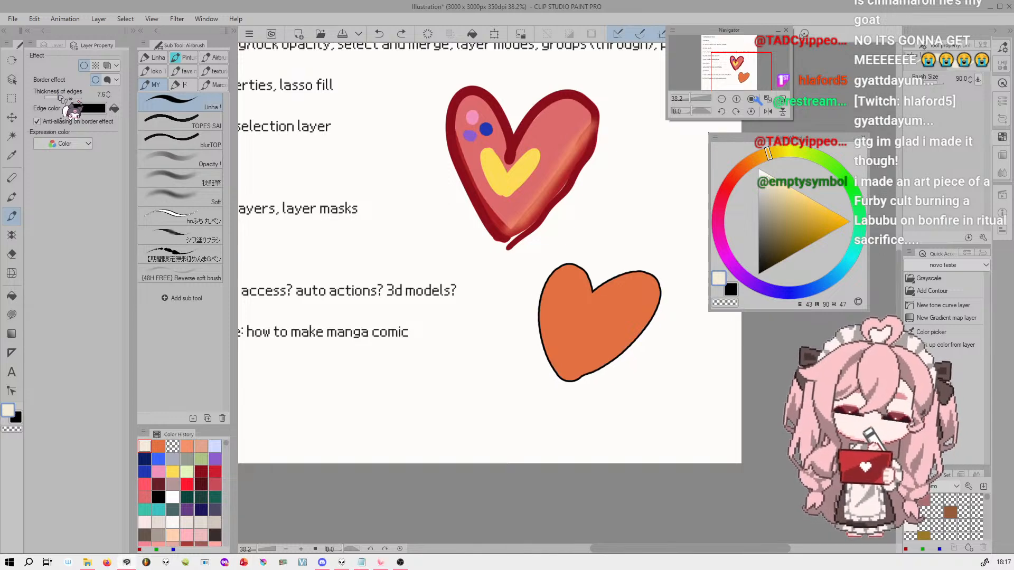
Paint a row of eight cream dots beneath the orange heart on the same layer
left_click(408, 379)
left_click(432, 390)
key("ctrl+z")
left_click(432, 392)
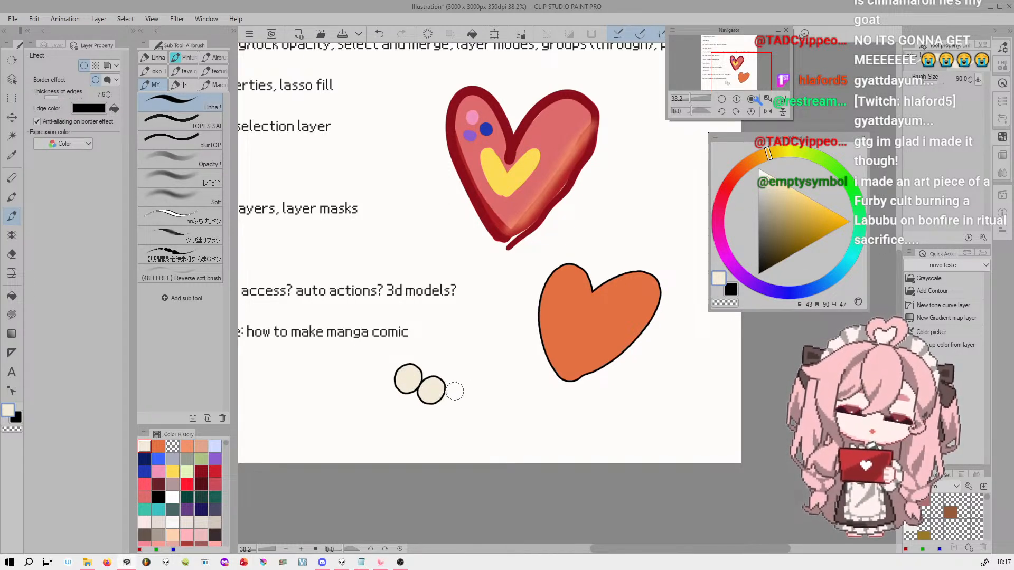
key("ctrl+z")
left_click(455, 399)
left_click(483, 403)
left_click(512, 404)
key("ctrl+z")
left_click(511, 406)
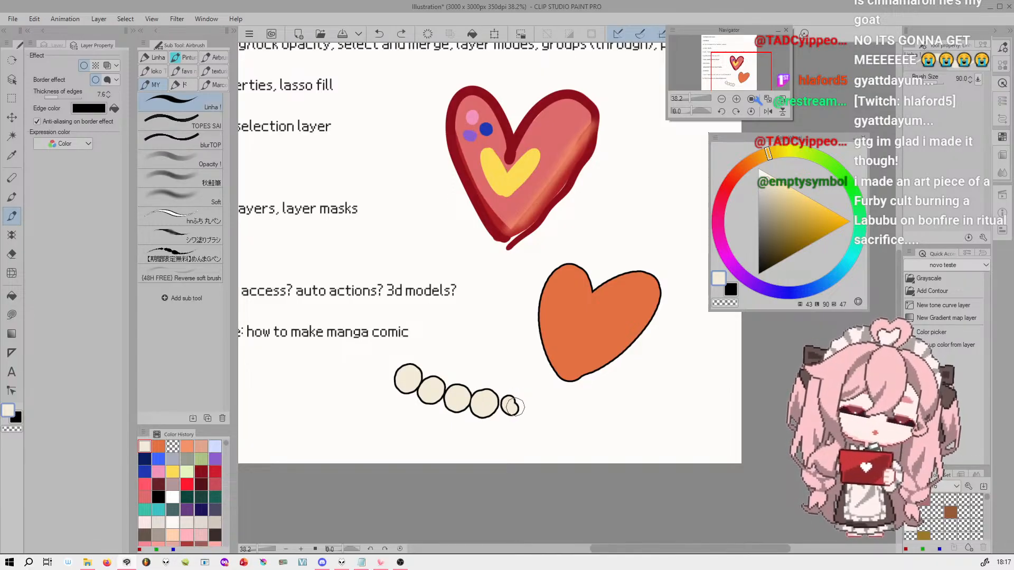
left_click_drag(535, 407, 605, 407)
Try the Tone effect on the orange heart's layer, compare it on and off up close, and leave it off
left_click_drag(686, 98, 689, 97)
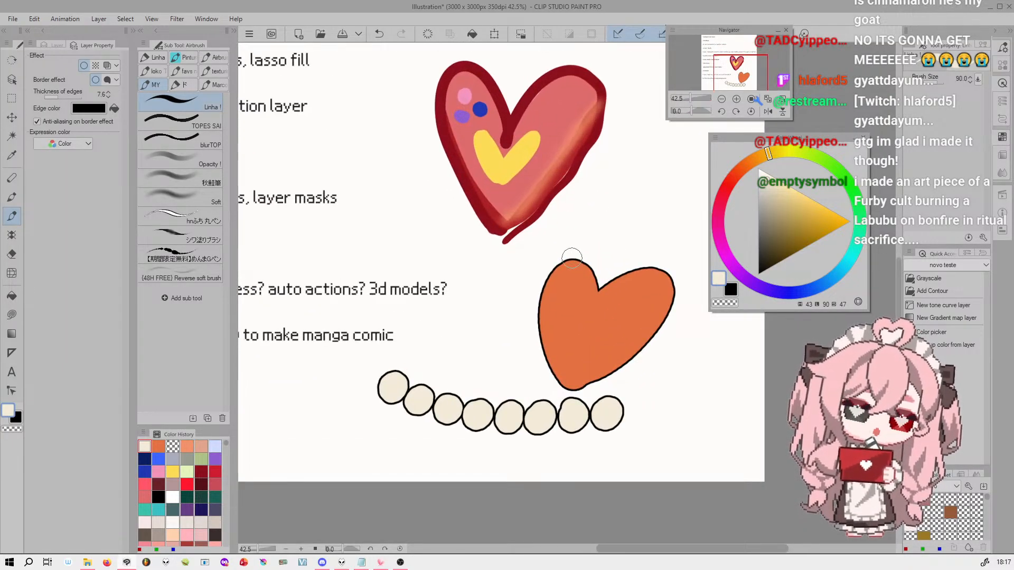
left_click(96, 65)
left_click(751, 99)
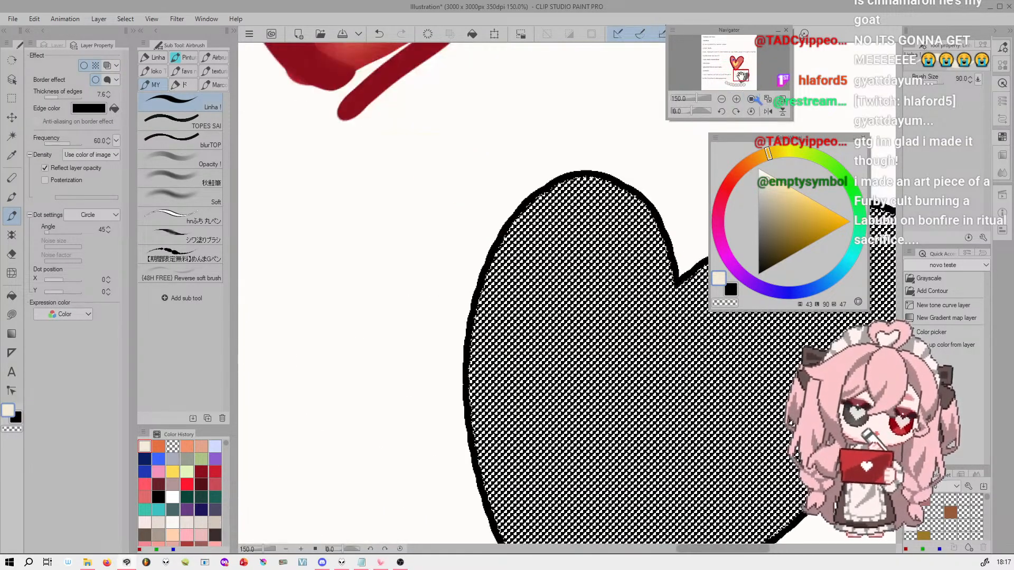
left_click_drag(749, 85, 746, 79)
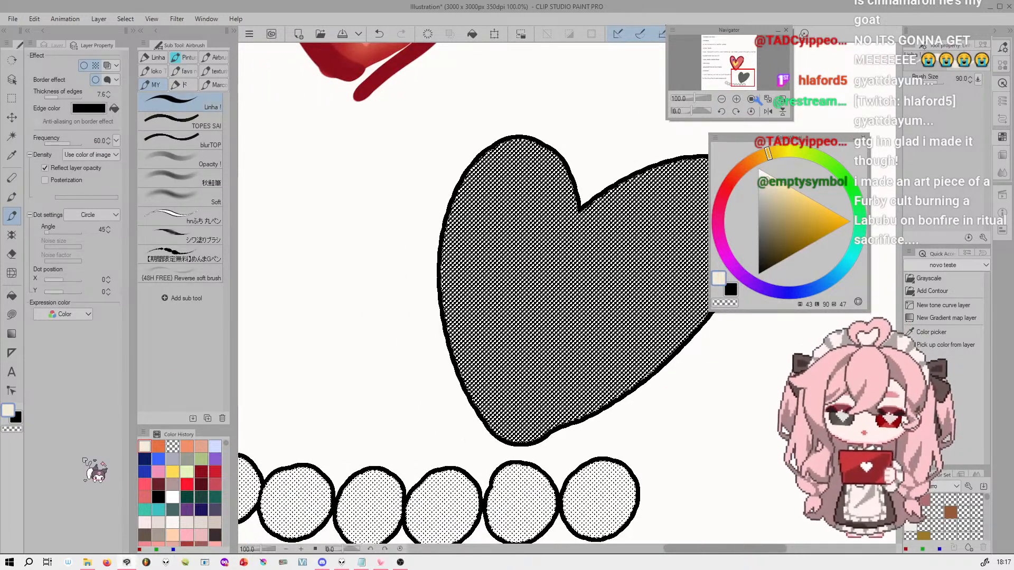
left_click(95, 65)
left_click(96, 65)
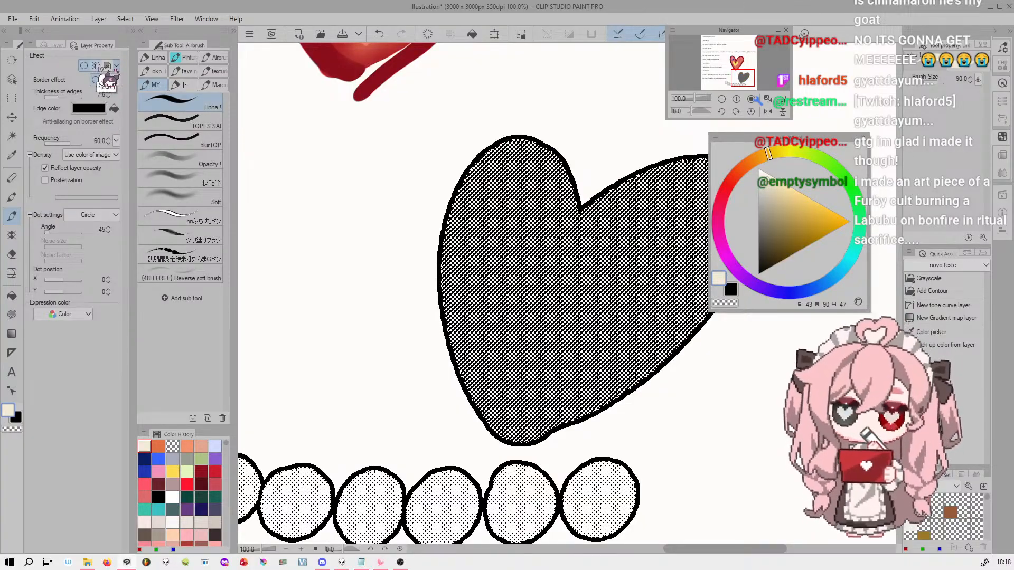
left_click(95, 65)
Try the Layer color effect on the orange heart's layer, compare it on and off, and leave it off
left_click(107, 65)
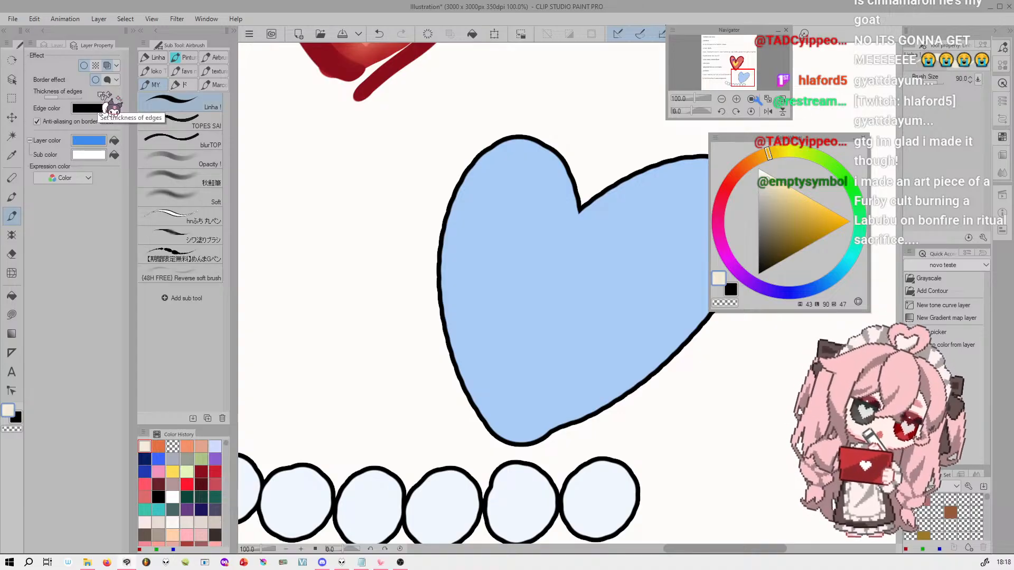
left_click(107, 65)
left_click(107, 66)
left_click(107, 66)
left_click(108, 66)
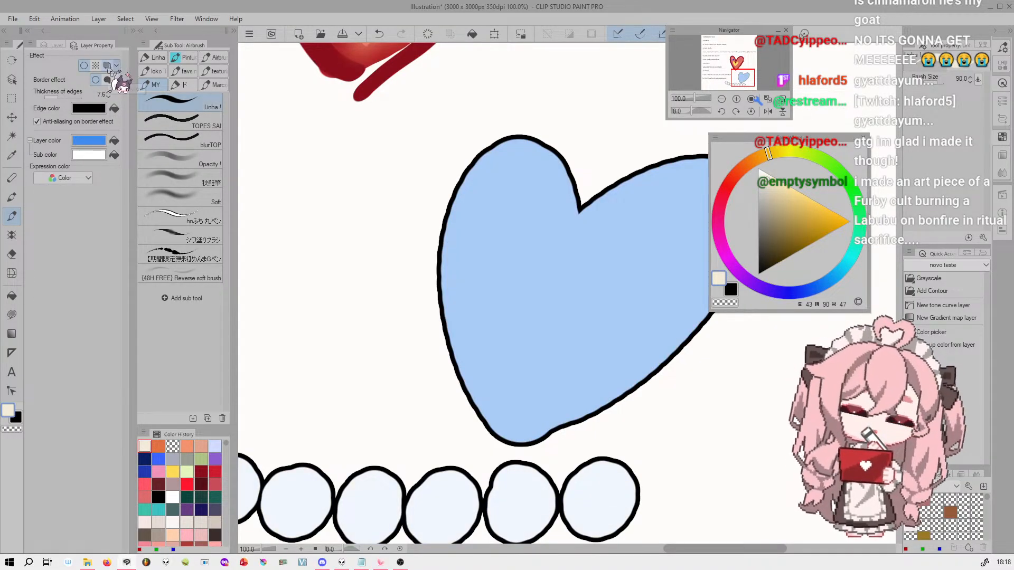
left_click(107, 66)
Toggle the Border effect on the orange heart and dots to compare both looks, leaving it off
left_click(84, 65)
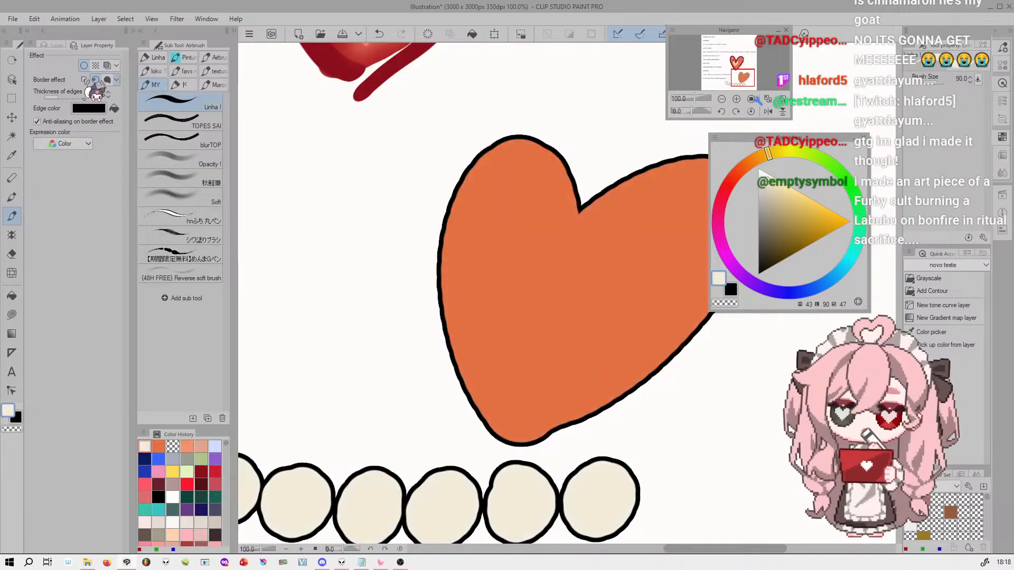
left_click(84, 66)
left_click(84, 66)
left_click(84, 65)
left_click(84, 65)
left_click(84, 66)
left_click(84, 65)
left_click(84, 66)
left_click(84, 65)
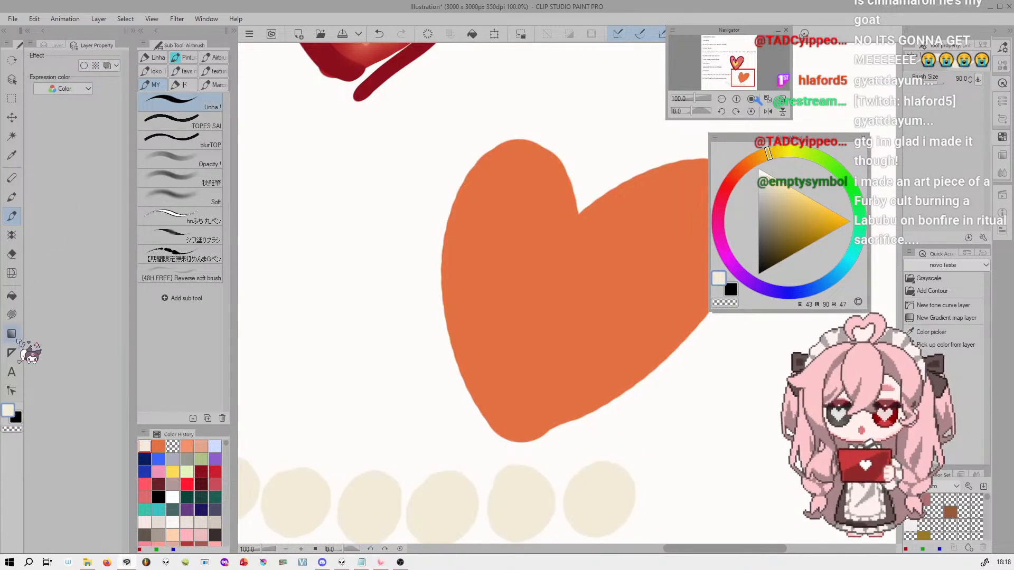
Return to the layer list and select the shadows layer in the heart colors folder
left_click(55, 45)
scroll(738, 49, "down", 6)
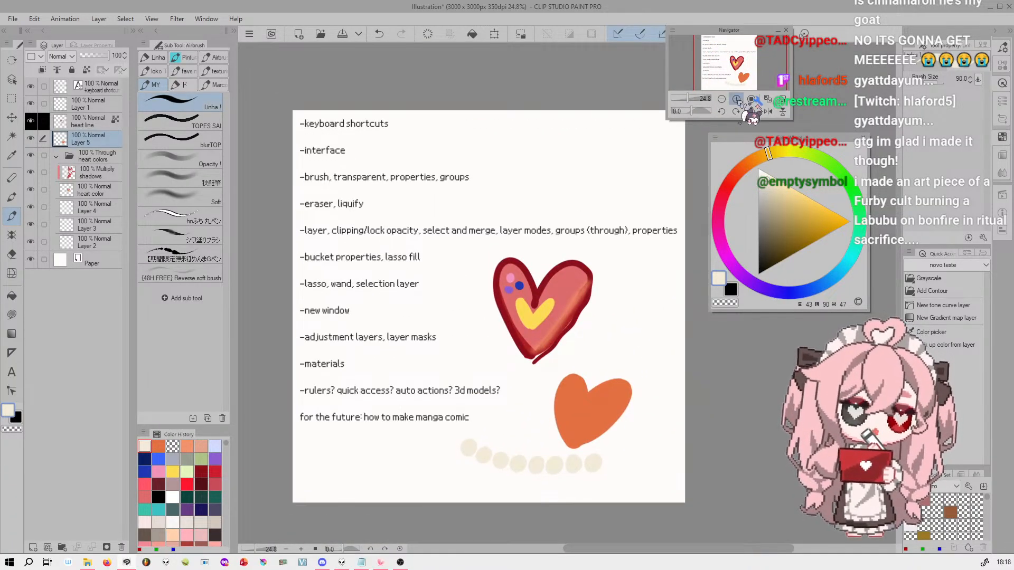
scroll(726, 50, "up", 2)
left_click_drag(726, 50, 728, 54)
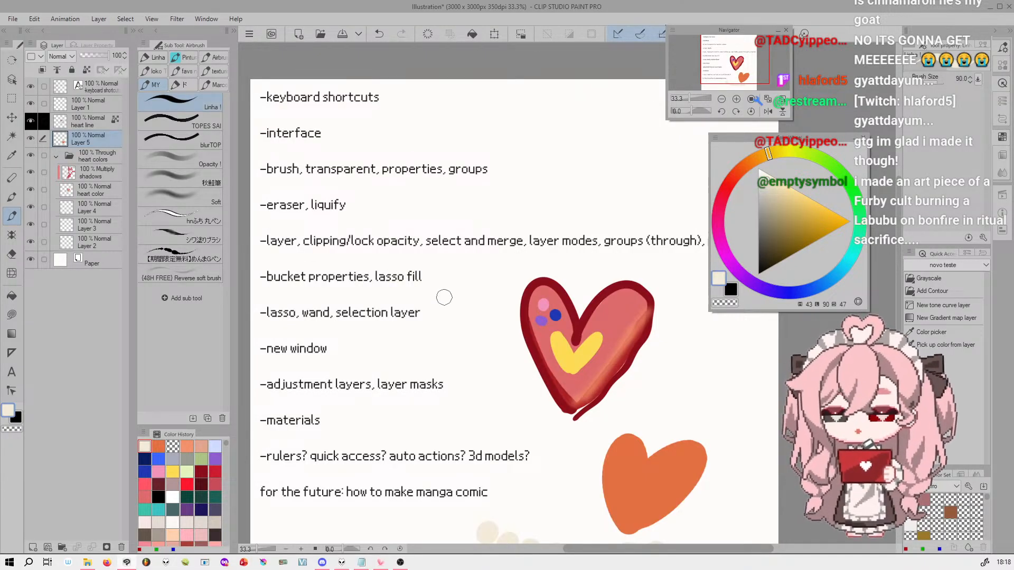
left_click_drag(734, 59, 762, 53)
left_click(108, 176)
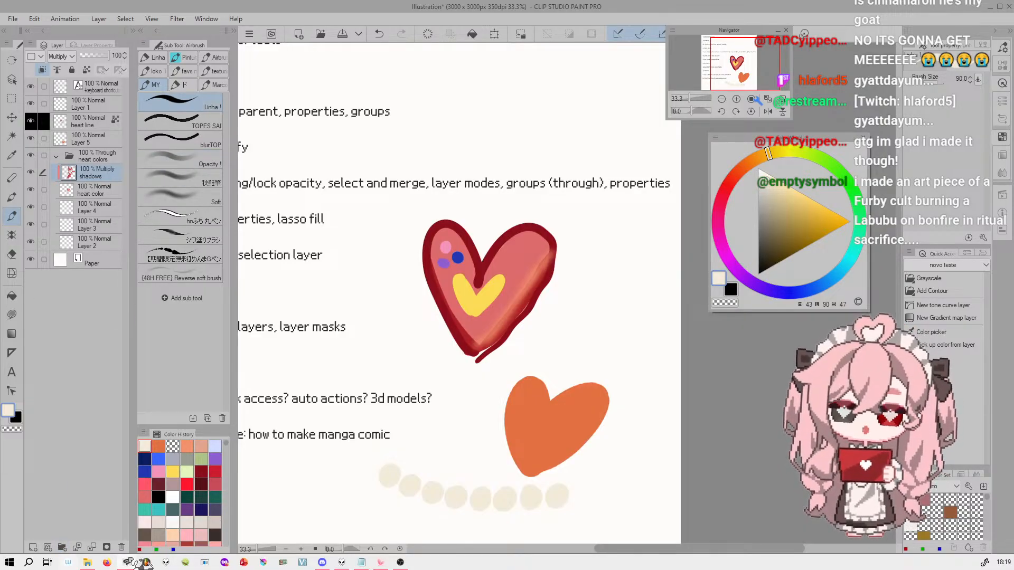
left_click_drag(747, 74, 737, 73)
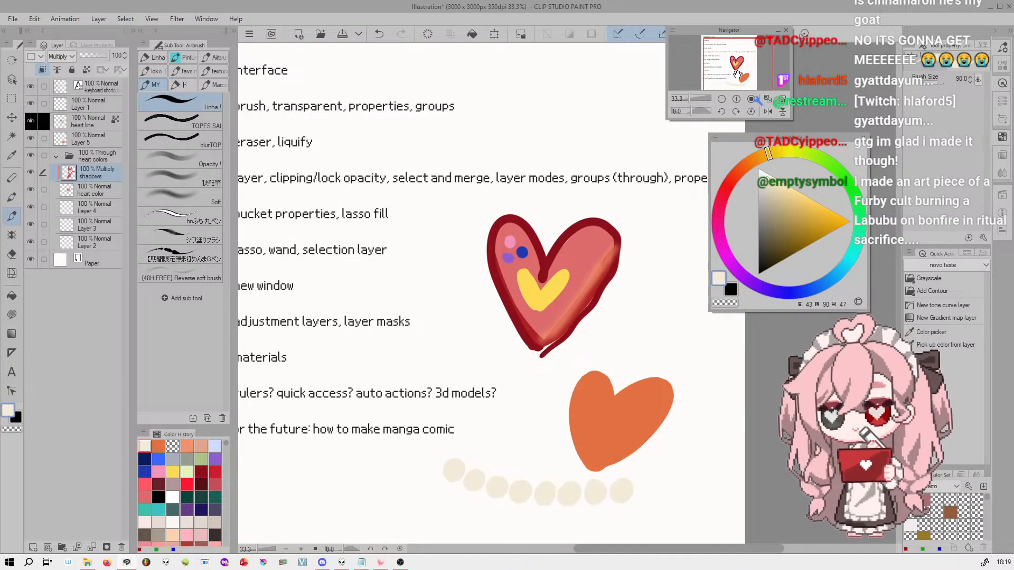
left_click_drag(769, 79, 742, 57)
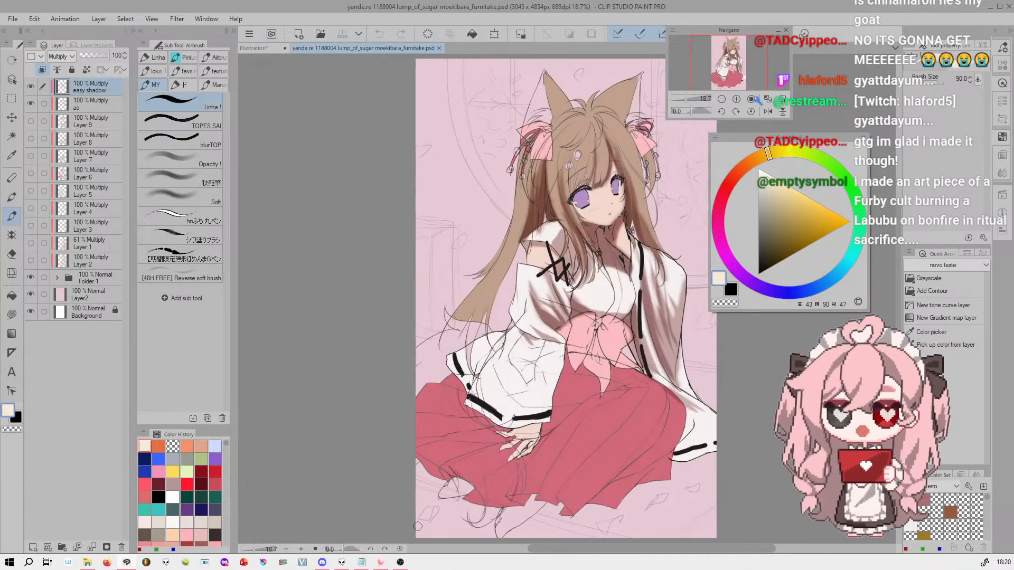
left_click_drag(738, 69, 739, 60)
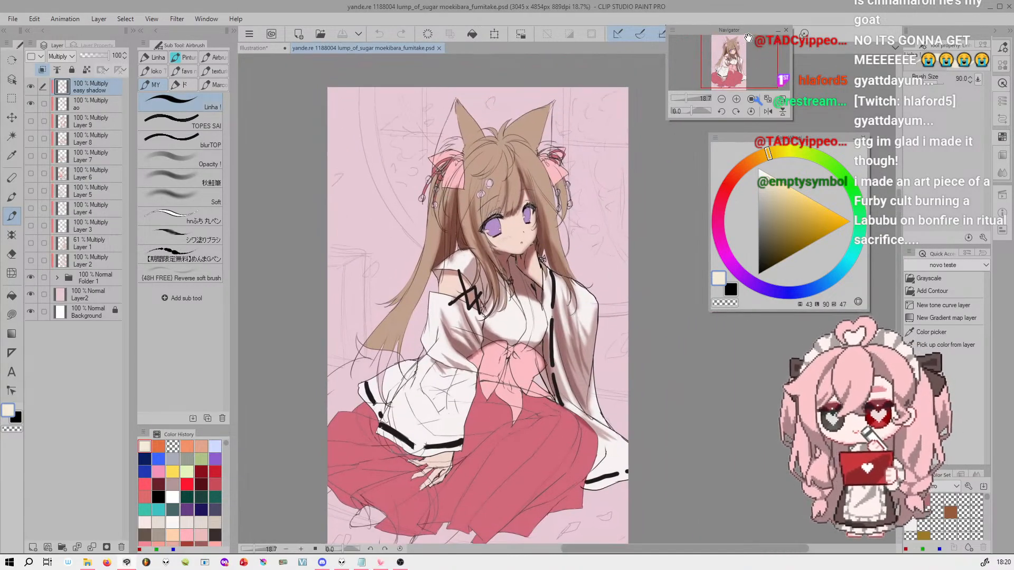
Hide the easy shadow and ao layers, check Folder 1's content by toggling its visibility, and expand the folder
left_click(30, 86)
left_click(30, 277)
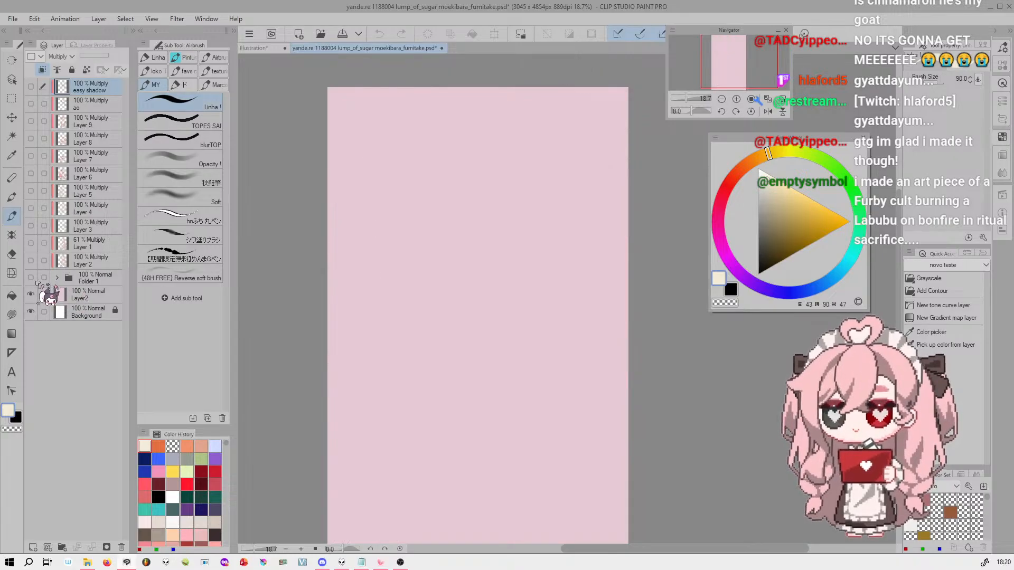
left_click(30, 277)
left_click(57, 278)
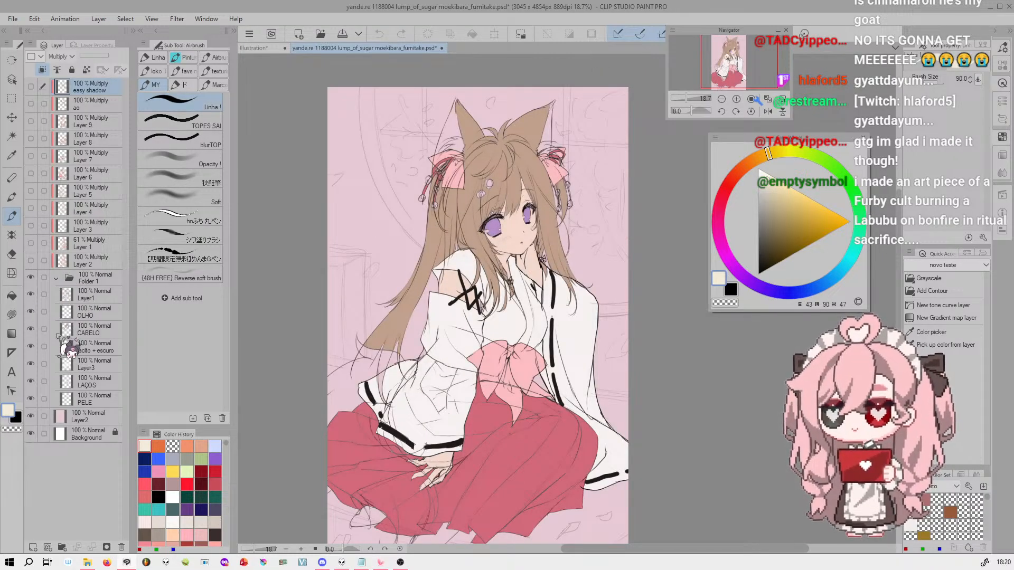
Hide Layer2 and all color layers from OLHO to PELE in Folder 1, leaving only the line drawing and Background visible
left_click(30, 294)
left_click(31, 312)
left_click(30, 295)
left_click(31, 311)
left_click(30, 312)
left_click(31, 329)
left_click(31, 329)
left_click_drag(32, 330, 32, 404)
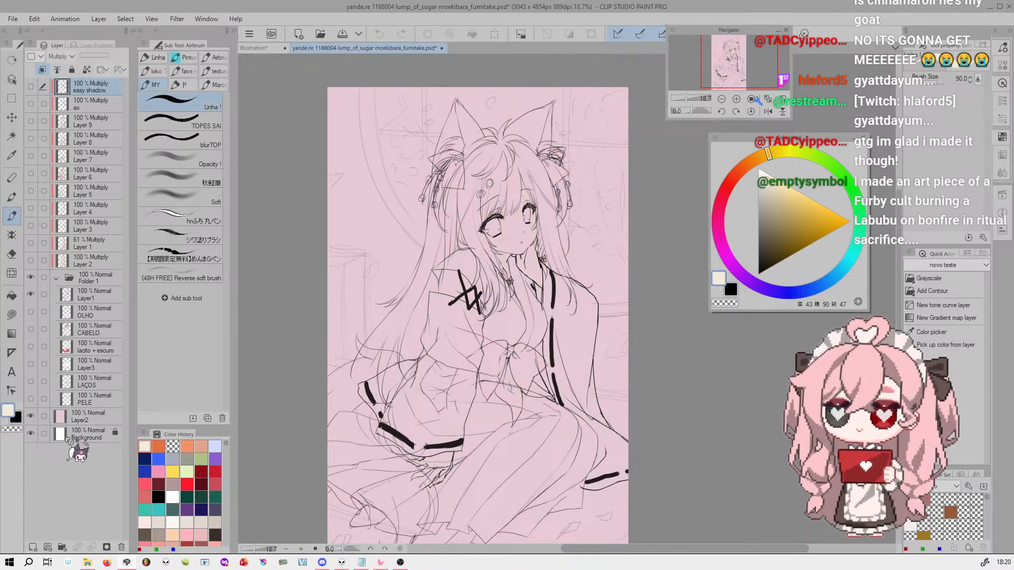
left_click(30, 417)
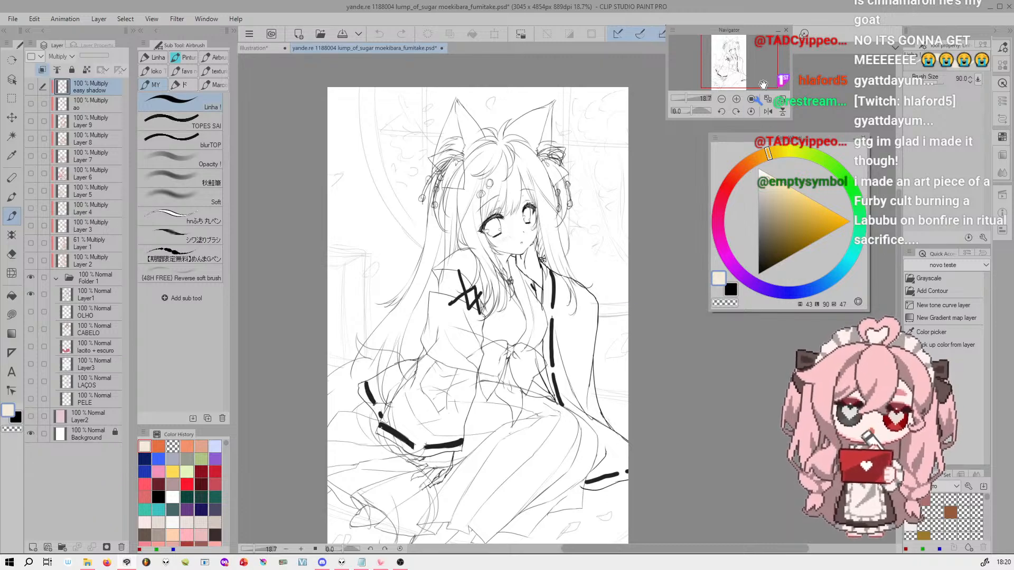
Move Layer1 with the line drawing out of Folder 1 to the top of the layer stack and give it a black palette color
left_click_drag(687, 99, 733, 49)
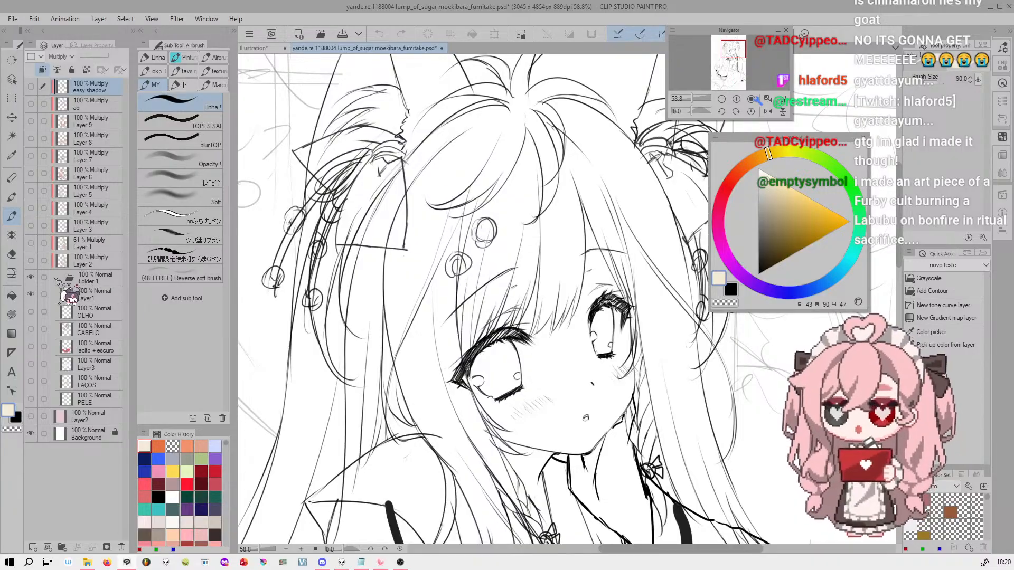
left_click_drag(98, 296, 108, 81)
left_click(37, 57)
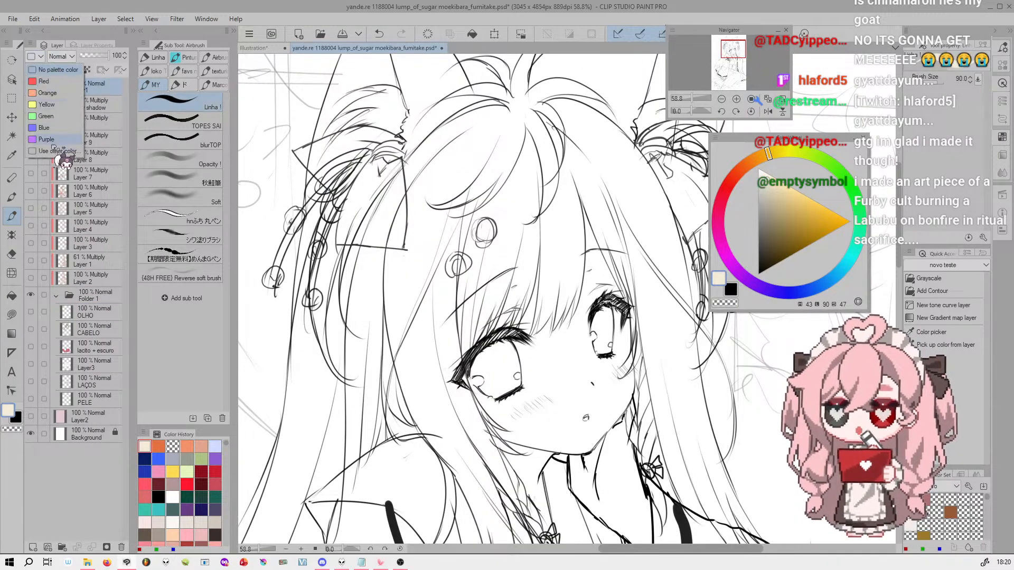
left_click(55, 151)
left_click(903, 93)
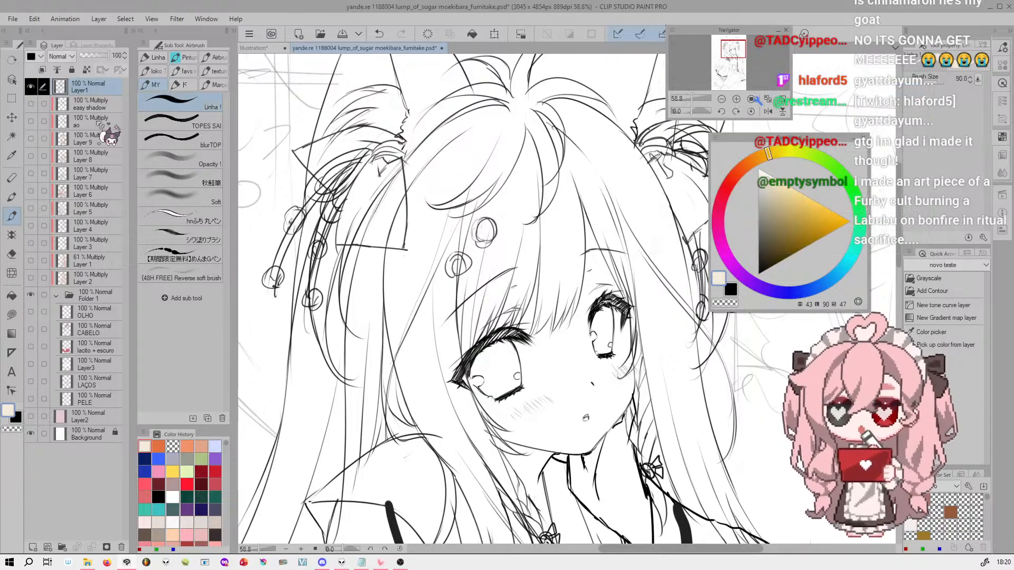
Rename the top line drawing layer as LINEART
double_click(87, 87)
type("LINEART")
key("Return")
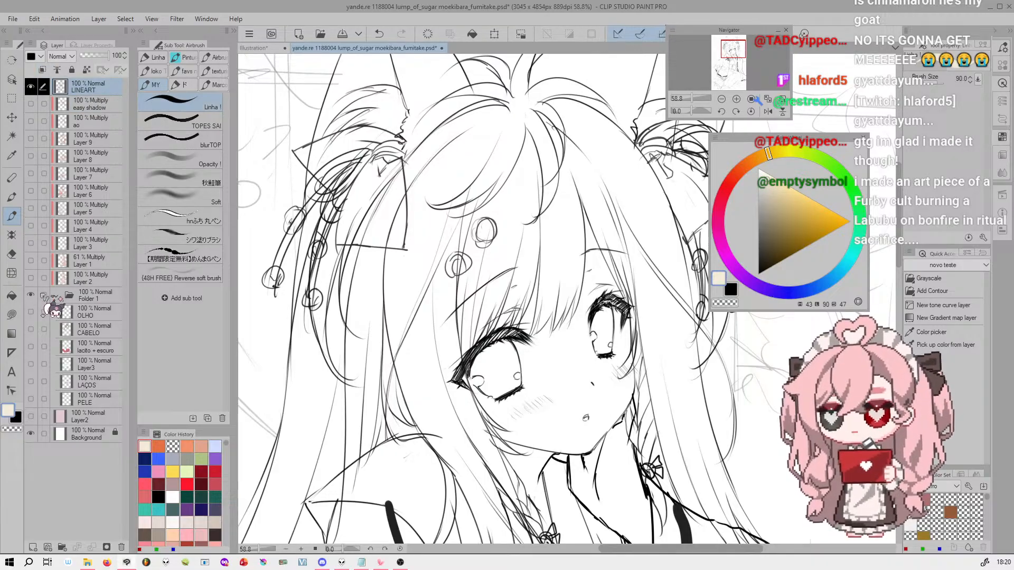
Add a new layer directly below LINEART and brush a light peach skin stroke along the chin and cheeks
left_click(12, 296)
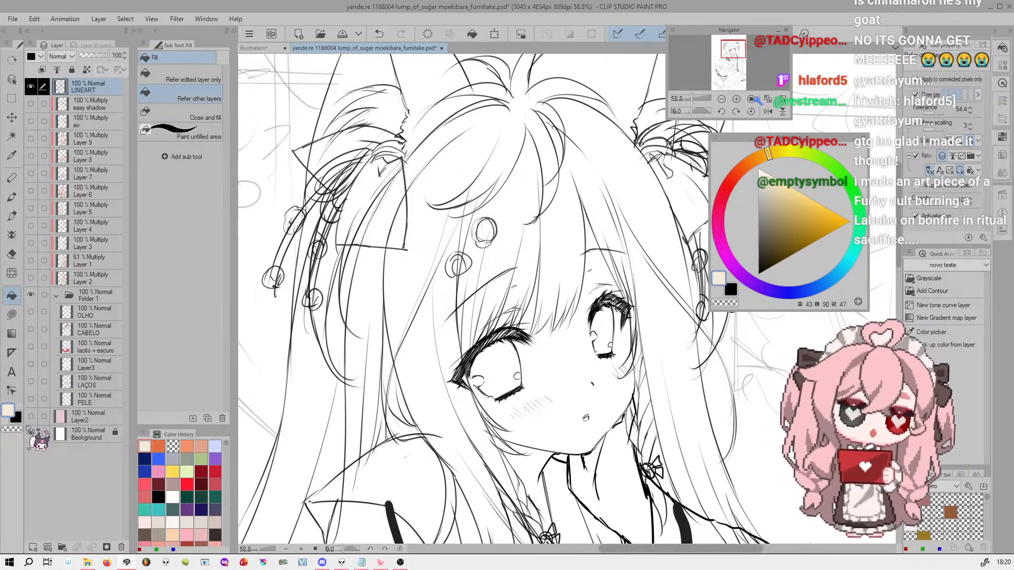
left_click(96, 104)
left_click(12, 216)
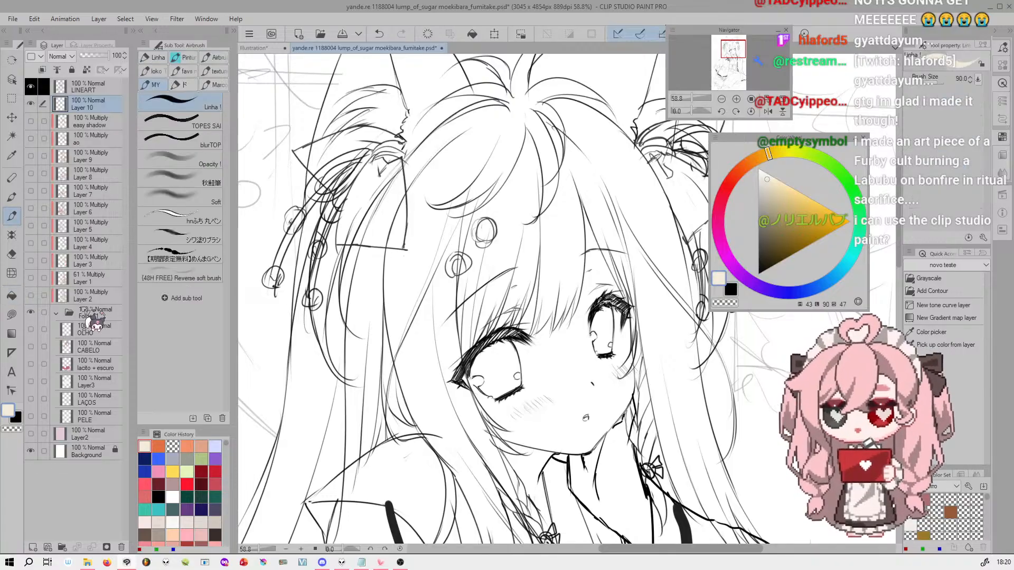
left_click(742, 167)
left_click(777, 186)
mouse_move(528, 415)
left_mouse_down()
mouse_move(572, 441)
mouse_move(586, 437)
mouse_move(626, 396)
mouse_move(624, 341)
left_mouse_up()
Trim the skin paint that spills past the face outline, using the brush in transparent color and reducing its size to 25
left_click_drag(738, 59, 736, 56)
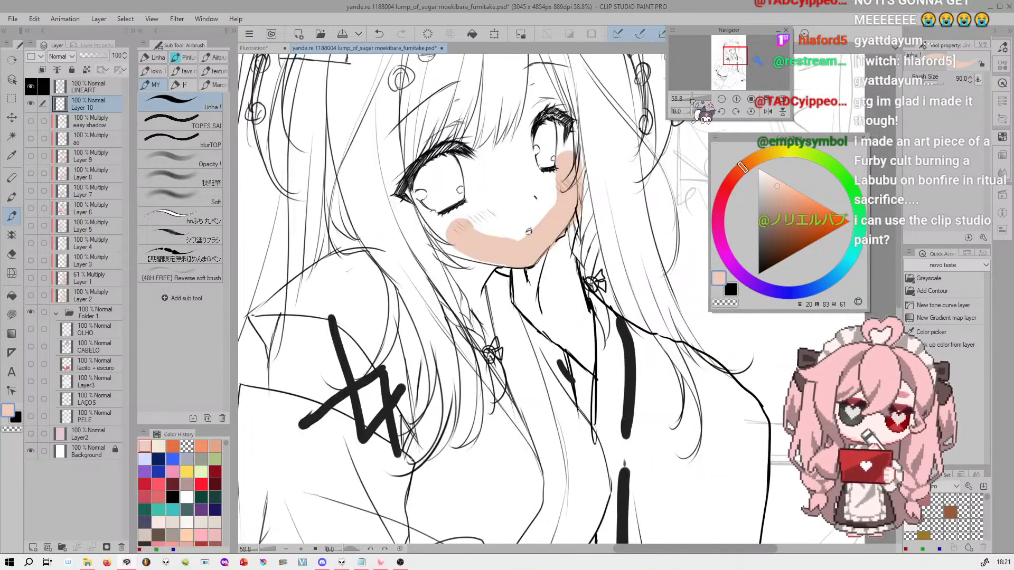
left_click_drag(692, 99, 696, 99)
left_click_drag(730, 63, 736, 53)
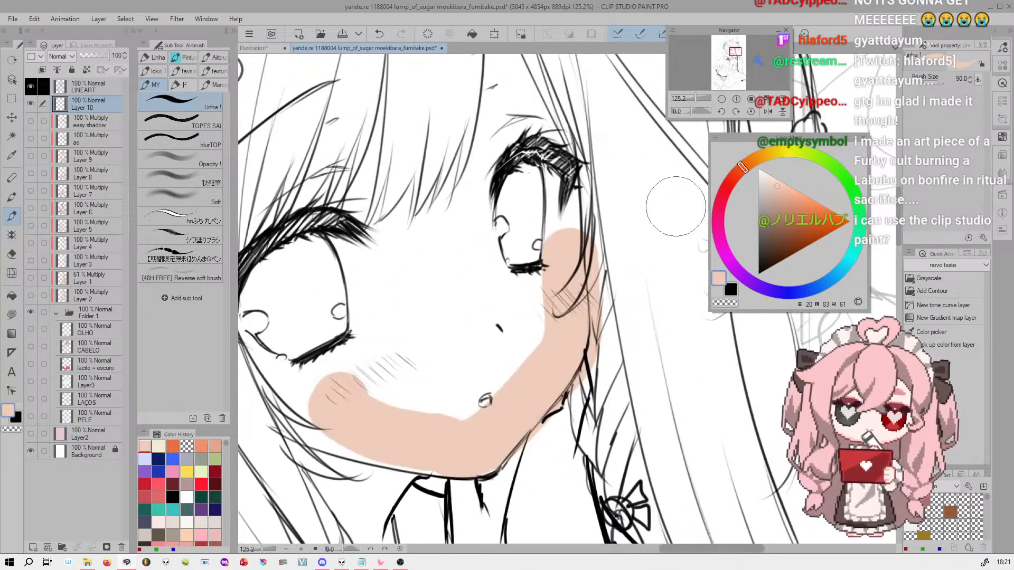
key("c")
key("bracketleft")
key("bracketleft")
key("bracketleft")
key("bracketleft")
key("bracketleft")
mouse_move(603, 241)
left_mouse_down()
mouse_move(604, 340)
mouse_move(582, 389)
left_mouse_up()
key("bracketleft")
key("bracketleft")
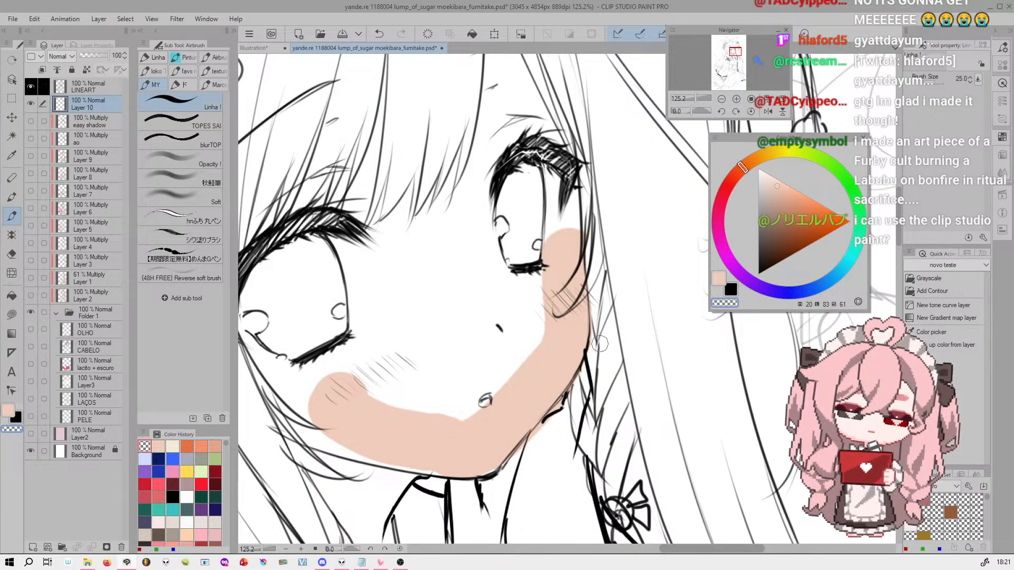
Clear all the skin paint from the new layer below LINEART
left_click_drag(695, 98, 693, 97)
left_click_drag(735, 50, 733, 49)
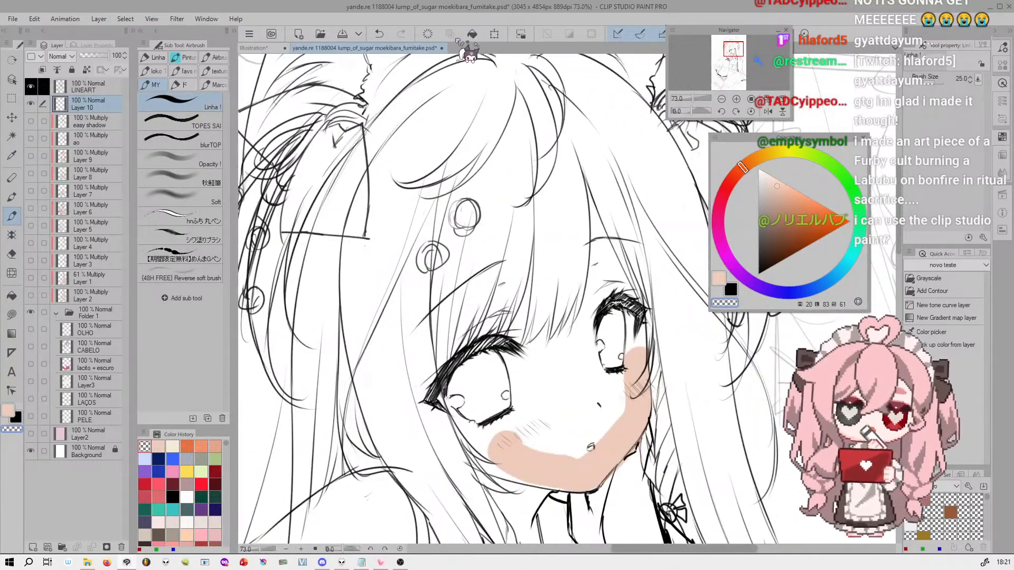
left_click(431, 36)
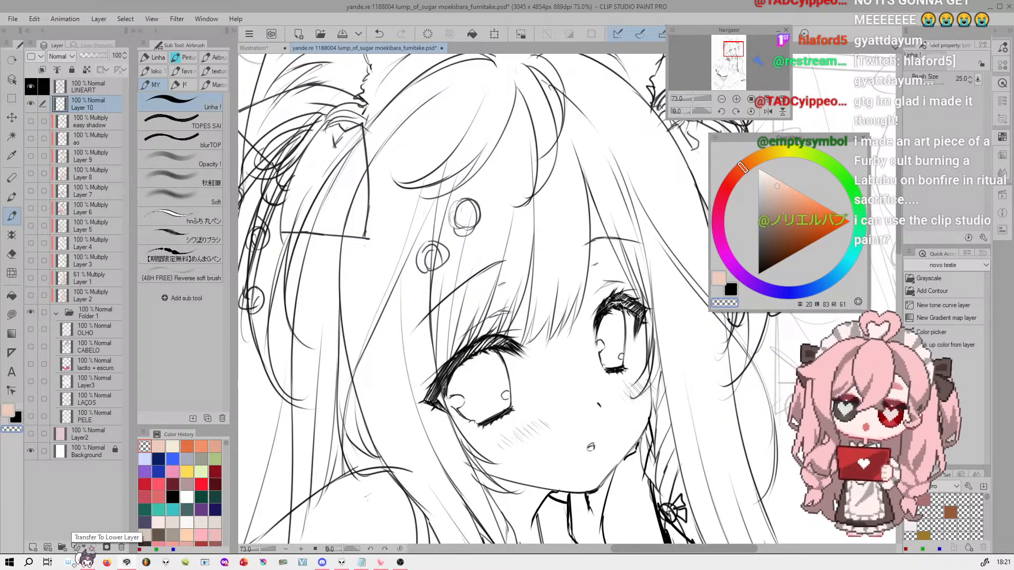
Switch to the Fill tool's Refer other layers mode, ready to color the face on the layer below LINEART
left_click(12, 297)
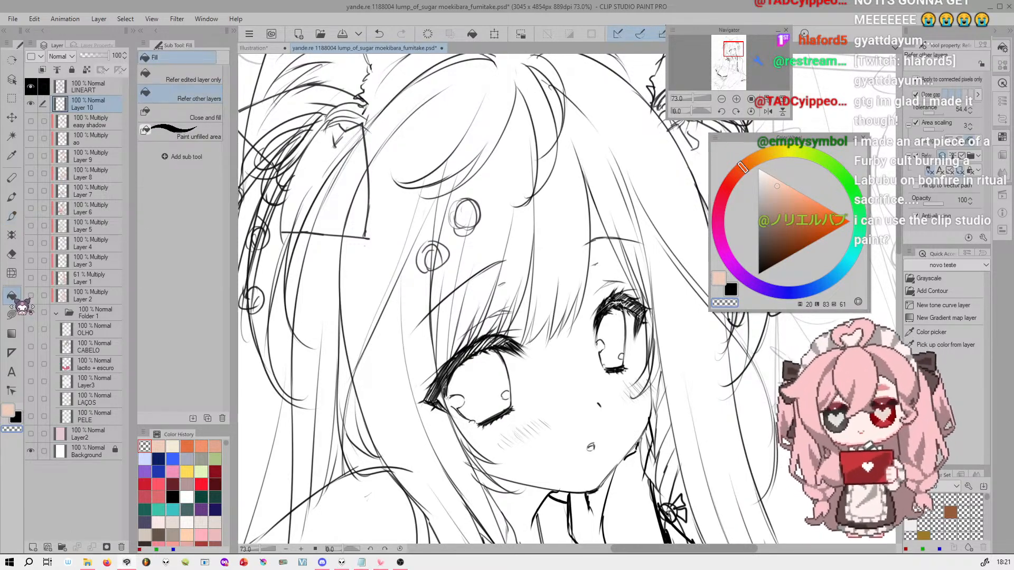
left_click_drag(734, 48, 735, 49)
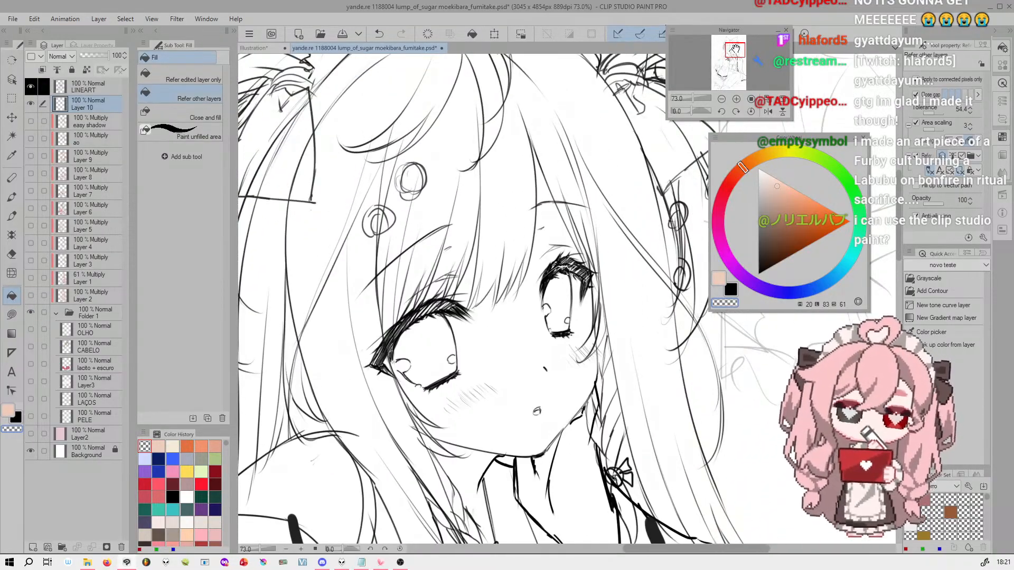
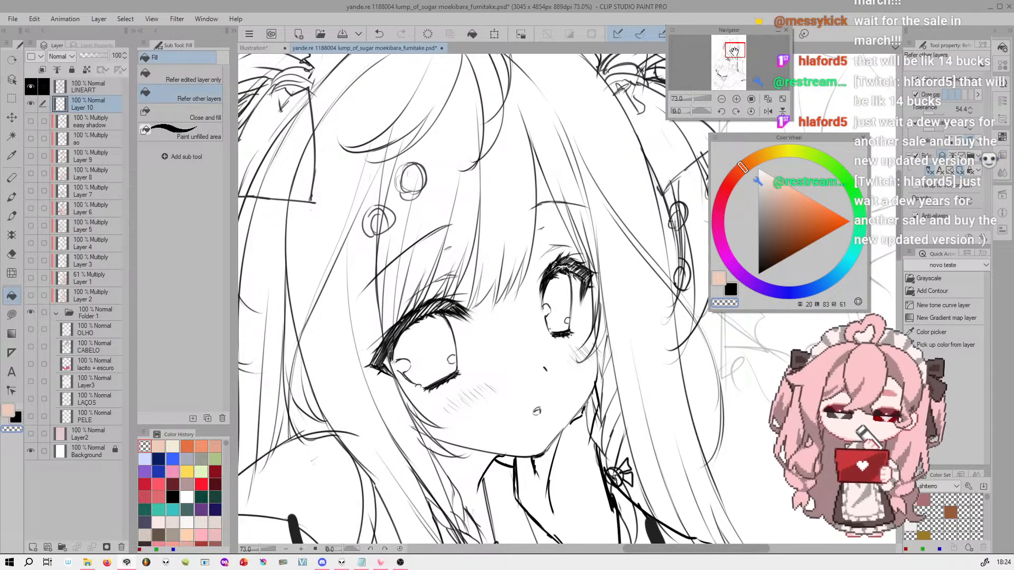
Try a peach fill on Layer 10 from the face area in Refer edited layer only mode, and undo it
left_click_drag(734, 51, 735, 51)
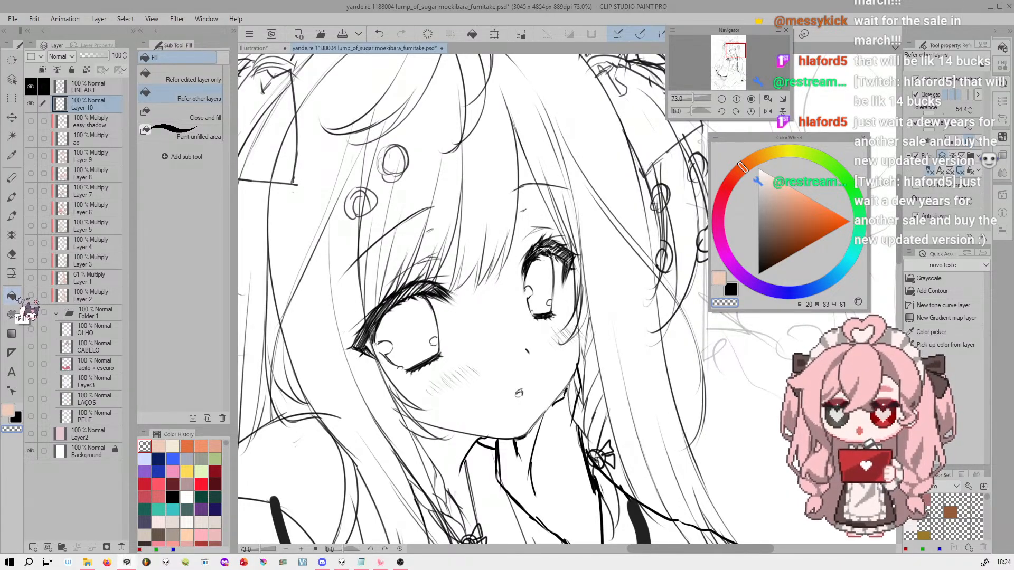
left_click(205, 80)
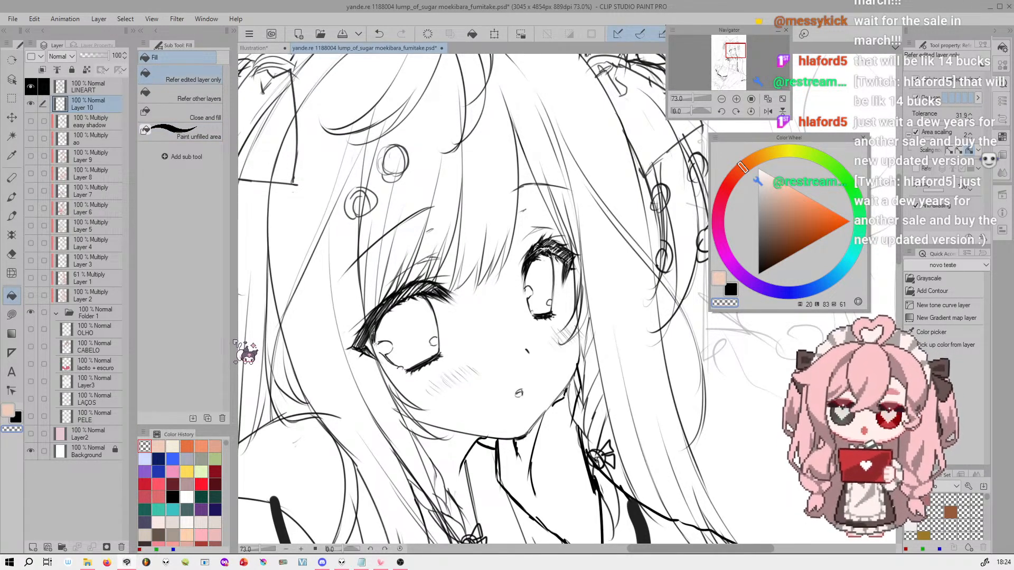
left_click(101, 86)
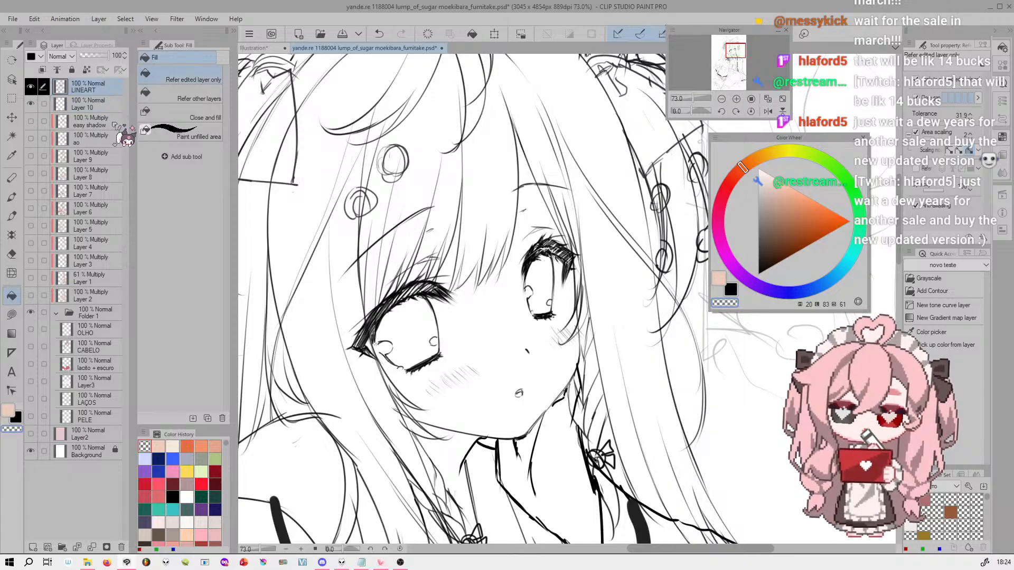
left_click(108, 108)
key("c")
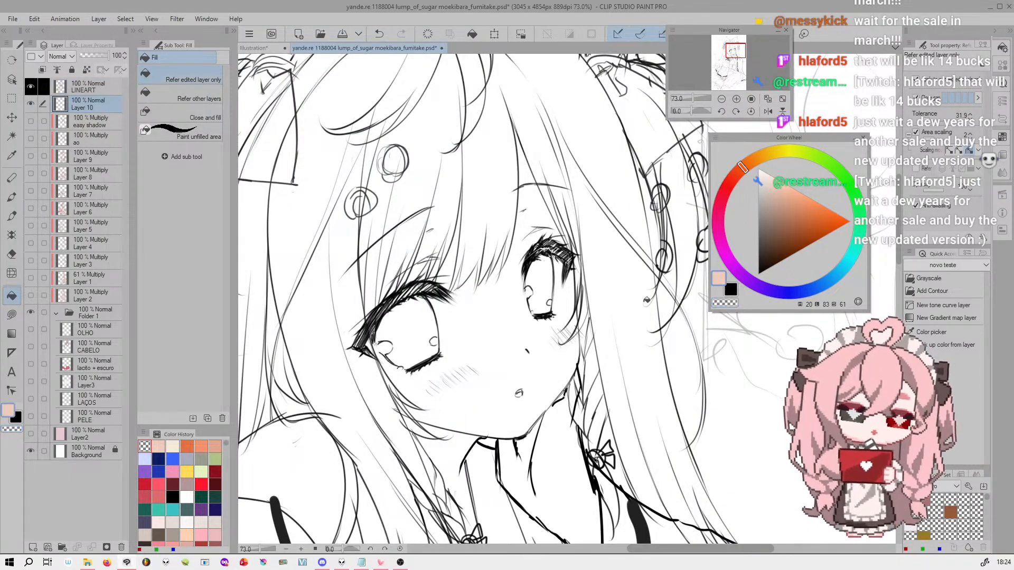
left_click(499, 305)
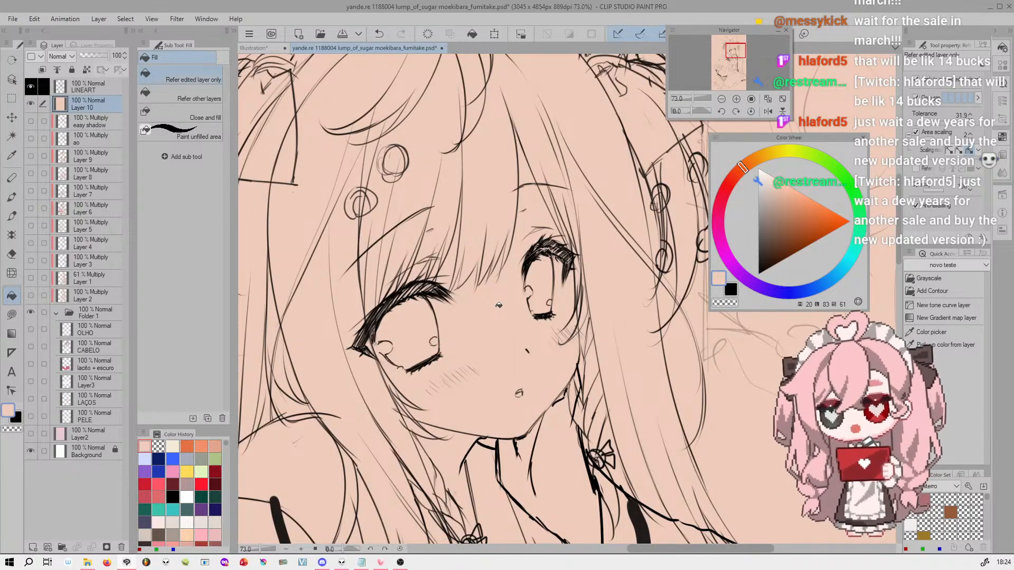
left_click_drag(692, 98, 694, 99)
key("ctrl+z")
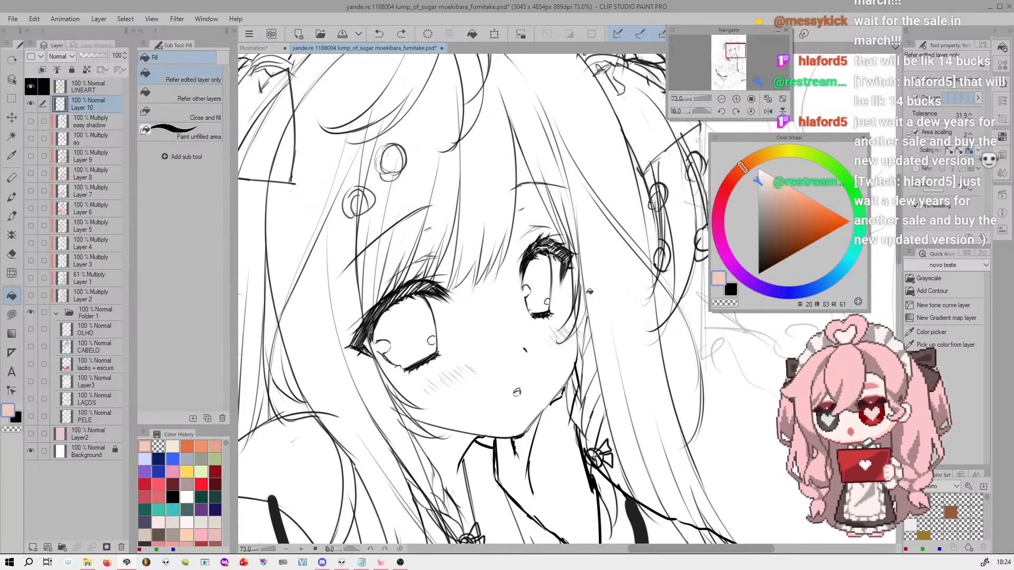
Try a peach fill of the face on Layer 10 in Refer other layers mode, and undo it
left_click(204, 99)
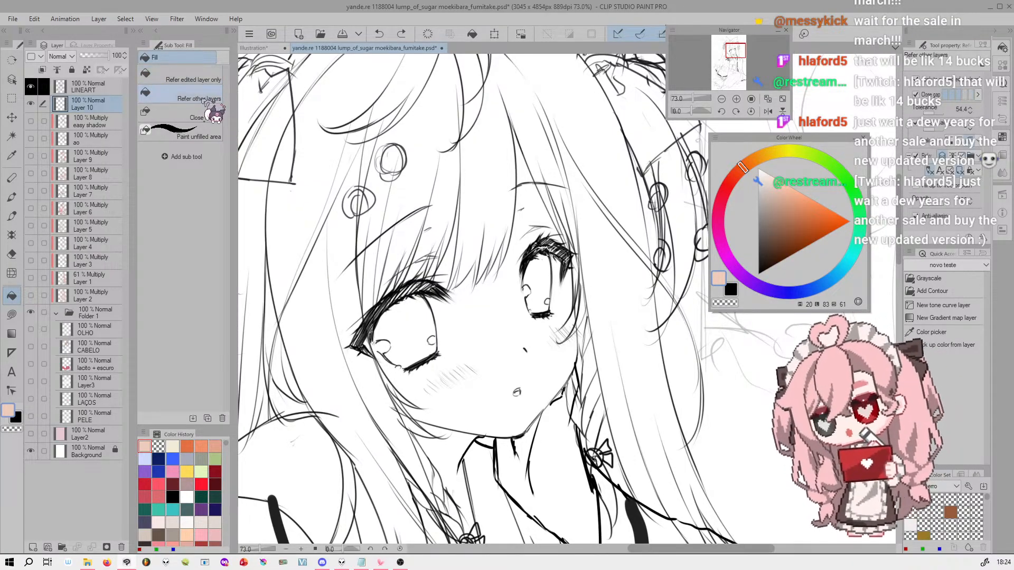
left_click(502, 324)
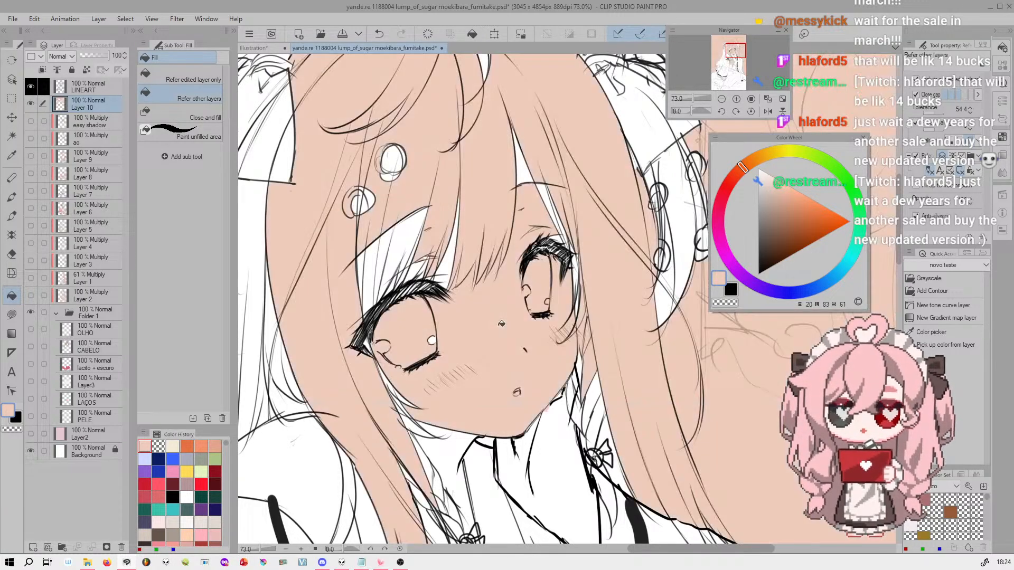
left_click_drag(698, 95, 696, 97)
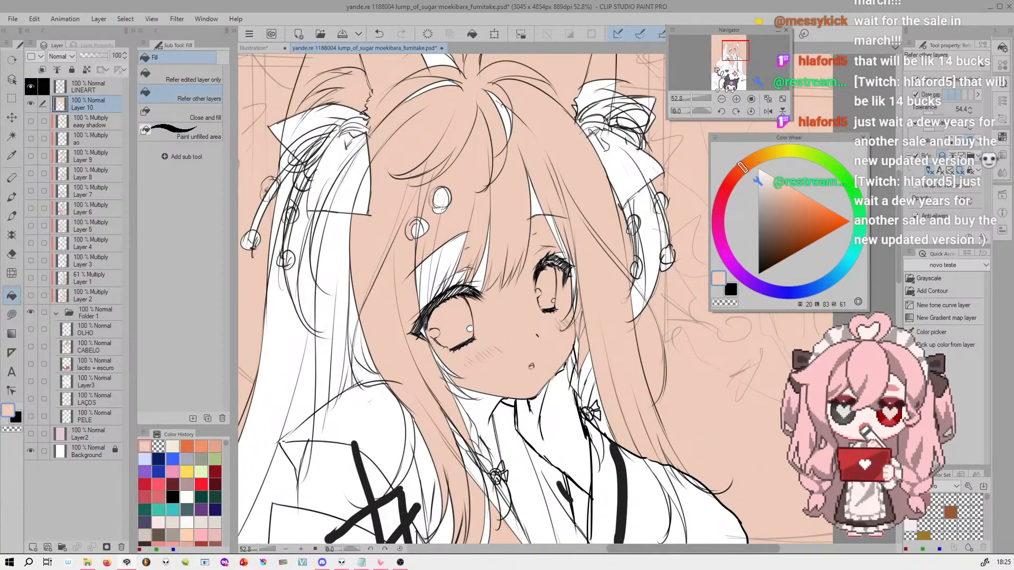
left_click(736, 99)
left_click(736, 99)
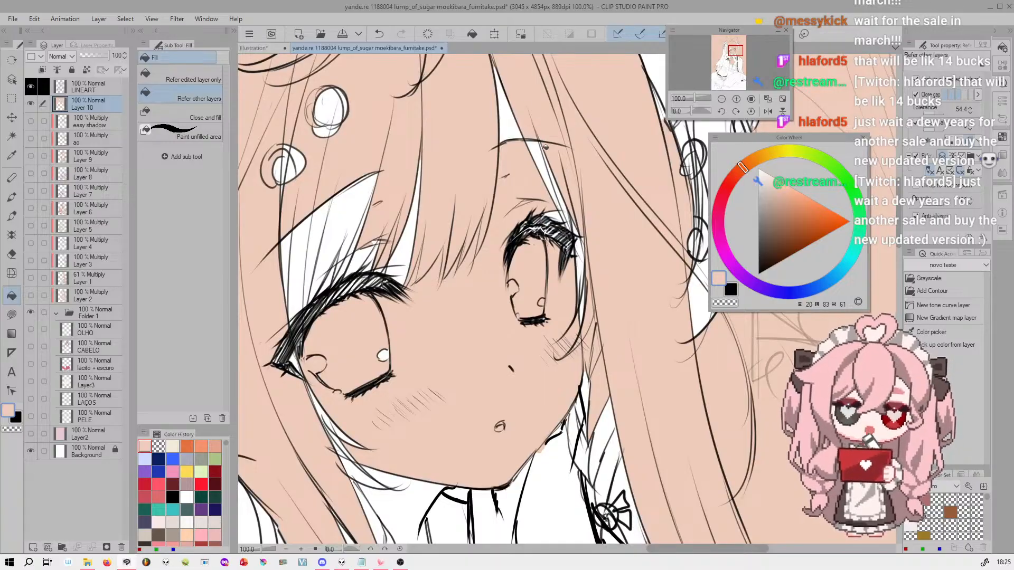
left_click_drag(695, 99, 695, 99)
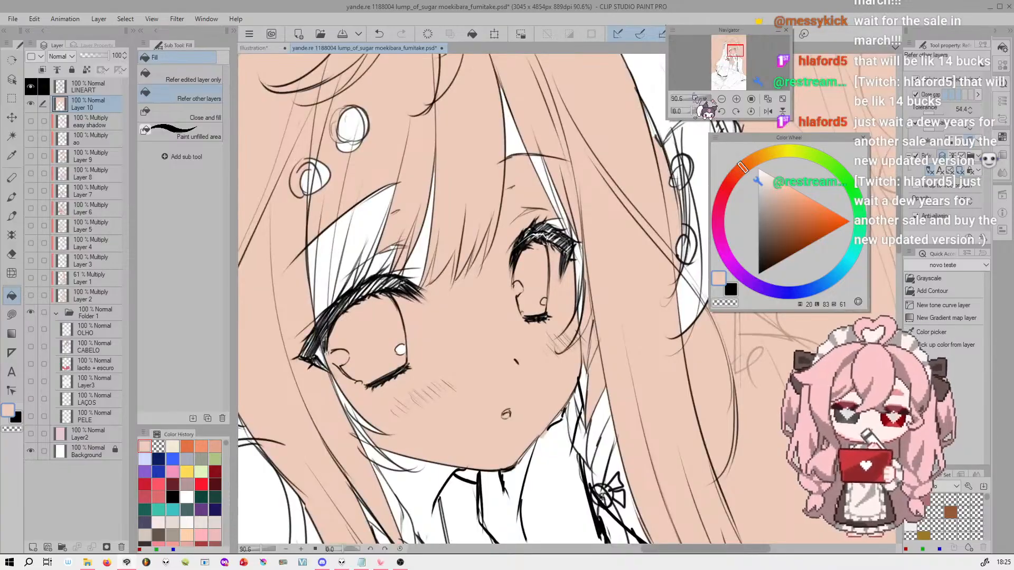
key("ctrl+z")
Try filling the face with peach with Close gap enabled, and undo the test fills
left_click_drag(736, 50, 734, 51)
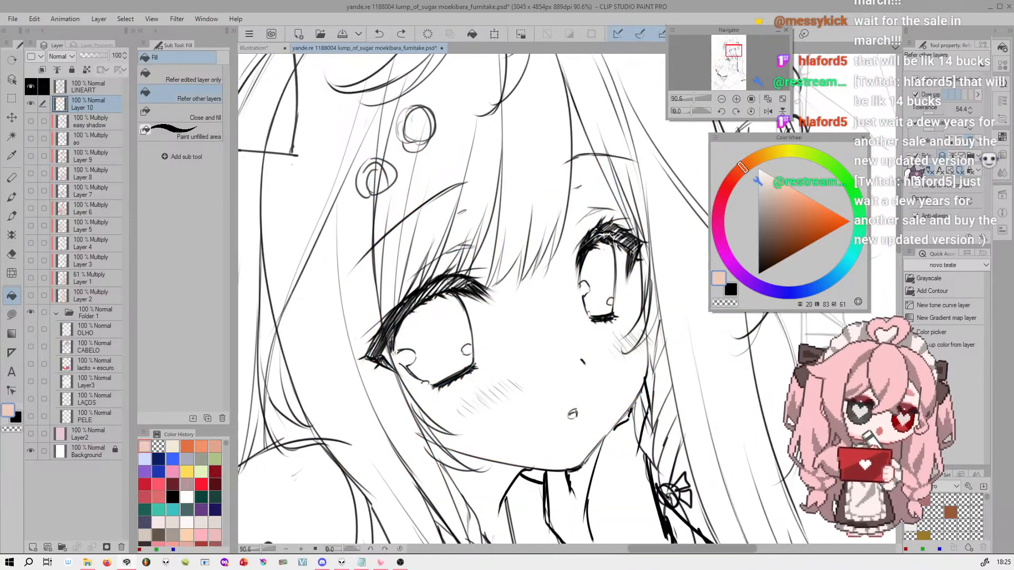
left_click_drag(901, 161, 872, 163)
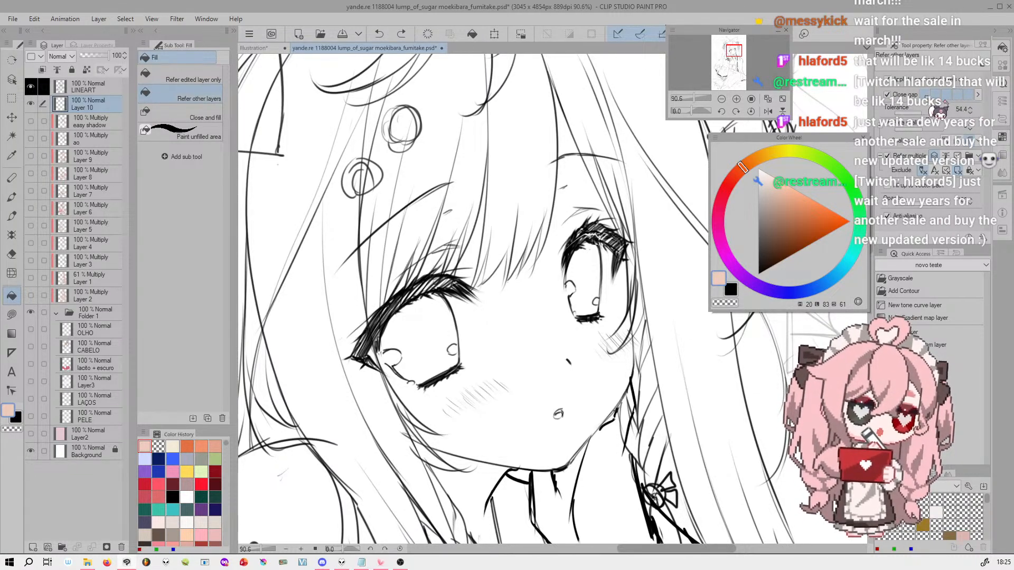
left_click(537, 329)
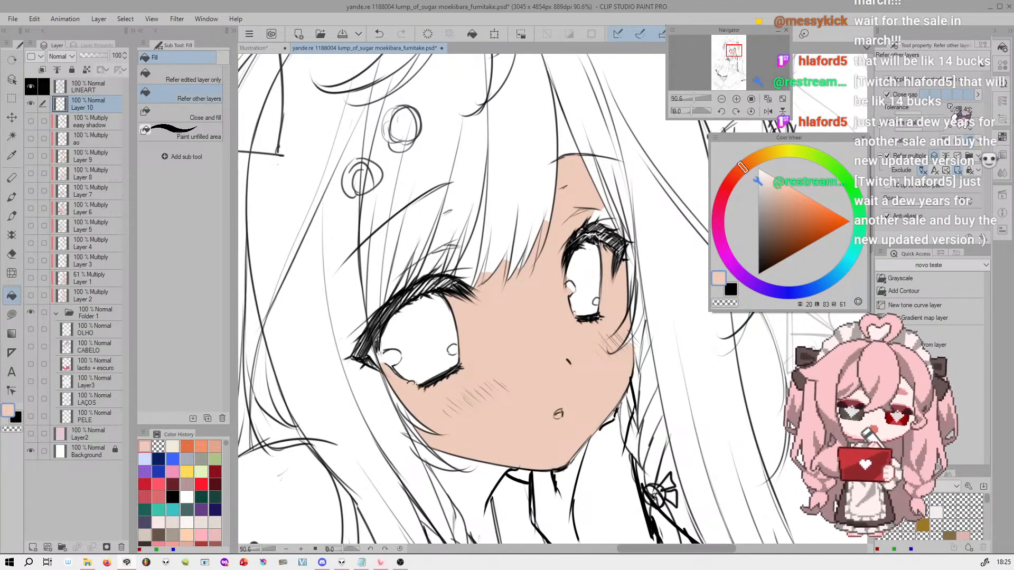
left_click_drag(695, 99, 694, 98)
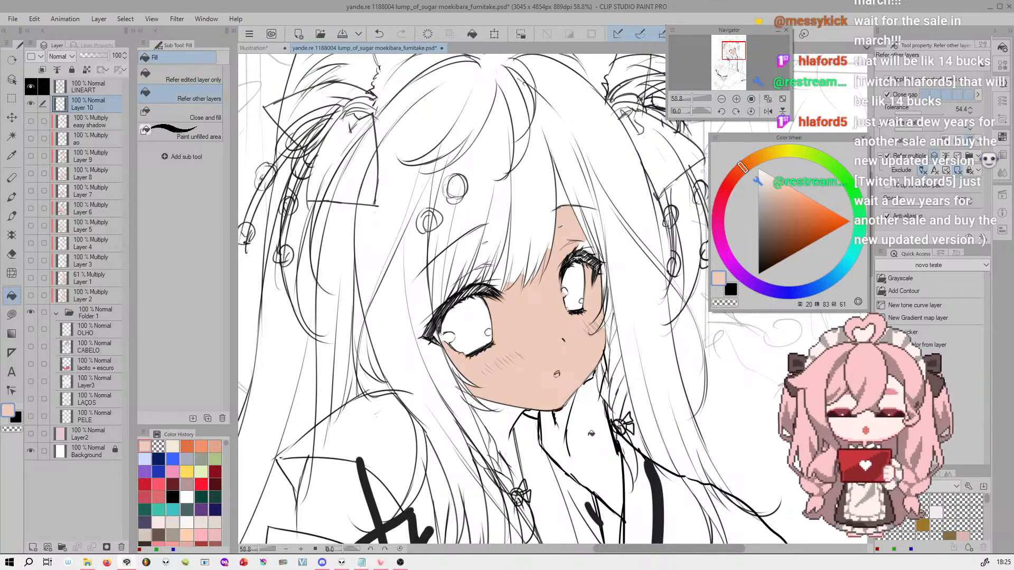
key("ctrl+z")
key("ctrl+z")
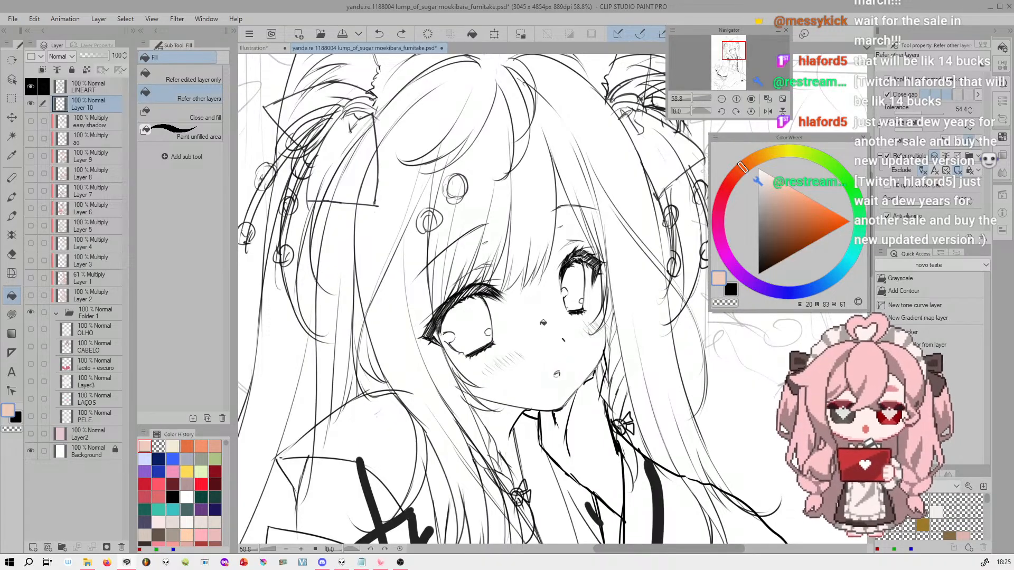
left_click(543, 327)
key("ctrl+z")
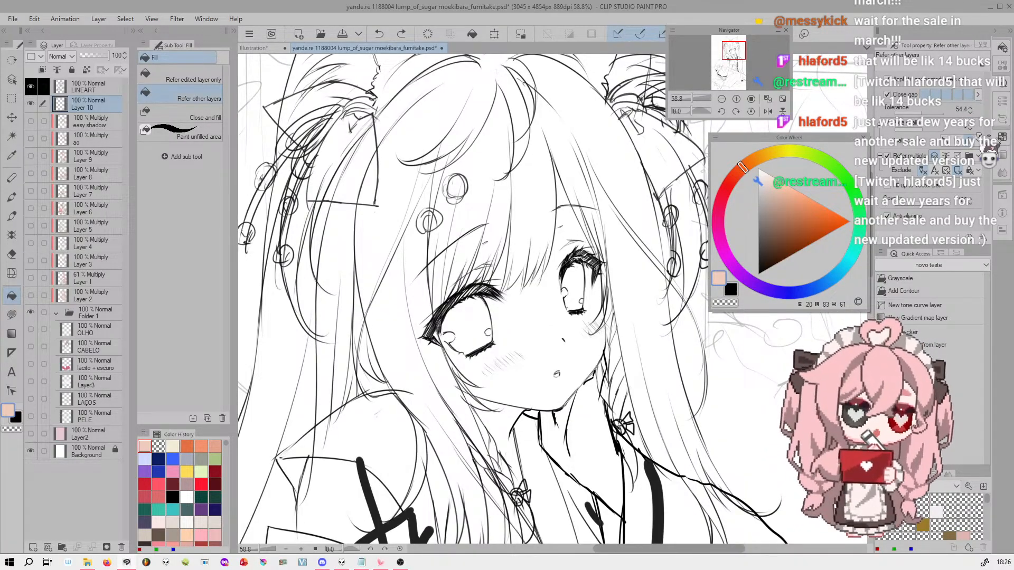
Set the Fill tool's tolerance to 80.6 and test a peach fill from the neck area
left_click(736, 99)
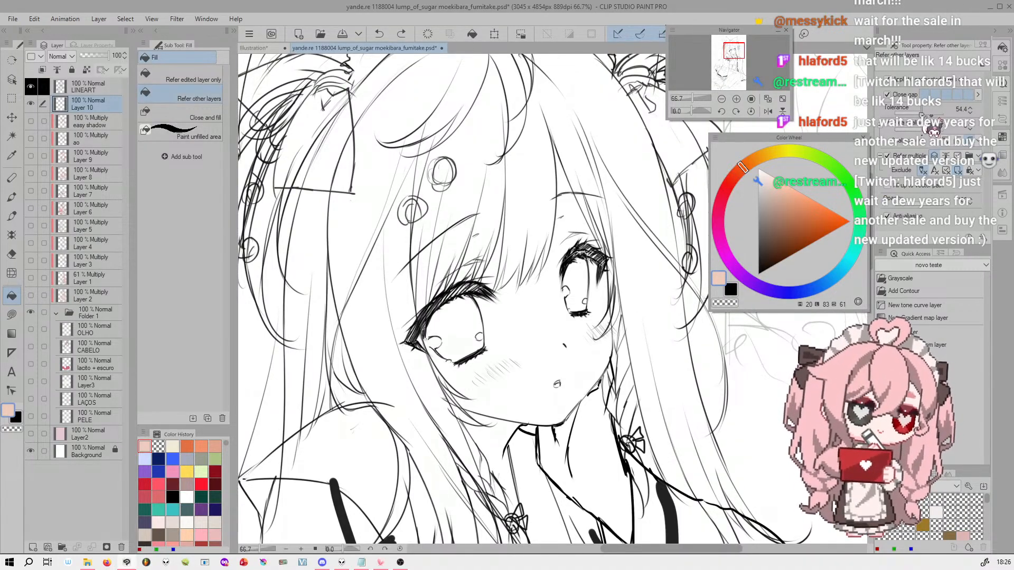
left_click_drag(937, 117, 957, 116)
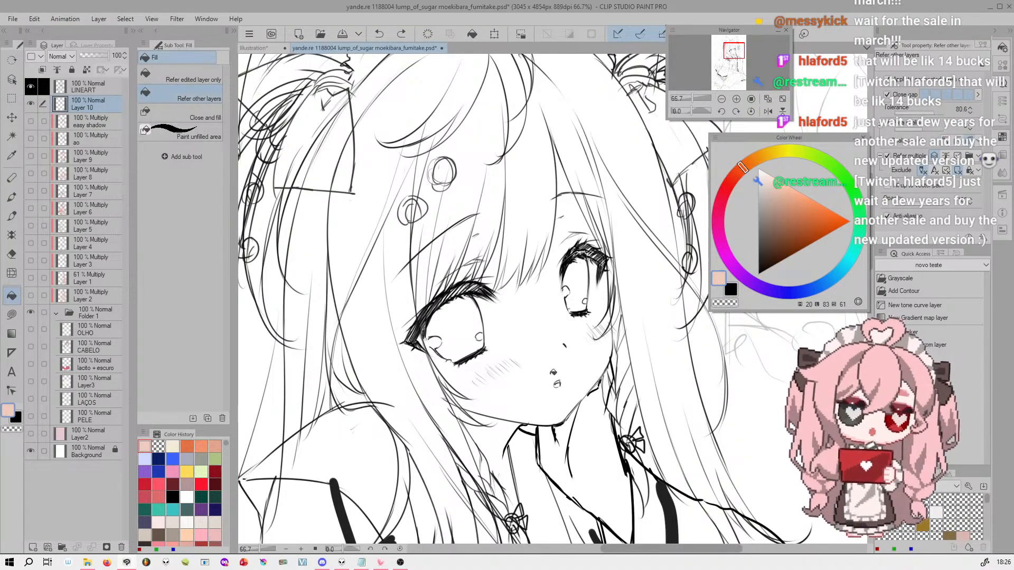
left_click(556, 463)
left_click_drag(692, 99, 687, 100)
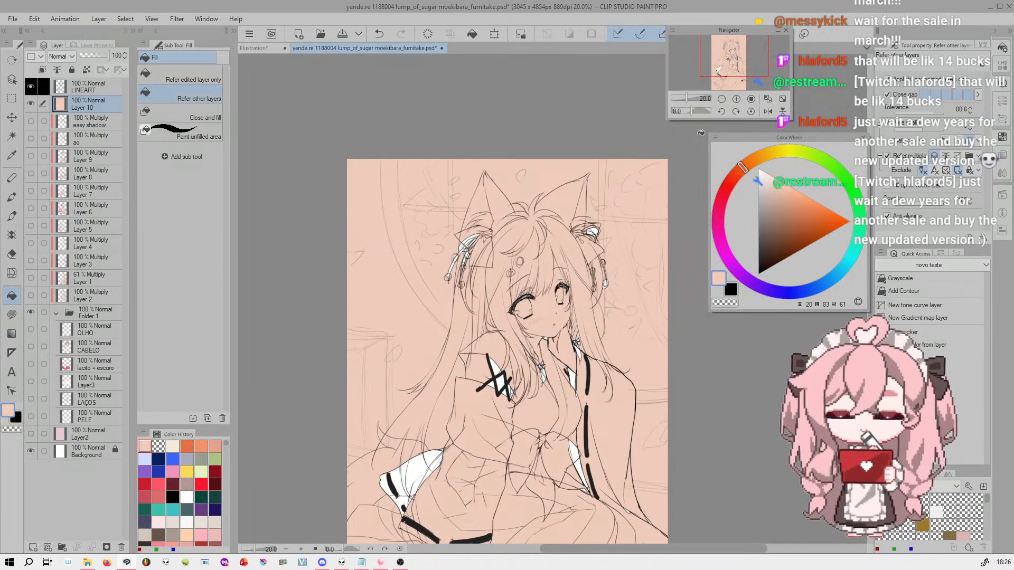
Undo the neck test fill and fill the face with peach at a tolerance of 10.8
left_click_drag(935, 113, 900, 113)
scroll(541, 322, "up", 5)
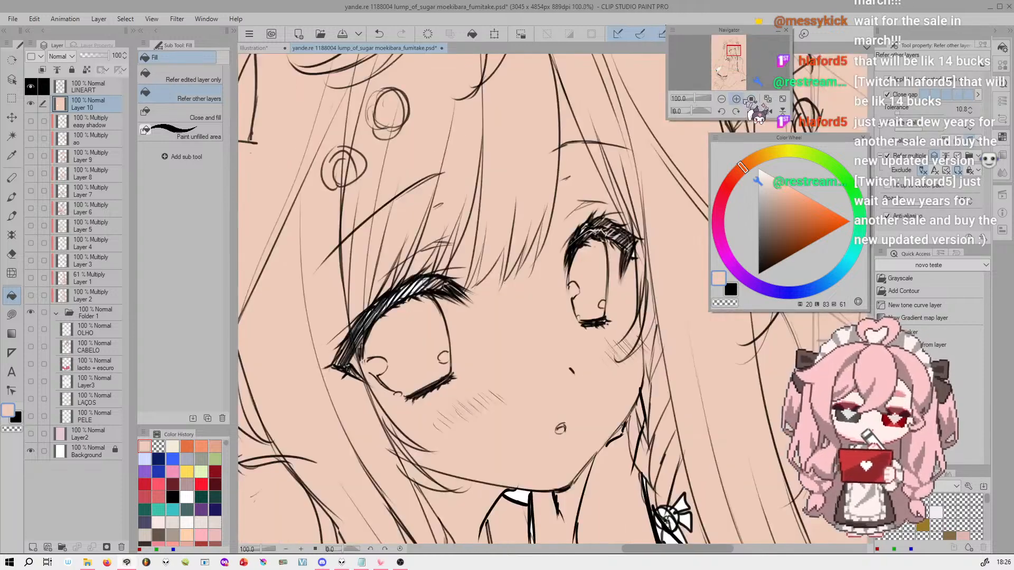
key("ctrl+z")
left_click(538, 332)
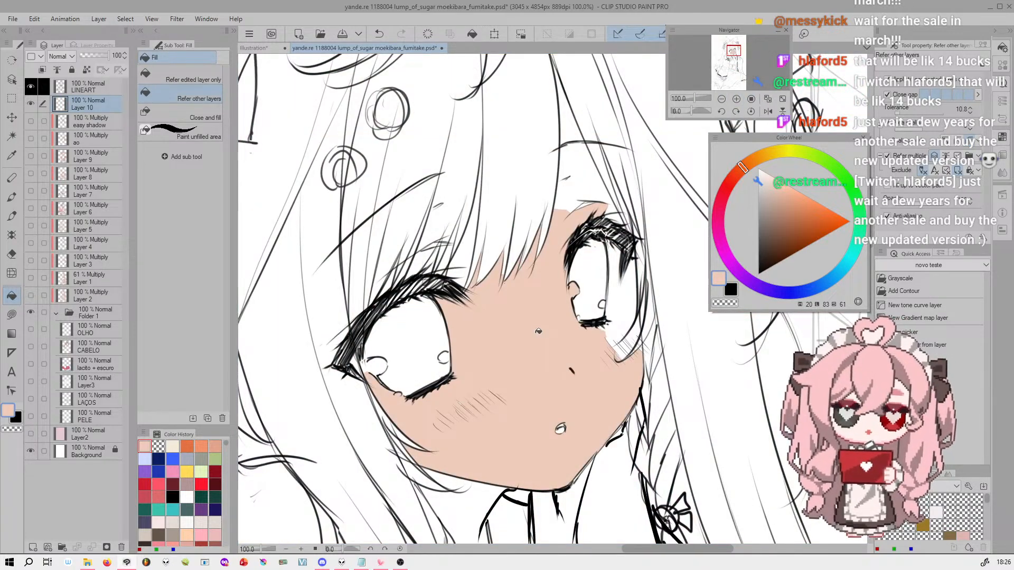
Examine the face fill up close along the eyes, cheeks, mouth and bangs for unfilled gaps
left_click(737, 99)
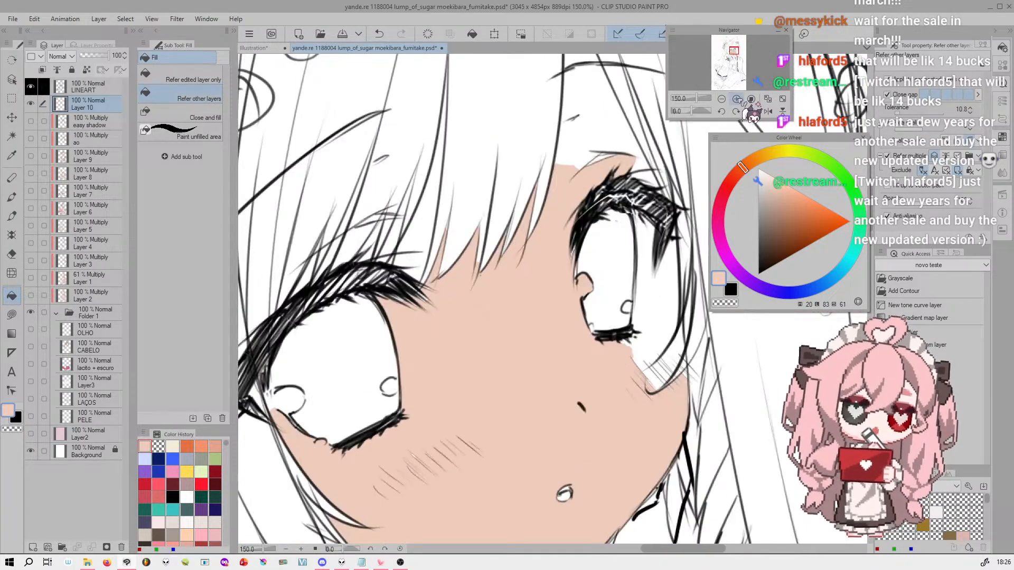
left_click(736, 99)
left_click_drag(734, 52, 730, 51)
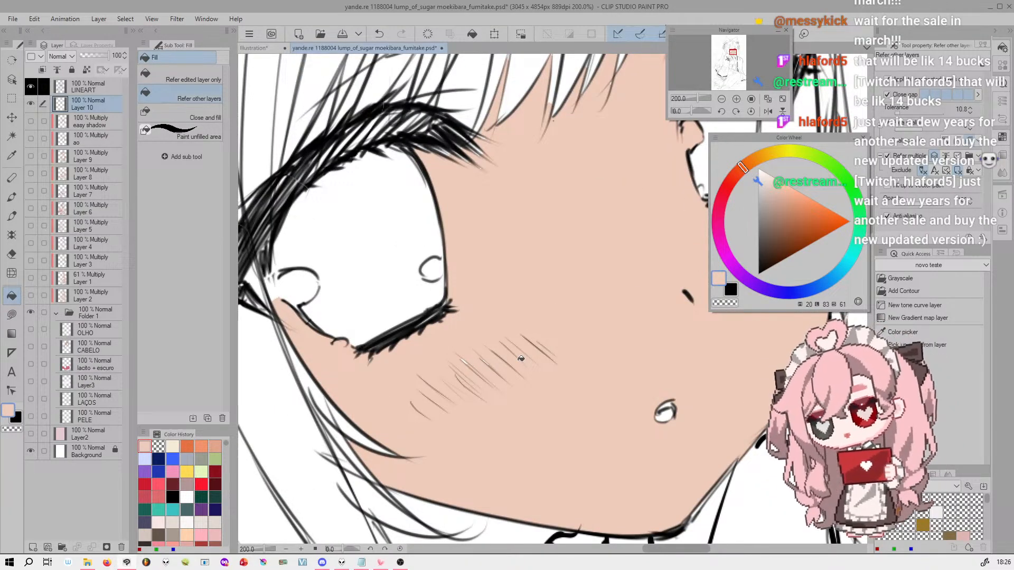
left_click_drag(698, 98, 692, 99)
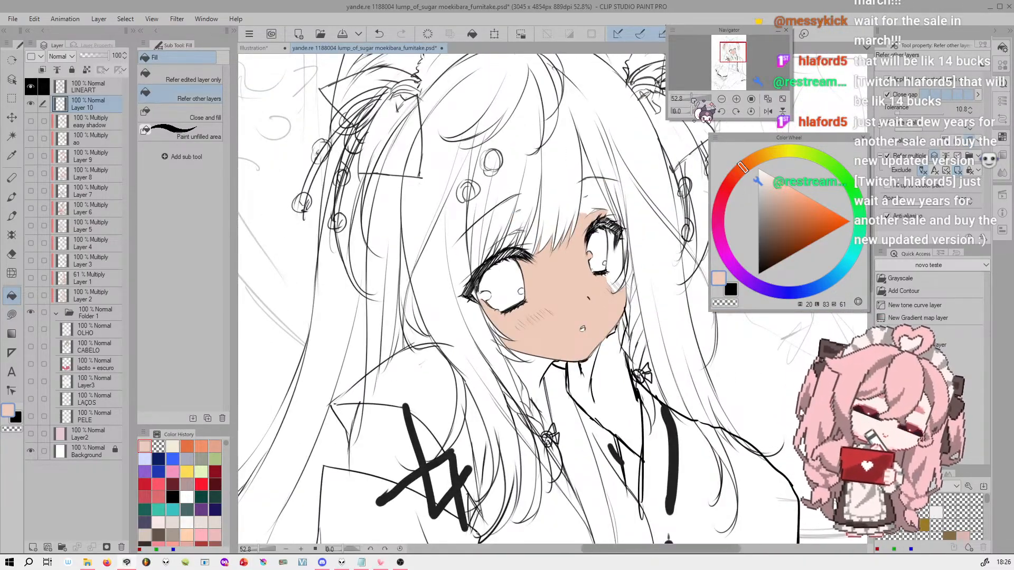
left_click(722, 99)
left_click_drag(733, 51, 735, 61)
left_click_drag(692, 99, 700, 99)
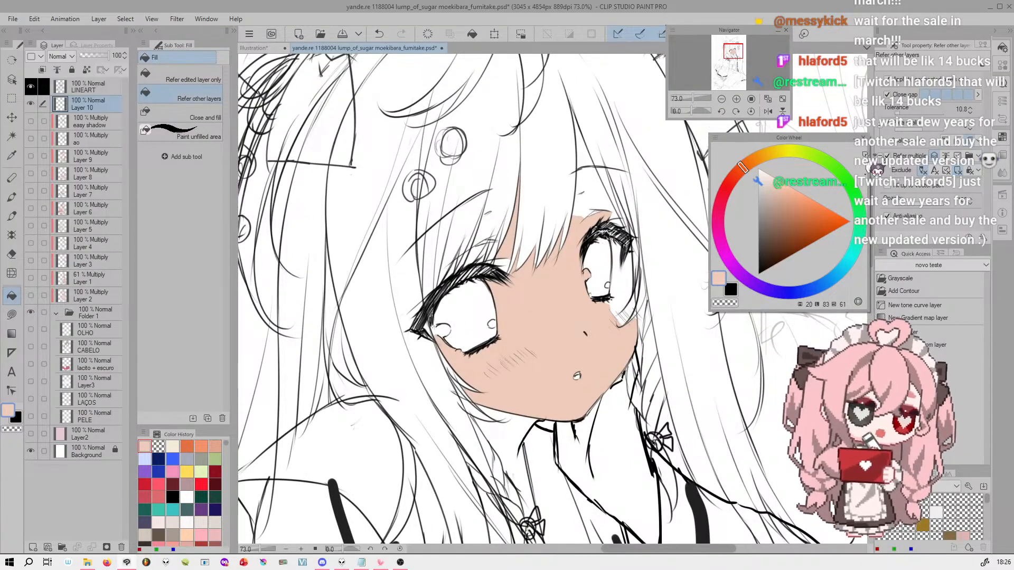
left_click(737, 99)
left_click(737, 98)
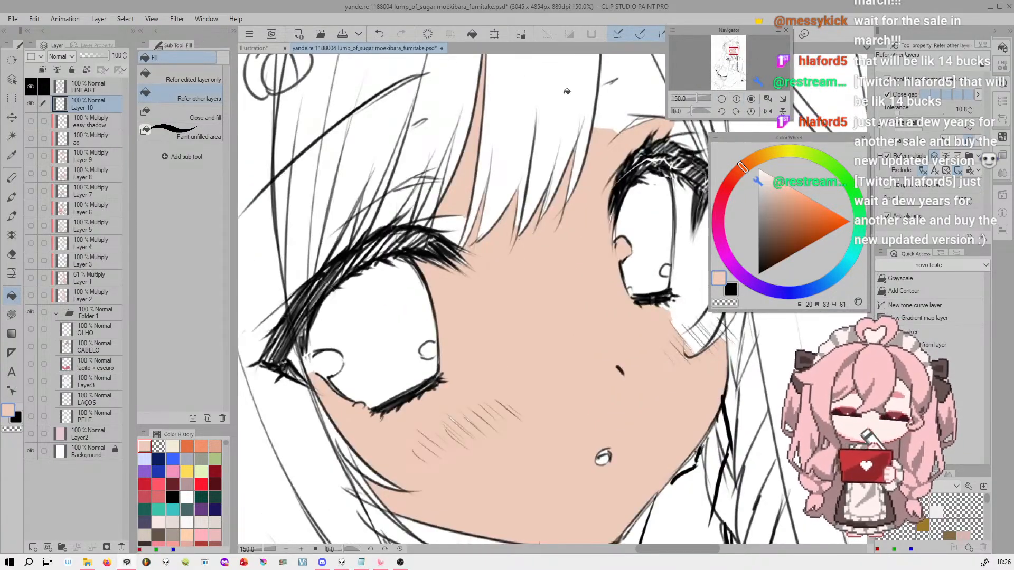
scroll(566, 91, "up", 4)
scroll(607, 116, "down", 1)
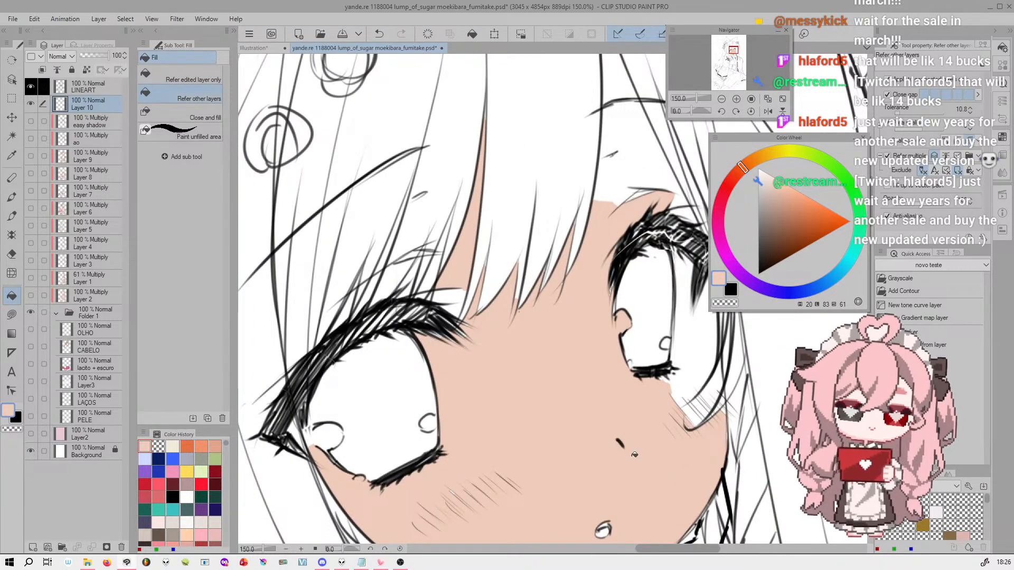
scroll(774, 69, "down", 4)
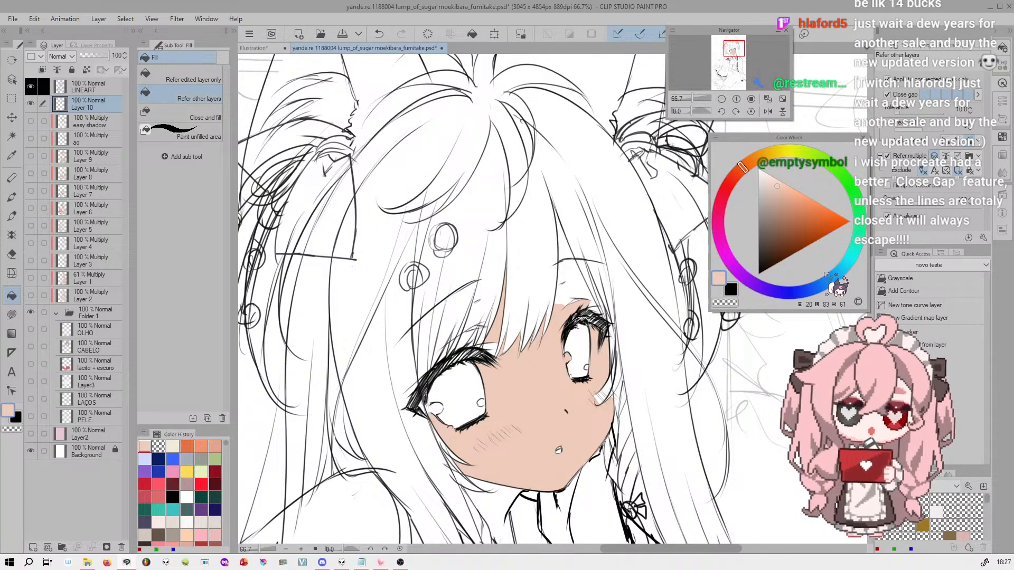
Fill the blank forehead skin between the bangs above the smaller eye with peach, undoing the first patchy attempt
left_click_drag(693, 98, 703, 99)
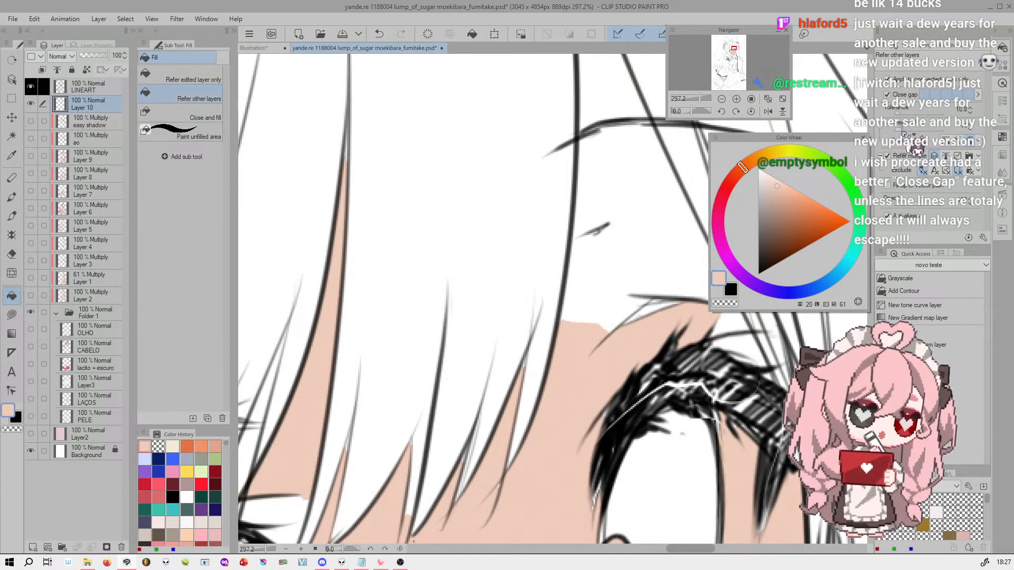
left_click(652, 197)
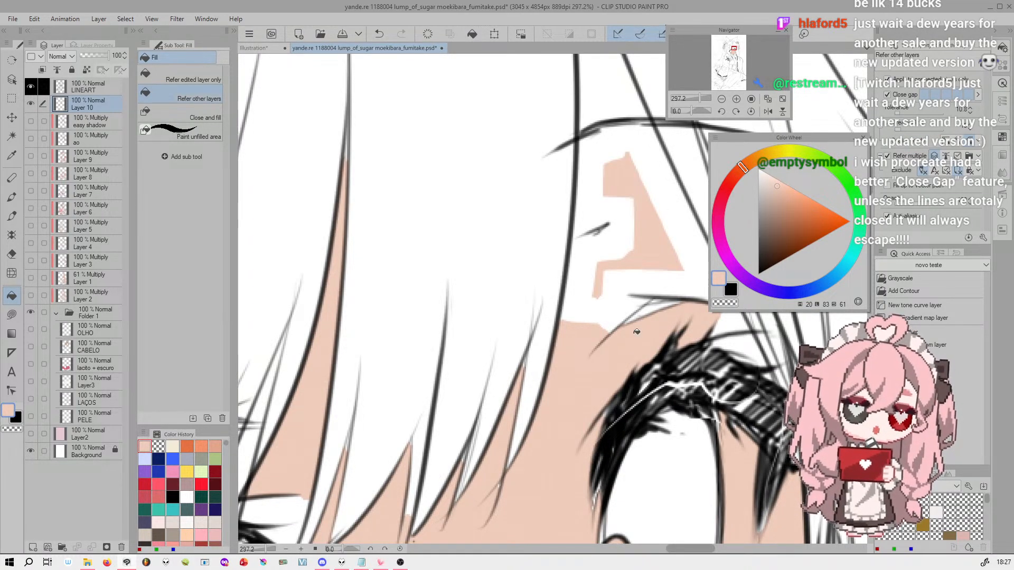
key("ctrl+z")
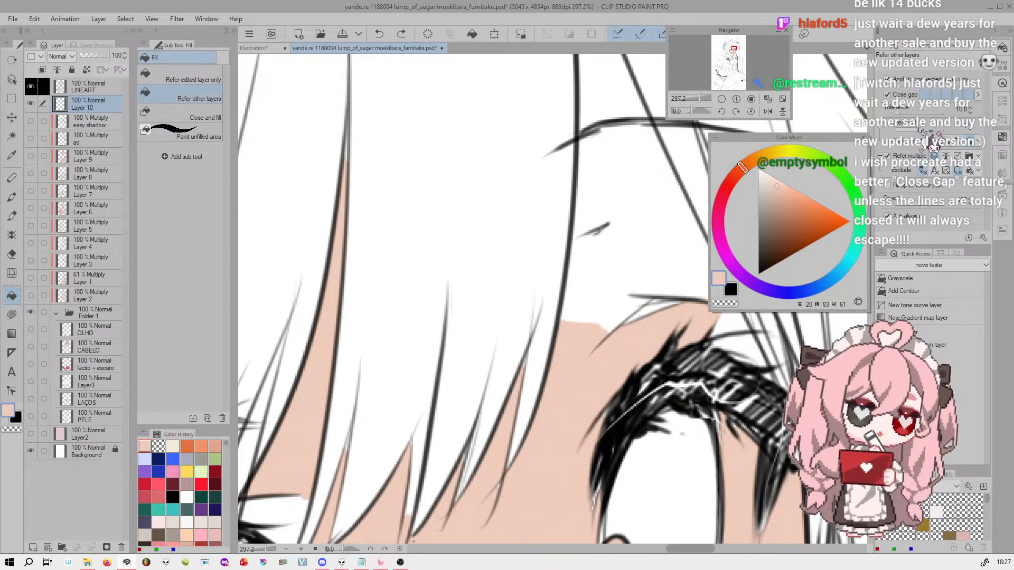
left_click(658, 205)
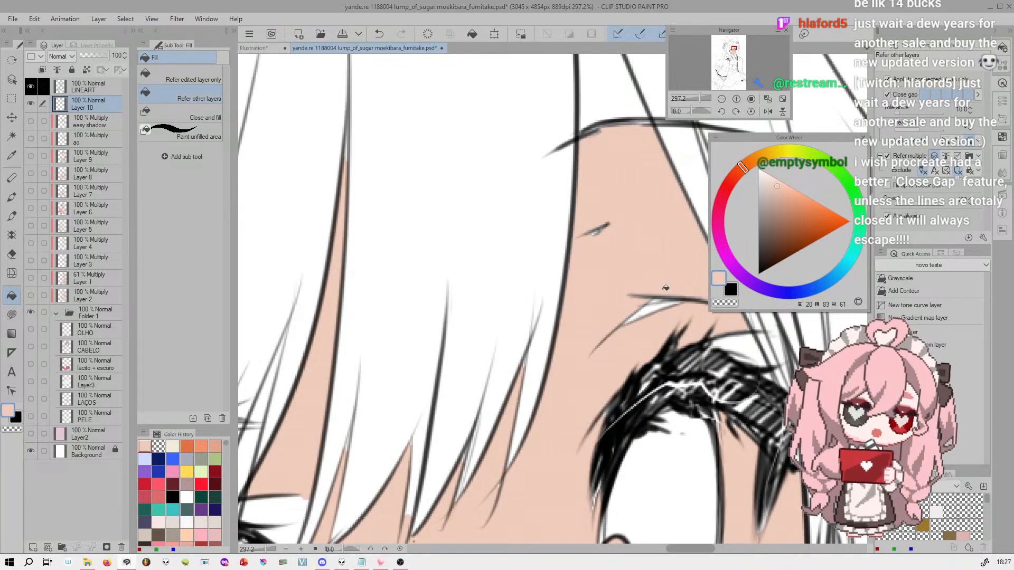
left_click(736, 100)
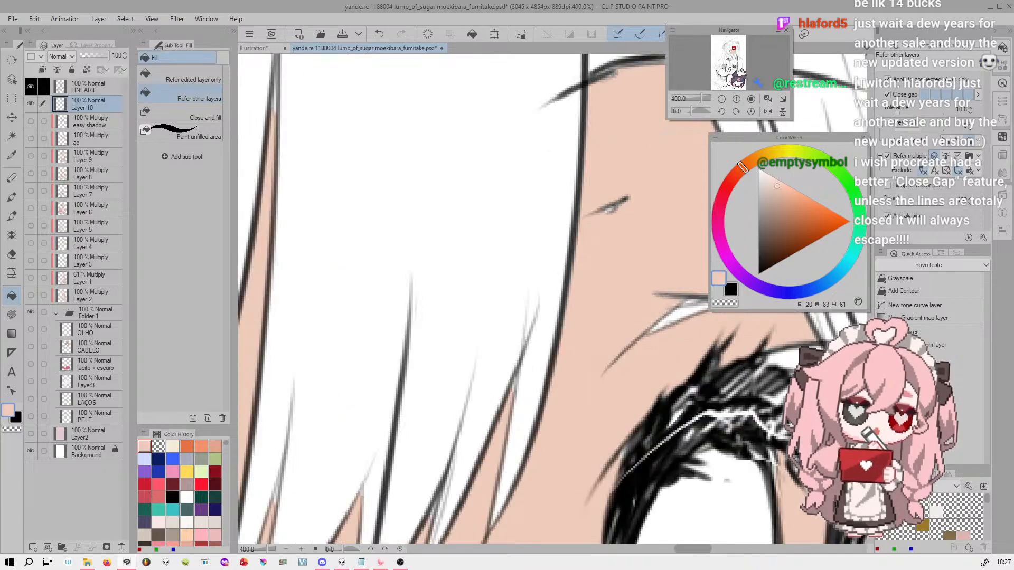
left_click_drag(739, 57, 734, 48)
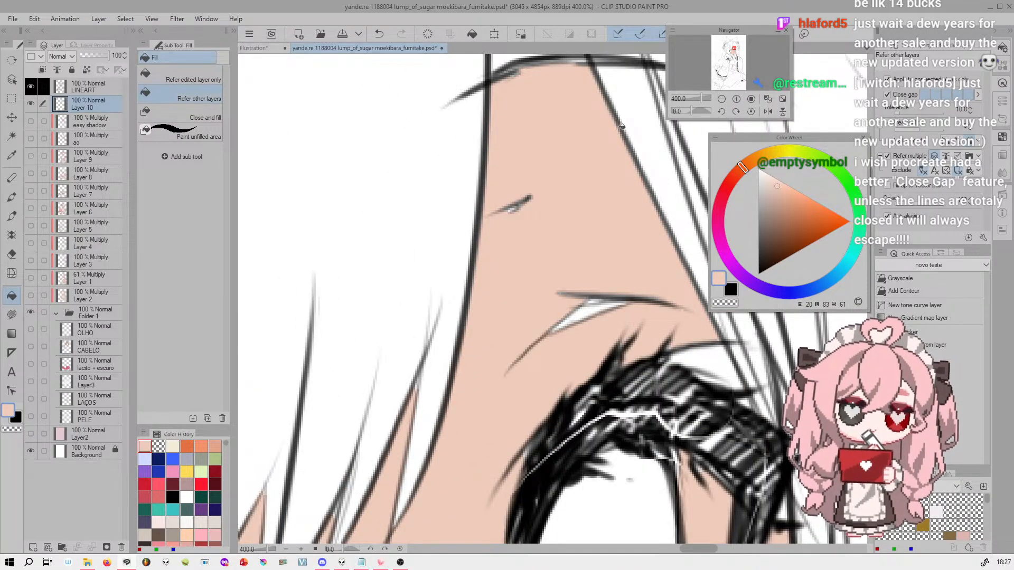
Undo the peach fill on the forehead above the smaller eye
key("ctrl+z")
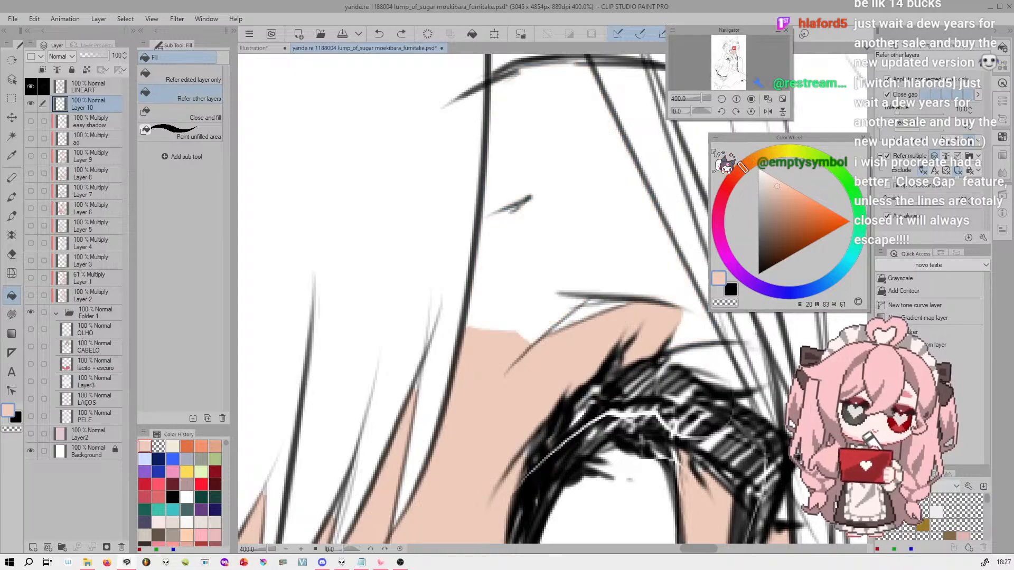
left_click_drag(702, 99, 696, 98)
left_click_drag(733, 50, 732, 48)
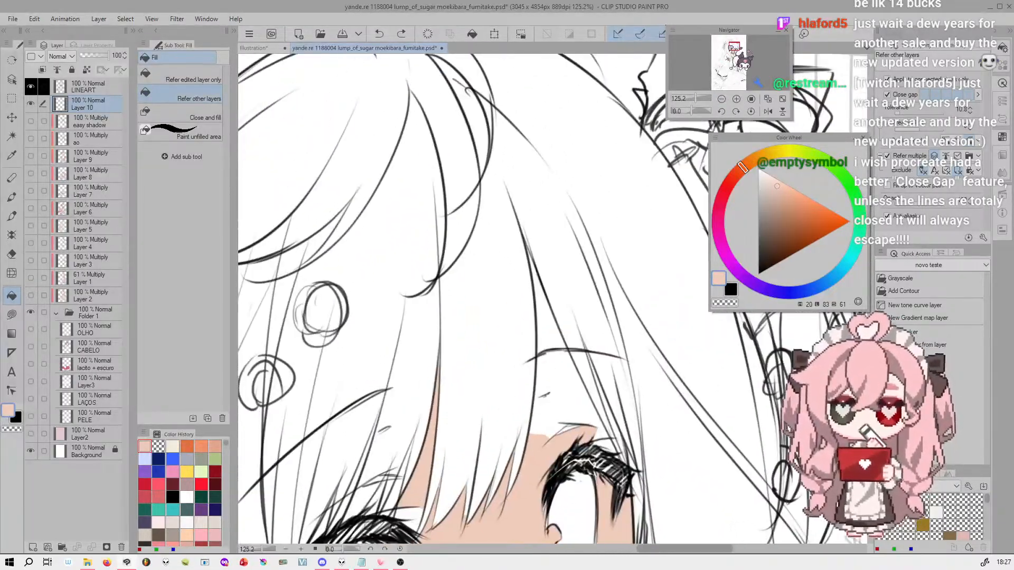
In the Illustration document, add a layer above the heart line layer, choose the Linha brush and set the layer's opacity to 51%
left_click(254, 49)
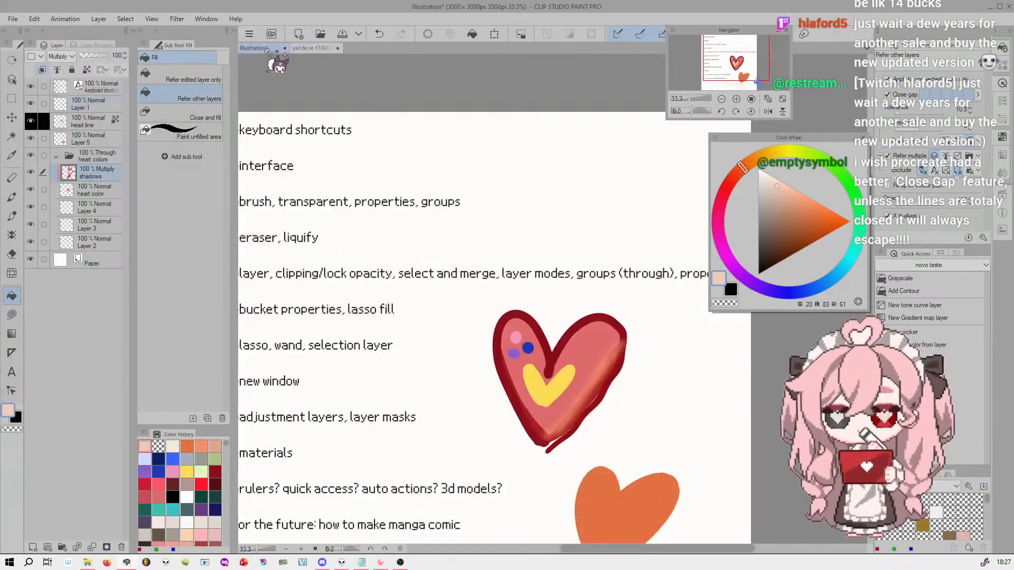
left_click(100, 122)
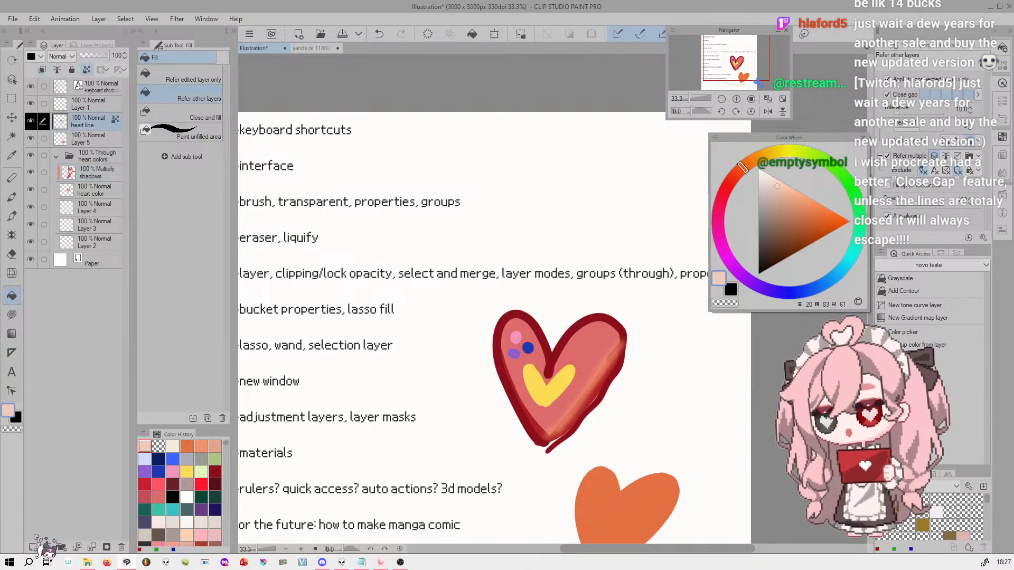
left_click(32, 548)
left_click(11, 216)
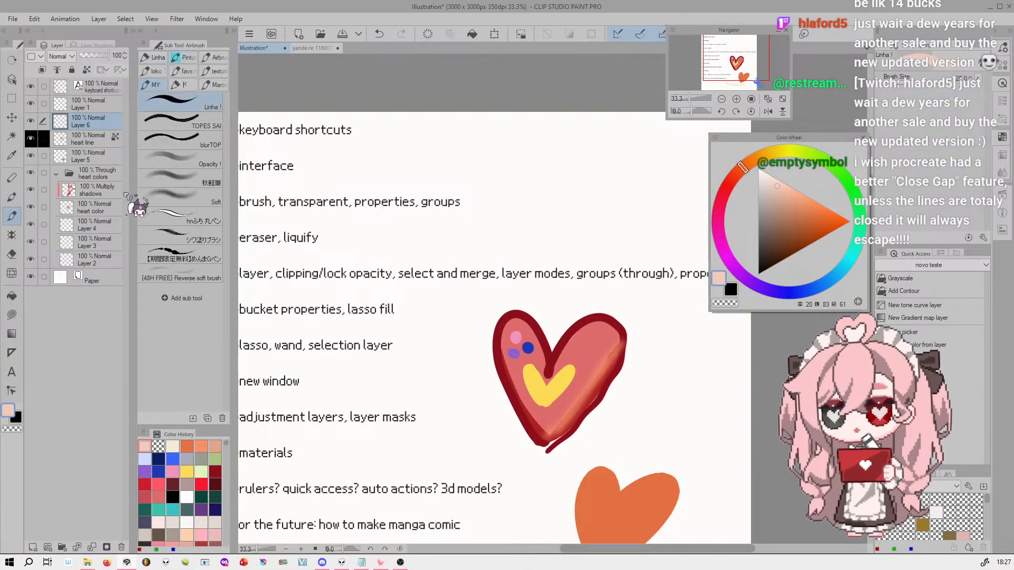
left_click_drag(107, 56, 95, 56)
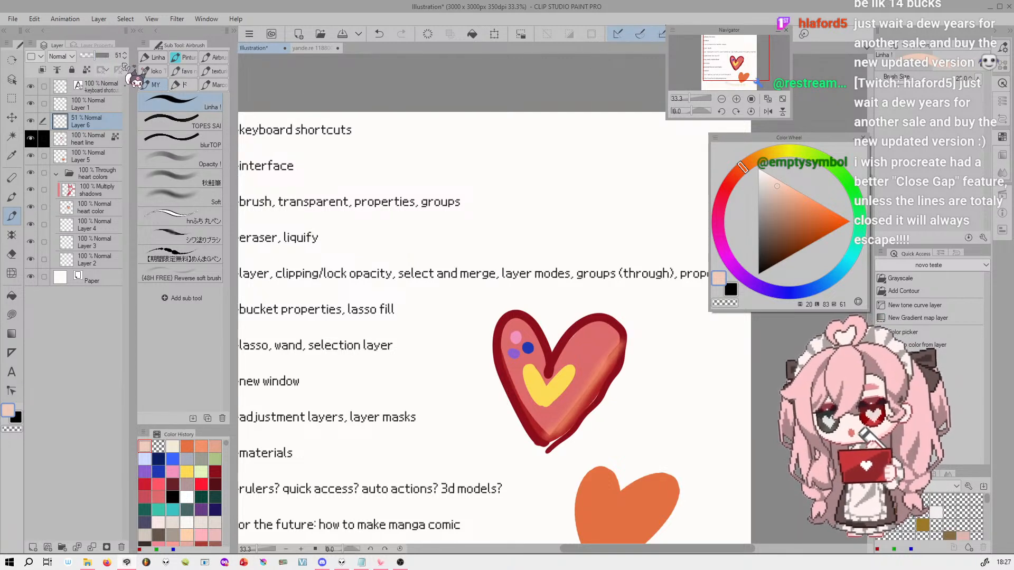
Draw a closed black triangle outline in the blank area above the text line about layers on the 51% layer
left_click(791, 248)
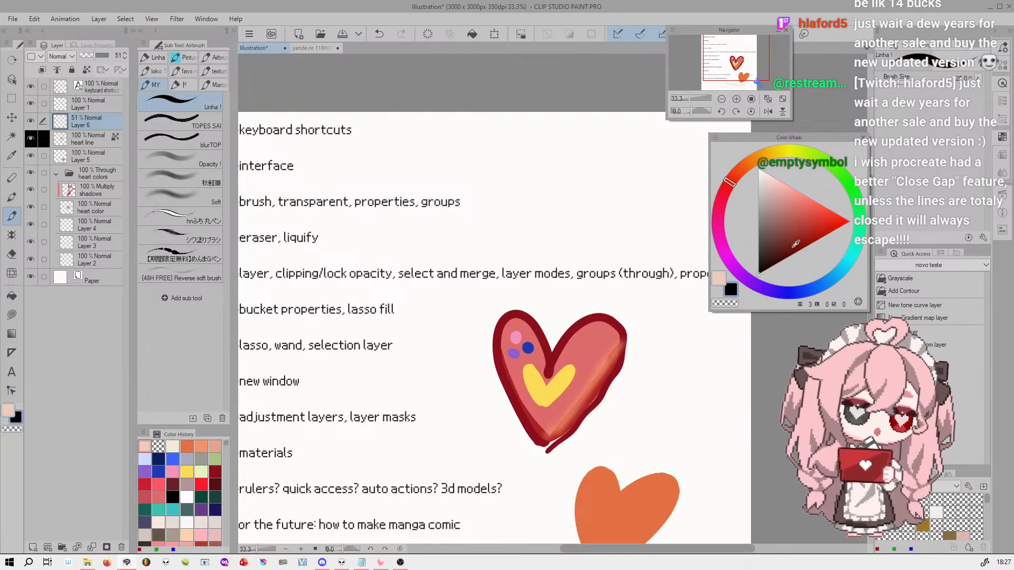
scroll(640, 242, "up", 3)
mouse_move(526, 127)
left_mouse_down()
mouse_move(459, 222)
mouse_move(592, 247)
mouse_move(526, 127)
left_mouse_up()
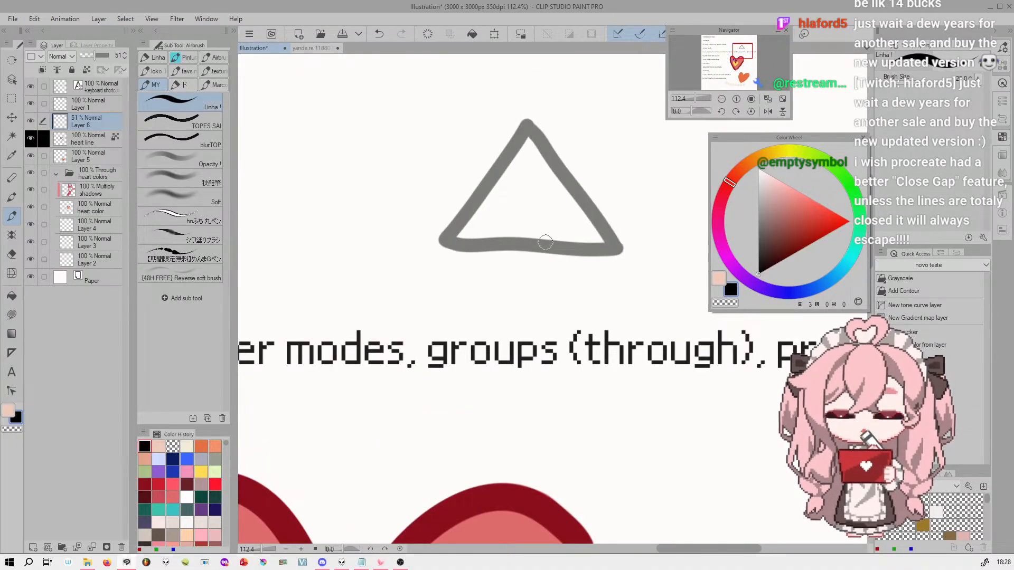
Add a layer above the heart line layer and fill the triangle's interior with peach using Refer other layers
left_click(11, 296)
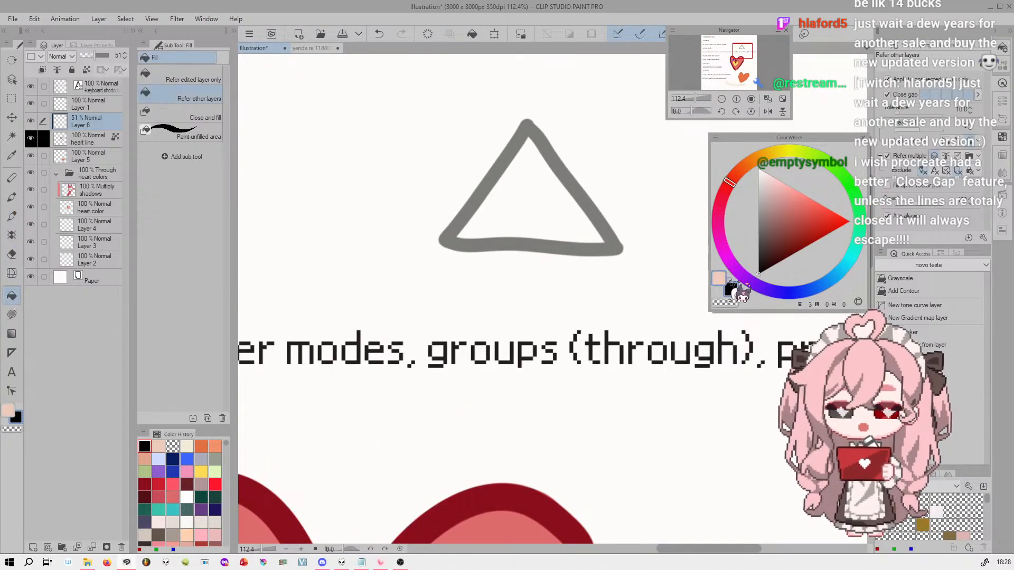
left_click(717, 277)
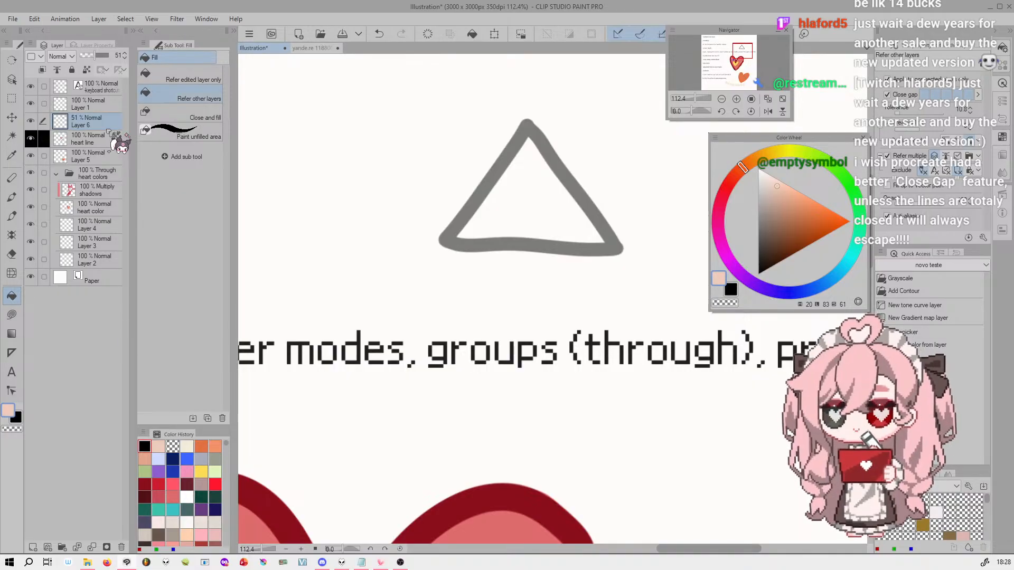
left_click(93, 138)
left_click(33, 547)
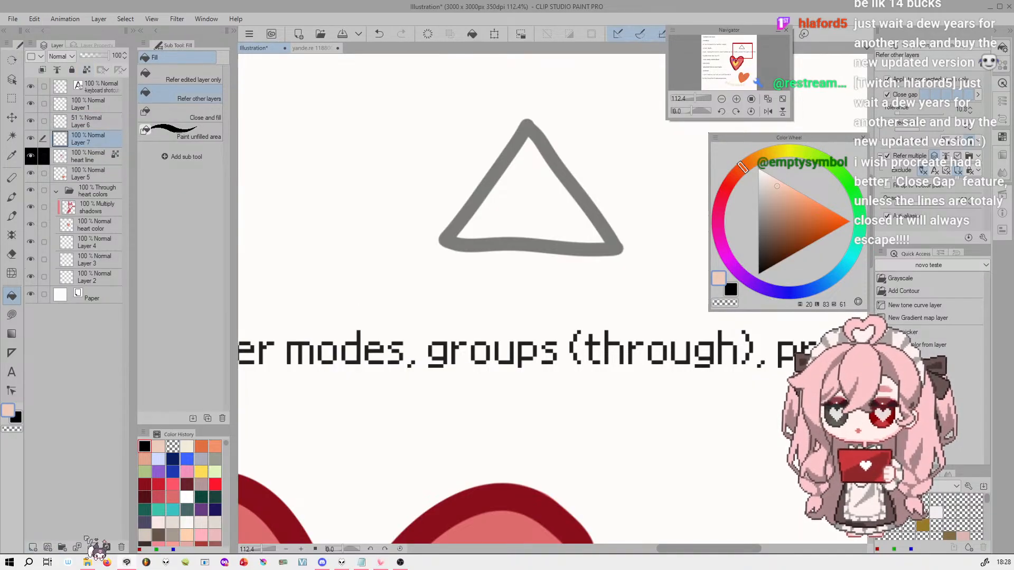
left_click(530, 207)
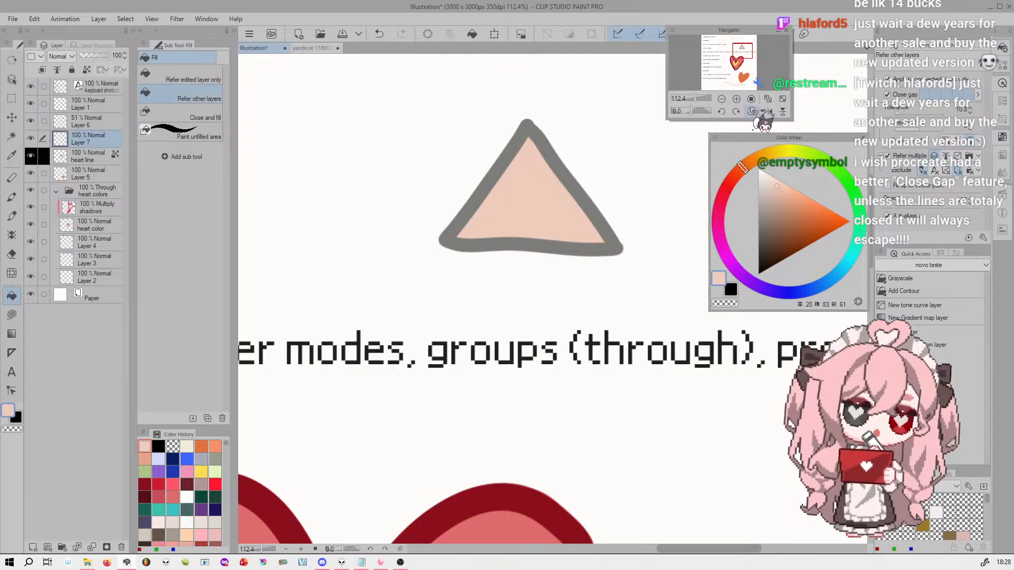
Redo the triangle's peach fill so it reaches slightly under the outline, and inspect its edge up close
left_click_drag(741, 53, 743, 49)
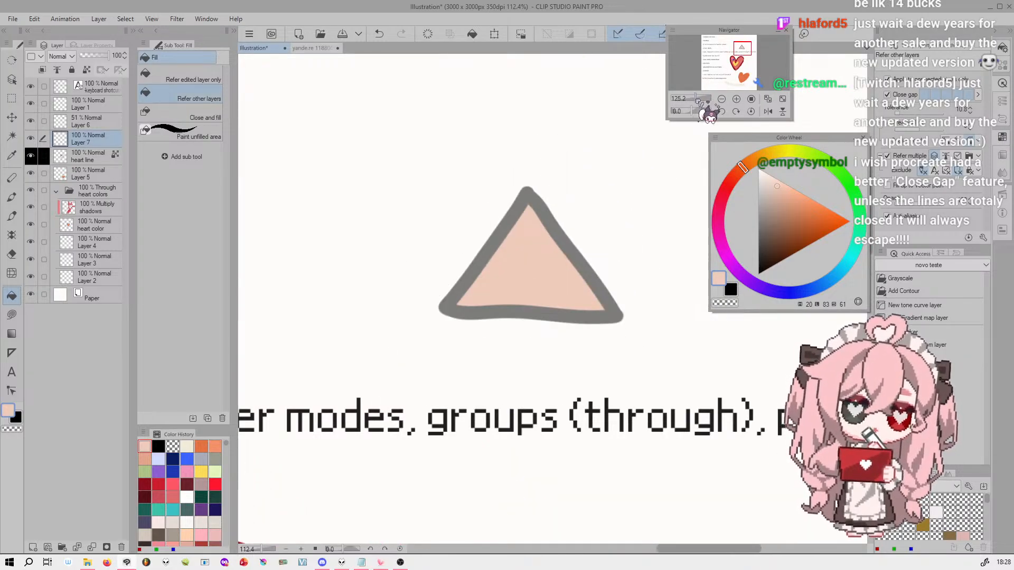
left_click_drag(698, 100, 704, 100)
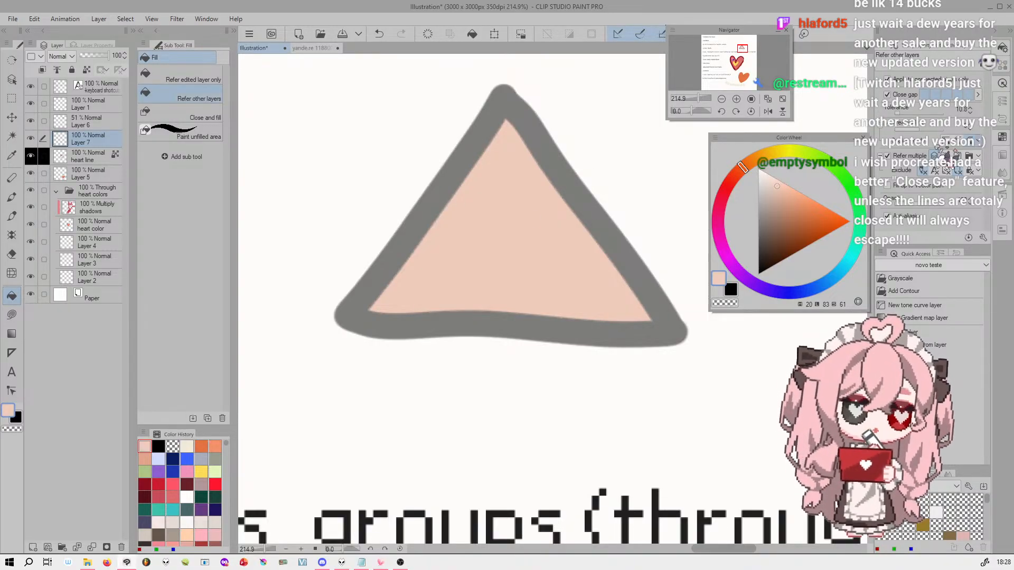
key("ctrl+z")
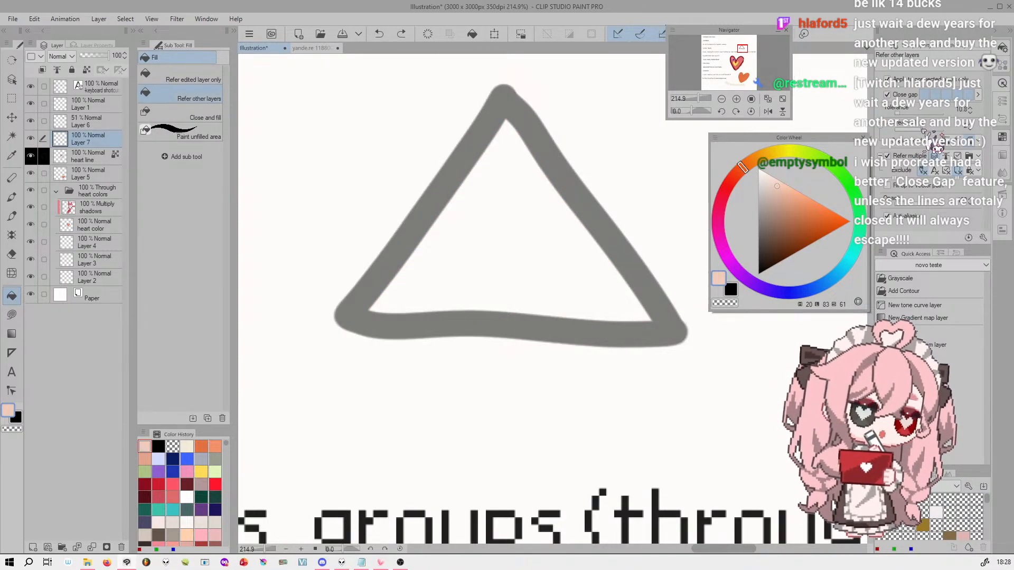
left_click(511, 251)
left_click(737, 98)
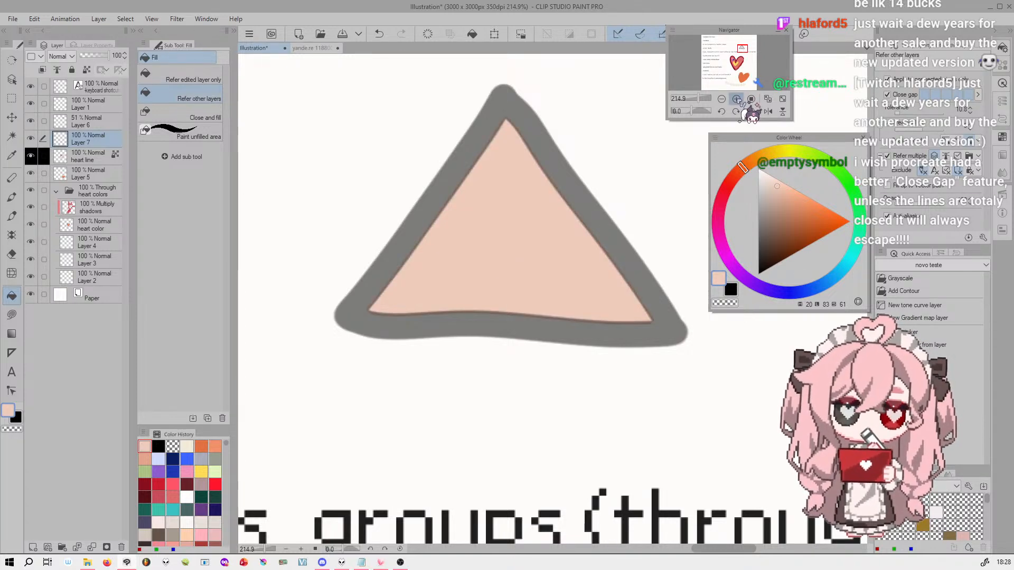
left_click(736, 98)
left_click_drag(745, 49, 741, 48)
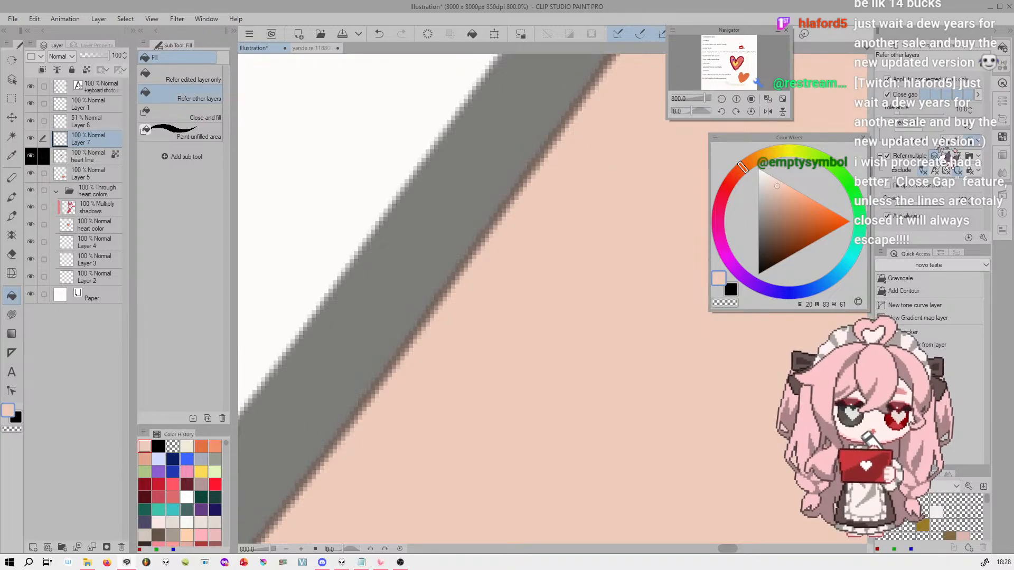
Compare a triangle fill that stops at the outline with one reaching deeper beneath it, undoing each test fill
key("ctrl+z")
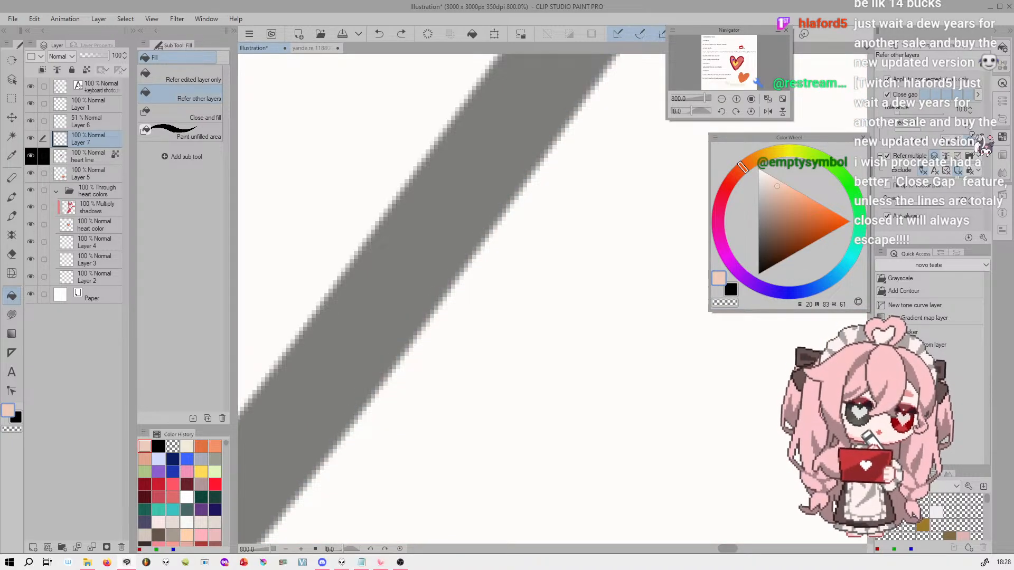
left_click(590, 247)
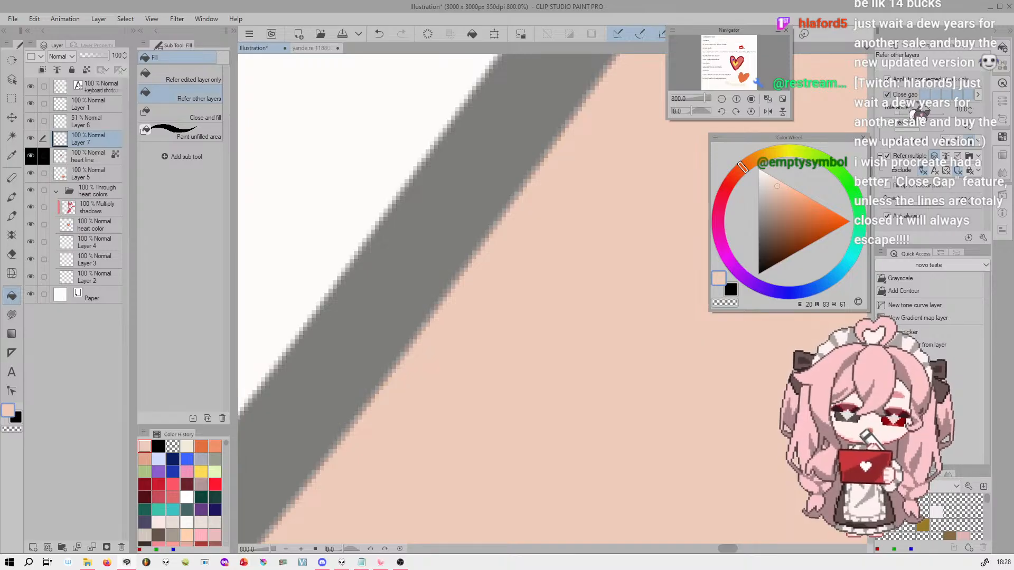
key("ctrl+z")
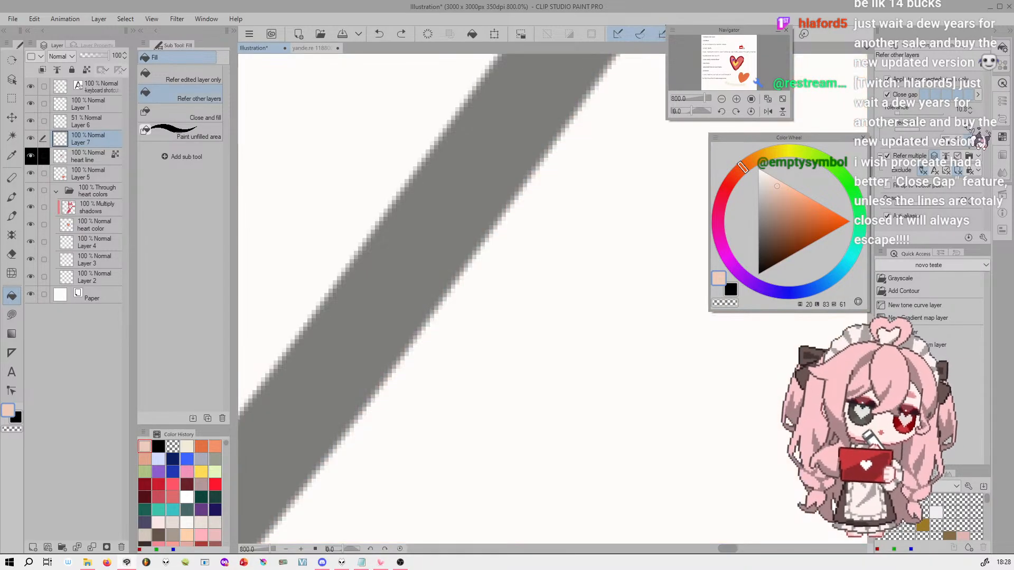
left_click(581, 261)
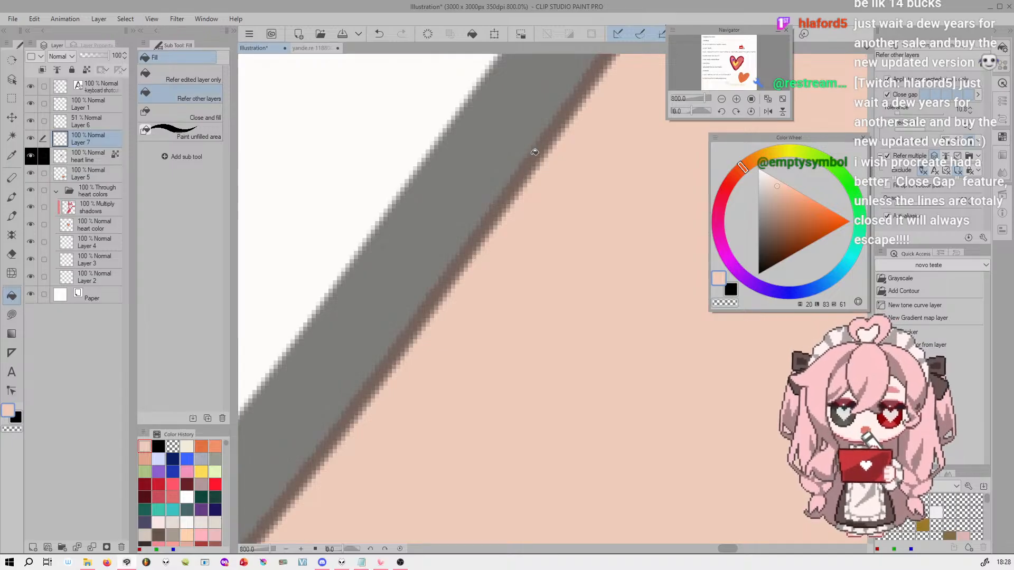
left_click_drag(708, 99, 702, 101)
key("ctrl+z")
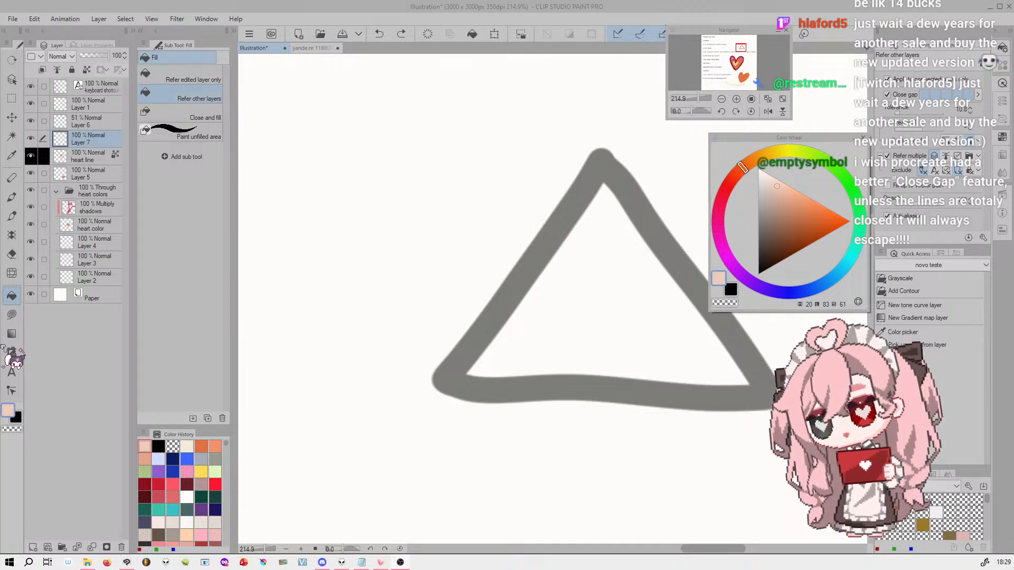
left_click_drag(743, 47, 744, 48)
Switch to the character drawing and fill the forehead above the smaller eye and the narrow strip above its brow with peach
left_click(321, 47)
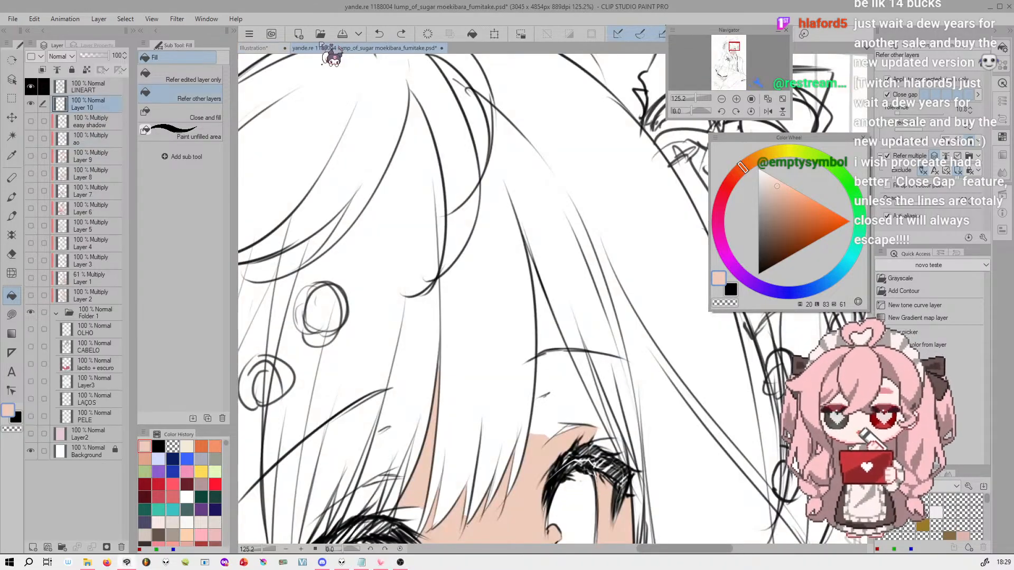
left_click_drag(696, 99, 697, 100)
left_click_drag(733, 49, 735, 50)
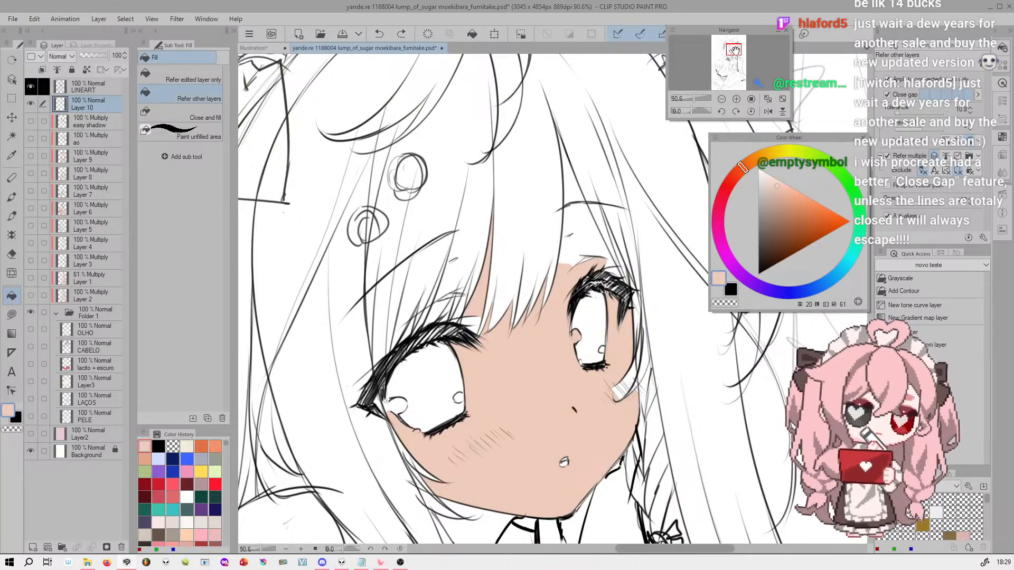
left_click(590, 237)
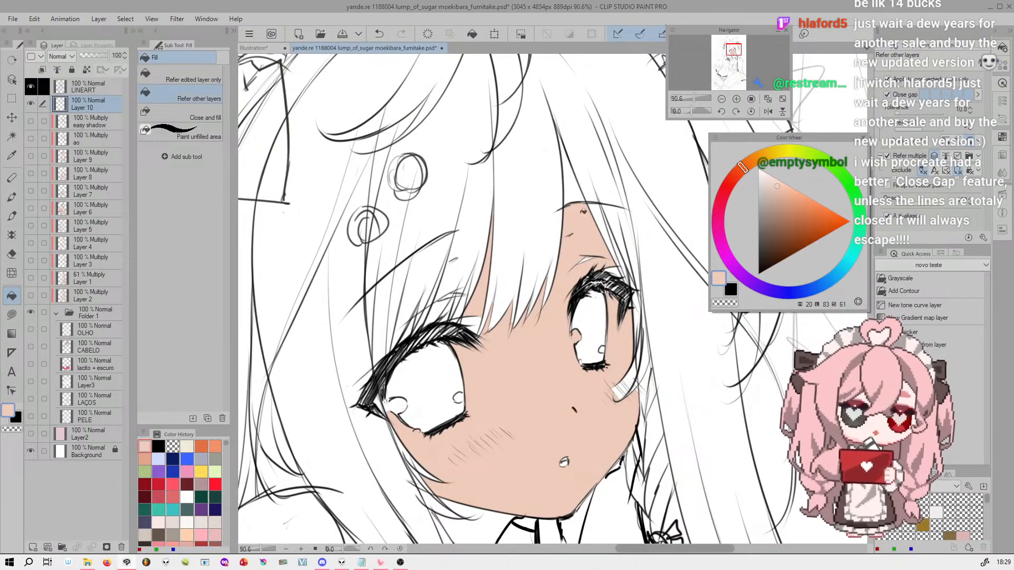
left_click(573, 187)
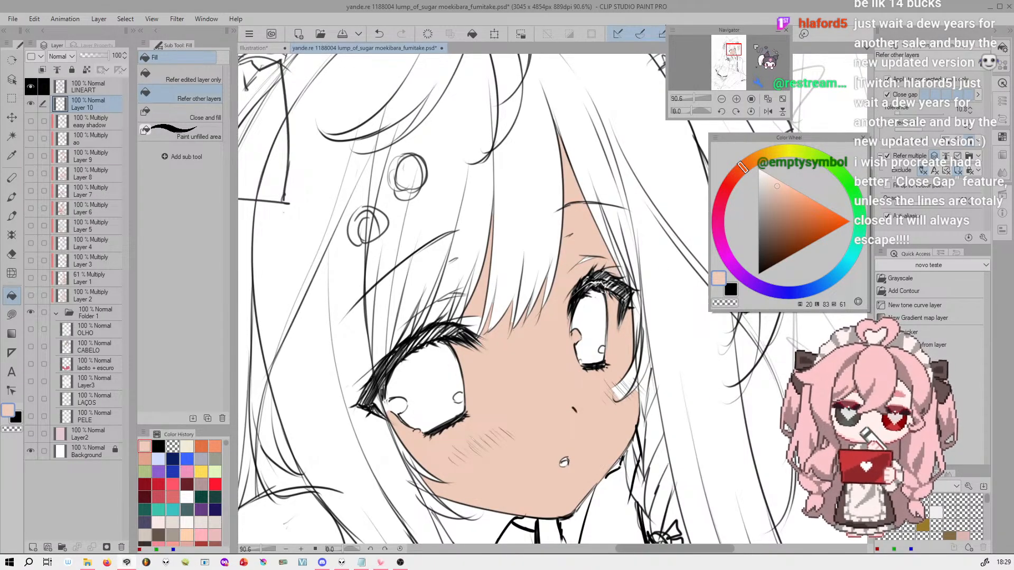
key("ctrl+z")
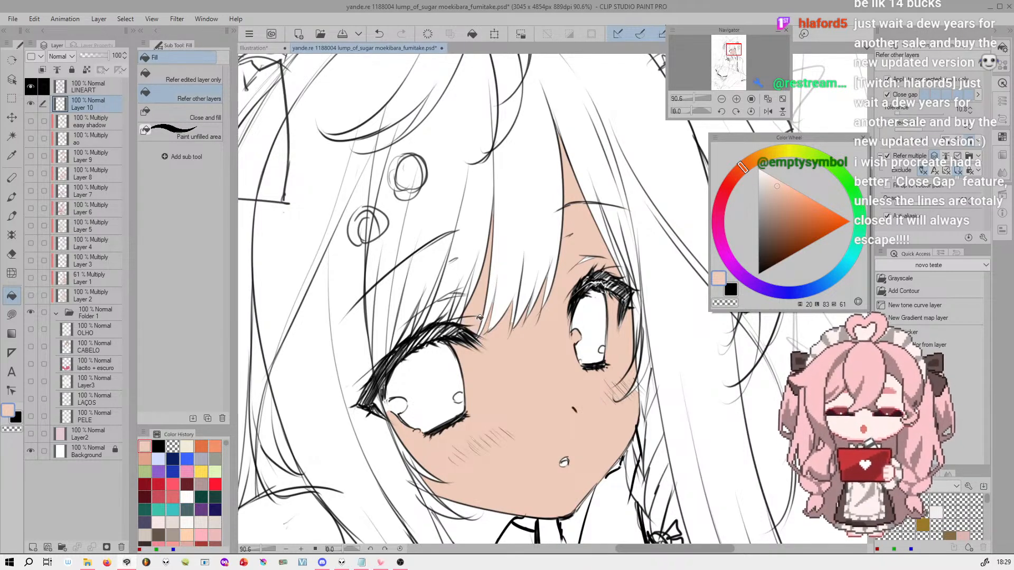
Fill the skin of the neck and open collar beneath the chin with peach
mouse_move(541, 480)
left_mouse_down()
mouse_move(565, 434)
mouse_move(585, 257)
left_mouse_up()
left_click(531, 334)
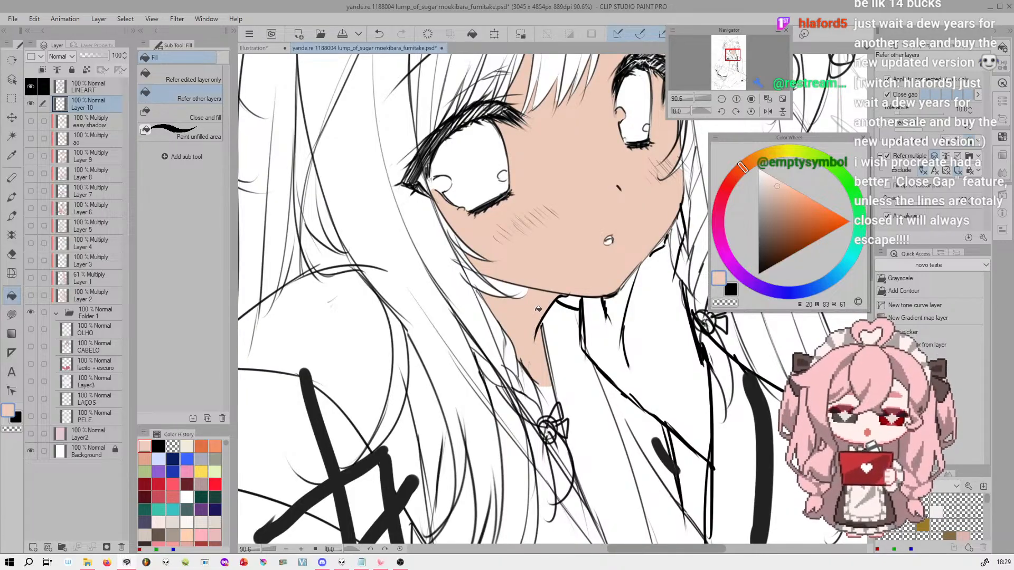
left_click(522, 281)
left_click(639, 323)
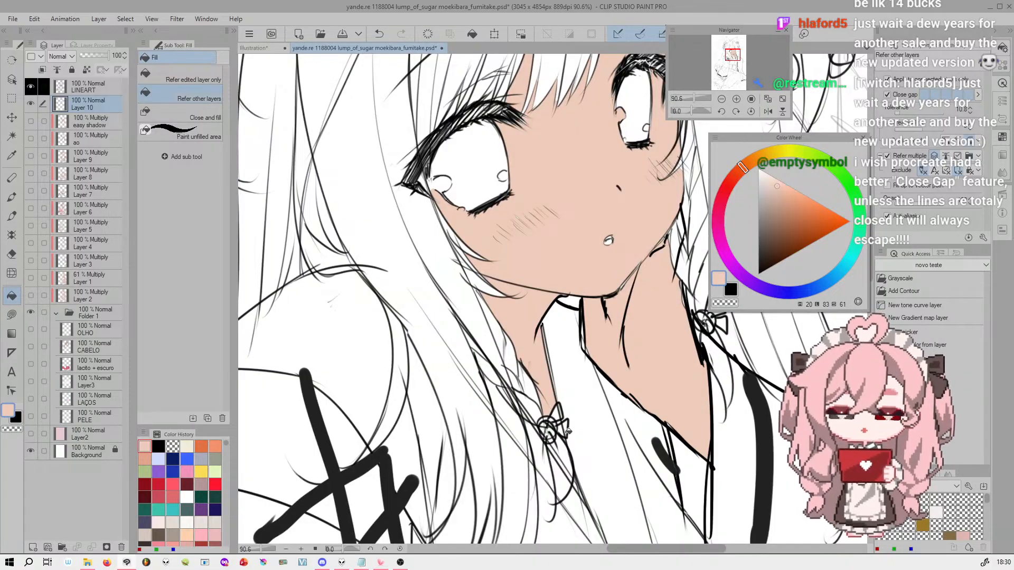
Try to fill the white gaps among the blush marks beneath the larger eye with Close and fill
left_click_drag(729, 58, 729, 54)
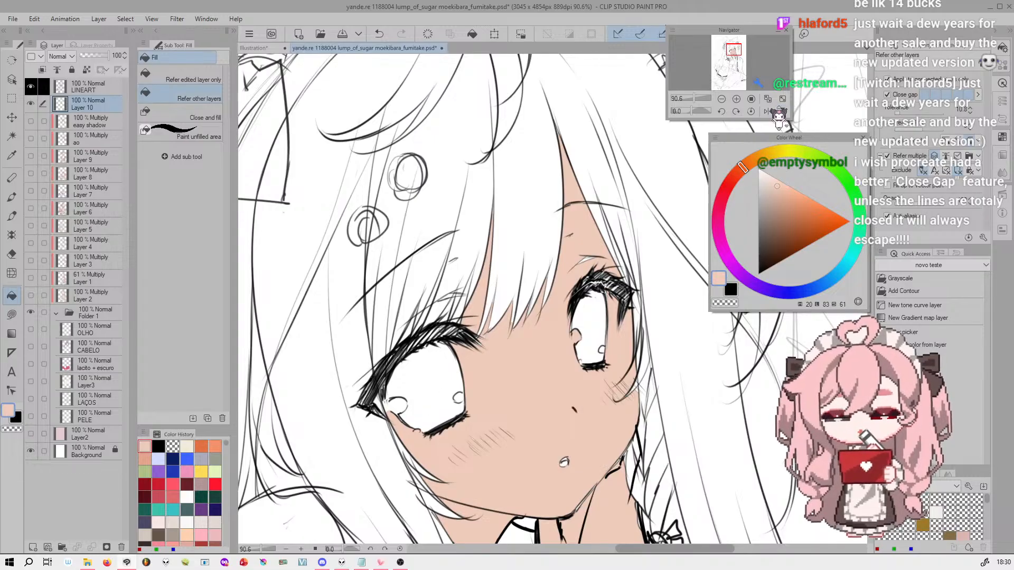
left_click(736, 98)
left_click(736, 99)
left_click(736, 99)
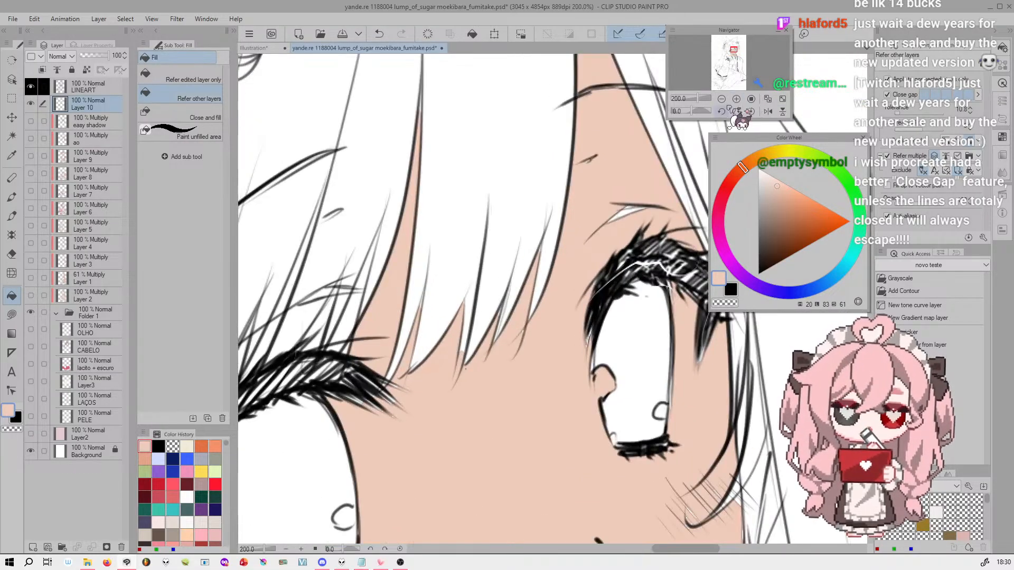
left_click_drag(734, 49, 731, 51)
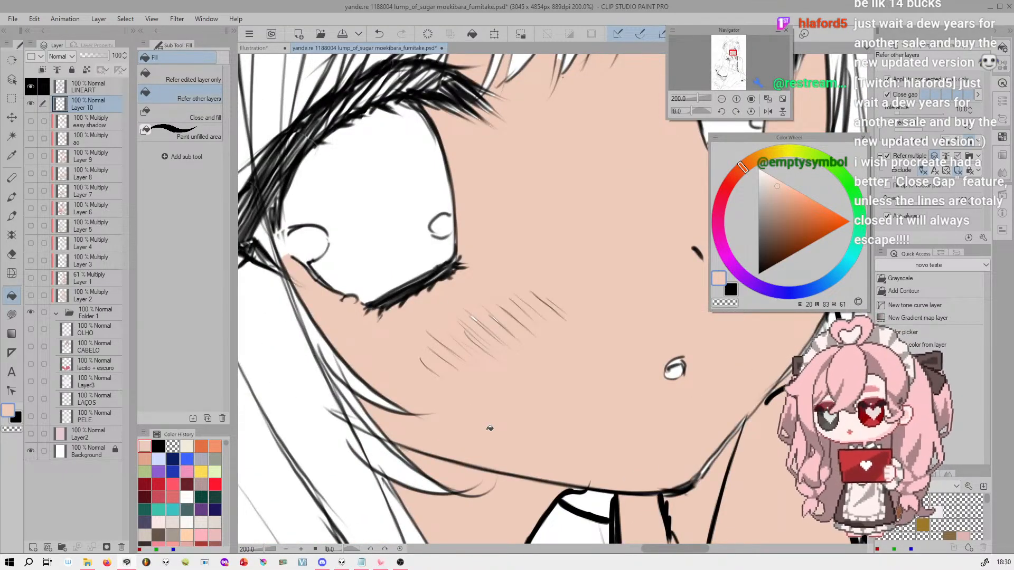
left_click(180, 114)
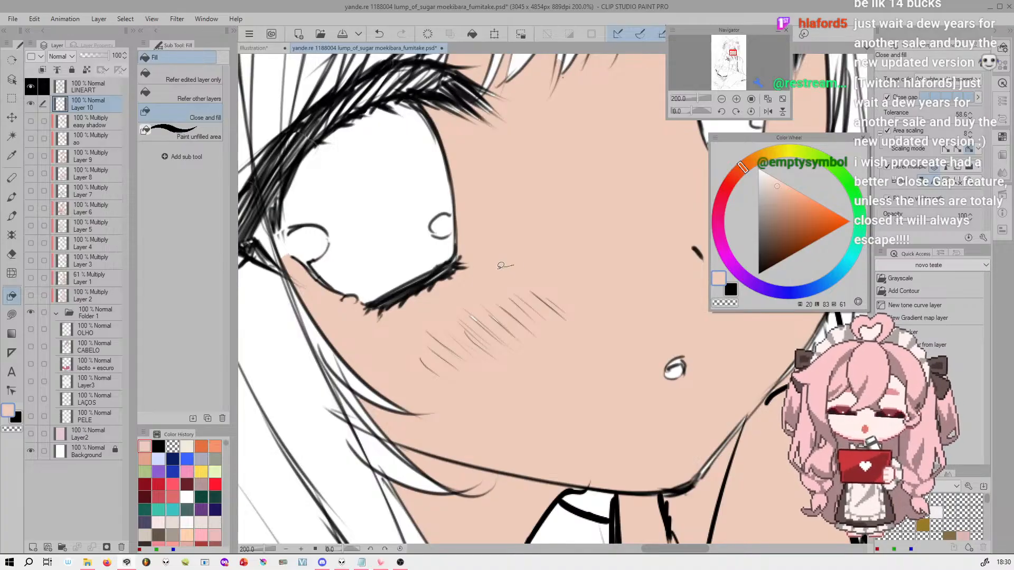
mouse_move(405, 373)
left_mouse_down()
mouse_move(491, 409)
mouse_move(614, 319)
left_mouse_up()
left_click_drag(522, 260, 503, 268)
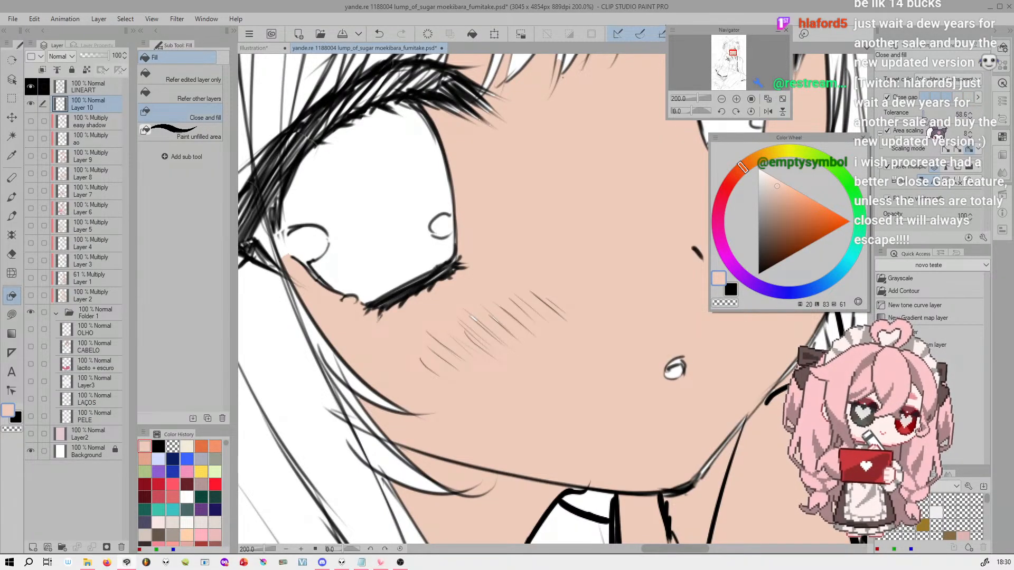
Set the Close and fill tolerance to 65.6 and retry on the blush marks and the smaller eye's brow, toggling Layer 10 to compare
left_click_drag(926, 116, 928, 116)
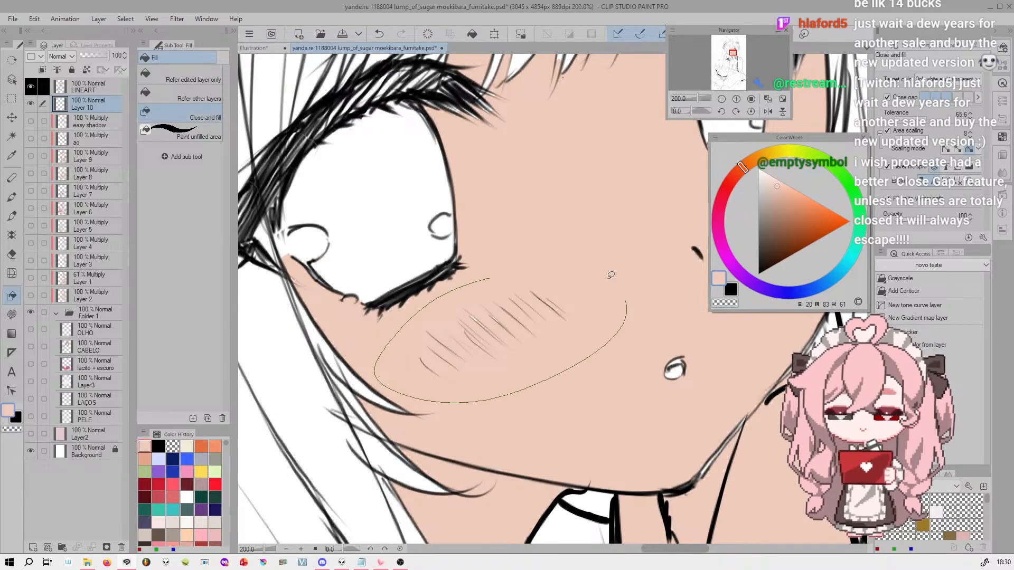
mouse_move(440, 297)
left_mouse_down()
mouse_move(528, 356)
mouse_move(490, 271)
left_mouse_up()
left_click_drag(741, 53, 734, 48)
left_click_drag(587, 178, 609, 136)
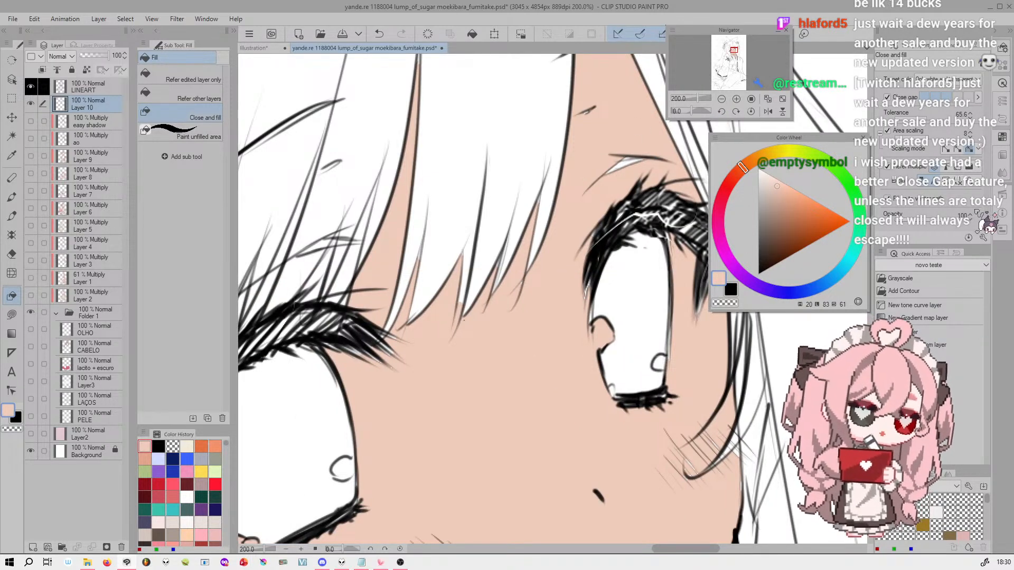
left_click(31, 103)
left_click(32, 103)
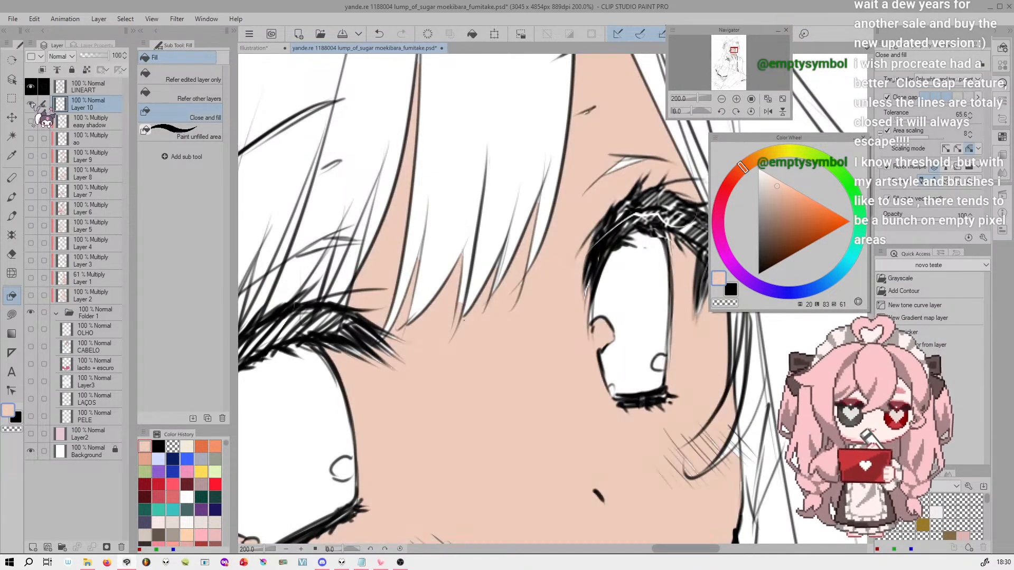
Set the Close and fill tolerance to 77.4 and try again to fill the gap in the brow above the smaller eye
left_click(953, 79)
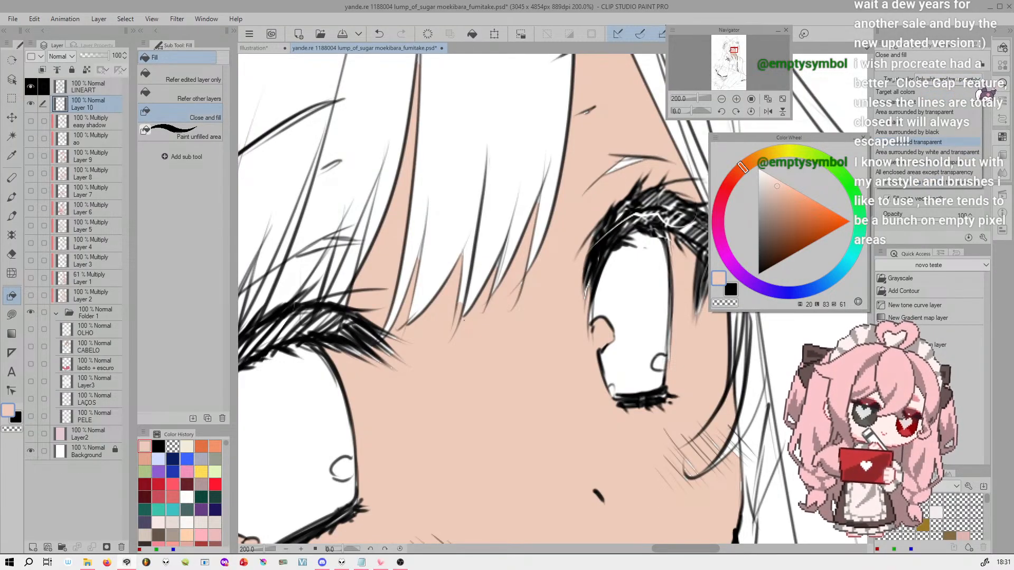
left_click(986, 94)
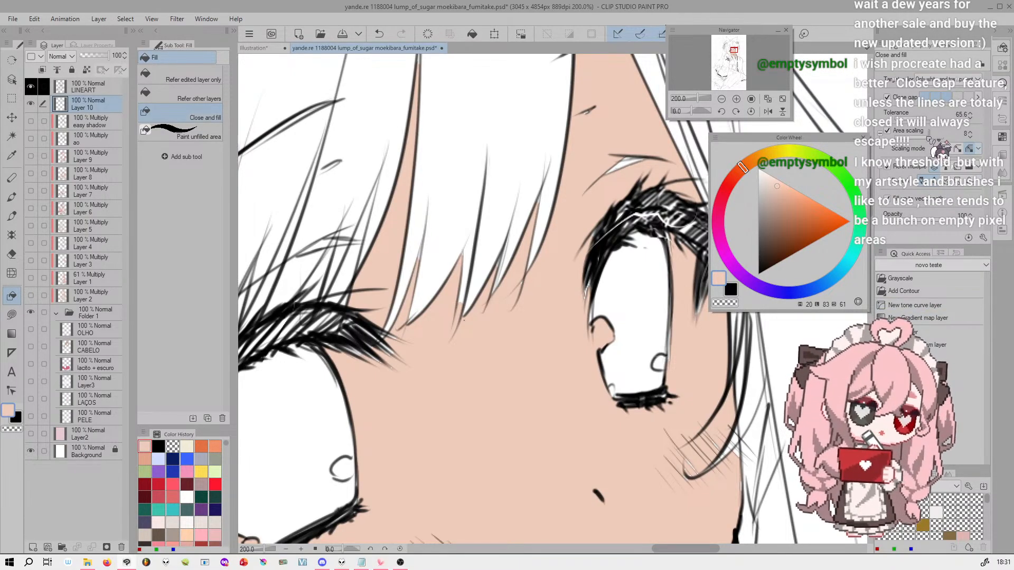
left_click_drag(930, 117, 935, 118)
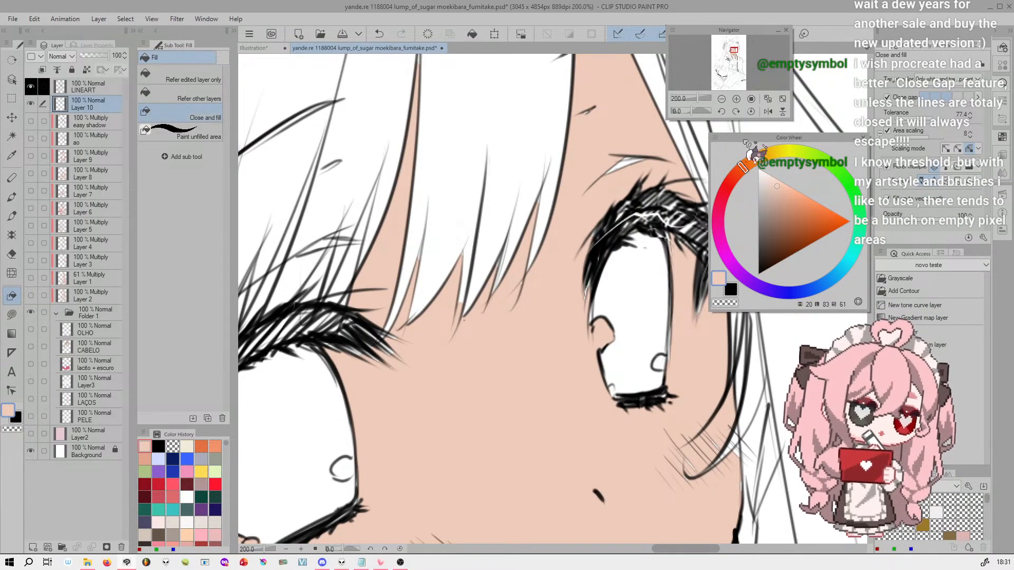
left_click(203, 132)
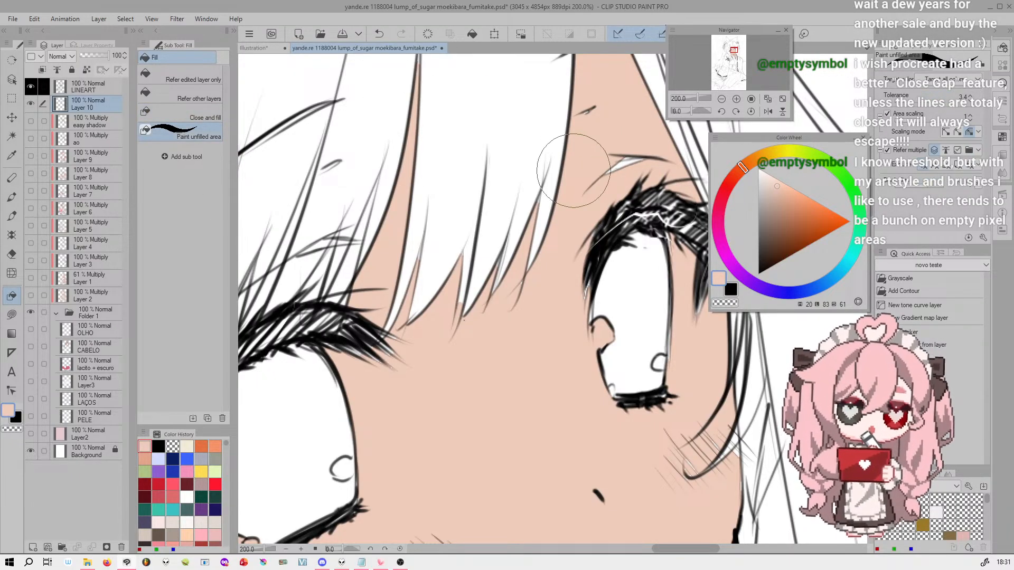
left_click(211, 117)
left_click_drag(598, 157, 600, 157)
Brush peach into the white gap of the brow above the smaller eye using Paint unfilled area
left_click(201, 132)
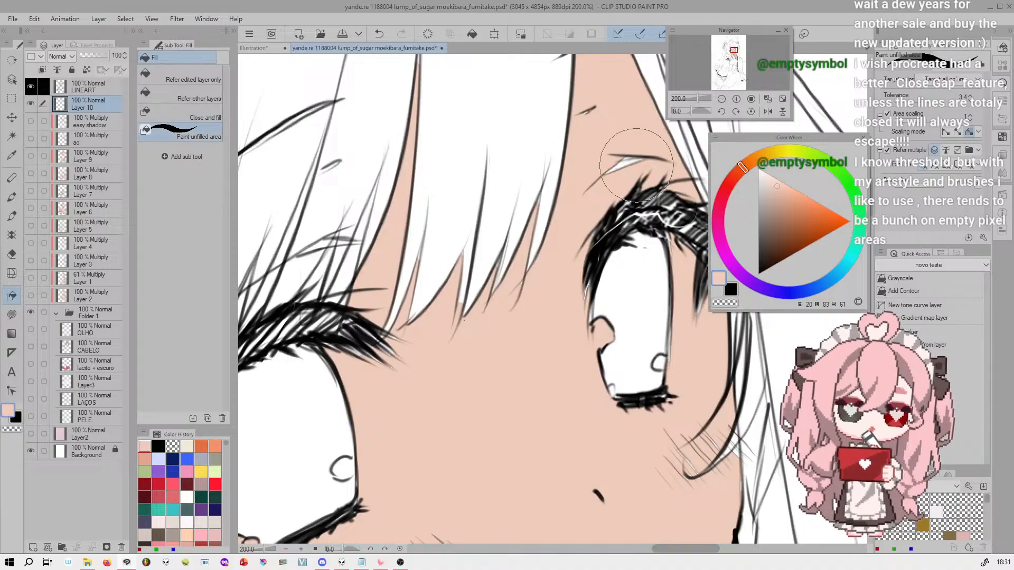
mouse_move(626, 162)
left_mouse_down()
mouse_move(652, 150)
mouse_move(644, 153)
left_mouse_up()
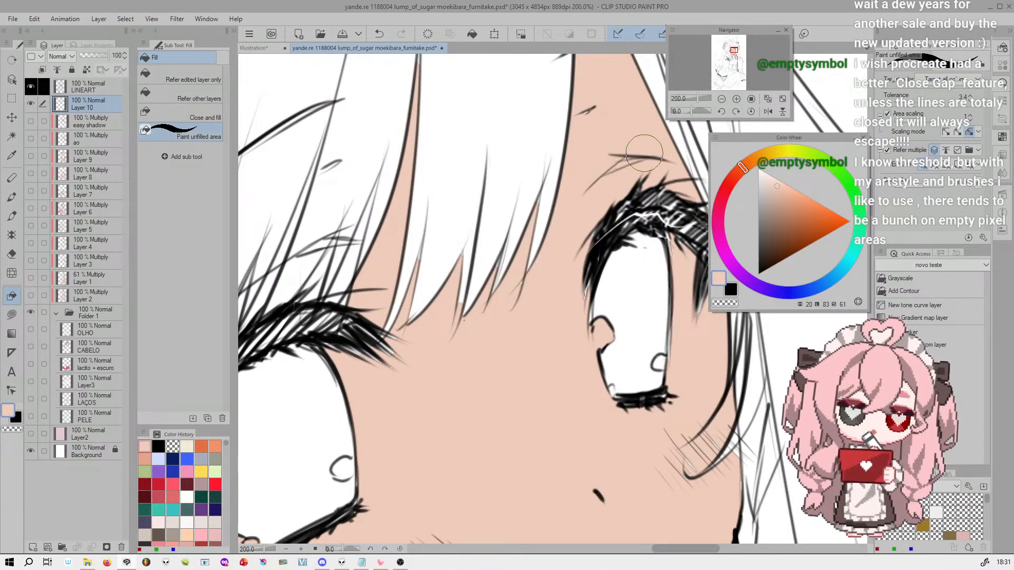
key("ctrl+z")
left_click_drag(598, 179, 648, 154)
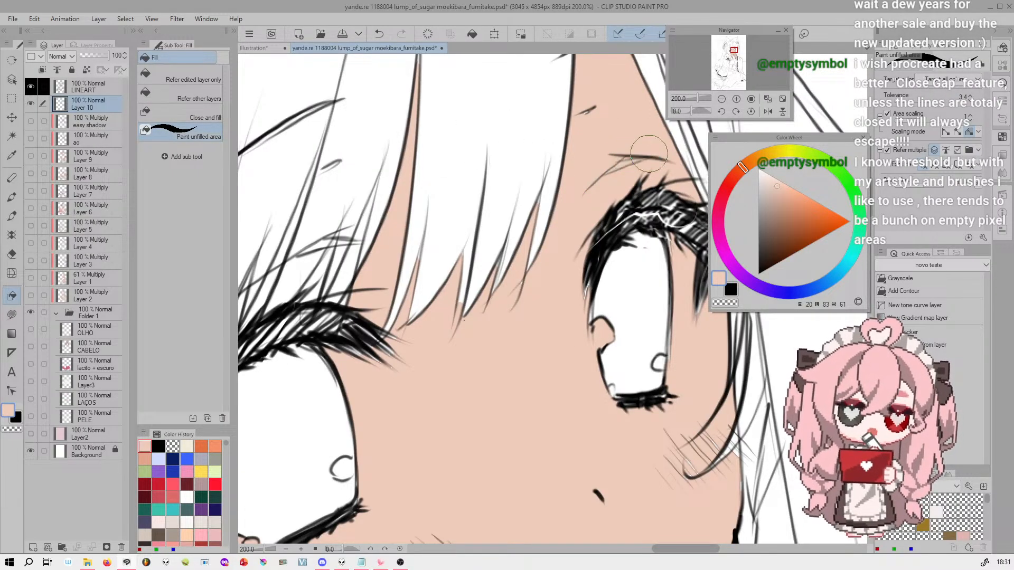
Brush peach into the unfilled specks among the cheek's blush marks and at the outer corner of the larger eye
left_click_drag(734, 51, 731, 54)
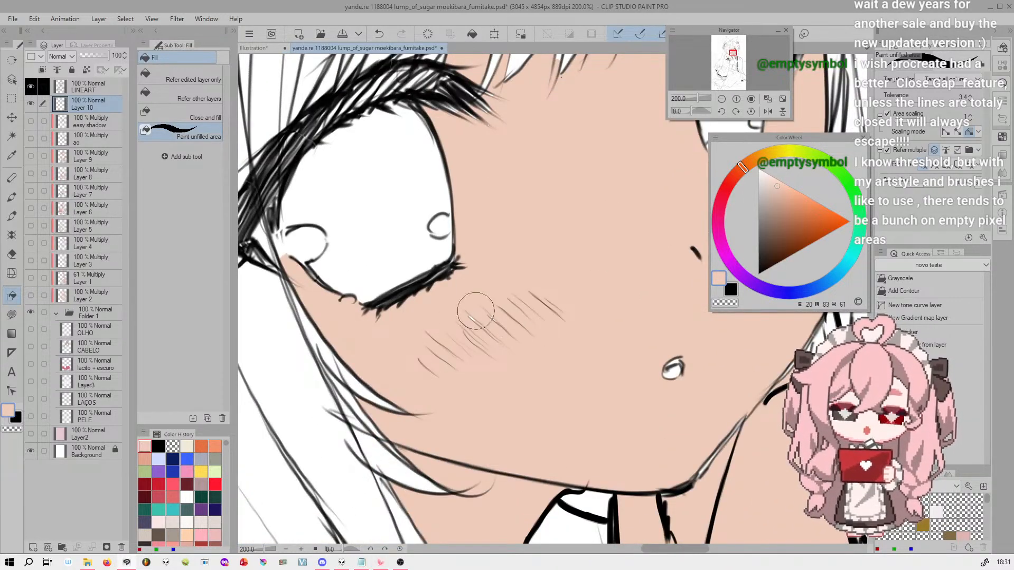
left_click_drag(521, 300, 453, 362)
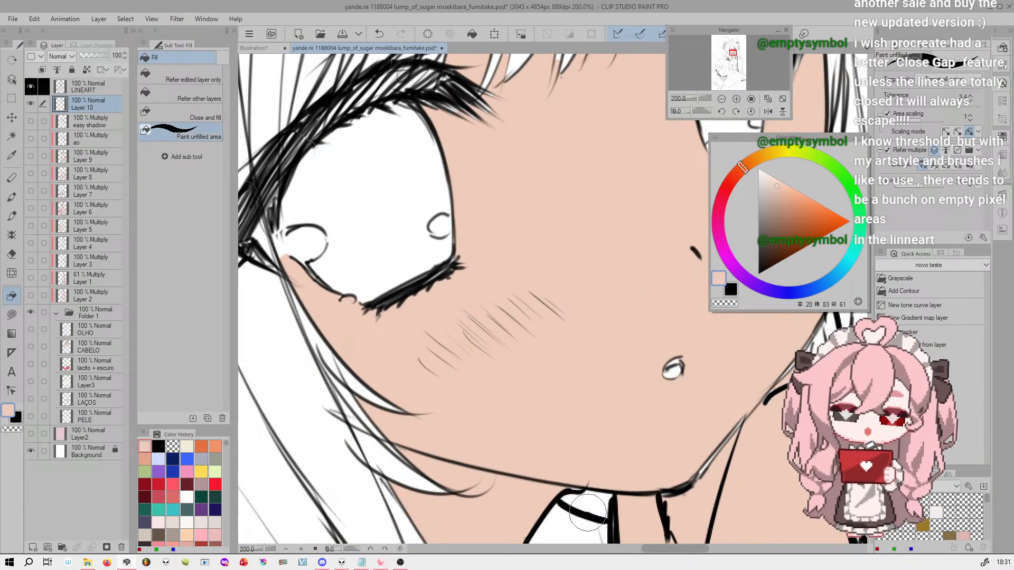
mouse_move(271, 226)
left_mouse_down()
mouse_move(288, 272)
mouse_move(274, 208)
mouse_move(290, 216)
left_mouse_up()
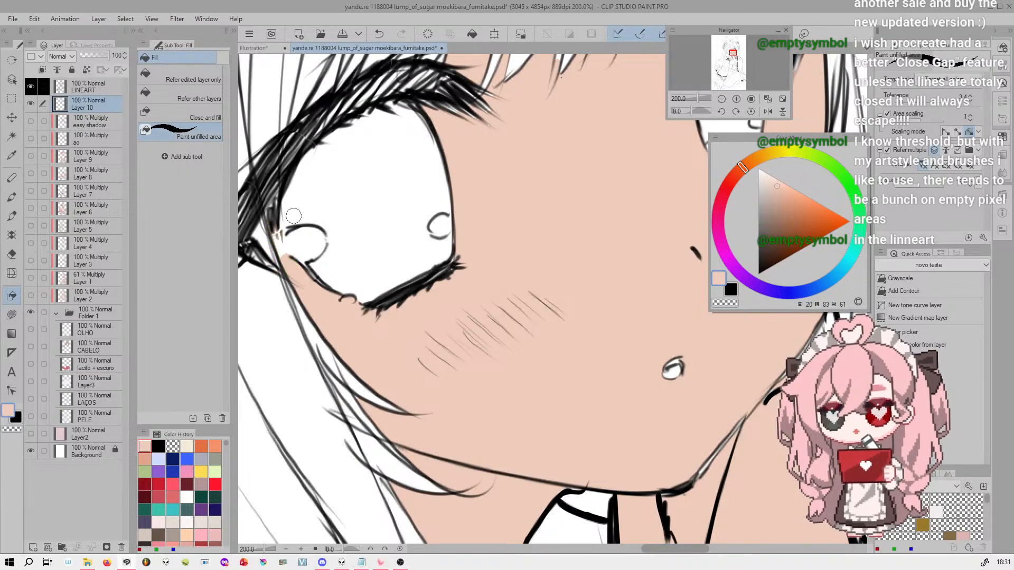
left_click_drag(296, 273, 272, 222)
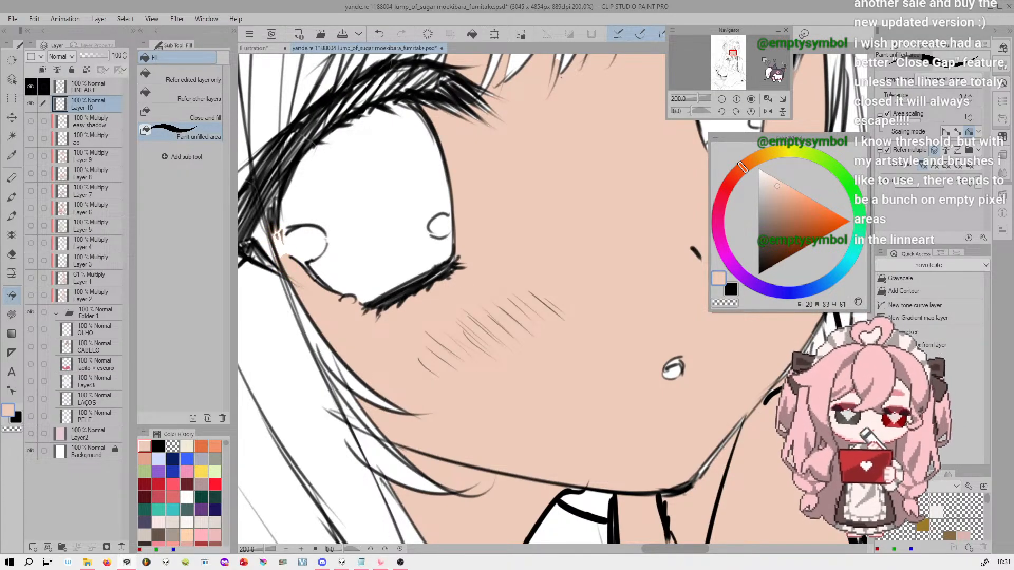
Brush peach into the narrow gap between the bangs above the larger eye
left_click(733, 51)
left_click_drag(734, 51, 733, 49)
mouse_move(475, 214)
left_mouse_down()
mouse_move(425, 349)
mouse_move(439, 349)
left_mouse_up()
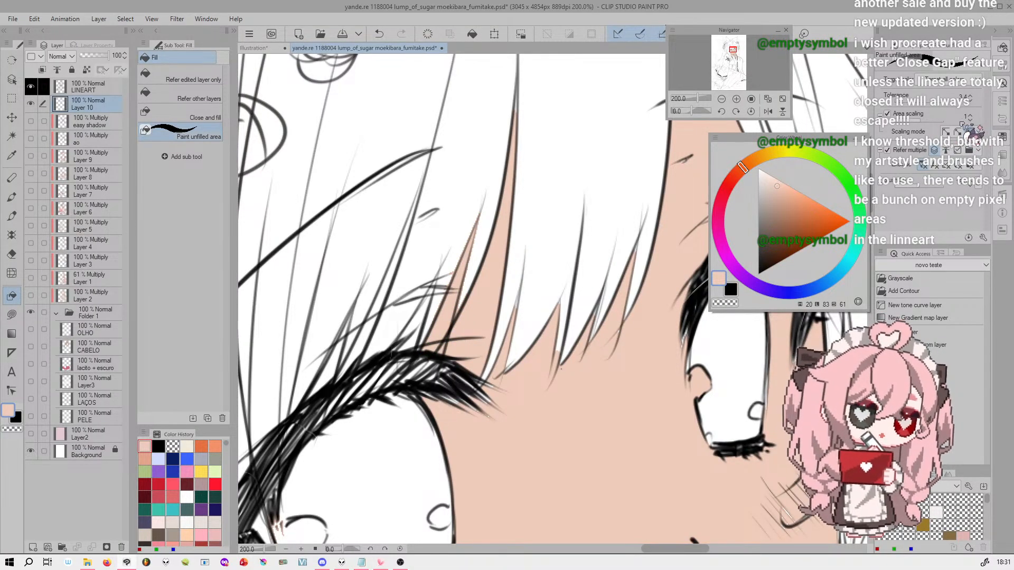
Adjust the Paint unfilled area tolerance and touch up the forehead strip between the hair strands above the smaller eye
left_click(900, 103)
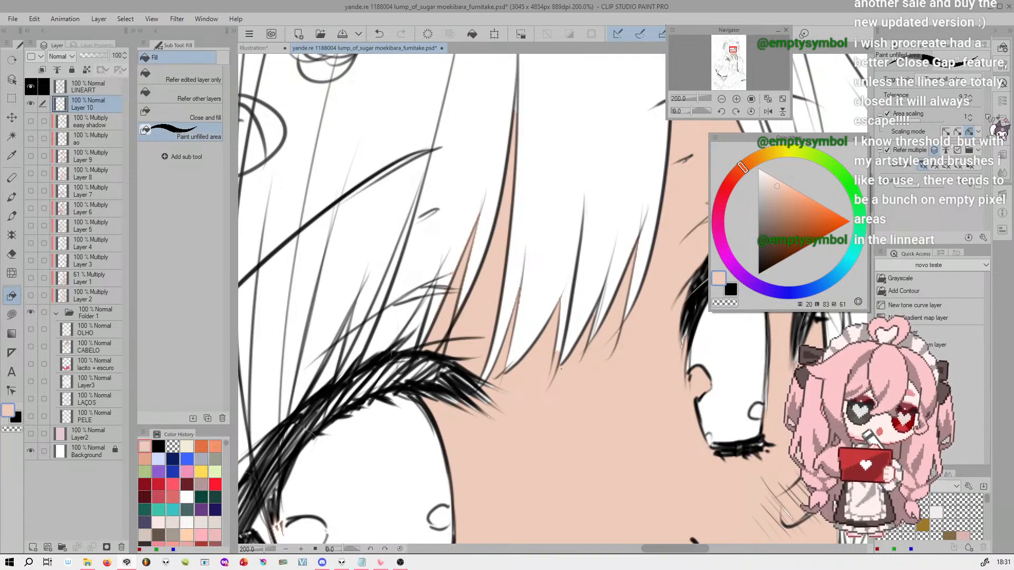
left_click_drag(733, 51, 734, 49)
mouse_move(547, 352)
left_mouse_down()
mouse_move(547, 336)
mouse_move(537, 376)
left_mouse_up()
left_click_drag(576, 276, 561, 296)
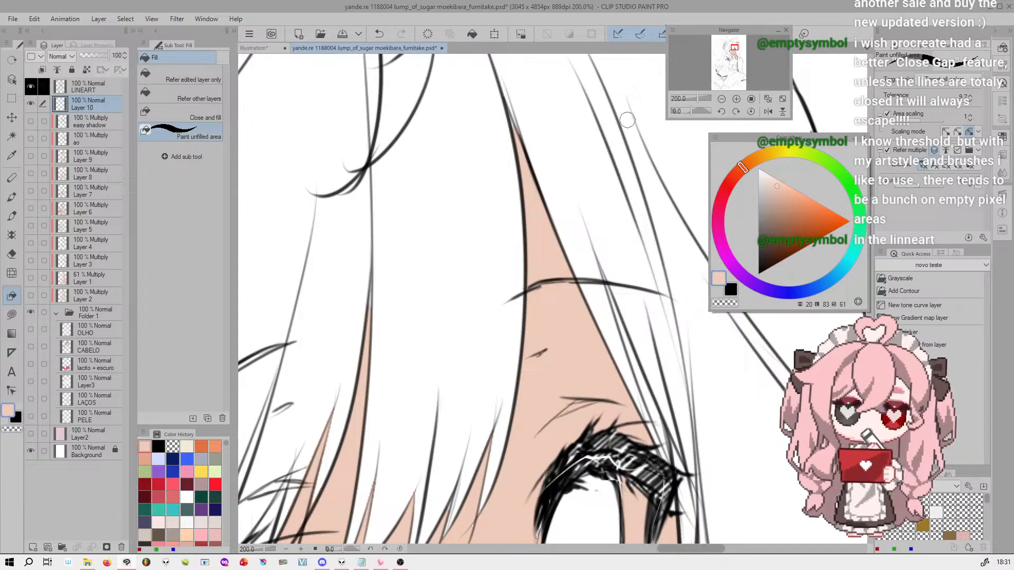
Try to paint the pointed upper tip of the forehead strip at 800% zoom, undoing both strokes
left_click(737, 99)
left_click(738, 99)
left_click_drag(733, 46, 734, 48)
left_click_drag(379, 310, 446, 479)
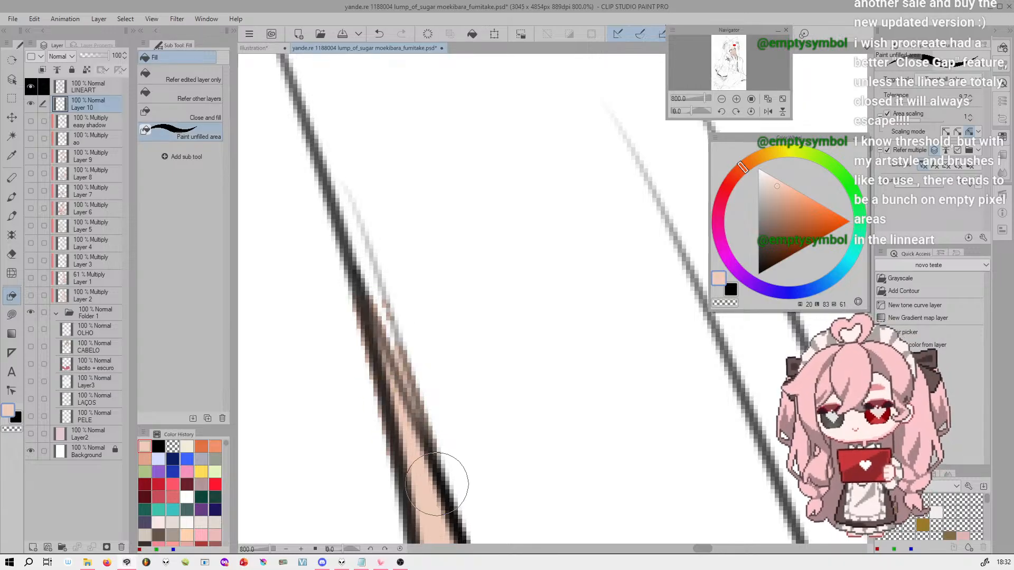
key("ctrl+z")
left_click_drag(376, 329, 421, 481)
key("ctrl+z")
Reduce the brush size and test one stroke along the forehead strip's tip, undoing it
key("bracketleft")
key("bracketleft")
key("bracketleft")
left_click_drag(371, 312, 402, 415)
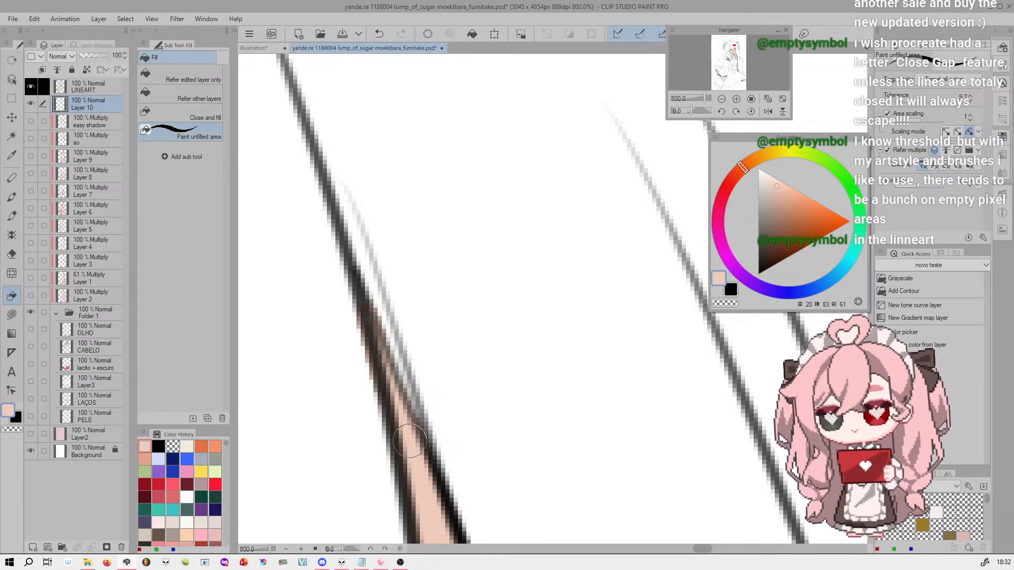
key("ctrl+z")
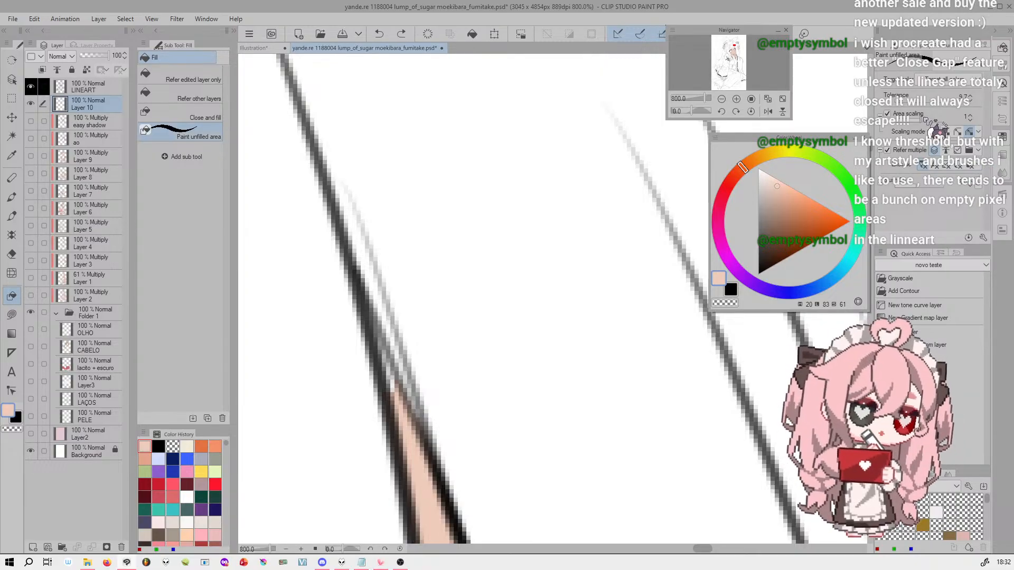
Set the Paint unfilled area tolerance to 2.0 and area scaling to 0, and brush peach into the forehead strip's tip
left_click(970, 100)
left_click(970, 100)
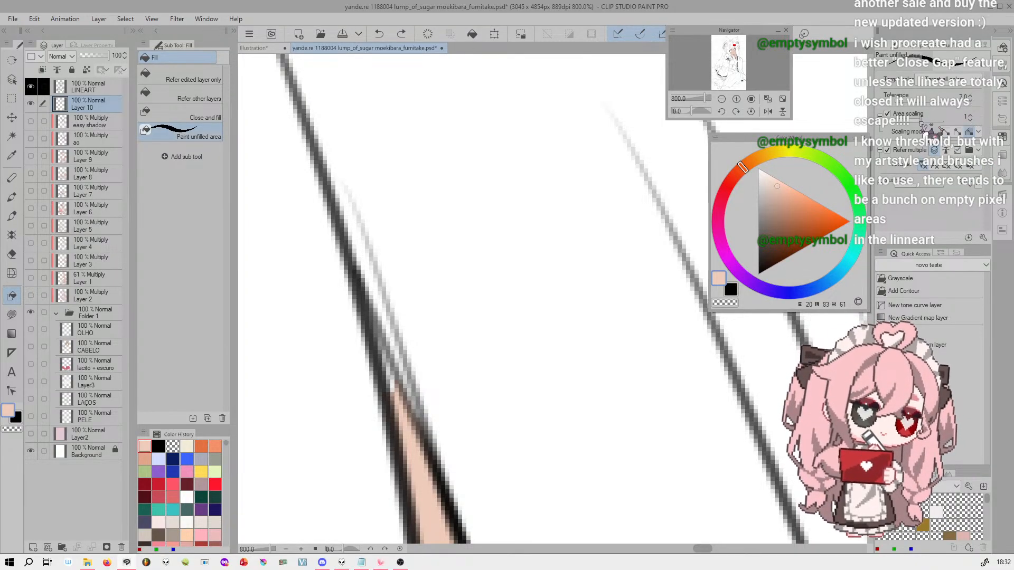
left_click_drag(363, 283, 425, 486)
key("ctrl+z")
left_click_drag(370, 312, 387, 372)
key("ctrl+z")
left_click(971, 119)
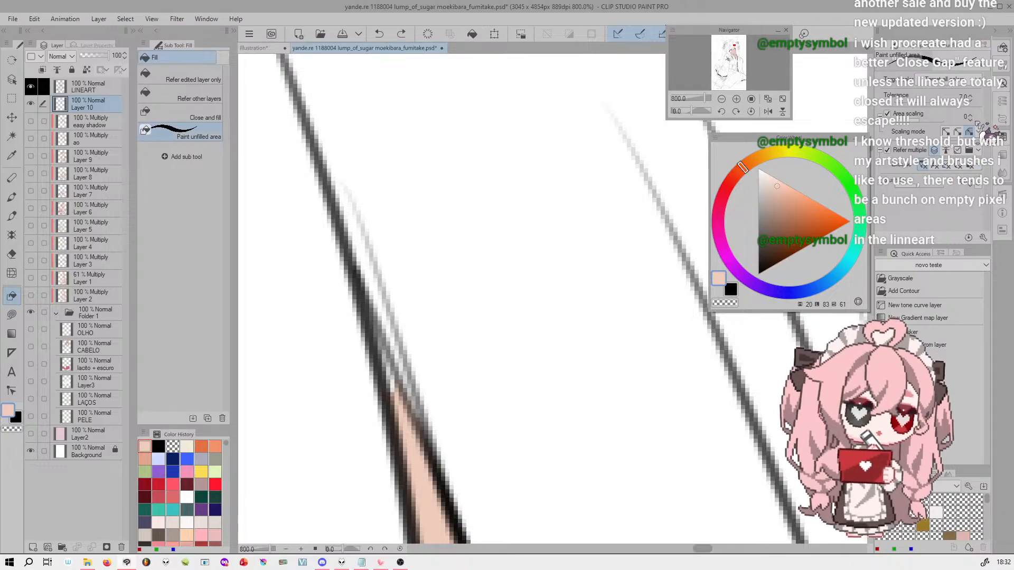
mouse_move(361, 293)
left_mouse_down()
mouse_move(419, 402)
mouse_move(455, 507)
left_mouse_up()
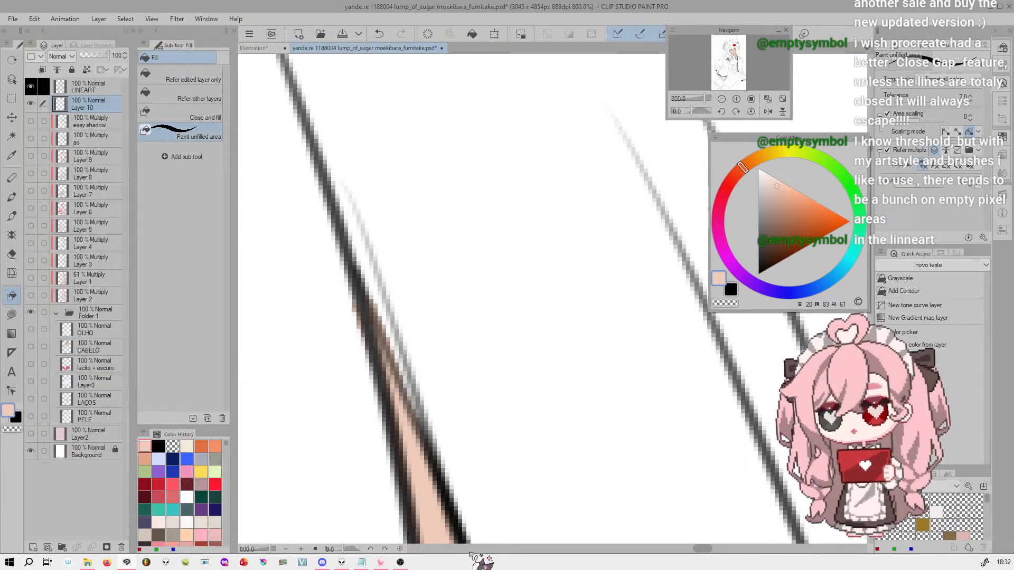
Brush peach into the skin gaps between the hair strands above the larger eye's lashes, undoing the last stroke
left_click_drag(707, 96, 698, 91)
left_click_drag(732, 46, 732, 50)
left_click(736, 99)
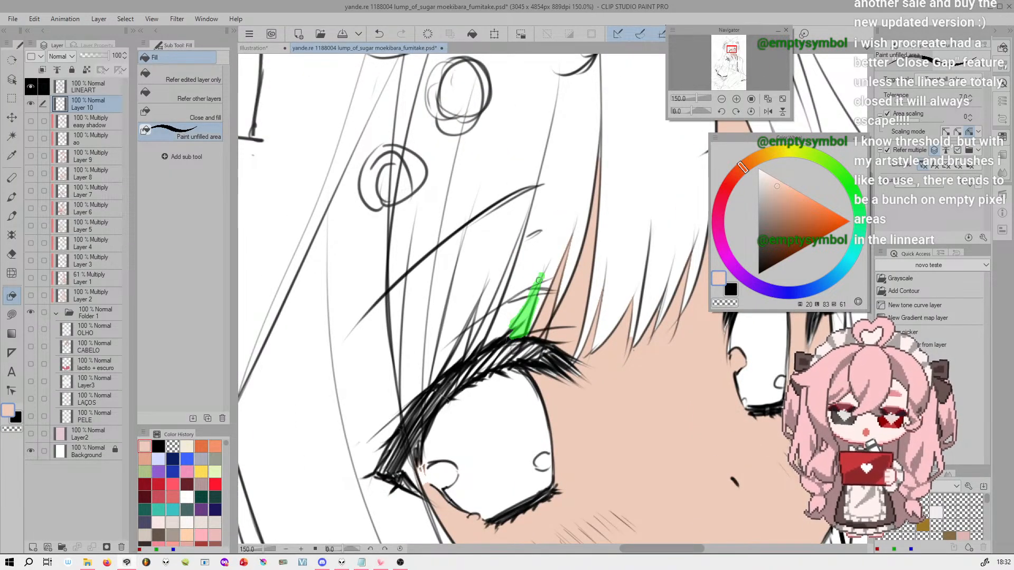
left_click_drag(525, 327, 526, 328)
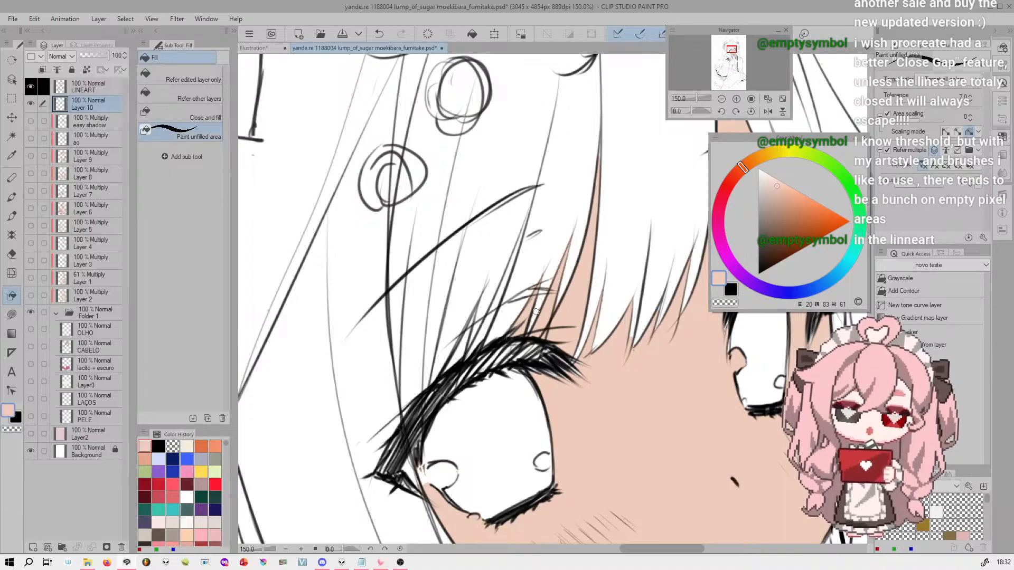
left_click_drag(526, 219, 467, 358)
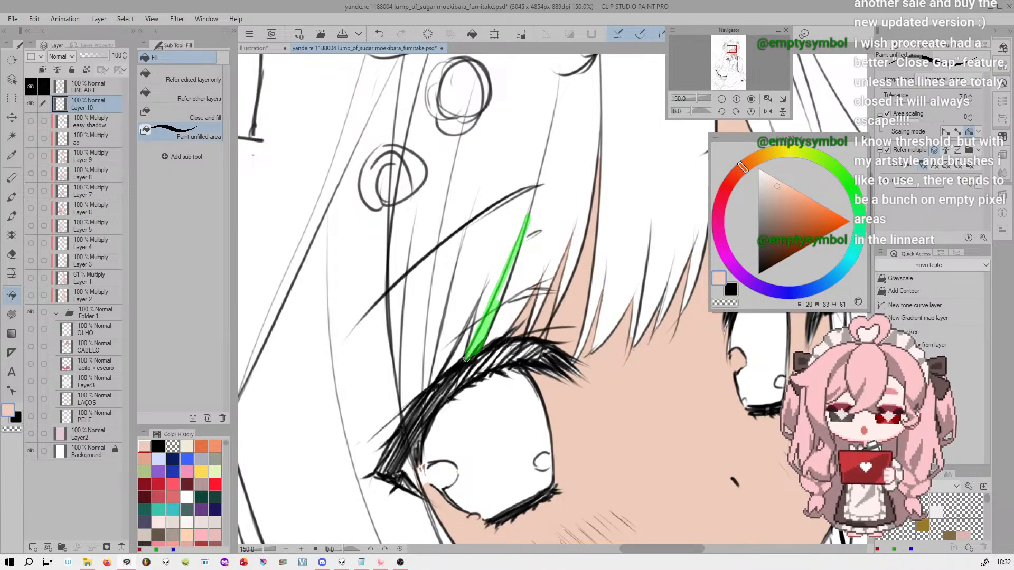
mouse_move(518, 251)
left_mouse_down()
mouse_move(489, 315)
mouse_move(535, 222)
left_mouse_up()
mouse_move(477, 300)
left_mouse_down()
mouse_move(449, 369)
mouse_move(462, 350)
mouse_move(441, 368)
left_mouse_up()
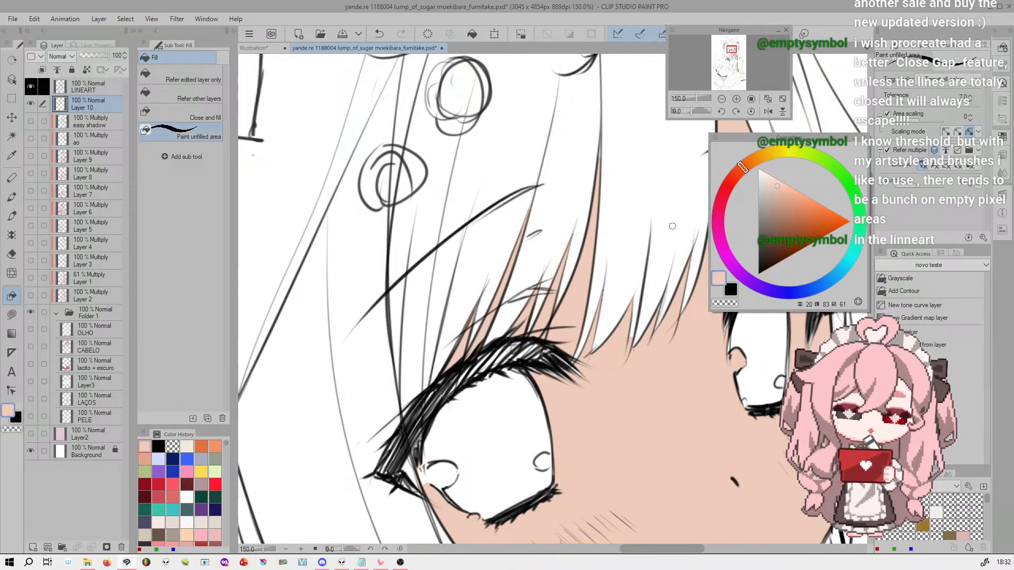
key("ctrl+z")
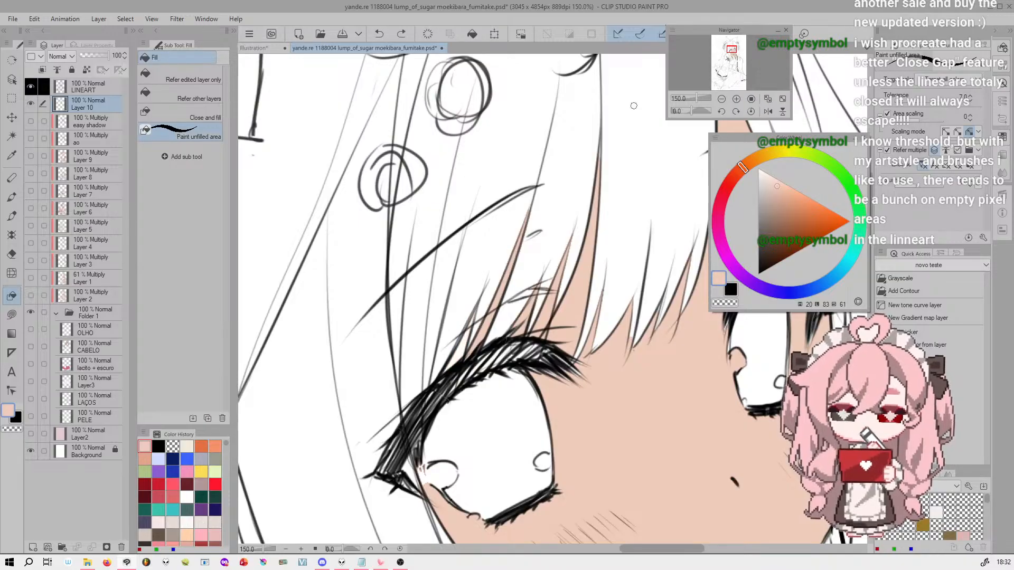
Try touching up the skin gap above the larger eye's lashes with the airbrush at 200% zoom, and undo the edits
left_click(12, 215)
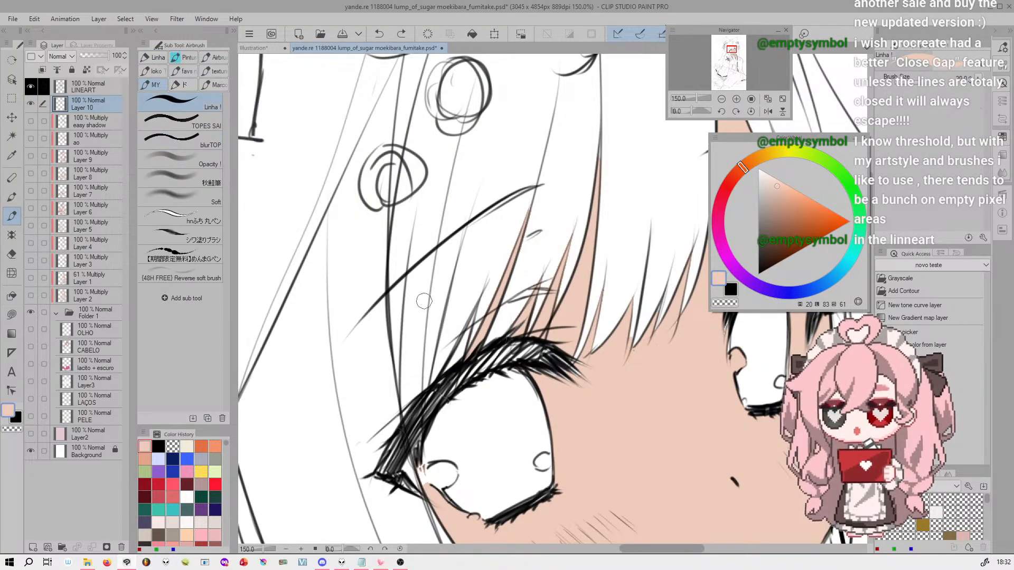
key("c")
left_click(736, 99)
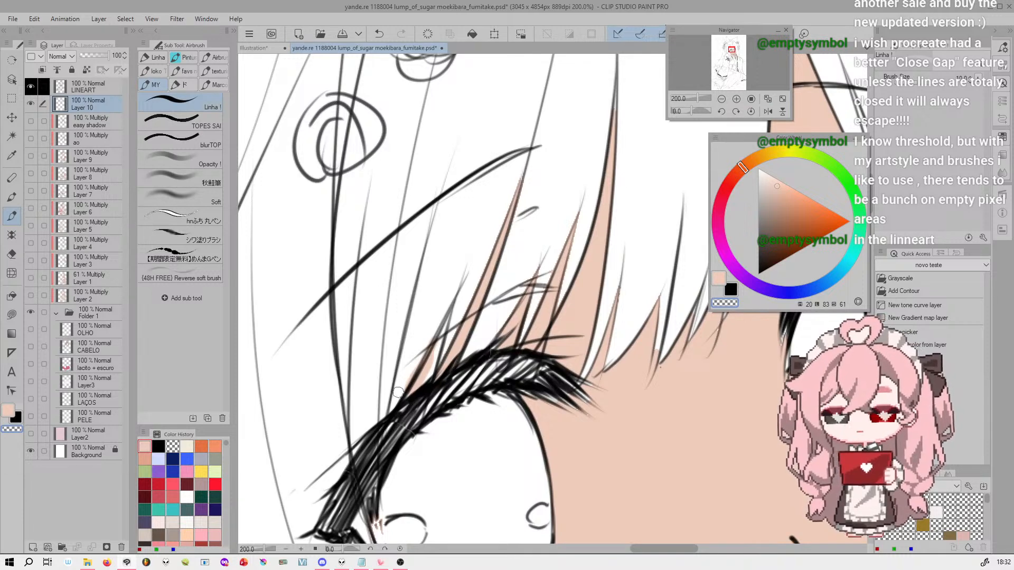
key("c")
left_click_drag(401, 388, 446, 329)
key("c")
key("c")
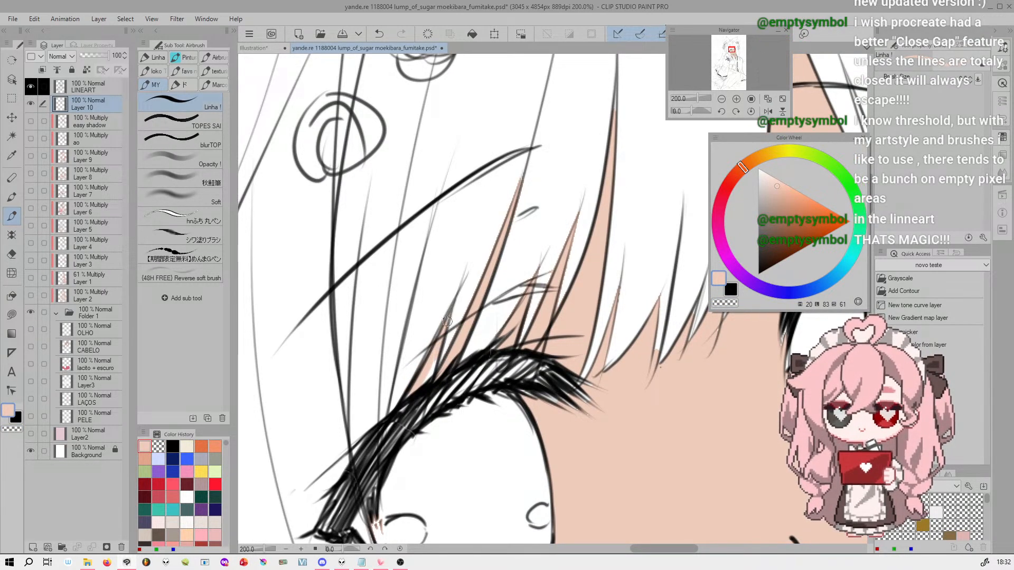
key("ctrl+z")
key("ctrl+z")
key("ctrl+z")
key("ctrl+z")
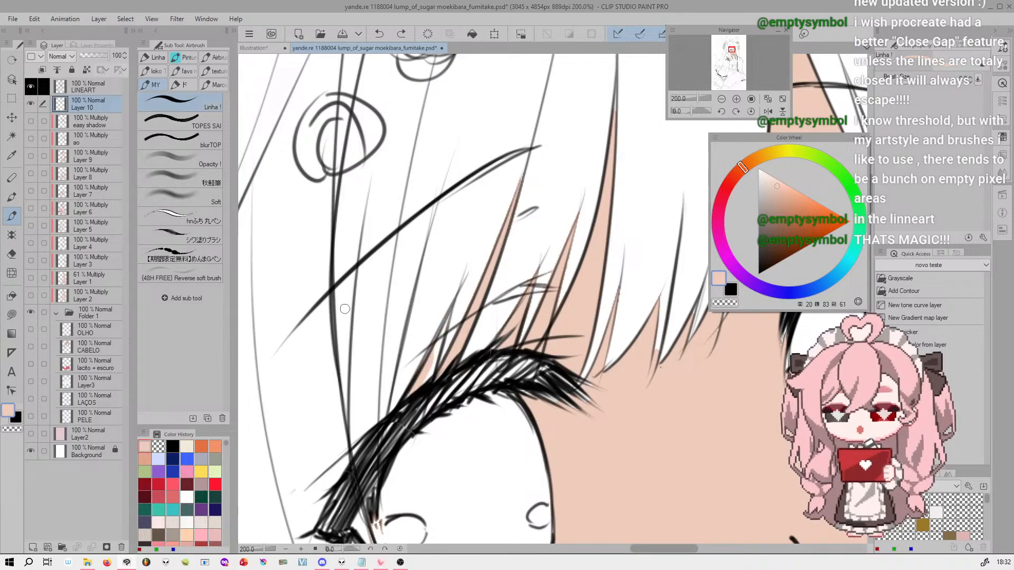
Brush peach into the skin gap between the hair strands above the larger eye's lashes using Paint unfilled area
left_click(12, 296)
left_click(207, 136)
mouse_move(457, 297)
left_mouse_down()
mouse_move(404, 401)
mouse_move(436, 342)
left_mouse_up()
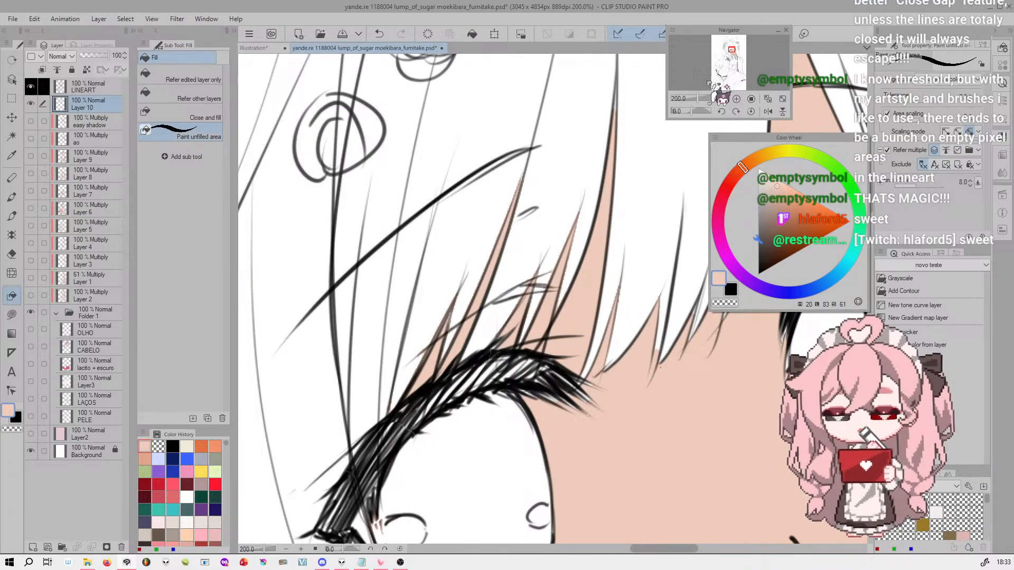
left_click_drag(705, 98, 694, 99)
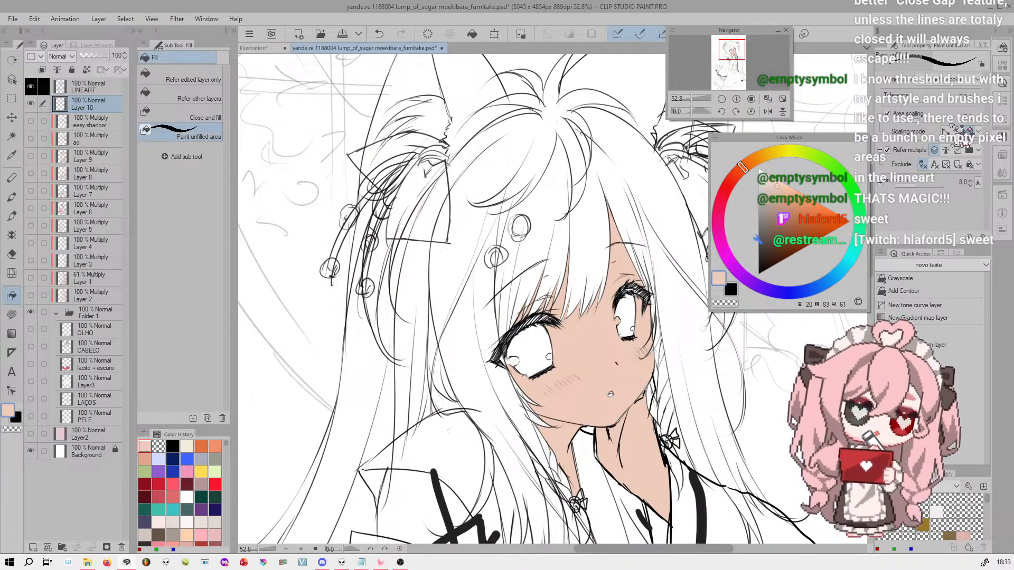
left_click_drag(739, 48, 742, 51)
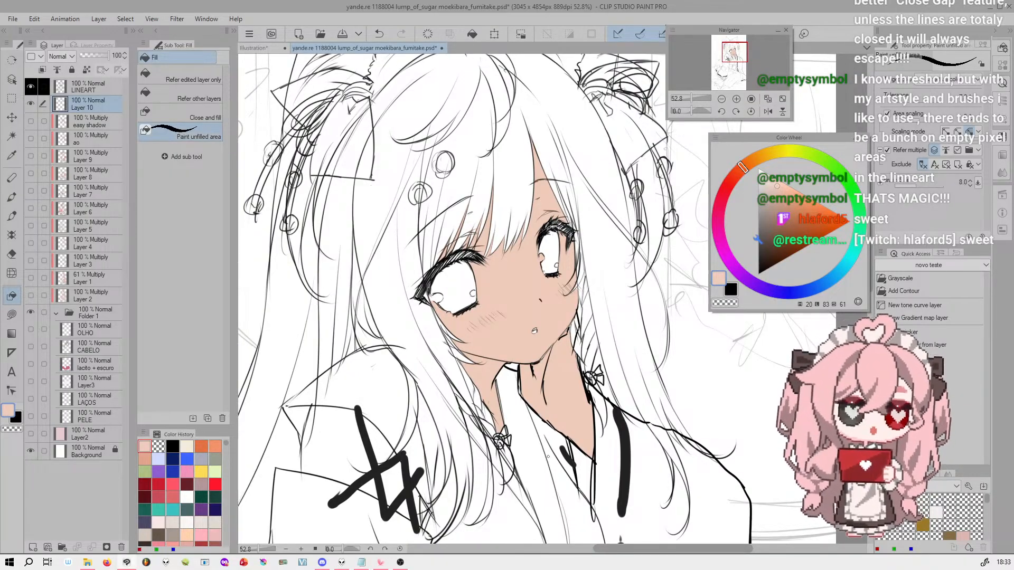
Check the topic list in the Illustration document and switch to Lasso fill for the character drawing
left_click(256, 48)
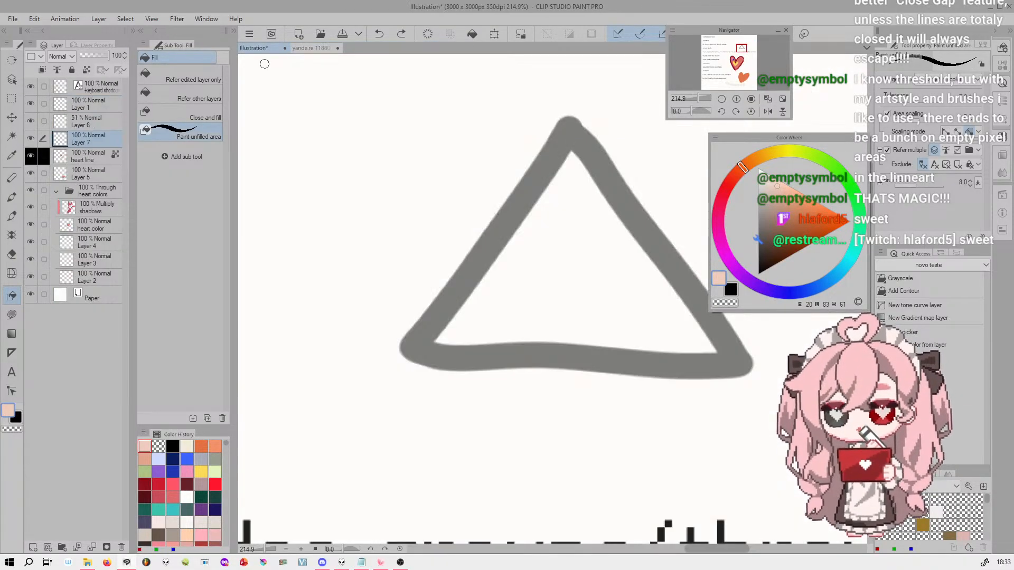
left_click_drag(707, 99, 696, 100)
left_click_drag(747, 50, 723, 51)
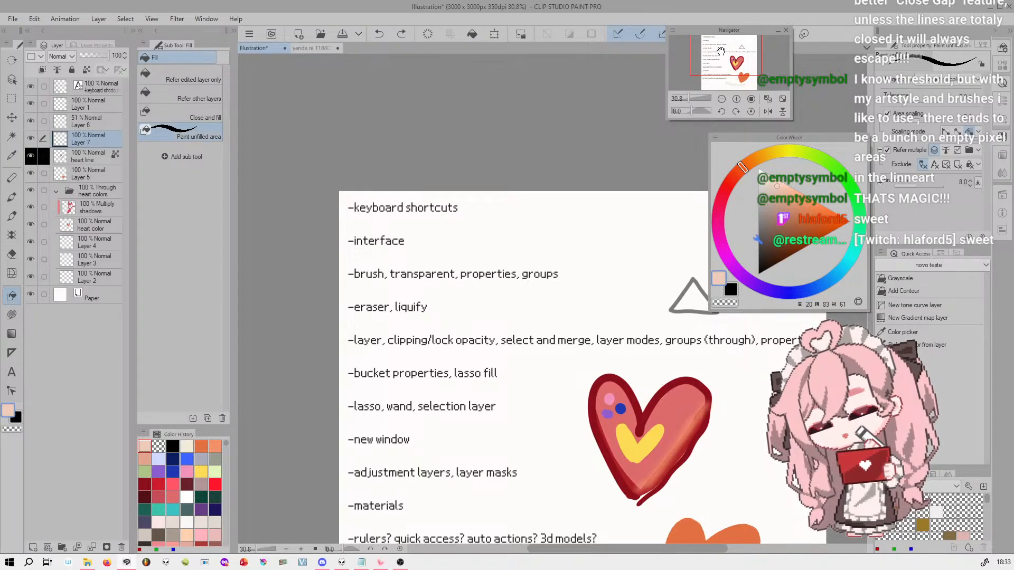
left_click(317, 48)
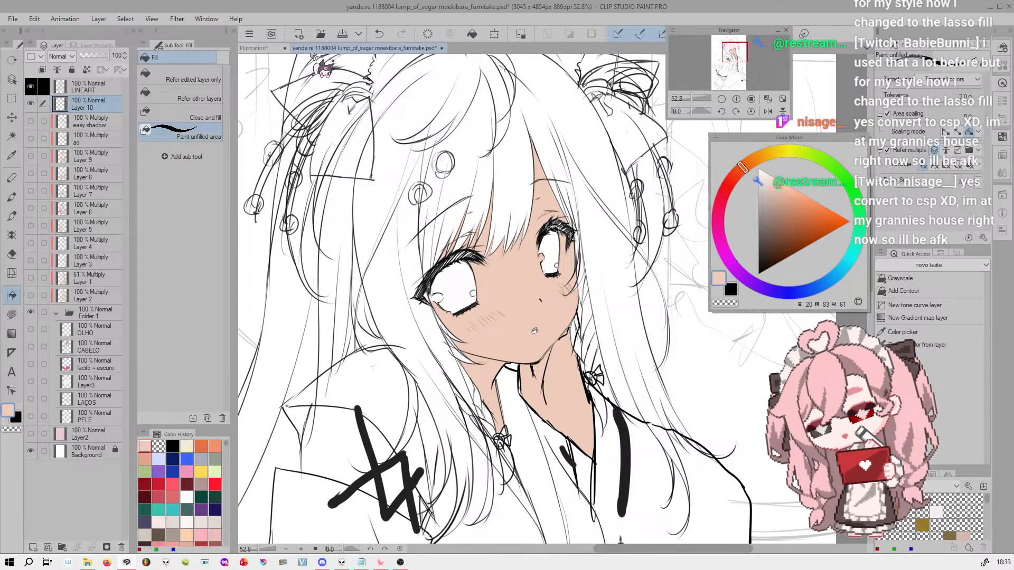
left_click(259, 48)
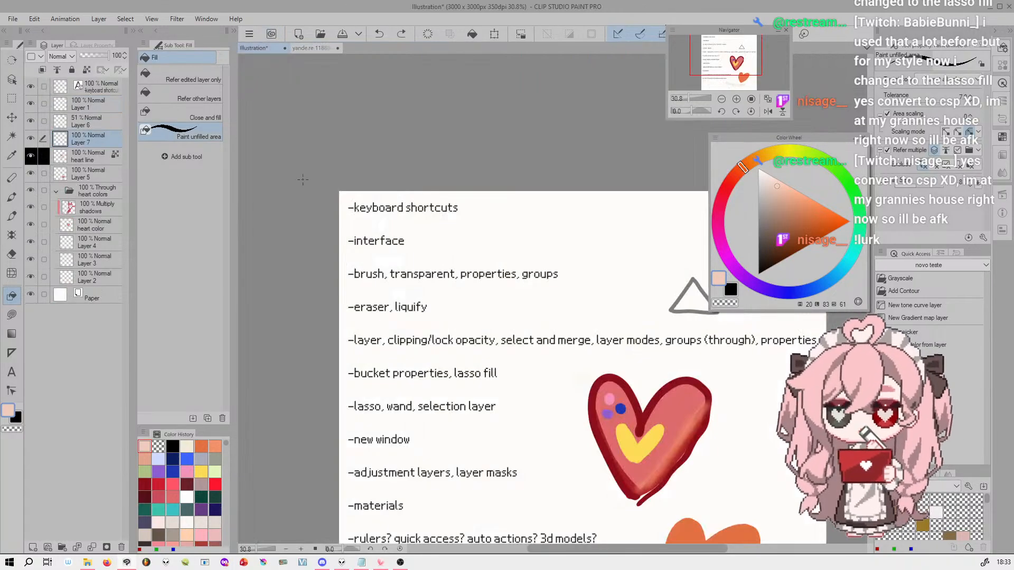
left_click(11, 315)
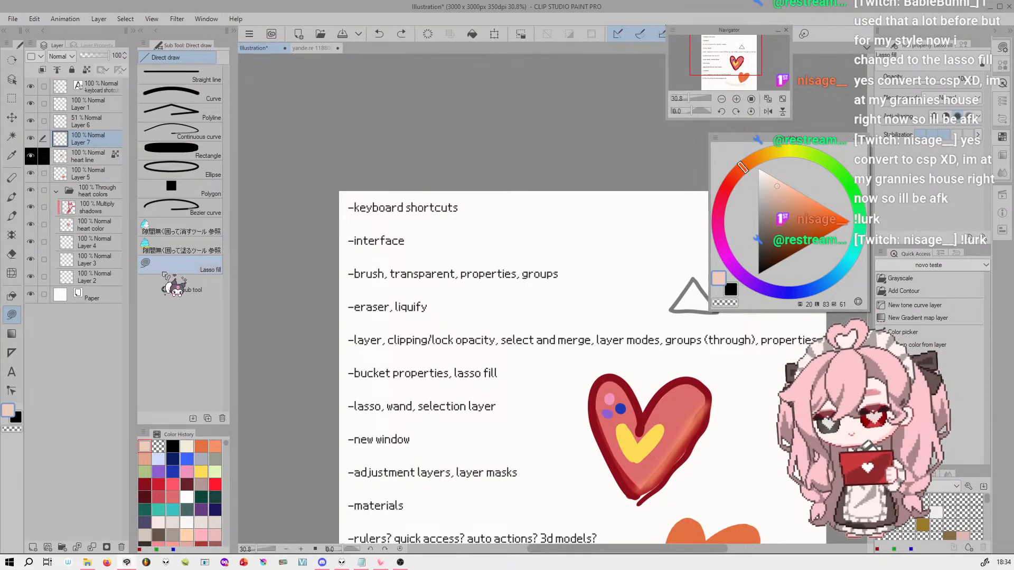
left_click(317, 48)
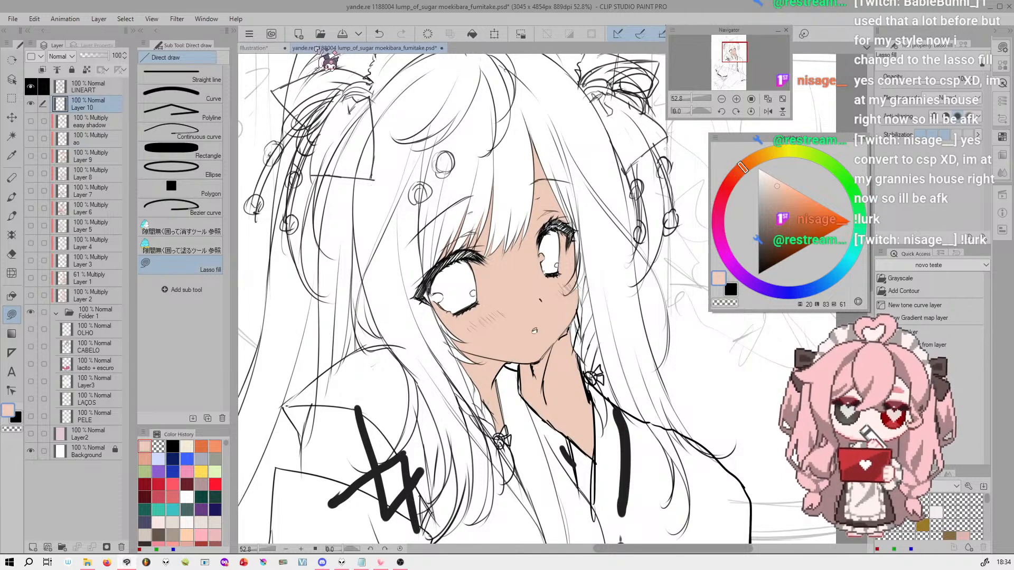
Lasso-fill several peach test blobs around the sleeve cuff and skirt, and undo them
left_click_drag(739, 52, 729, 78)
mouse_move(512, 297)
left_mouse_down()
mouse_move(501, 337)
mouse_move(512, 292)
mouse_move(492, 296)
left_mouse_up()
left_click_drag(608, 166, 652, 184)
left_click_drag(484, 162, 481, 164)
left_click_drag(586, 238, 580, 255)
left_click_drag(666, 371, 649, 378)
left_click_drag(485, 214, 481, 216)
mouse_move(403, 130)
left_mouse_down()
mouse_move(394, 153)
mouse_move(396, 145)
left_mouse_up()
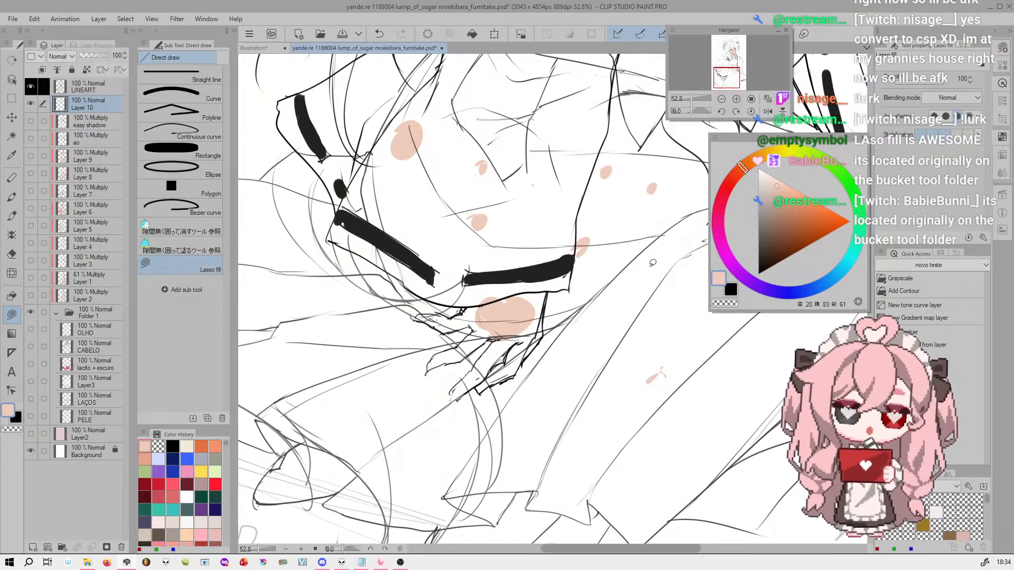
left_click_drag(649, 268, 638, 270)
key("ctrl+z")
key("ctrl+z")
key("ctrl+z")
key("ctrl+z")
key("ctrl+z")
key("ctrl+z")
key("ctrl+z")
key("ctrl+z")
key("ctrl+z")
key("ctrl+z")
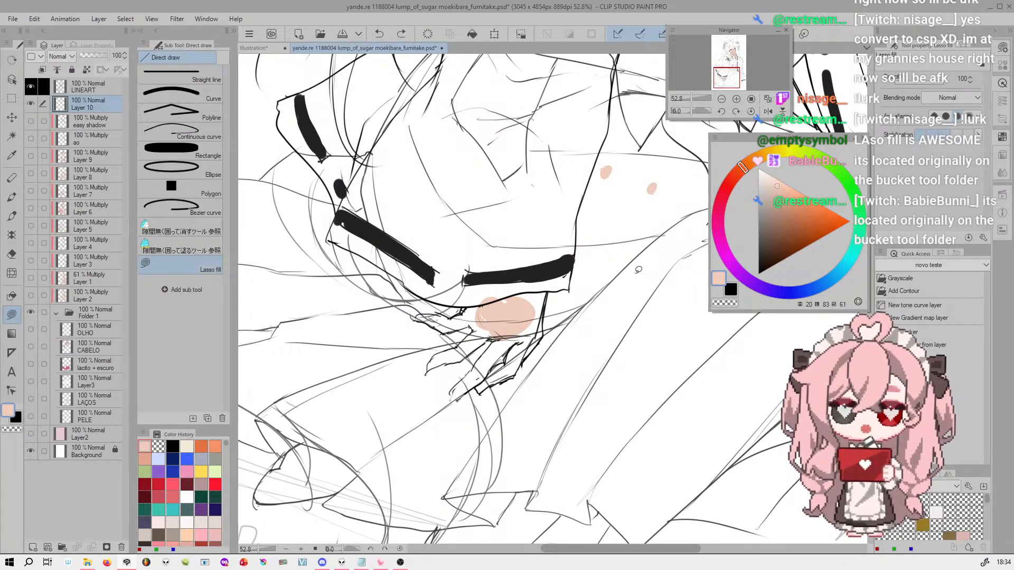
Lasso-fill a peach figure silhouette with head, torso, arms and legs in the empty background beside the character
left_click_drag(693, 98, 688, 99)
left_click_drag(726, 71, 721, 51)
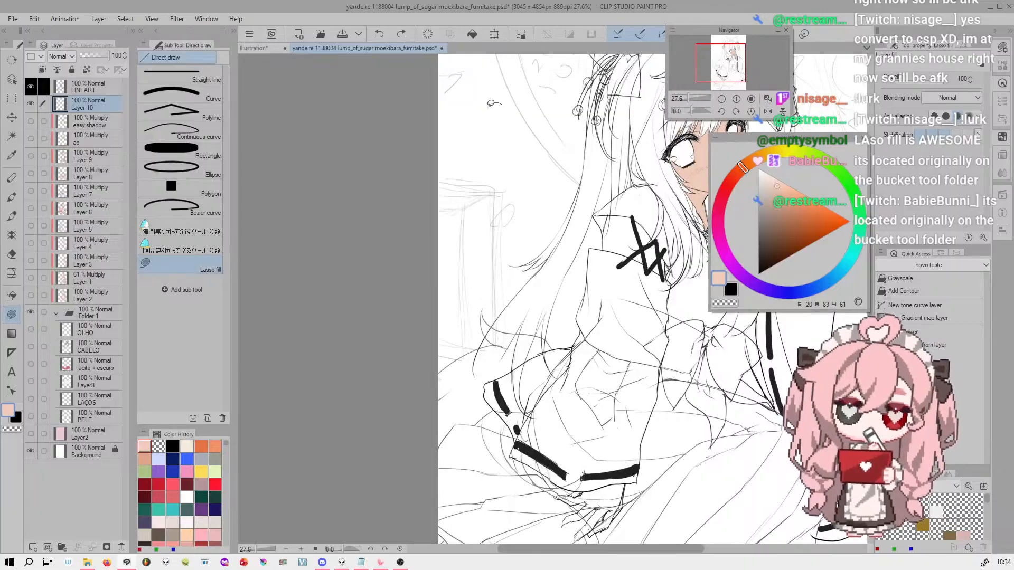
left_click_drag(495, 100, 494, 103)
mouse_move(501, 143)
left_mouse_down()
mouse_move(505, 211)
mouse_move(509, 136)
left_mouse_up()
left_click_drag(476, 168, 480, 154)
mouse_move(547, 154)
left_mouse_down()
mouse_move(559, 225)
mouse_move(549, 157)
left_mouse_up()
left_click_drag(490, 211, 526, 206)
mouse_move(484, 244)
left_mouse_down()
mouse_move(473, 325)
mouse_move(483, 247)
left_mouse_up()
mouse_move(502, 237)
left_mouse_down()
mouse_move(499, 338)
mouse_move(544, 222)
mouse_move(523, 213)
mouse_move(477, 265)
mouse_move(496, 247)
mouse_move(495, 272)
left_mouse_up()
Carve pieces out of the figure silhouette with transparent Lasso fill and add a peach shape around its head and shoulders
key("c")
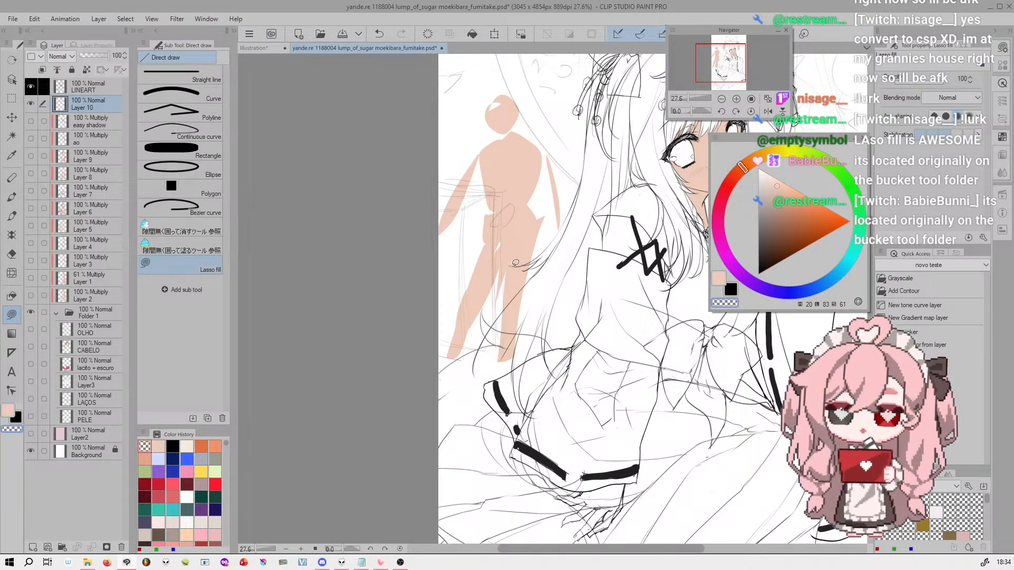
mouse_move(542, 227)
left_mouse_down()
mouse_move(518, 363)
mouse_move(537, 303)
left_mouse_up()
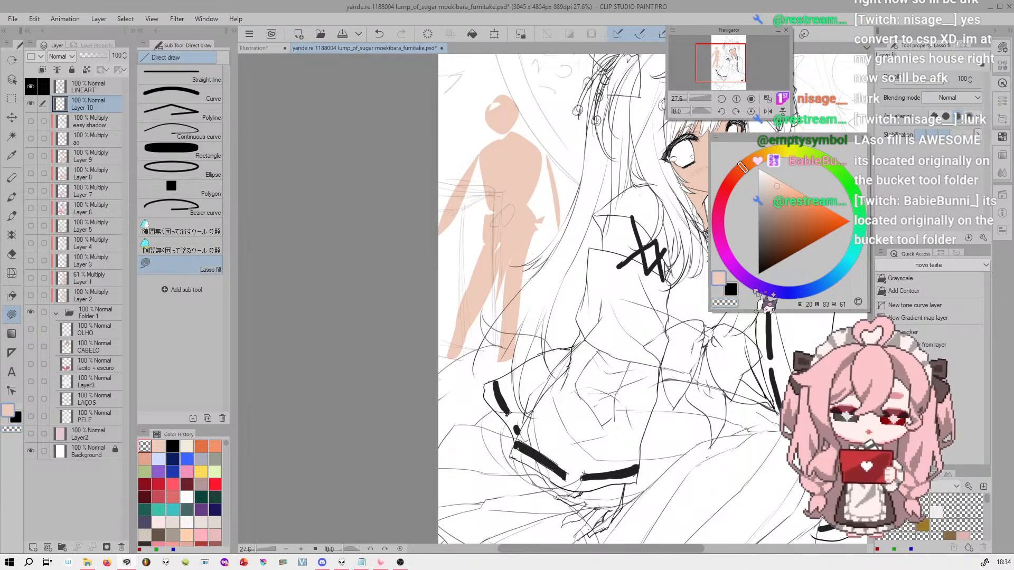
left_click(720, 279)
left_click(728, 303)
left_click(720, 279)
left_click(725, 303)
mouse_move(532, 233)
left_mouse_down()
mouse_move(543, 285)
mouse_move(537, 222)
left_mouse_up()
mouse_move(535, 152)
left_mouse_down()
mouse_move(540, 127)
mouse_move(573, 148)
mouse_move(535, 153)
left_mouse_up()
key("c")
mouse_move(491, 111)
left_mouse_down()
mouse_move(473, 174)
mouse_move(562, 144)
mouse_move(495, 131)
left_mouse_up()
key("c")
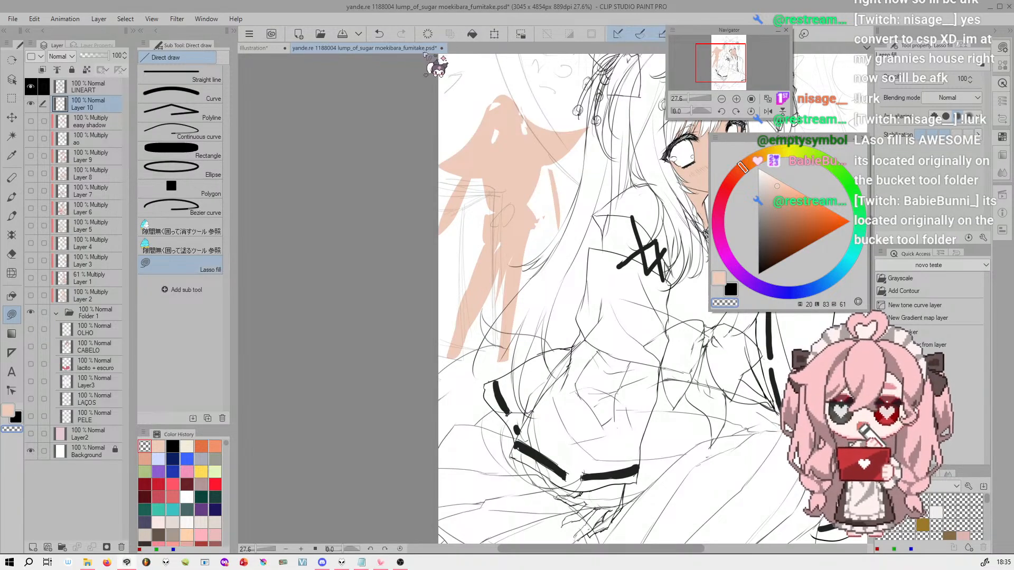
mouse_move(476, 89)
left_mouse_down()
mouse_move(385, 303)
mouse_move(600, 104)
mouse_move(449, 98)
left_mouse_up()
Lasso-fill the two upper fingers and most of the palm of the hand below the sleeve cuff with peach at 100% zoom
mouse_move(734, 51)
left_mouse_down()
mouse_move(744, 67)
mouse_move(730, 76)
left_mouse_up()
scroll(743, 67, "up", 3)
left_click(737, 99)
left_click(736, 98)
key("c")
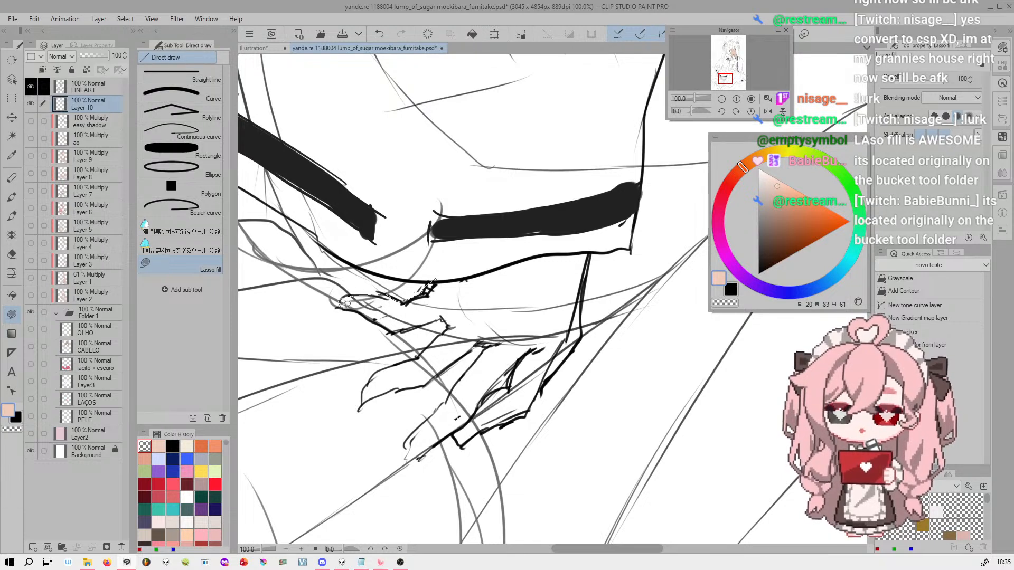
left_click_drag(446, 315, 481, 288)
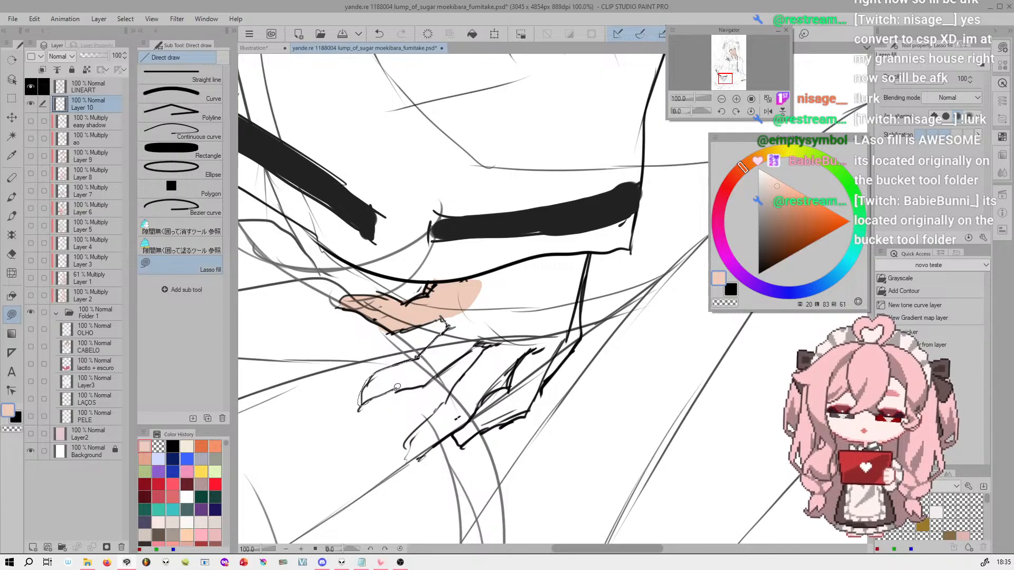
left_click_drag(394, 387, 430, 381)
left_click_drag(465, 352, 521, 289)
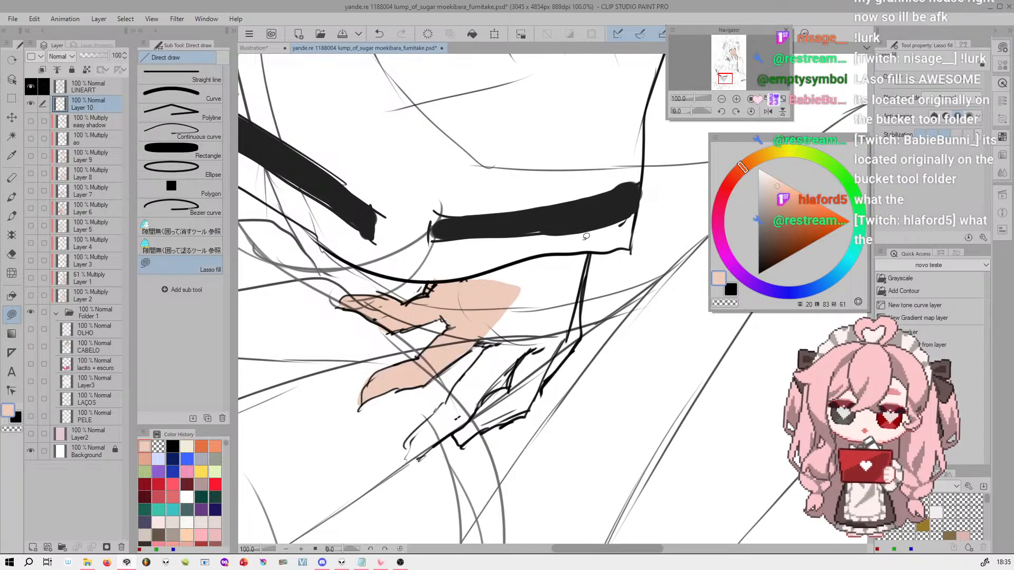
mouse_move(583, 252)
left_mouse_down()
mouse_move(570, 300)
mouse_move(518, 325)
left_mouse_up()
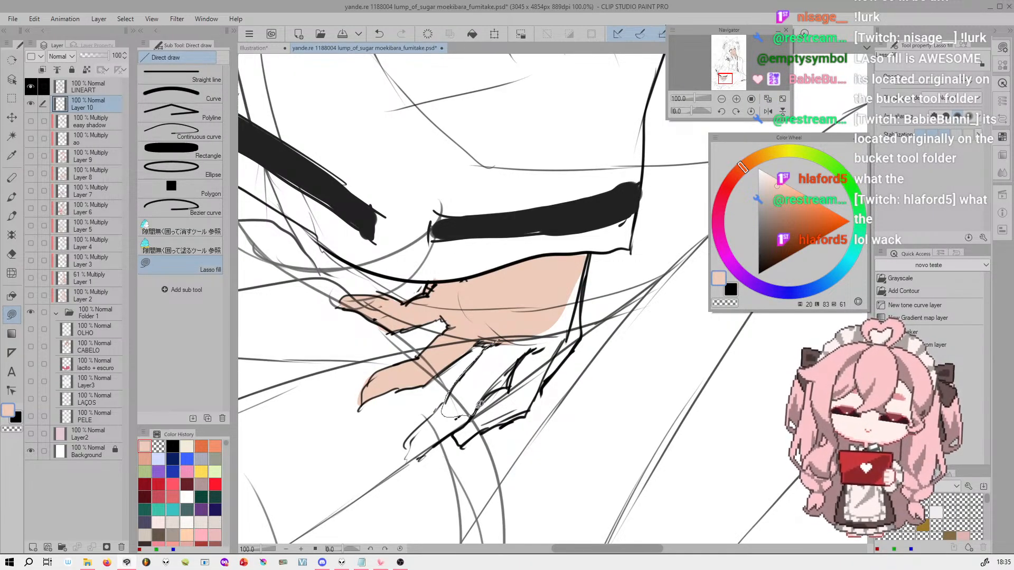
Lasso-fill the hand's remaining fingers and the outer edge of the palm with peach
left_click_drag(479, 407, 504, 371)
left_click_drag(549, 329, 550, 330)
mouse_move(501, 377)
left_mouse_down()
mouse_move(508, 353)
mouse_move(519, 351)
left_mouse_up()
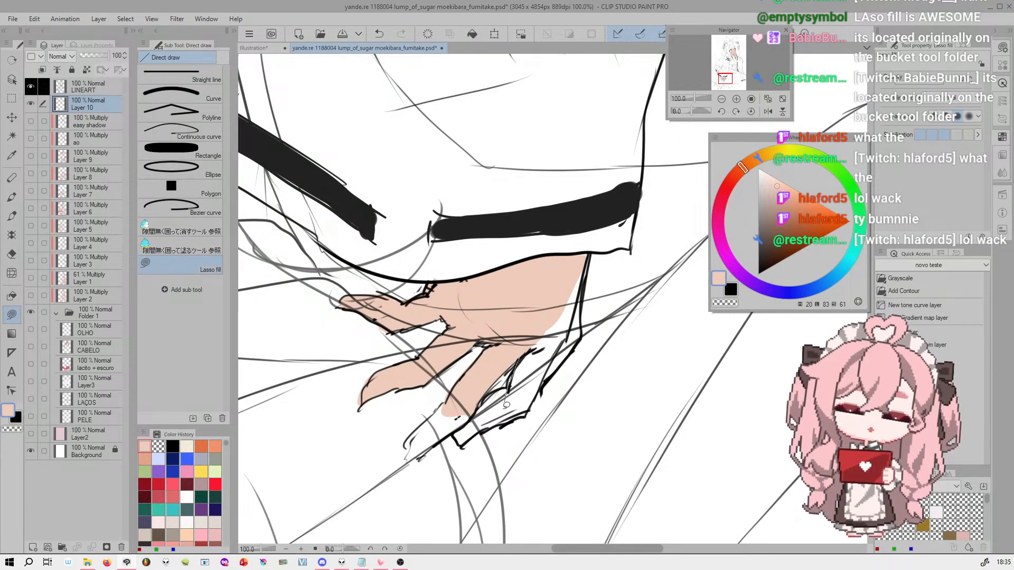
left_click_drag(527, 410, 541, 386)
left_click_drag(561, 346, 546, 379)
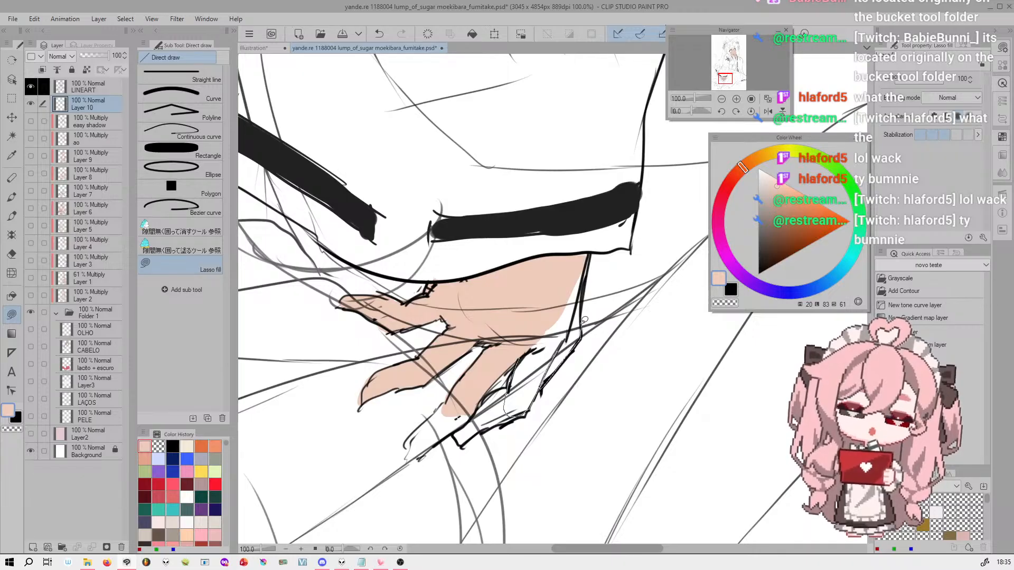
left_click_drag(575, 253, 530, 359)
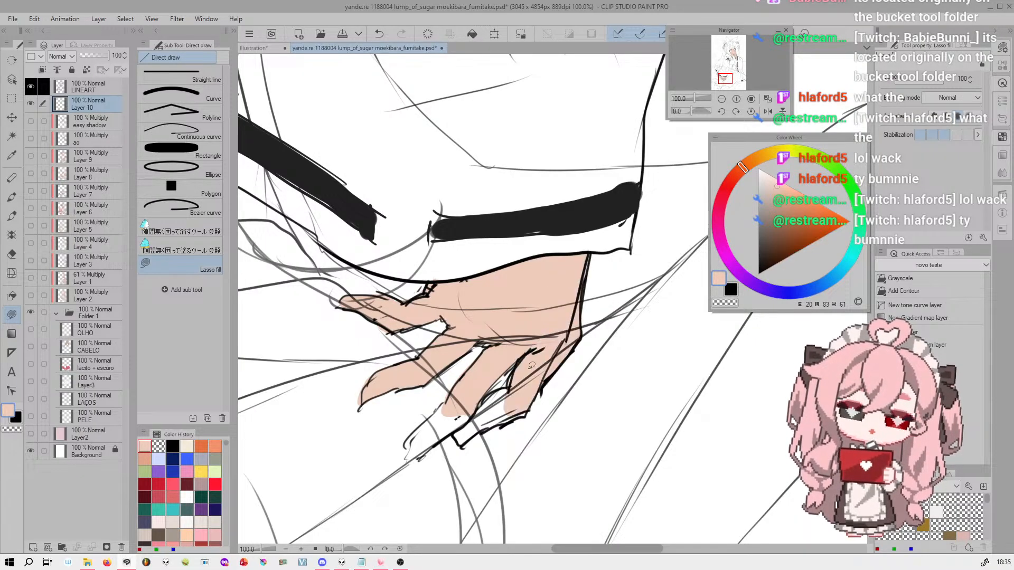
left_click_drag(472, 423, 522, 398)
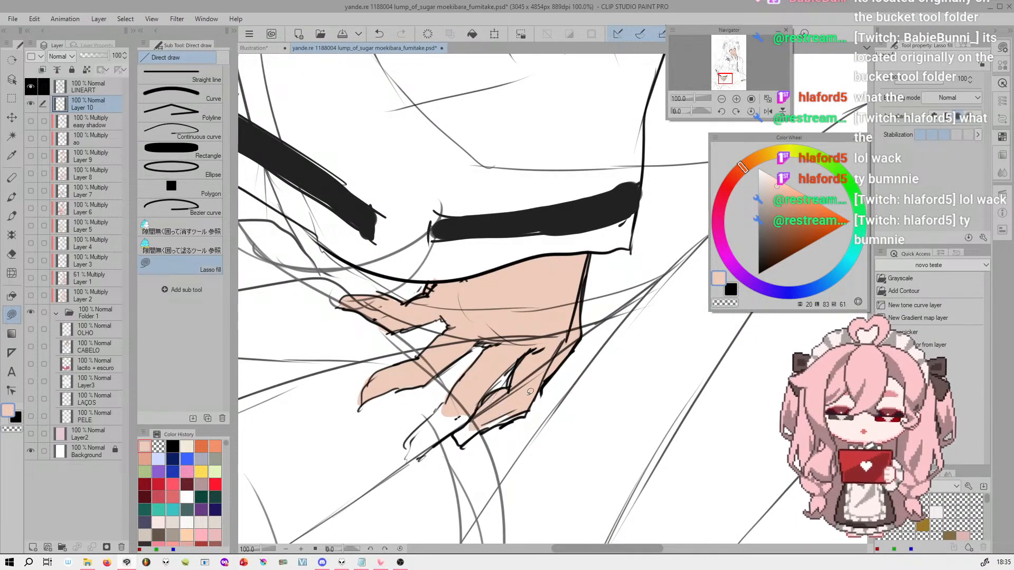
left_click_drag(696, 99, 688, 100)
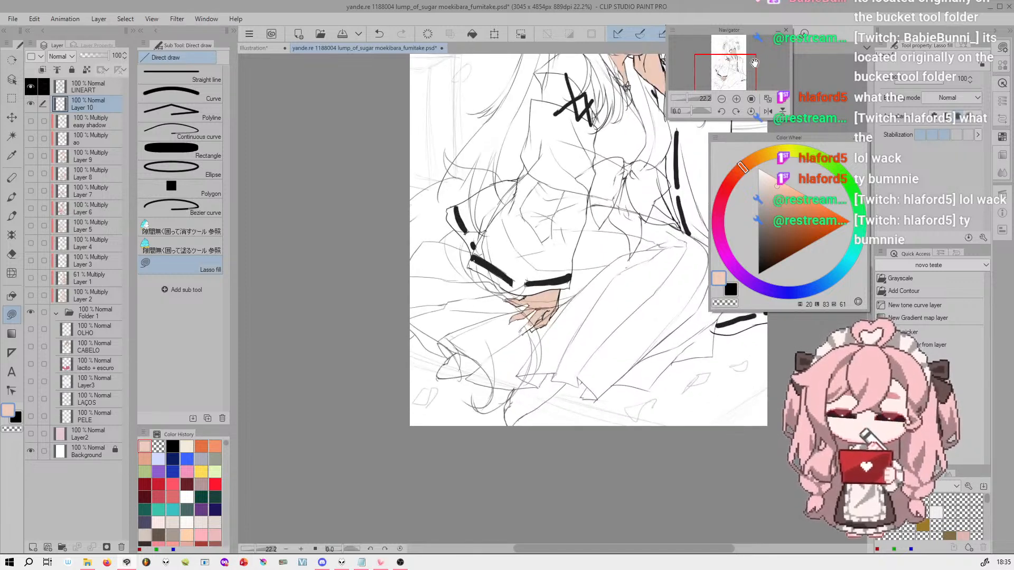
left_click_drag(739, 65, 739, 49)
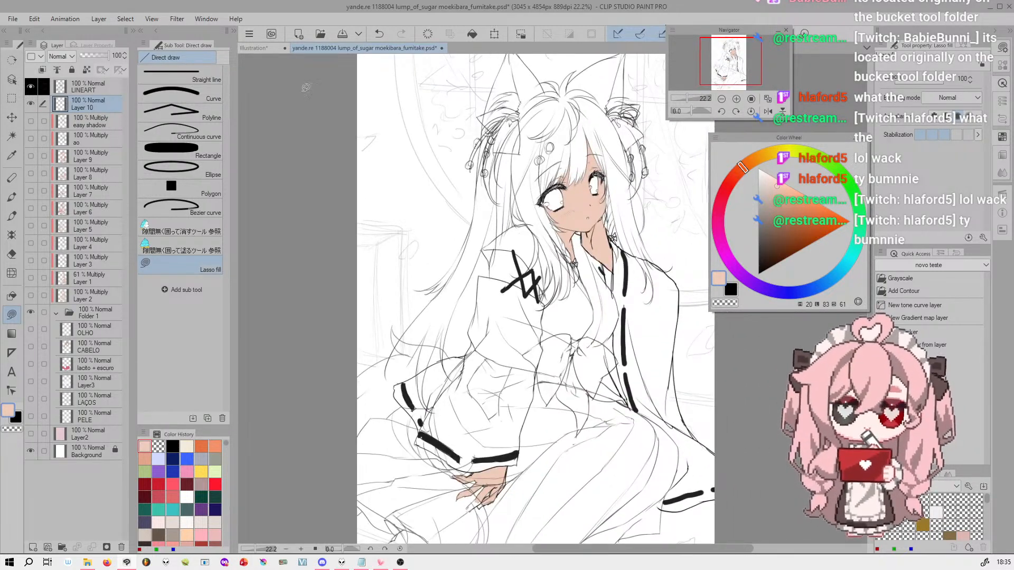
Return to the Illustration document and activate the Lasso marquee, bringing the two hearts into view
left_click(256, 49)
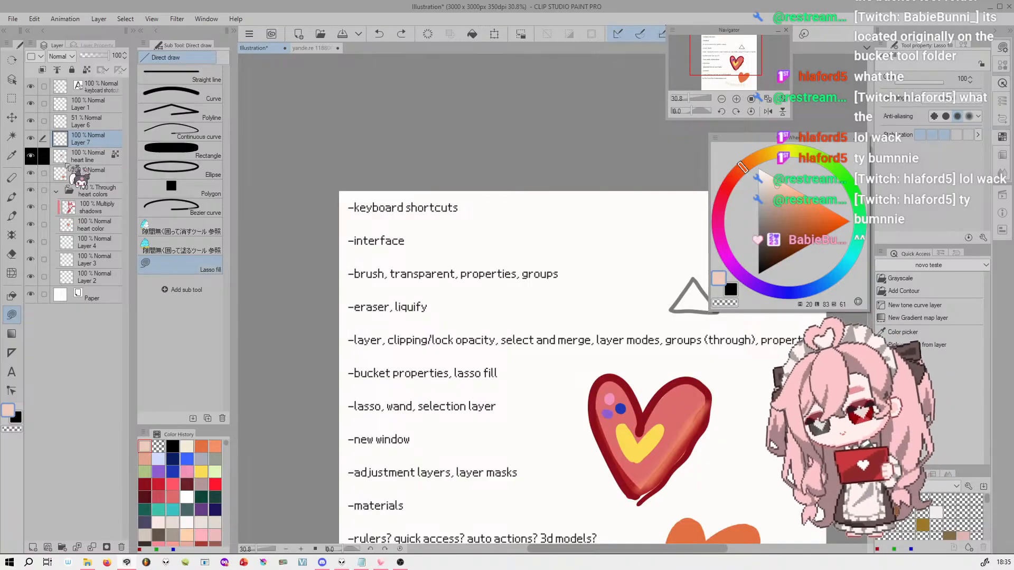
left_click(12, 98)
left_click(196, 118)
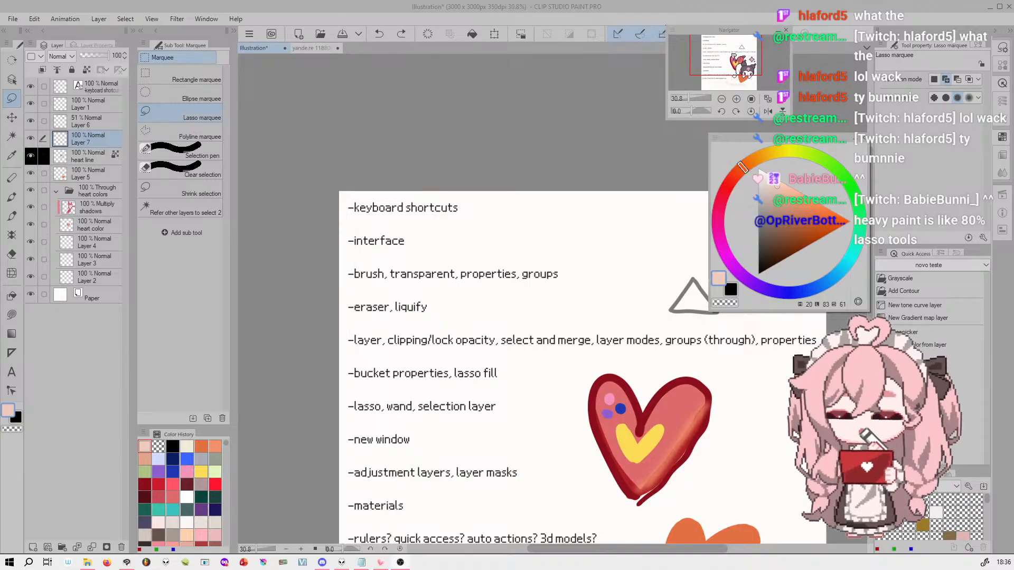
mouse_move(737, 64)
left_mouse_down()
mouse_move(753, 75)
mouse_move(743, 77)
mouse_move(762, 67)
left_mouse_up()
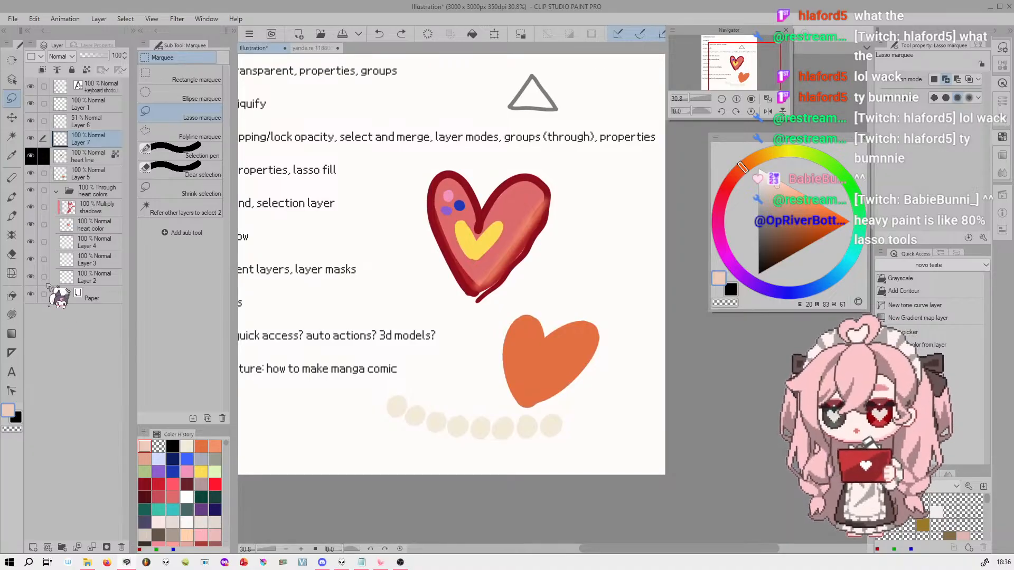
Pick the orange heart's layer with the Layer selection tool and rename it "orange heart"
left_click(12, 80)
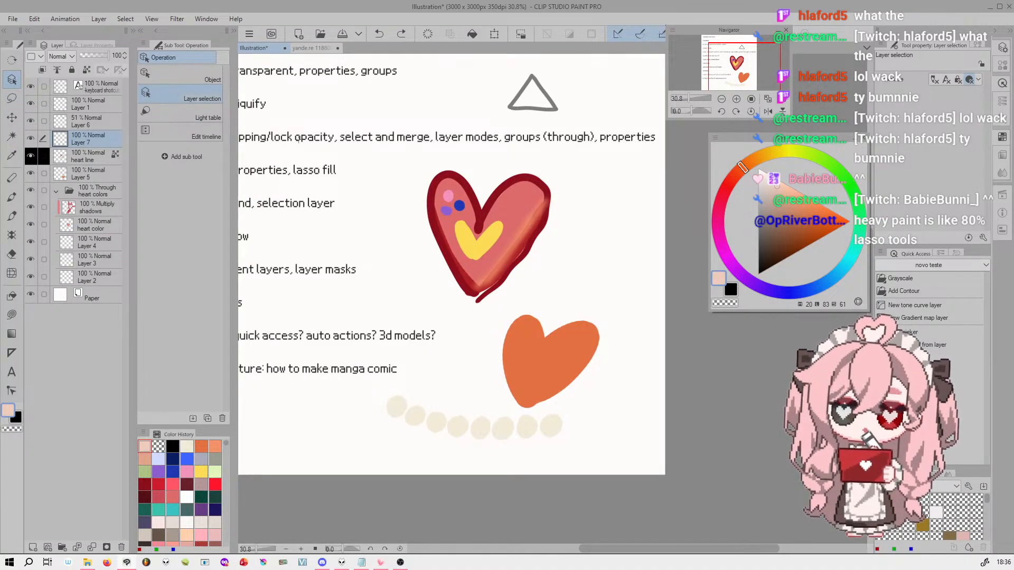
left_click(580, 362)
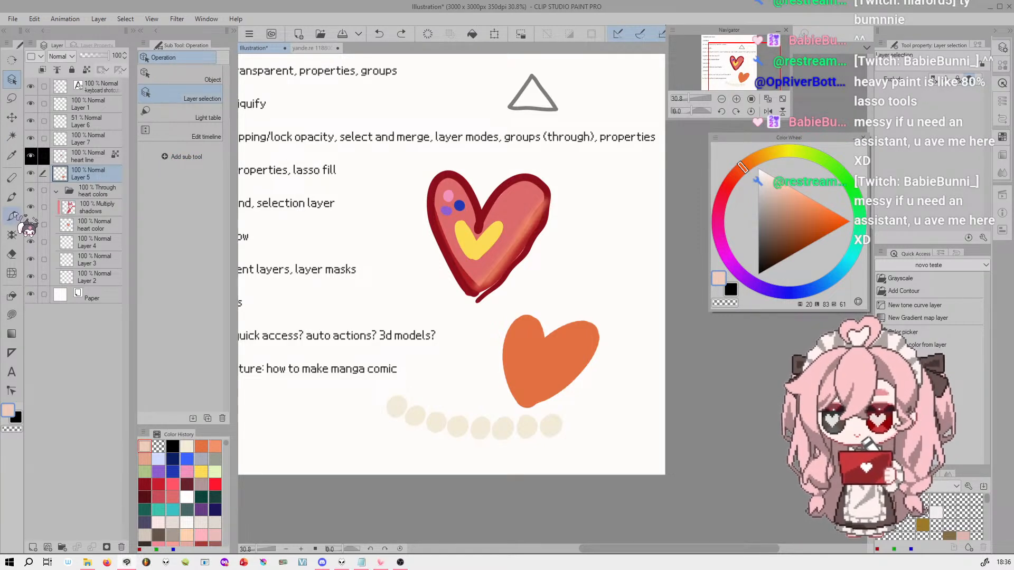
double_click(108, 176)
type("l")
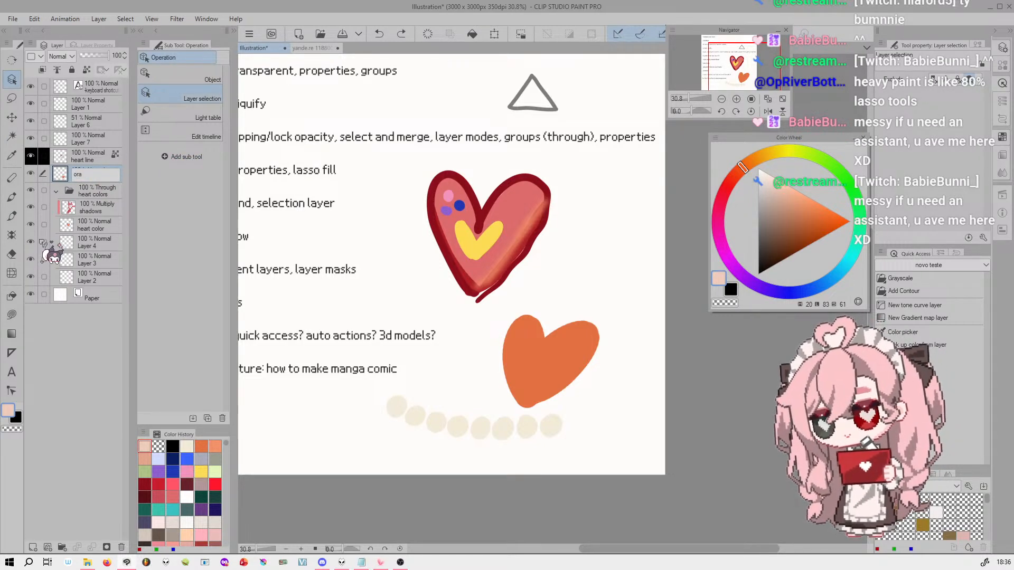
type("range heart")
key("Return")
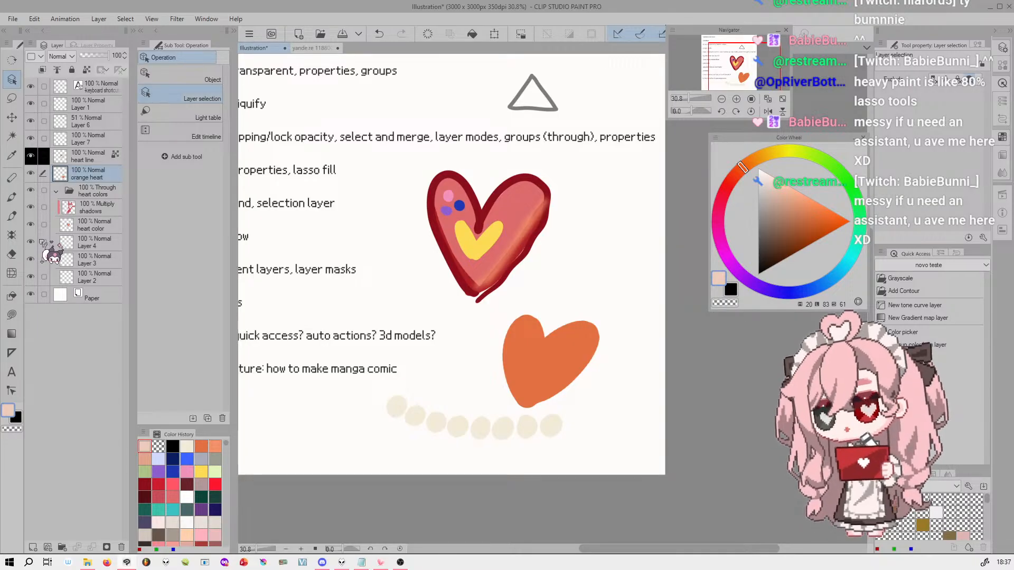
Outline the narrower half of the orange heart, up to its central notch, with the Lasso marquee
left_click(11, 98)
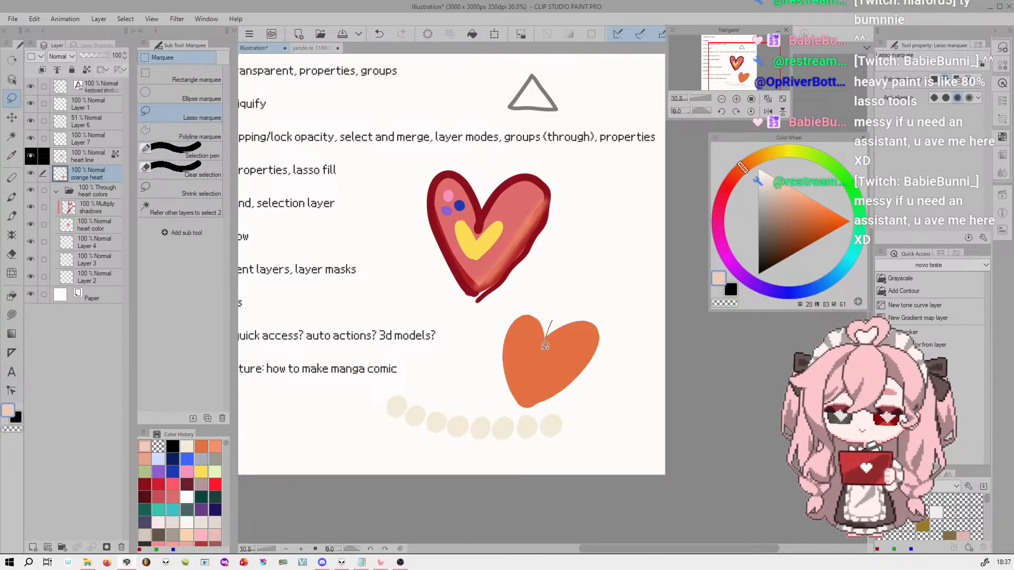
mouse_move(529, 406)
left_mouse_down()
mouse_move(483, 355)
mouse_move(547, 276)
left_mouse_up()
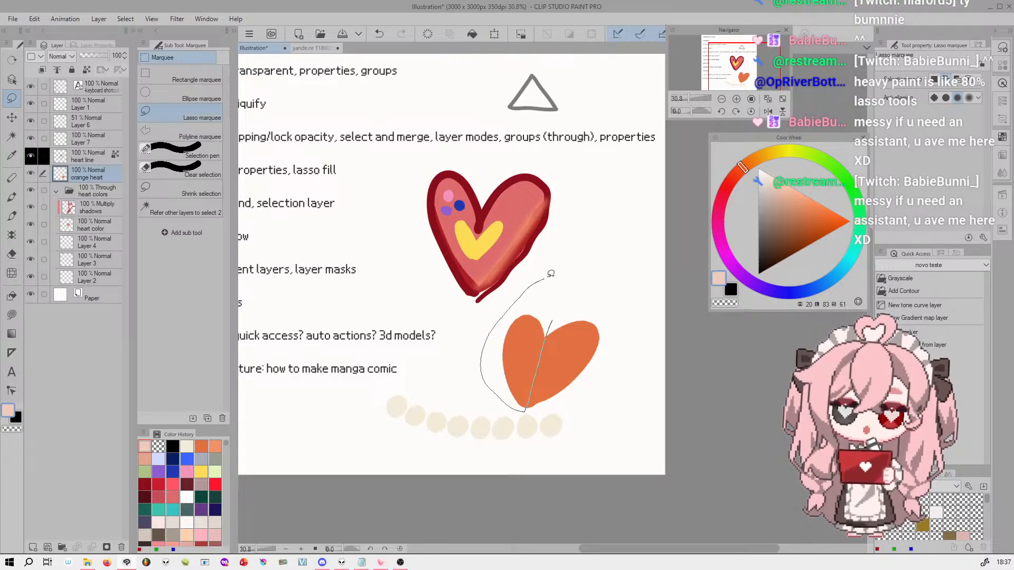
left_click_drag(553, 312, 549, 321)
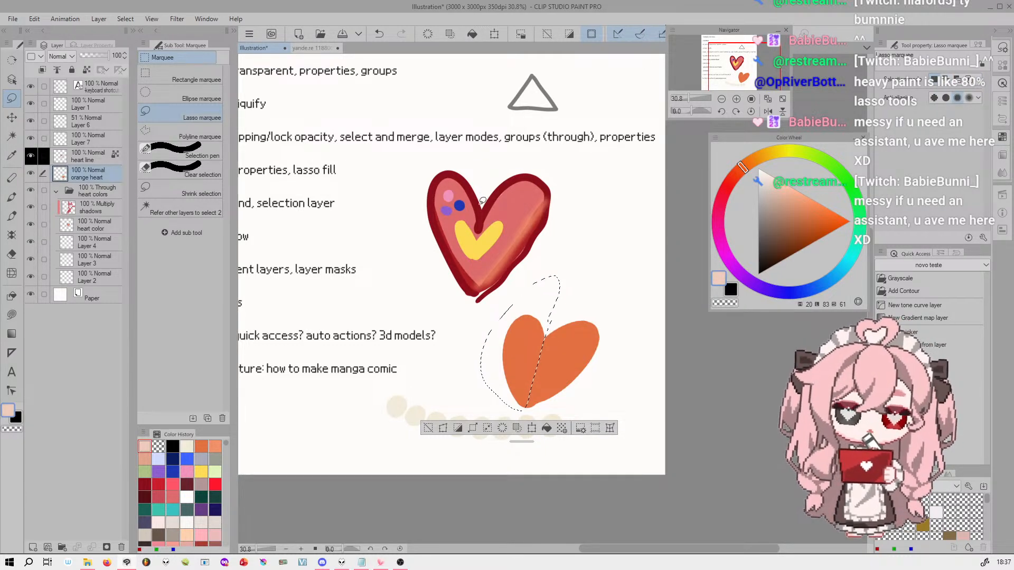
Try new lasso selections around the red heart's dots and inside the orange heart, undo them, and clear the selection
left_click_drag(449, 195, 450, 193)
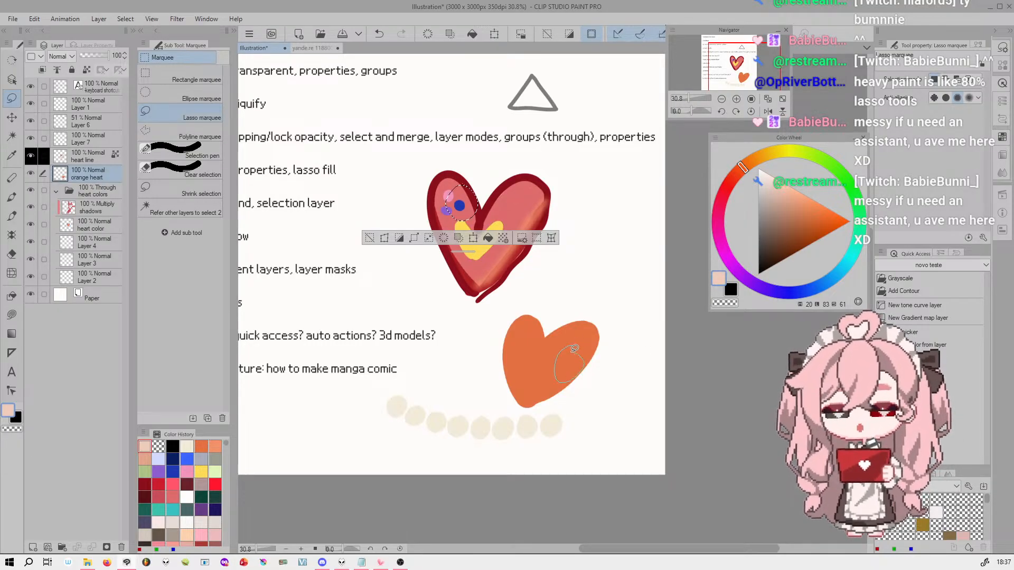
left_click_drag(578, 349, 578, 351)
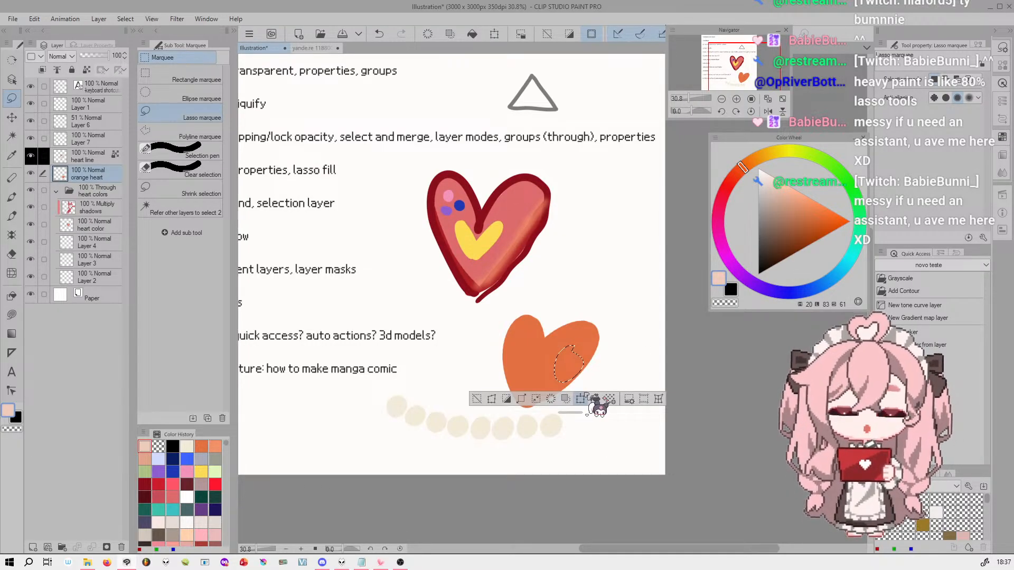
key("ctrl+z")
key("ctrl+y")
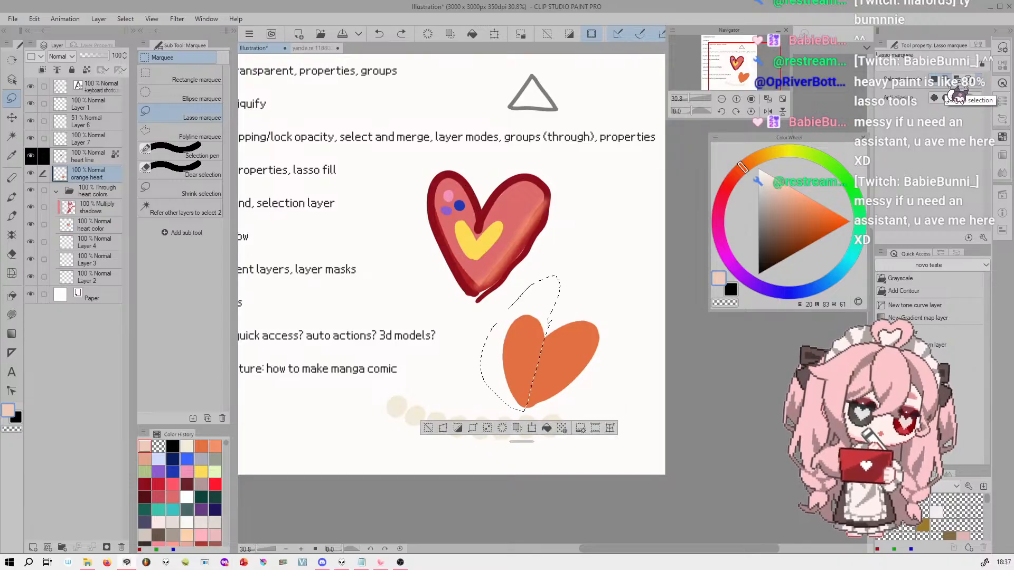
key("ctrl+d")
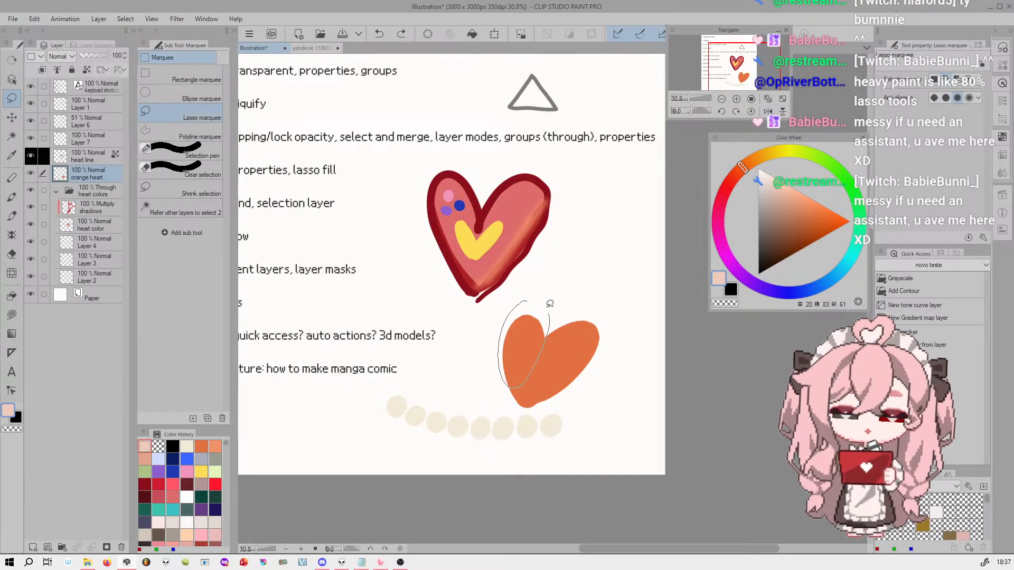
Lasso-select one patch on the orange heart and two on the red heart, and try transforming them on the orange heart layer
left_click_drag(553, 316, 547, 302)
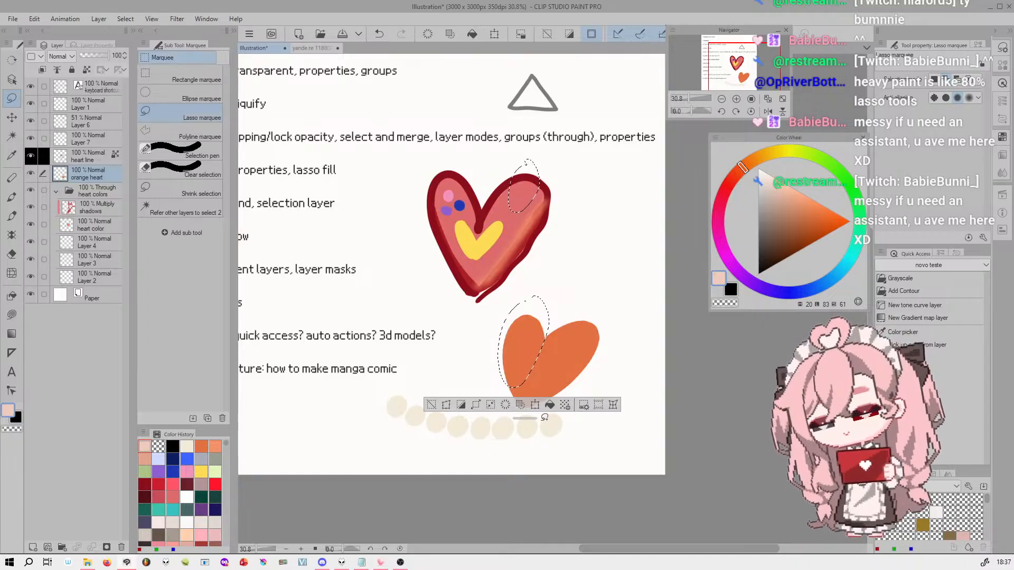
left_click_drag(461, 211, 464, 212)
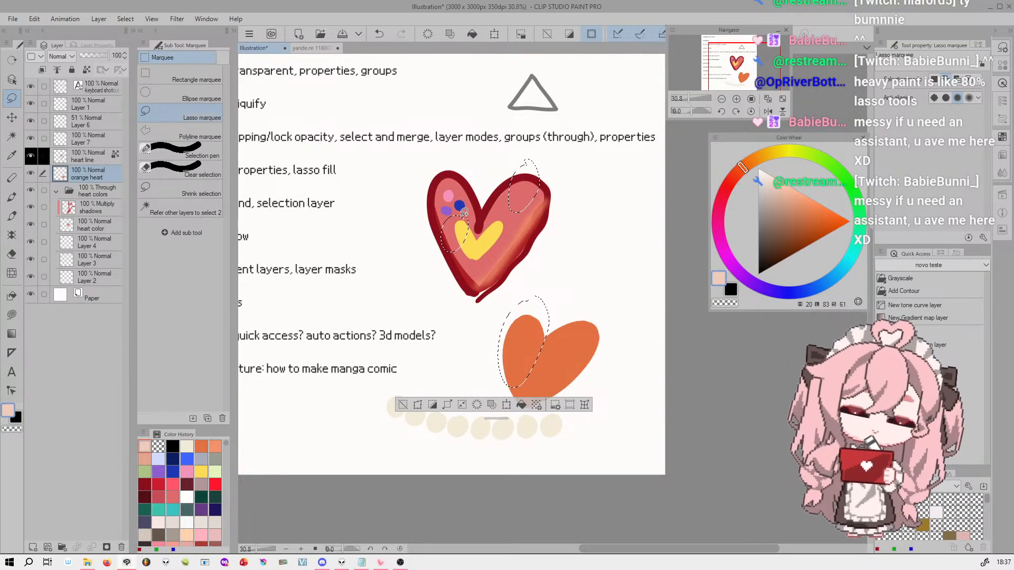
left_click(495, 34)
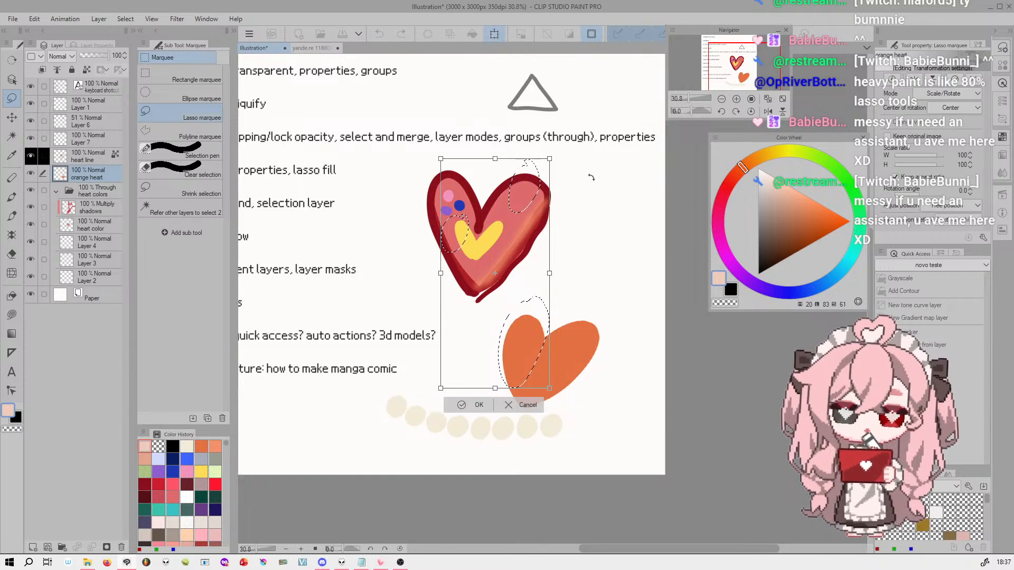
mouse_move(497, 333)
left_mouse_down()
mouse_move(432, 309)
mouse_move(513, 334)
left_mouse_up()
left_click(518, 411)
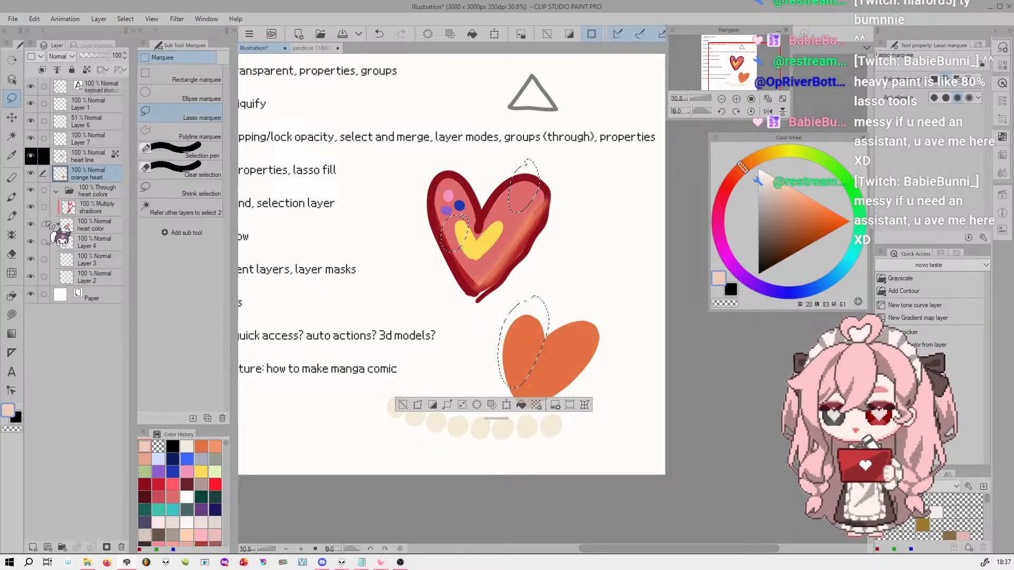
Include the shadows and heart color layers and try rotating the patches -5.4°, moving them off the hearts and scaling to 57%; cancel and deselect
left_click(44, 207)
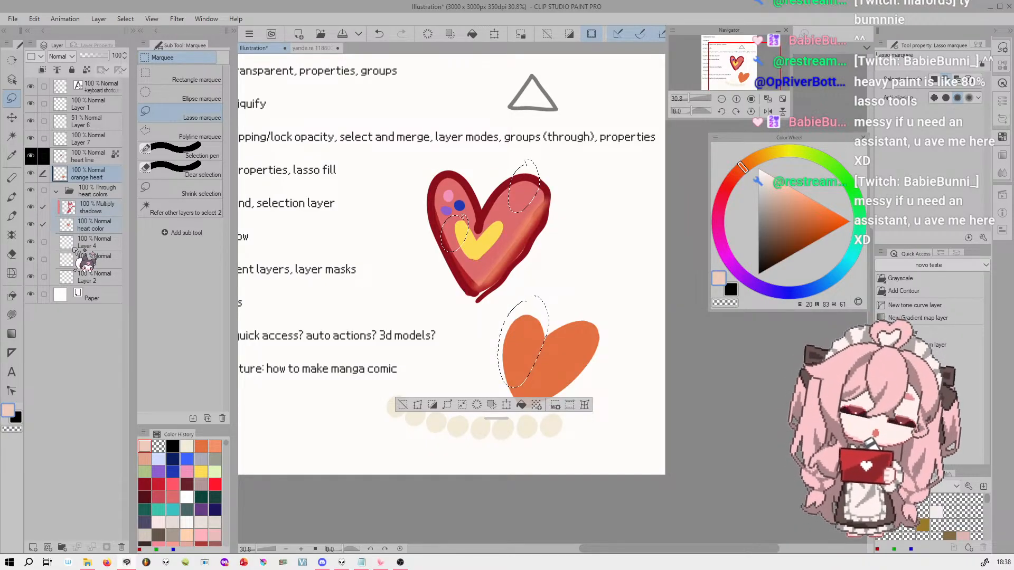
key("ctrl+t")
mouse_move(595, 262)
left_mouse_down()
mouse_move(565, 242)
mouse_move(613, 257)
mouse_move(607, 172)
mouse_move(544, 132)
mouse_move(489, 120)
mouse_move(523, 126)
mouse_move(568, 180)
mouse_move(583, 249)
left_mouse_up()
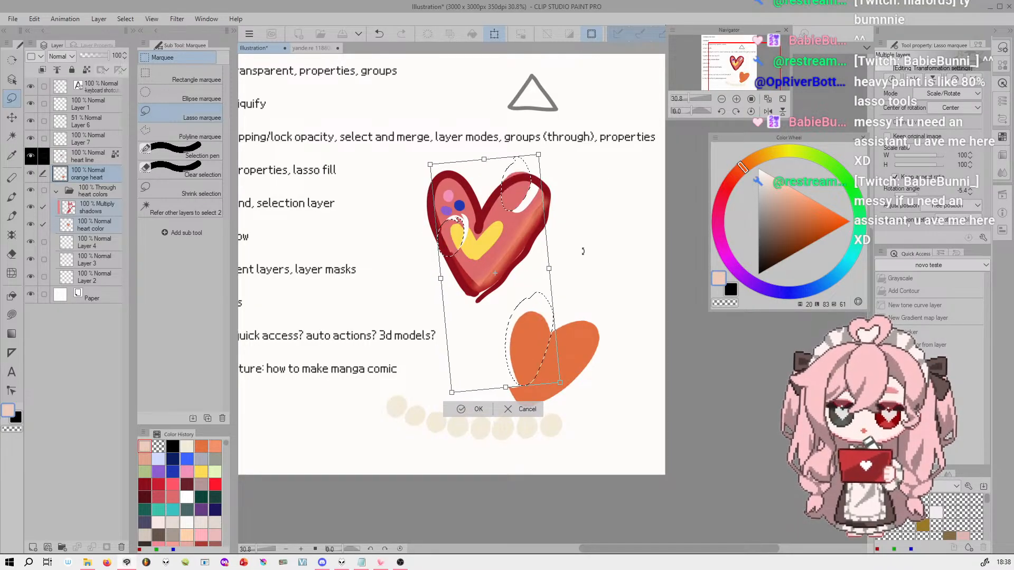
left_click_drag(516, 285, 413, 242)
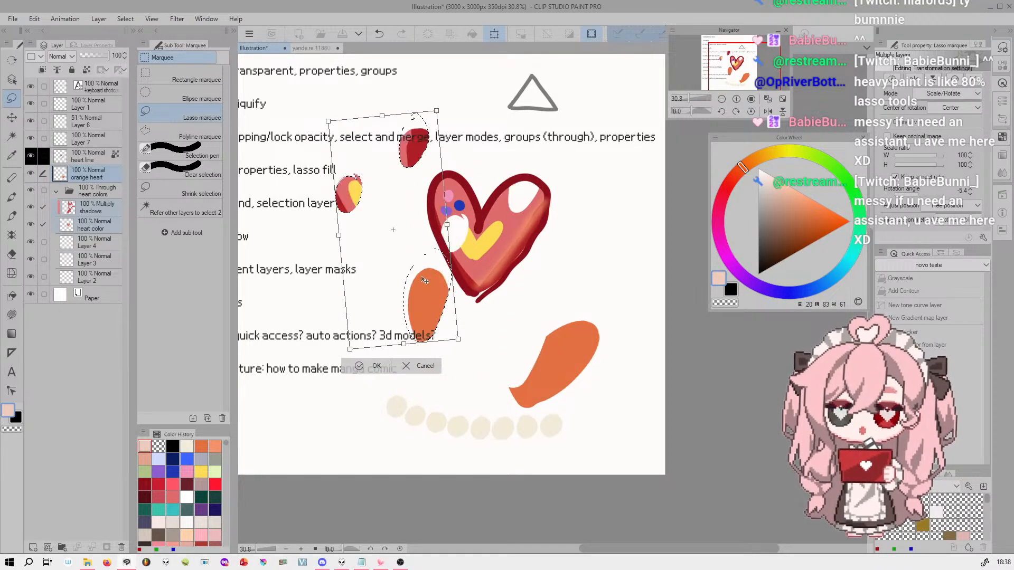
left_click_drag(458, 339, 405, 246)
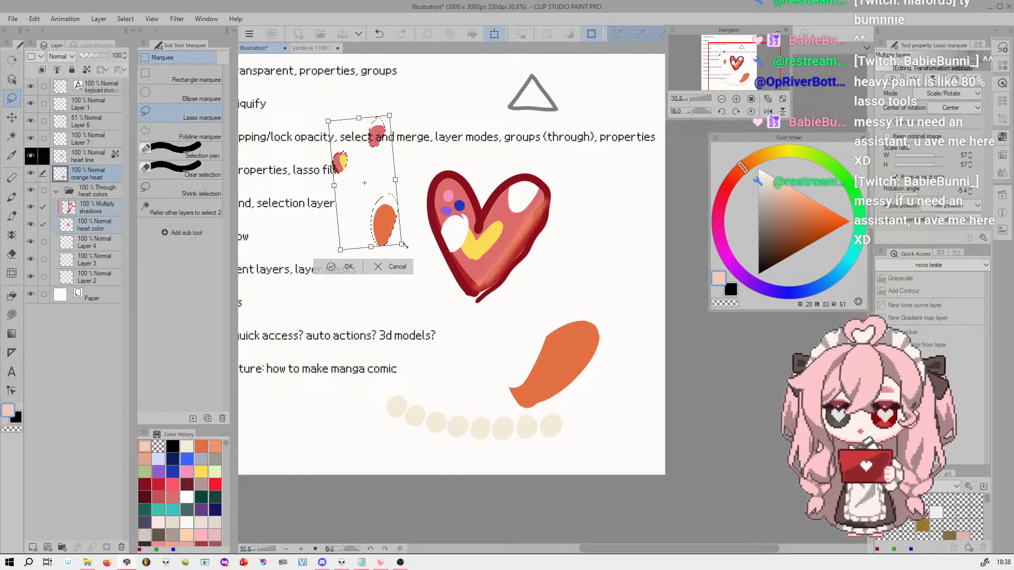
left_click(397, 267)
key("ctrl+d")
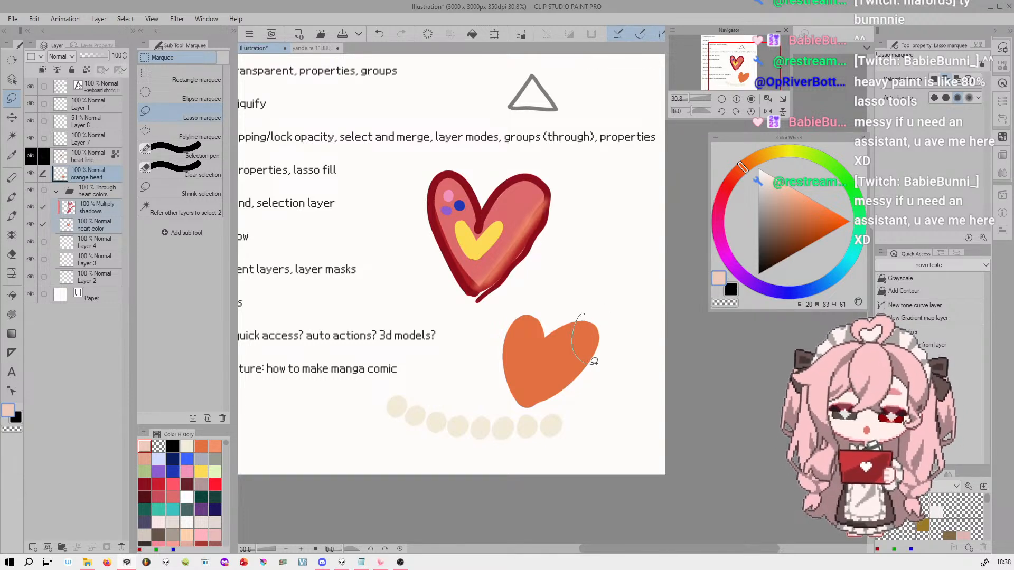
Lasso-select the tip of the orange heart's wider lobe and reshape the selection by subtracting and adding areas
left_click_drag(588, 360, 585, 310)
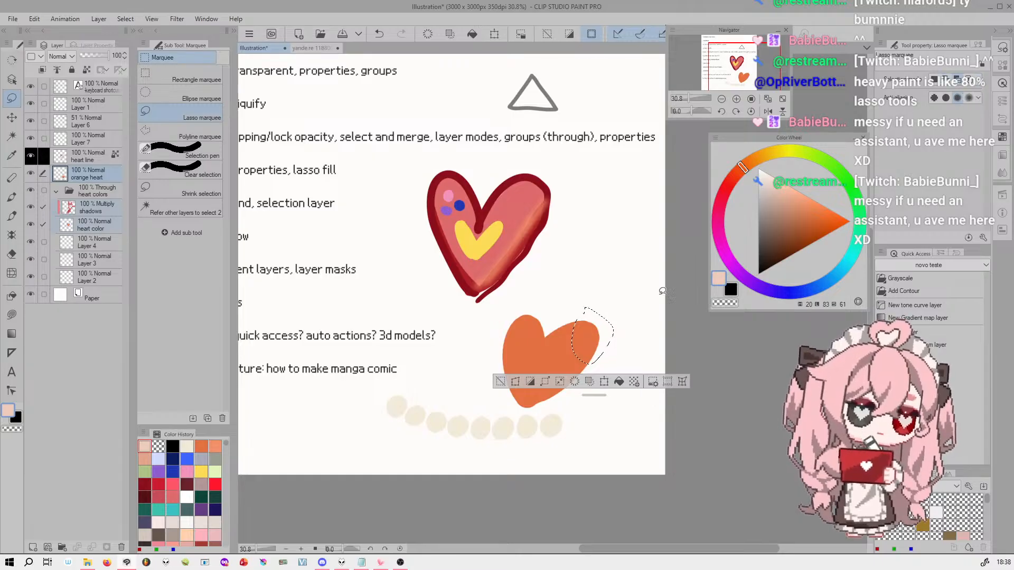
left_click_drag(568, 347, 571, 350)
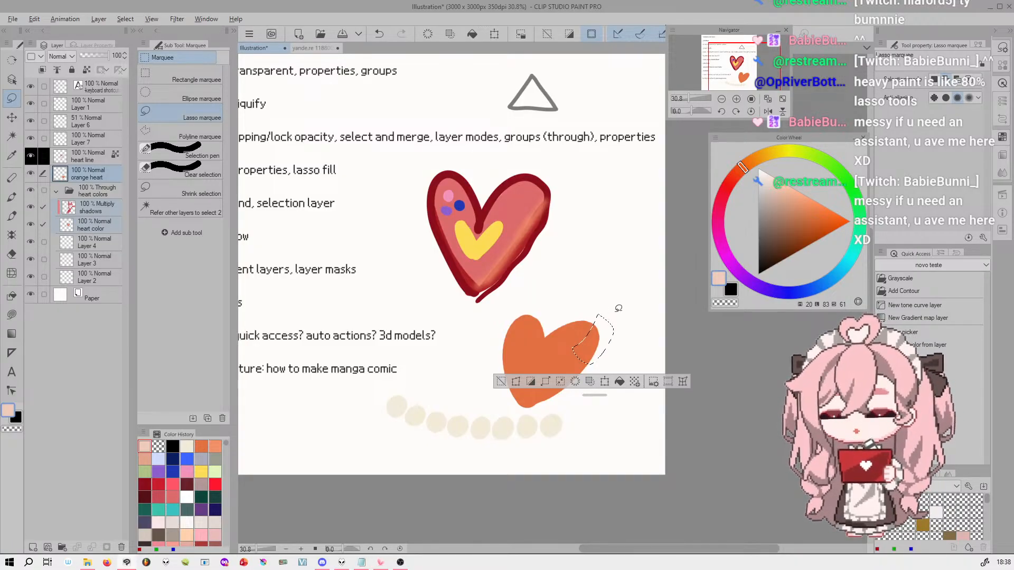
left_click_drag(621, 297, 612, 337)
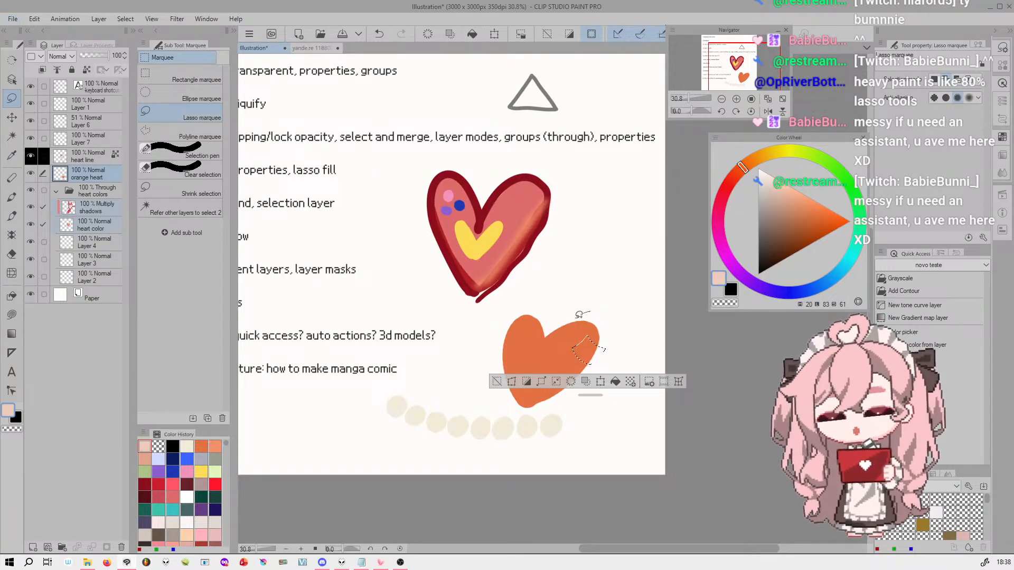
left_click_drag(578, 311, 579, 292)
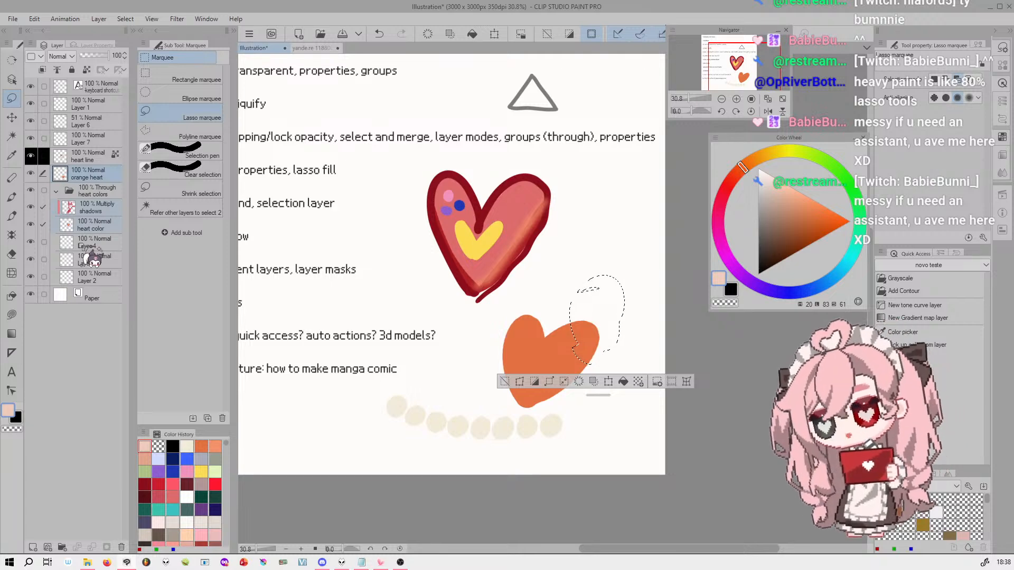
left_click(12, 215)
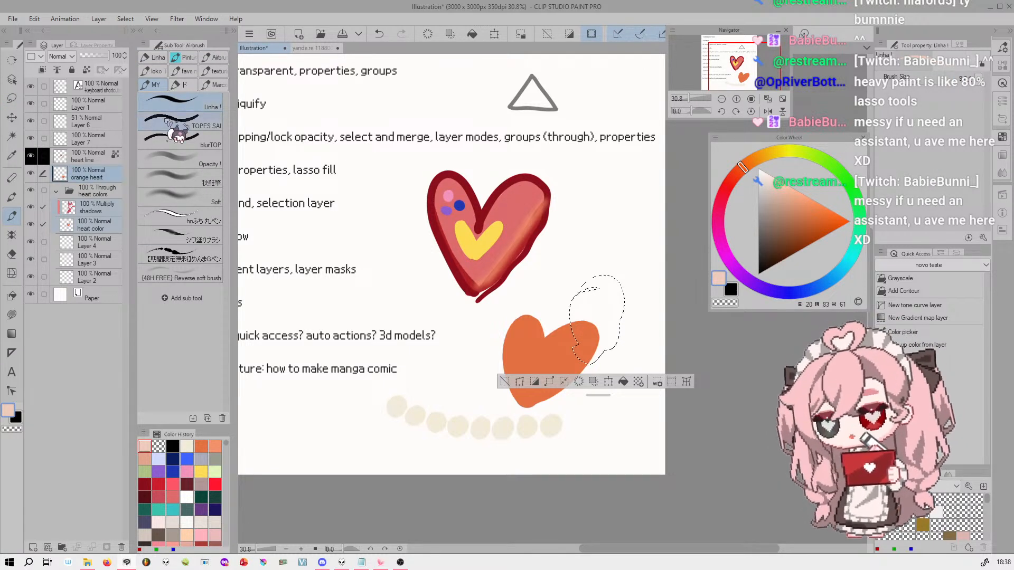
left_click(11, 296)
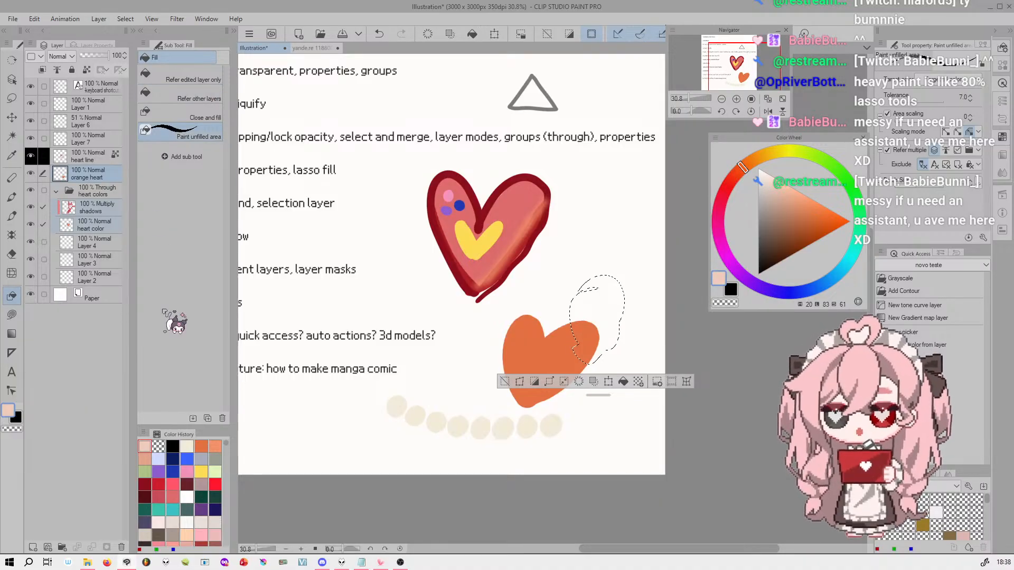
left_click(12, 98)
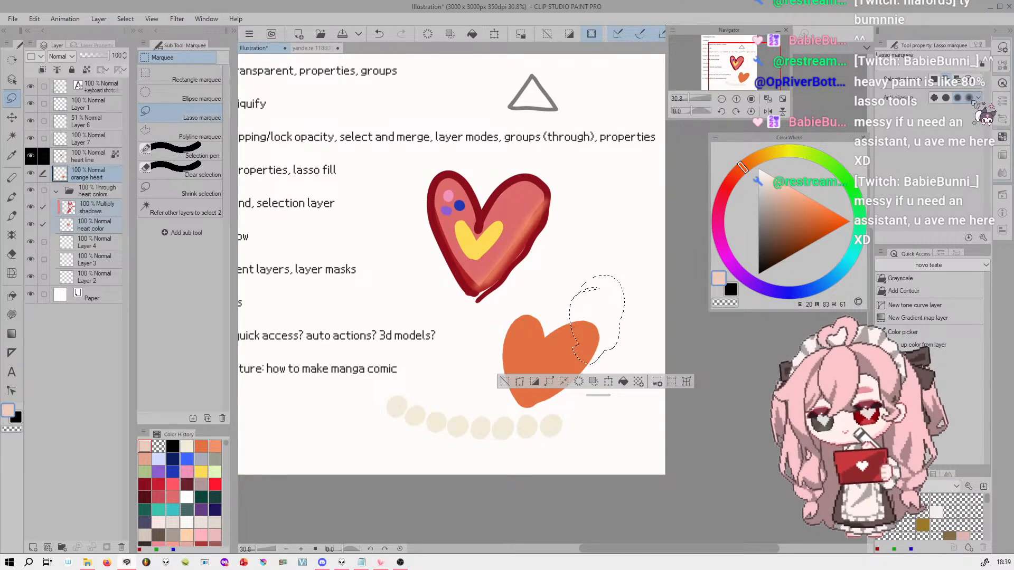
Reshape the selection around the orange heart's wider lobe with another lasso outline and clear the selection
left_click_drag(746, 67, 738, 60)
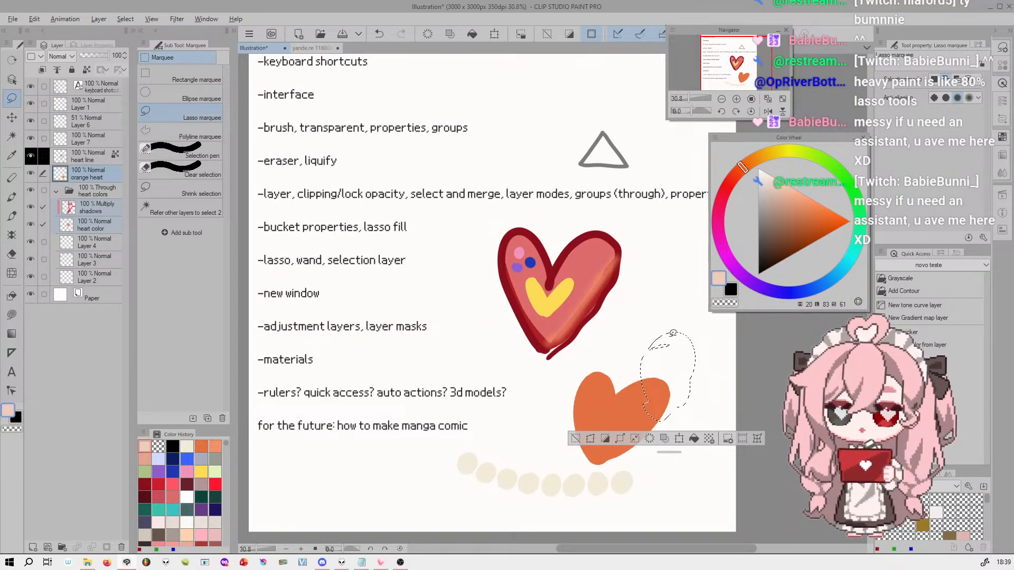
left_click_drag(656, 331, 658, 331)
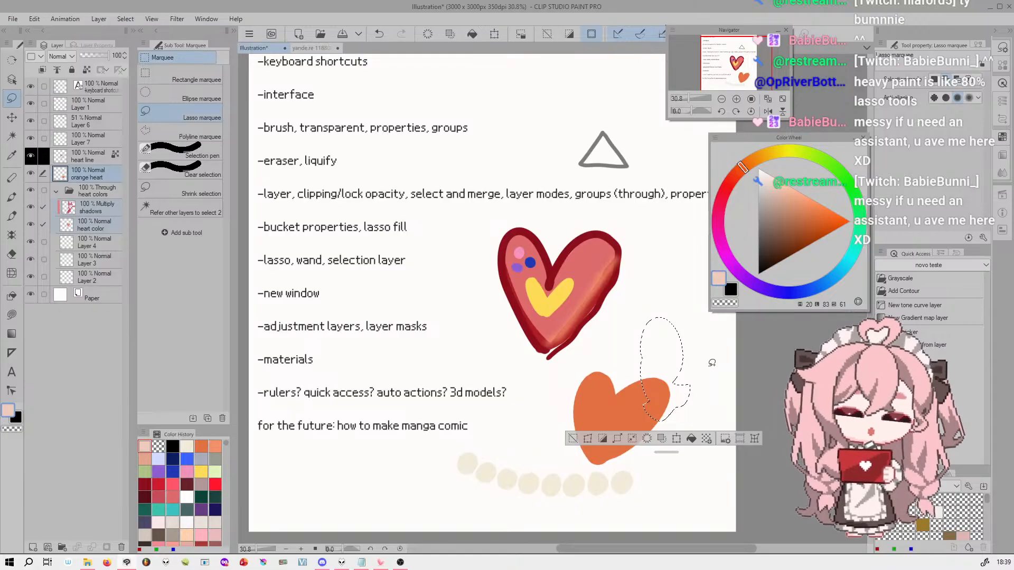
left_click(725, 351)
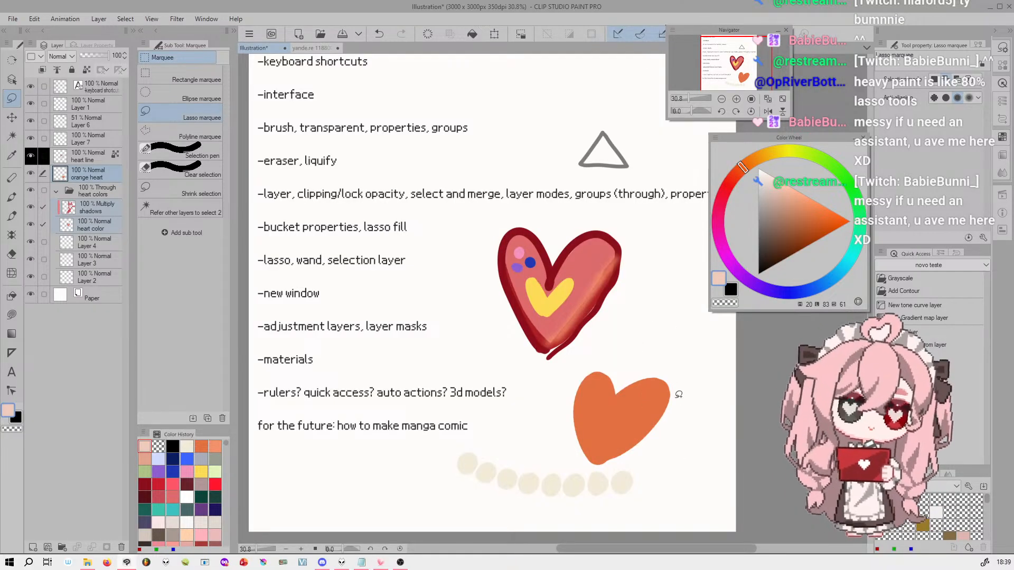
Select the red heart's pink interior with Auto select's Refer other layers to select
mouse_move(764, 50)
left_mouse_down()
mouse_move(763, 38)
mouse_move(766, 47)
left_mouse_up()
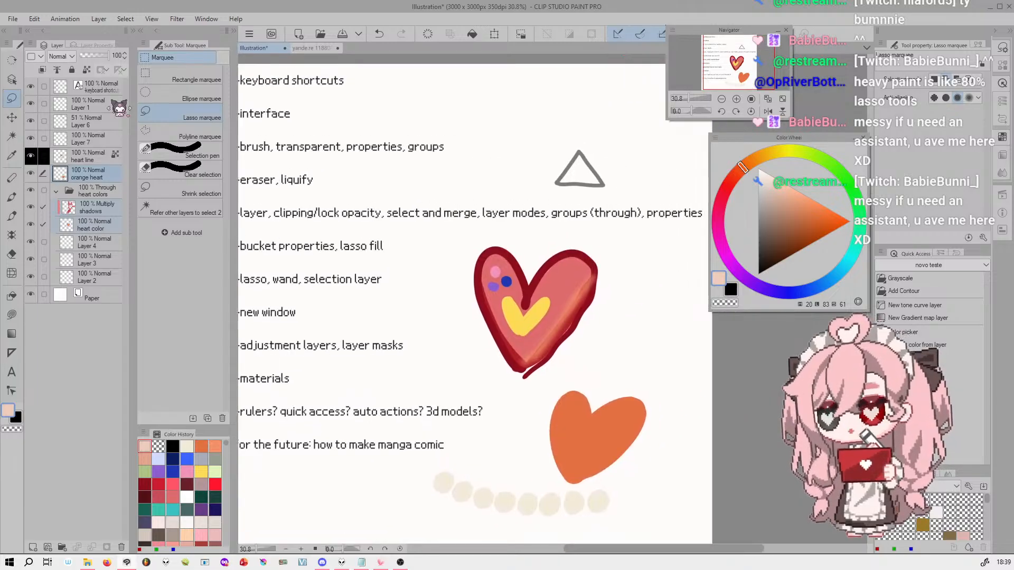
left_click(12, 137)
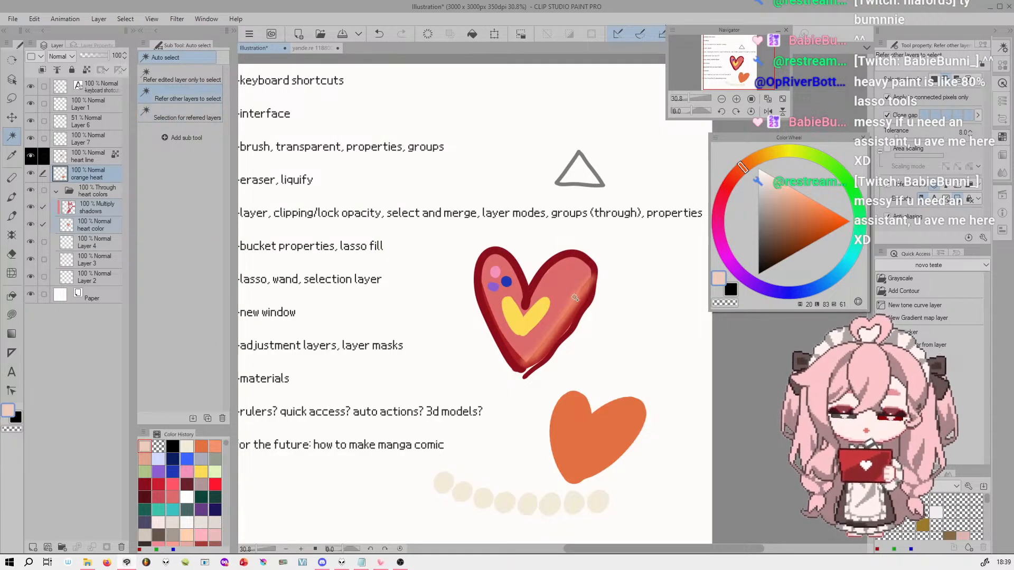
left_click(569, 277)
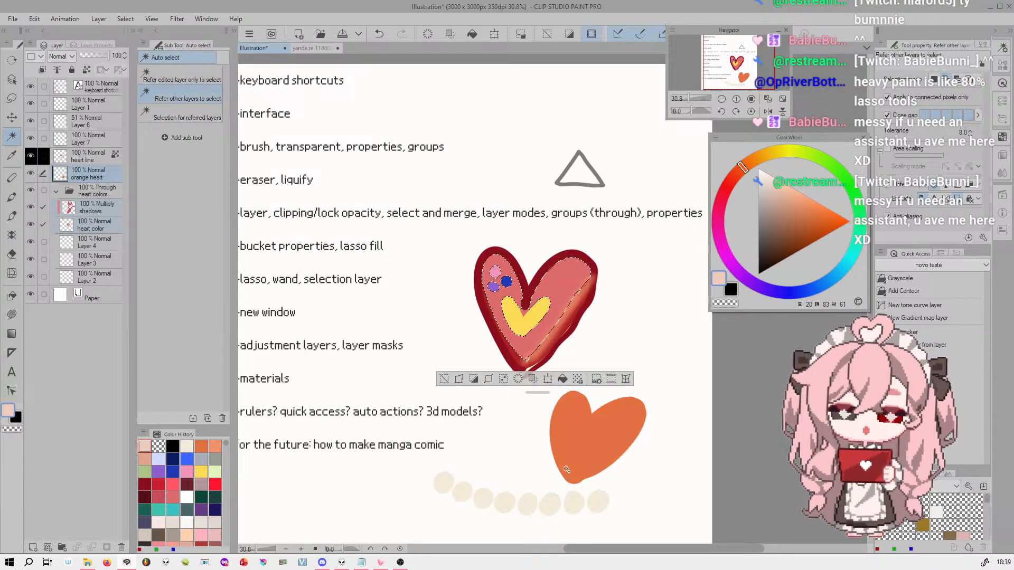
Set the Auto select tolerance to 8.6 while examining the selection edges on the red heart at 90.6% zoom
left_click_drag(690, 99, 694, 99)
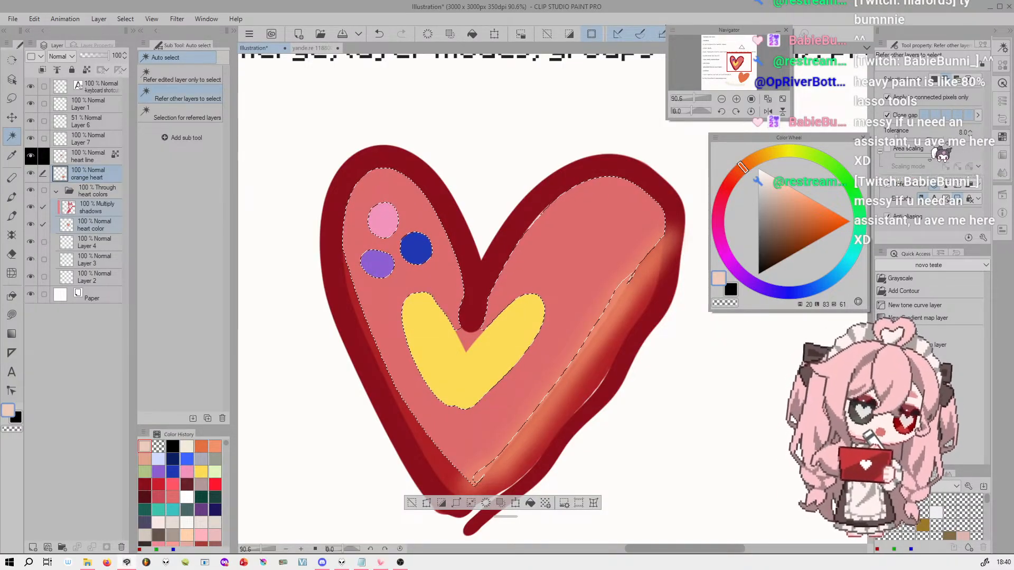
left_click(900, 138)
left_click_drag(902, 139, 897, 138)
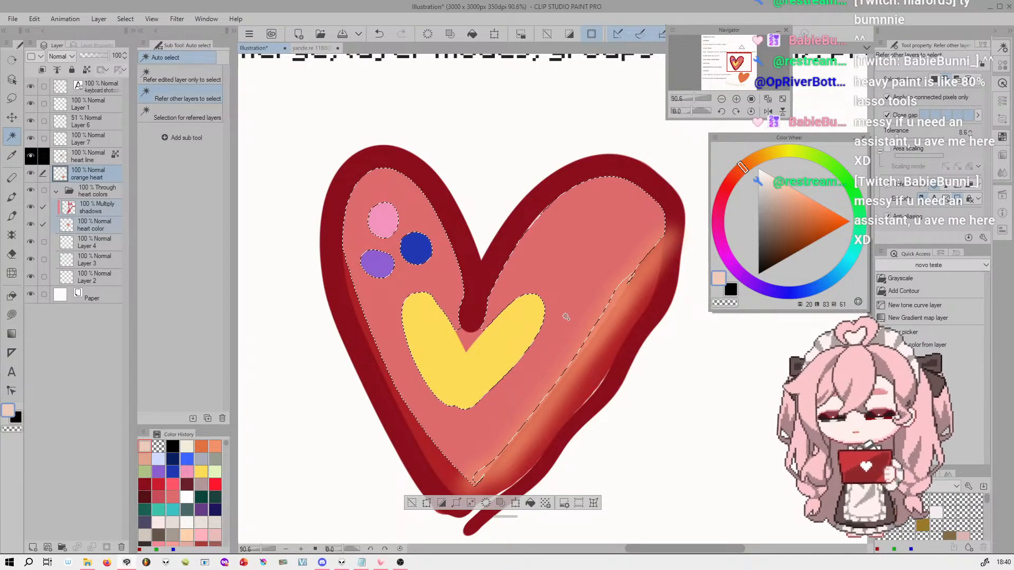
Undo the heart selection, switch to the yande.re character illustration and Auto select the hair strands beside the character's forehead and face
key("ctrl+z")
left_click(325, 48)
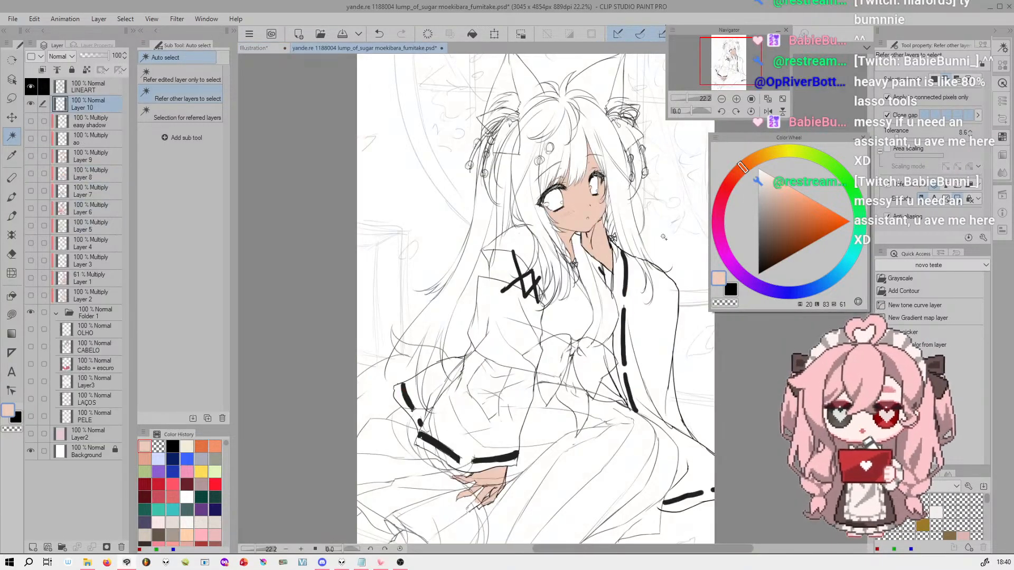
scroll(691, 96, "up", 5)
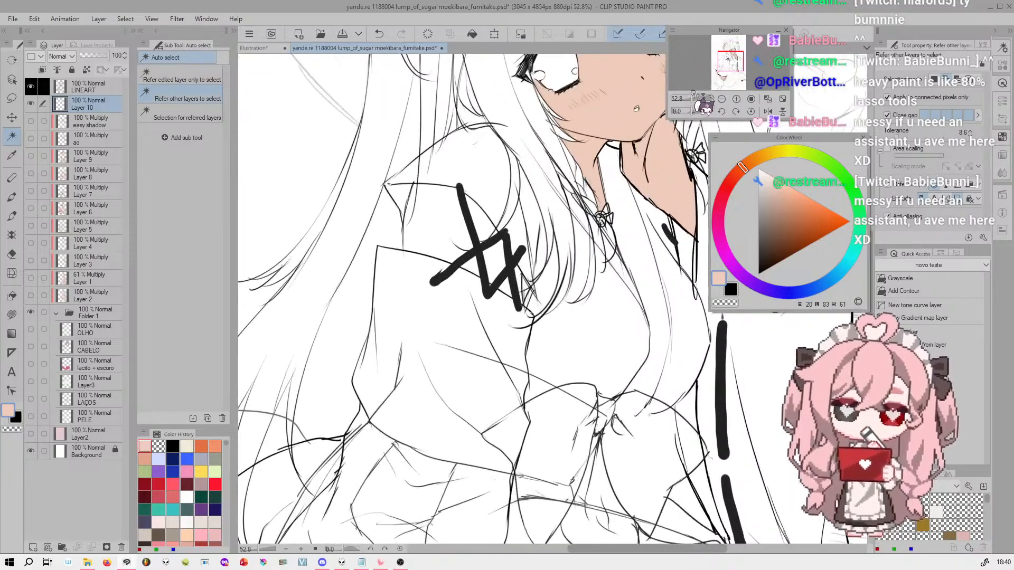
left_click_drag(734, 58, 730, 48)
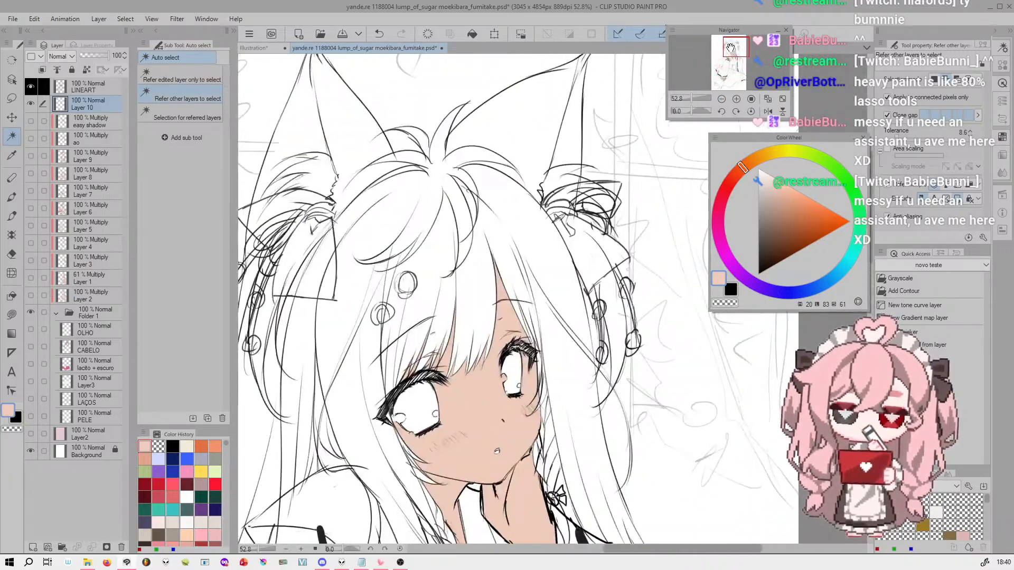
left_click(537, 231)
left_click(566, 358)
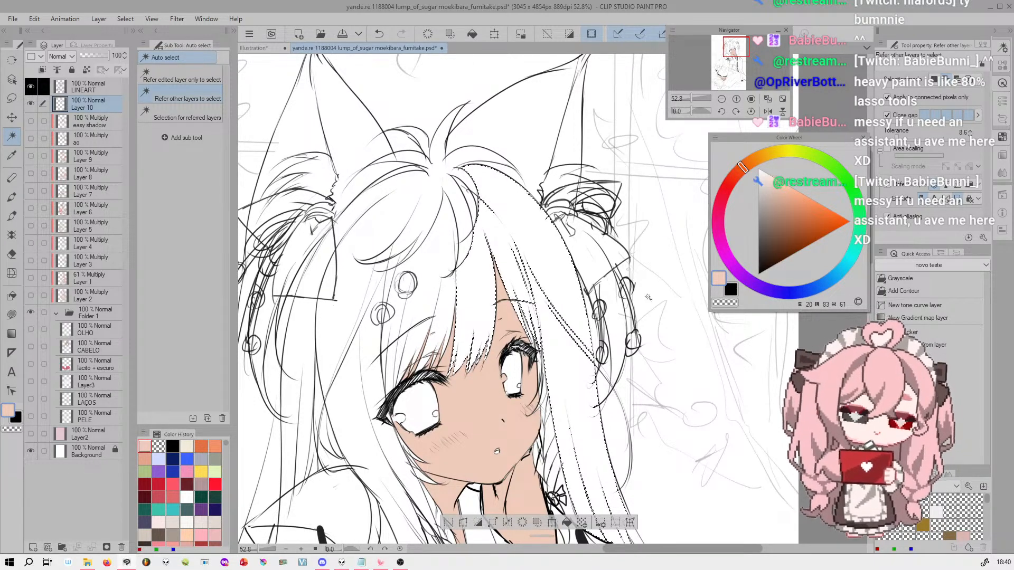
Add a new raster layer above Layer 10 and choose a light purple drawing color with hue 290
left_click(33, 547)
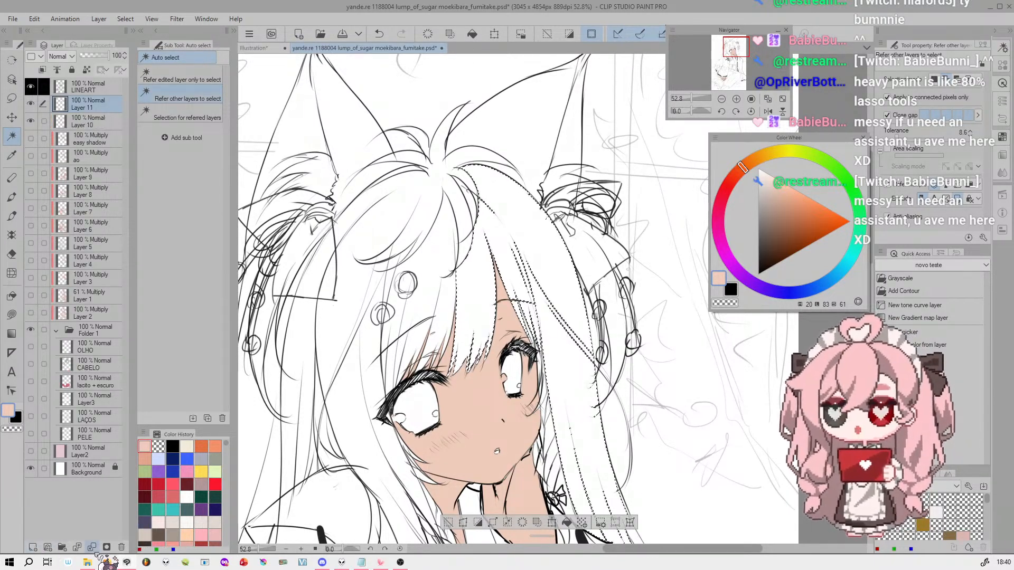
left_click(734, 268)
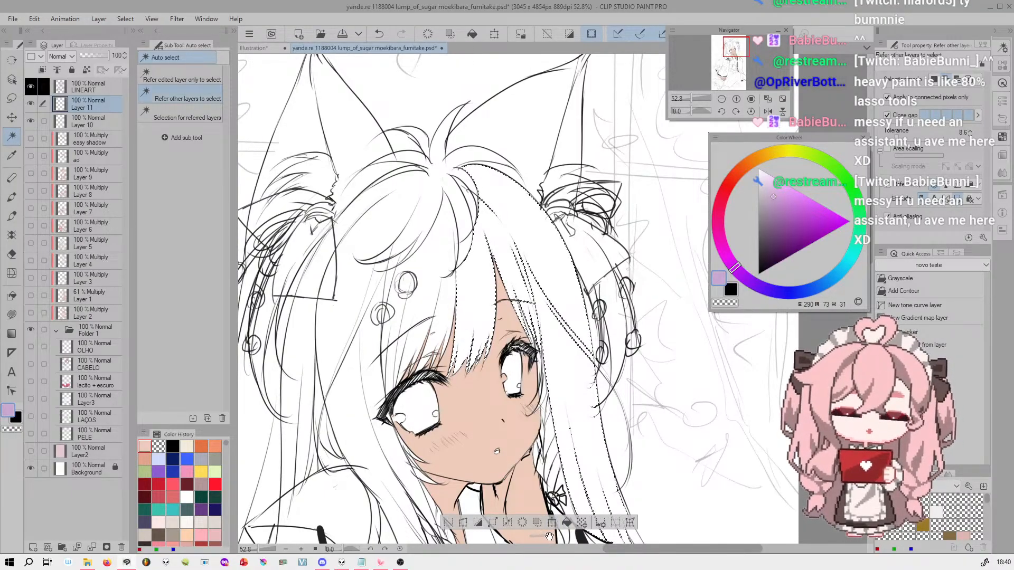
Reposition the selection launcher and examine the command categories offered in Selection Launcher Settings
left_click_drag(551, 537, 545, 510)
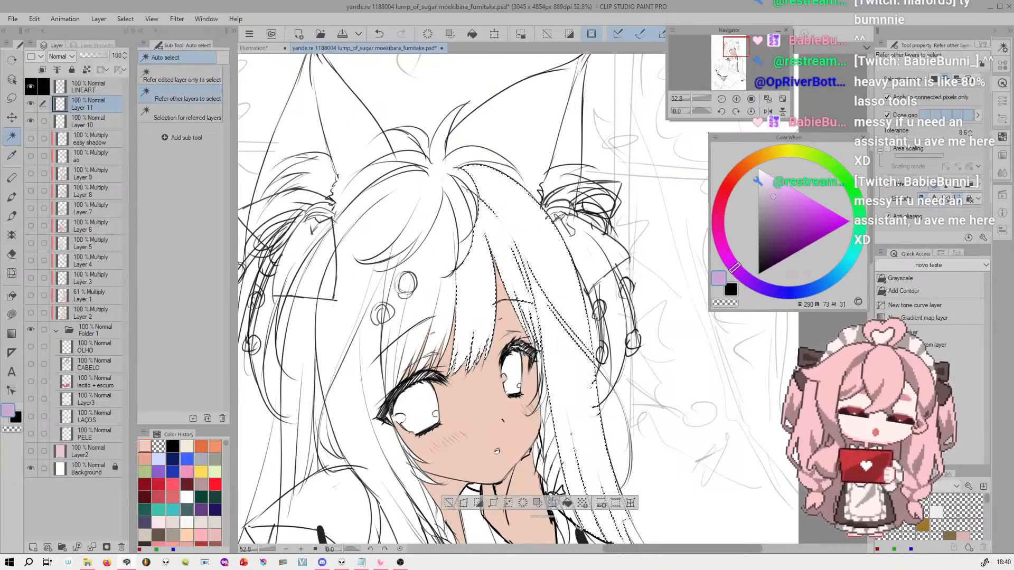
left_click(602, 504)
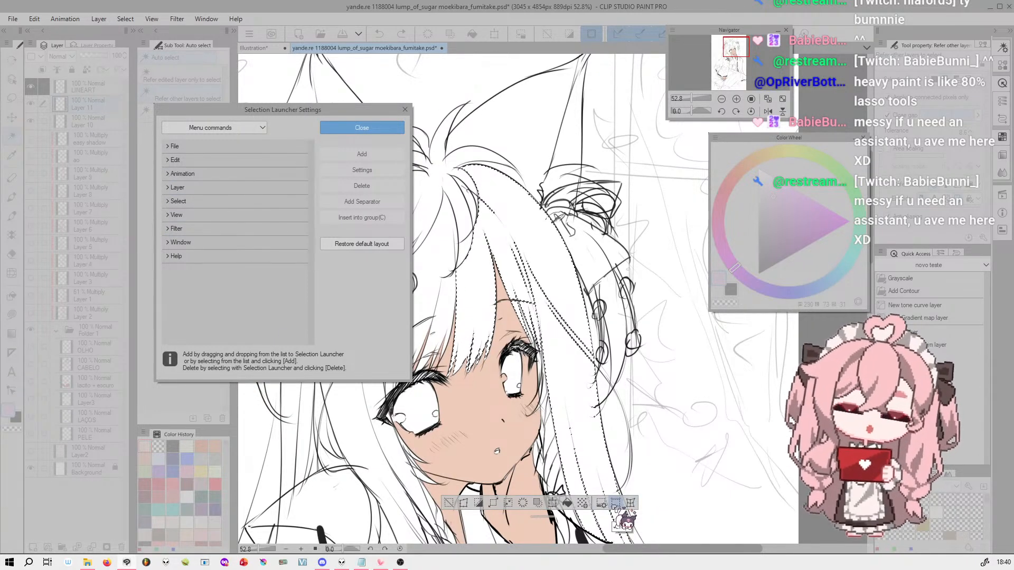
left_click(406, 112)
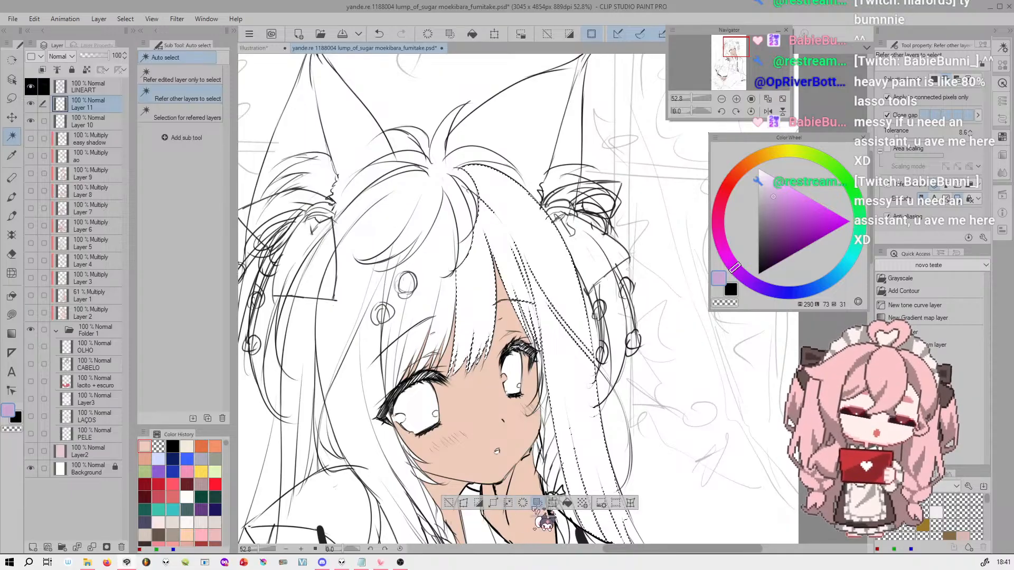
Fill the selected hair strands with light purple, clear the selection and inspect the filled edges at 200% zoom
left_click(568, 504)
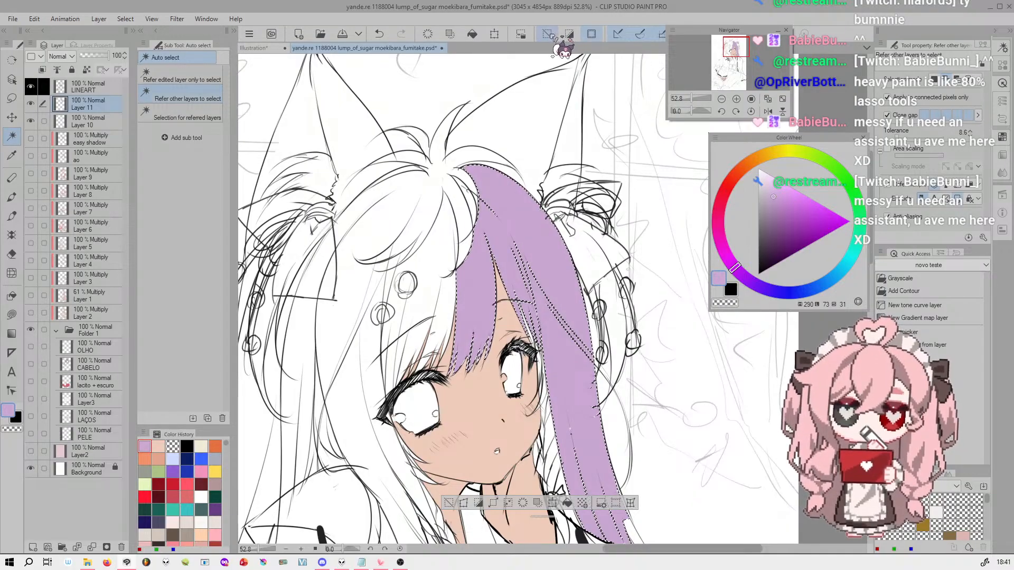
key("ctrl+d")
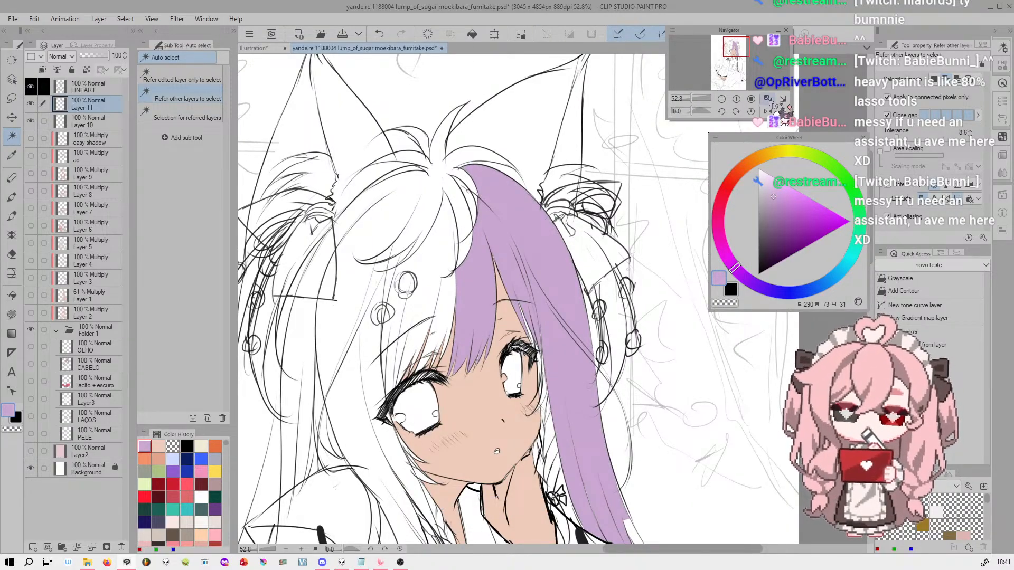
left_click(737, 99)
left_click(736, 99)
left_click(737, 98)
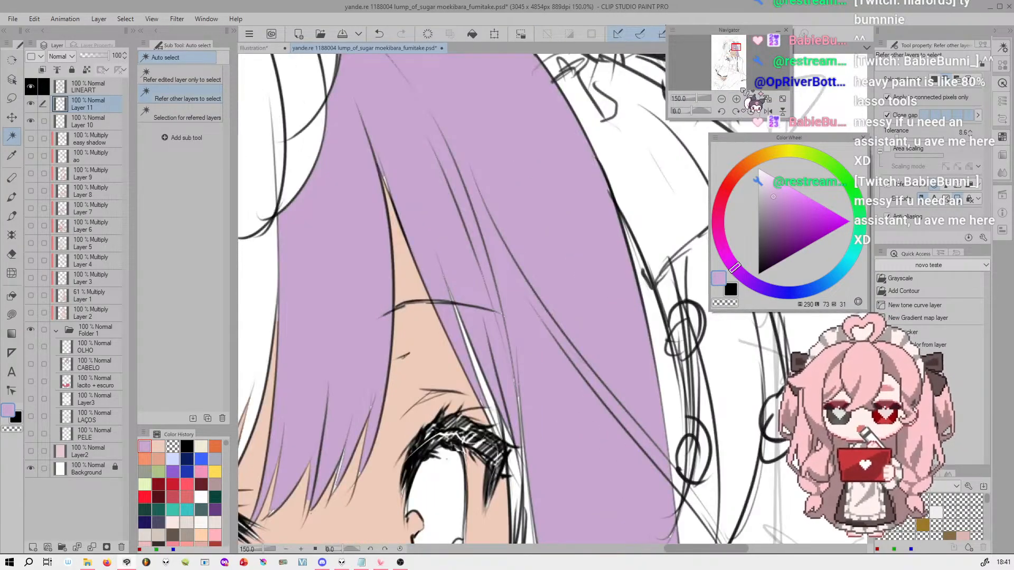
left_click(737, 99)
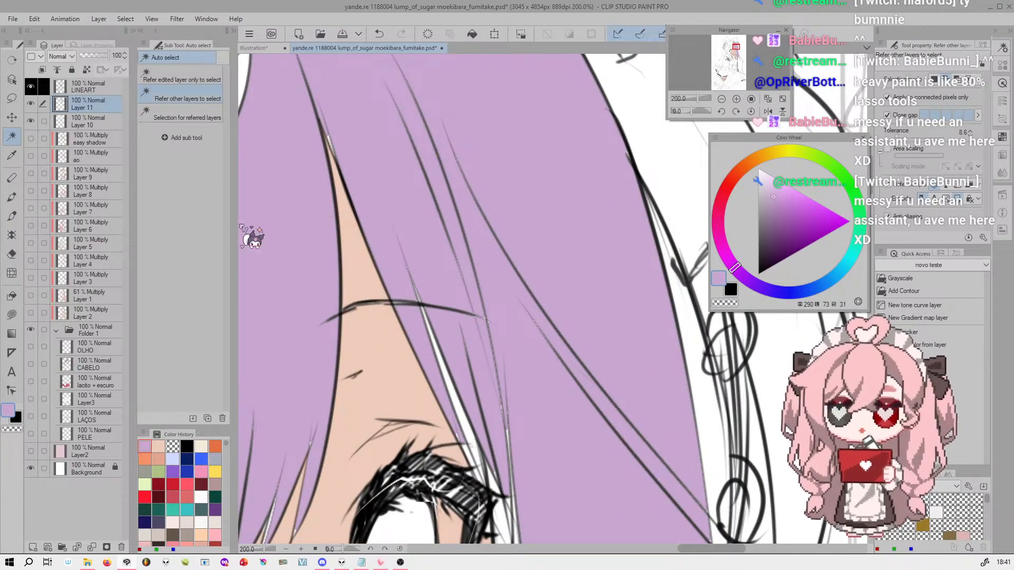
Auto select the crown, ahoge and fringe sections of the hair, fill them with light purple and clear the selection
mouse_move(699, 98)
left_mouse_down()
mouse_move(686, 99)
mouse_move(698, 98)
left_mouse_up()
left_click(428, 252)
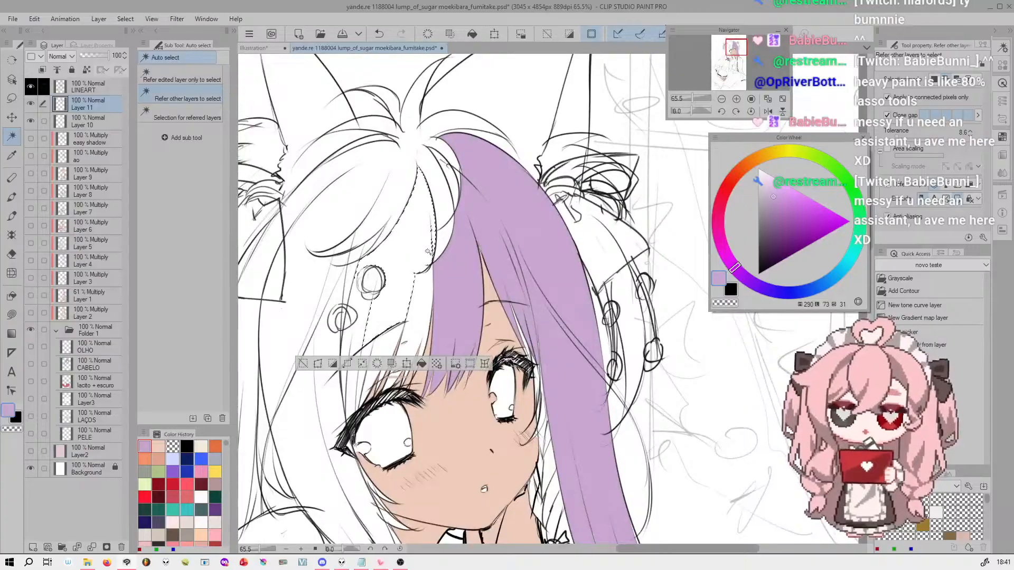
left_click(406, 196)
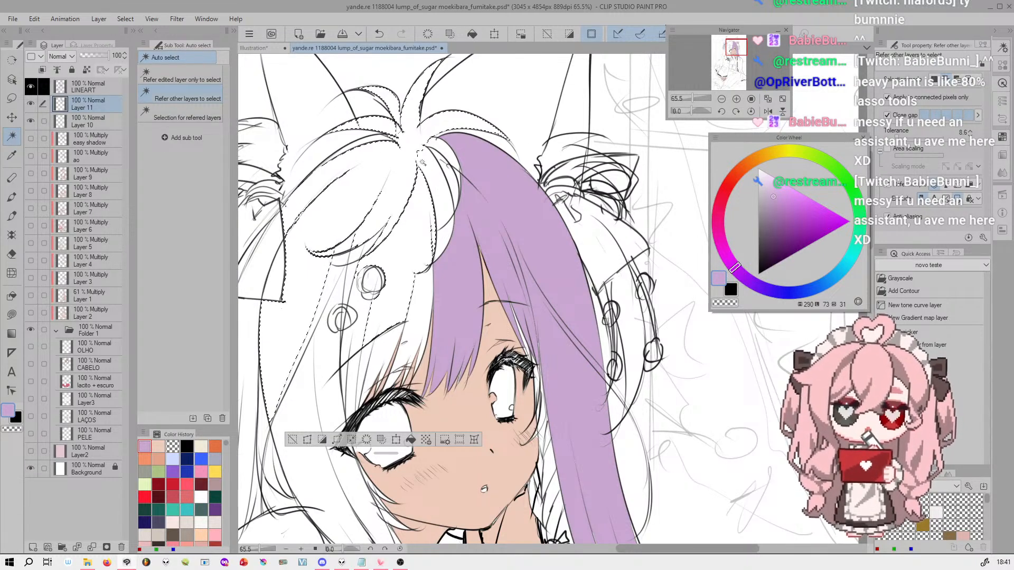
left_click(411, 440)
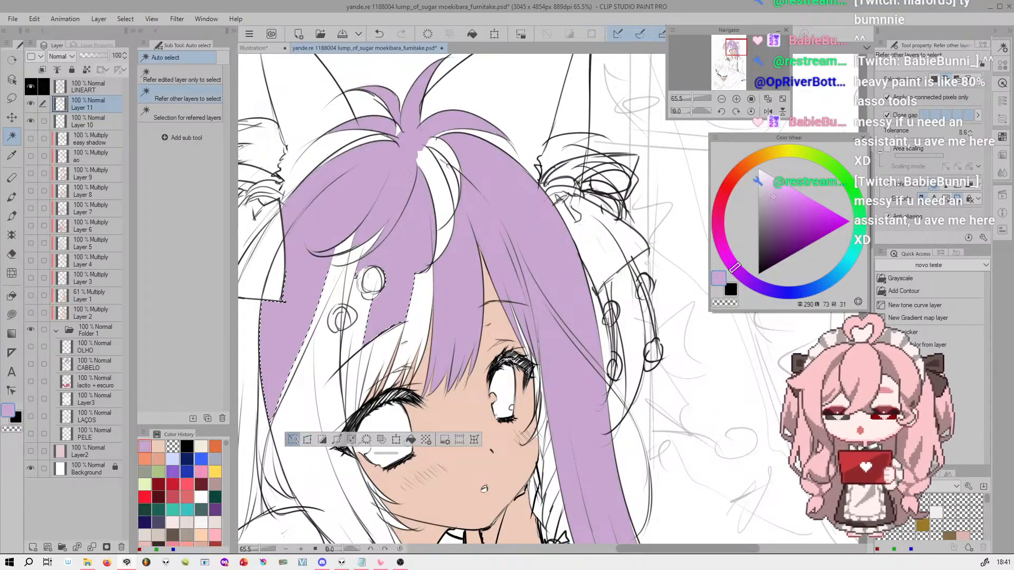
left_click(295, 441)
Brush over the unfilled gaps in the crown and fringe hair using the Fill tool's Paint unfilled area
mouse_move(781, 64)
left_mouse_down()
mouse_move(760, 74)
mouse_move(739, 52)
mouse_move(752, 45)
mouse_move(733, 46)
left_mouse_up()
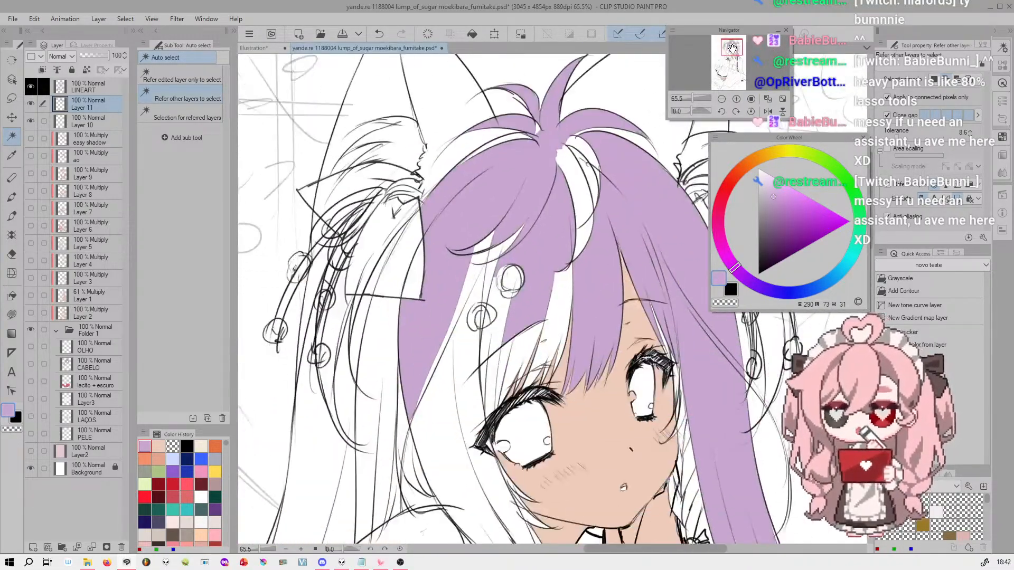
left_click(15, 296)
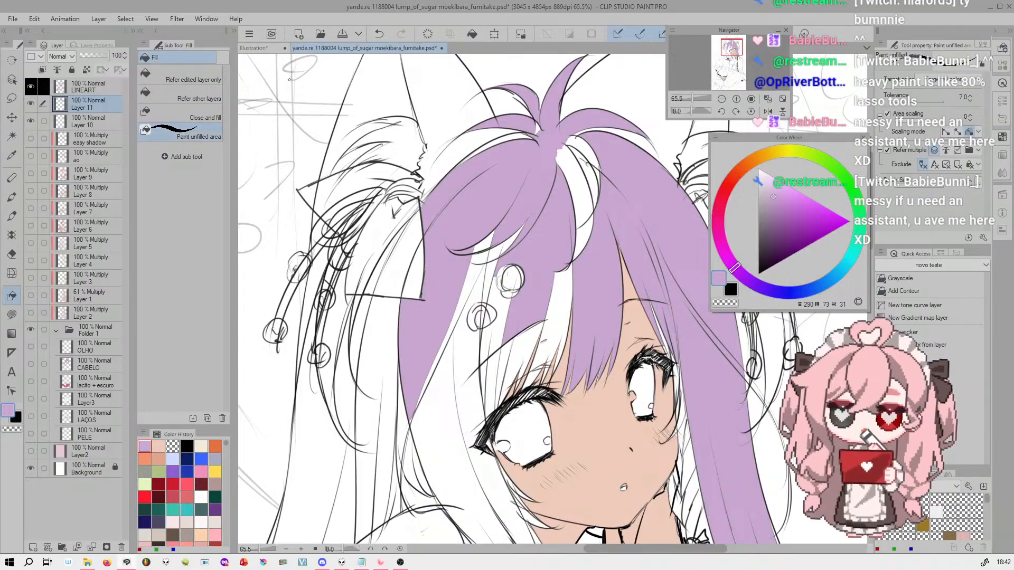
left_click(737, 99)
left_click(736, 99)
left_click_drag(733, 49, 730, 42)
mouse_move(452, 301)
left_mouse_down()
mouse_move(564, 227)
mouse_move(623, 226)
mouse_move(467, 274)
mouse_move(397, 353)
mouse_move(634, 207)
left_mouse_up()
mouse_move(629, 121)
left_mouse_down()
mouse_move(584, 94)
mouse_move(523, 108)
left_mouse_up()
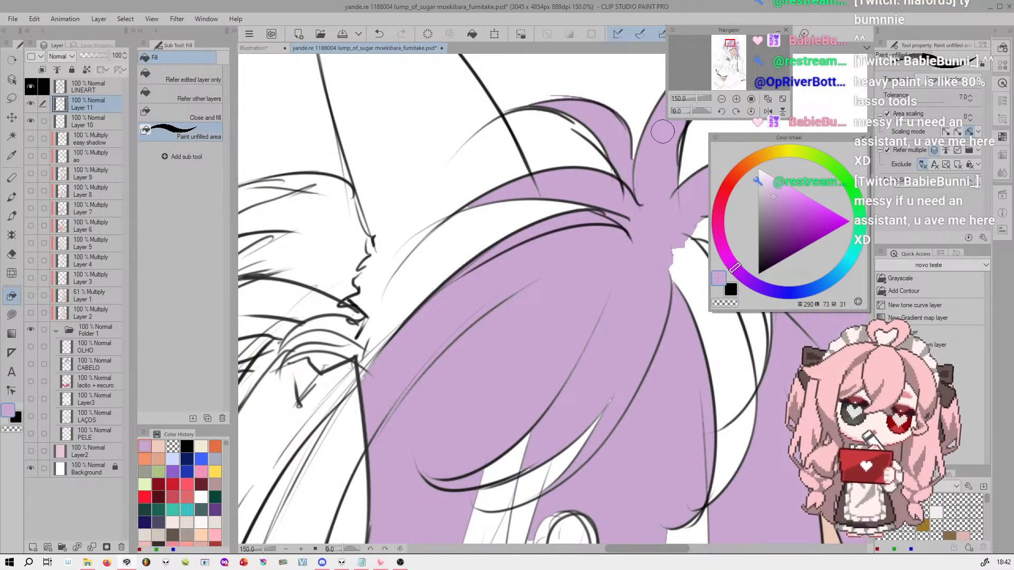
left_click_drag(455, 214, 496, 191)
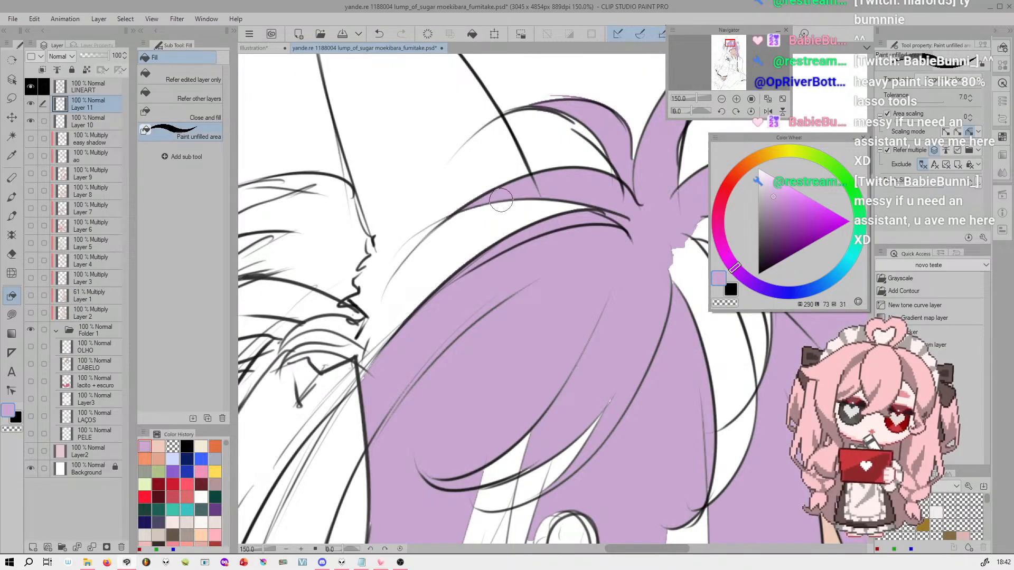
mouse_move(618, 380)
left_mouse_down()
mouse_move(575, 462)
mouse_move(589, 451)
left_mouse_up()
mouse_move(612, 397)
left_mouse_down()
mouse_move(517, 502)
mouse_move(525, 486)
mouse_move(502, 454)
mouse_move(492, 502)
mouse_move(523, 504)
left_mouse_up()
left_click_drag(698, 98, 692, 96)
left_click_drag(730, 44, 734, 49)
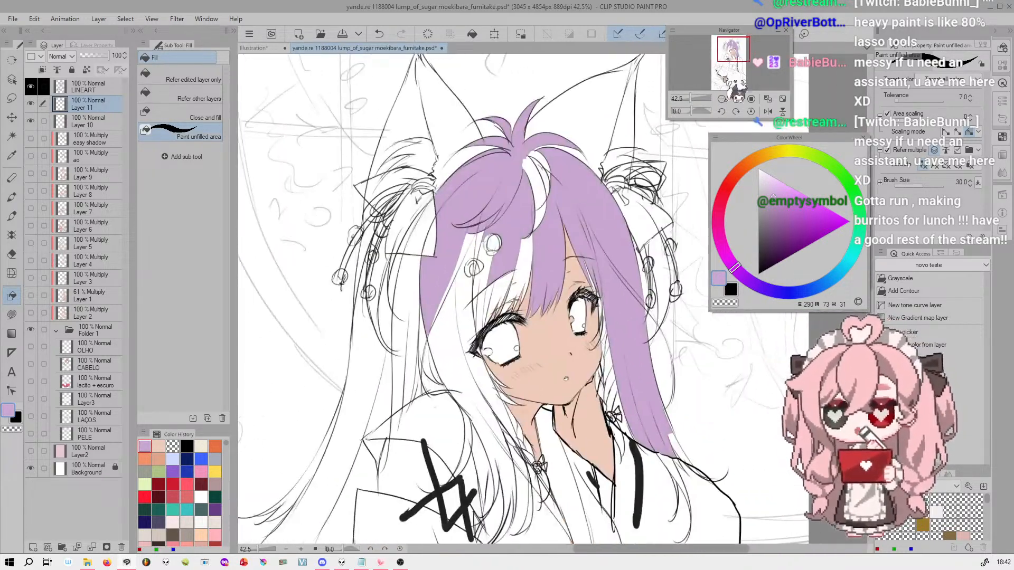
Outline a small Lasso marquee selection on the background beside the character's ear and clear it
left_click(12, 99)
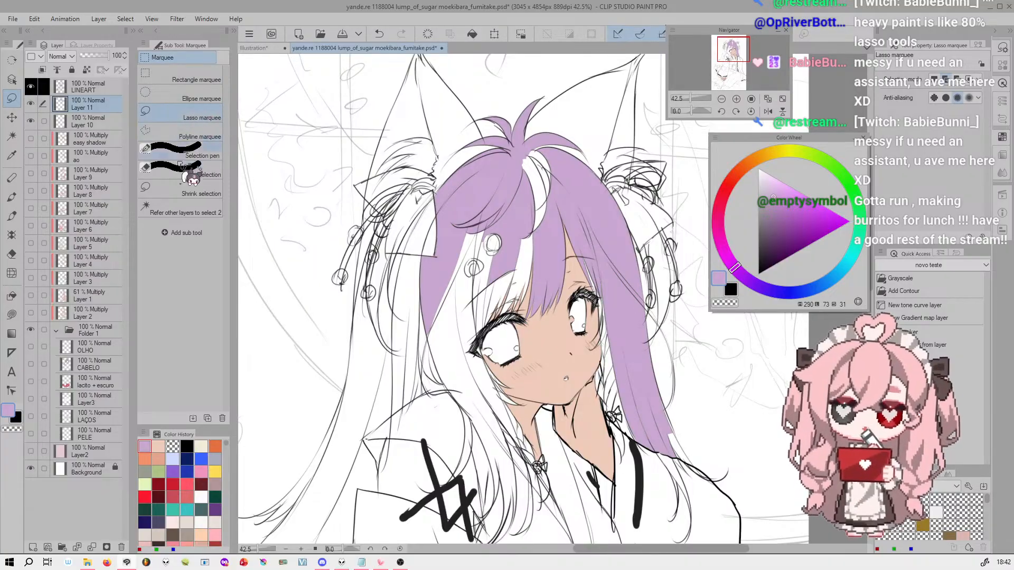
left_click_drag(342, 172, 351, 165)
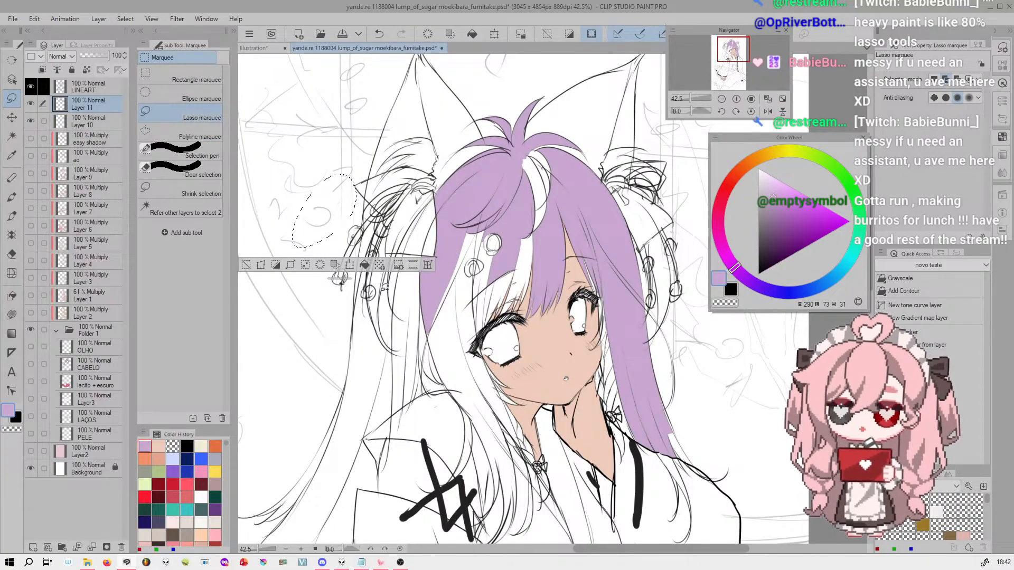
key("ctrl+d")
Try a Rectangle marquee around the character's head and an Ellipse marquee over the face, clearing each selection
left_click(180, 76)
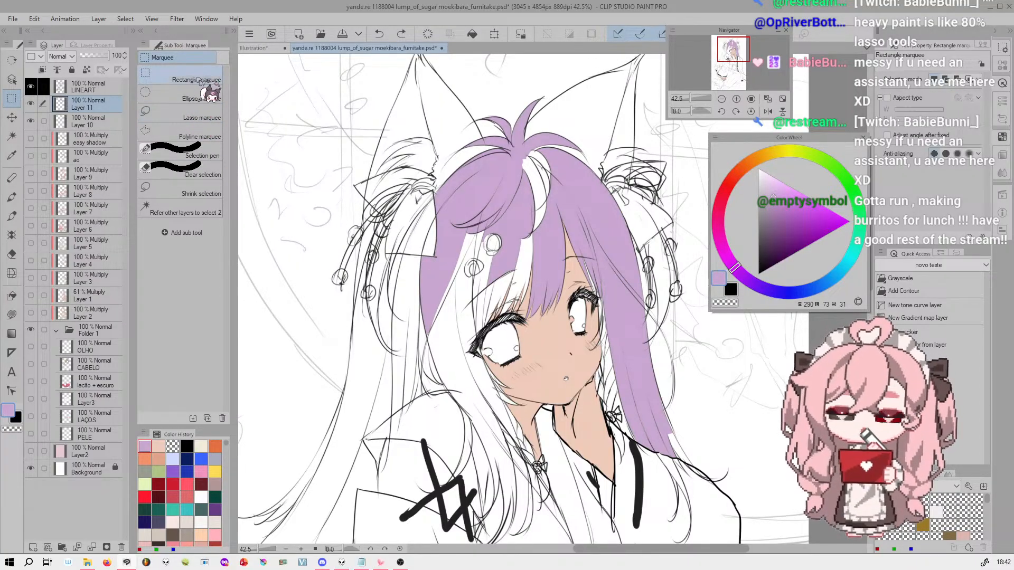
left_click_drag(374, 150, 682, 440)
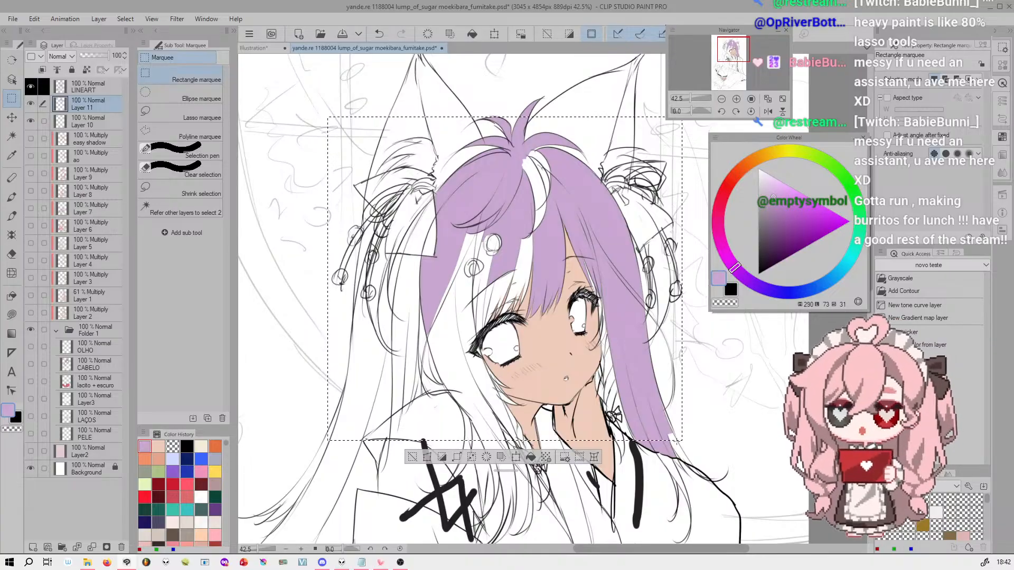
key("ctrl+d")
left_click(180, 95)
left_click_drag(330, 174, 594, 438)
key("ctrl+d")
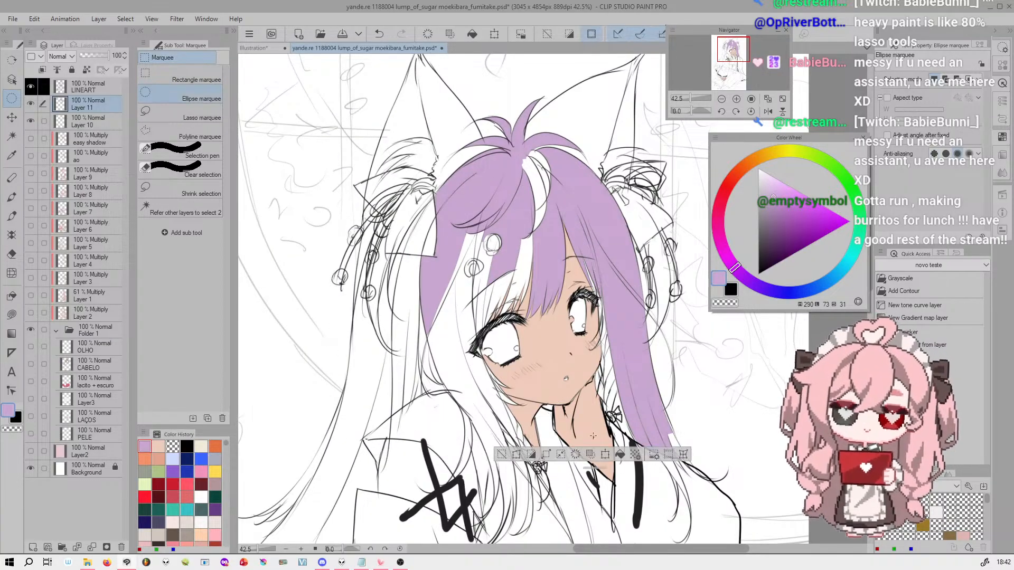
Enclose the character's head in a five-sided Polyline marquee selection and undo it
left_click(182, 132)
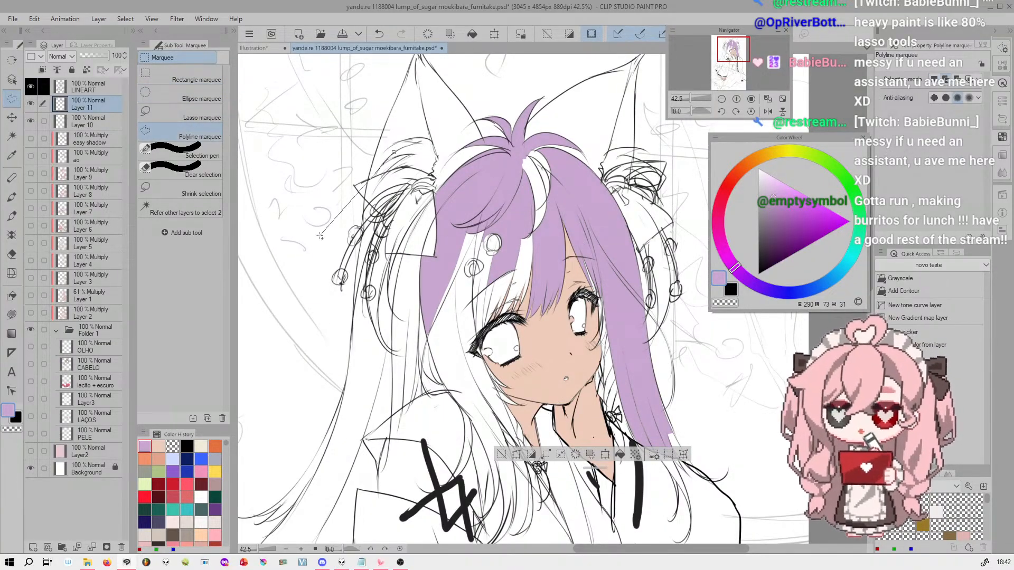
left_click(284, 319)
left_click(473, 473)
left_click(691, 349)
left_click(624, 121)
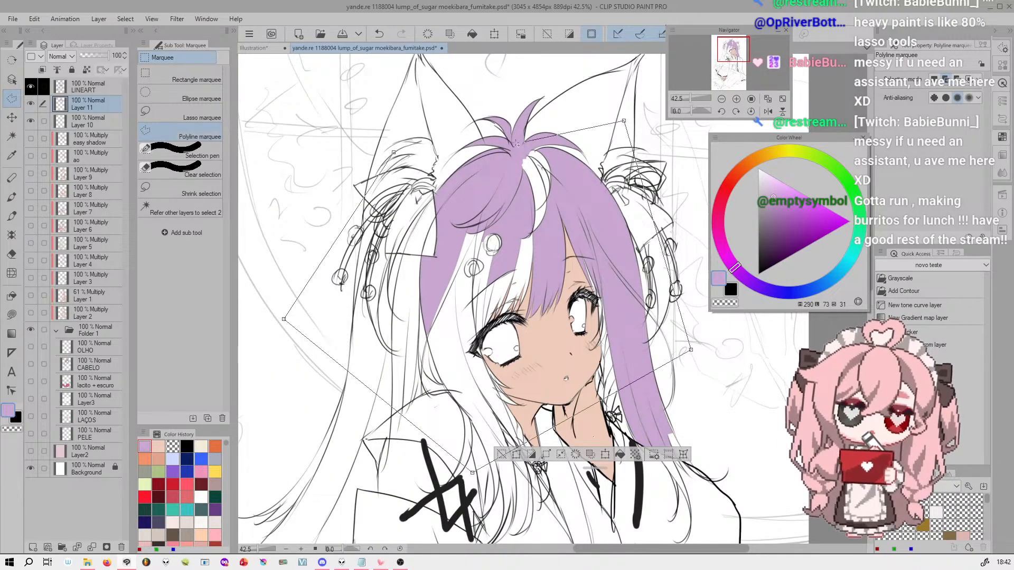
left_click(393, 153)
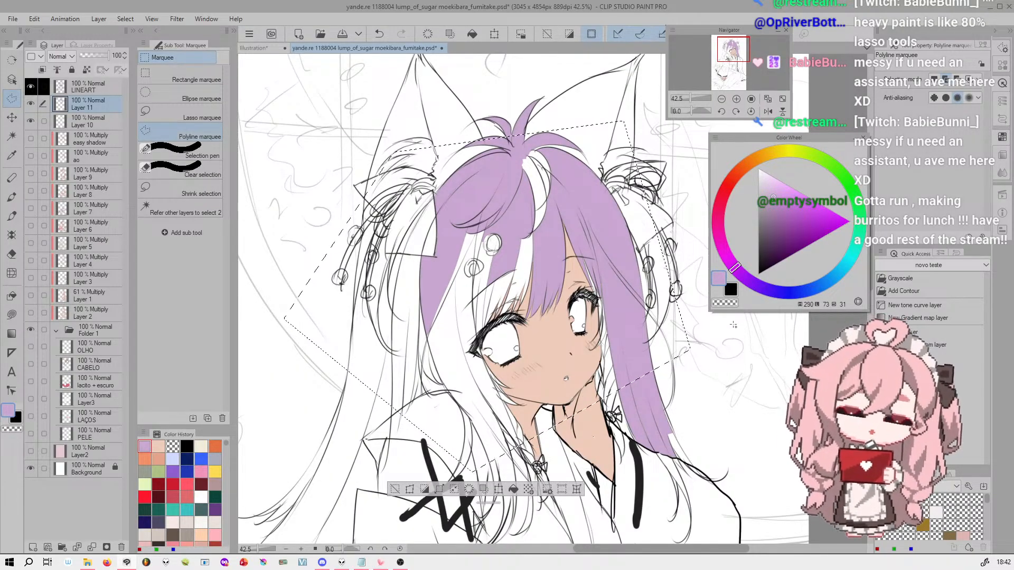
key("ctrl+z")
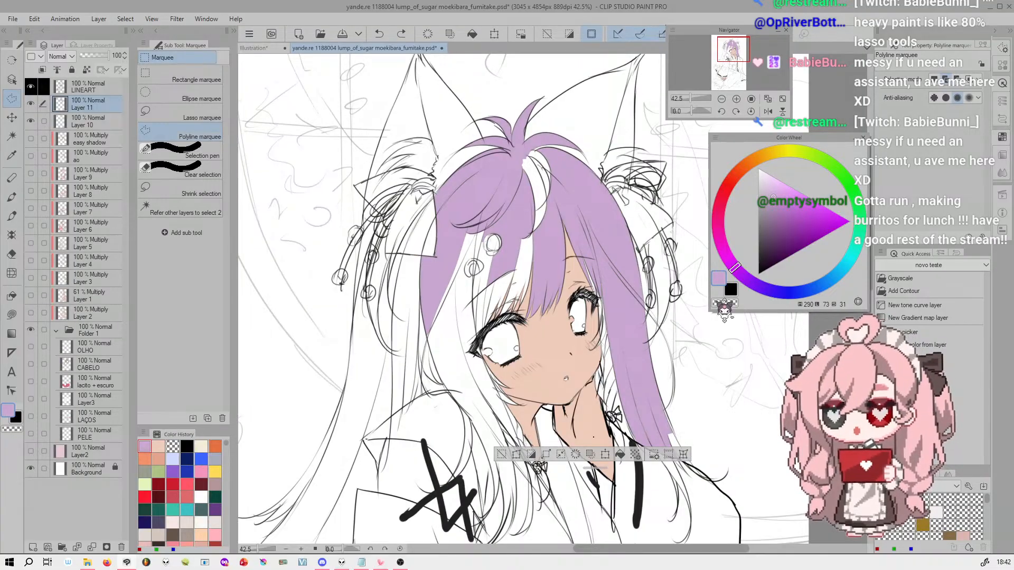
Draw a round Lasso marquee selection over the fringe, expand it by 3 px and undo the selection
left_click(209, 114)
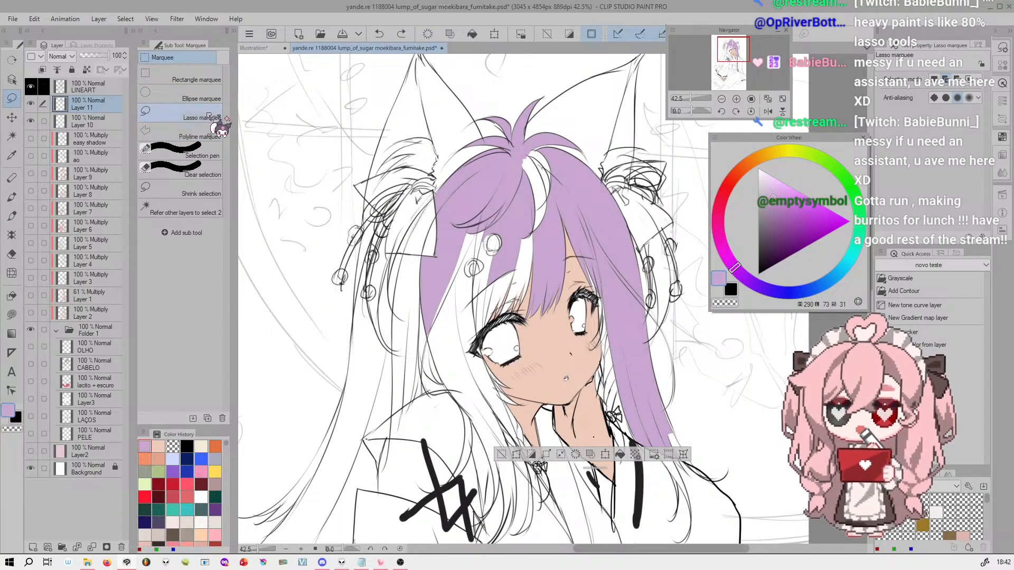
left_click(736, 99)
left_click(736, 99)
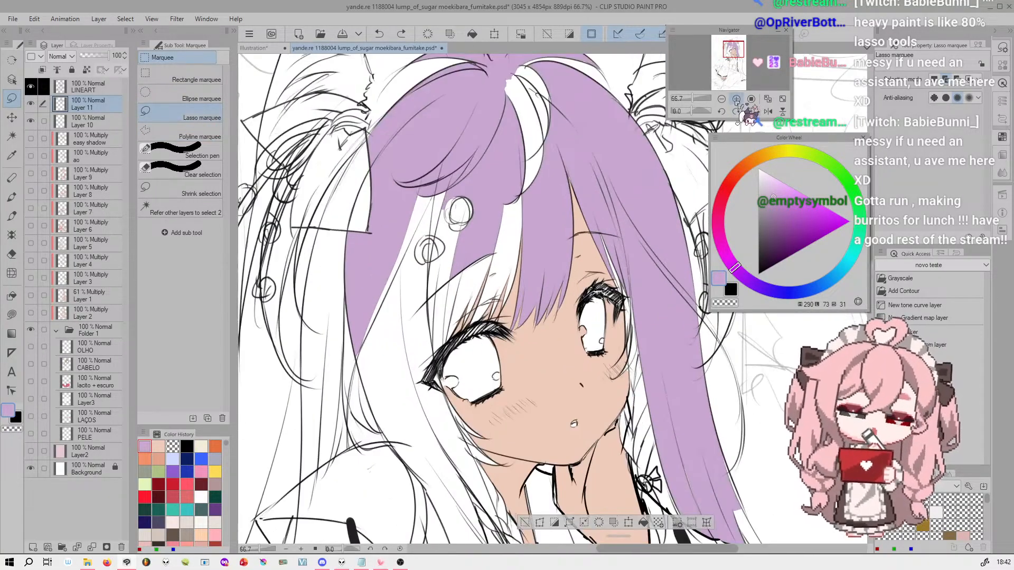
left_click_drag(740, 54, 739, 53)
mouse_move(436, 191)
left_mouse_down()
mouse_move(376, 338)
mouse_move(507, 177)
mouse_move(433, 175)
left_mouse_up()
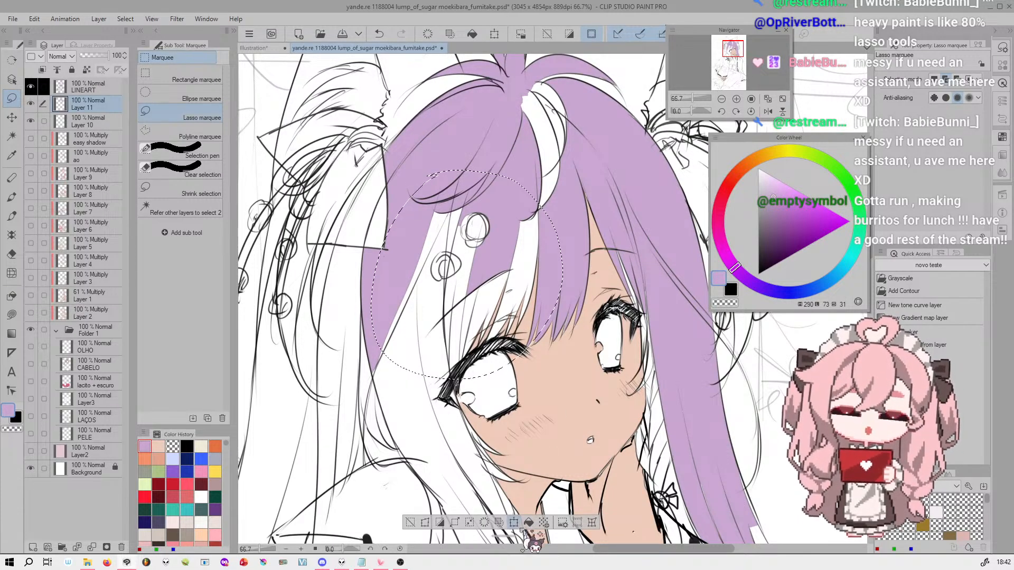
left_click(470, 522)
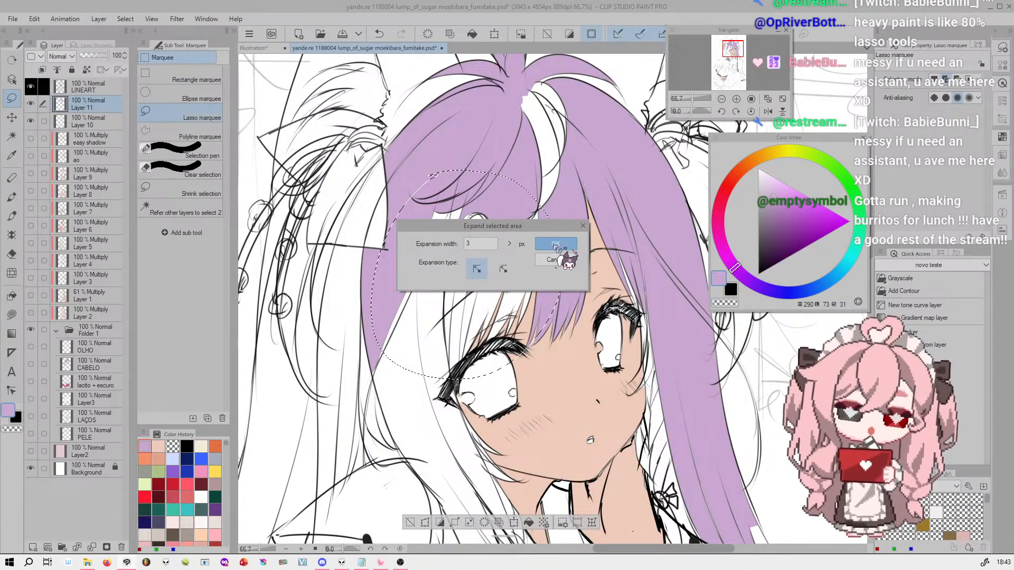
left_click(559, 246)
key("ctrl+z")
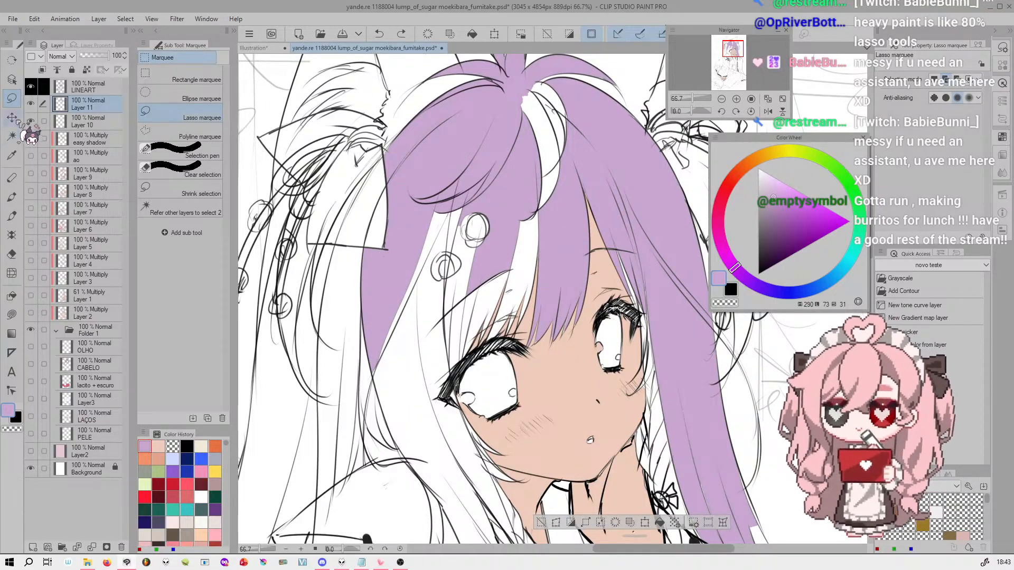
Auto select the white gaps in the fringe, expand the selection, fill it with the purple hair color and deselect
left_click(11, 136)
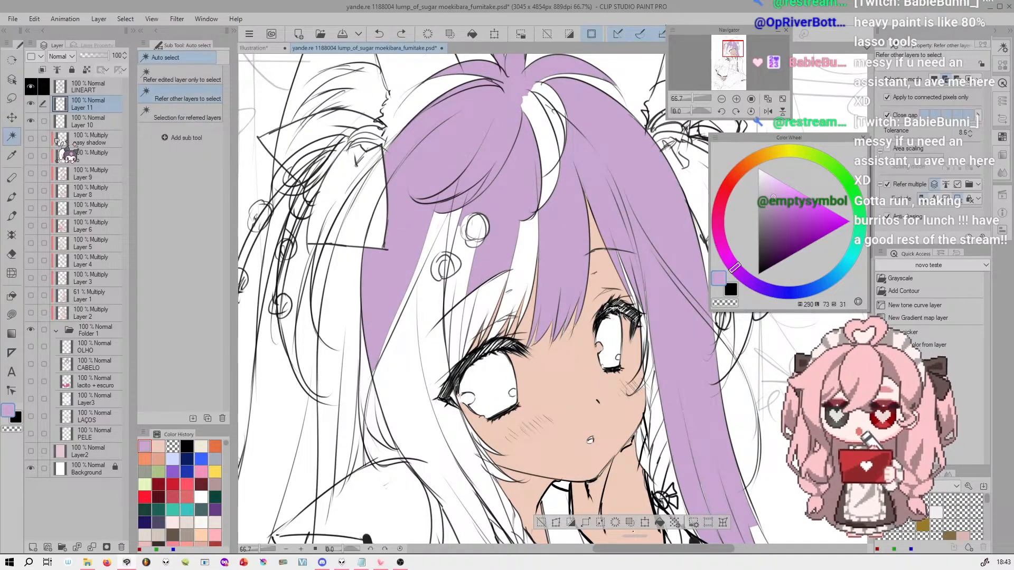
left_click(530, 258)
left_click(464, 281)
left_click(467, 300)
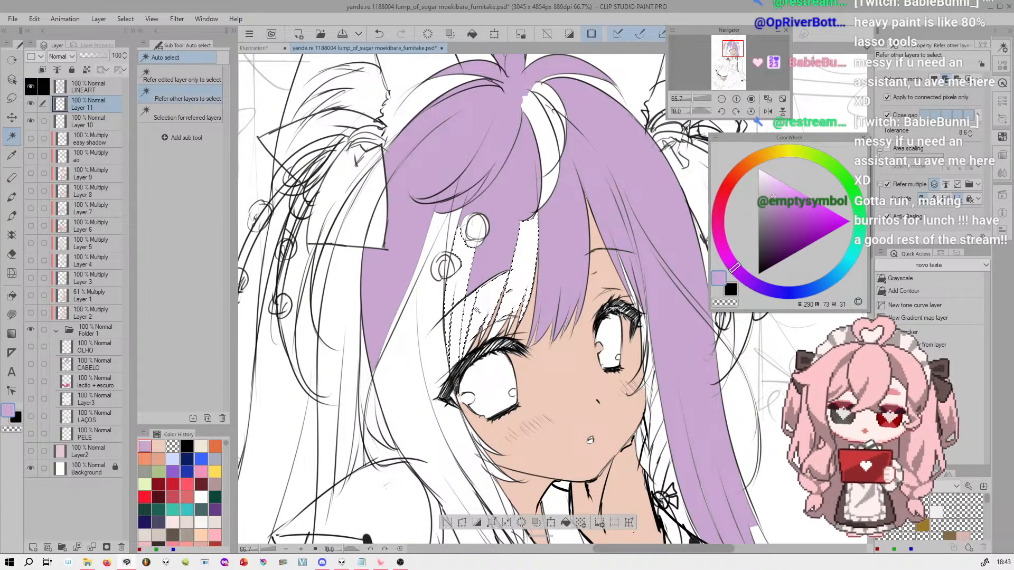
left_click(492, 523)
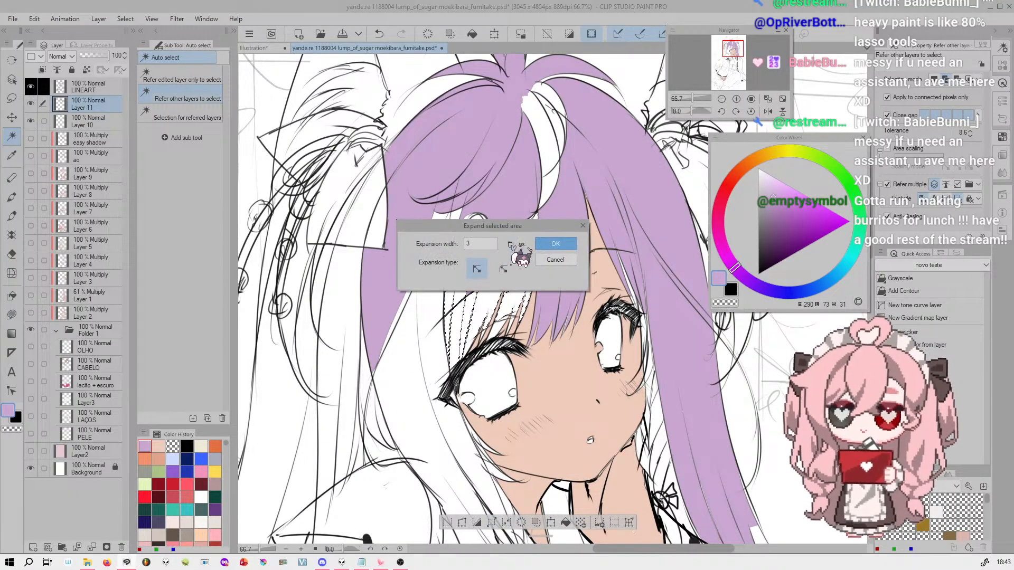
left_click(555, 243)
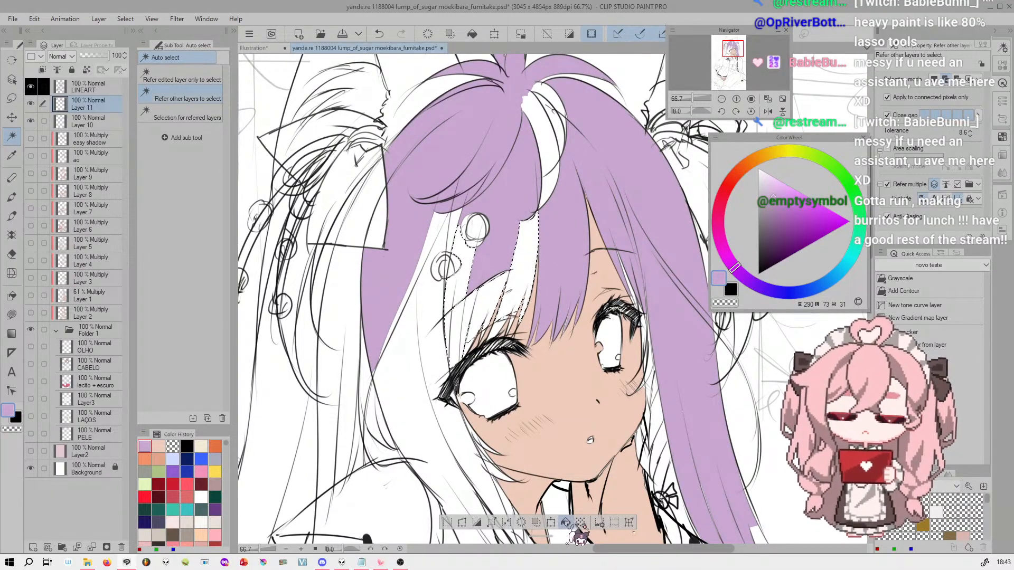
left_click(565, 523)
key("ctrl+d")
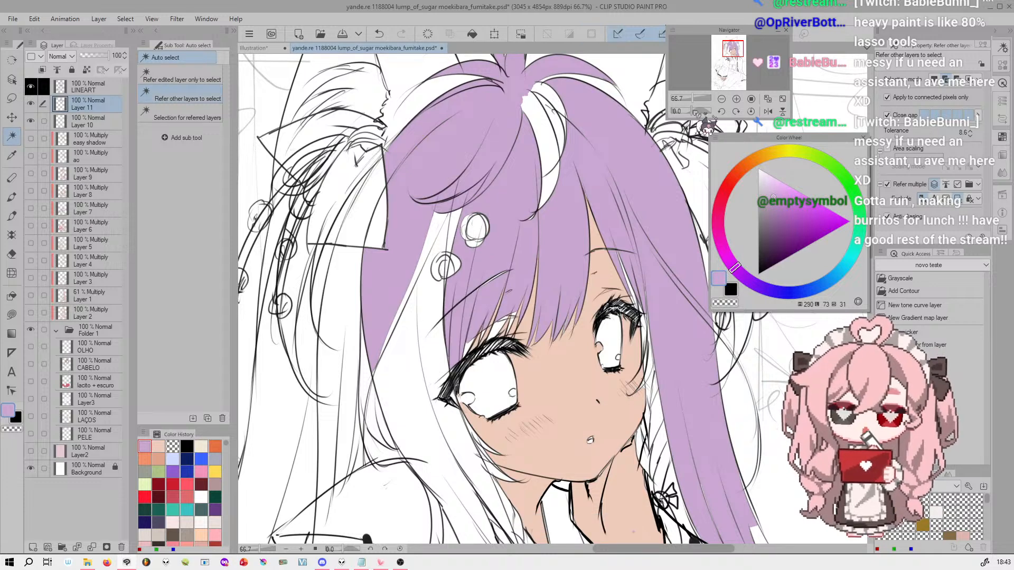
Fill the thin leftover gap along the fringe strand above the eye using Paint unfilled area
left_click(736, 99)
left_click(736, 99)
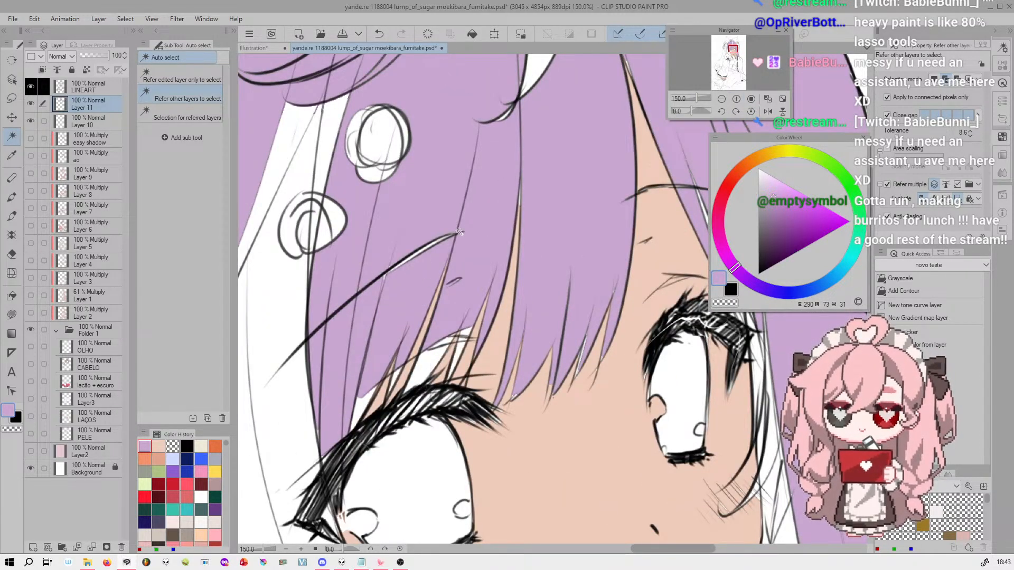
left_click(12, 296)
mouse_move(405, 260)
left_mouse_down()
mouse_move(447, 231)
mouse_move(415, 261)
left_mouse_up()
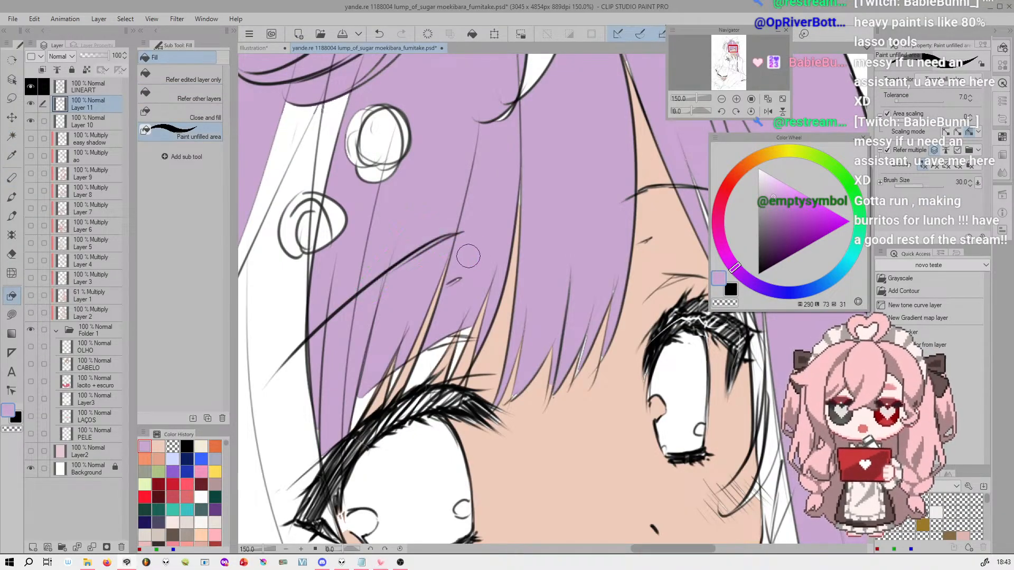
Add a new raster layer above the LINEART layer
left_click_drag(702, 98, 693, 98)
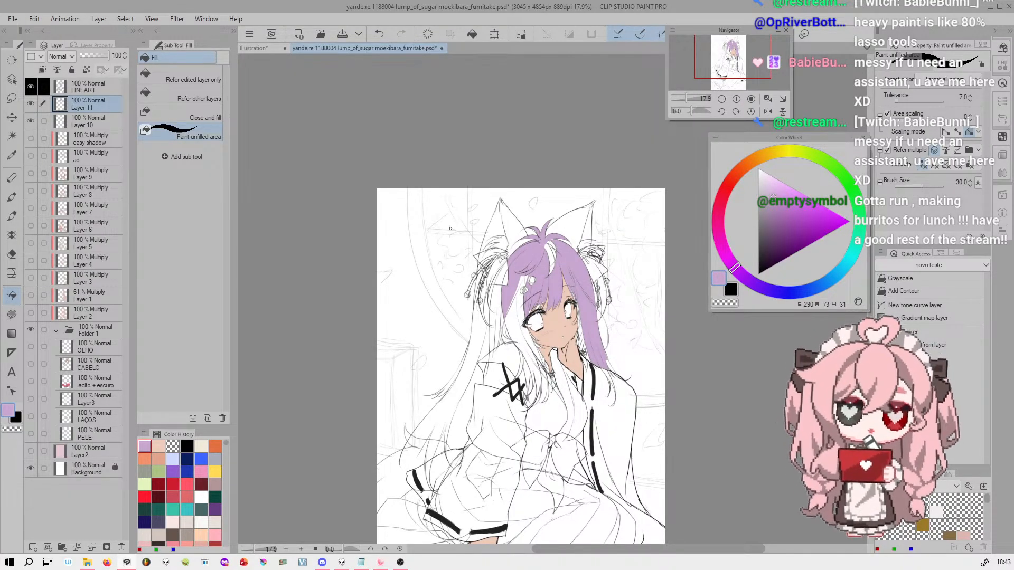
left_click_drag(748, 56, 743, 61)
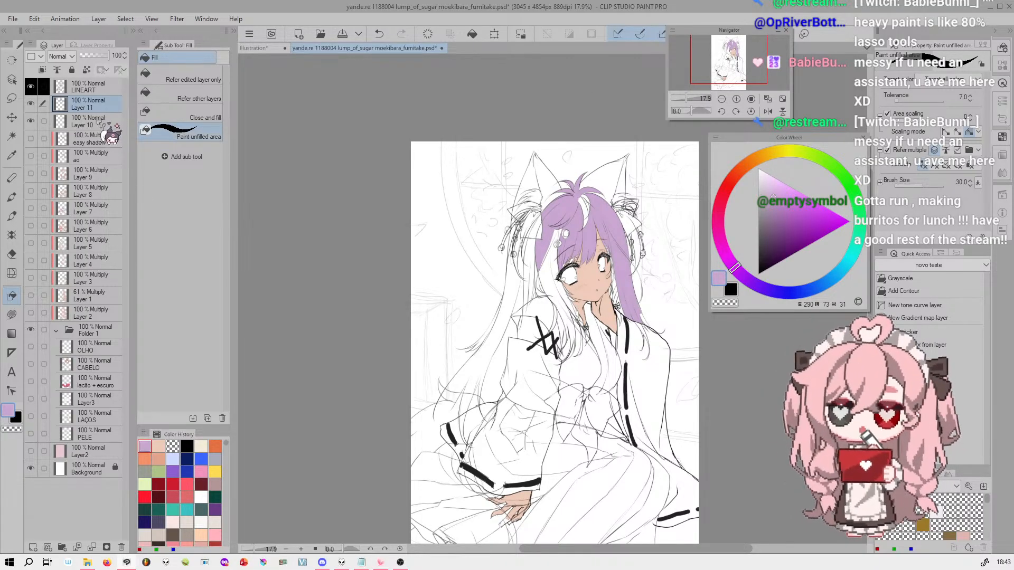
left_click(109, 87)
left_click(33, 547)
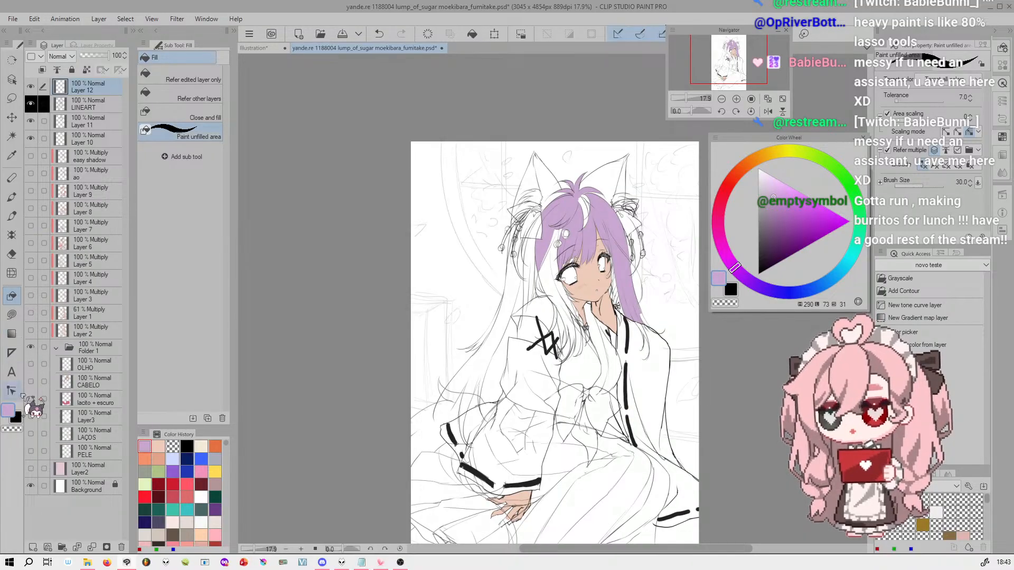
Draw a wide, flat black halo above the character's head with the Ellipse direct draw tool
left_click(11, 315)
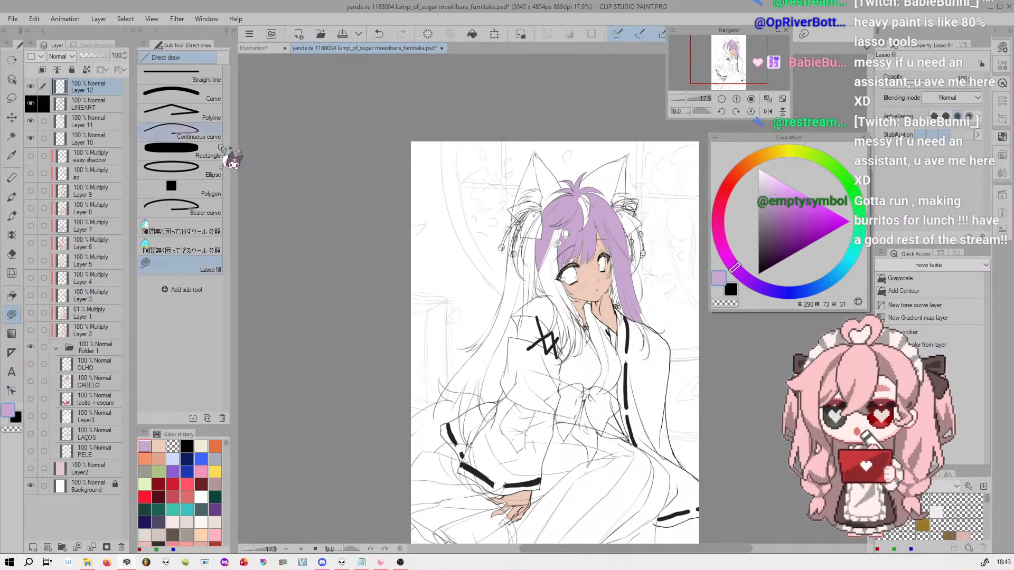
left_click(225, 172)
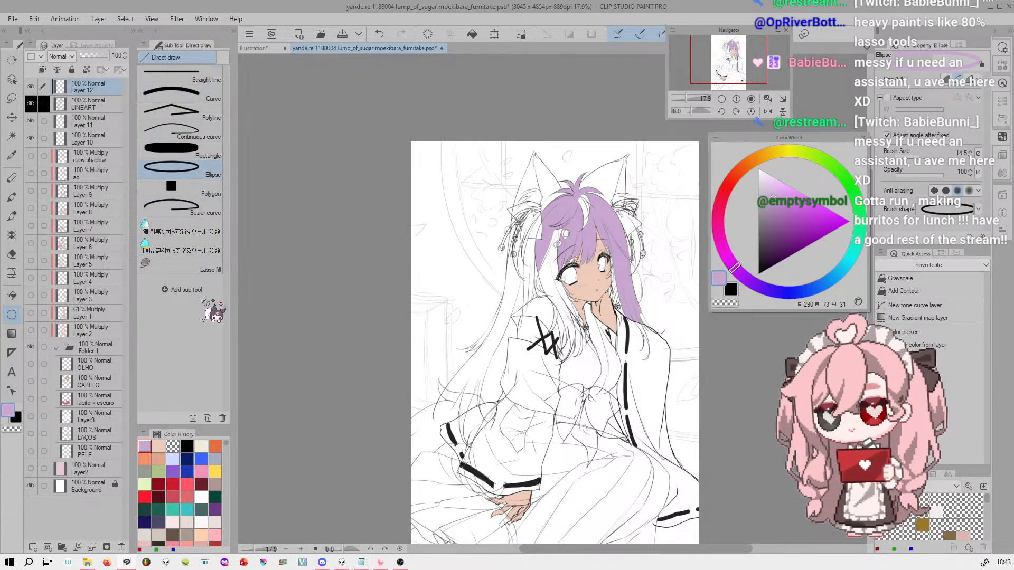
left_click(781, 153)
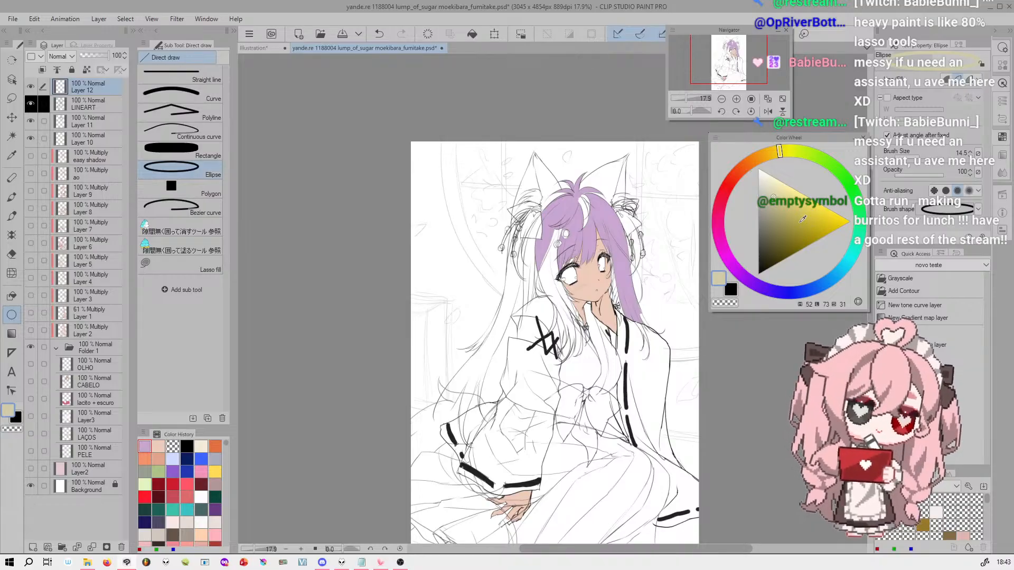
left_click(759, 155)
left_click_drag(760, 158, 758, 158)
left_click_drag(797, 213, 767, 264)
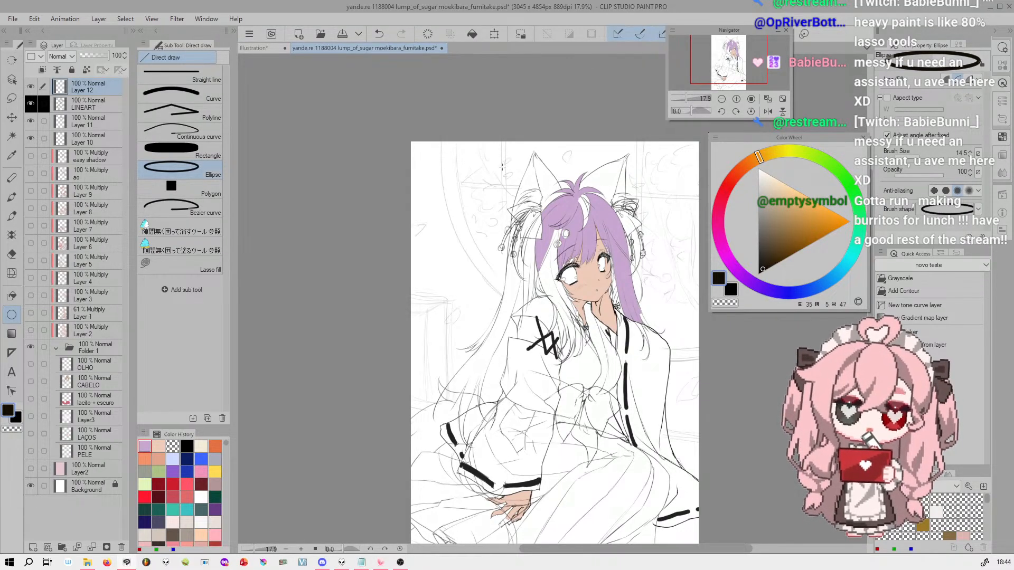
left_click_drag(496, 169, 605, 150)
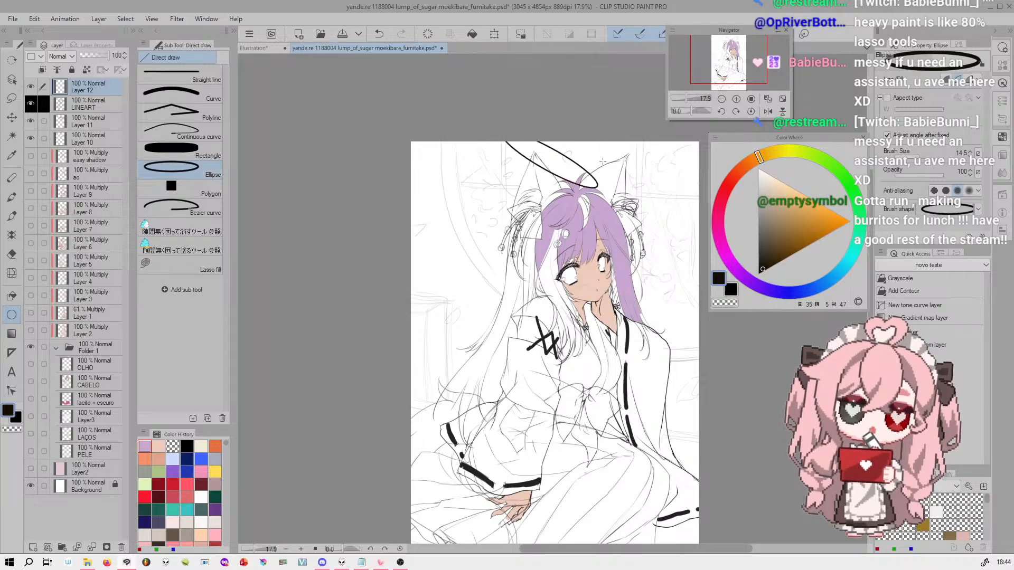
left_click(611, 142)
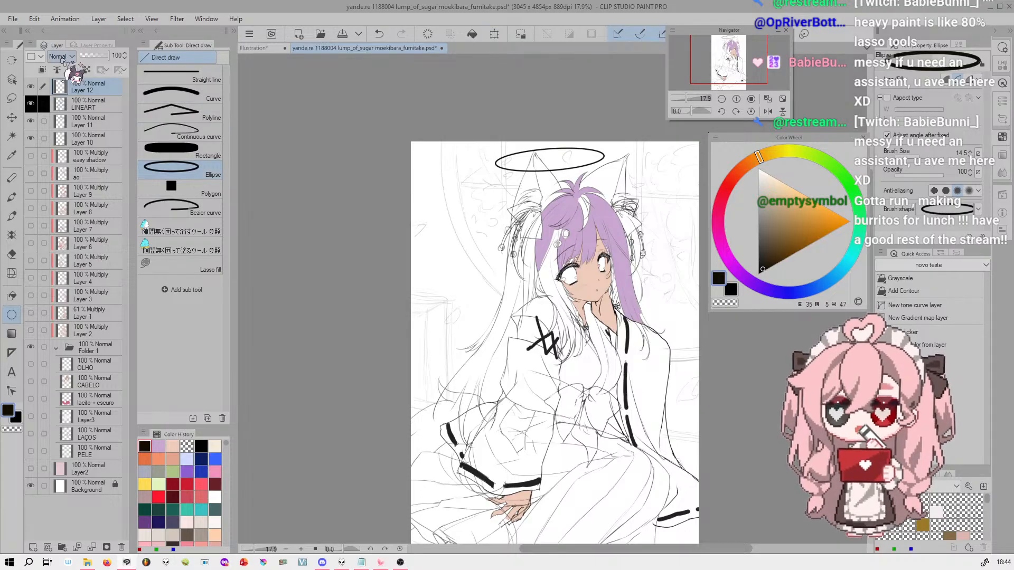
Look through the Transform commands available in the Command Bar Settings, including Scale/Rotate, and close the settings
right_click(496, 36)
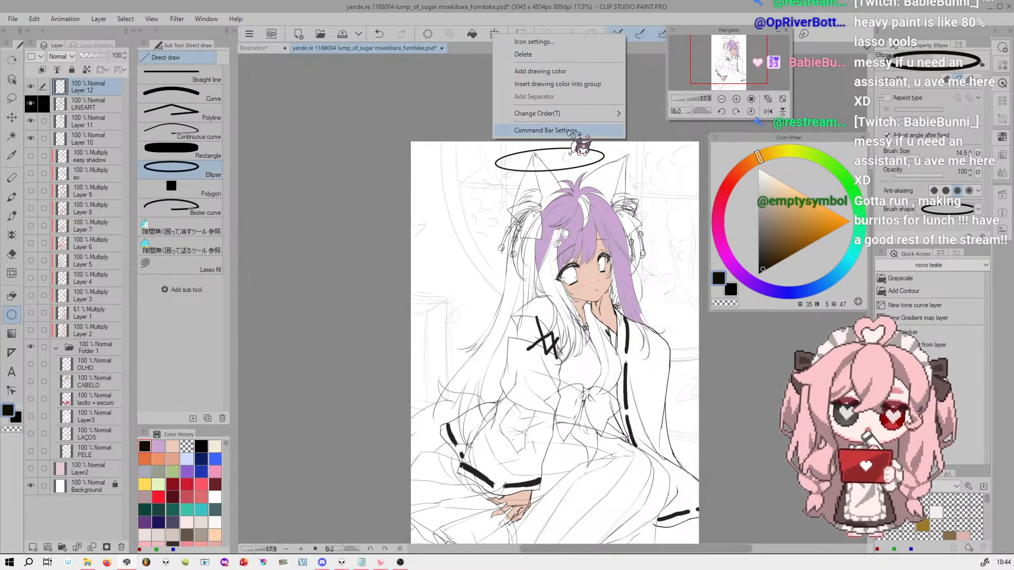
left_click(548, 130)
left_click(243, 128)
left_click(251, 129)
left_click(170, 160)
scroll(327, 216, "down", 5)
left_click(294, 240)
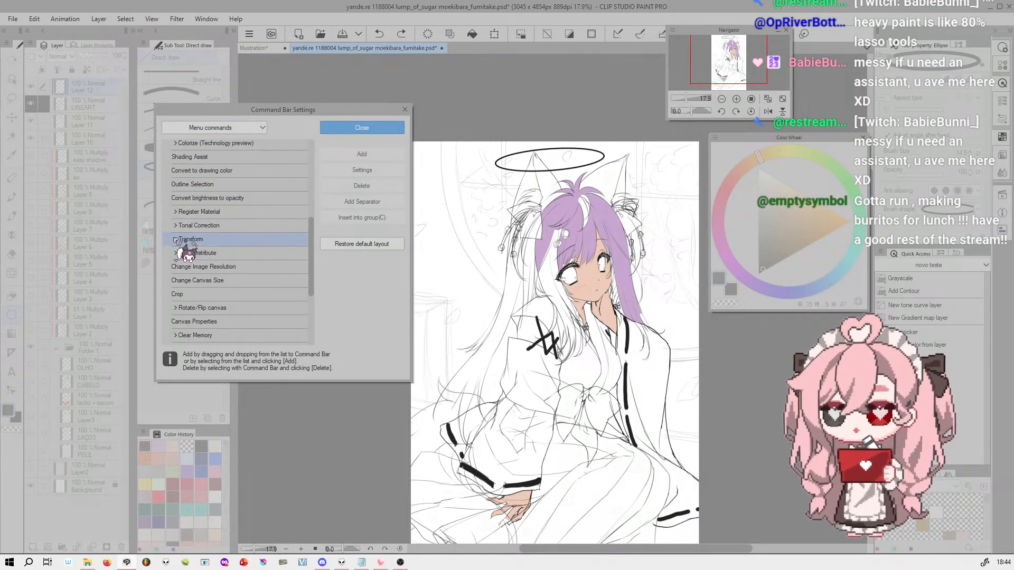
scroll(311, 227, "down", 2)
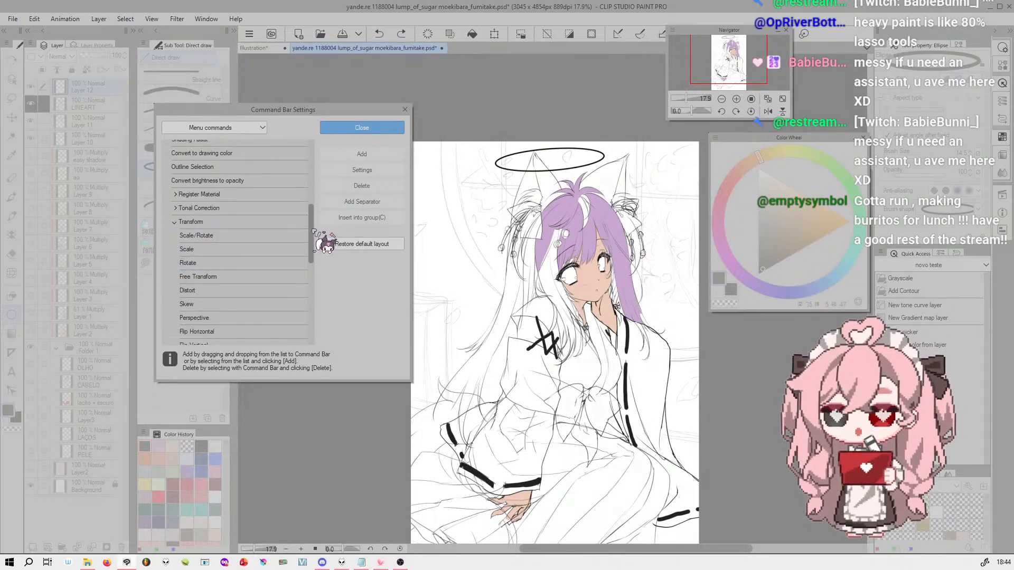
left_click(264, 226)
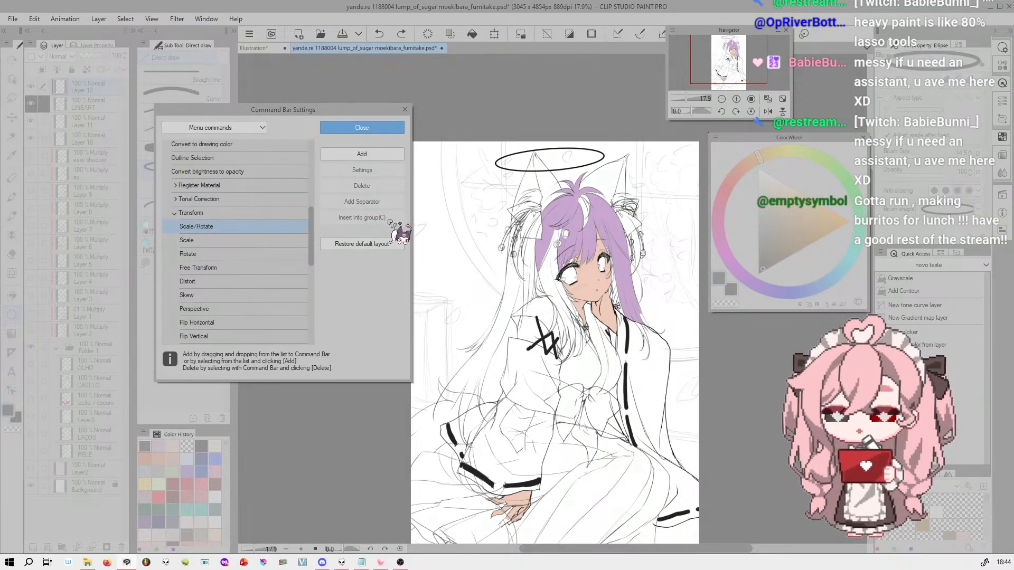
left_click(392, 129)
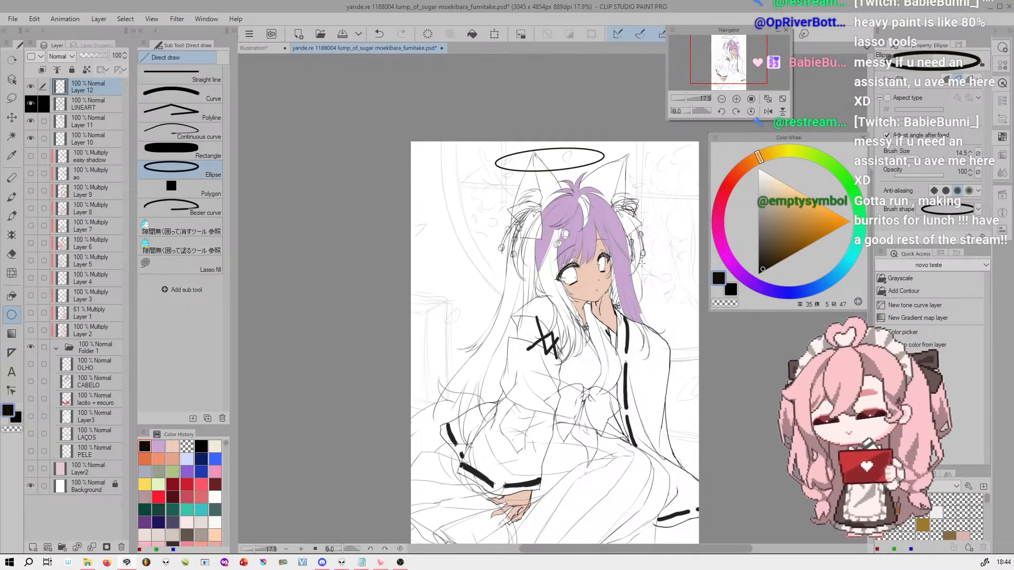
Try to transform the halo in Distort mode by stretching its corners downward, and undo both distortions
key("ctrl+t")
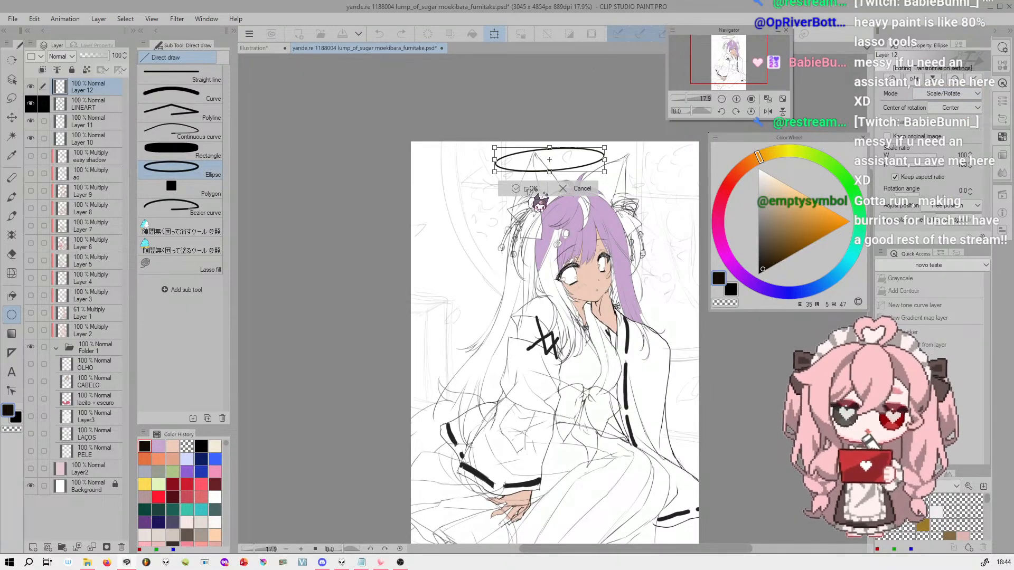
left_click(961, 93)
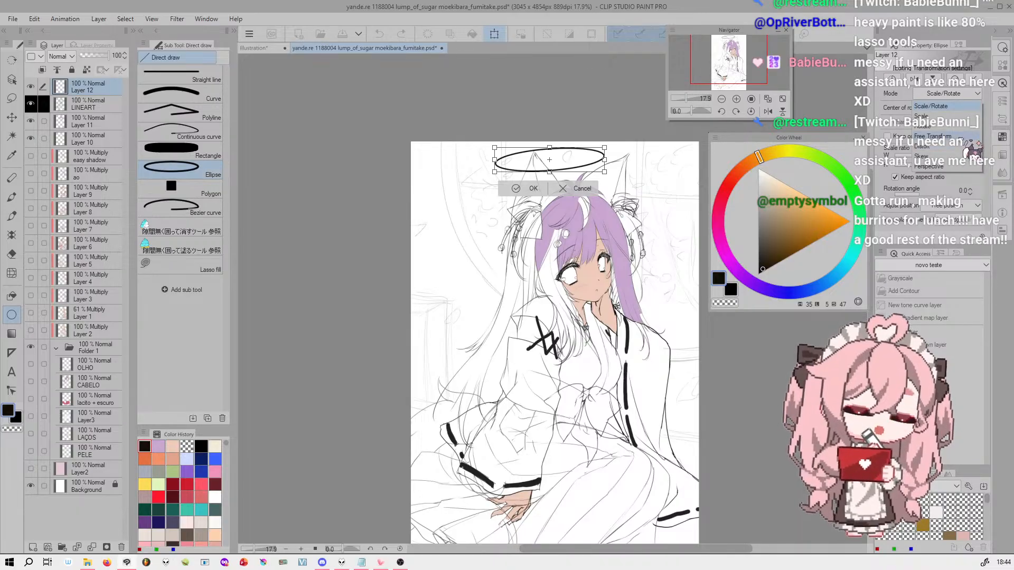
left_click(935, 147)
left_click_drag(613, 162, 669, 241)
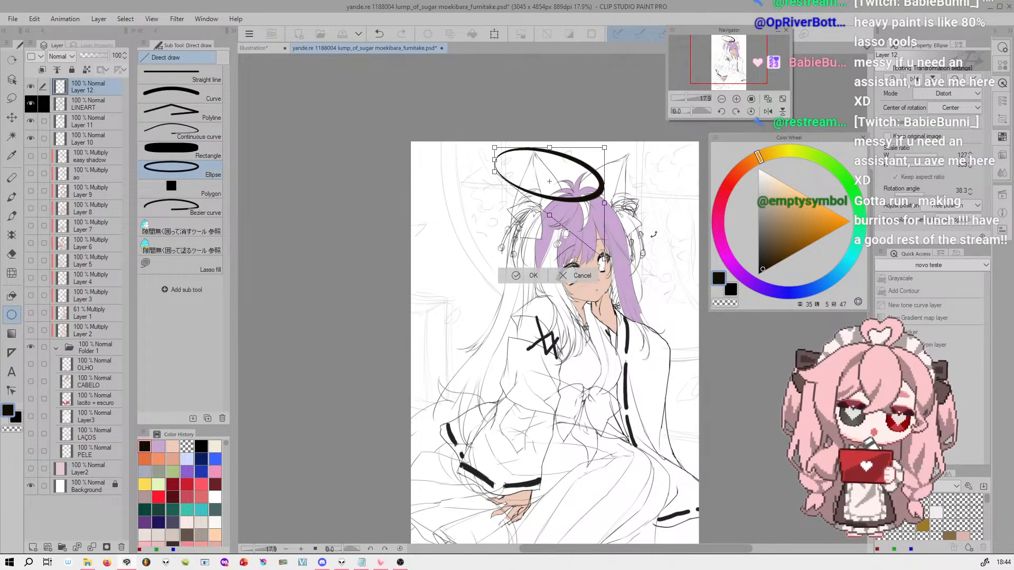
left_click_drag(492, 180, 494, 340)
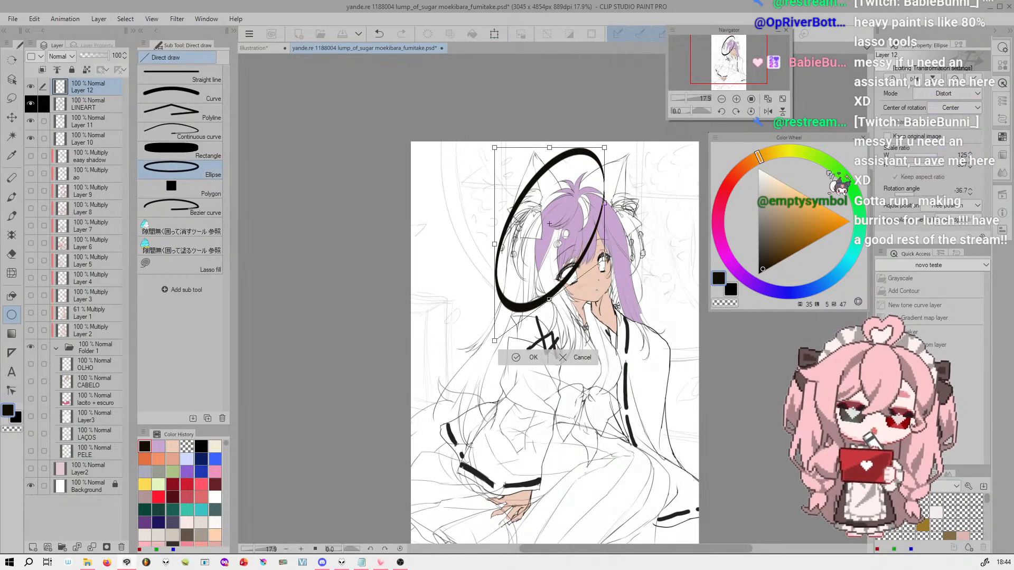
key("ctrl+z")
key("ctrl+z")
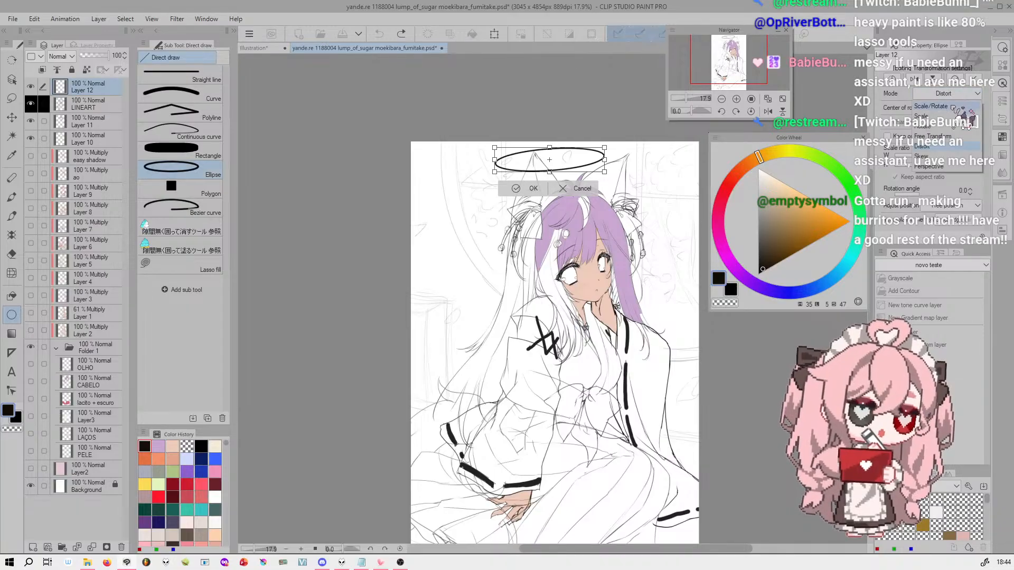
Scale the halo to about 98%, rotate it about 3.2° with Scale/Rotate and center it above the character's head
mouse_move(604, 171)
left_mouse_down()
mouse_move(624, 176)
mouse_move(612, 176)
mouse_move(617, 186)
mouse_move(567, 180)
mouse_move(593, 169)
mouse_move(657, 186)
mouse_move(617, 165)
mouse_move(614, 182)
mouse_move(596, 166)
left_mouse_up()
left_click(909, 179)
left_click_drag(565, 176, 619, 186)
left_click(914, 179)
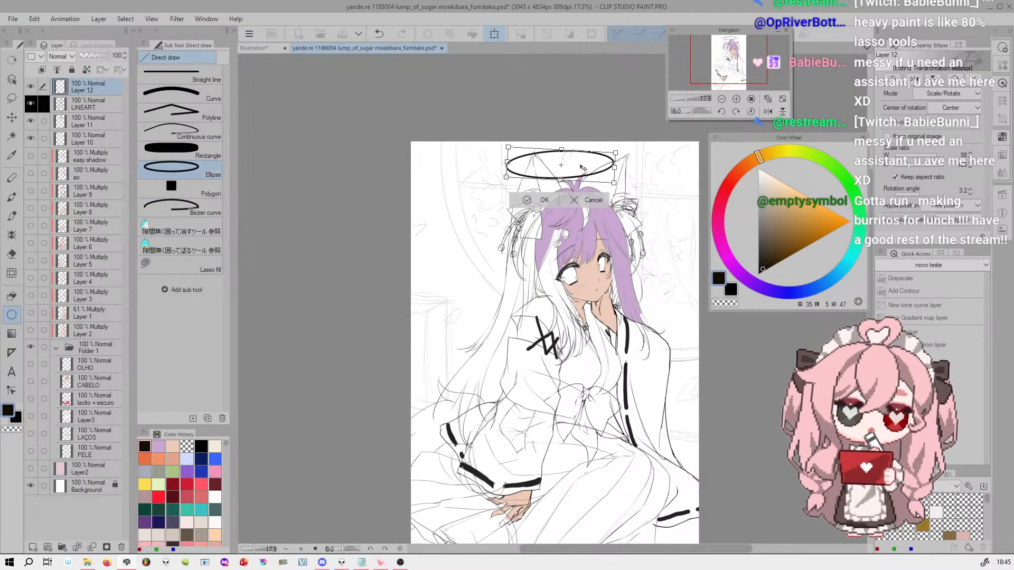
left_click(544, 201)
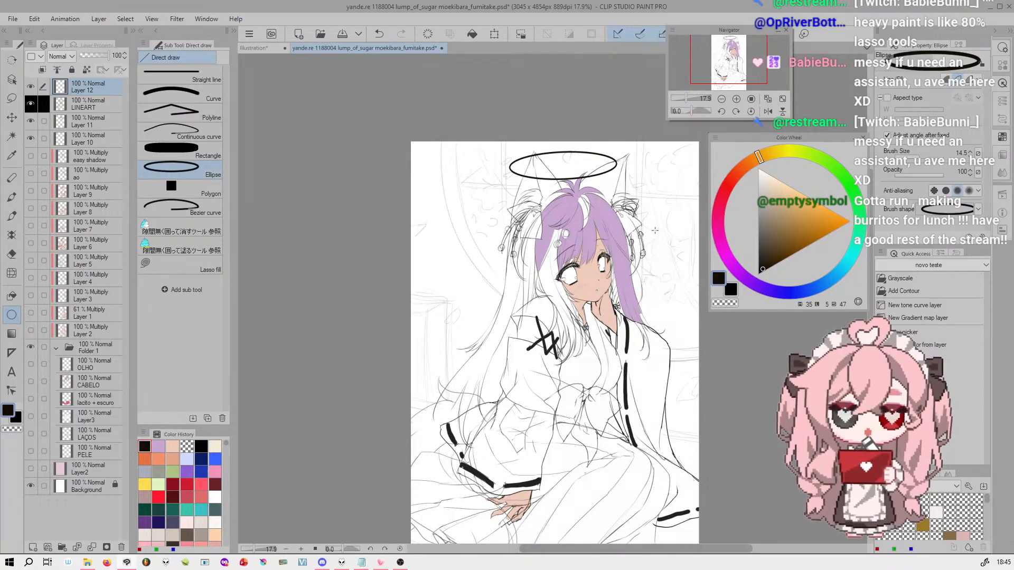
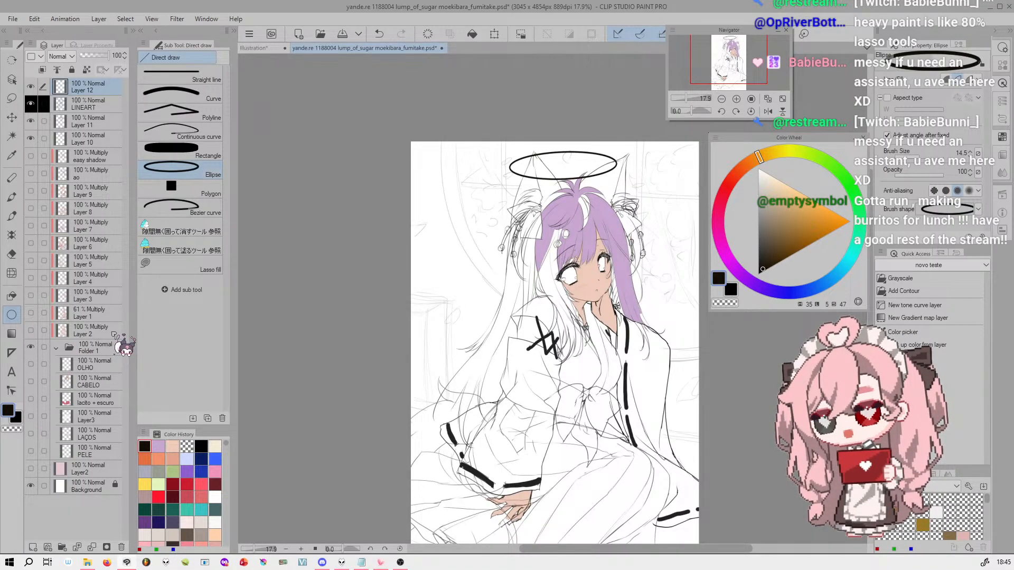
Rename the halo's layer, Layer 12, as HALO
left_click_drag(754, 53, 754, 50)
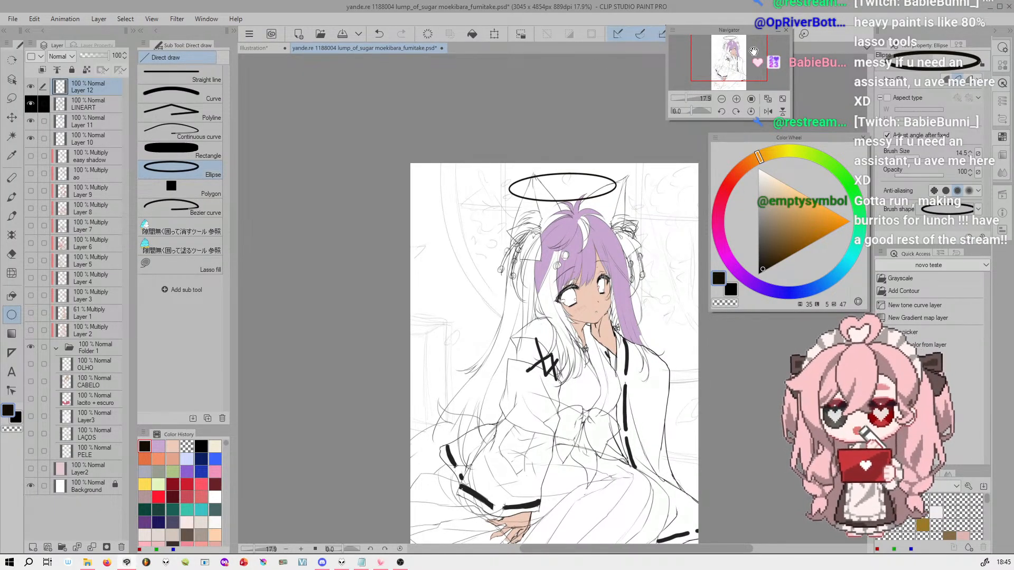
double_click(106, 87)
left_click_drag(107, 91, 37, 91)
type("HALO")
key("Return")
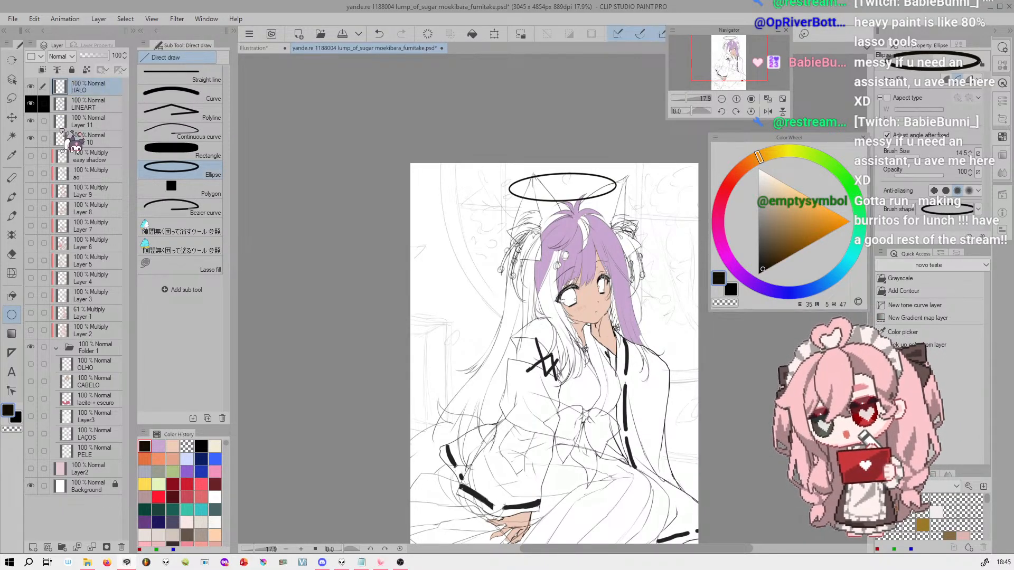
Load the HALO layer's drawn pixels directly as a selection and clear it again
left_click(62, 86, "ctrl")
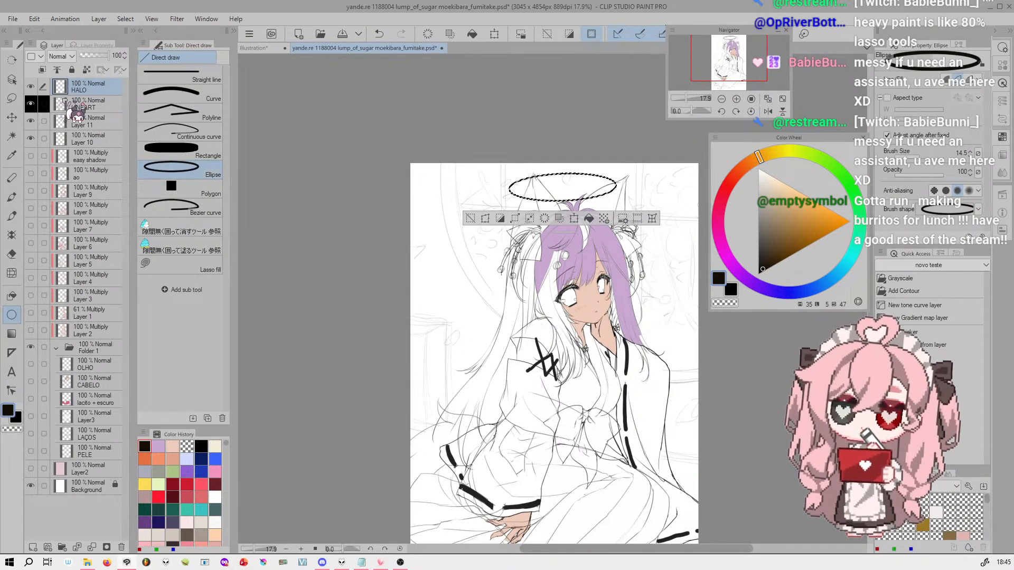
scroll(740, 56, "up", 4)
left_click_drag(739, 55, 735, 46)
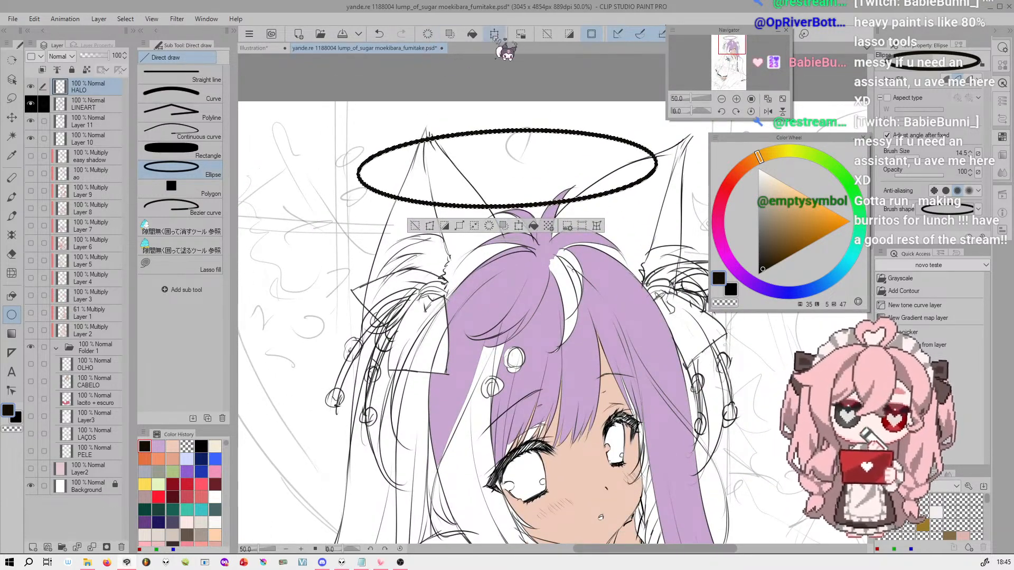
left_click(546, 35)
Demonstrate the Selection from Layer command by creating a selection of the halo, and deselect it
left_click(99, 19)
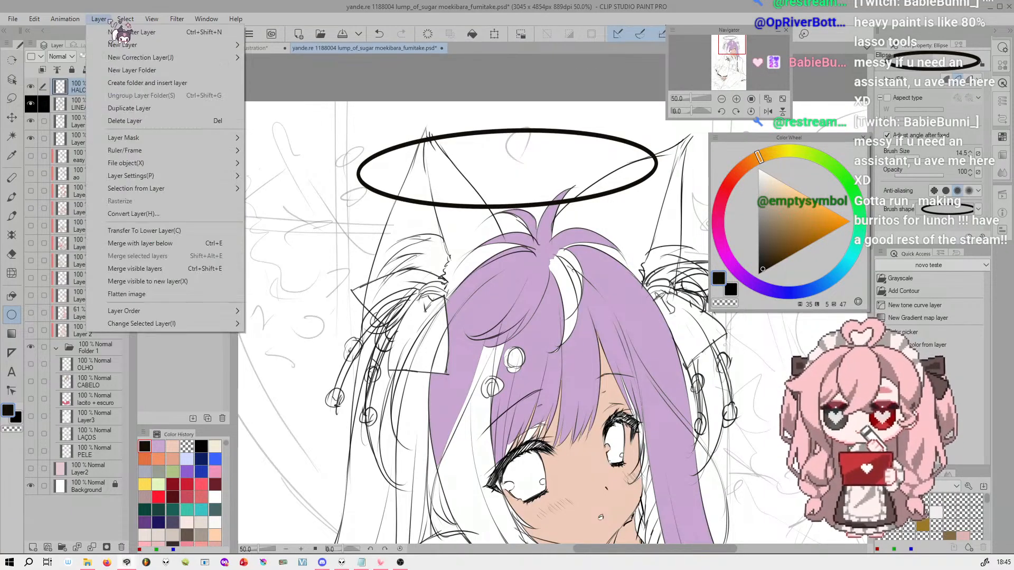
mouse_move(195, 189)
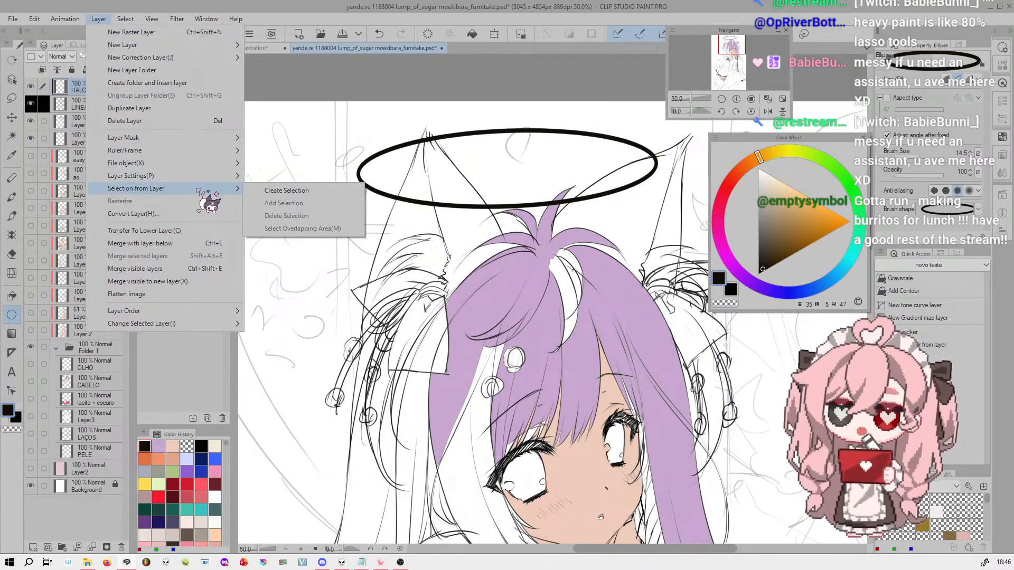
left_click(340, 191)
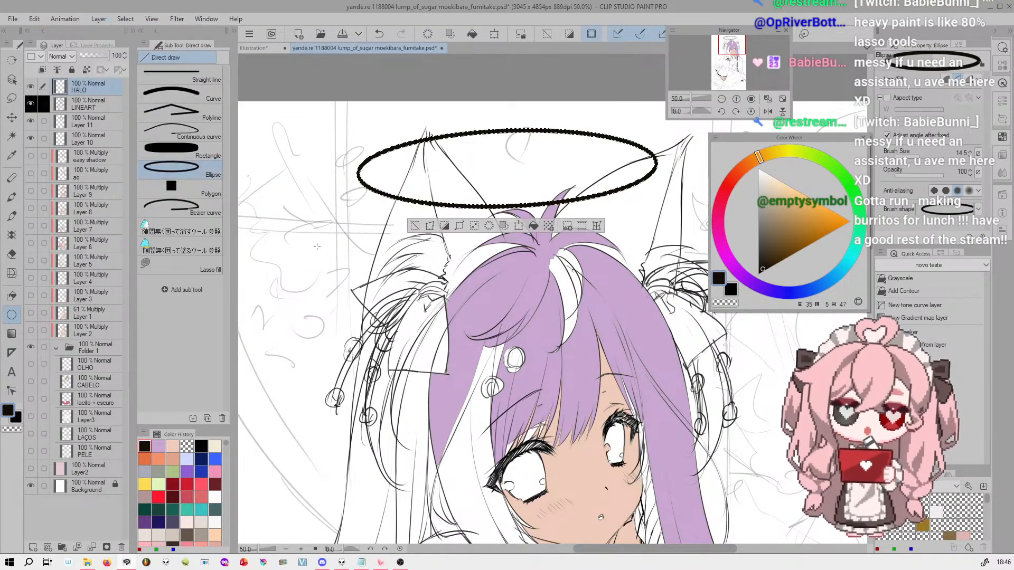
left_click(547, 34)
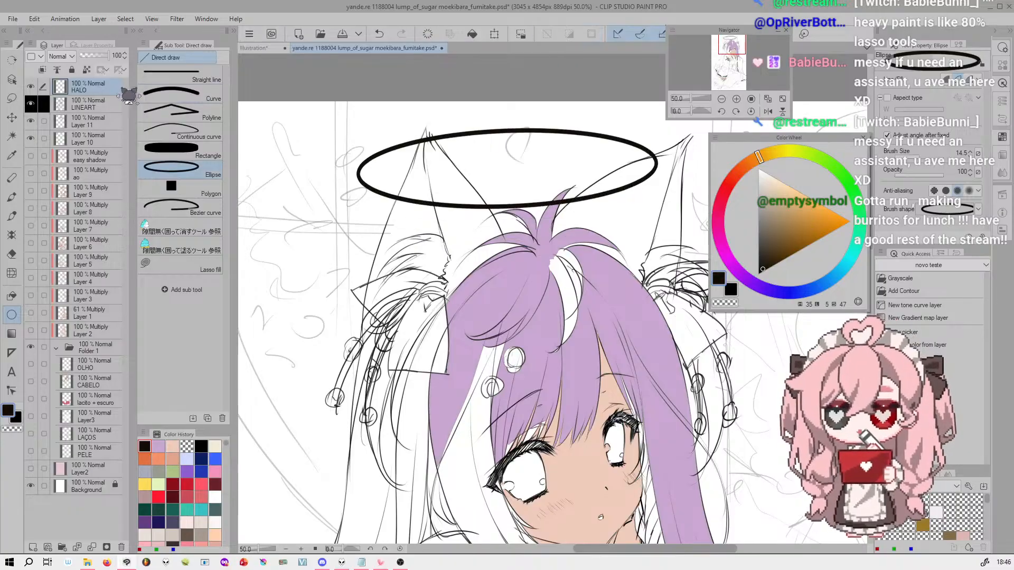
Create a selection from the HALO layer's contents and toggle the selection border display off and on
right_click(107, 90)
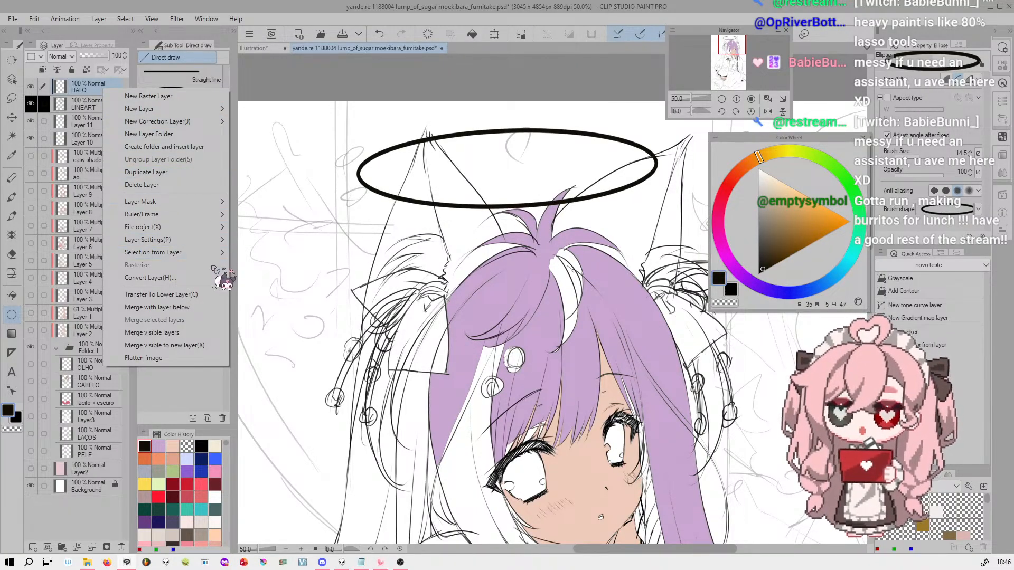
mouse_move(220, 252)
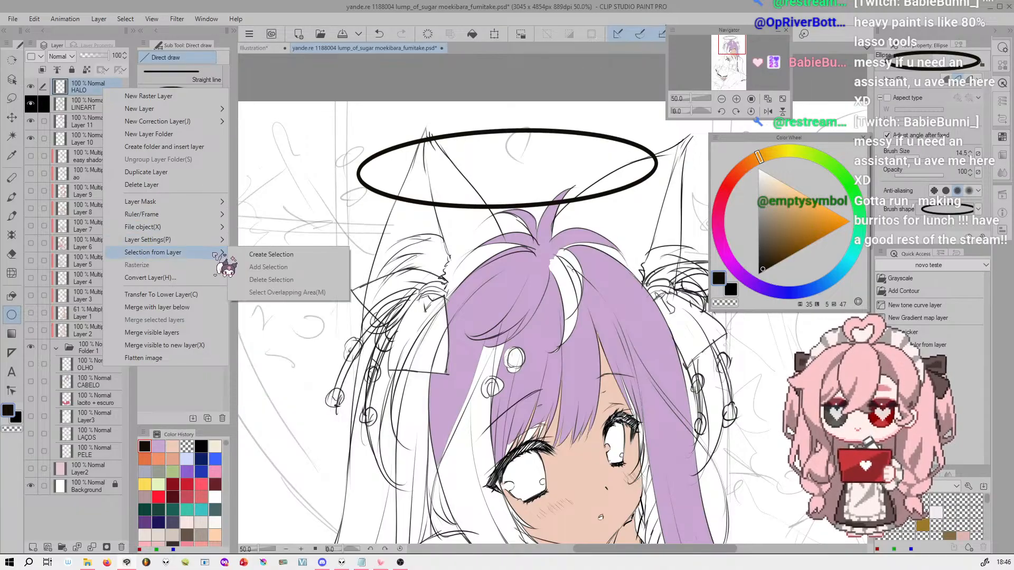
left_click(280, 255)
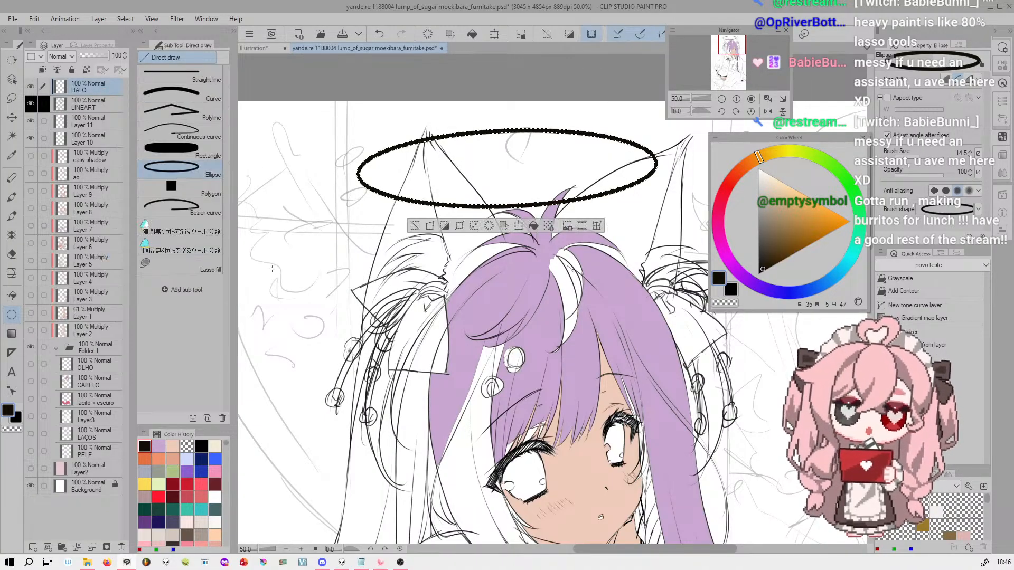
left_click_drag(690, 98, 696, 95)
left_click_drag(725, 59, 723, 55)
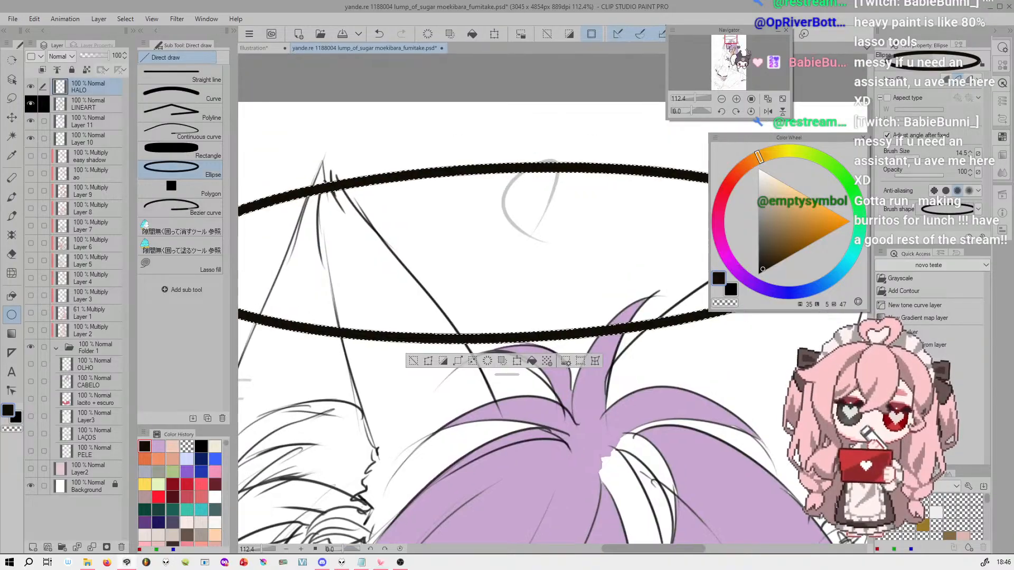
left_click(592, 35)
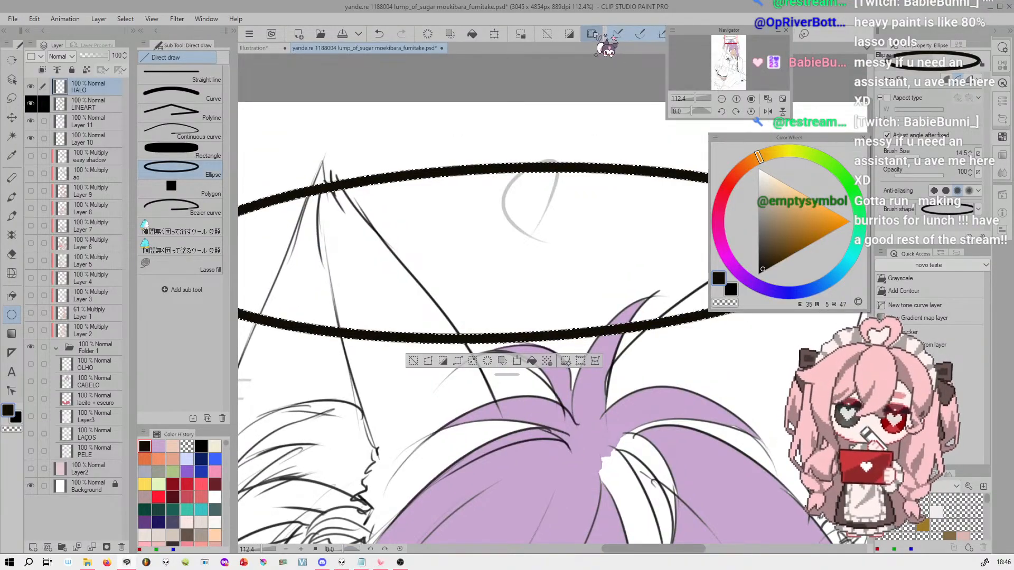
left_click_drag(698, 98, 695, 98)
left_click(594, 35)
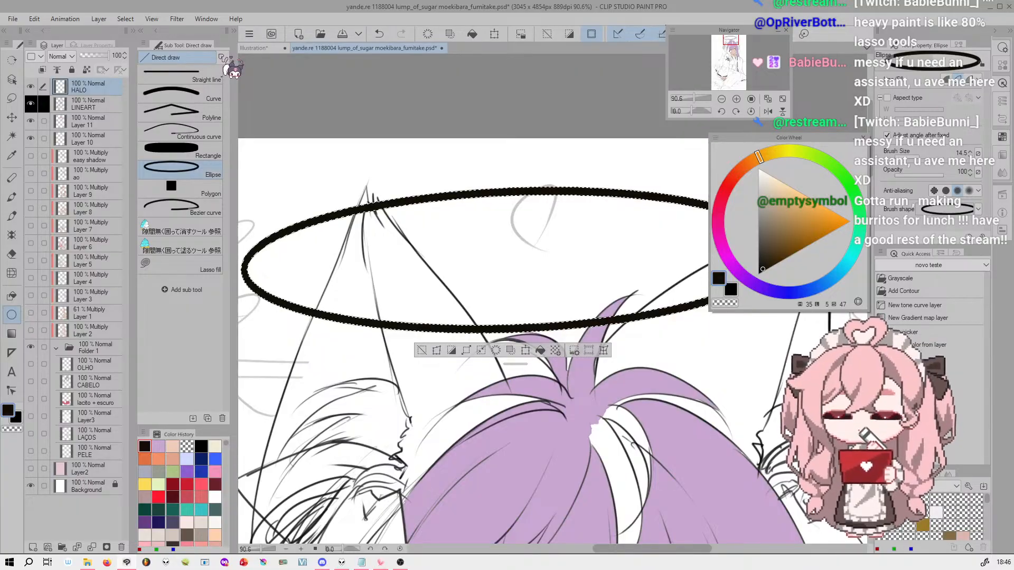
Add a new raster layer between LINEART and HALO and expand the selection around the halo's outline
left_click(95, 103)
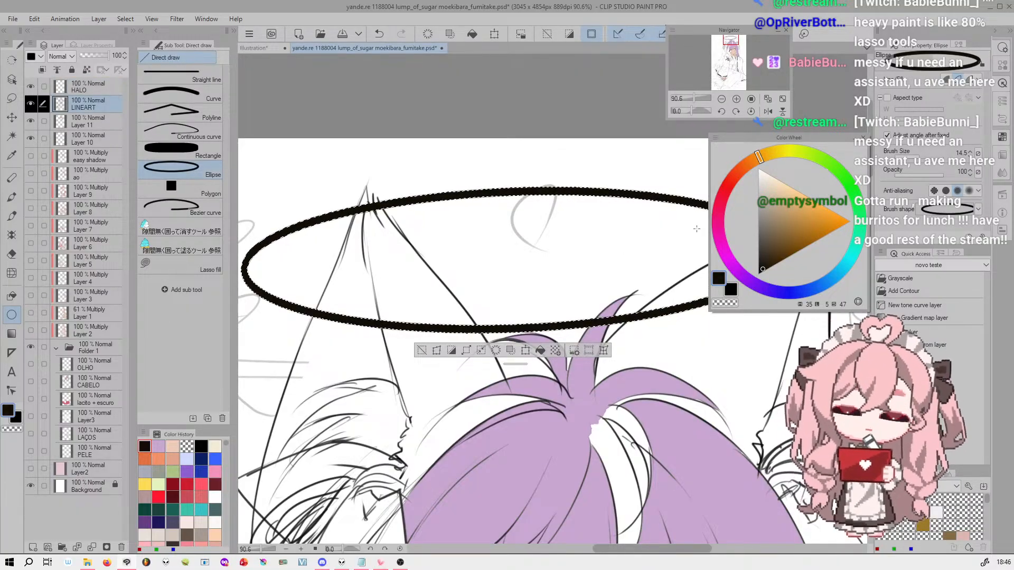
left_click(33, 547)
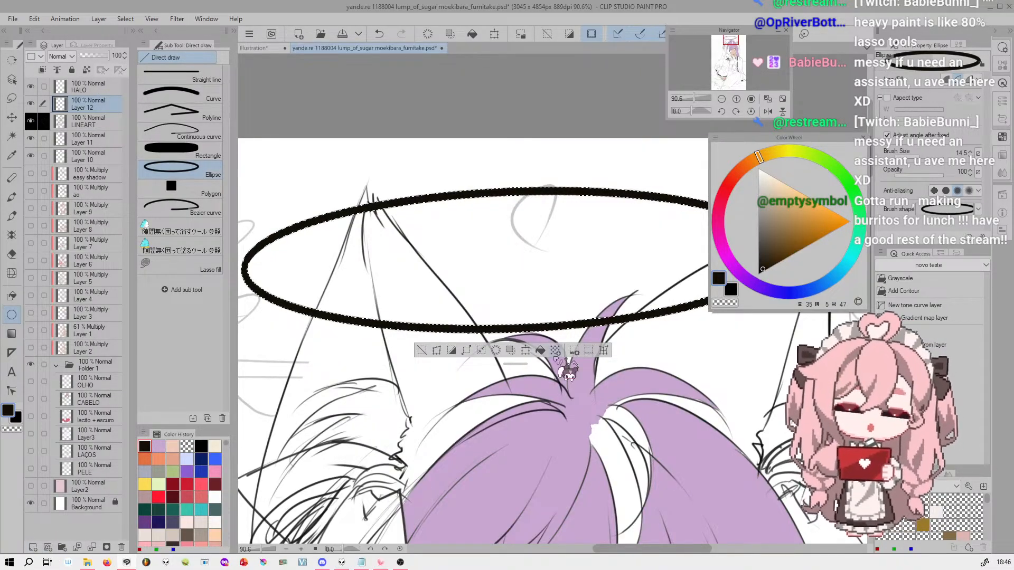
left_click(467, 351)
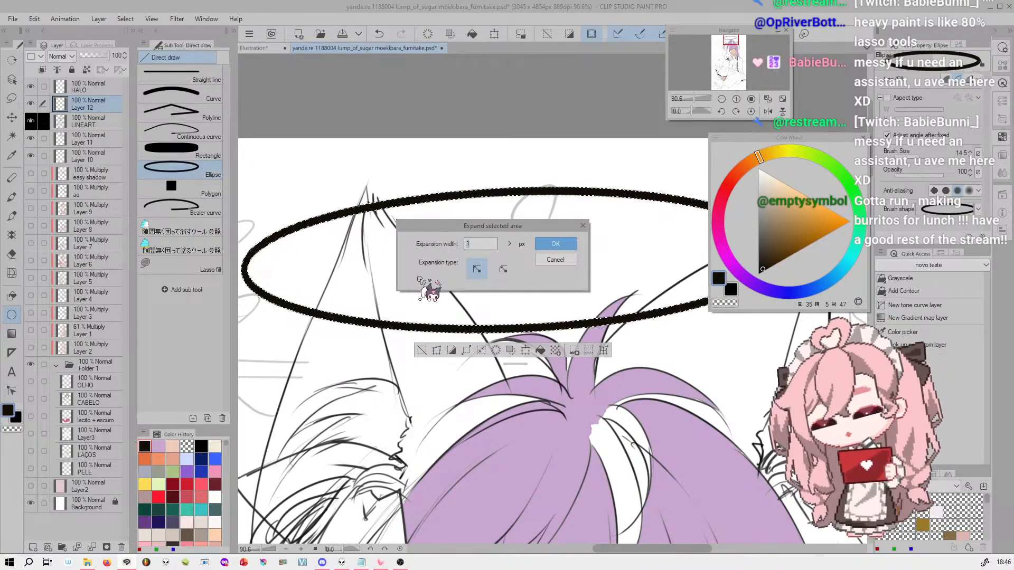
left_click(569, 245)
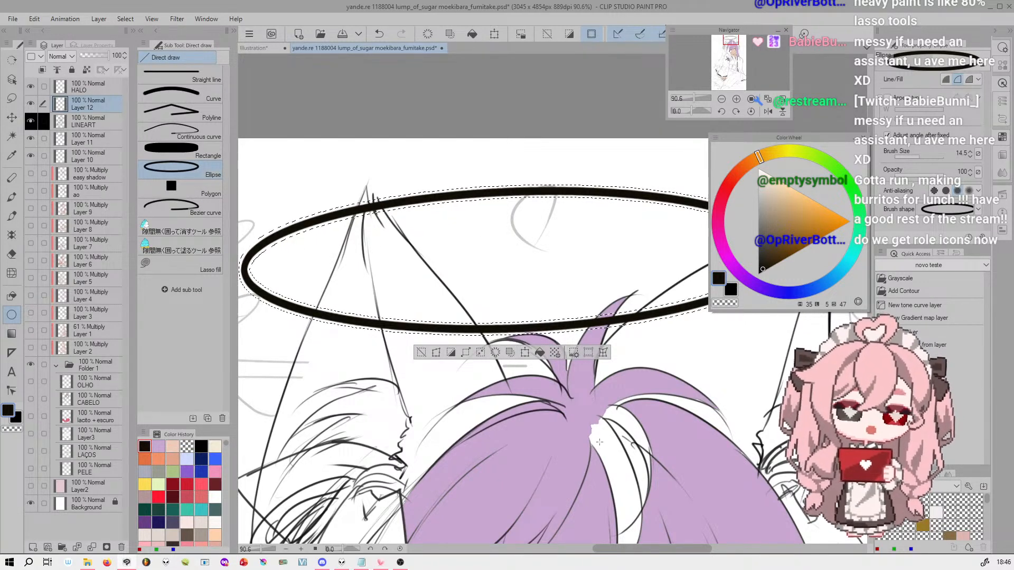
Try filling the expanded halo selection with gray on the new layer, deselect, and undo the fill
left_click(760, 217)
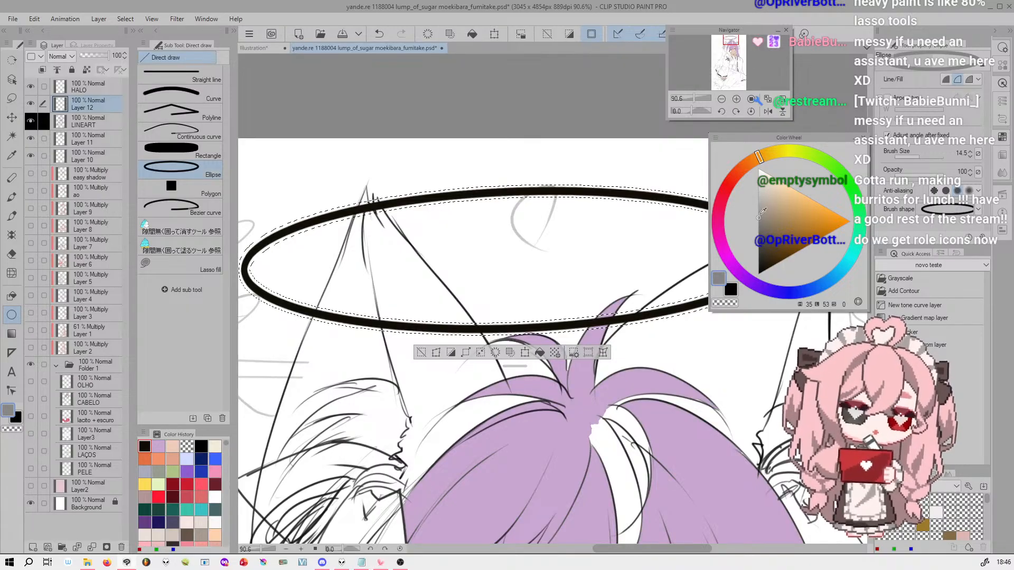
left_click(540, 352)
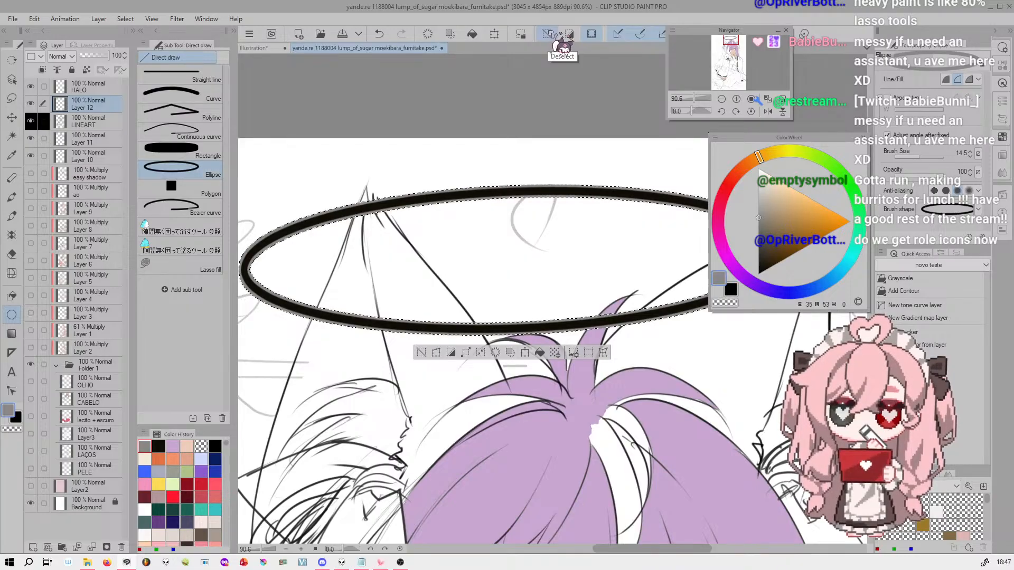
left_click(549, 34)
left_click(694, 99)
left_click_drag(695, 99, 696, 99)
key("ctrl+z")
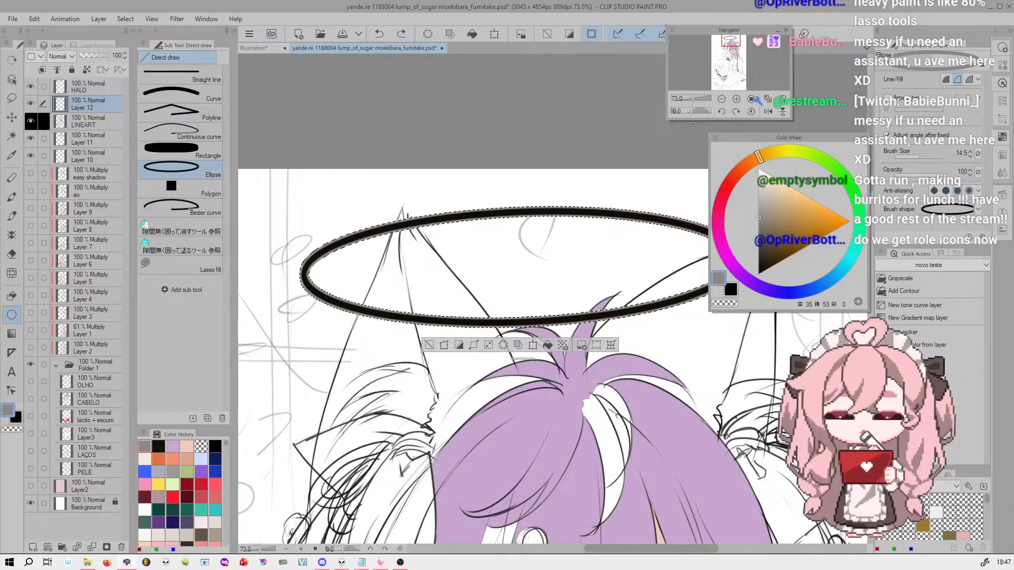
Expand the selected area around the halo further to widen the band around its line
left_click_drag(696, 100, 699, 99)
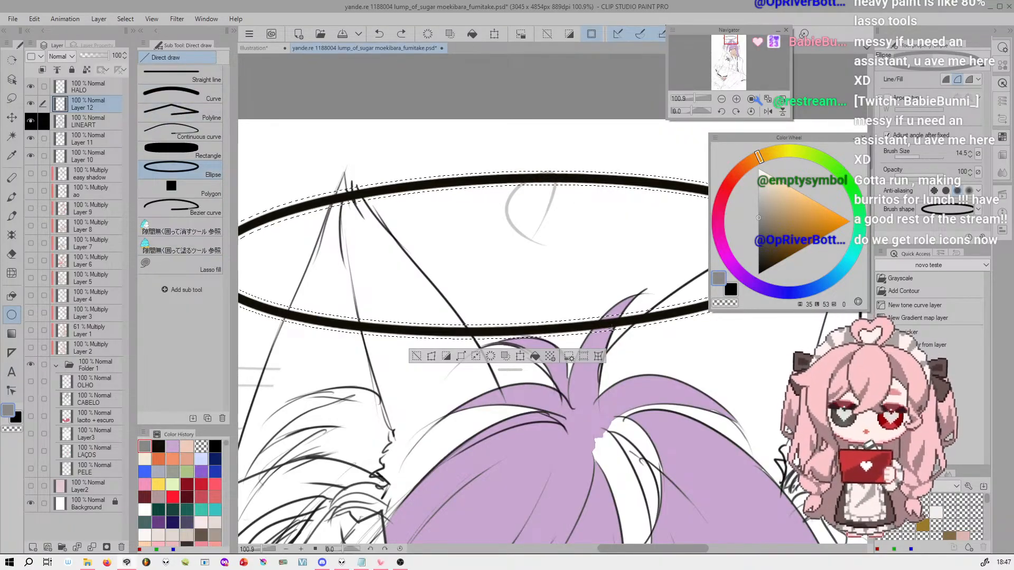
left_click(476, 357)
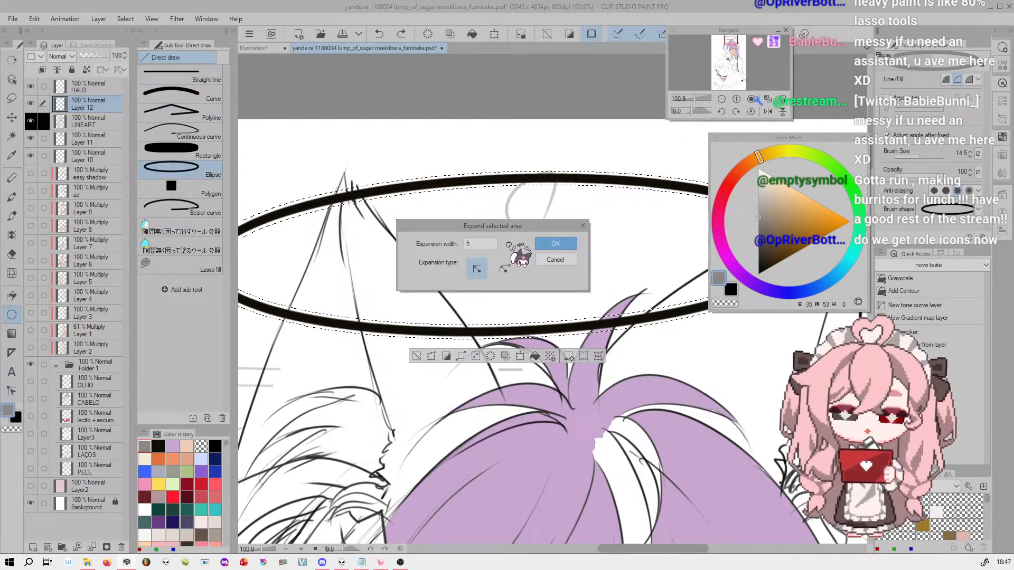
left_click(510, 244)
left_click(556, 243)
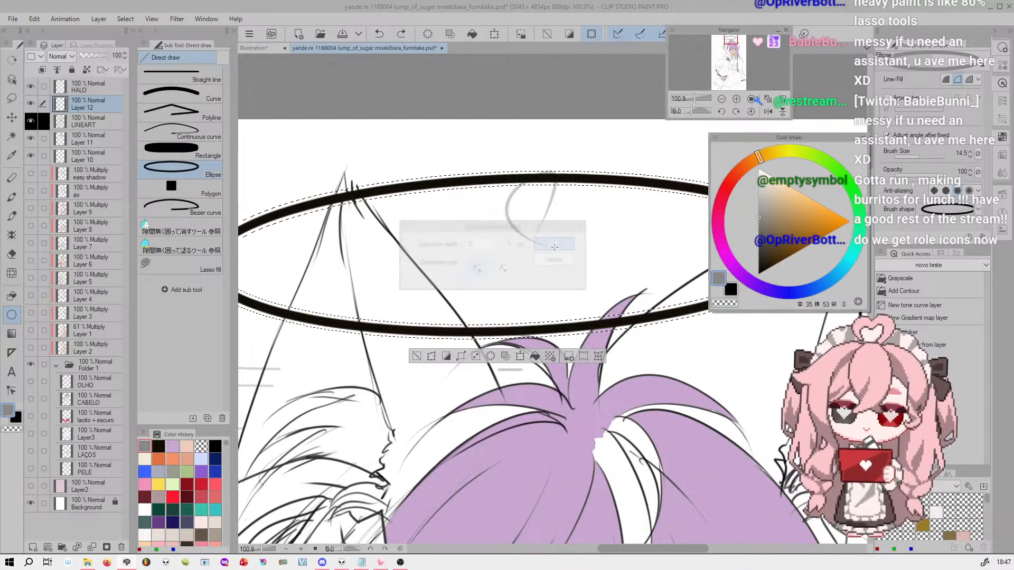
Try blurring the widened selection's border and filling it with gray, deselect, and undo the blur and fill
left_click(126, 19)
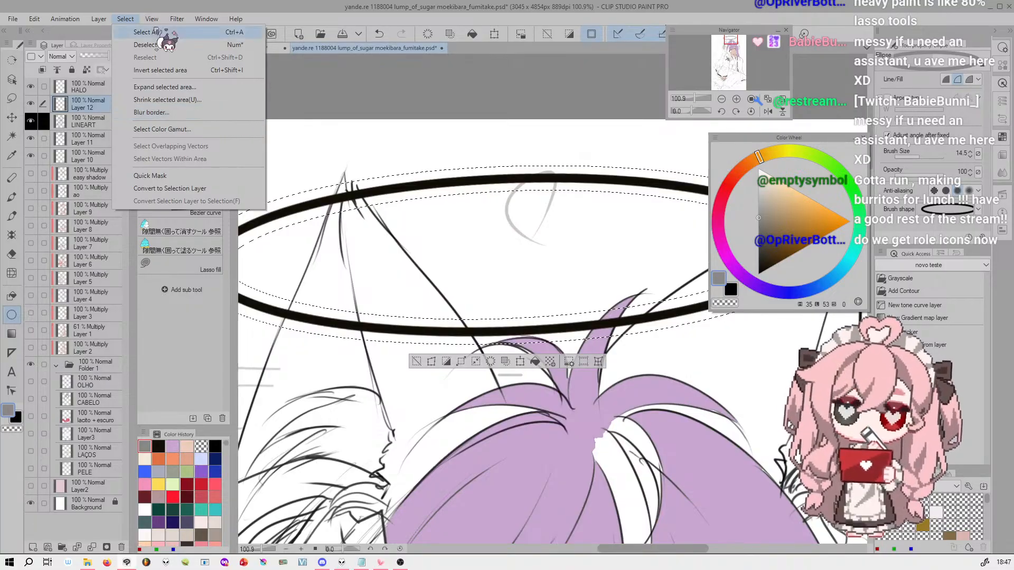
left_click(191, 113)
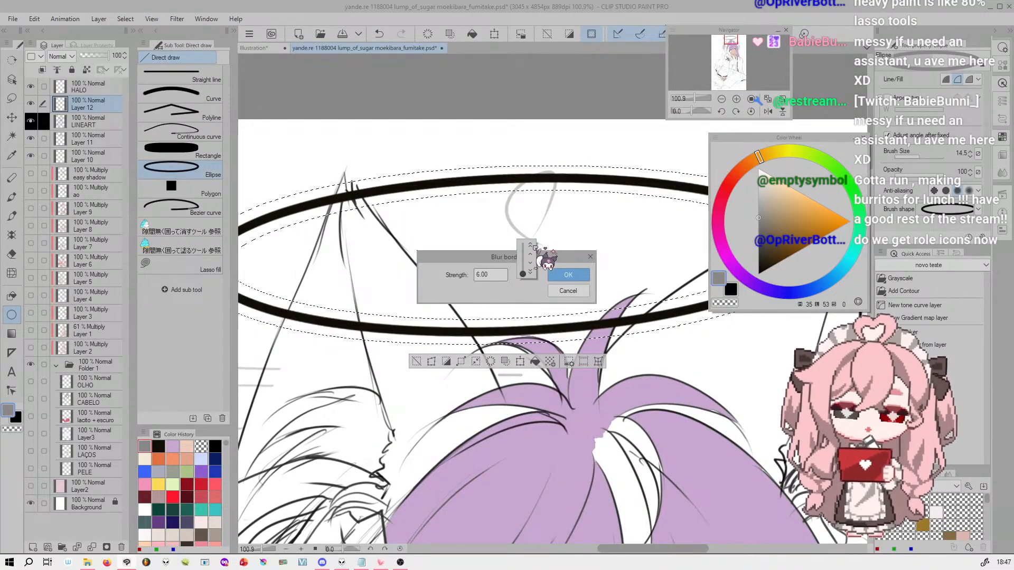
left_click(567, 274)
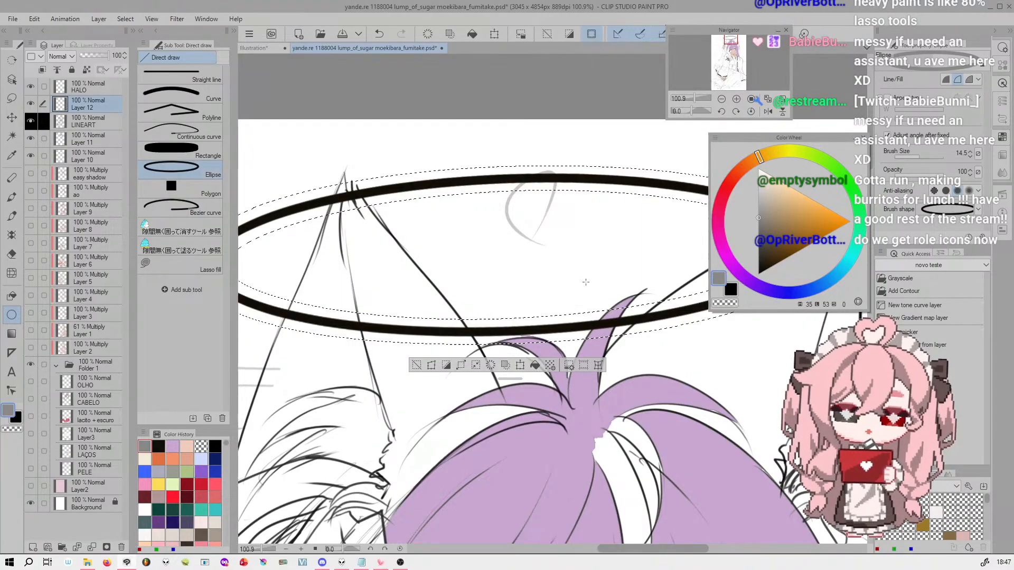
left_click(535, 365)
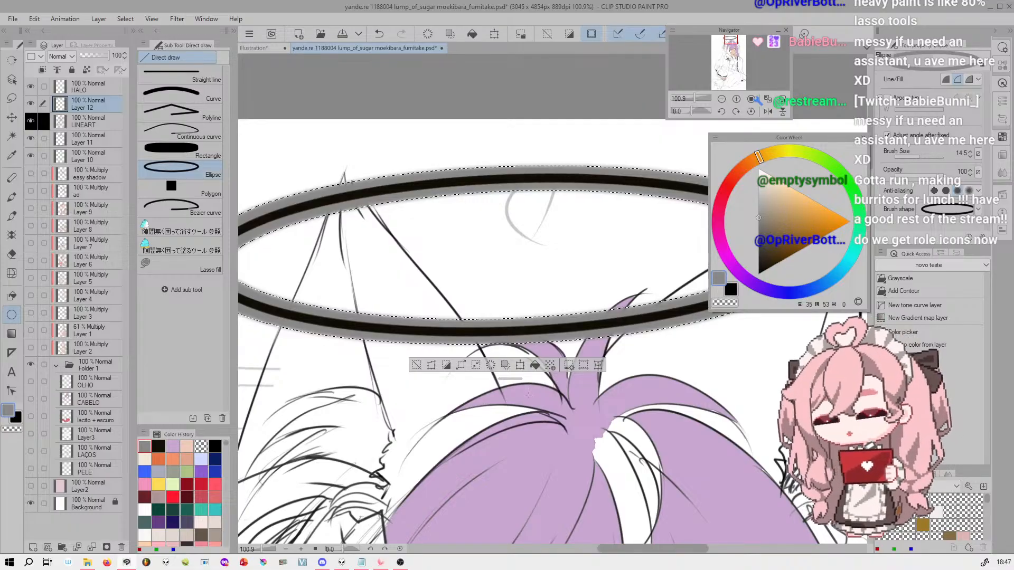
key("ctrl+d")
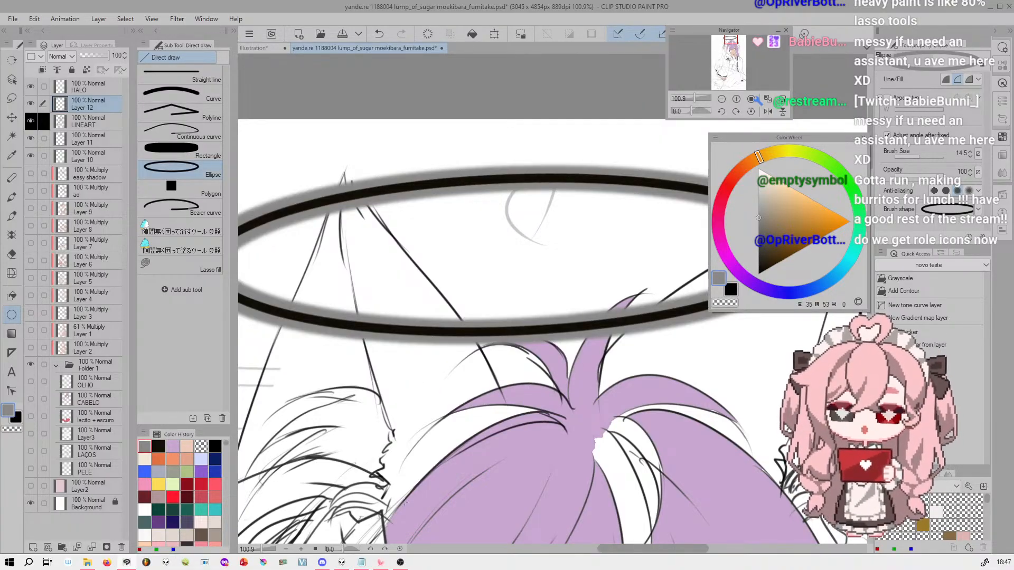
mouse_move(696, 98)
left_mouse_down()
mouse_move(687, 97)
mouse_move(698, 97)
left_mouse_up()
key("ctrl+z")
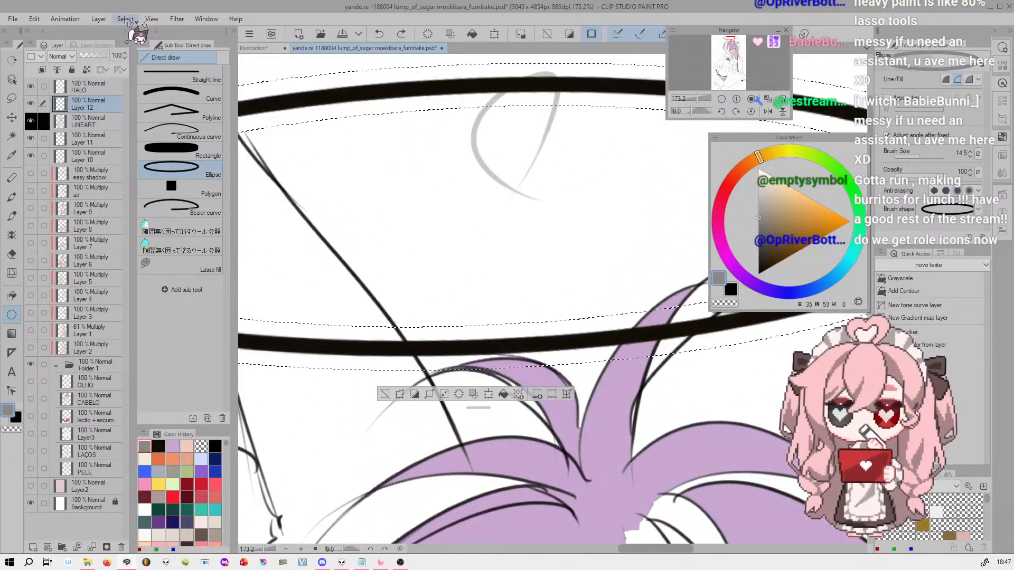
Blur the border of the halo selection with a strength of 14 px
left_click(99, 18)
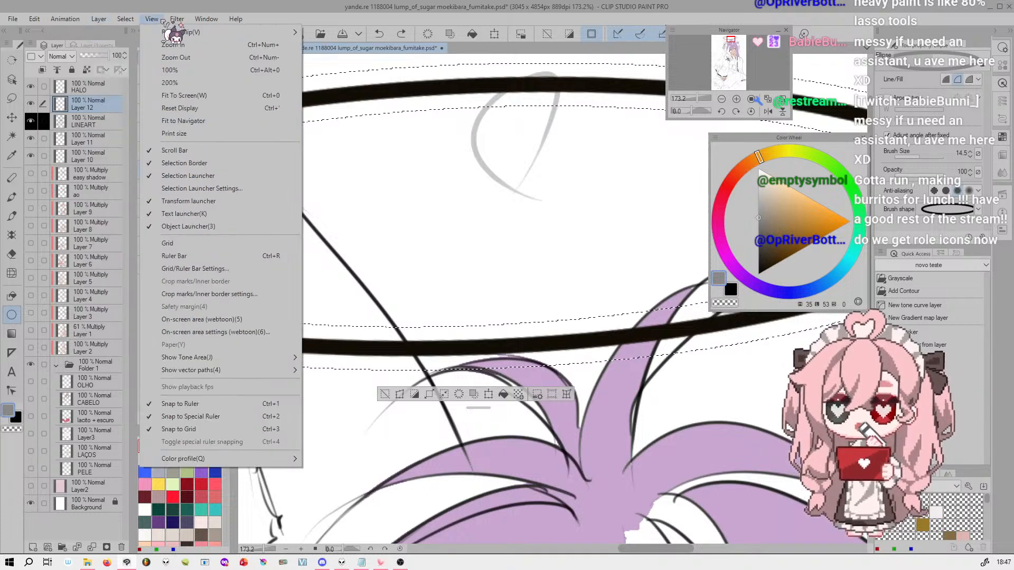
mouse_move(125, 20)
left_click(210, 114)
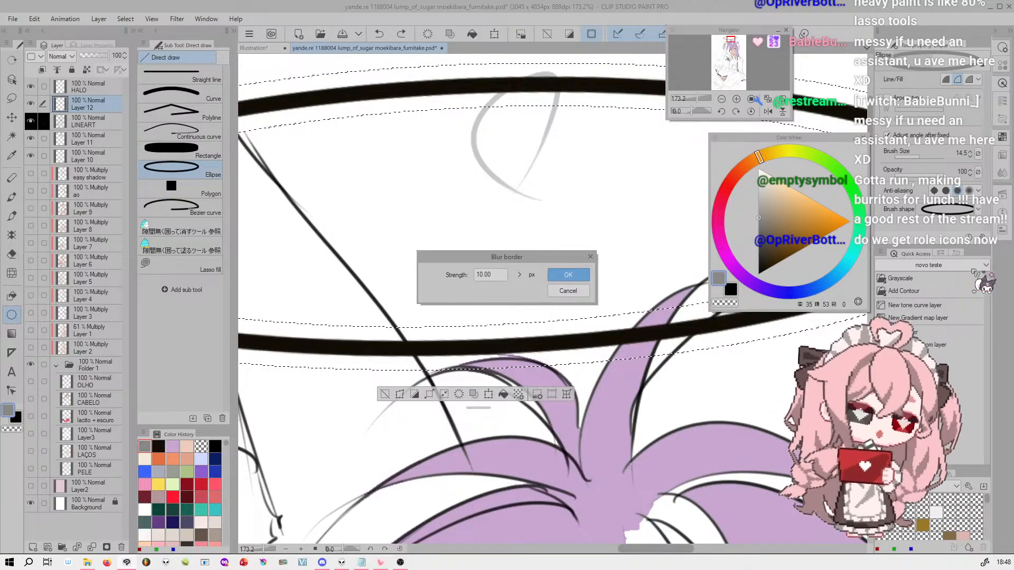
left_click(521, 275)
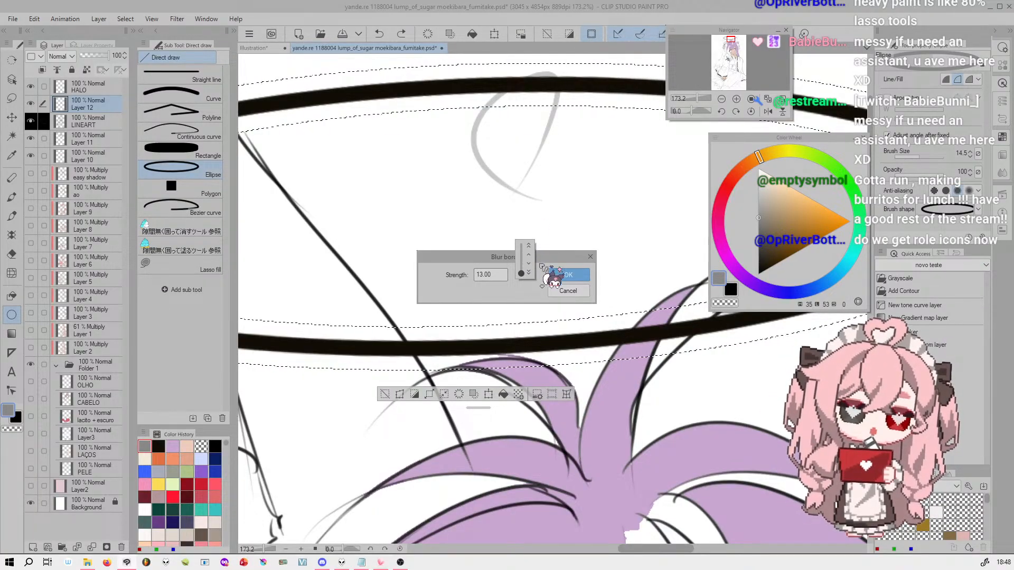
left_click(566, 272)
left_click(523, 275)
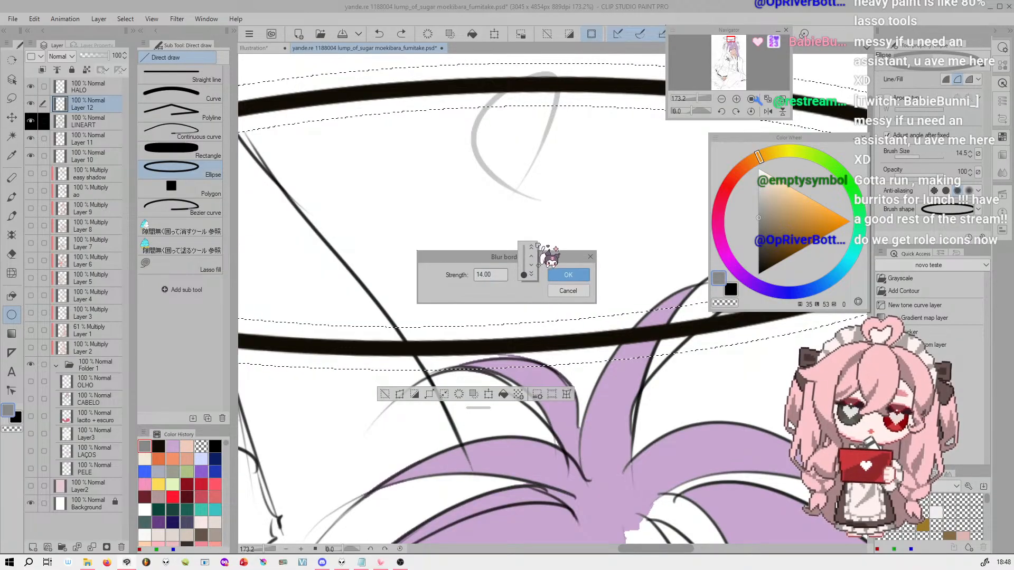
left_click(568, 274)
left_click(568, 275)
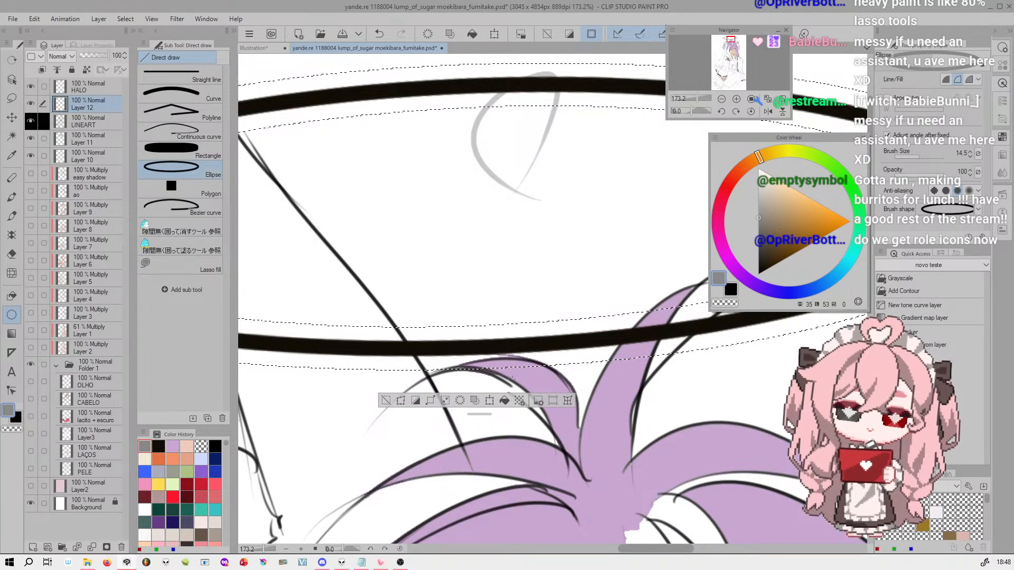
Fill the blurred halo selection with gray on Layer 12 to form a soft glow, and clear the selection
left_click(506, 402)
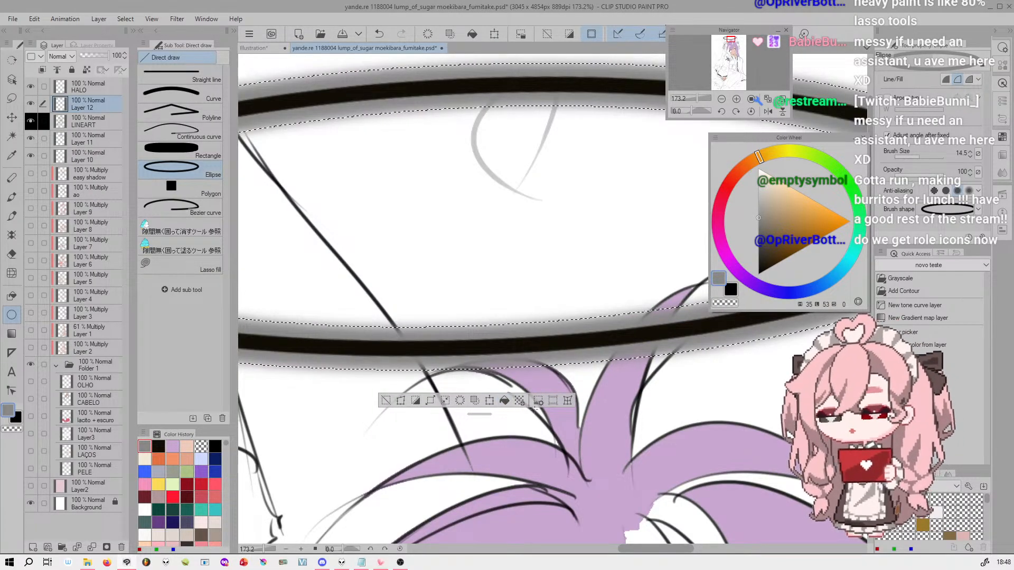
key("ctrl+d")
mouse_move(703, 99)
left_mouse_down()
mouse_move(689, 100)
mouse_move(705, 98)
left_mouse_up()
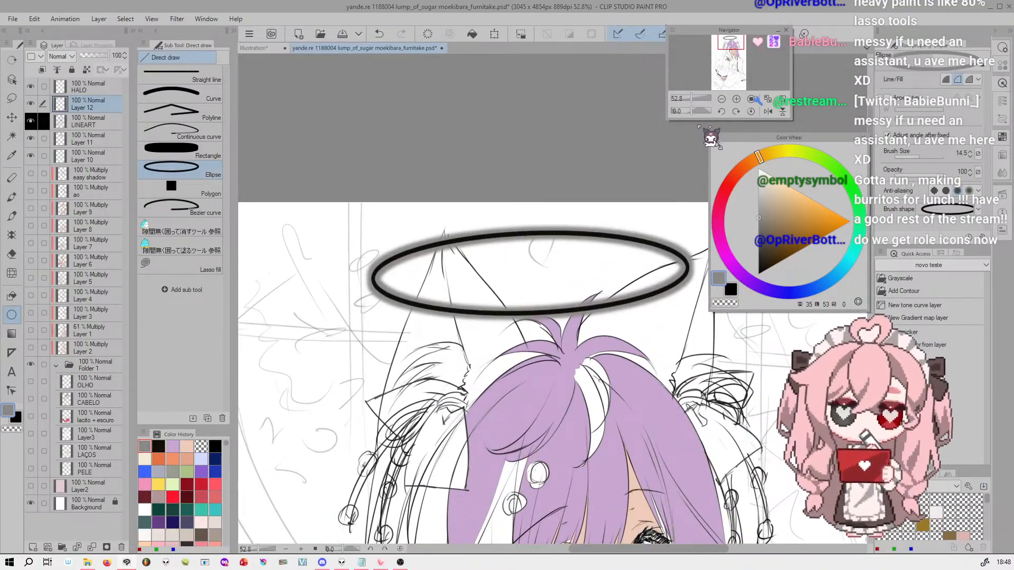
left_click_drag(738, 46, 739, 56)
left_click_drag(692, 99, 690, 96)
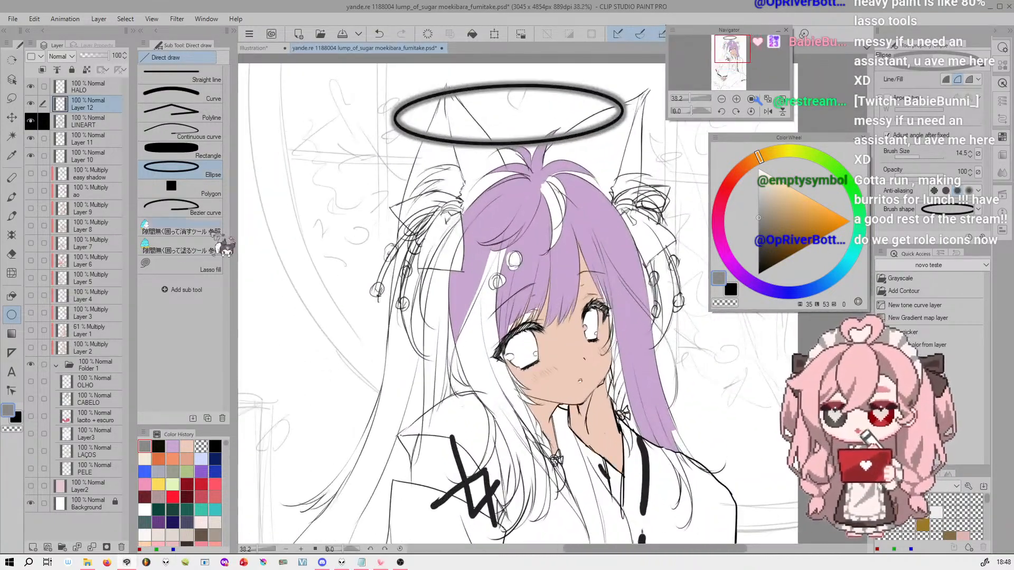
Try lassoing several overlapping freehand areas across the bangs, the long white hair strand and the side of the face
left_click(12, 98)
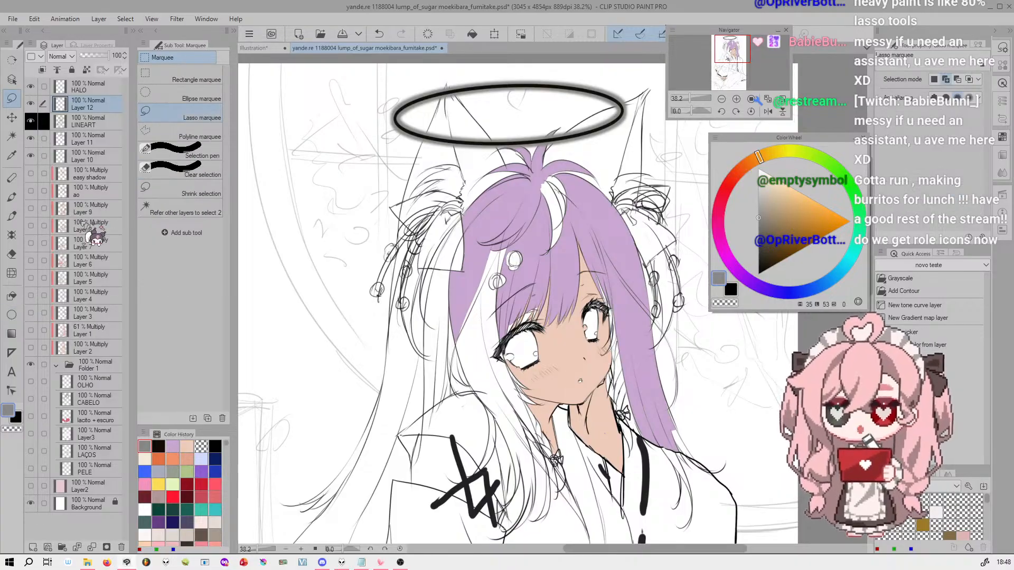
left_click_drag(461, 307, 573, 240)
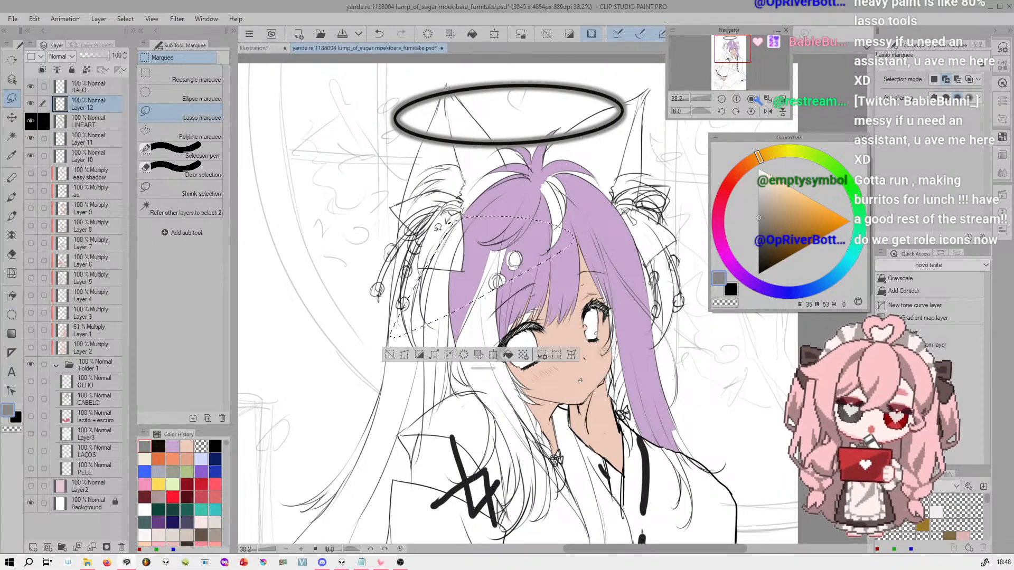
left_click_drag(699, 274, 565, 317)
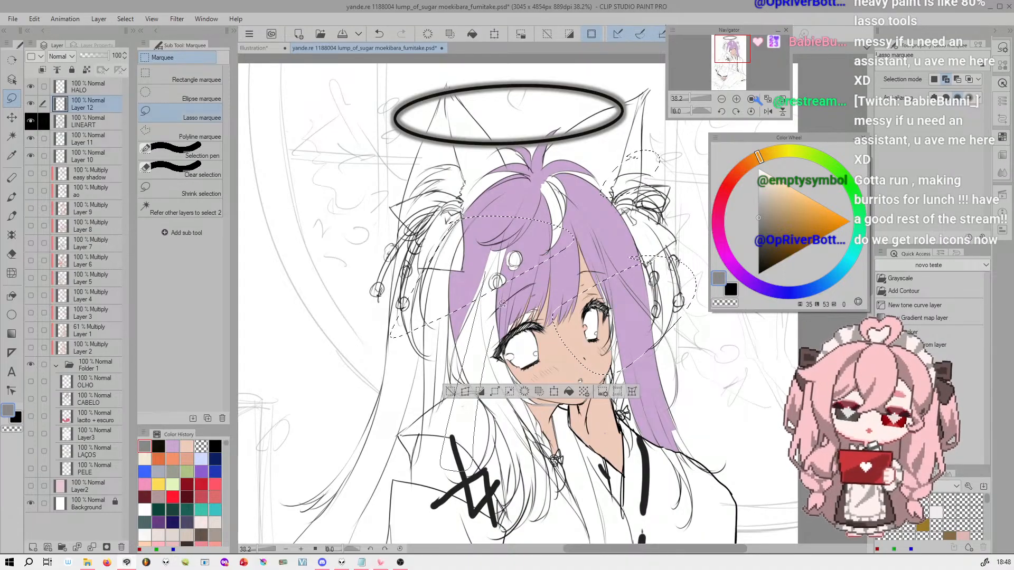
left_click_drag(493, 338, 507, 253)
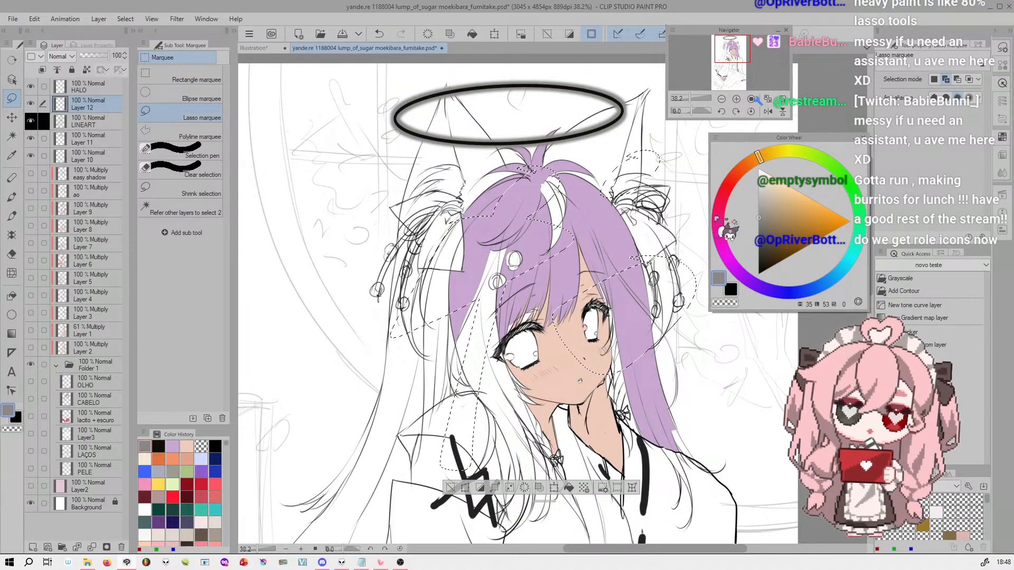
Try painting gray texture into the lassoed areas on a new Multiply layer with "that one brush2" at size 1200, and deselect
left_click_drag(692, 98, 693, 97)
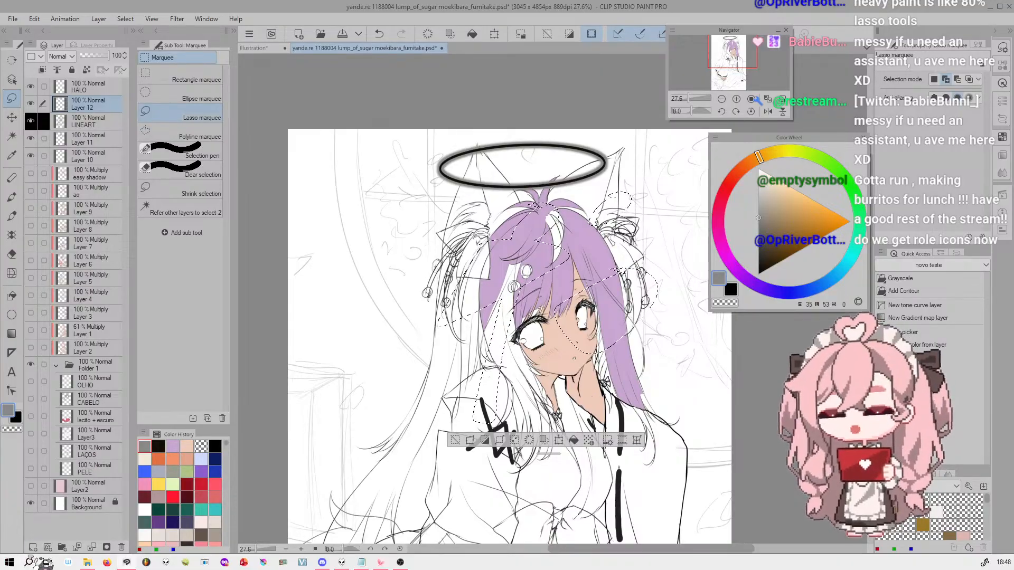
left_click(33, 547)
left_click(75, 91)
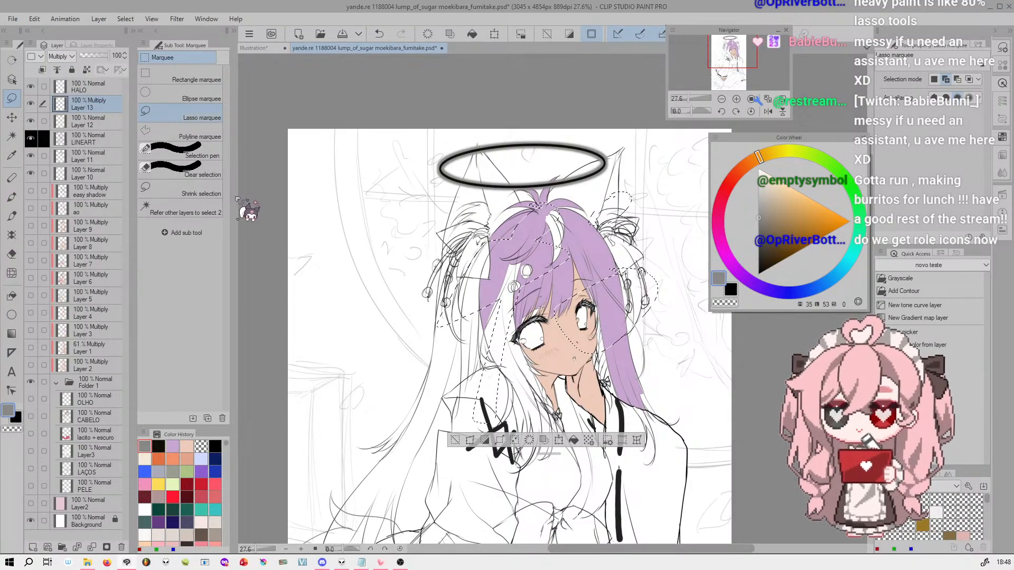
left_click(13, 216)
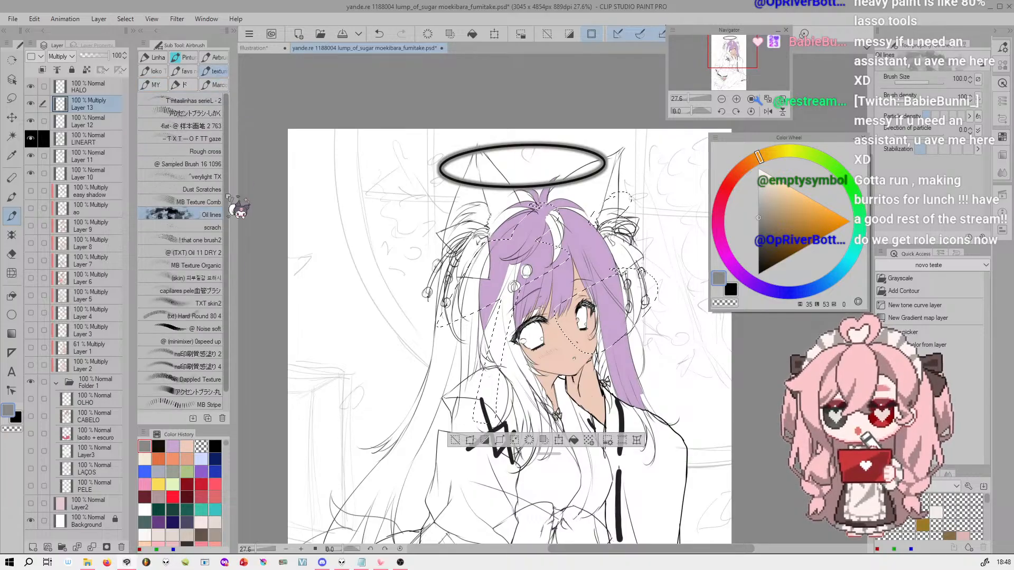
left_click(214, 240)
key("]")
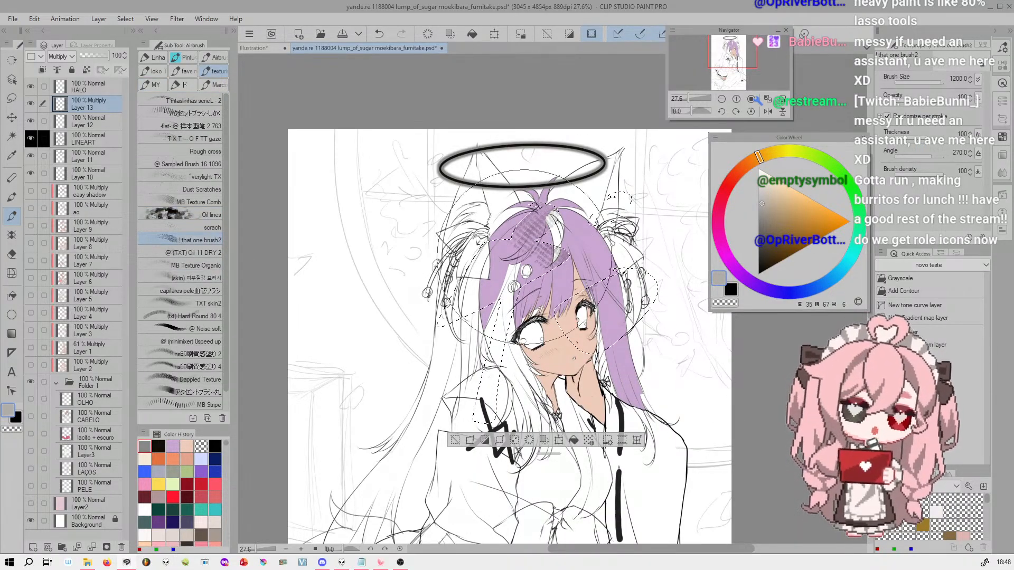
left_click_drag(501, 238, 472, 448)
left_click_drag(642, 317, 628, 406)
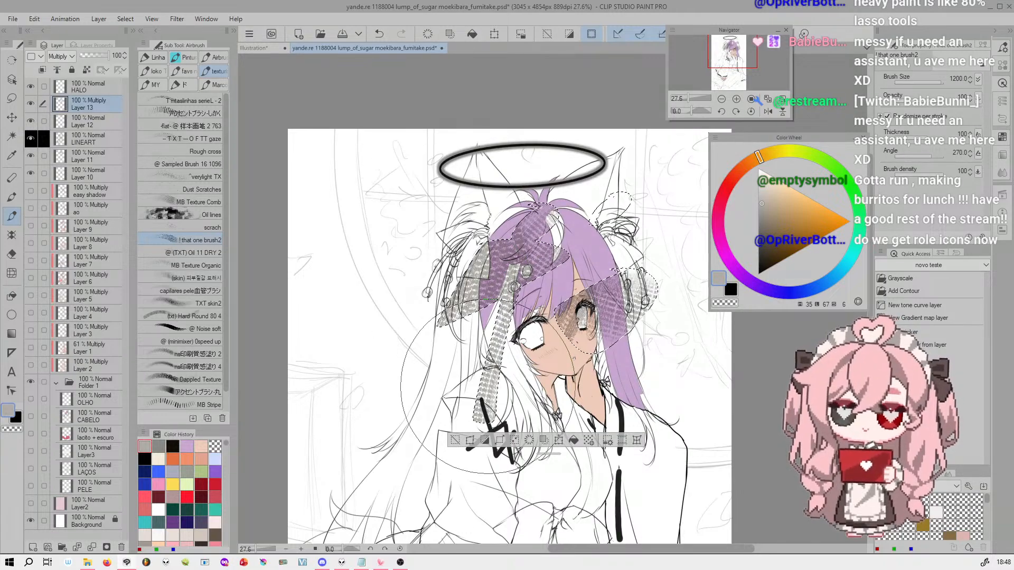
key("ctrl+d")
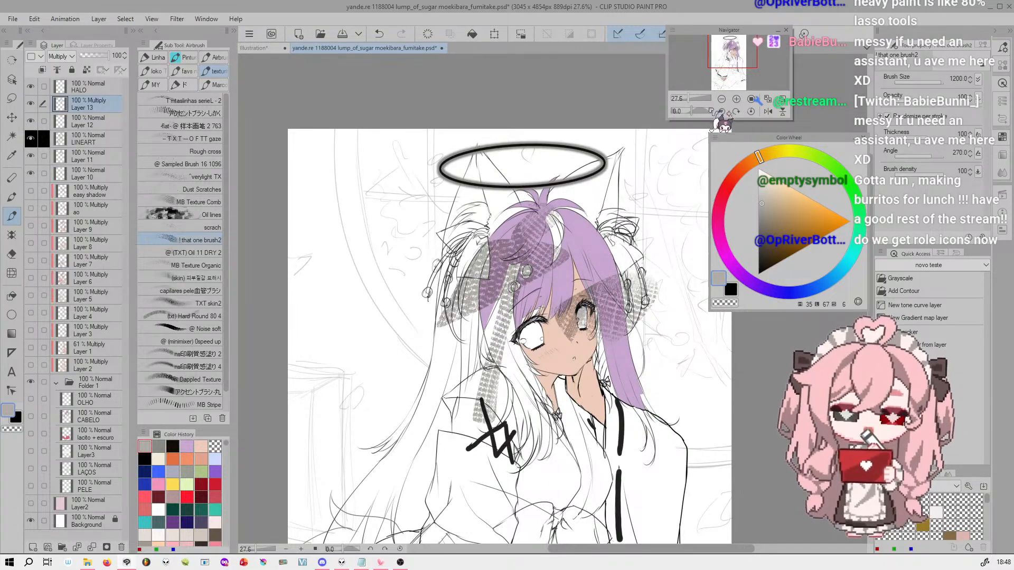
Lasso a small area of the purple hair, and undo it along with the texture painting, the Multiply layer and the earlier lassos
left_click_drag(689, 97, 693, 97)
left_click(13, 99)
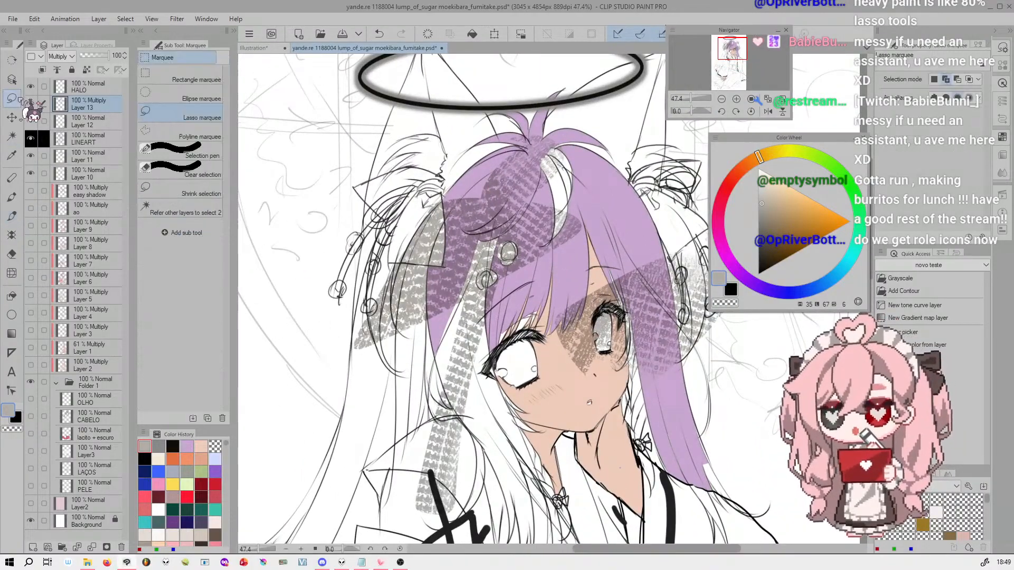
left_click_drag(627, 195, 587, 229)
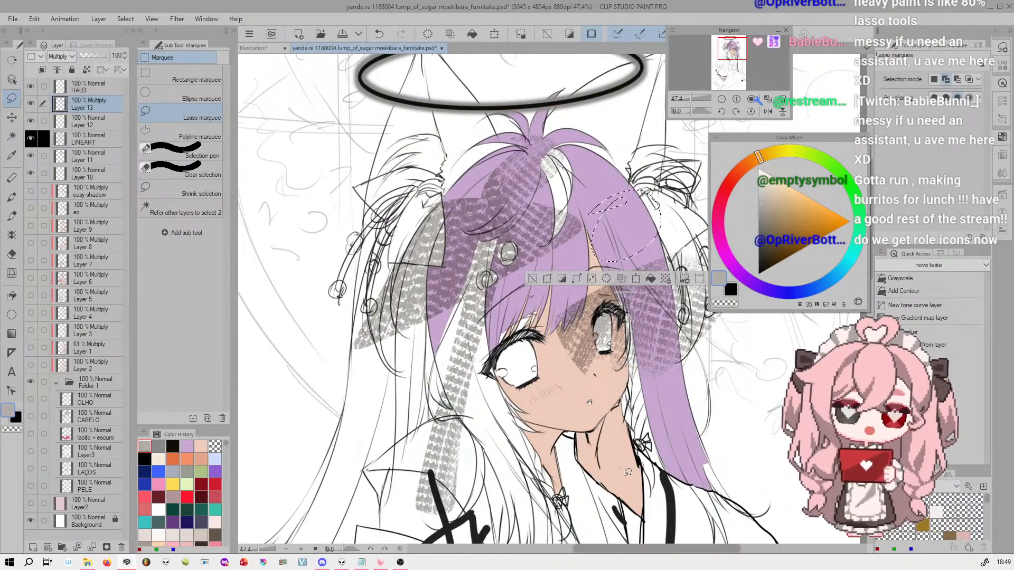
key("ctrl+z")
key("ctrl+z")
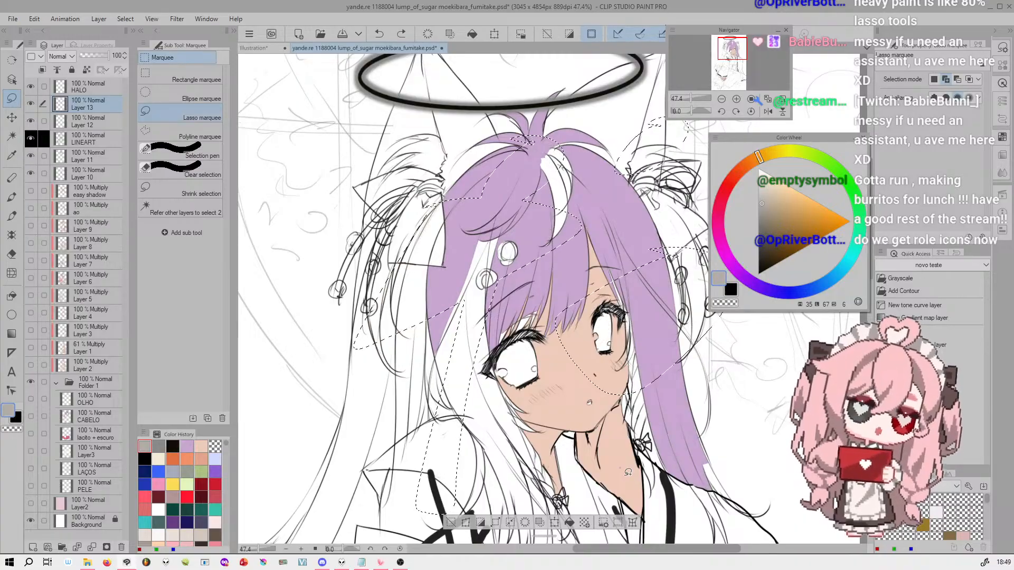
key("ctrl+z")
key("ctrl+z")
key("ctrl+z")
key("ctrl+z")
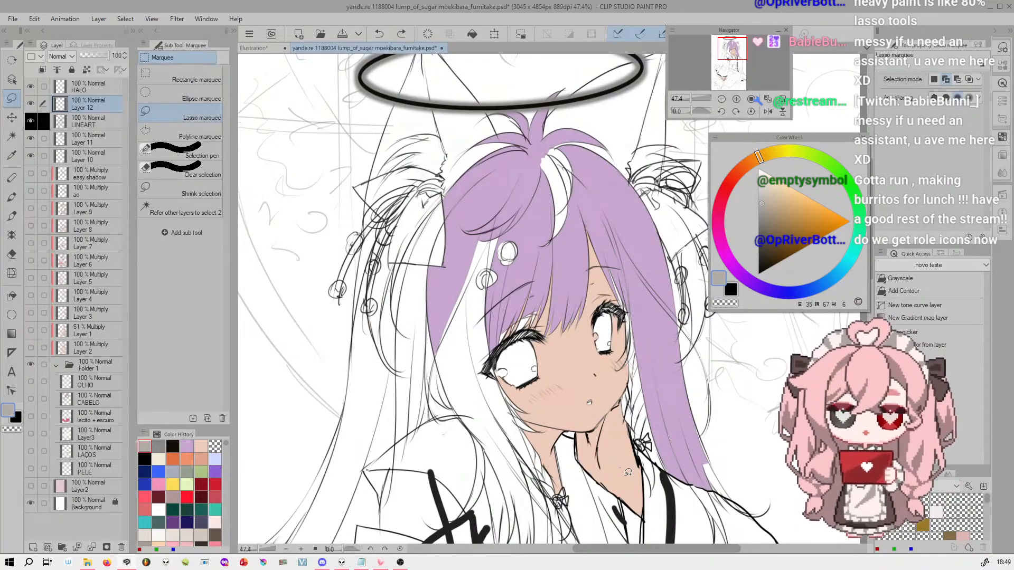
Lasso the shadow area on the neck below the chin
left_click_drag(728, 41, 735, 57)
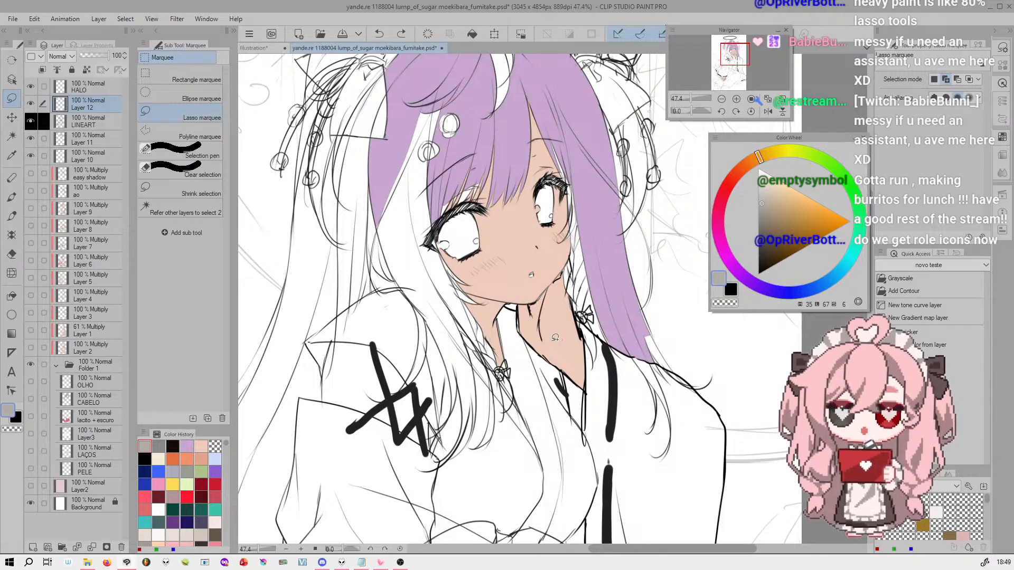
left_click(737, 99)
left_click(737, 99)
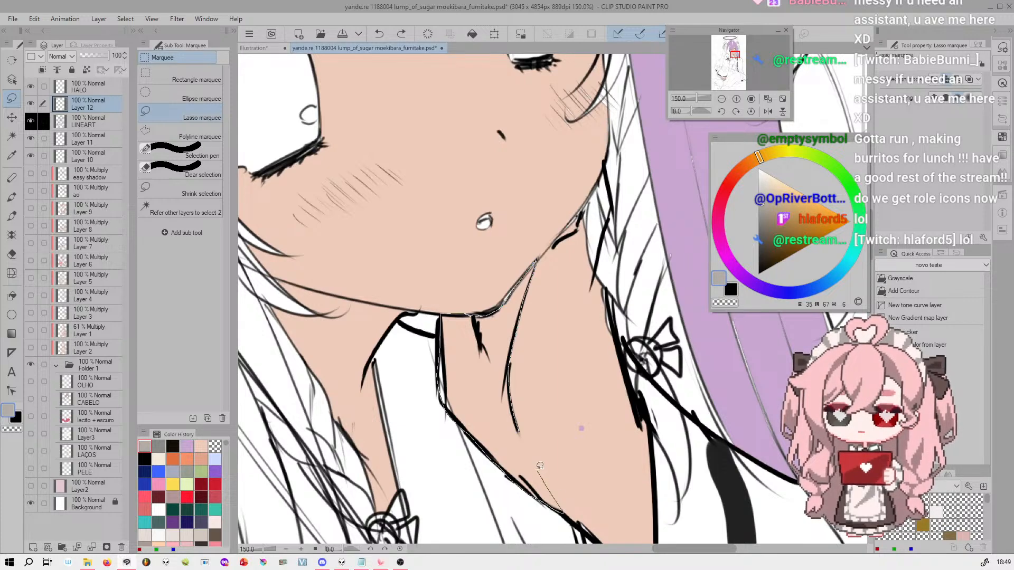
left_click_drag(521, 429, 521, 431)
Add a new layer clipped to the skin color layer, Layer 10, and rename Layer 10 to SKIN
left_click_drag(700, 97, 693, 97)
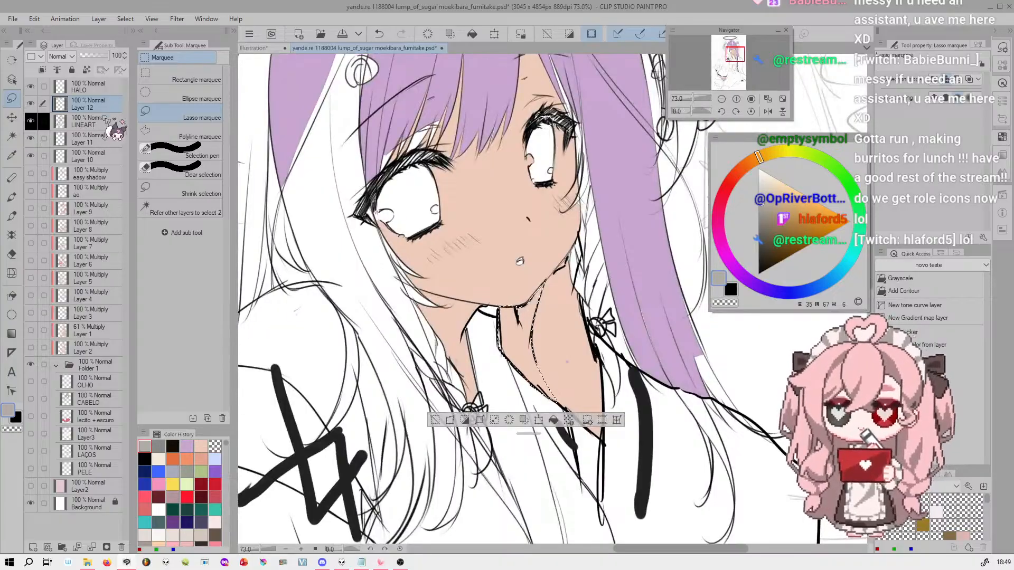
left_click(105, 156)
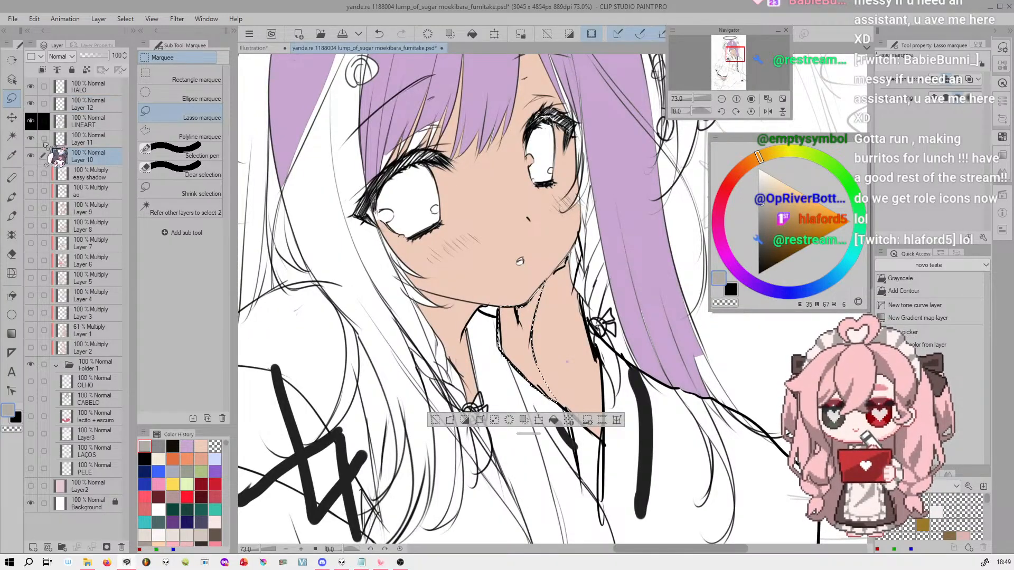
left_click(30, 156)
left_click(31, 156)
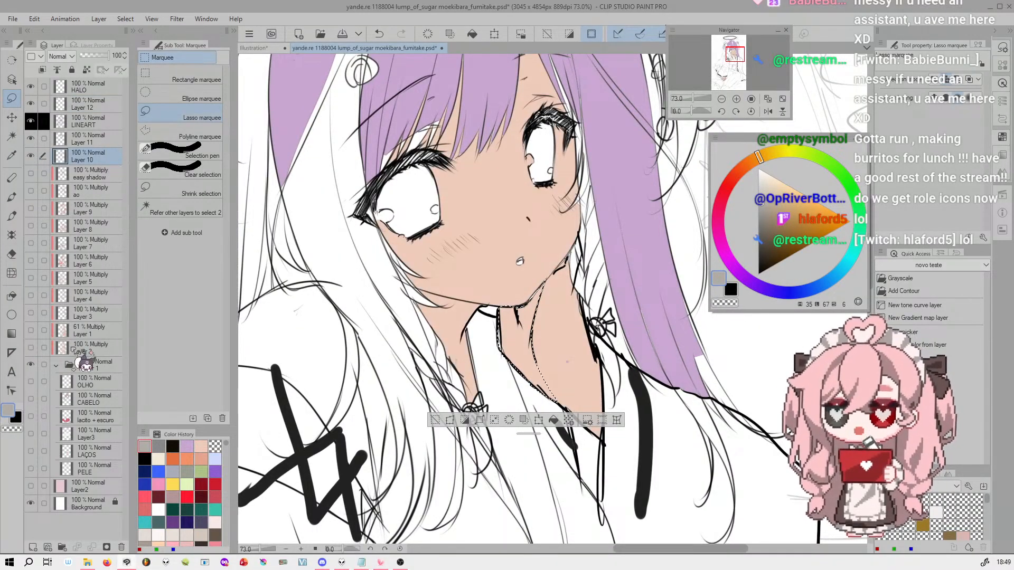
left_click(33, 547)
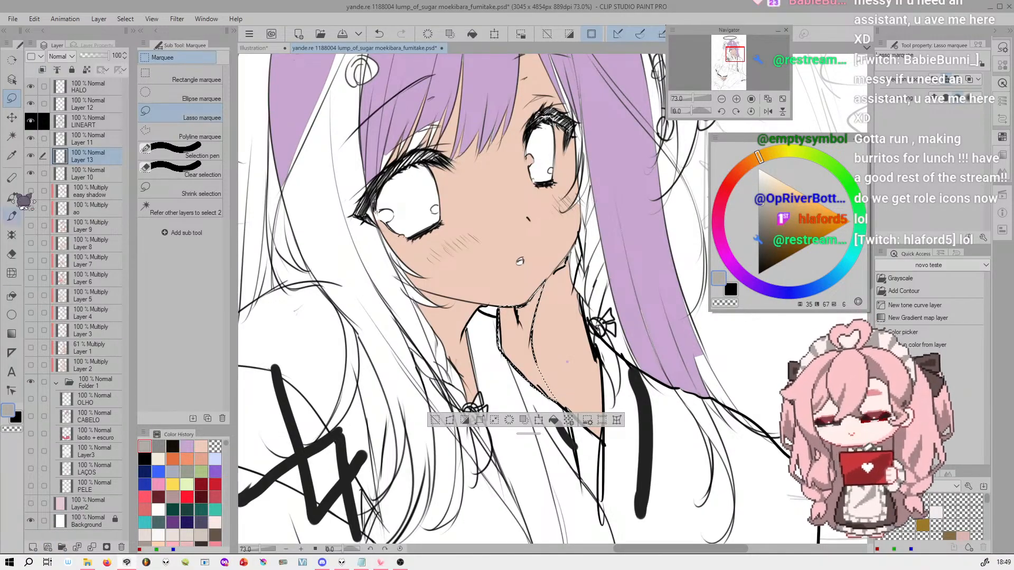
left_click(42, 70)
double_click(84, 177)
key("Return")
left_click(58, 157)
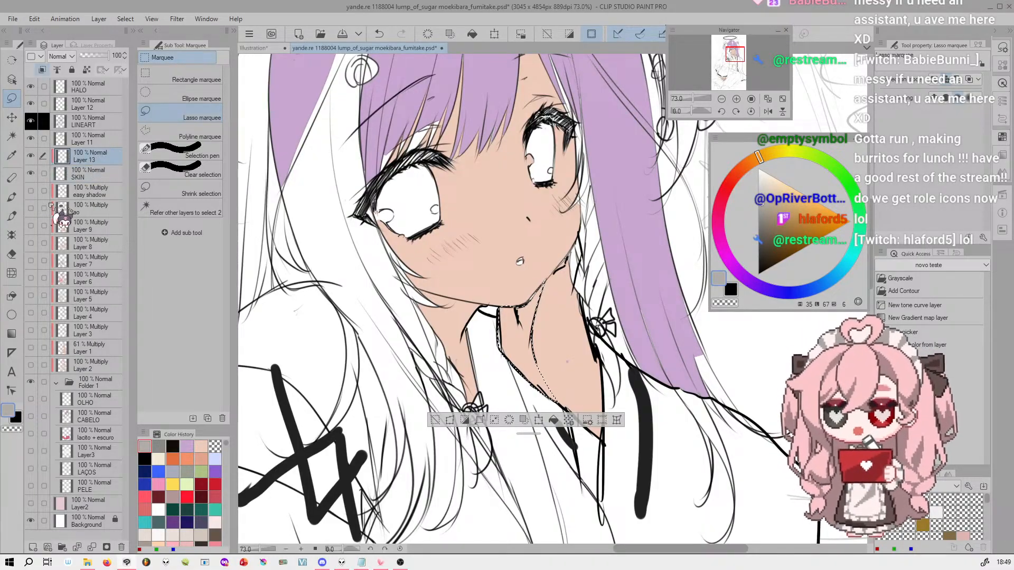
Give the SKIN layer a custom palette color sampled from the skin tone on the character's face
left_click(93, 174)
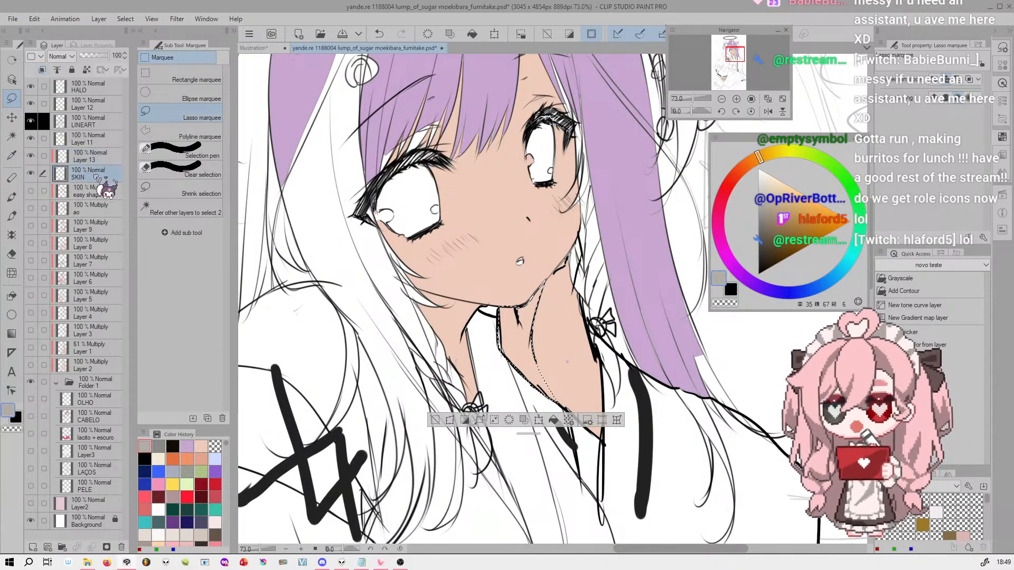
left_click(41, 56)
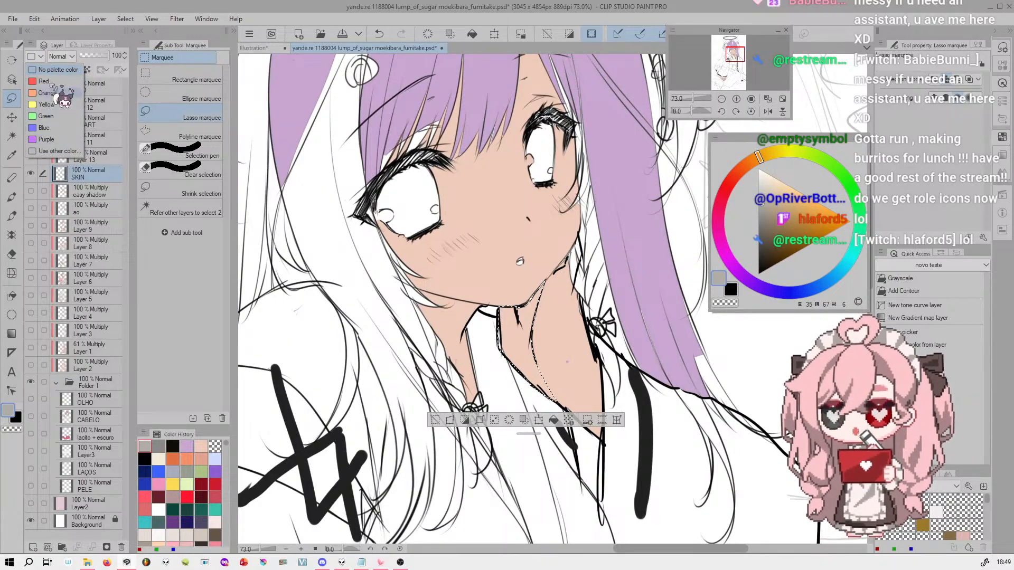
left_click(74, 152)
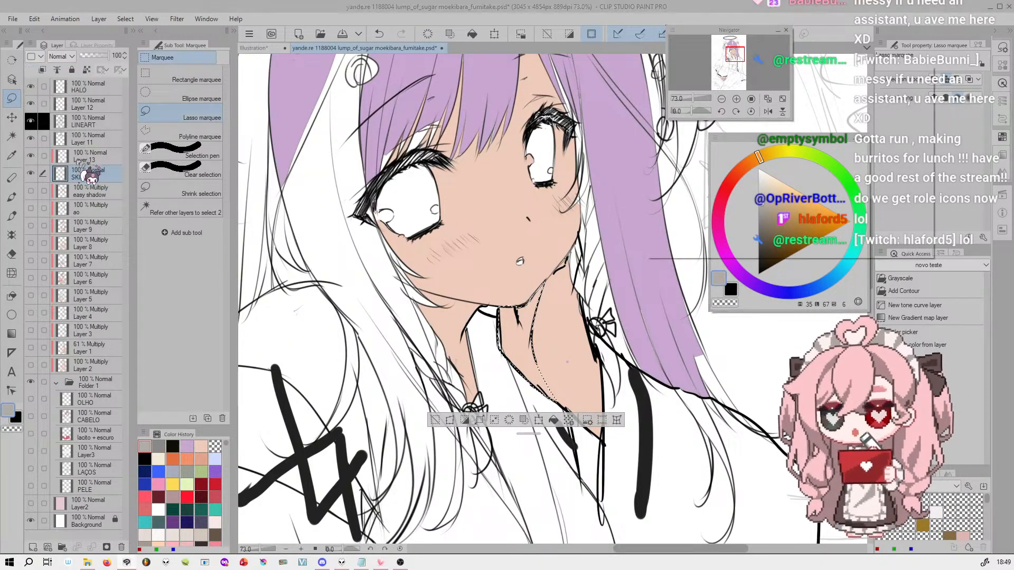
left_click(689, 108)
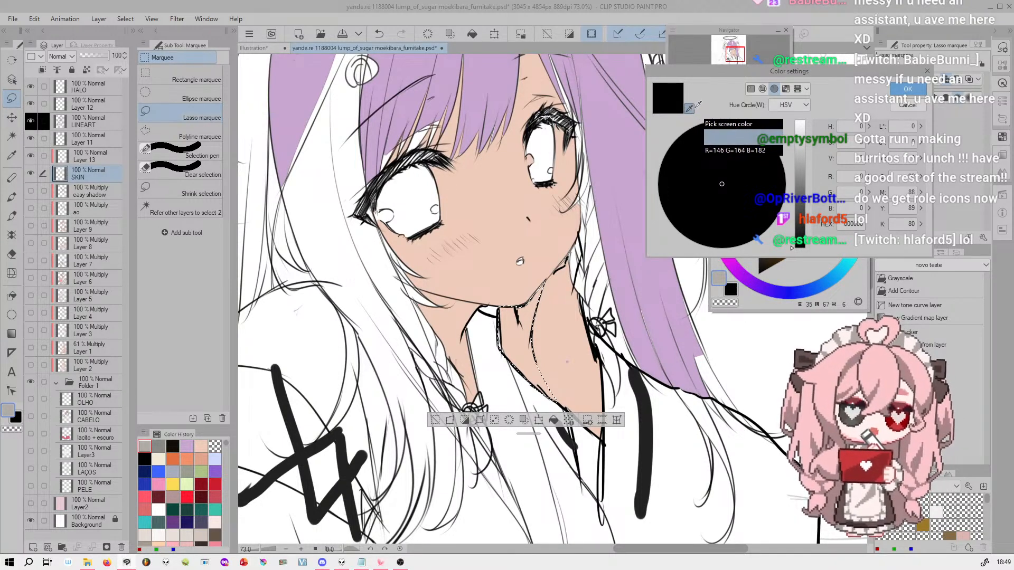
left_click(487, 195)
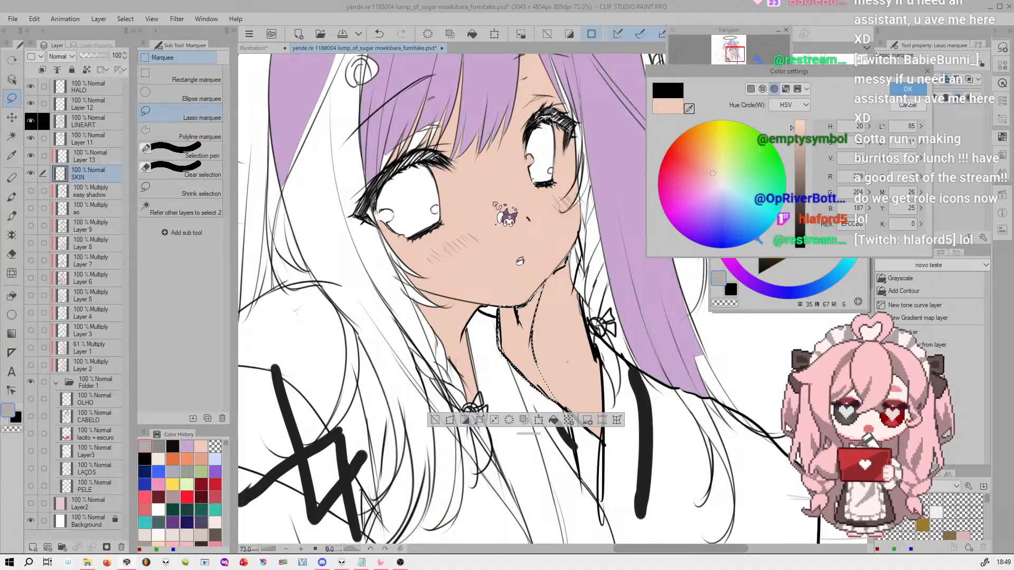
left_click(907, 89)
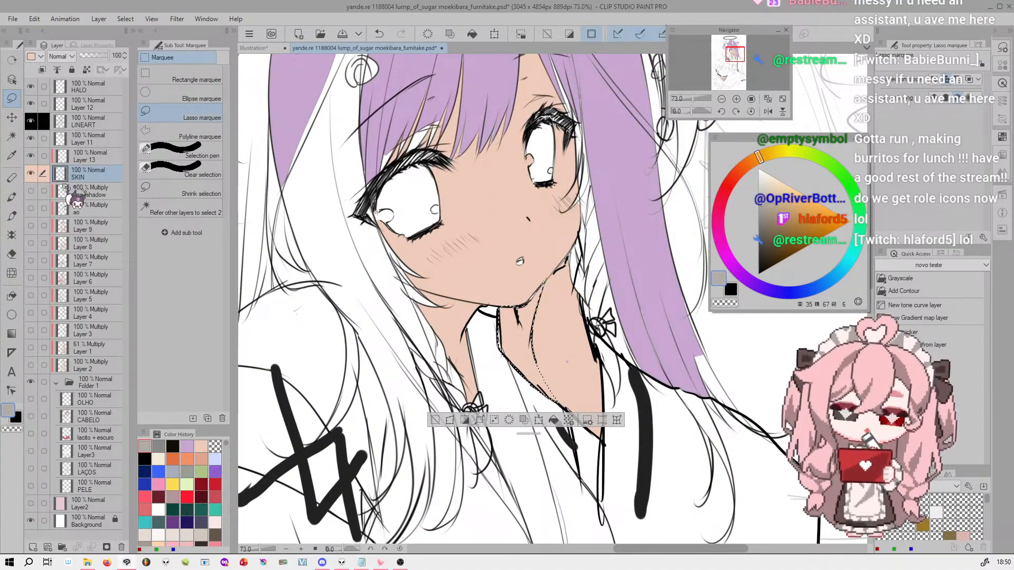
Make Layer 13 above SKIN the active layer and choose the Soft airbrush from the MY brush group
left_click(88, 154)
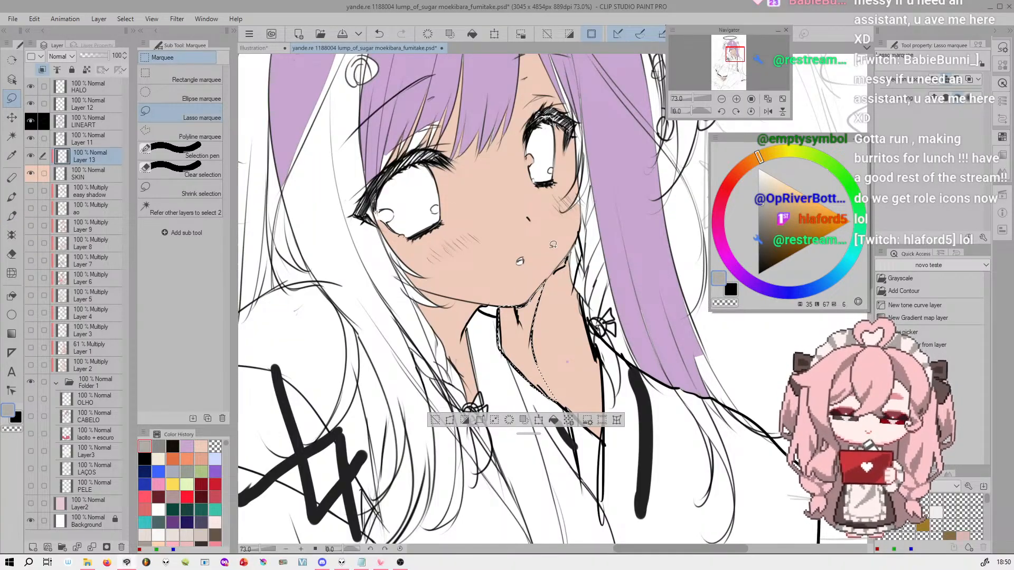
left_click(12, 216)
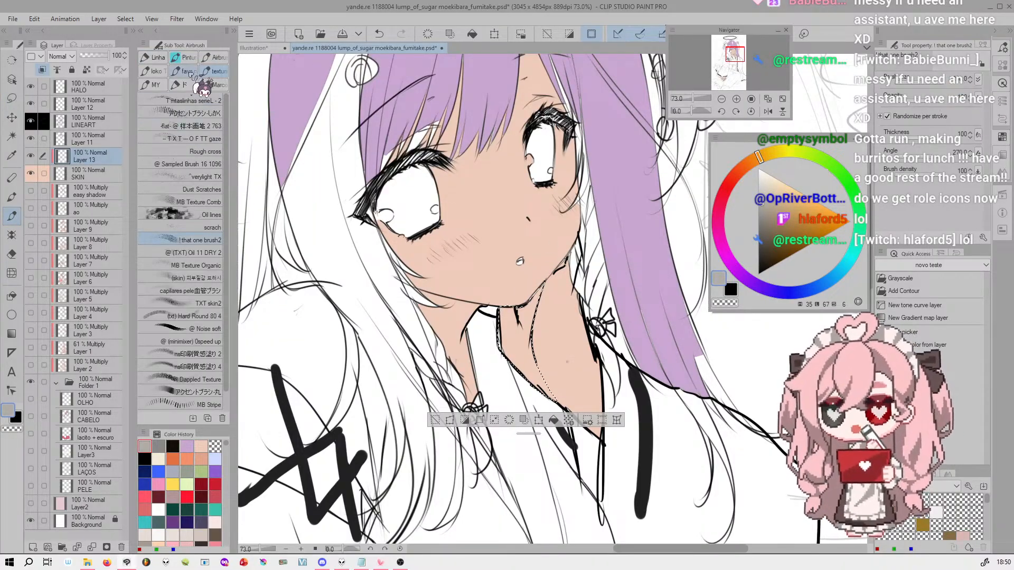
scroll(222, 106, "down", 5)
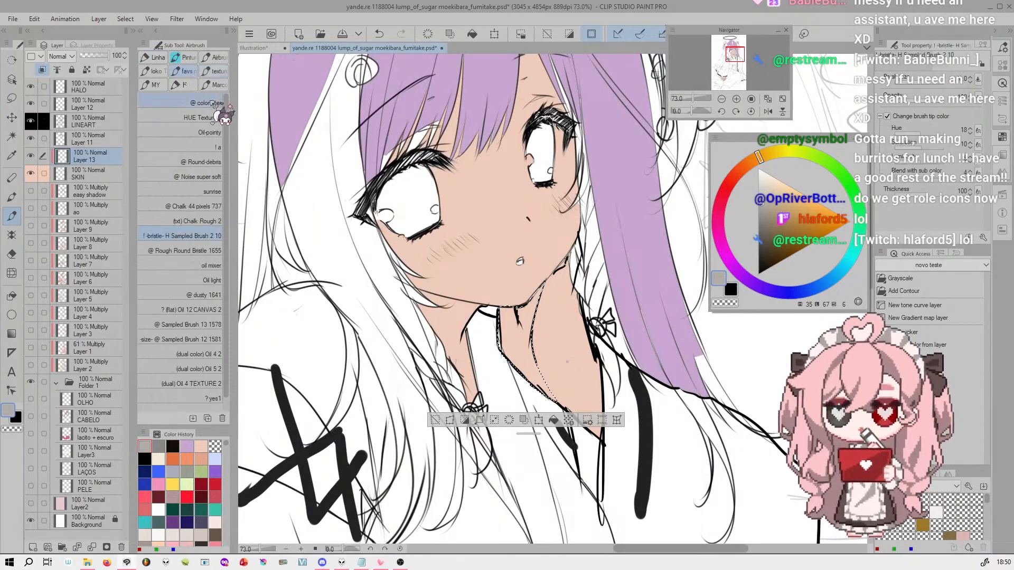
left_click(152, 85)
left_click(180, 197)
Airbrush a soft skin-tone shadow inside the neck selection below the chin, and deselect the area
left_click(545, 328, "alt")
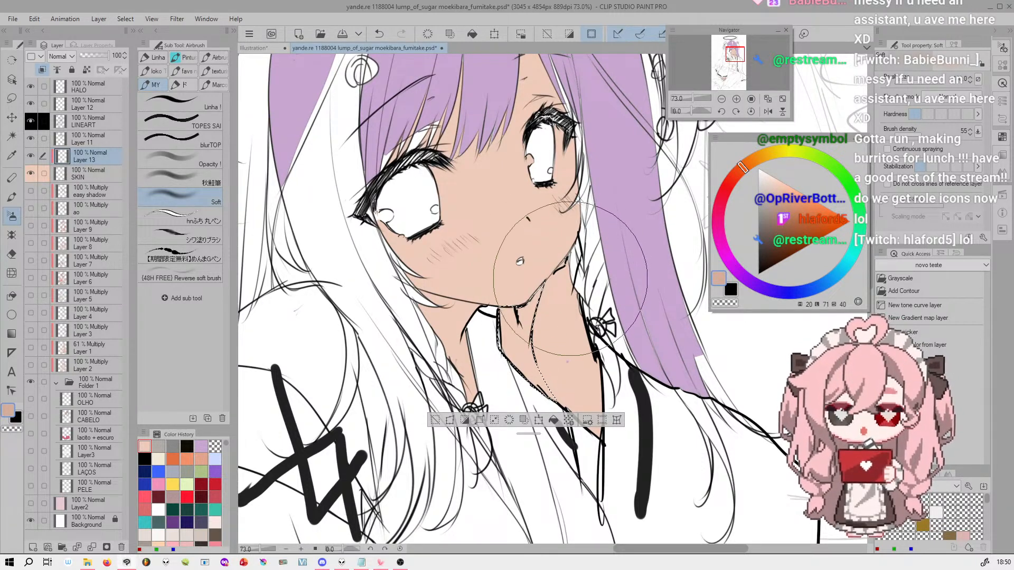
key("ctrl+z")
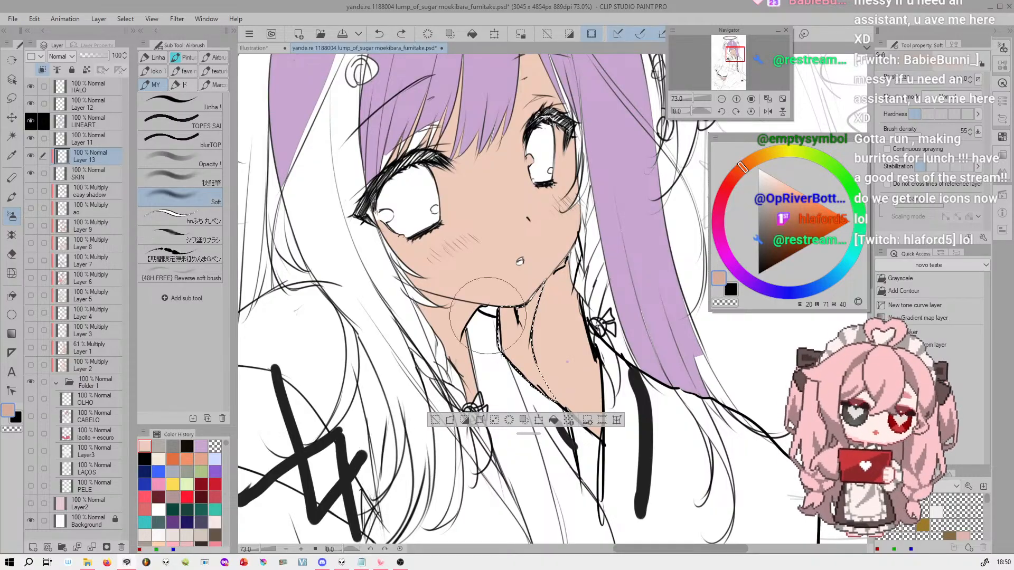
left_click_drag(544, 265, 546, 274)
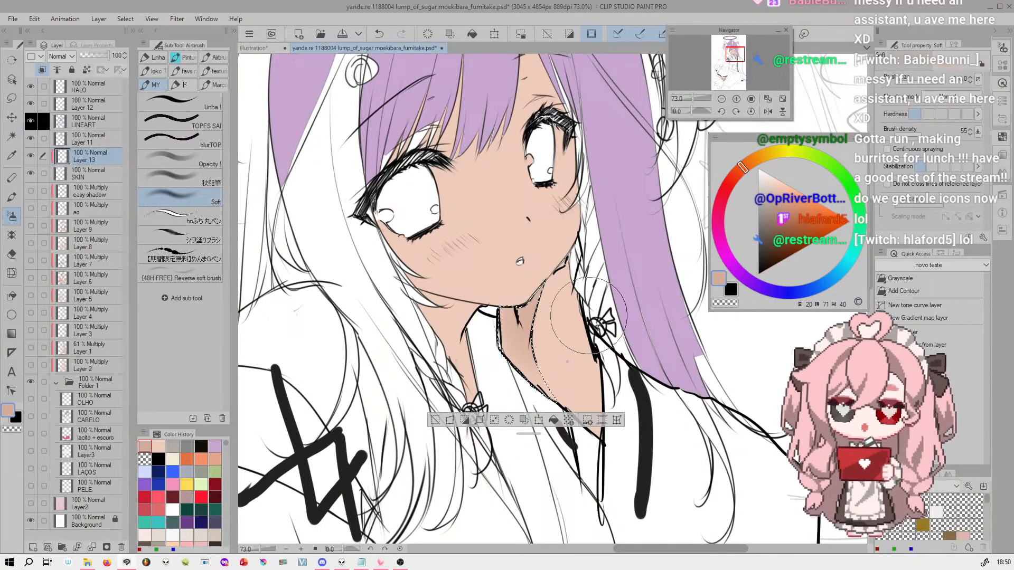
key("ctrl+d")
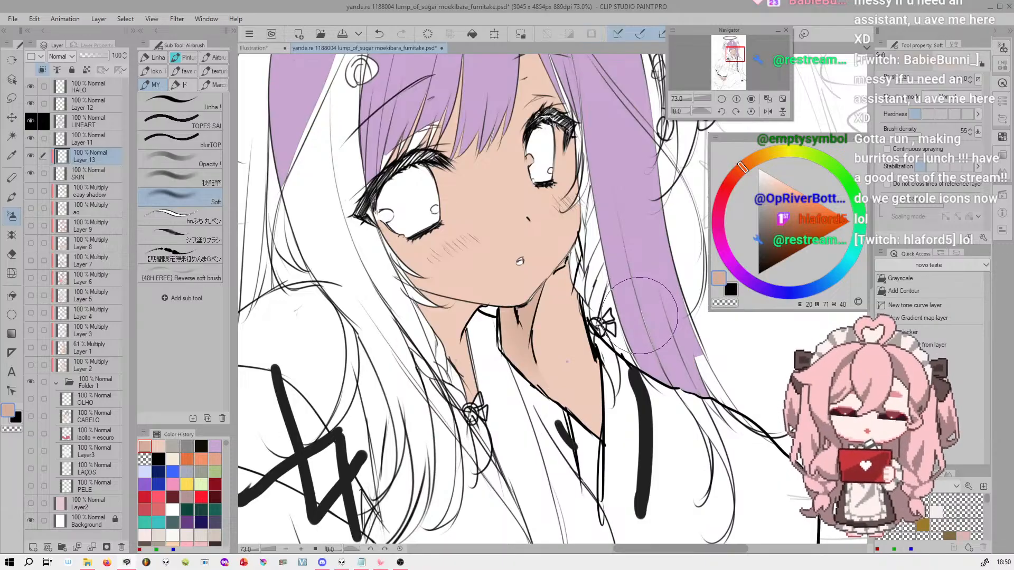
Try a soft airbrushed shadow inside a lassoed area across the bridge of the nose, and undo it
scroll(545, 308, "up", 5)
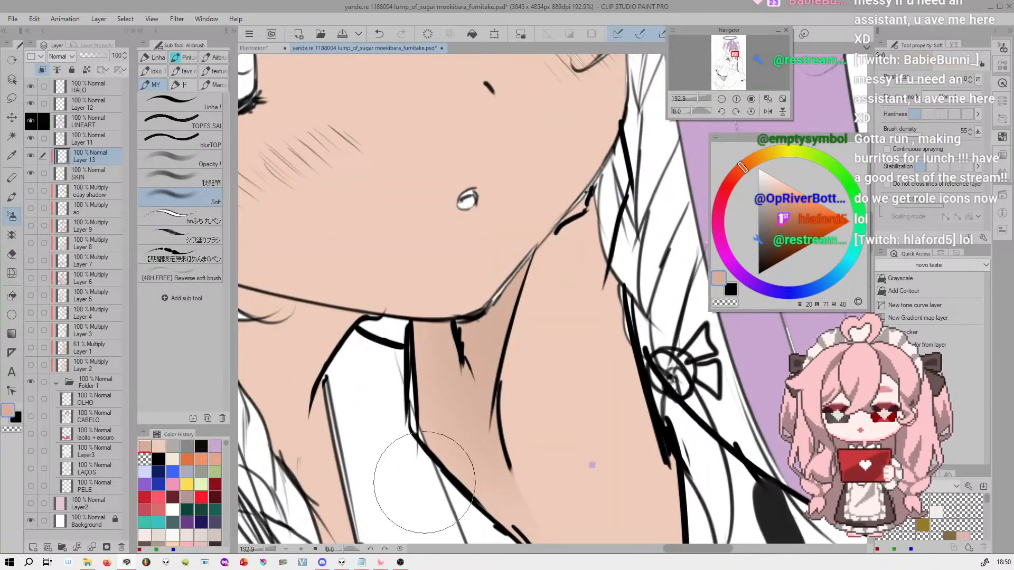
left_click_drag(735, 54, 735, 54)
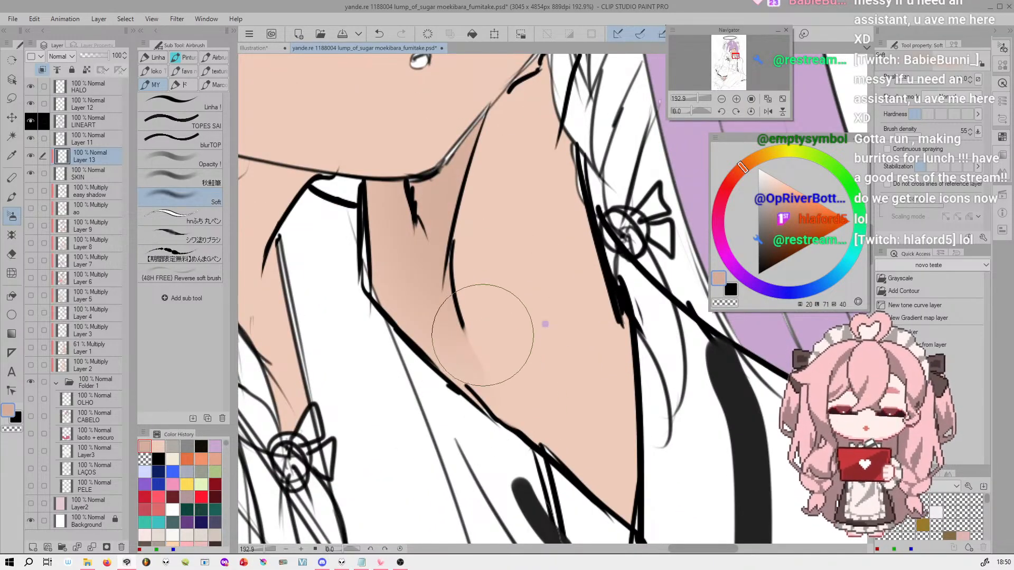
left_click_drag(698, 99, 696, 98)
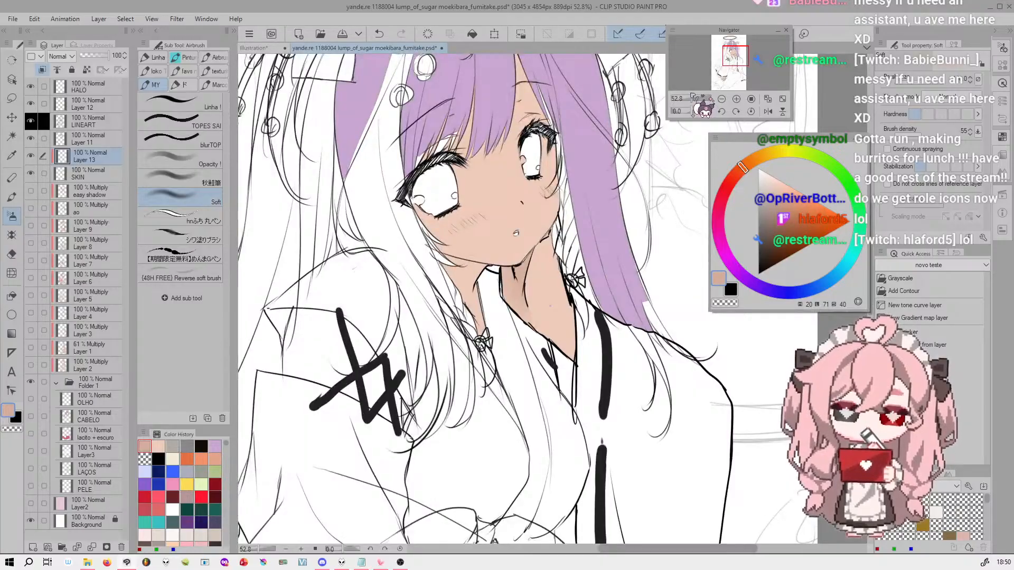
left_click_drag(741, 63, 739, 56)
left_click_drag(696, 98, 695, 98)
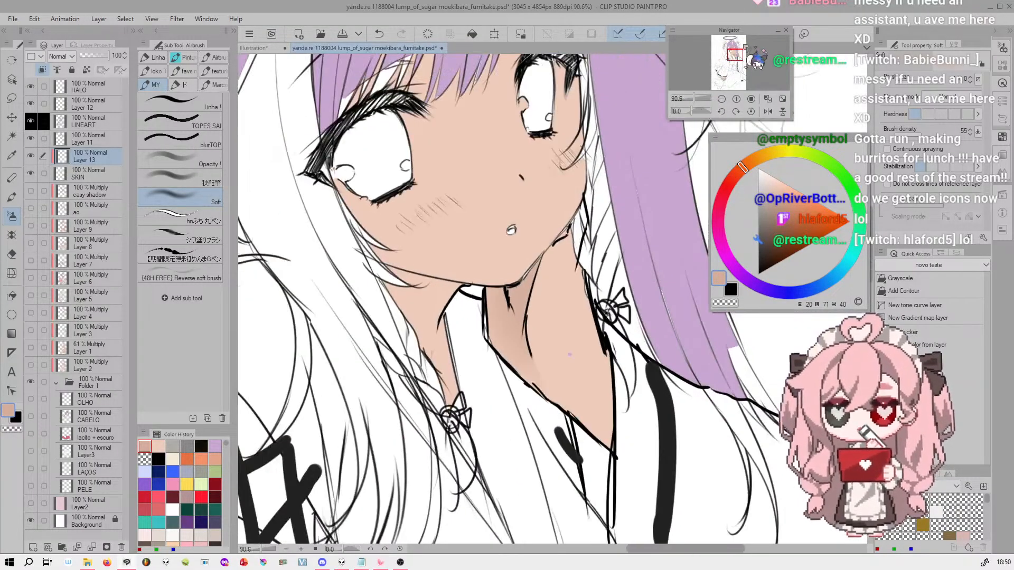
left_click_drag(750, 53, 750, 50)
left_click(12, 98)
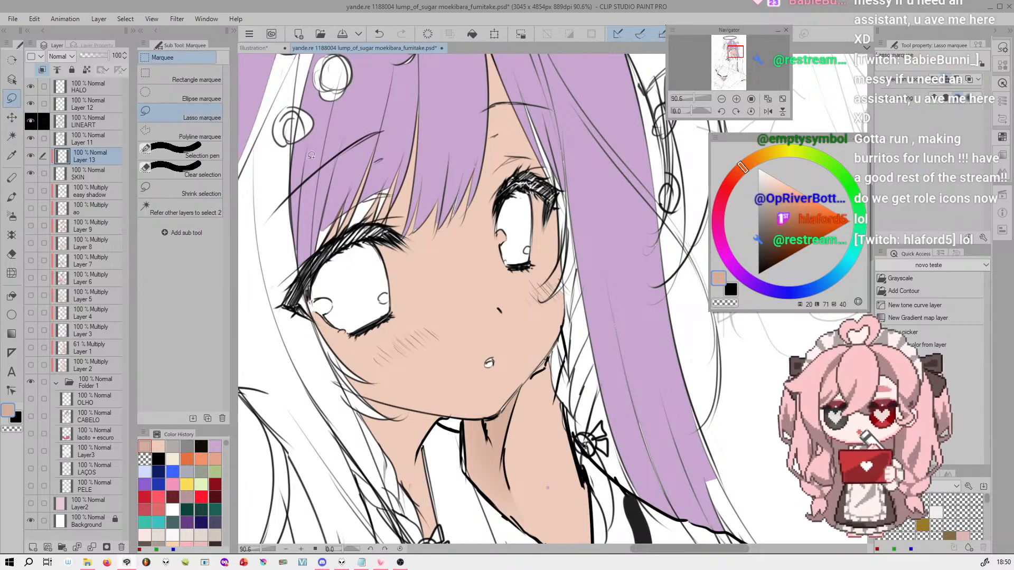
left_click_drag(481, 289, 454, 301)
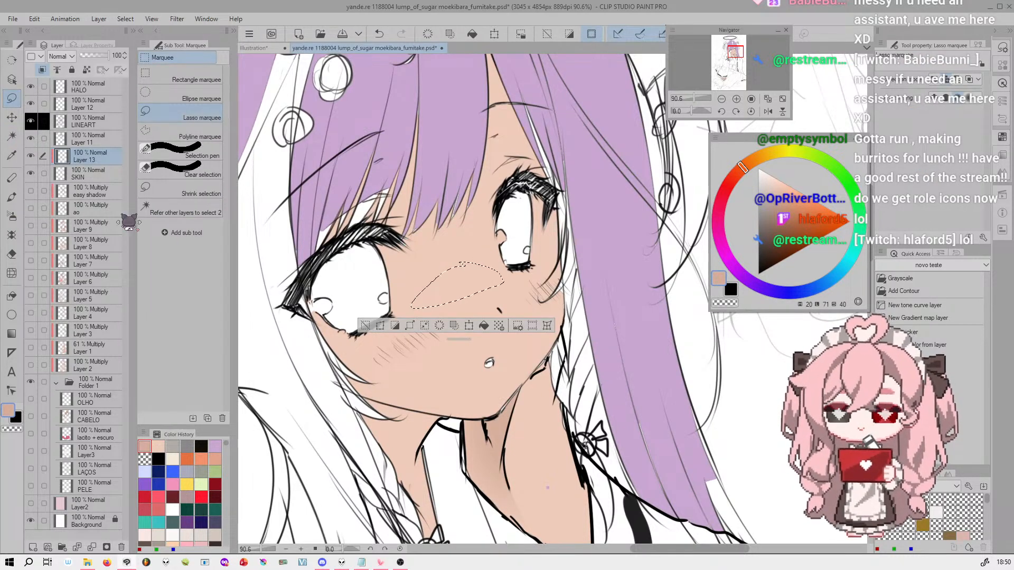
left_click(12, 216)
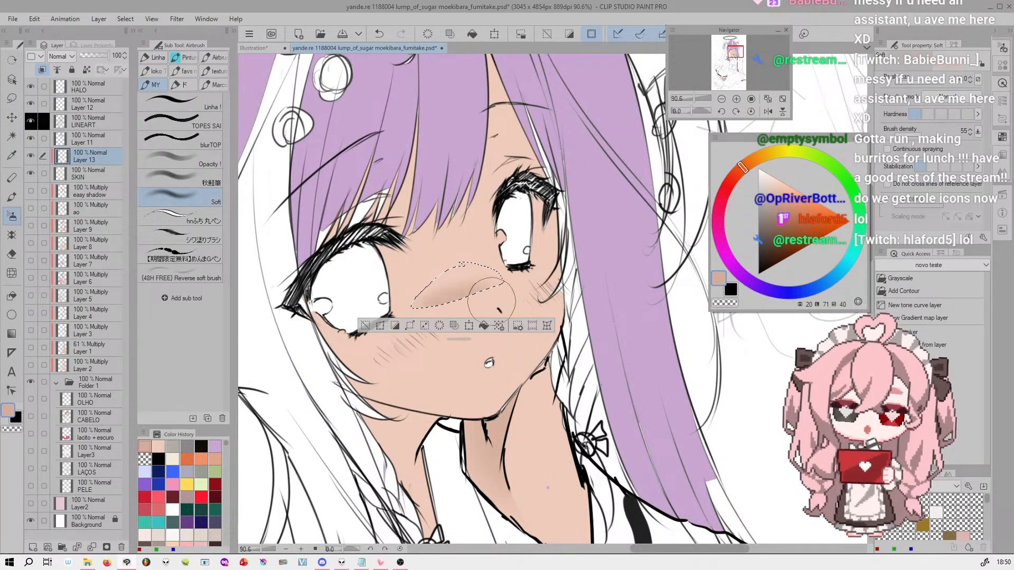
key("ctrl+d")
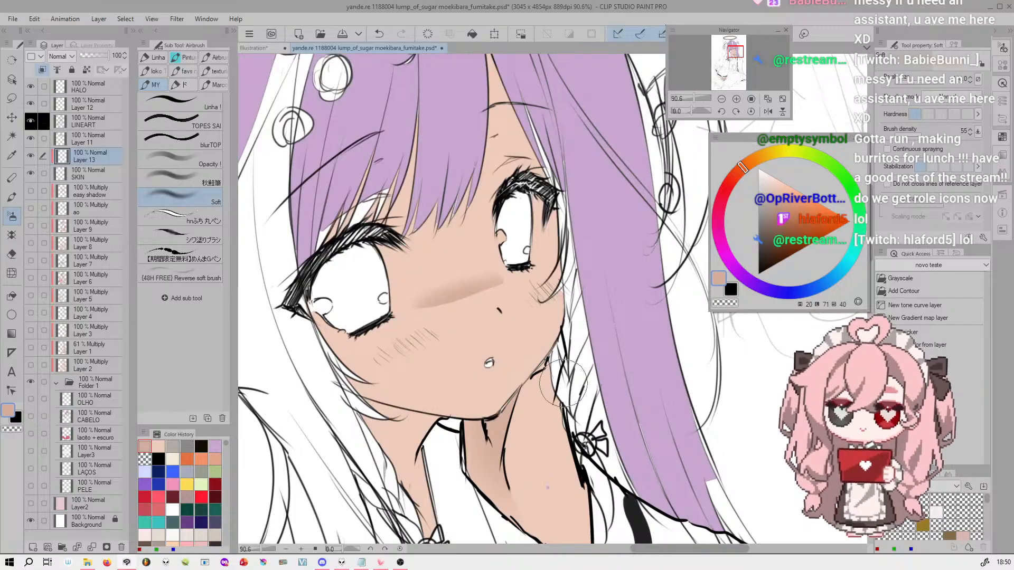
left_click_drag(695, 98, 703, 99)
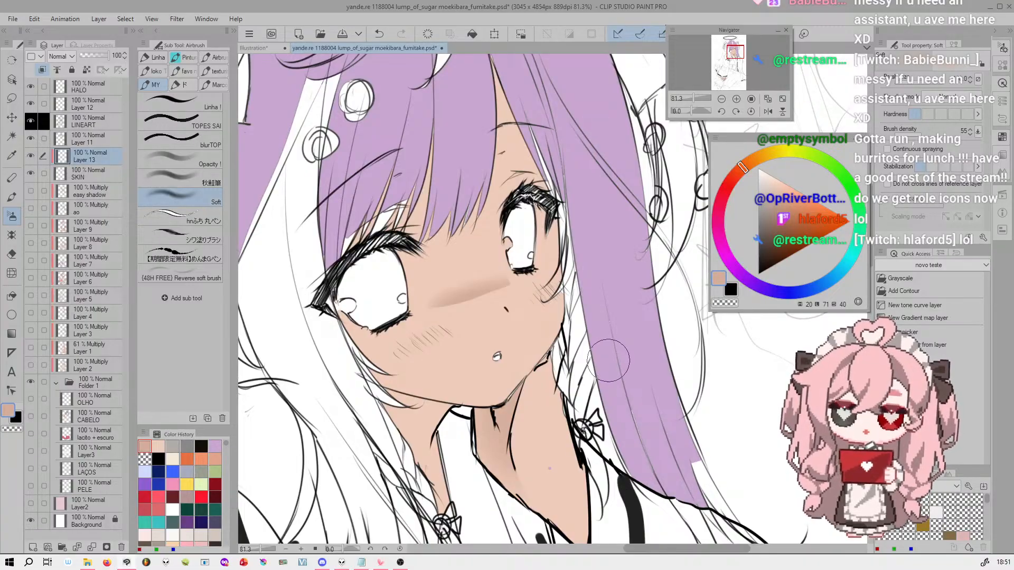
key("ctrl+z")
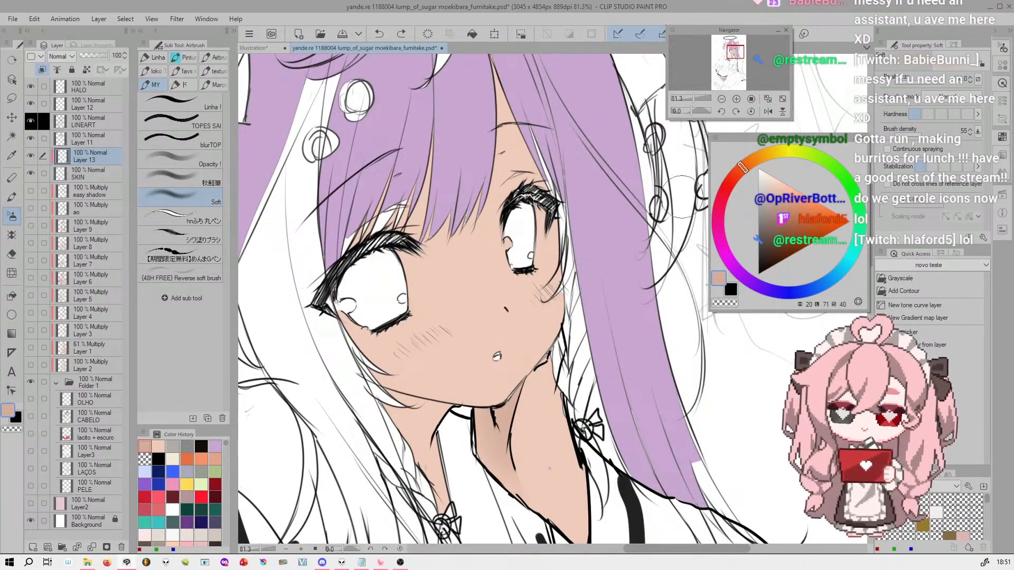
Switch to the Illustration document and bring its whole list of lesson topics into view
left_click_drag(697, 99, 691, 99)
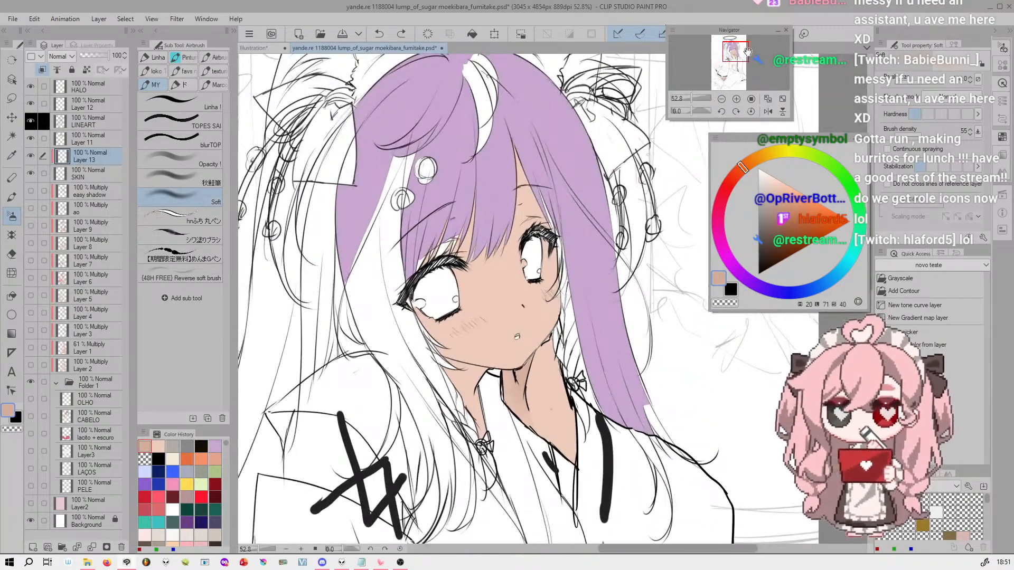
left_click_drag(739, 51, 736, 50)
left_click(254, 48)
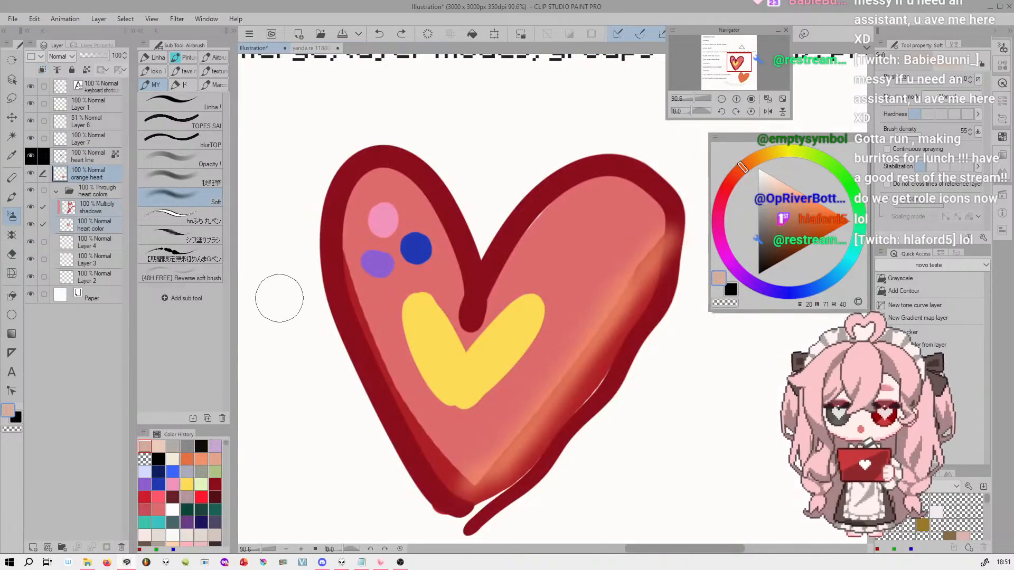
left_click_drag(694, 99, 690, 98)
left_click_drag(738, 55, 730, 52)
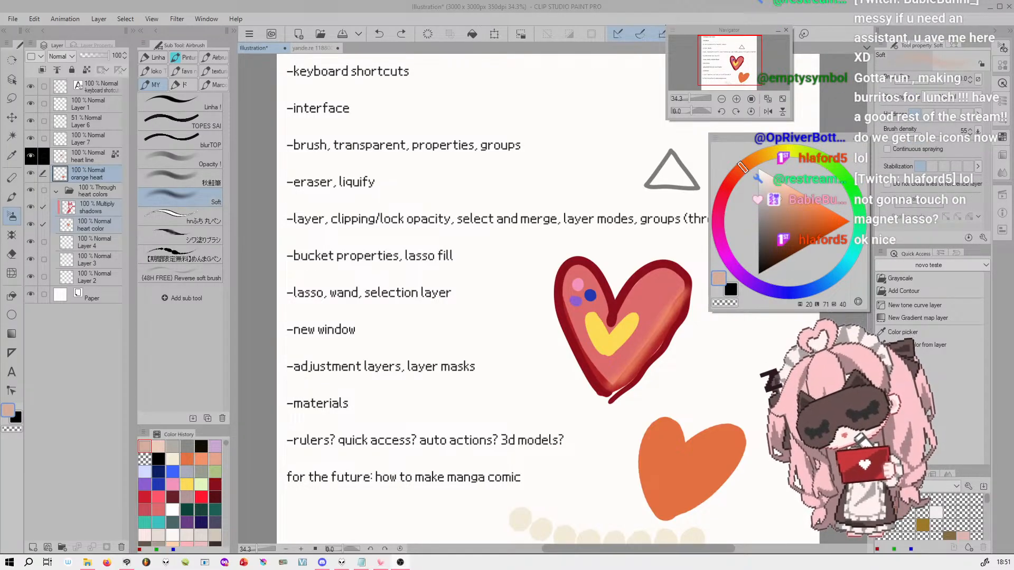
Look through the sub tools for correcting lines, text, frames, balloons, flashes, saturated lines and stream lines for a magnetic lasso
left_click(12, 99)
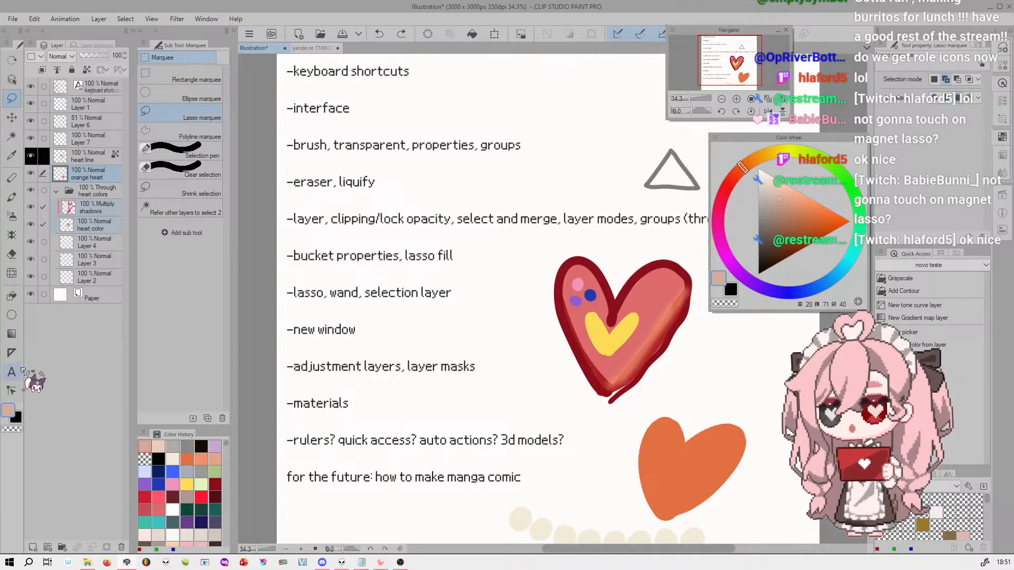
left_click(13, 392)
left_click(206, 58)
left_click(168, 58)
left_click(13, 372)
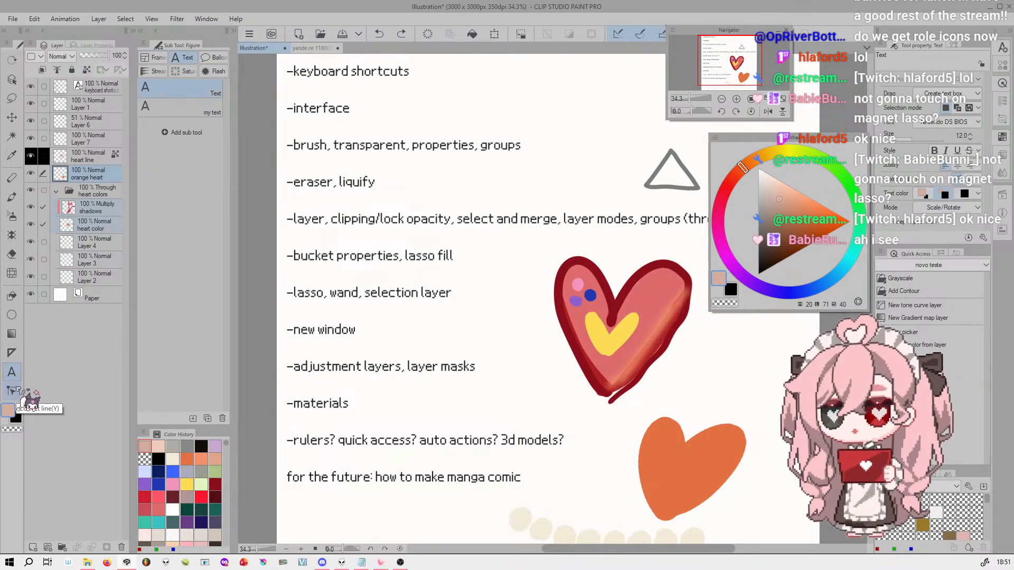
left_click(154, 58)
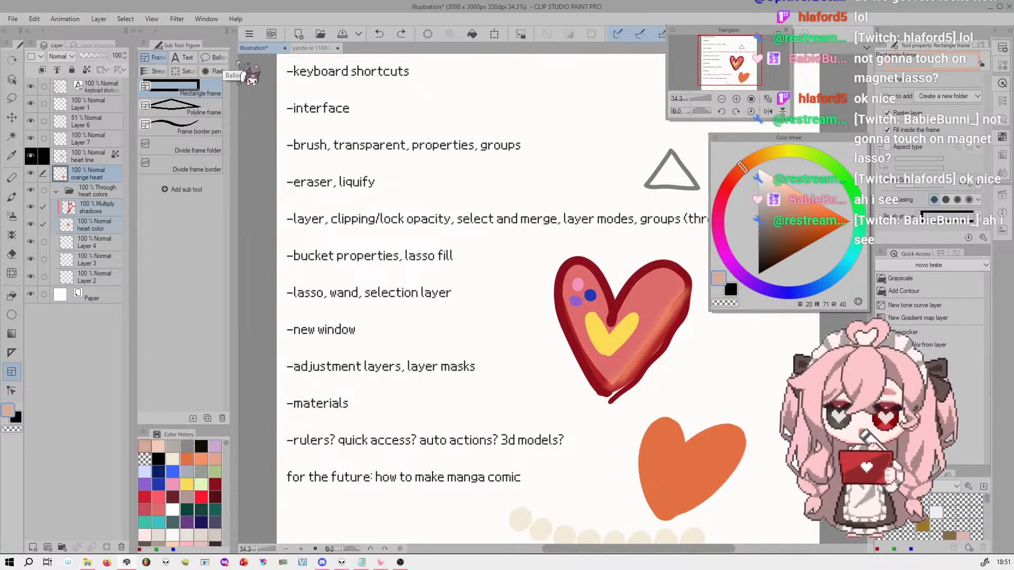
left_click(212, 71)
left_click(183, 71)
left_click(157, 71)
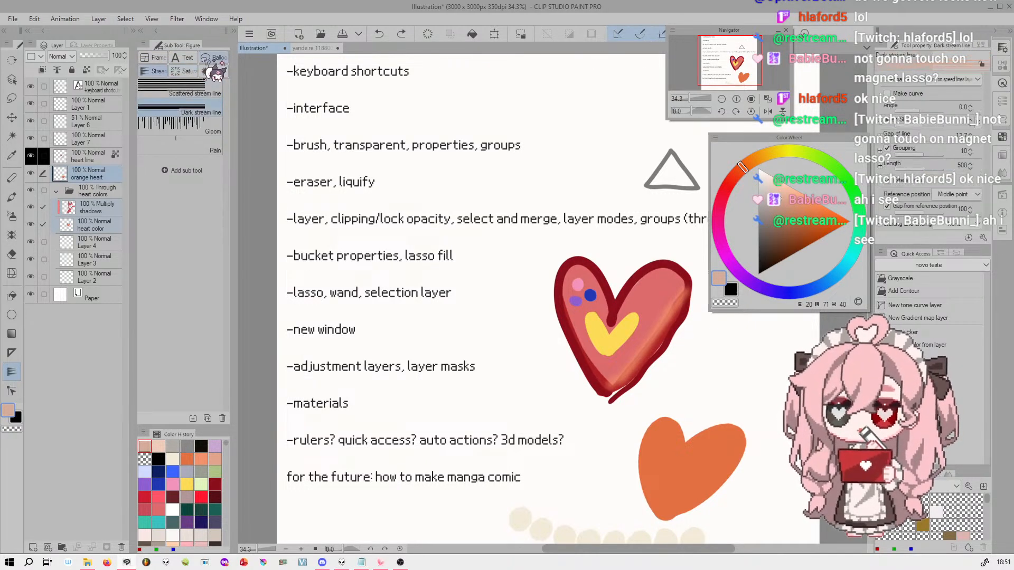
left_click(210, 58)
left_click(185, 58)
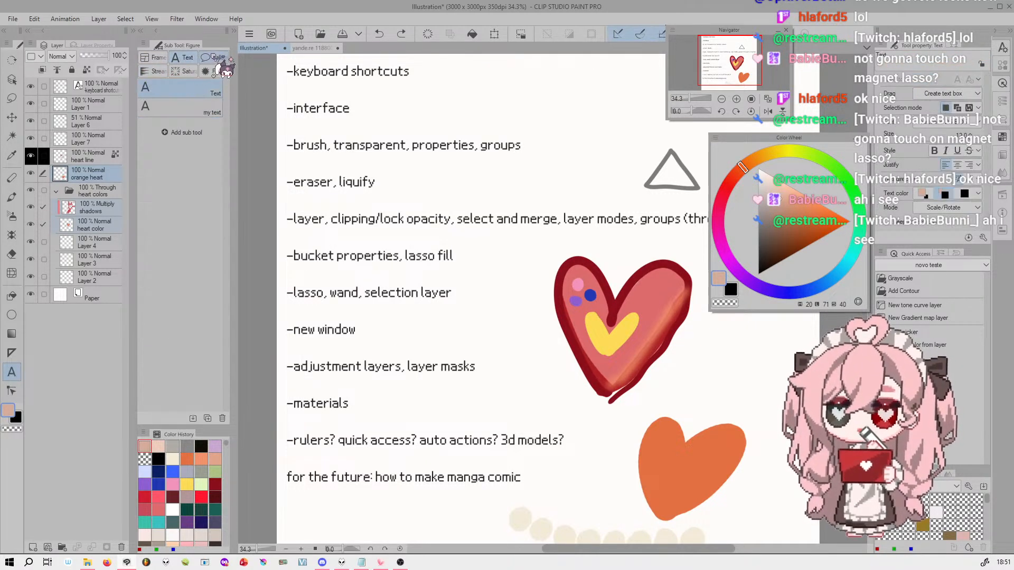
left_click(212, 59)
Check the ruler, gradient, direct draw, fill and auto select sub tools for a magnetic lasso
left_click(12, 352)
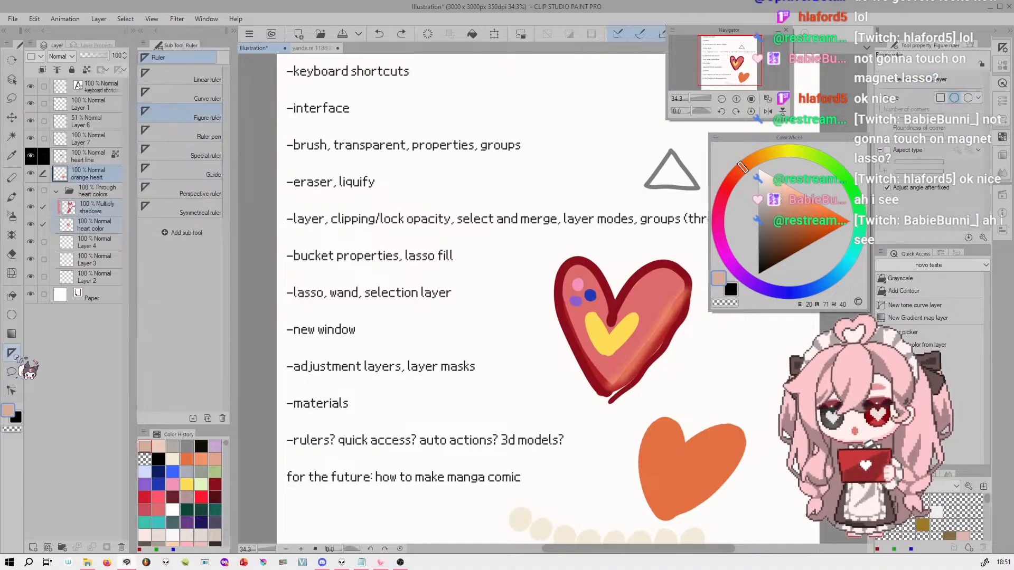
left_click(12, 334)
left_click(11, 315)
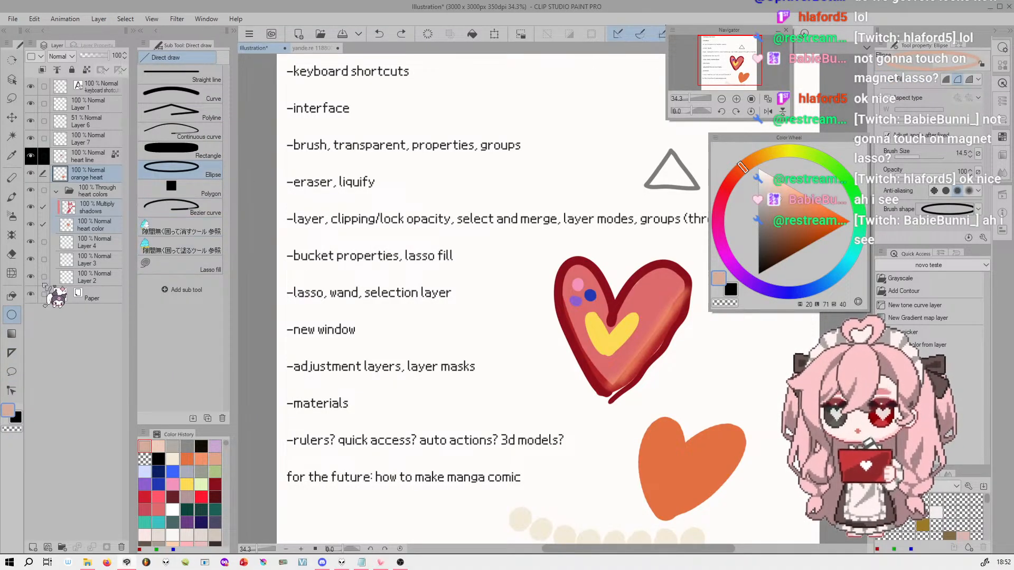
left_click(11, 296)
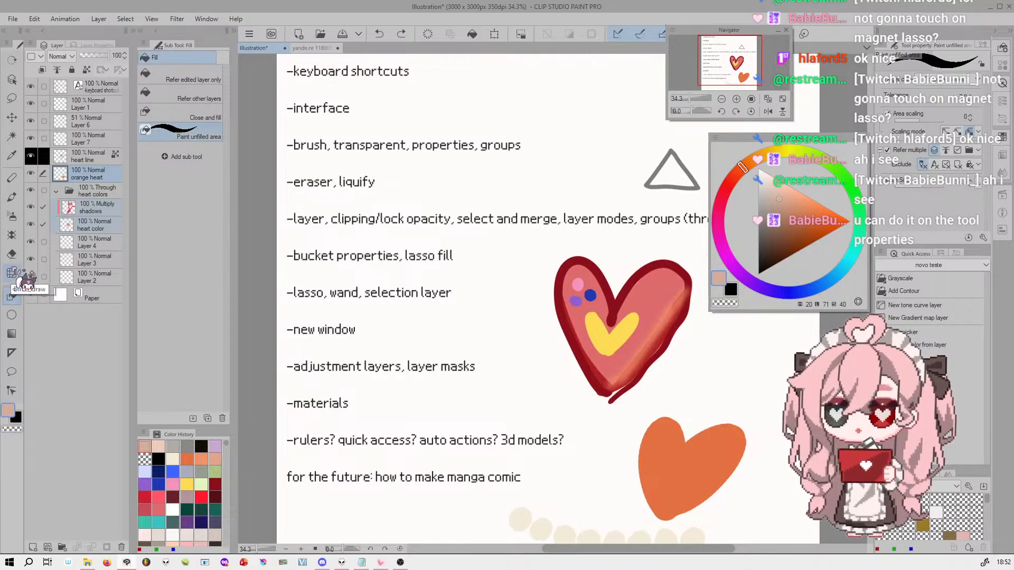
left_click(12, 136)
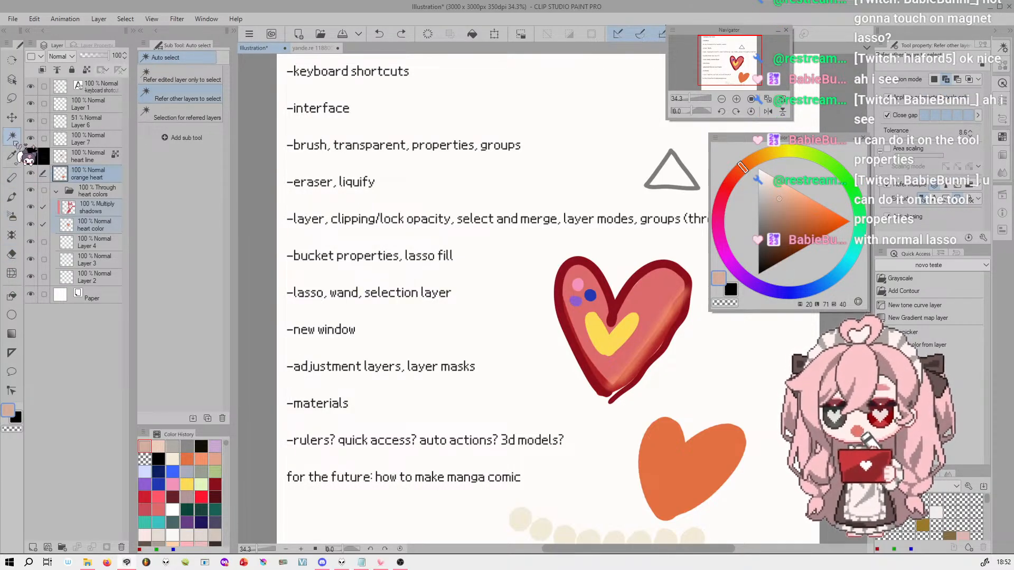
Examine the Lasso marquee's detailed settings for correction, anti-aliasing and selection area, and close them
left_click(13, 99)
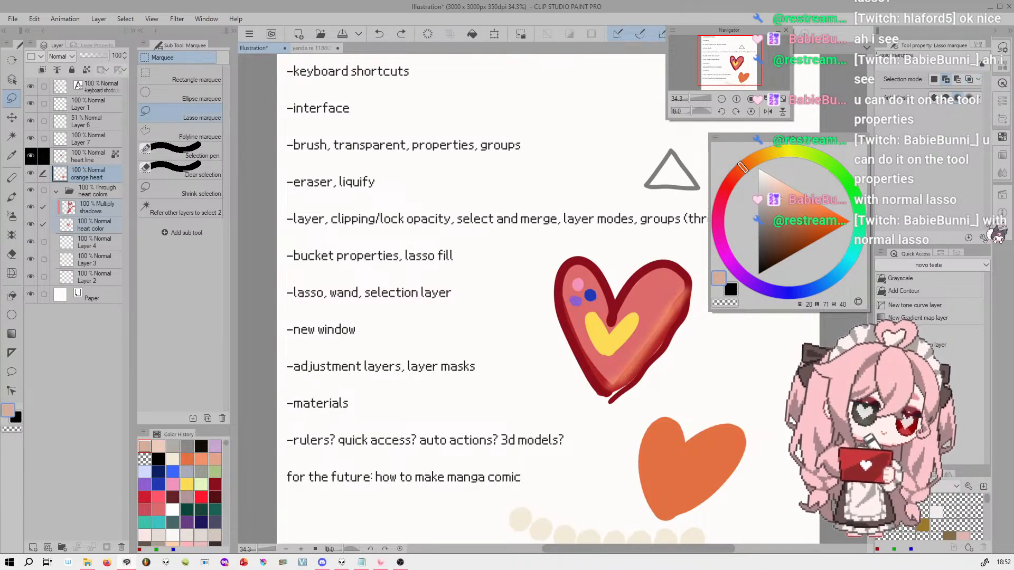
left_click(984, 237)
left_click(316, 204)
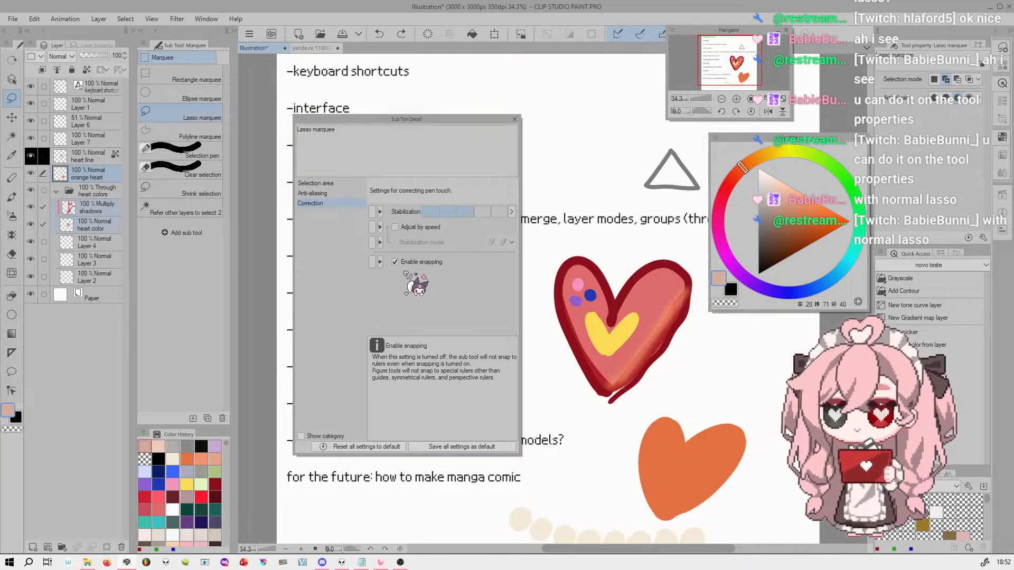
left_click(343, 195)
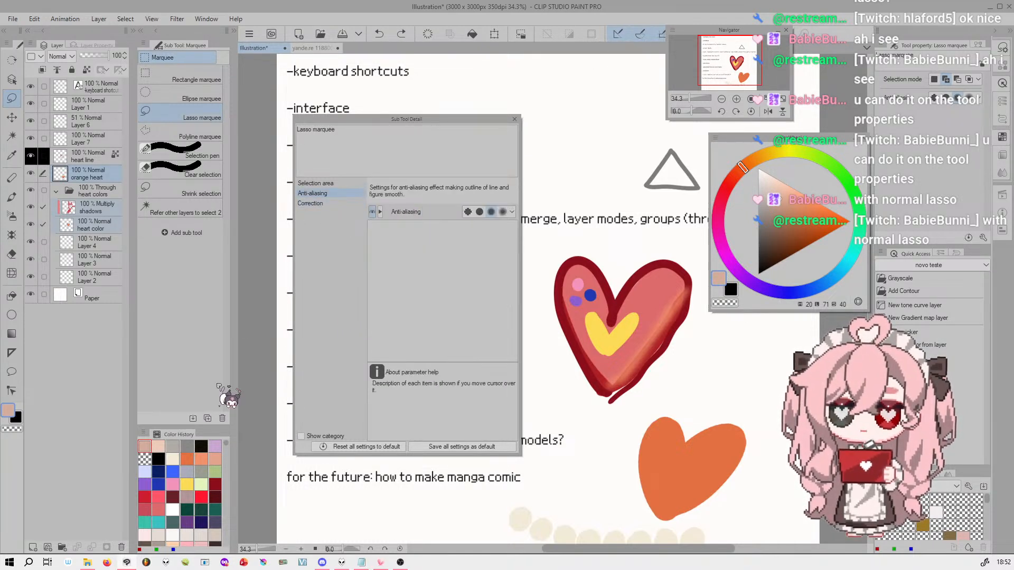
left_click(333, 183)
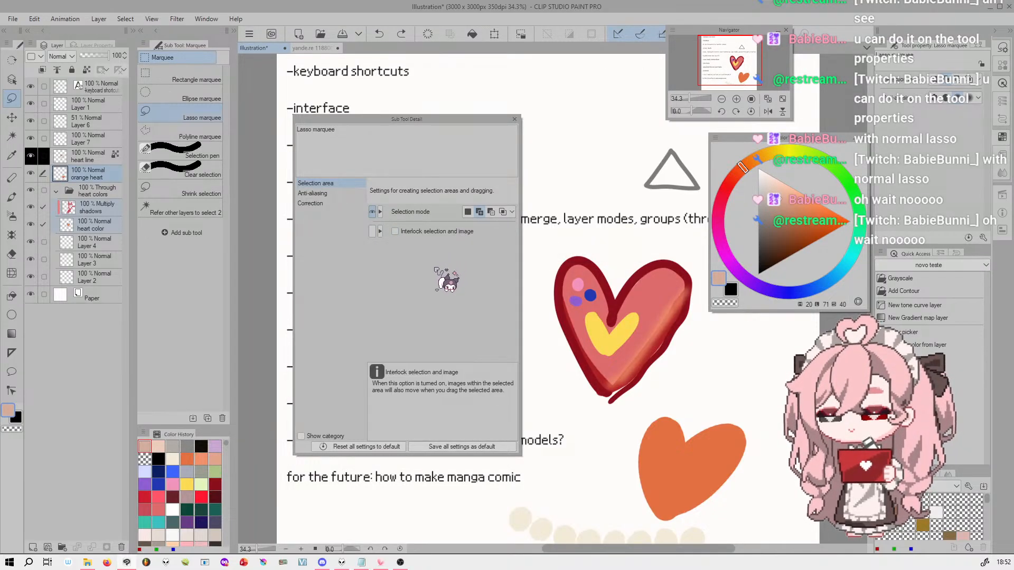
left_click(339, 194)
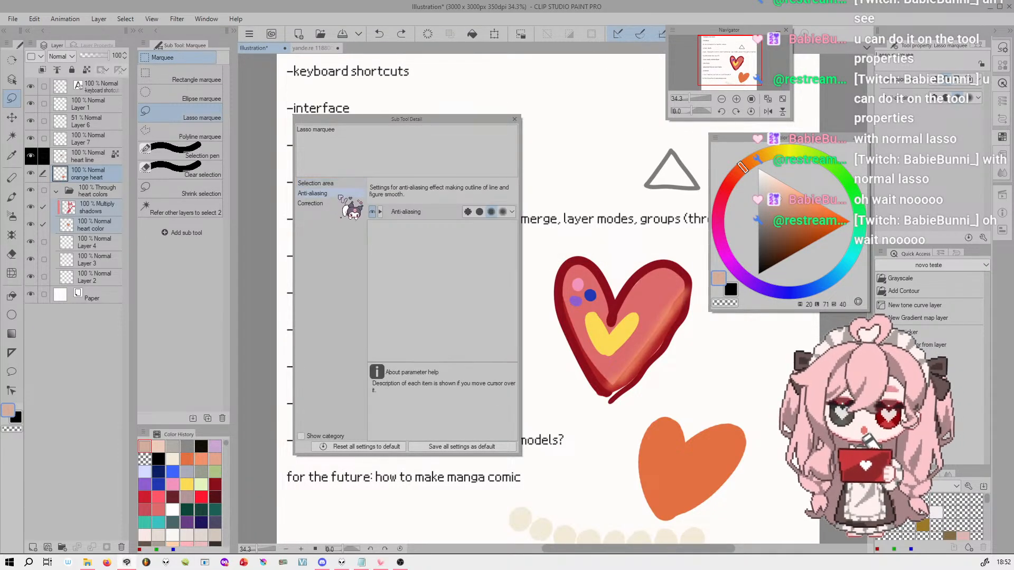
left_click(514, 119)
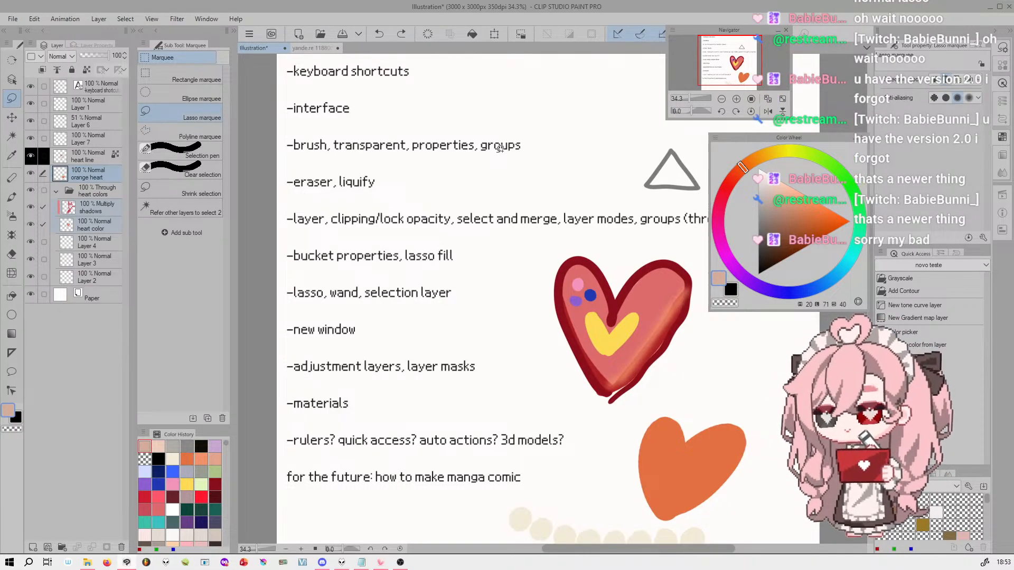
Draw a freehand lasso selection over the right half of the red heart, and undo it
mouse_move(669, 260)
left_mouse_down()
mouse_move(646, 265)
mouse_move(621, 302)
mouse_move(613, 350)
mouse_move(671, 322)
mouse_move(696, 277)
mouse_move(651, 259)
left_mouse_up()
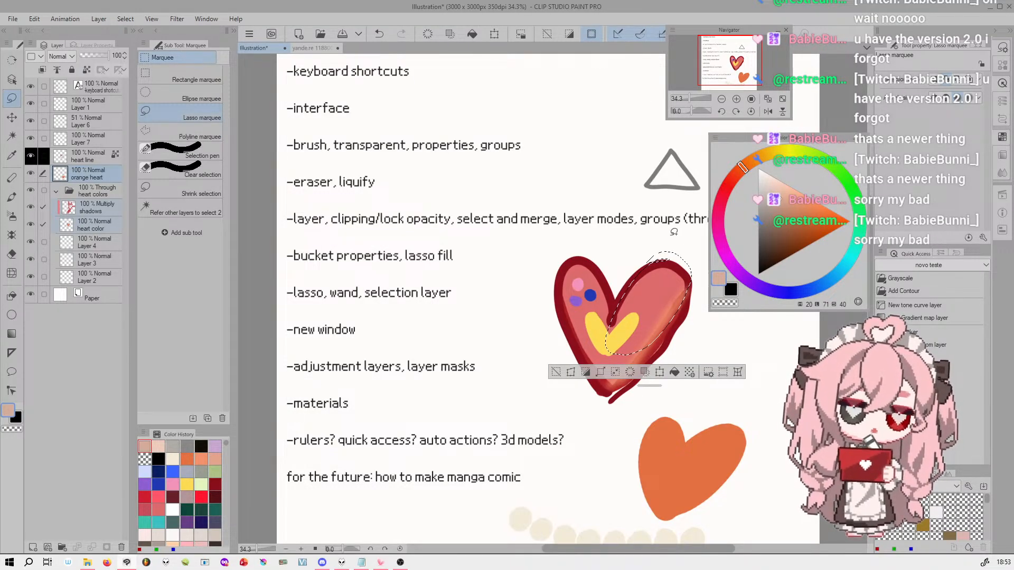
key("ctrl+z")
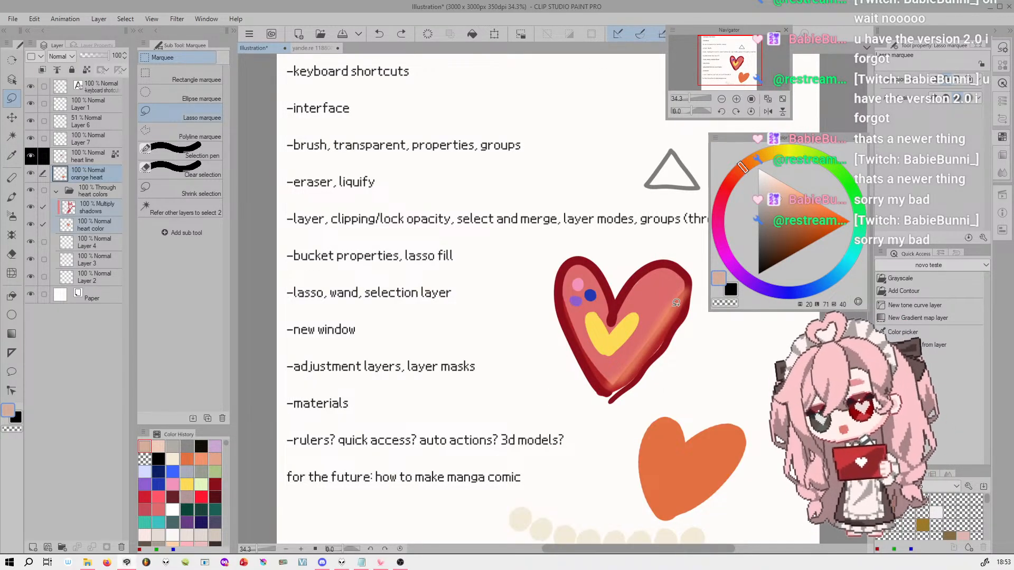
left_click_drag(696, 98, 691, 98)
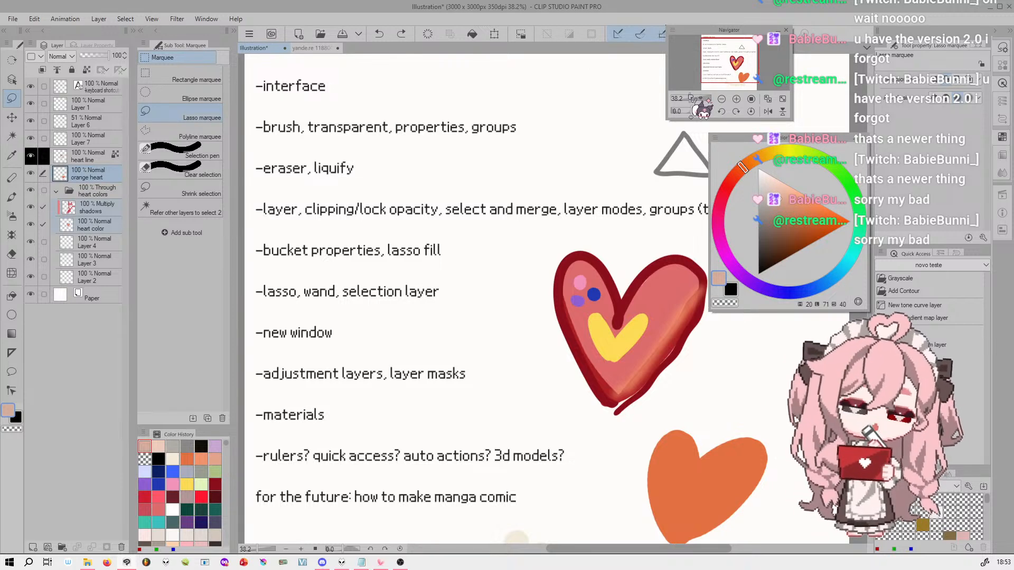
Try a freehand lasso selection beside the red heart with the shadows layer active, and undo it
left_click(98, 225)
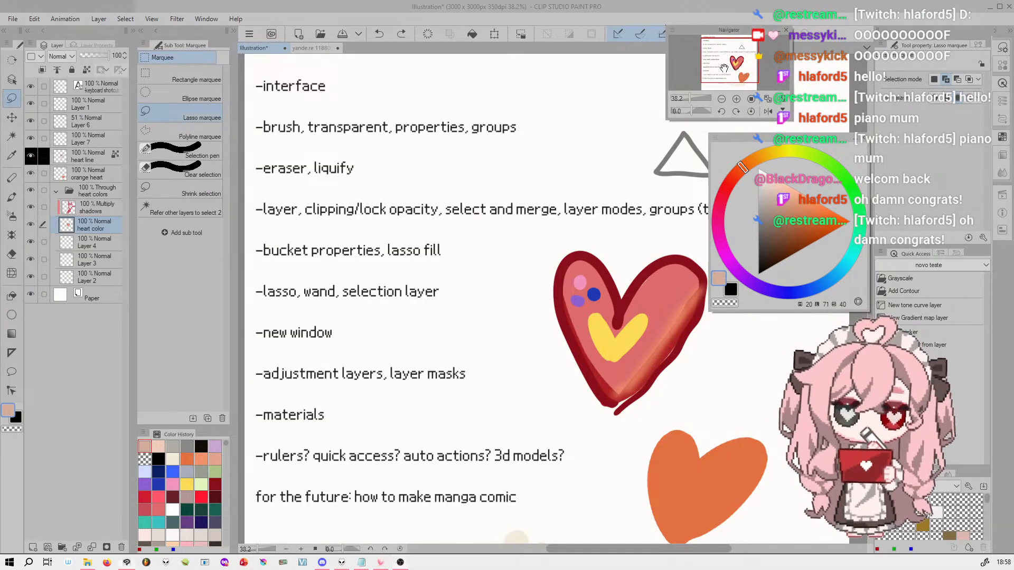
left_click_drag(729, 68, 723, 70)
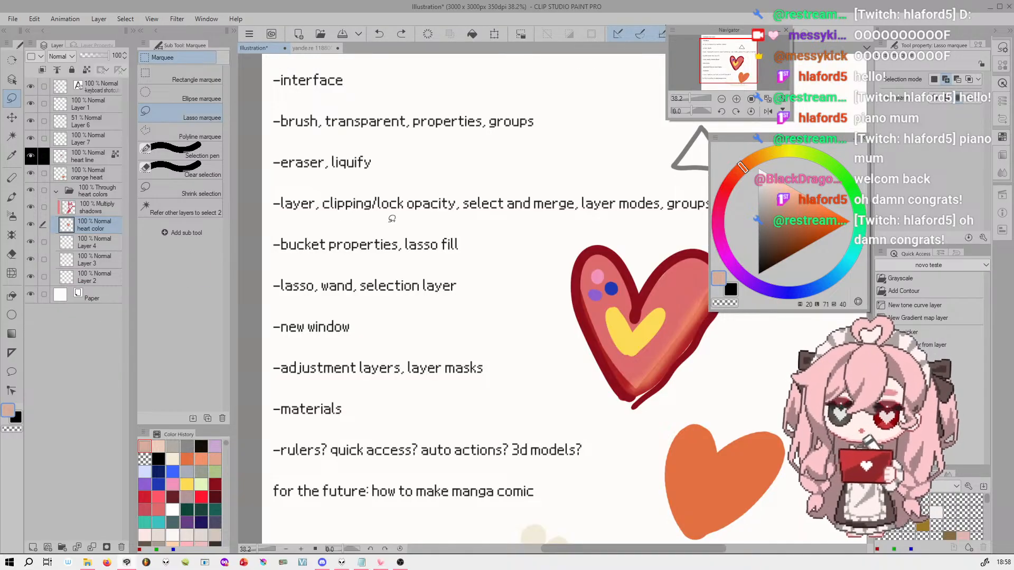
left_click(103, 208)
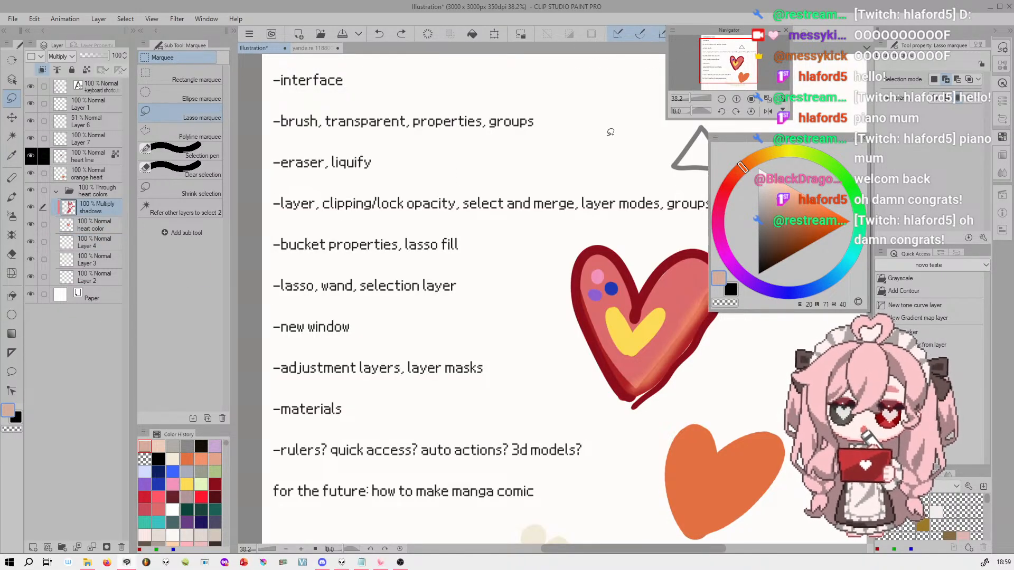
mouse_move(588, 131)
left_mouse_down()
mouse_move(549, 160)
mouse_move(497, 227)
mouse_move(581, 308)
left_mouse_up()
key("ctrl+z")
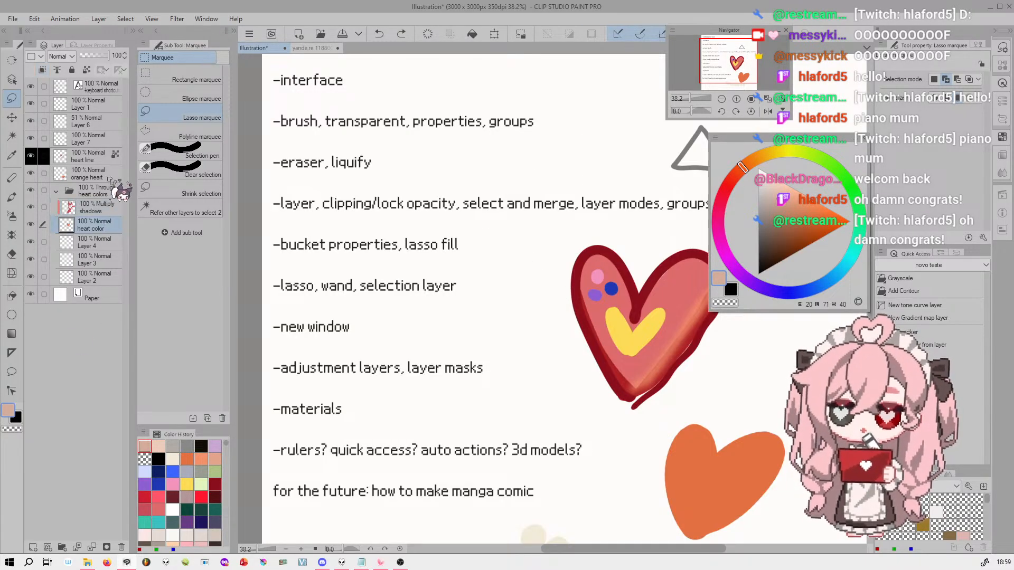
Create a selection from the drawn pixels of the heart line layer
left_click(61, 158)
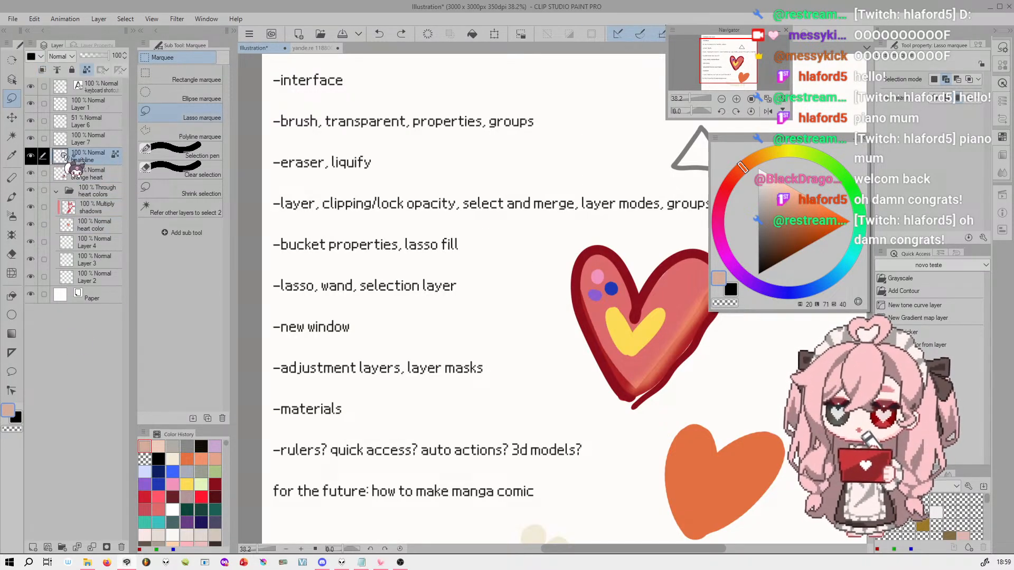
left_click(61, 155, "ctrl")
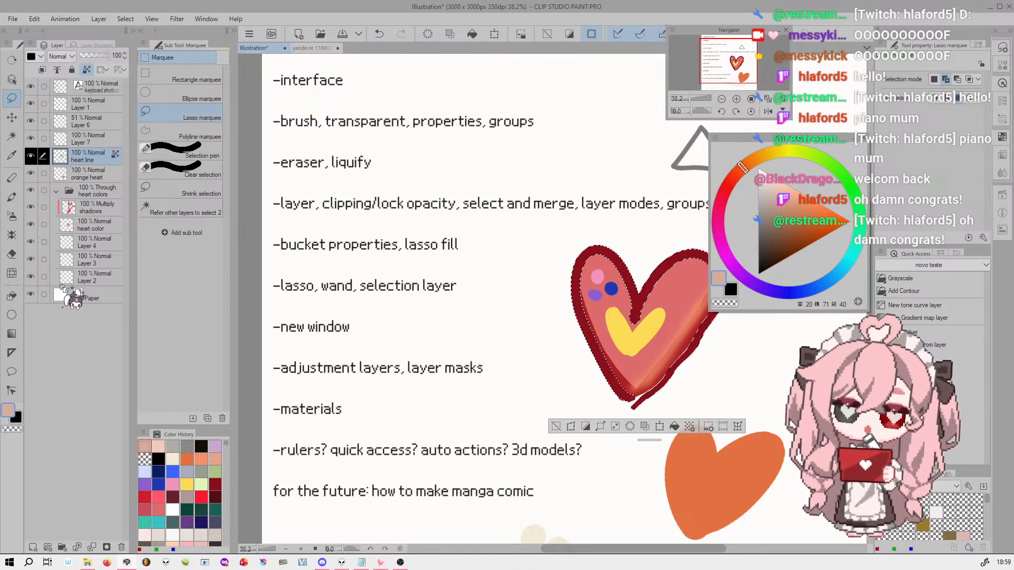
left_click_drag(743, 48, 756, 50)
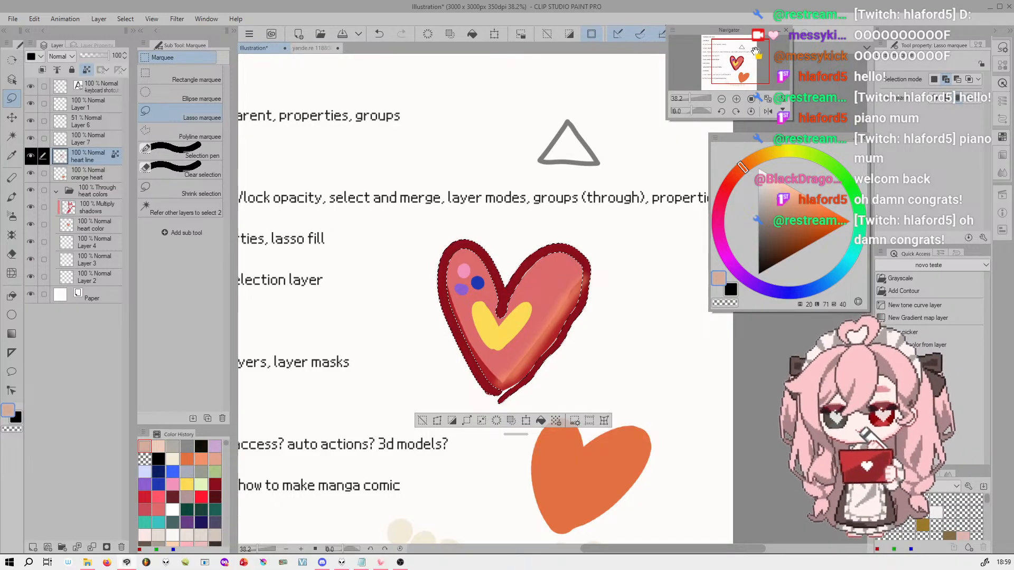
Convert the active heart outline selection into a selection layer
right_click(100, 154)
key("Escape")
left_click(100, 20)
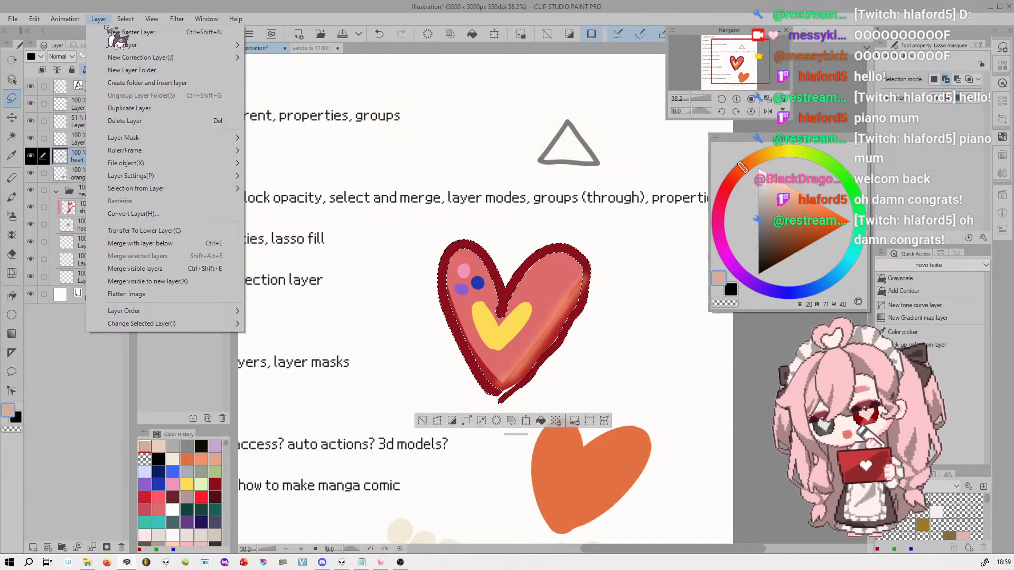
mouse_move(742, 57)
left_mouse_down()
mouse_move(722, 55)
mouse_move(730, 46)
mouse_move(727, 55)
left_mouse_up()
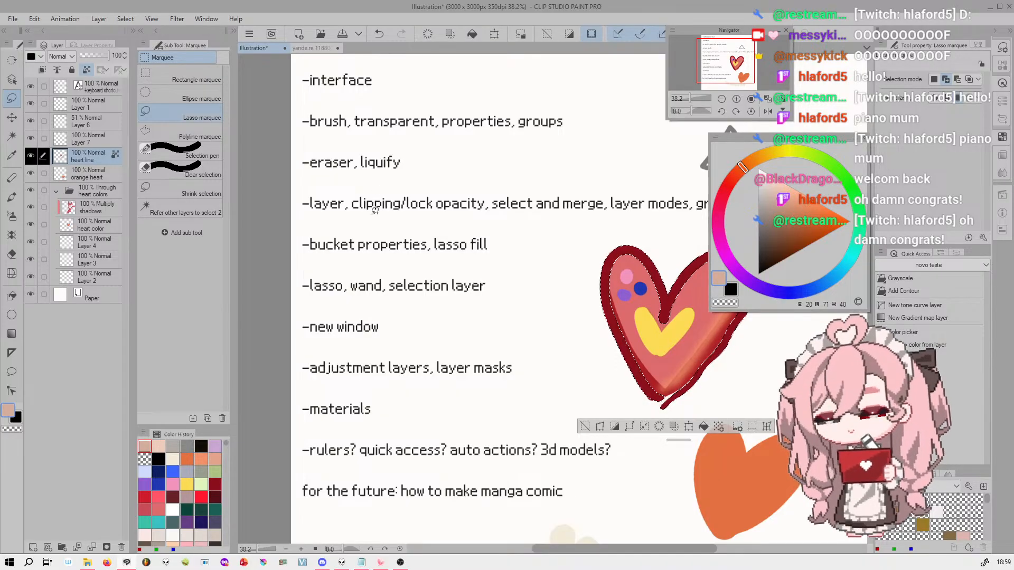
left_click_drag(721, 54, 733, 54)
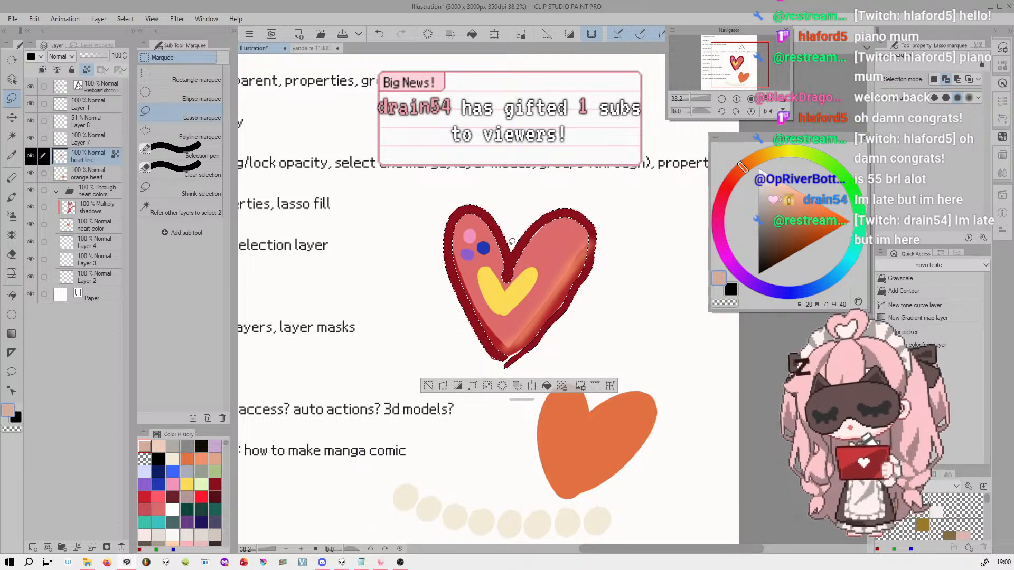
scroll(512, 242, "up", 5)
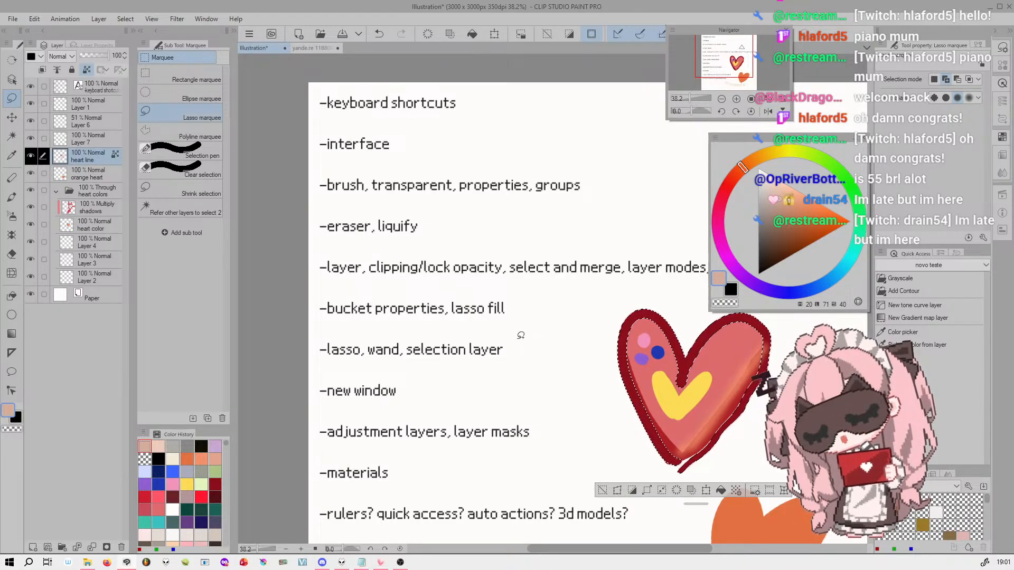
left_click_drag(728, 54, 735, 59)
left_click(120, 20)
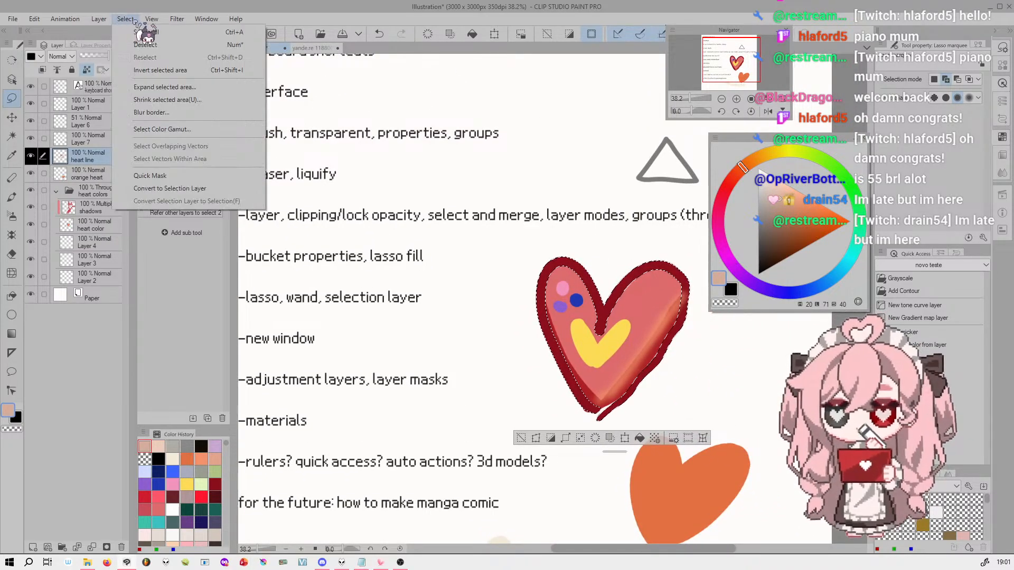
left_click(238, 190)
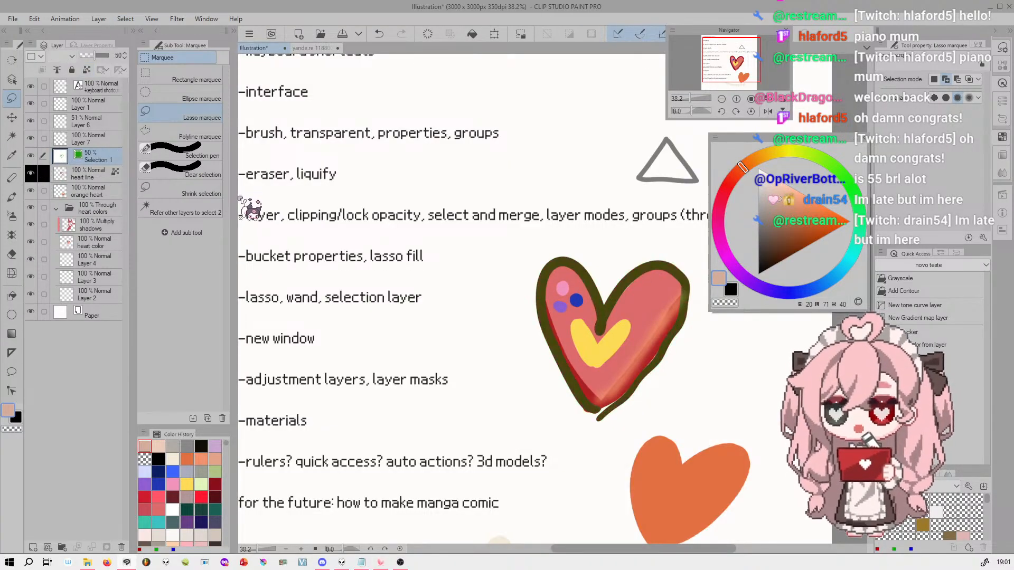
Reload the heart outline as an active selection from the new selection layer
left_click(105, 170)
left_click(101, 157)
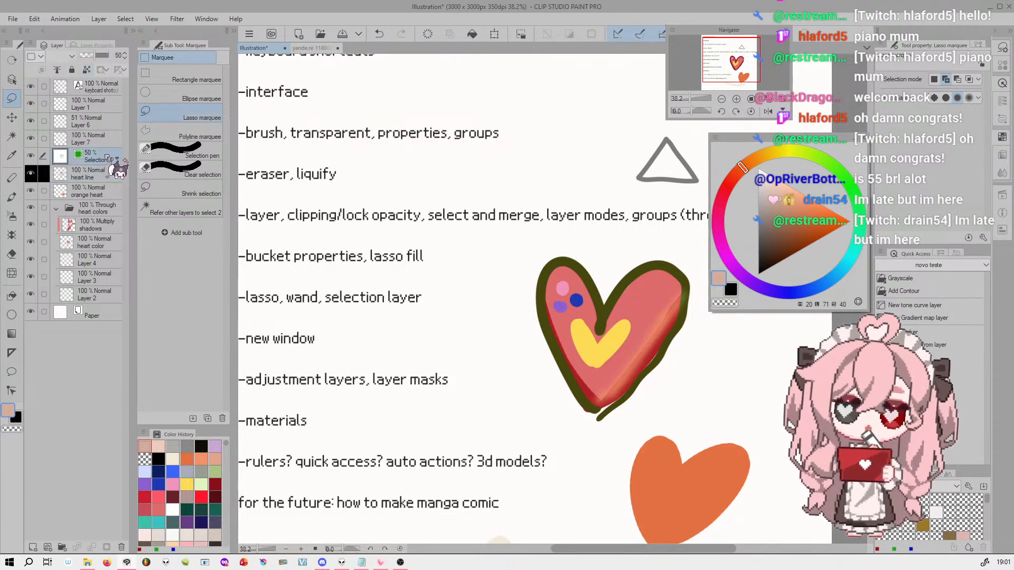
left_click(90, 171)
left_click(77, 153)
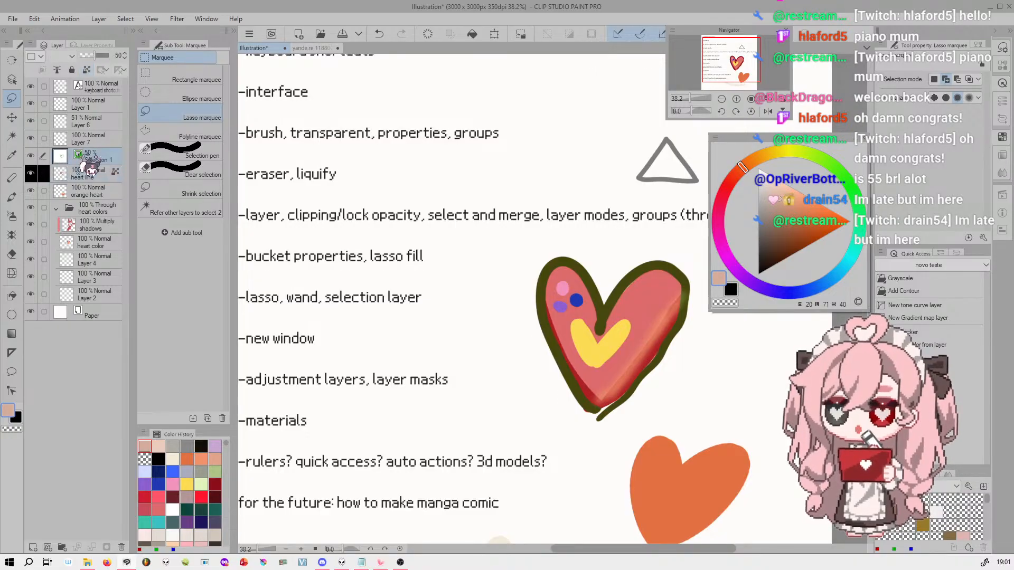
left_click(66, 158, "ctrl")
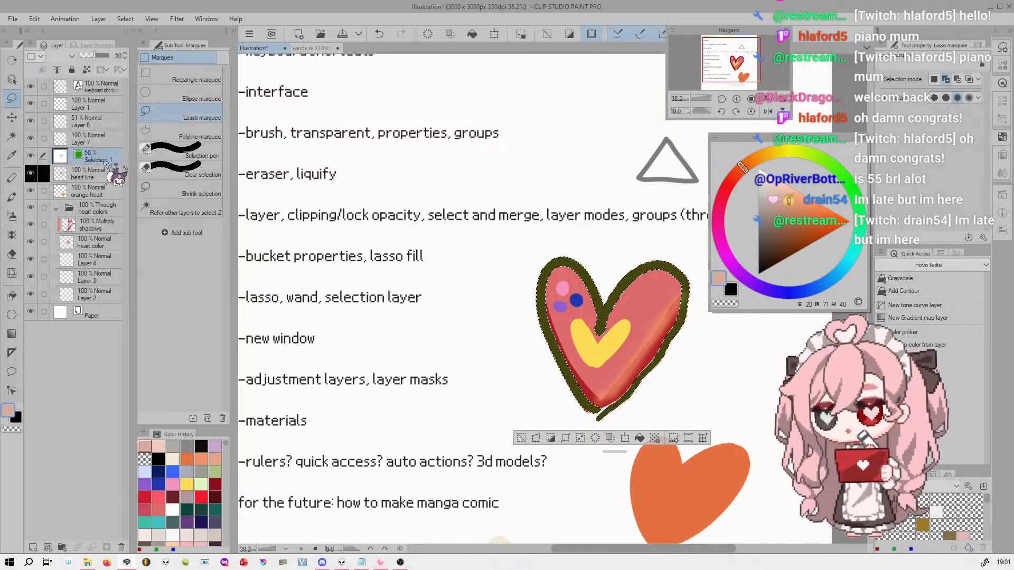
Rename the selection layer "very special selection" and clear the active selection
double_click(116, 154)
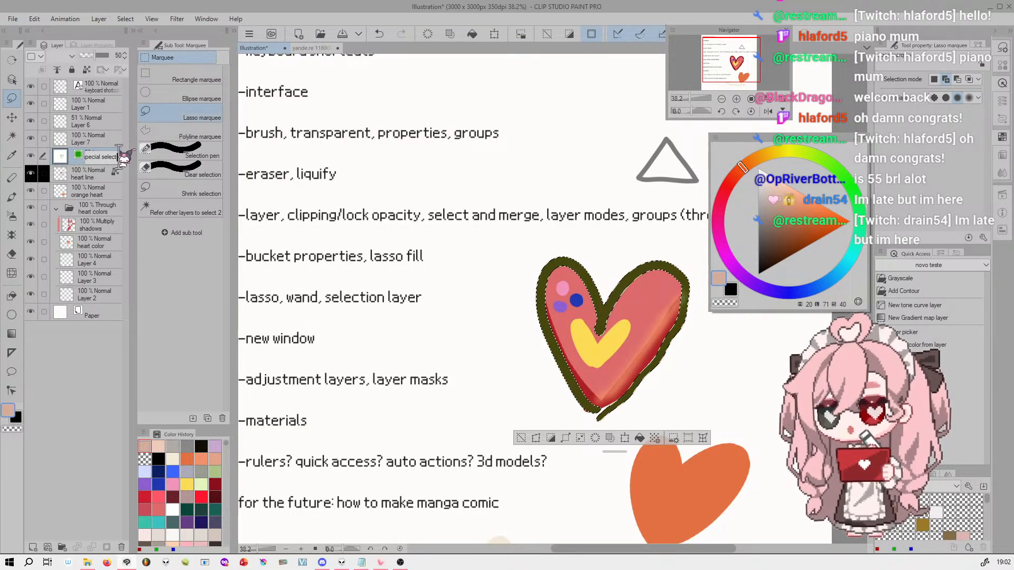
key("Return")
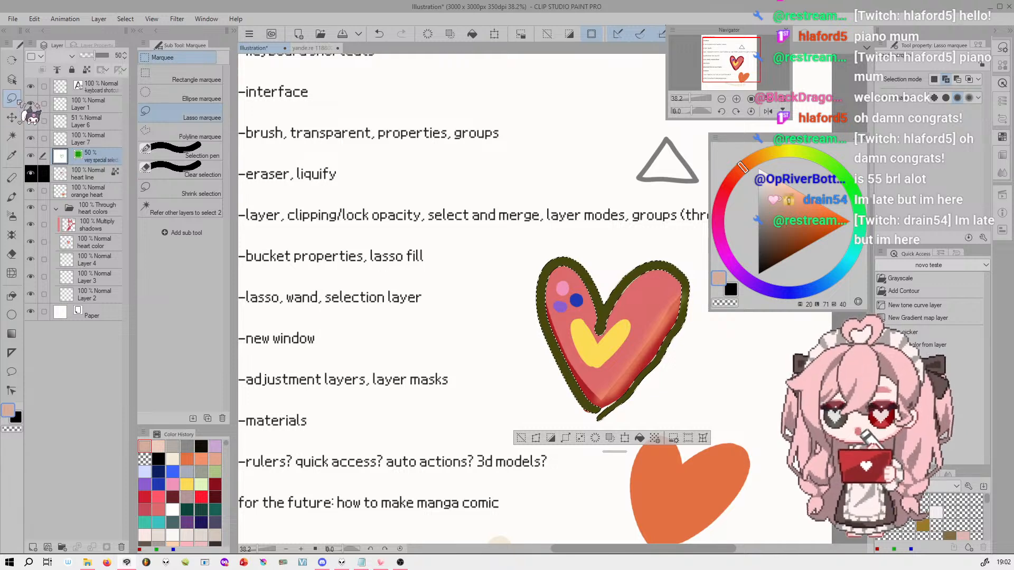
left_click_drag(756, 53, 749, 76)
key("ctrl+d")
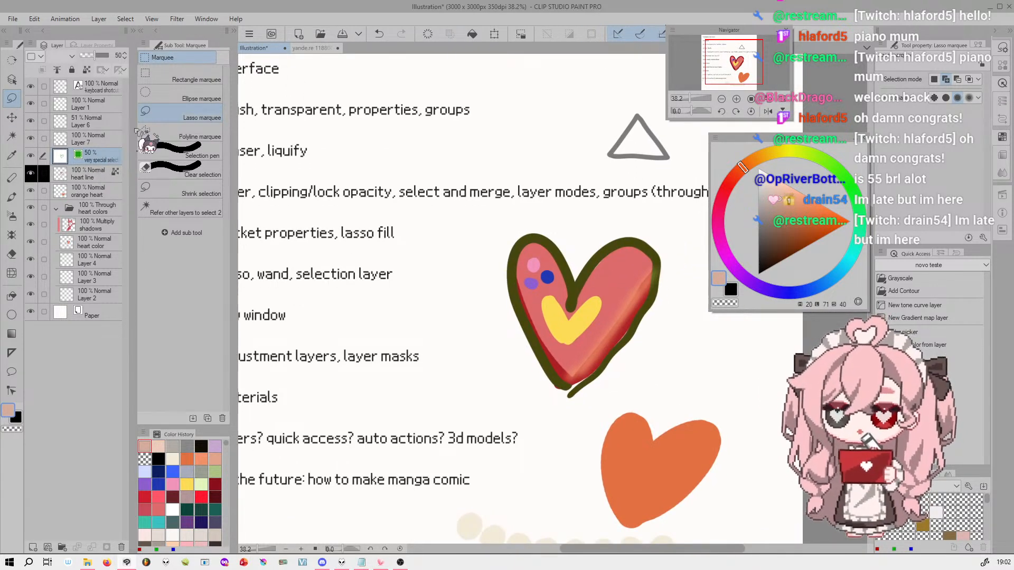
Auto-select the yellow shape inside the red heart with the heart line layer active, and convert it into a second selection layer
left_click(98, 174)
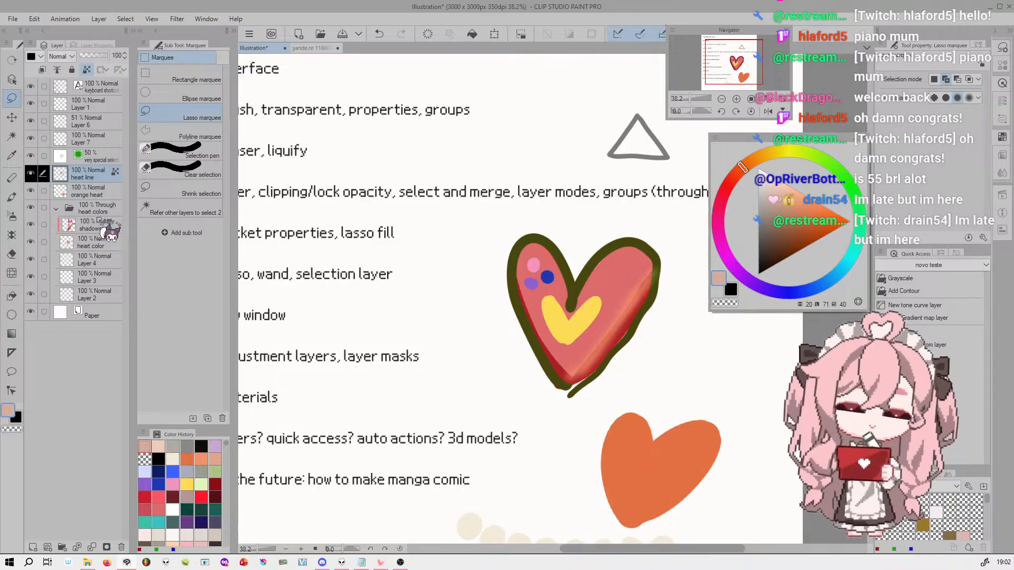
left_click_drag(734, 58, 736, 62)
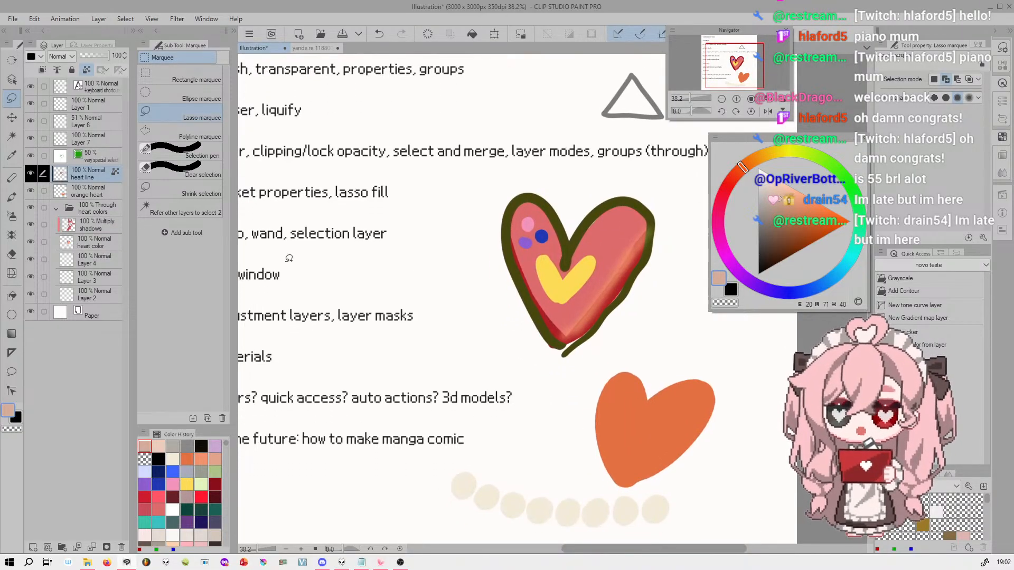
left_click(13, 136)
left_click(568, 284)
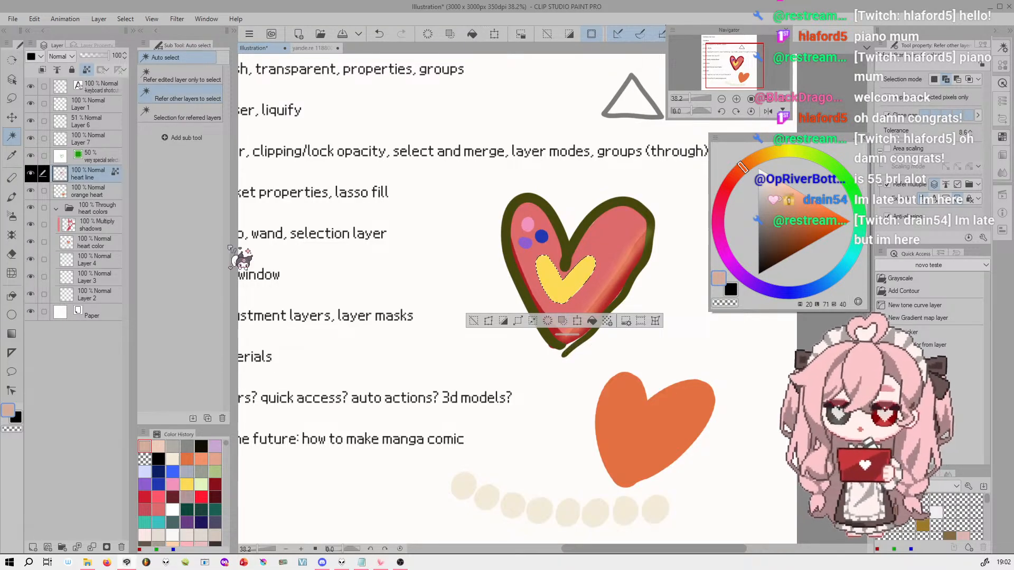
left_click(126, 19)
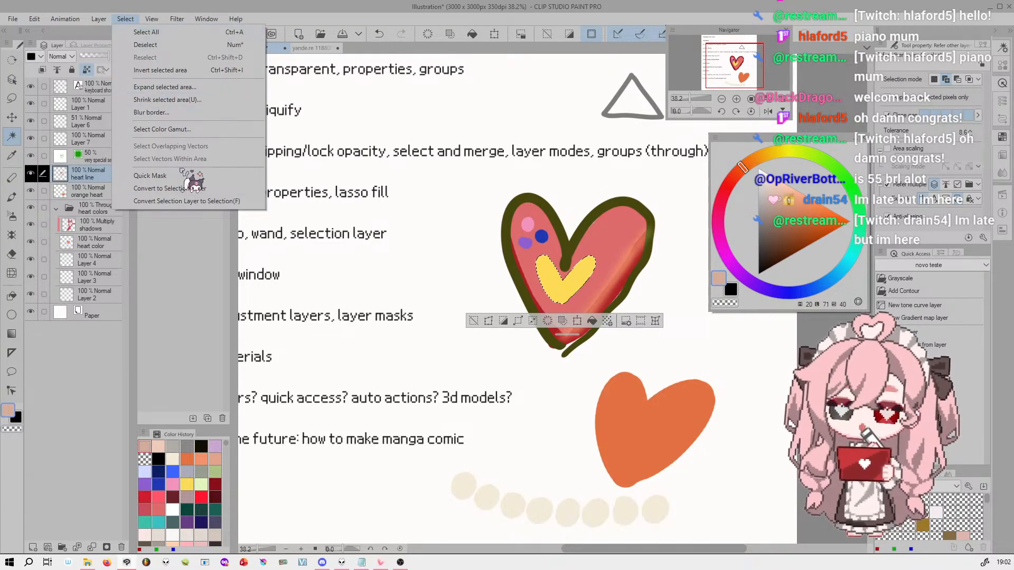
left_click(206, 189)
Merge the "very special selection" layer into the selection layer below and load the combined area as a selection
left_click(103, 157)
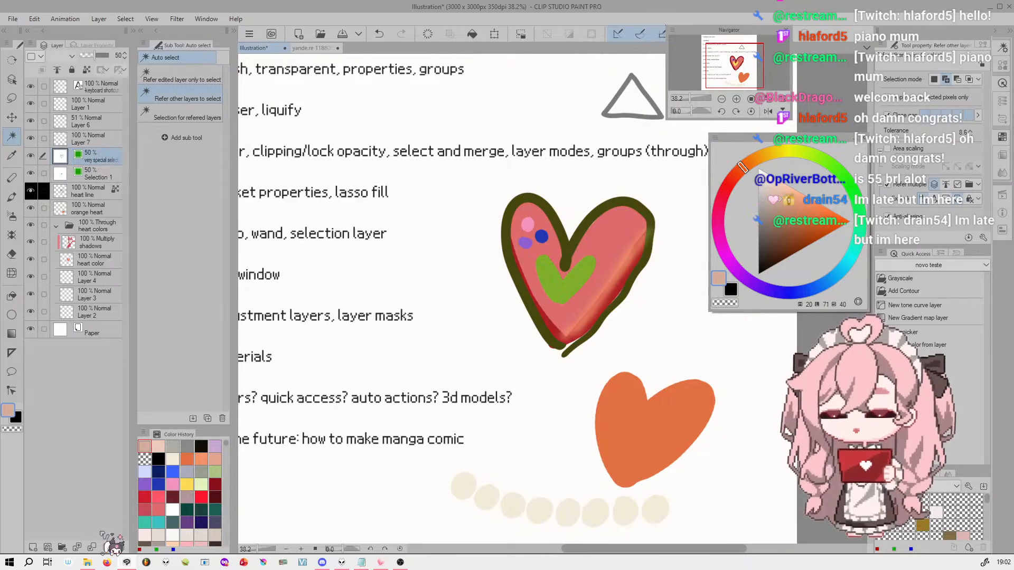
left_click(94, 549)
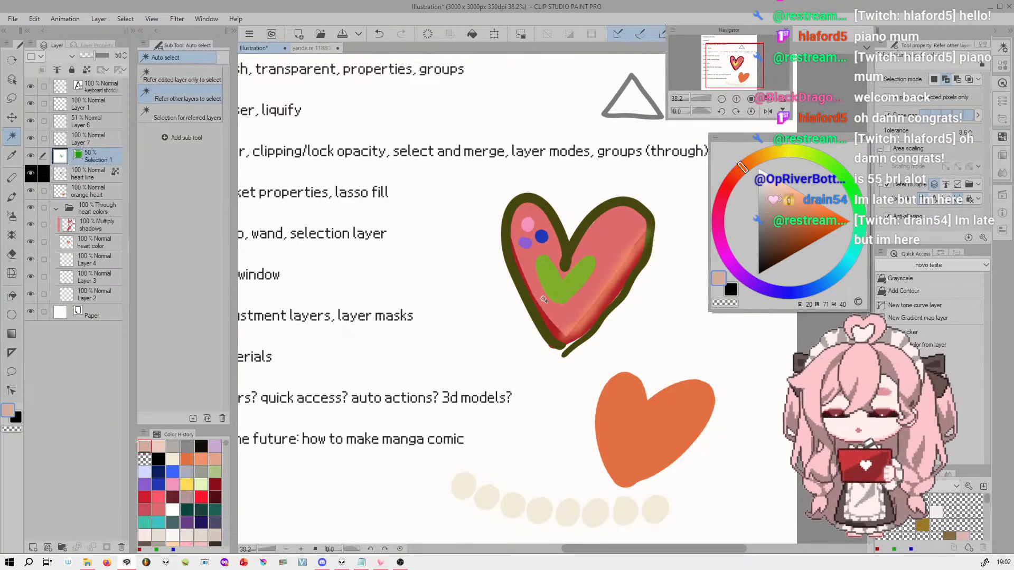
left_click(62, 174, "ctrl")
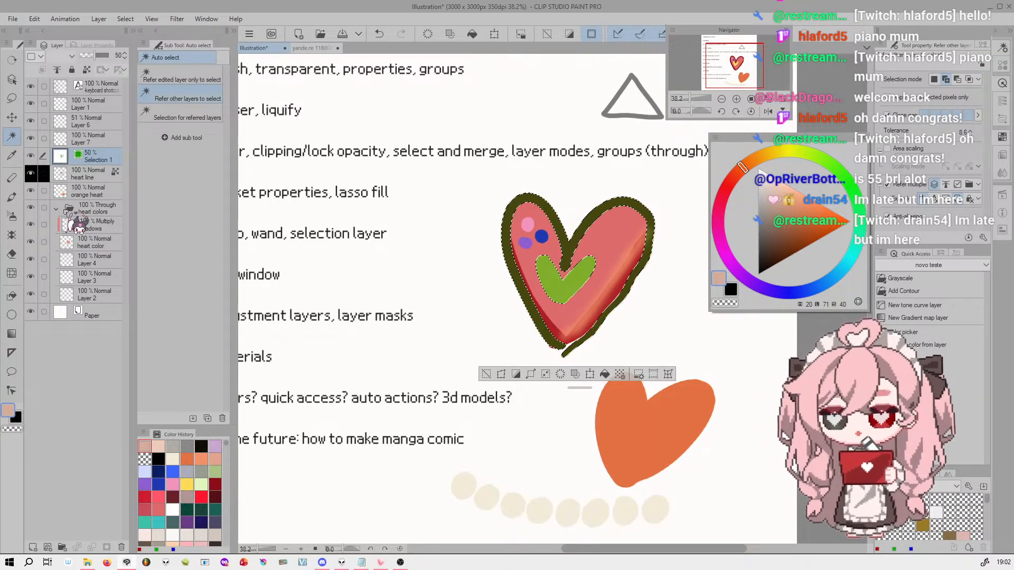
Replace the combined selection with one that covers only the red heart's outline, and activate the orange heart layer
left_click(98, 176)
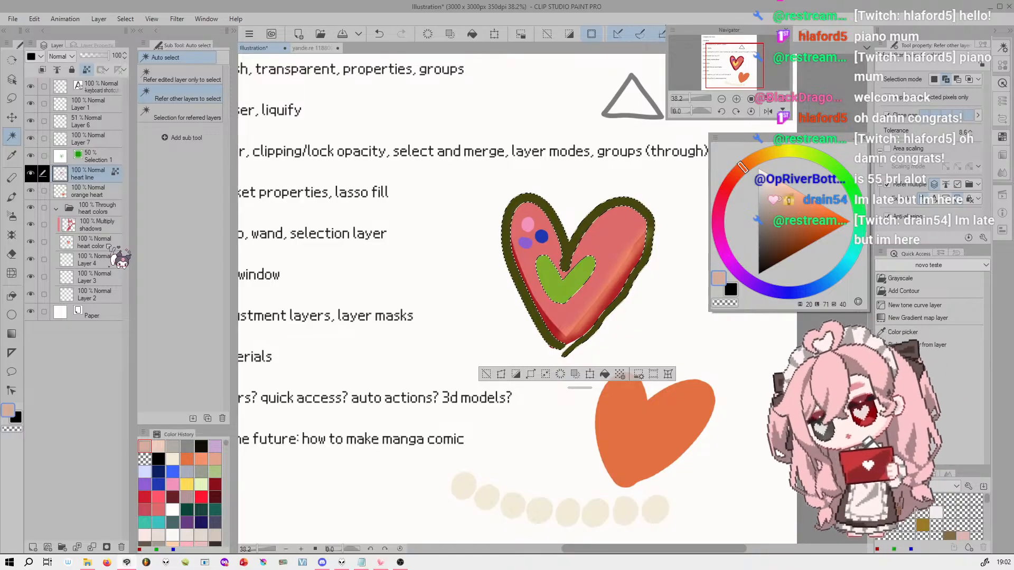
right_click(95, 157)
left_click(95, 156)
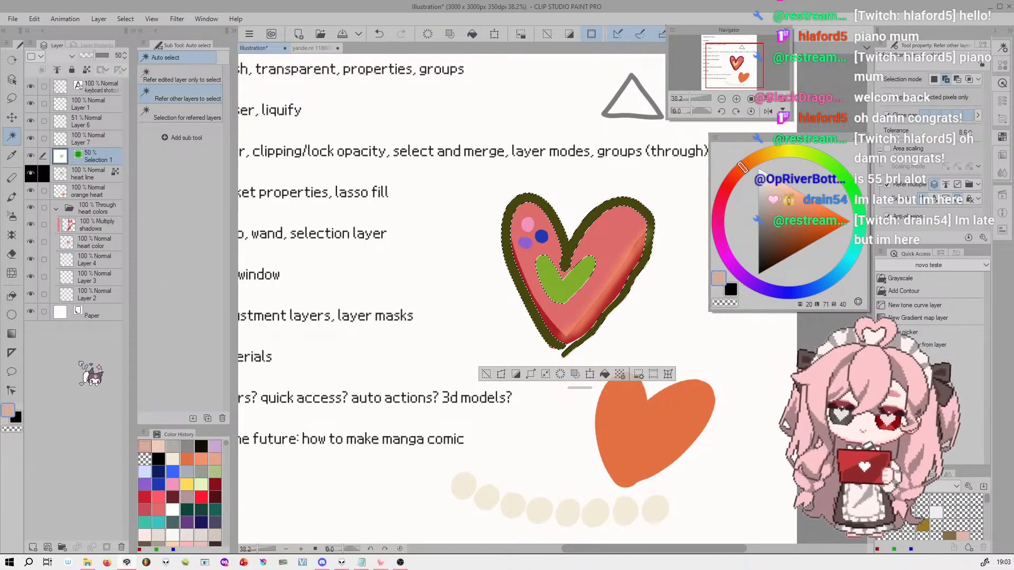
left_click(107, 221)
left_click(61, 194)
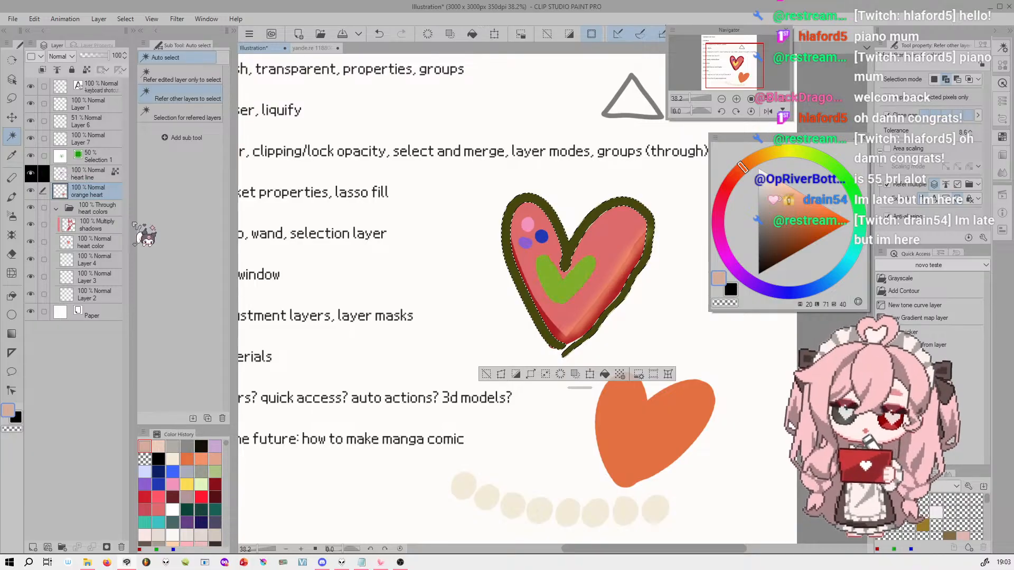
Load the shadows layer's painted area as a selection, and activate the Selection 1 layer
left_click(106, 225)
left_click(75, 230, "ctrl")
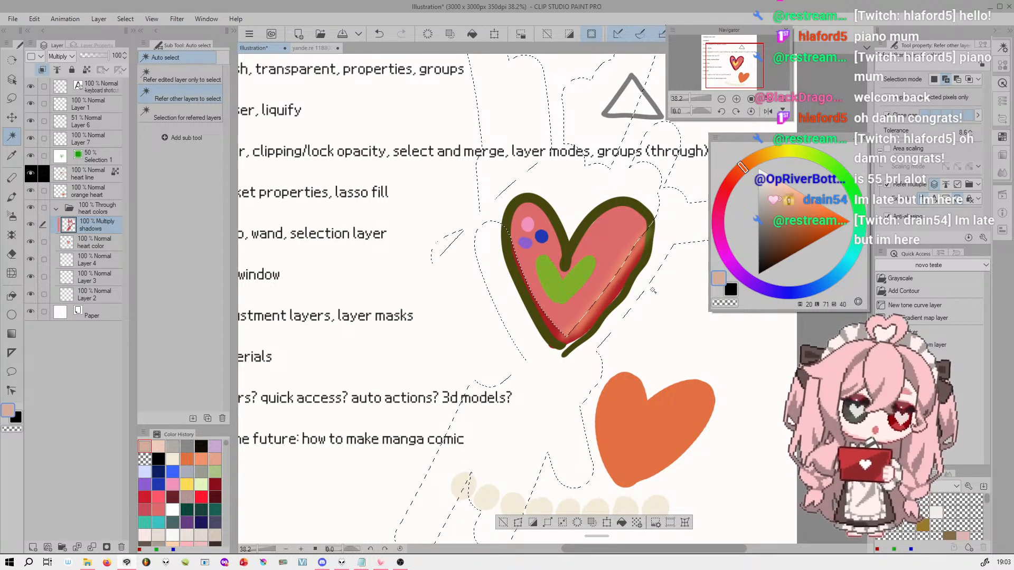
left_click(98, 157)
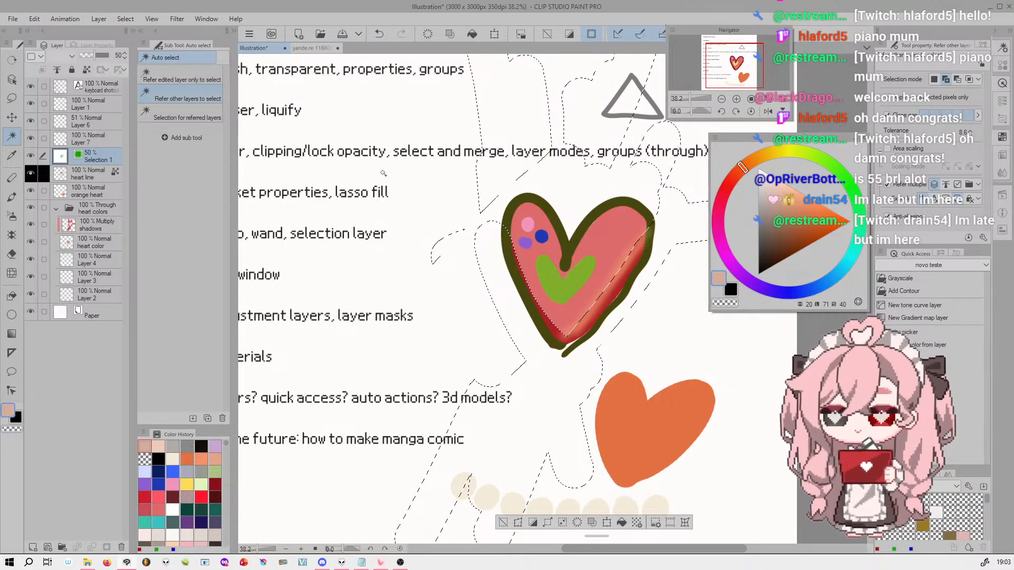
left_click(126, 18)
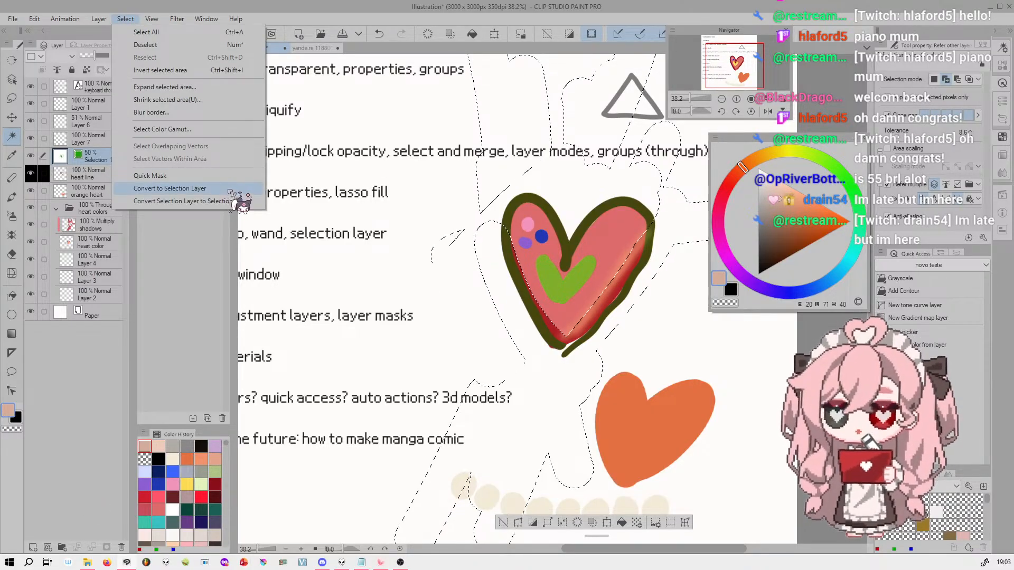
left_click(126, 19)
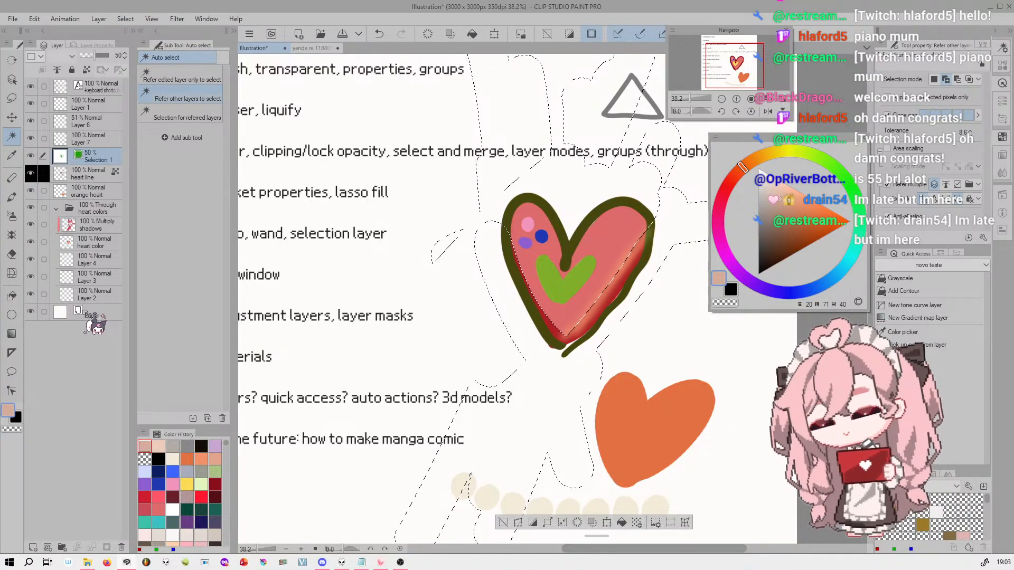
Move the Selection 1 layer directly above Paper, and store it in a new collapsed folder named "selections"
left_click_drag(108, 158, 102, 302)
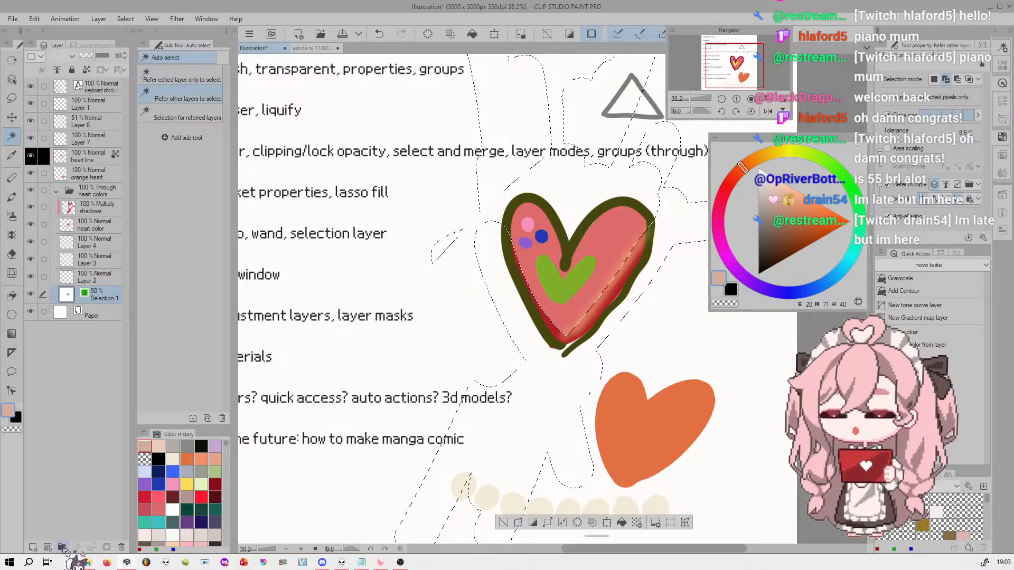
left_click(61, 547)
double_click(111, 293)
type("s")
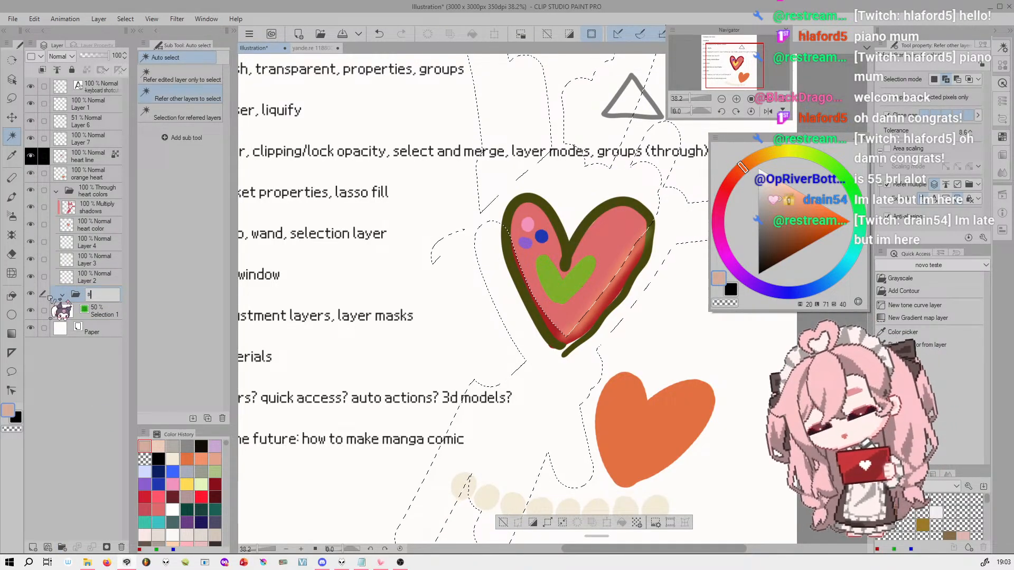
type("elections")
key("Return")
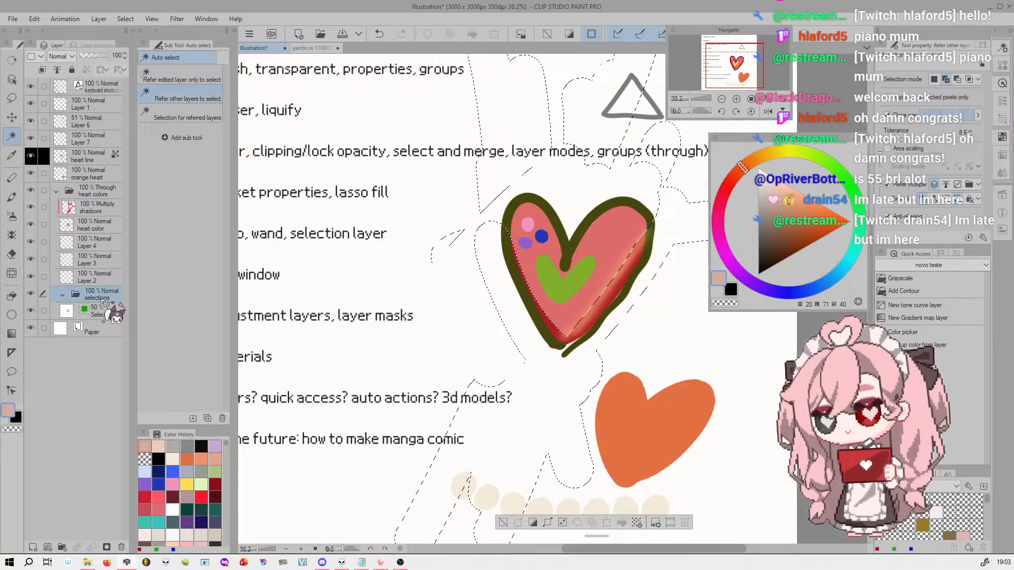
left_click(62, 295)
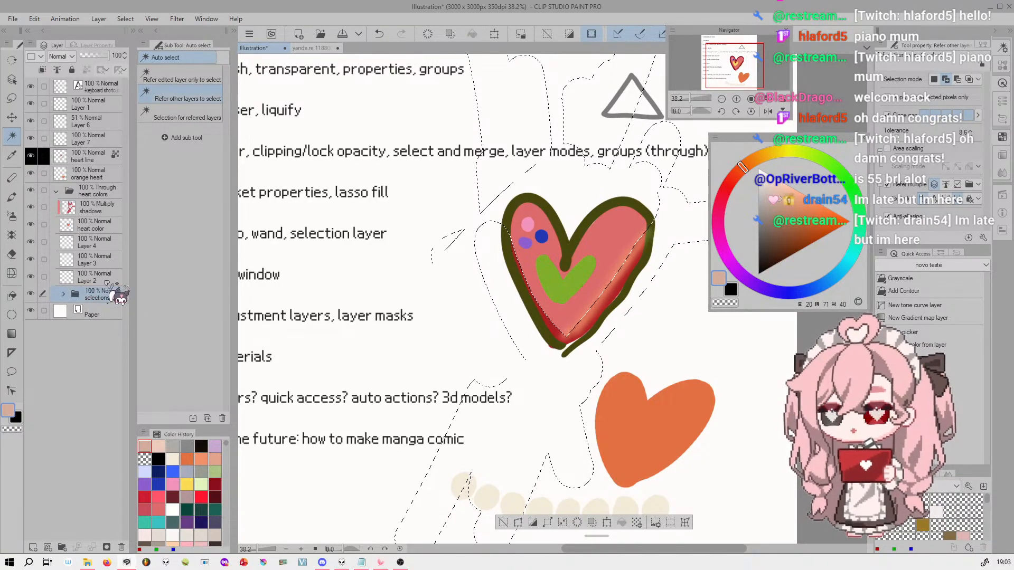
left_click(62, 294)
left_click(62, 295)
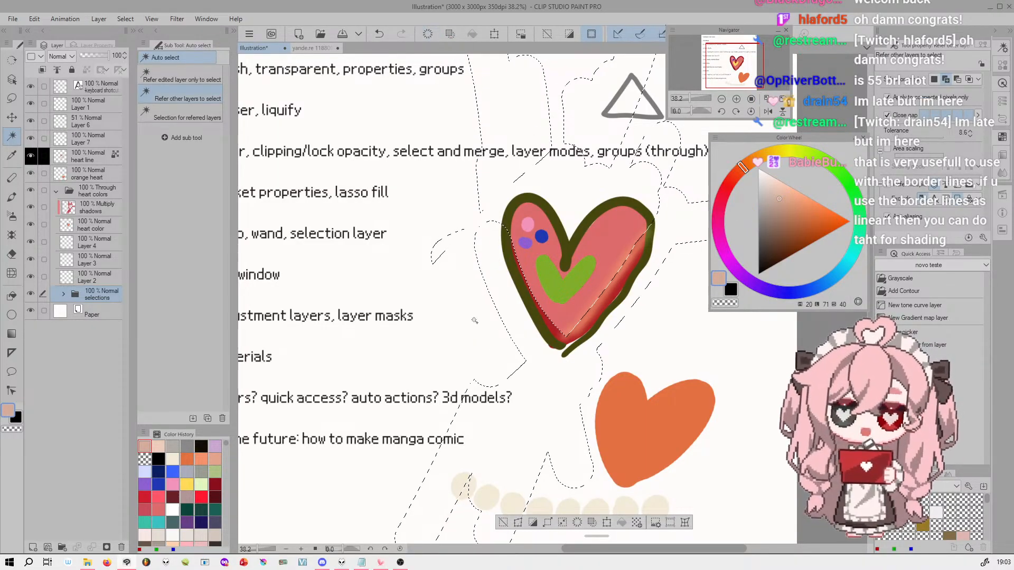
Clear the active selection and switch to the purple-haired girl illustration
key("ctrl+d")
left_click_drag(732, 65, 724, 56)
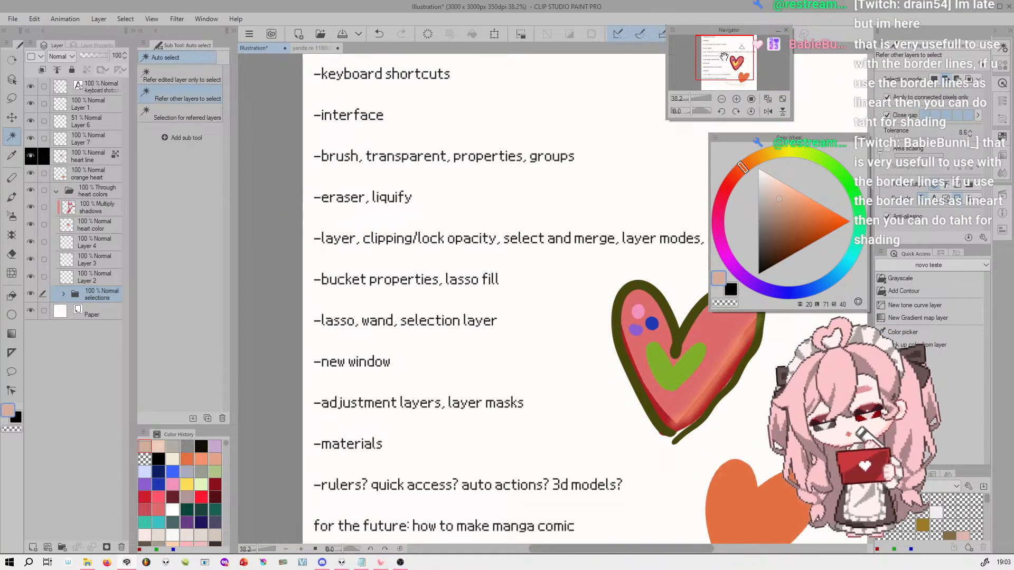
left_click(311, 48)
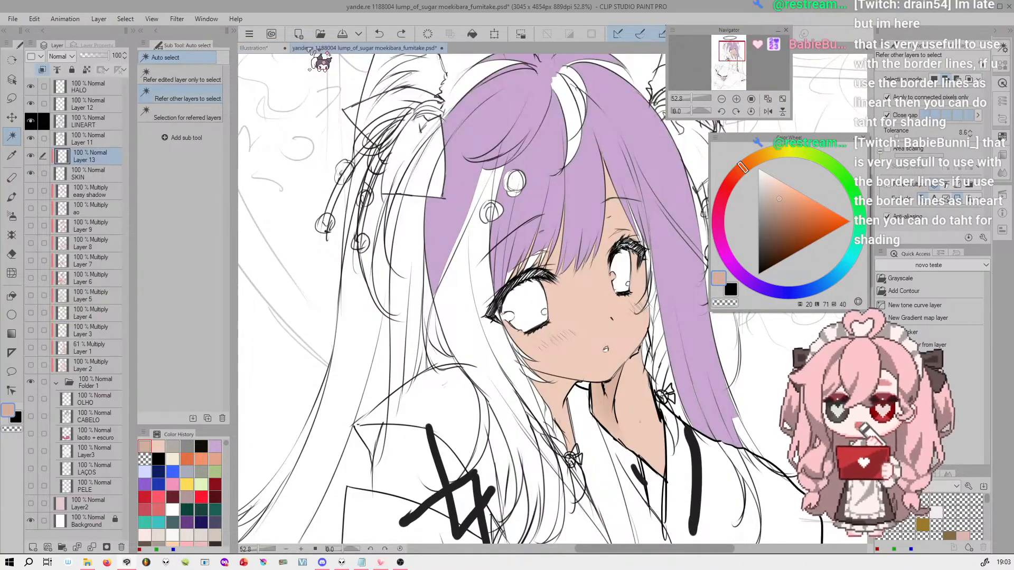
left_click_drag(692, 97, 690, 96)
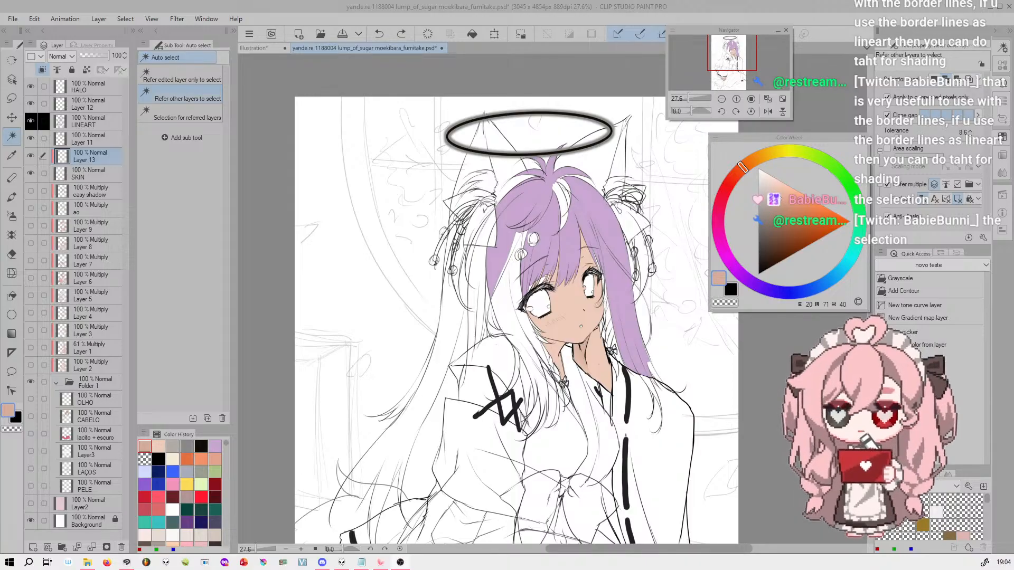
Open the girl illustration in a second canvas window and switch between its two views
left_click(206, 18)
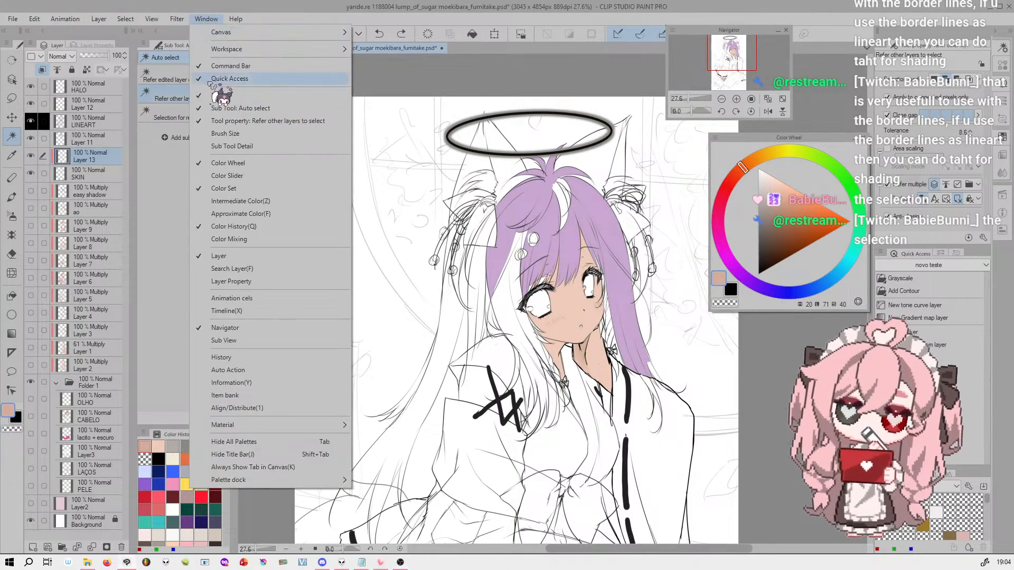
mouse_move(288, 32)
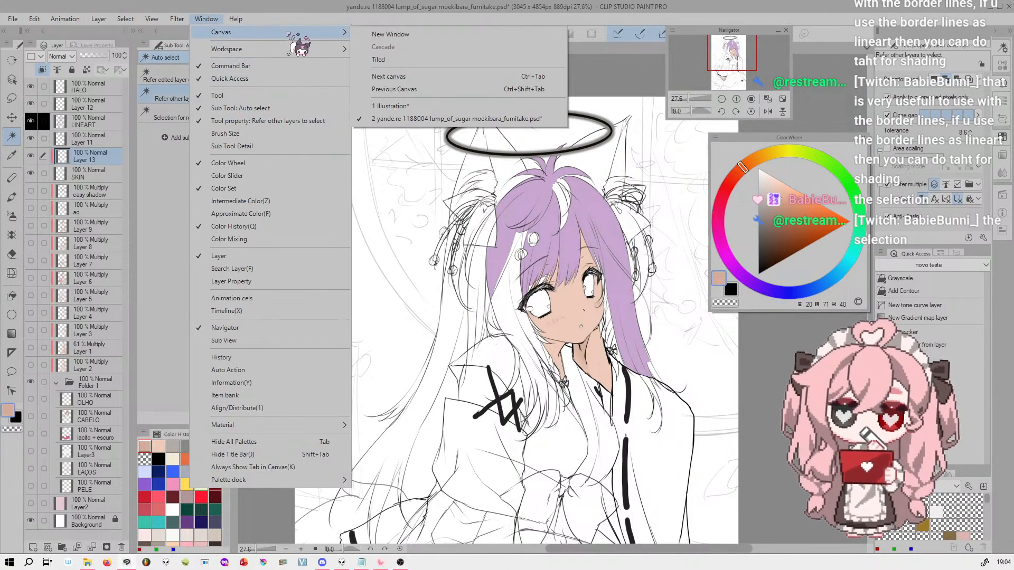
left_click(403, 35)
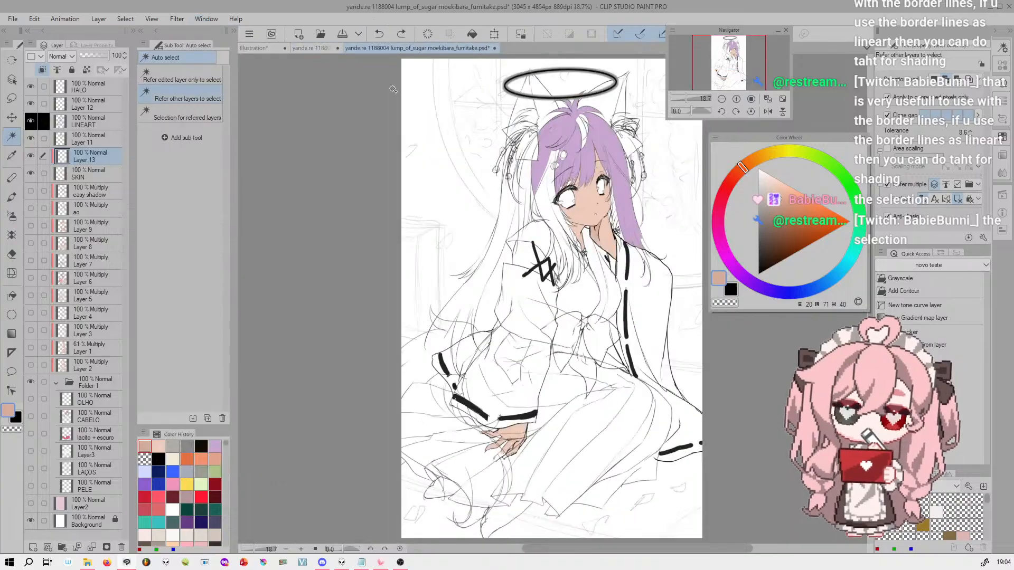
left_click(325, 49)
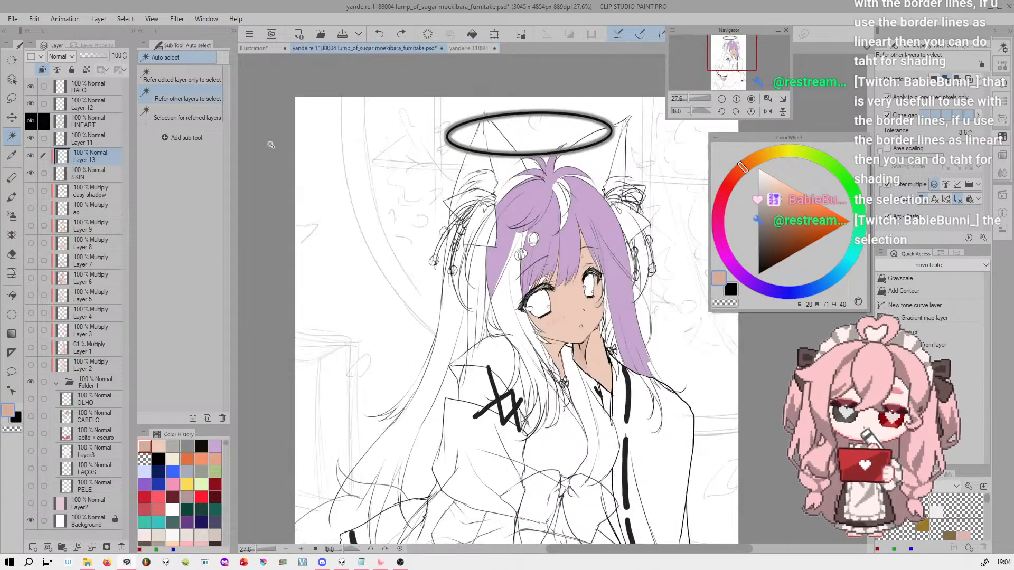
left_click(469, 51)
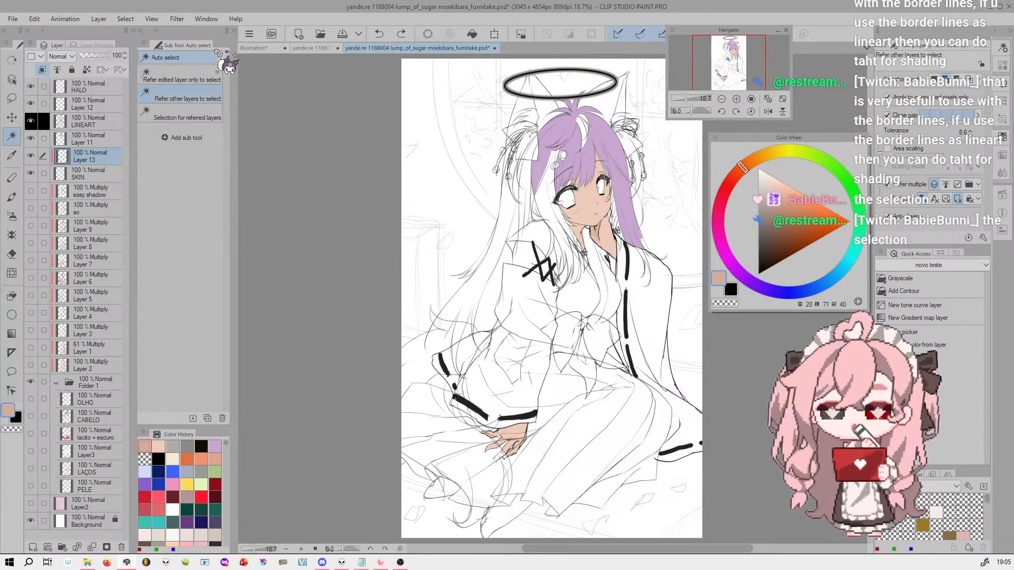
Tile the open canvases, and dock the girl's close-up view with the heart illustration to leave two side-by-side windows
left_click(206, 19)
mouse_move(330, 32)
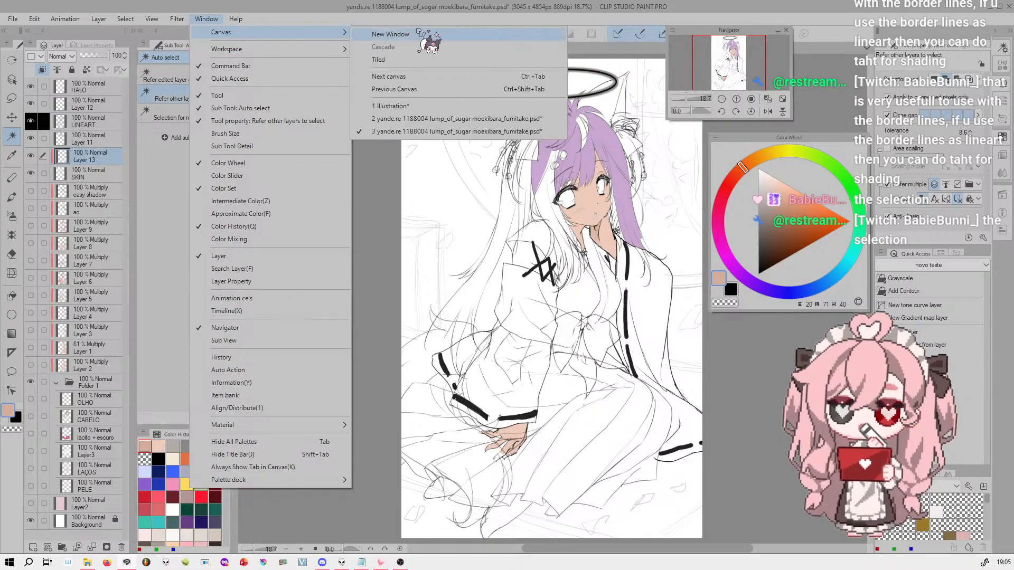
left_click(440, 62)
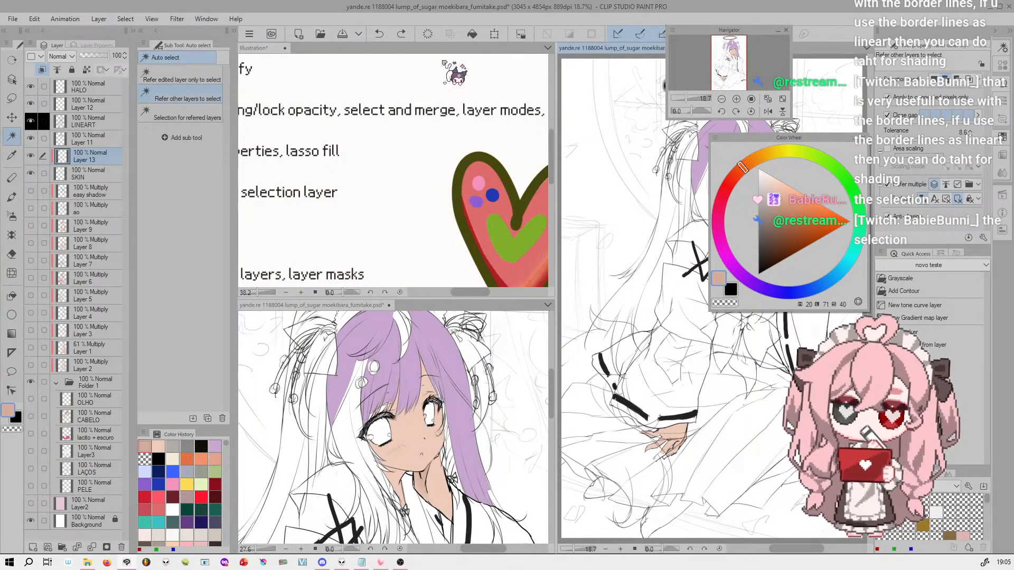
left_click_drag(687, 98, 687, 98)
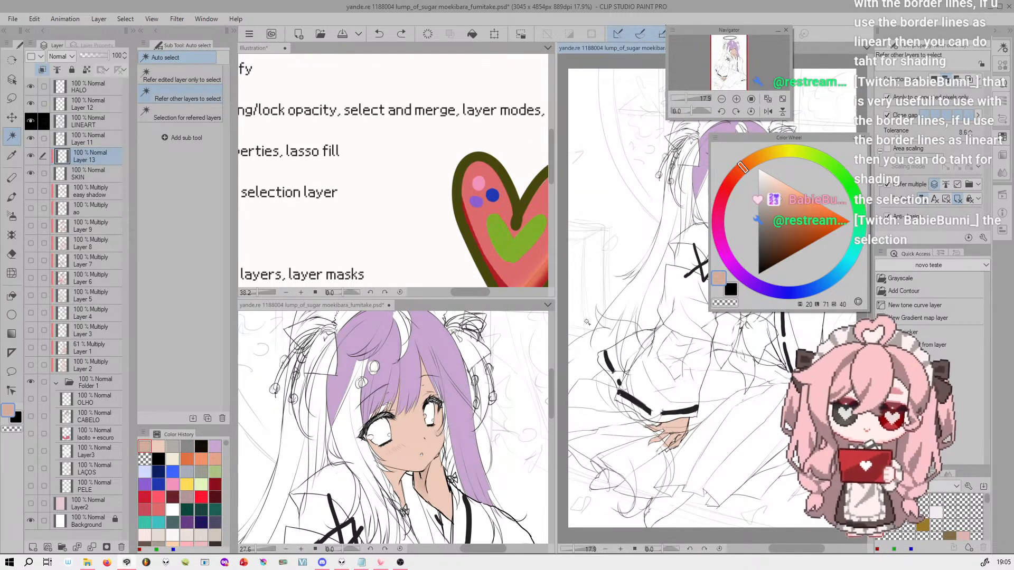
left_click_drag(328, 306, 365, 122)
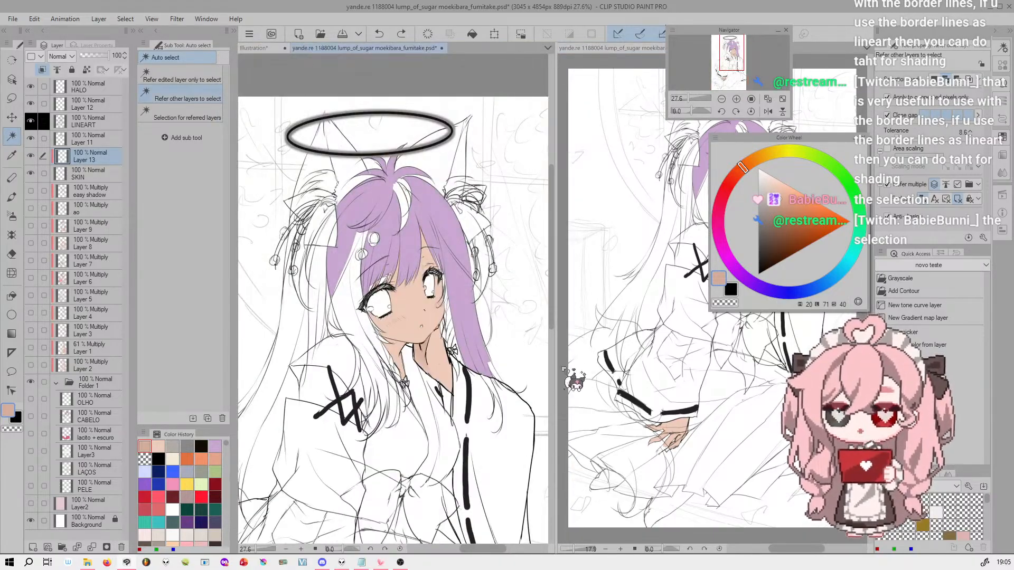
Reposition the floating Color Wheel and Navigator palettes so they no longer cover the girl in the full-figure view
left_click_drag(732, 51, 735, 52)
left_click_drag(822, 144, 807, 369)
left_click_drag(749, 30, 785, 70)
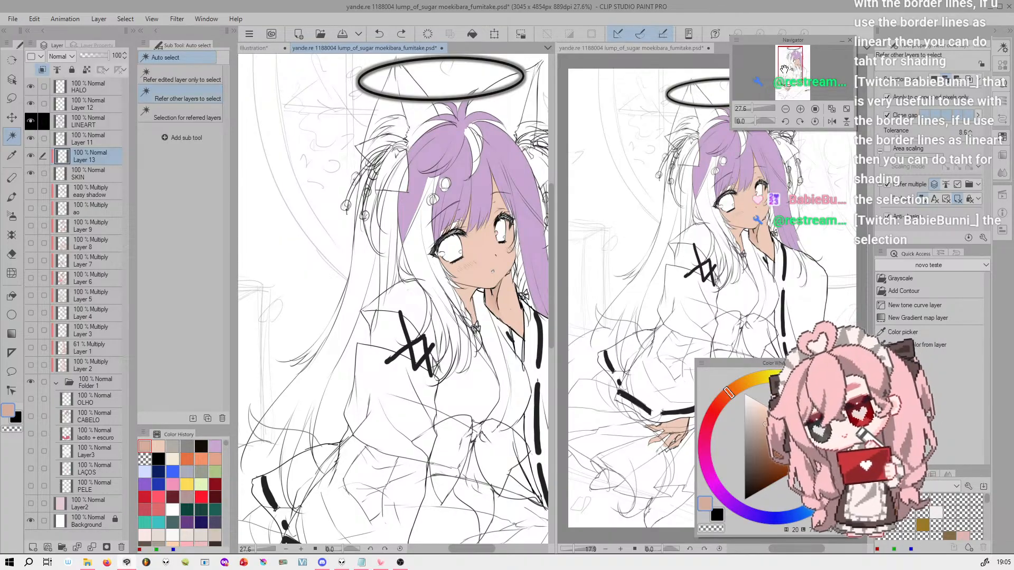
Toggle the horizontal flip of the girl's close-up view only, without altering the canvas itself
left_click(832, 122)
left_click(832, 122)
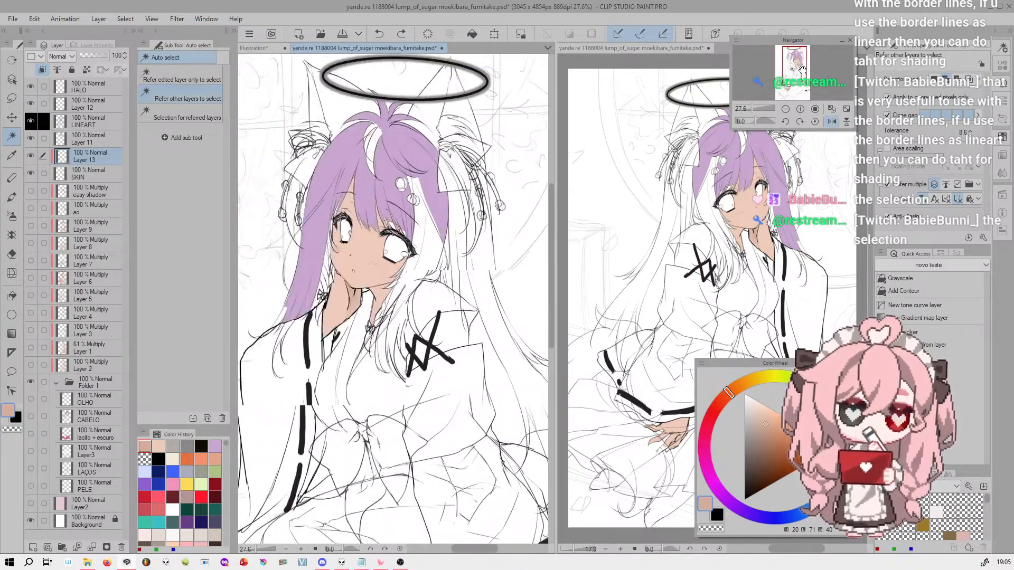
left_click(833, 122)
left_click(833, 122)
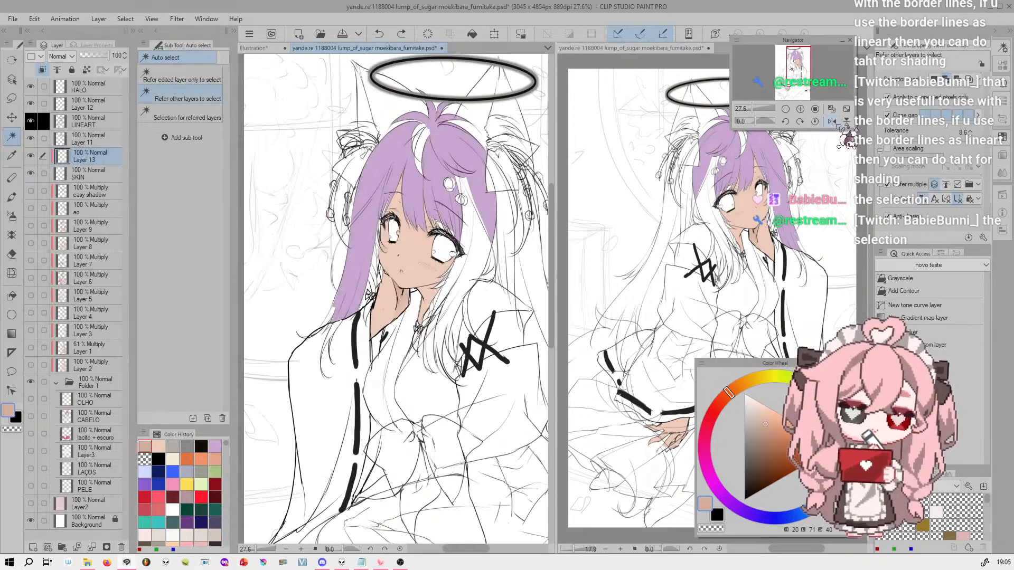
Flip the actual canvas horizontally to compare both windows, and flip it horizontally back again
left_click(35, 19)
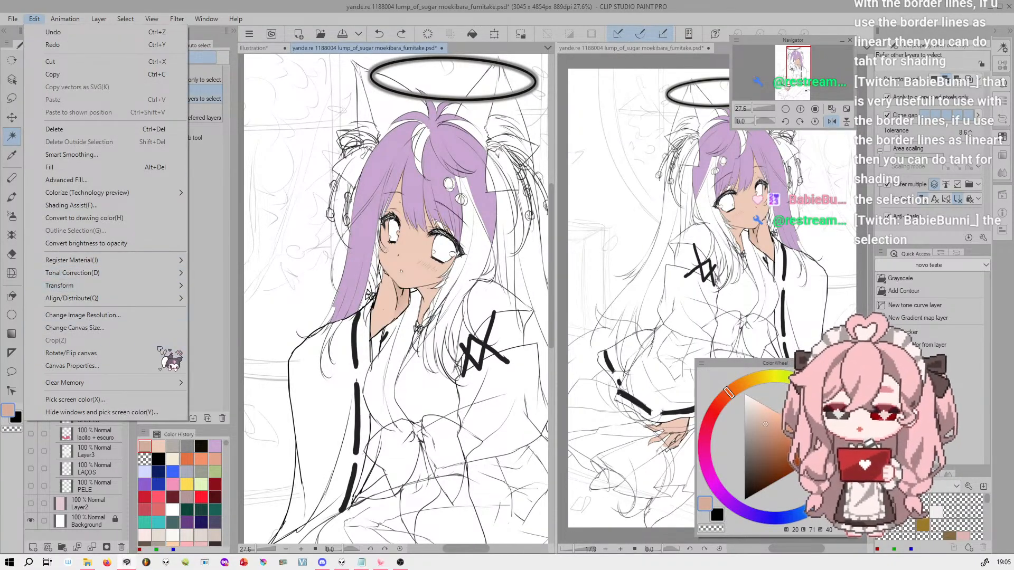
mouse_move(170, 354)
left_click(275, 396)
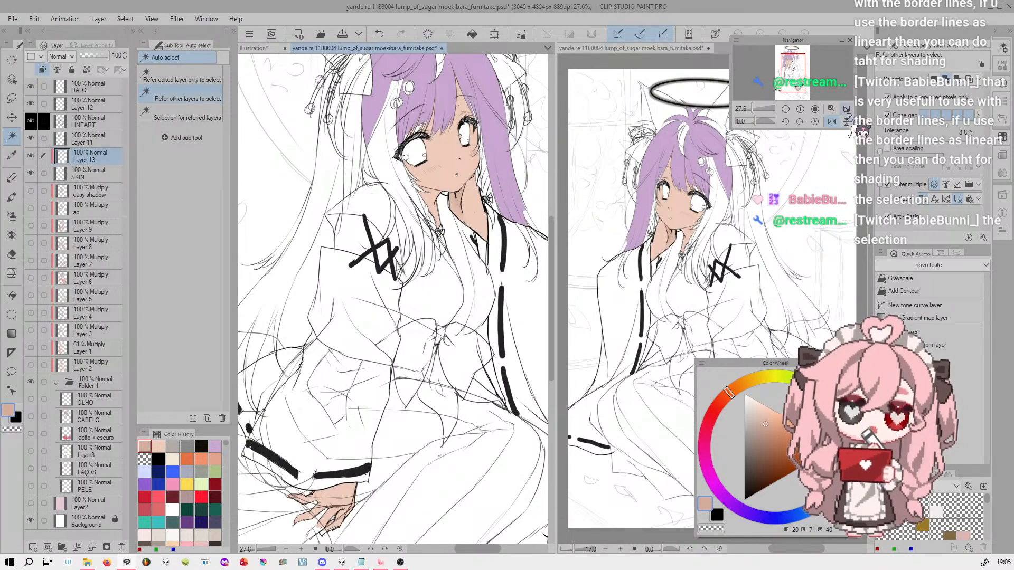
left_click(35, 19)
mouse_move(163, 354)
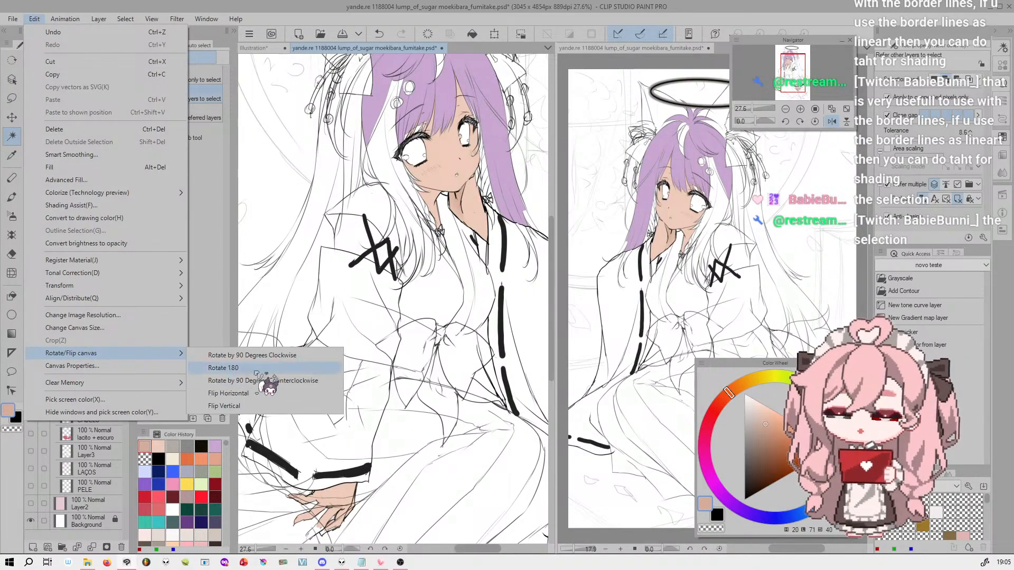
left_click(288, 395)
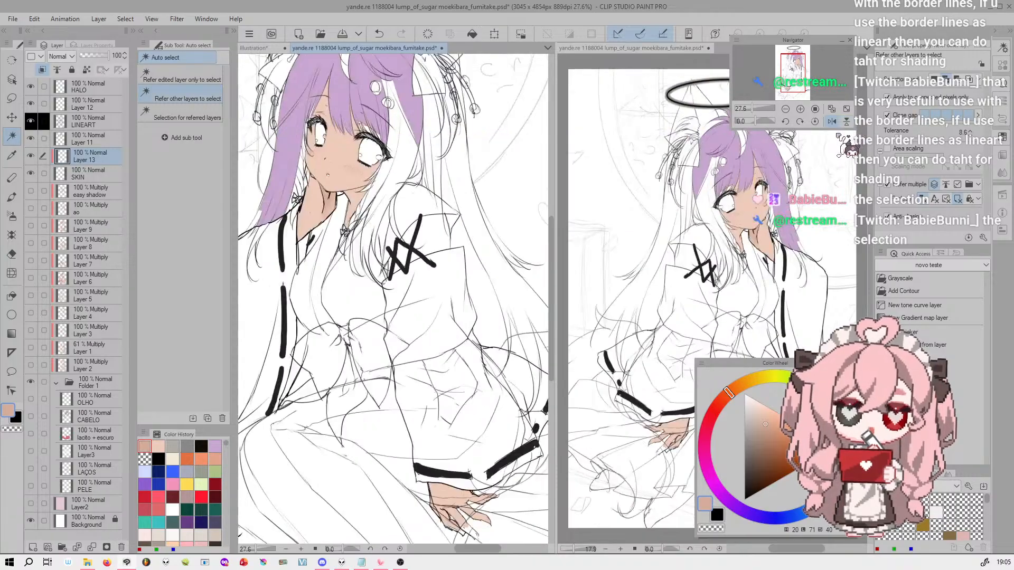
Toggle the close-up view's horizontal flip repeatedly, and leave it mirrored and framed on the girl's head and halo
left_click(831, 123)
left_click(831, 123)
left_click(832, 122)
left_click(832, 123)
left_click(832, 123)
left_click_drag(798, 74, 792, 61)
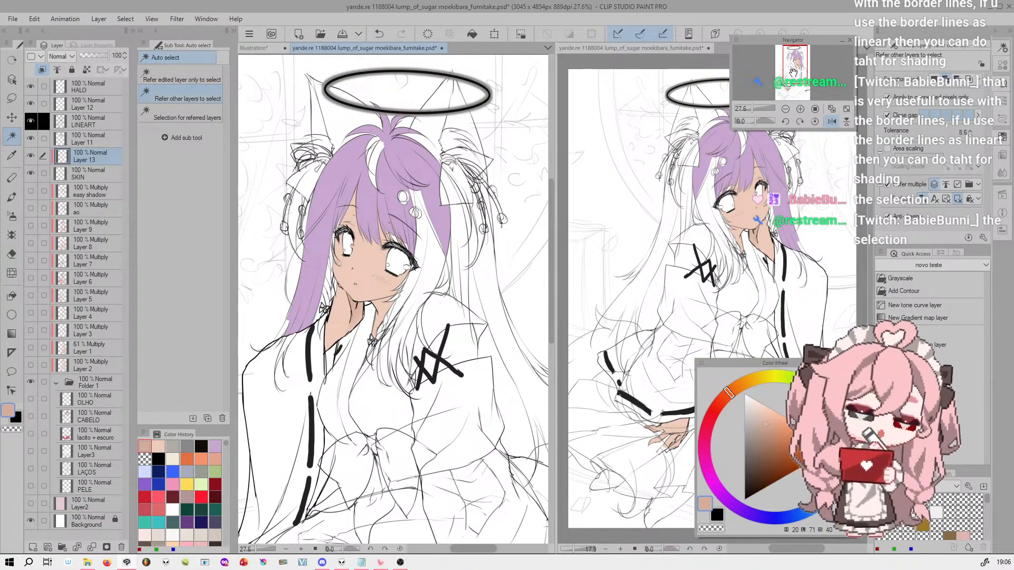
Activate the second view, enlarge it to 30.8% around the girl's head, and briefly mirror it horizontally
left_click(640, 58)
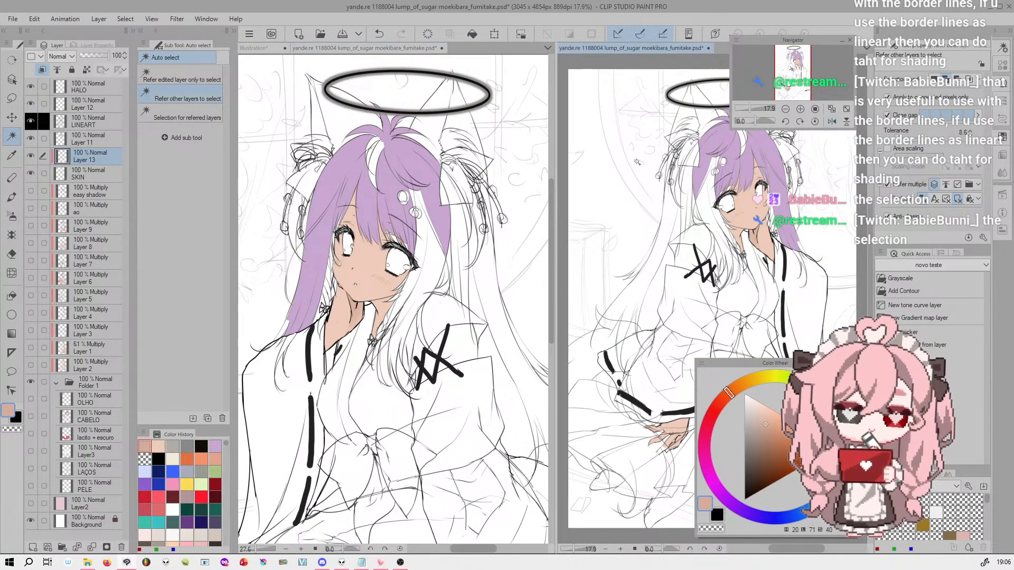
left_click(206, 19)
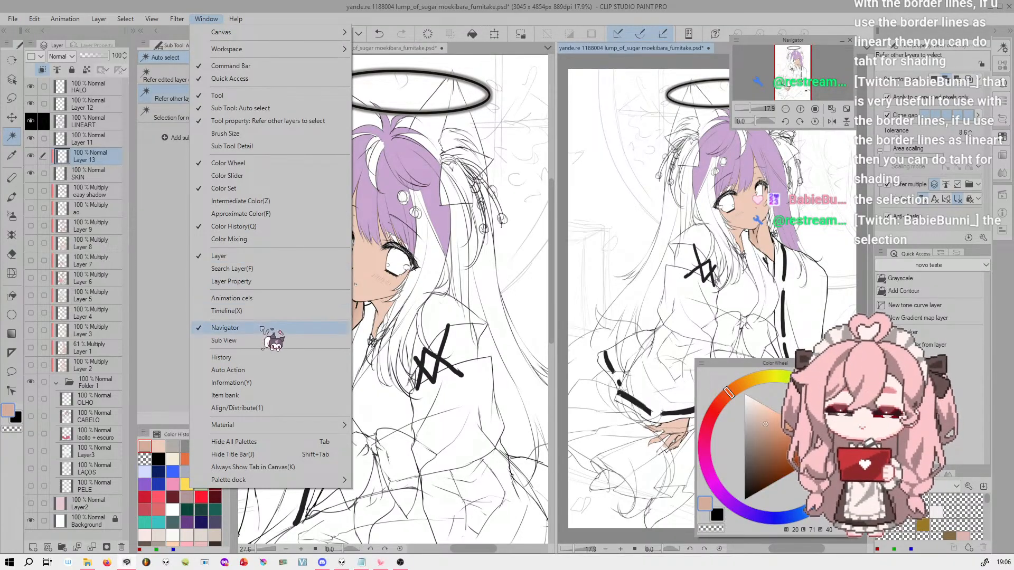
left_click(801, 69)
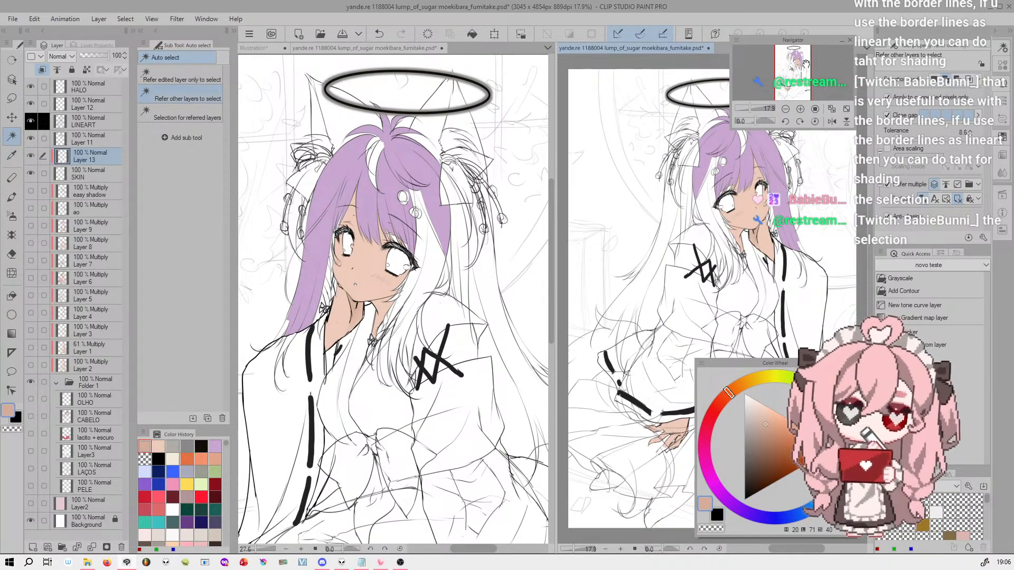
left_click_drag(754, 107, 773, 108)
left_click_drag(795, 75, 792, 59)
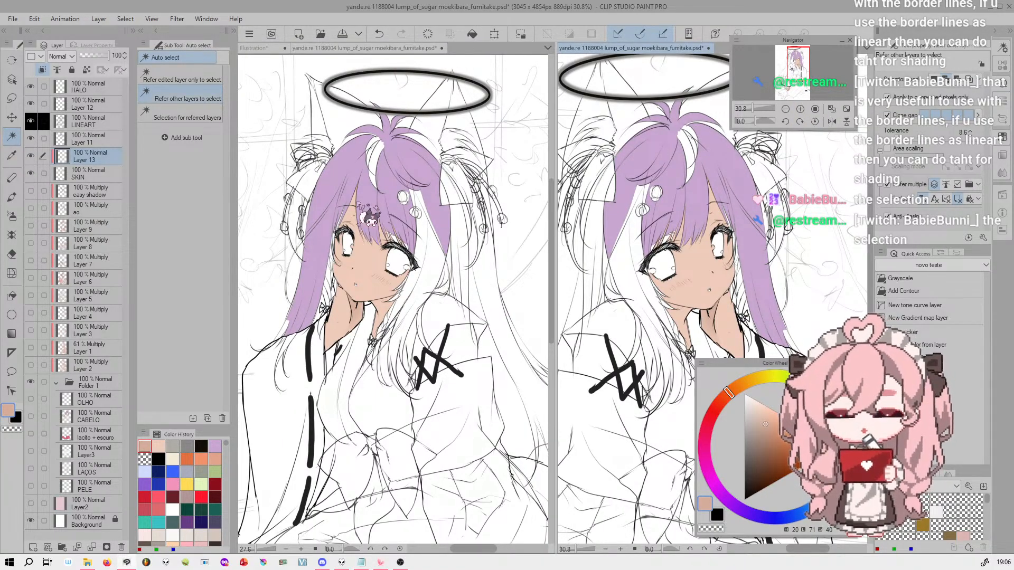
left_click(833, 122)
left_click(832, 122)
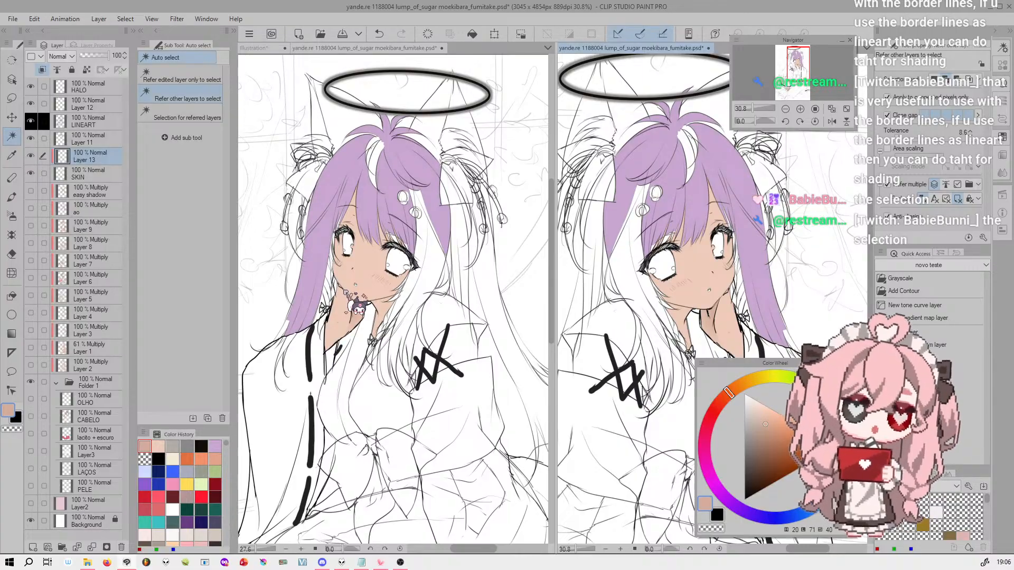
Select both of the girl's eyes on the LINEART layer with a lasso selection in the close-up view
left_click(799, 63)
left_click_drag(762, 108, 753, 108)
left_click(90, 121)
left_click(11, 98)
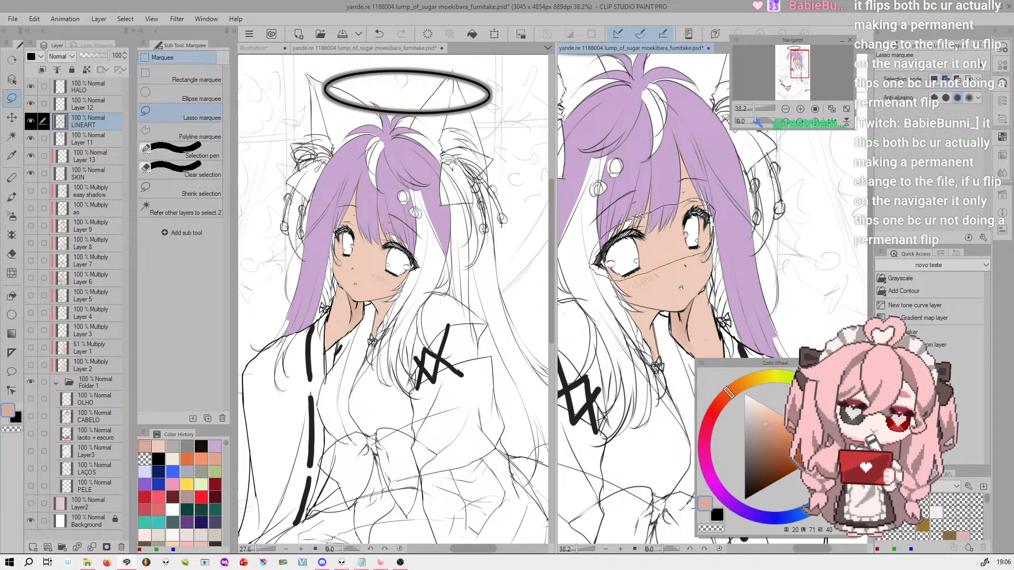
left_click_drag(651, 211, 651, 210)
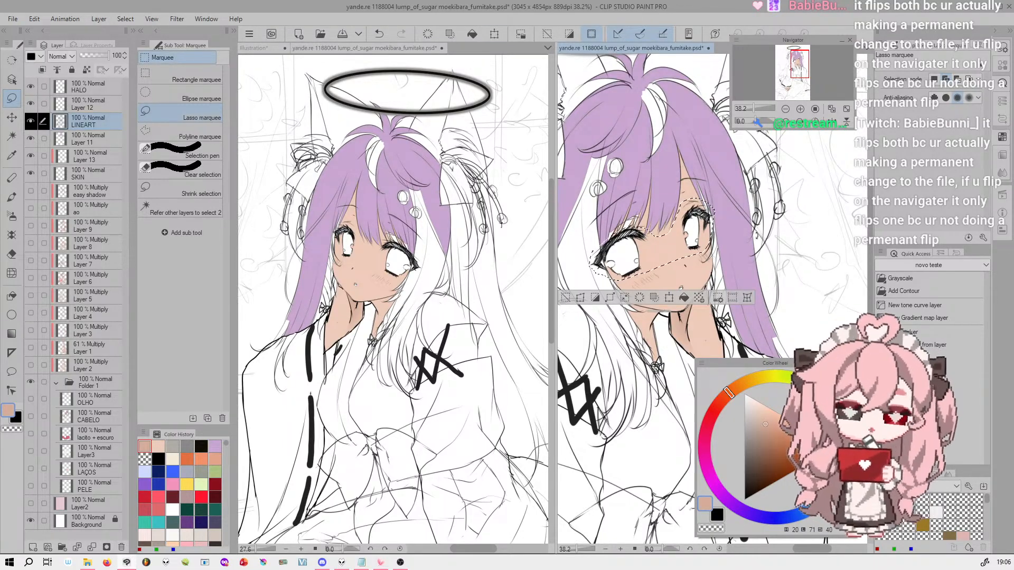
Move the selected eyes slightly down with a Scale/Rotate transform, apply it, and clear the selection
key("ctrl+t")
mouse_move(682, 243)
left_mouse_down()
mouse_move(696, 261)
mouse_move(701, 238)
left_mouse_up()
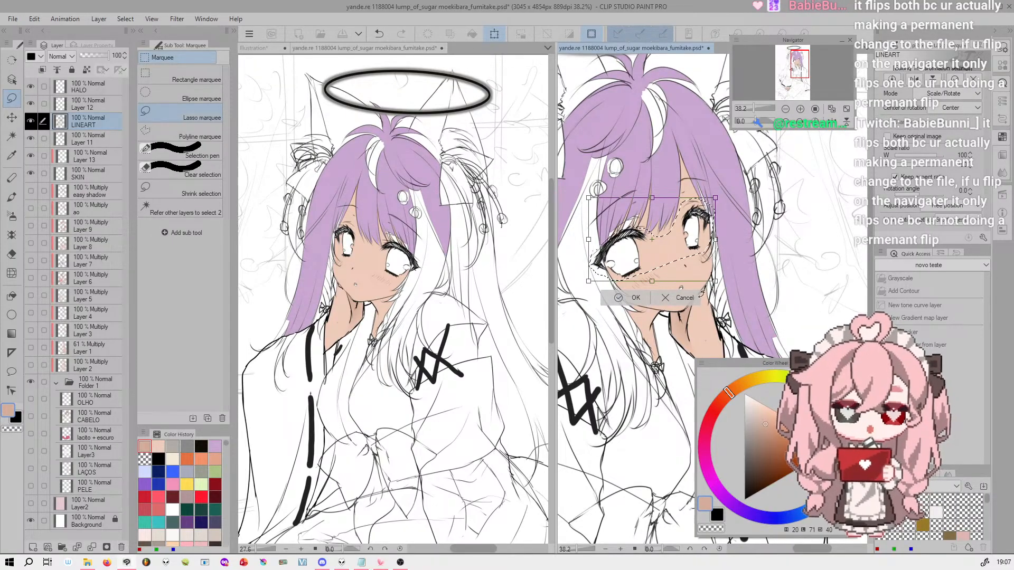
mouse_move(695, 246)
left_mouse_down()
mouse_move(703, 237)
mouse_move(679, 254)
mouse_move(694, 246)
left_mouse_up()
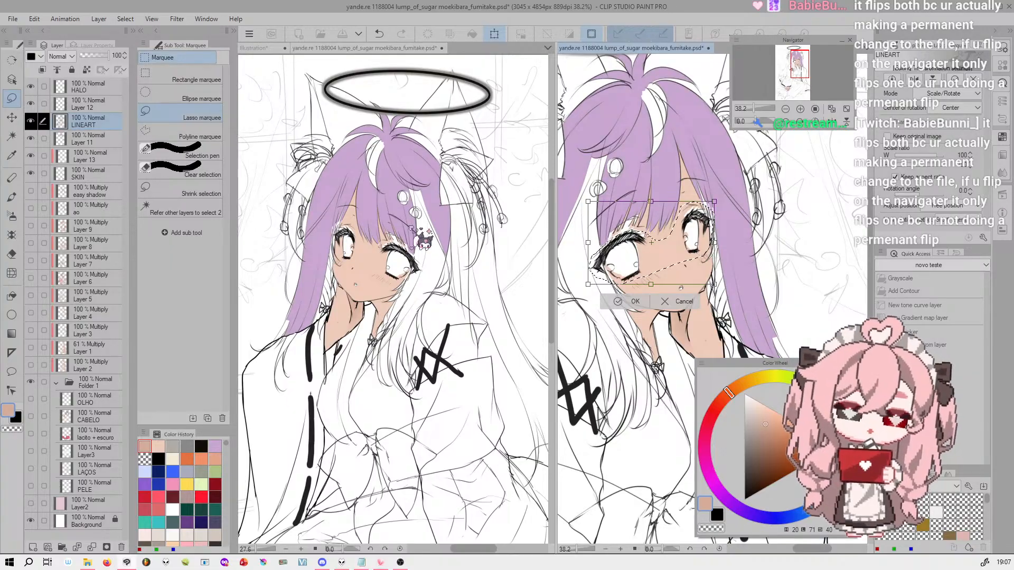
mouse_move(685, 254)
left_mouse_down()
mouse_move(700, 247)
mouse_move(699, 256)
left_mouse_up()
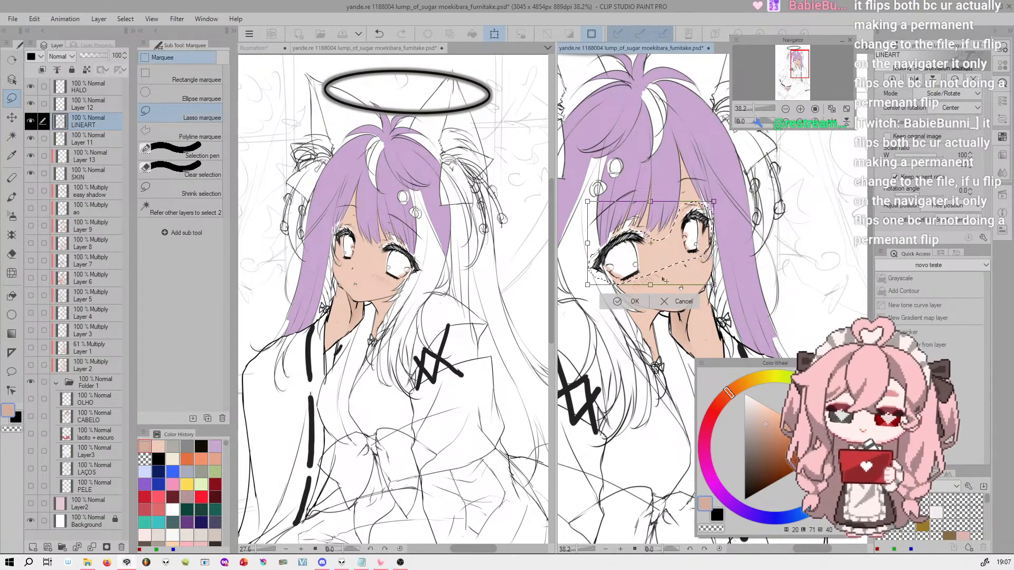
left_click(633, 301)
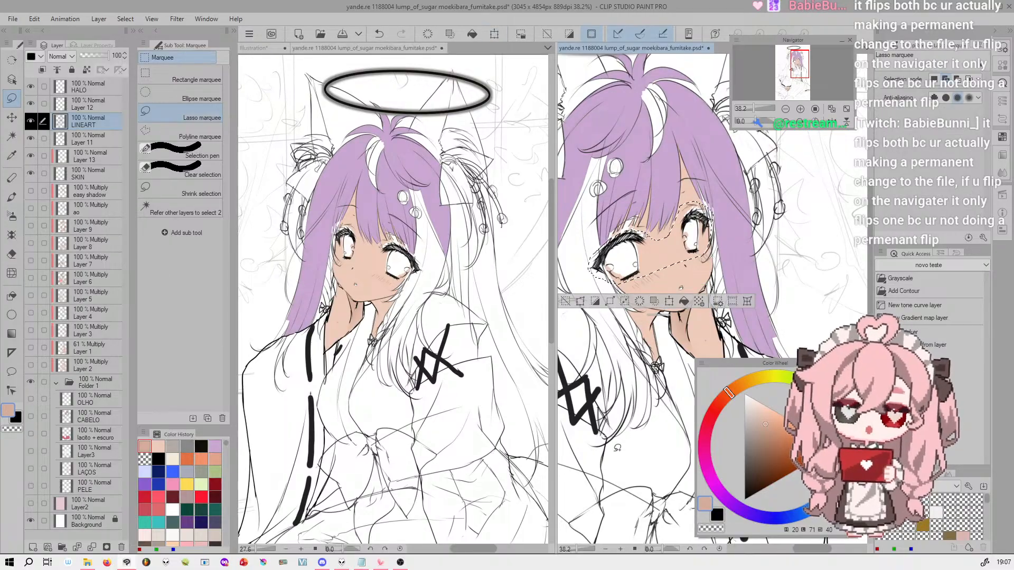
key("ctrl+d")
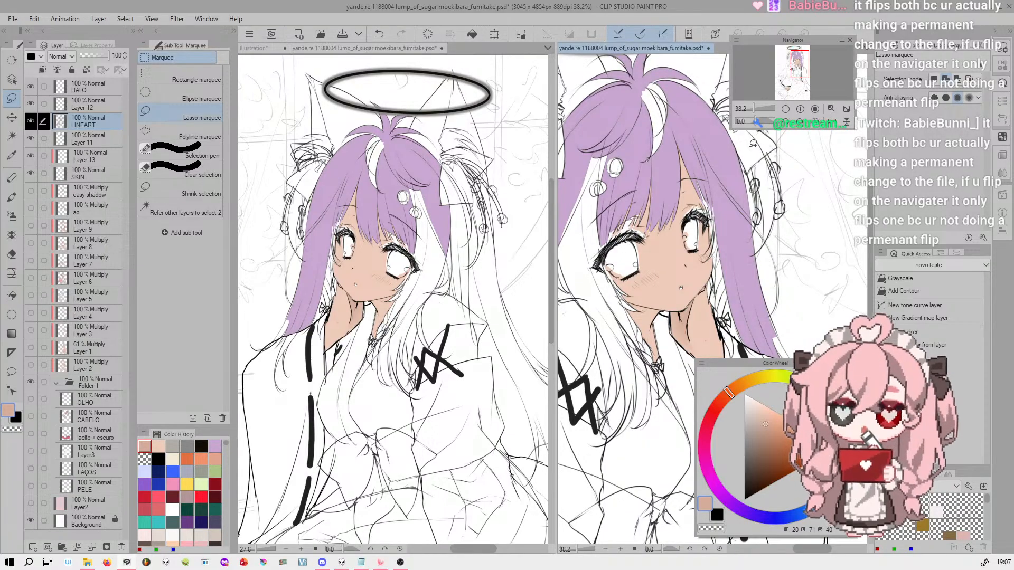
Bring up the Illustration canvas, merge the split panes into one, and frame its topic list at 27.6%
left_click_drag(796, 68, 795, 68)
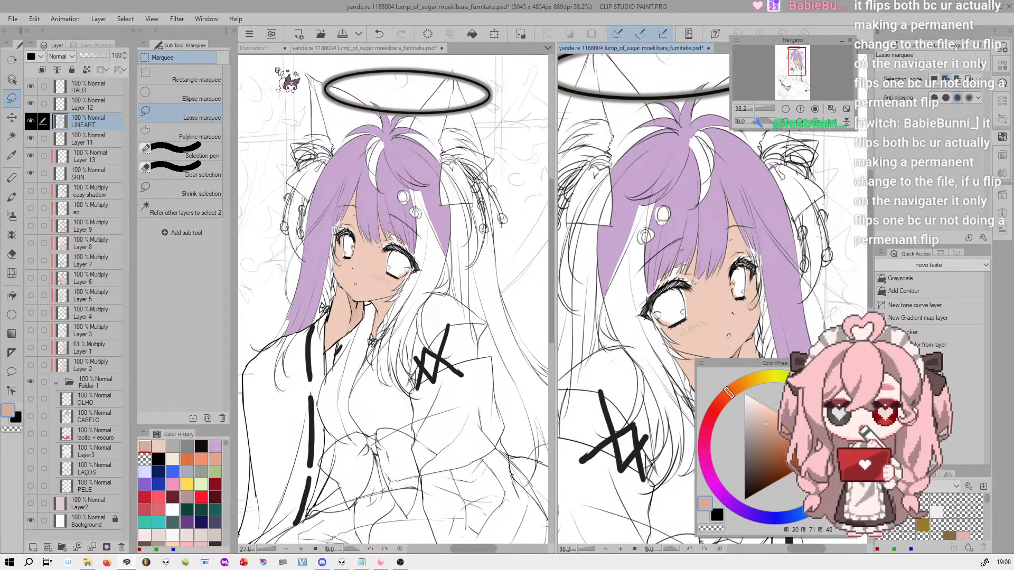
key("ctrl+Tab")
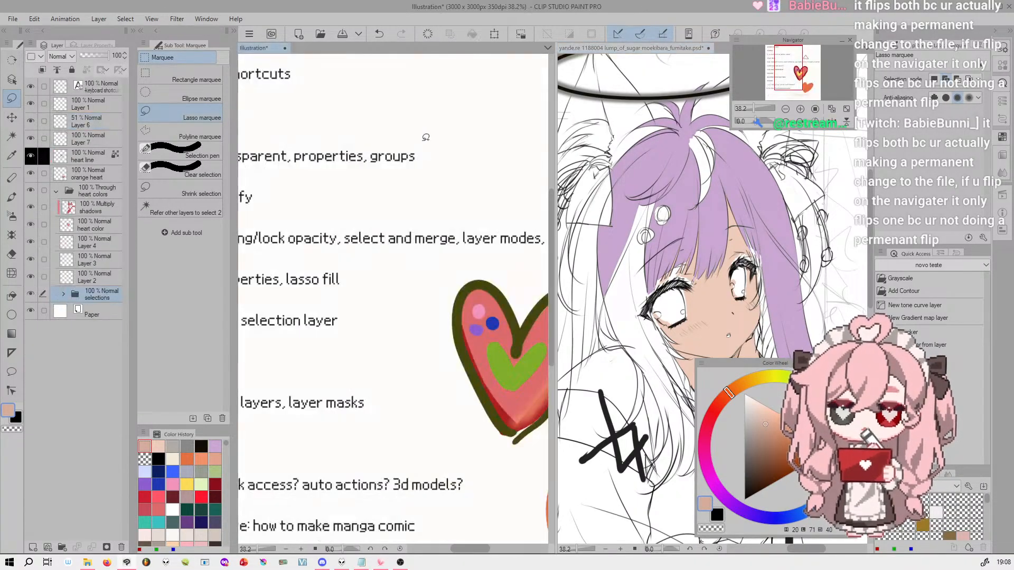
left_click_drag(273, 51, 575, 62)
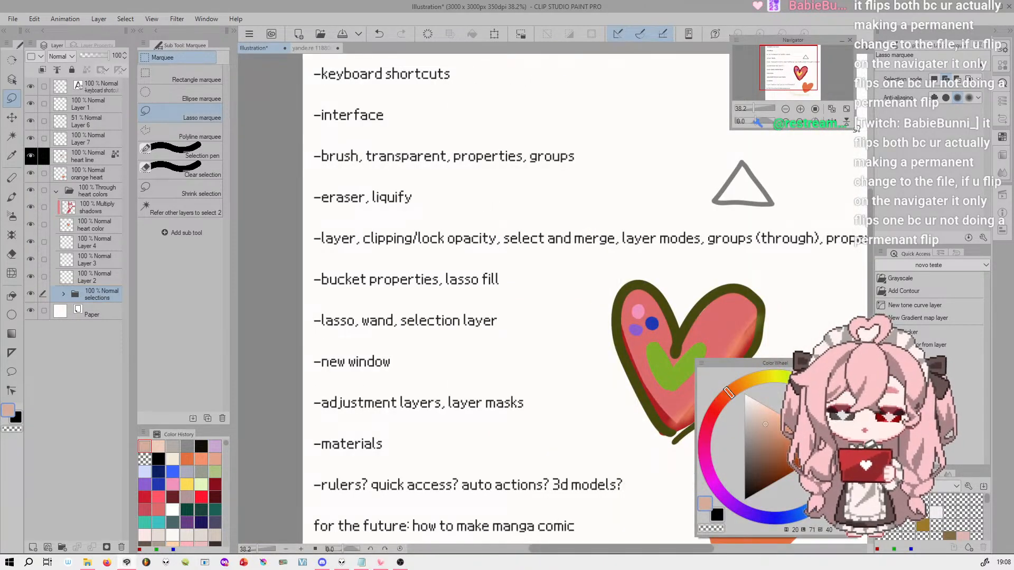
left_click_drag(755, 109, 752, 109)
left_click_drag(805, 54, 801, 57)
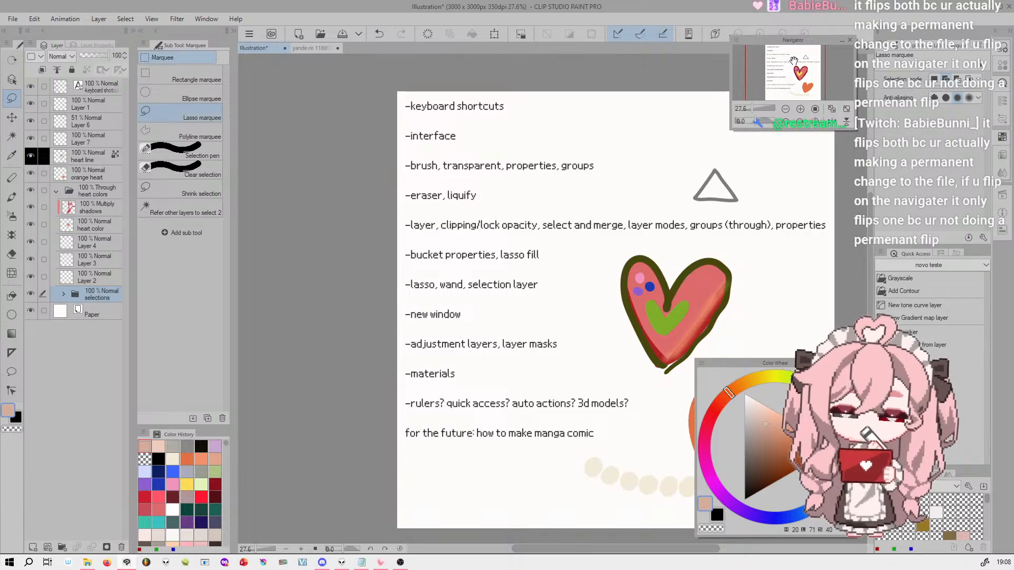
left_click_drag(798, 69, 799, 70)
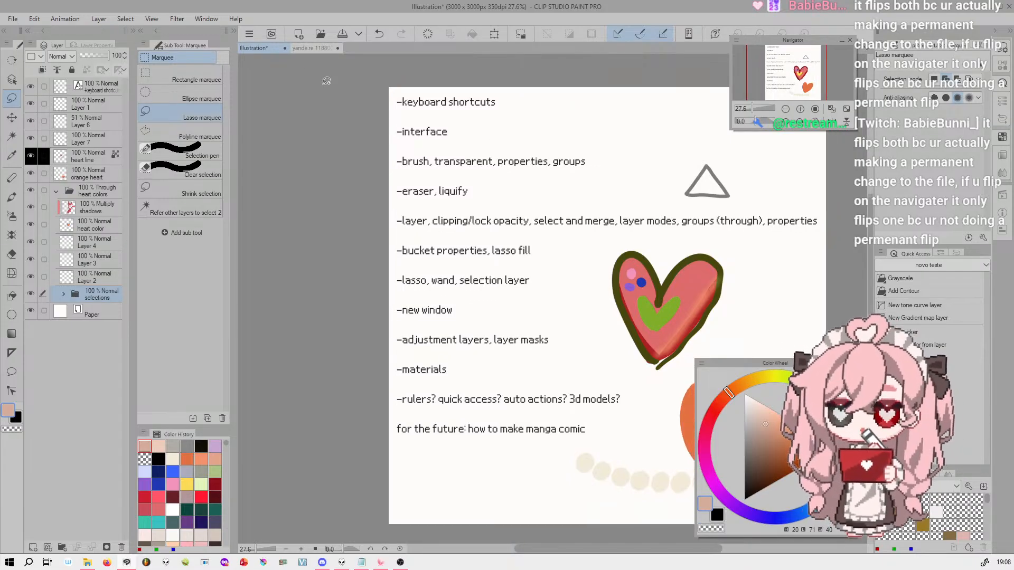
Return to the girl drawing and add a Gradient map correction layer above the LINEART layer
left_click(313, 48)
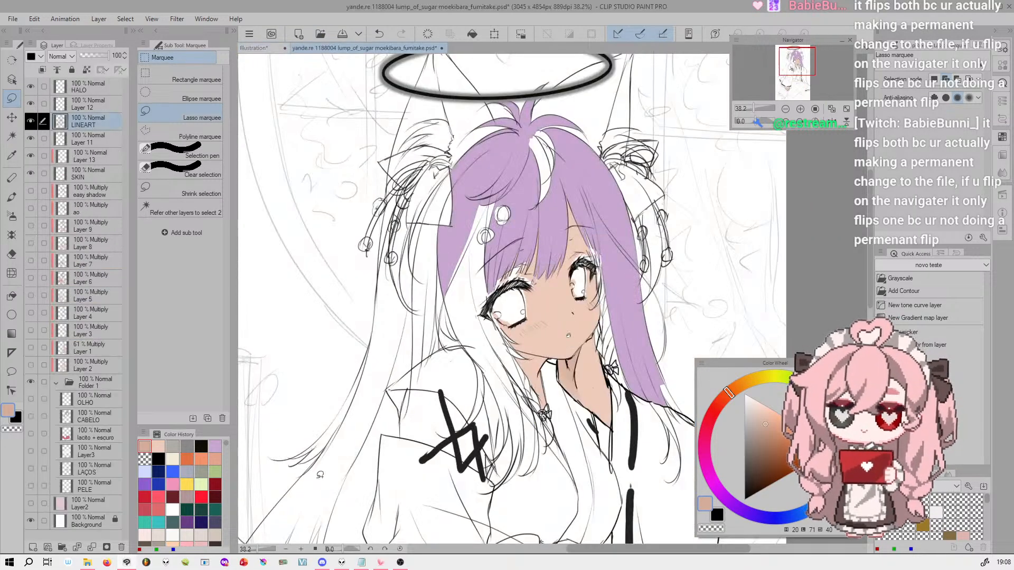
left_click(99, 19)
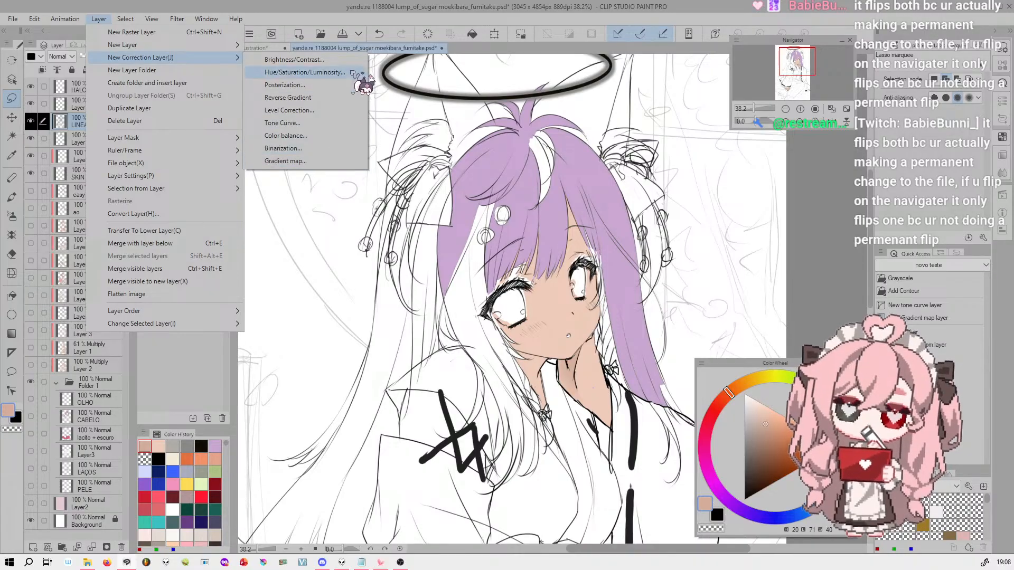
left_click(304, 161)
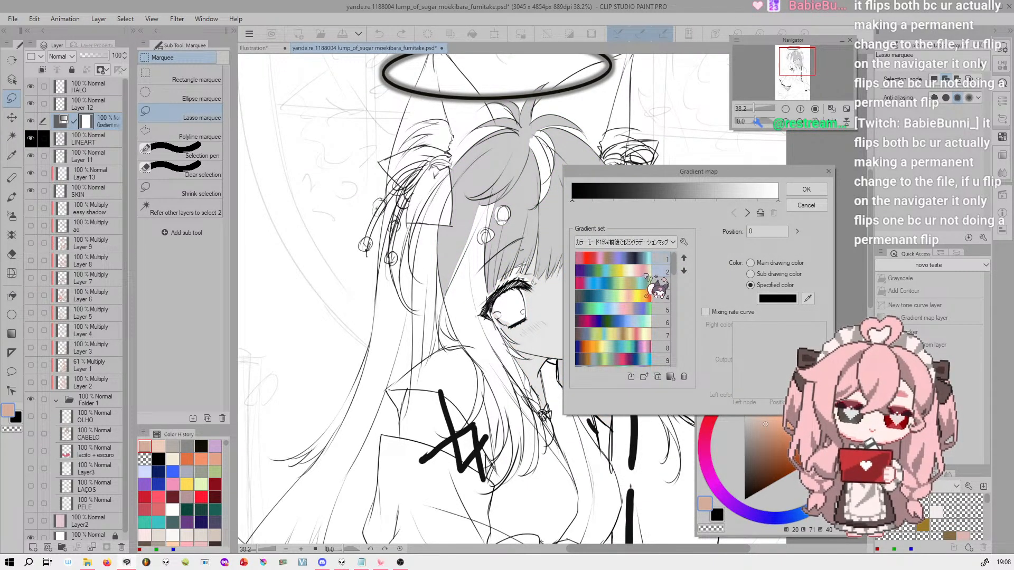
Try gradients 2, 4, 6 and 7 from the gradient set on the whole drawing
left_click(652, 271)
left_click_drag(755, 107, 750, 106)
left_click_drag(675, 174, 735, 163)
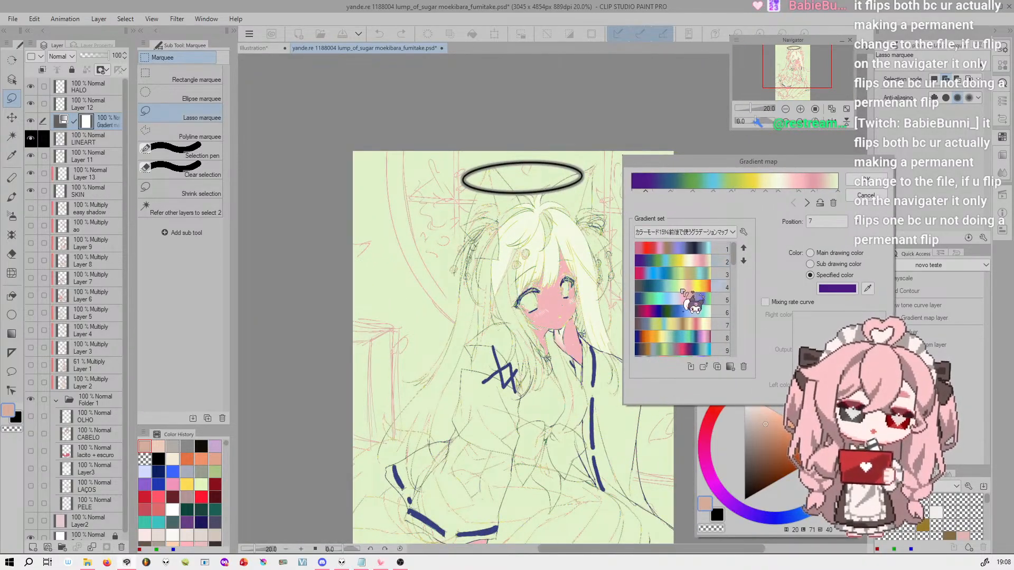
left_click(681, 287)
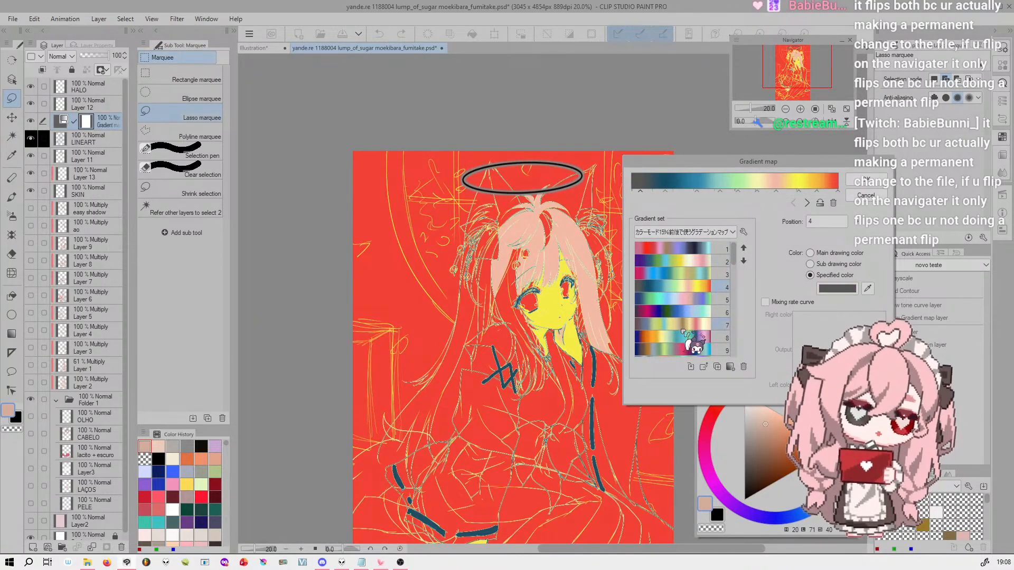
left_click(687, 336)
mouse_move(735, 246)
left_mouse_down()
mouse_move(732, 286)
mouse_move(740, 244)
left_mouse_up()
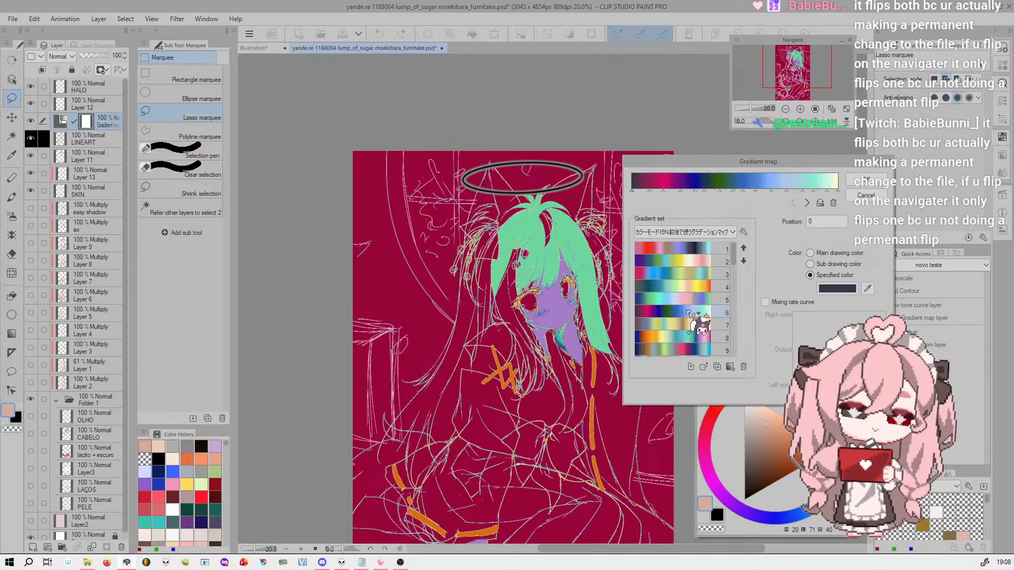
left_click(689, 313)
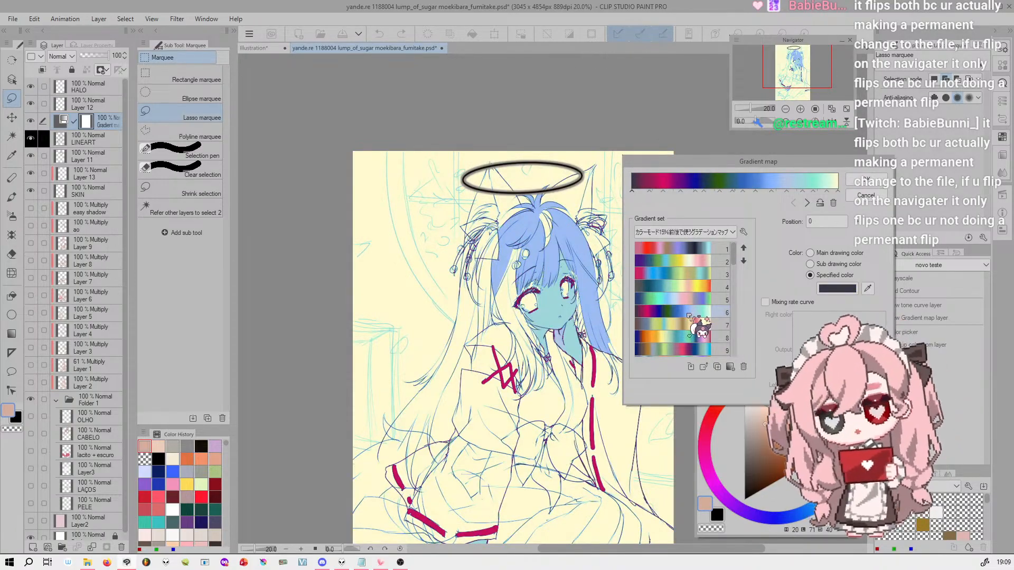
left_click(691, 327)
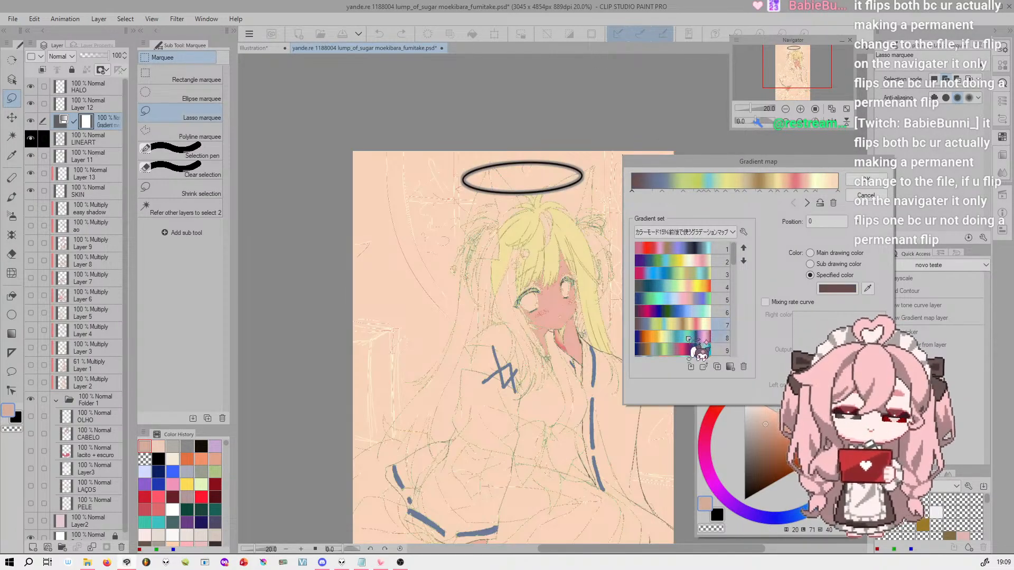
Try gradients 14, 18 and 12 from the set while viewing the girl's face close up
left_click(801, 109)
left_click(801, 109)
left_click(801, 109)
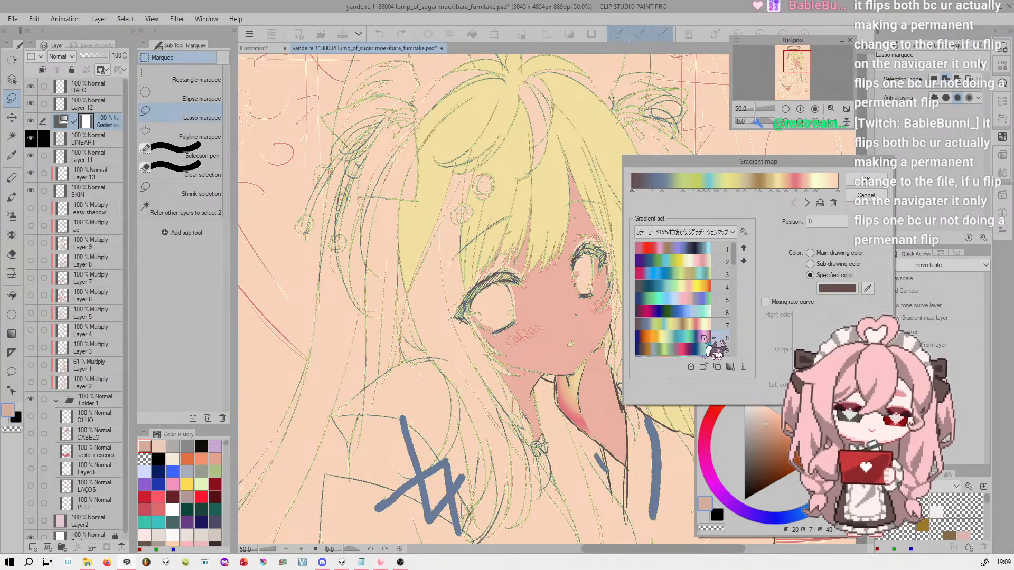
scroll(739, 280, "down", 3)
left_click(708, 297)
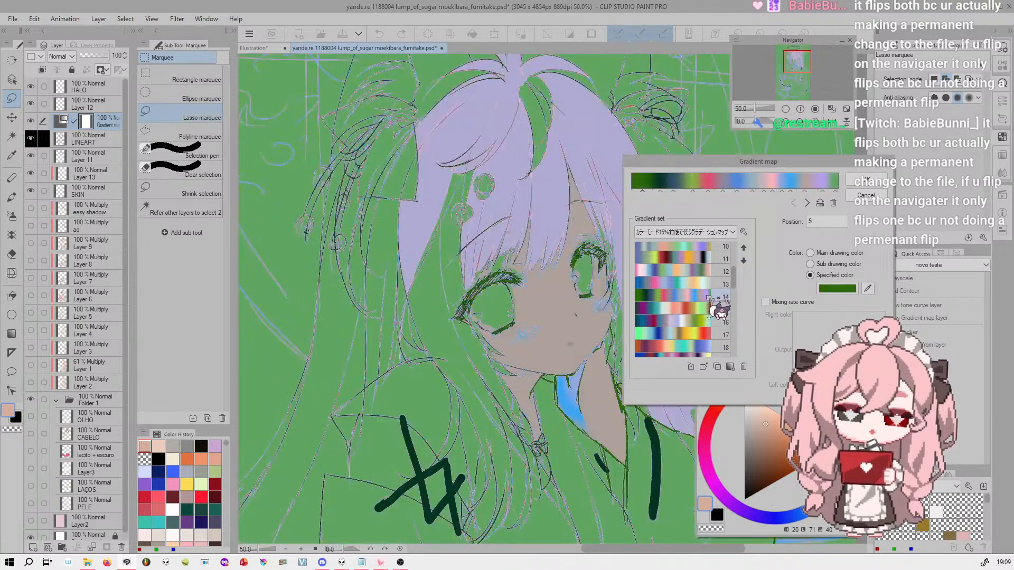
left_click(754, 108)
left_click_drag(751, 107, 756, 108)
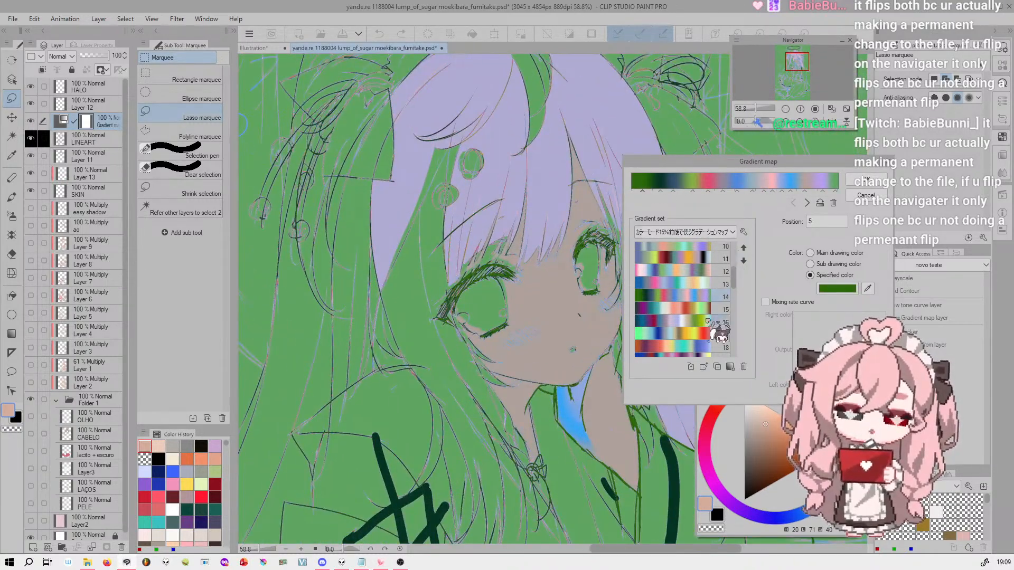
left_click(708, 347)
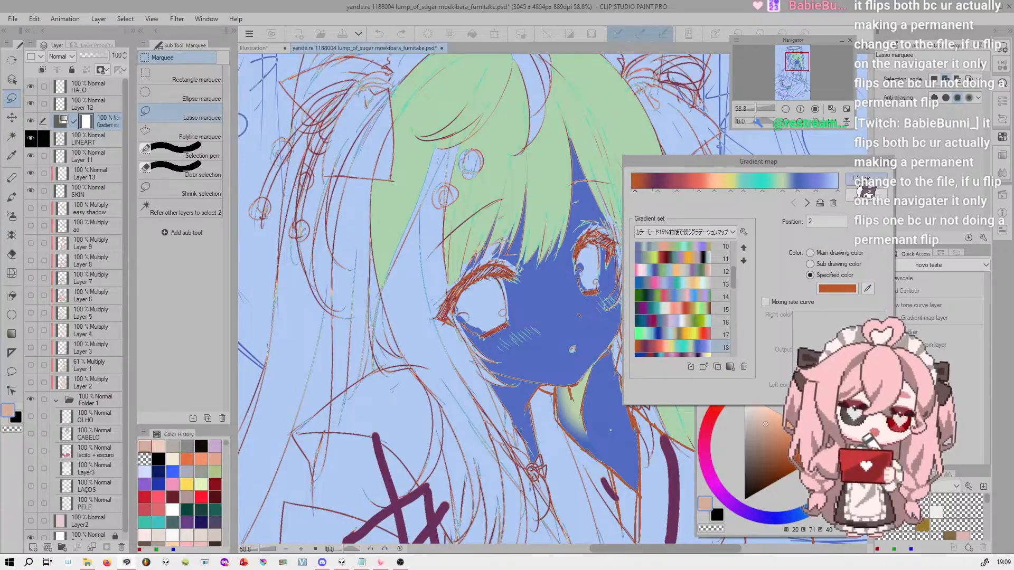
mouse_move(734, 273)
left_mouse_down()
mouse_move(735, 288)
mouse_move(734, 273)
left_mouse_up()
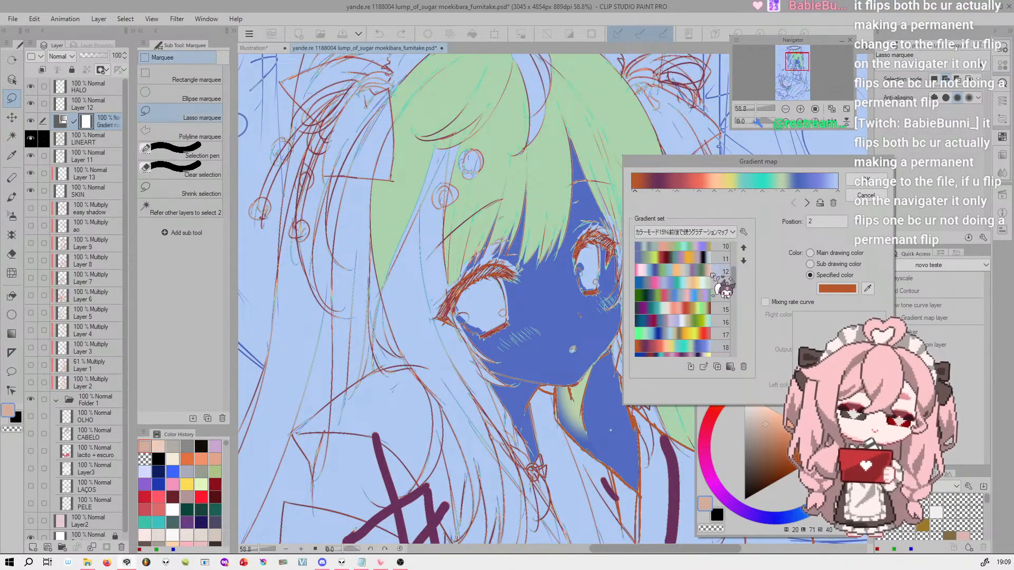
left_click(712, 273)
scroll(719, 280, "up", 3)
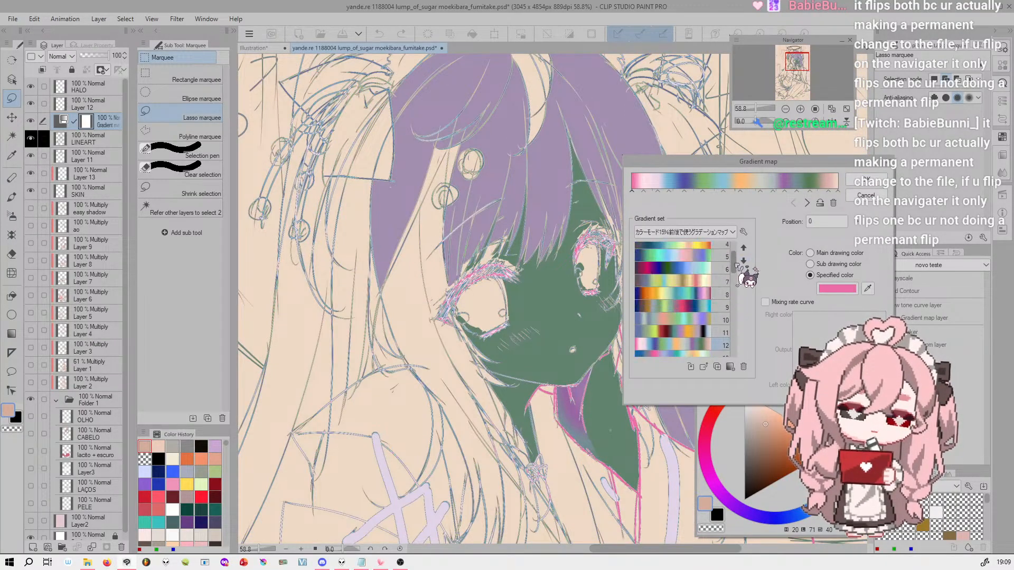
Choose gradient 7 for the gradient map and apply it
left_click(710, 296)
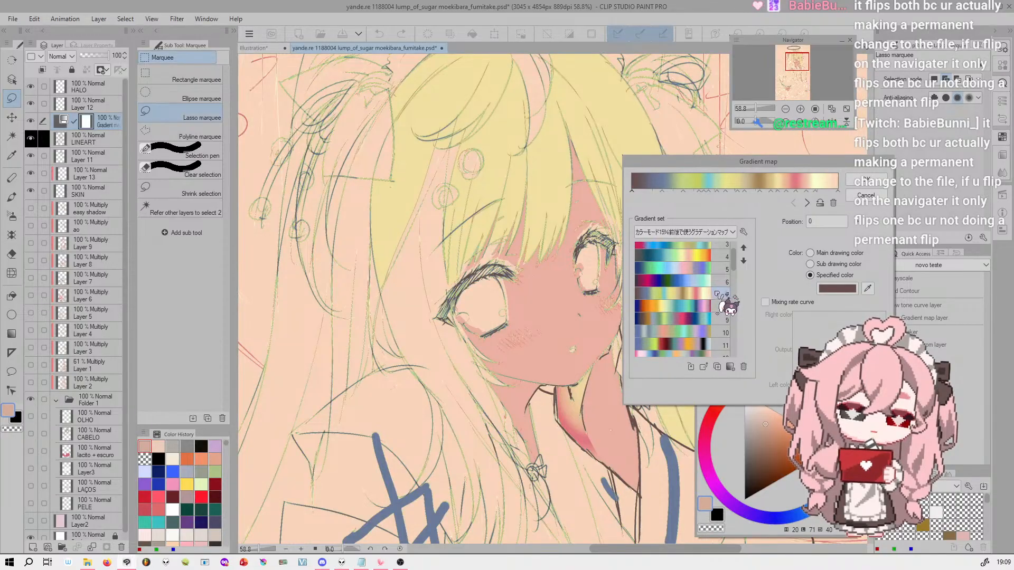
left_click_drag(767, 159, 804, 153)
mouse_move(757, 109)
left_mouse_down()
mouse_move(746, 109)
mouse_move(766, 111)
left_mouse_up()
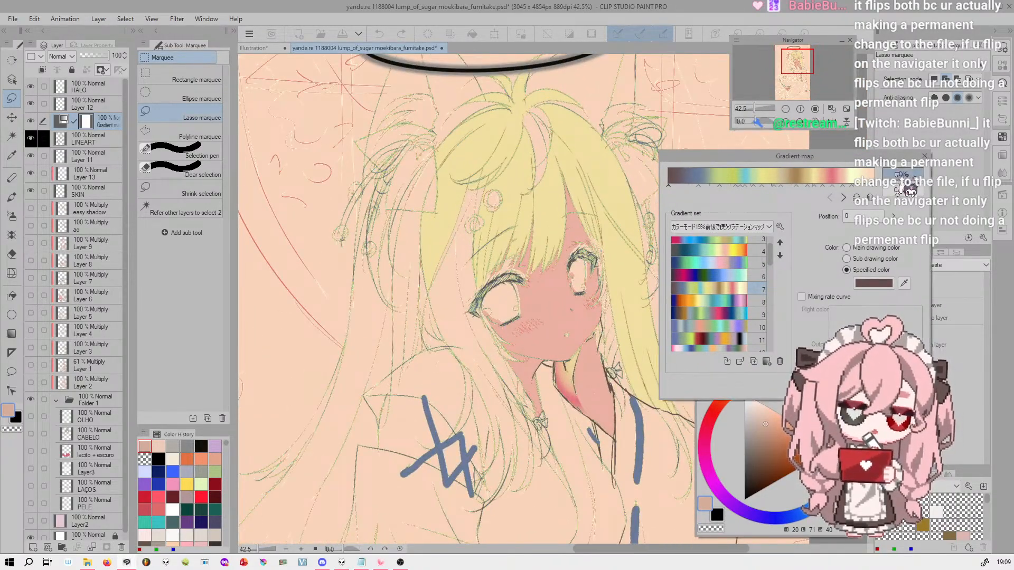
left_click(901, 175)
Move the gradient map layer above HALO, try it directly above Folder 1, and return it to the top of the stack
left_click_drag(106, 122, 109, 84)
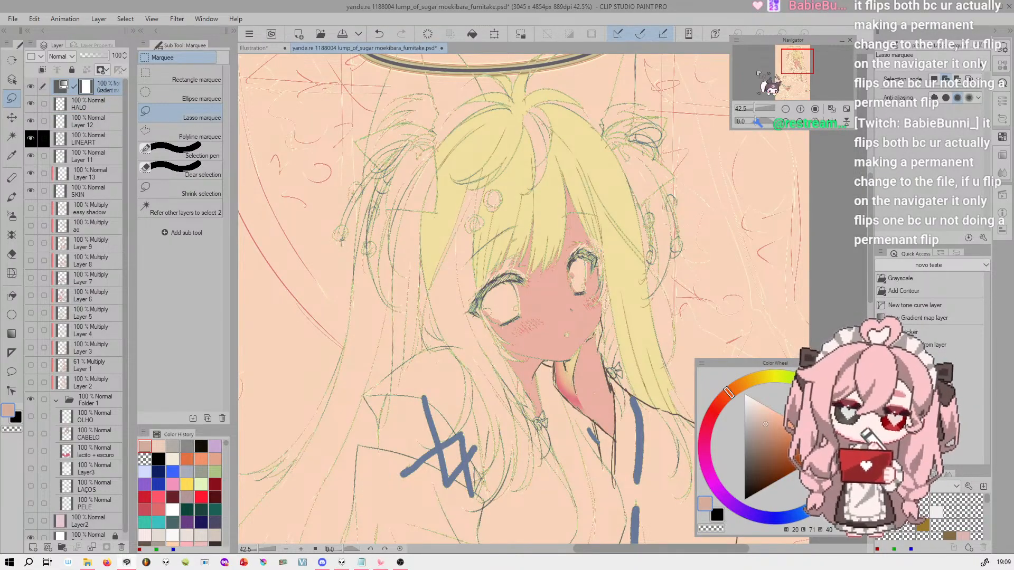
mouse_move(756, 109)
left_mouse_down()
mouse_move(742, 110)
mouse_move(755, 109)
left_mouse_up()
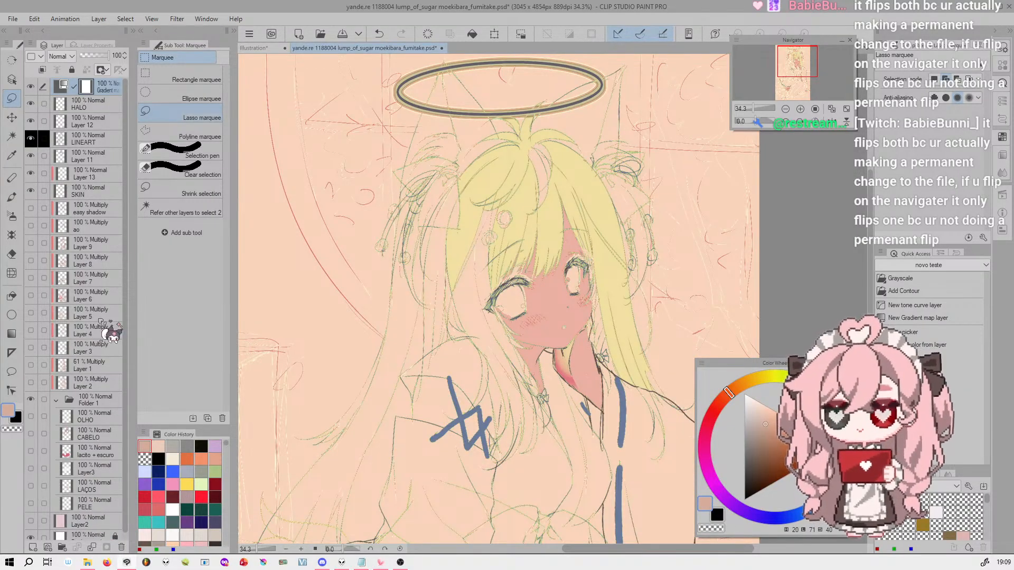
left_click_drag(106, 164, 103, 391)
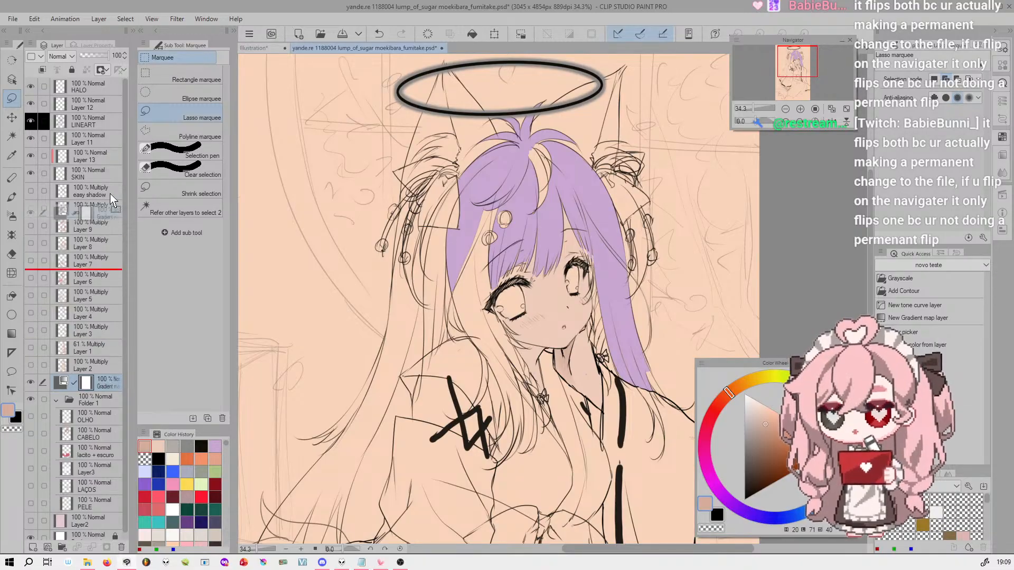
left_click_drag(112, 383, 107, 80)
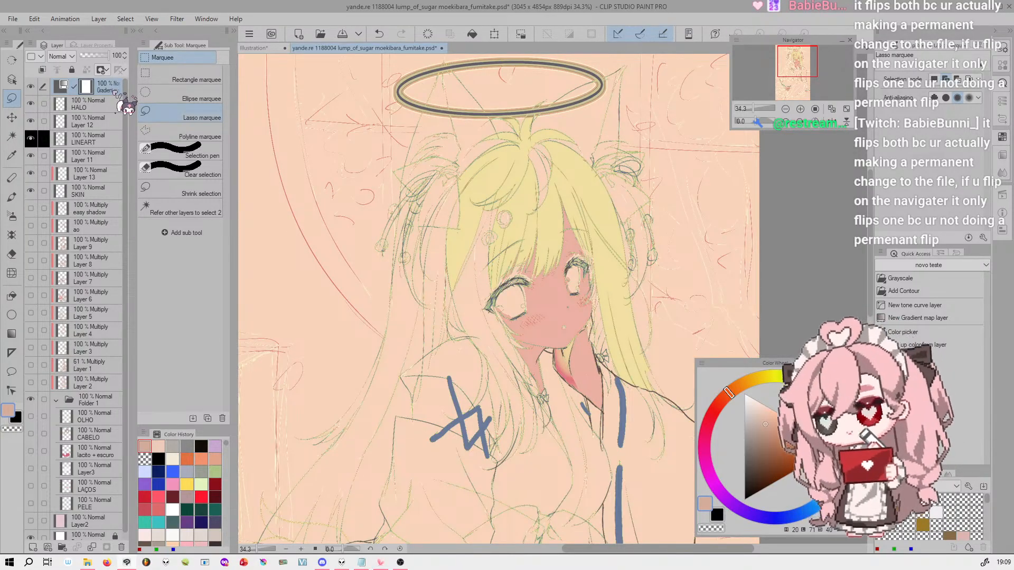
Lower the gradient map layer's opacity to 42% and inspect the blended colors on the girl's face
left_click(89, 56)
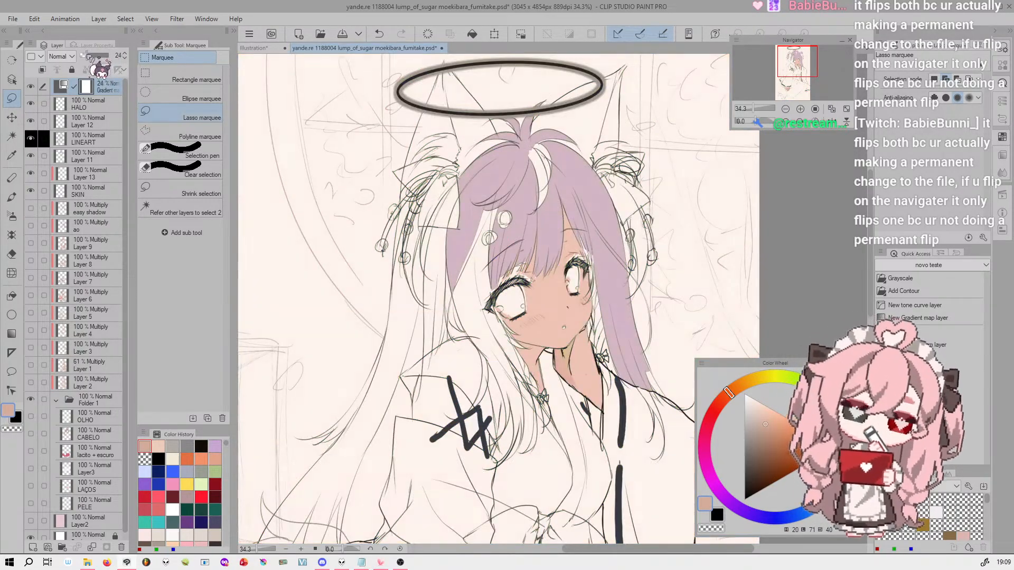
left_click(95, 56)
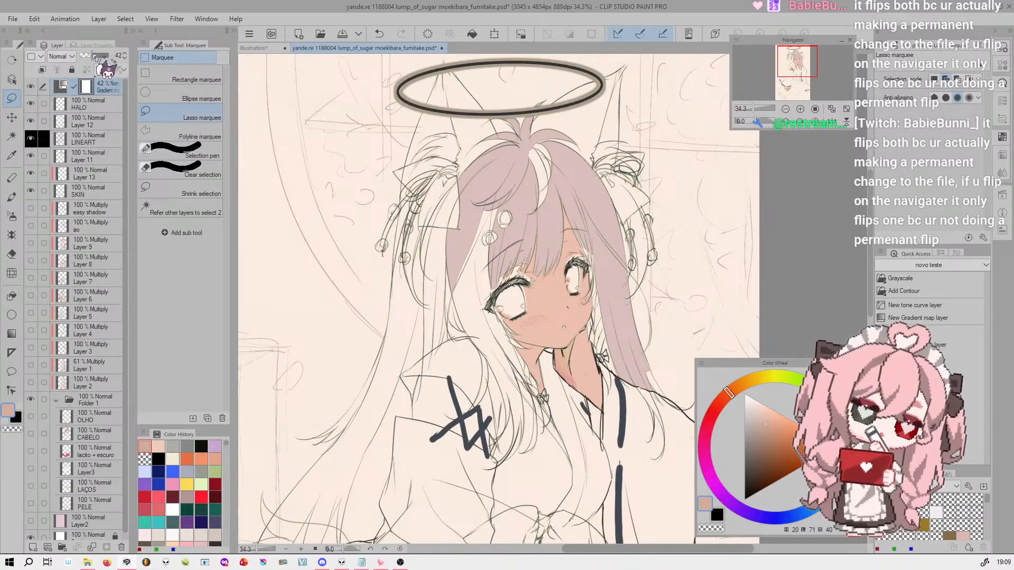
left_click_drag(753, 108, 760, 107)
left_click_drag(792, 63, 798, 60)
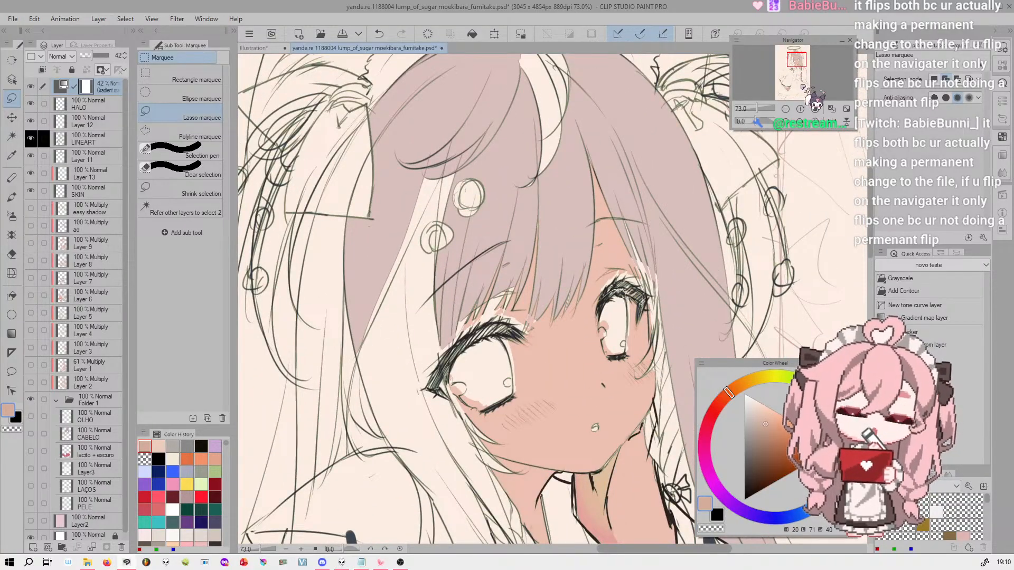
Try blending modes for the gradient map layer up to Color dodge and raise the layer's opacity to 65%
left_click(755, 108)
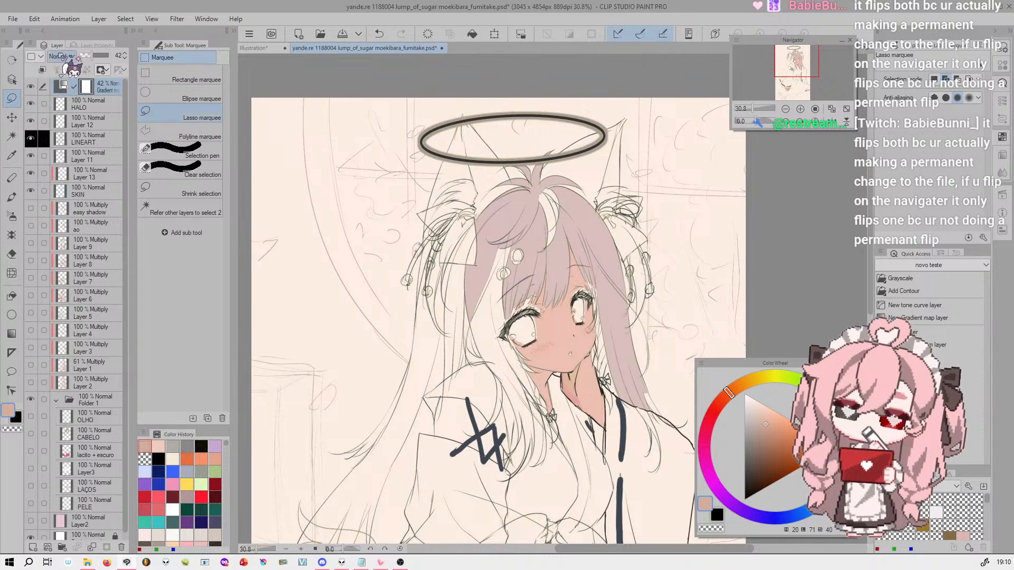
scroll(59, 56, "down", 20)
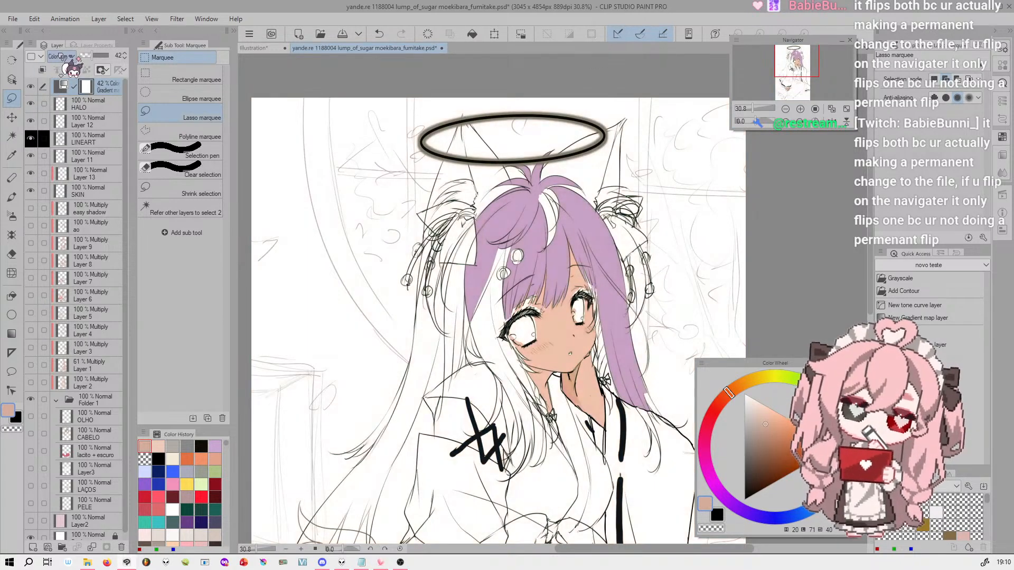
scroll(61, 57, "up", 15)
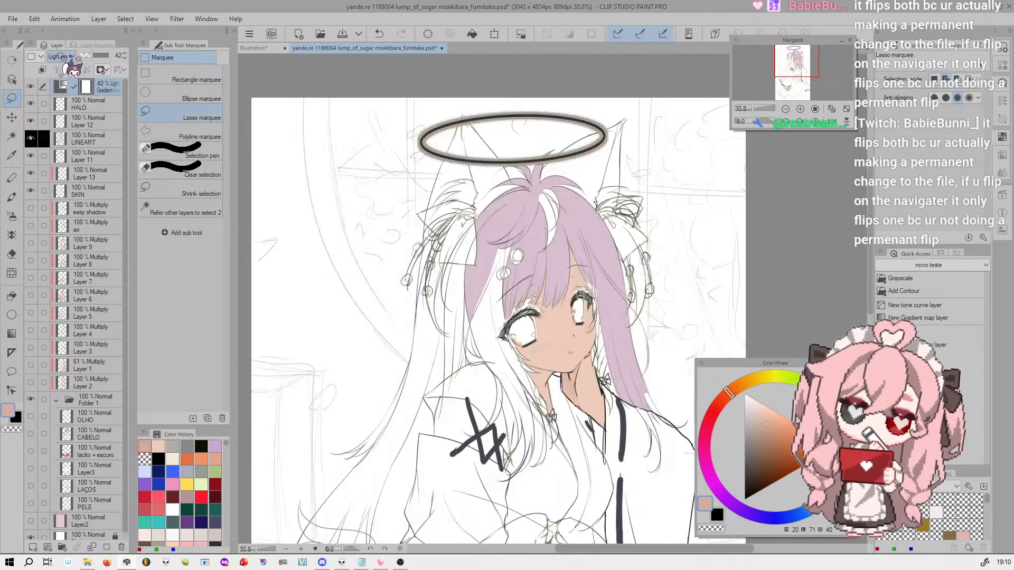
scroll(60, 56, "down", 2)
left_click(100, 55)
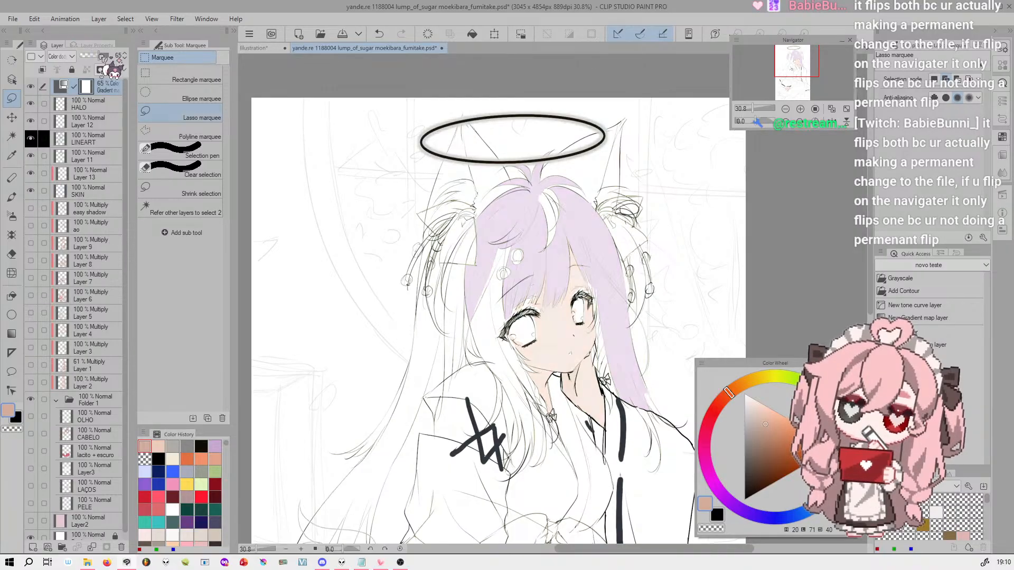
Try the Soft light, Linear light, Pin light and Hard mix blending modes on the gradient map layer and inspect the face close up
scroll(62, 59, "down", 1)
scroll(63, 59, "down", 3)
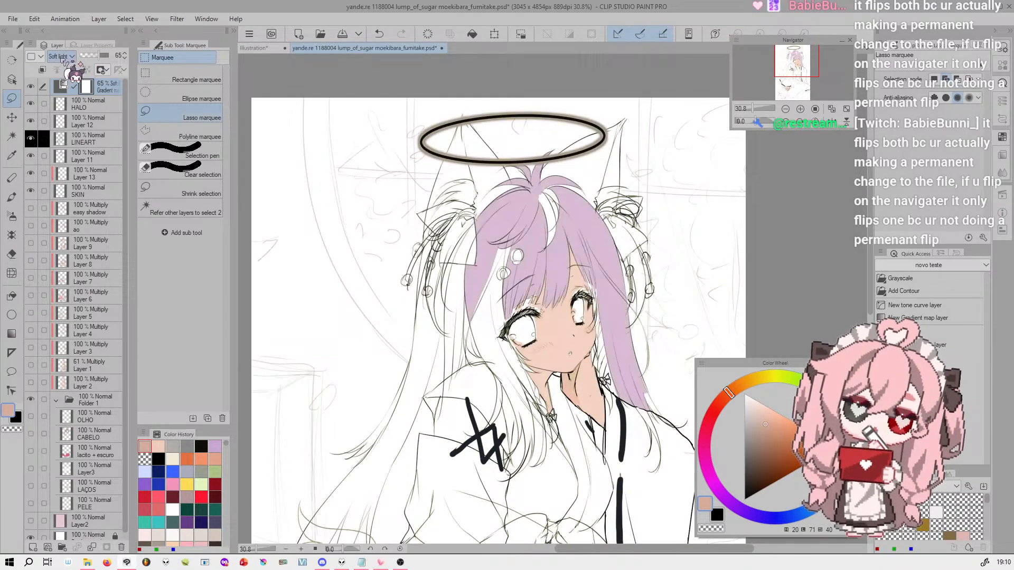
scroll(62, 59, "down", 3)
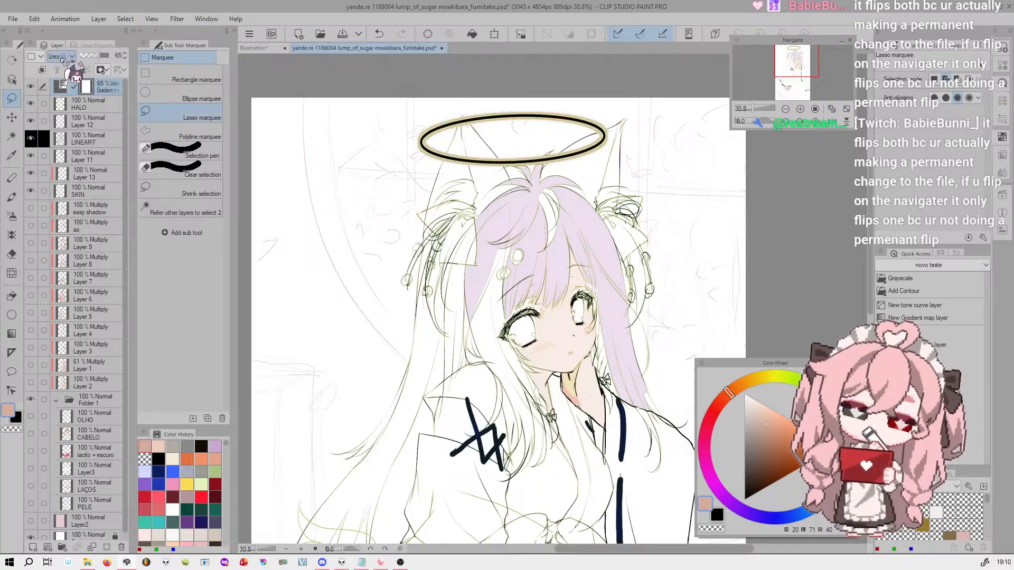
scroll(62, 59, "down", 2)
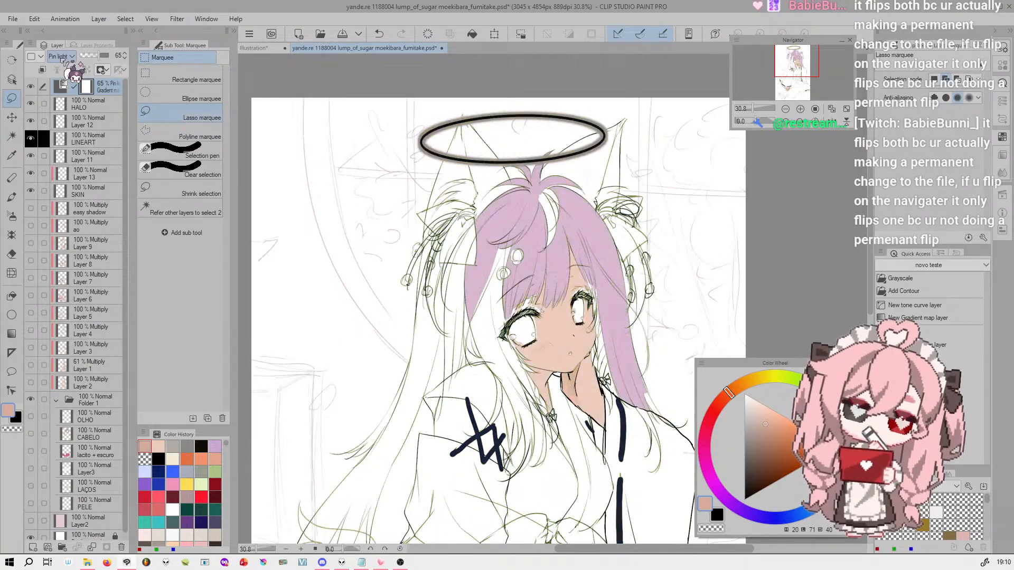
scroll(63, 59, "down", 3)
scroll(62, 59, "up", 3)
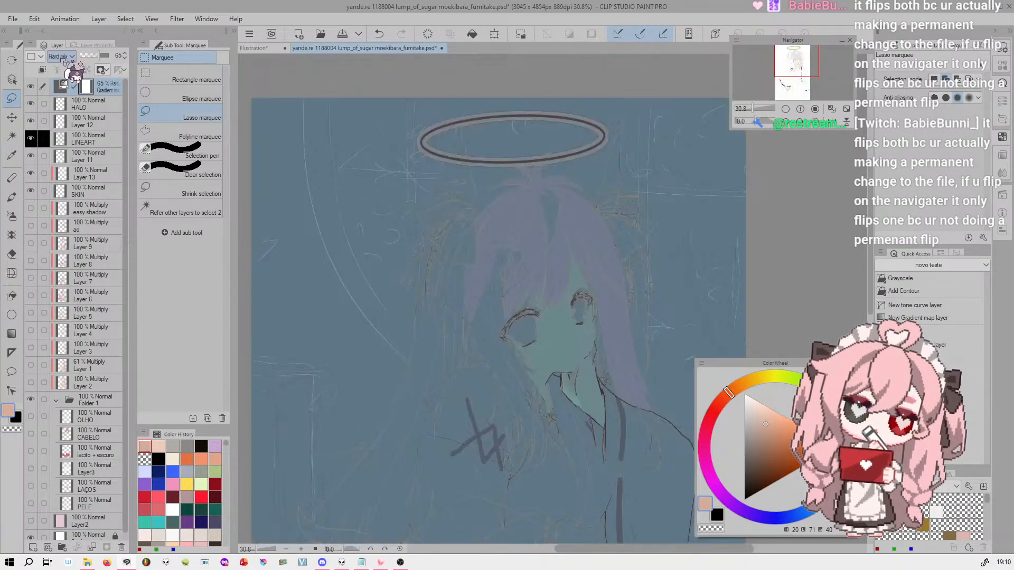
scroll(629, 372, "up", 6)
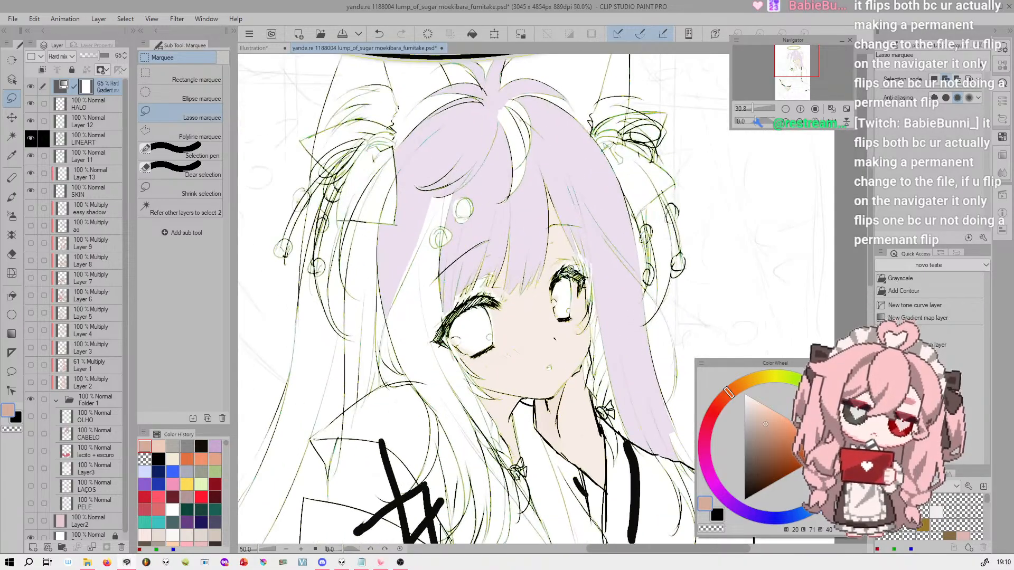
scroll(557, 255, "up", 2)
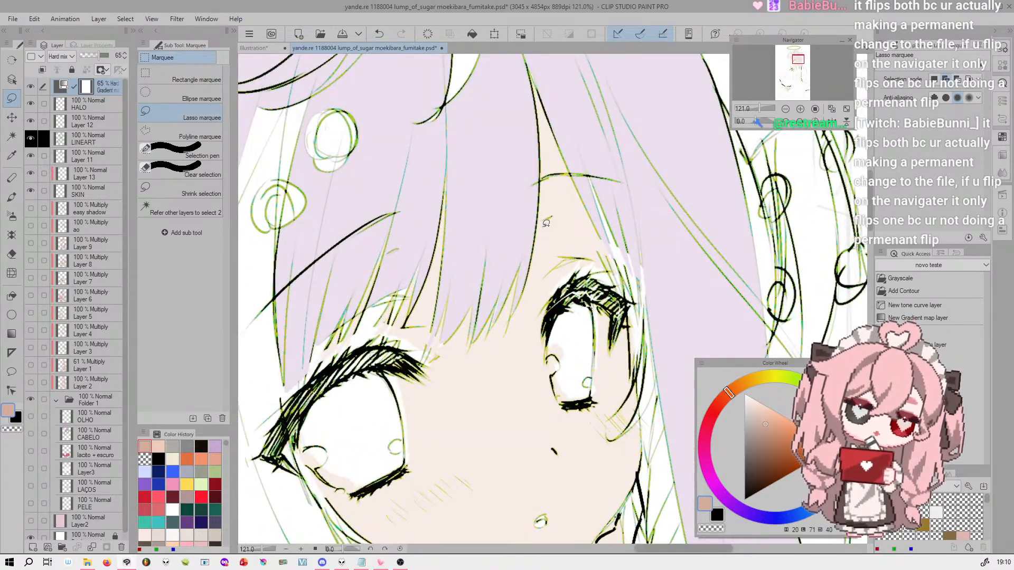
Try Exclusion, Lighter color, Hue and Color blending on the gradient map layer, ending with Normal
scroll(544, 225, "down", 4)
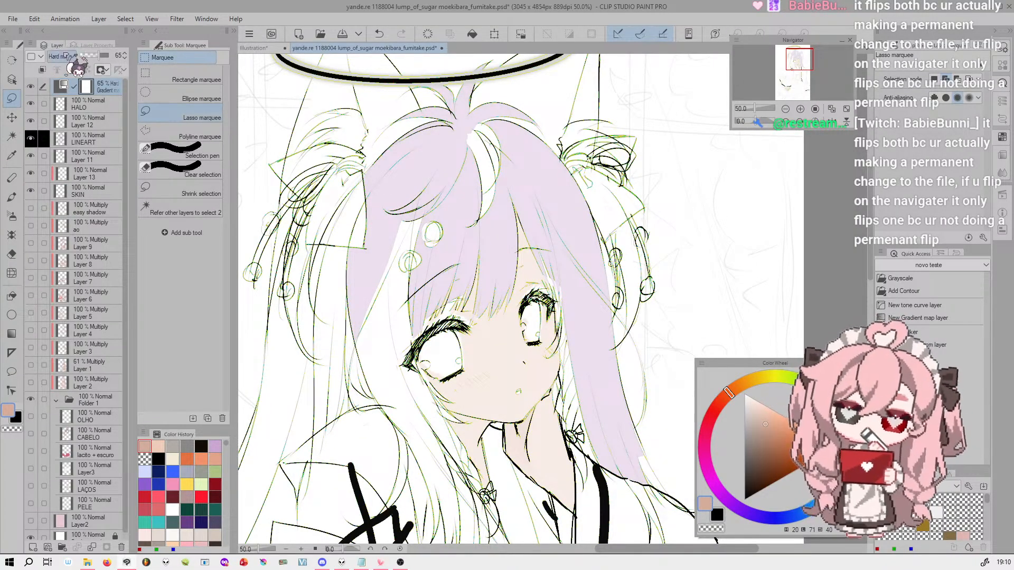
scroll(65, 56, "down", 2)
scroll(65, 57, "down", 1)
scroll(65, 57, "up", 1)
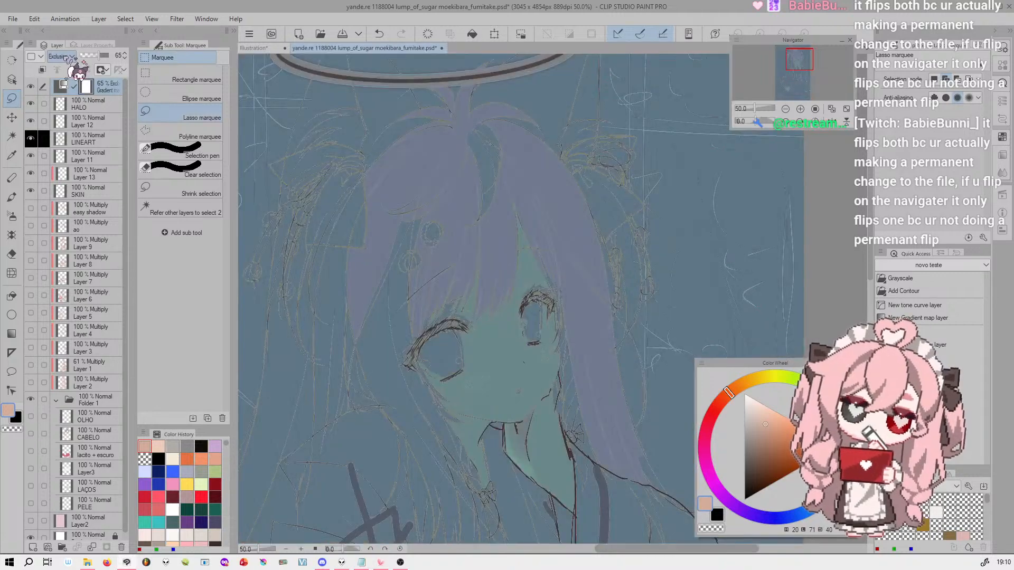
scroll(65, 57, "down", 2)
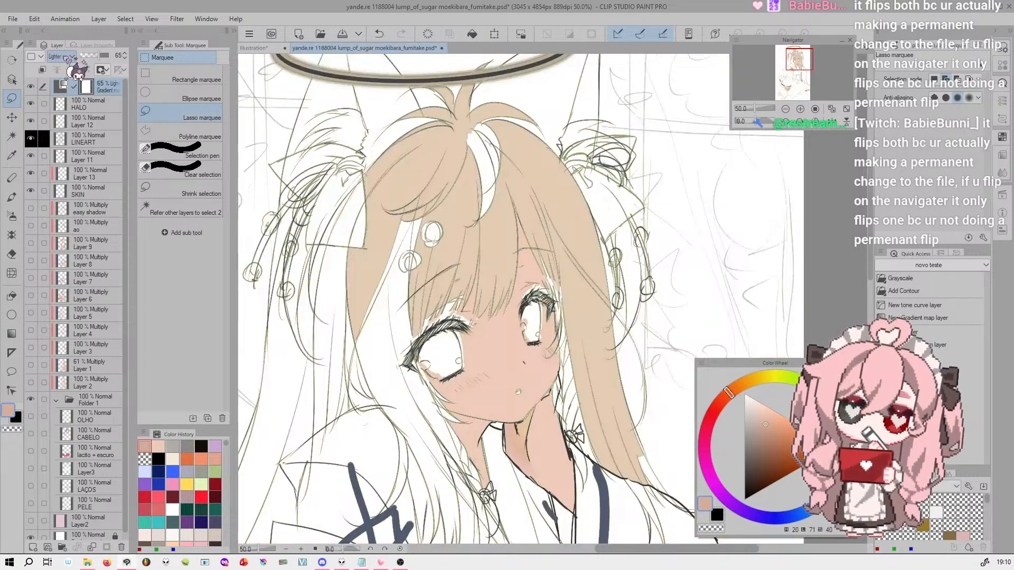
scroll(66, 57, "down", 1)
scroll(66, 57, "down", 1)
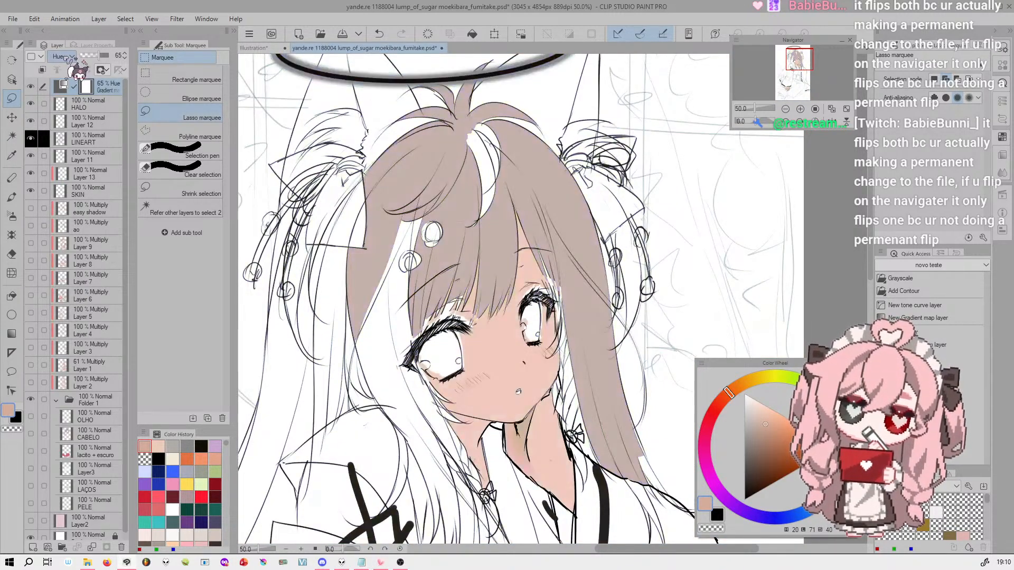
scroll(66, 57, "up", 2)
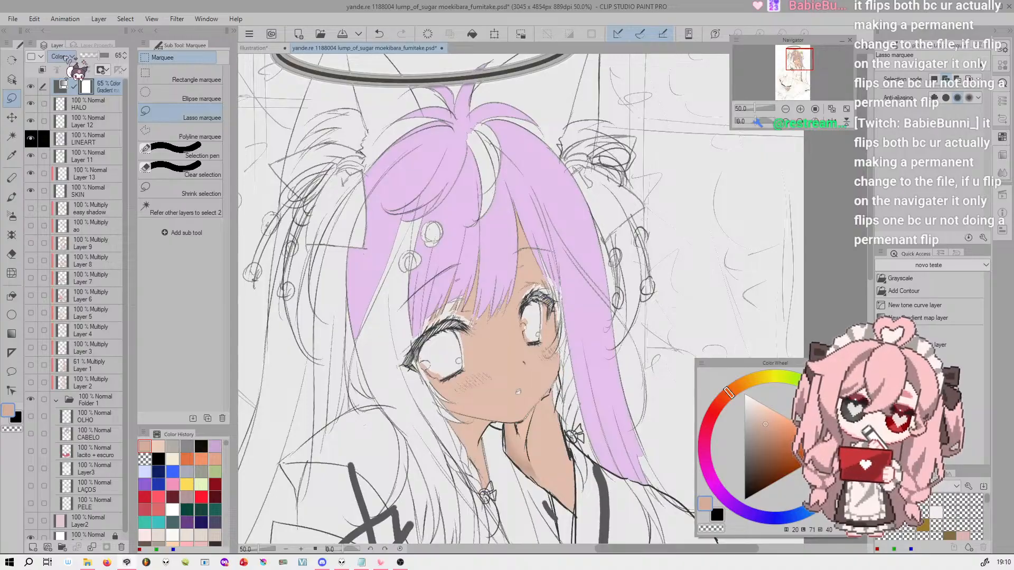
scroll(66, 57, "up", 3)
scroll(66, 57, "up", 20)
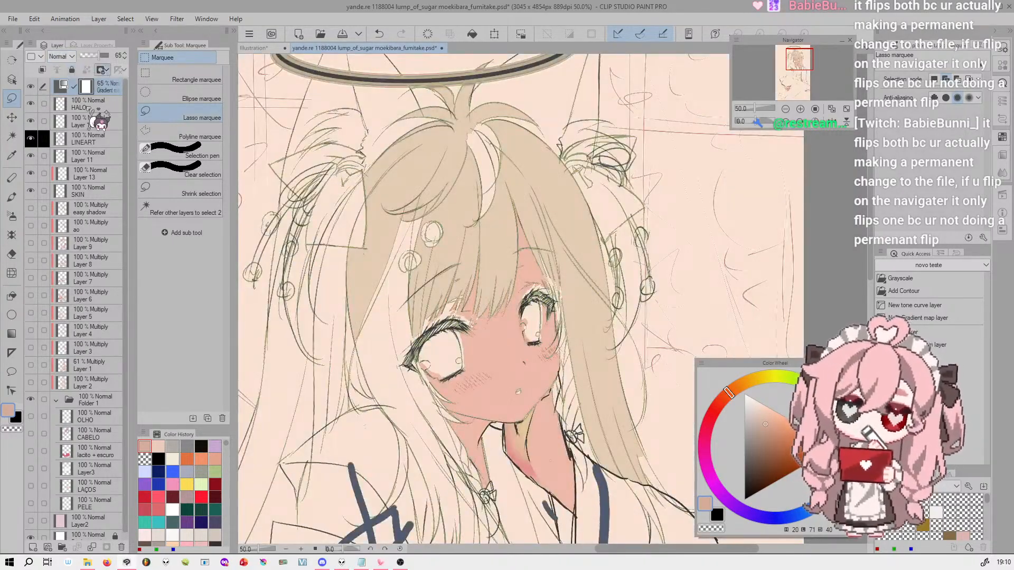
Hide the gradient map layer and select the SKIN layer
left_click(30, 87)
left_click(94, 191)
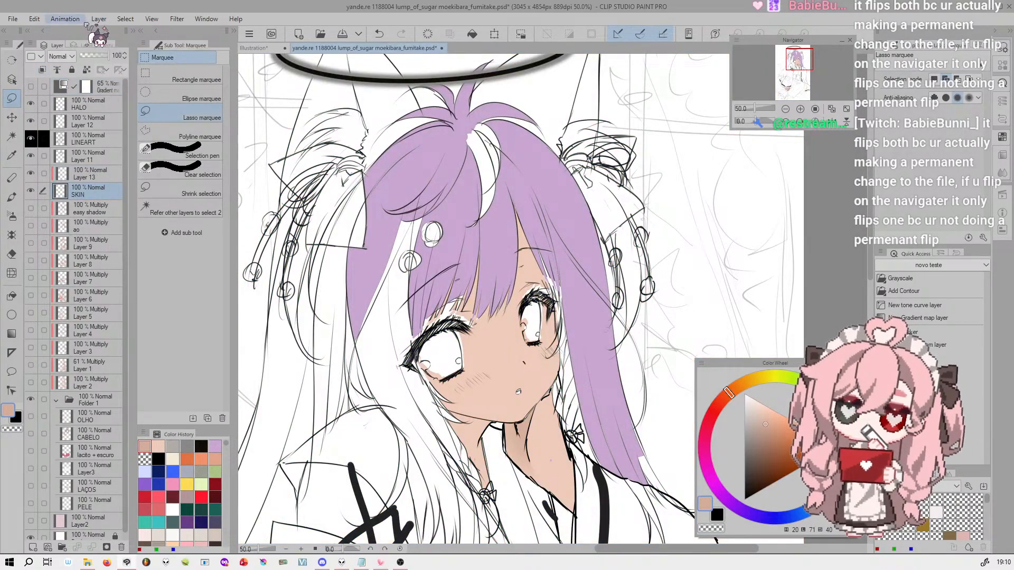
Try a Gradient map tonal correction directly on the SKIN layer with gradient 5 of the set
left_click(36, 19)
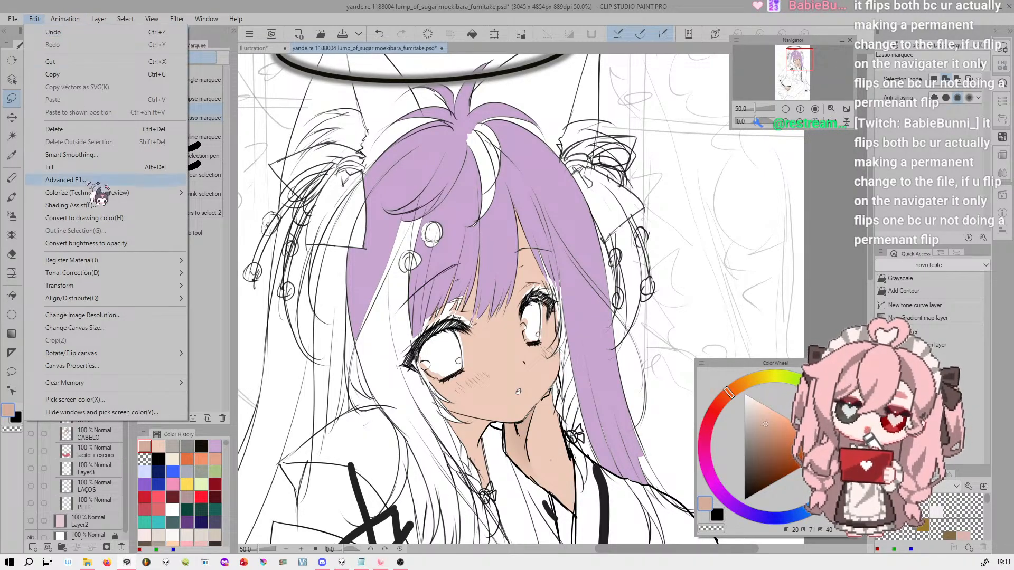
mouse_move(120, 275)
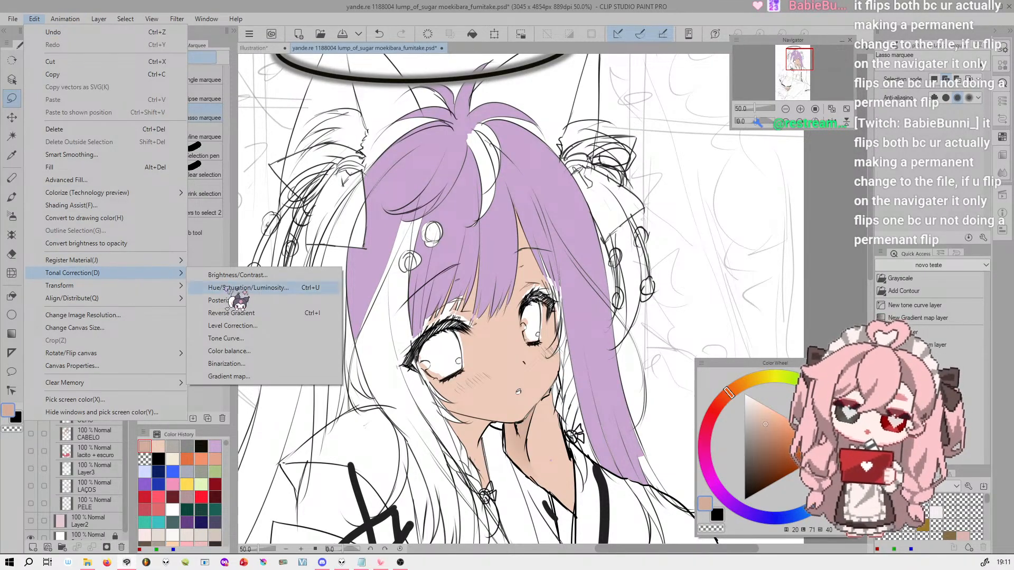
left_click(258, 377)
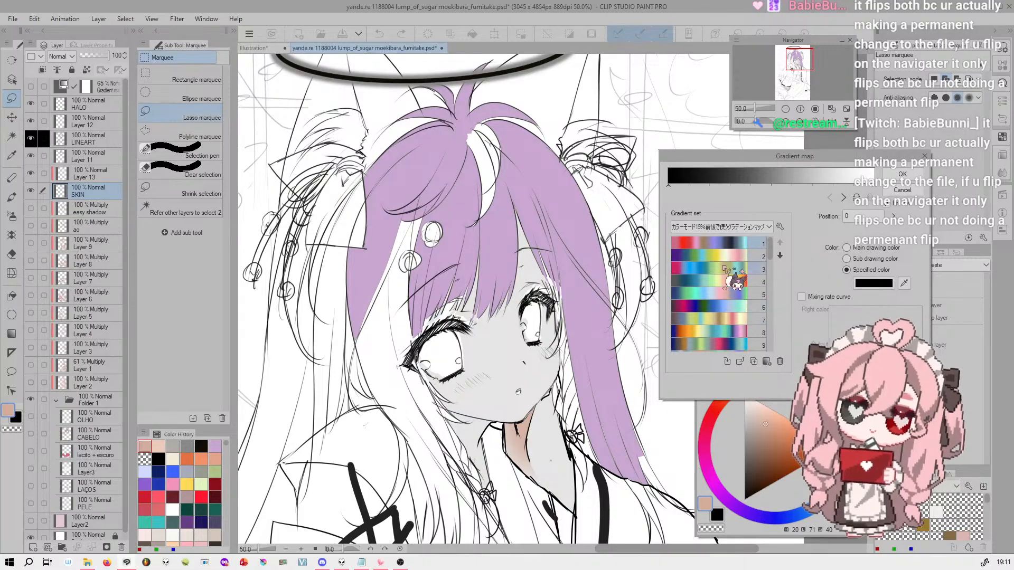
left_click(752, 280)
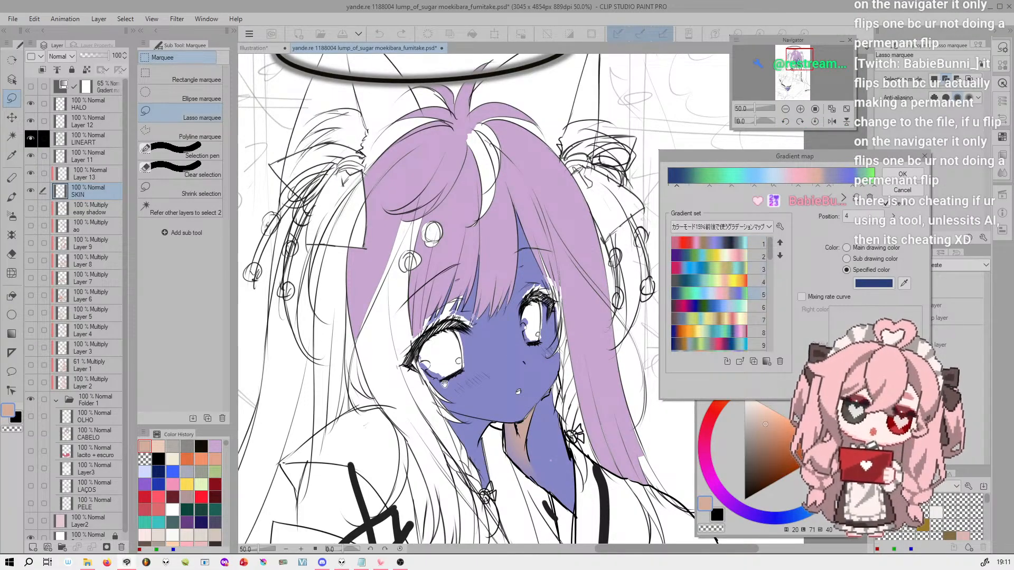
scroll(531, 492, "up", 1)
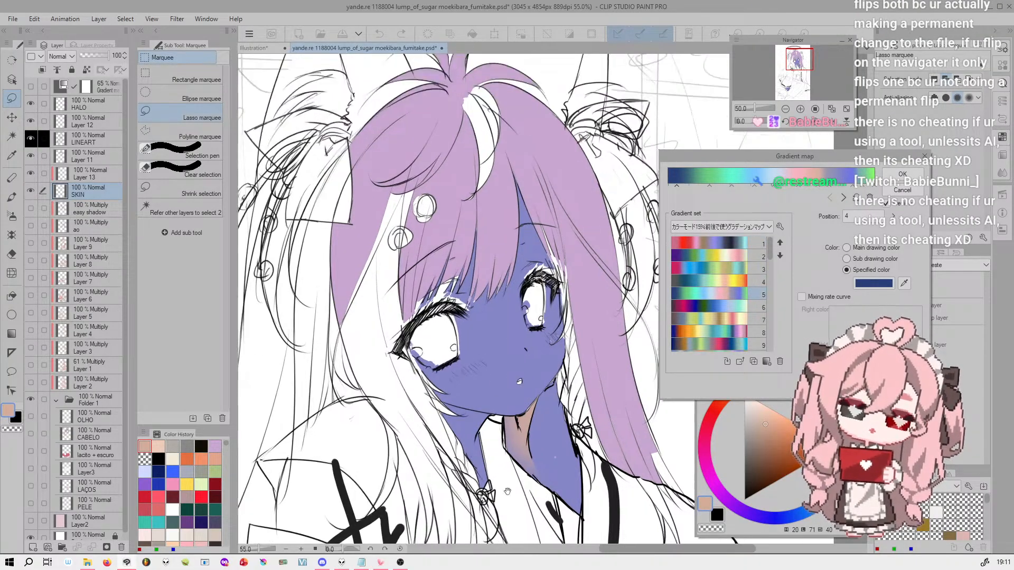
scroll(506, 341, "up", 4)
scroll(510, 336, "down", 6)
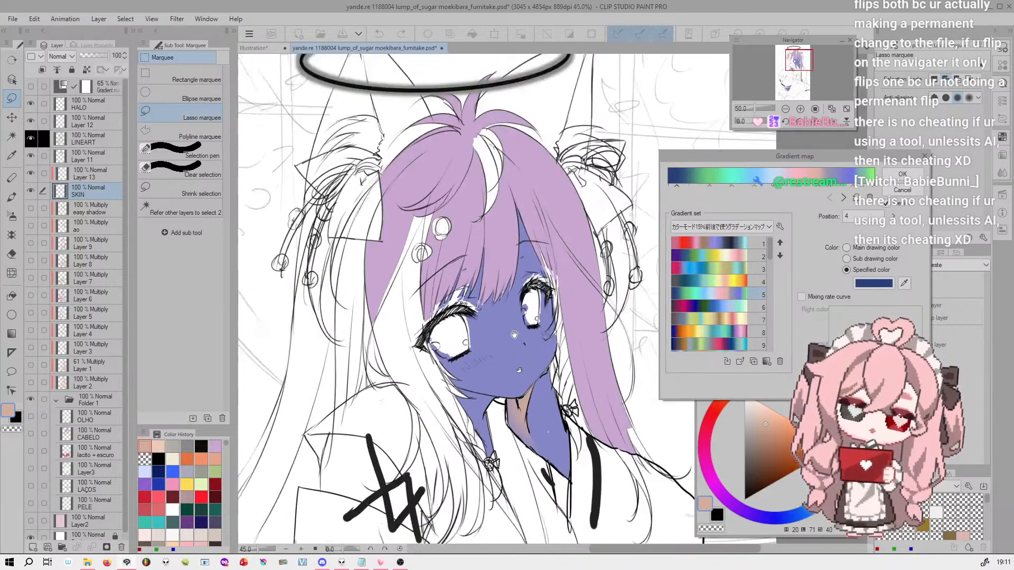
left_click(903, 190)
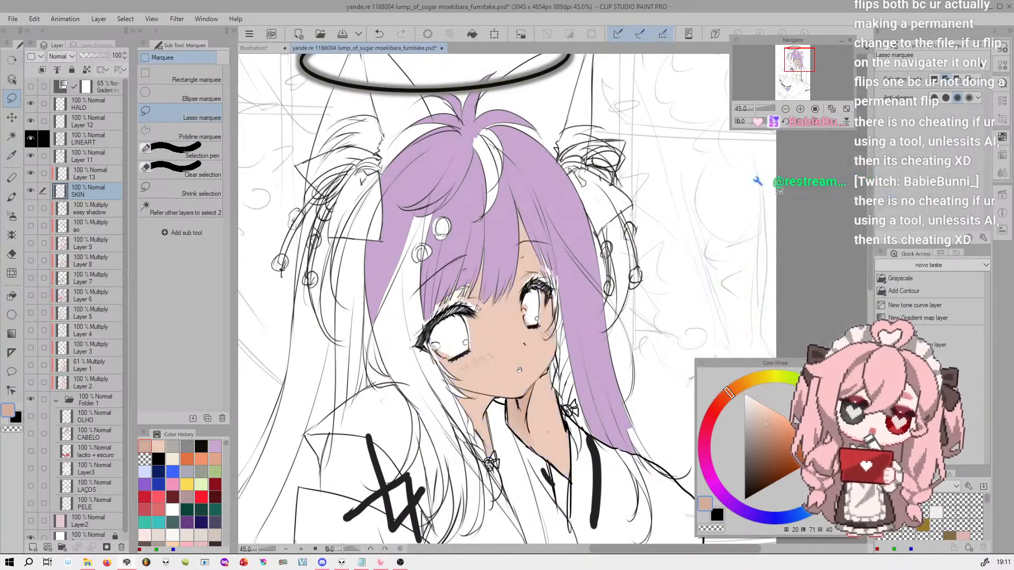
Try a Tone Curve correction directly on the SKIN layer, bending the middle of the RGB curve upward
left_click(31, 17)
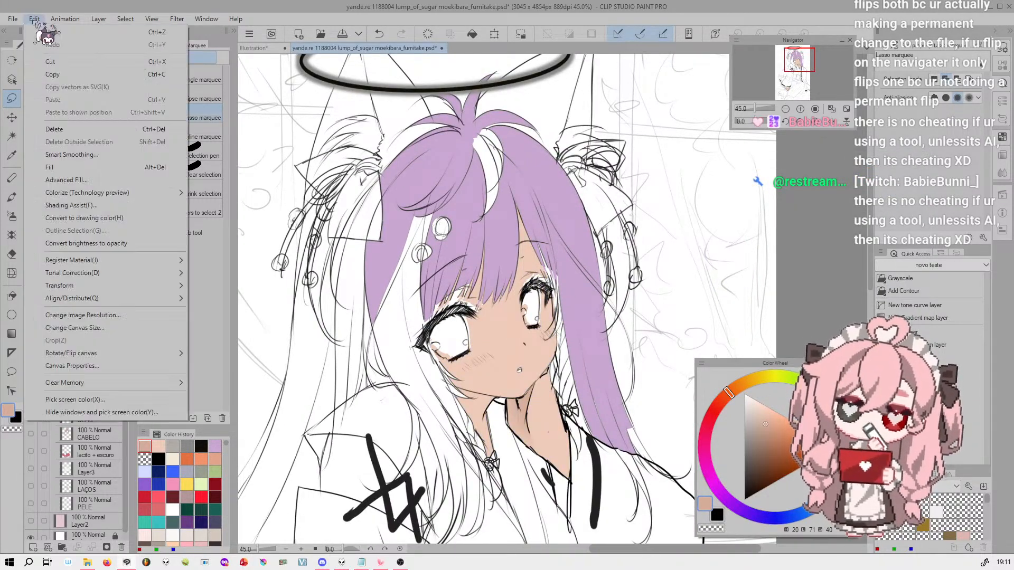
mouse_move(176, 273)
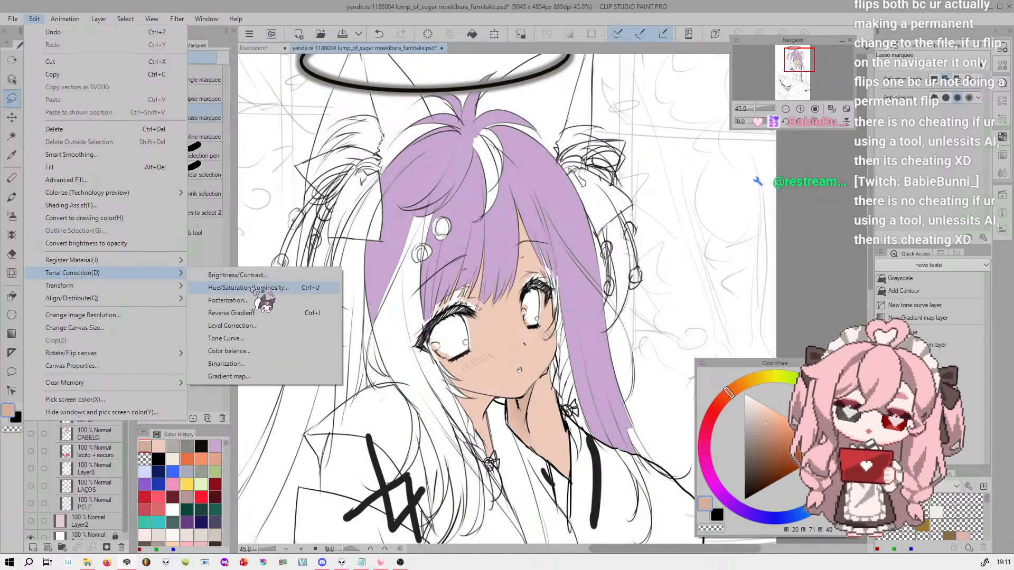
left_click(259, 338)
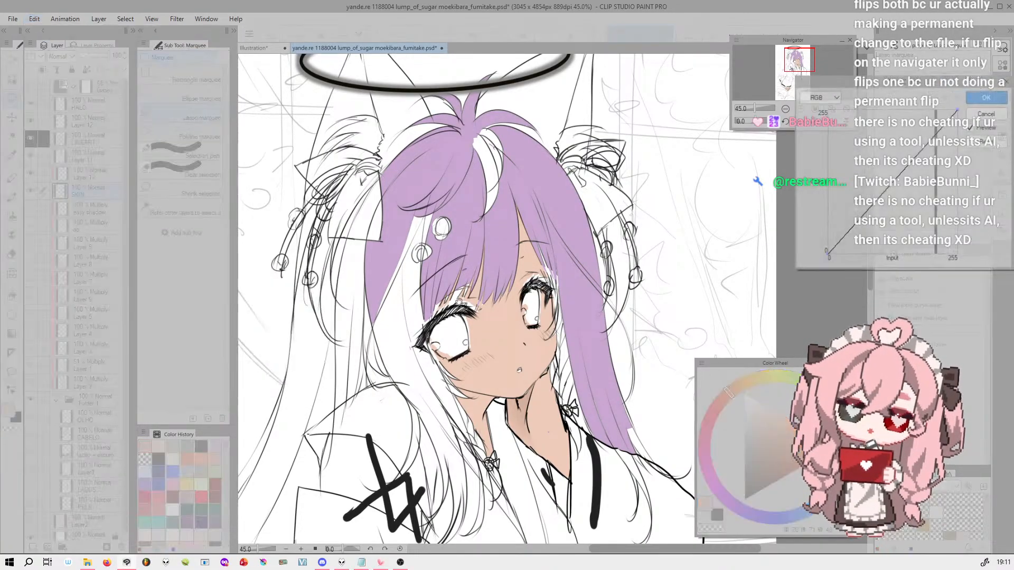
left_click_drag(909, 178, 887, 159)
left_click(987, 97)
Add a Level Correction layer above the gradient map layer and darken the RGB input shadows by about a third of the range
left_click(93, 88)
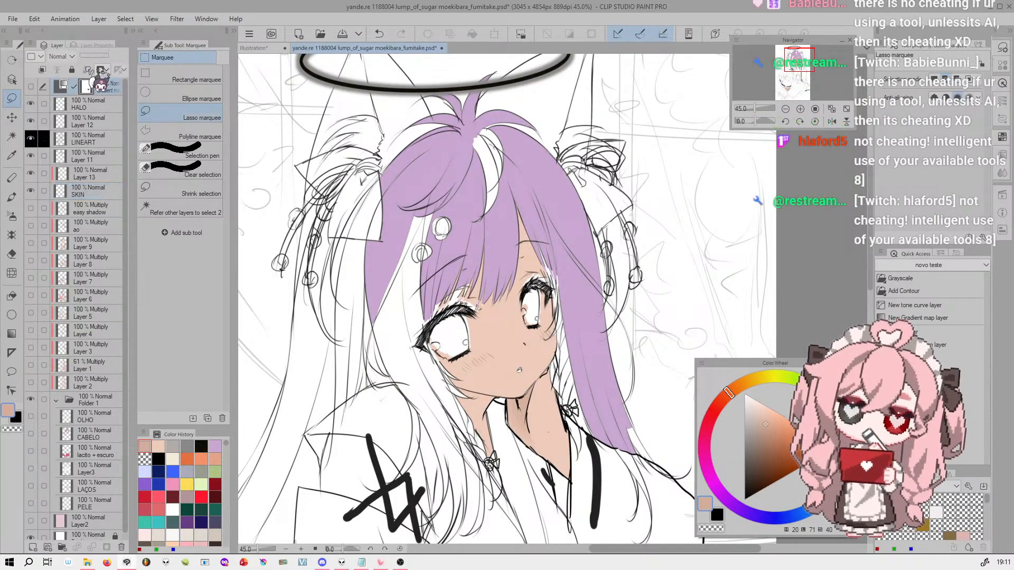
left_click(99, 19)
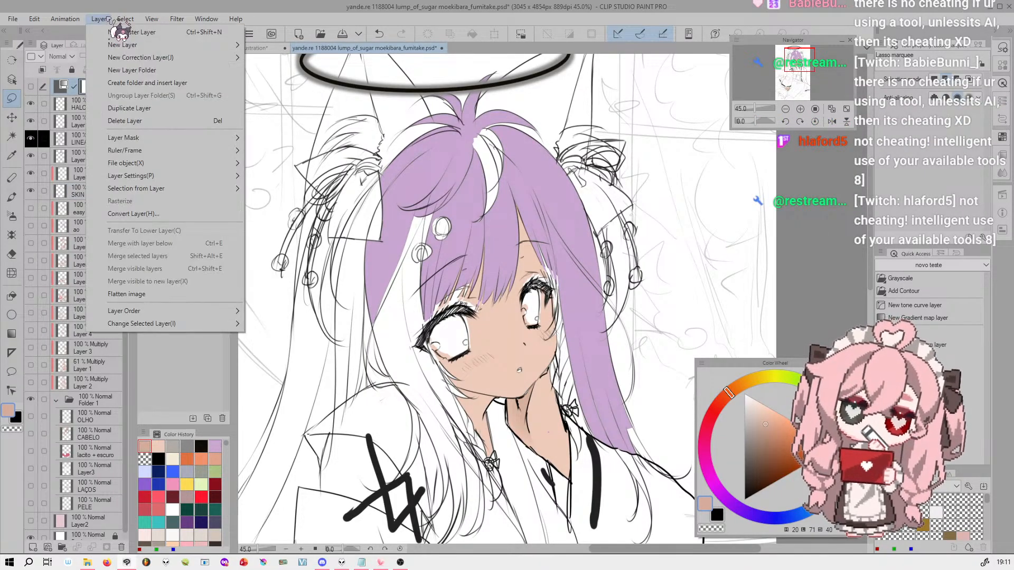
mouse_move(232, 57)
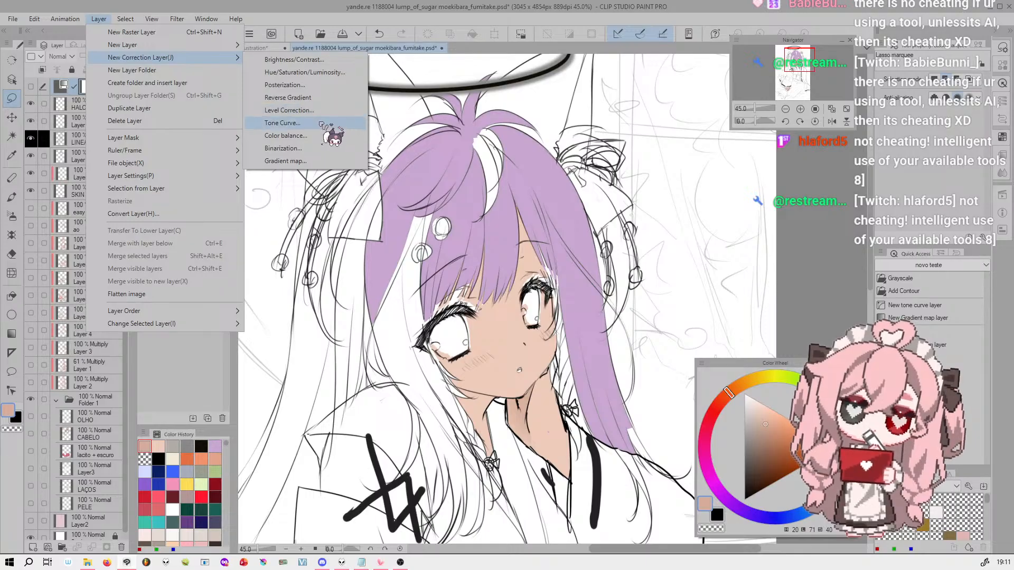
left_click(318, 111)
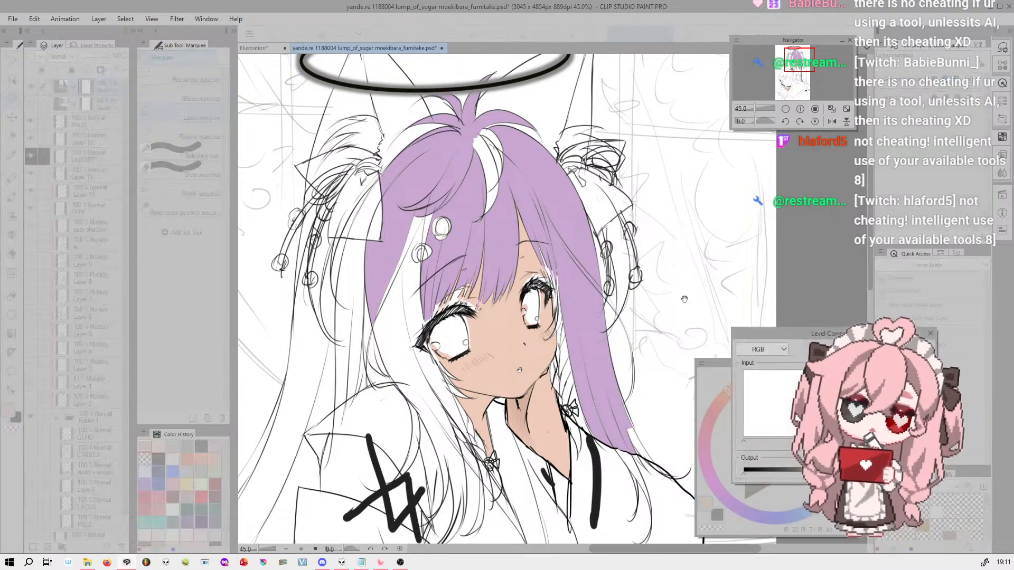
left_click_drag(854, 336, 280, 63)
mouse_move(169, 196)
left_mouse_down()
mouse_move(196, 194)
mouse_move(182, 194)
left_mouse_up()
left_click_drag(302, 195, 314, 171)
left_click_drag(169, 167, 216, 174)
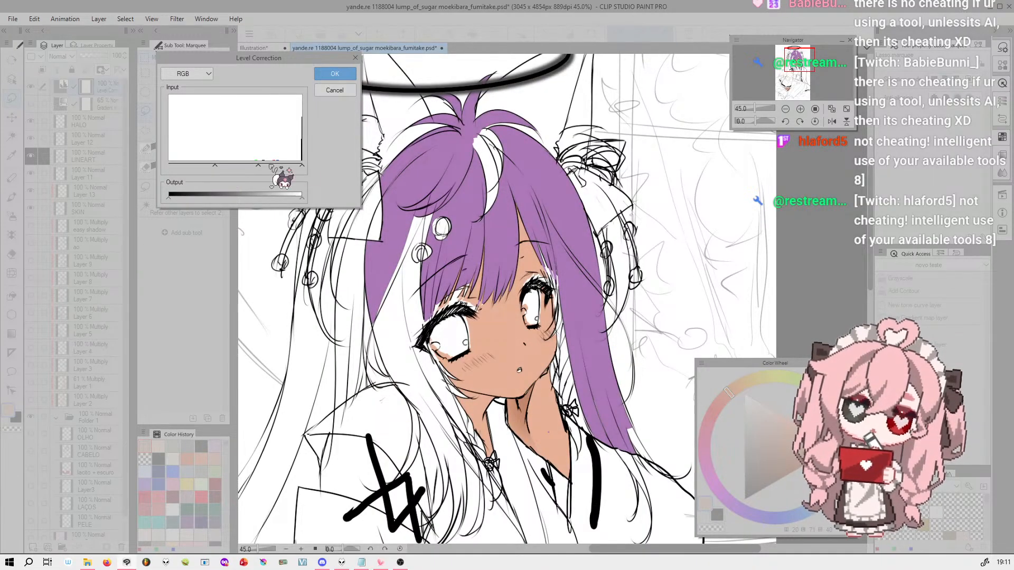
Raise the shadow input level of the Green channel in the level correction by about a fifth of the range and apply it
left_click(188, 73)
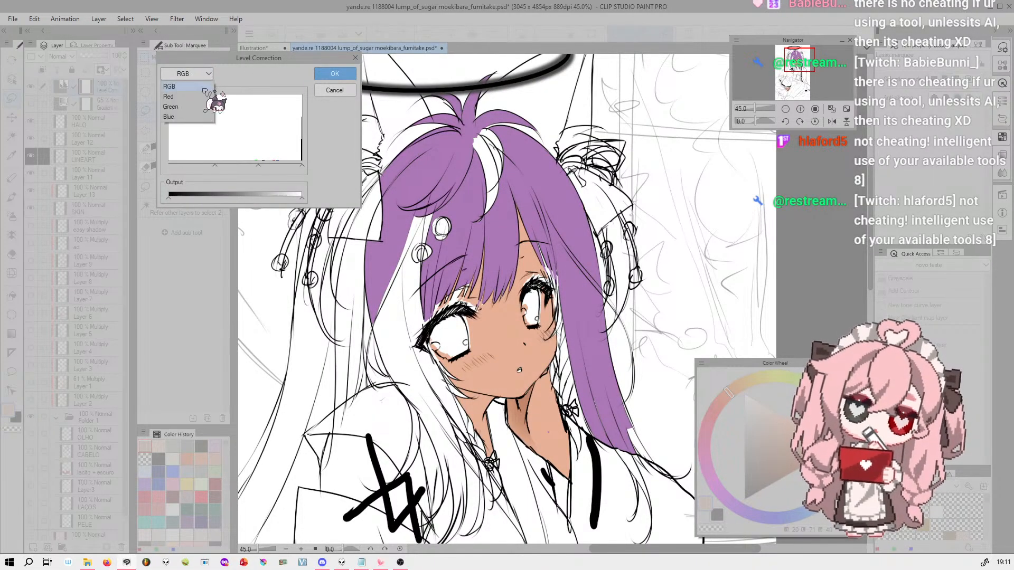
left_click(185, 108)
left_click_drag(169, 167, 199, 173)
left_click_drag(301, 198, 329, 205)
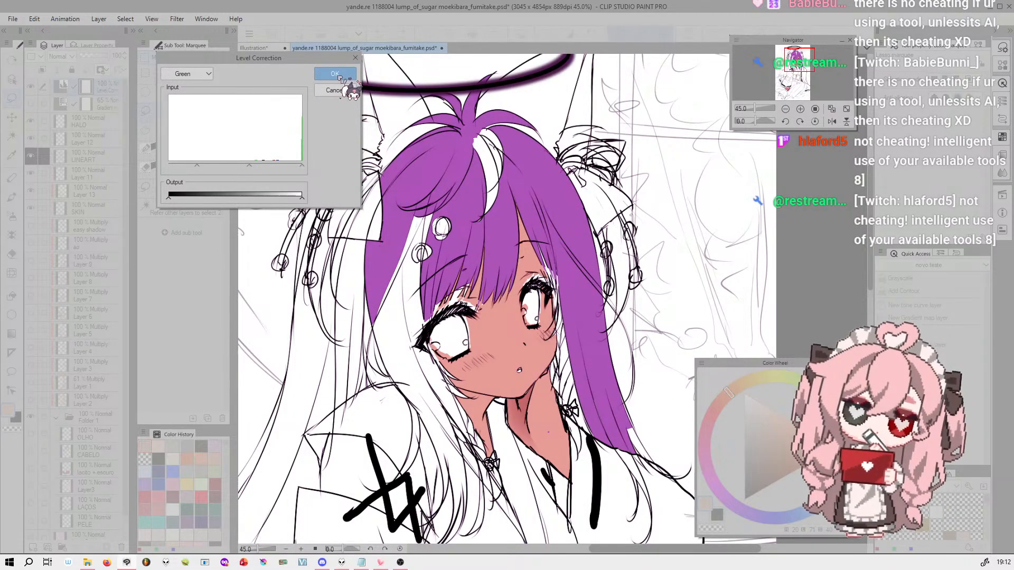
left_click(336, 74)
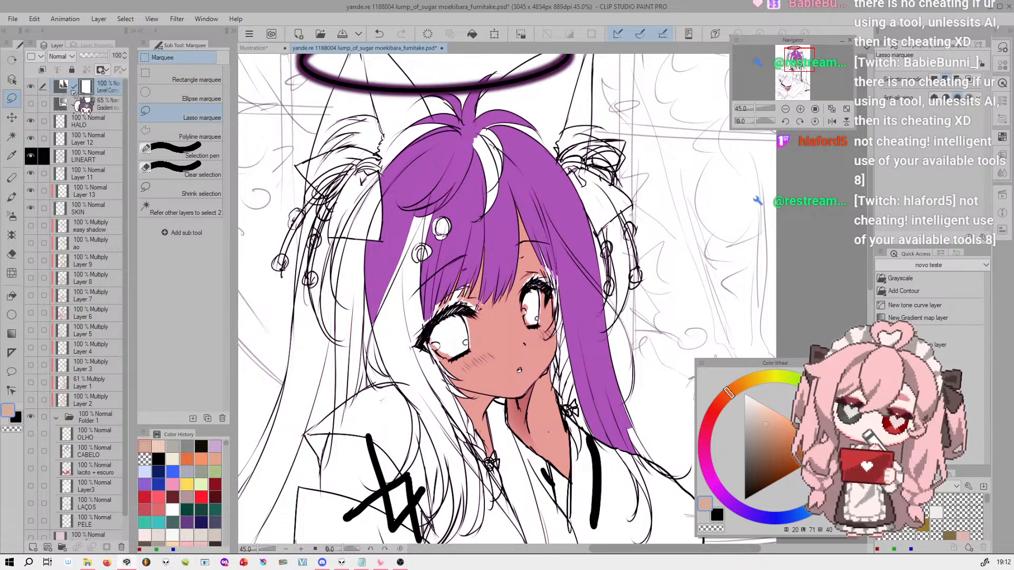
left_click(63, 85)
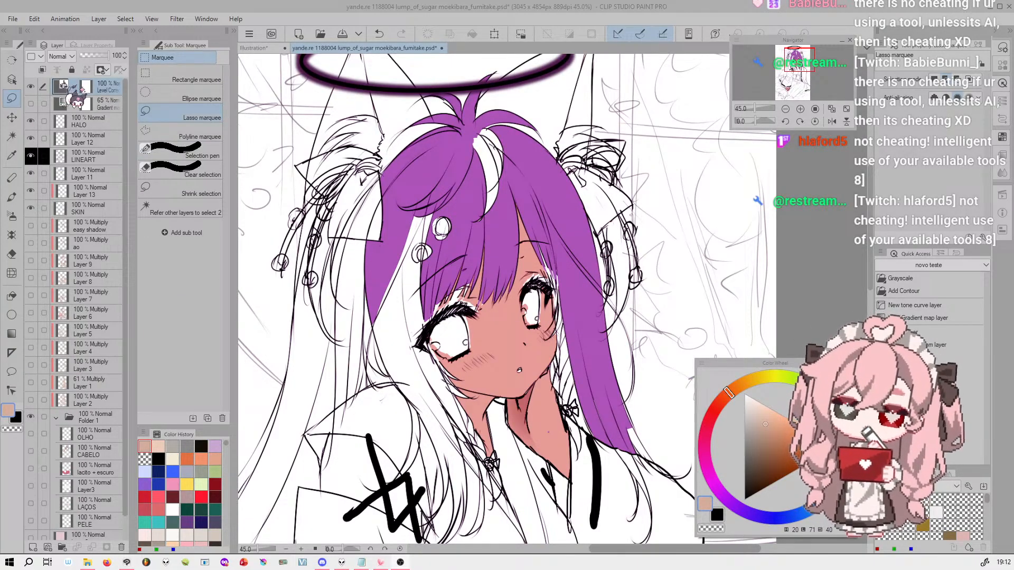
scroll(605, 186, "down", 1)
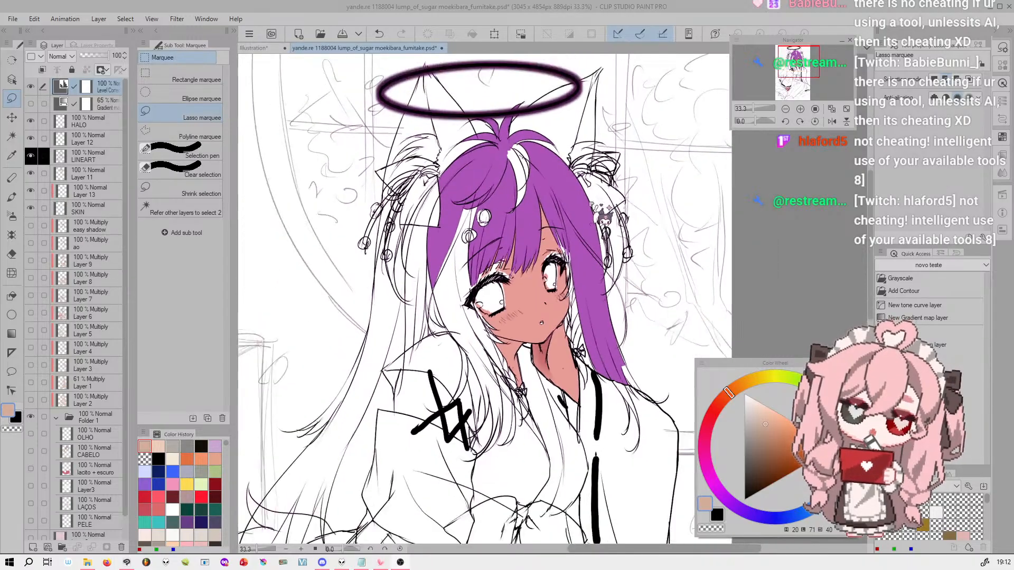
Reopen the Level Correction layer's settings and apply them without changing the correction
scroll(603, 212, "up", 2)
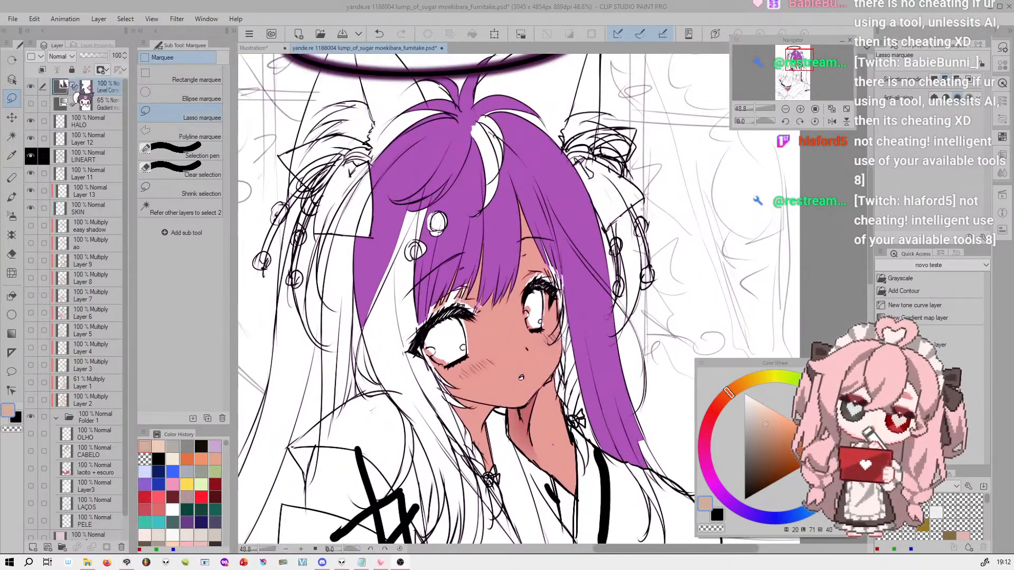
double_click(64, 87)
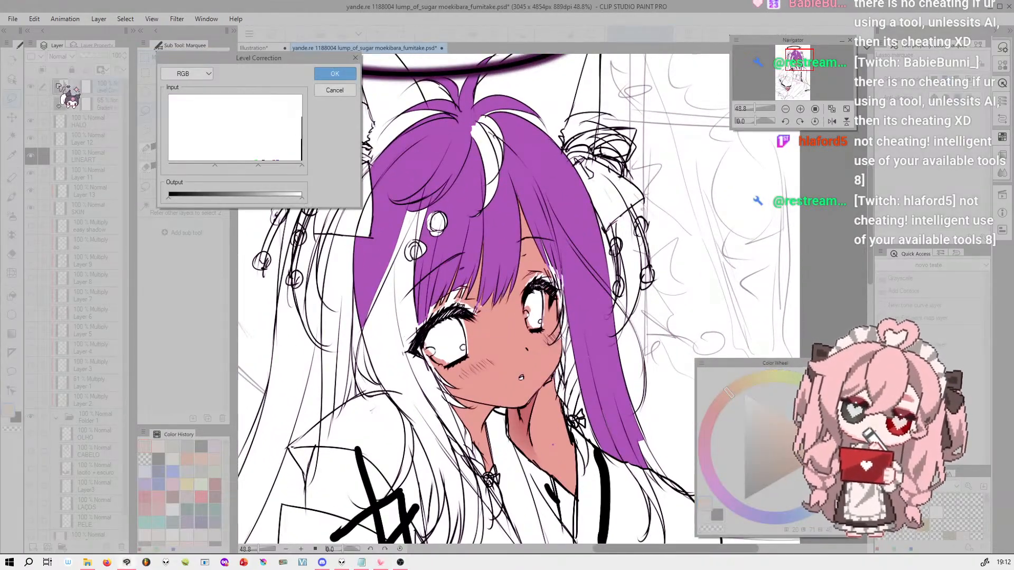
left_click_drag(301, 198, 350, 192)
left_click(335, 74)
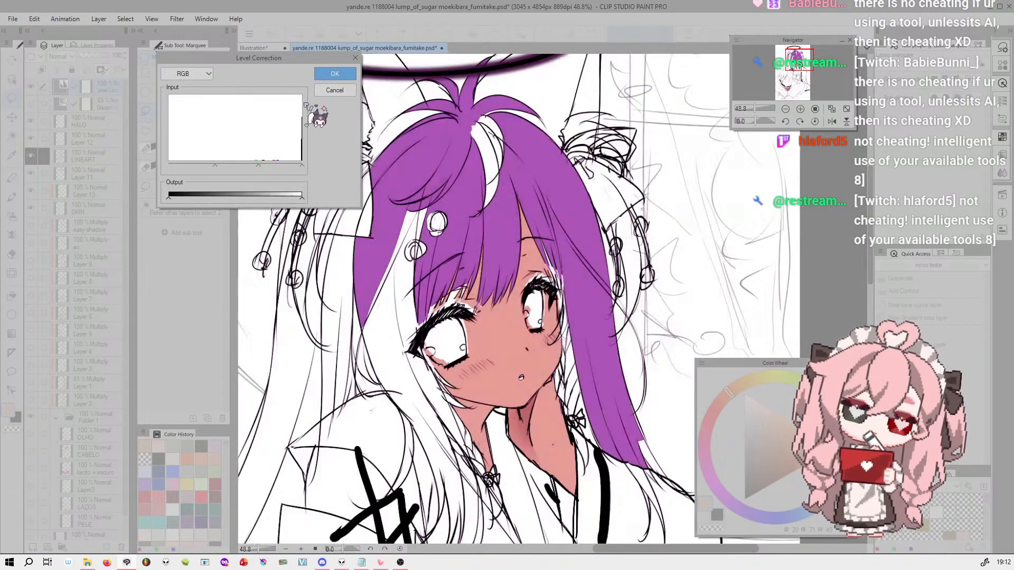
Show the gradient map layer, check its gradient settings without changing them, and hide the layer again
left_click(30, 103)
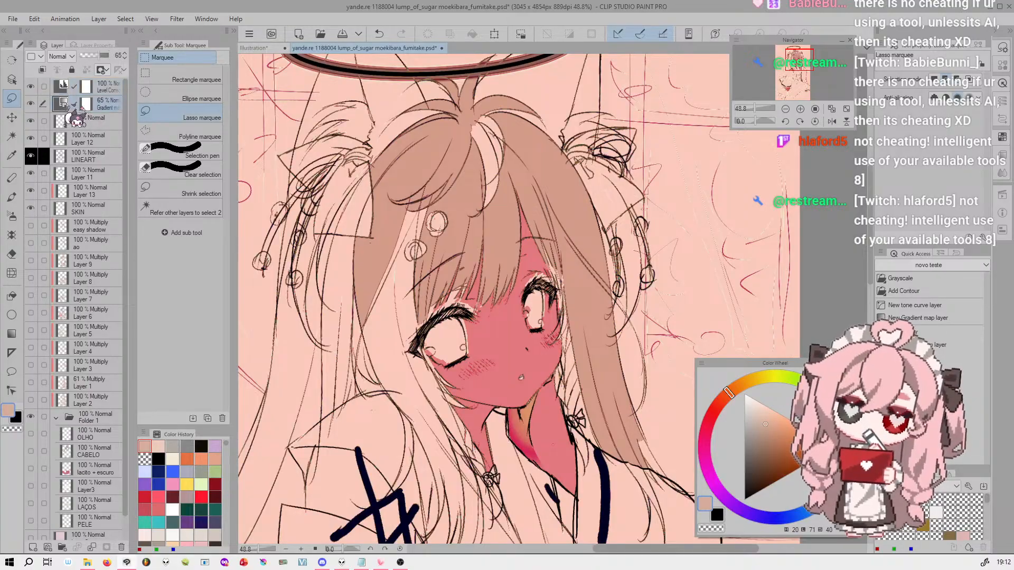
double_click(64, 104)
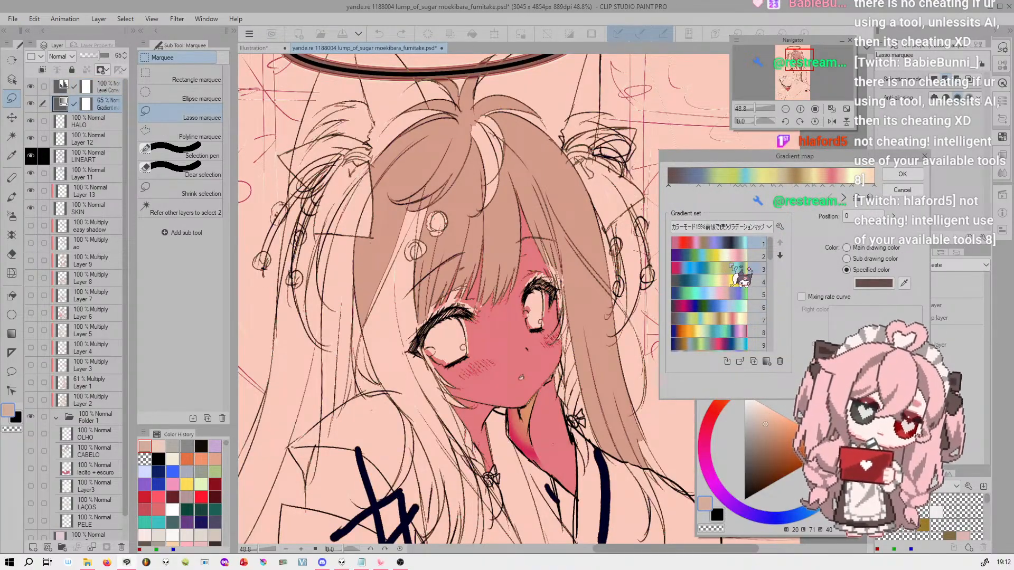
left_click(903, 190)
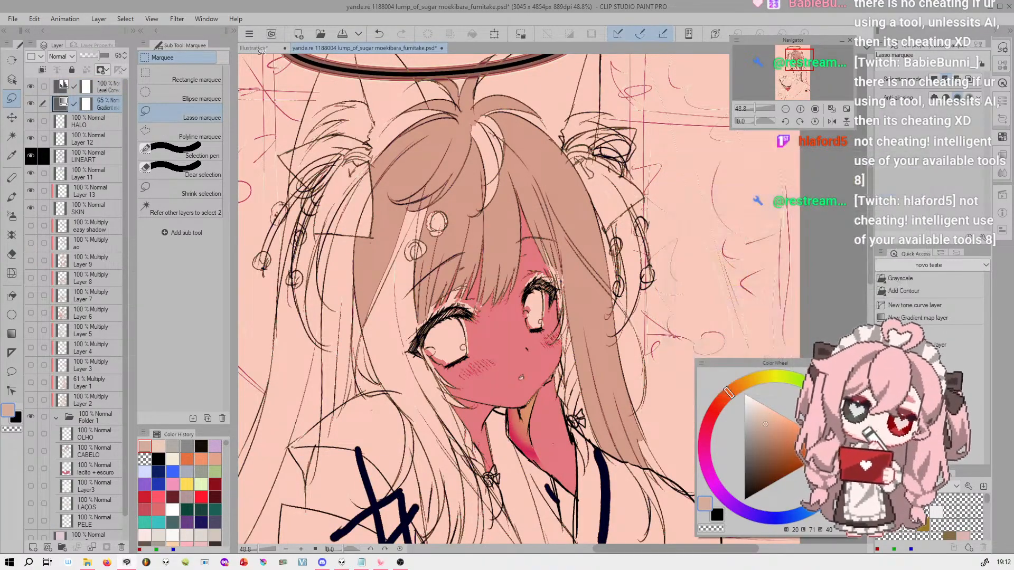
left_click(31, 103)
scroll(411, 346, "down", 2)
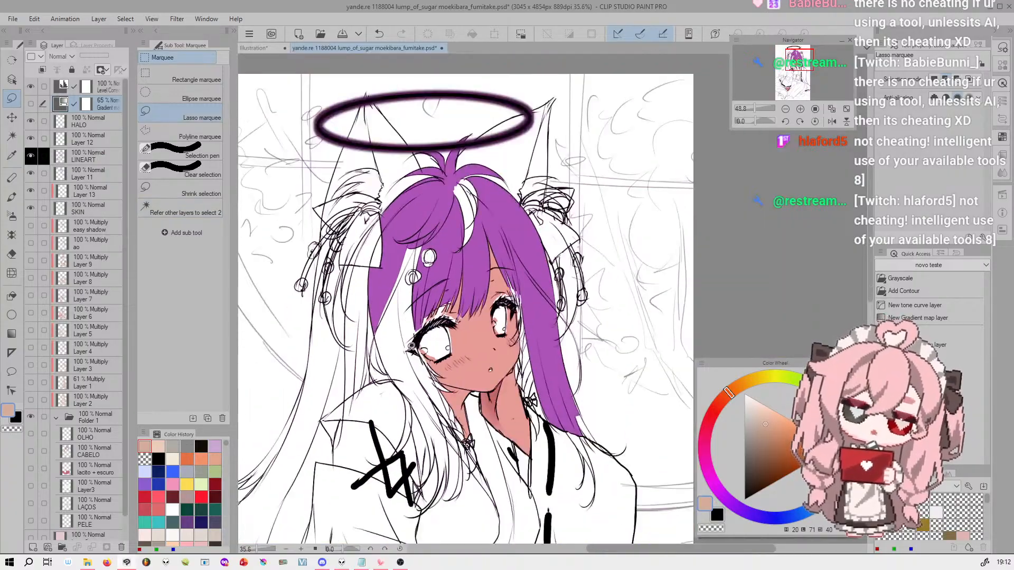
scroll(411, 346, "down", 2)
scroll(411, 346, "up", 1)
left_click(794, 60)
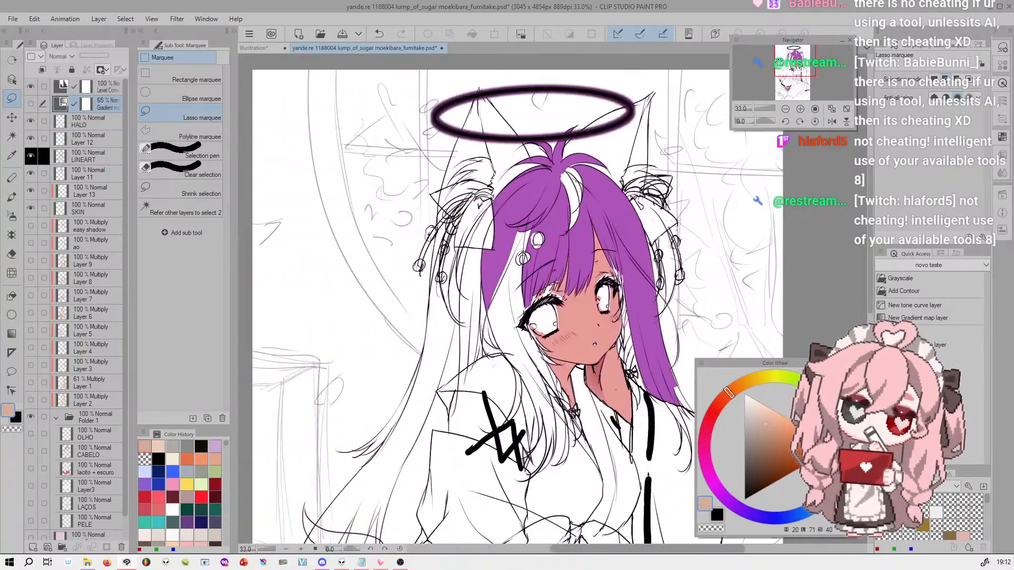
left_click_drag(796, 60, 797, 60)
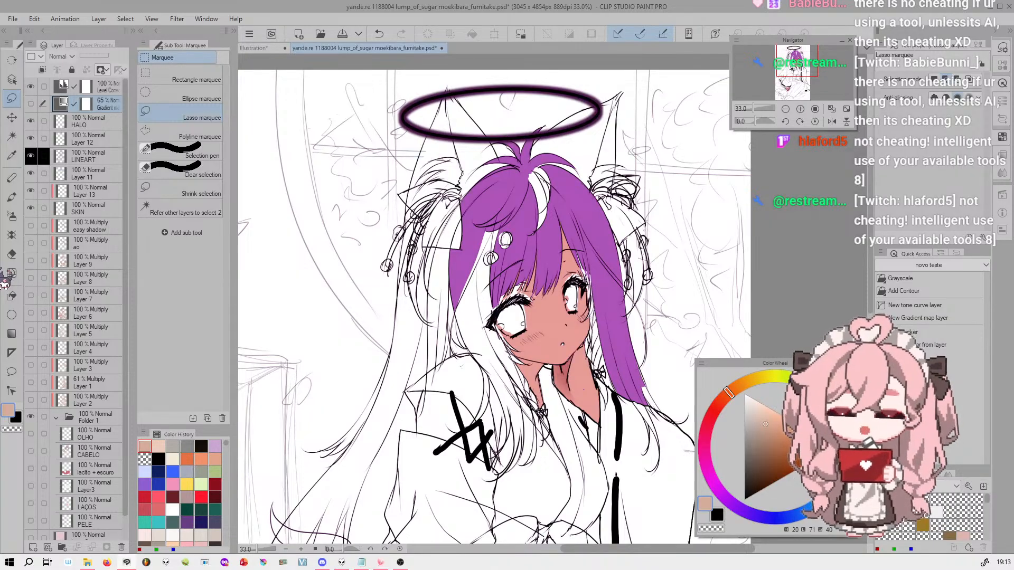
Review the RGB input and output levels of the Level Correction layer and cancel
left_click(103, 87)
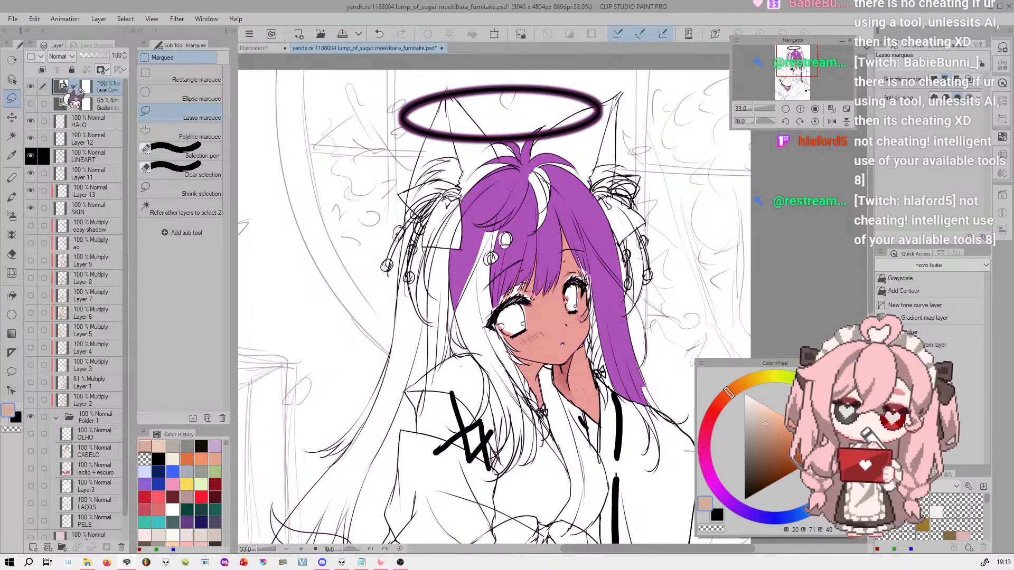
double_click(63, 86)
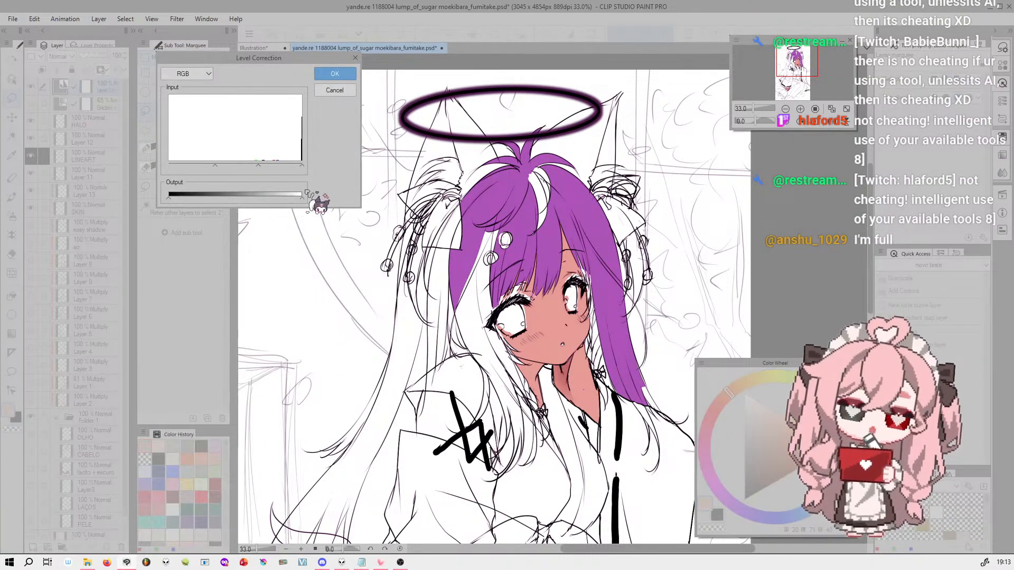
left_click(335, 90)
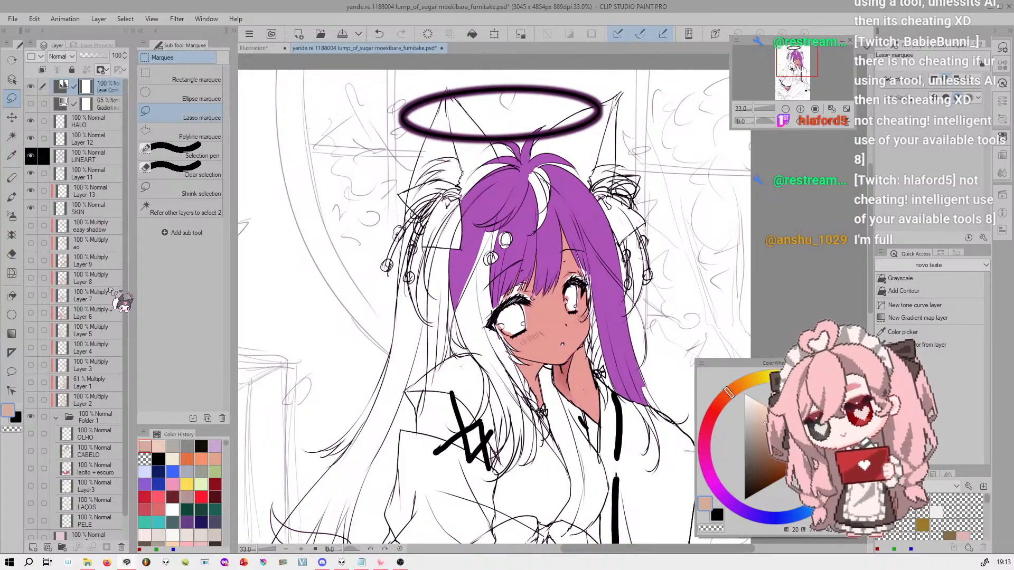
Add a layer mask to the LINEART layer
left_click(106, 156)
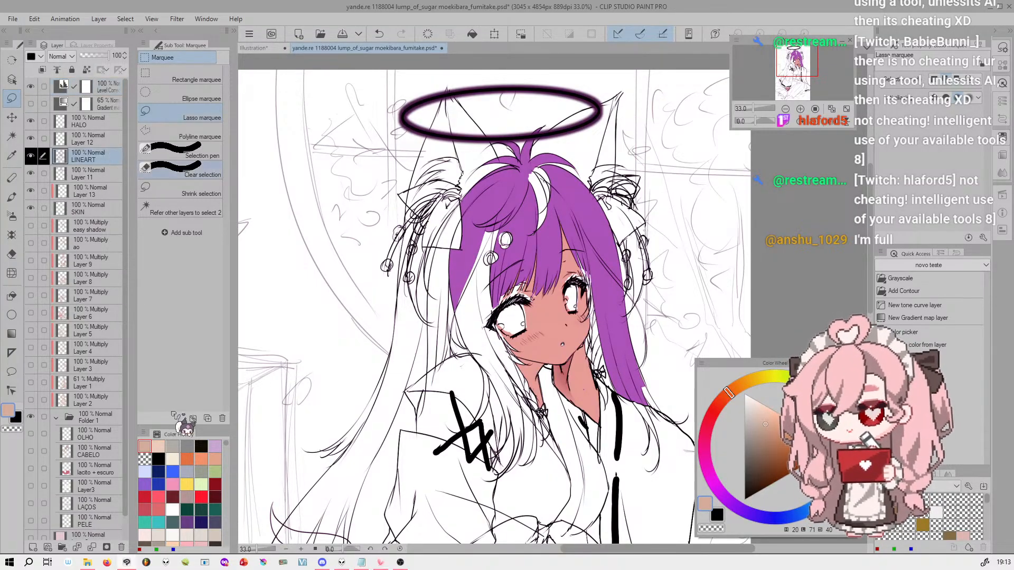
left_click(106, 548)
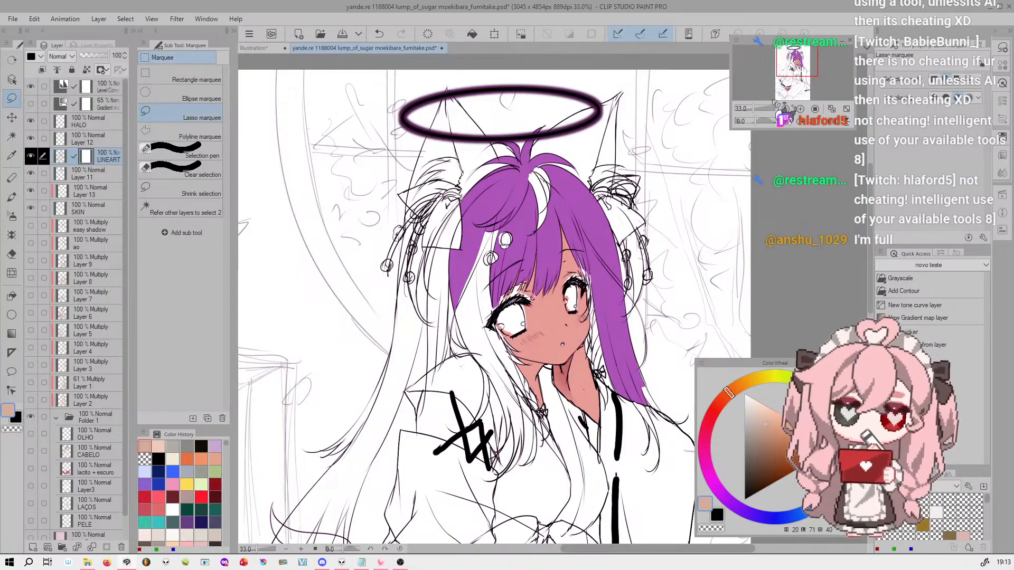
Select the Level Correction layer's mask and try a black stroke on the girl's fringe with the Linha ! brush
left_click(94, 89)
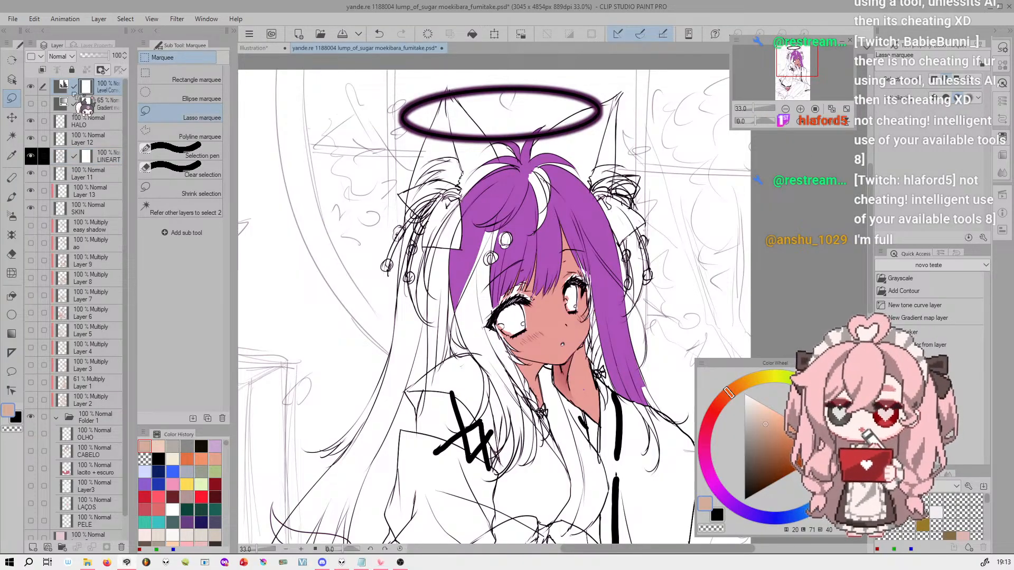
left_click_drag(755, 107, 757, 105)
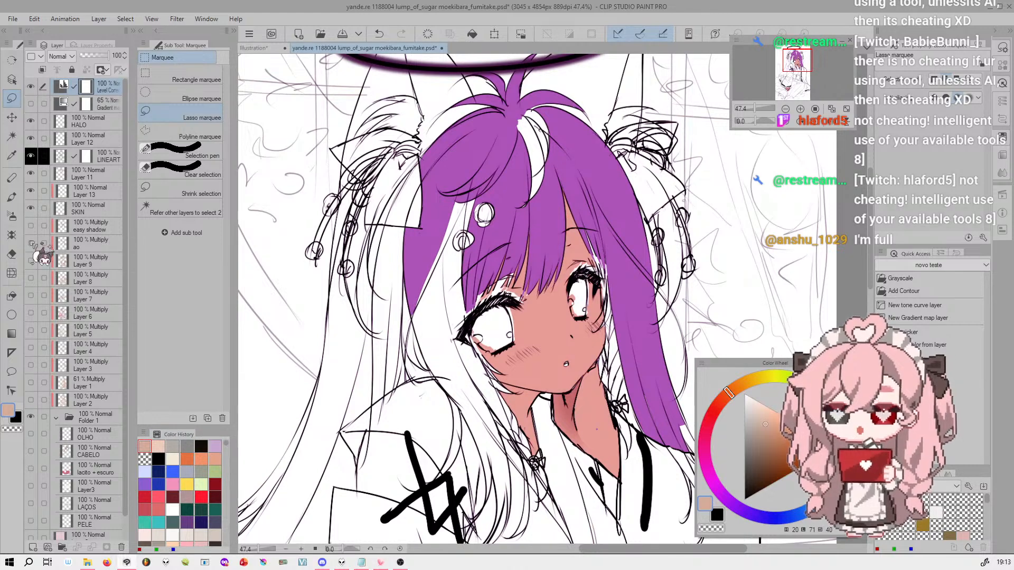
left_click(11, 216)
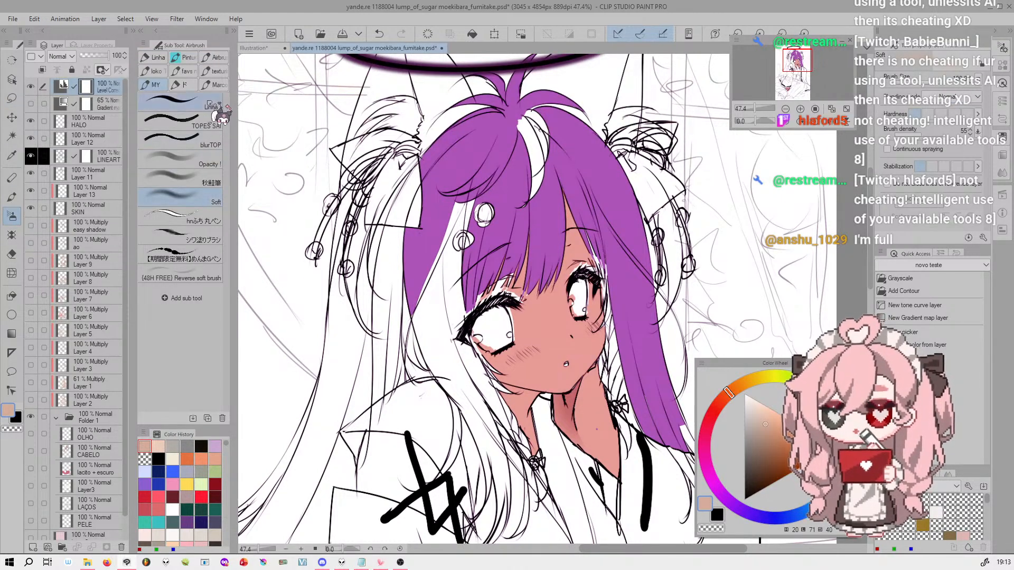
left_click(745, 499)
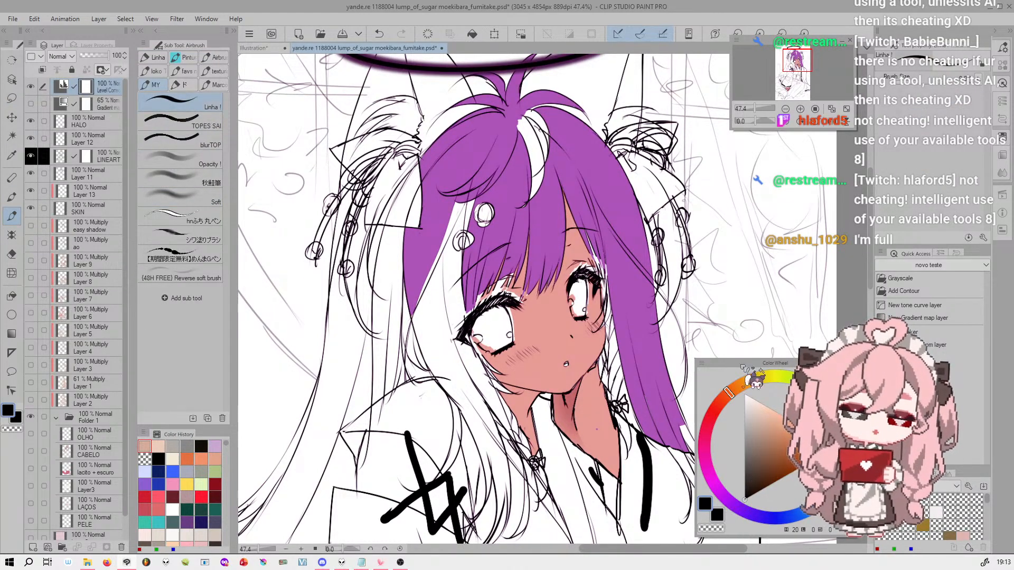
left_click_drag(525, 300, 534, 293)
key("ctrl+z")
Try a white stroke beside the hair and a black stroke near the eye on the Level Correction mask
left_click(745, 394)
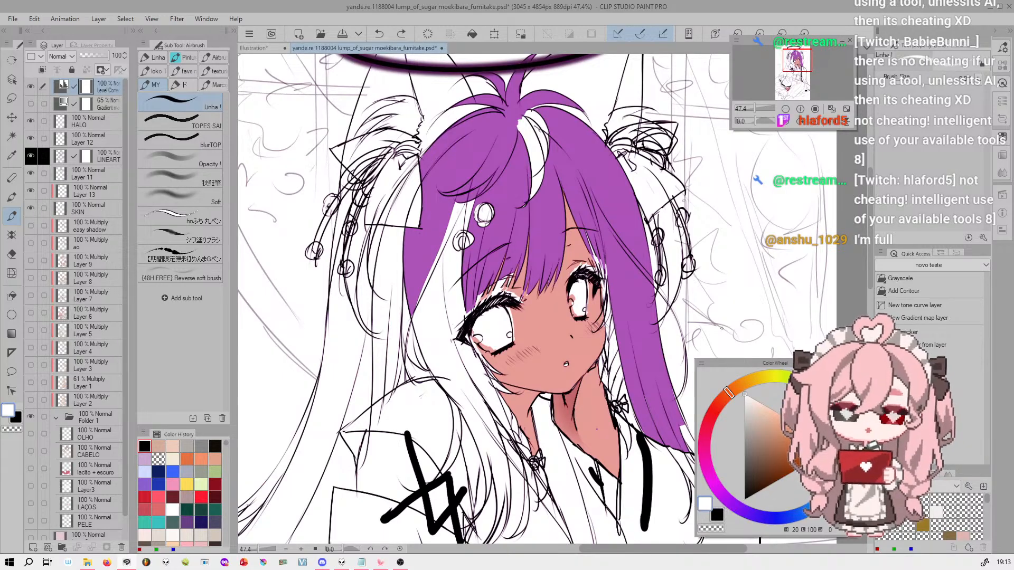
left_click_drag(684, 201, 680, 240)
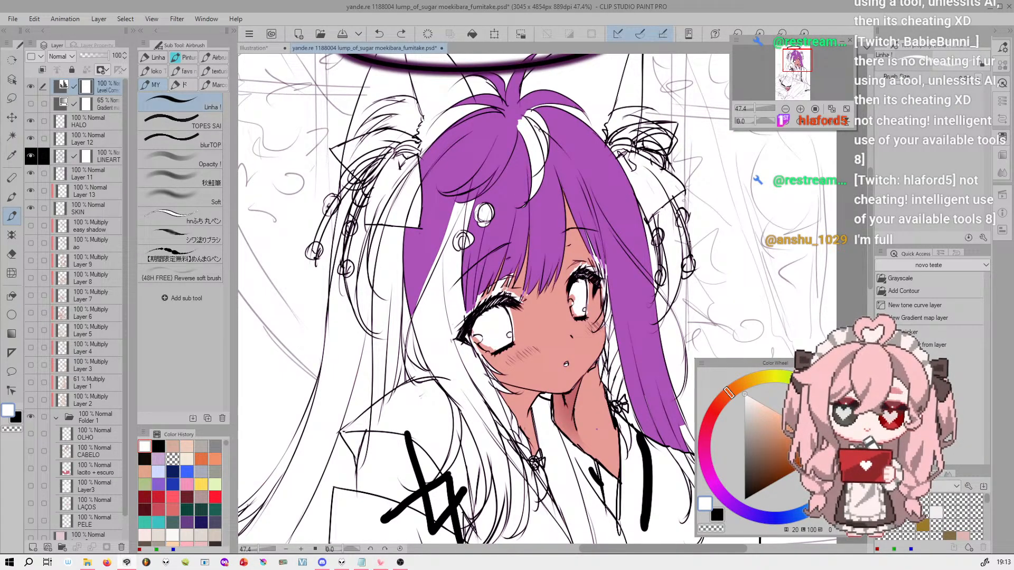
left_click(745, 499)
left_click_drag(571, 282, 569, 300)
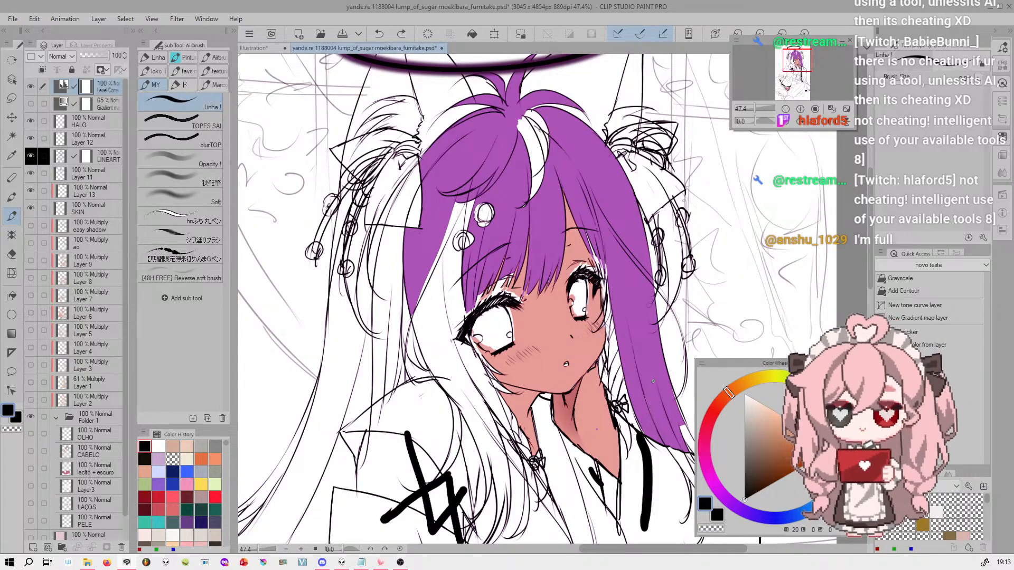
key("ctrl+z")
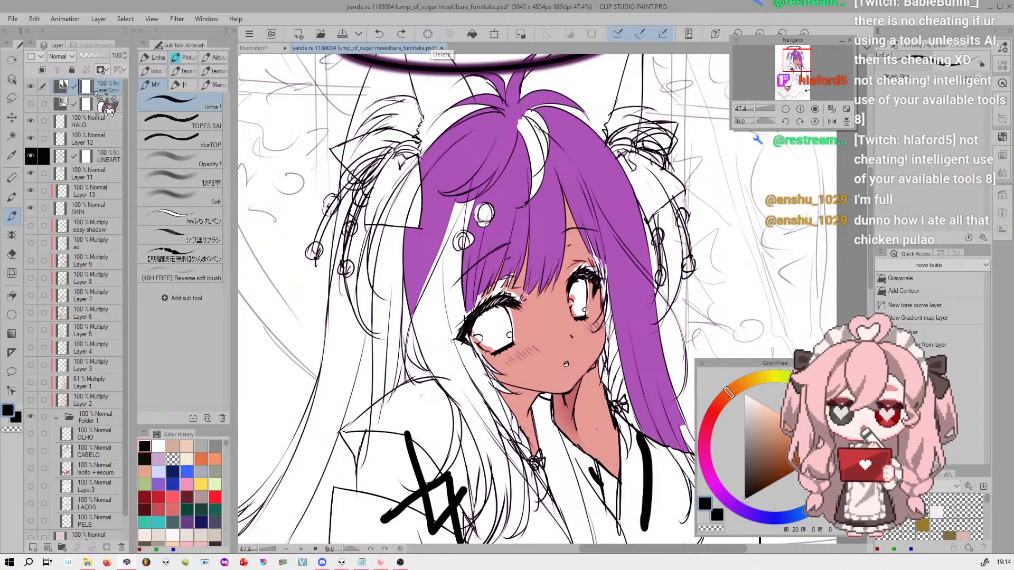
Fill the Level Correction mask with black and paint white test strokes on the purple fringe
left_click(471, 34)
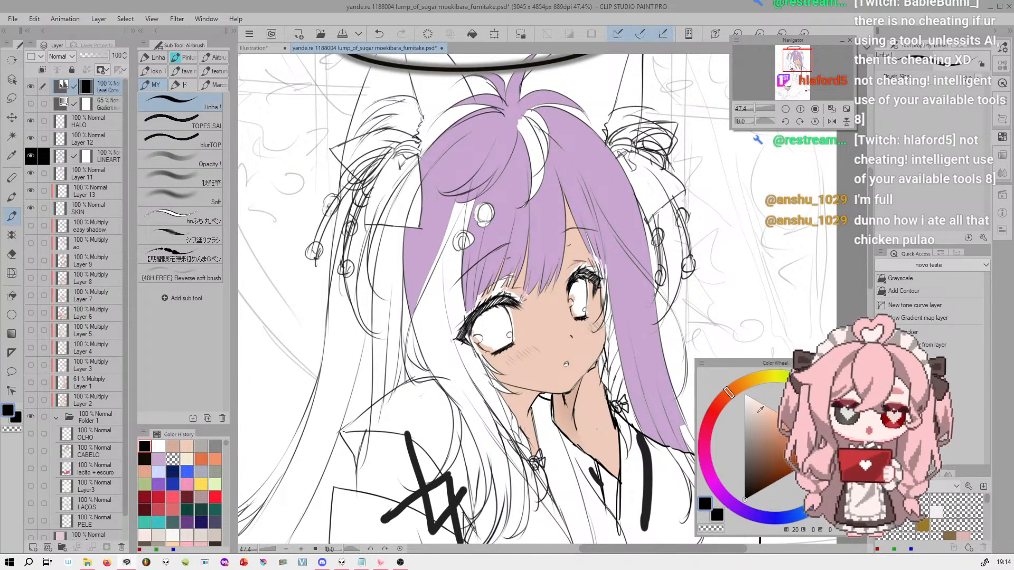
left_click(745, 395)
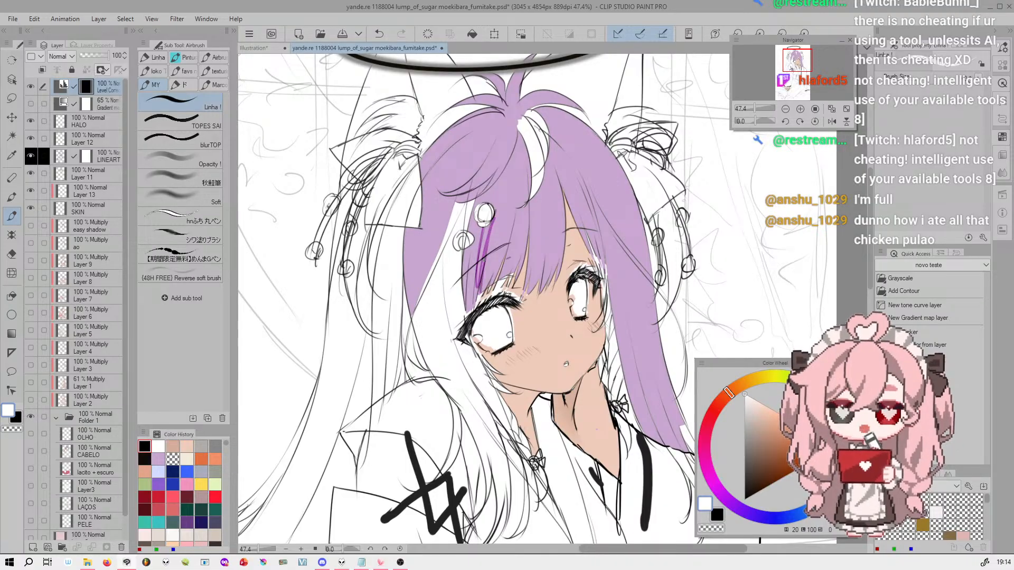
key("ctrl+z")
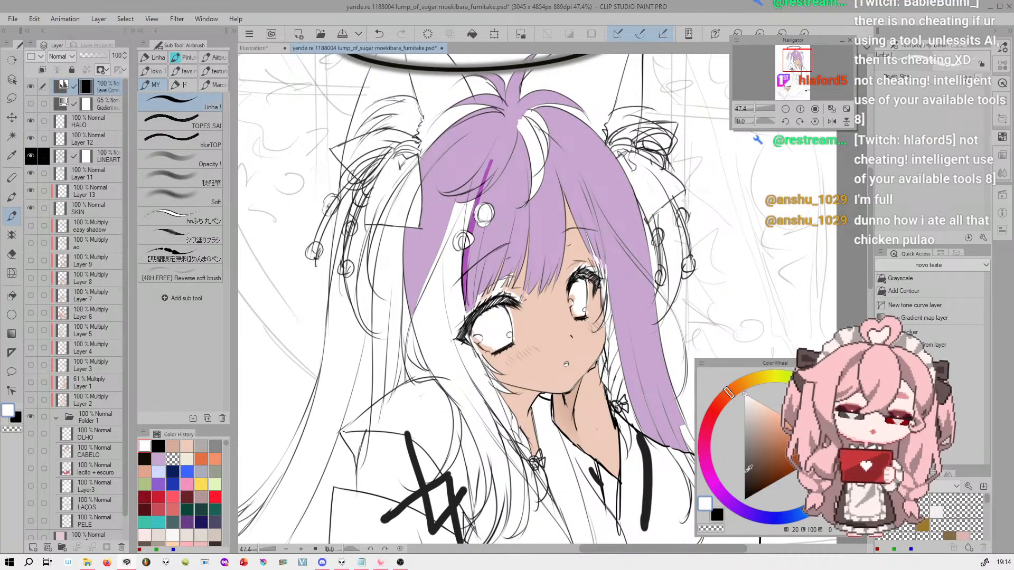
Try more mask strokes over the purple fringe, switching between the main white and sub black colors, and undo them
key("x")
left_click_drag(487, 143, 477, 197)
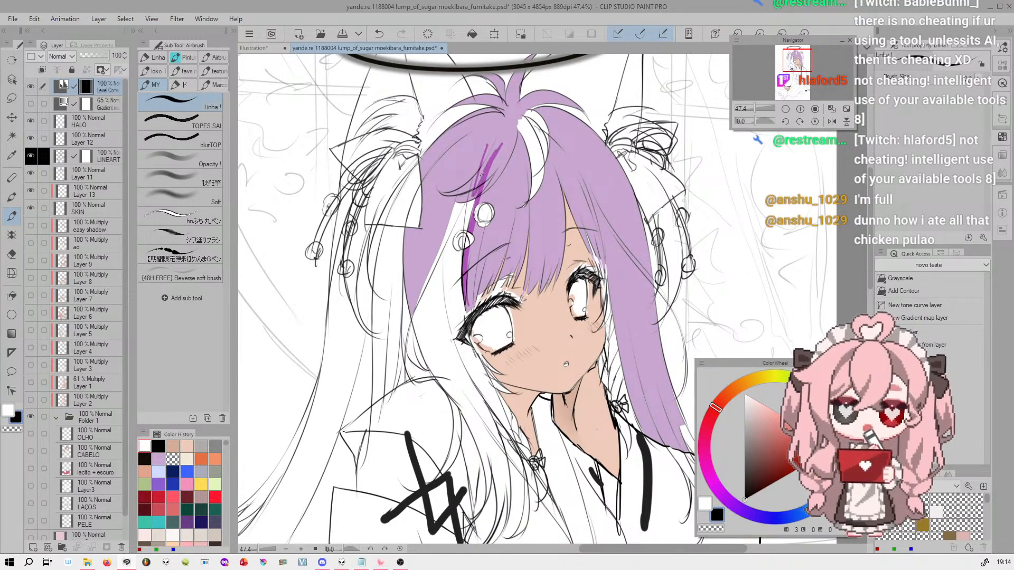
key("ctrl+z")
key("x")
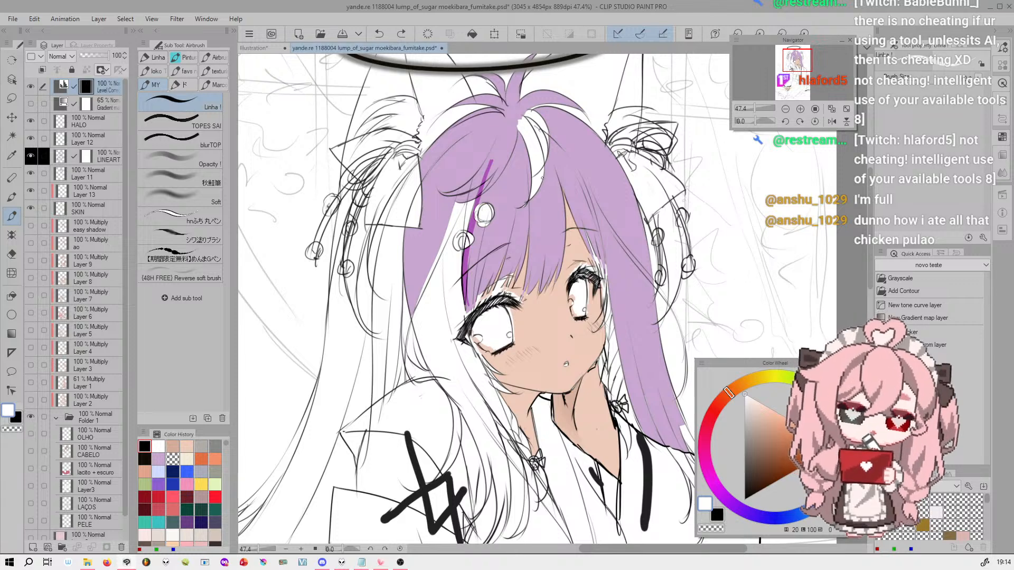
mouse_move(557, 184)
left_mouse_down()
mouse_move(563, 190)
mouse_move(499, 281)
mouse_move(560, 177)
mouse_move(591, 199)
left_mouse_up()
key("ctrl+z")
left_click(720, 515)
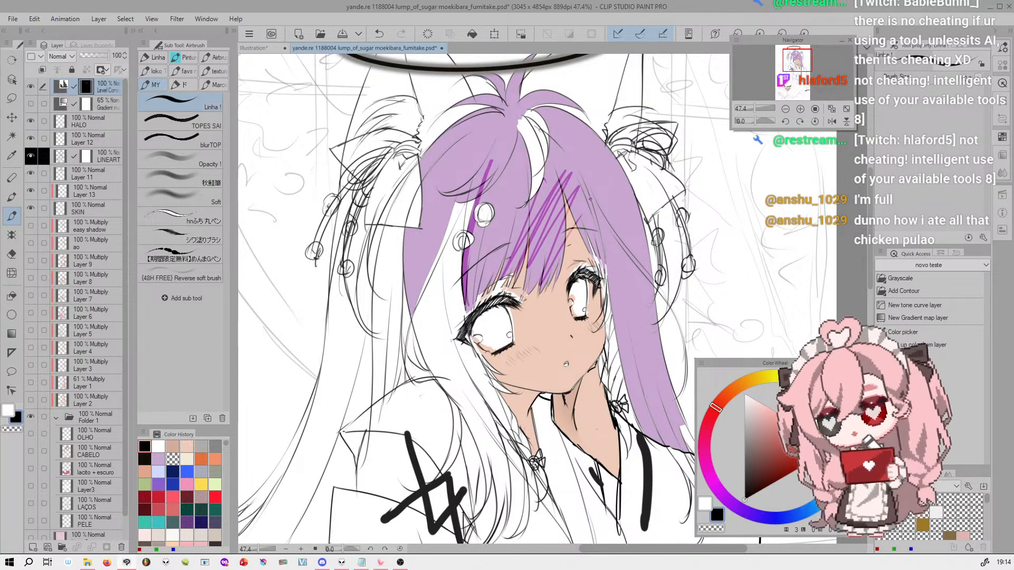
key("ctrl+z")
left_click(709, 502)
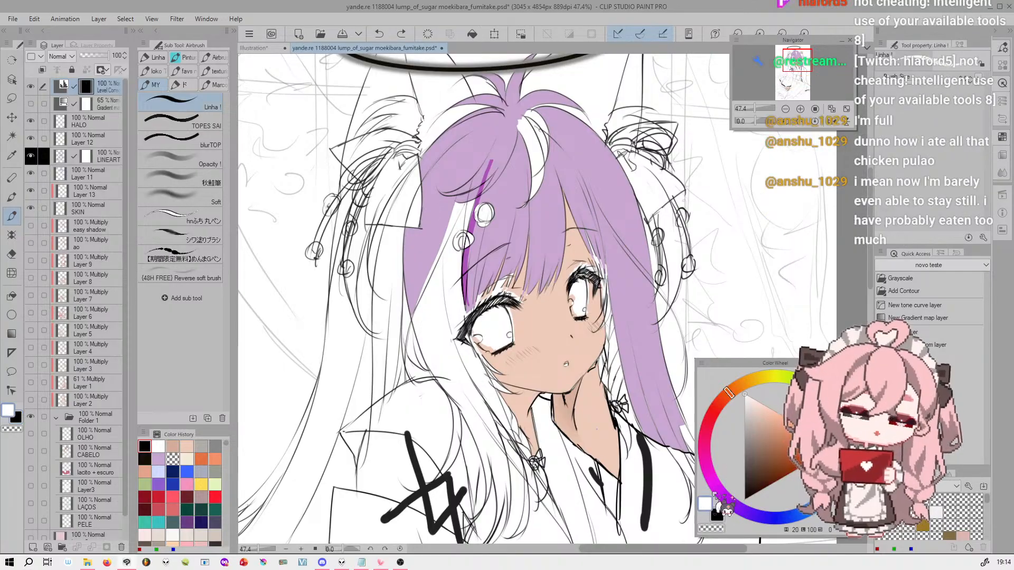
Erase the upper part of the fringe's mask stroke with transparent color and try repainting it in white
key("c")
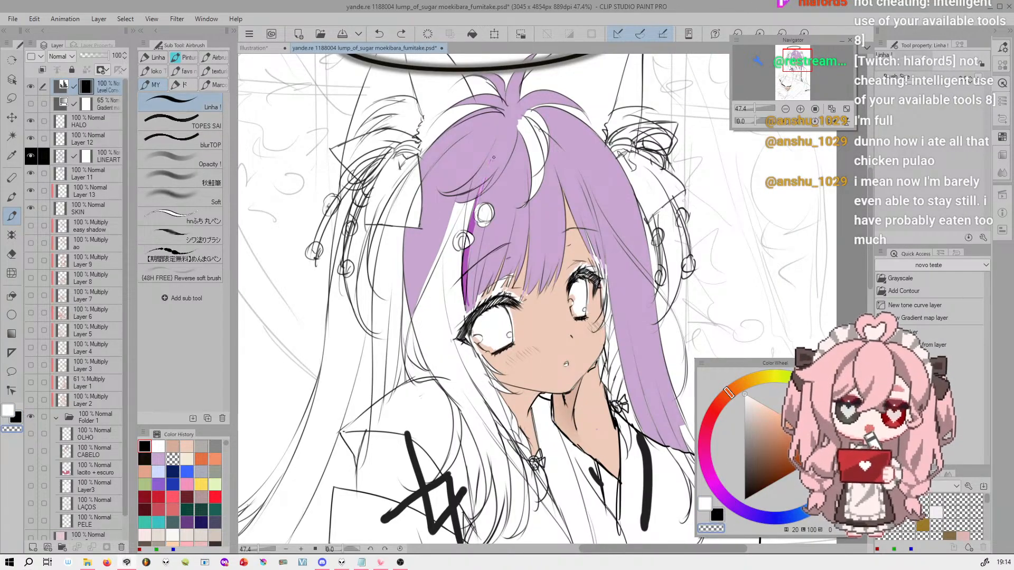
left_click_drag(481, 186, 475, 255)
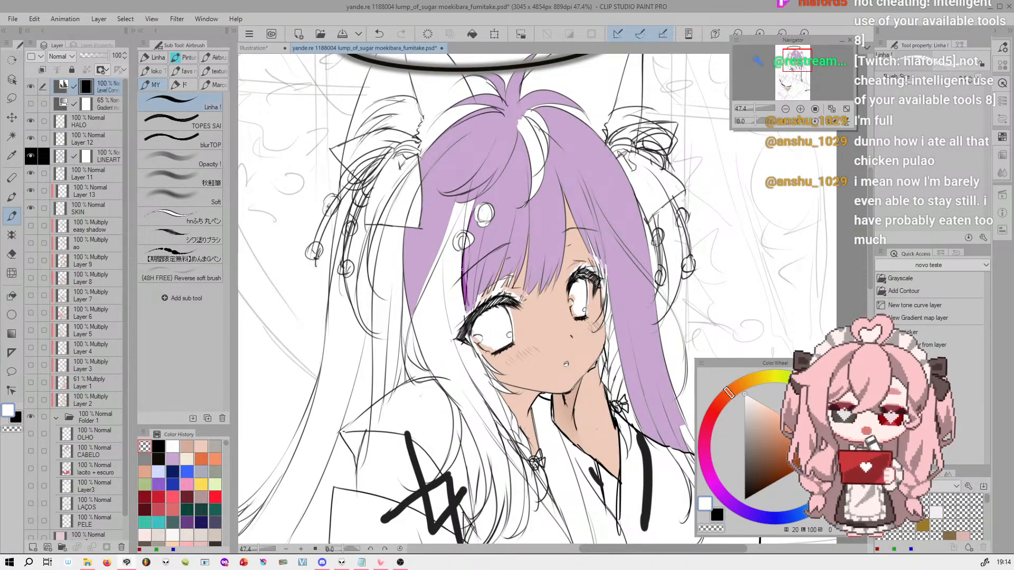
left_click_drag(467, 260, 477, 200)
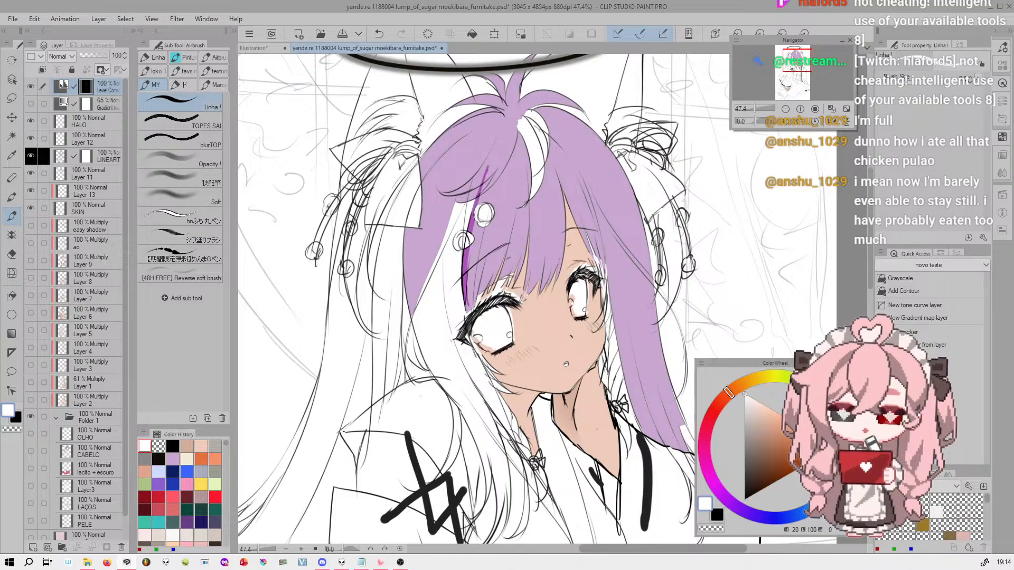
key("ctrl+z")
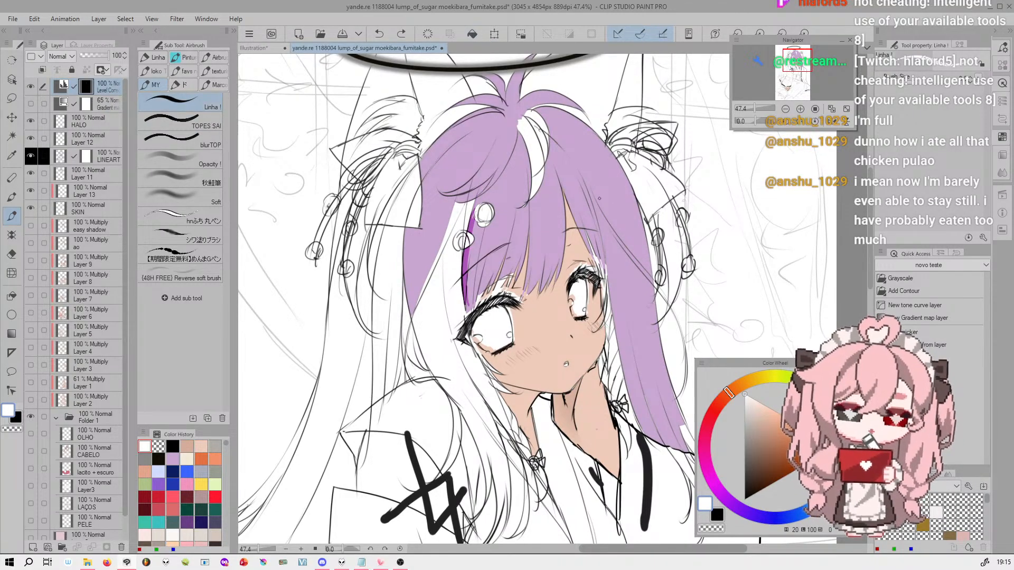
Fill the whole Level Correction mask with white
left_click(473, 34)
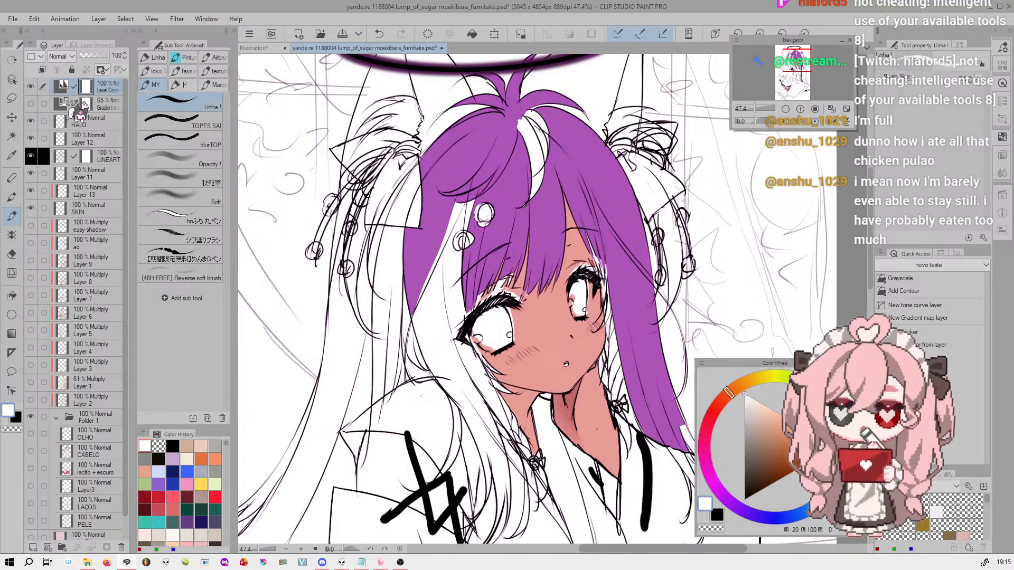
mouse_move(754, 107)
left_mouse_down()
mouse_move(746, 103)
mouse_move(760, 106)
left_mouse_up()
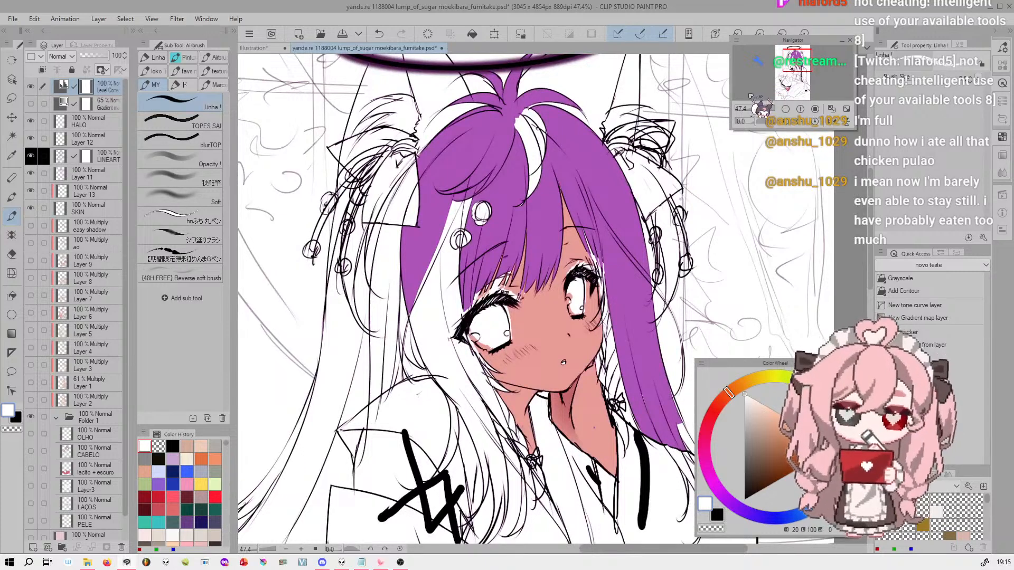
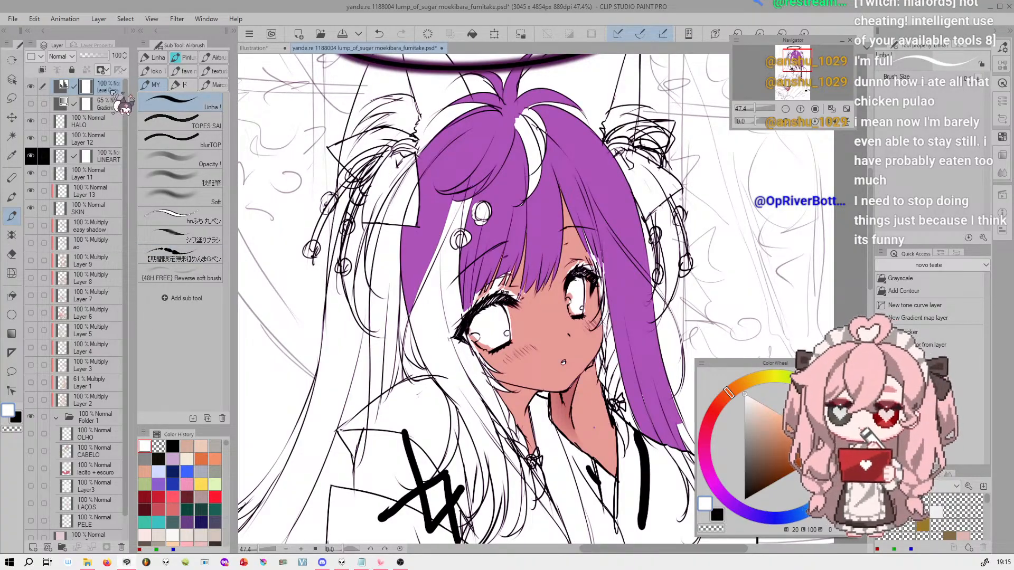
Clear the Level Correction layer's mask and paint its effect back as a thin strip along the bangs' edge beside the white streak
left_click(428, 33)
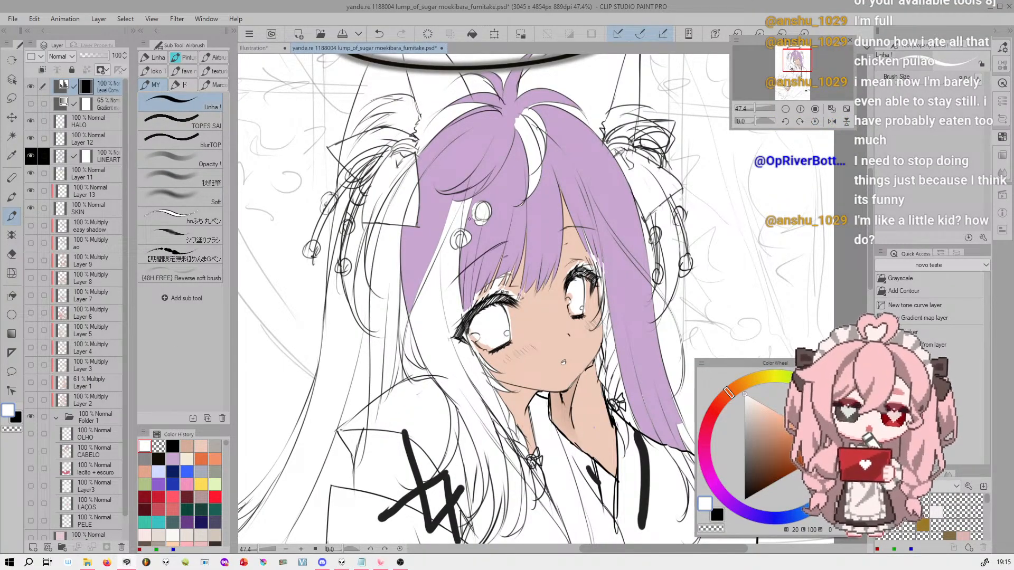
key("ctrl+z")
left_click_drag(476, 185, 465, 308)
key("bracketright")
key("bracketright")
key("bracketright")
key("bracketright")
key("bracketright")
key("bracketright")
key("ctrl+z")
key("ctrl+y")
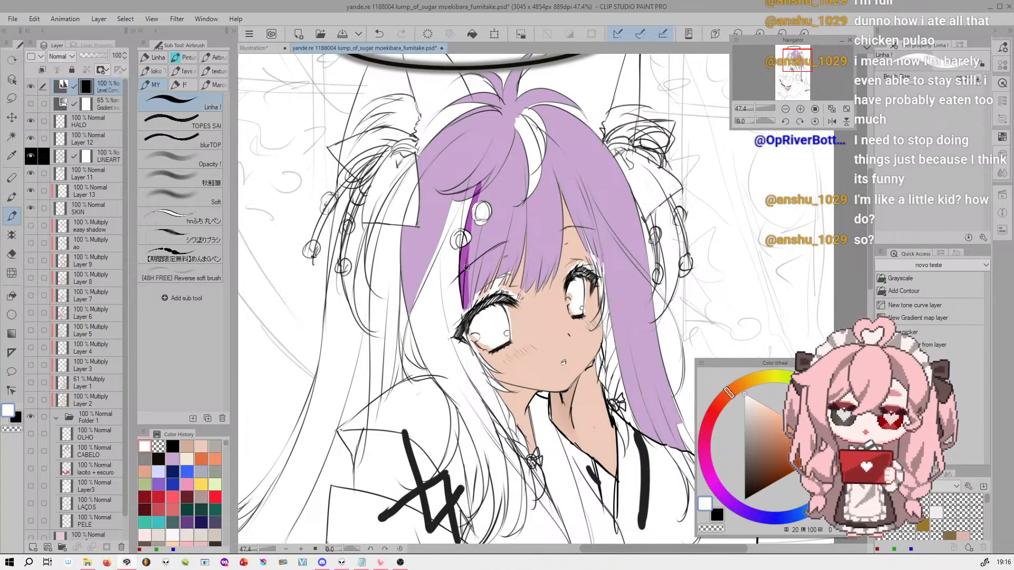
Paint thin strips of the level correction along the bangs' parting above the right eye and down the inner side of the right lock
mouse_move(564, 188)
left_mouse_down()
mouse_move(595, 278)
mouse_move(576, 233)
mouse_move(590, 268)
left_mouse_up()
key("ctrl+z")
key("ctrl+z")
left_click_drag(557, 175, 597, 268)
key("ctrl+z")
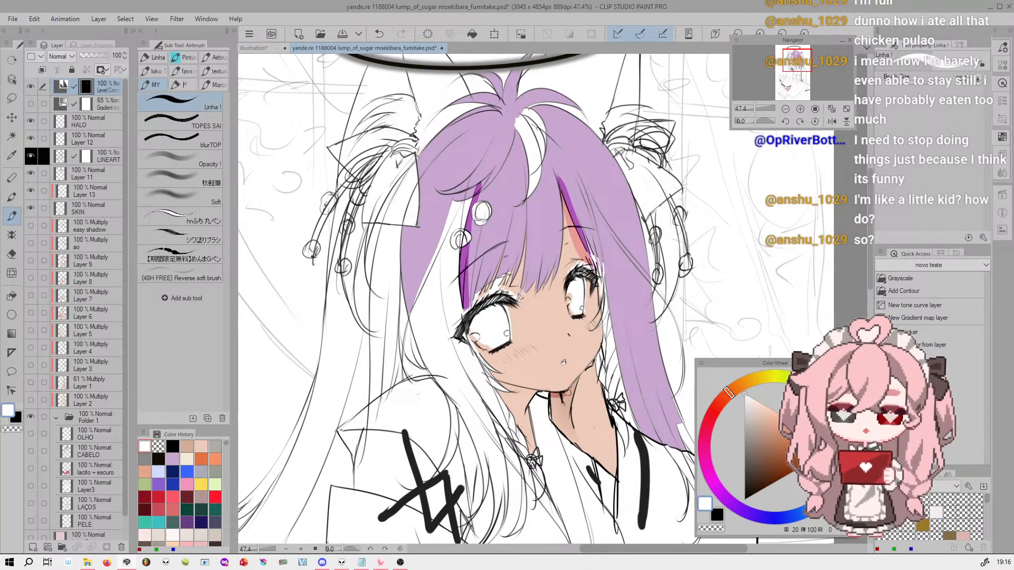
left_click_drag(615, 258, 655, 441)
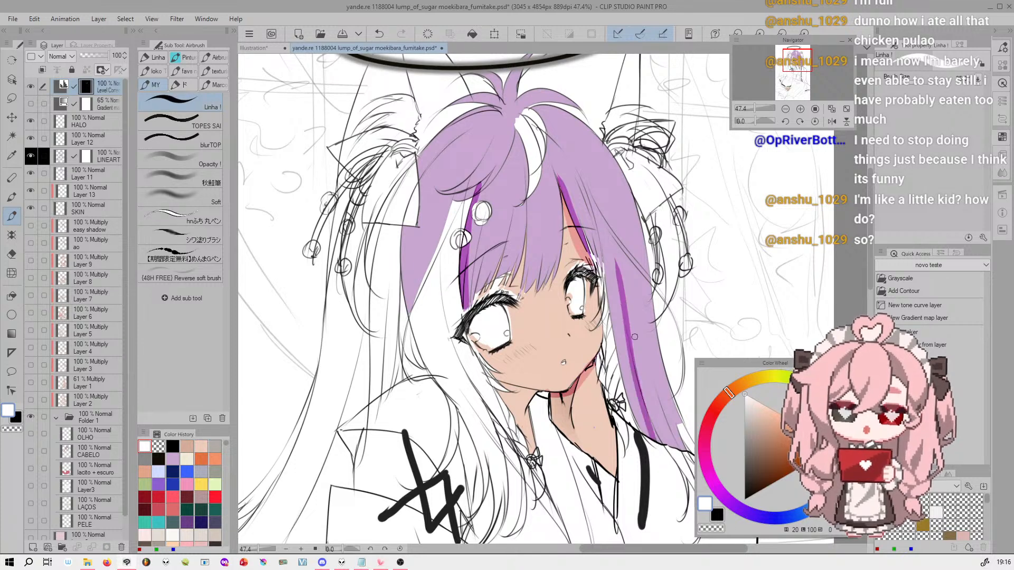
left_click_drag(619, 260, 649, 434)
Brush the level correction broadly down the long purple lock right of the face with the TOPES SAI brush
left_click(180, 121)
mouse_move(633, 253)
left_mouse_down()
mouse_move(620, 201)
mouse_move(638, 323)
left_mouse_up()
key("ctrl+z")
mouse_move(627, 226)
left_mouse_down()
mouse_move(636, 335)
mouse_move(659, 411)
left_mouse_up()
left_click_drag(629, 247, 667, 437)
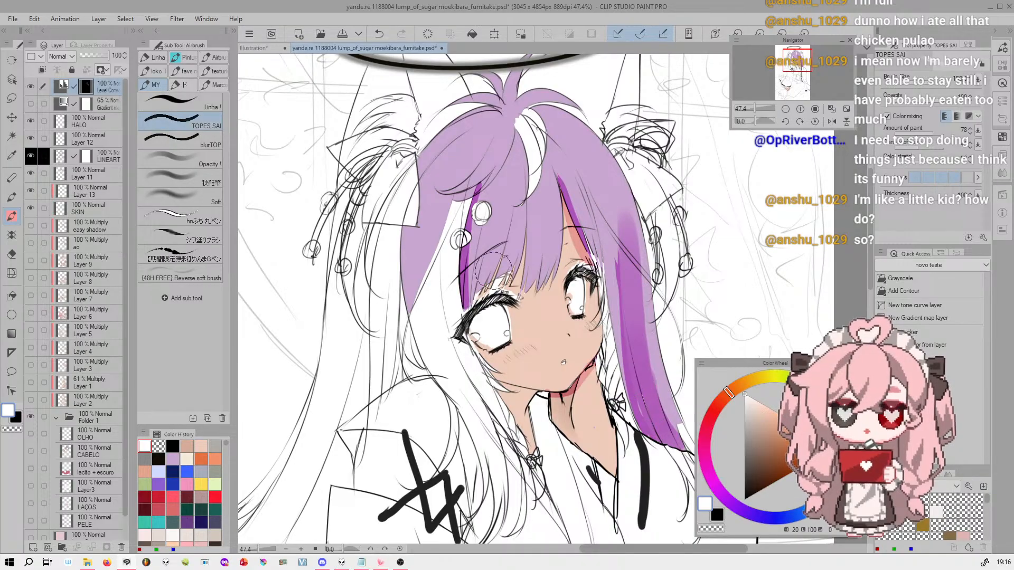
Reveal the level correction softly across the crown of the hair with an enlarged Soft airbrush
left_click(209, 199)
key("bracketright")
key("bracketright")
key("bracketright")
key("bracketright")
mouse_move(460, 141)
left_mouse_down()
mouse_move(437, 133)
mouse_move(593, 107)
mouse_move(482, 147)
mouse_move(425, 150)
left_mouse_up()
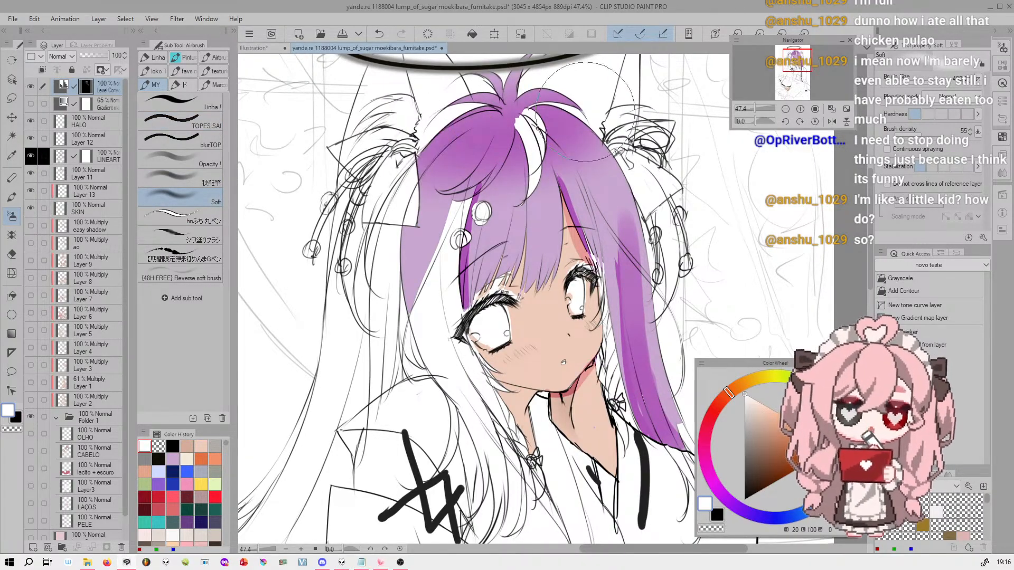
Erase the level correction along the top of the hair on the mask using the TOPES SAI brush with transparent colour
left_click(221, 126)
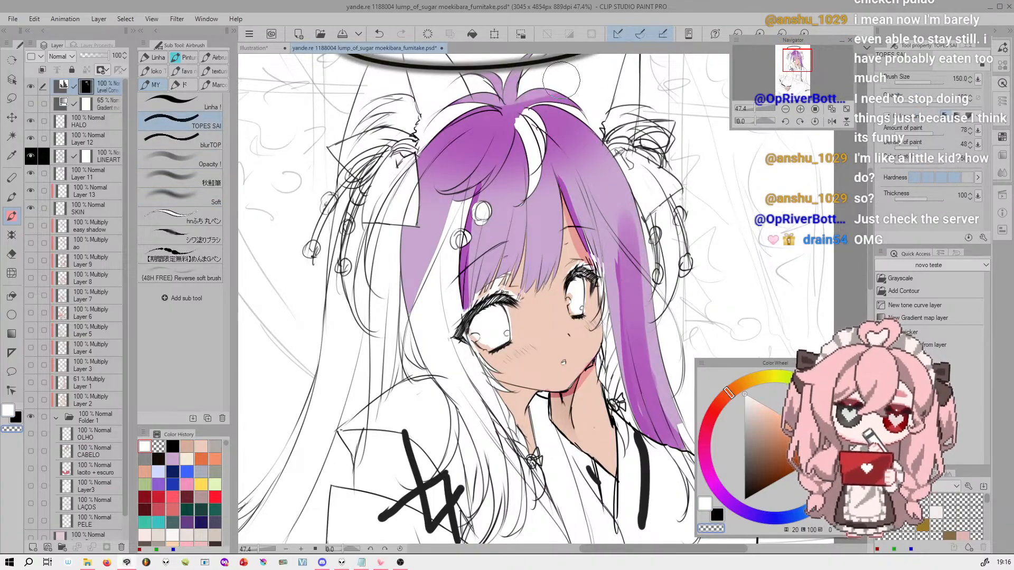
mouse_move(446, 102)
left_mouse_down()
mouse_move(578, 147)
mouse_move(544, 127)
mouse_move(577, 114)
left_mouse_up()
key("c")
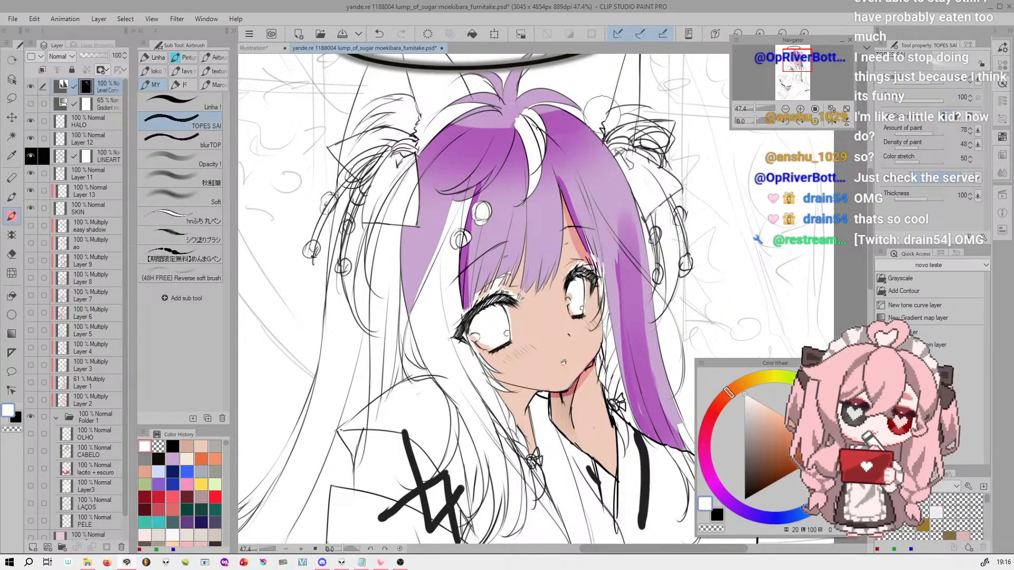
key("ctrl+z")
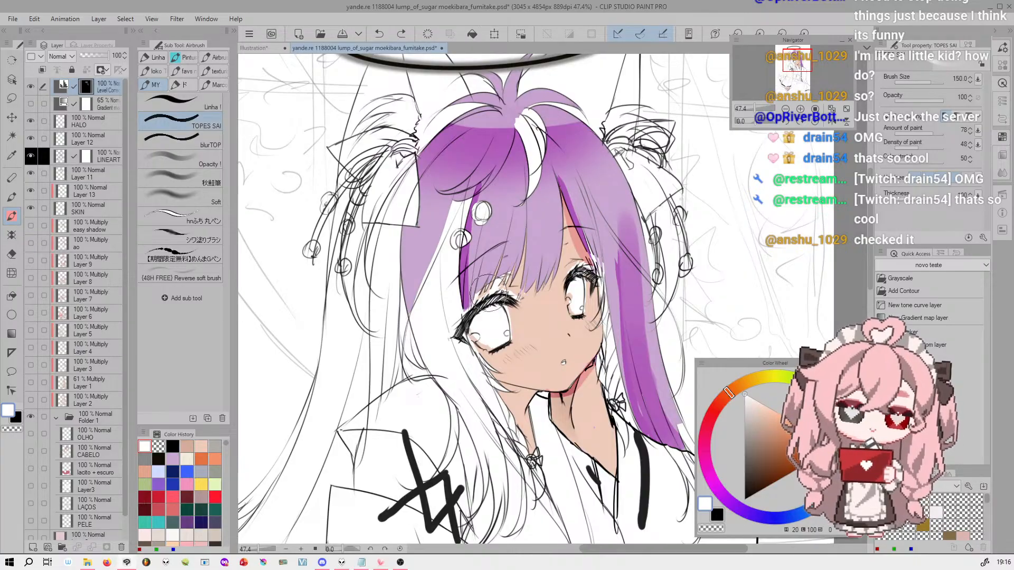
Hide the eyes' line art by painting on the LINEART layer's mask with the transparent TOPES SAI brush at size 350
mouse_move(760, 120)
left_mouse_down()
mouse_move(749, 120)
mouse_move(770, 120)
left_mouse_up()
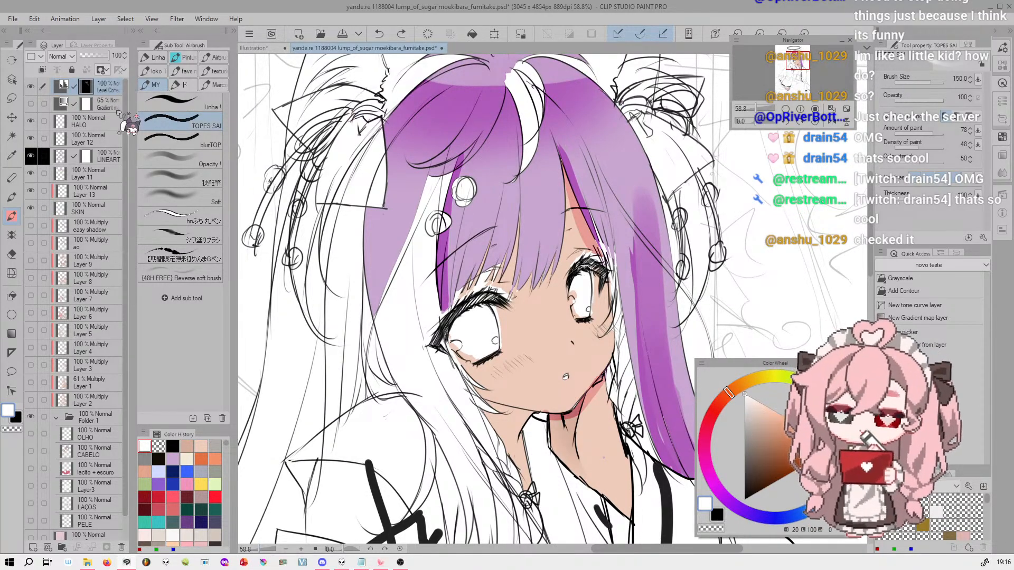
left_click_drag(778, 121, 751, 109)
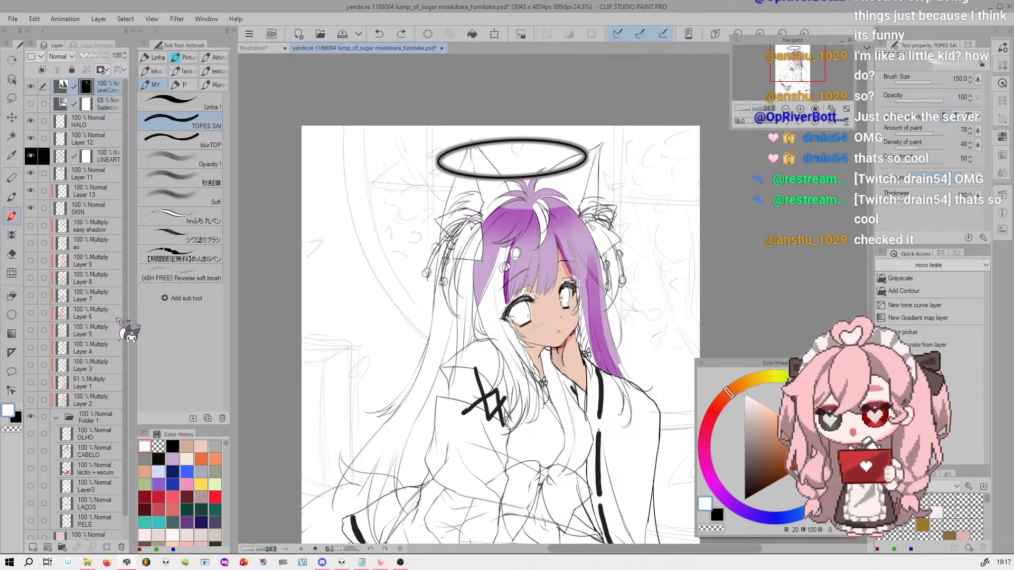
left_click(116, 105)
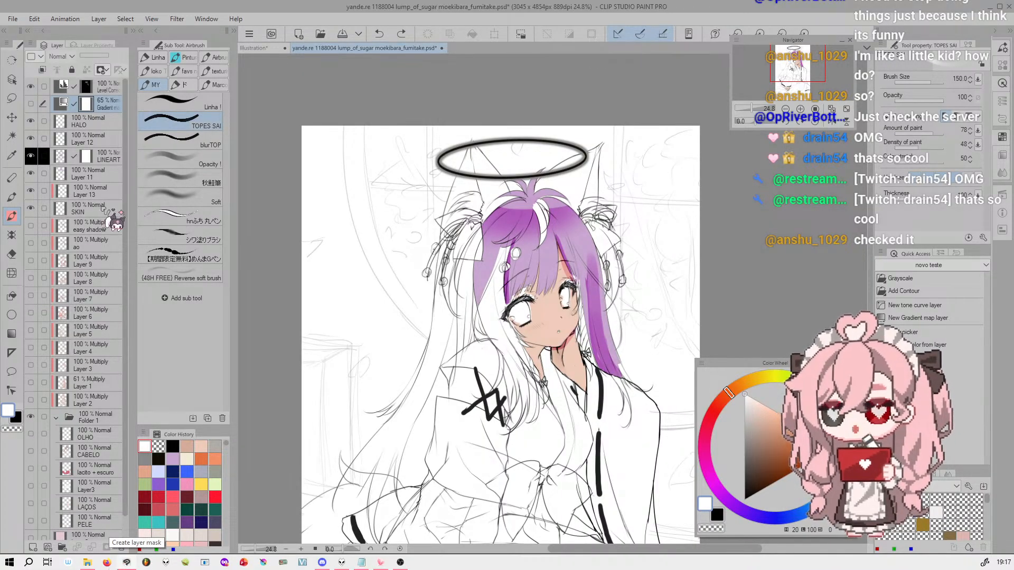
left_click(104, 158)
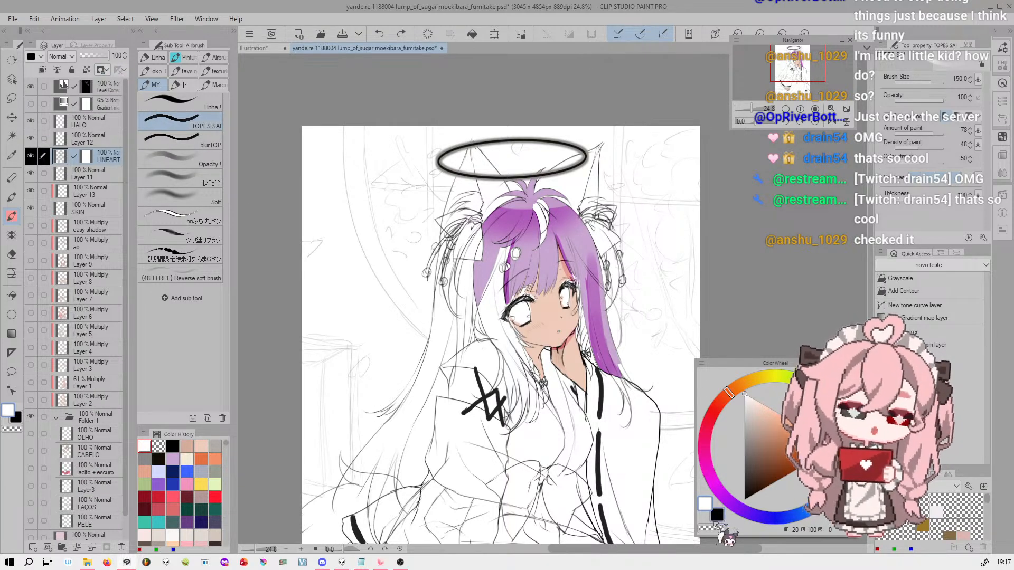
key("bracketright")
key("bracketright")
key("bracketright")
mouse_move(565, 304)
left_mouse_down()
mouse_move(532, 307)
mouse_move(567, 307)
mouse_move(536, 323)
mouse_move(566, 301)
mouse_move(527, 310)
mouse_move(582, 285)
left_mouse_up()
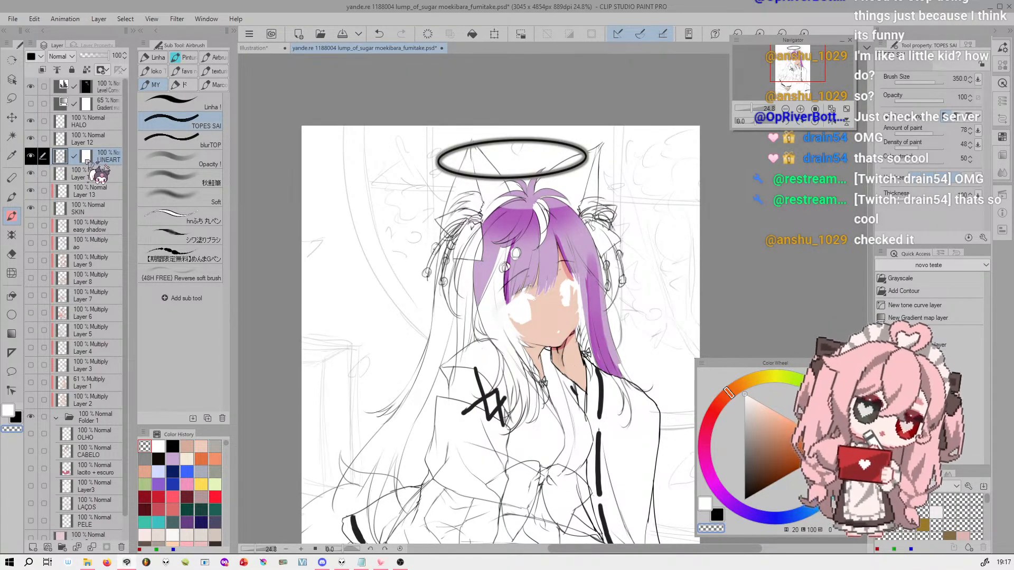
key("ctrl+z")
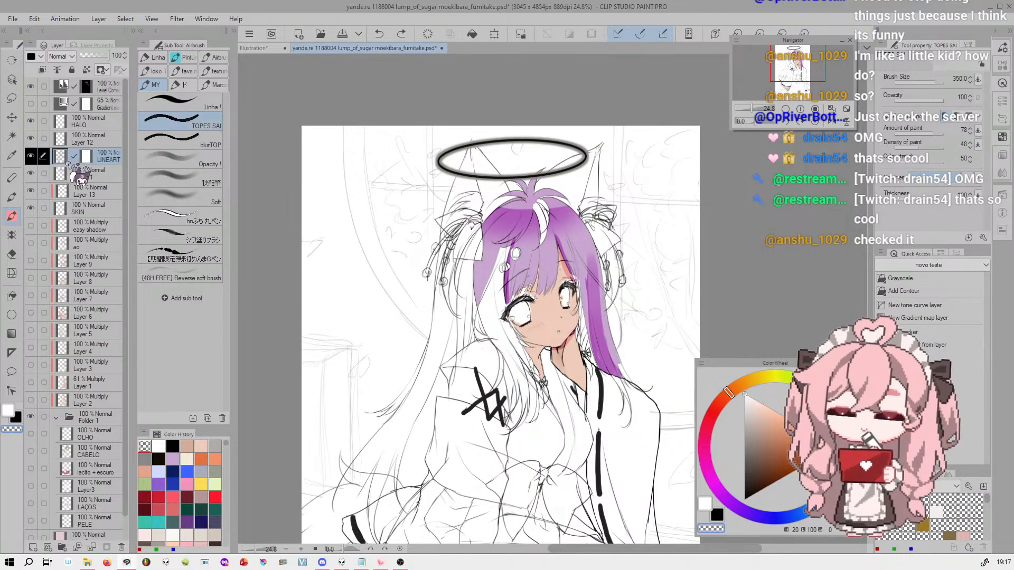
left_click_drag(564, 289, 585, 304)
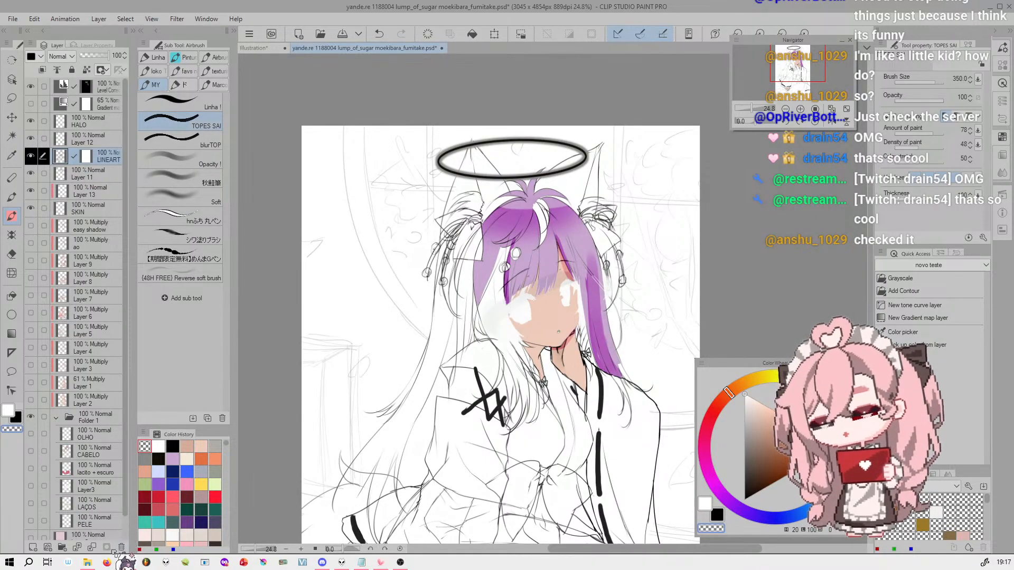
key("ctrl+z")
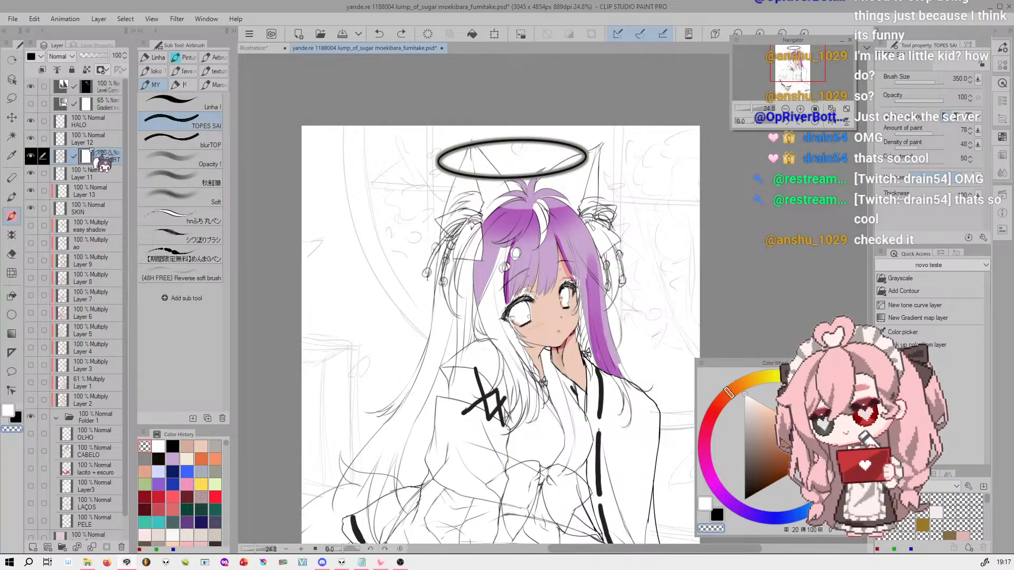
mouse_move(569, 295)
left_mouse_down()
mouse_move(520, 315)
mouse_move(570, 294)
mouse_move(528, 315)
mouse_move(569, 298)
left_mouse_up()
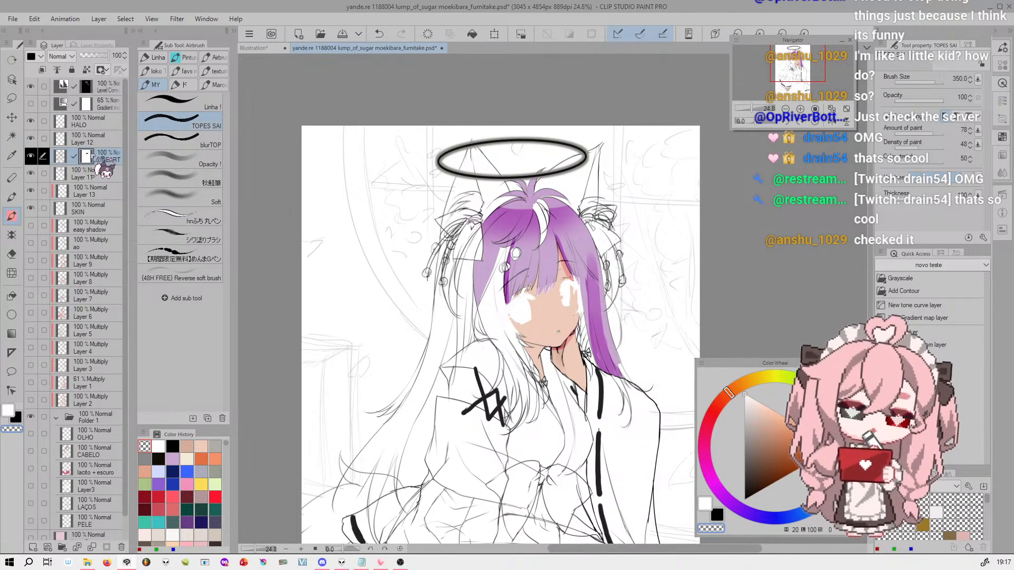
Disable the LINEART layer's mask to compare the drawing without it, and enable it again
left_click(104, 70)
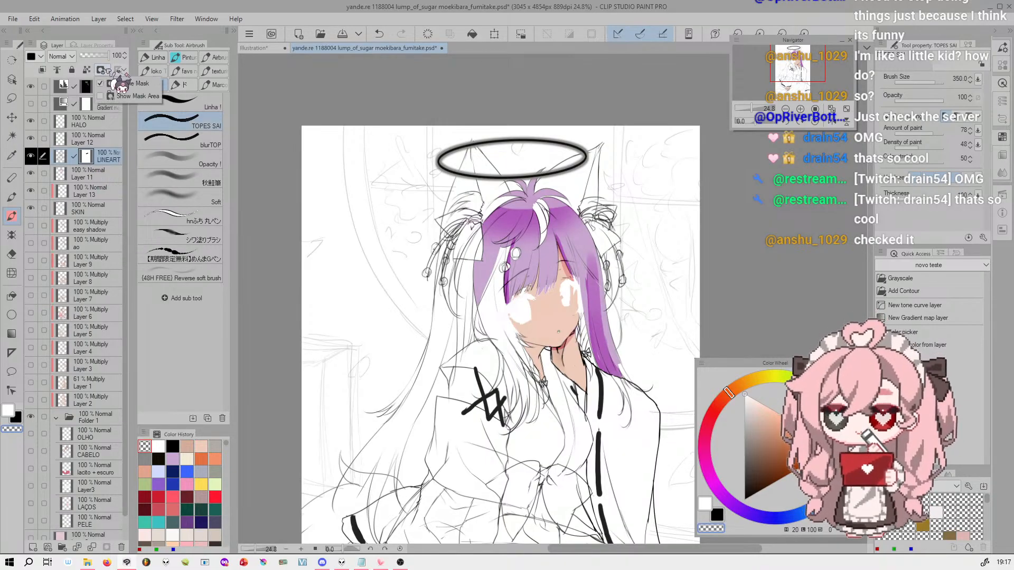
left_click(130, 85)
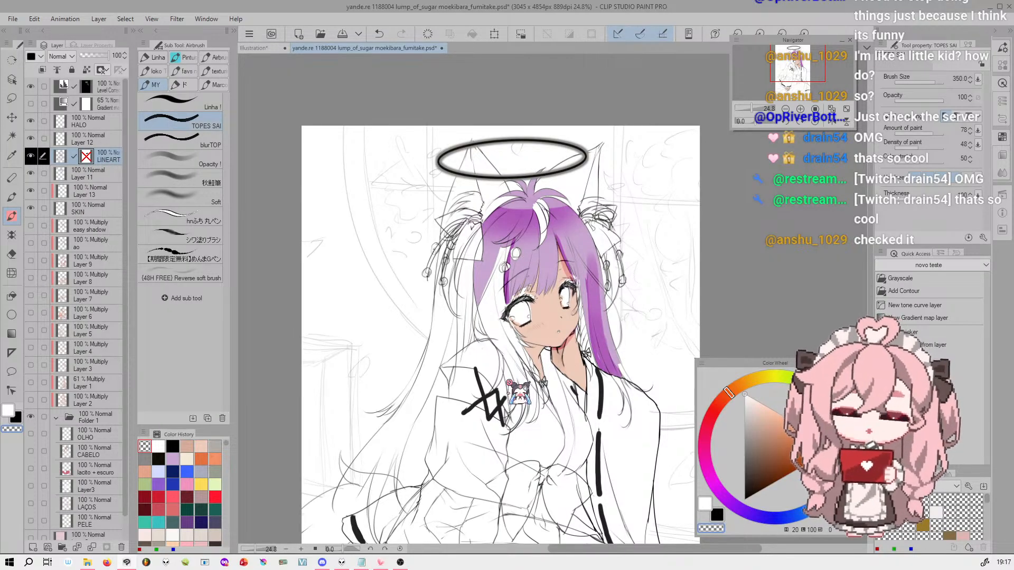
left_click(102, 70)
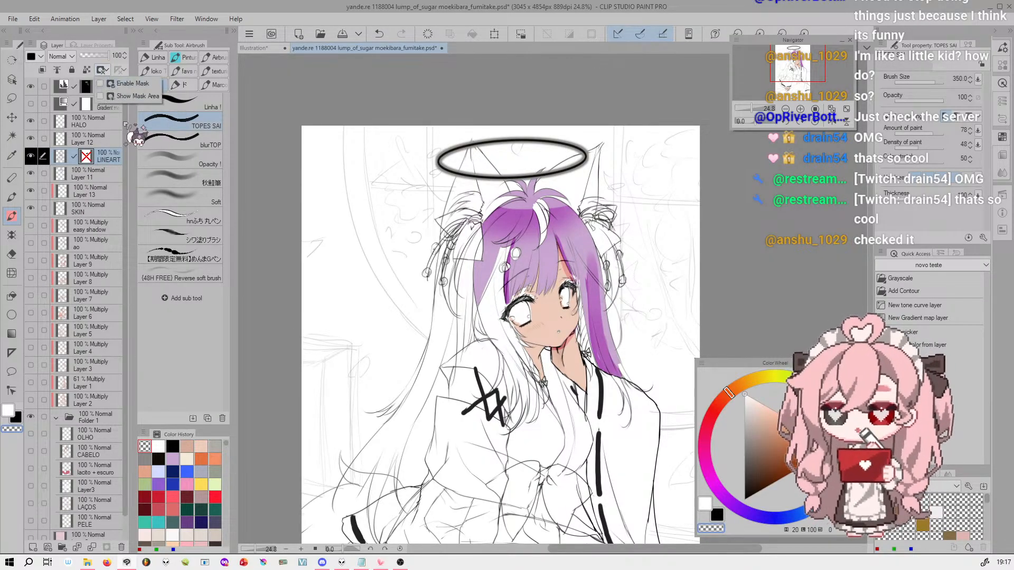
left_click(135, 84)
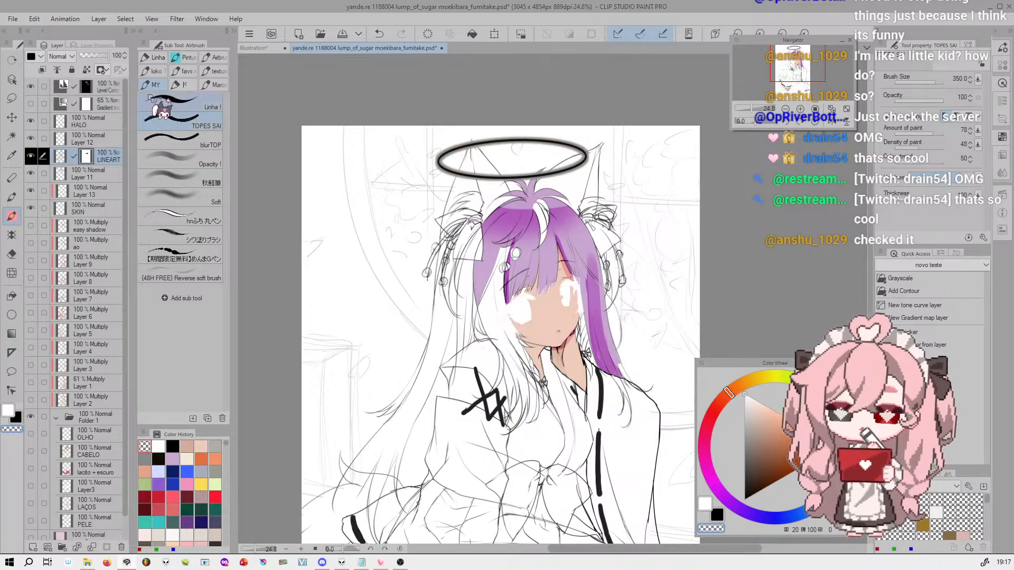
Display the LINEART mask's area as a coloured overlay on the canvas and turn the overlay off again
left_click(103, 70)
left_click(134, 96)
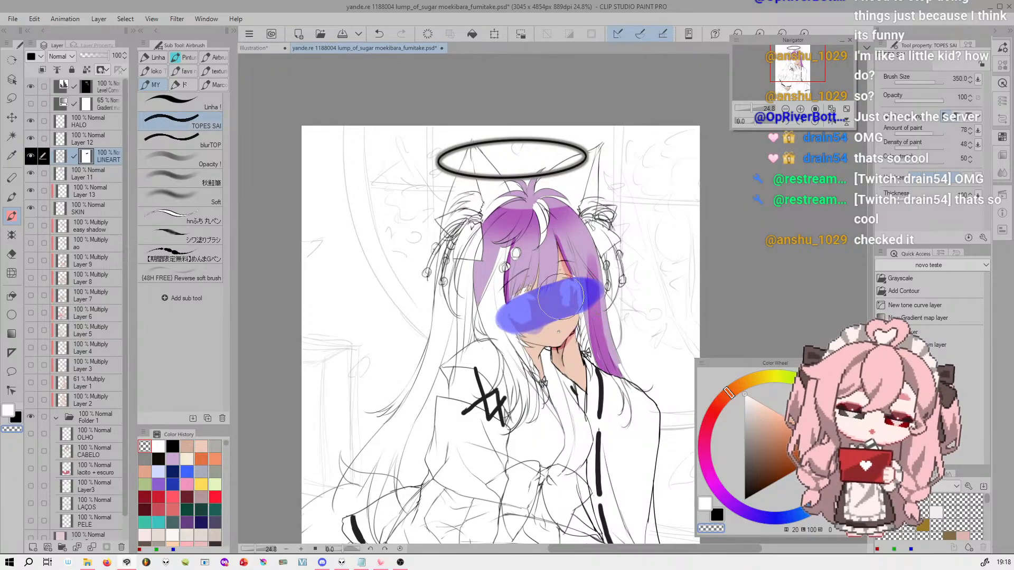
left_click(102, 69)
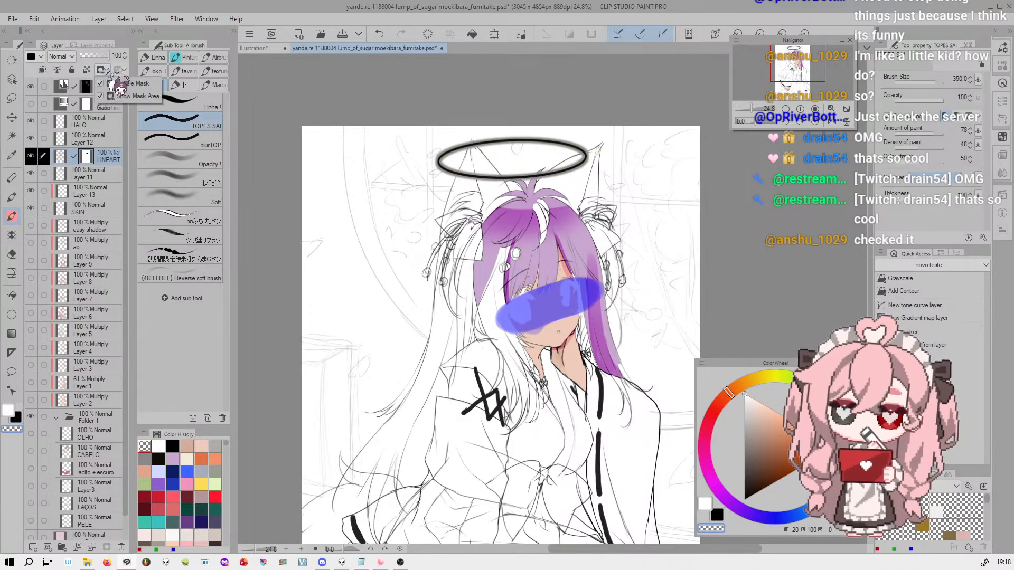
left_click(132, 96)
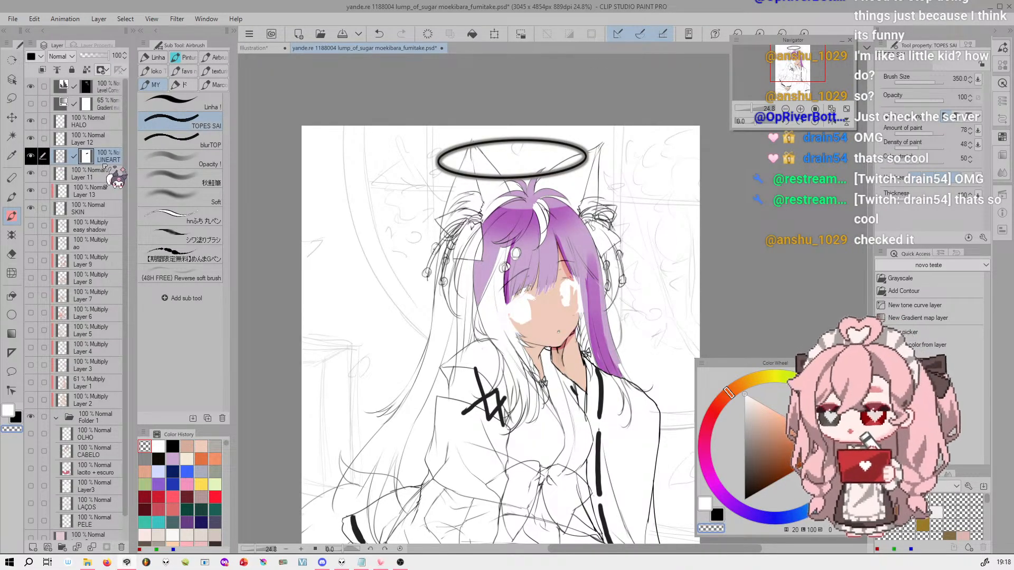
Make the 65% Gradient Map layer visible over the illustration
left_click(103, 104)
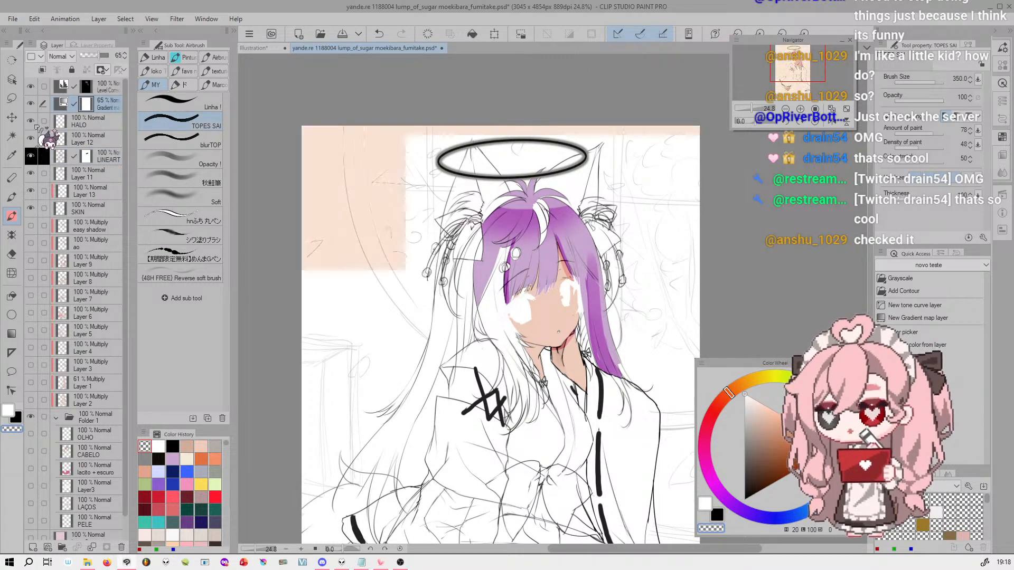
left_click(30, 103)
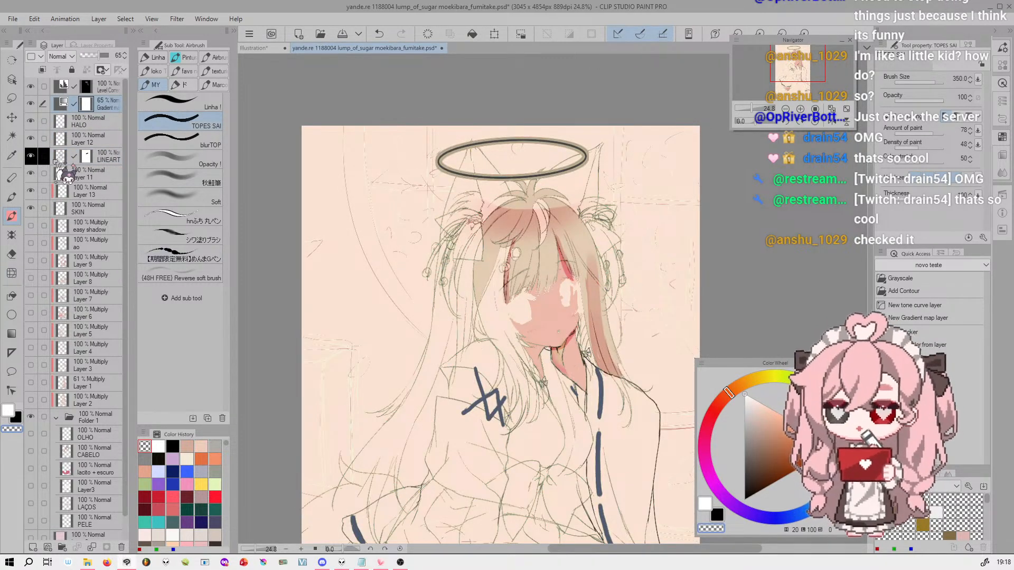
left_click(99, 158)
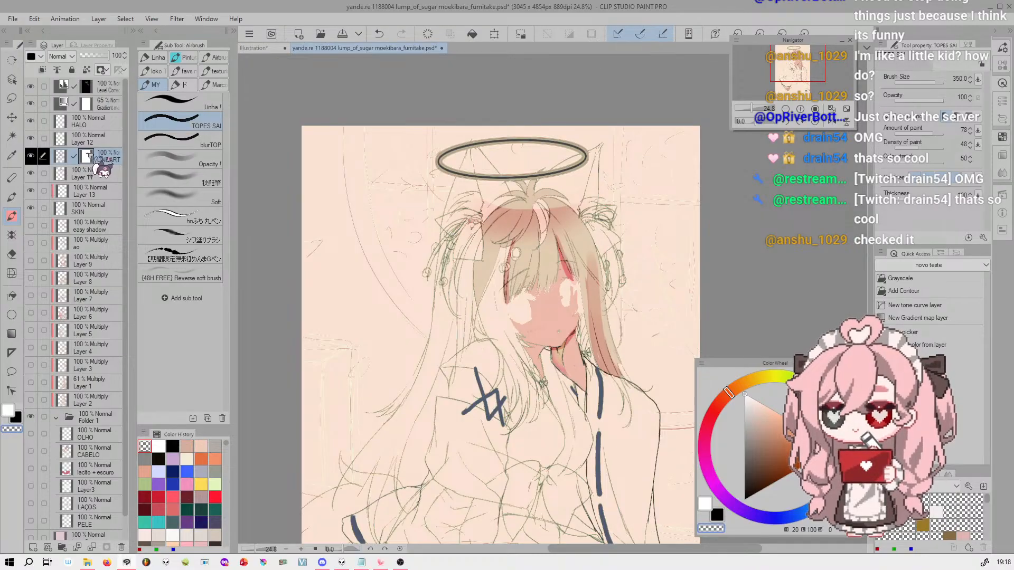
right_click(89, 155)
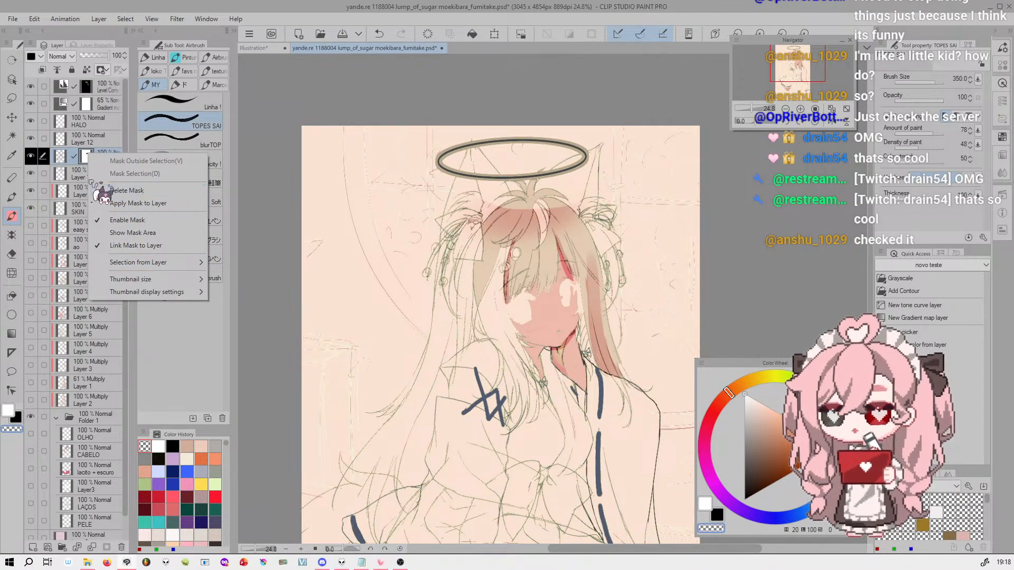
right_click(88, 154)
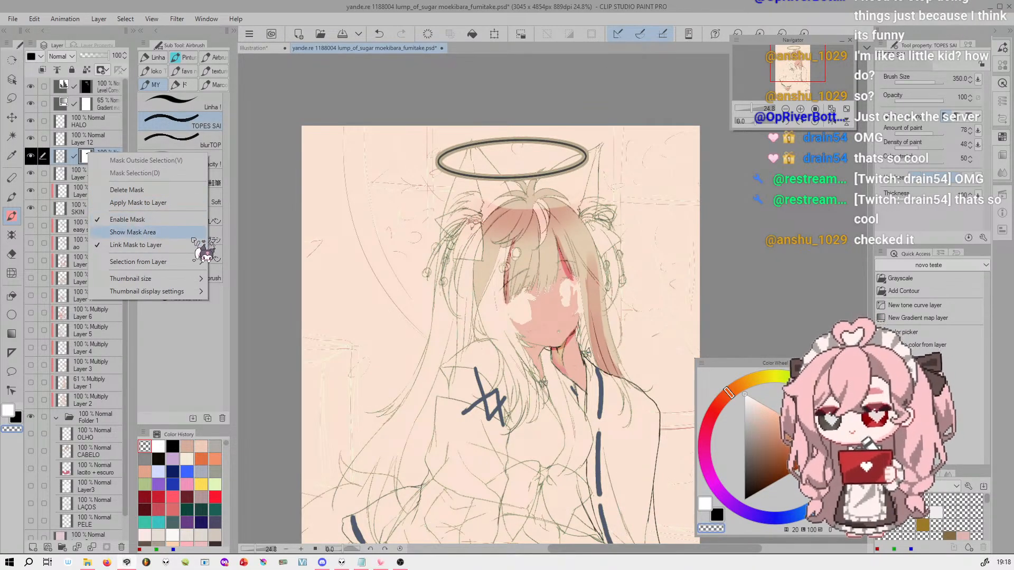
left_click(104, 131)
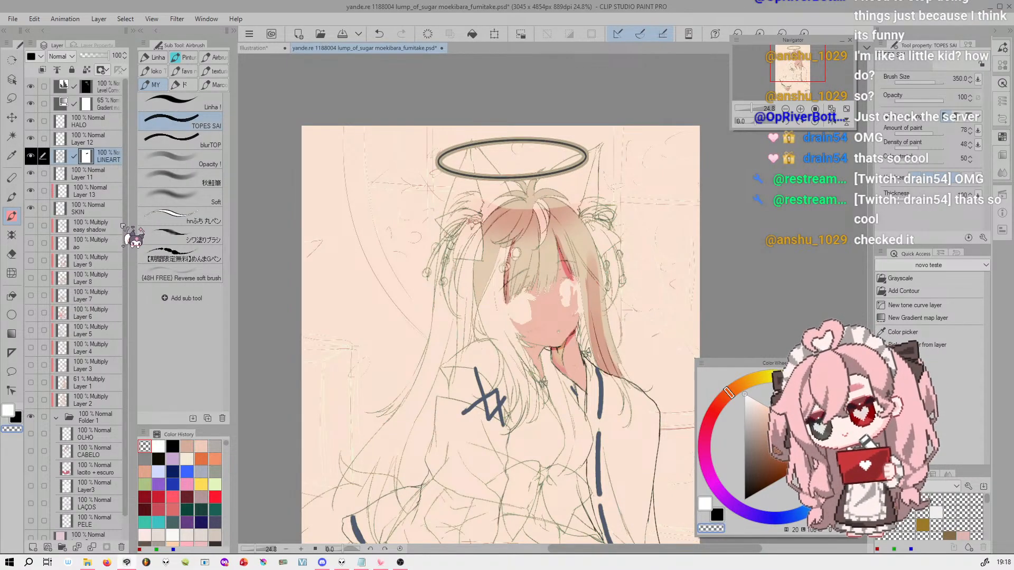
Copy the LINEART layer's mask onto the SKIN layer and Layer 11
left_click_drag(104, 157, 97, 194)
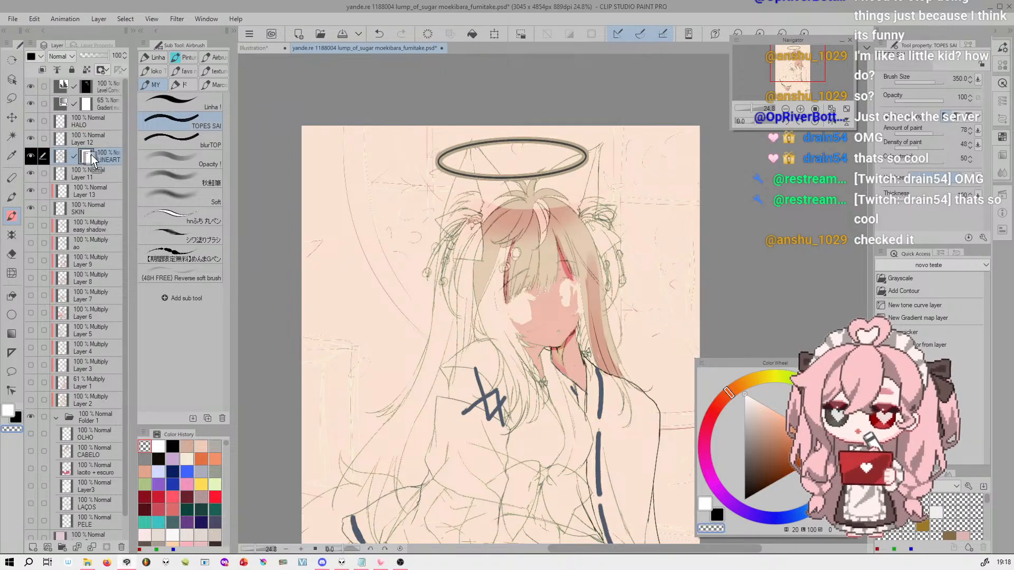
mouse_move(90, 152)
left_mouse_down()
mouse_move(116, 118)
mouse_move(89, 188)
mouse_move(91, 233)
mouse_move(86, 158)
mouse_move(93, 213)
mouse_move(97, 159)
left_mouse_up()
left_click(86, 122)
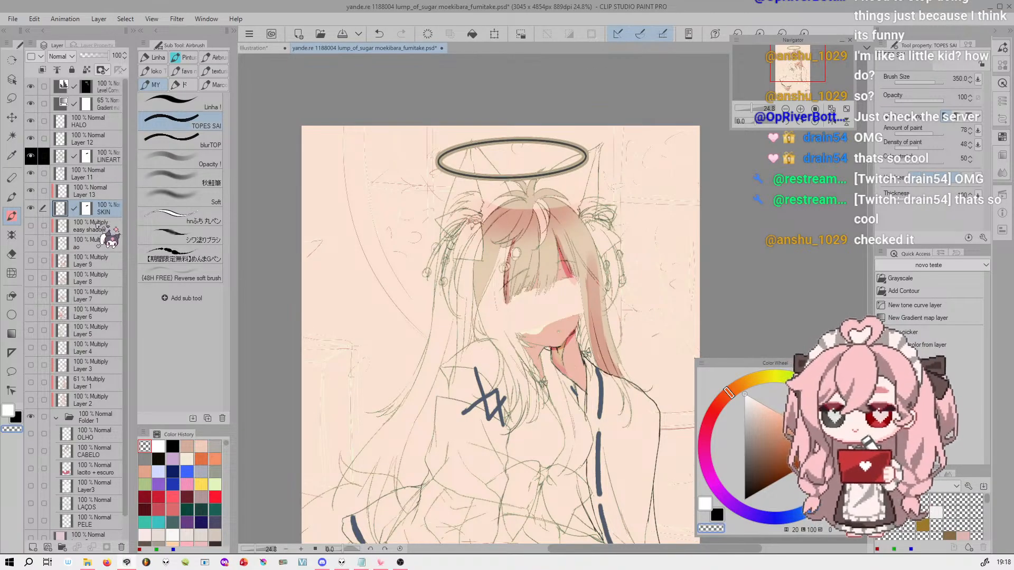
left_click(96, 159)
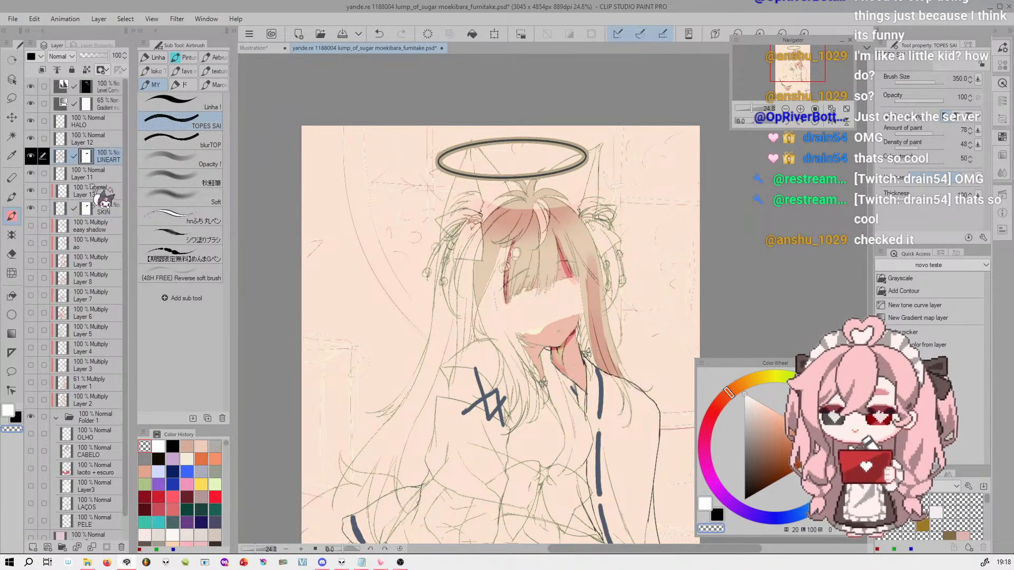
left_click_drag(87, 207, 88, 176)
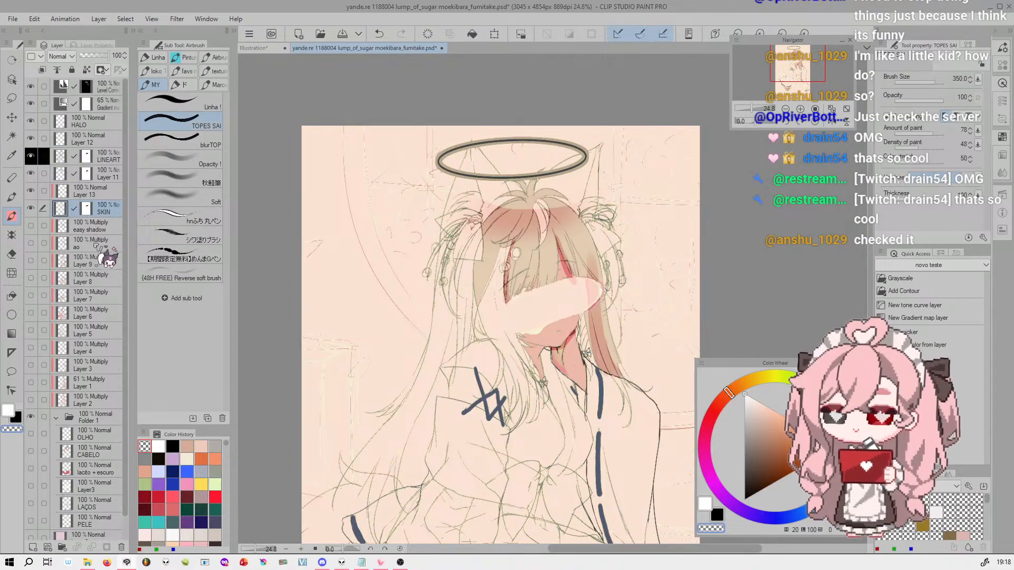
Undo the mask copies on the LINEART layer and Layer 11, and delete the SKIN layer's mask
key("ctrl+z")
key("ctrl+z")
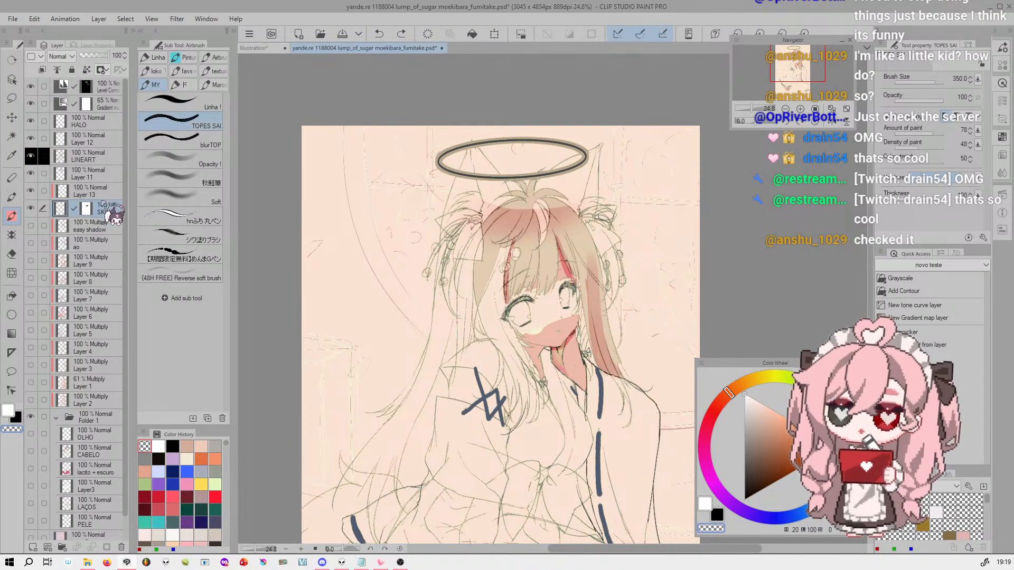
right_click(91, 208)
left_click(89, 207)
right_click(88, 205)
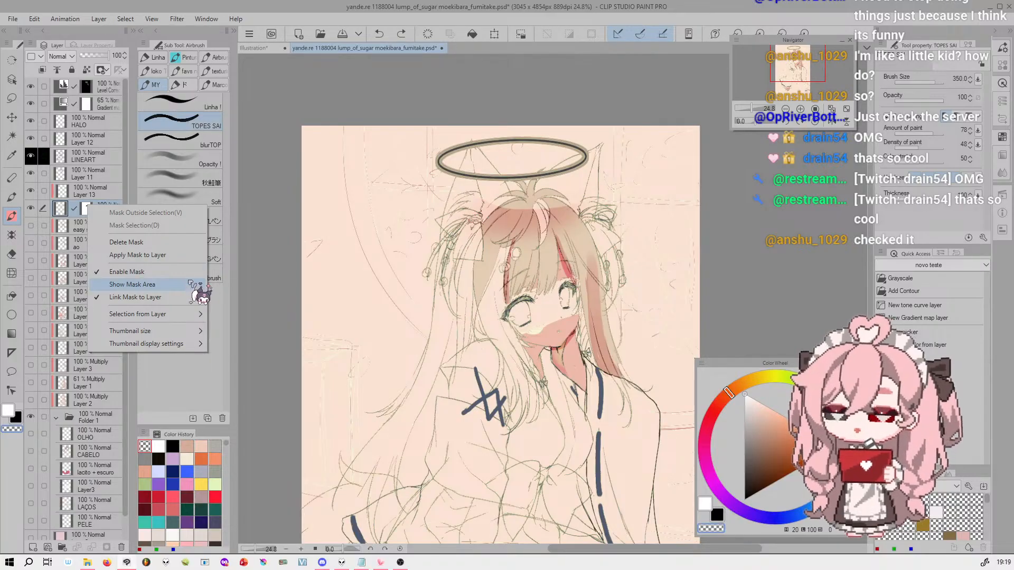
left_click(192, 243)
Try hiding a diagonal band across the hair on the 65% Gradient Map layer's mask and undo the stroke
left_click(106, 104)
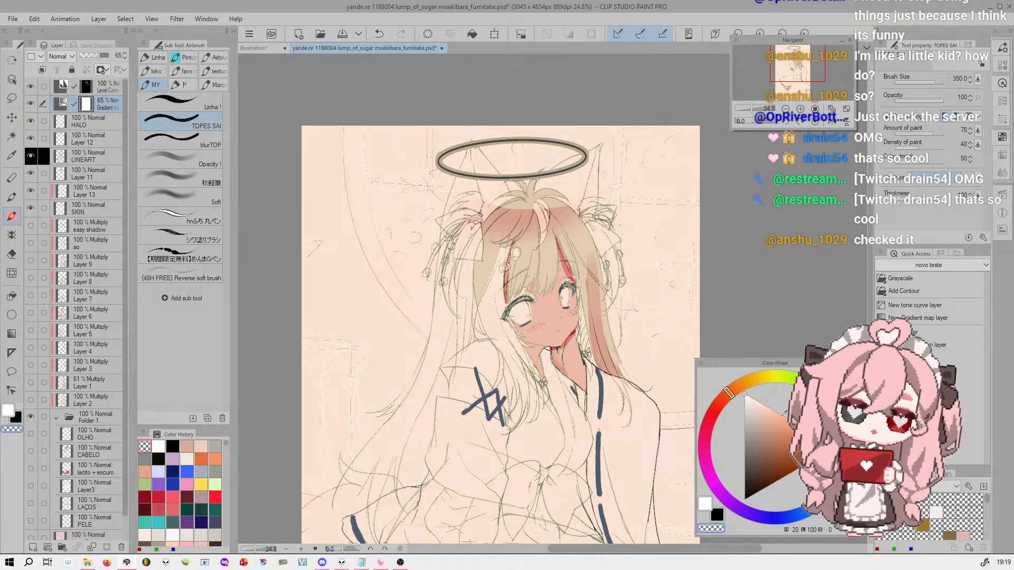
mouse_move(522, 234)
left_mouse_down()
mouse_move(542, 217)
mouse_move(453, 282)
mouse_move(556, 246)
left_mouse_up()
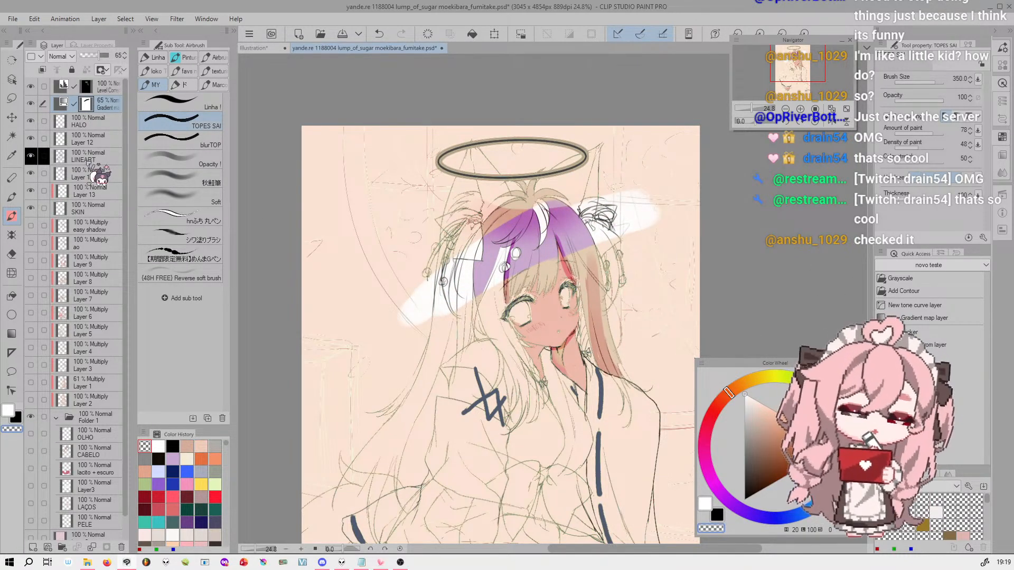
key("ctrl+z")
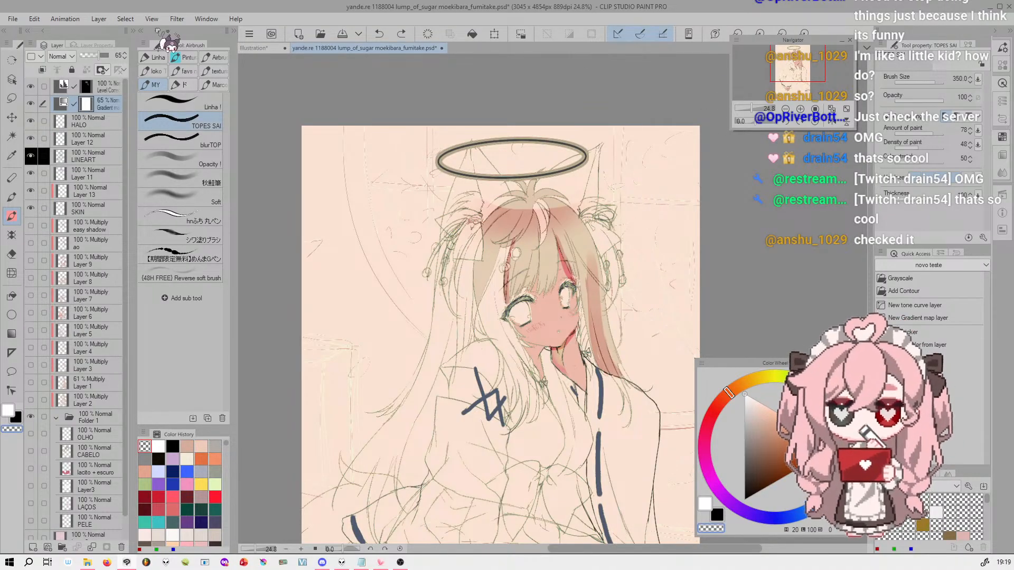
Add a Tone Curve correction layer above the Level Correction layer and bend its RGB curve at several points
left_click(148, 19)
mouse_move(134, 20)
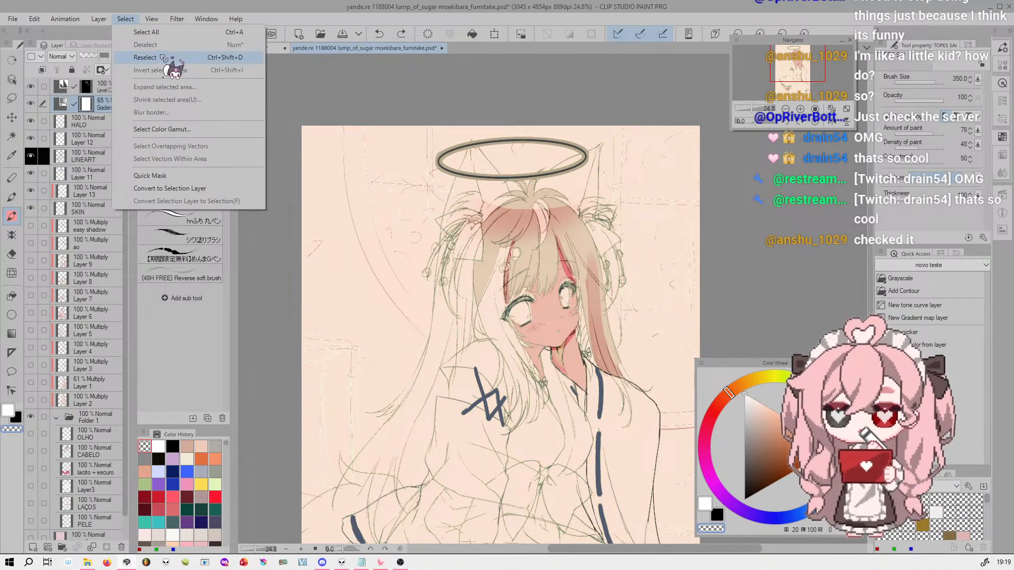
left_click(145, 57)
left_click(100, 19)
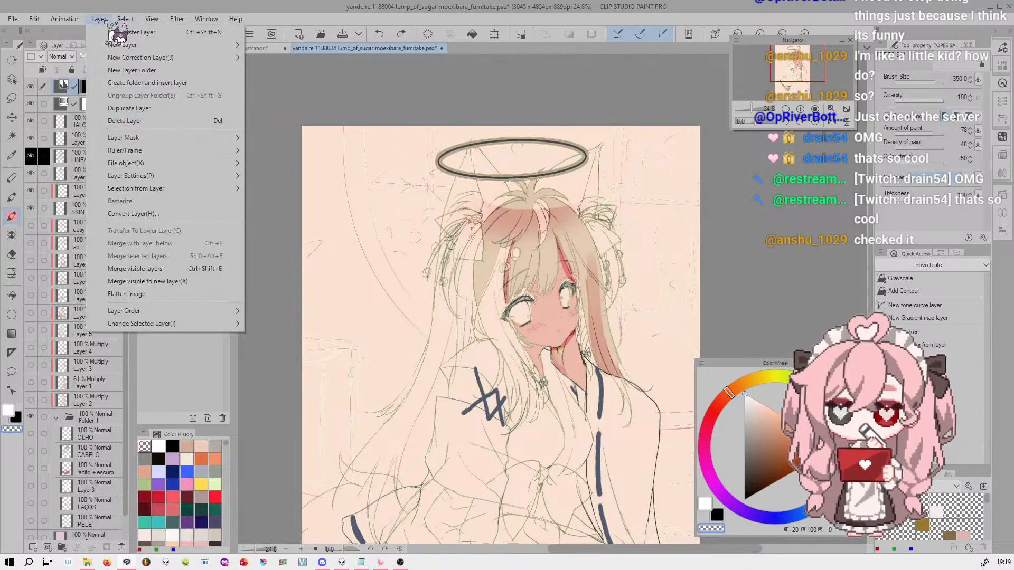
mouse_move(221, 59)
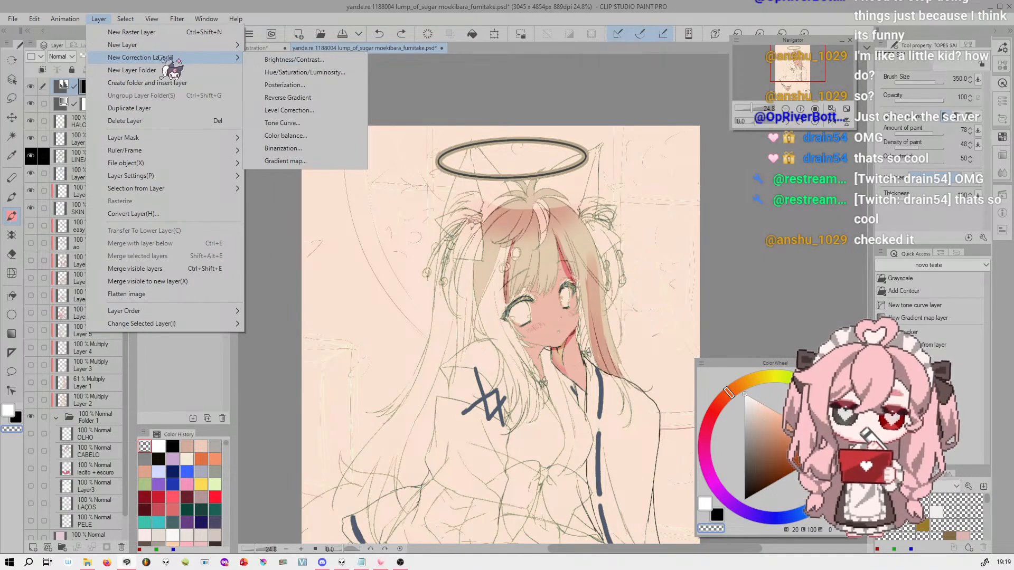
left_click(311, 127)
left_click_drag(549, 132, 392, 141)
left_click(382, 293)
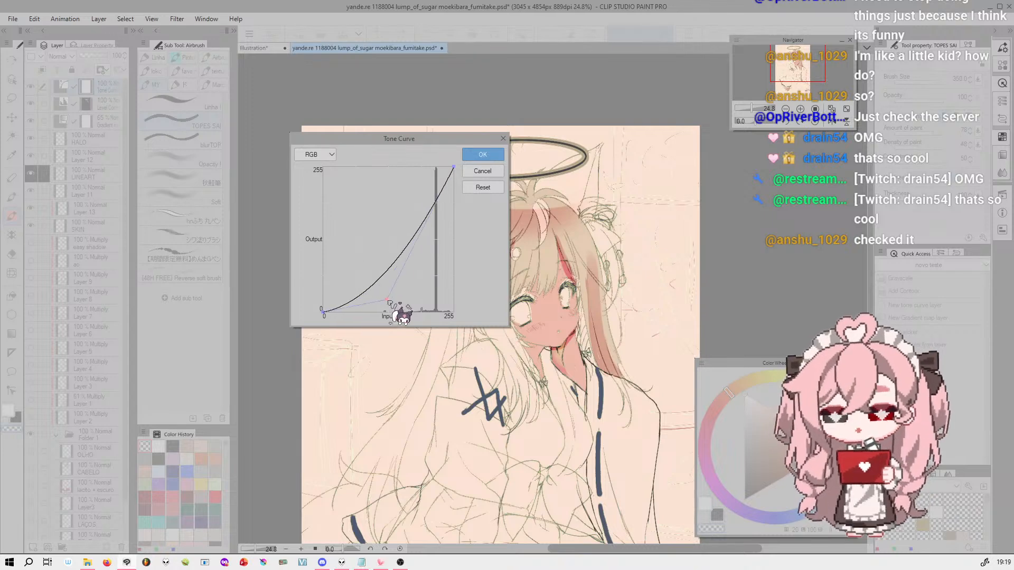
left_click_drag(383, 295, 389, 302)
mouse_move(402, 234)
left_mouse_down()
mouse_move(396, 208)
mouse_move(436, 210)
mouse_move(420, 234)
left_mouse_up()
left_click_drag(440, 193, 425, 175)
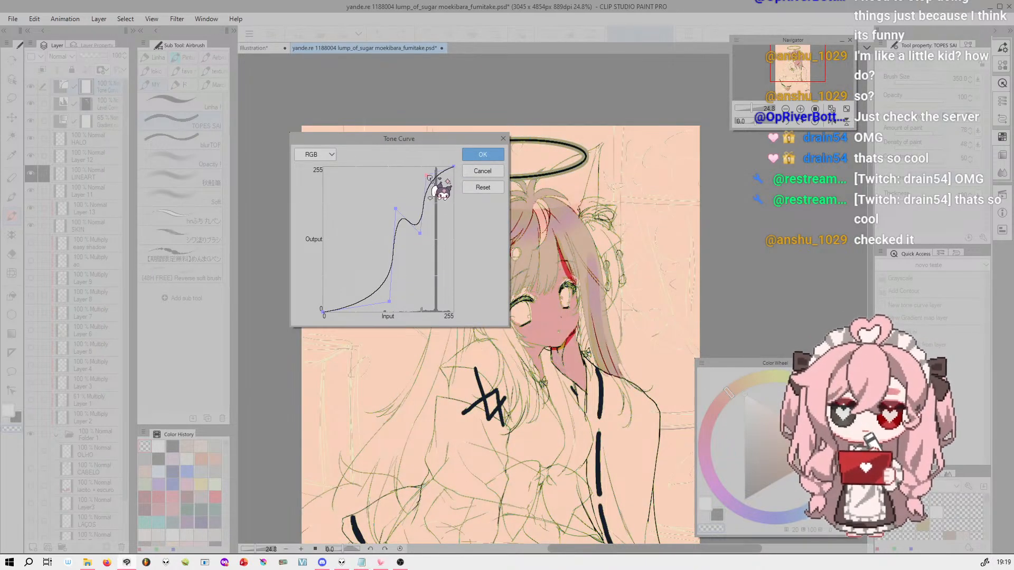
Move the Tone Curve dialog off the drawing, shape more peaks and dips in the RGB curve and confirm
left_click_drag(434, 139, 819, 143)
left_click_drag(824, 179, 826, 221)
left_click_drag(768, 284, 756, 243)
left_click_drag(733, 280, 738, 303)
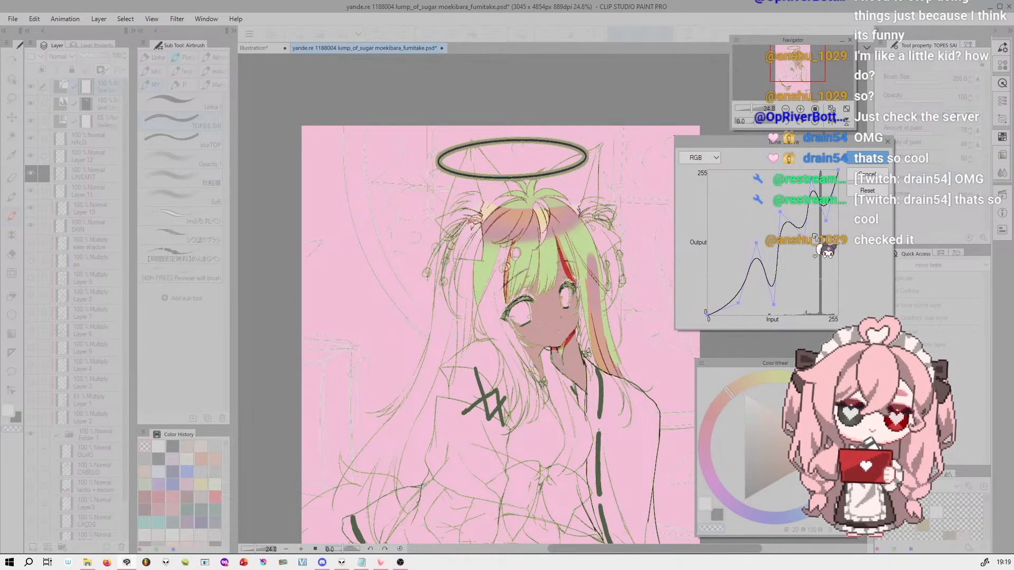
left_click_drag(833, 192, 785, 208)
left_click_drag(778, 258, 775, 246)
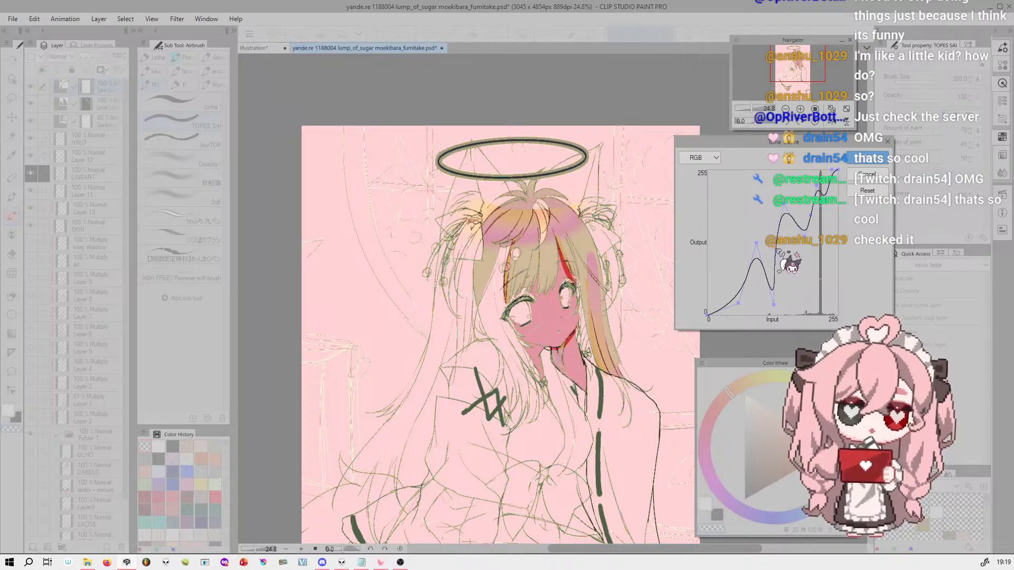
left_click(867, 159)
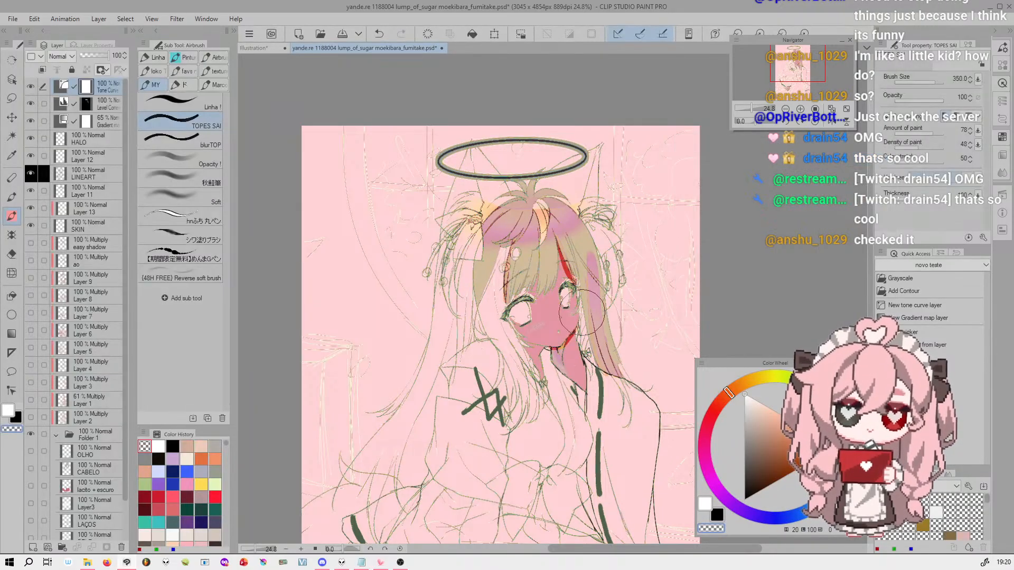
Hide the 65% Gradient Map layer and reset the Tone Curve layer's curve
left_click(31, 121)
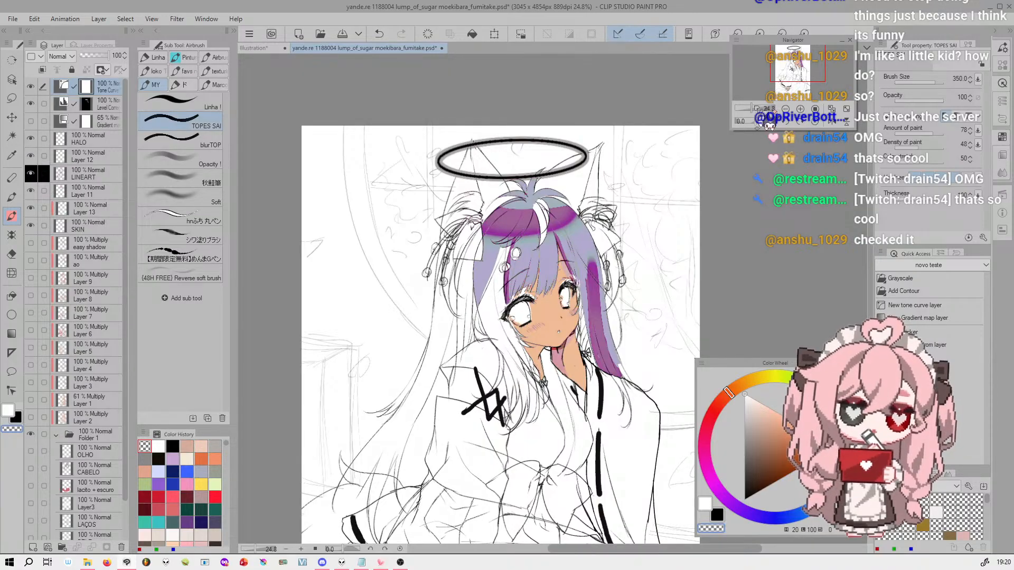
left_click_drag(761, 107, 753, 105)
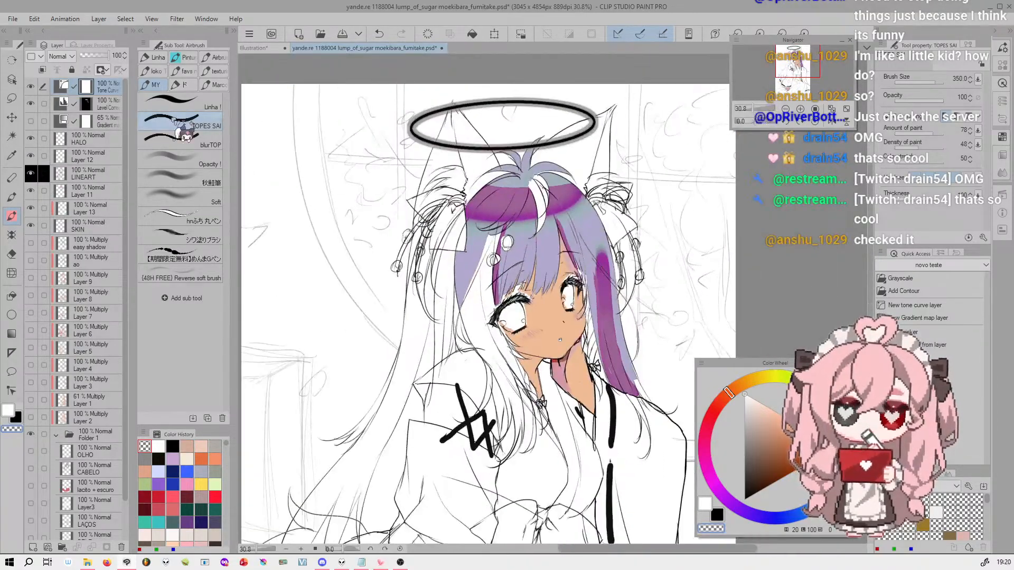
double_click(63, 86)
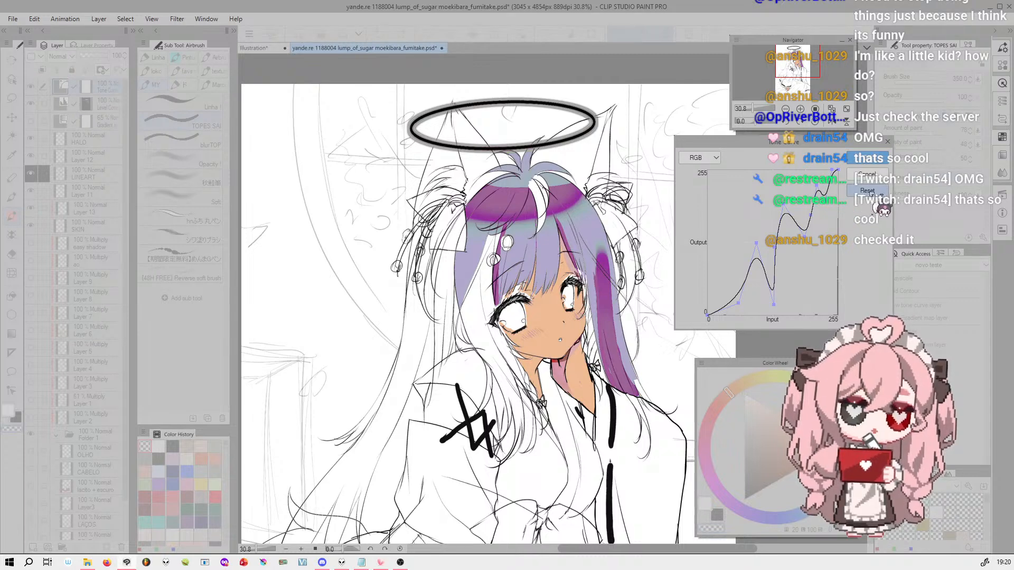
left_click(868, 191)
Add two points to the RGB tone curve and raise them steeply in the shadows to lighten the whole drawing
left_click(747, 308)
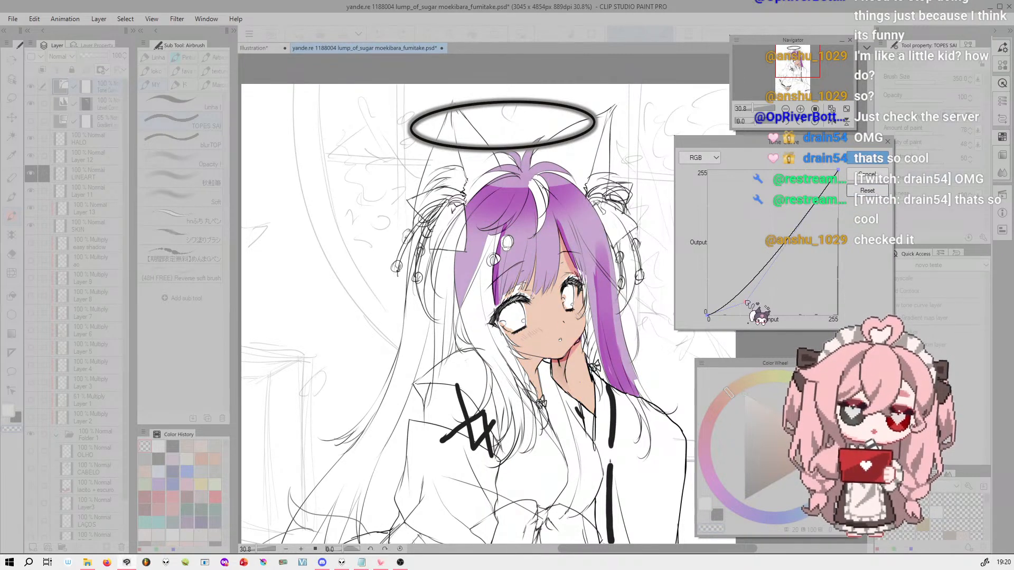
left_click_drag(746, 306, 707, 235)
left_click_drag(767, 321, 729, 201)
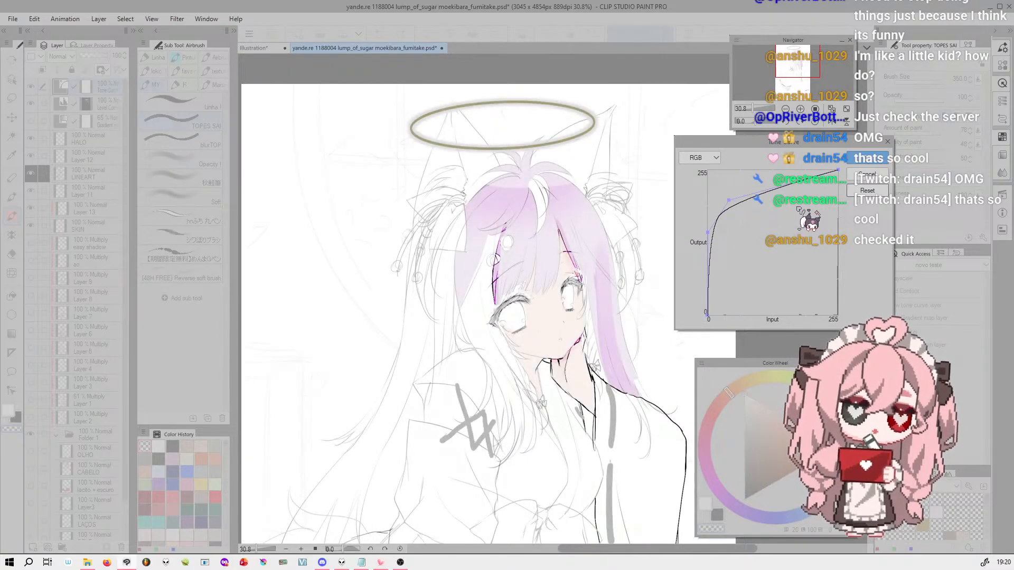
left_click_drag(840, 174, 813, 264)
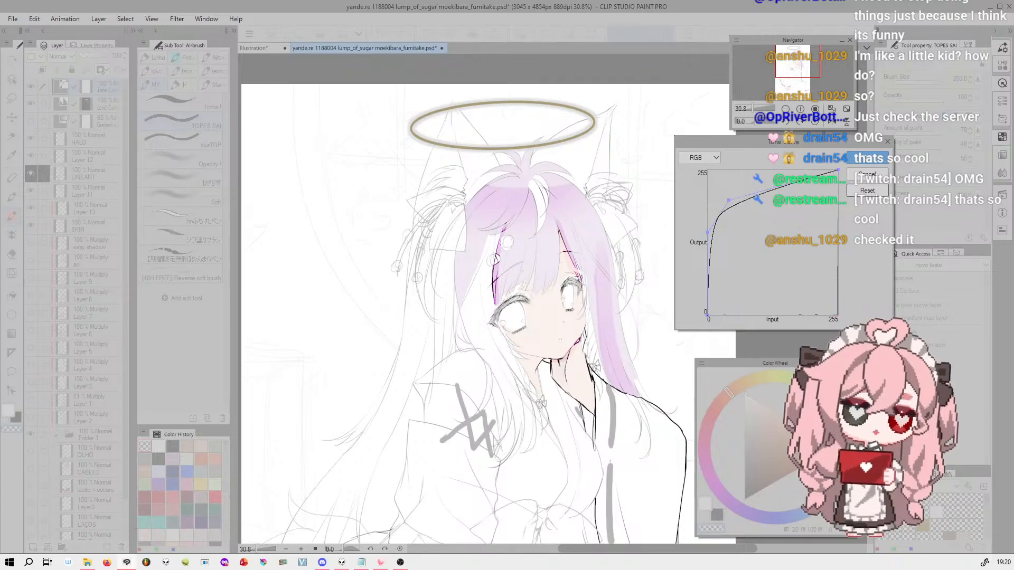
left_click_drag(841, 201, 839, 170)
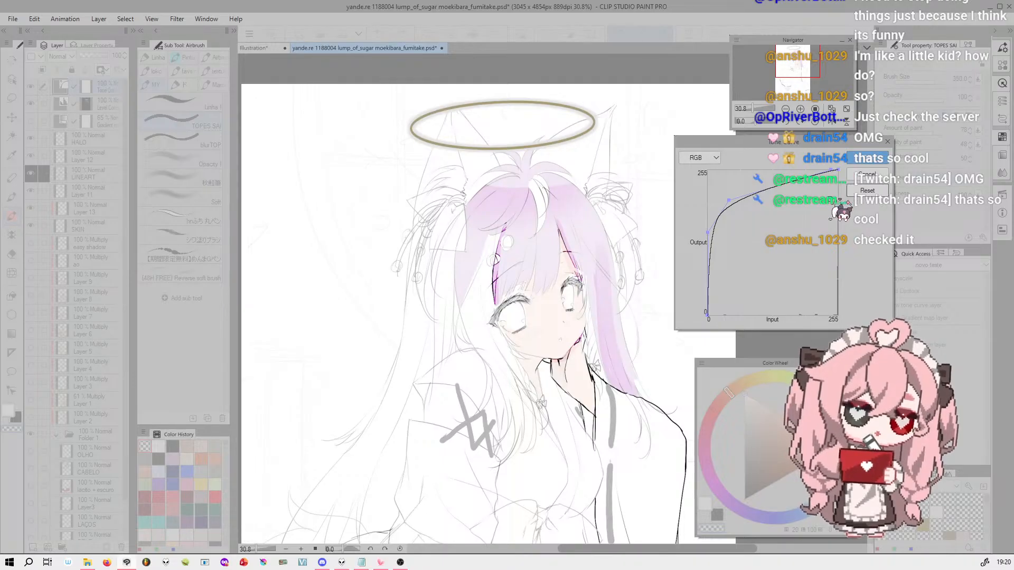
Reshape the RGB tone curve with a high shadow peak and a deep dip in the lighter tones, and confirm
left_click_drag(729, 201, 778, 309)
left_click_drag(709, 233, 716, 184)
left_click_drag(812, 237, 746, 253)
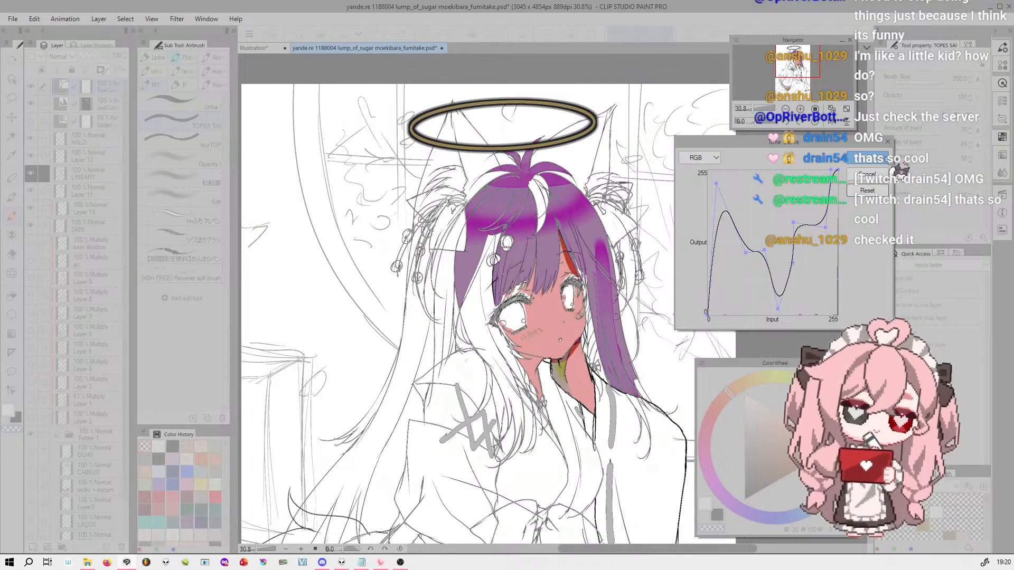
left_click(866, 159)
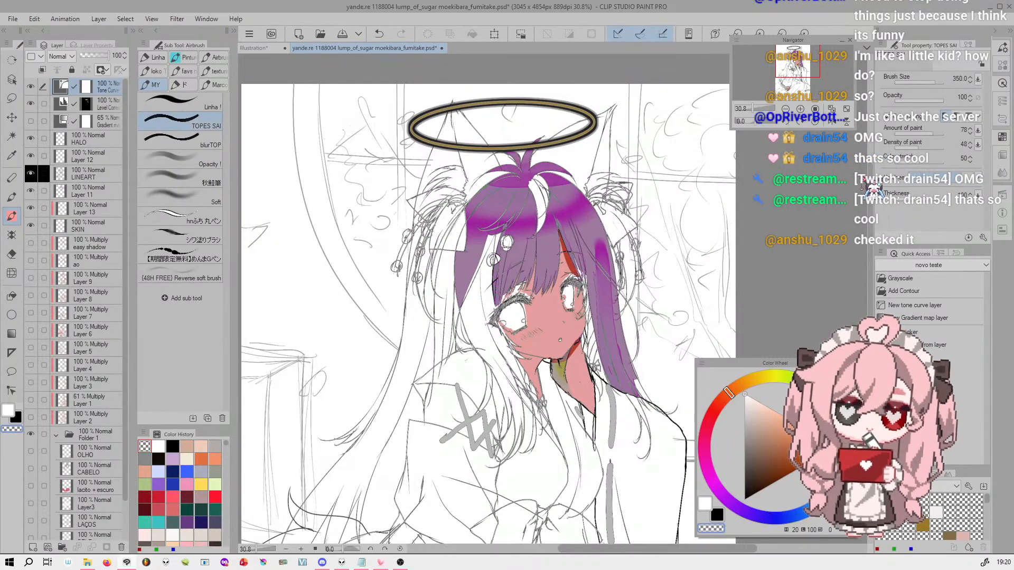
Hide the Tone Curve layer and make the 65% Gradient Map layer visible
left_click(30, 86)
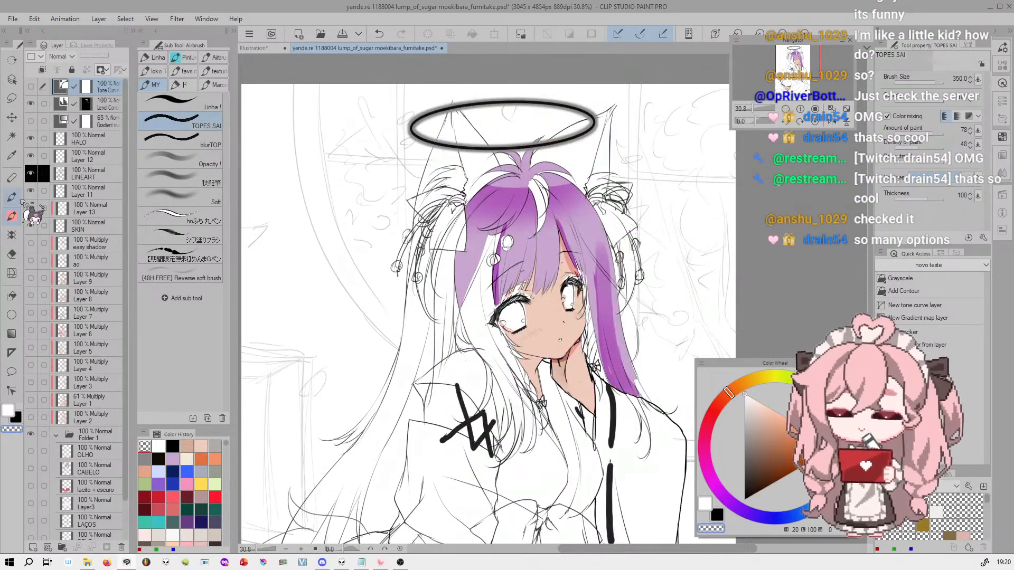
left_click(31, 121)
Switch to the Illustration document with the topic list and expand the material palette showing all materials
left_click(256, 48)
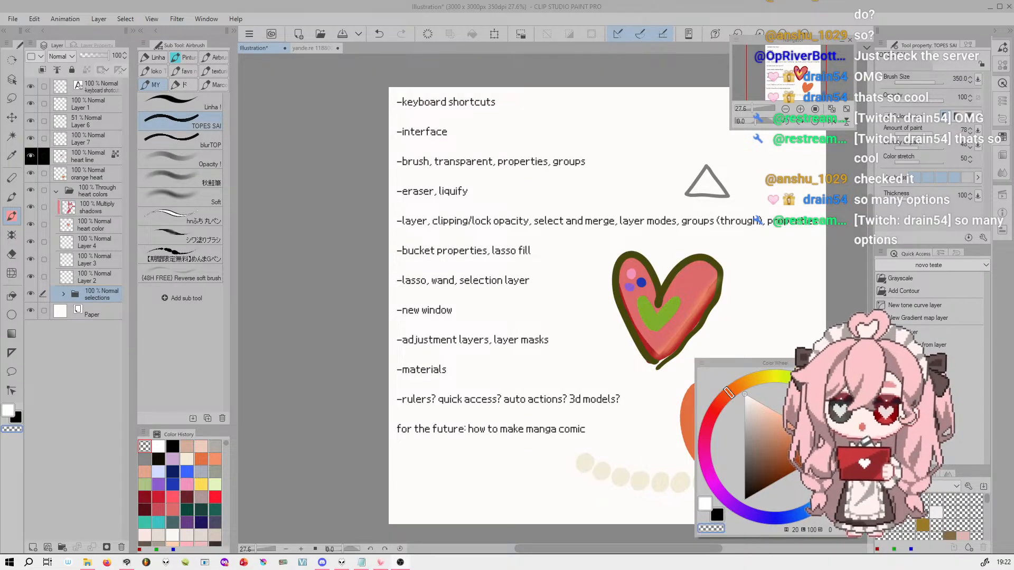
left_click(235, 31)
left_click(235, 31)
left_click(235, 30)
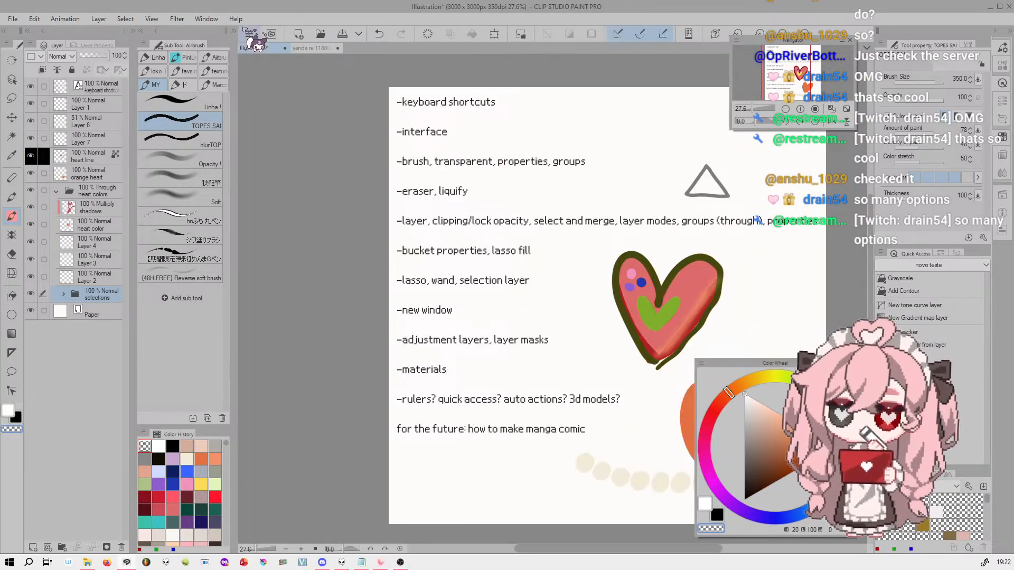
left_click(235, 30)
left_click(234, 31)
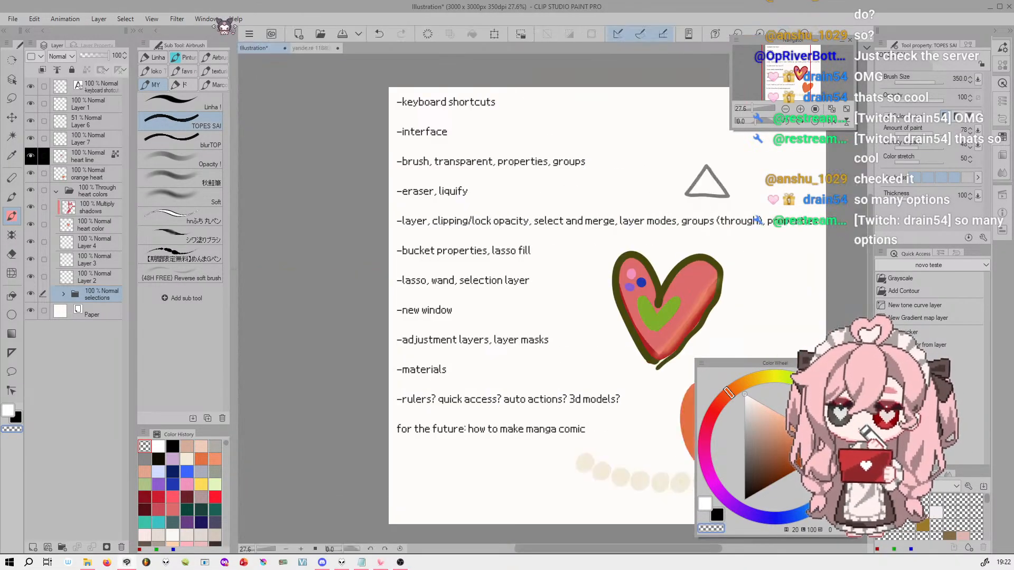
left_click(133, 30)
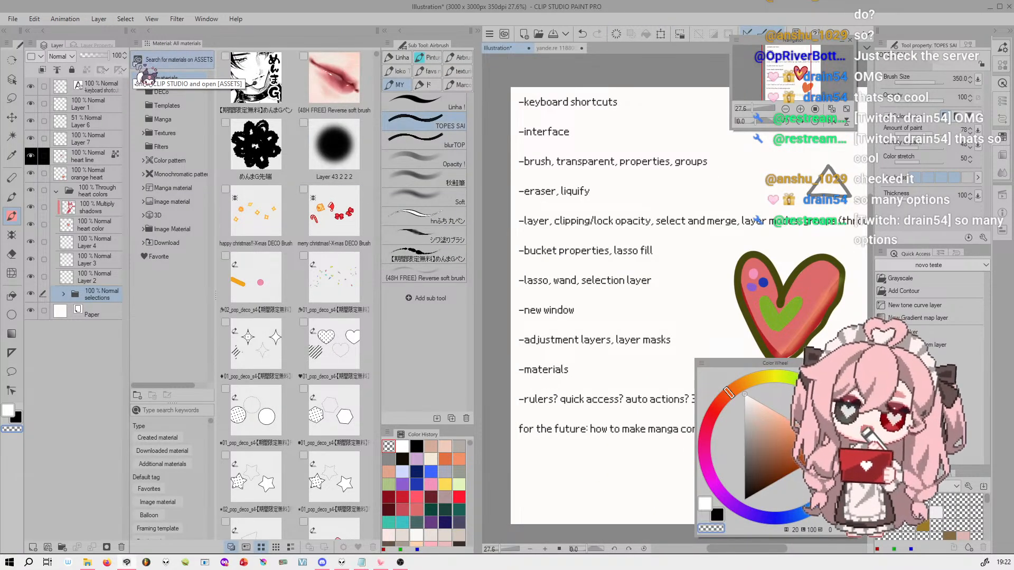
Try placing the めんまGペン brush material among the sub tools, view the DECo material folder and return to all materials
left_click_drag(273, 88, 431, 294)
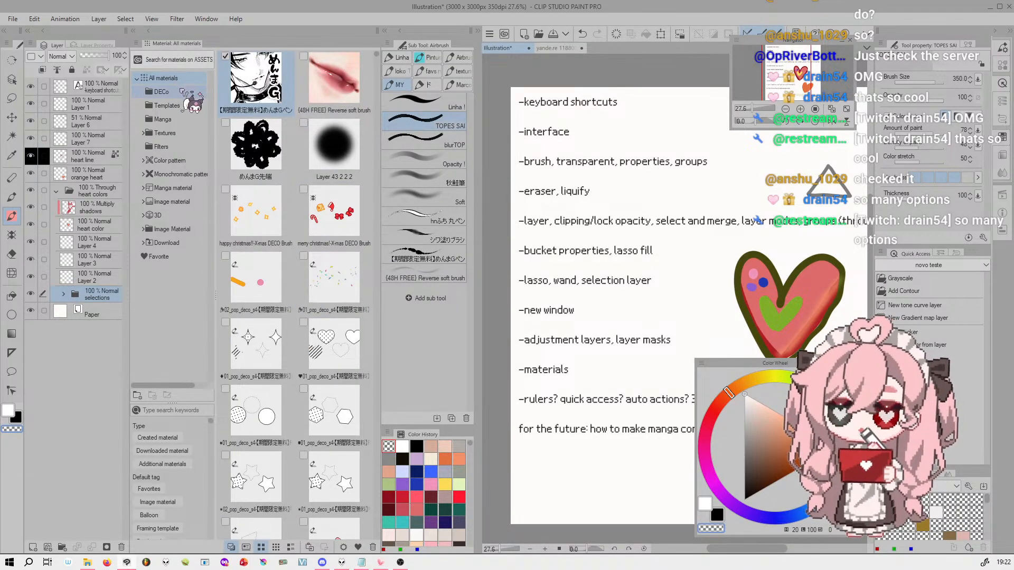
left_click(181, 92)
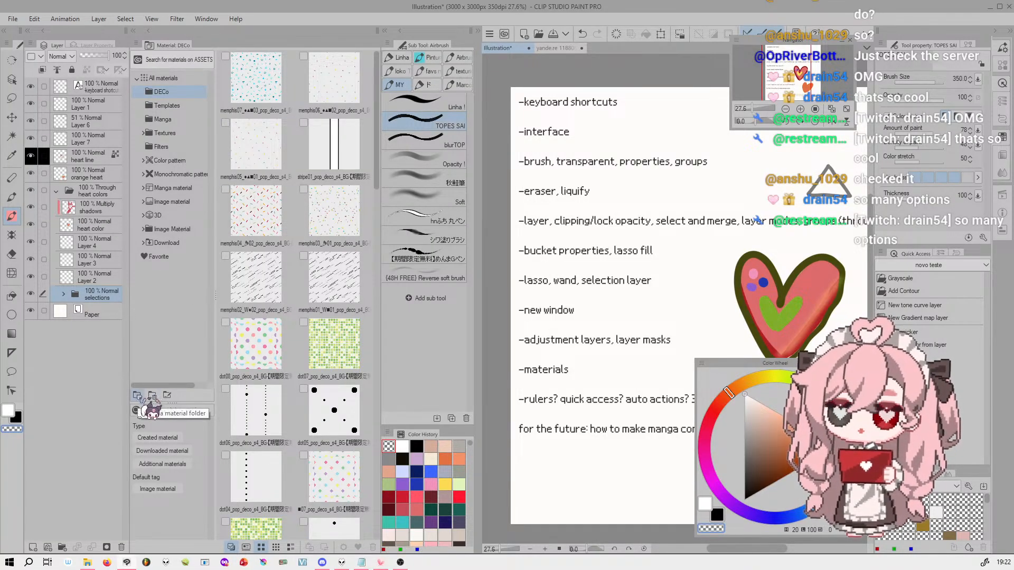
left_click(184, 80)
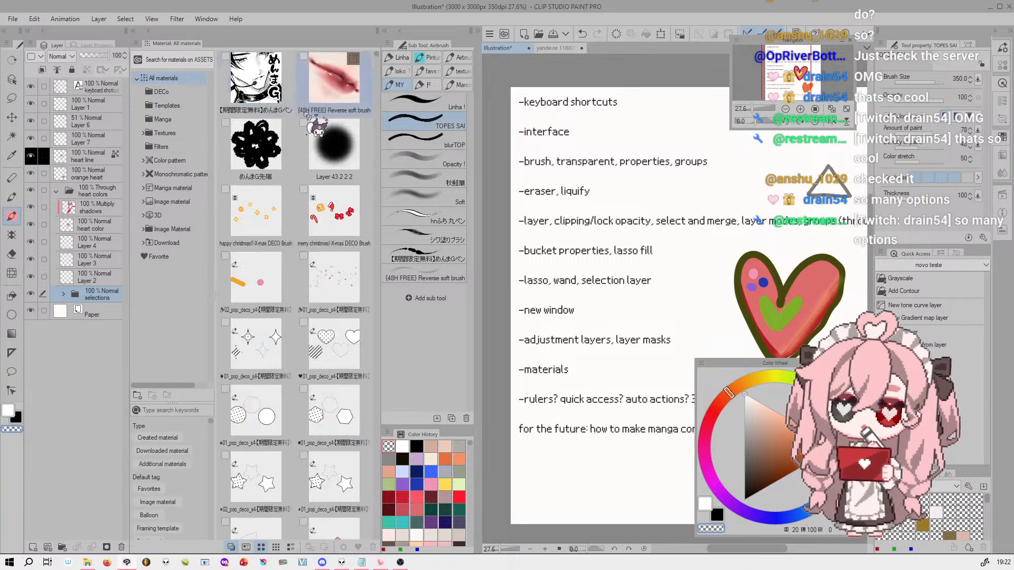
Move the めんまGペン brush material into the DECo folder and back out to All materials
left_click(272, 96)
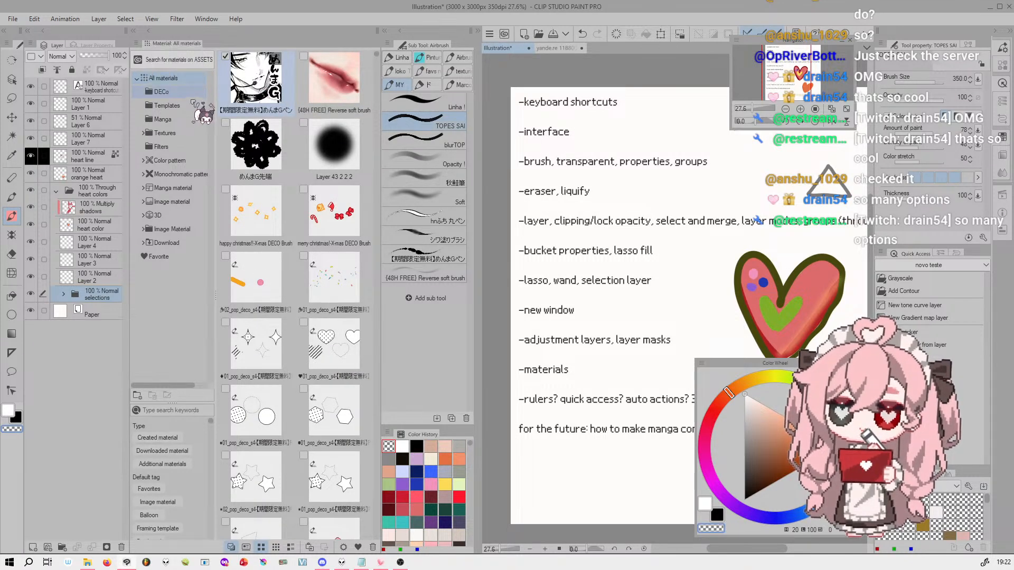
left_click(182, 92)
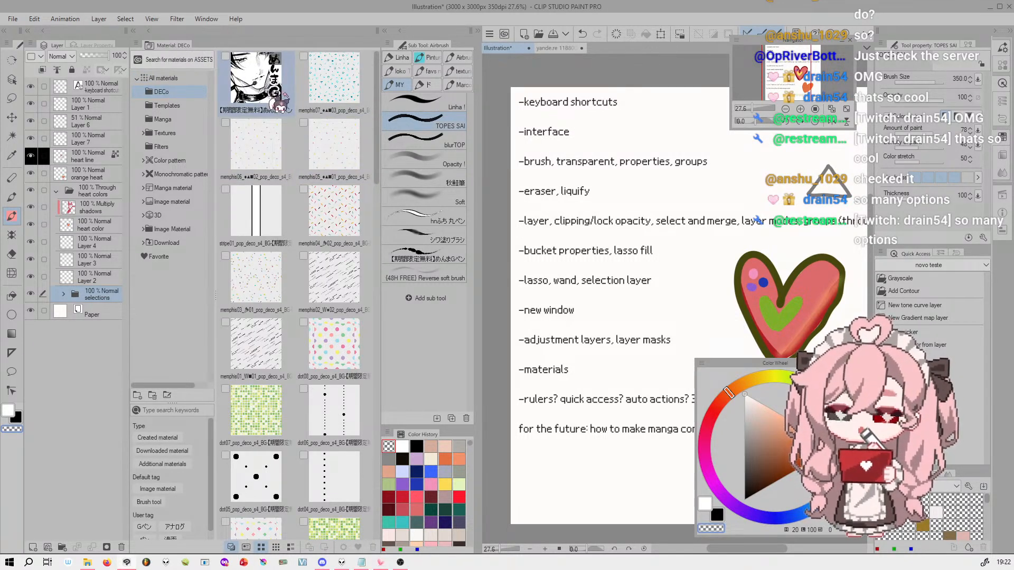
left_click_drag(265, 88, 183, 76)
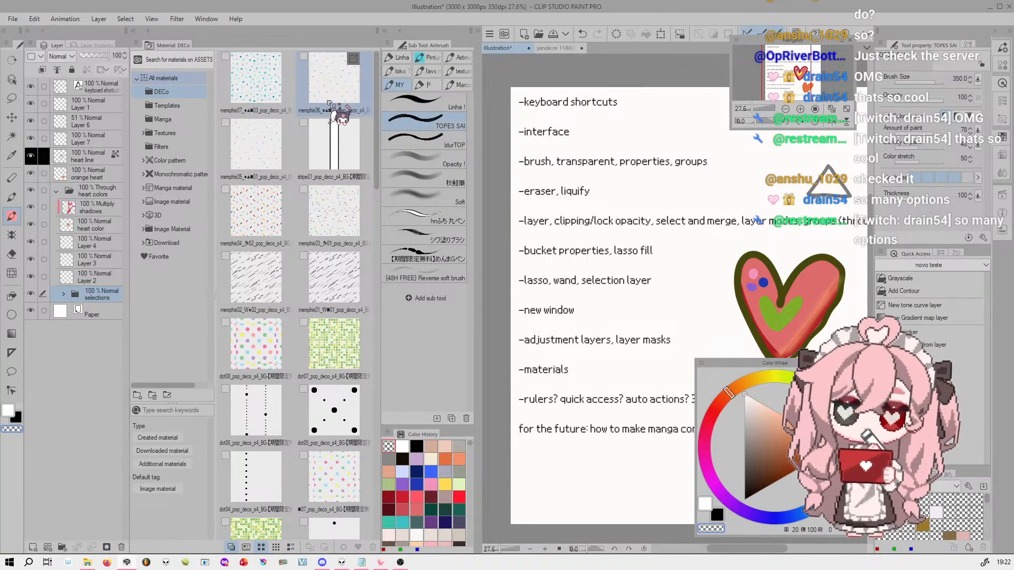
left_click(184, 77)
View the contents of the DECo and Templates material folders and return to all materials
left_click(179, 95)
left_click(178, 105)
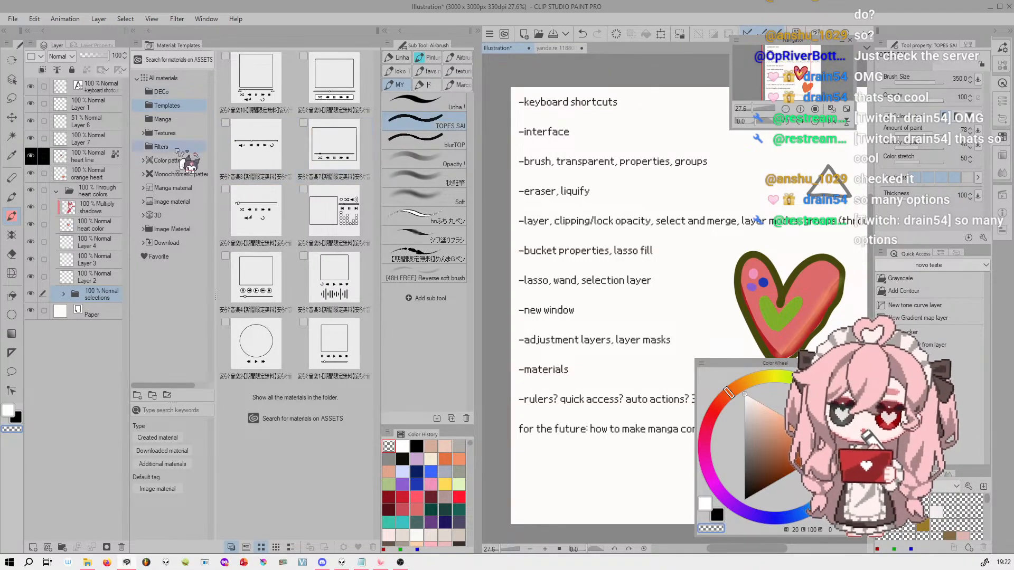
left_click(169, 78)
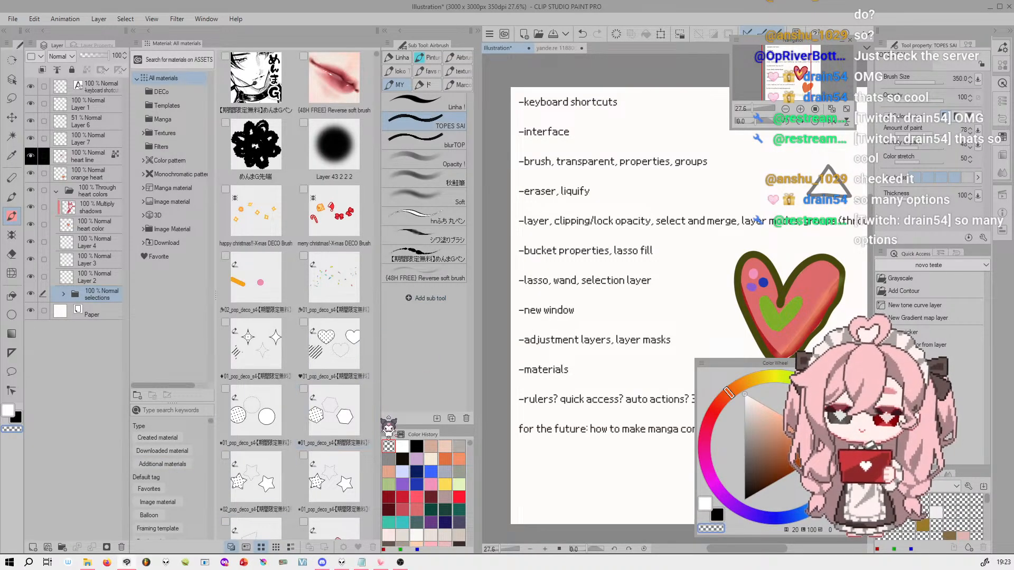
Inspect the material properties of the (48H FREE) Reverse soft brush and close them without changes
left_click(334, 79)
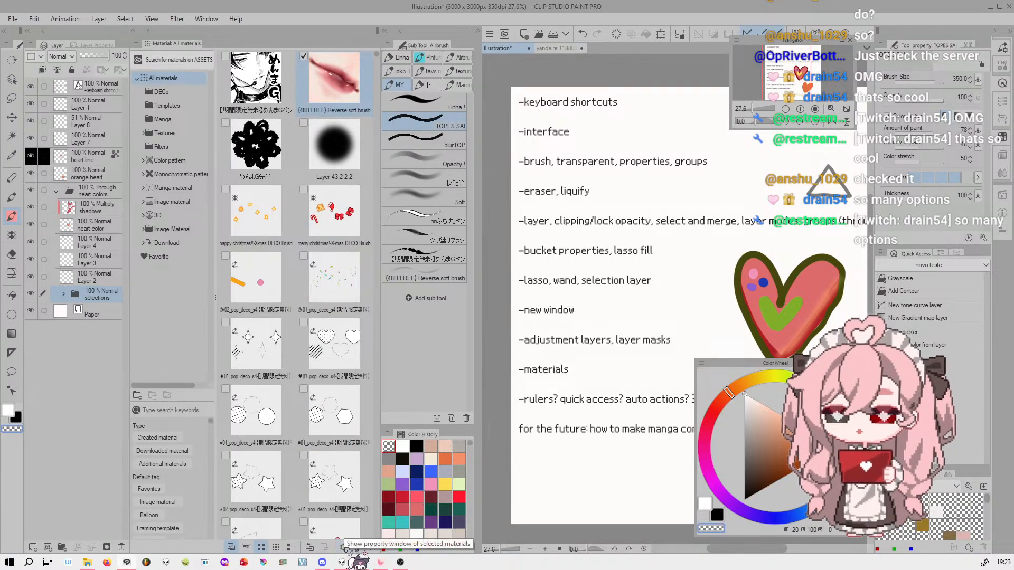
left_click(344, 548)
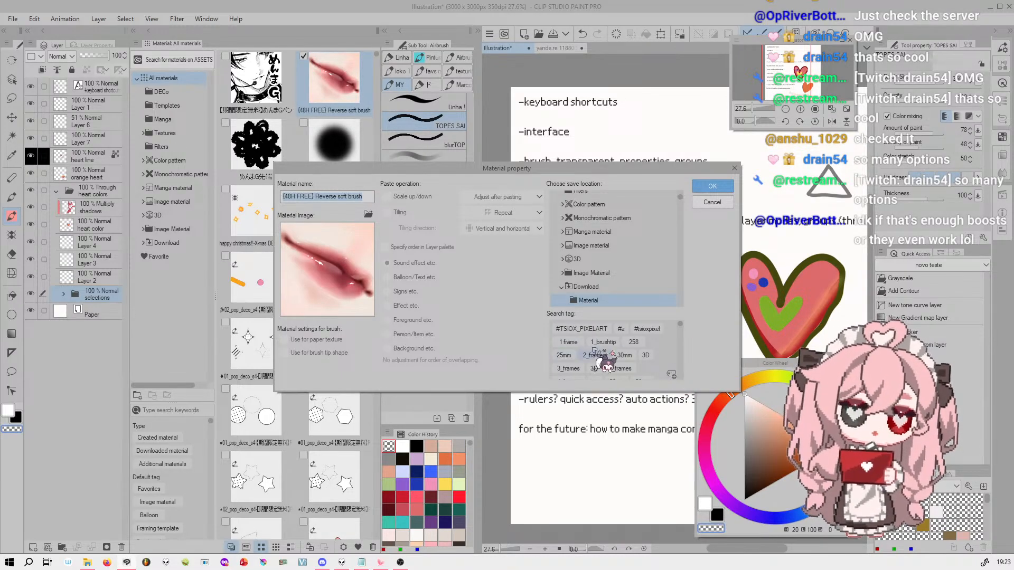
left_click(722, 203)
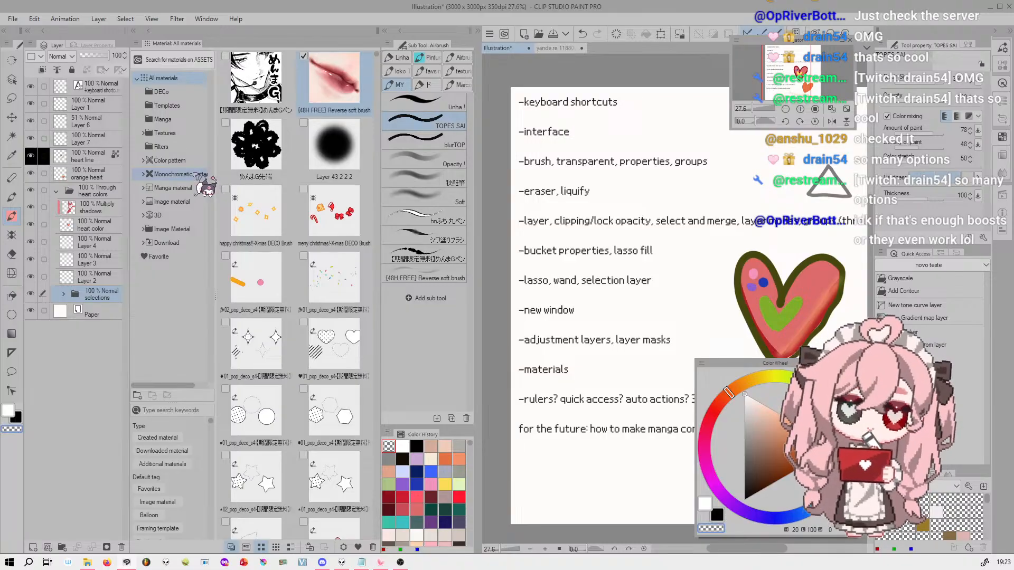
Place the first music player material from the Templates folder onto the canvas
left_click(182, 93)
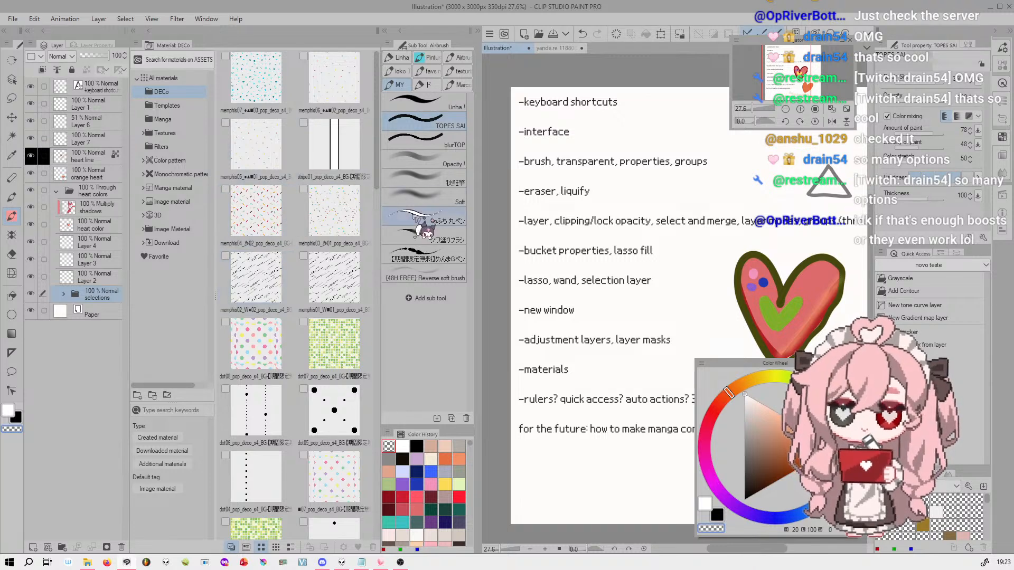
left_click(167, 105)
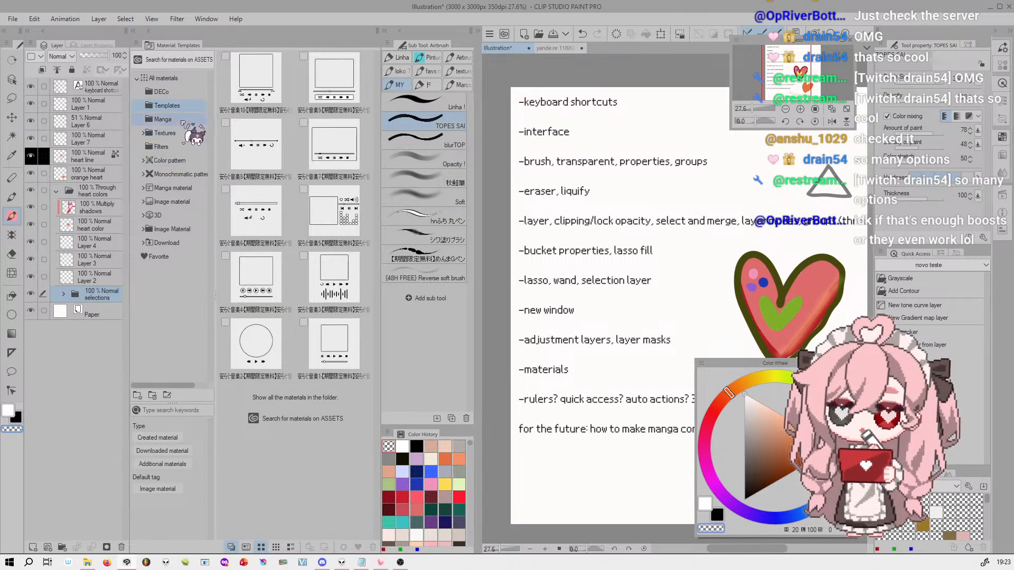
left_click(264, 90)
left_click_drag(264, 90, 429, 325)
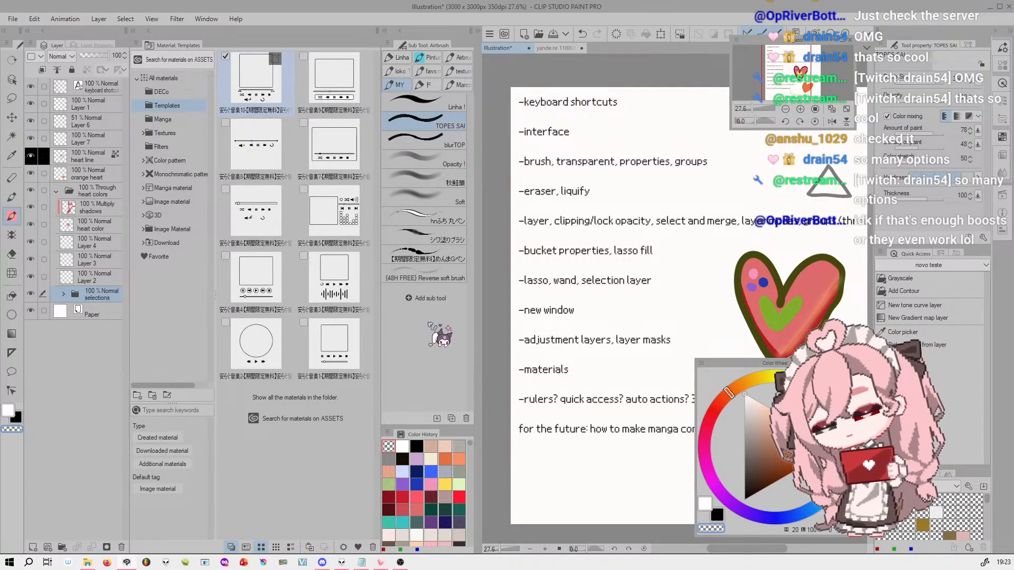
left_click_drag(272, 90, 681, 258)
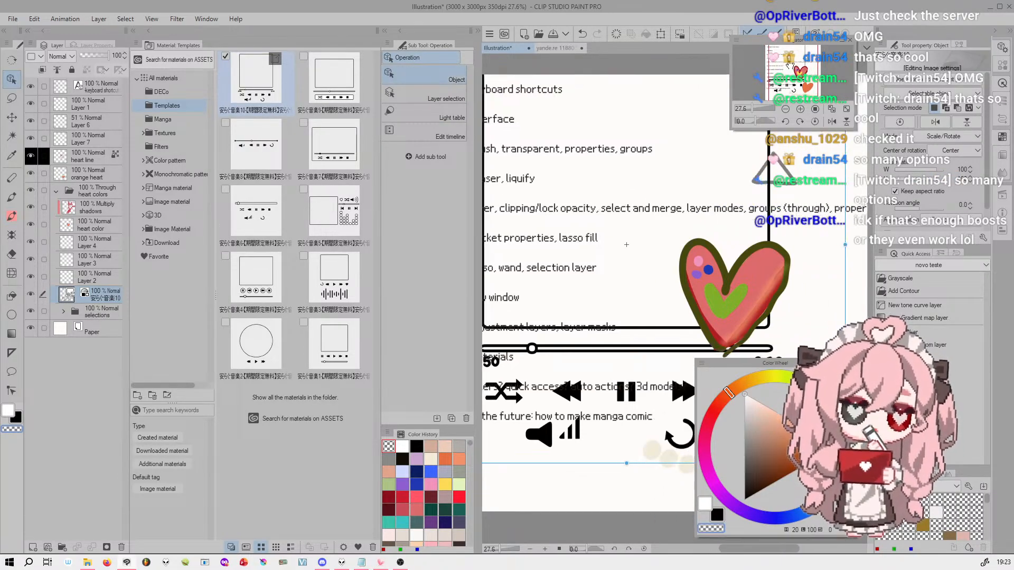
Try to reposition the placed music player template on the canvas and undo the shift of the text layer
scroll(661, 258, "down", 3)
scroll(639, 261, "up", 1)
left_click_drag(638, 261, 685, 315)
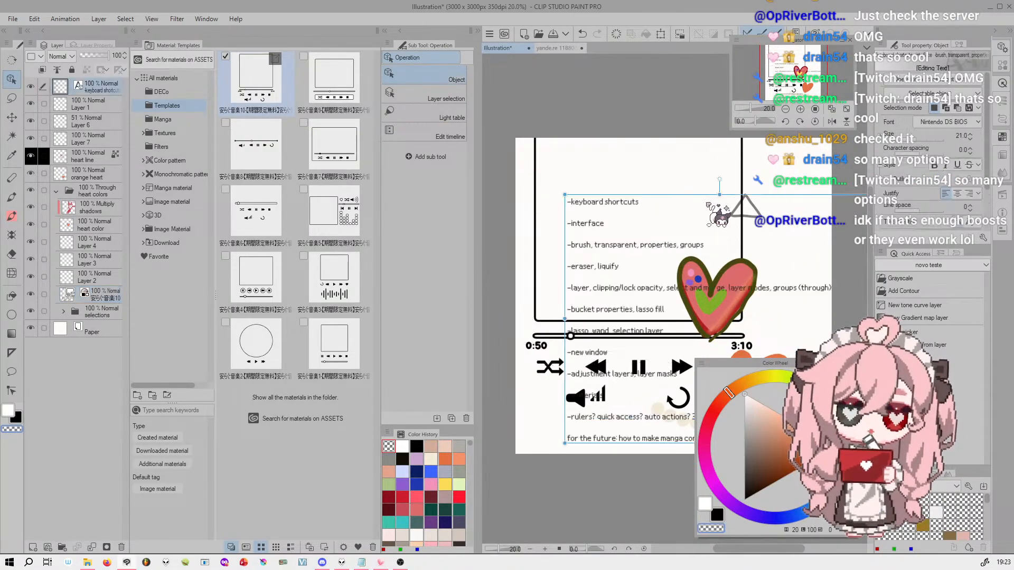
key("ctrl+z")
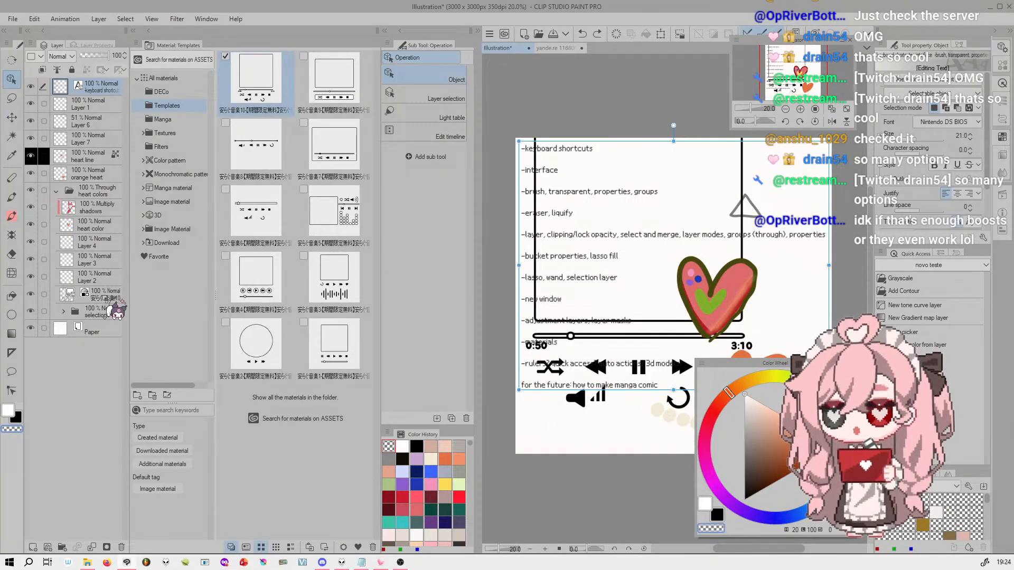
left_click(103, 294)
key("ctrl+y")
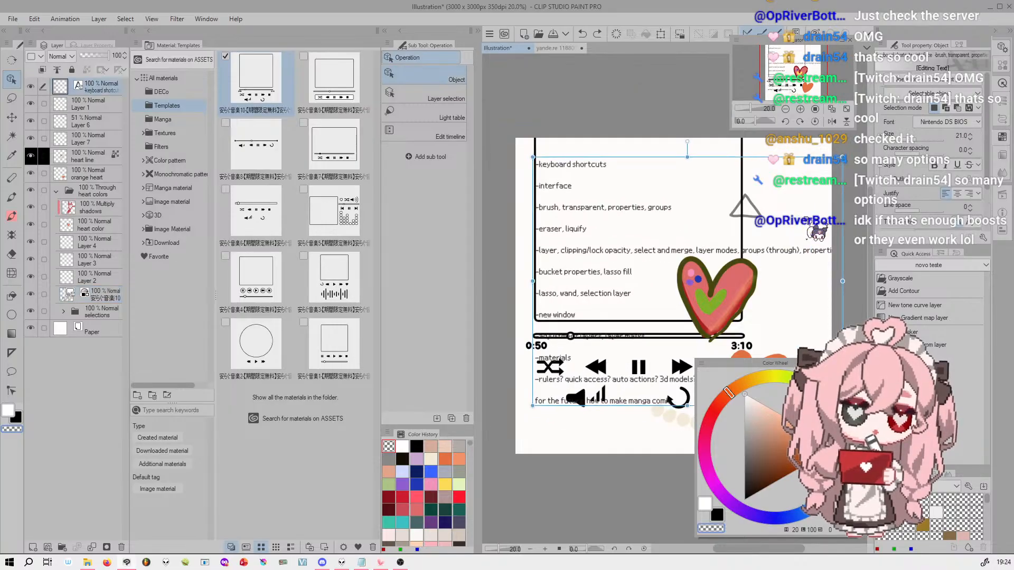
key("ctrl+z")
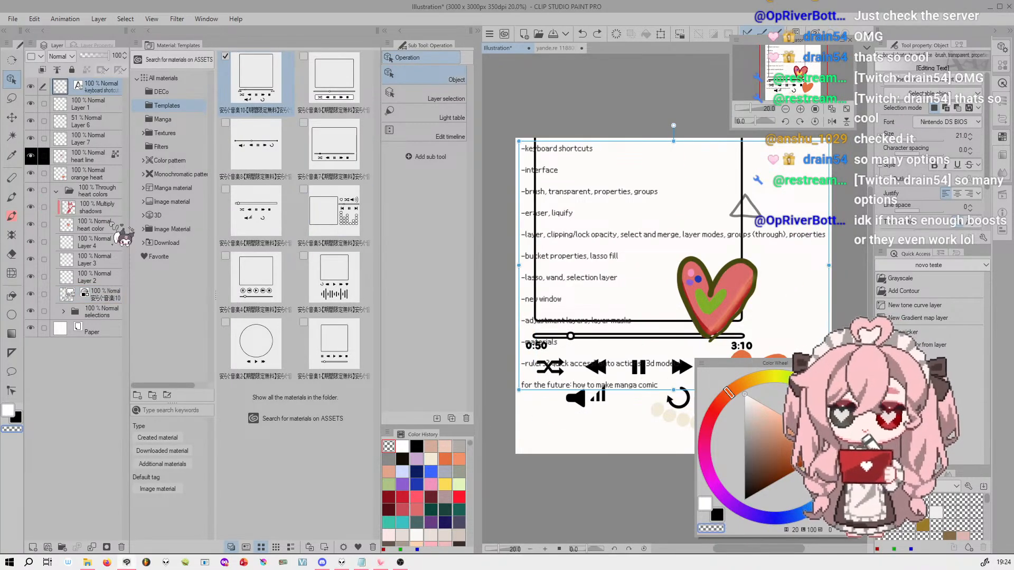
Move the music player template layer to the top of the layer stack and try repositioning it with a transform
left_click_drag(125, 300, 99, 86)
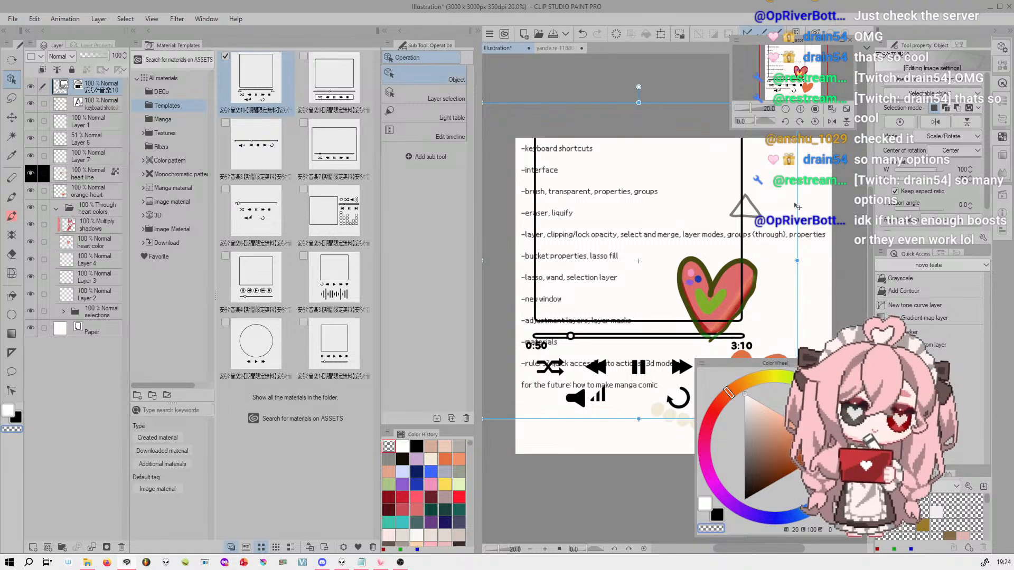
left_click(661, 33)
left_click_drag(787, 217, 757, 213)
left_click_drag(679, 352, 670, 343)
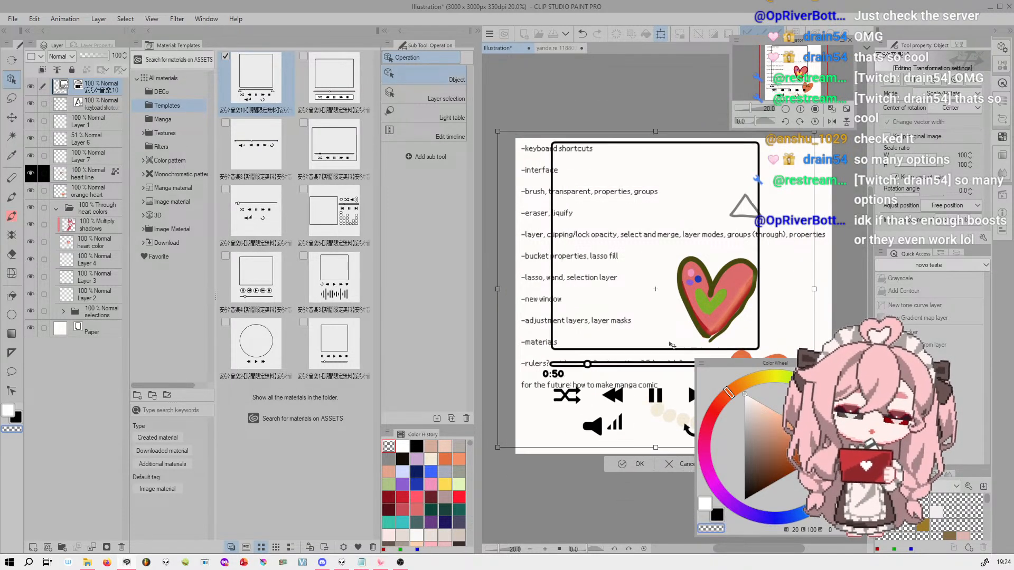
left_click(676, 465)
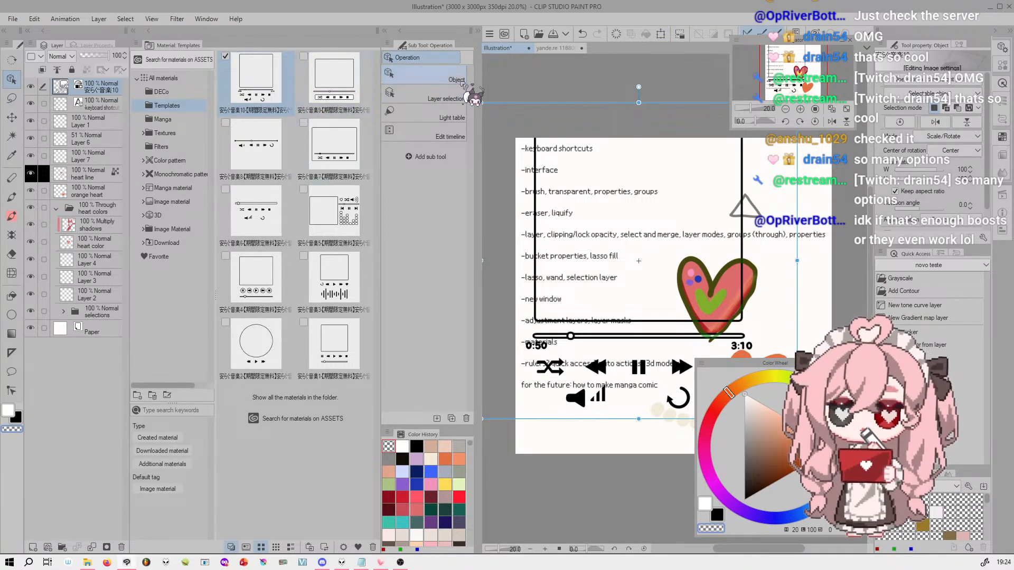
Try moving canvas elements with the Object tool, undo the moves, and cancel a transform of the heart color layer
mouse_move(734, 287)
left_mouse_down()
mouse_move(756, 282)
mouse_move(752, 296)
mouse_move(629, 372)
mouse_move(758, 268)
mouse_move(733, 290)
left_mouse_up()
left_click_drag(674, 407, 718, 265)
left_click_drag(721, 328, 708, 204)
left_click_drag(720, 319, 588, 343)
key("ctrl+z")
key("ctrl+z")
key("ctrl+z")
key("ctrl+z")
key("ctrl+z")
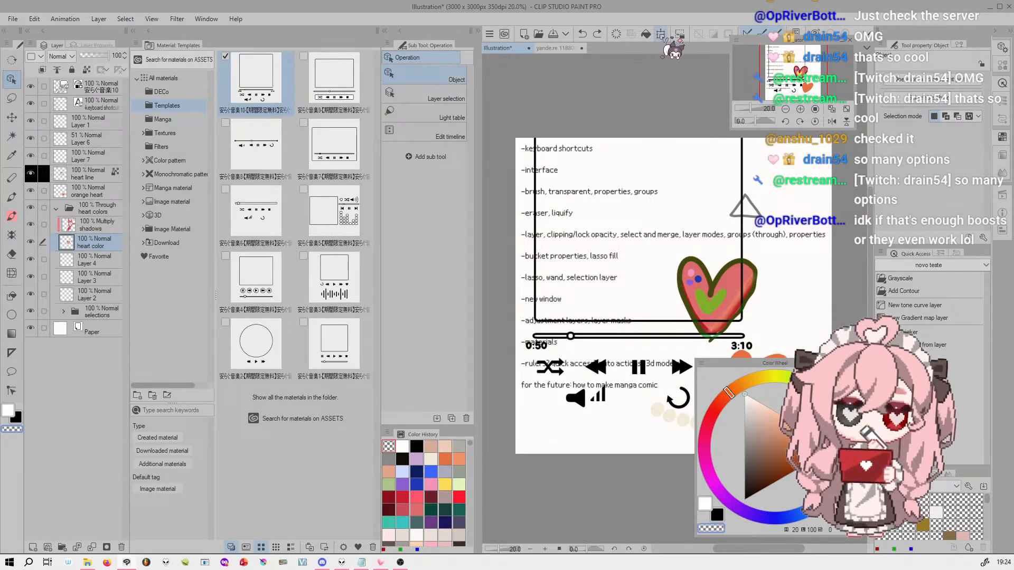
left_click(661, 34)
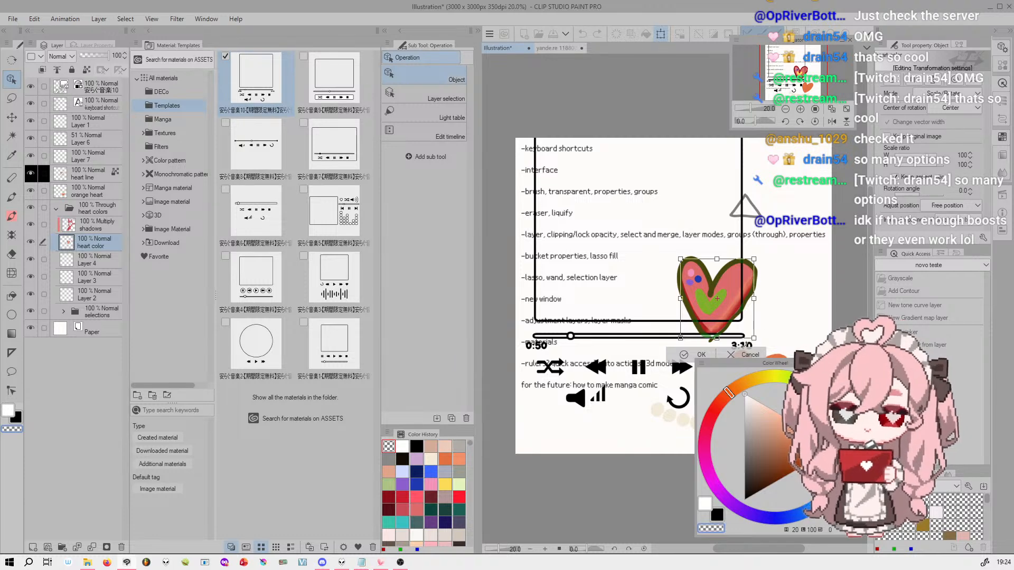
left_click(745, 355)
Transform the music player template layer to 88% scale so that it fits inside the canvas
left_click(99, 87)
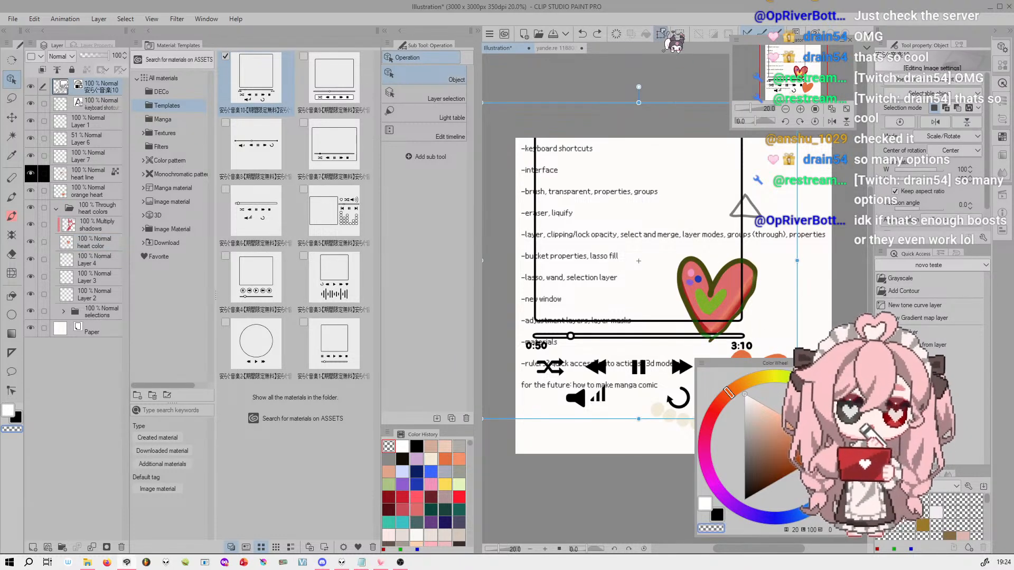
left_click(662, 34)
left_click_drag(487, 414, 541, 432)
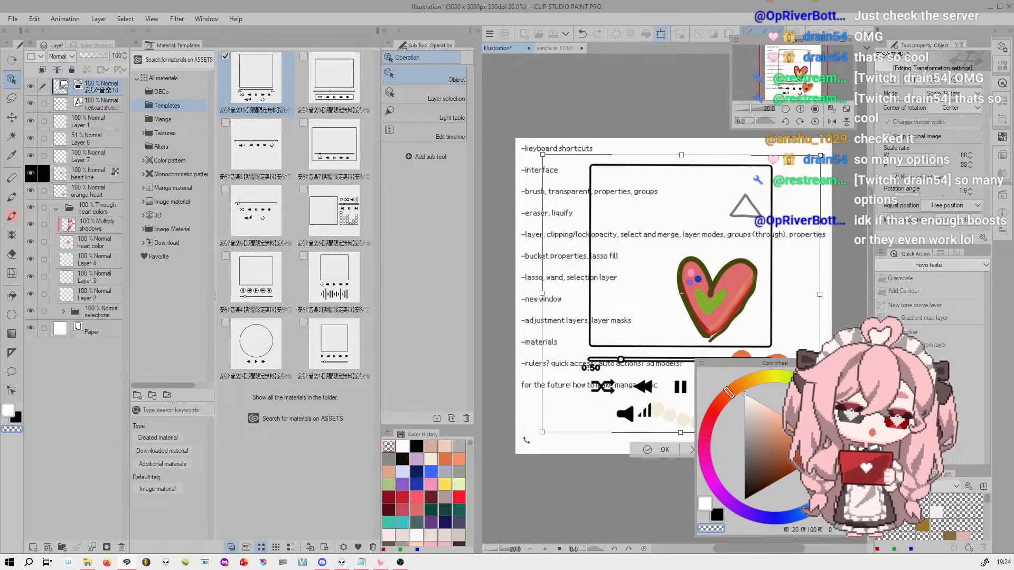
left_click(662, 450)
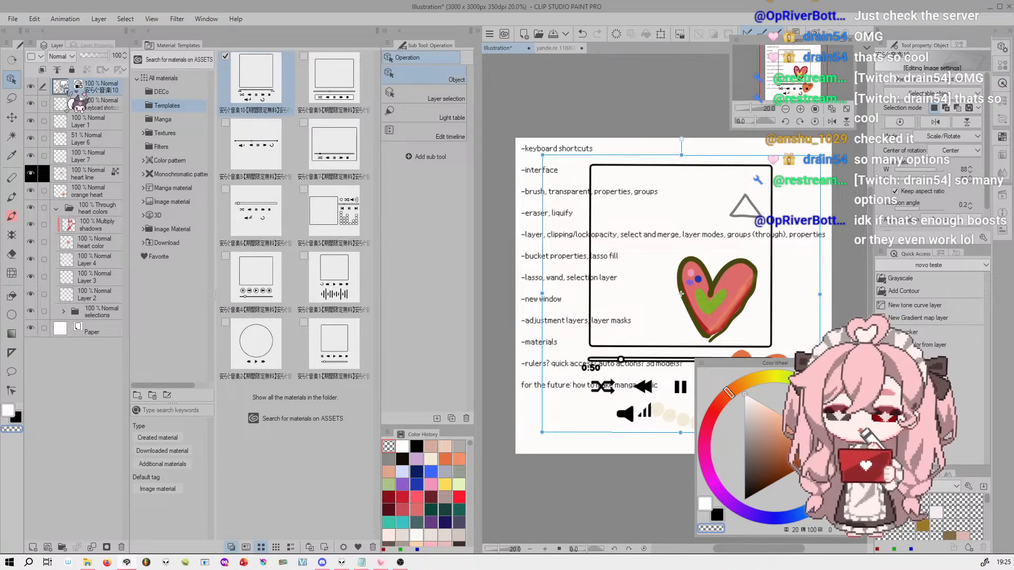
Rasterize the music player template layer
right_click(69, 86)
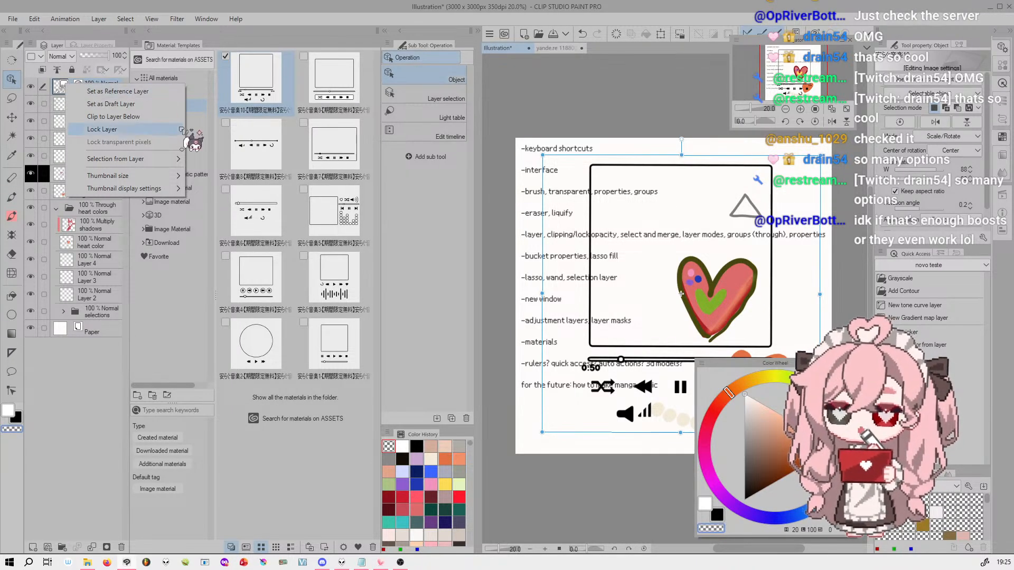
left_click(48, 80)
right_click(100, 86)
left_click(94, 88)
right_click(108, 89)
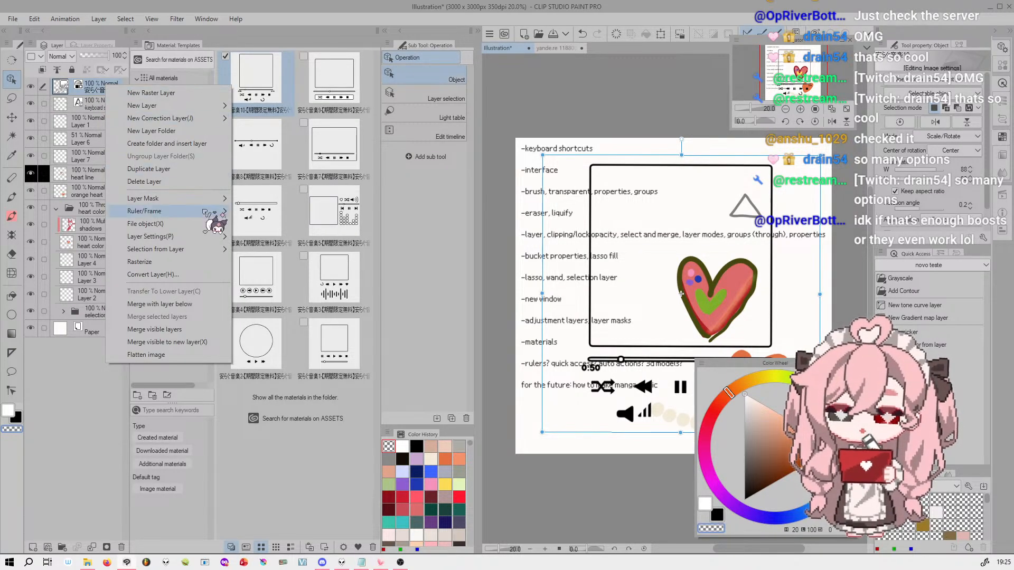
left_click(204, 264)
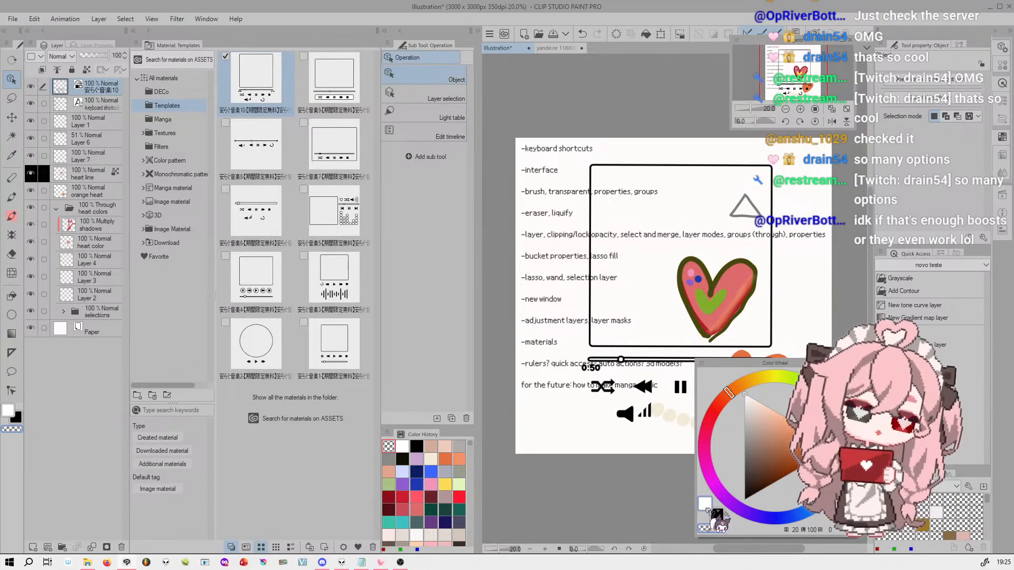
Try a brush stroke with the TOPES SAI brush across the rasterized template and undo it
left_click(13, 217)
mouse_move(622, 168)
left_mouse_down()
mouse_move(643, 152)
mouse_move(565, 234)
mouse_move(684, 155)
mouse_move(610, 224)
mouse_move(582, 295)
left_mouse_up()
key("ctrl+z")
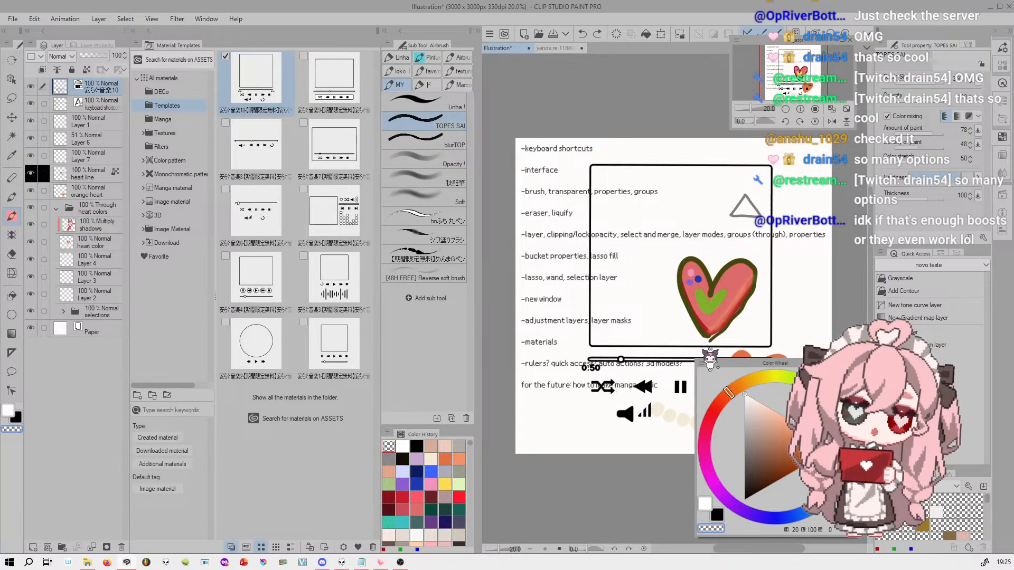
Lock the template layer's transparent pixels and fill its lines with the orange drawing color
key("c")
left_click(86, 70)
left_click(646, 35)
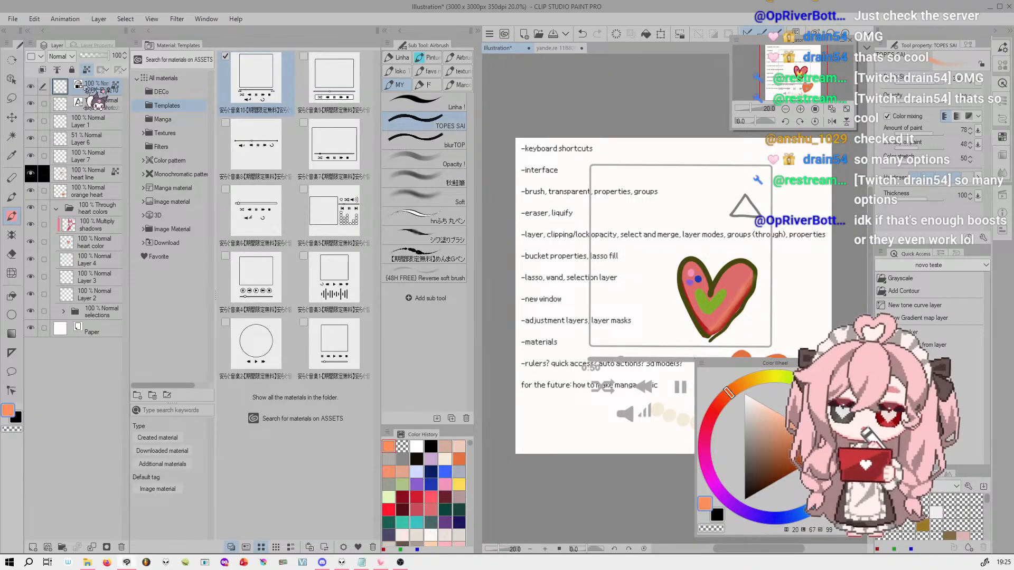
Set the template layer's expression color to Color and refill its lines with orange
left_click(108, 46)
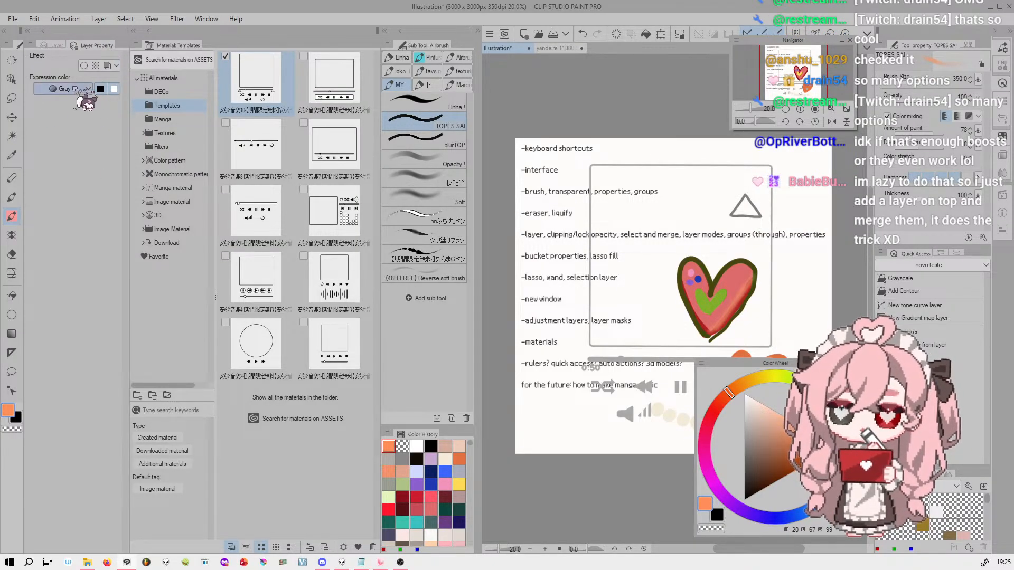
left_click(54, 46)
left_click(87, 46)
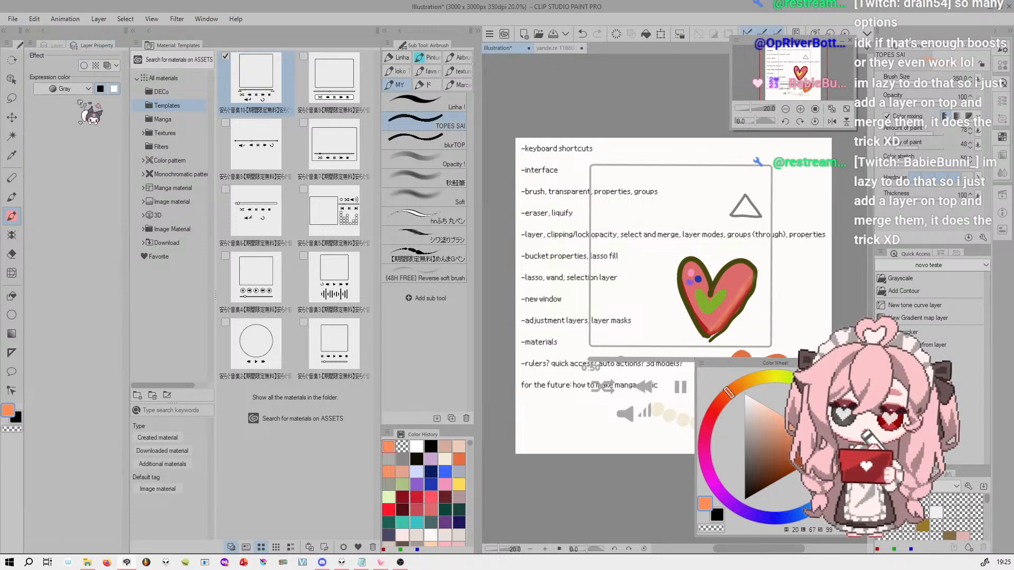
left_click(87, 89)
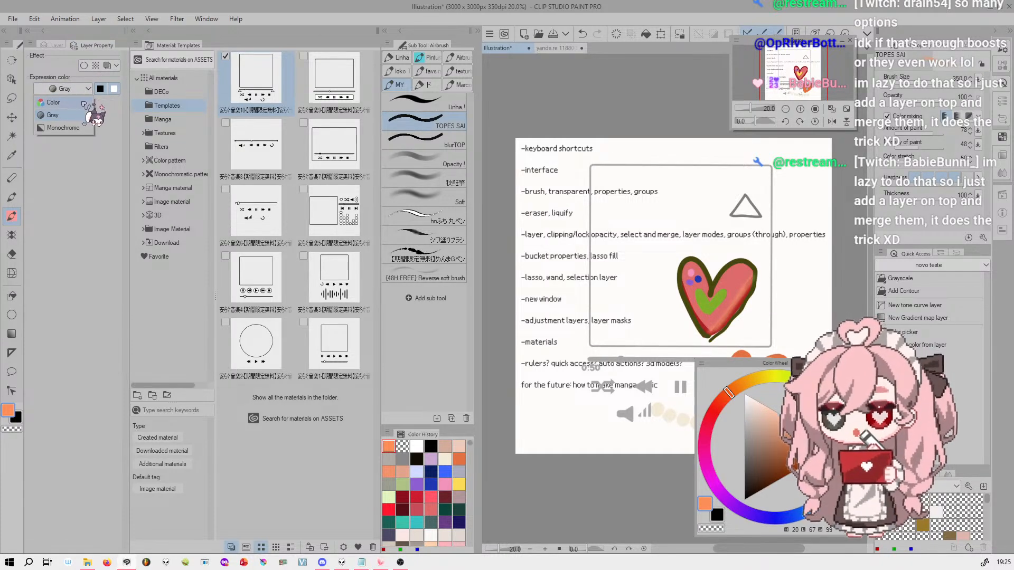
left_click(77, 113)
left_click(79, 88)
left_click(79, 91)
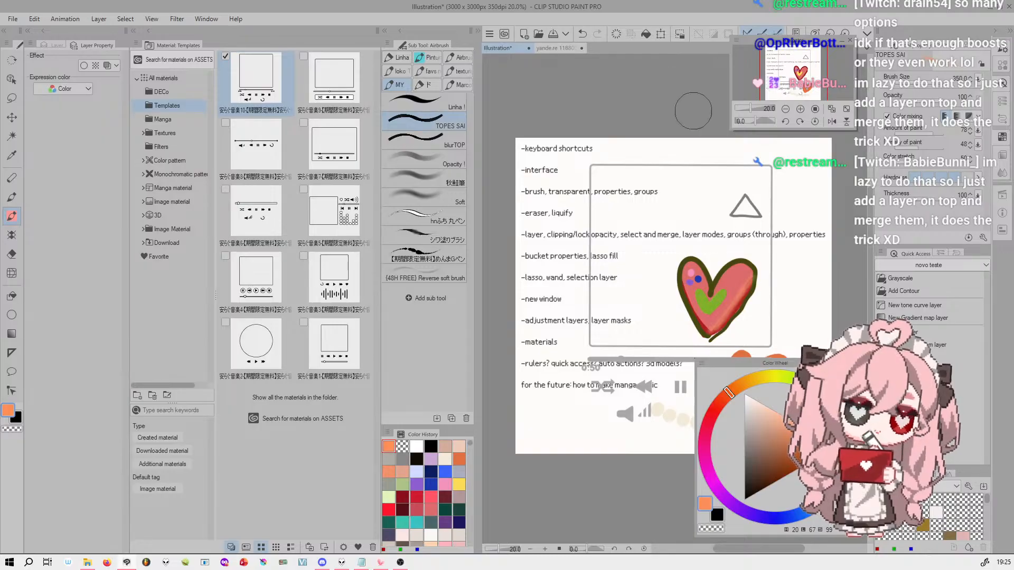
left_click_drag(799, 78, 802, 71)
left_click_drag(752, 108, 752, 107)
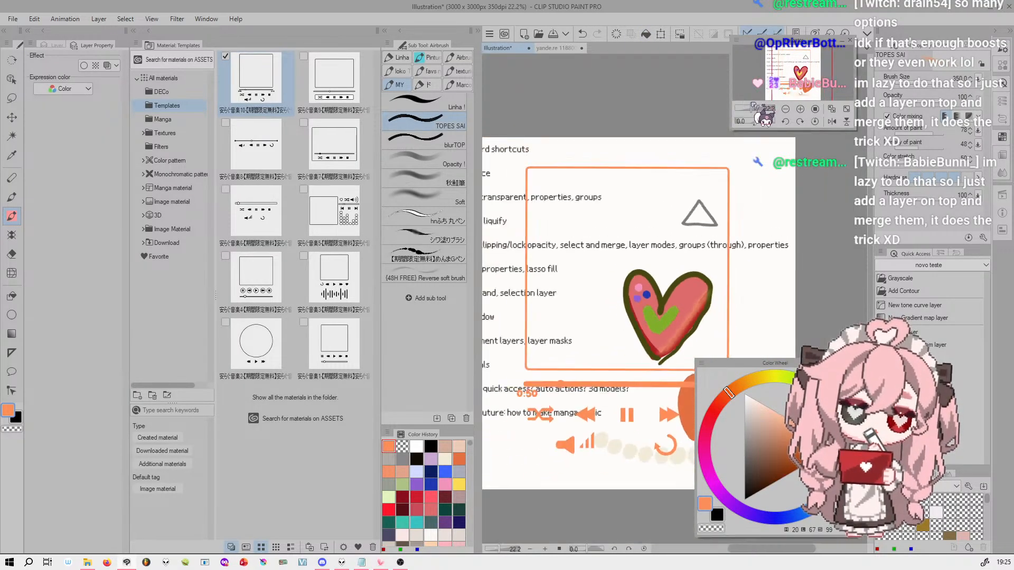
Preview the template layer in the Gray and Monochrome expression colors, comparing its marker in the layer list
left_click(57, 45)
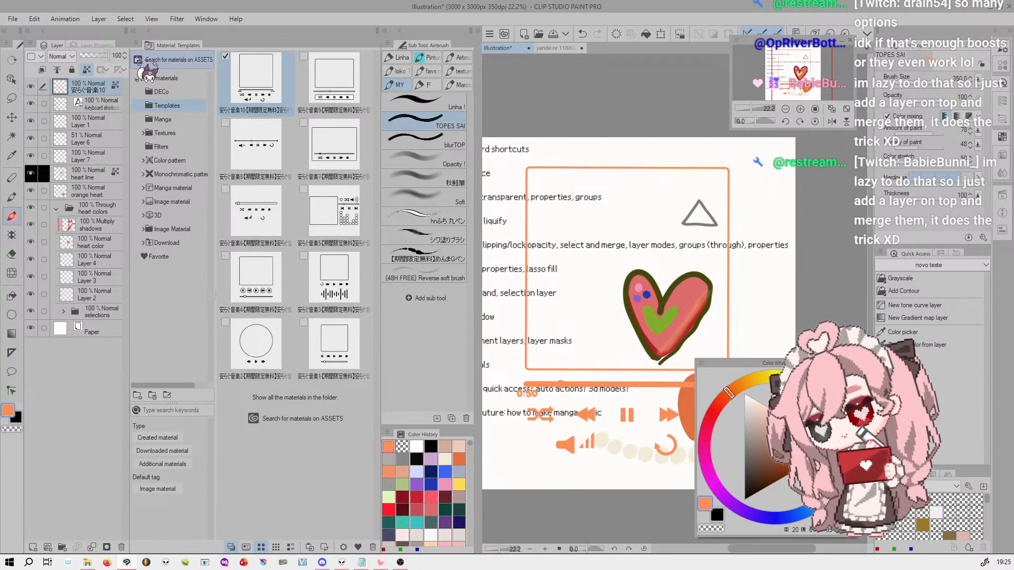
left_click(93, 45)
left_click(55, 45)
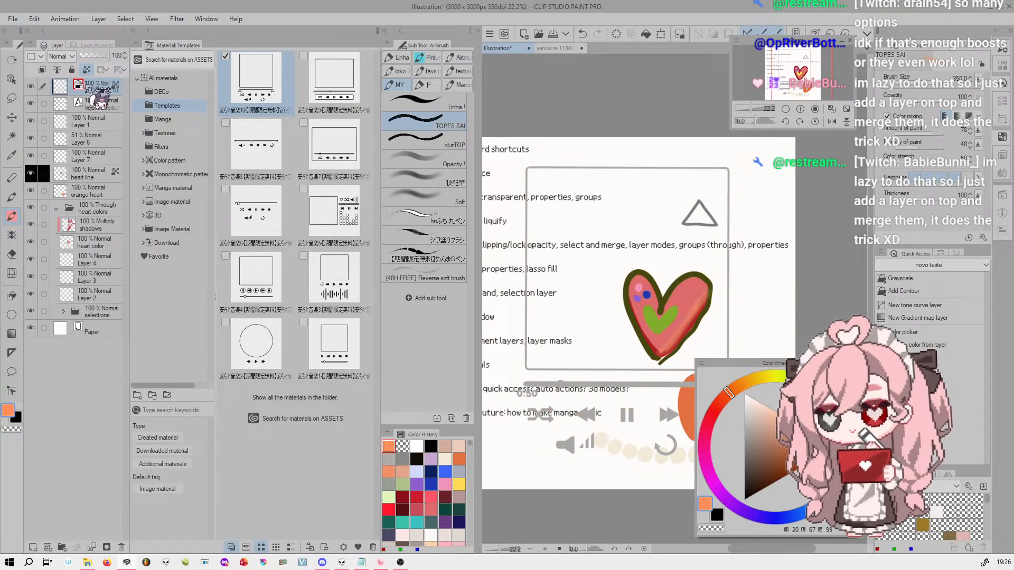
left_click(97, 46)
left_click(88, 89)
left_click(81, 128)
left_click(56, 45)
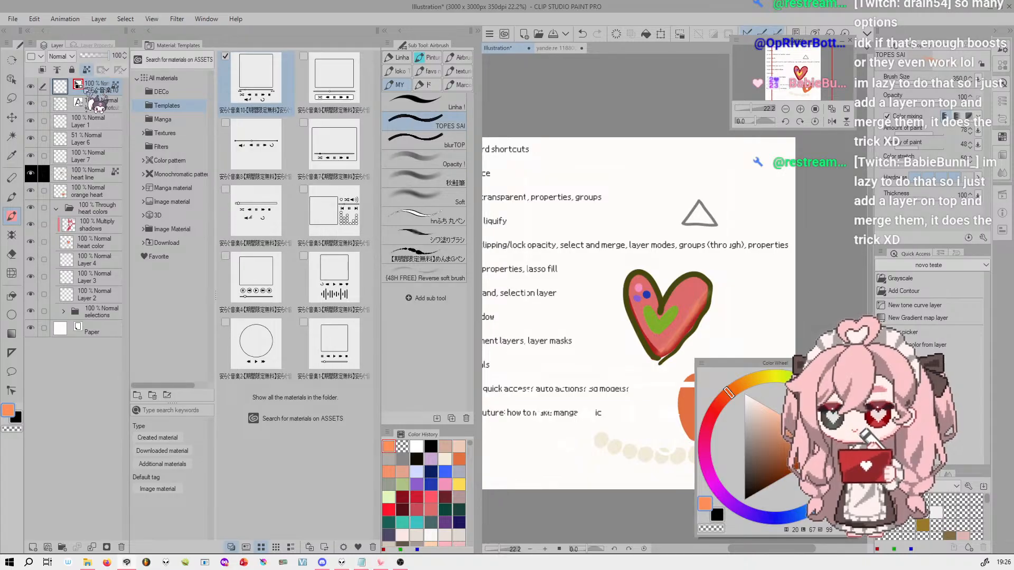
Switch the template layer's expression color to Gray
left_click(97, 46)
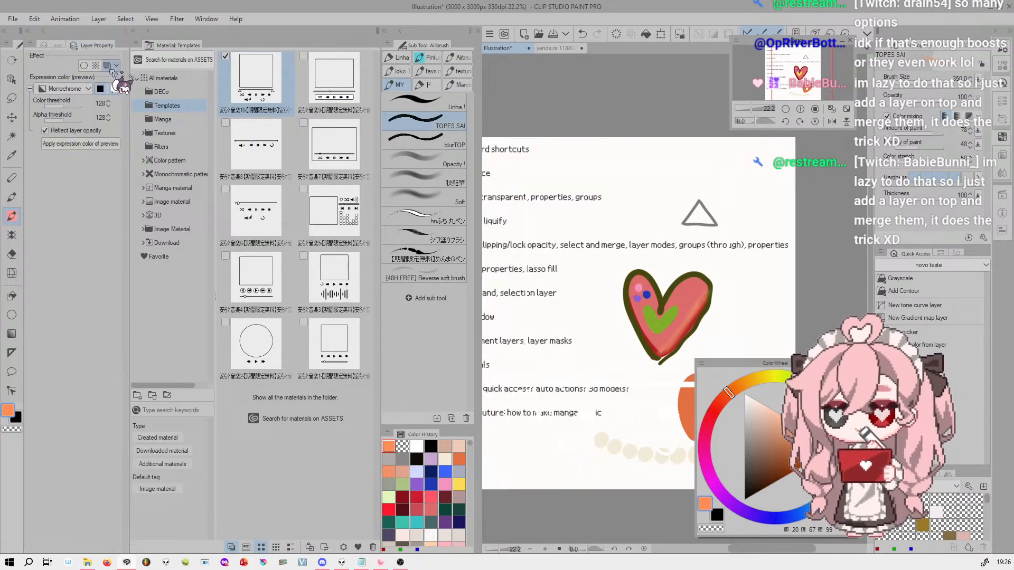
left_click(87, 89)
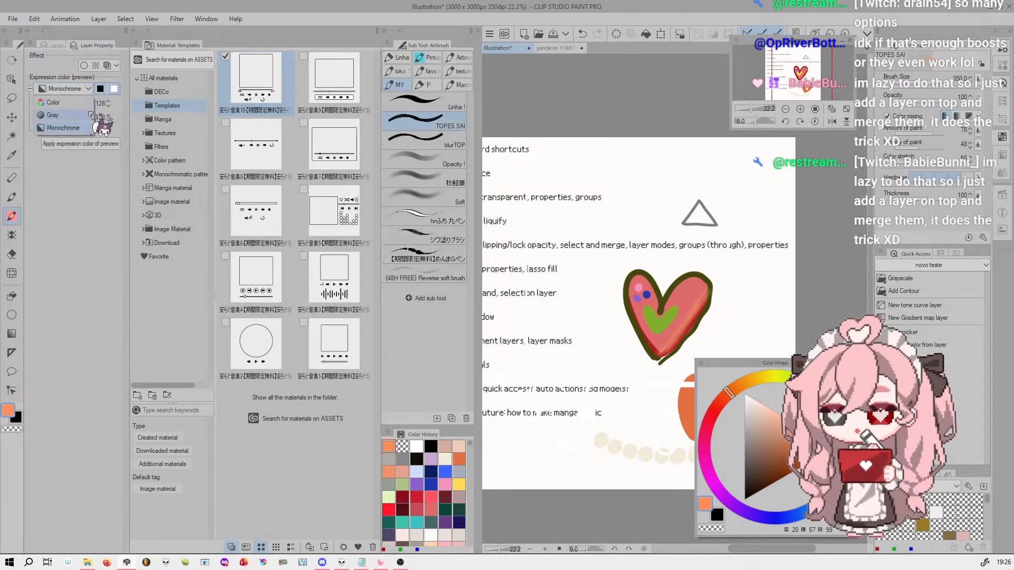
left_click(79, 116)
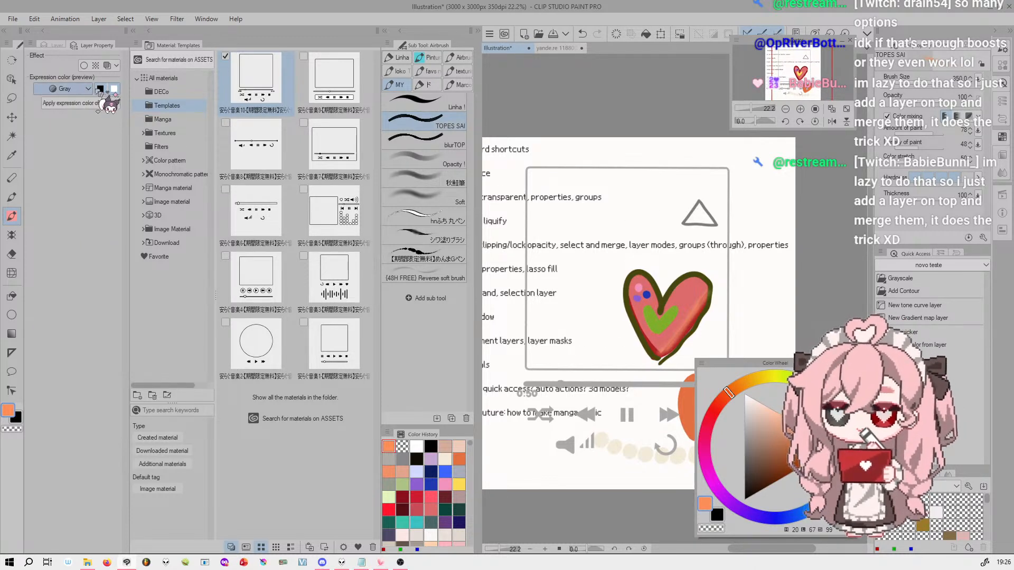
Switch the template layer's expression color back to Color and return to the layer list
left_click(85, 89)
left_click(53, 102)
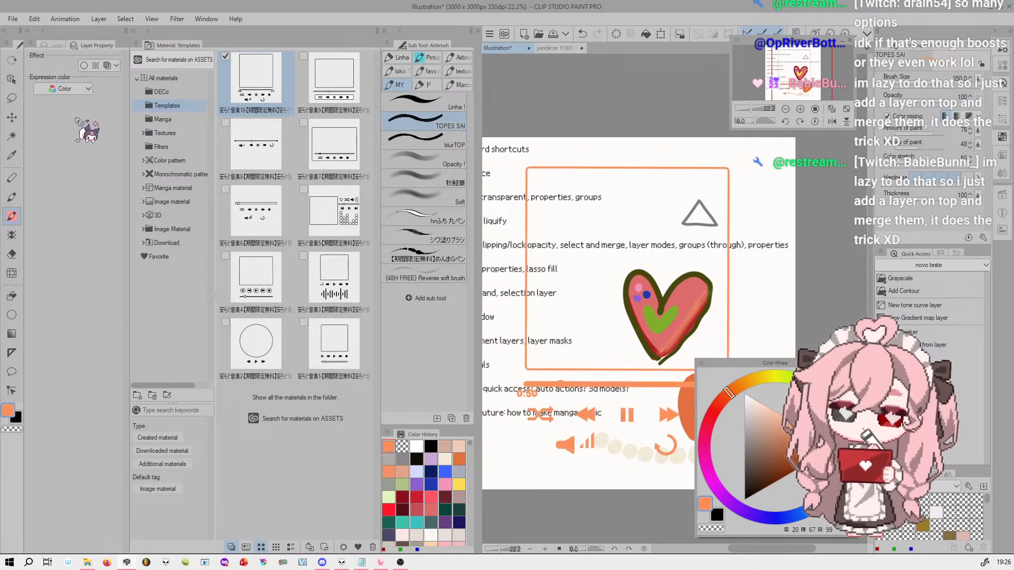
left_click(55, 46)
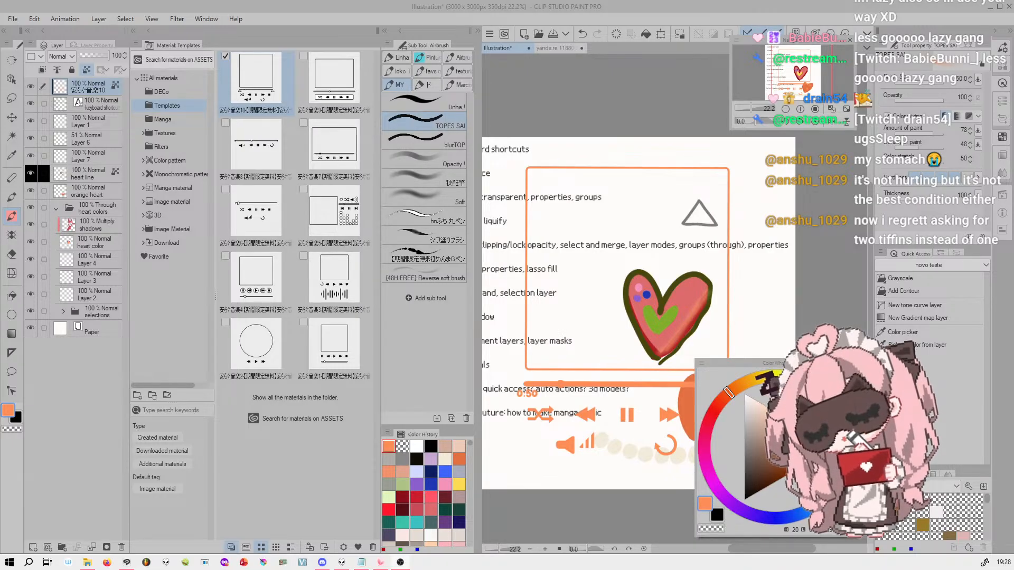
List all materials in the material palette and demonstrate collapsing and expanding that palette, leaving it collapsed
left_click_drag(796, 72, 794, 69)
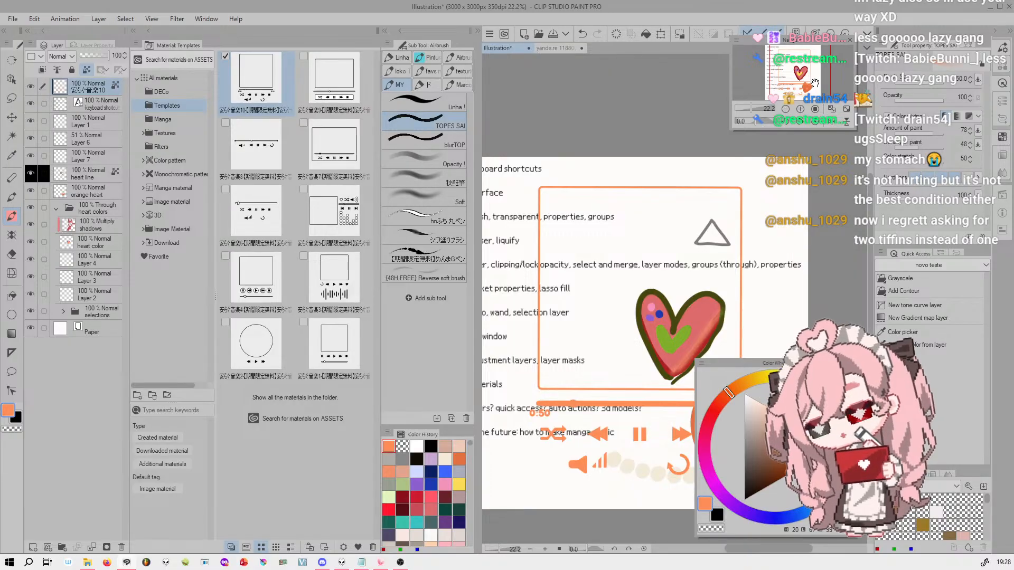
left_click_drag(812, 70, 813, 74)
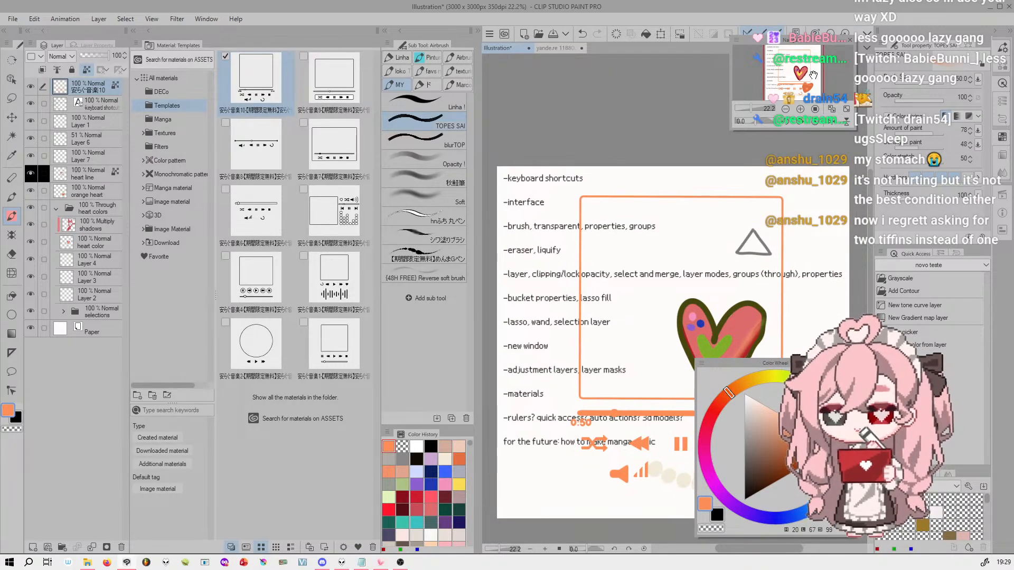
left_click(162, 77)
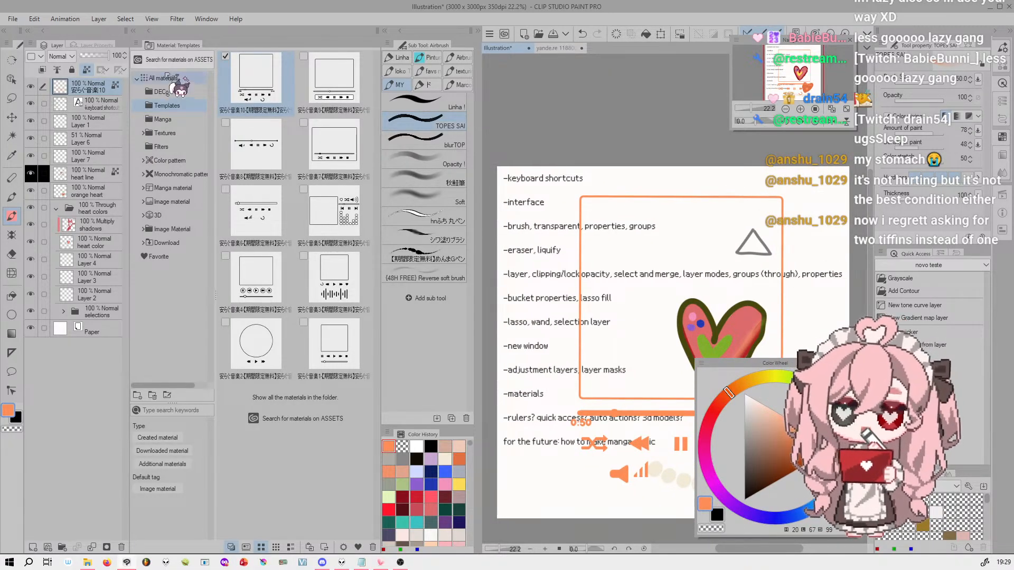
left_click(133, 31)
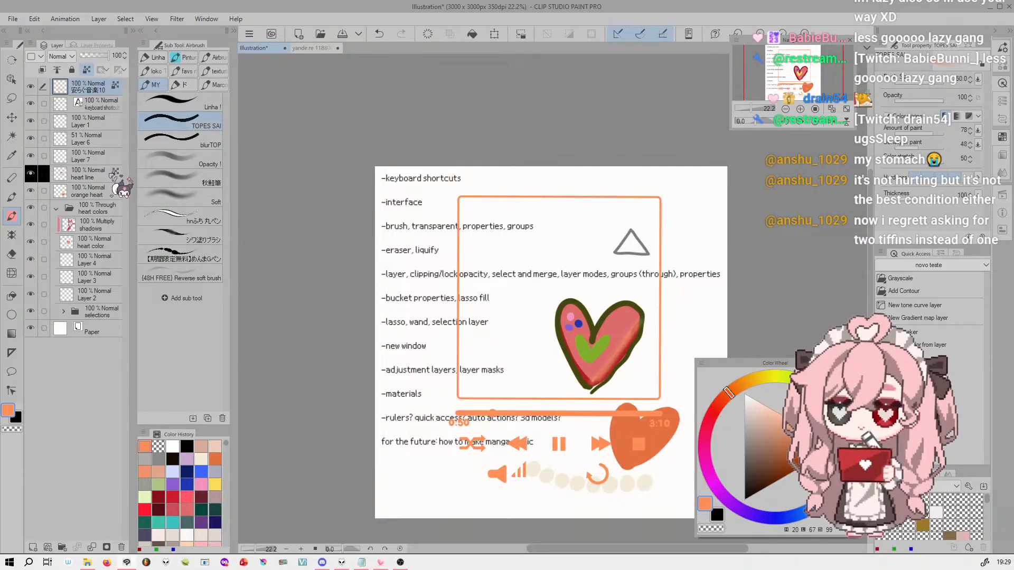
left_click(134, 30)
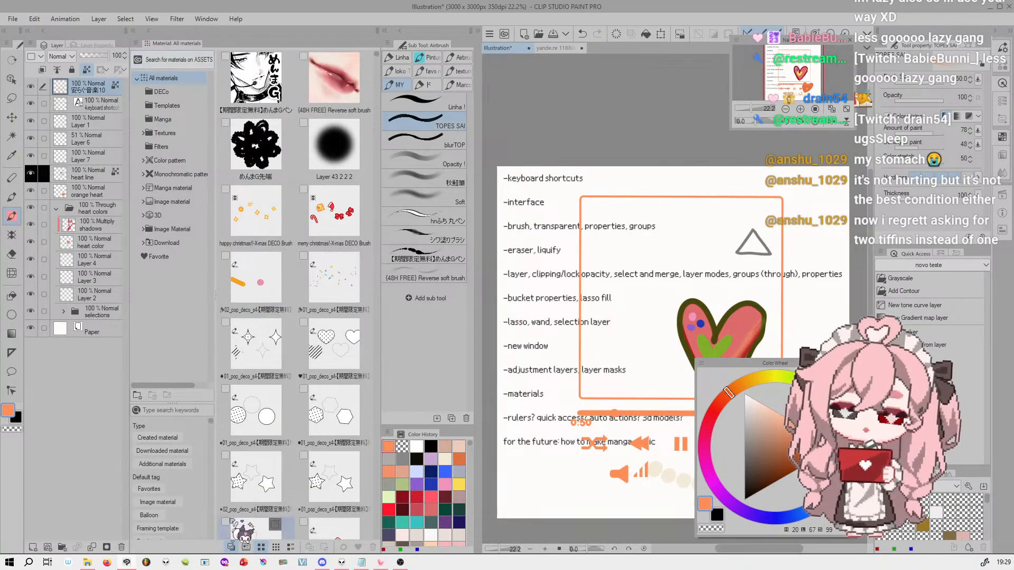
left_click(133, 30)
left_click(133, 30)
left_click(134, 30)
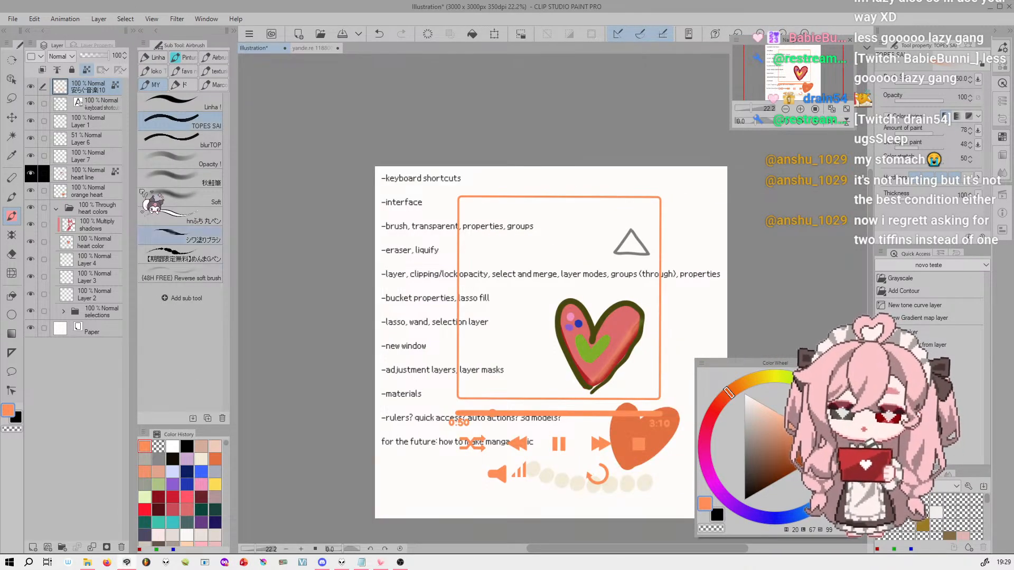
left_click(134, 30)
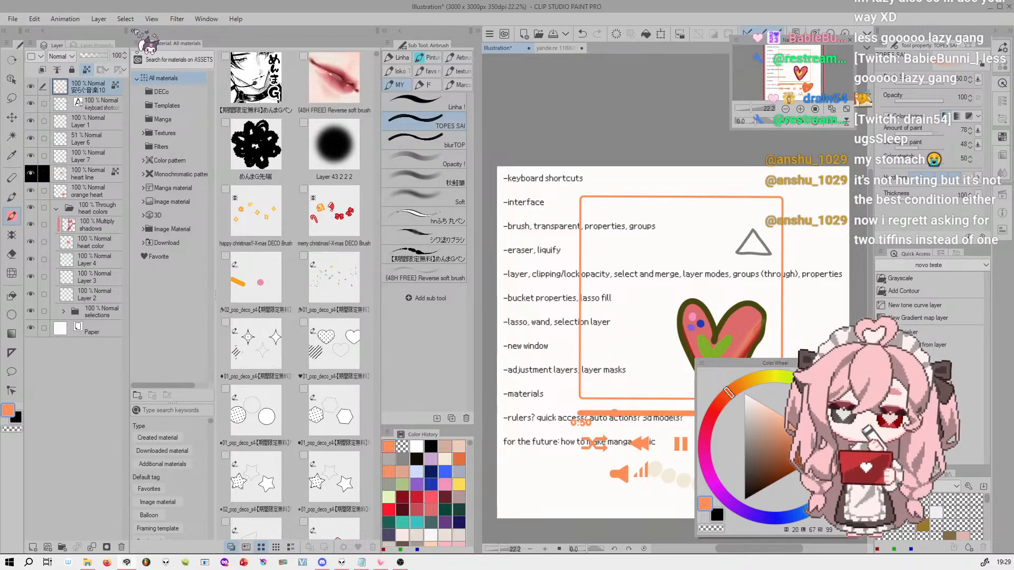
left_click(134, 30)
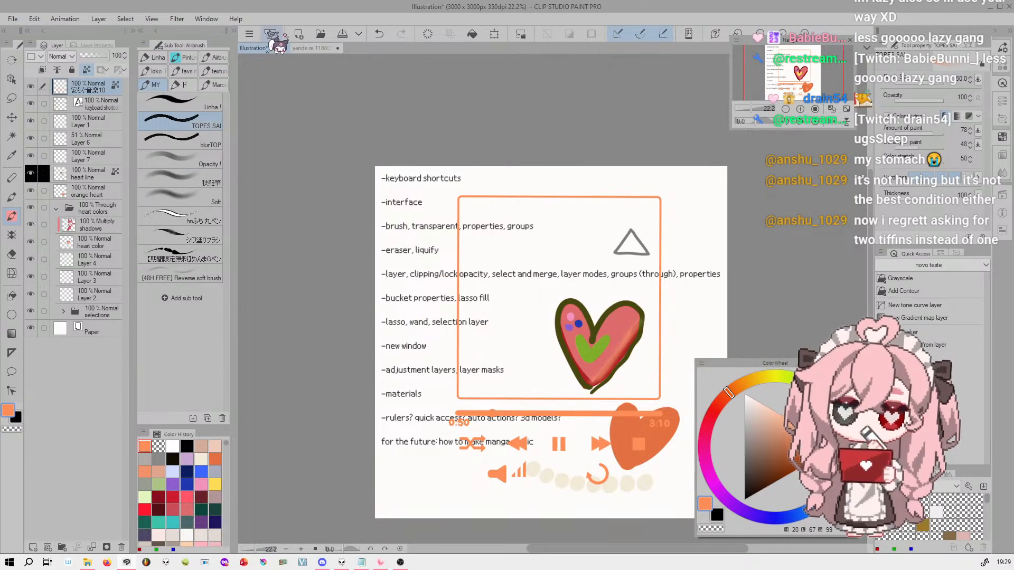
Expand the Sub View palette, enlarge its reference image around the first character, and locate Sub View in the list of windows
left_click(232, 30)
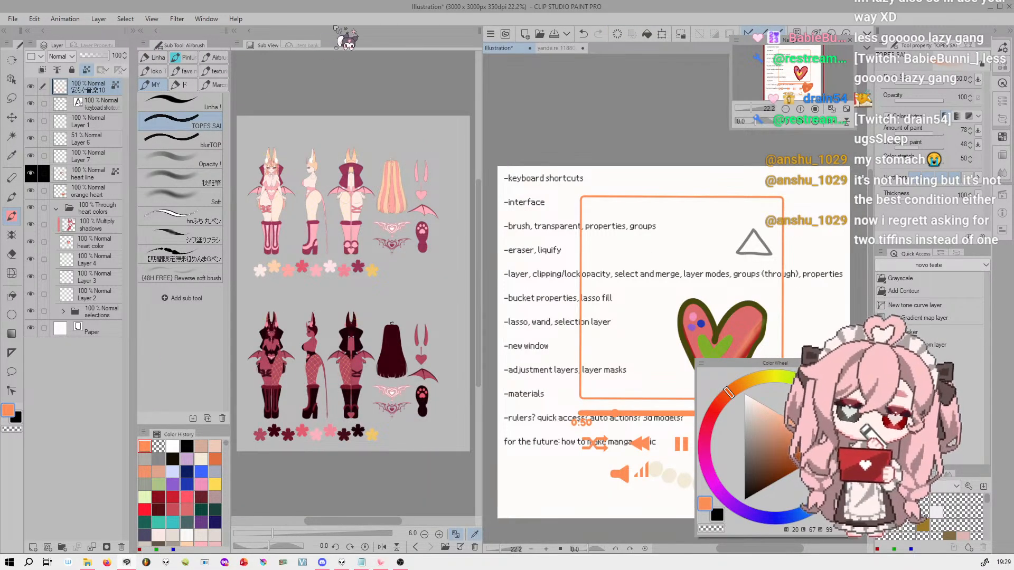
left_click_drag(273, 536, 291, 536)
left_click_drag(362, 522, 330, 522)
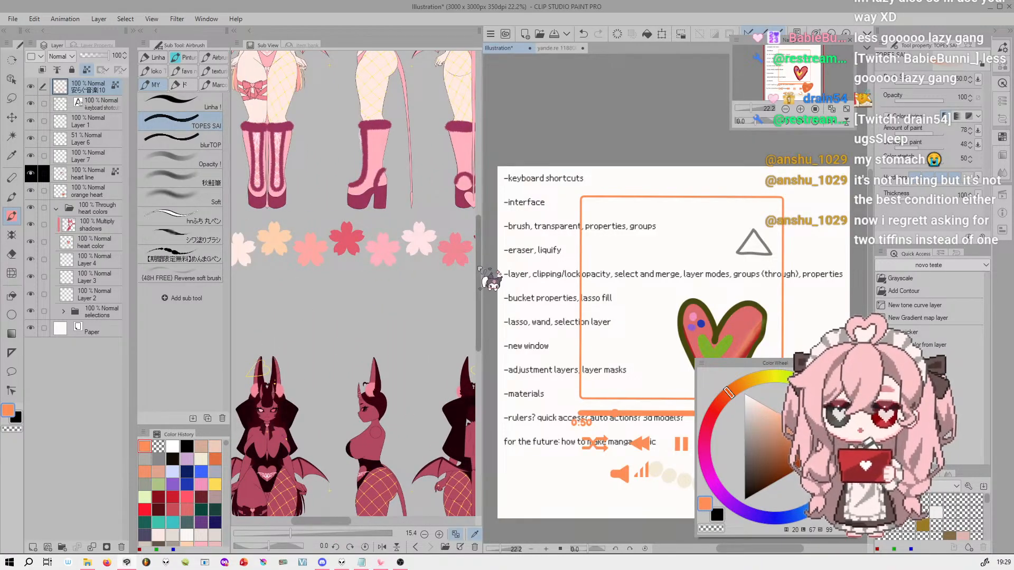
left_click_drag(479, 265, 479, 204)
left_click_drag(344, 523, 331, 523)
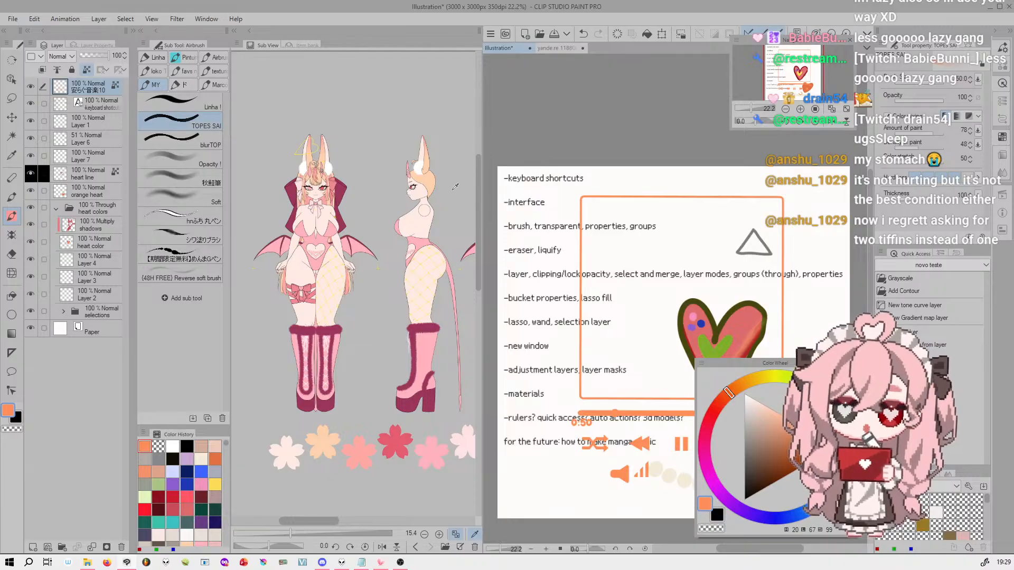
left_click(206, 18)
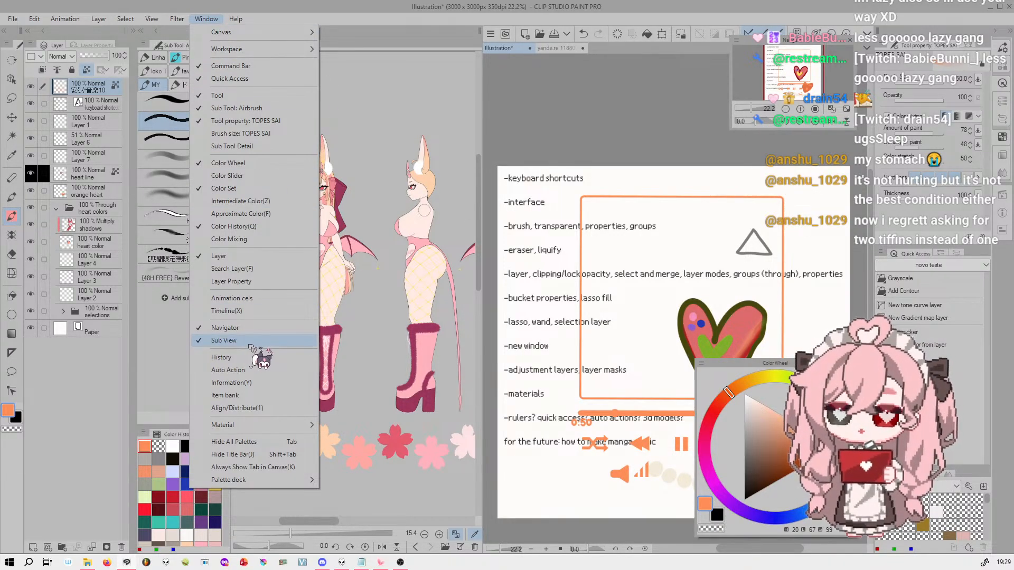
left_click(214, 21)
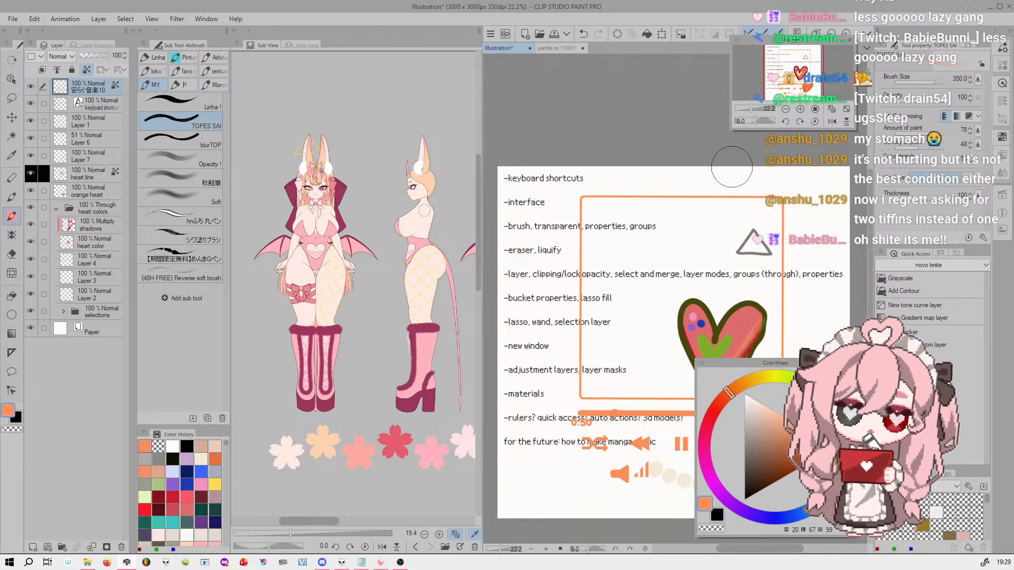
Sample the pale skin tone and the pink from the reference character, and try flipping, rotating and zooming the reference image
left_click(326, 211, "alt")
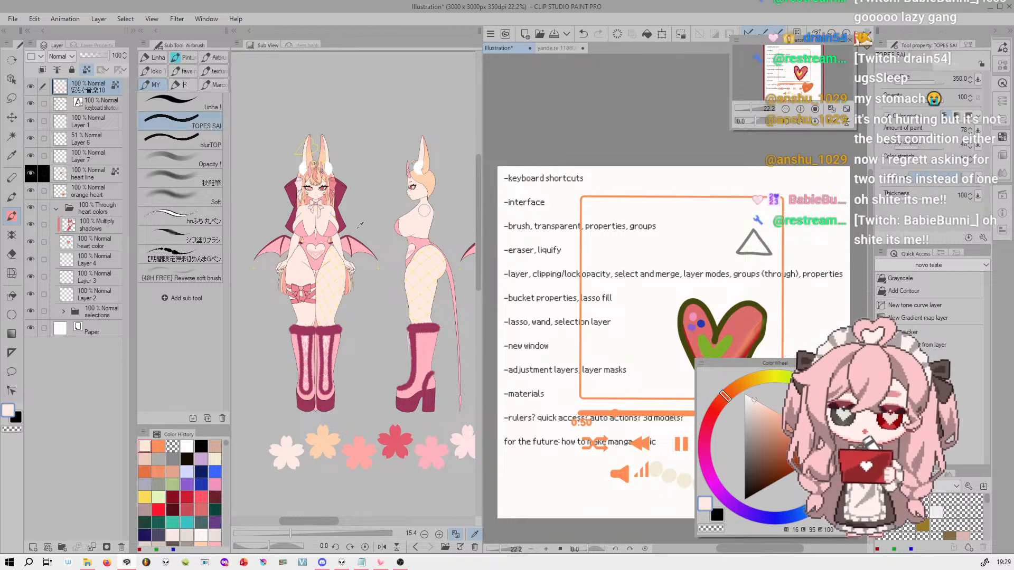
left_click(313, 241)
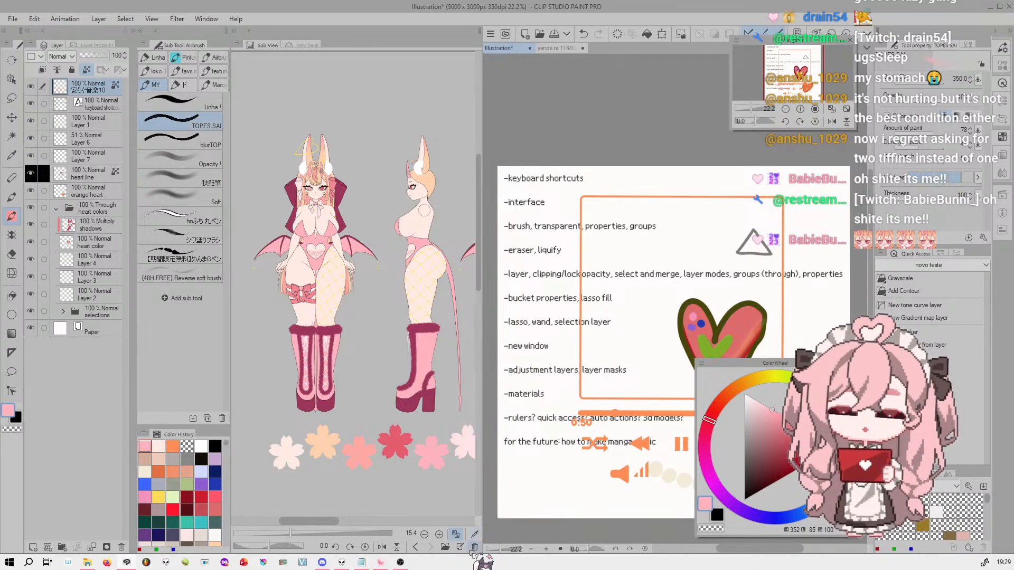
left_click(382, 547)
left_click(382, 548)
left_click_drag(269, 547, 297, 534)
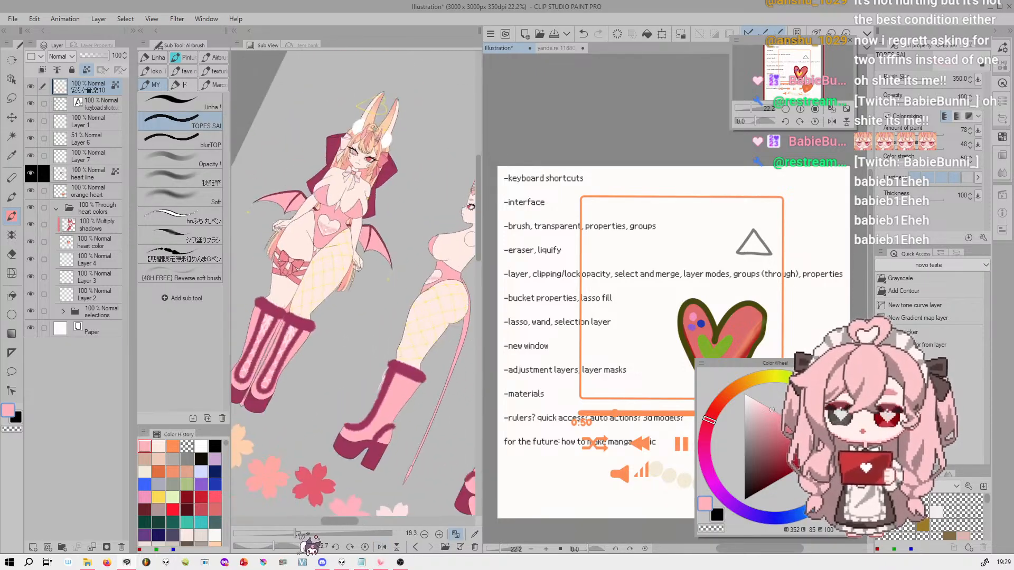
left_click(439, 534)
left_click(424, 534)
left_click(365, 547)
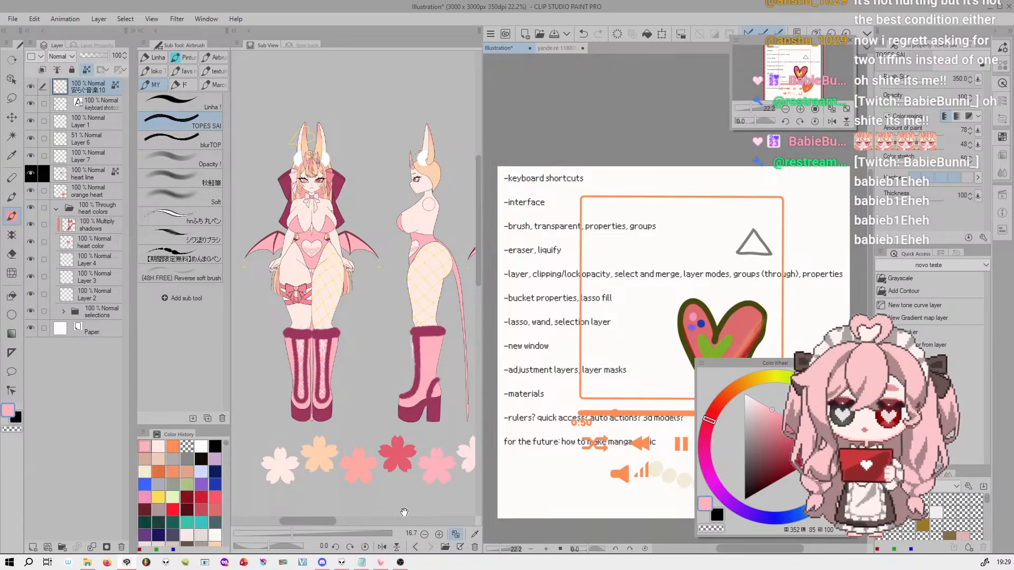
Look up the Sub View entry in the list of windows again and collapse the Sub View palette
left_click(214, 19)
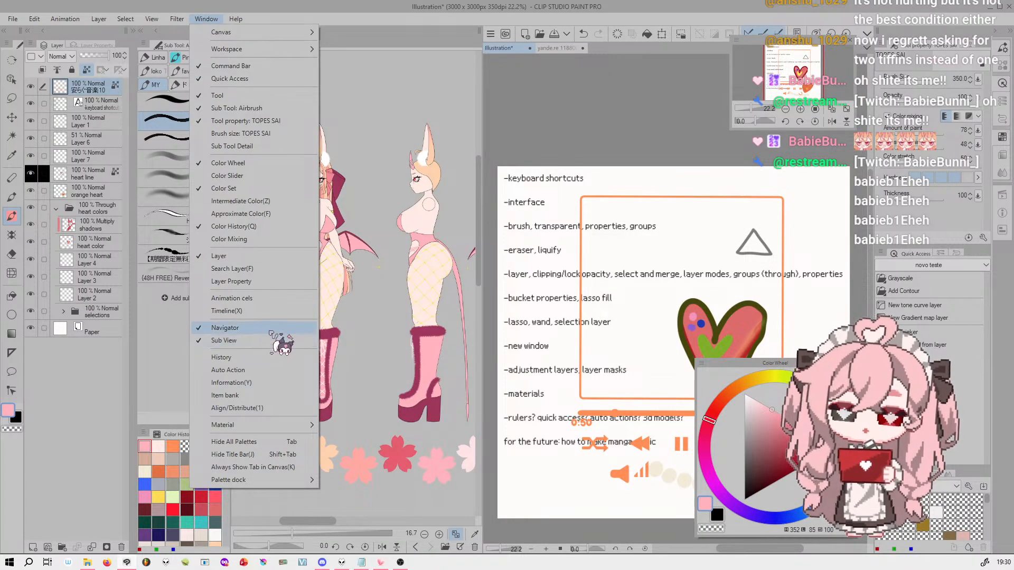
left_click(214, 21)
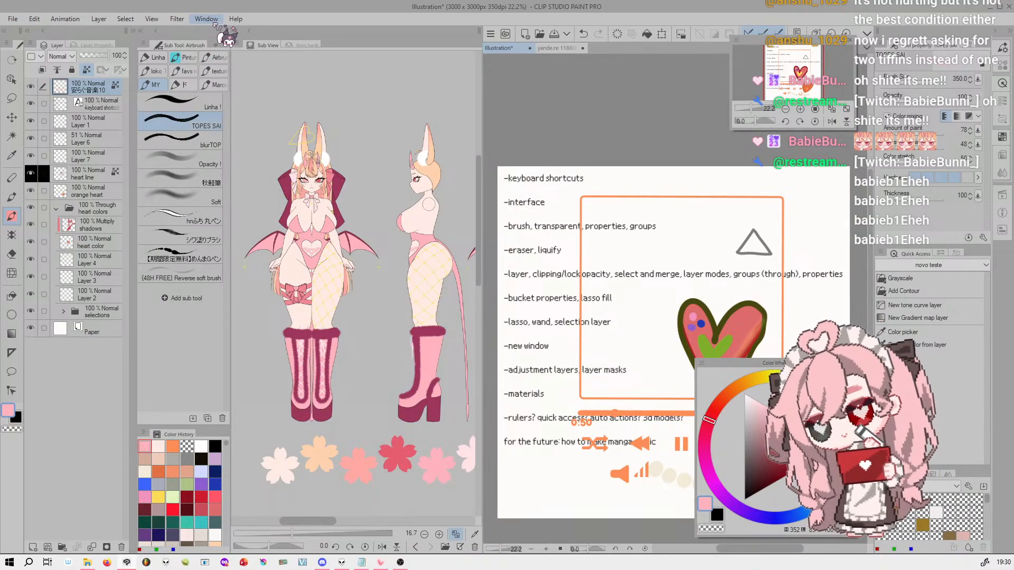
left_click(240, 32)
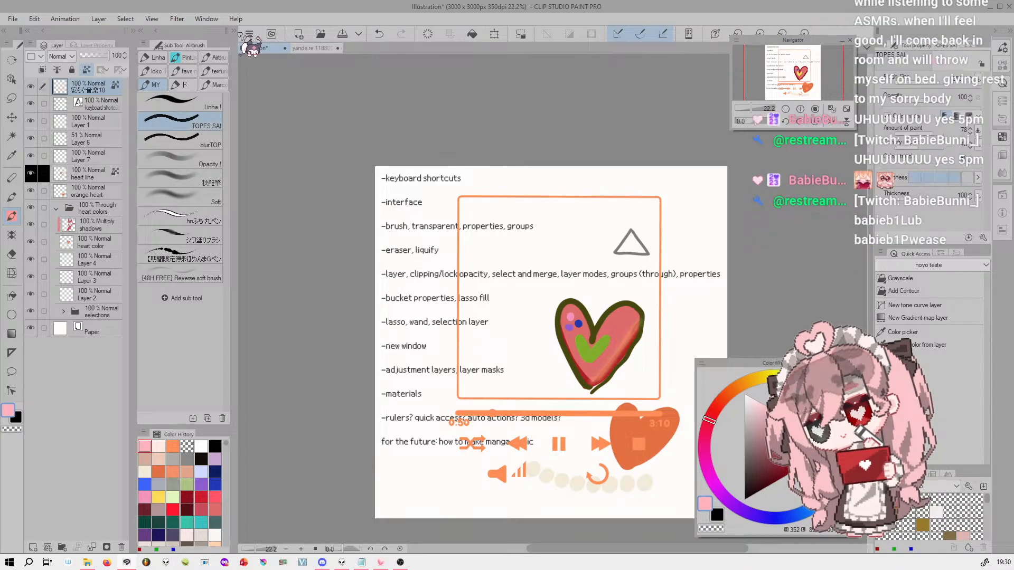
Hide the music player template layer so only the topic list and drawings show on the canvas
left_click(34, 88)
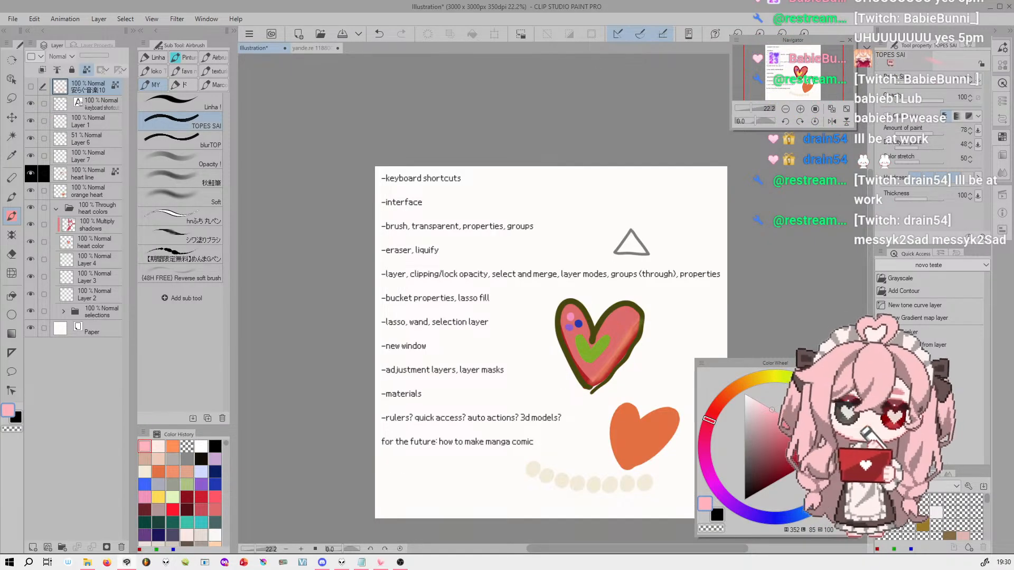
left_click(800, 109)
left_click_drag(584, 291, 618, 262)
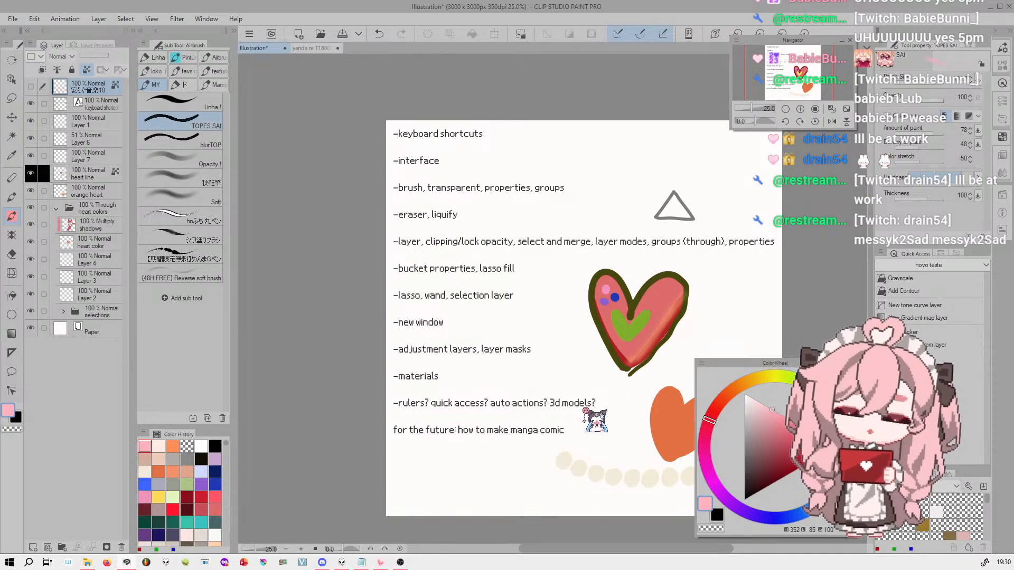
left_click_drag(614, 420, 640, 439)
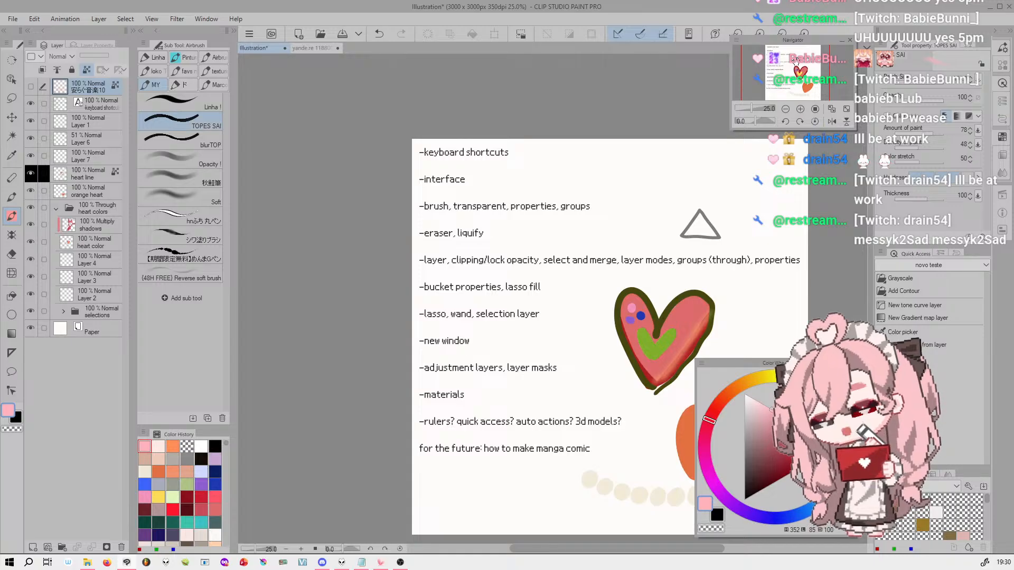
mouse_move(806, 66)
left_mouse_down()
mouse_move(813, 75)
mouse_move(804, 84)
mouse_move(812, 78)
left_mouse_up()
Show the 3D category in the material palette and place the "3D girl teste 1" figure on the canvas
left_click(143, 42)
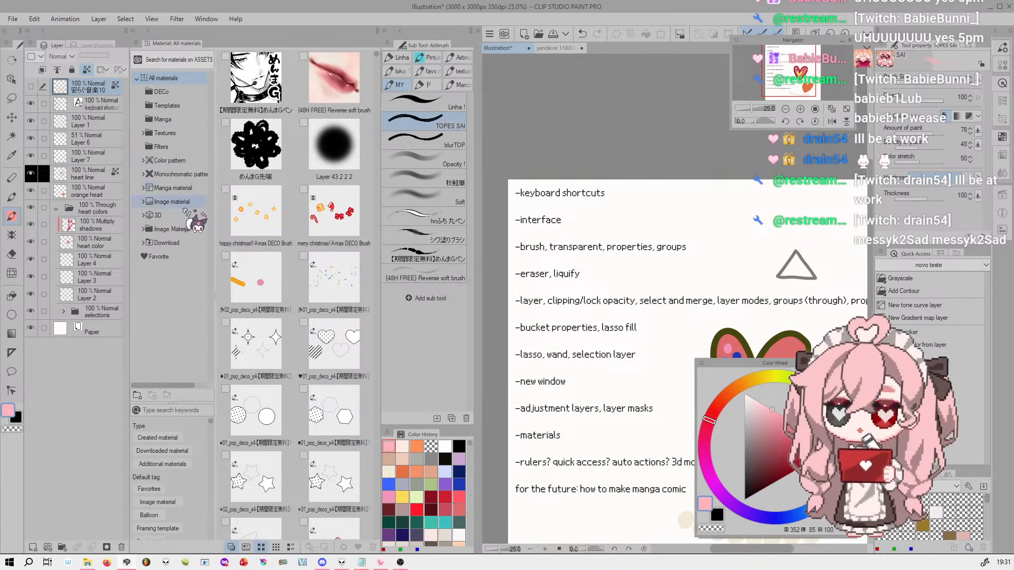
left_click(159, 215)
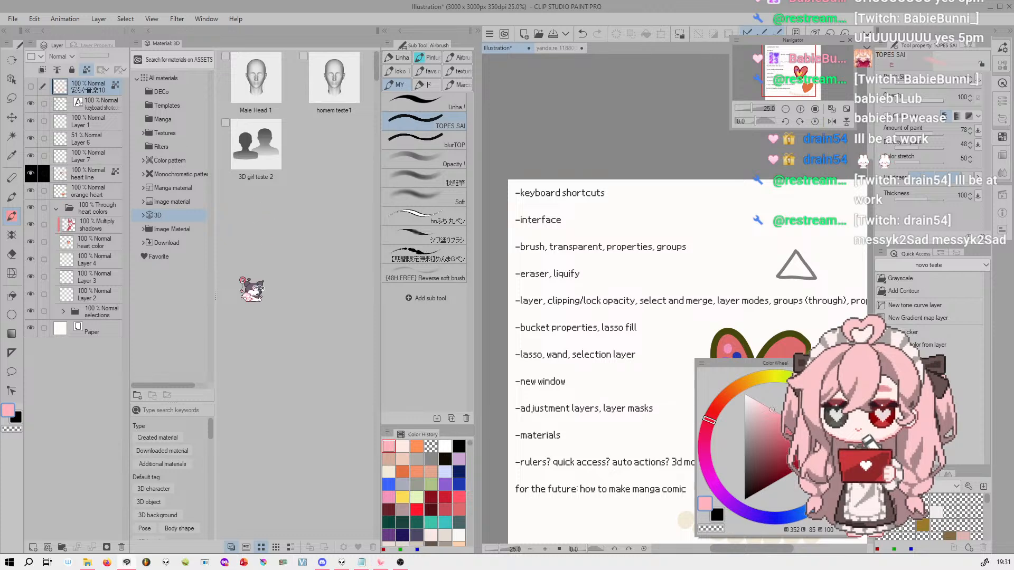
left_click(249, 364)
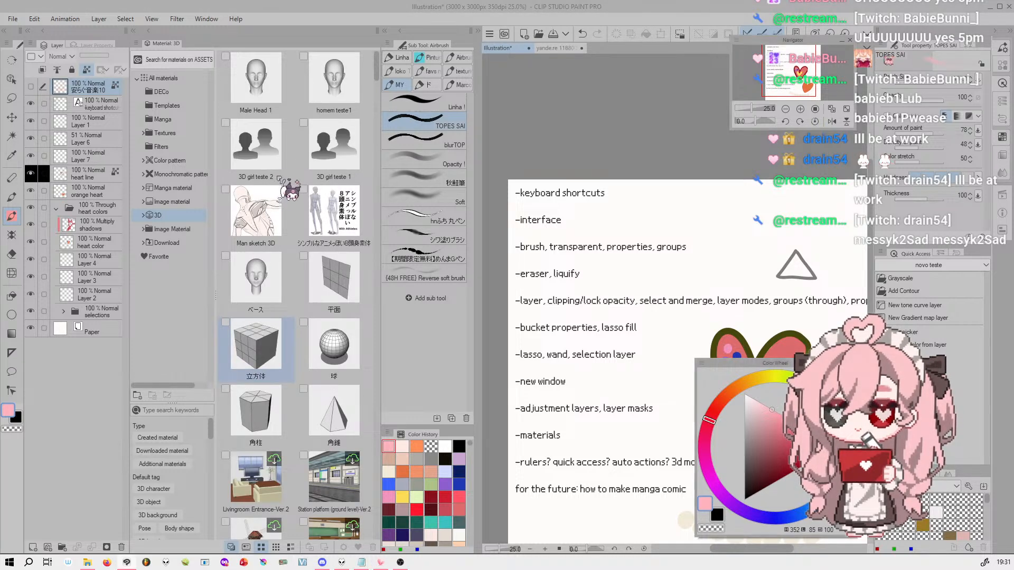
left_click(267, 159)
left_click_drag(267, 160, 668, 317)
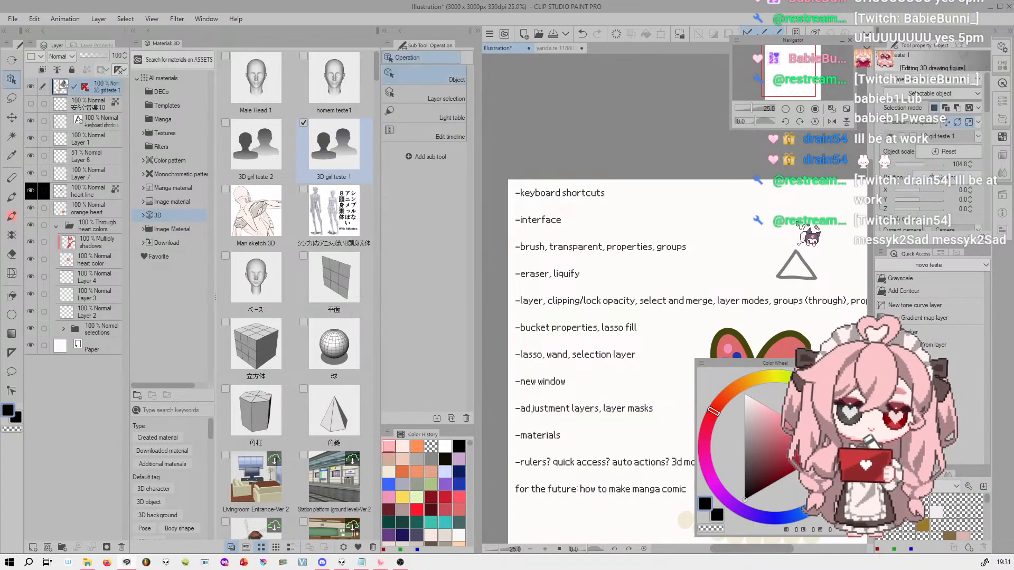
left_click(797, 64)
left_click_drag(796, 64, 800, 67)
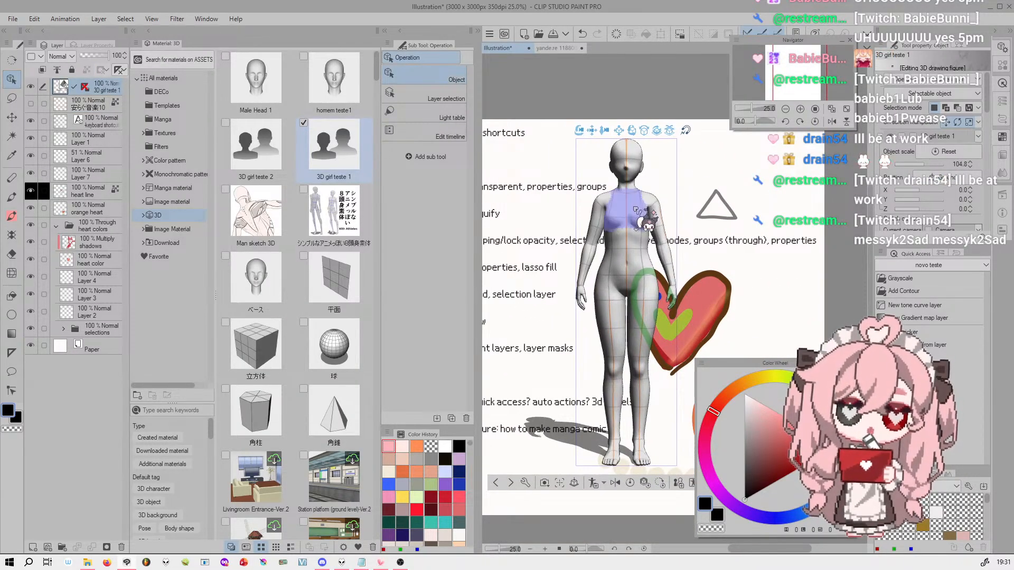
Orbit the camera around the 3D figure and settle on a near-front view from slightly below
left_click_drag(616, 150, 676, 144)
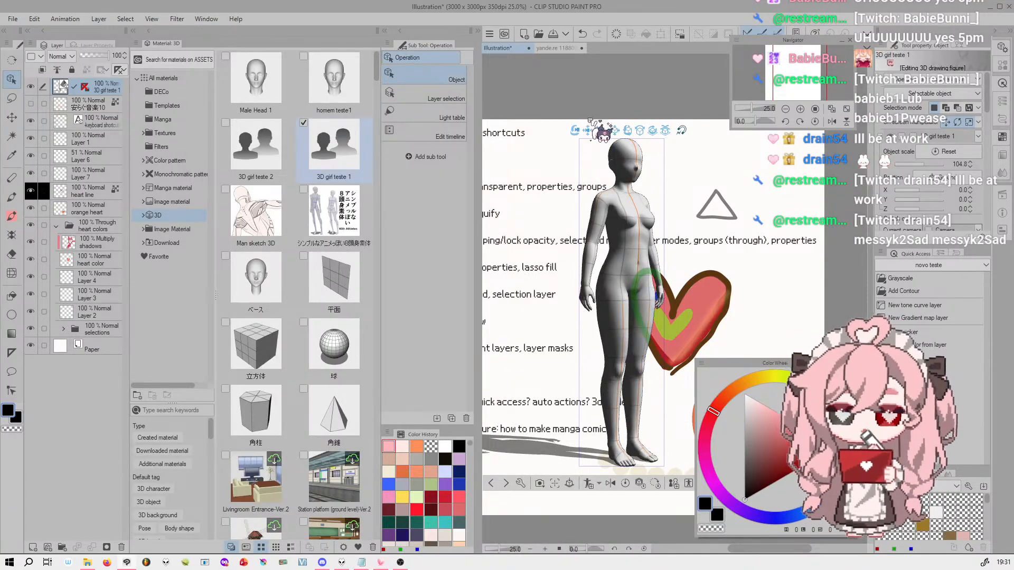
left_click_drag(604, 140, 737, 168)
left_click_drag(548, 227, 609, 124)
left_click_drag(550, 134, 590, 151)
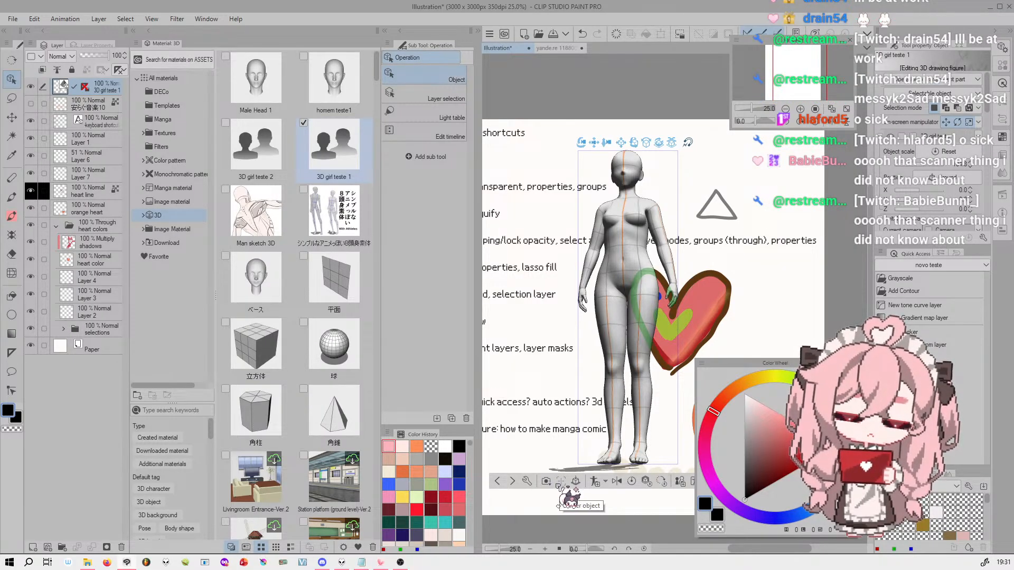
Examine the import options for the Pose Scanner (image) entry without starting it
left_click(18, 19)
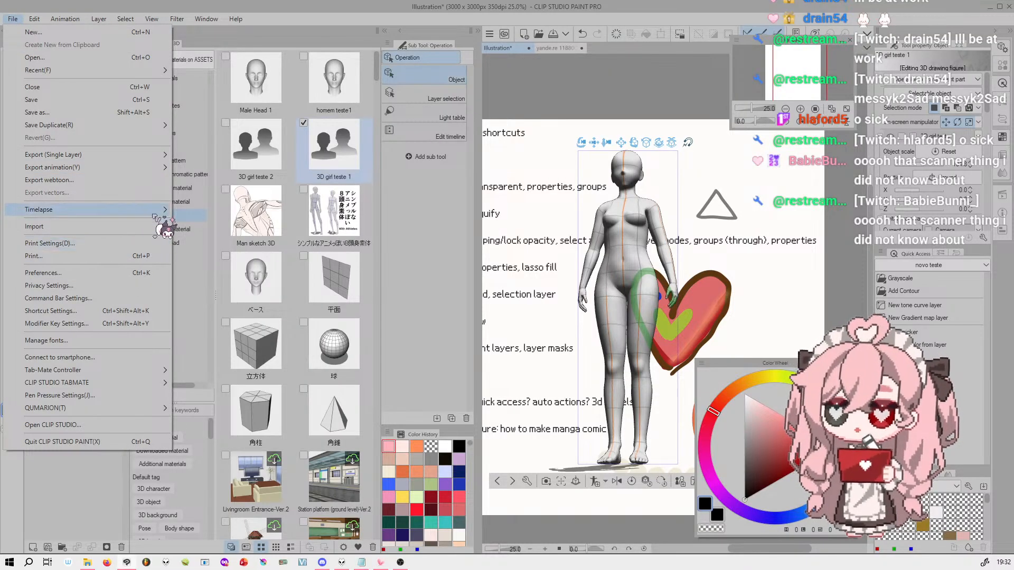
mouse_move(157, 226)
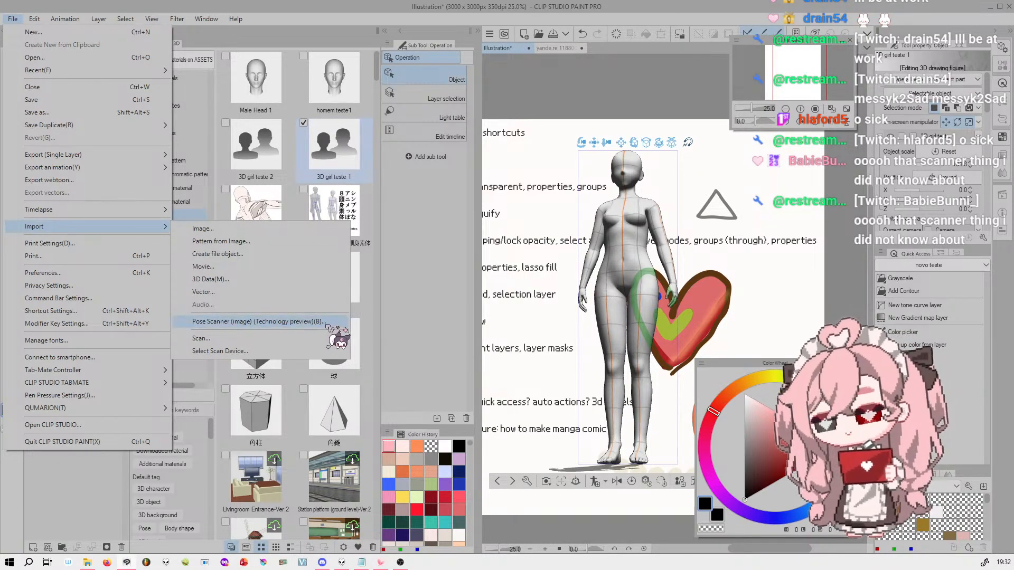
left_click(36, 20)
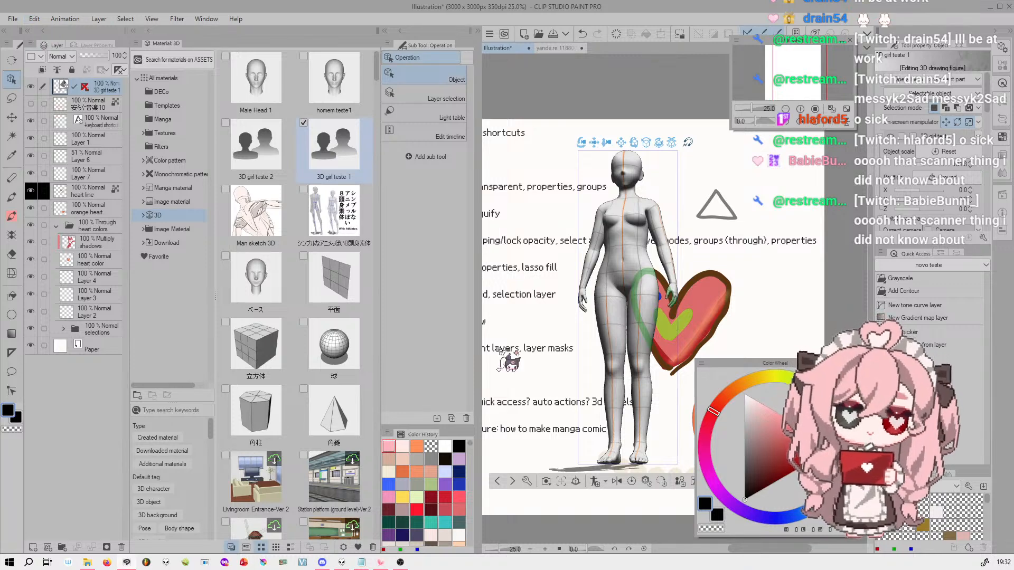
Orbit the camera to a slight three-quarter view of the 3D figure and move the Color Wheel window clear of its toolbar
left_click_drag(581, 142, 671, 131)
left_click_drag(621, 161, 571, 158)
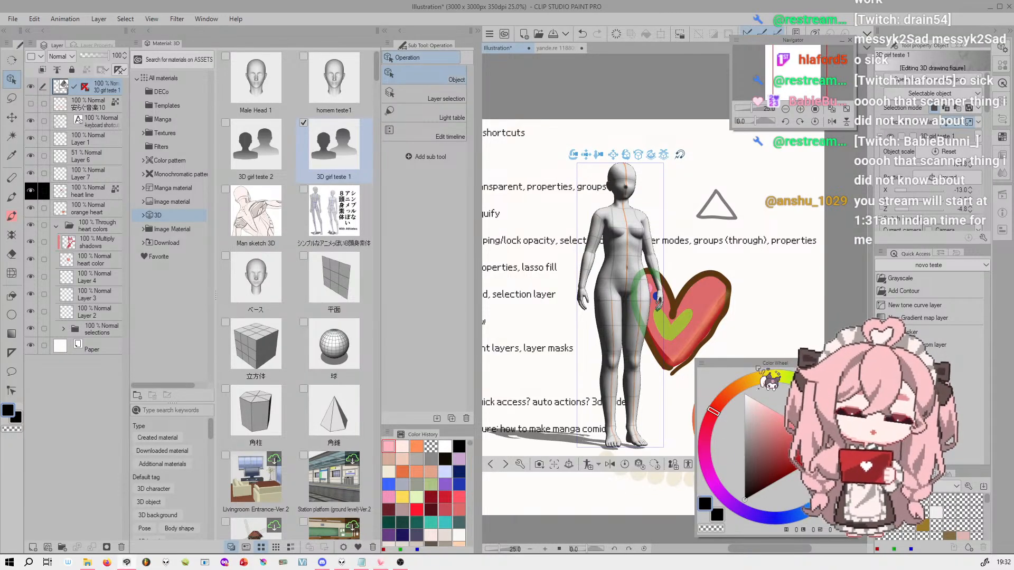
left_click_drag(750, 361, 771, 341)
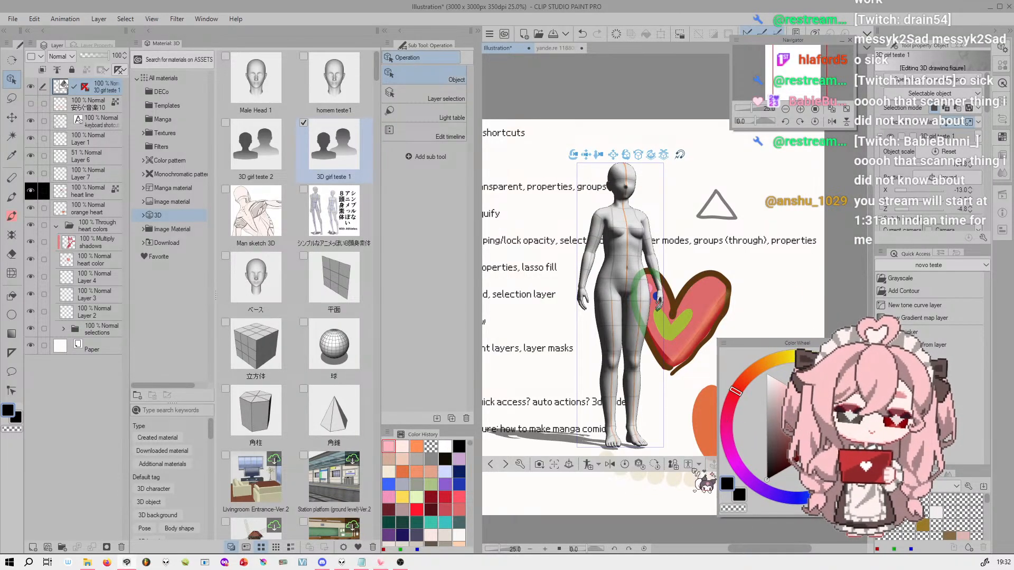
View the figure's pose import options, including Pose Scanner, 3D pose material and Hand Scanner, without starting any
left_click_drag(858, 238, 783, 190)
mouse_move(819, 63)
left_mouse_down()
mouse_move(842, 64)
mouse_move(812, 64)
mouse_move(828, 64)
left_mouse_up()
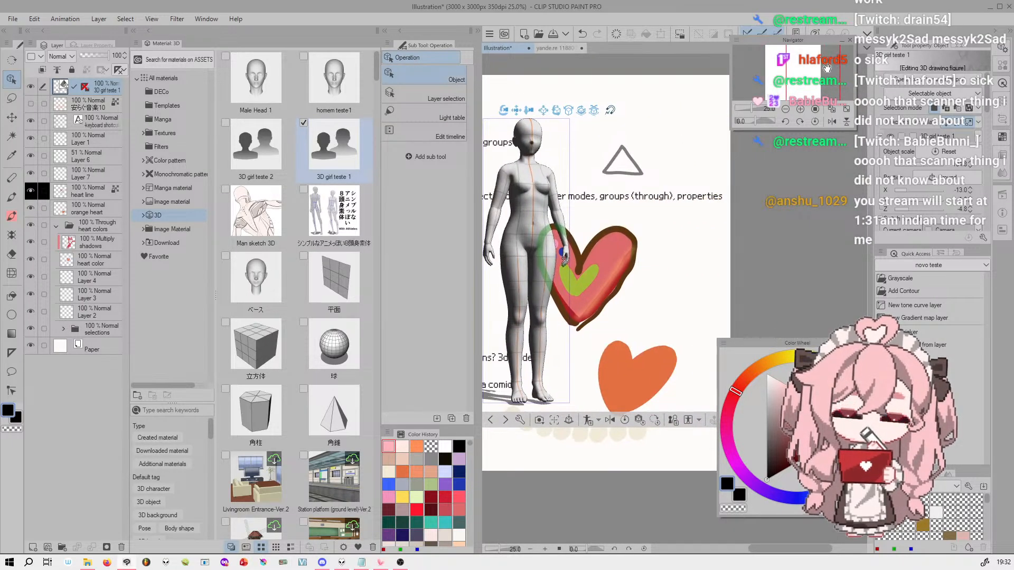
left_click(713, 420)
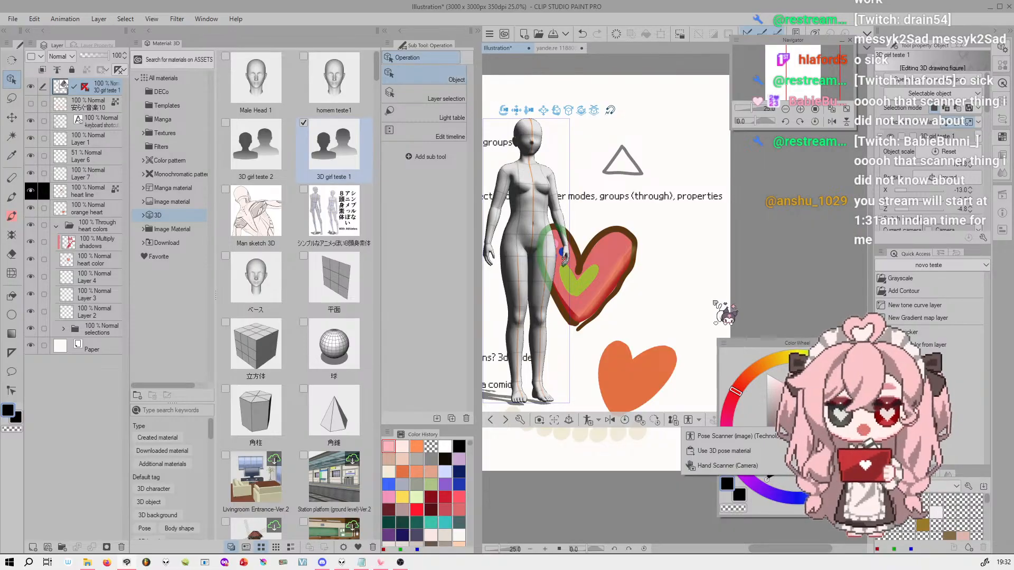
left_click(828, 85)
Delete the "3D girl teste 1" figure layer and close the material palette
left_click_drag(804, 77, 792, 78)
left_click(761, 109)
left_click_drag(760, 109, 755, 109)
left_click_drag(792, 77, 790, 65)
left_click_drag(756, 109, 753, 107)
left_click_drag(801, 64, 801, 64)
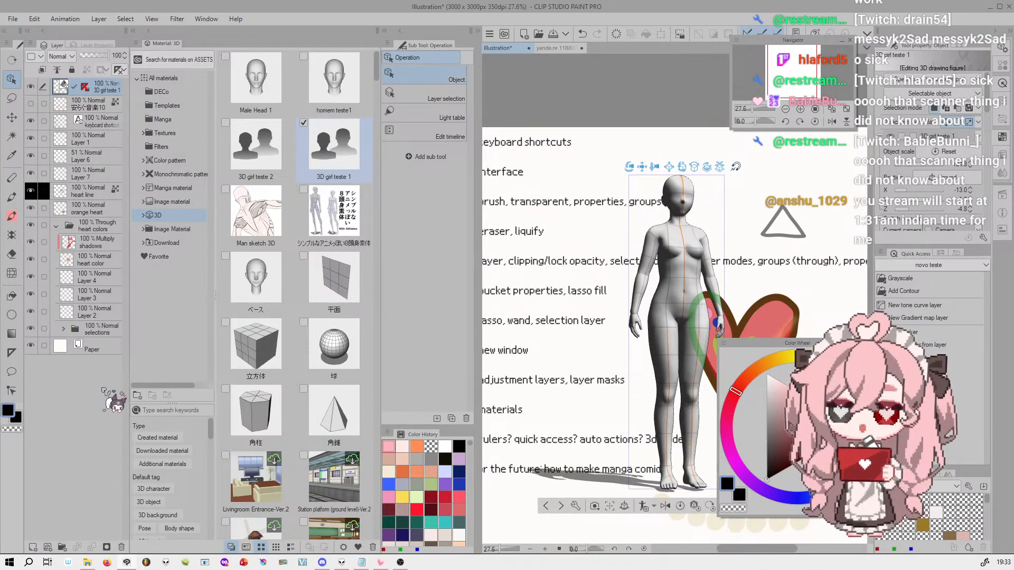
left_click(121, 547)
left_click(513, 210)
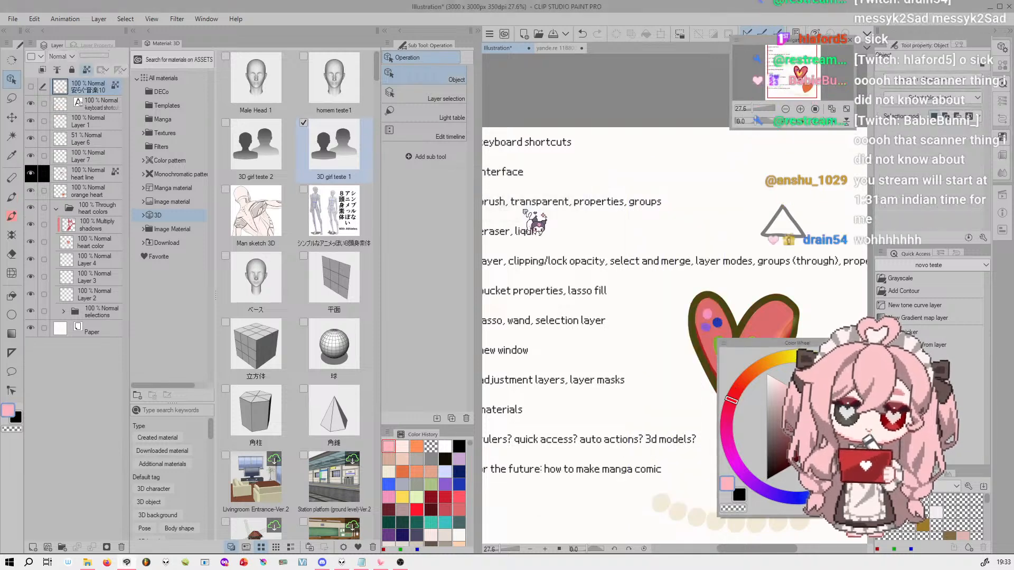
left_click(151, 44)
mouse_move(791, 54)
left_mouse_down()
mouse_move(795, 69)
mouse_move(807, 57)
left_mouse_up()
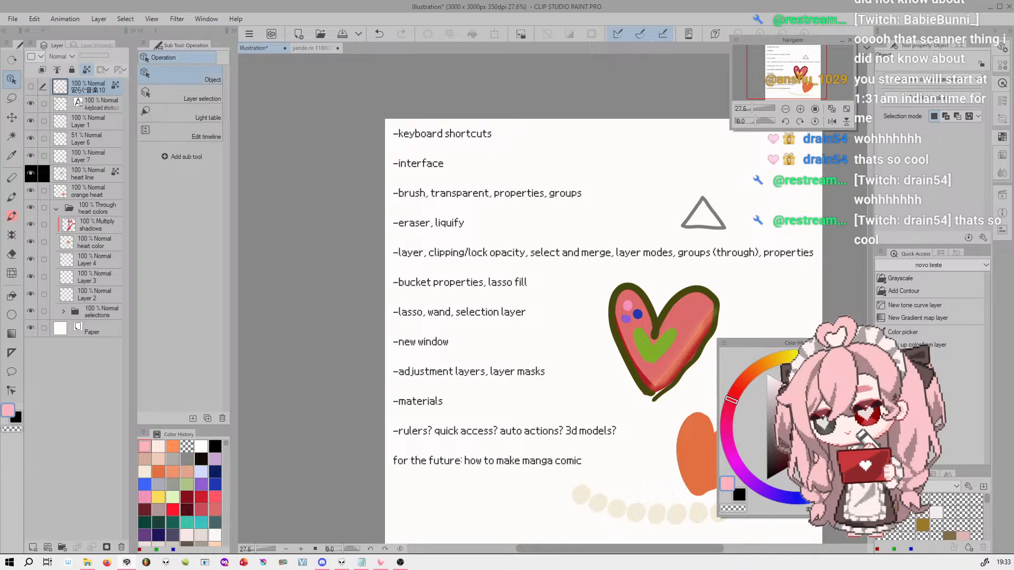
Examine the Ruler sub tools and their properties, from linear, curve and figure rulers to ruler pen, special ruler and guide
left_click(13, 353)
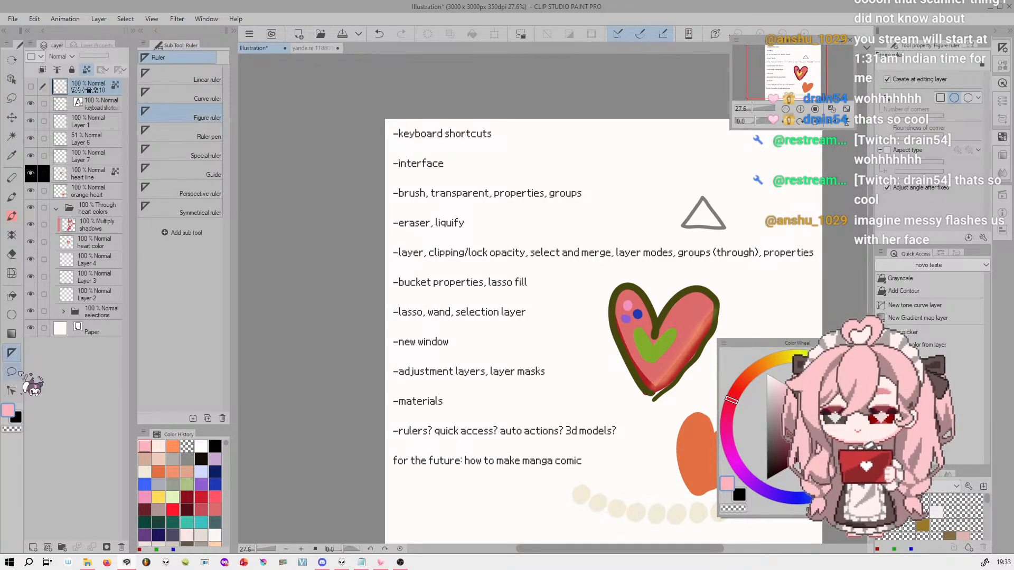
left_click_drag(784, 51, 781, 55)
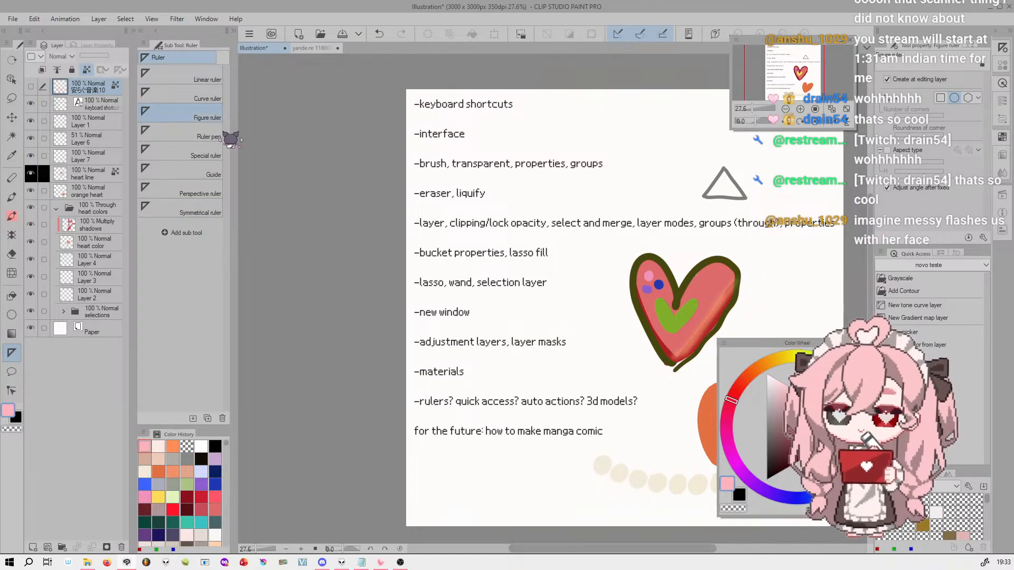
left_click(218, 77)
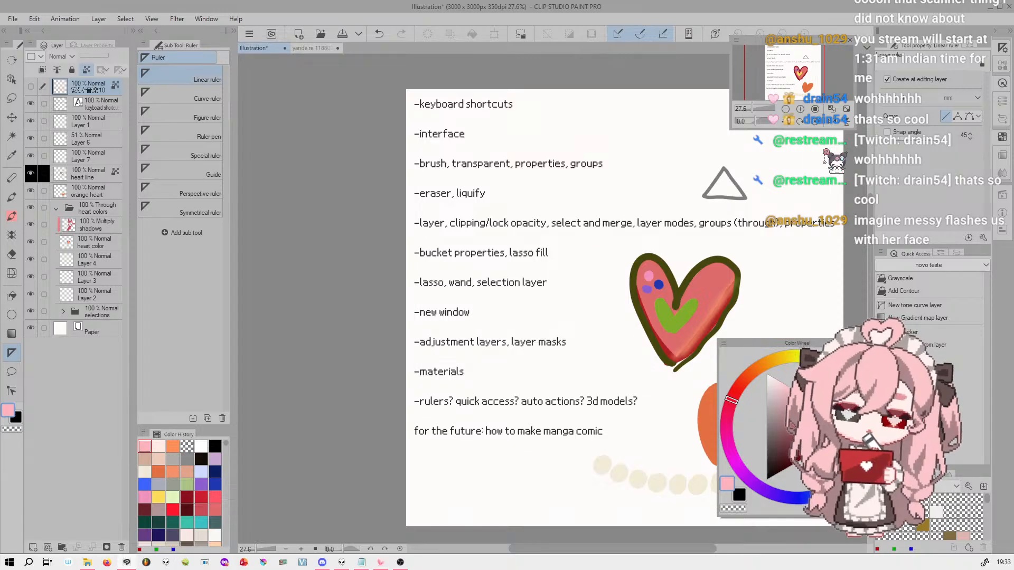
left_click(209, 97)
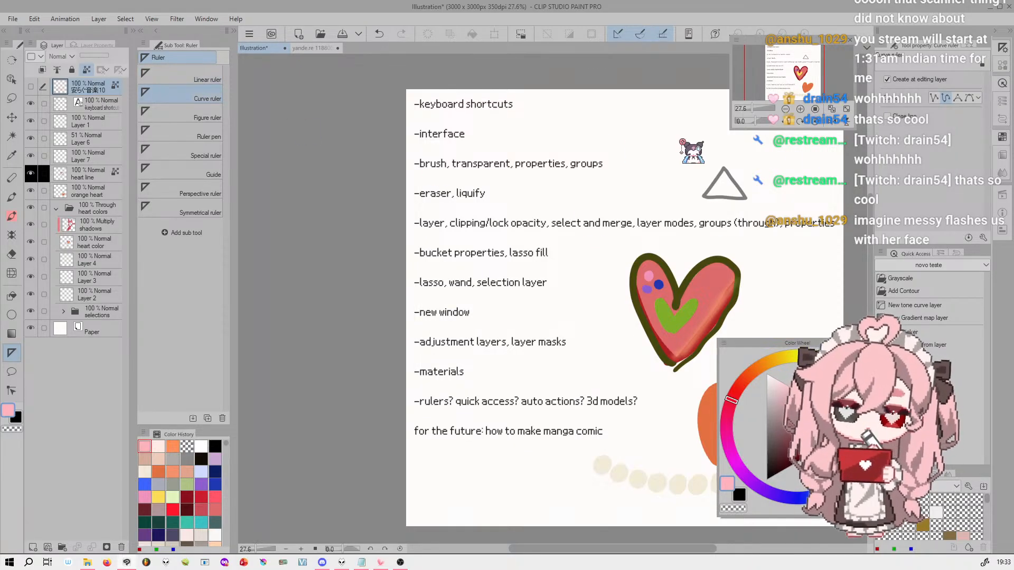
left_click(215, 114)
left_click(216, 134)
left_click(216, 153)
left_click(217, 171)
Add a new layer above the heart line layer and place a Radial line special ruler beside the triangle
left_click(211, 154)
left_click(976, 80)
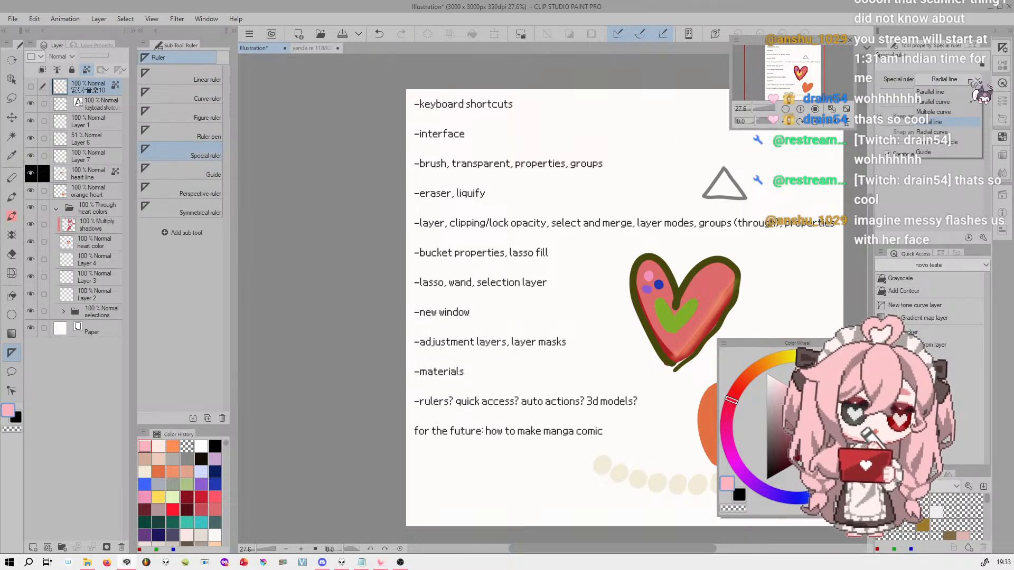
left_click(970, 80)
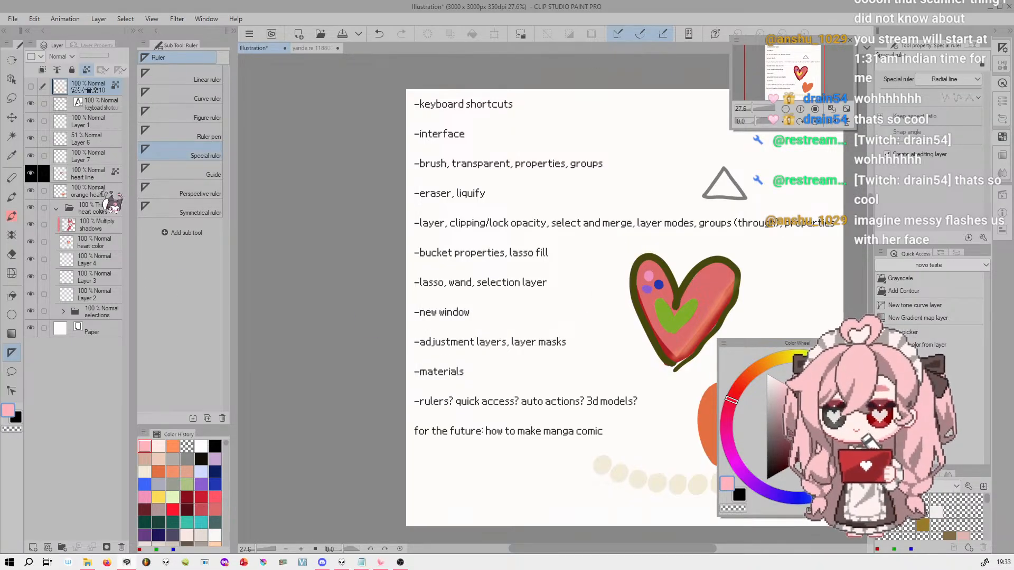
left_click(33, 547)
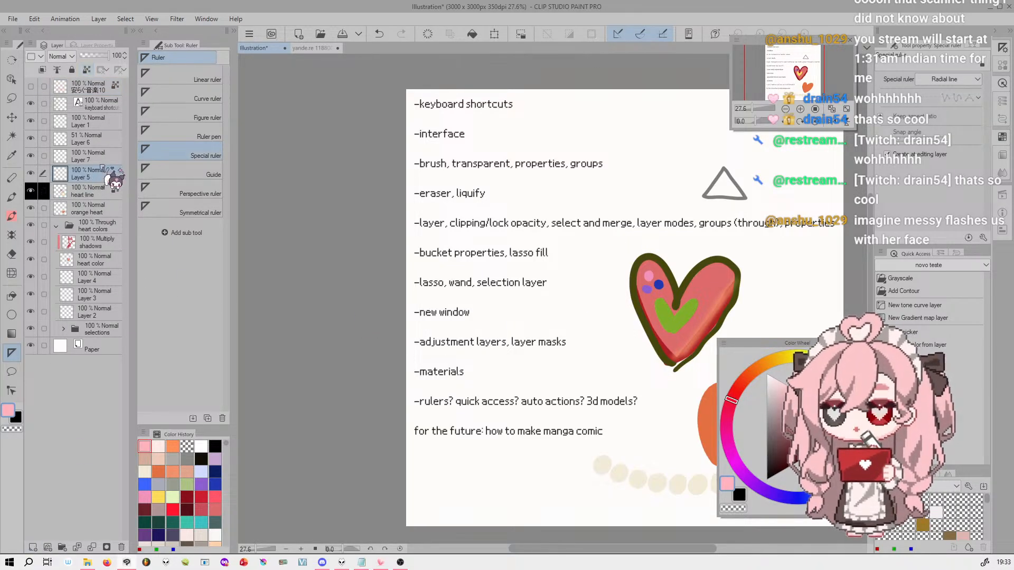
left_click(610, 180)
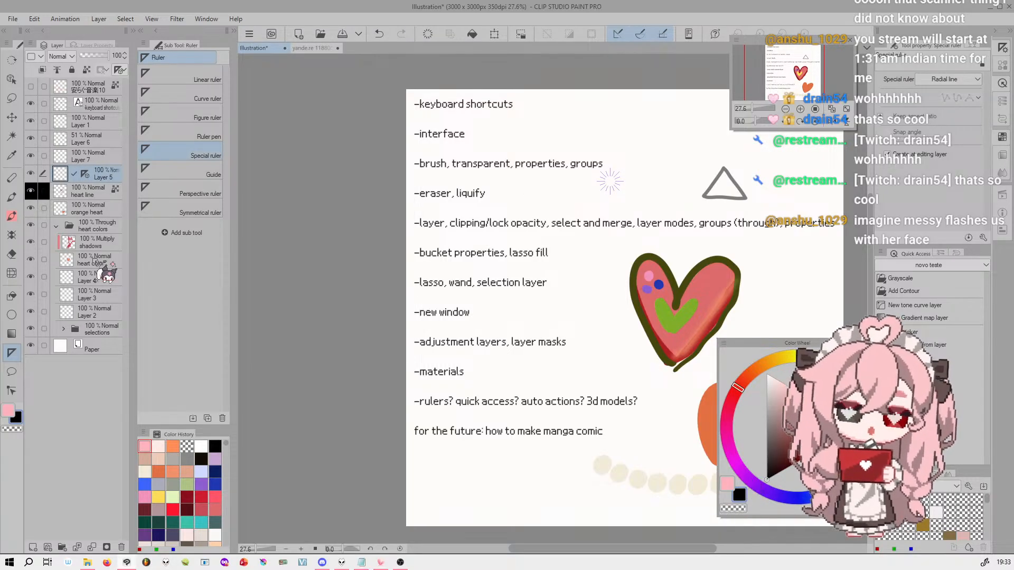
Draw a burst of black straight lines through the radial ruler's center in many directions with the Linha brush
left_click(12, 197)
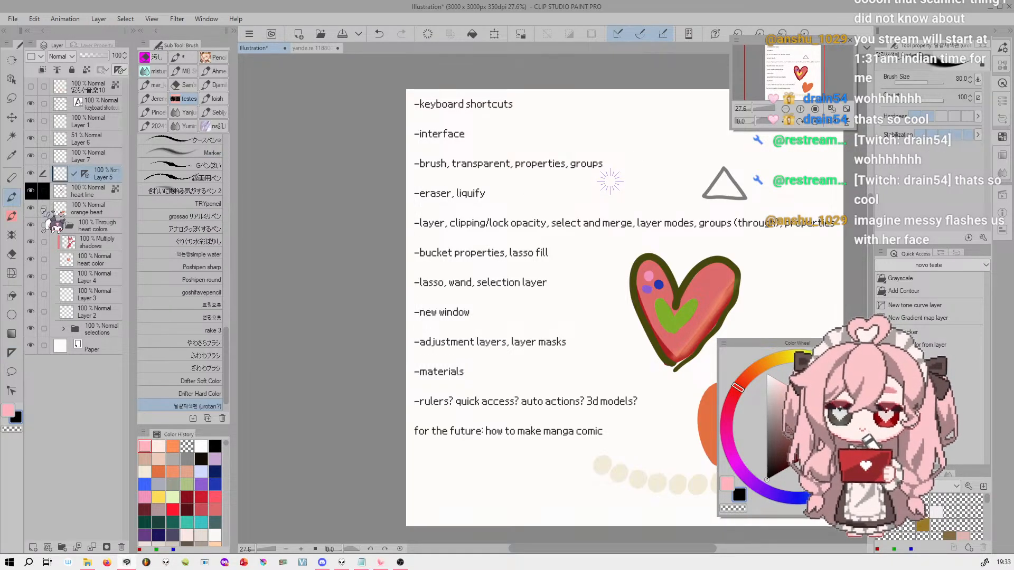
left_click(11, 216)
left_click(211, 104)
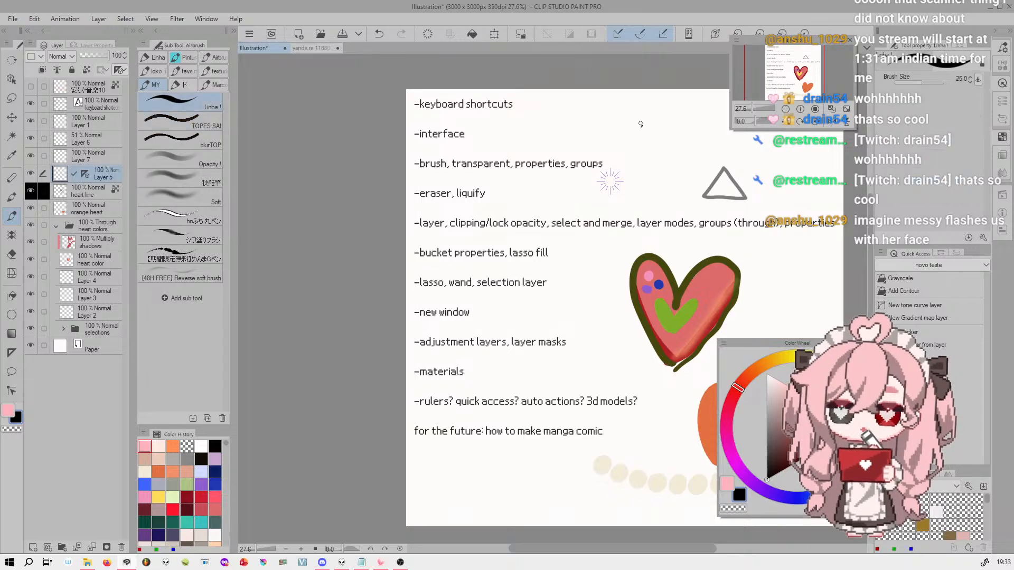
left_click_drag(640, 130, 597, 203)
left_click_drag(735, 181, 564, 180)
left_click_drag(545, 108, 681, 259)
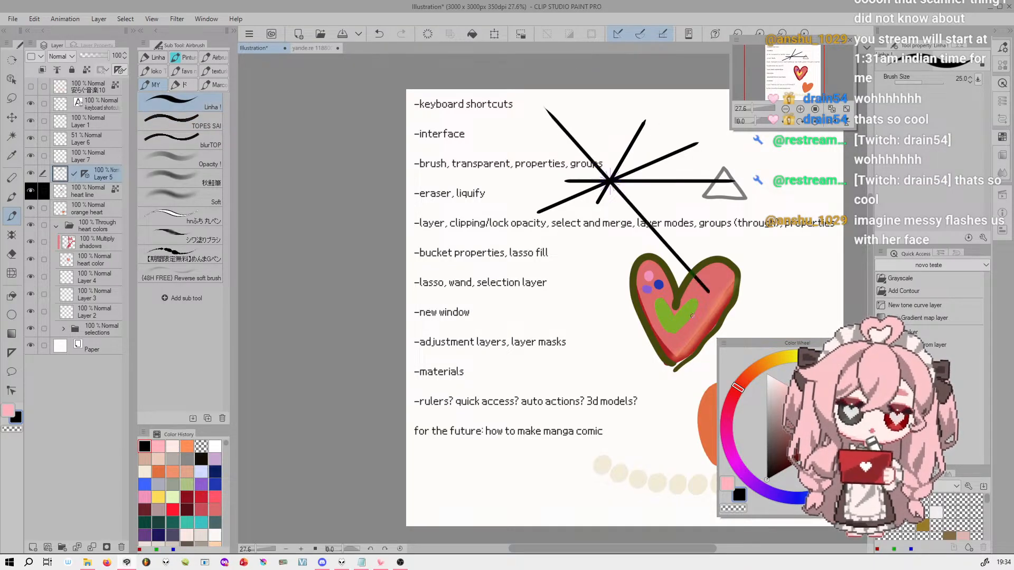
left_click_drag(572, 212, 693, 110)
left_click_drag(698, 116, 476, 281)
left_click_drag(599, 94, 635, 389)
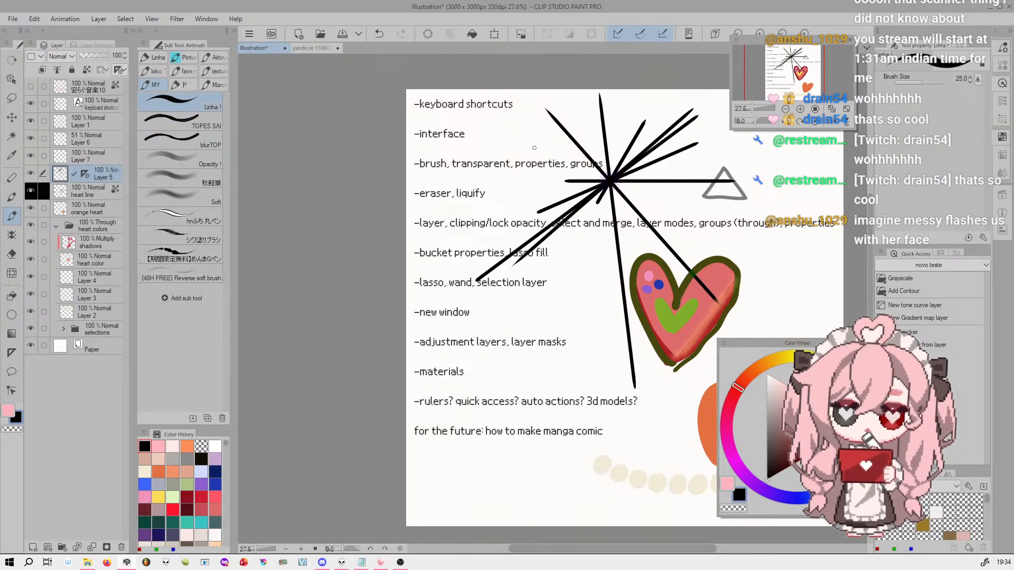
left_click_drag(501, 123, 775, 269)
left_click_drag(502, 323, 680, 90)
left_click_drag(735, 158, 497, 195)
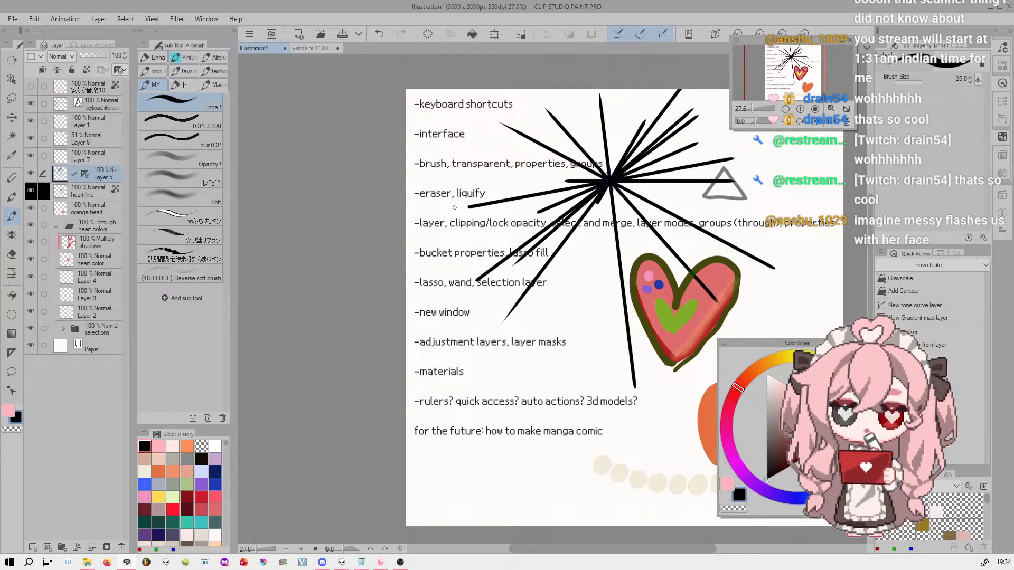
left_click_drag(561, 370, 665, 61)
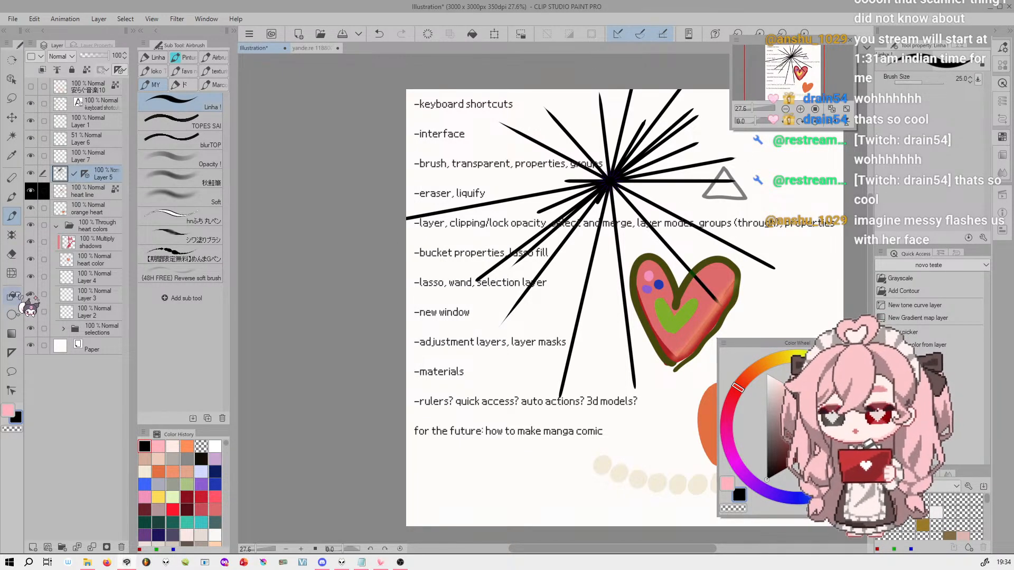
Place an elliptical Concentric circle special ruler over the pink heart and draw several black ellipses along it with the brush
left_click(12, 352)
left_click(948, 79)
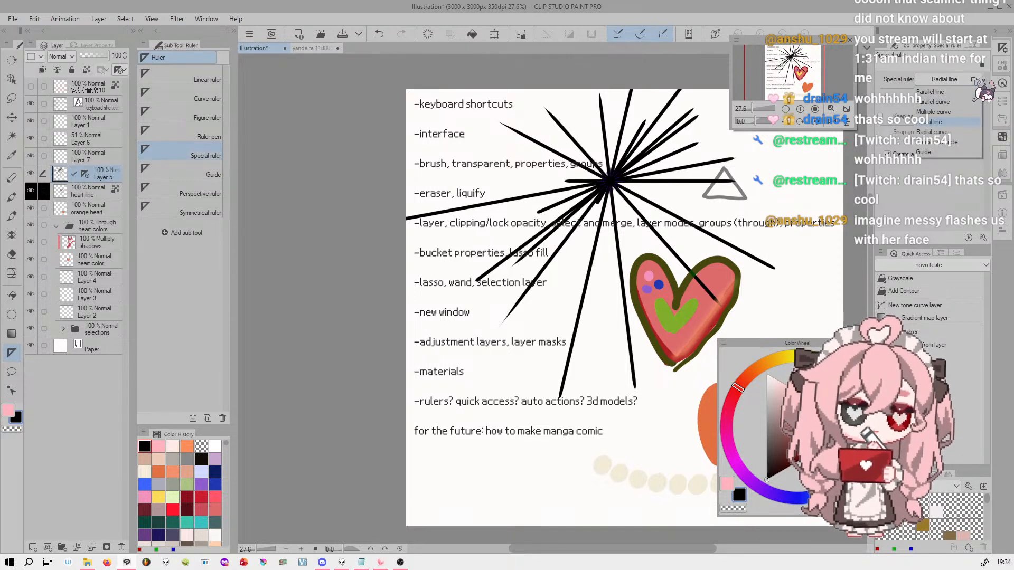
left_click(939, 142)
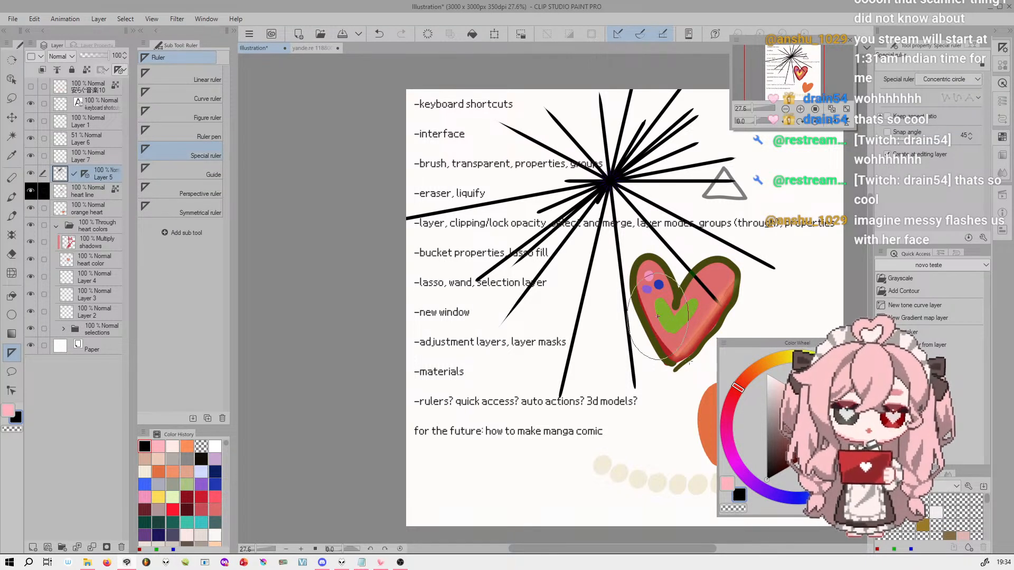
left_click(694, 333)
key("p")
mouse_move(626, 269)
left_mouse_down()
mouse_move(697, 312)
mouse_move(713, 422)
mouse_move(744, 333)
mouse_move(705, 487)
mouse_move(638, 144)
left_mouse_up()
left_click(11, 352)
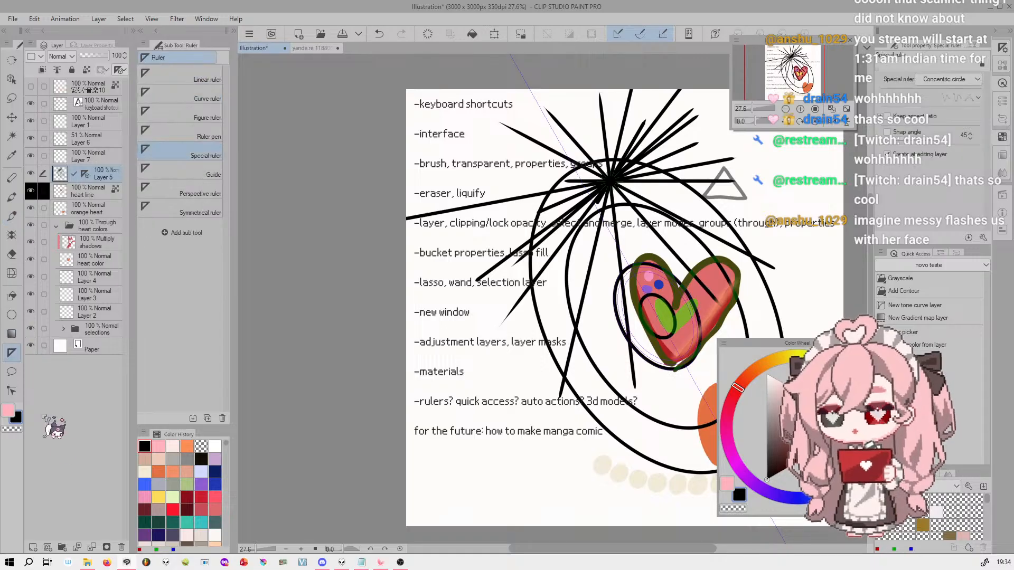
Examine the display and linking options of the ruler on Layer 5 without changing any
right_click(87, 174)
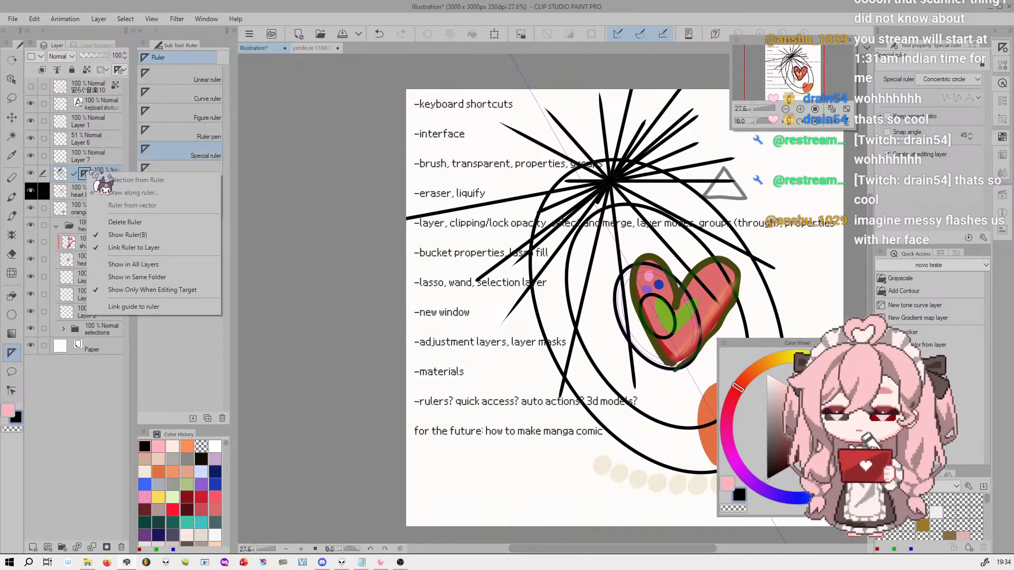
left_click(85, 188)
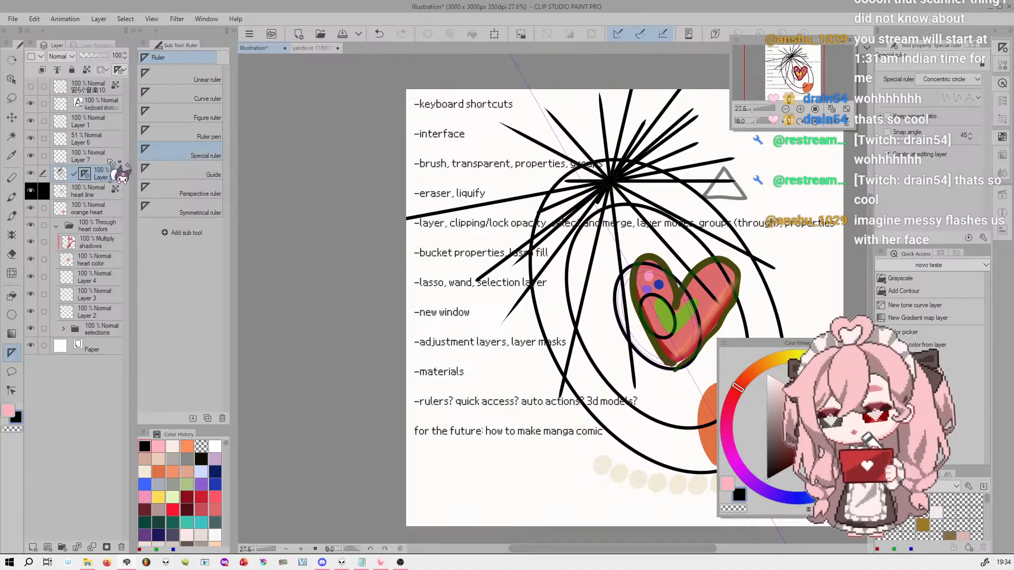
right_click(86, 173)
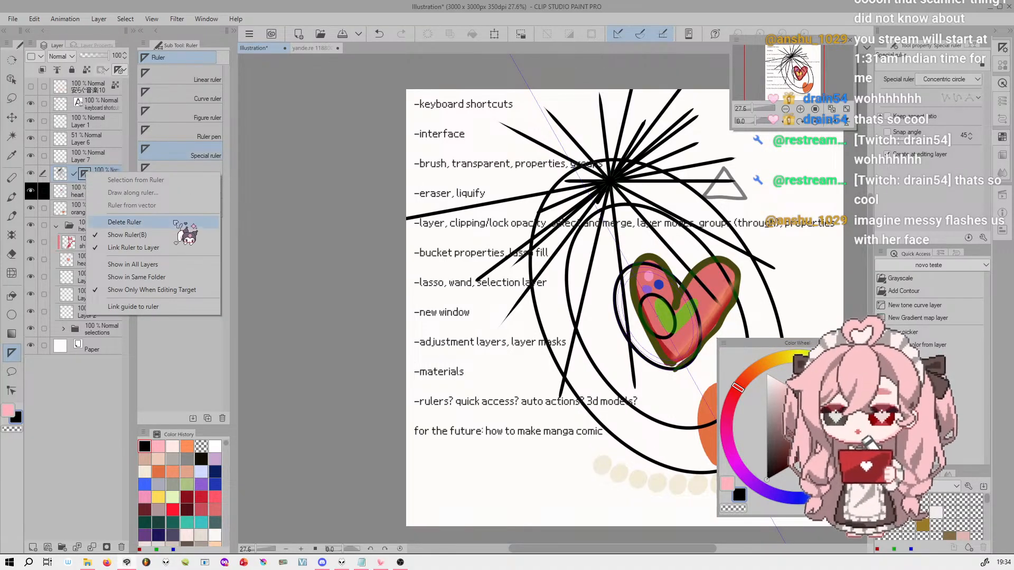
left_click(100, 180)
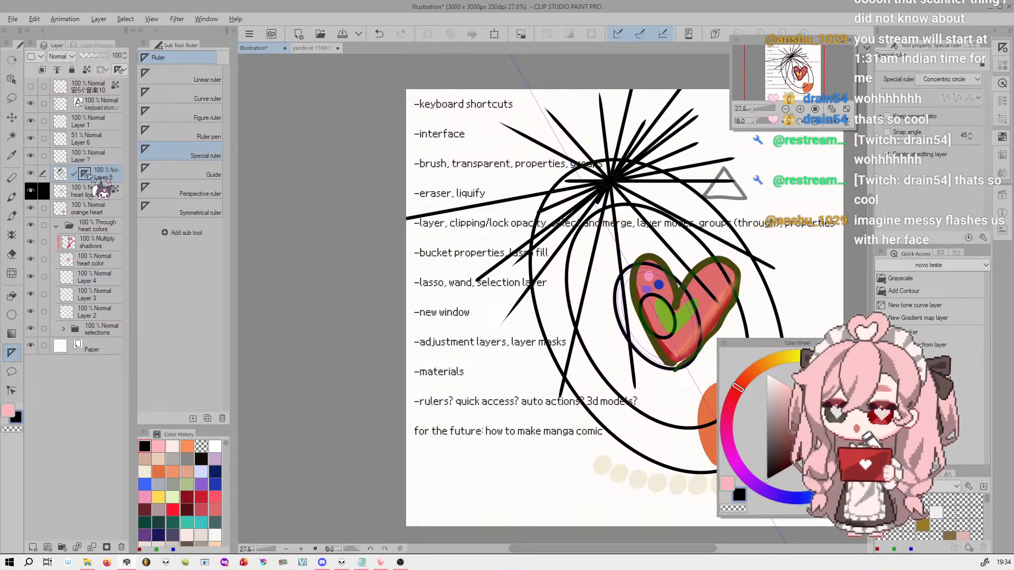
Try transferring the ruler from Layer 5 to Layer 1 and return it to Layer 5
left_click_drag(99, 165, 98, 122)
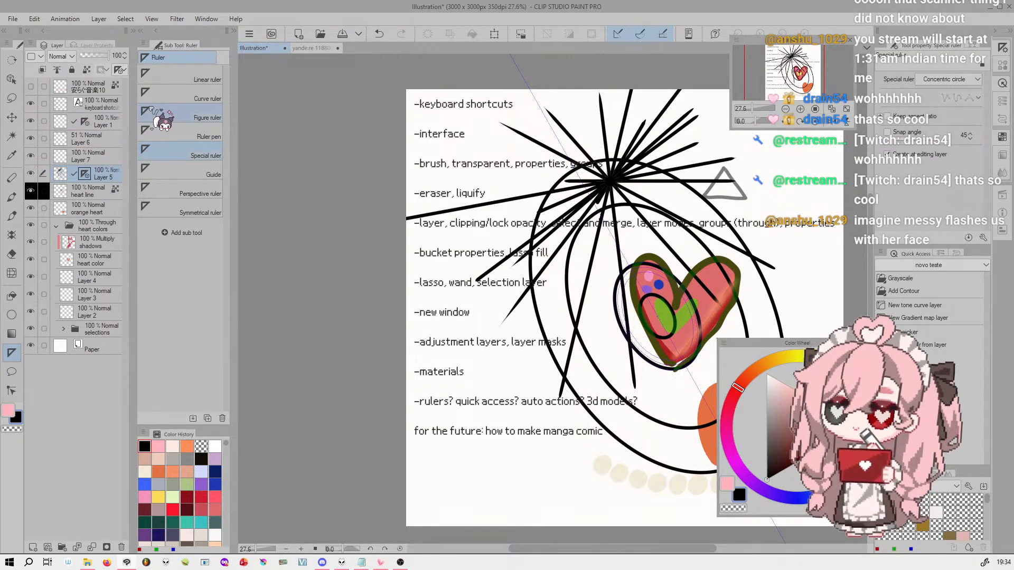
mouse_move(86, 173)
left_mouse_down()
mouse_move(103, 129)
mouse_move(135, 170)
mouse_move(105, 180)
mouse_move(102, 121)
mouse_move(100, 182)
left_mouse_up()
Hide the Layer 5 ruler by turning off Show Only When Editing Target, and turn the same option back on
left_click(120, 70)
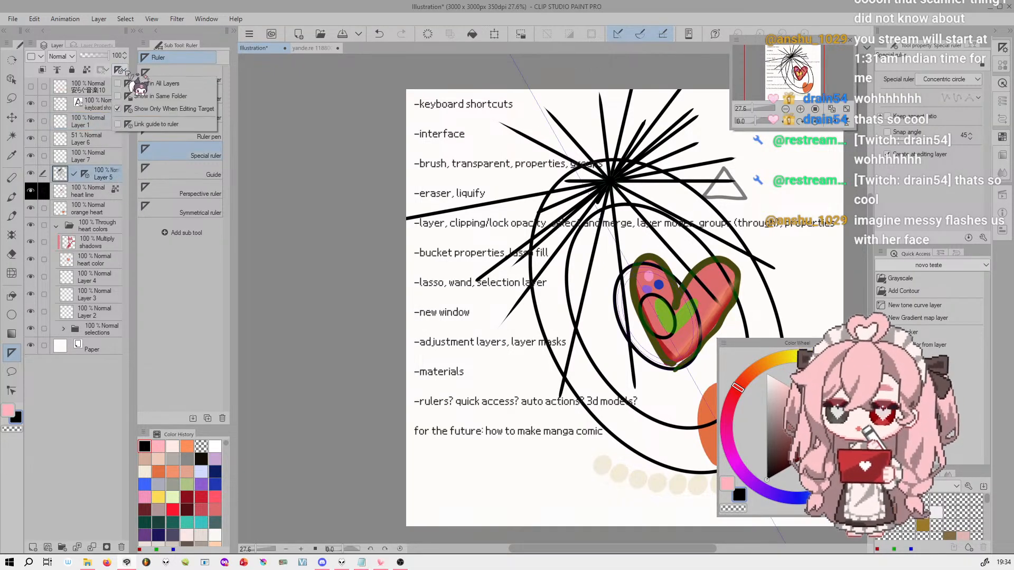
left_click(165, 110)
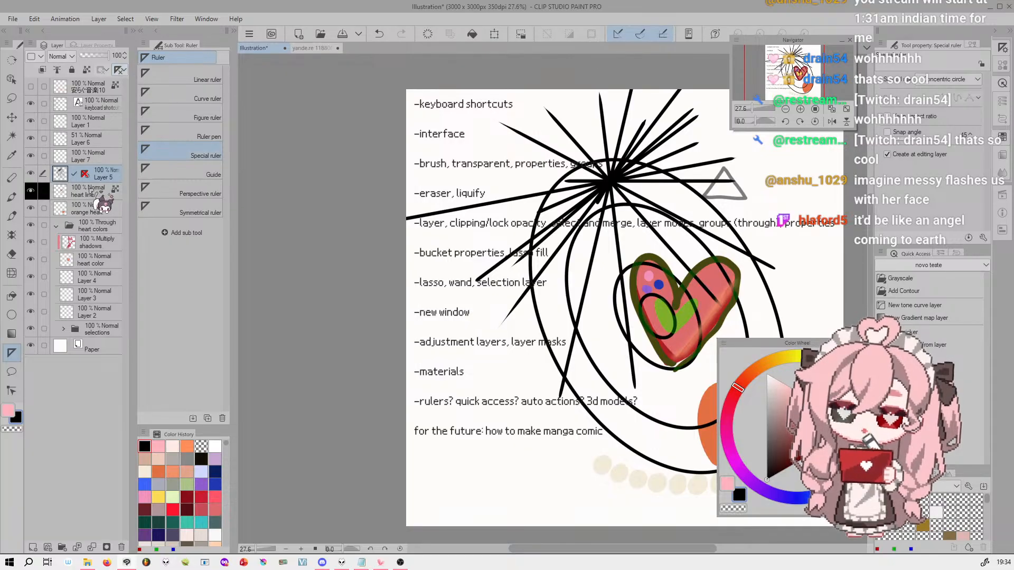
left_click(800, 109)
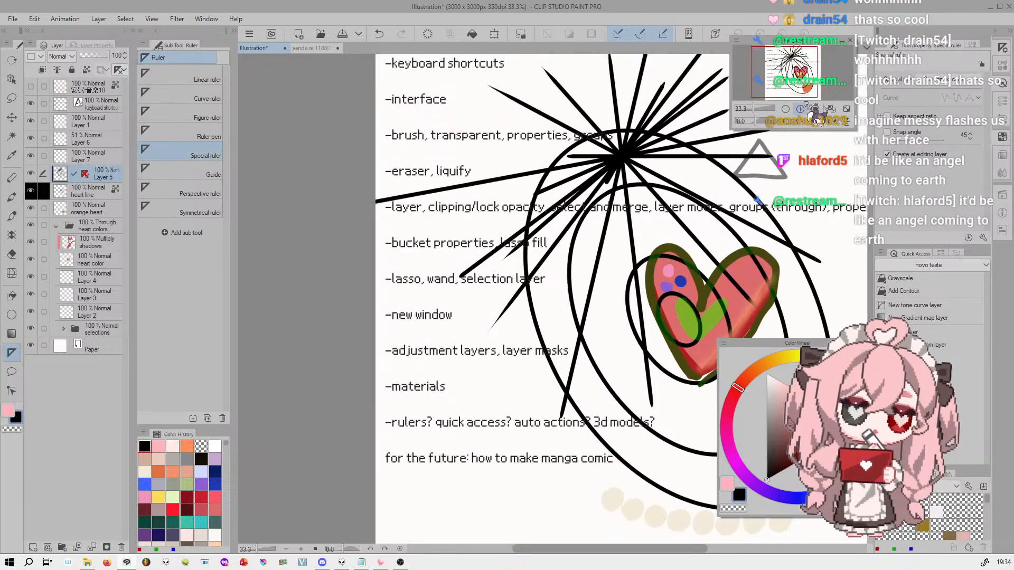
left_click(119, 71)
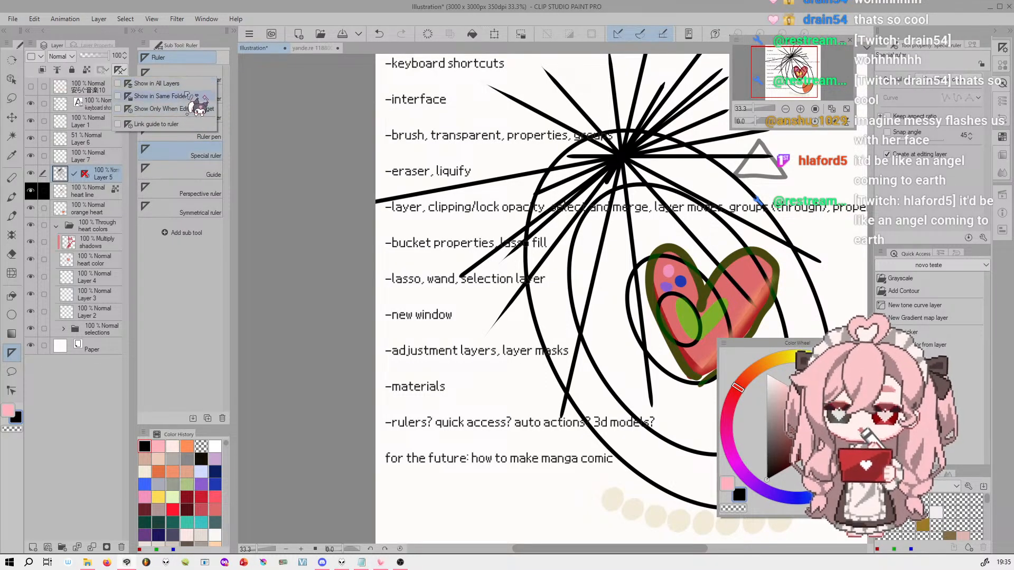
left_click(187, 110)
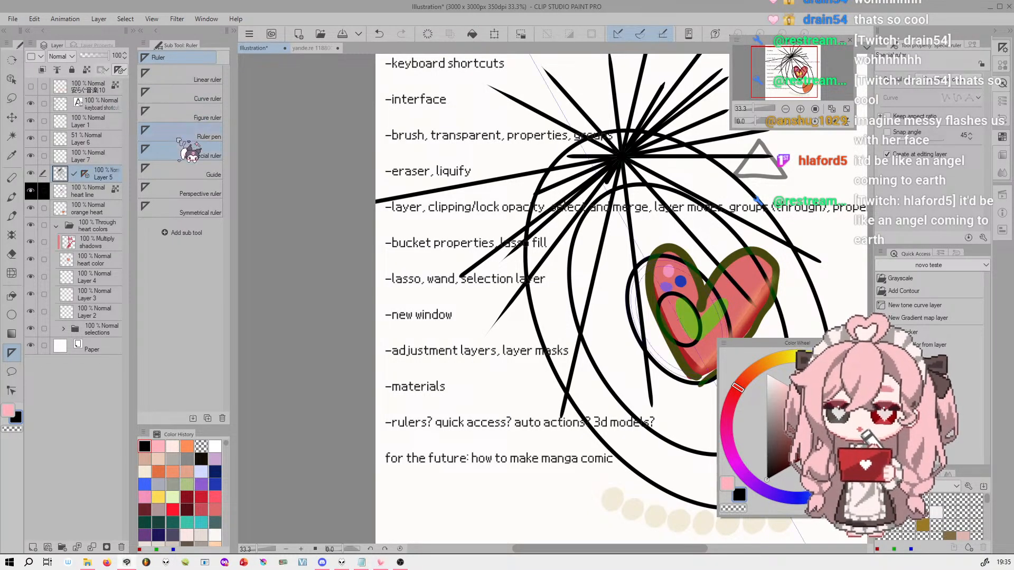
left_click_drag(754, 108, 752, 107)
left_click_drag(794, 64, 797, 62)
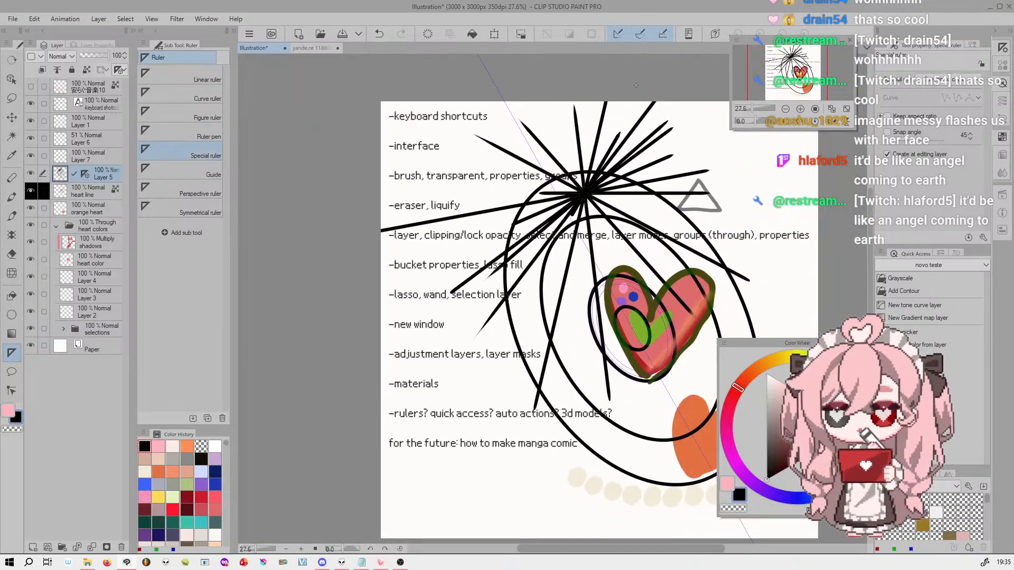
Delete the ruler attached to Layer 5 and clear all of the layer's black line drawings
right_click(85, 174)
left_click(163, 223)
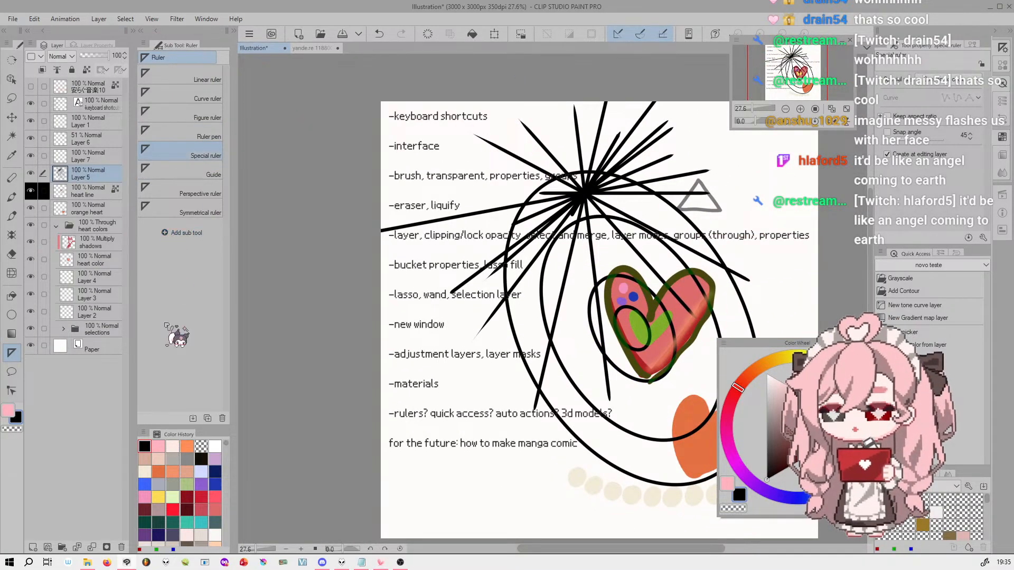
left_click(428, 35)
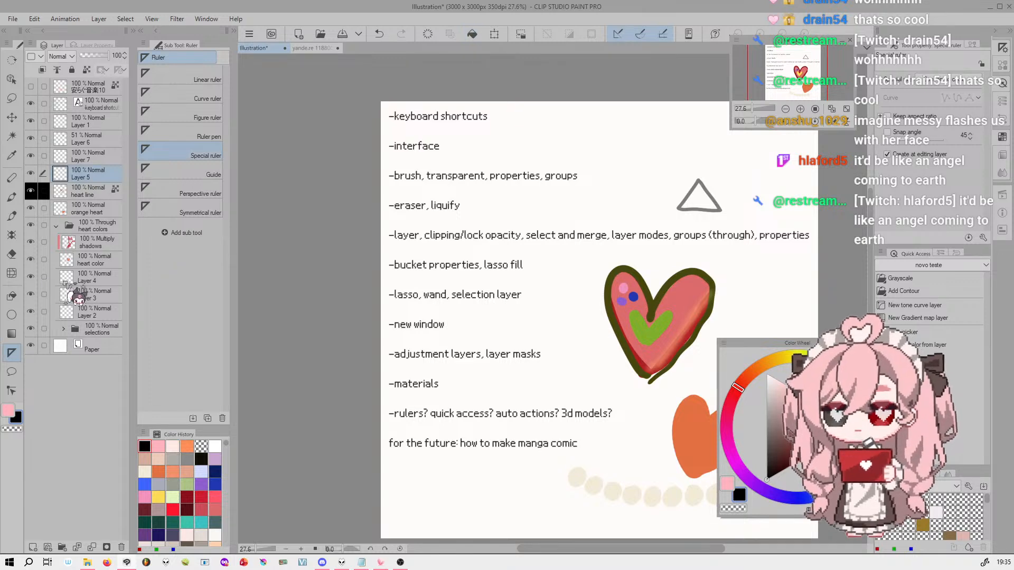
Place a vertical Symmetrical ruler on Layer 5, running down the canvas near the pink heart's edge
left_click(223, 210)
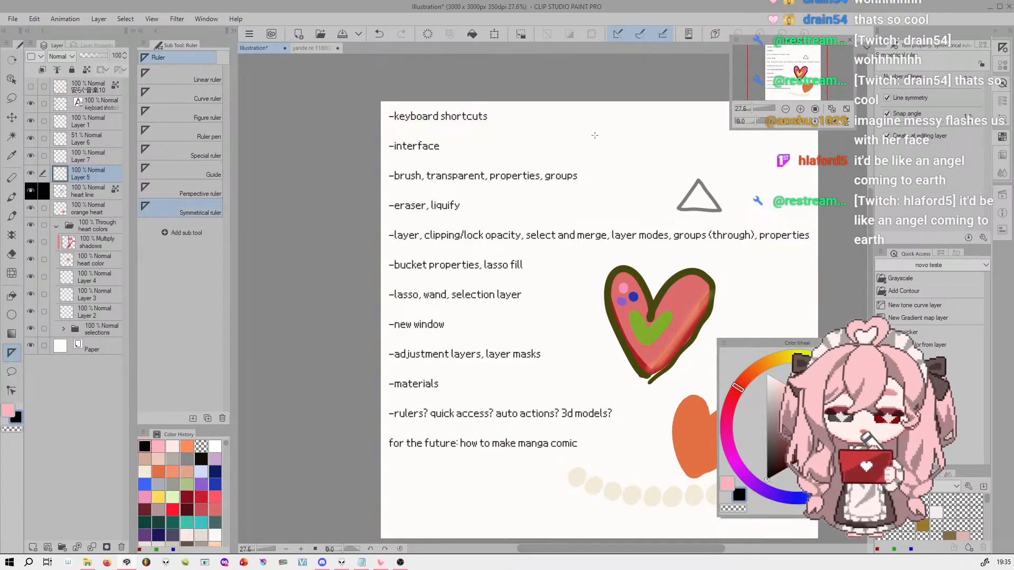
left_click_drag(605, 128, 605, 508)
left_click_drag(802, 75, 801, 65)
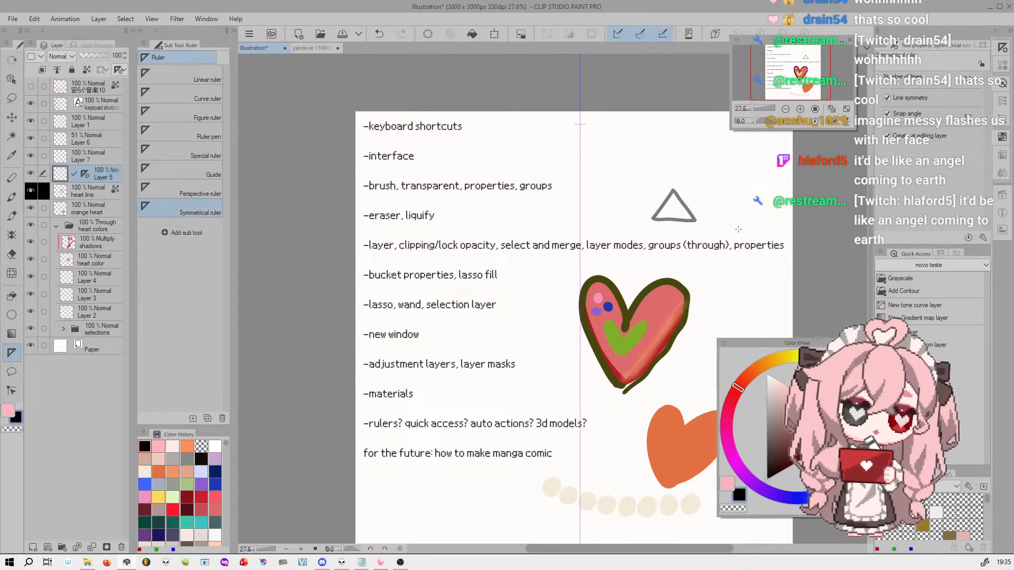
Draw a mirrored cartoon face outline with eyes and a mouth across the symmetry line using the Linha brush, undoing unwanted strokes
left_click(12, 215)
mouse_move(580, 172)
left_mouse_down()
mouse_move(518, 300)
mouse_move(580, 360)
left_mouse_up()
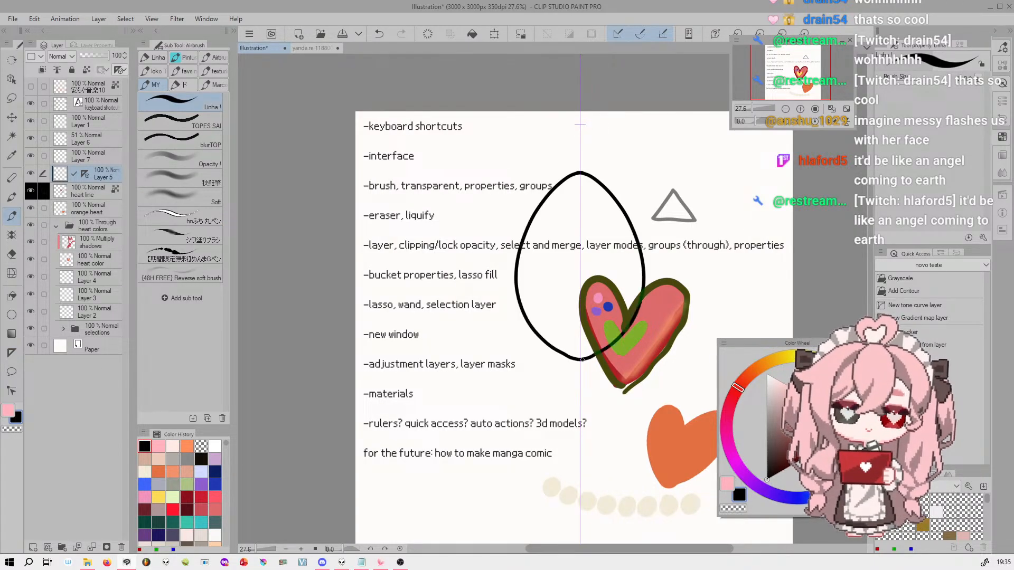
key("ctrl+z")
left_click_drag(515, 268, 531, 370)
key("ctrl+z")
mouse_move(505, 269)
left_mouse_down()
mouse_move(536, 347)
mouse_move(583, 370)
left_mouse_up()
mouse_move(550, 266)
left_mouse_down()
mouse_move(522, 287)
mouse_move(567, 271)
left_mouse_up()
mouse_move(567, 271)
left_mouse_down()
mouse_move(545, 268)
mouse_move(538, 284)
mouse_move(532, 275)
mouse_move(548, 316)
mouse_move(563, 297)
mouse_move(562, 260)
mouse_move(517, 291)
left_mouse_up()
key("ctrl+z")
key("ctrl+z")
key("ctrl+z")
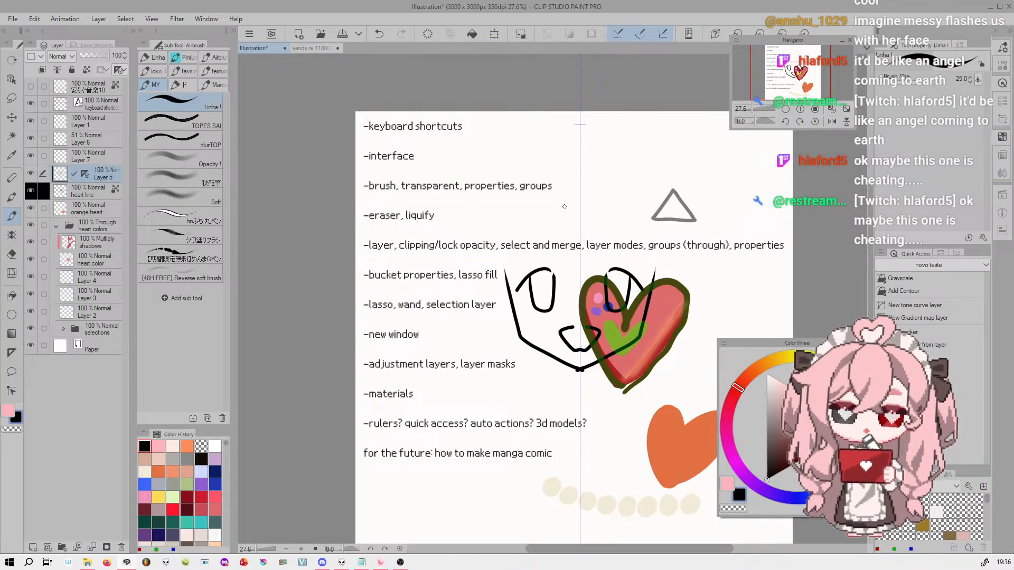
Draw mirrored bangs, side locks and long hair around the face, and clear the whole drawing from Layer 5
left_click_drag(551, 184, 563, 272)
key("ctrl+z")
mouse_move(552, 203)
left_mouse_down()
mouse_move(555, 276)
mouse_move(572, 209)
left_mouse_up()
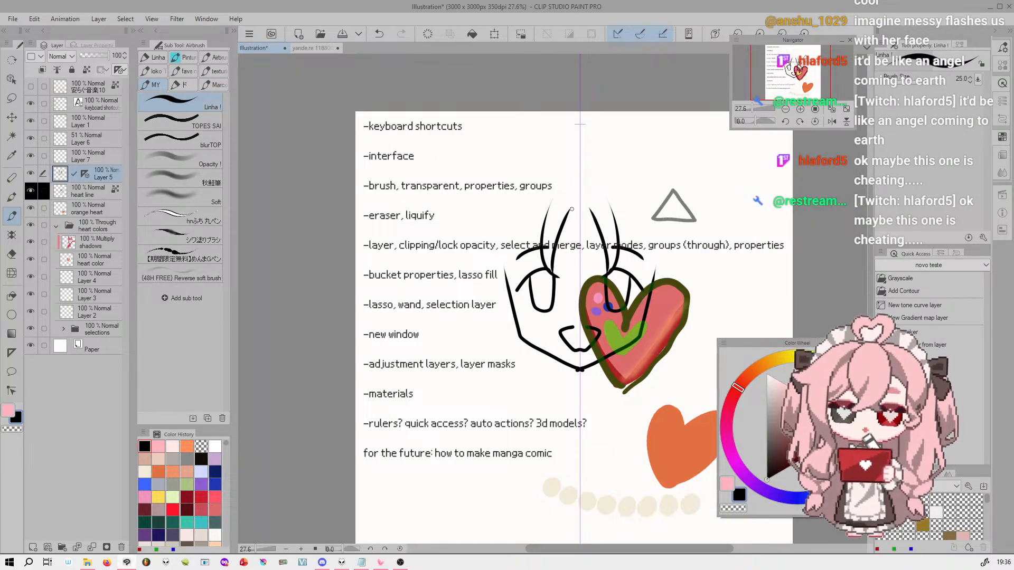
mouse_move(529, 253)
left_mouse_down()
mouse_move(517, 287)
mouse_move(515, 235)
left_mouse_up()
left_click_drag(482, 191, 483, 310)
left_click_drag(480, 265, 481, 307)
left_click_drag(478, 274, 505, 302)
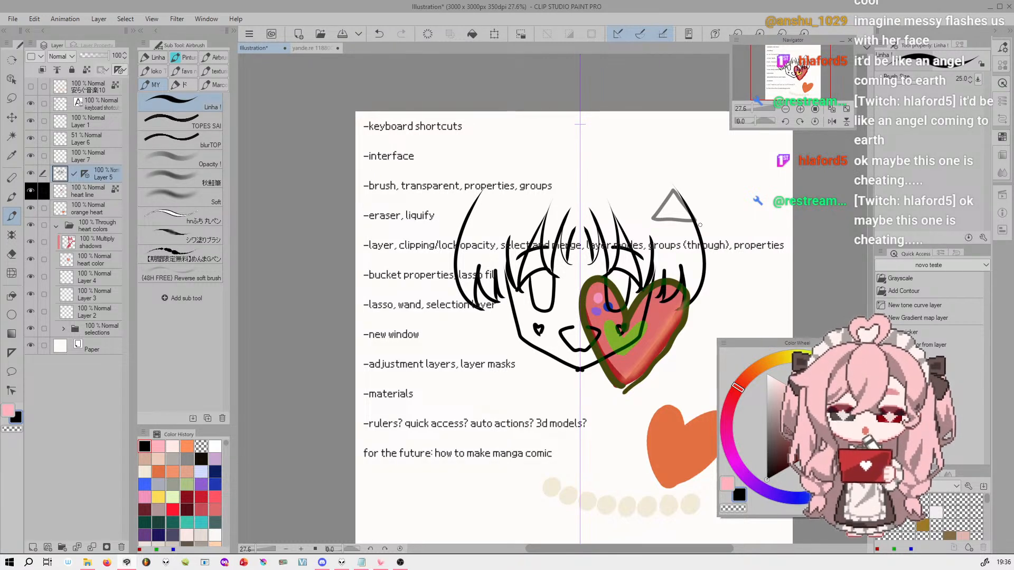
mouse_move(494, 163)
left_mouse_down()
mouse_move(435, 286)
mouse_move(509, 355)
left_mouse_up()
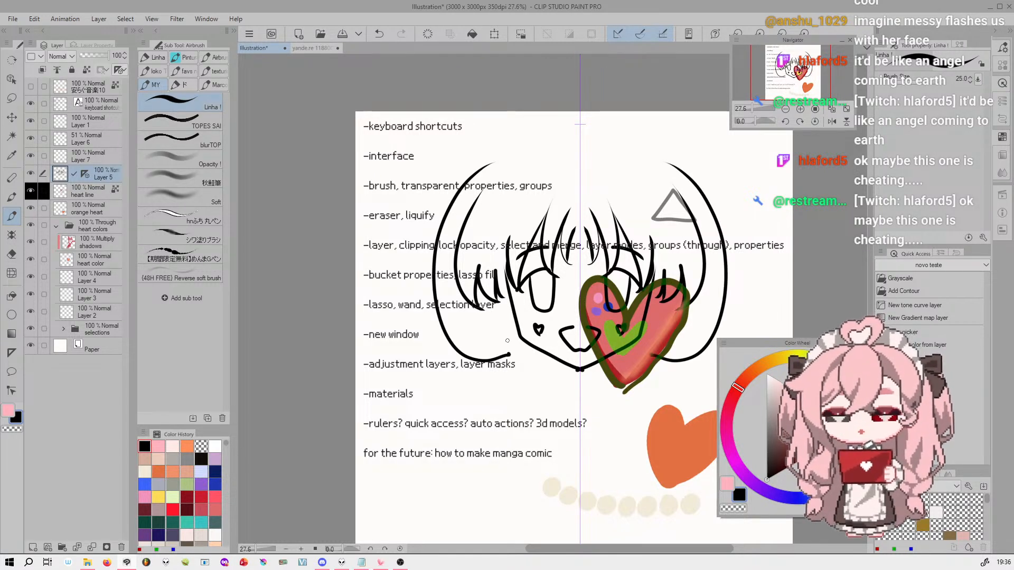
key("ctrl+z")
left_click_drag(482, 191, 411, 468)
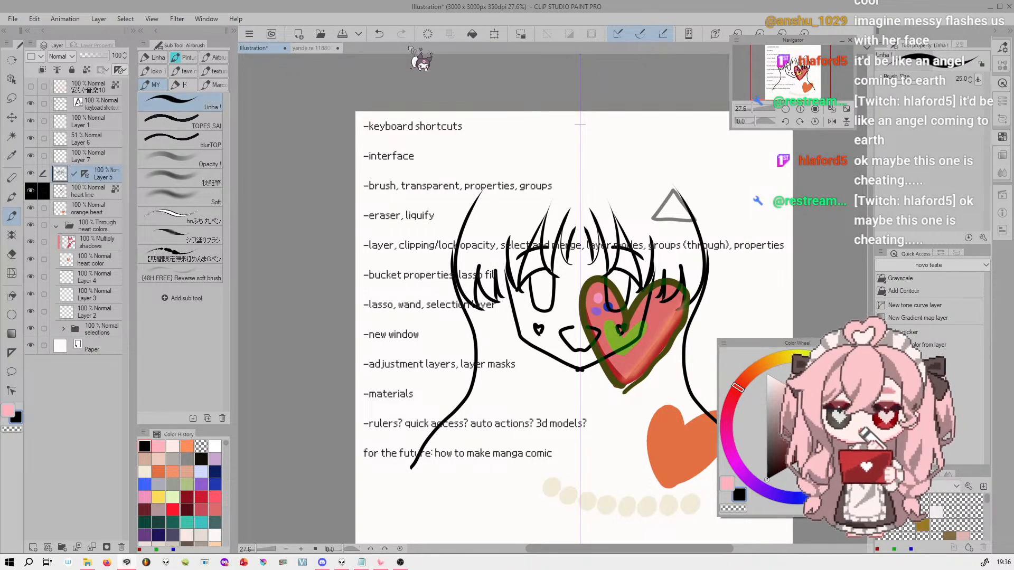
left_click(428, 33)
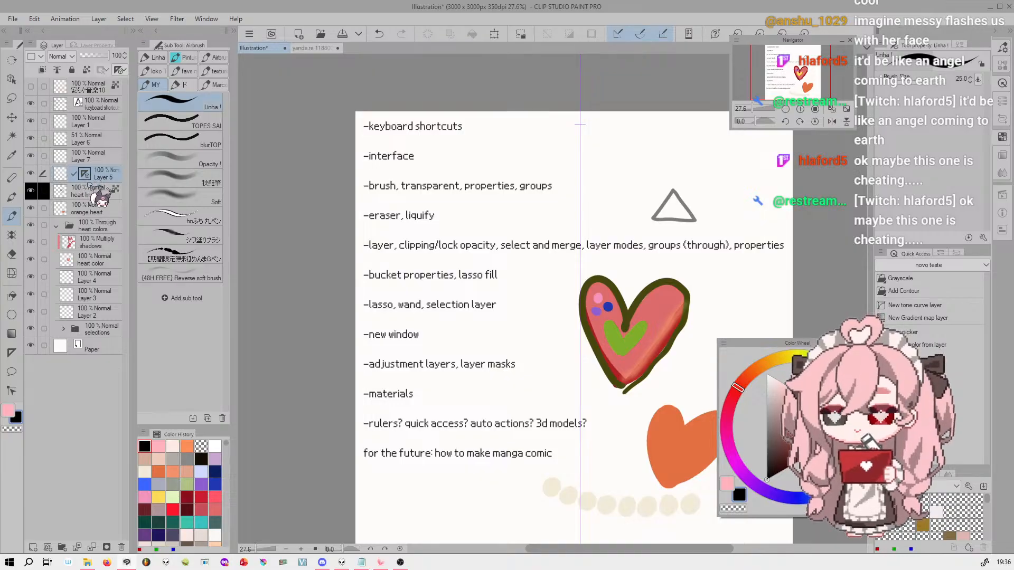
Try mirrored brush strokes beside the vertical symmetry line and undo them
left_click(12, 353)
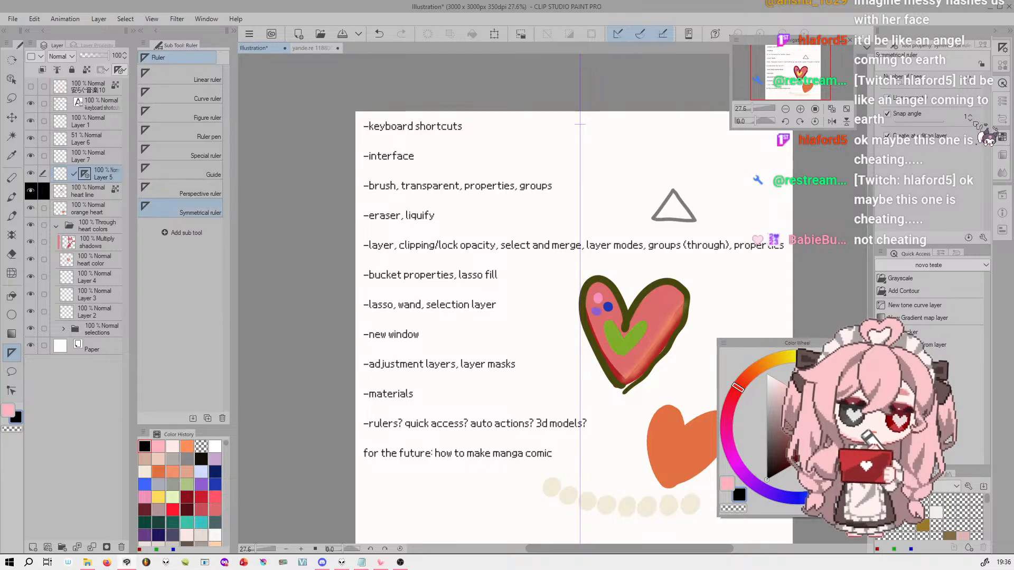
left_click(13, 217)
mouse_move(568, 167)
left_mouse_down()
mouse_move(460, 343)
mouse_move(579, 363)
mouse_move(484, 266)
left_mouse_up()
key("ctrl+z")
left_click_drag(752, 109, 749, 108)
mouse_move(536, 187)
left_mouse_down()
mouse_move(518, 213)
mouse_move(504, 317)
mouse_move(555, 253)
left_mouse_up()
key("ctrl+z")
left_click_drag(749, 108, 759, 107)
left_click(12, 334)
left_click(11, 352)
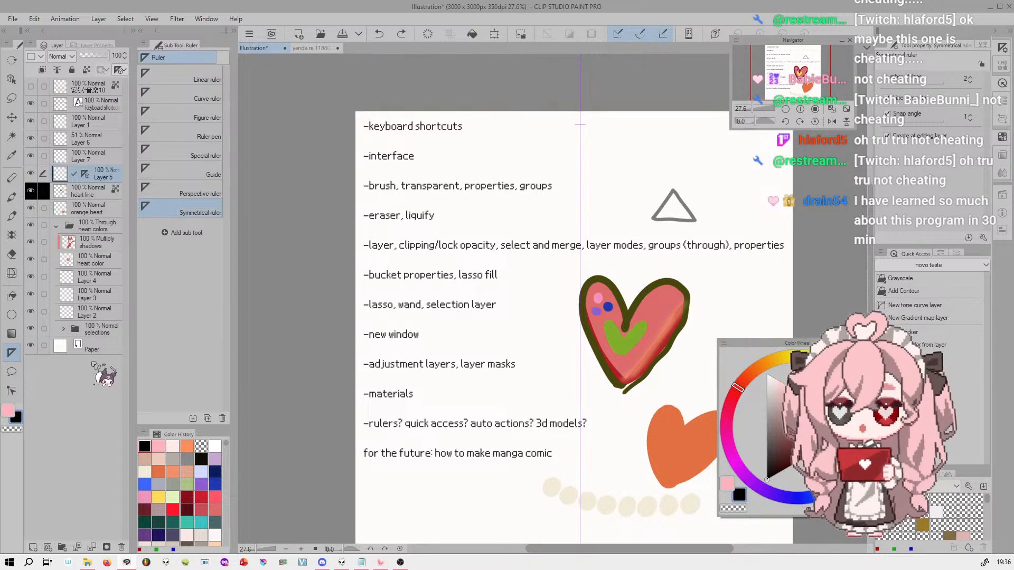
left_click(216, 171)
left_click(214, 154)
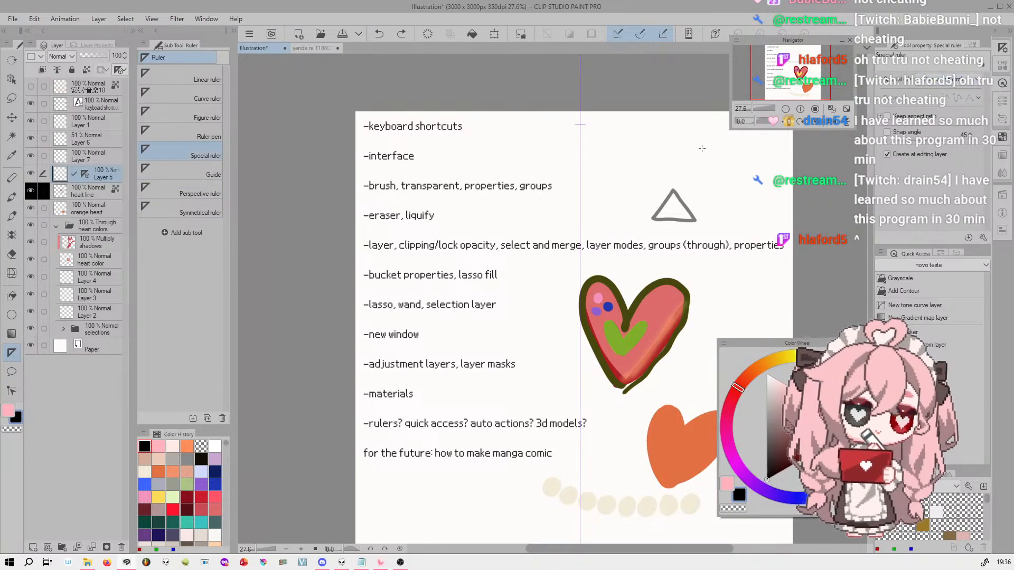
left_click(211, 192)
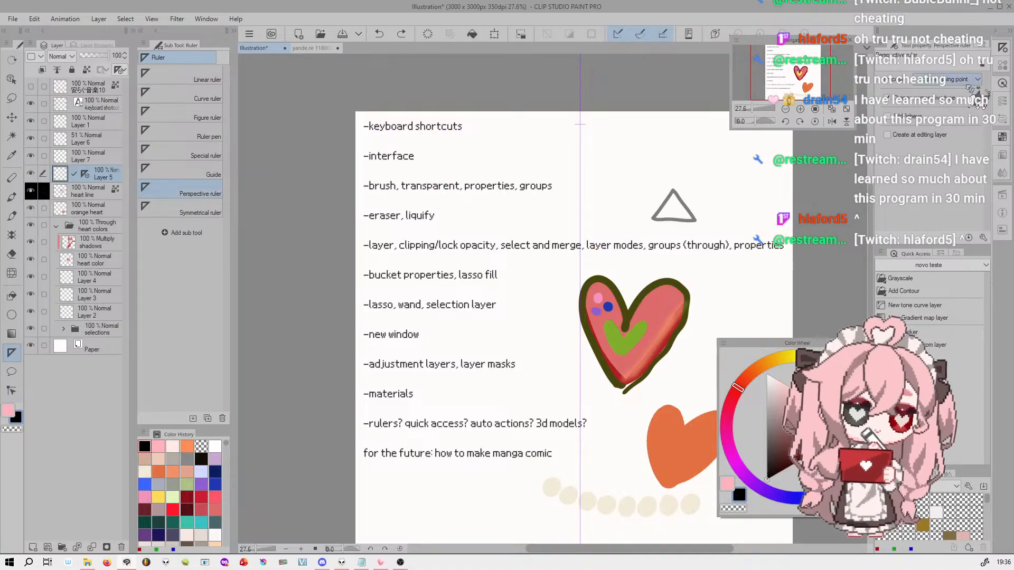
Replace the ruler on Layer 5 with a vertically drawn Symmetrical ruler that has 4 lines
left_click(212, 210)
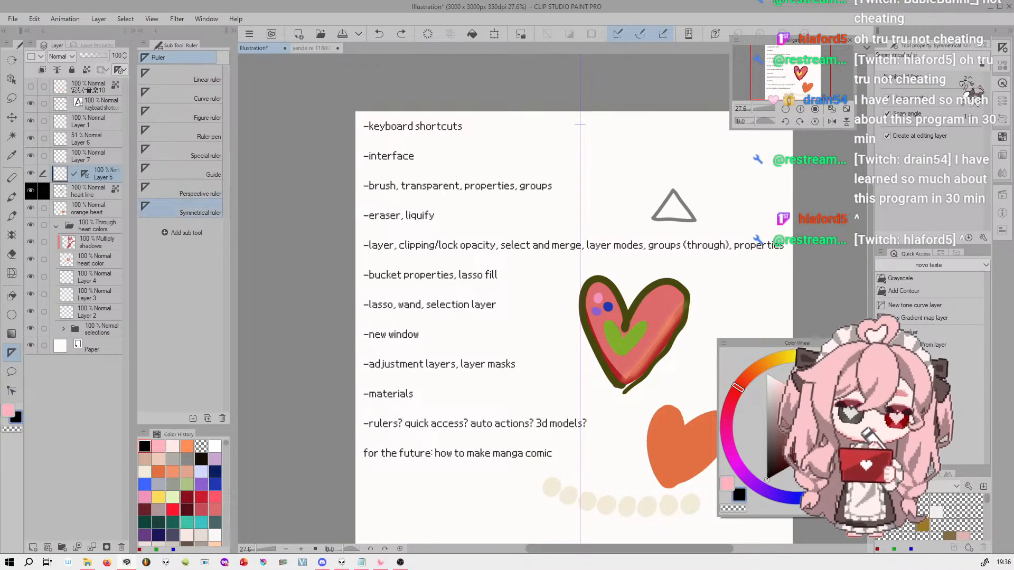
right_click(84, 174)
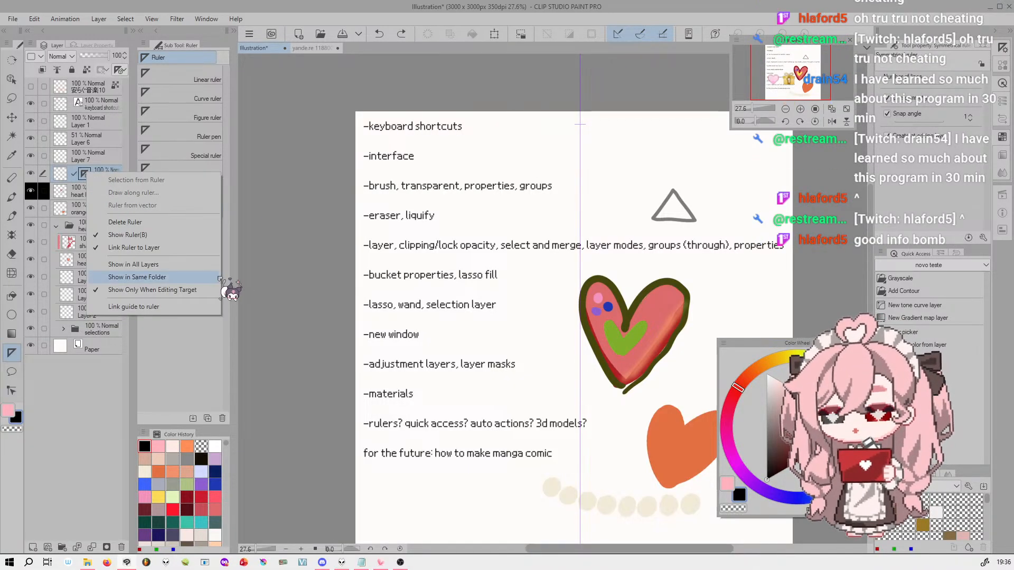
left_click(177, 222)
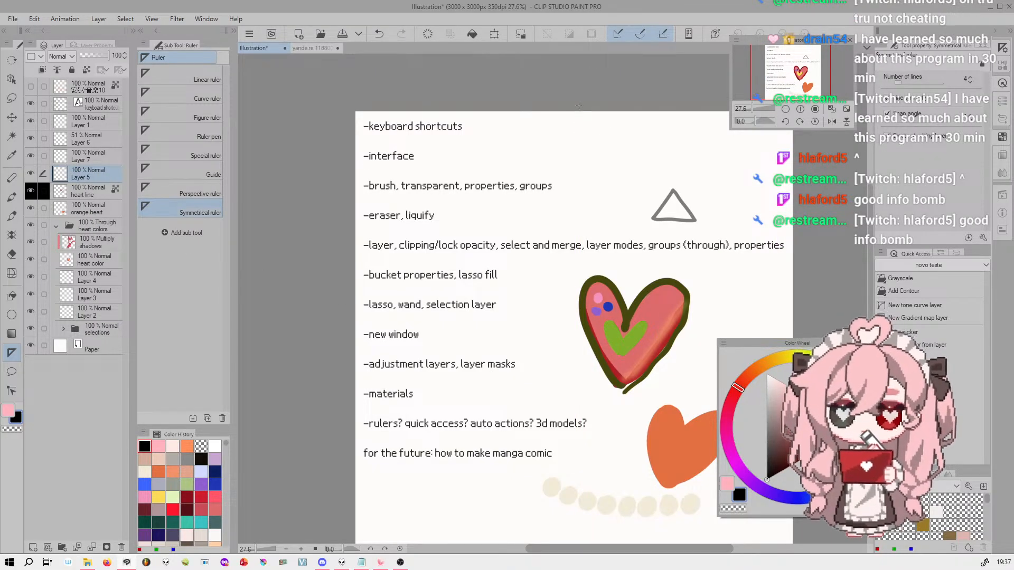
left_click_drag(580, 103, 578, 539)
left_click_drag(788, 65, 792, 56)
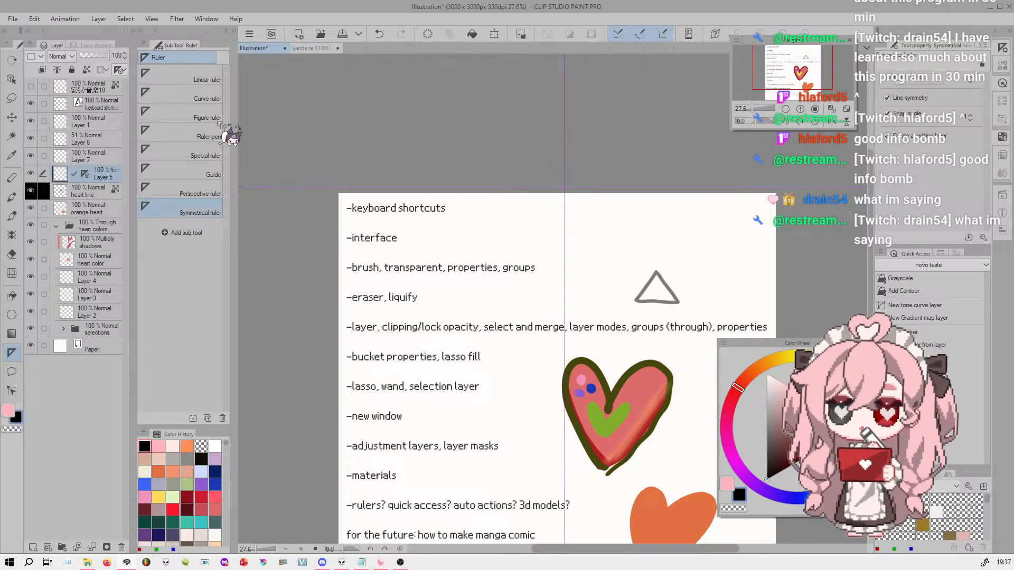
Move the 4-line symmetrical ruler so its centre sits on the grey triangle, at about X 2181, Y 663
left_click(12, 78)
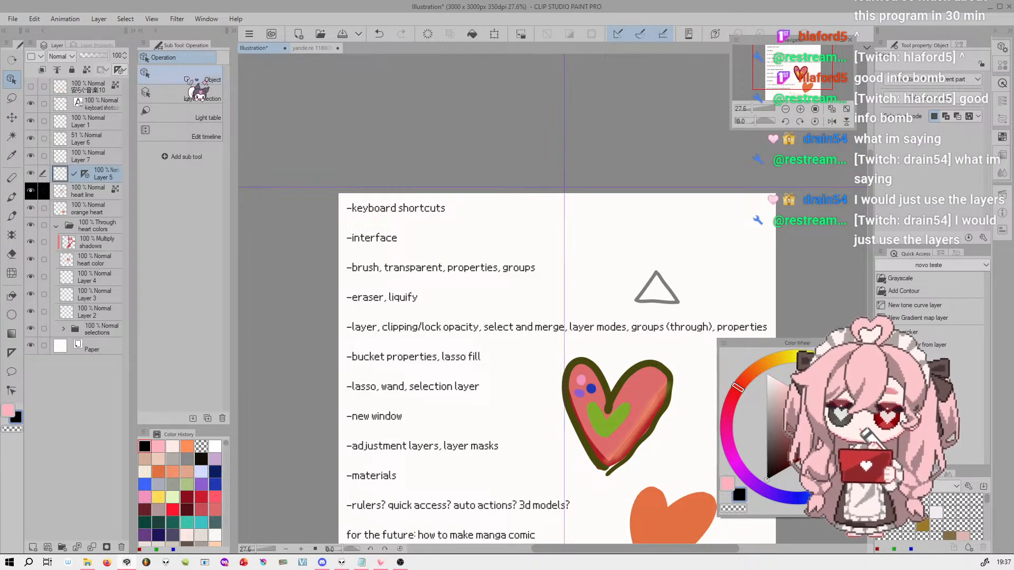
left_click(570, 111)
left_click_drag(570, 110, 658, 176)
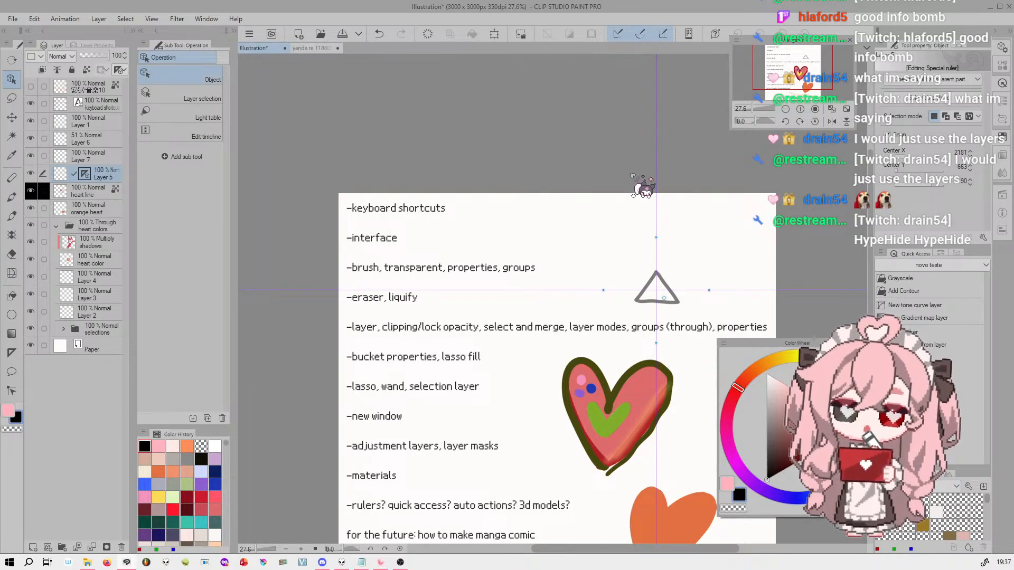
Draw a mirrored X and small repeated shapes and dots around the grey triangle with the Linha brush, undoing unwanted strokes
left_click(11, 216)
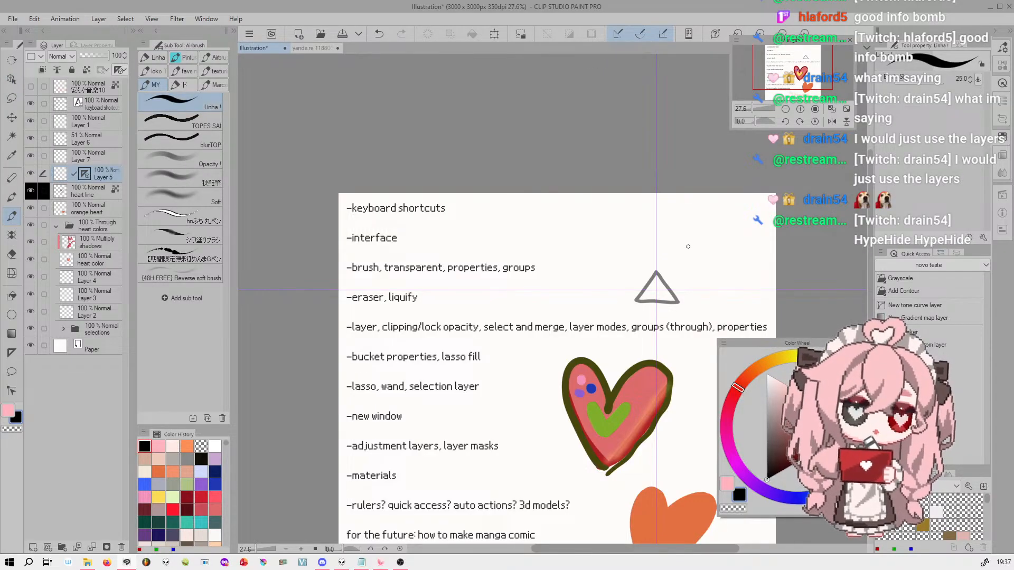
left_click_drag(657, 259, 657, 321)
key("ctrl+z")
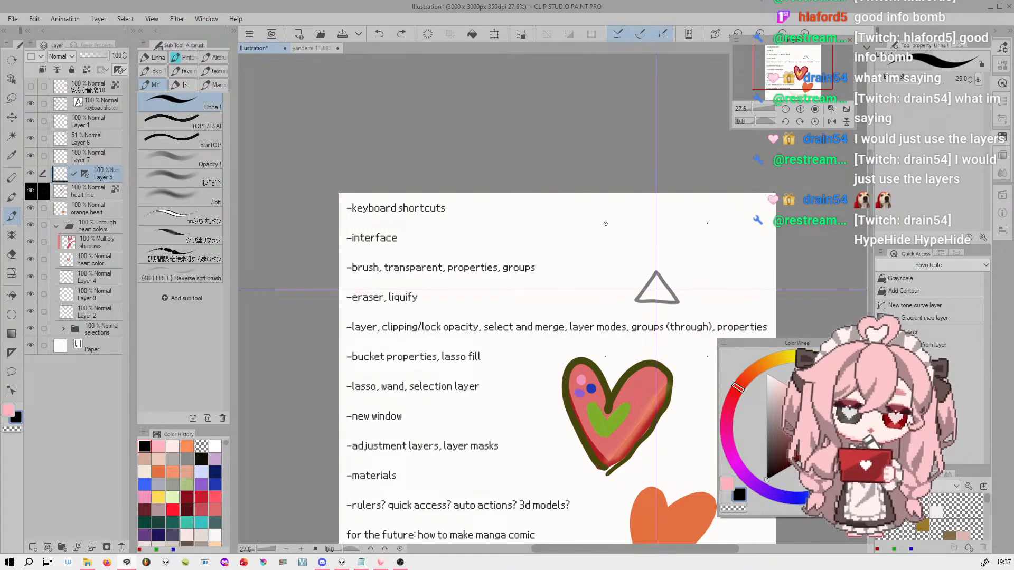
left_click_drag(606, 224, 635, 259)
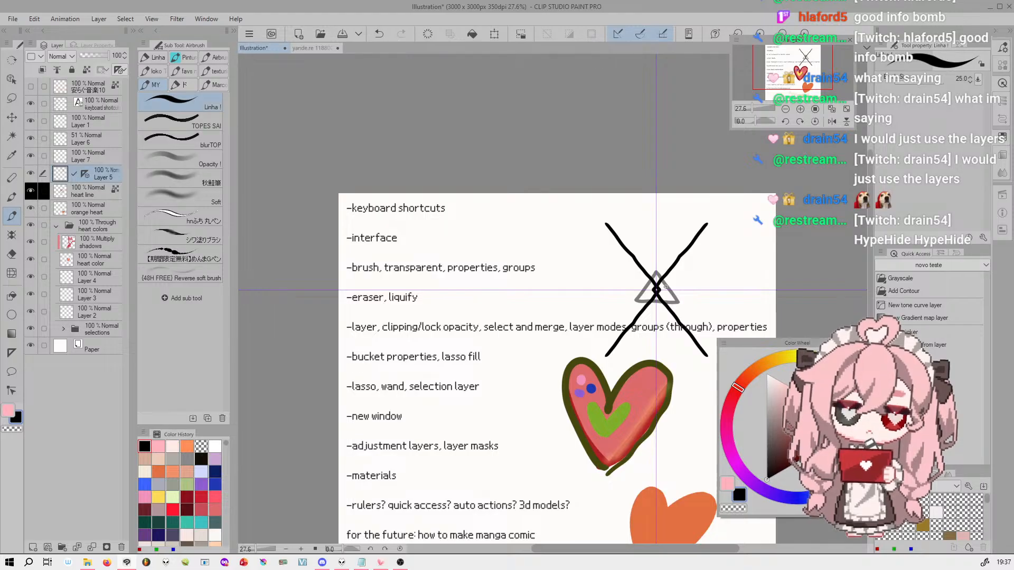
left_click_drag(623, 264, 608, 278)
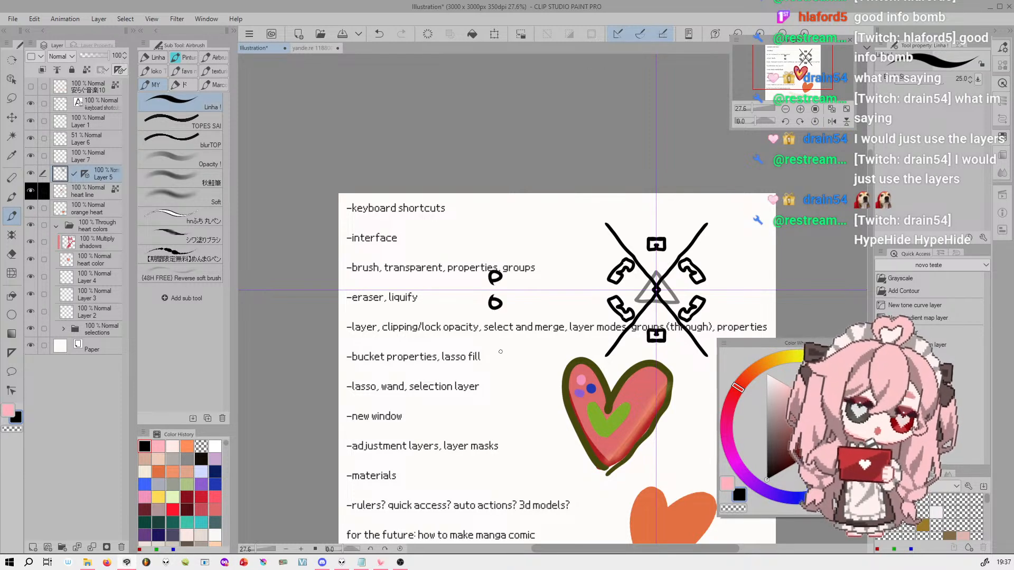
key("ctrl+z")
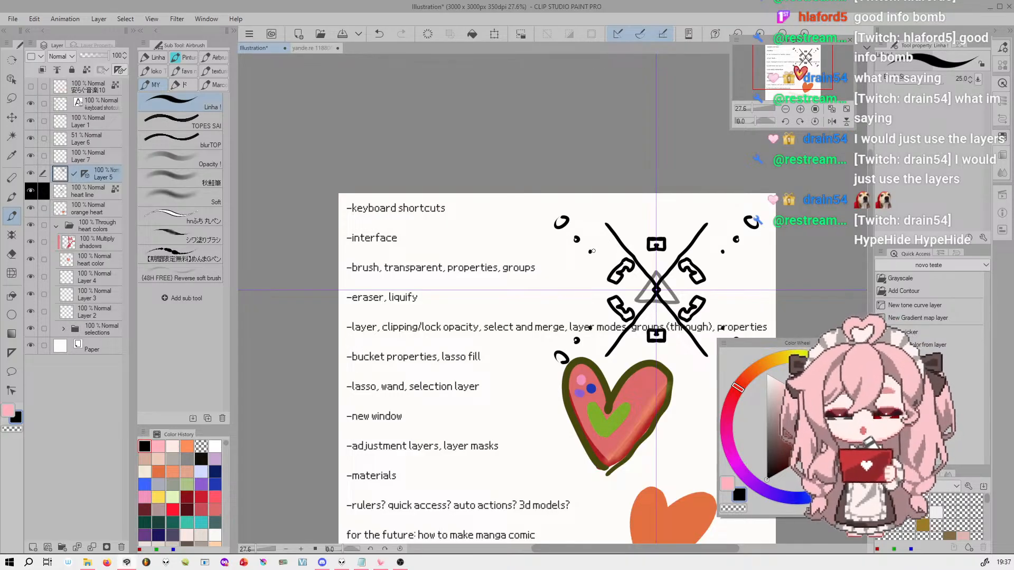
Set the Symmetrical ruler's number of lines to 2 and switch to the Perspective ruler
left_click(11, 353)
left_click(190, 209)
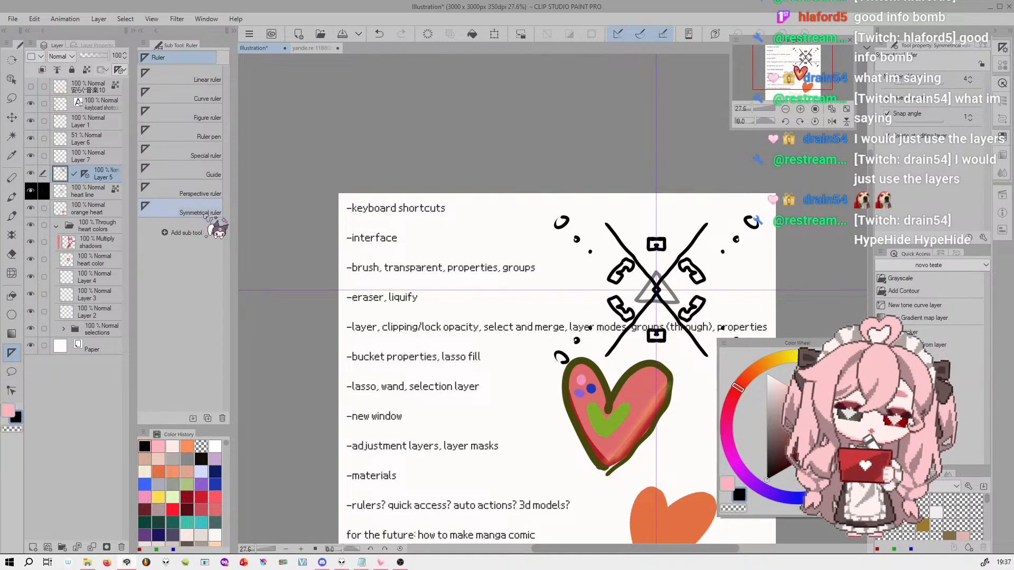
left_click(970, 81)
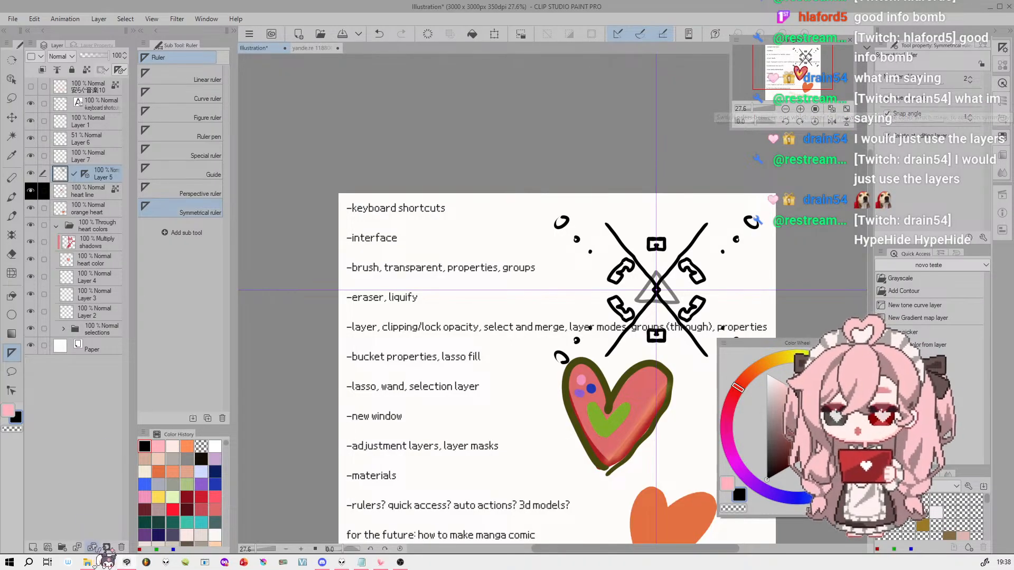
left_click(212, 194)
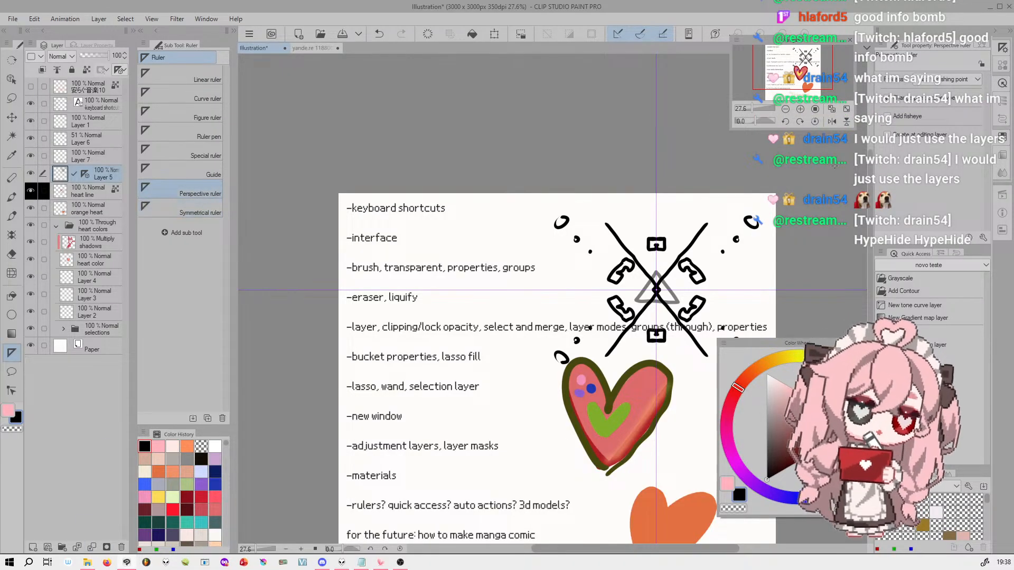
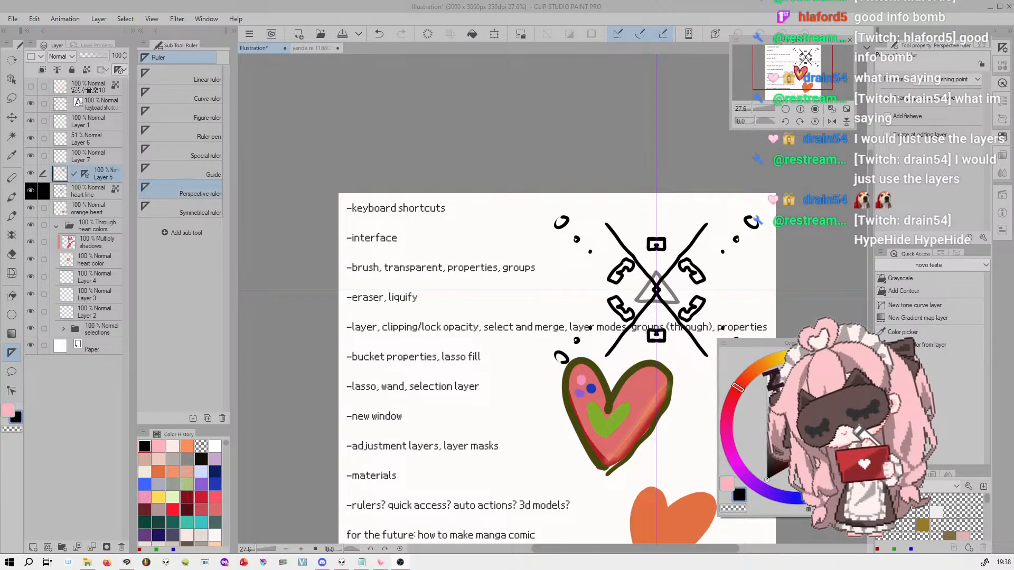
left_click_drag(808, 72, 810, 78)
left_click_drag(752, 109, 753, 109)
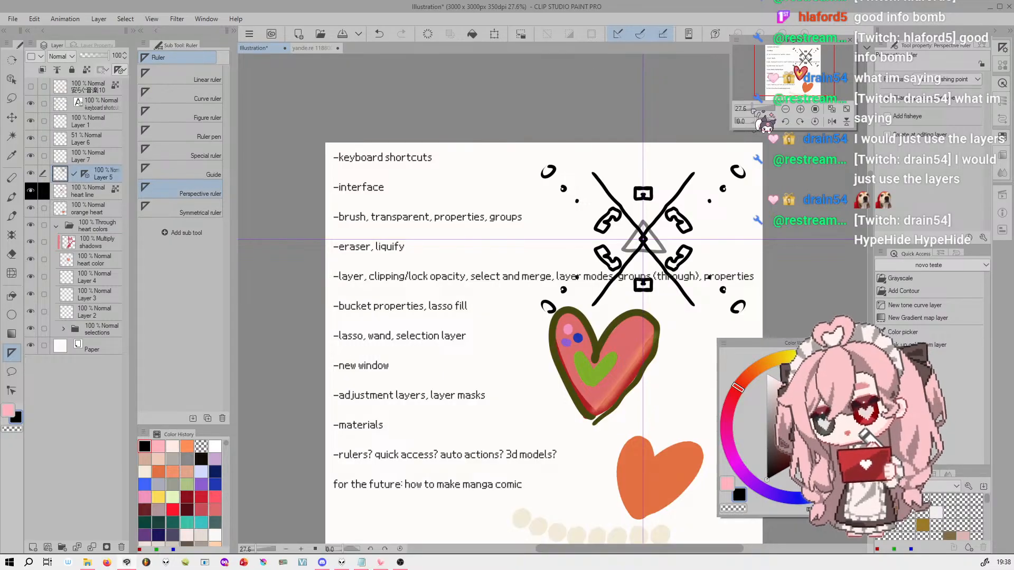
left_click(11, 79)
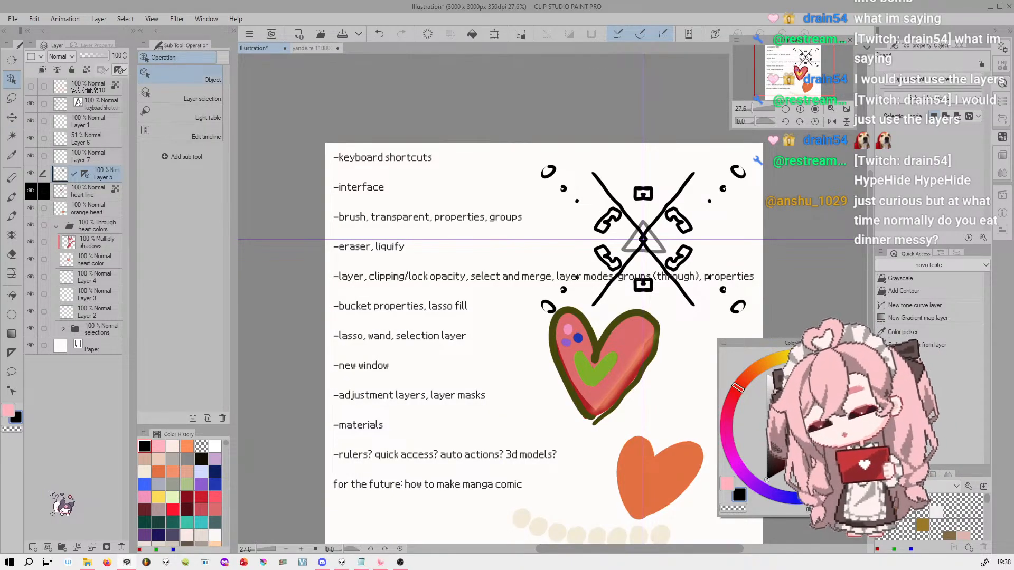
left_click(11, 353)
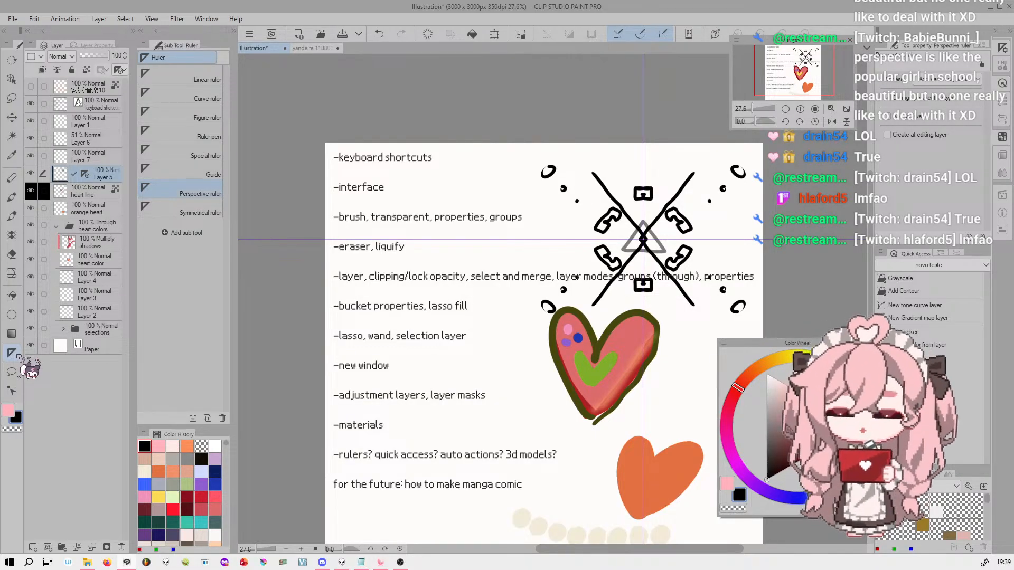
left_click_drag(810, 69, 815, 60)
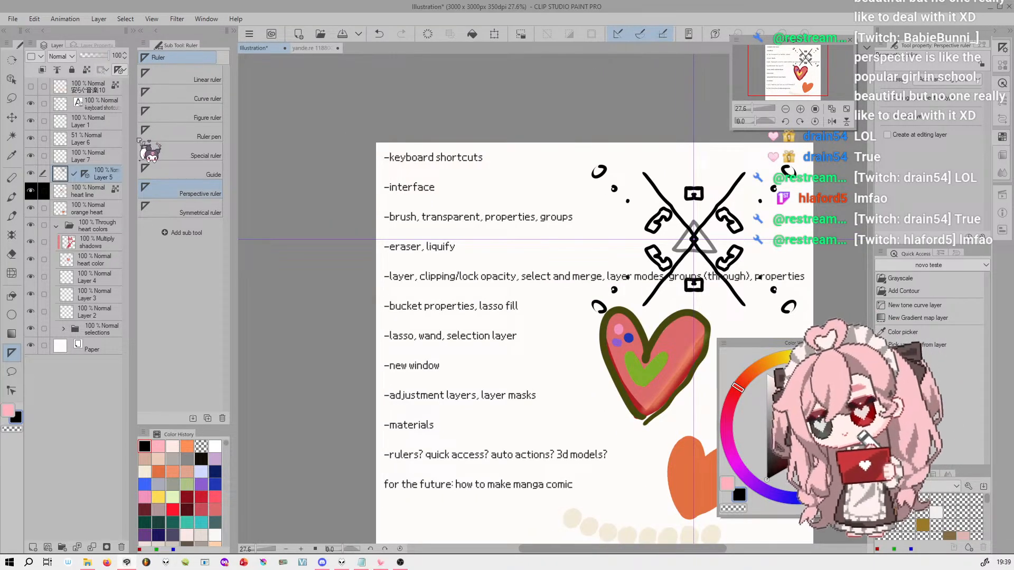
Place the 3D girl teste 1 figure from the materials on the canvas and rotate its camera to a closer three-quarter view
left_click(133, 31)
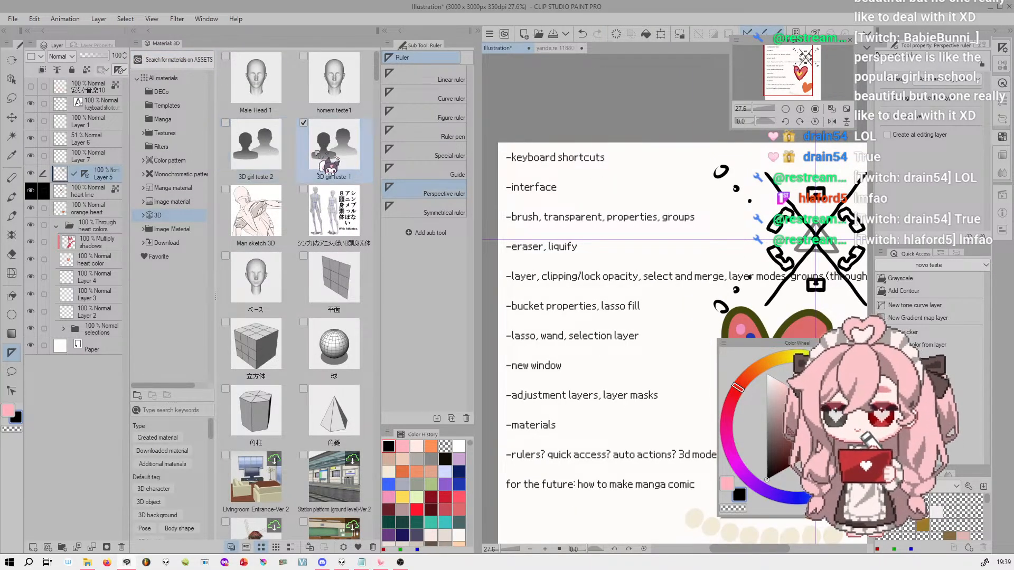
left_click_drag(341, 145, 670, 281)
mouse_move(796, 75)
left_mouse_down()
mouse_move(811, 86)
mouse_move(806, 74)
left_mouse_up()
left_click_drag(763, 109, 751, 108)
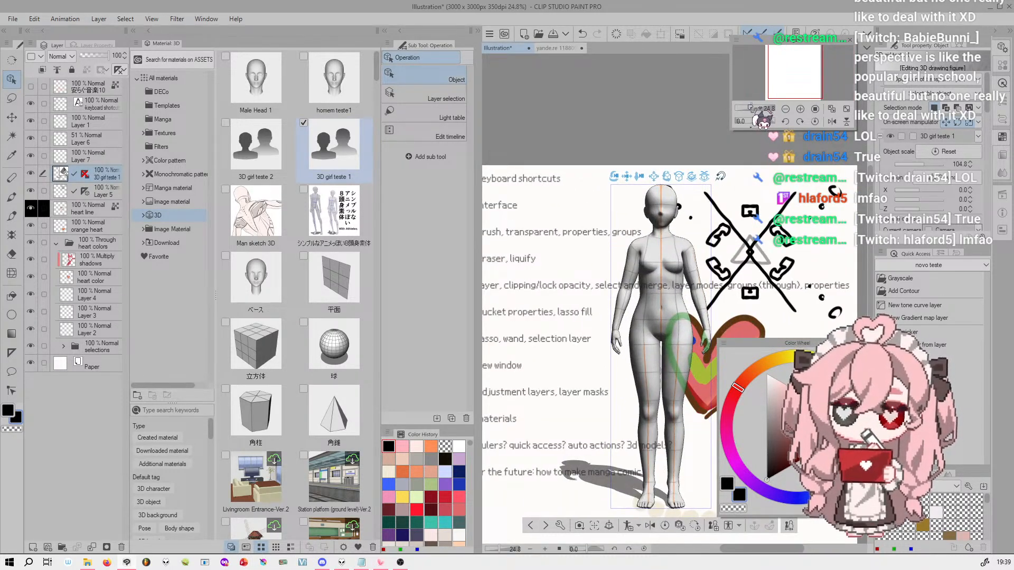
left_click_drag(627, 187, 733, 193)
left_click_drag(610, 174, 583, 294)
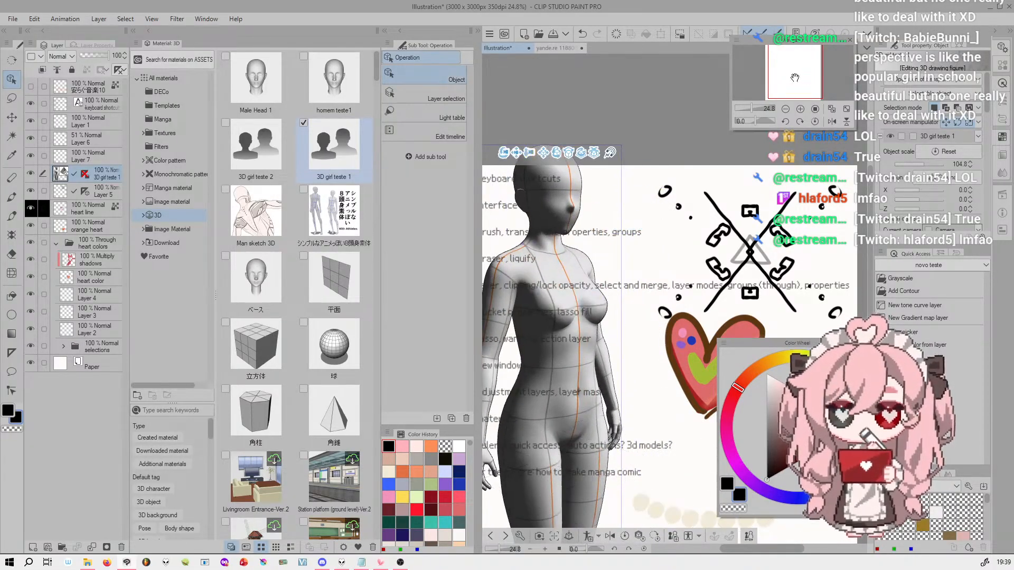
mouse_move(795, 77)
left_mouse_down()
mouse_move(784, 72)
mouse_move(792, 85)
left_mouse_up()
left_click_drag(531, 115, 579, 165)
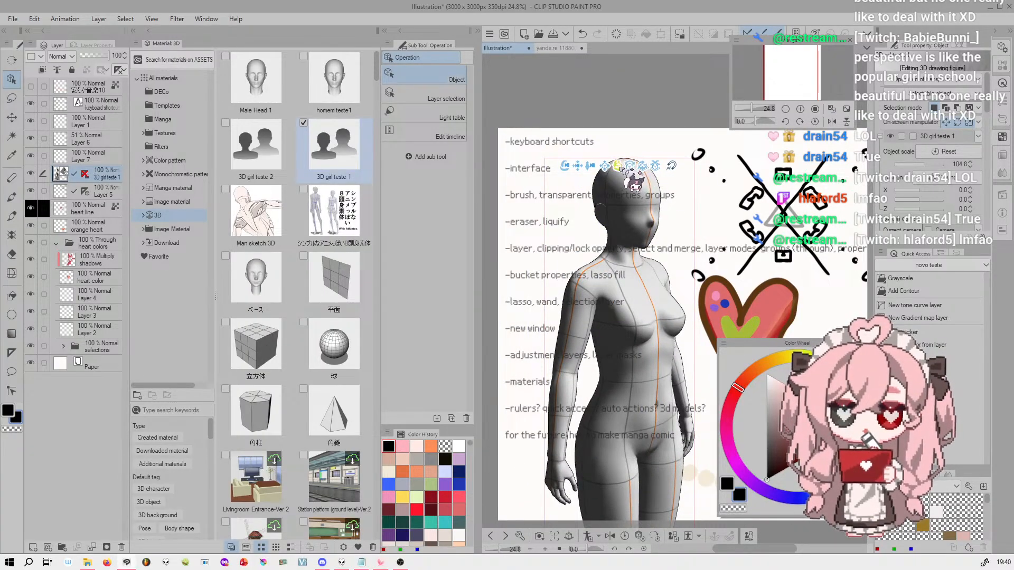
left_click_drag(790, 66, 787, 66)
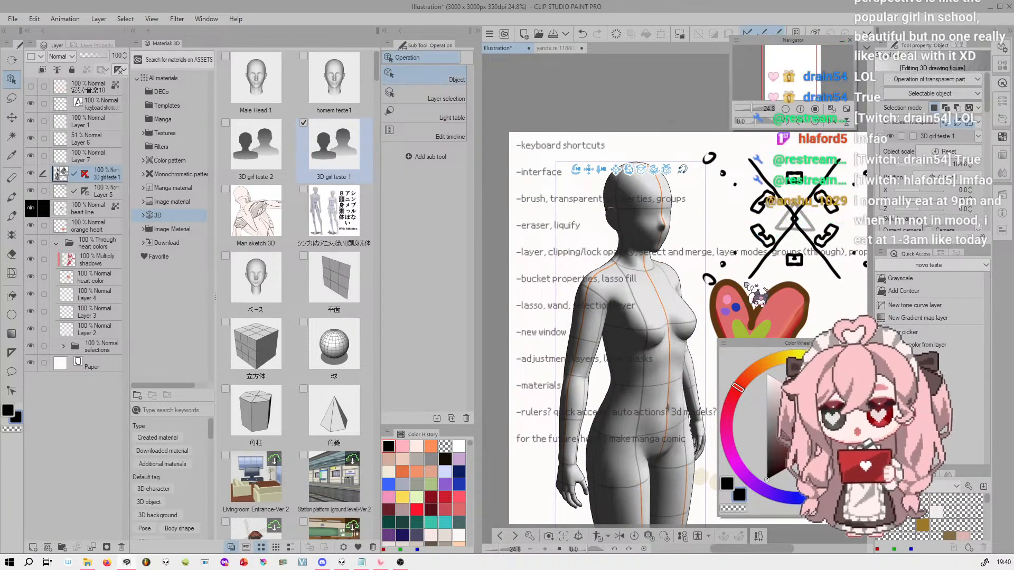
Enable the perspective ruler on the 3D girl teste 1 layer and select it for editing
left_click(85, 173)
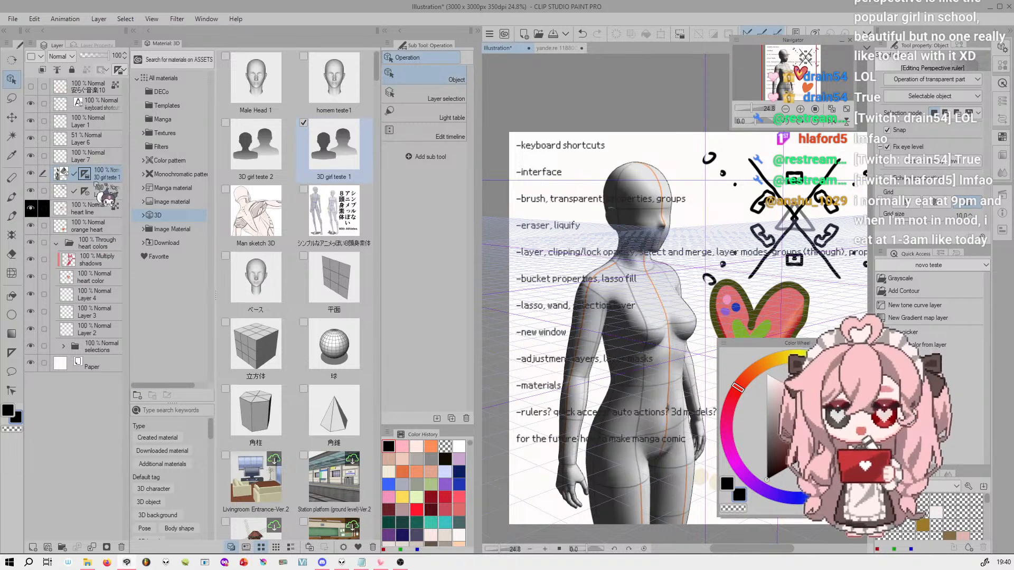
left_click(62, 174)
left_click(86, 174)
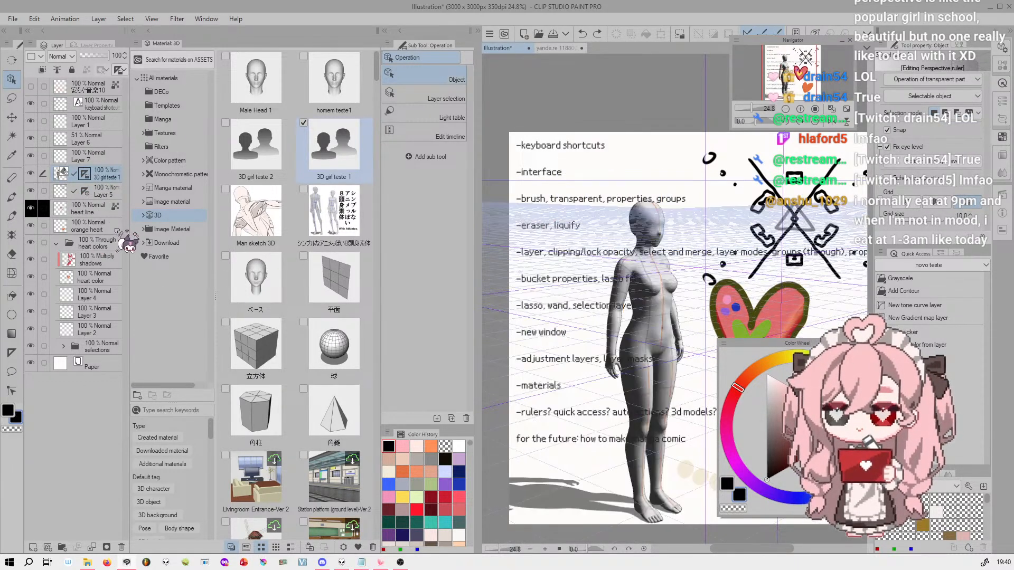
left_click(121, 70)
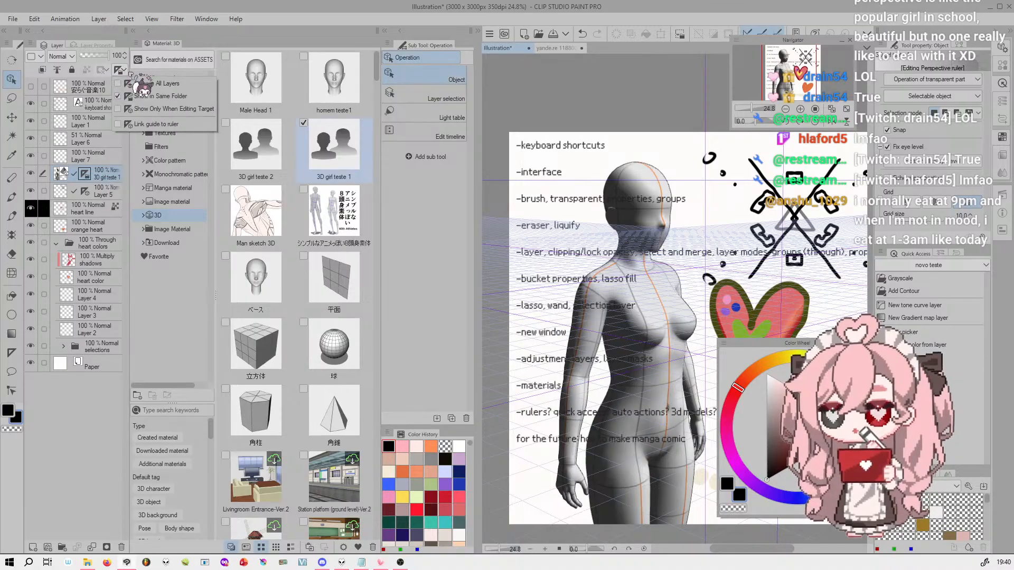
left_click(86, 174, "shift")
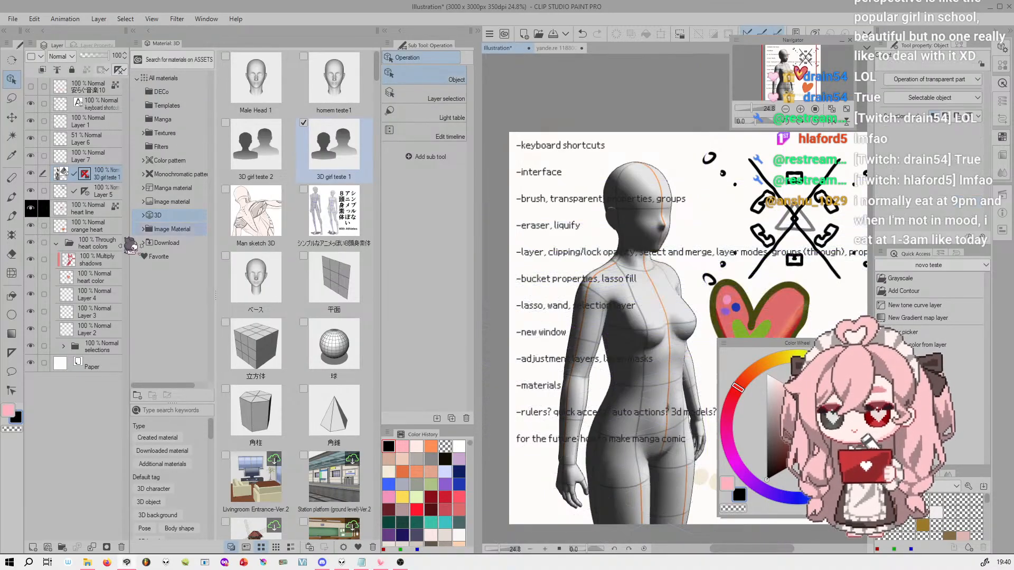
left_click(63, 173)
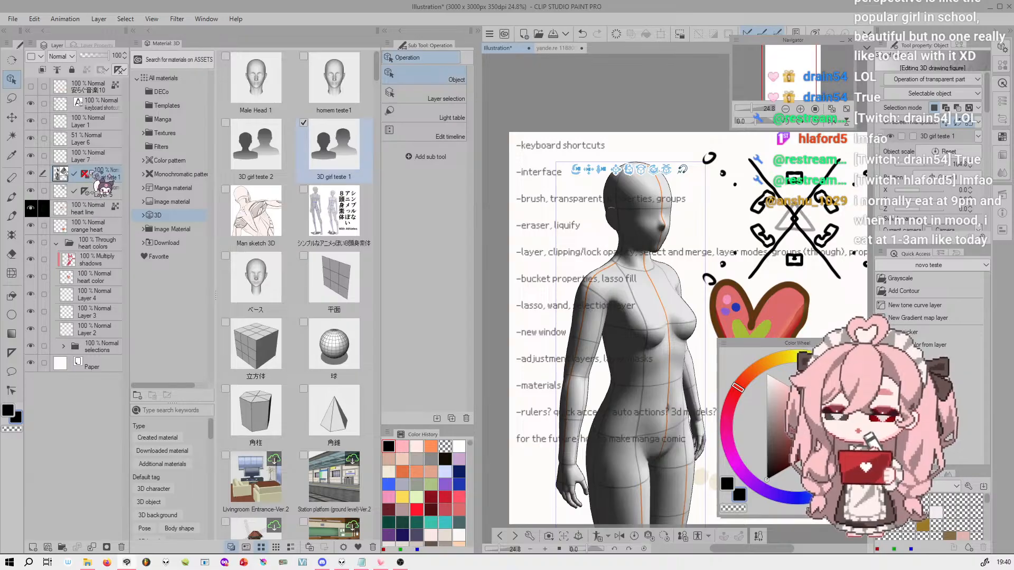
left_click(87, 173)
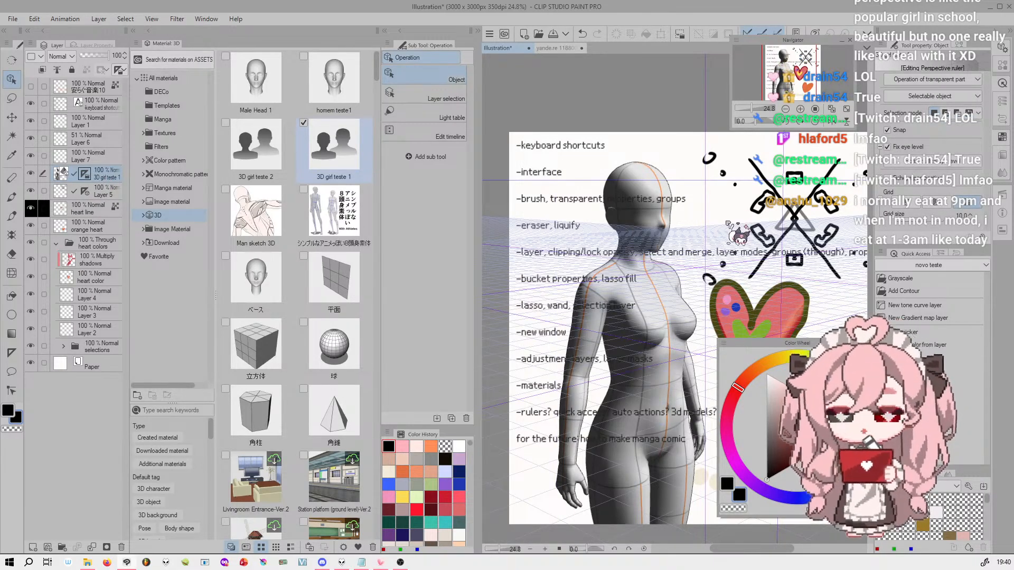
Examine the perspective ruler's vanishing points and horizon line well outside the canvas
left_click_drag(752, 107, 745, 91)
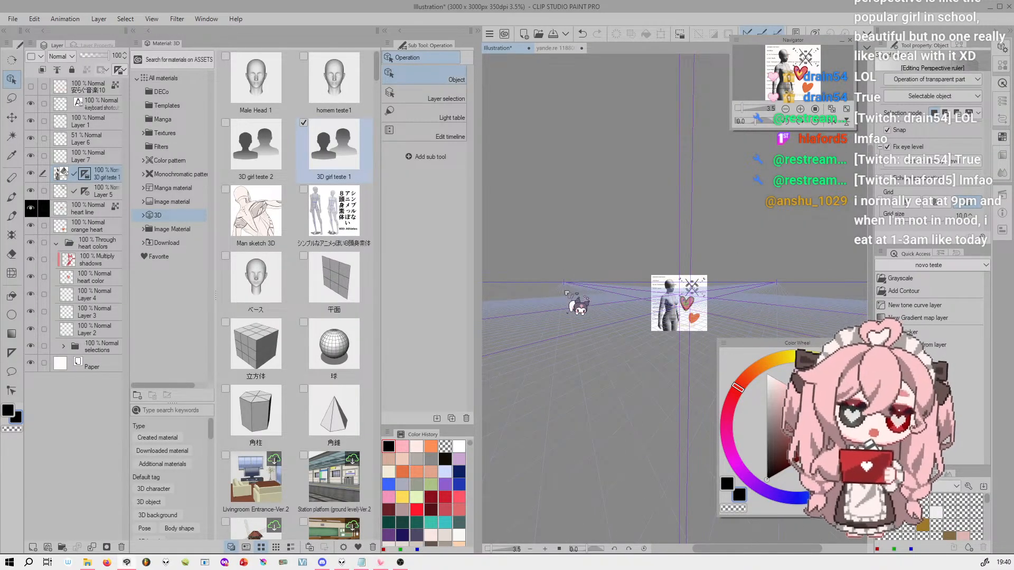
left_click_drag(786, 276, 790, 121)
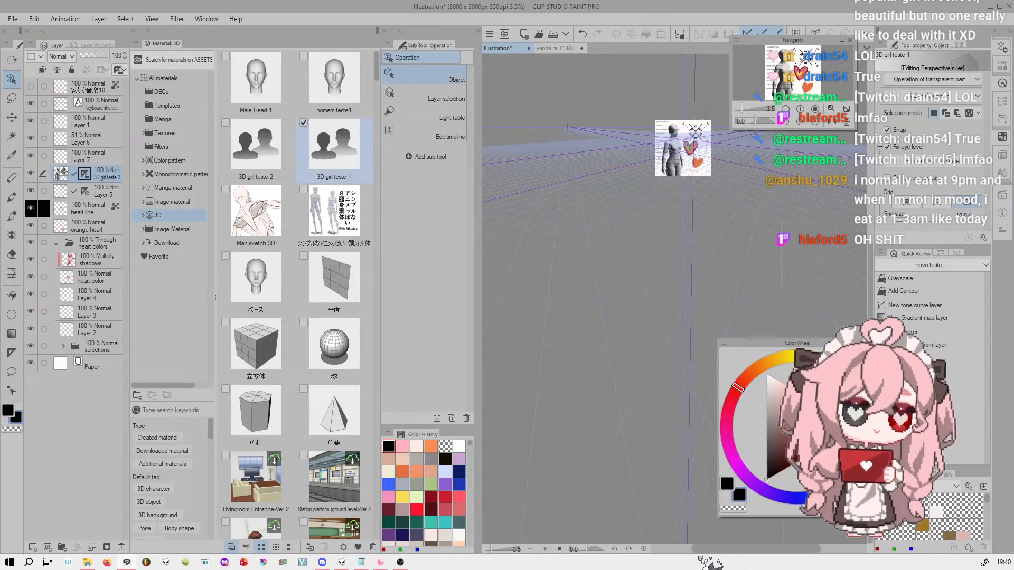
left_click_drag(795, 73, 796, 1)
left_click_drag(798, 70, 799, 46)
left_click_drag(742, 109, 756, 2)
mouse_move(783, 80)
left_mouse_down()
mouse_move(783, 90)
mouse_move(796, 68)
left_mouse_up()
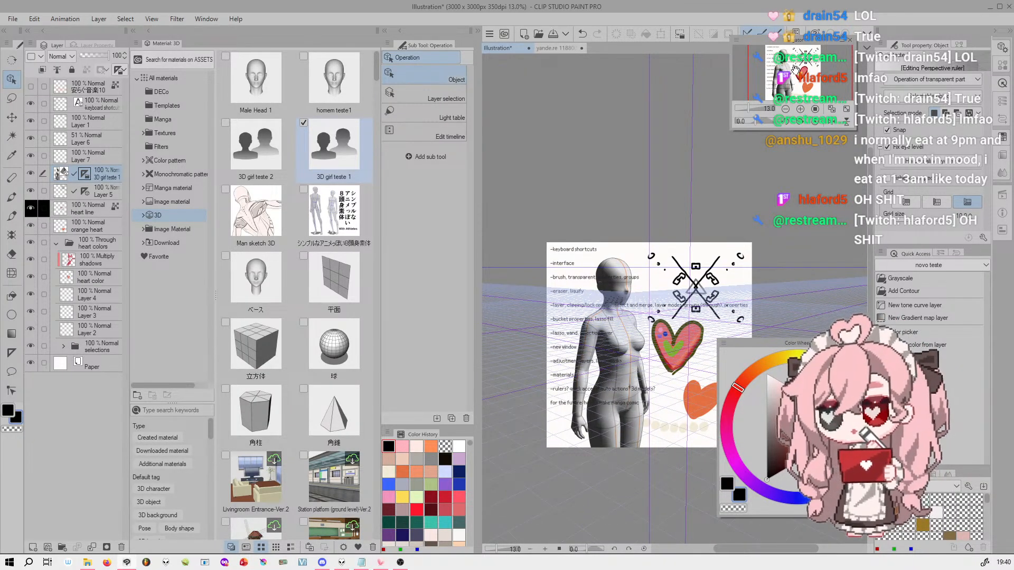
left_click_drag(796, 67, 791, 75)
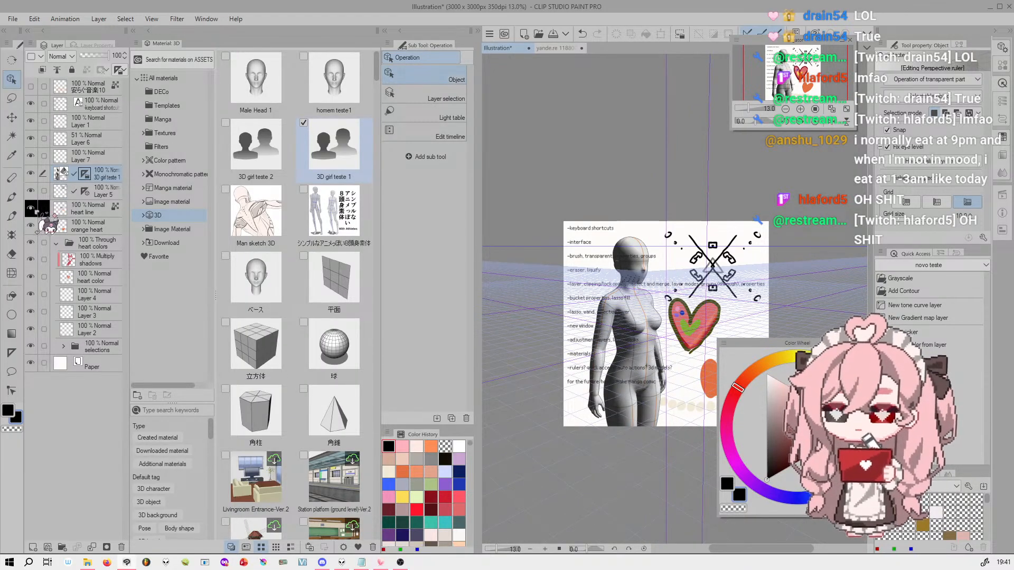
Rotate the camera around the 3D girl teste 1 figure to a tilted low-angle view from the front
left_click(68, 174)
left_click_drag(585, 228, 629, 227)
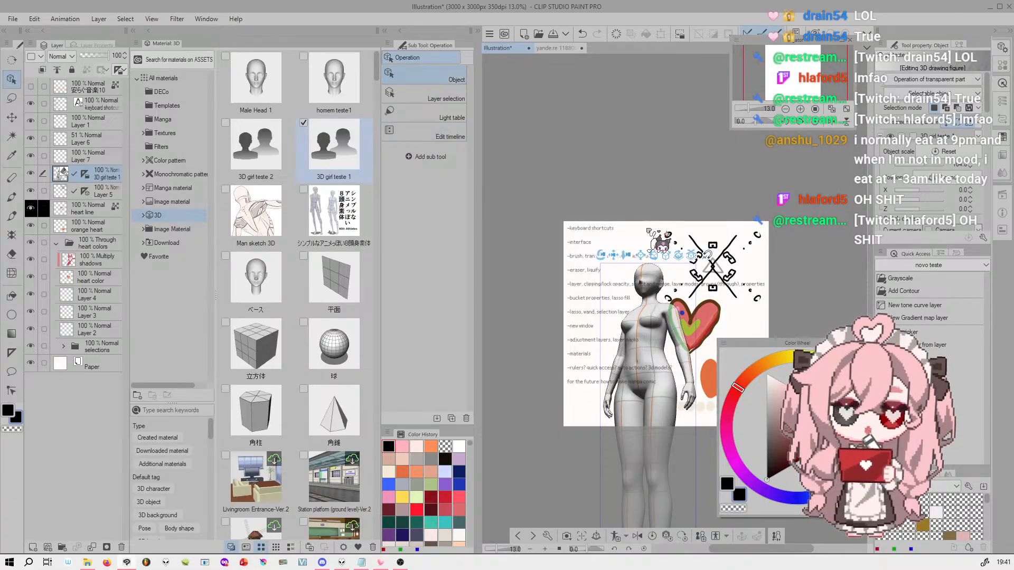
left_click_drag(637, 267, 668, 254)
left_click_drag(777, 93, 801, 95)
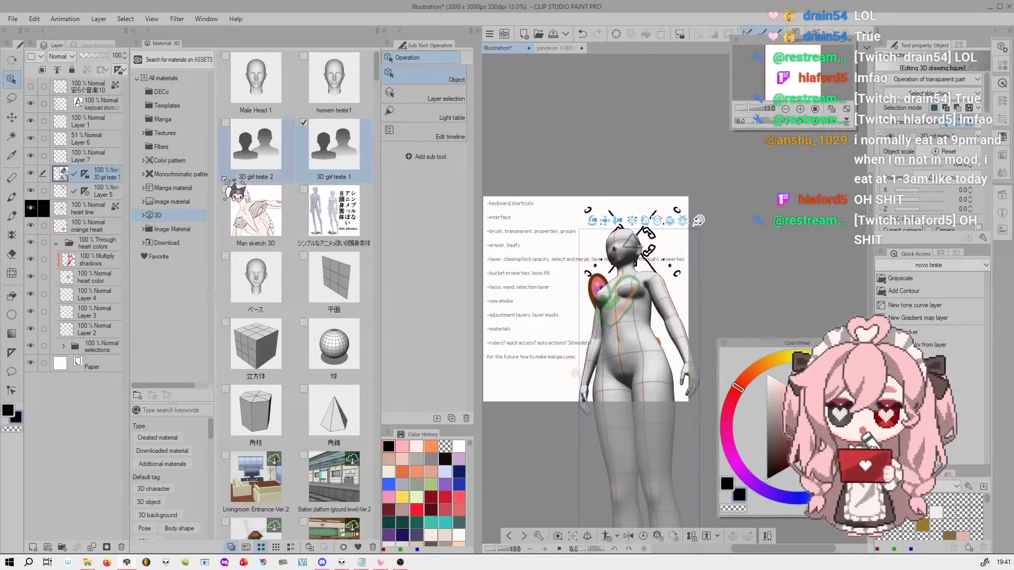
Select the 3D layer's perspective ruler and examine how its vanishing points and horizon match the figure's new angle
left_click(85, 175)
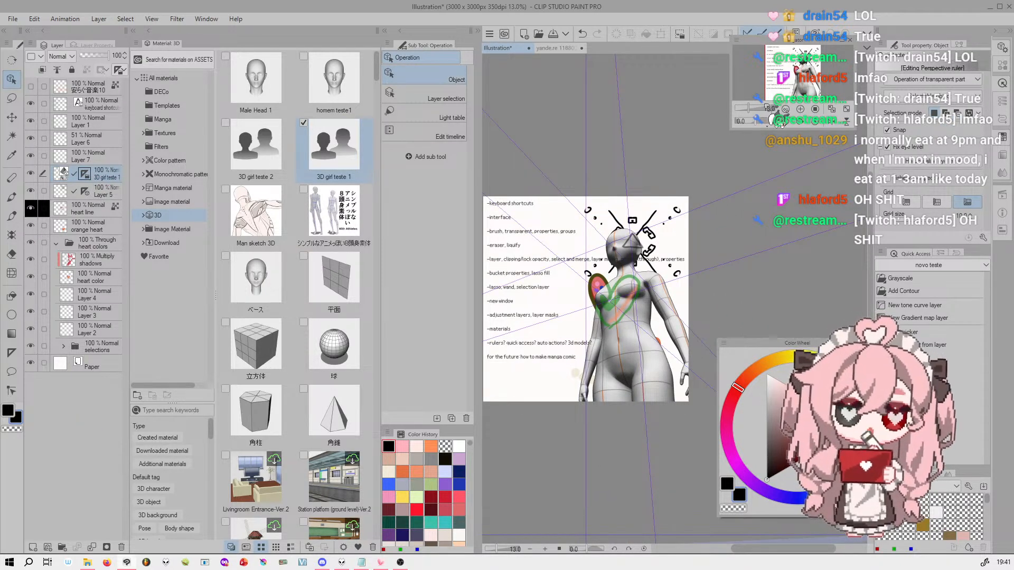
mouse_move(748, 108)
left_mouse_down()
mouse_move(735, 104)
mouse_move(746, 101)
left_mouse_up()
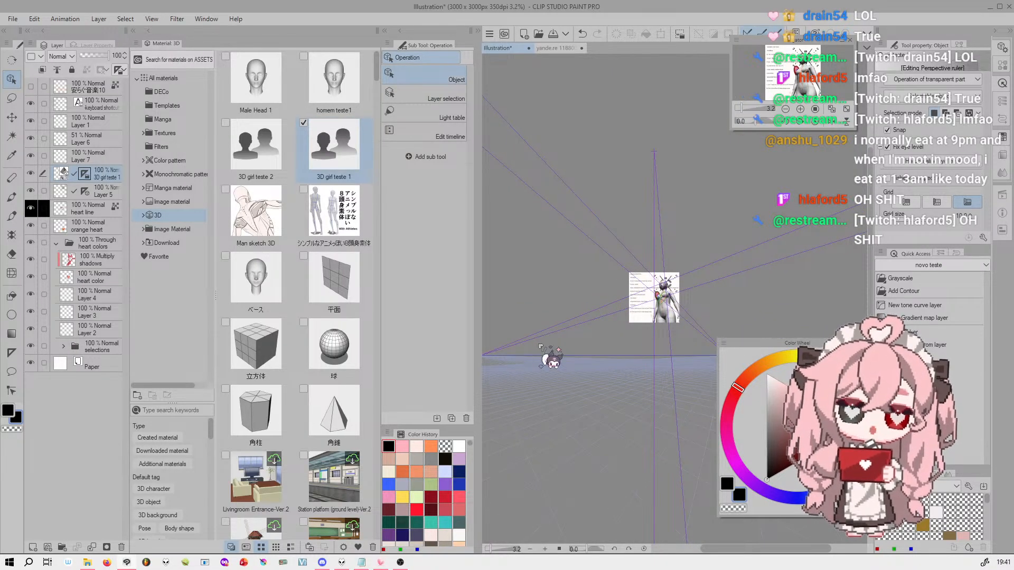
left_click_drag(645, 363, 697, 360)
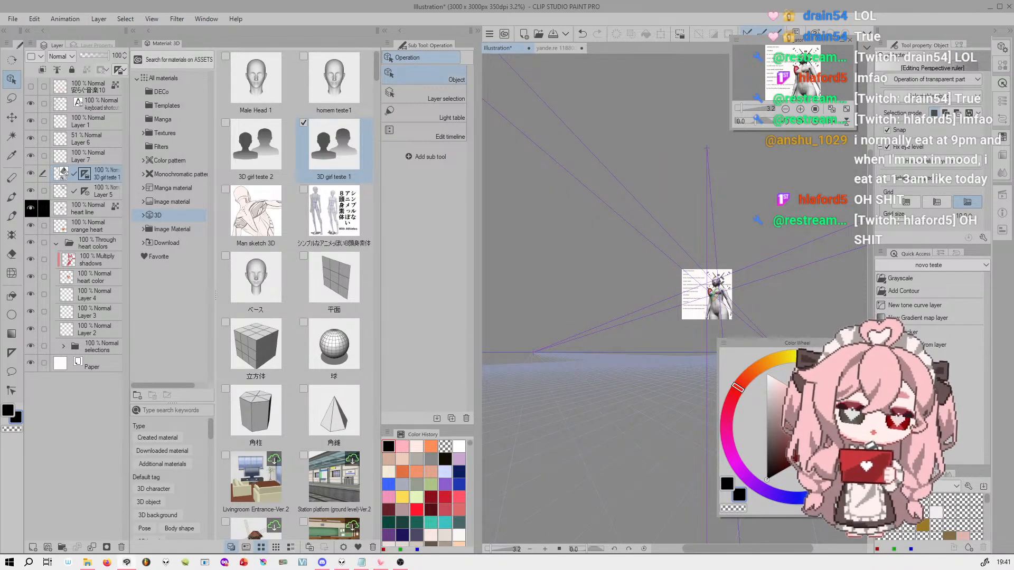
left_click_drag(692, 338, 658, 350)
left_click_drag(742, 106, 749, 102)
left_click_drag(797, 65, 804, 73)
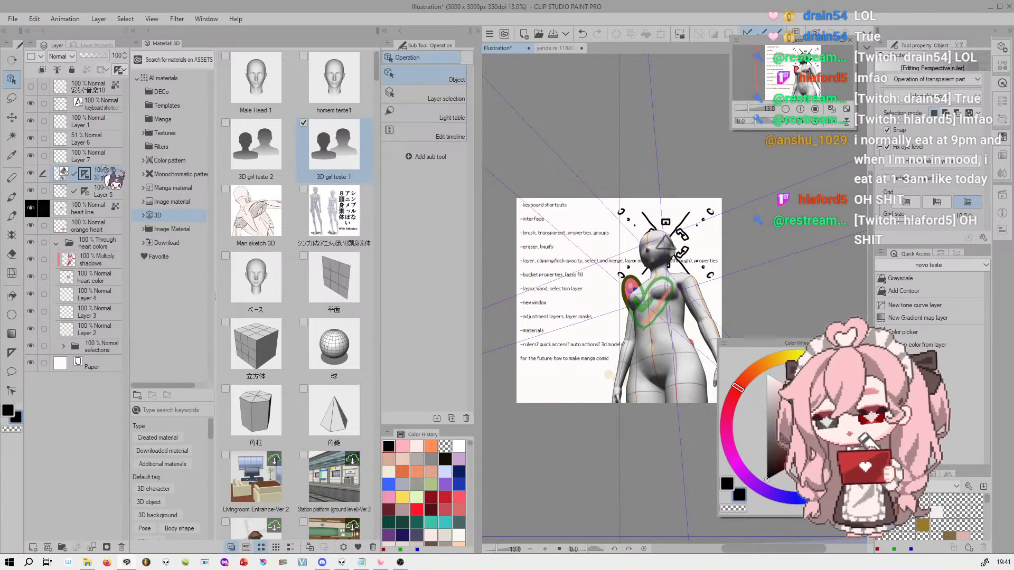
Create a new raster layer above the selections folder and name it BG
left_click(61, 173)
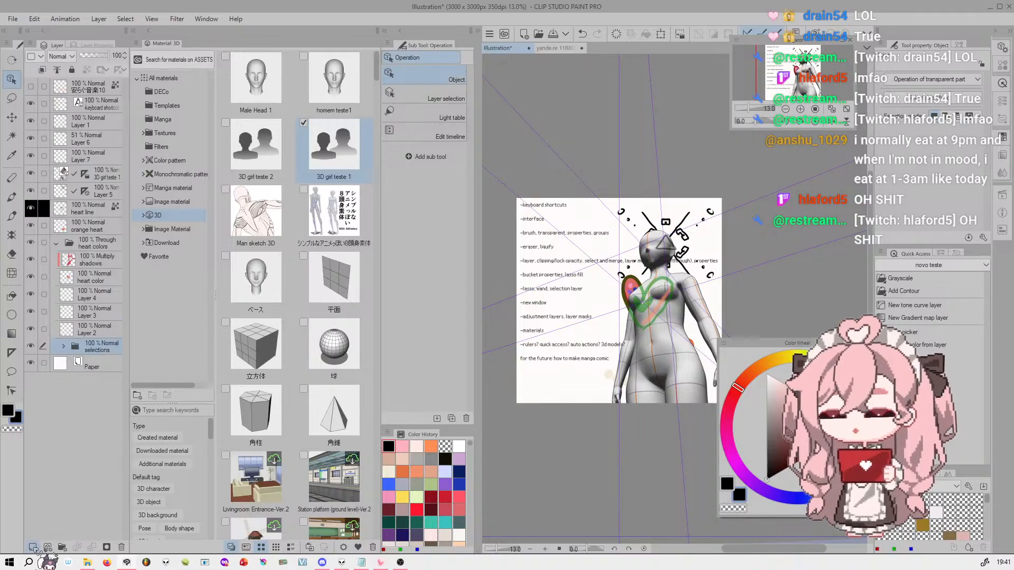
left_click(33, 547)
double_click(118, 354)
type("BG")
key("Return")
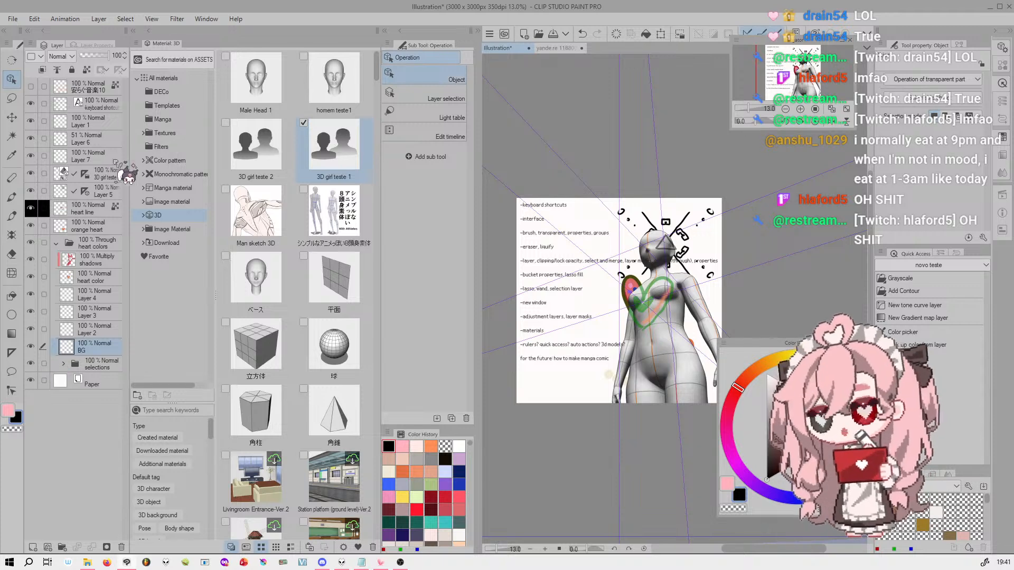
Copy the perspective ruler from the 3D girl teste 1 layer onto the BG layer and make BG active
left_click(91, 176)
left_click_drag(91, 177, 86, 347)
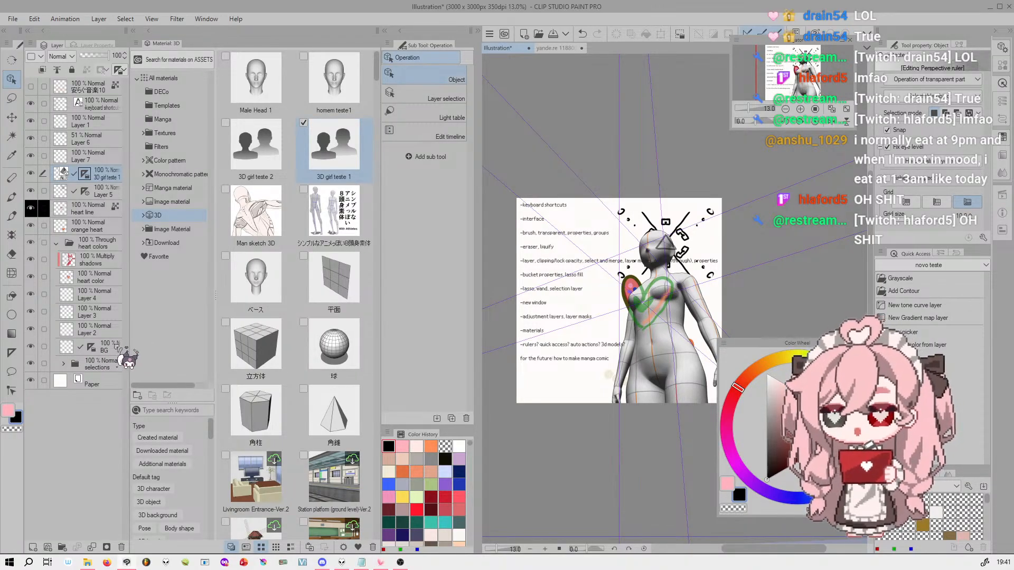
left_click(118, 346)
Hide and reshow the 3D girl teste 1 layer, and try its opacity at 20% before restoring it to 100%
left_click(31, 174)
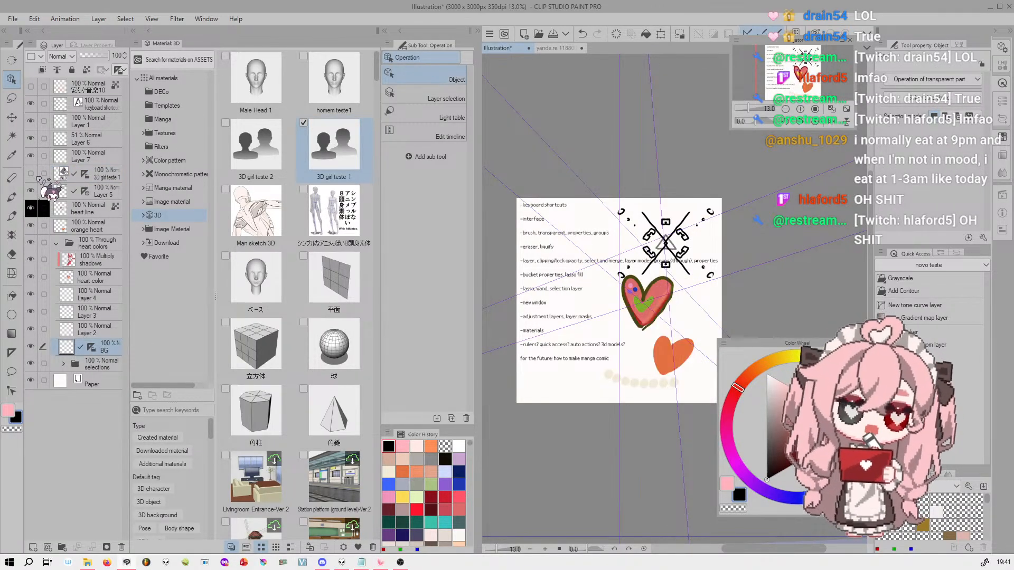
left_click(112, 173)
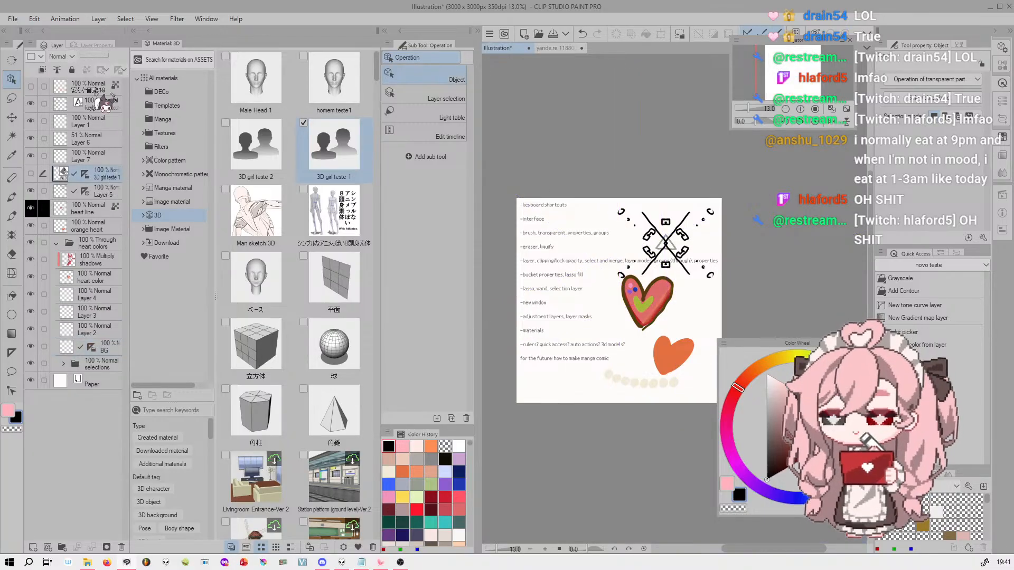
left_click(31, 174)
left_click_drag(106, 55, 88, 55)
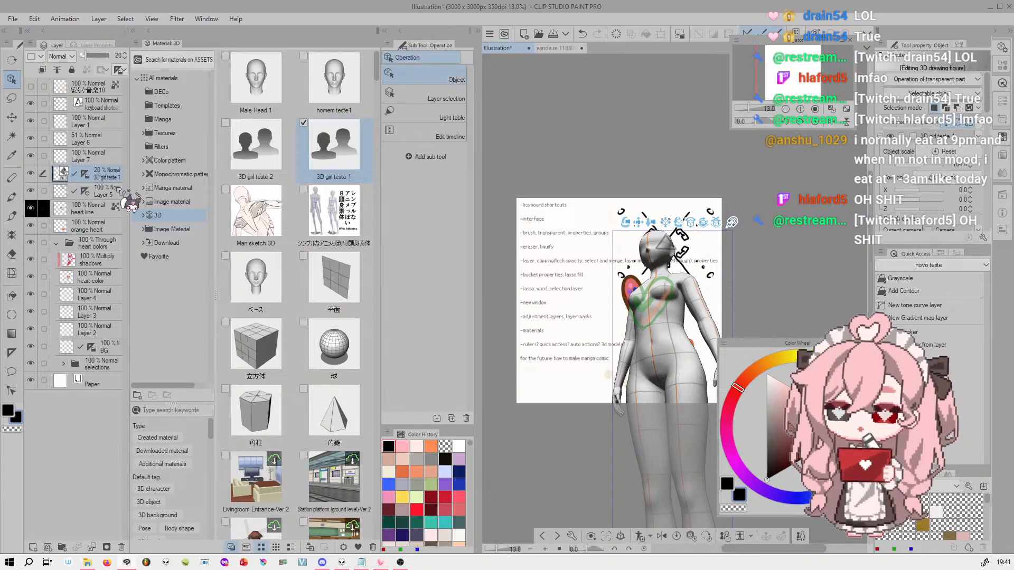
left_click_drag(88, 55, 130, 59)
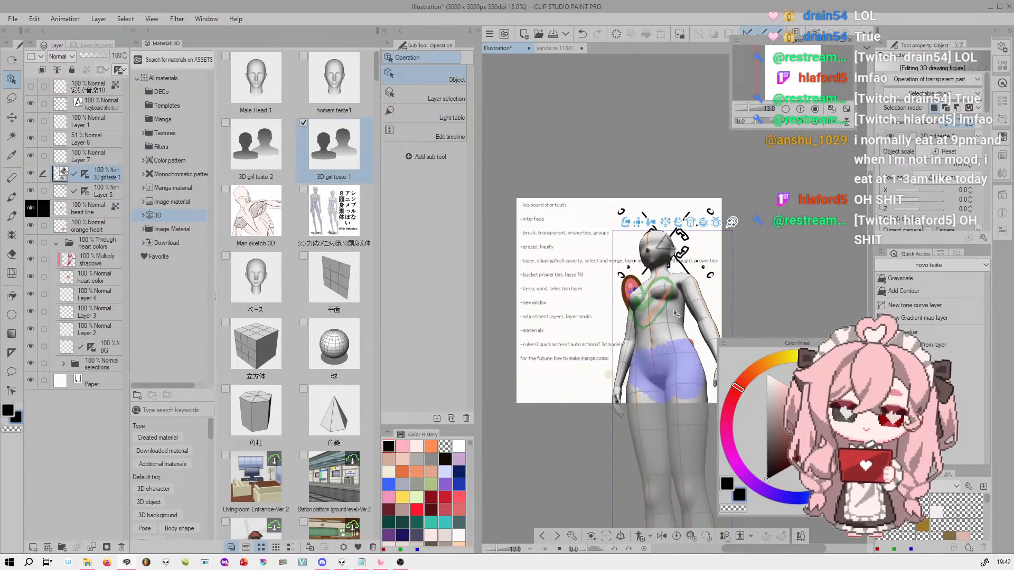
Try rasterizing the 3D girl teste 1 layer and transforming the result, and undo the rasterization
right_click(99, 175)
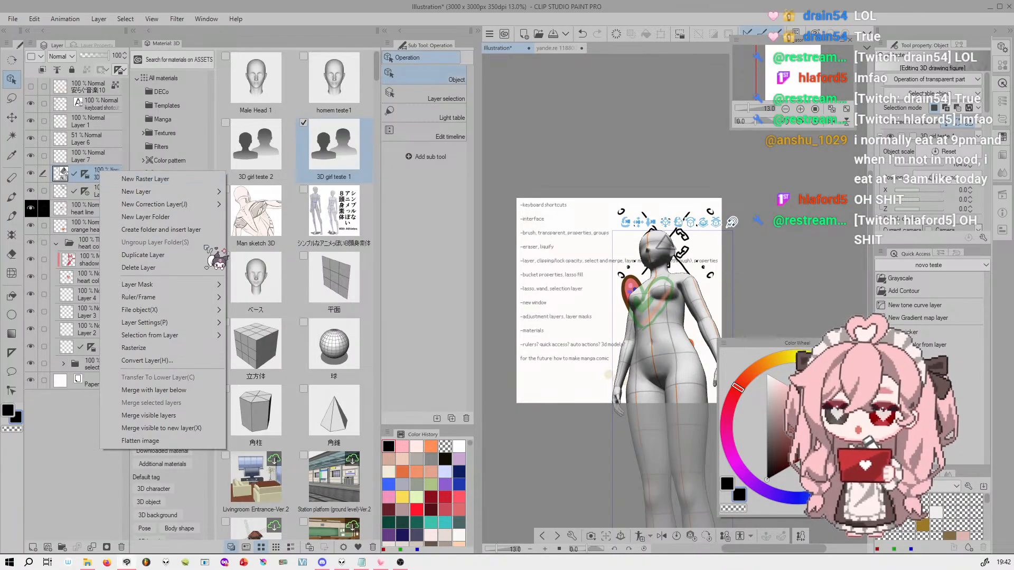
left_click(201, 348)
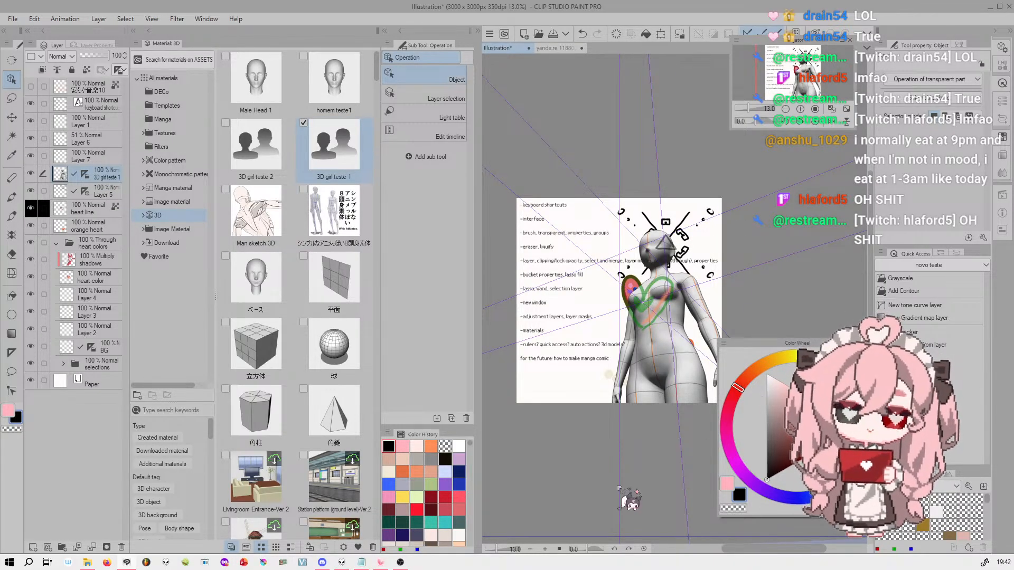
left_click(661, 34)
left_click_drag(685, 348, 692, 390)
left_click(686, 439)
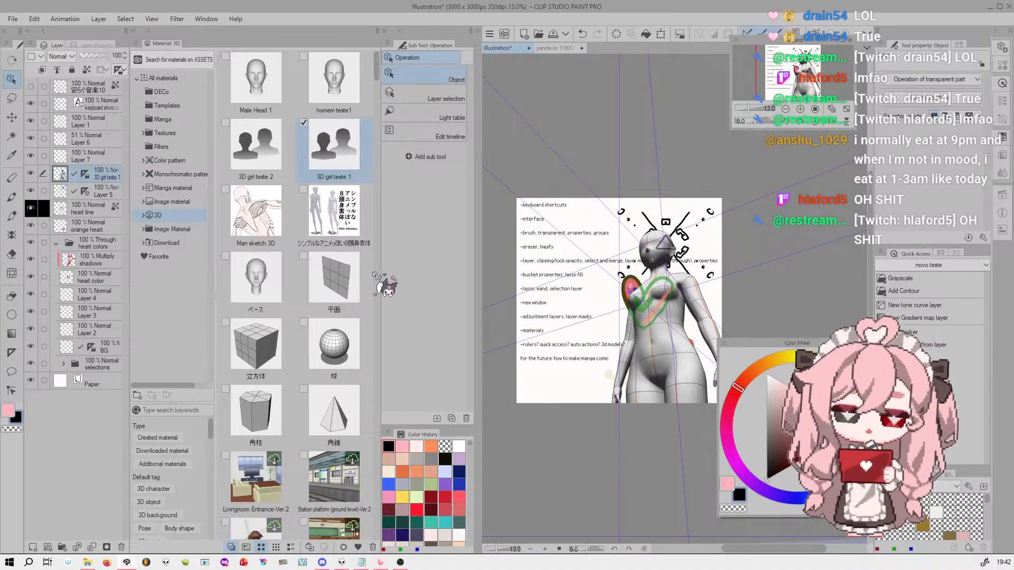
key("ctrl+z")
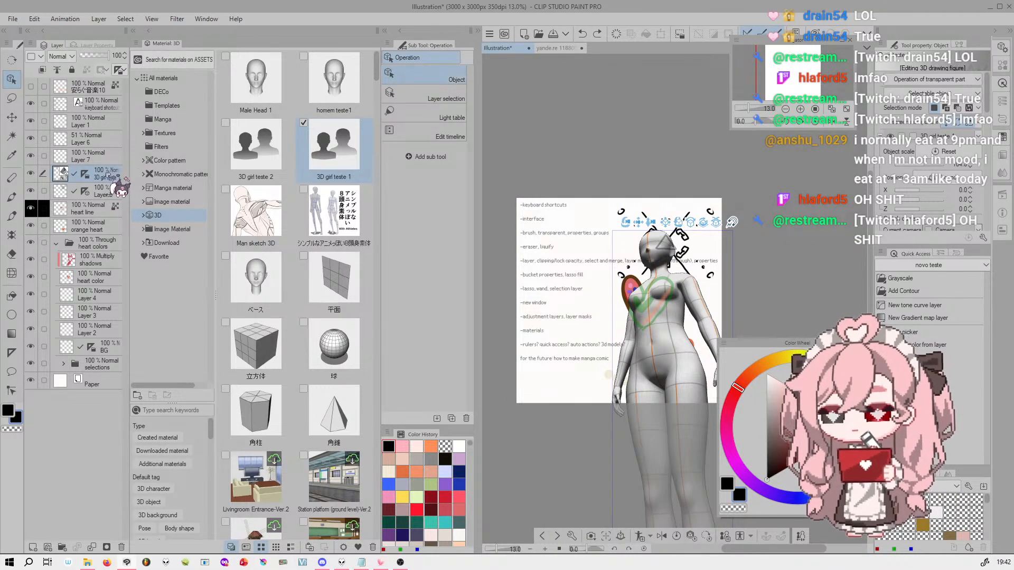
Make a rasterized duplicate of the 3D girl teste 1 layer and lower the duplicate's opacity to 29%
right_click(107, 173)
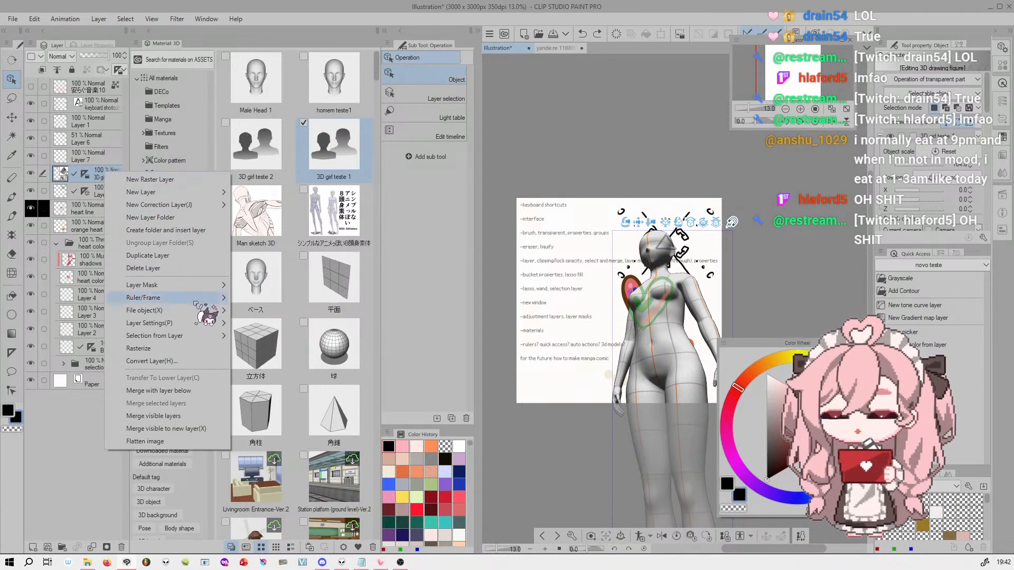
left_click(169, 256)
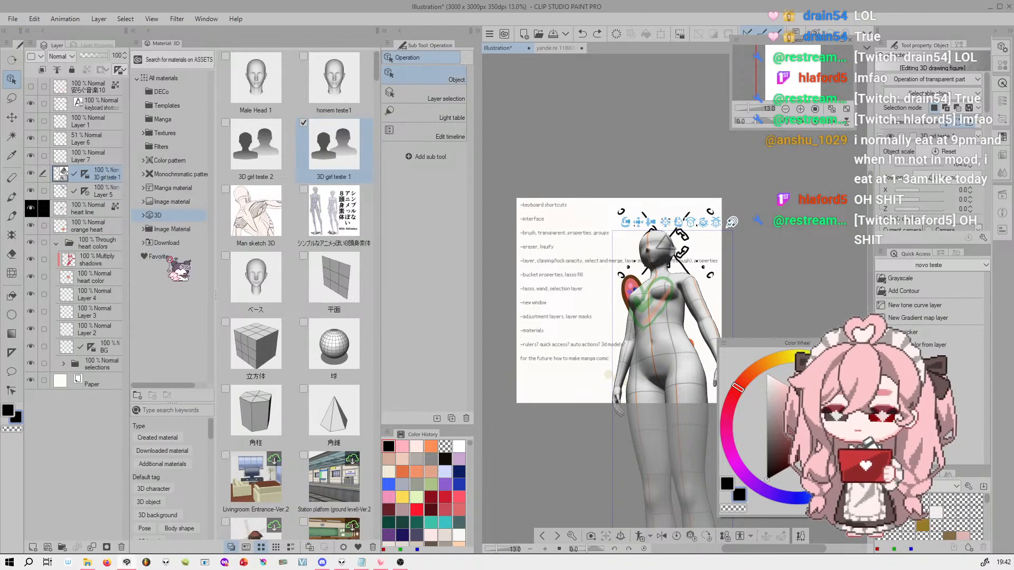
right_click(107, 172)
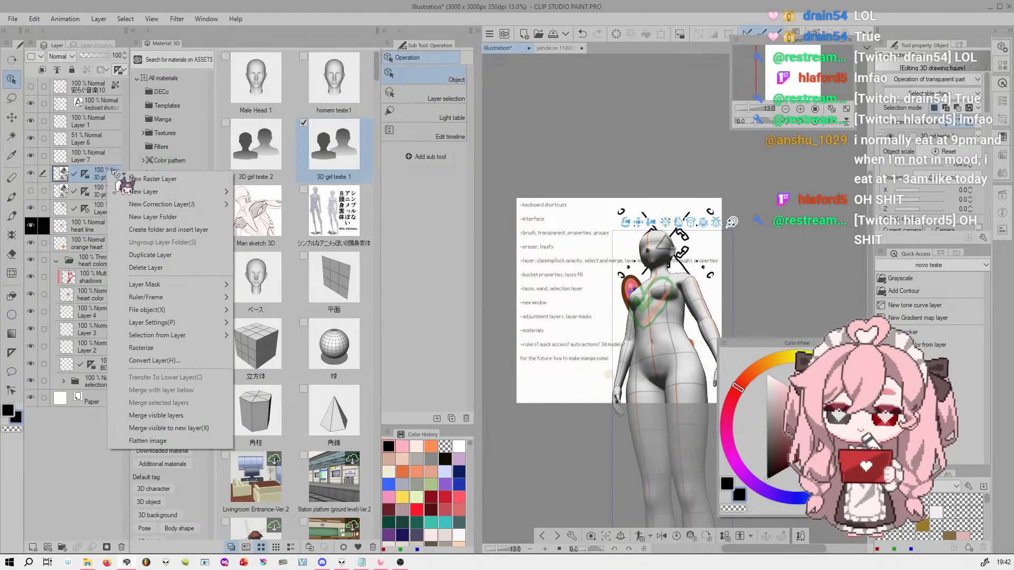
left_click(186, 348)
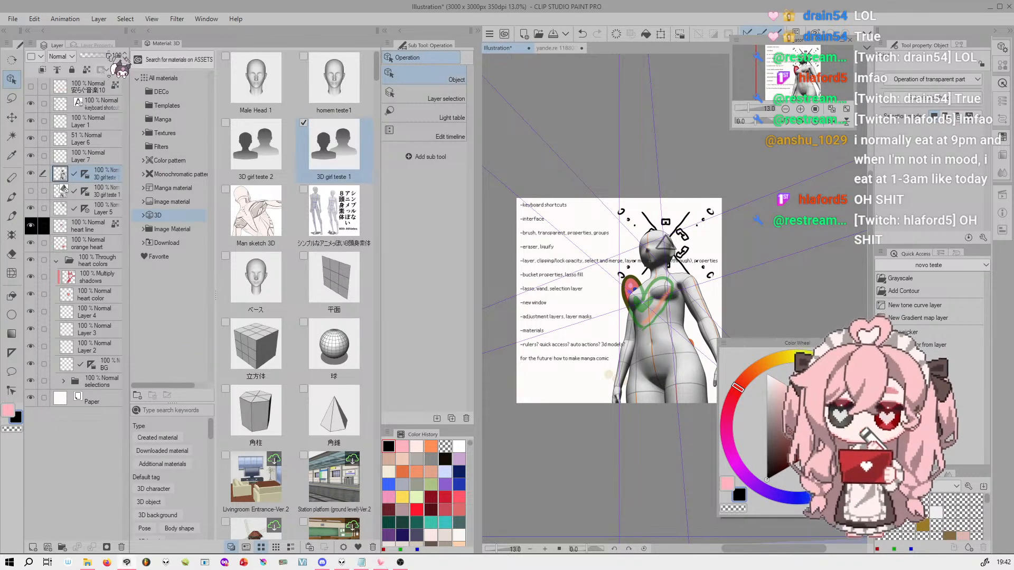
left_click_drag(109, 56, 89, 55)
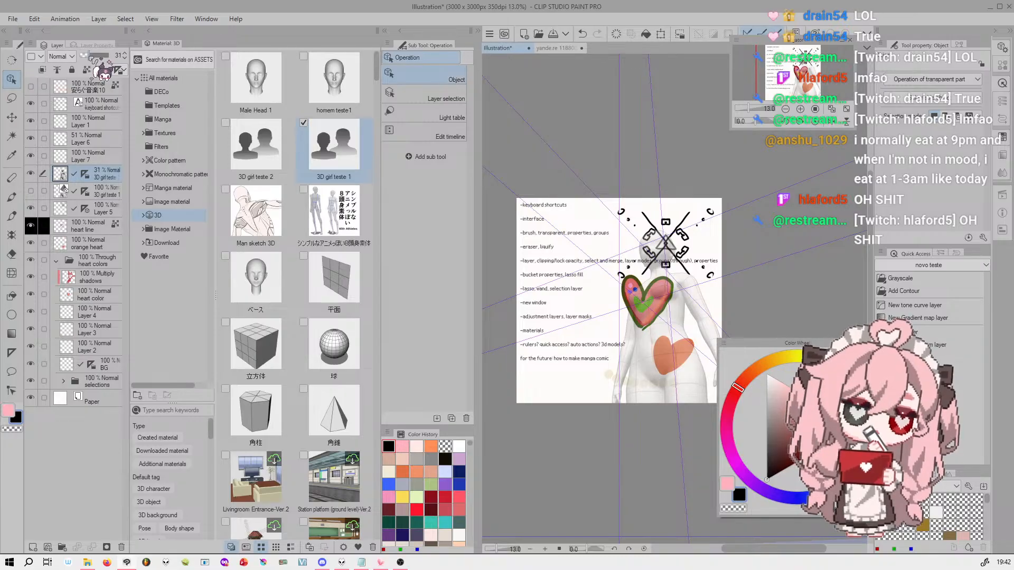
left_click_drag(655, 301, 625, 299)
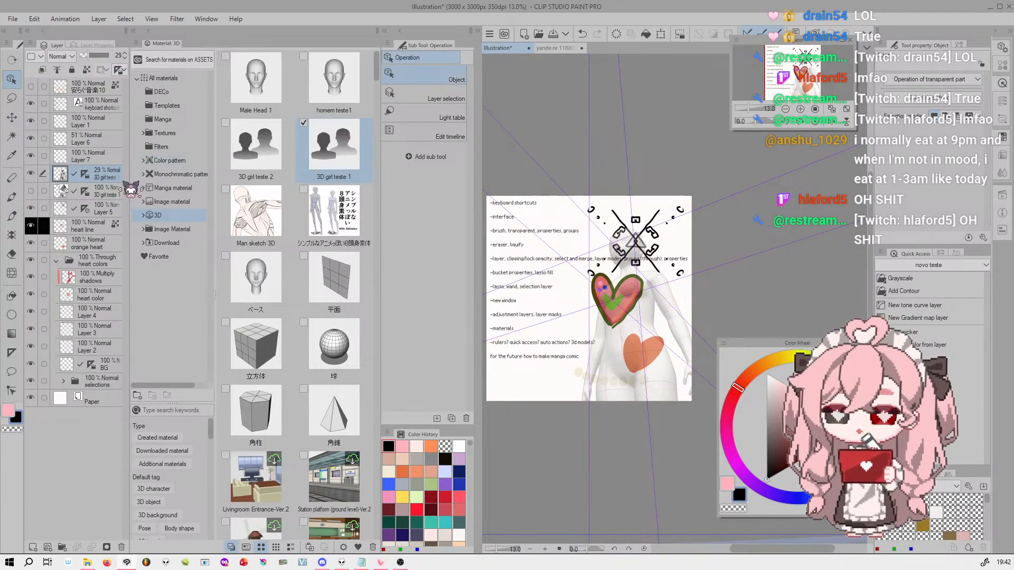
On the BG layer, draw black wall edges beside the figure along the perspective ruler with the Linha ! brush
left_click(98, 364)
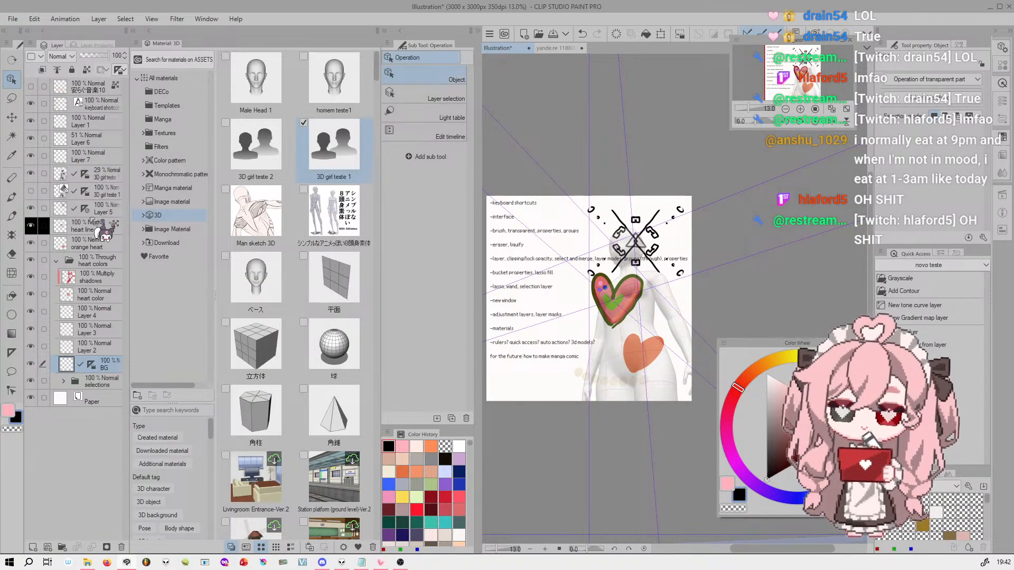
left_click(93, 366)
left_click(107, 366)
left_click(92, 365)
left_click(108, 369)
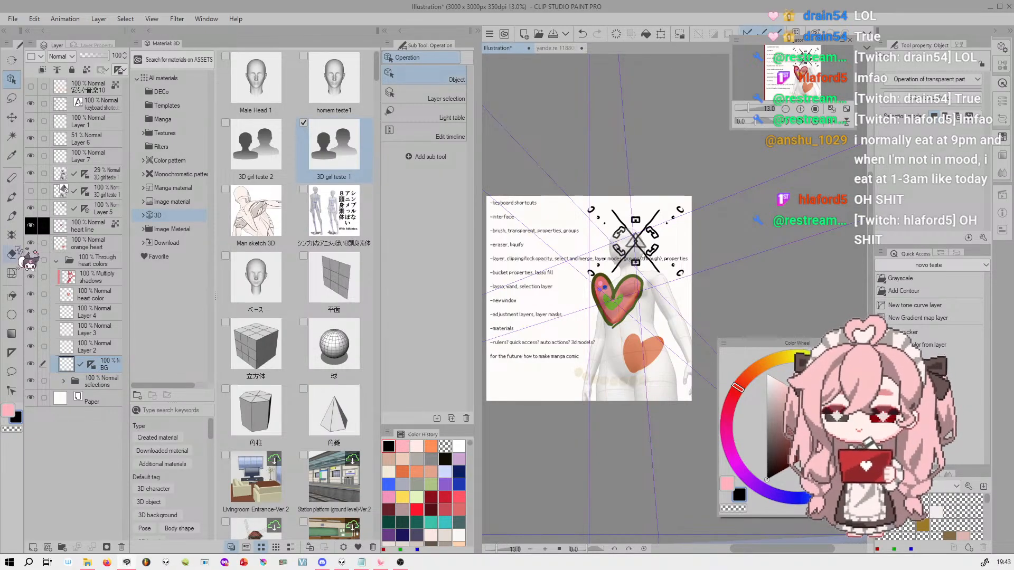
left_click(12, 216)
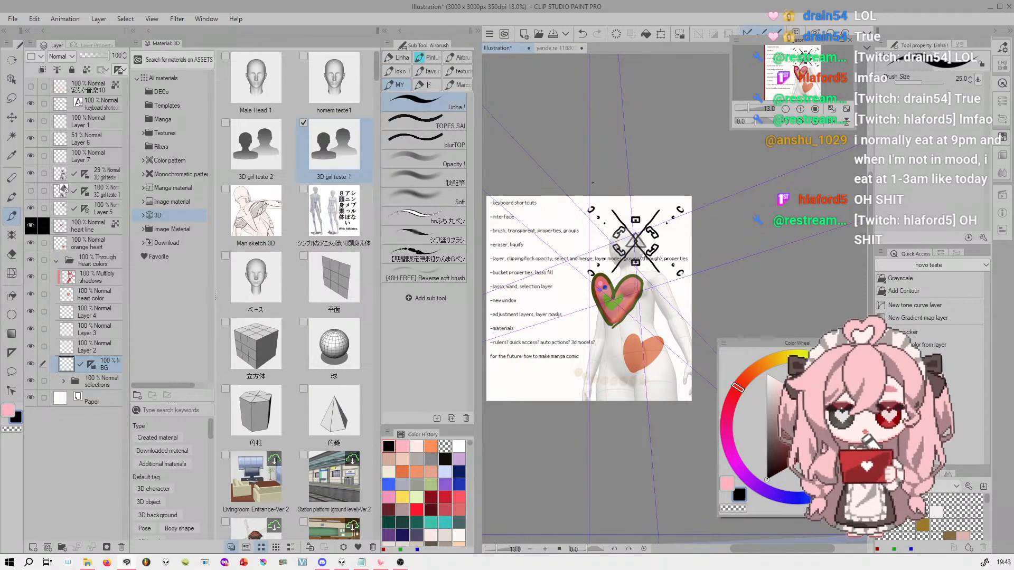
left_click_drag(570, 192, 557, 459)
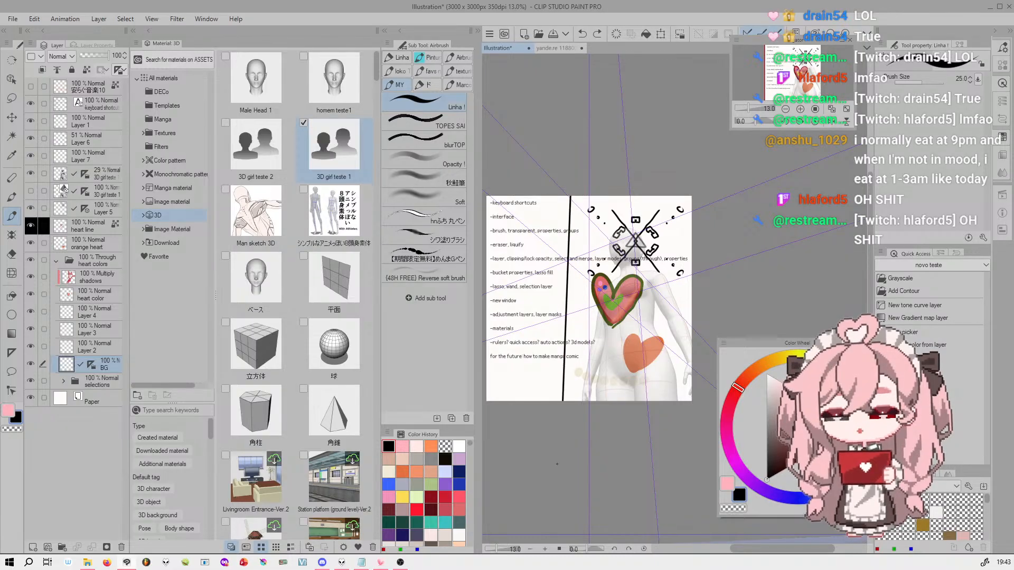
key("ctrl+z")
left_click_drag(572, 231, 564, 425)
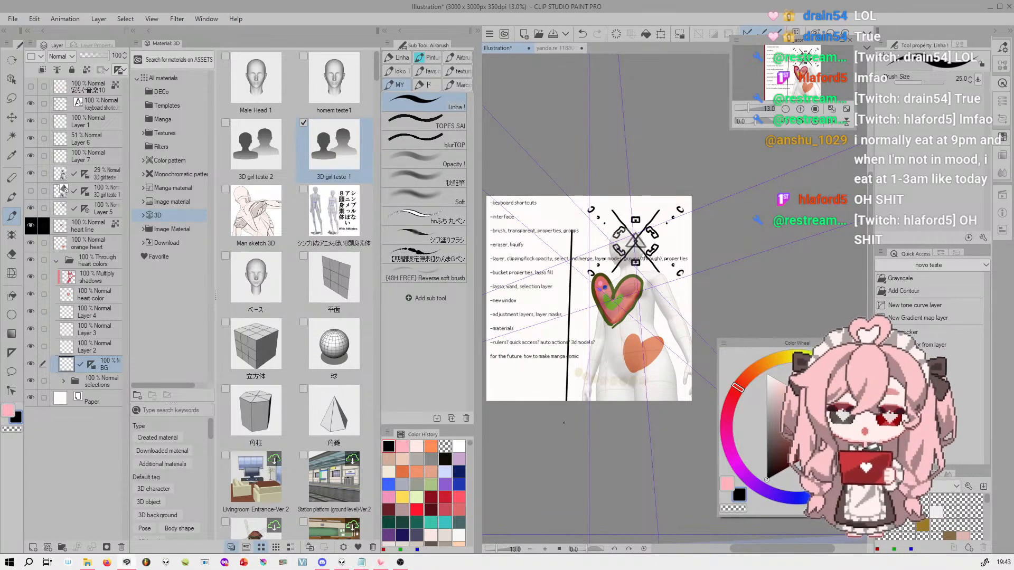
key("ctrl+z")
mouse_move(524, 195)
left_mouse_down()
mouse_move(570, 247)
mouse_move(547, 204)
left_mouse_up()
key("ctrl+z")
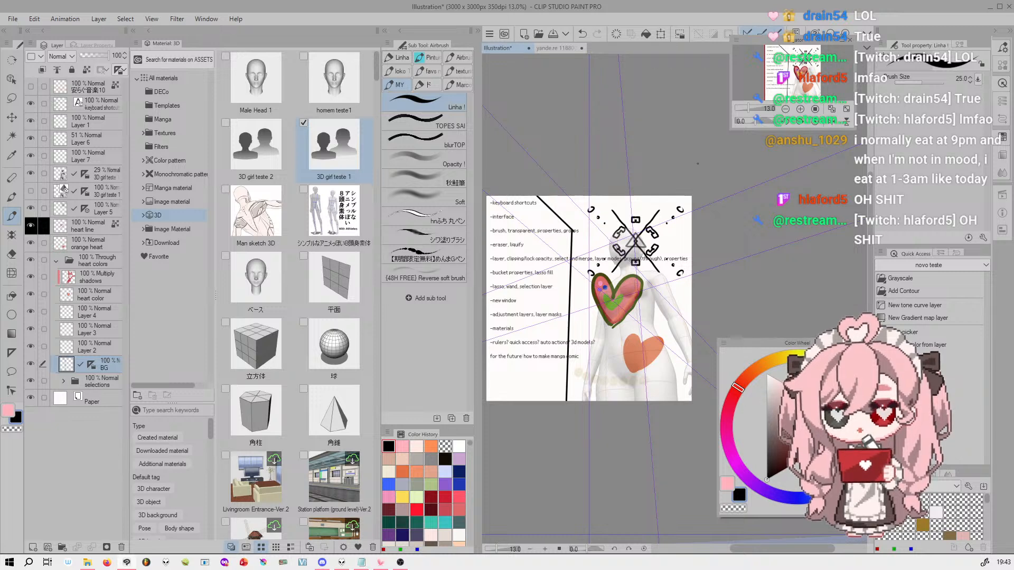
Add ruler-snapped building outlines with slanted barred windows beside the figure and a beamed structure behind its head
left_click_drag(486, 340, 552, 317)
key("ctrl+z")
mouse_move(486, 252)
left_mouse_down()
mouse_move(538, 289)
mouse_move(547, 413)
left_mouse_up()
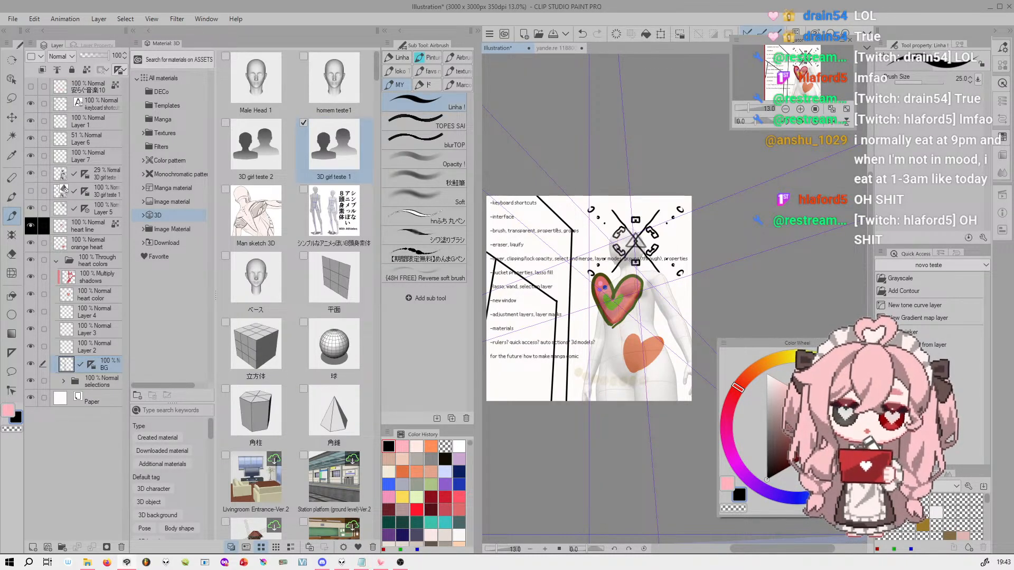
key("c")
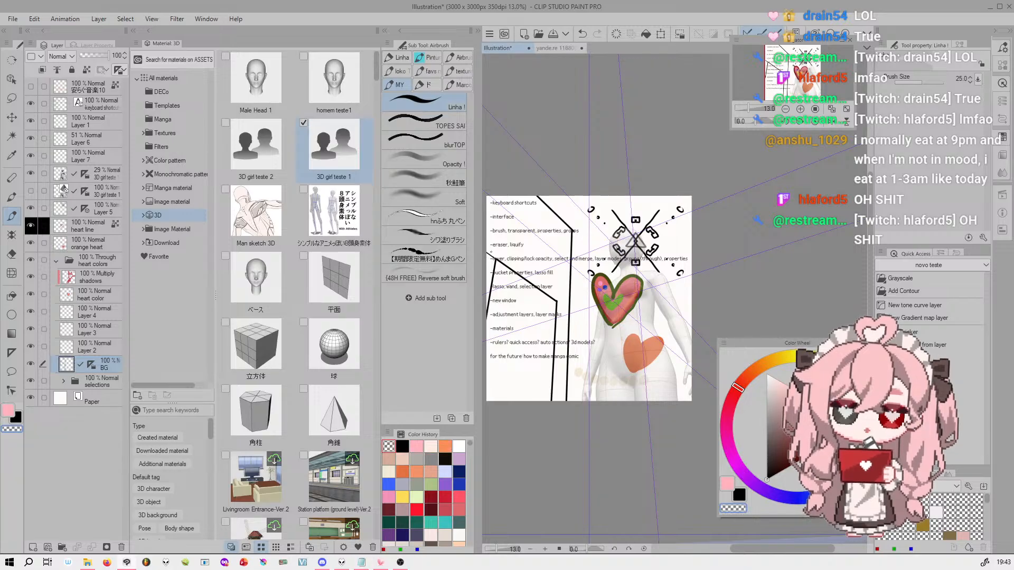
key("c")
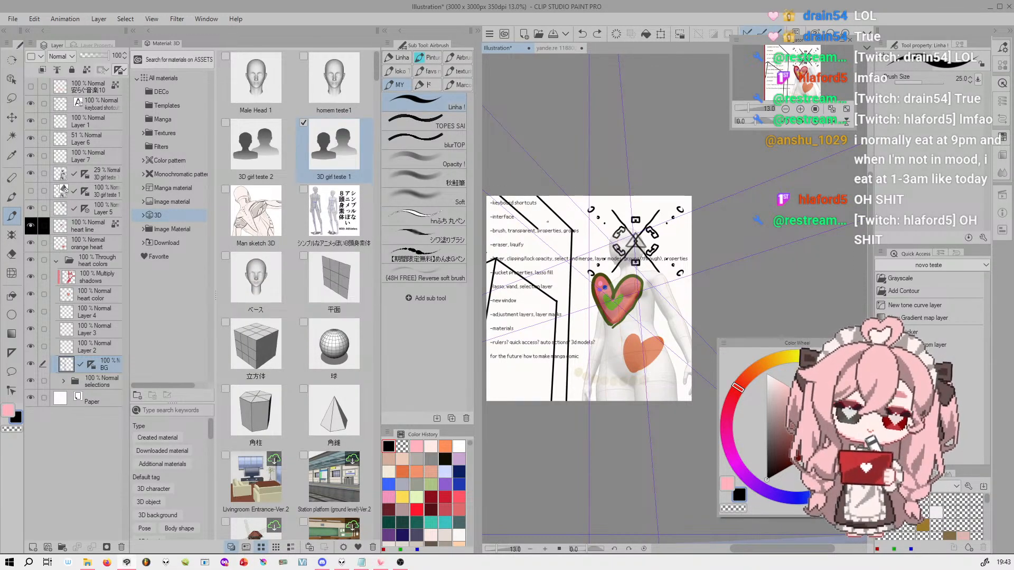
key("ctrl+z")
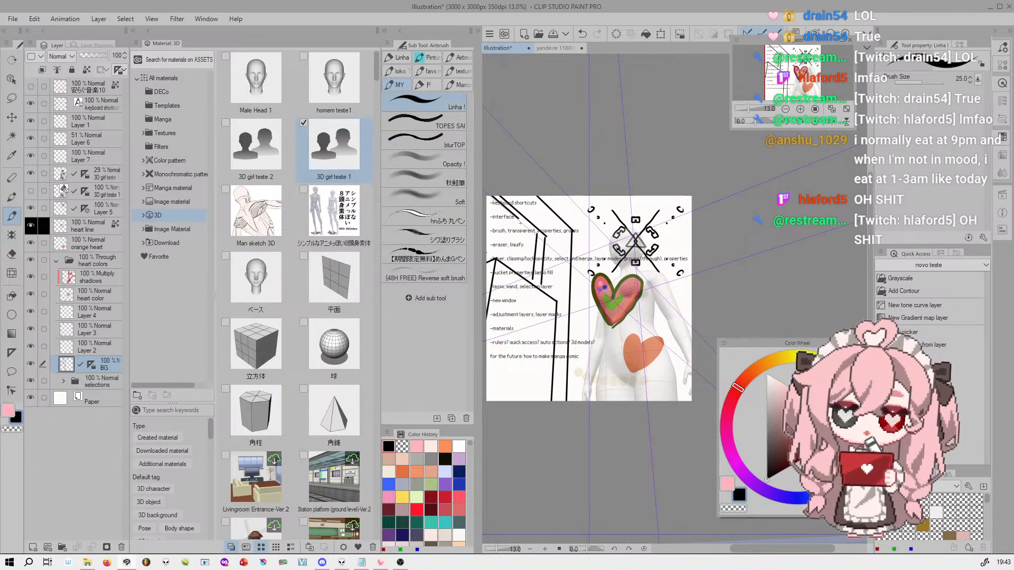
key("ctrl+z")
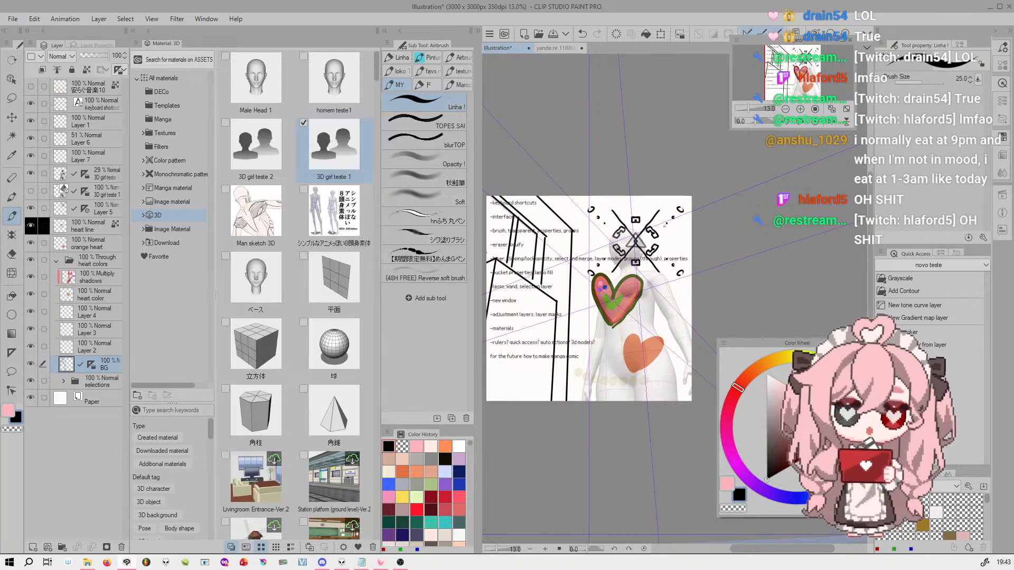
key("ctrl+z")
key("ctrl+z")
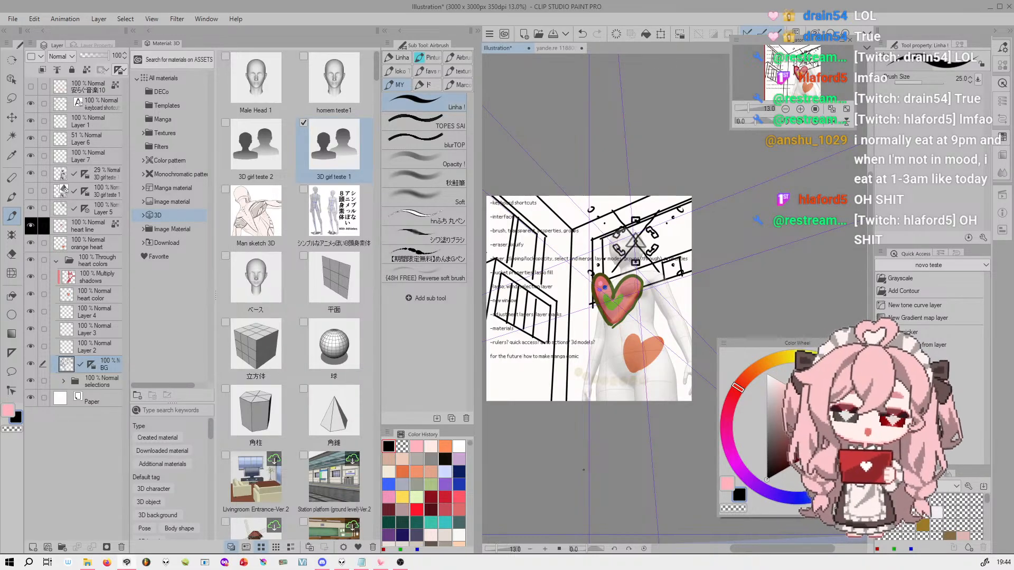
Hide the BG layer and enlarge the topic list written on the canvas for reading
left_click_drag(583, 470, 652, 480)
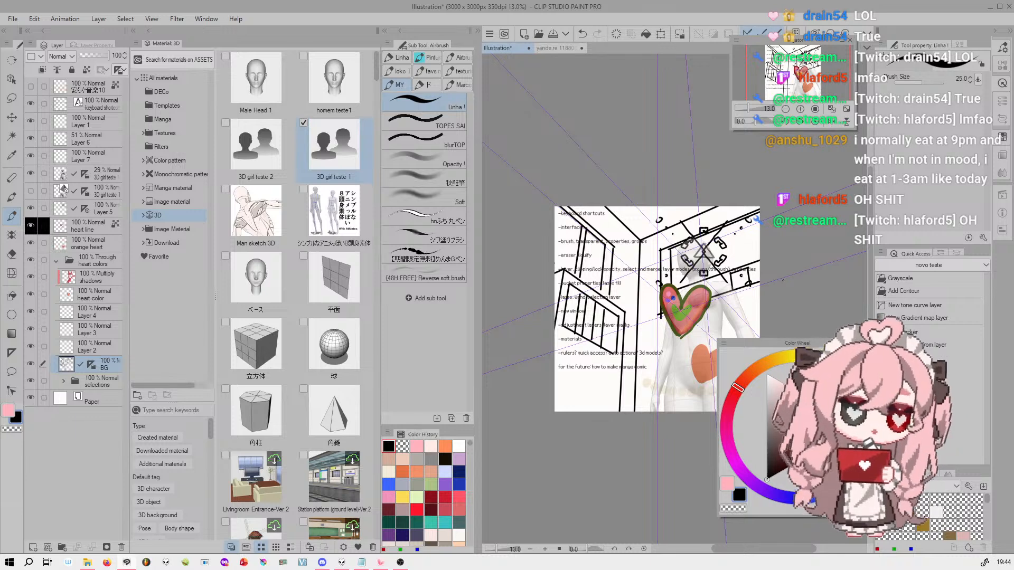
left_click_drag(793, 78, 794, 80)
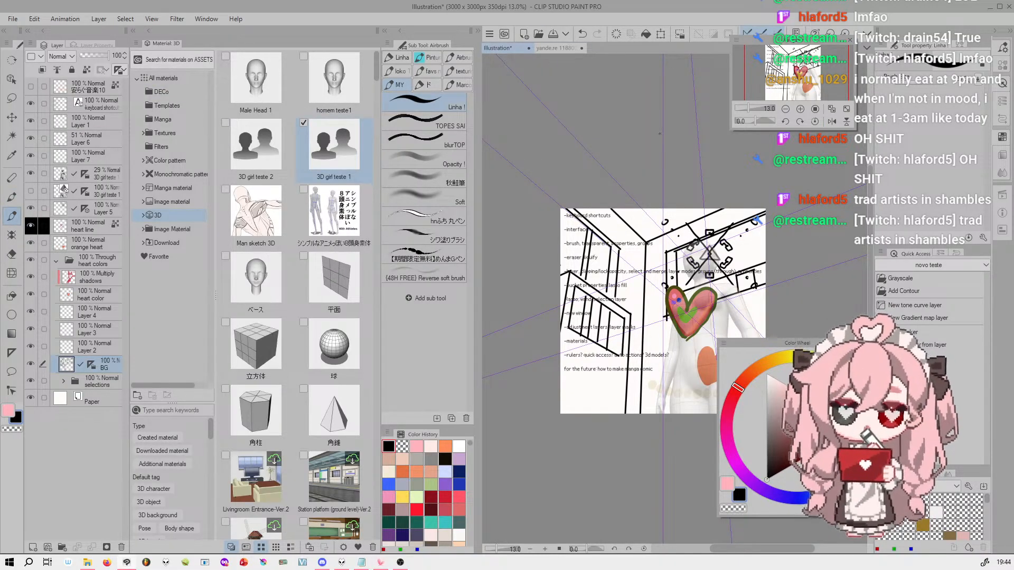
left_click(31, 363)
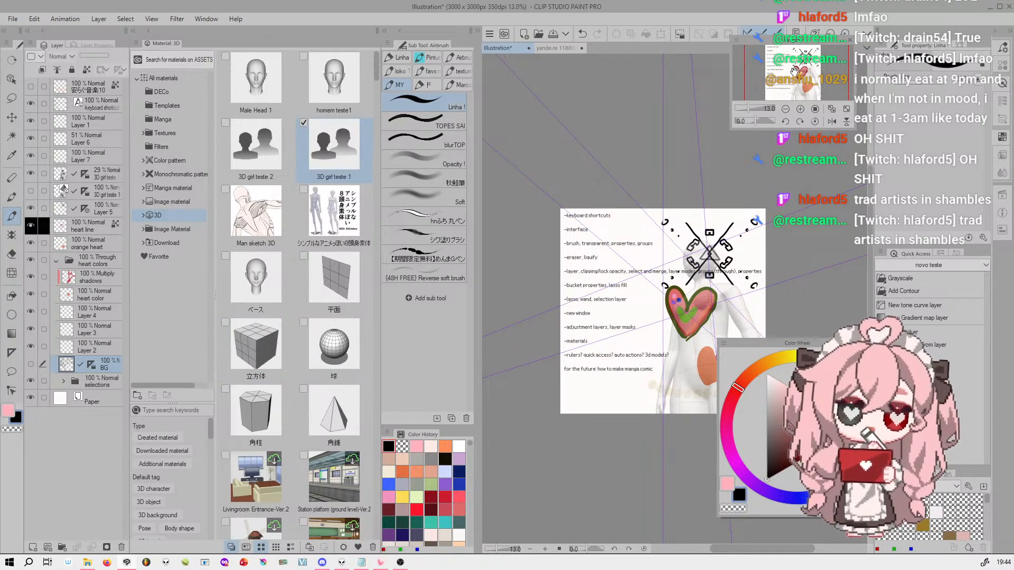
left_click_drag(807, 60, 803, 63)
left_click_drag(745, 108, 755, 107)
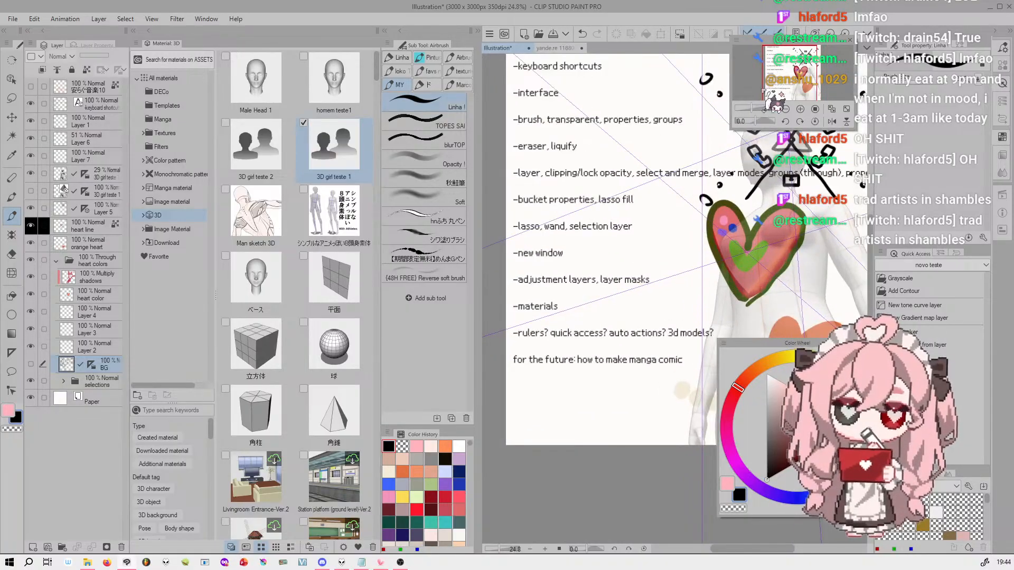
Switch to the open yande.re illustration, display the Auto Action palette and select an action from its current set
left_click(554, 47)
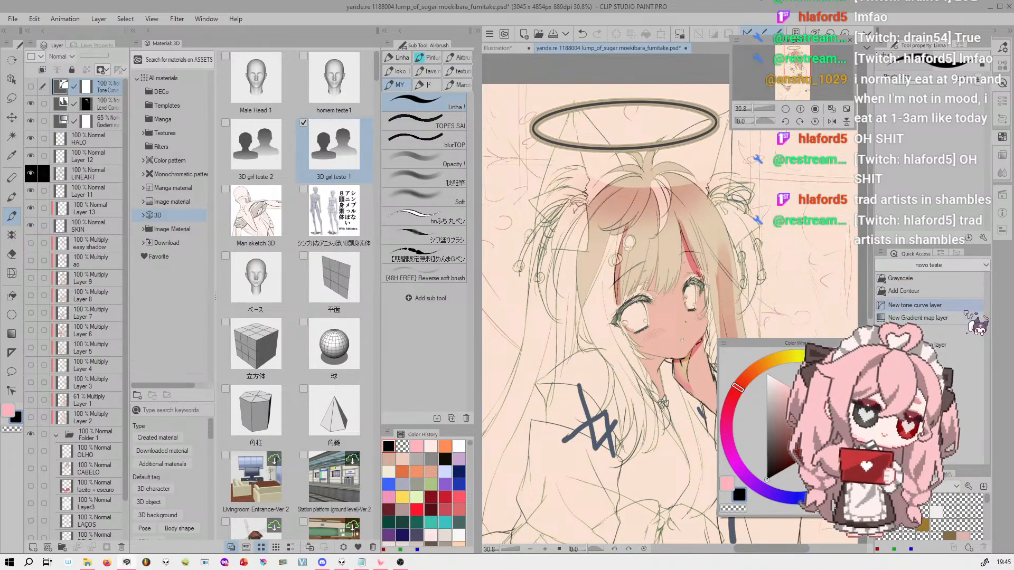
left_click(1003, 196)
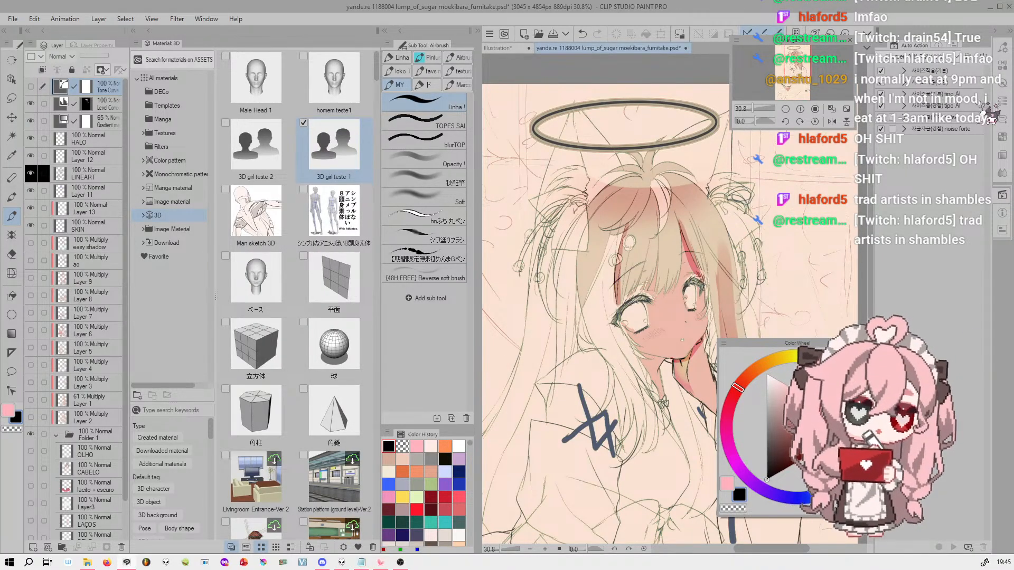
left_click(949, 57)
left_click(951, 57)
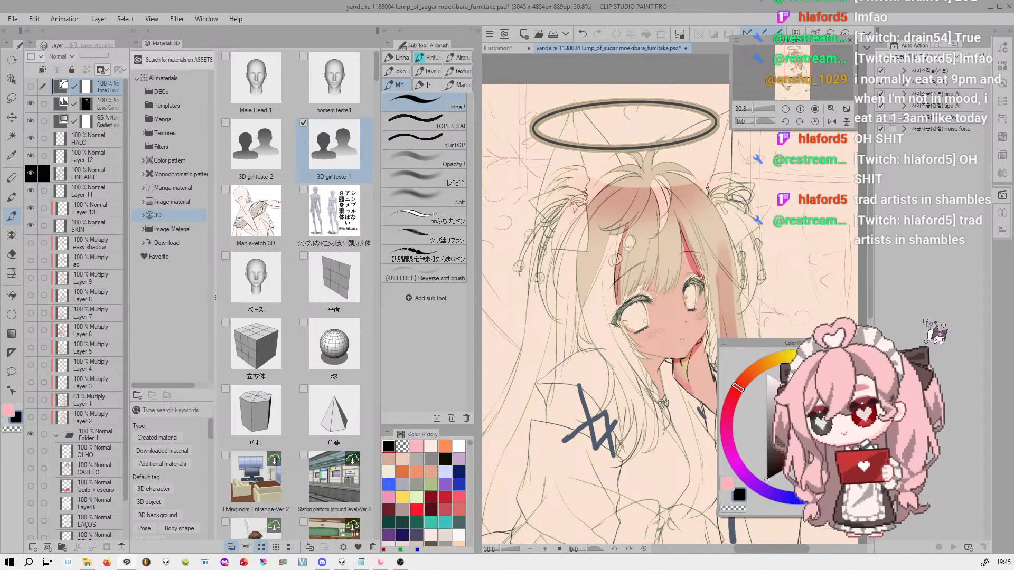
left_click(949, 102)
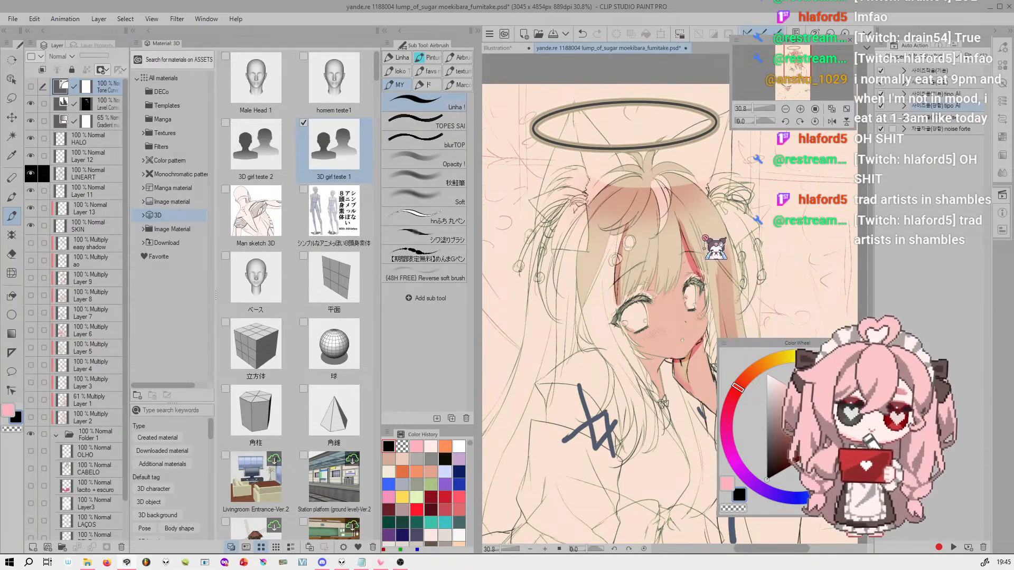
Make the HALO layer active and merge the visible layers into a new layer above it
left_click(105, 19)
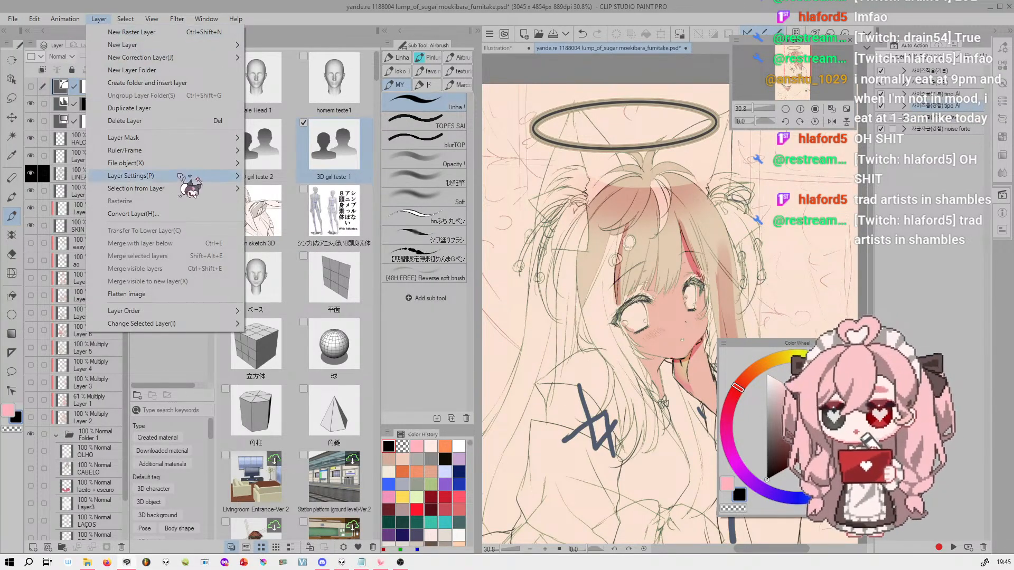
mouse_move(218, 323)
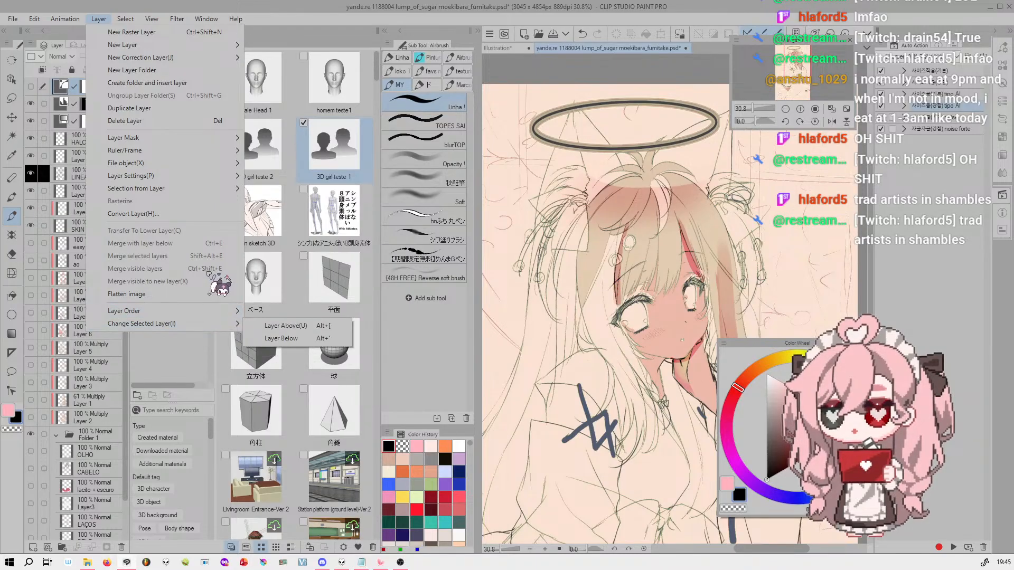
left_click(71, 149)
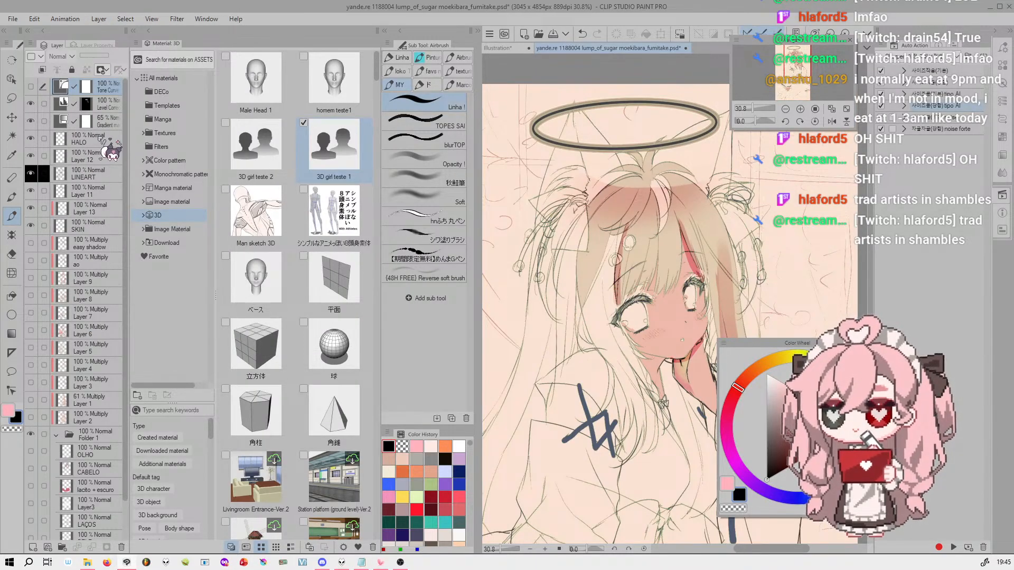
left_click(68, 20)
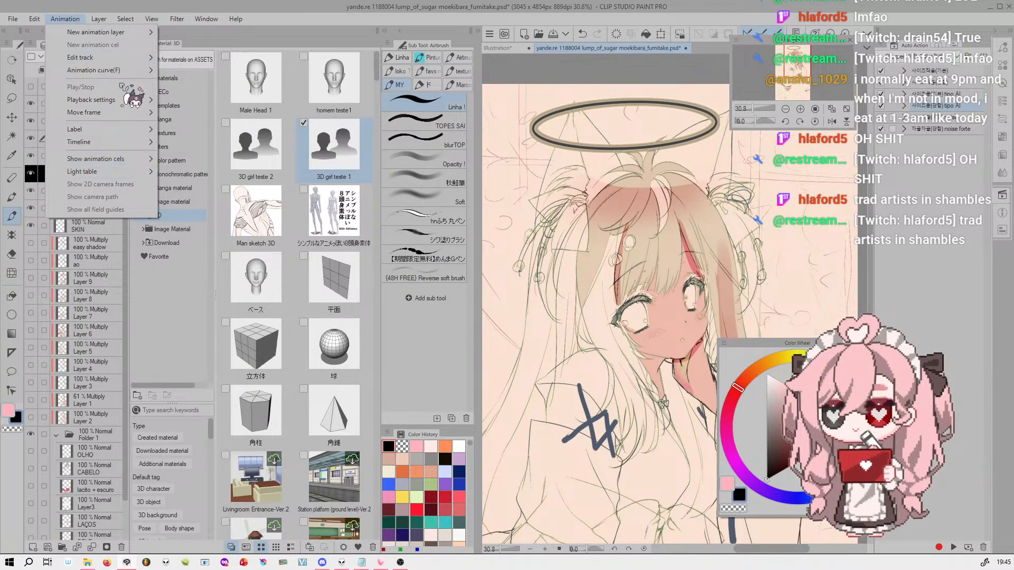
mouse_move(99, 19)
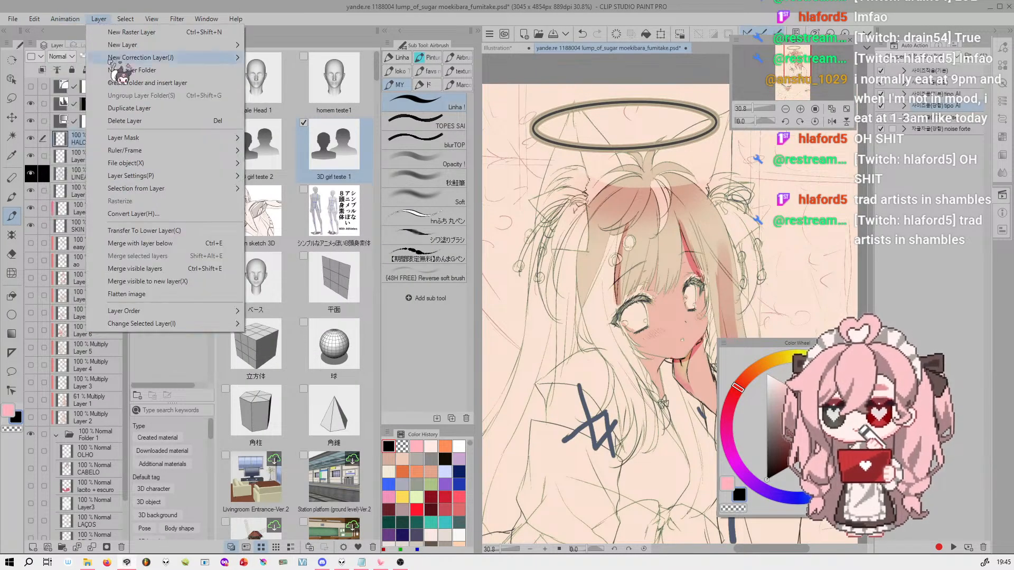
left_click(226, 282)
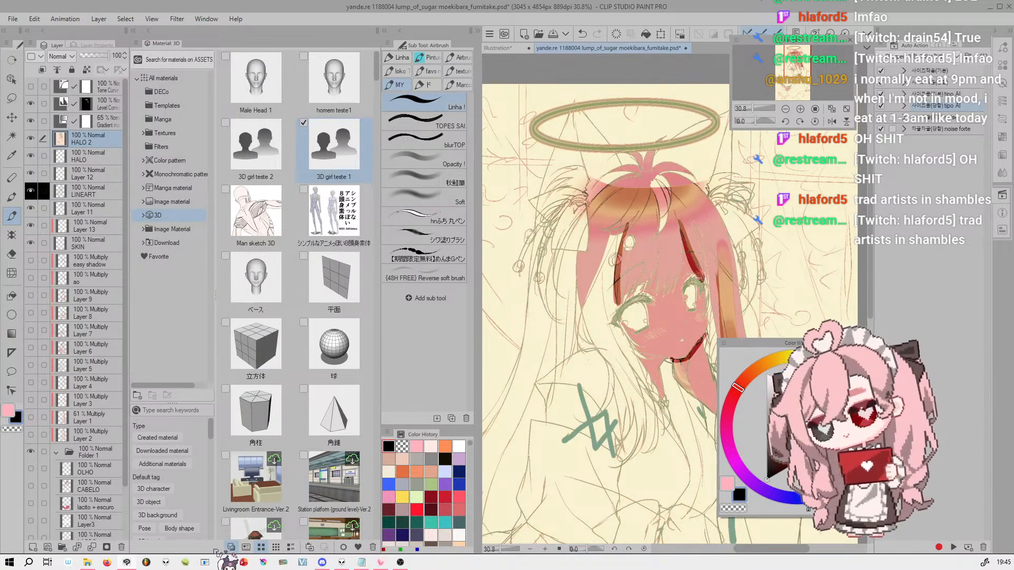
Switch to the Sharpen auto action set, play its noise forte action on the merged HALO 2 layer and inspect the grain up close
left_click(959, 53)
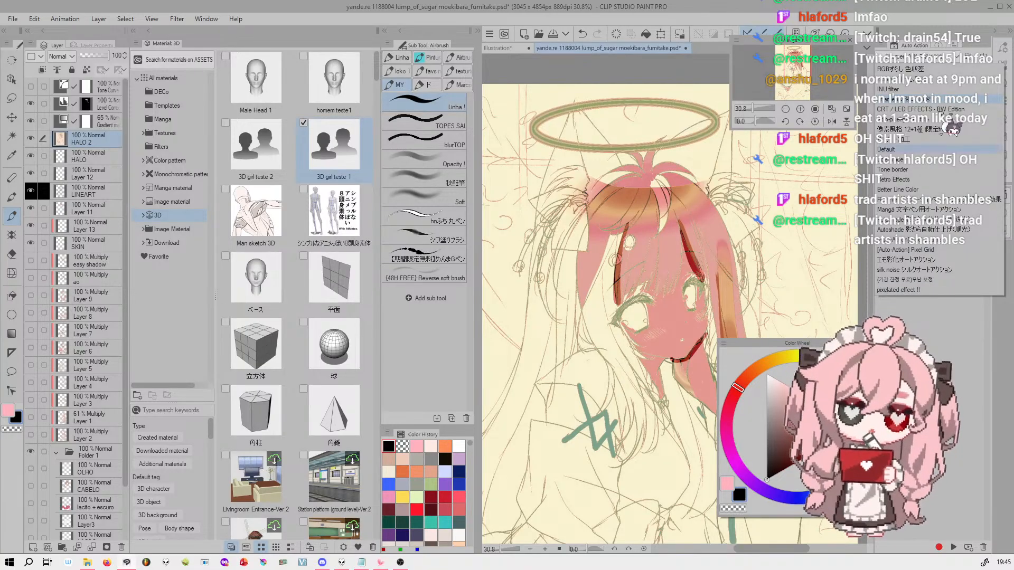
left_click(953, 61)
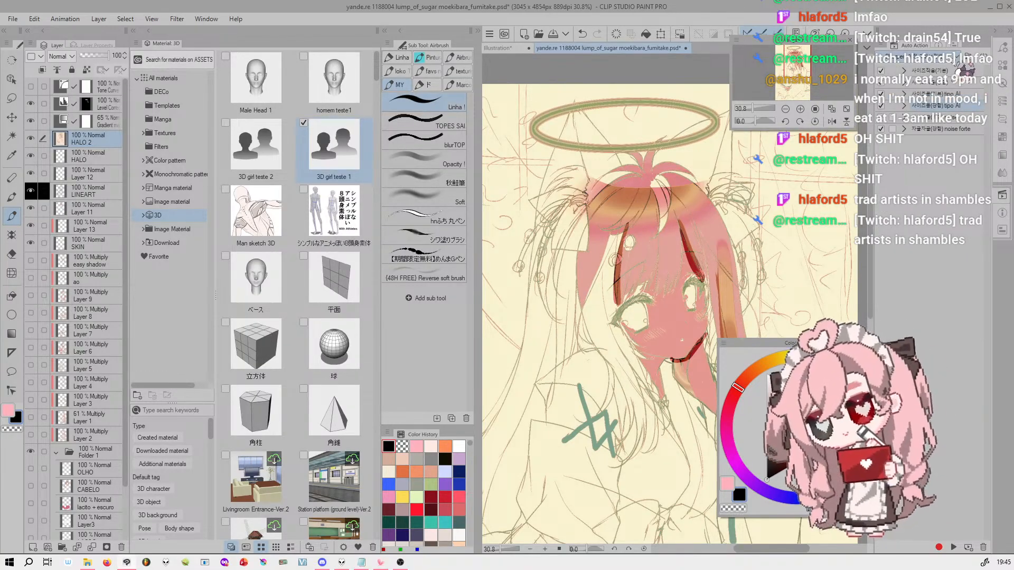
left_click(957, 62)
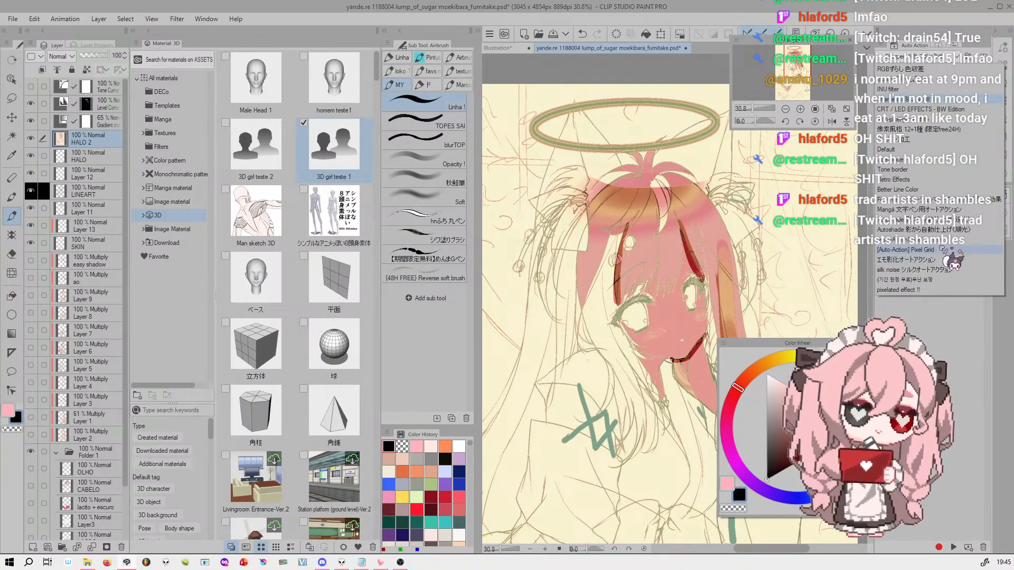
left_click(956, 63)
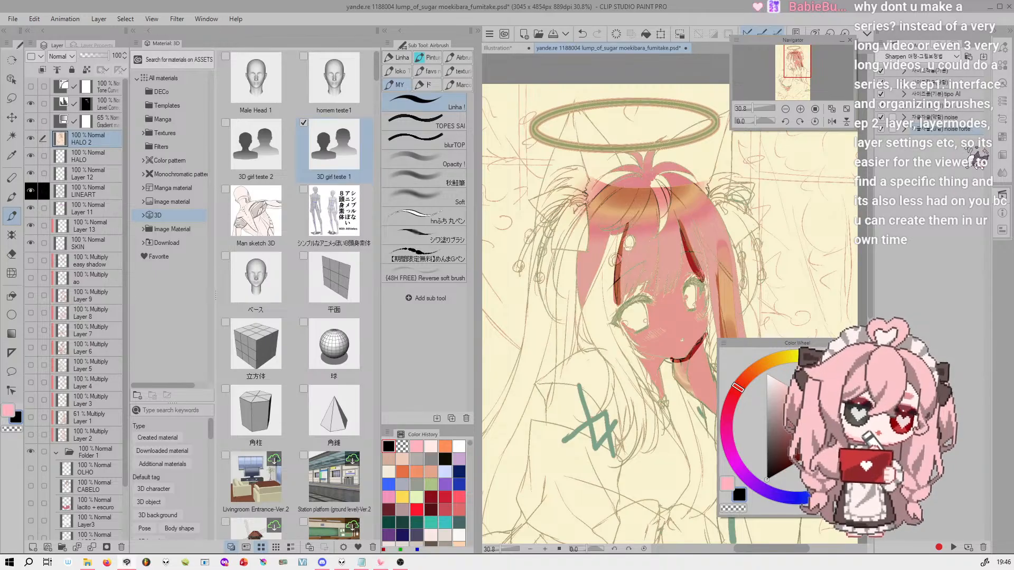
left_click_drag(810, 71, 808, 73)
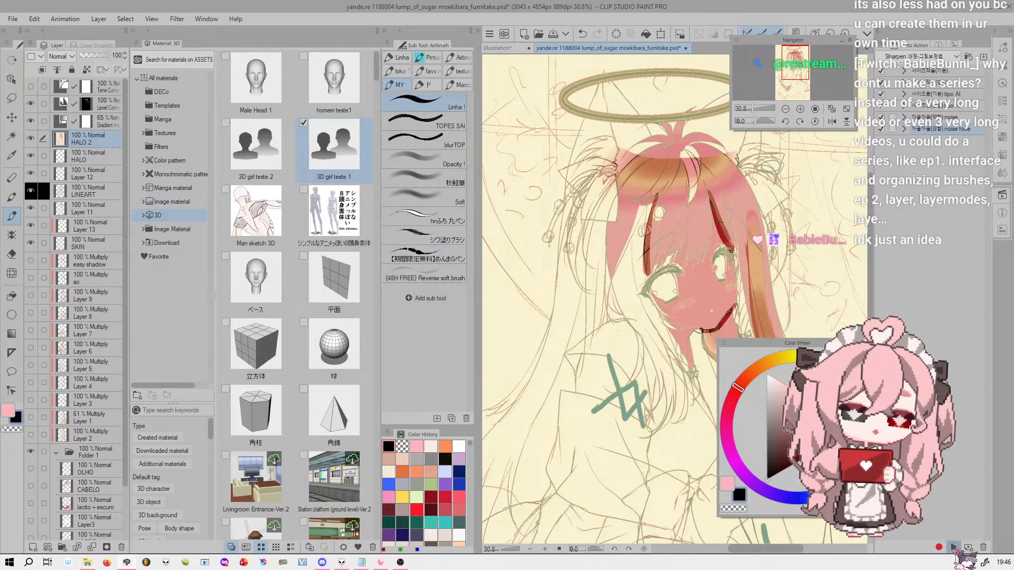
left_click(953, 544)
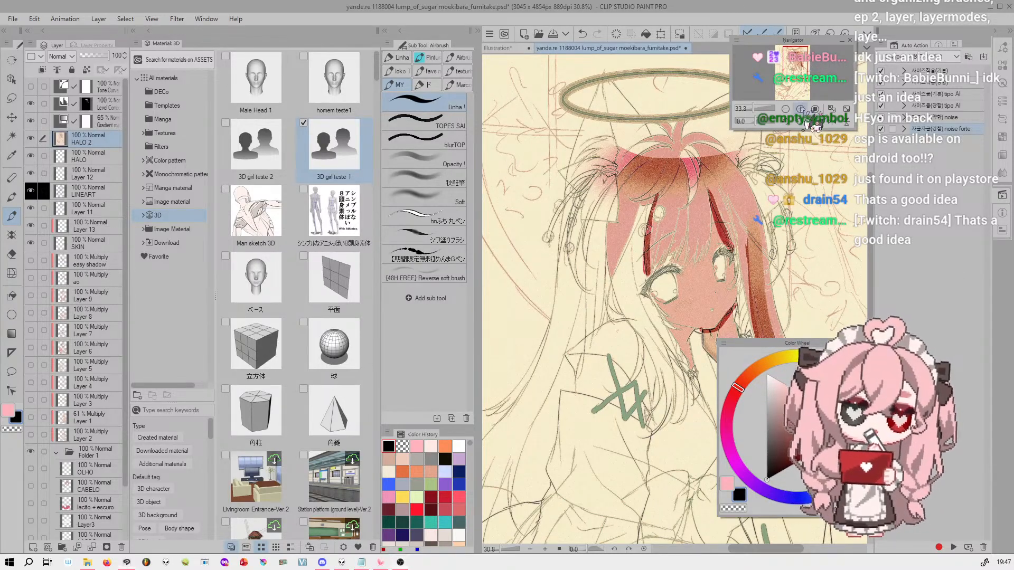
left_click(800, 109)
left_click(800, 108)
left_click(800, 109)
left_click_drag(796, 60, 796, 60)
mouse_move(766, 109)
left_mouse_down()
mouse_move(756, 111)
mouse_move(770, 121)
left_mouse_up()
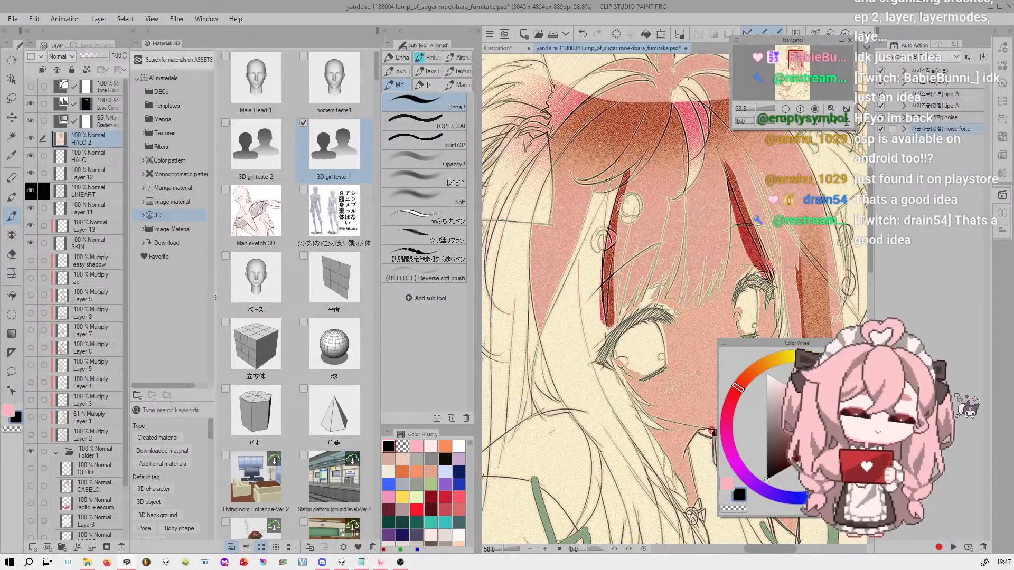
Switch to the Default auto action set and add a new auto action named "grayscale live" after Add Contour
left_click(956, 57)
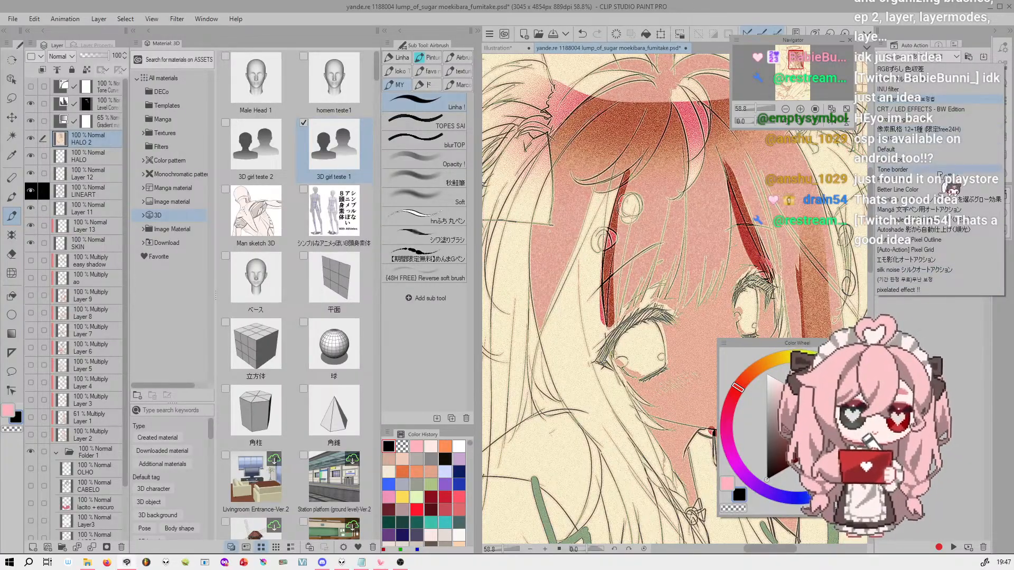
left_click(942, 170)
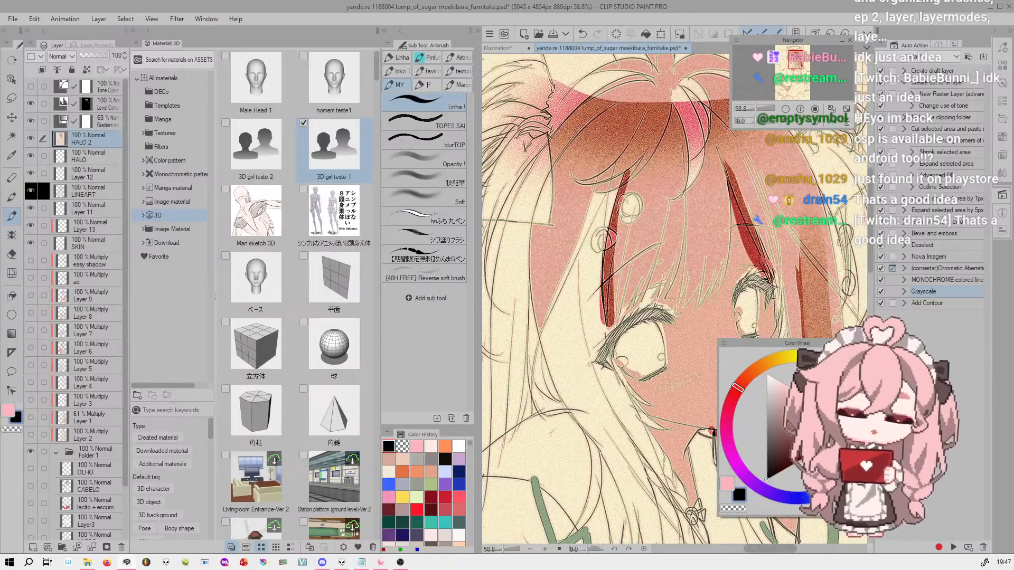
left_click(948, 303)
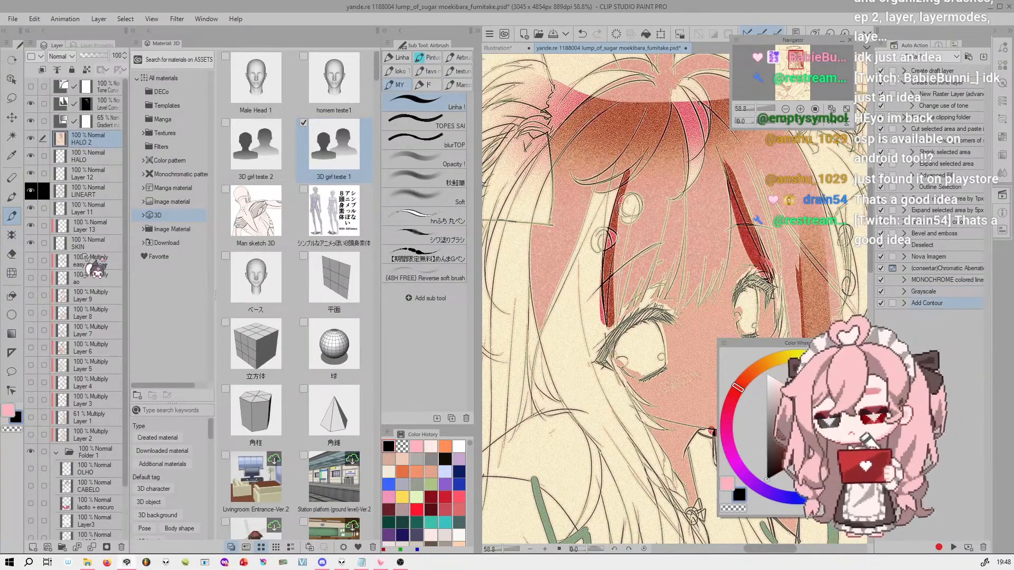
left_click(972, 536)
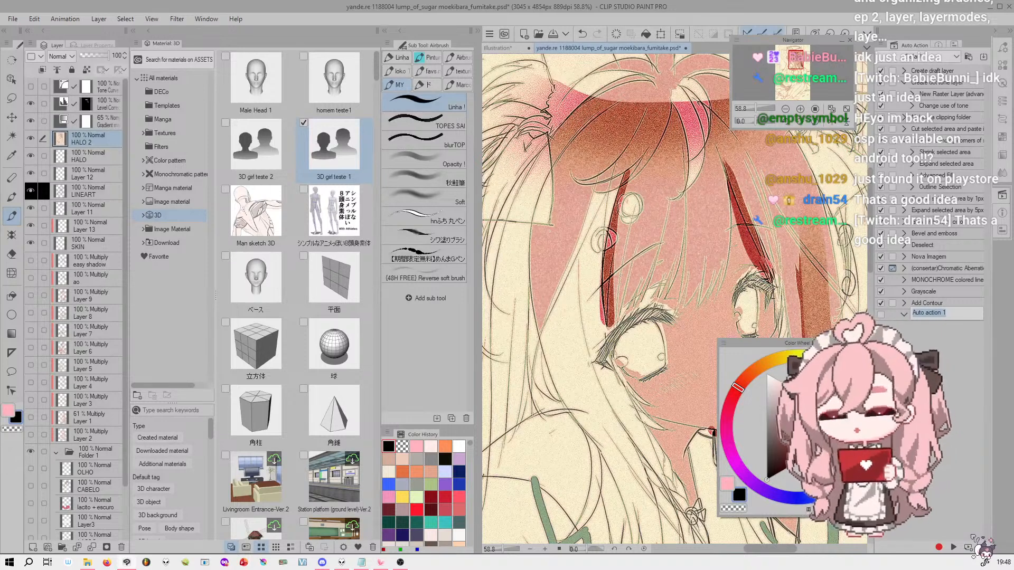
type("grayscale live")
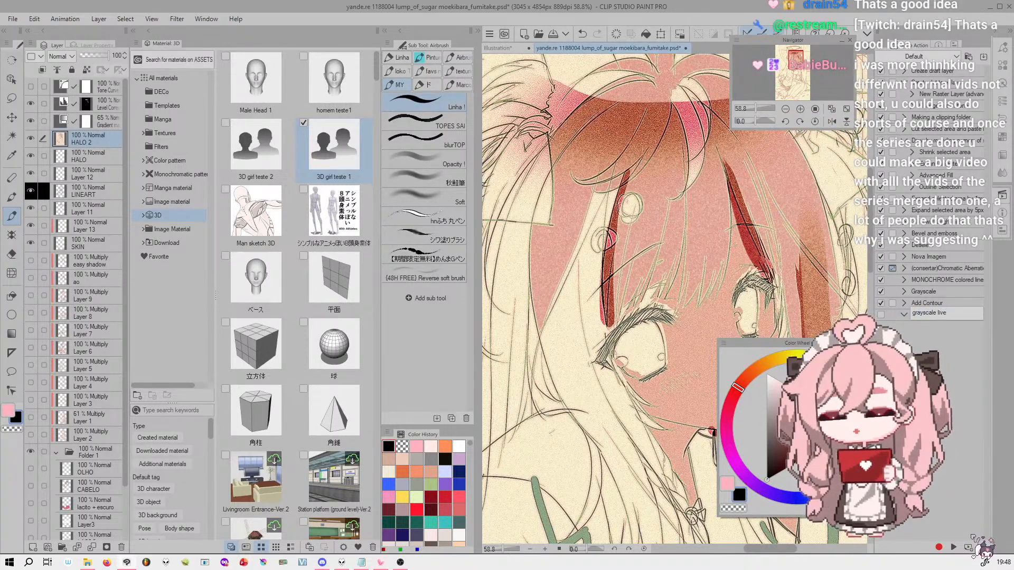
key("Return")
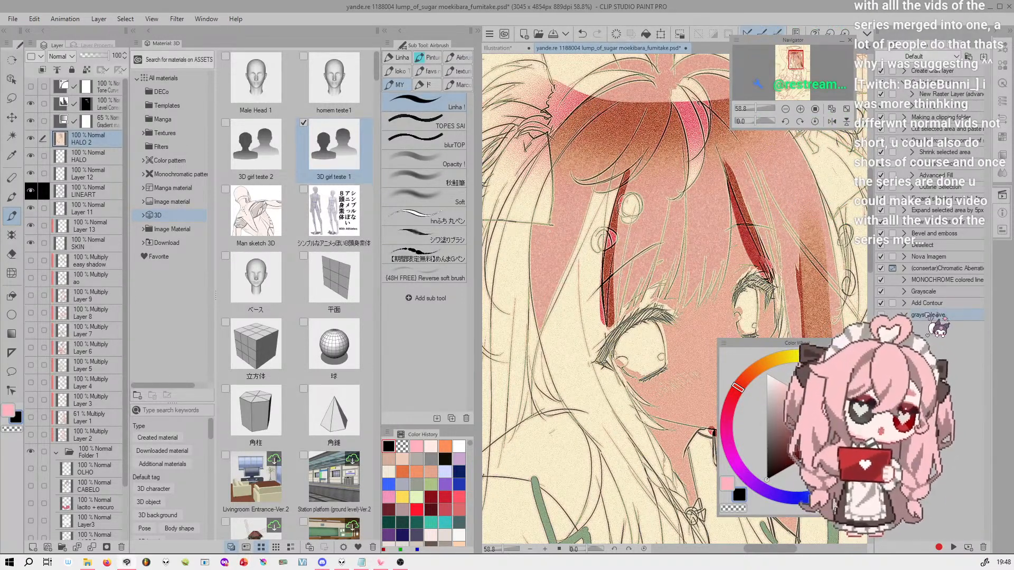
Start recording the grayscale live action and merge the visible layers into a new layer
left_click(939, 548)
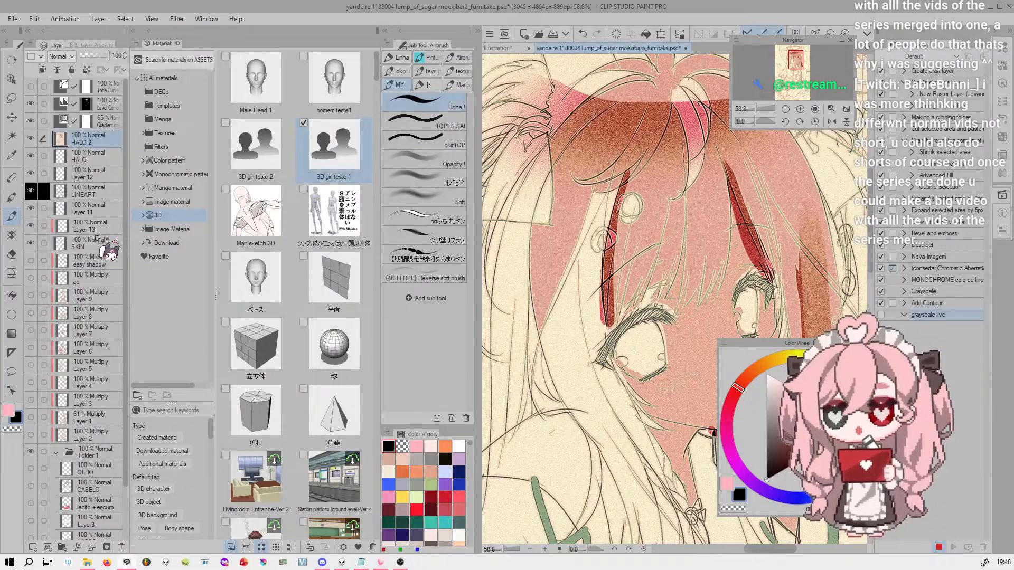
left_click(98, 18)
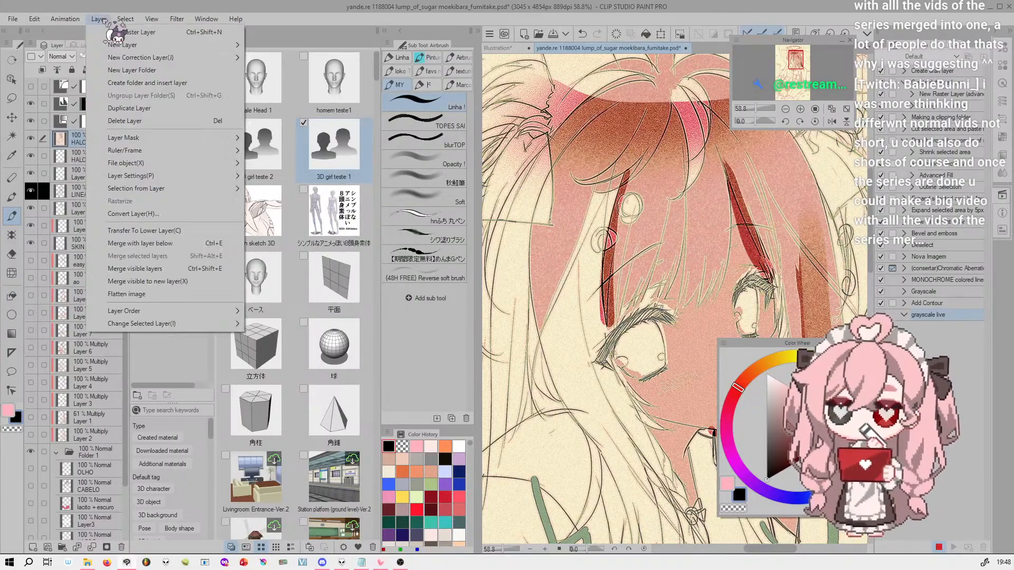
left_click(202, 284)
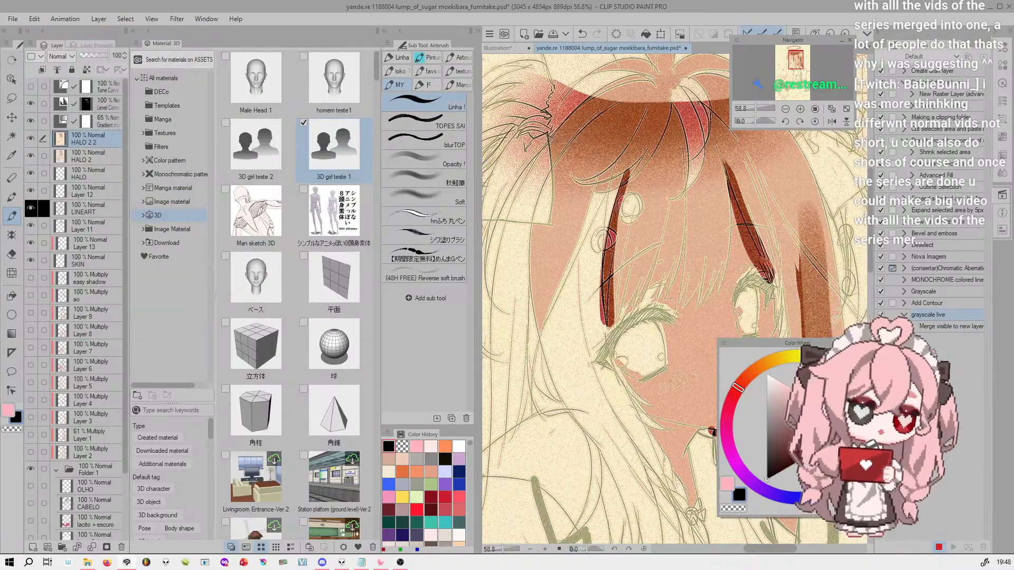
Add a new raster layer, set its blending mode to Color and fill it with black
left_click(33, 547)
left_click(69, 57)
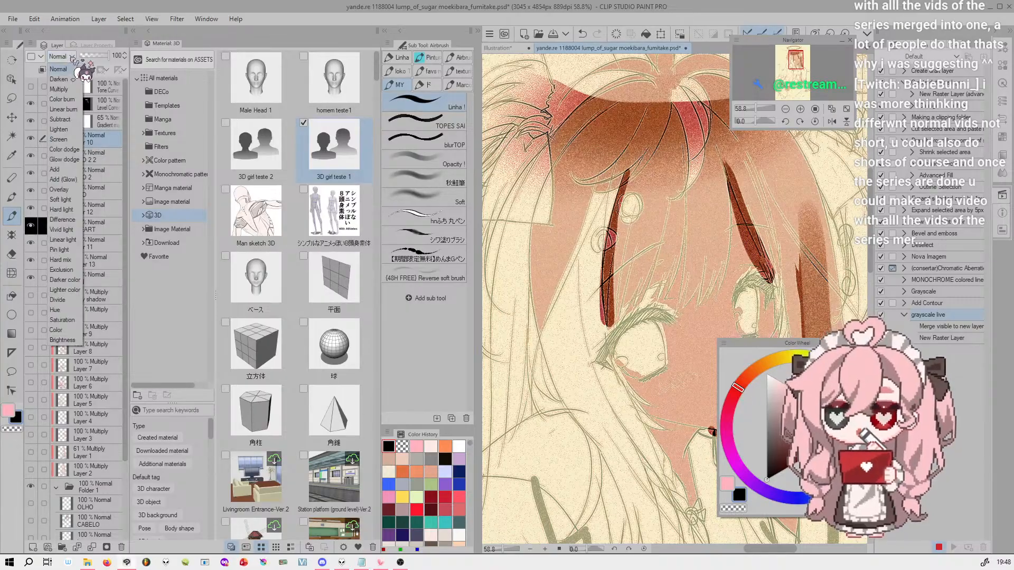
left_click(73, 331)
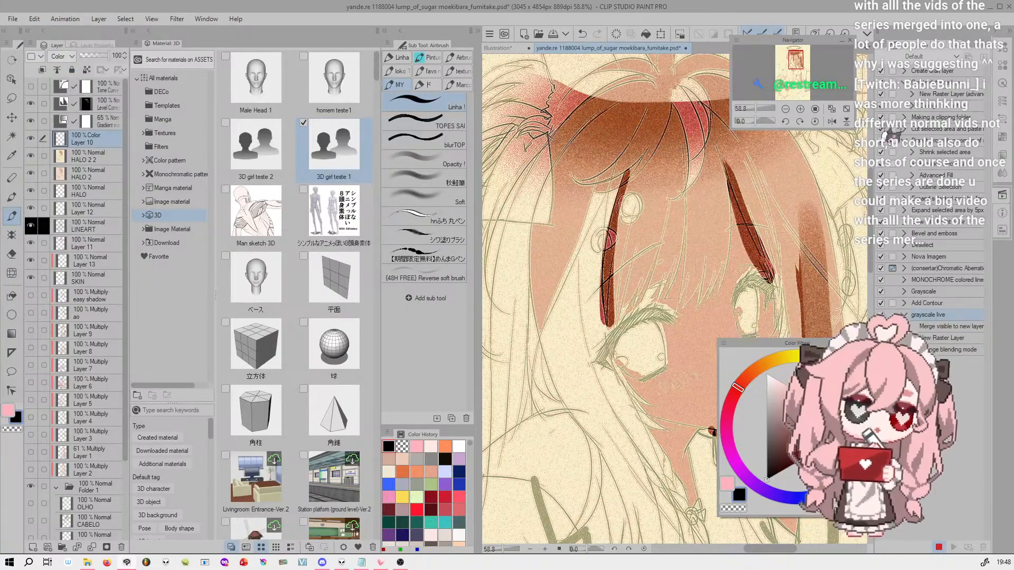
key("alt+Delete")
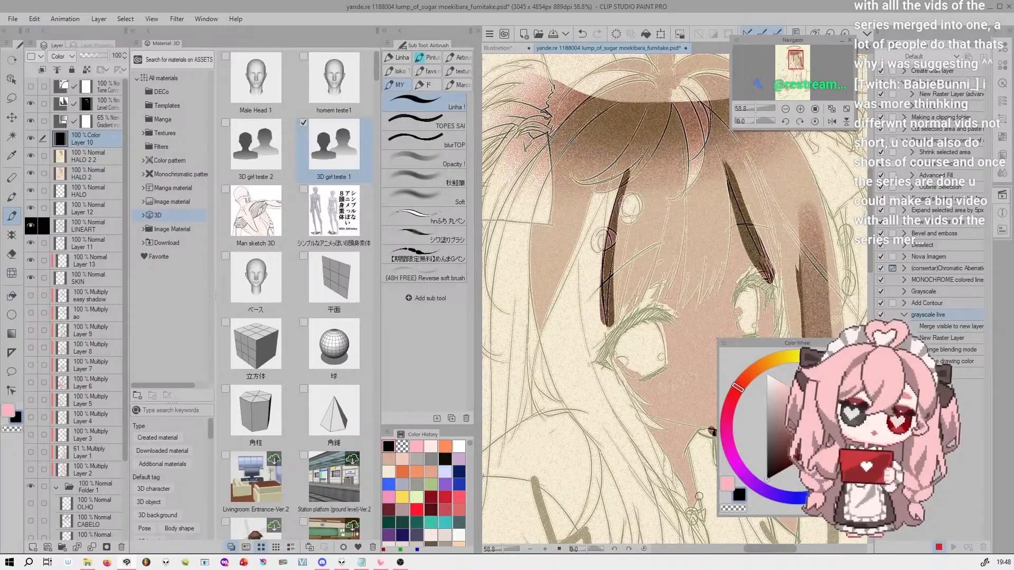
Hide the level correction and gradient map layers above the Color layer and check the gray result around the face
scroll(786, 242, "down", 4)
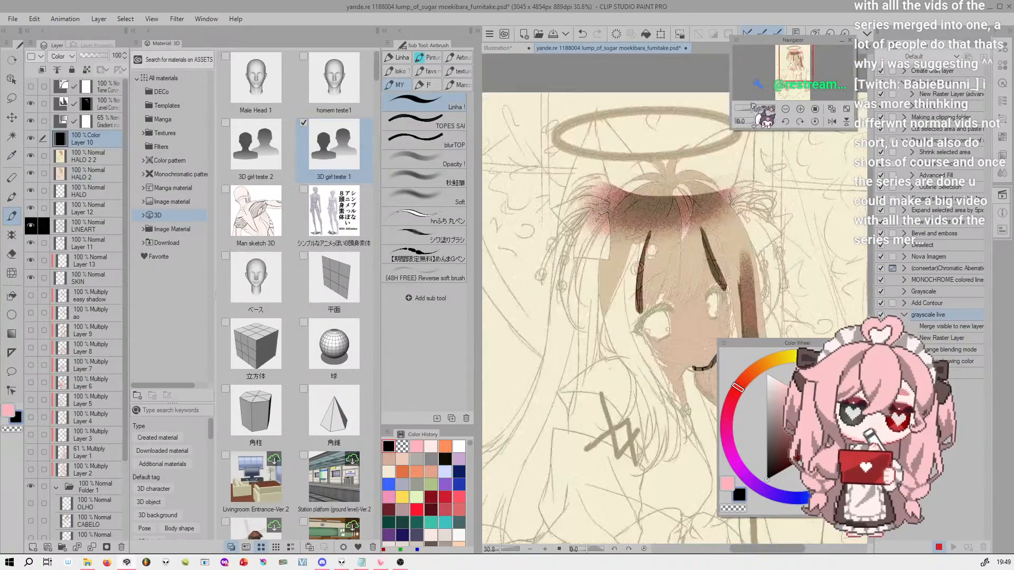
left_click(31, 104)
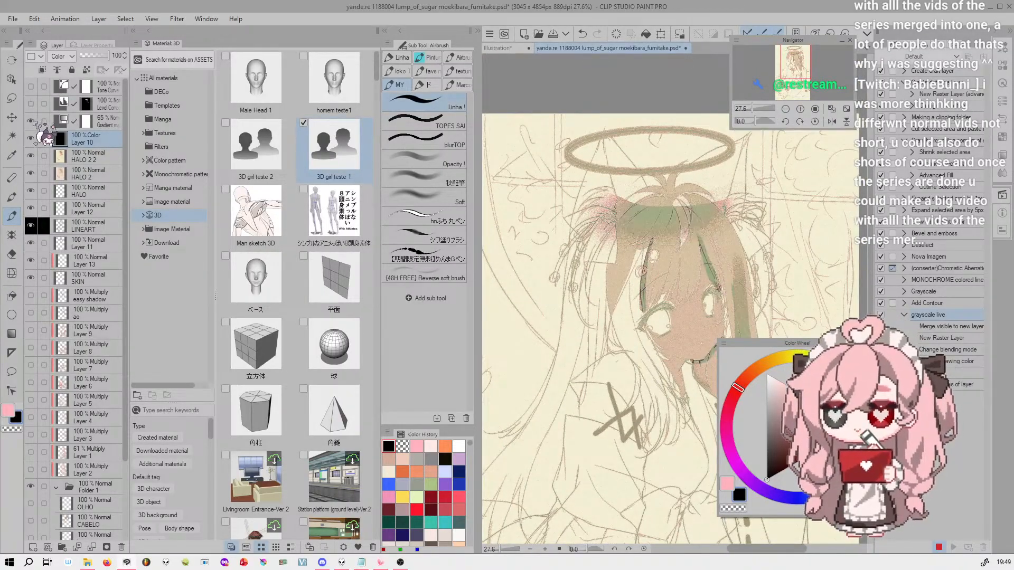
left_click(31, 121)
left_click_drag(753, 108, 759, 98)
left_click_drag(797, 57, 797, 58)
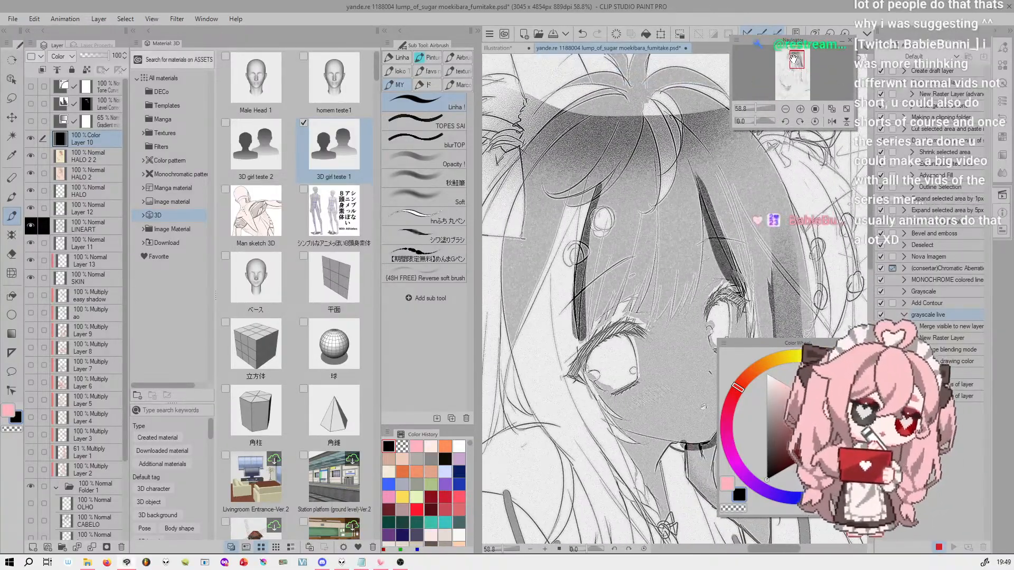
Undo the new layer's black fill and Color blending mode, and stop recording the auto action
key("ctrl+z")
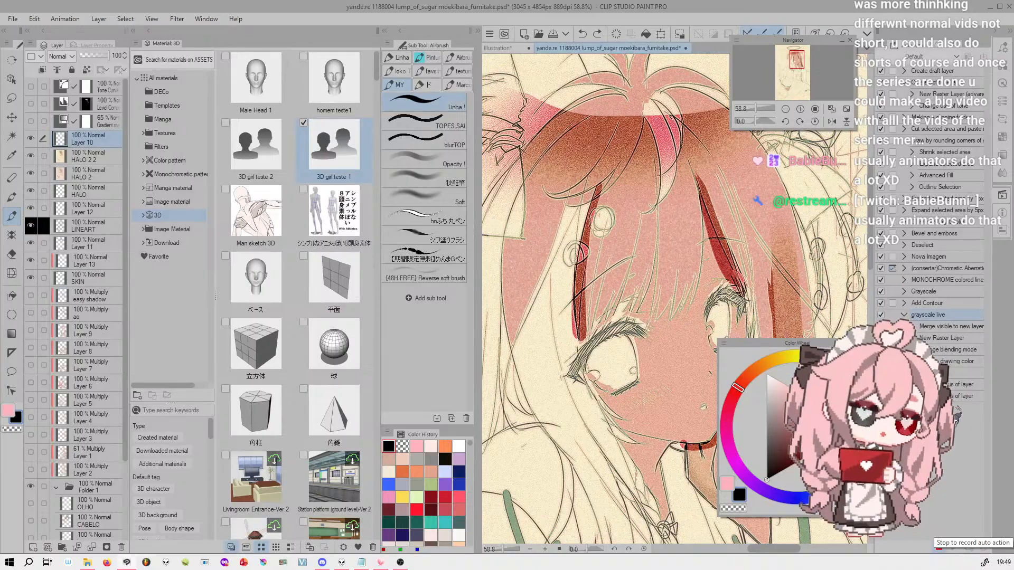
left_click(941, 547)
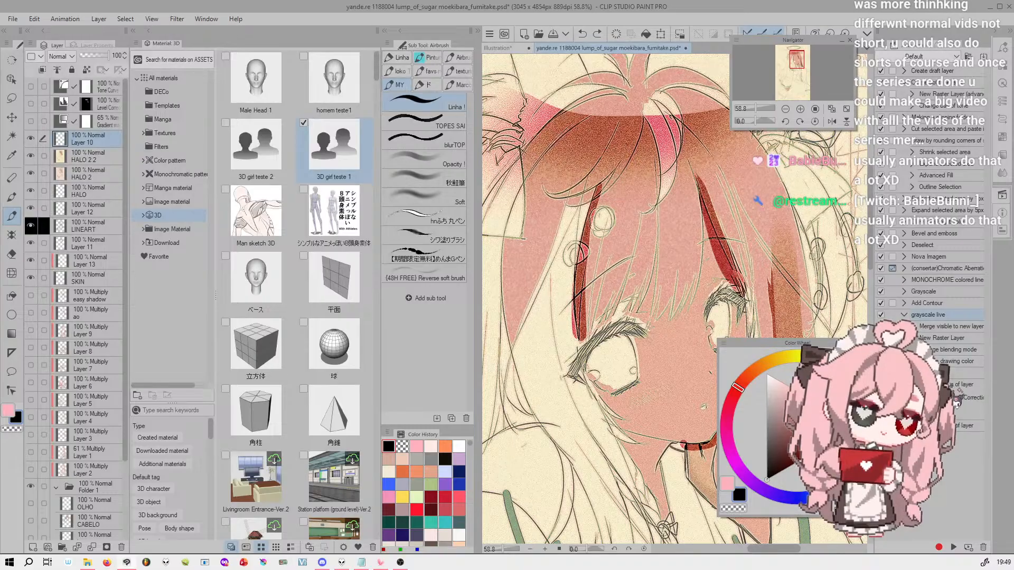
Delete the recorded layer display status and level correction commands from the grayscale live action
right_click(982, 388)
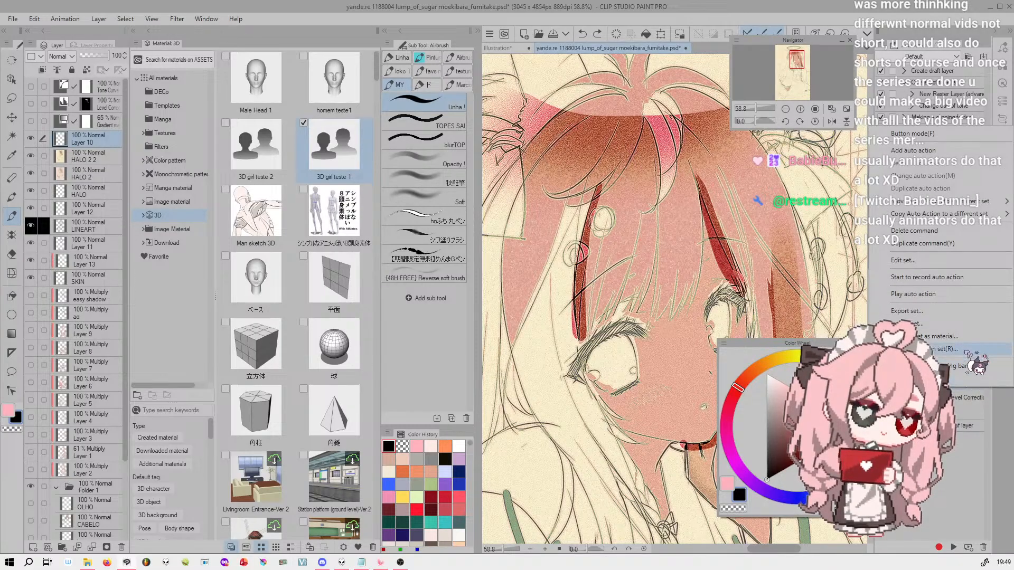
left_click(967, 231)
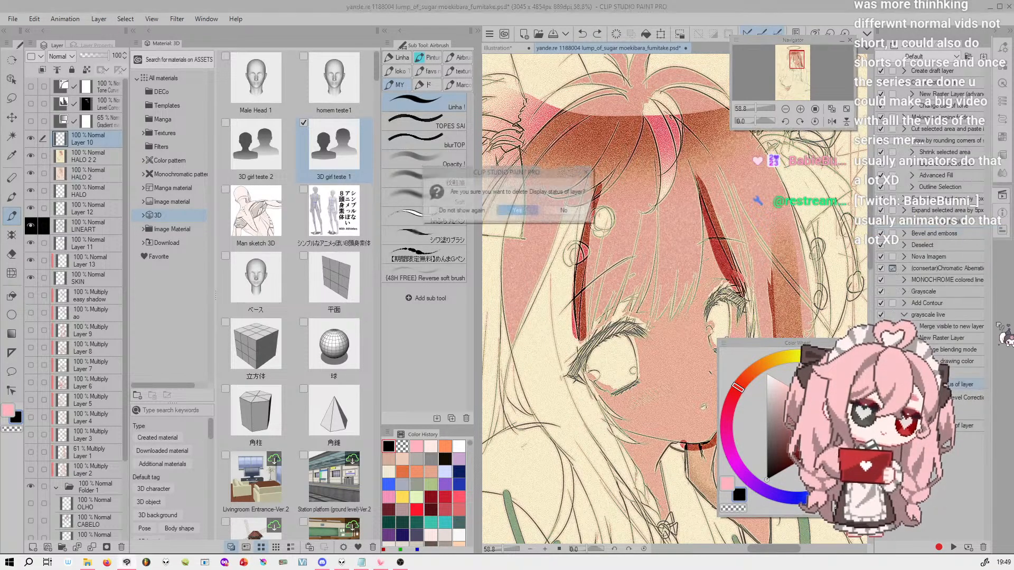
left_click(517, 211)
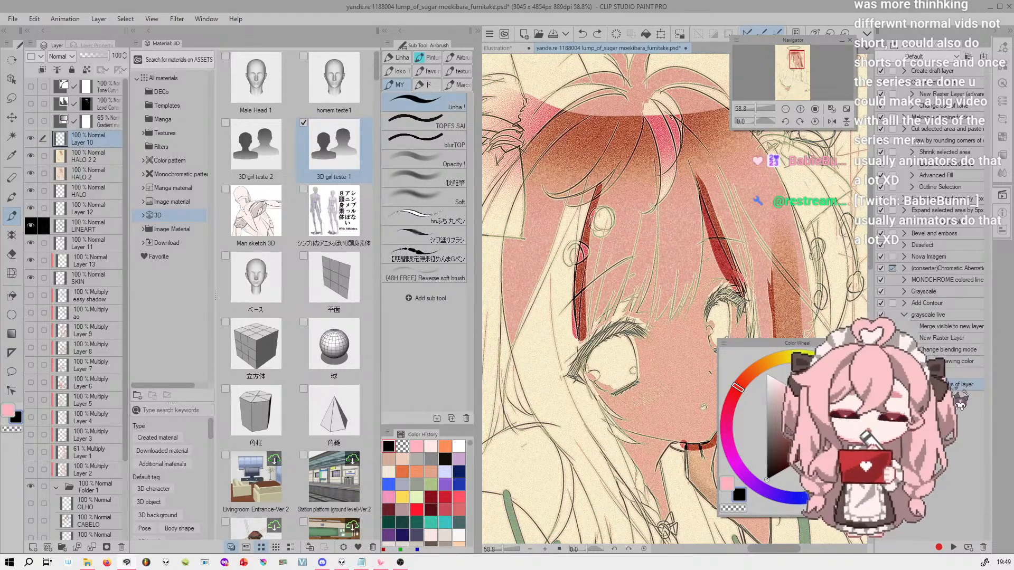
key("Delete")
key("Return")
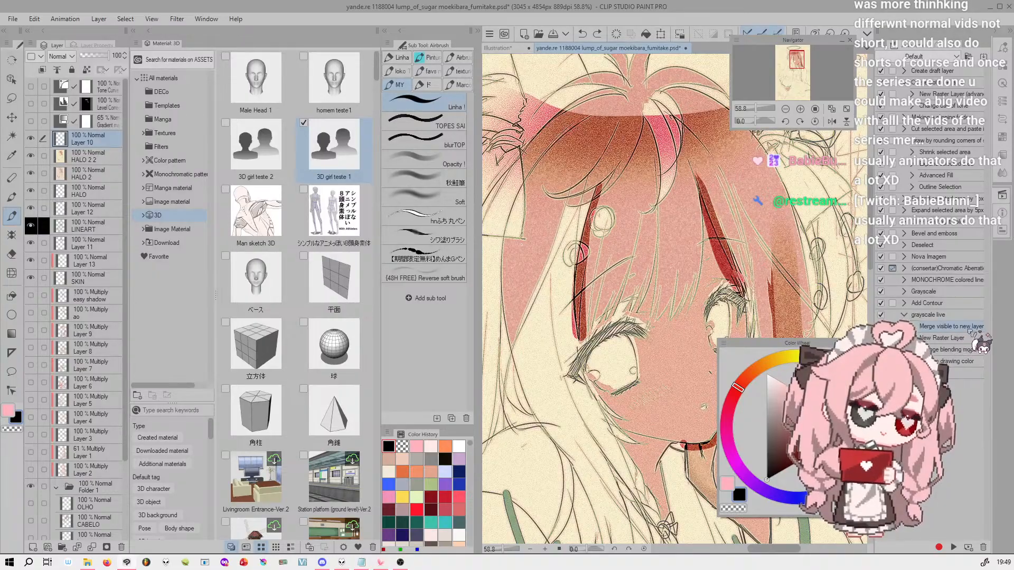
Make Layer 10 active, play the grayscale live action on it and view the result on the whole figure
left_click(99, 19)
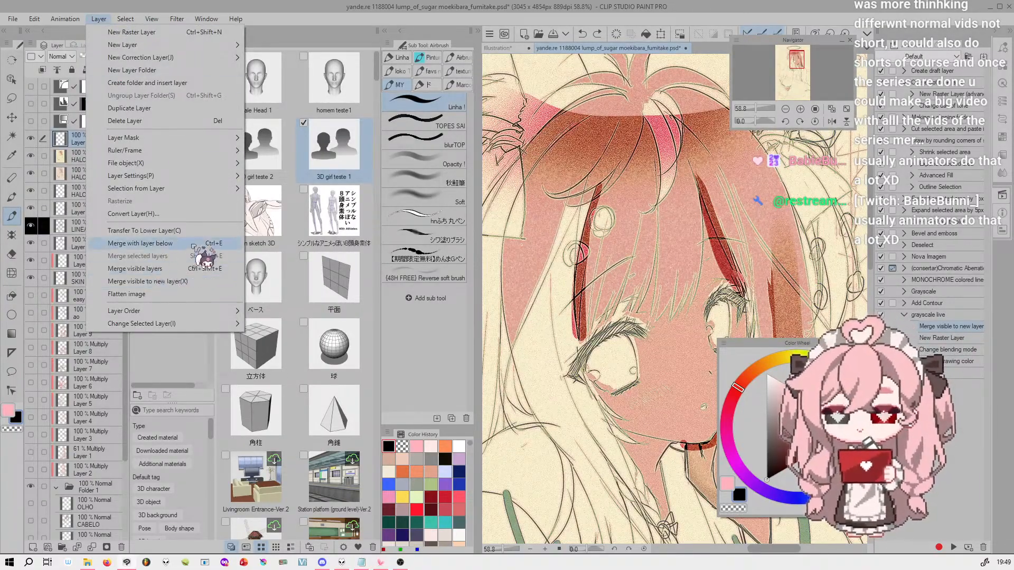
left_click(103, 20)
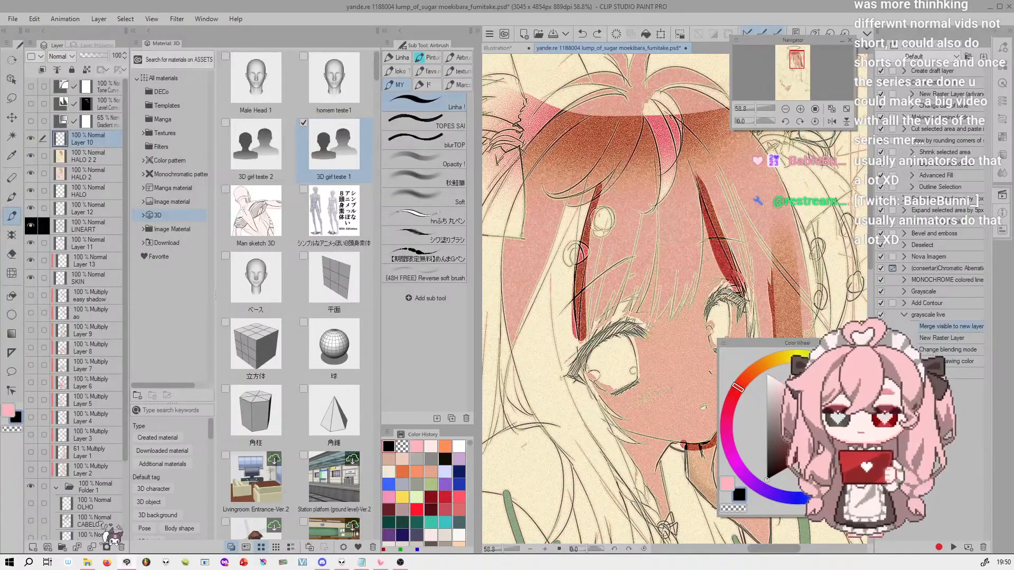
left_click(106, 157)
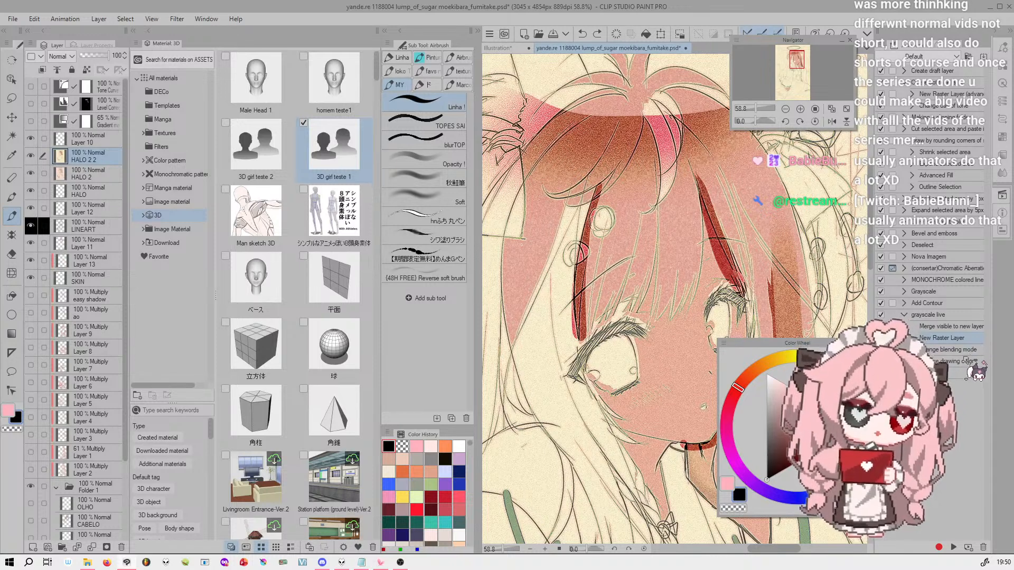
left_click(94, 140)
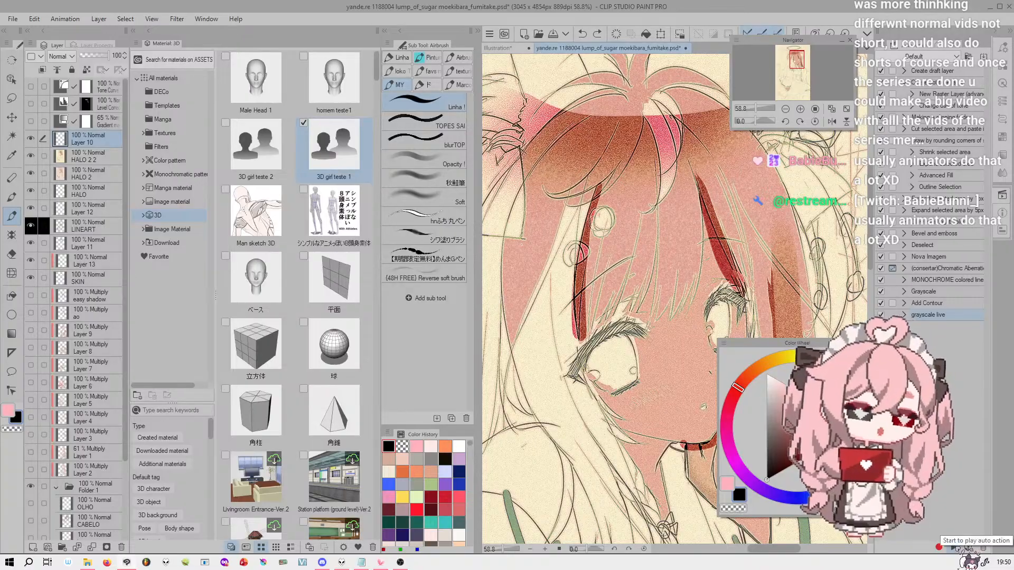
left_click(954, 547)
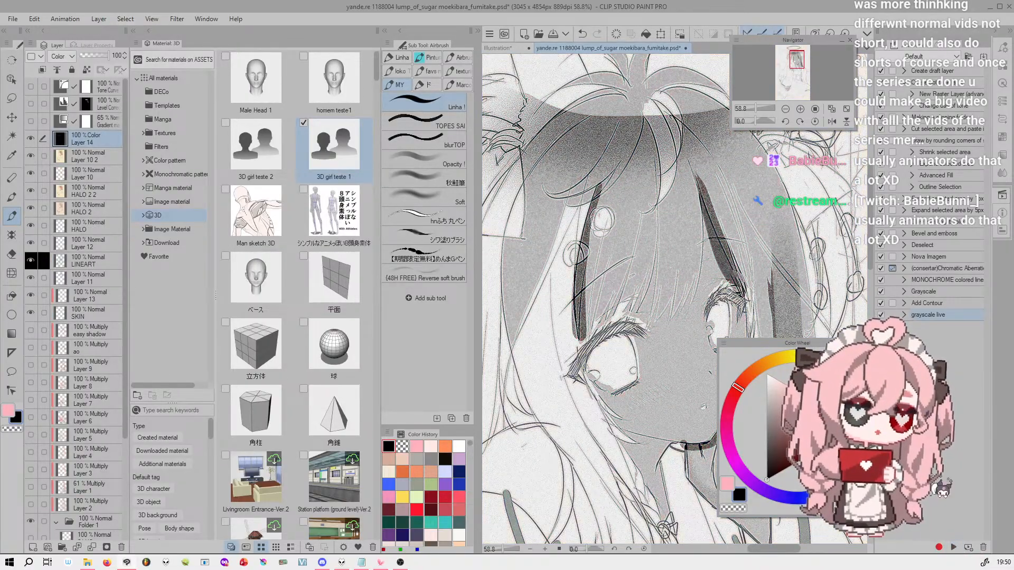
left_click_drag(758, 108, 756, 107)
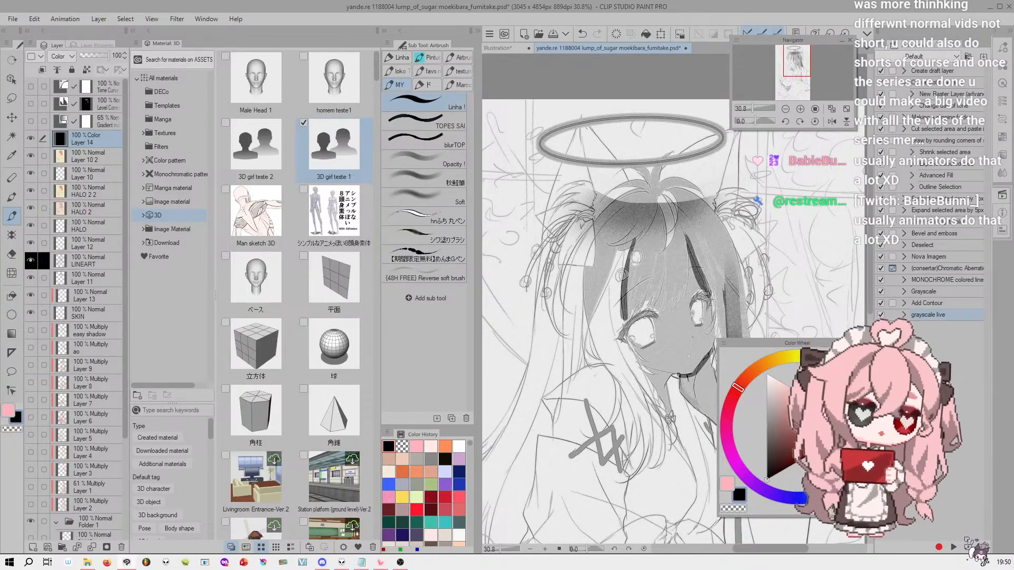
double_click(959, 311)
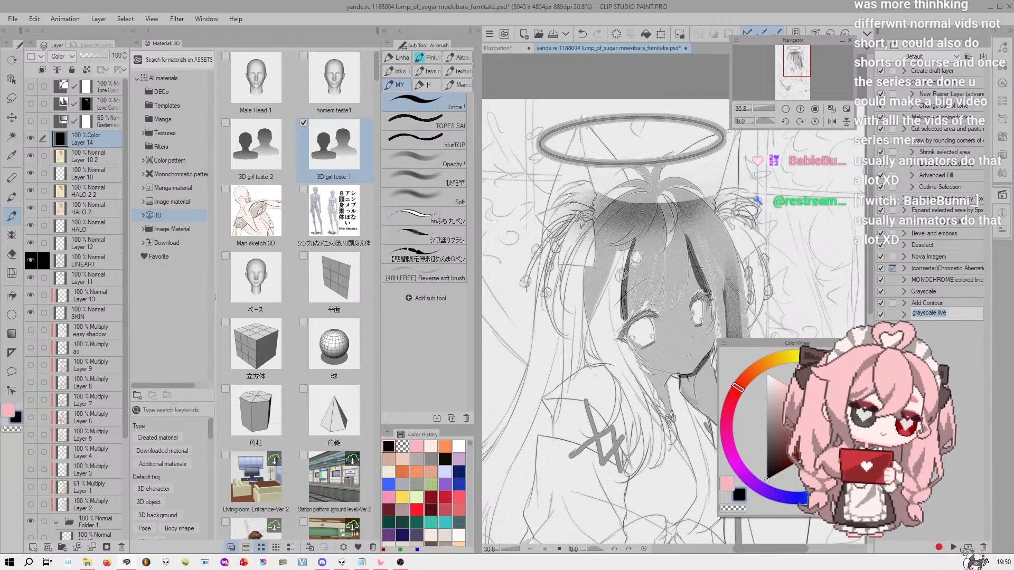
left_click(984, 417)
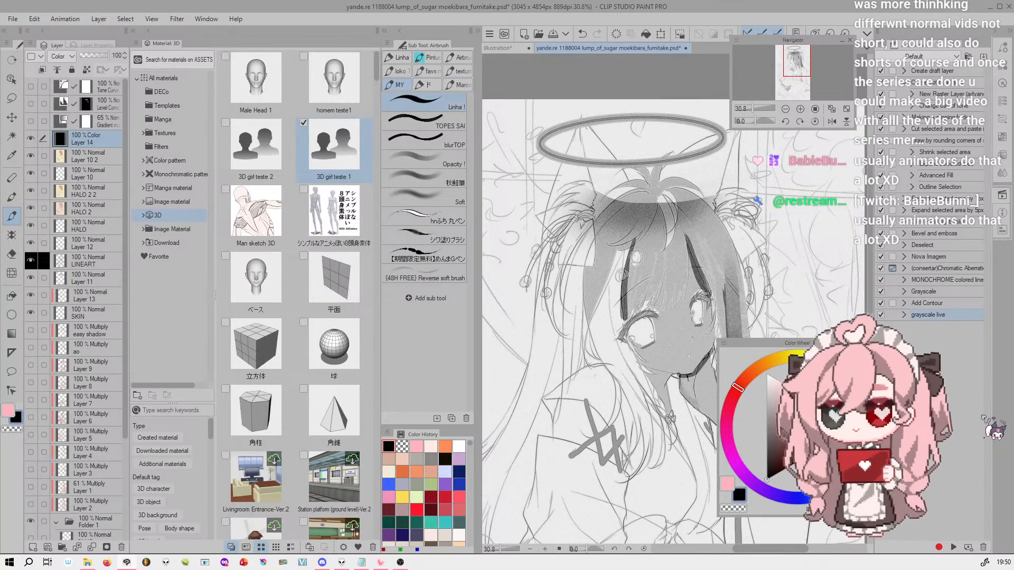
left_click(957, 57)
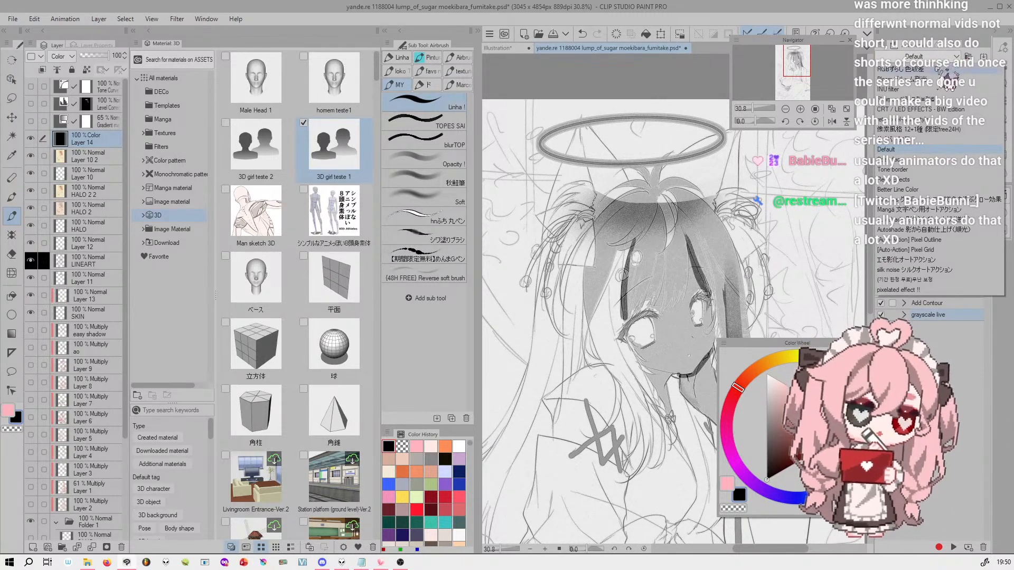
left_click(947, 58)
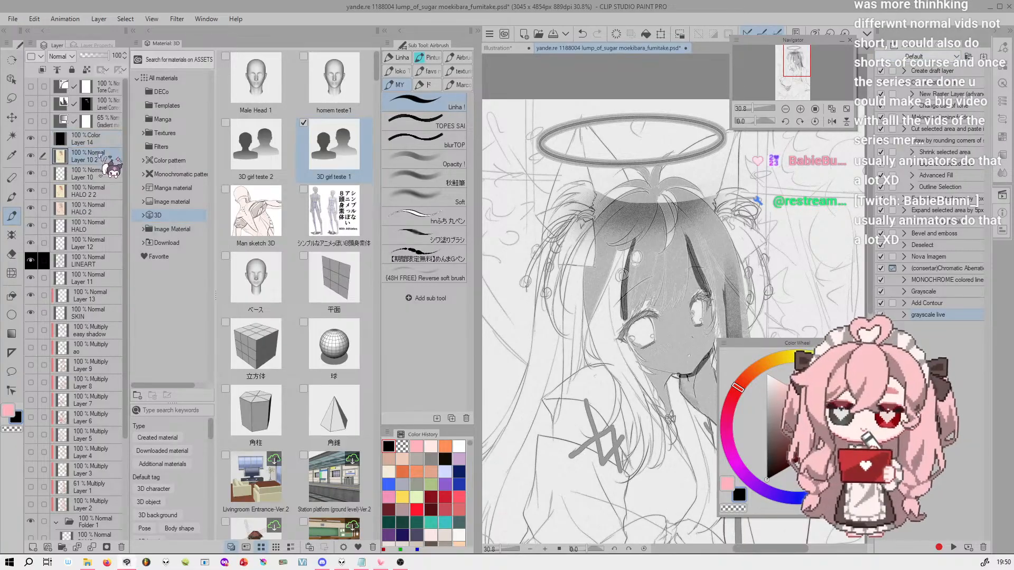
Delete the black Color layer, Layer 14, above Layer 10 2
left_click(121, 547)
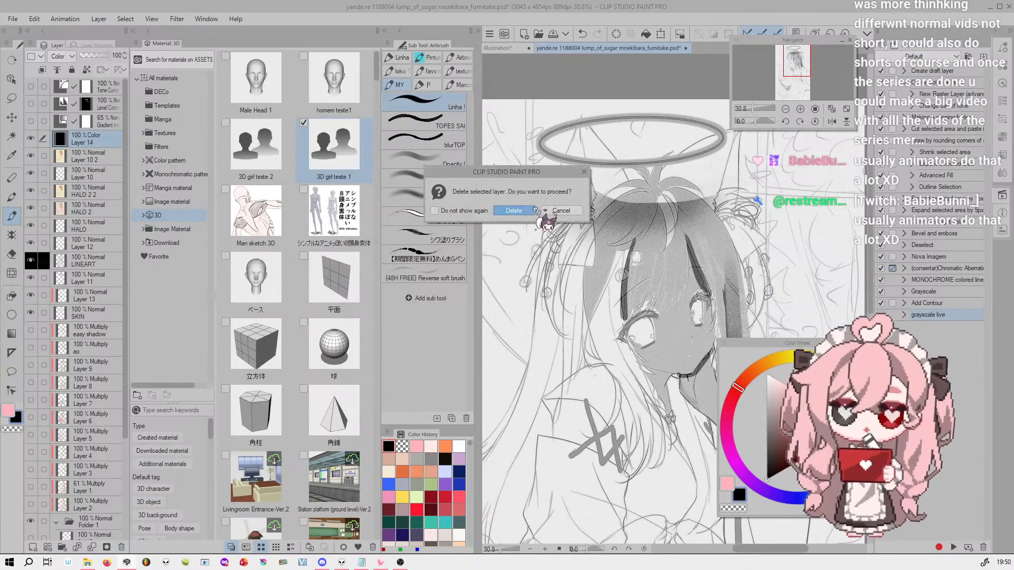
left_click(514, 210)
Play the RGBずらし auto action from the RGBずらし 色収差 set on the illustration
left_click(955, 57)
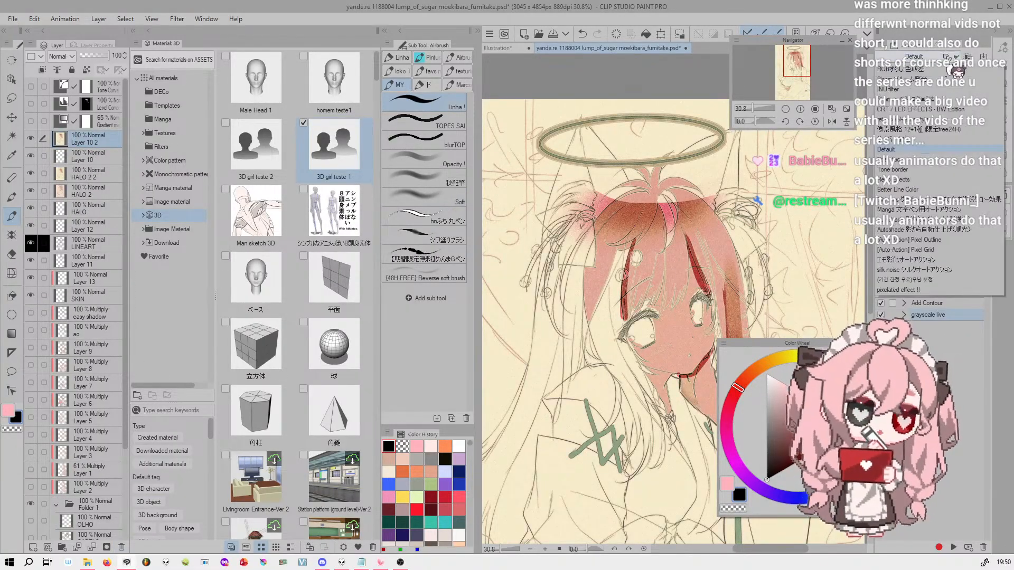
left_click(953, 68)
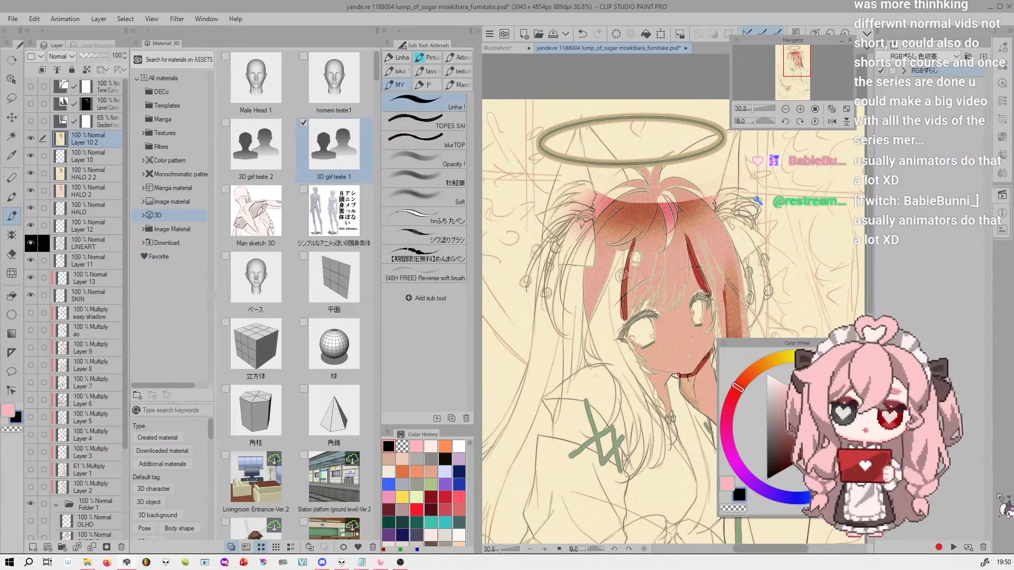
left_click(953, 548)
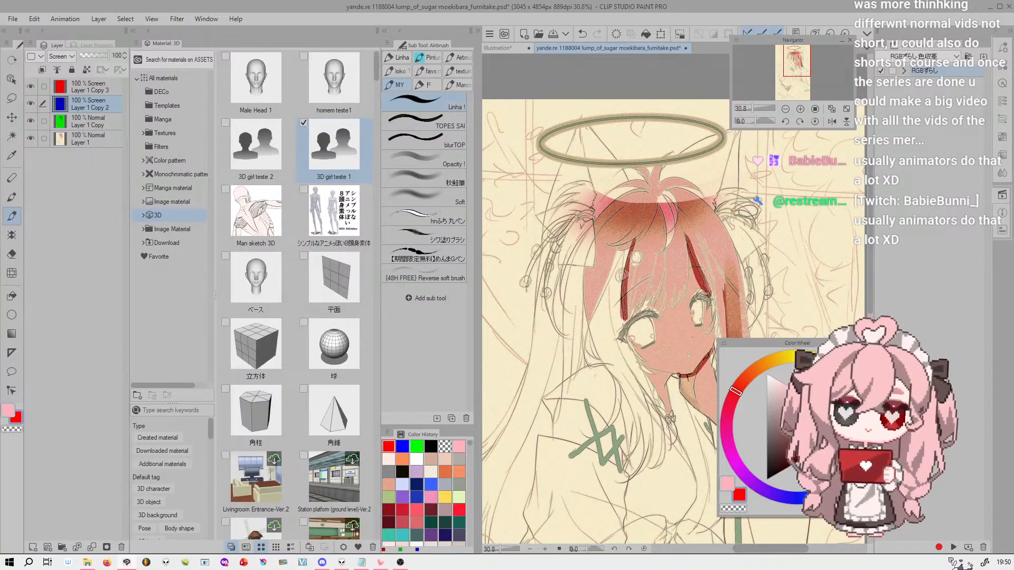
Nudge the red and blue Screen layers slightly out of register to create color fringes around the face's lines
left_click(100, 89)
key("k")
left_click_drag(699, 275, 702, 280)
left_click_drag(755, 109, 761, 110)
left_click_drag(700, 197, 706, 195)
left_click(105, 103)
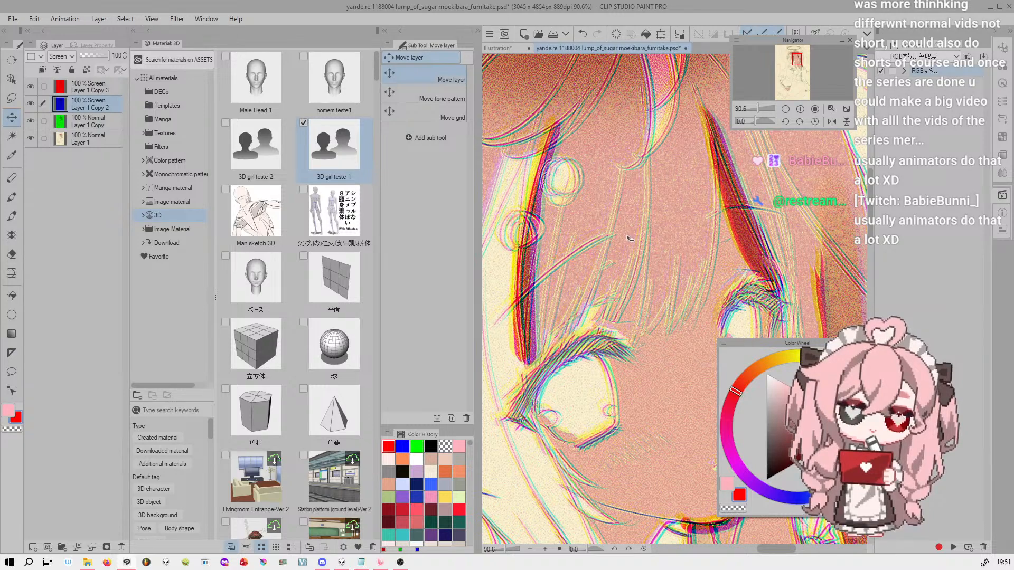
left_click_drag(761, 109, 752, 109)
Undo the layer shifts and the whole RGBずらし auto action back to the original layer stack
key("ctrl+z")
key("ctrl+z")
key("ctrl+z")
key("ctrl+z")
key("ctrl+z")
key("ctrl+z")
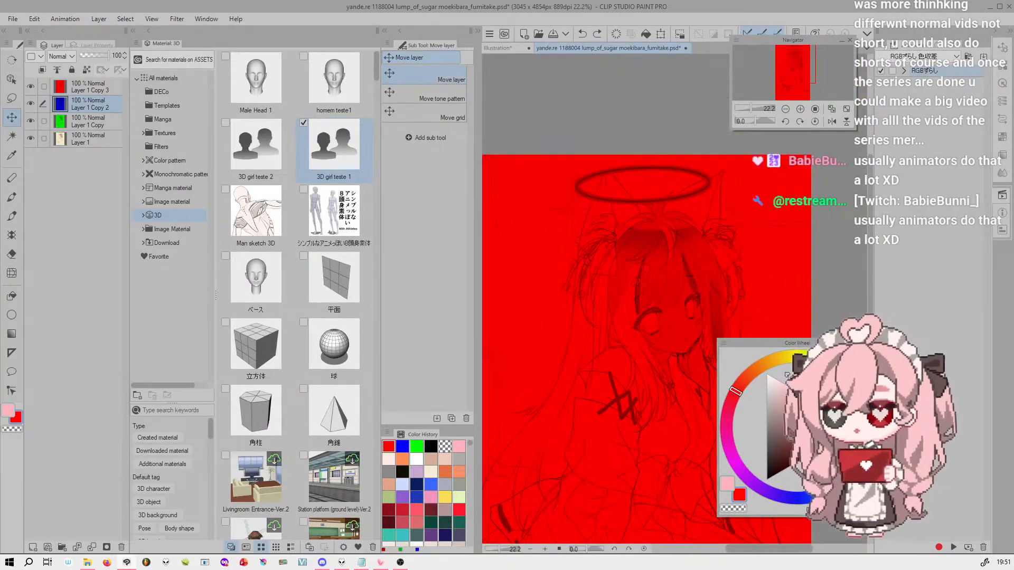
key("ctrl+z")
key("ctrl+z")
key("ctrl+z")
key("ctrl+z")
key("ctrl+z")
key("ctrl+z")
key("ctrl+z")
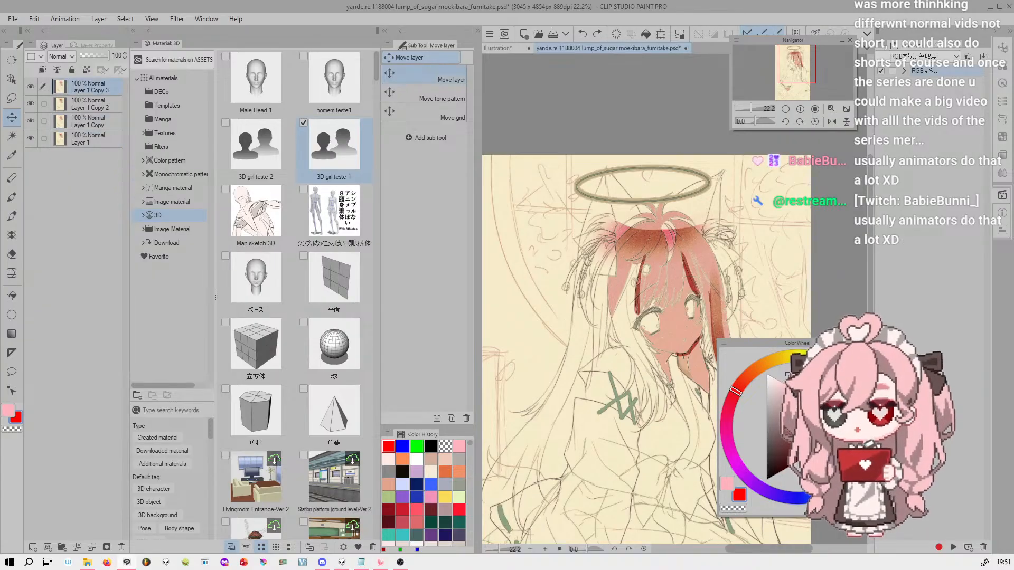
key("ctrl+z")
key("ctrl+z")
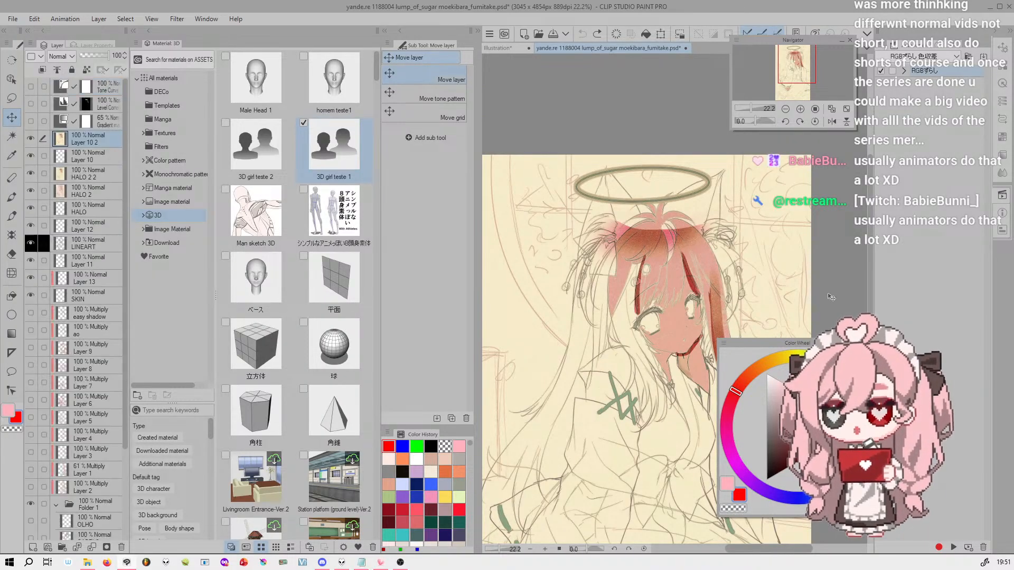
left_click(946, 56)
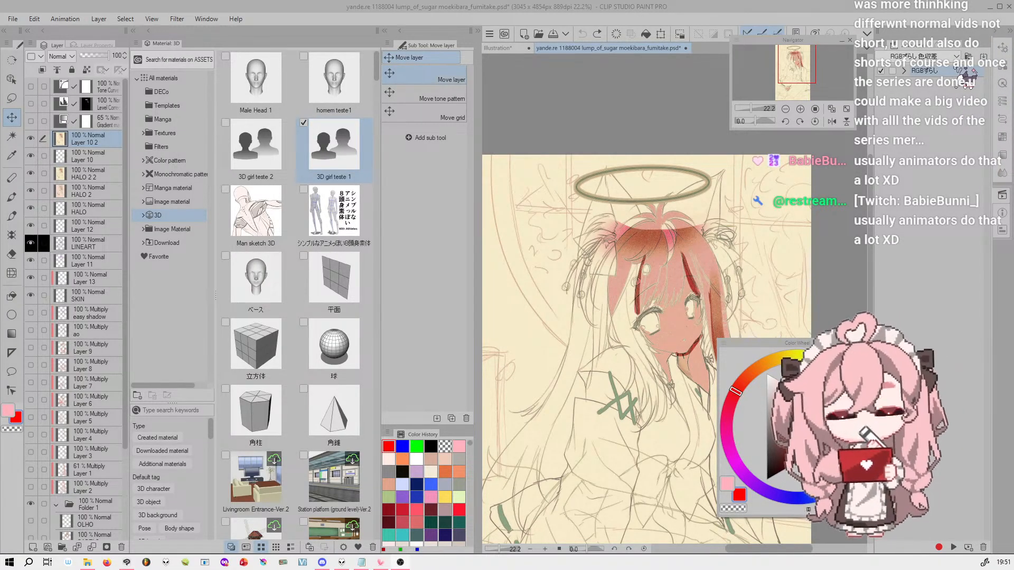
left_click(1003, 48)
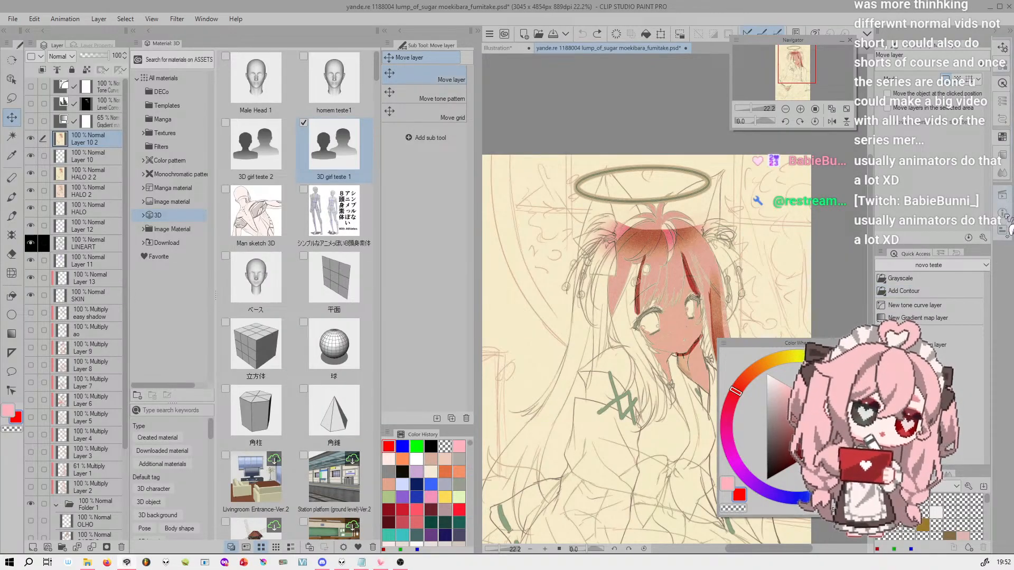
left_click(1005, 199)
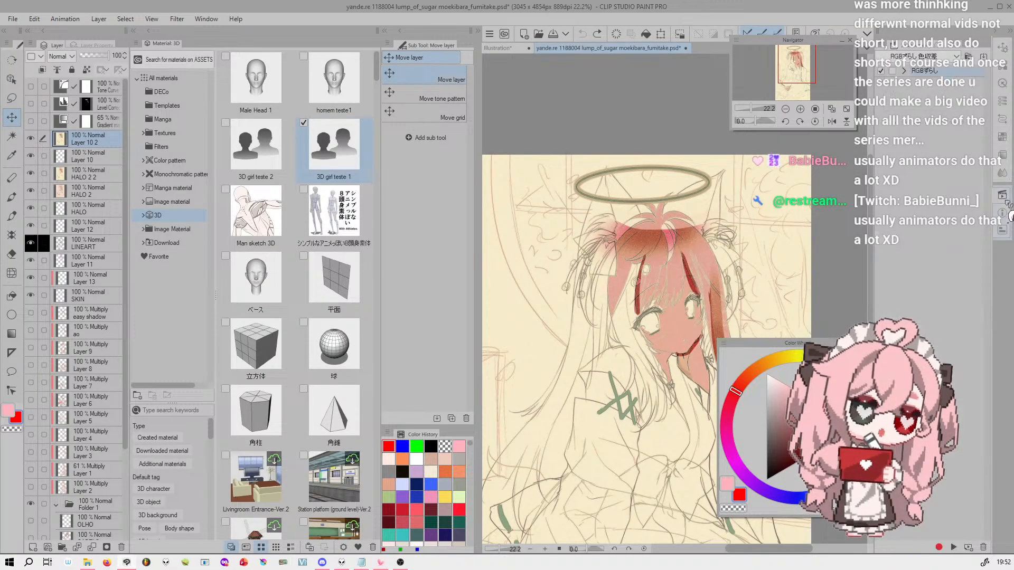
Play the VHS Screen Effect auto action from the Retro Effects set on Layer 10 2 and check the face up close
left_click(935, 55)
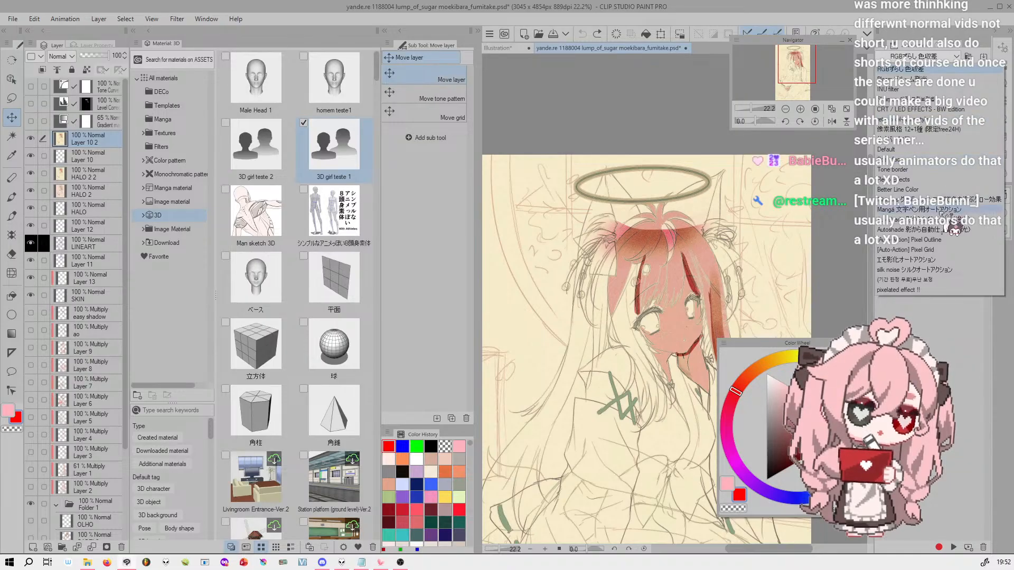
left_click(951, 180)
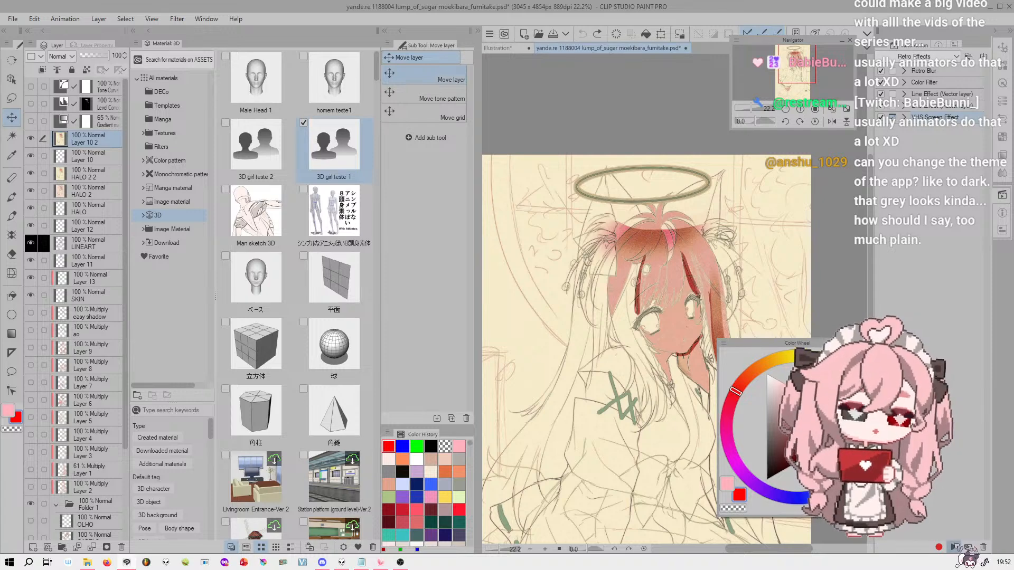
left_click(954, 548)
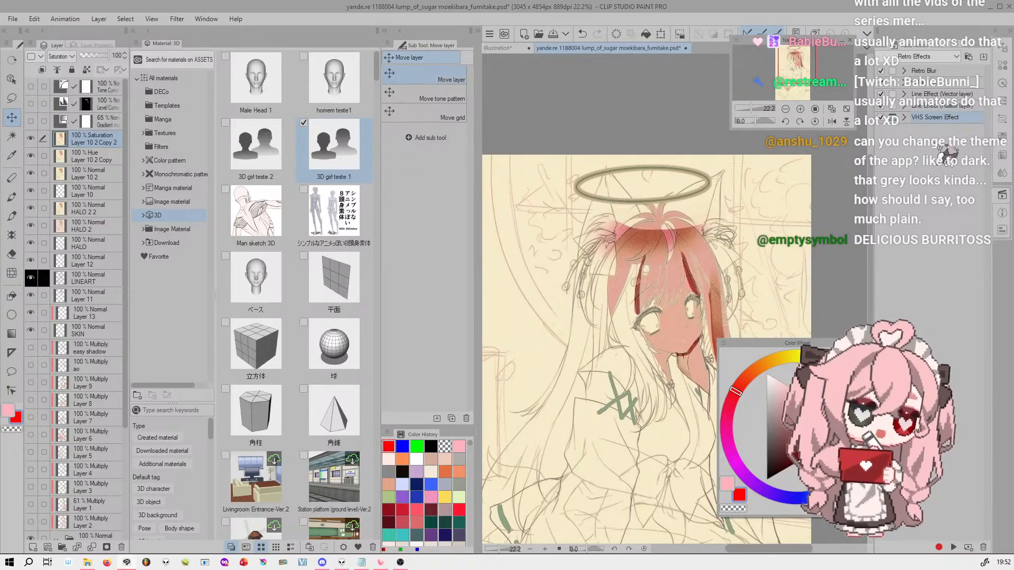
left_click(800, 109)
left_click(800, 109)
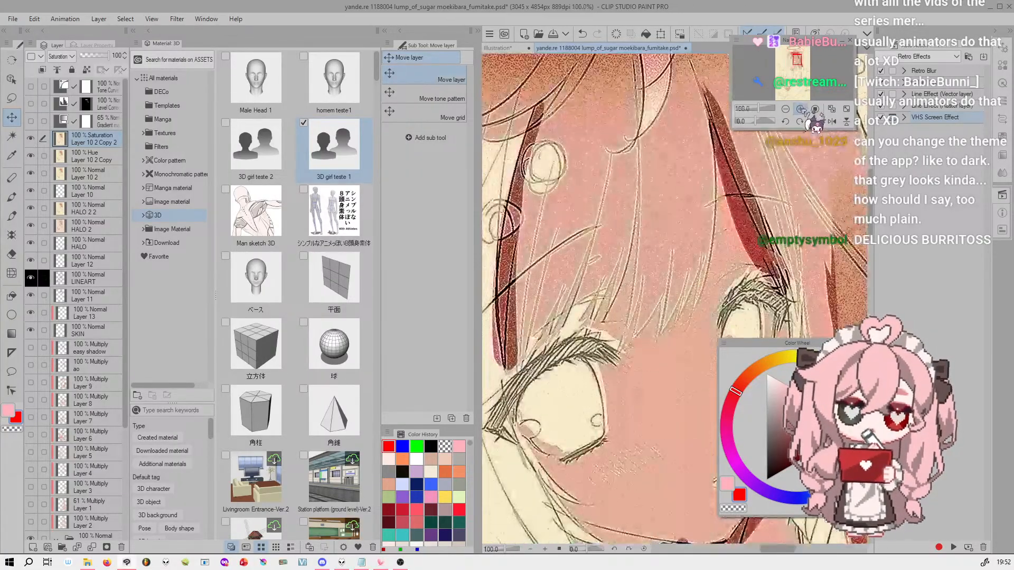
left_click_drag(800, 78, 797, 60)
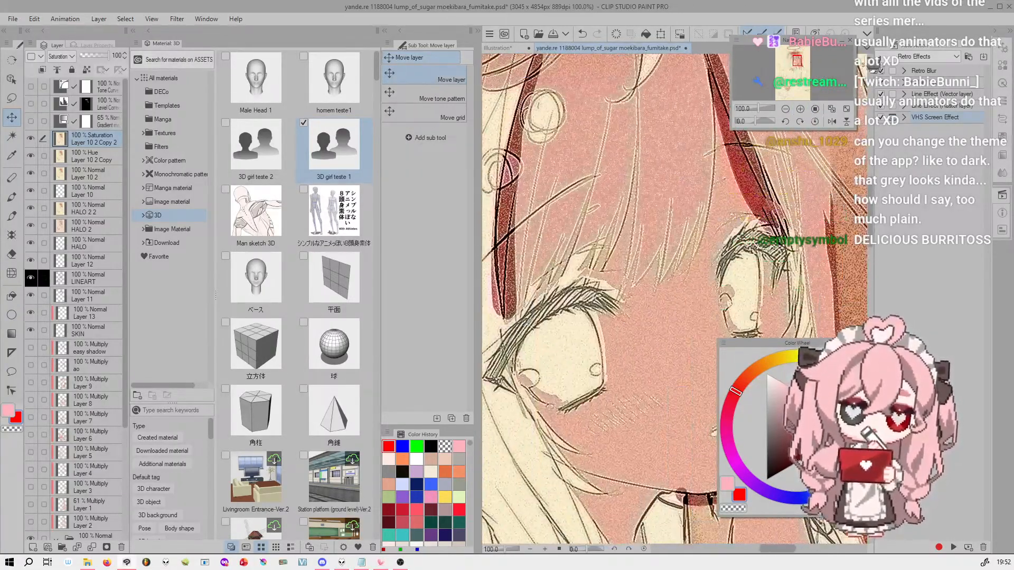
Play a pixel-style auto action from the 12+1種 (限定free24H) set and inspect the result on the whole figure and the face
left_click(938, 56)
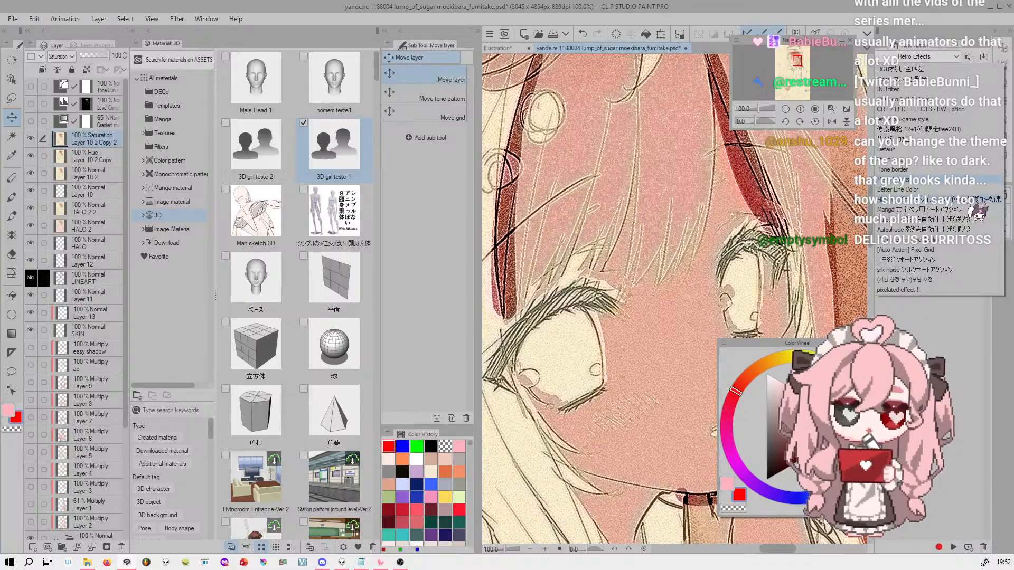
left_click(971, 130)
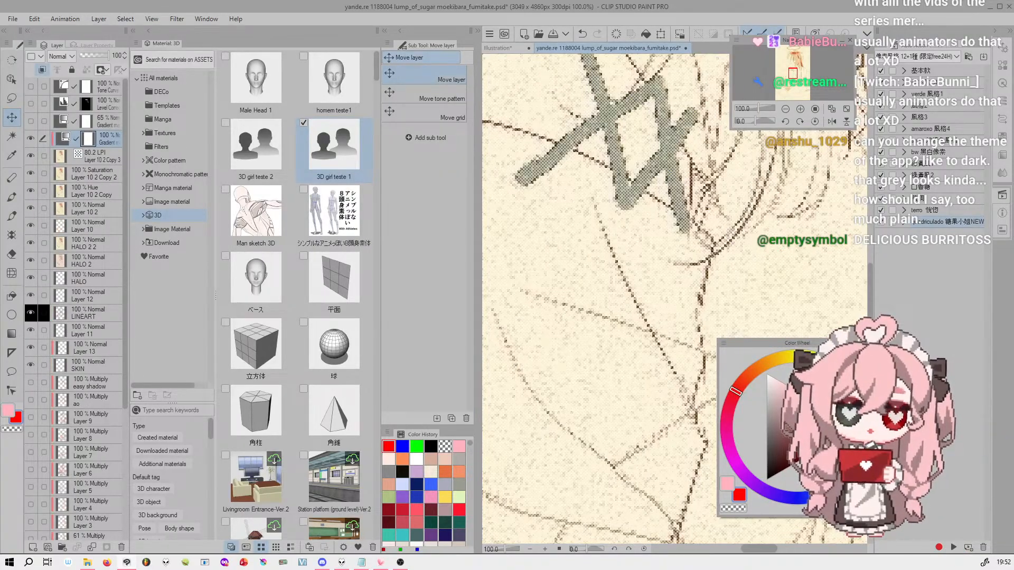
left_click_drag(757, 108, 749, 108)
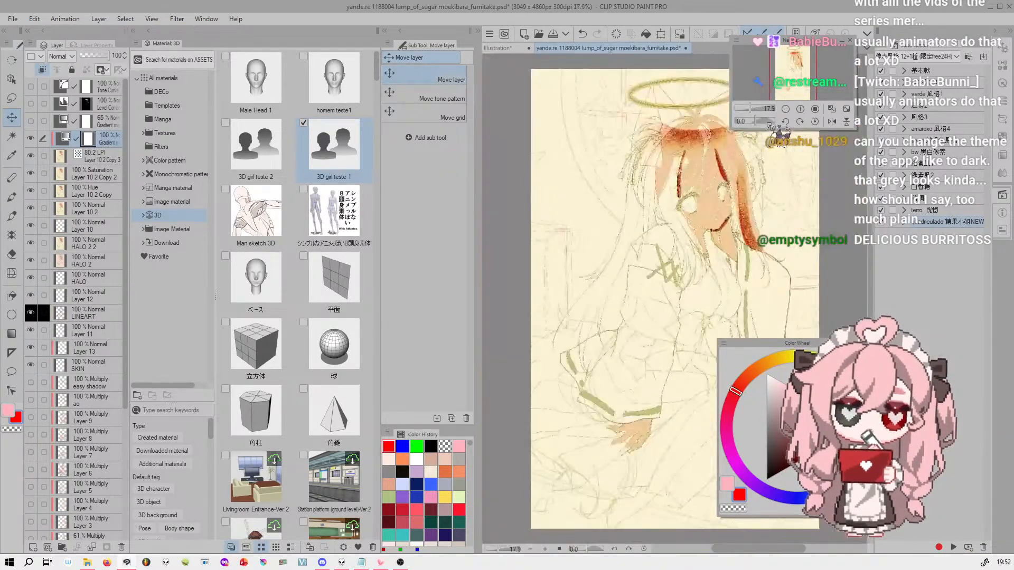
left_click(800, 108)
left_click(800, 108)
left_click_drag(795, 71, 798, 61)
left_click(800, 108)
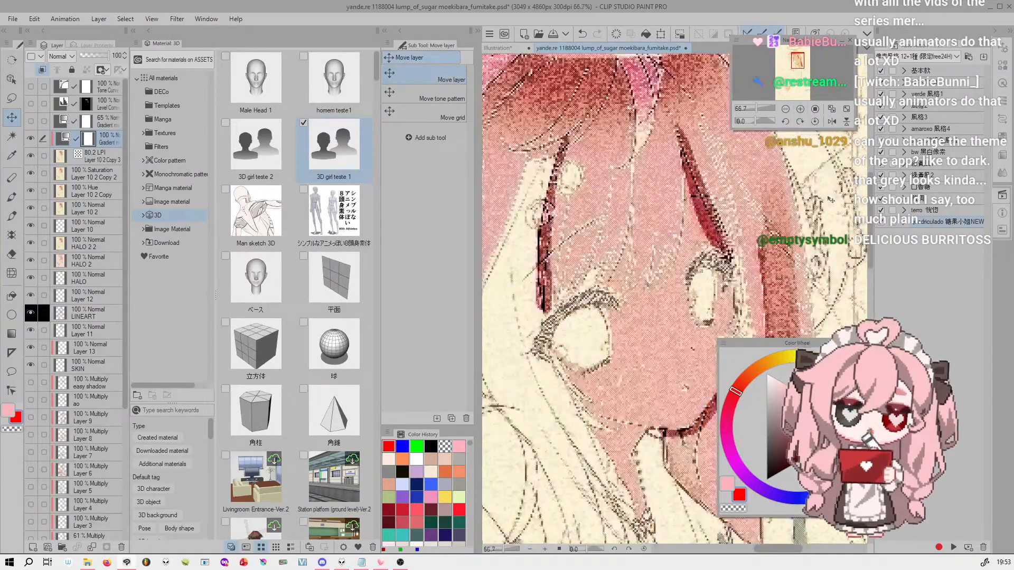
left_click(800, 108)
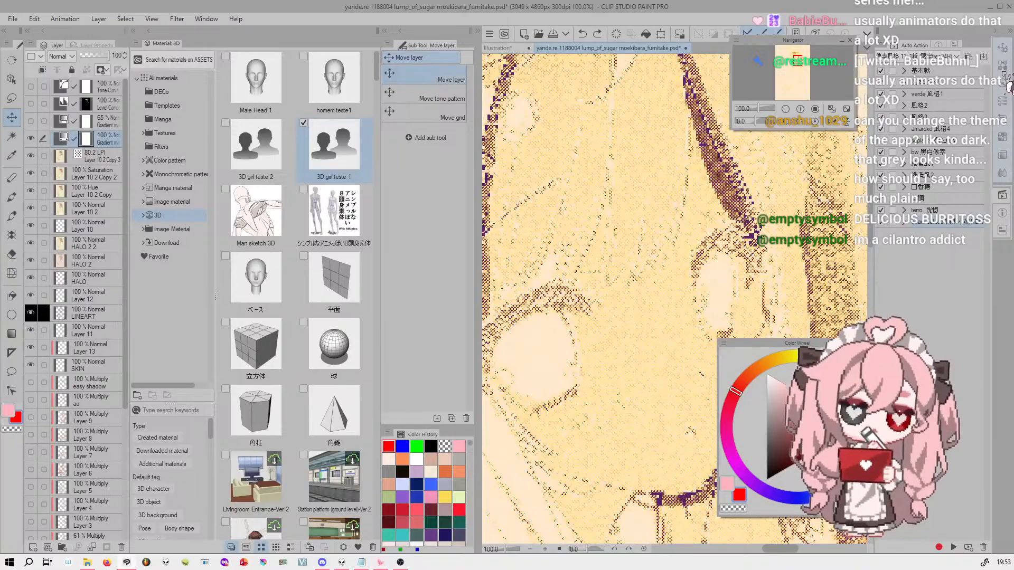
Undo the pixel-style auto action and the Saturation copy layer of the VHS effect, and check the face again
key("ctrl+z")
key("ctrl+z")
key("ctrl+z")
key("ctrl+z")
key("ctrl+z")
key("ctrl+z")
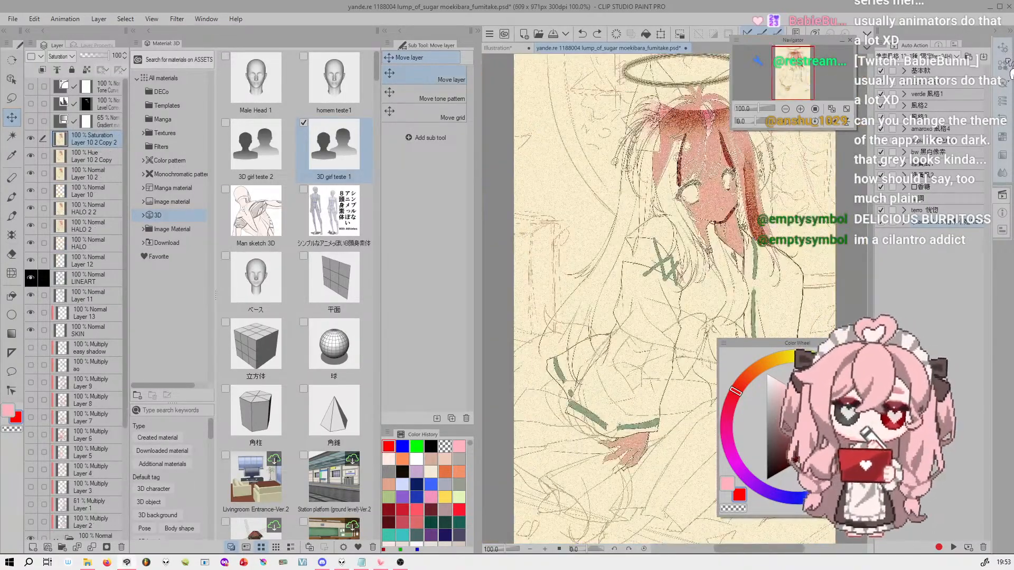
key("ctrl+z")
key("ctrl+z")
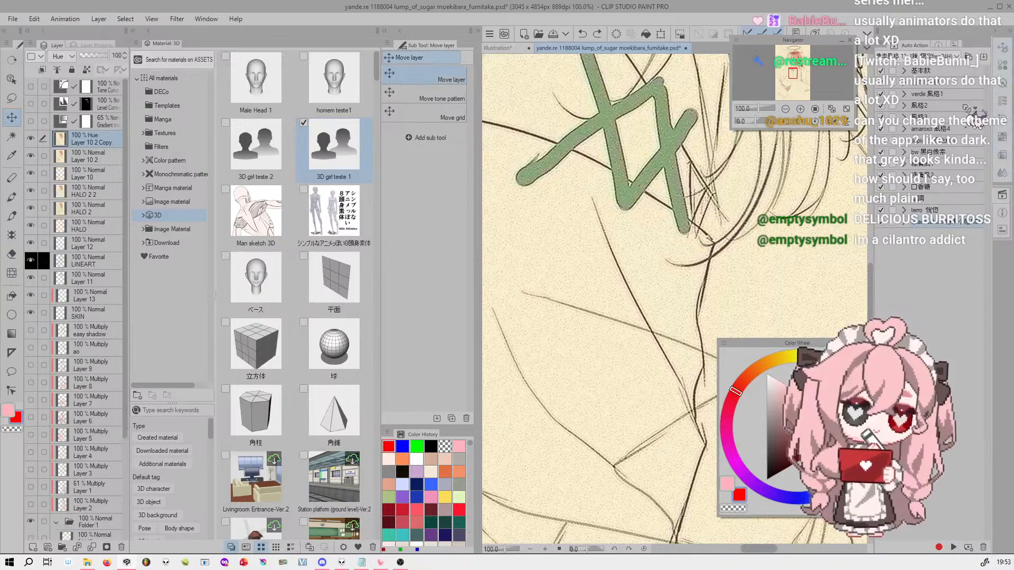
left_click_drag(807, 94, 798, 62)
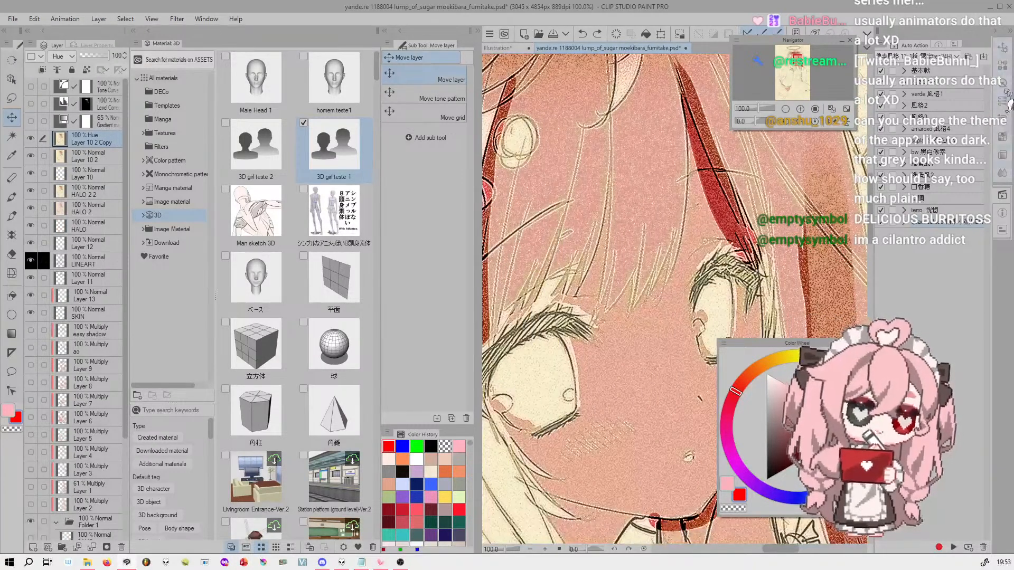
Bring up Quick Access, show its selection set and switch to the Companion set
left_click(1003, 48)
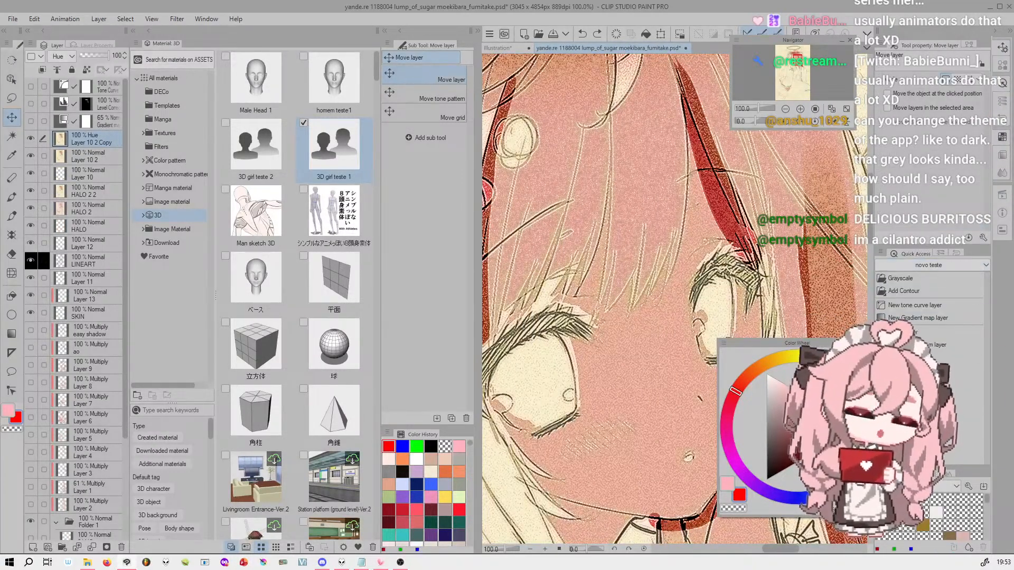
left_click(961, 265)
left_click(958, 278)
left_click(960, 266)
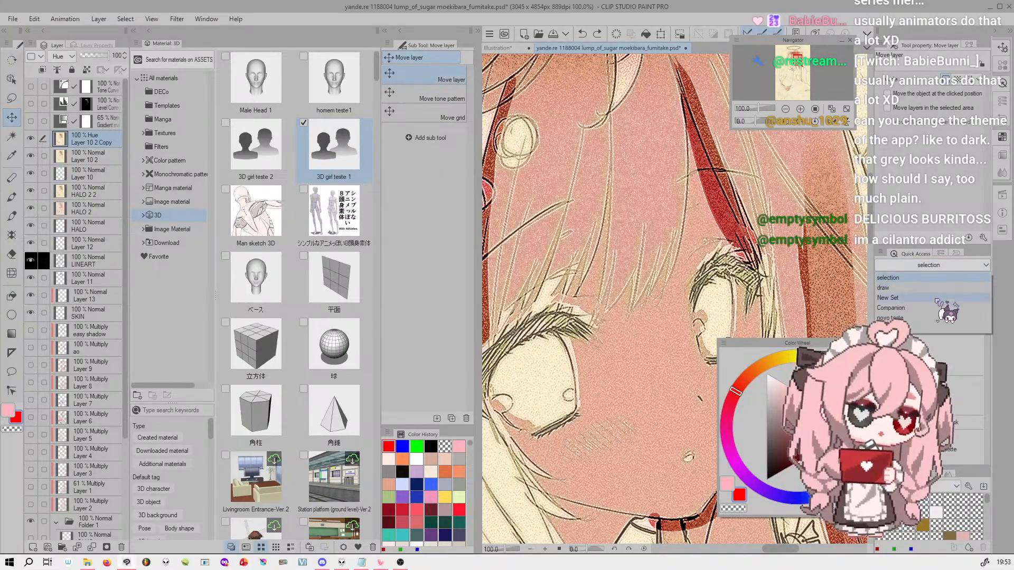
left_click(934, 309)
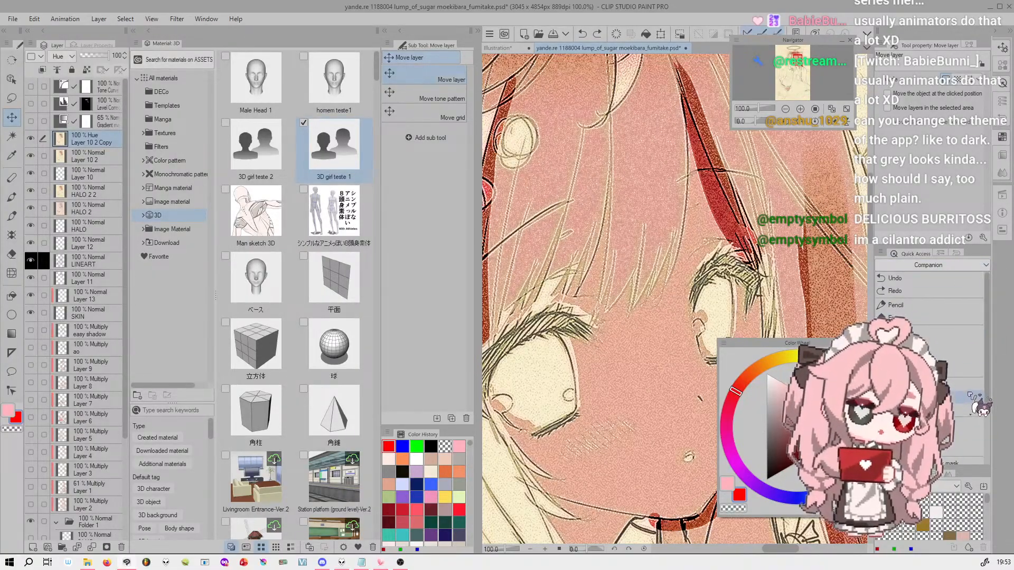
left_click(881, 253)
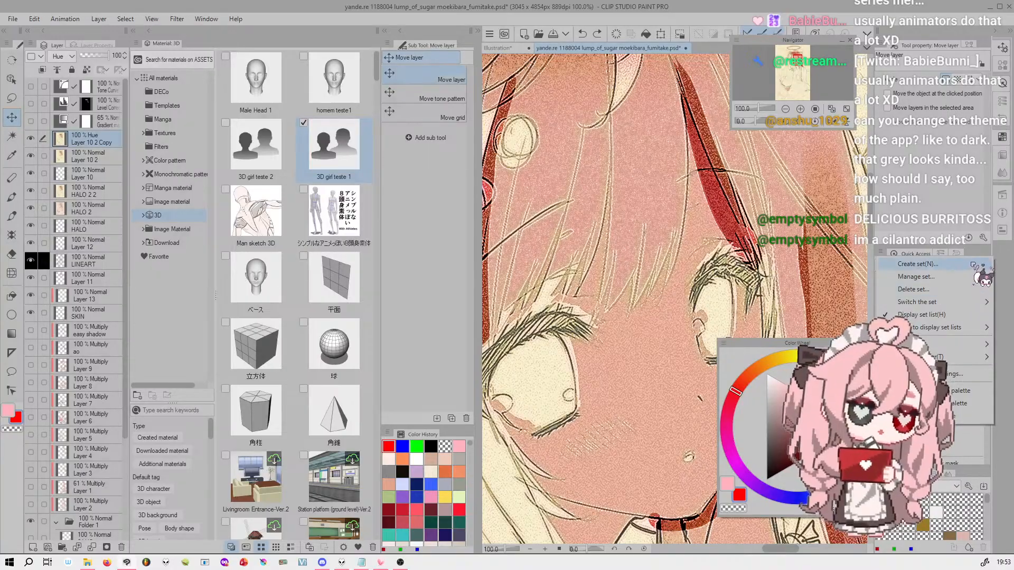
left_click(967, 277)
left_click(608, 293)
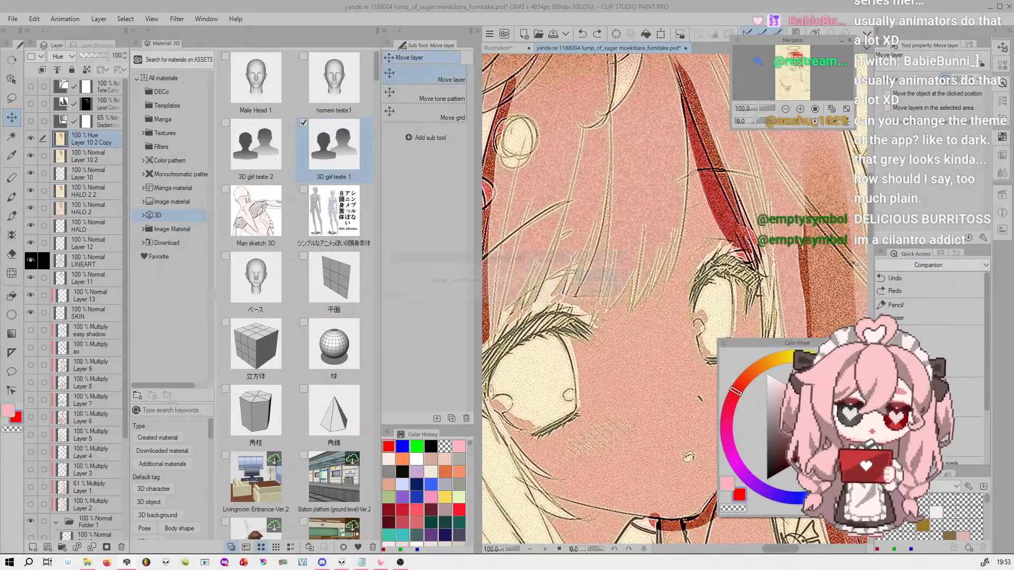
Open the Quick Access settings, look through the Edit menu commands and the auto action sets, and close them again
left_click(881, 253)
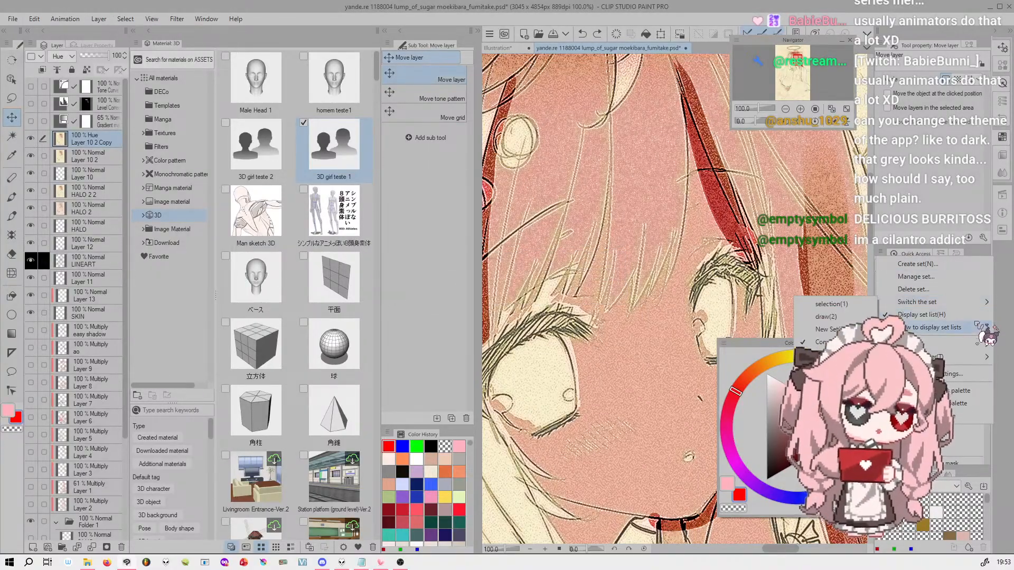
left_click(977, 376)
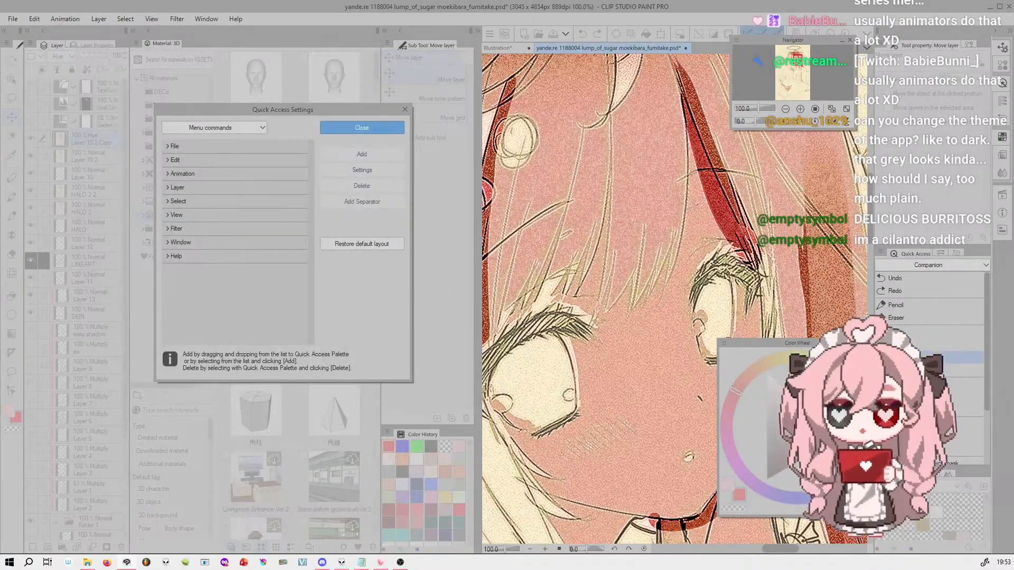
left_click(168, 159)
left_click(211, 174)
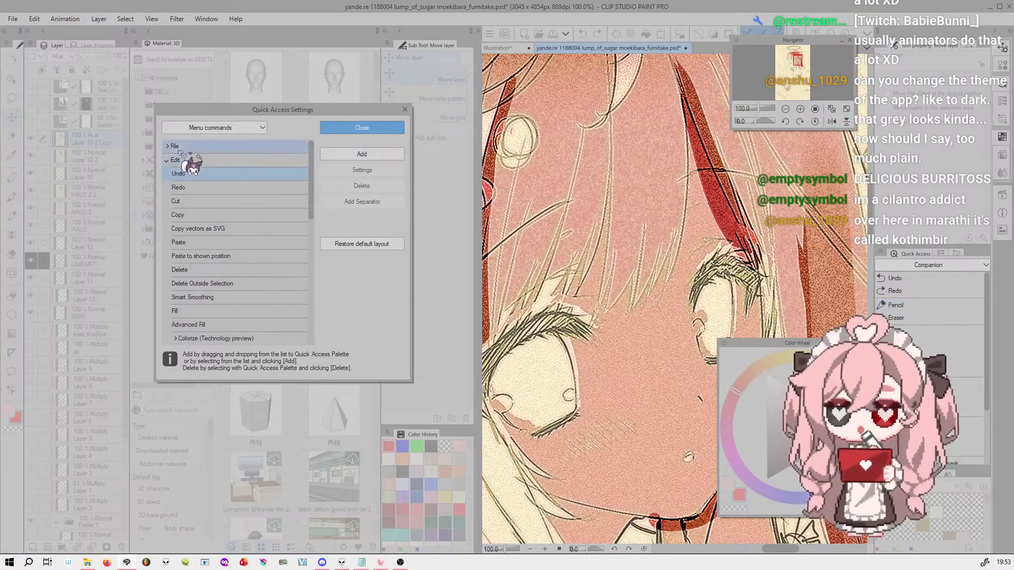
left_click(211, 128)
left_click(243, 192)
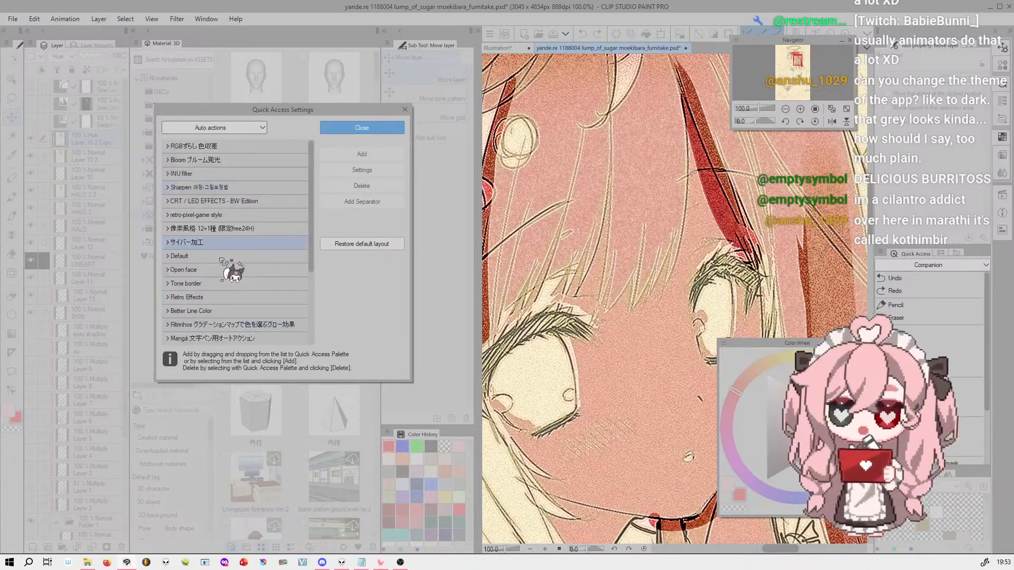
left_click_drag(312, 177, 283, 148)
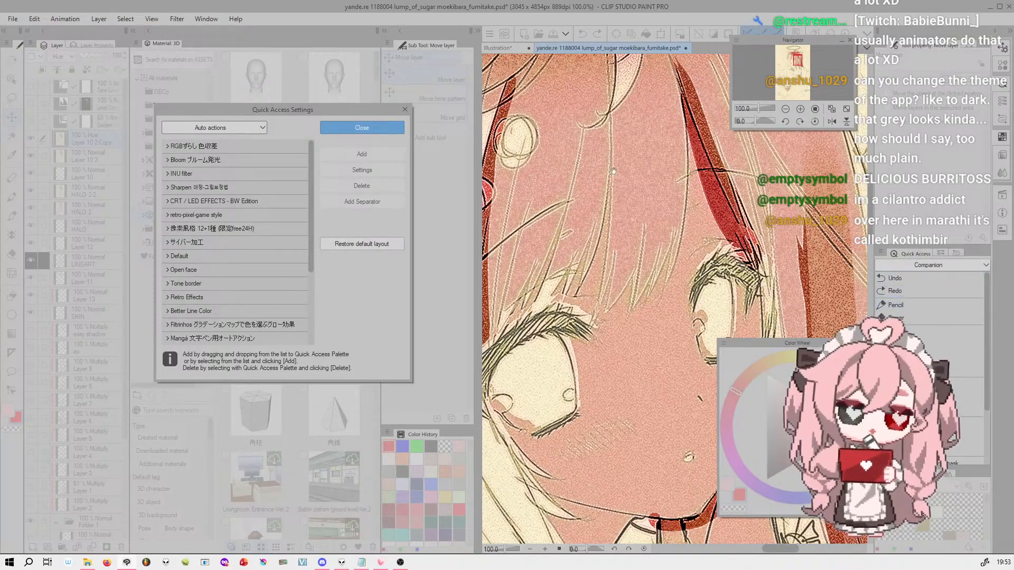
left_click(405, 110)
left_click(207, 20)
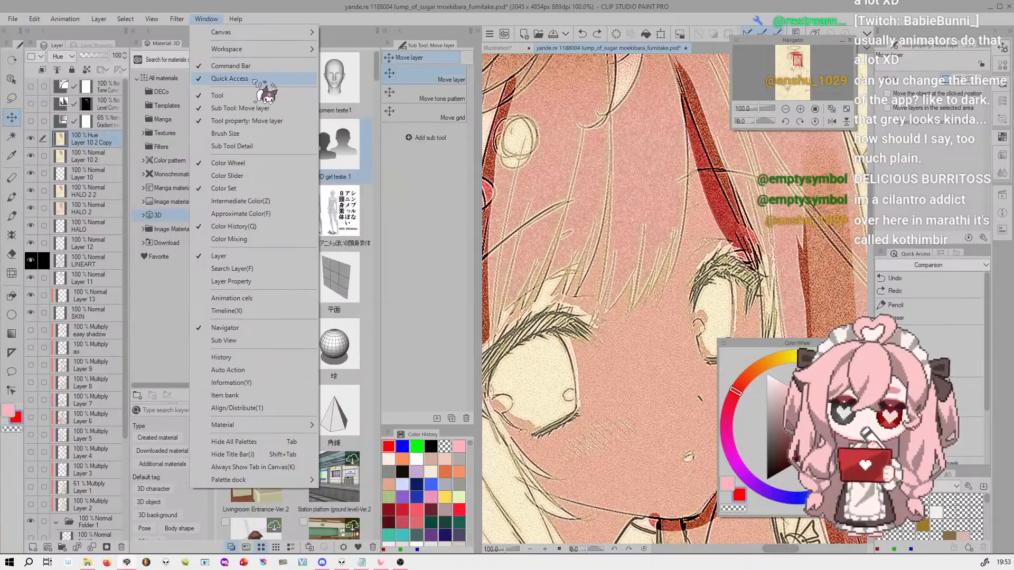
left_click(206, 19)
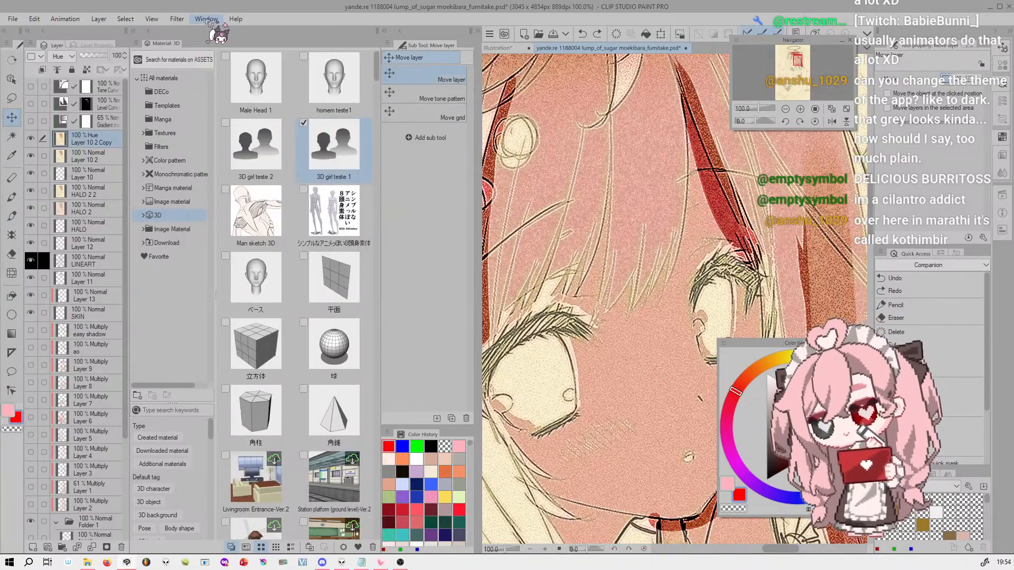
Switch Quick Access to the novo teste set and use it to add a gradient map layer with a multicolour preset
left_click(921, 265)
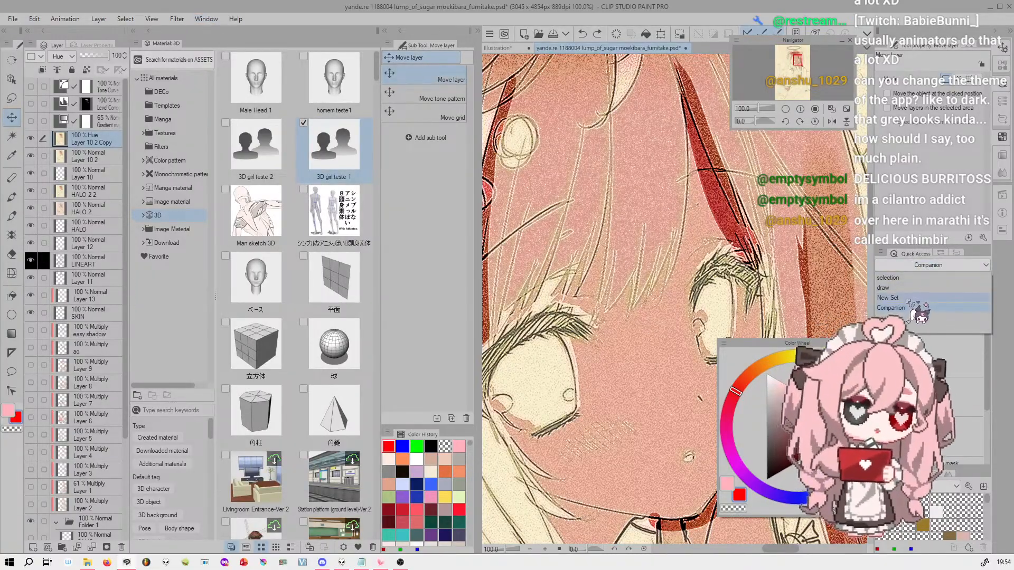
left_click(897, 318)
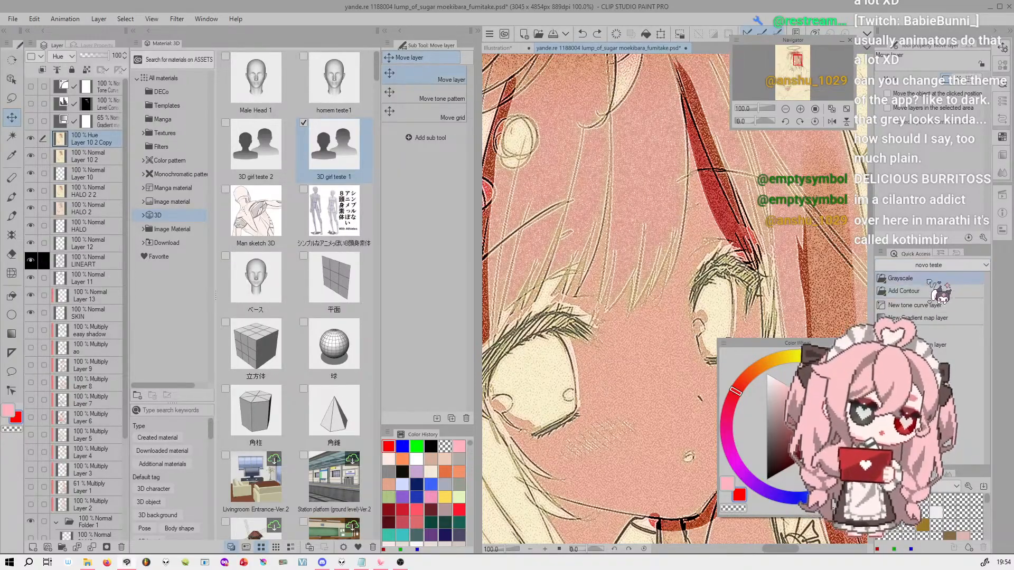
left_click(949, 319)
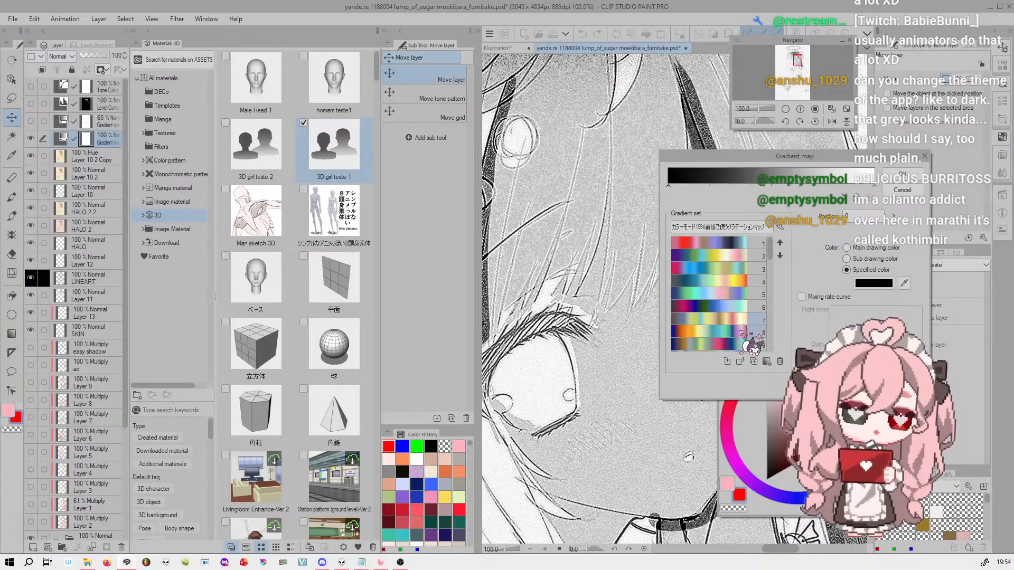
left_click(742, 336)
left_click(742, 347)
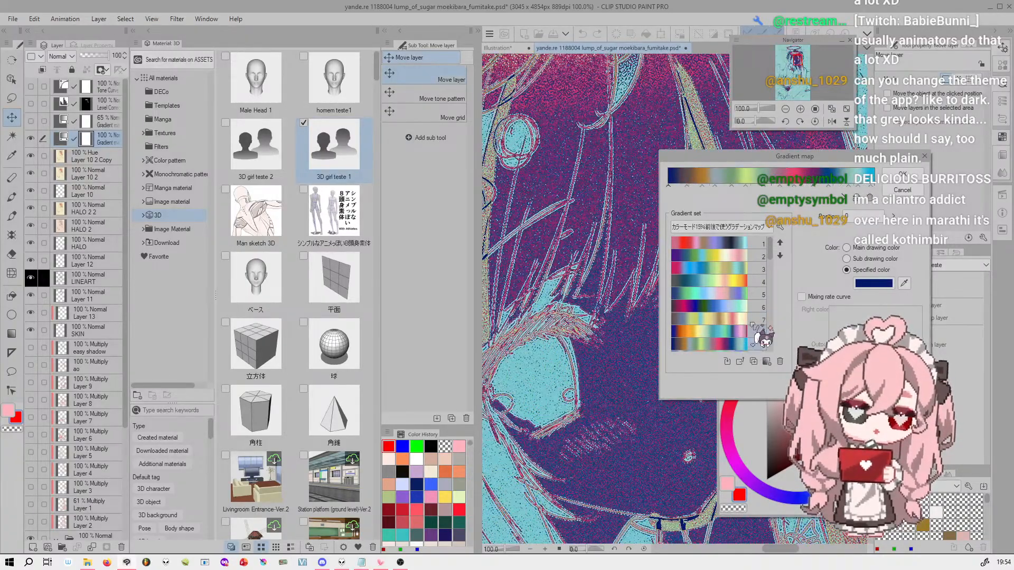
left_click(902, 175)
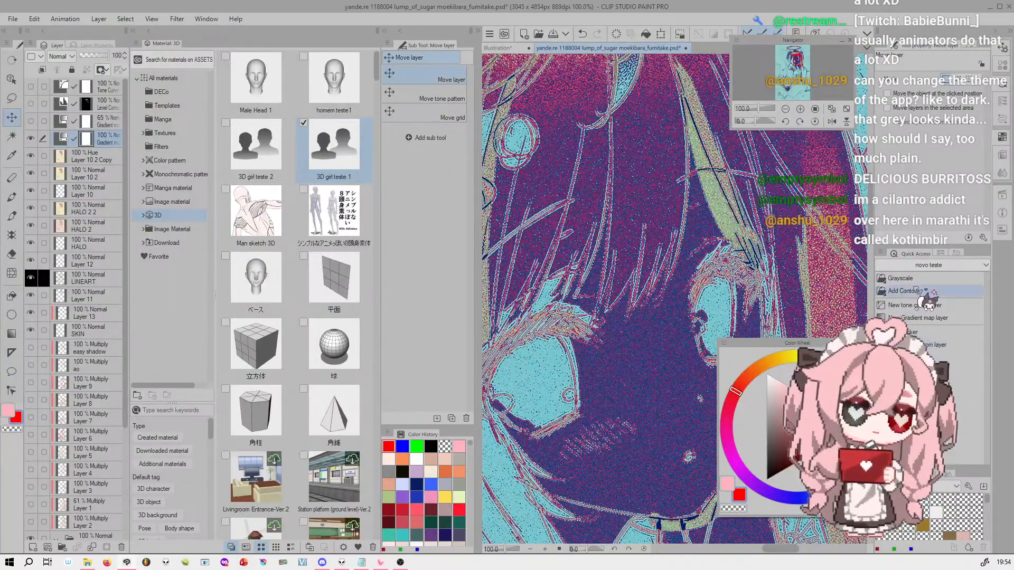
left_click_drag(769, 108, 761, 106)
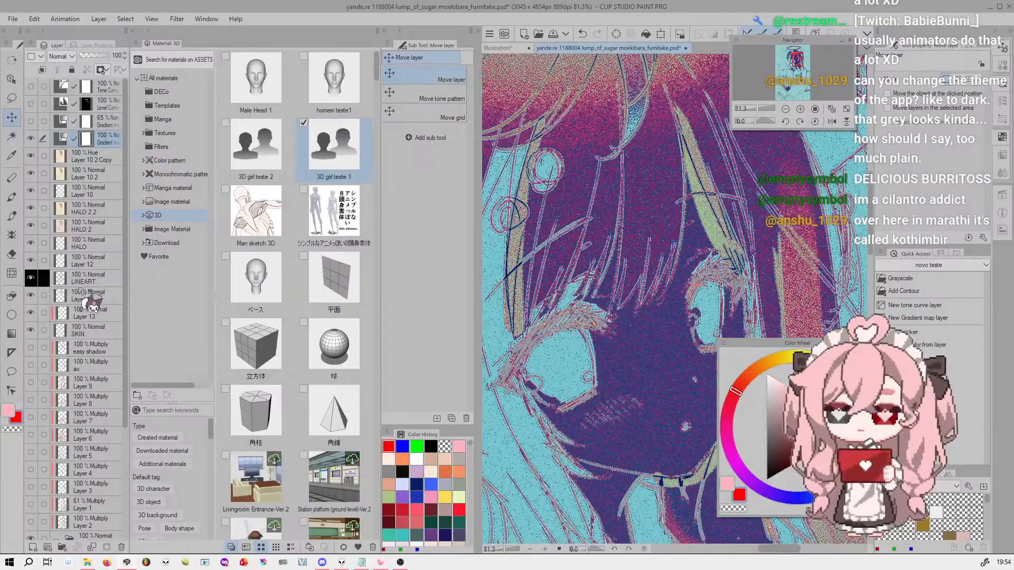
With Layer 10 2 Copy active, sample displayed colours using Color picker, and sample the skin using Pick up color from layer
left_click(89, 159)
left_click(931, 334)
left_click_drag(647, 324, 654, 168)
left_click(663, 179)
left_click(939, 346)
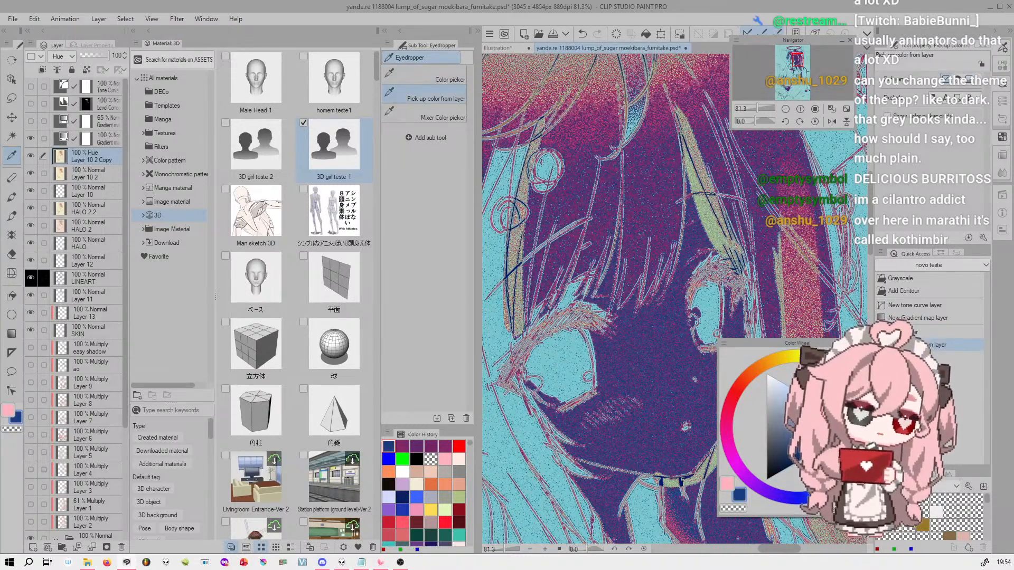
left_click(643, 334)
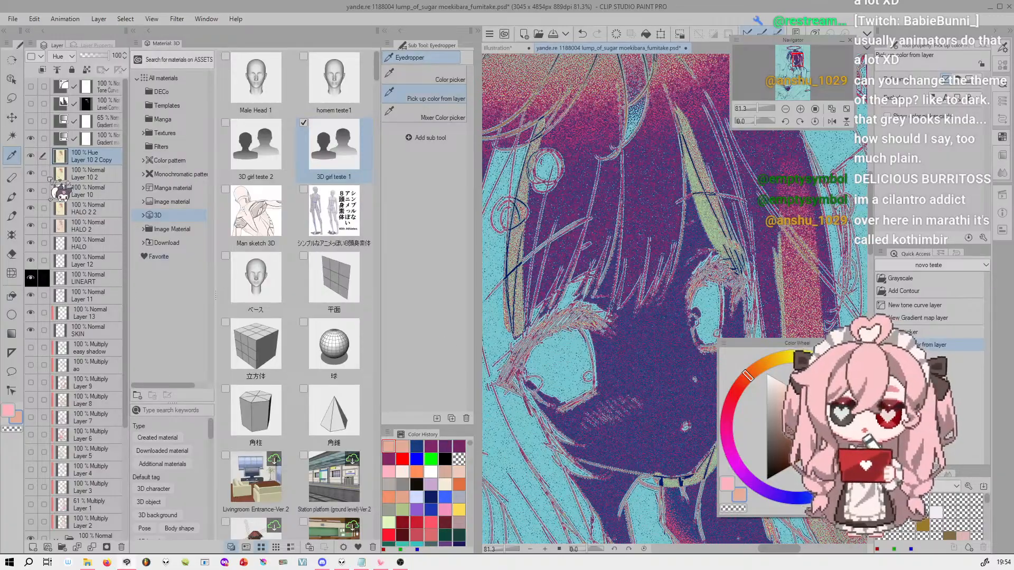
Compare the face with the new gradient map layer hidden and shown, and sample the displayed dark blue with Color picker
left_click(31, 139)
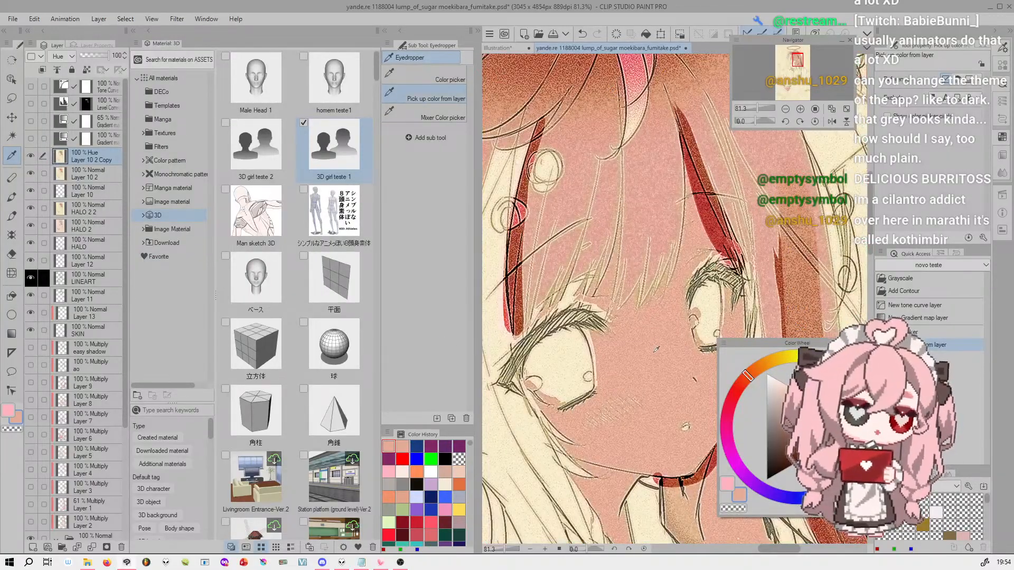
left_click(31, 138)
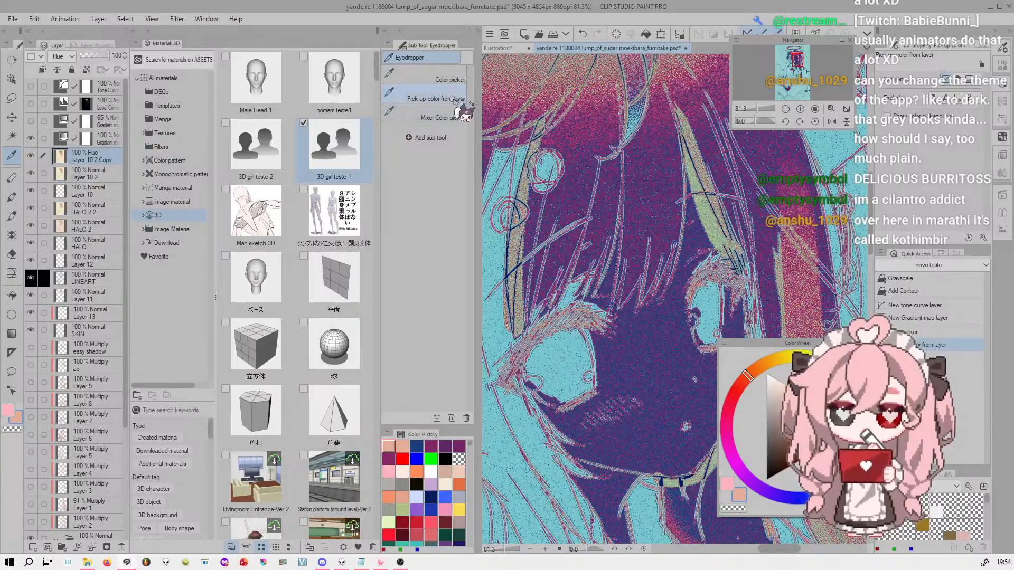
left_click(444, 79)
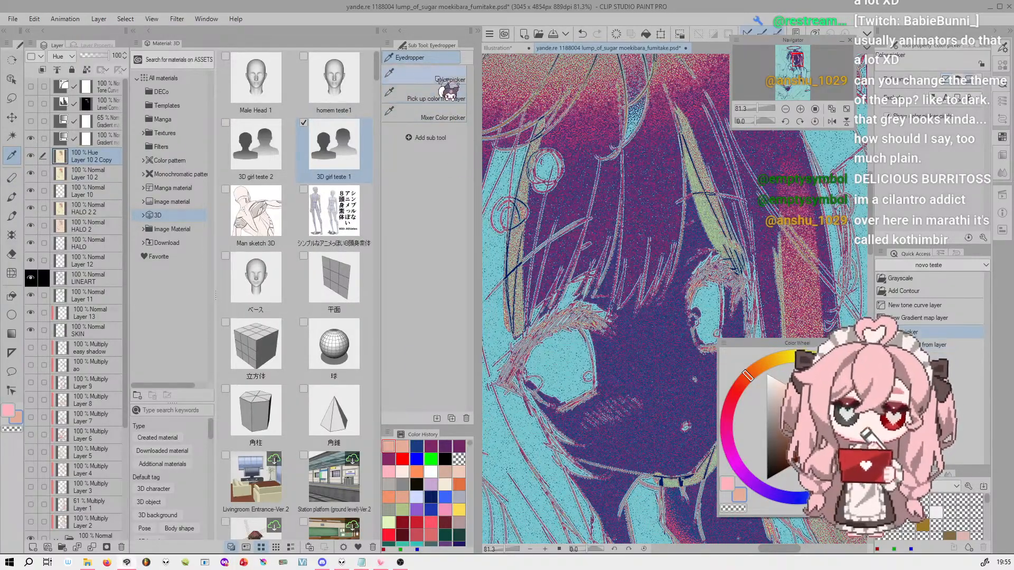
left_click(655, 378)
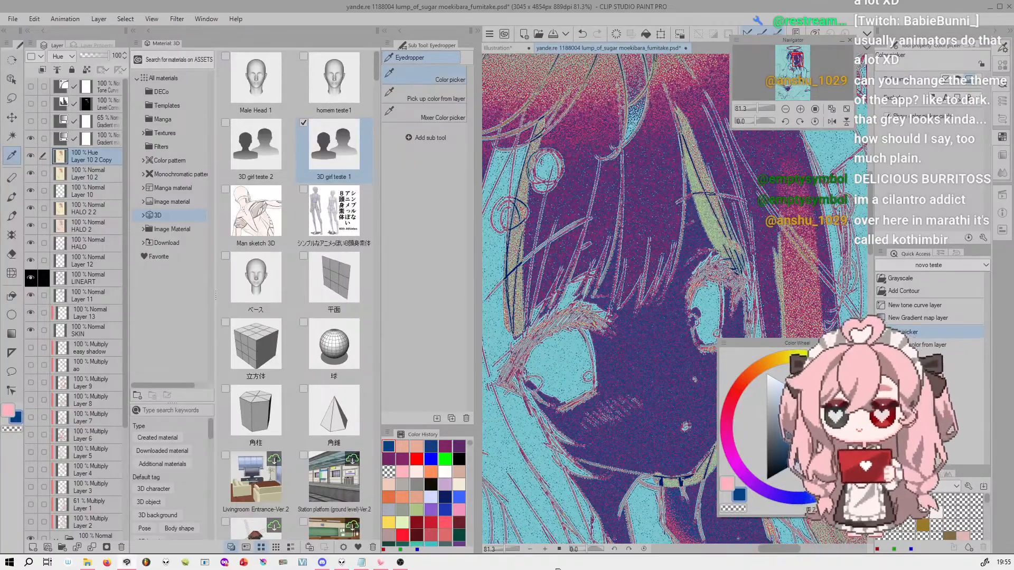
Collapse the Material palette and demonstrate the Hand and Rotate sub tools, turning the canvas about 5.6 degrees, ending on the Operation tool
left_click(15, 57)
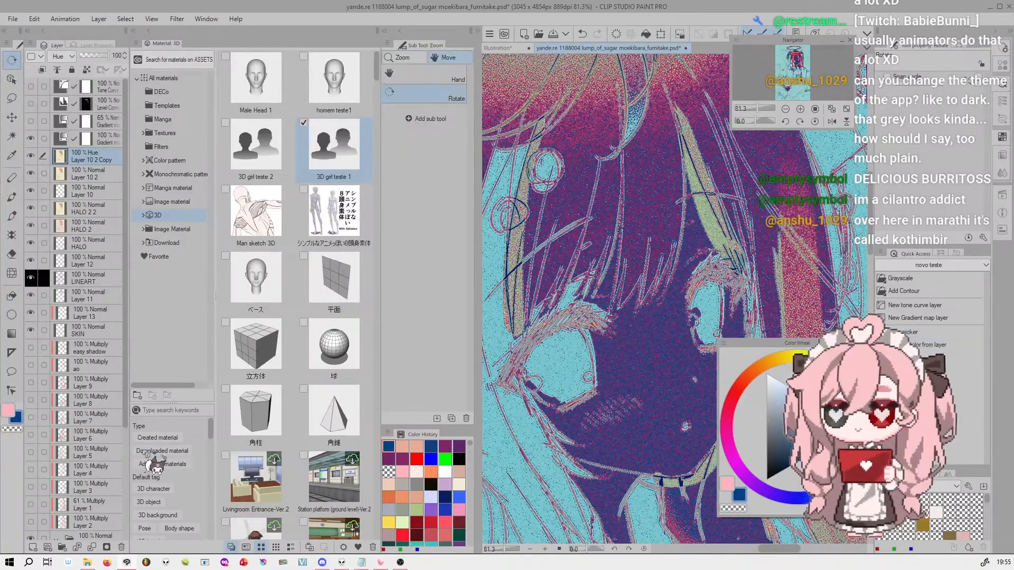
left_click(133, 31)
left_click(179, 76)
left_click_drag(465, 201, 655, 295)
left_click(180, 98)
left_click_drag(369, 211, 381, 192)
left_click(11, 79)
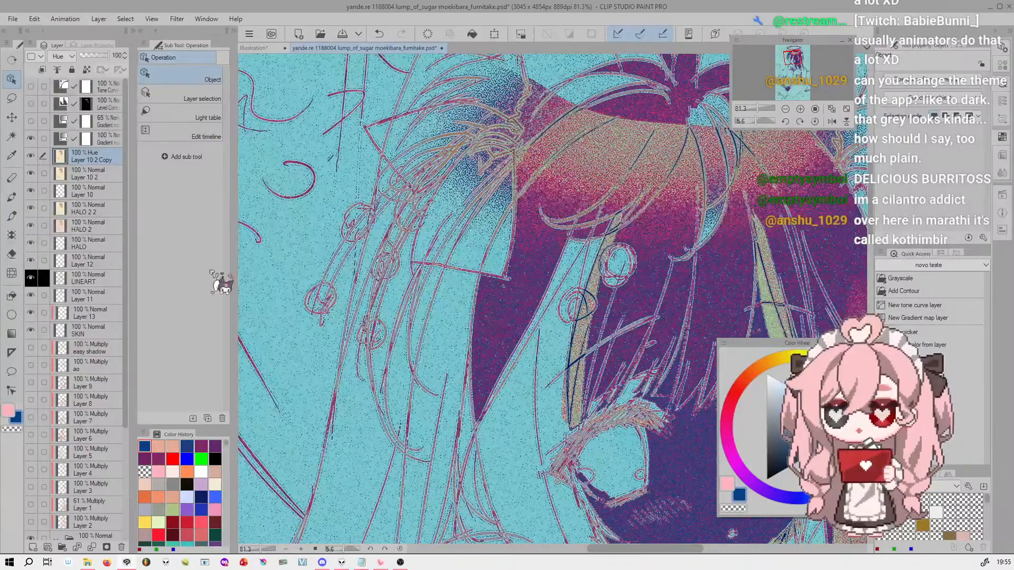
Try the Normal blending mode on Layer 10 2 Copy twice, checking the face and the whole figure, and undo each change
left_click(59, 56)
left_click(66, 53)
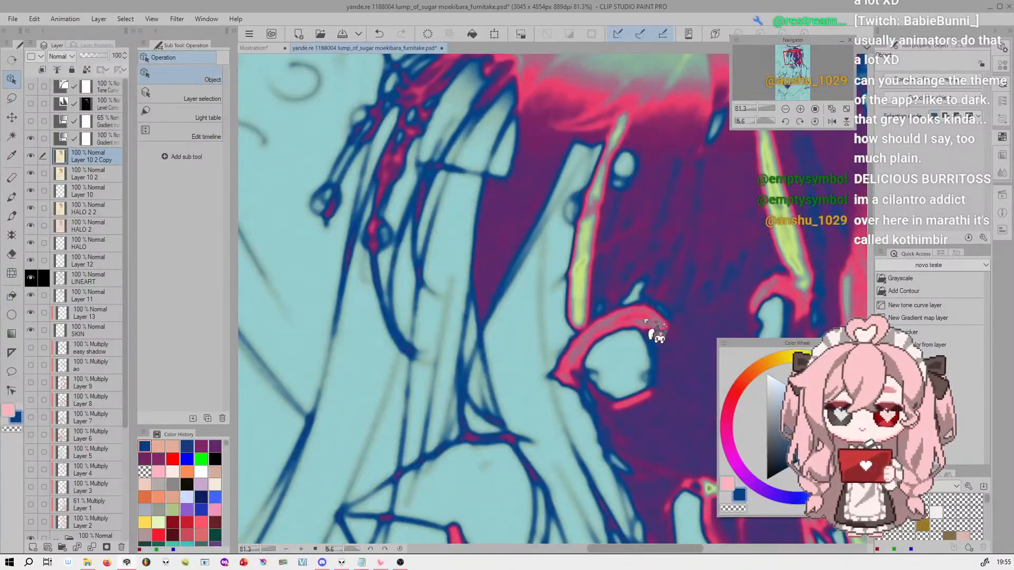
key("ctrl+z")
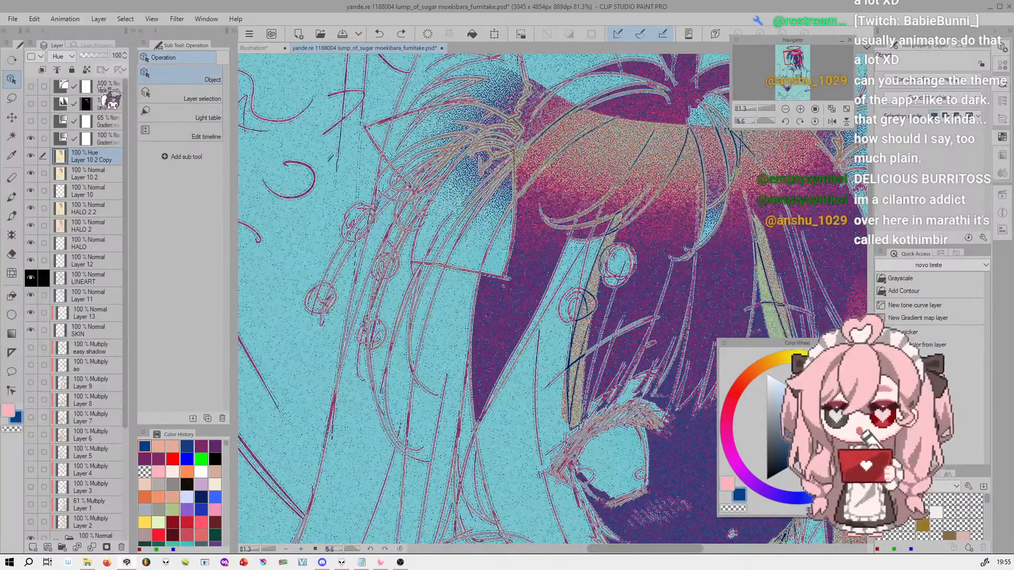
left_click(70, 56)
left_click(58, 69)
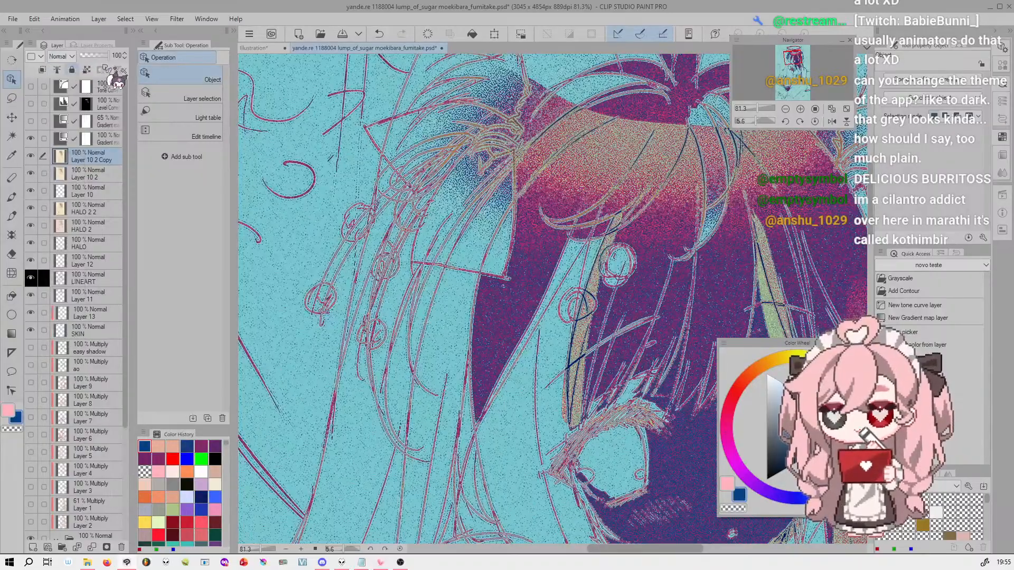
left_click_drag(757, 107, 751, 106)
key("ctrl+z")
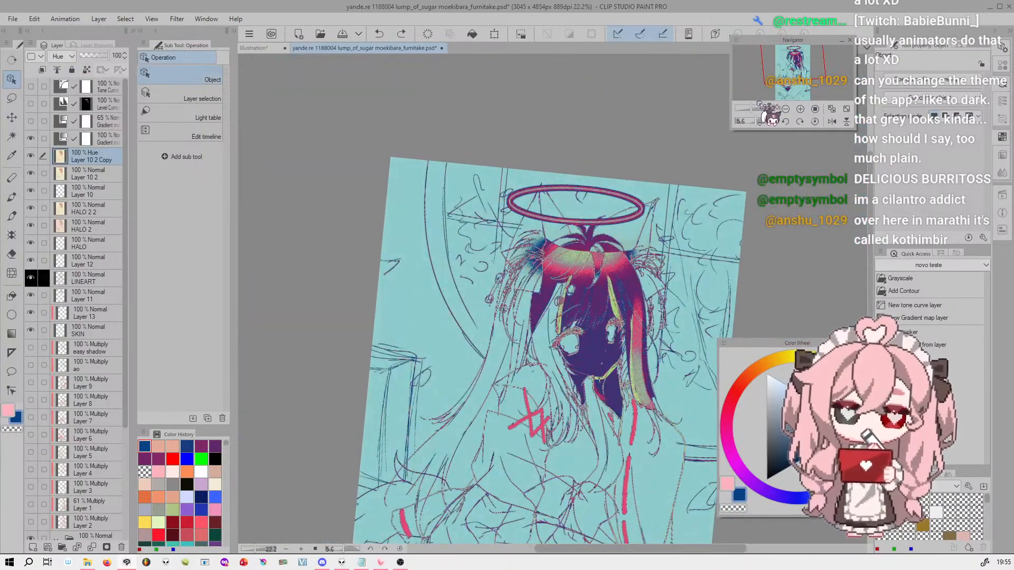
Hide the new gradient map layer and check the hair and face, redoing one change and undoing it again
left_click(33, 139)
left_click_drag(745, 105, 771, 108)
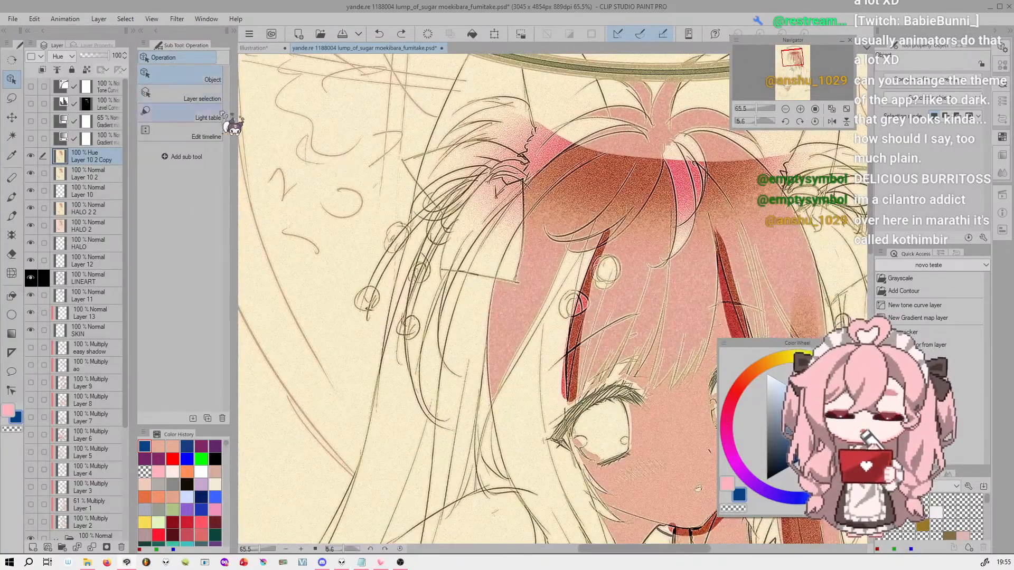
key("ctrl+y")
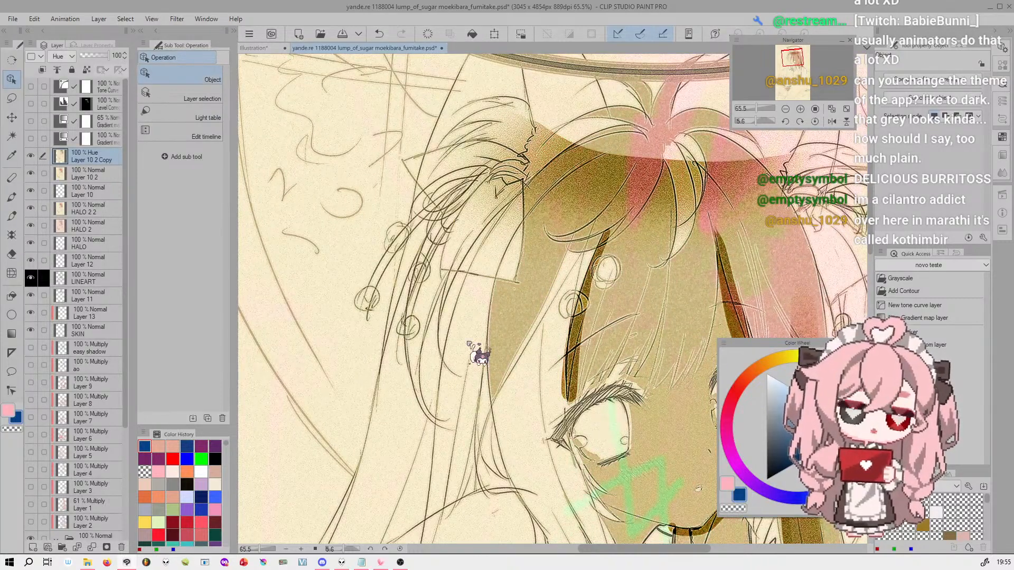
key("ctrl+z")
Switch to the Illustration document and try moving the topic list text with the Object sub tool, undoing the moves
left_click(268, 51)
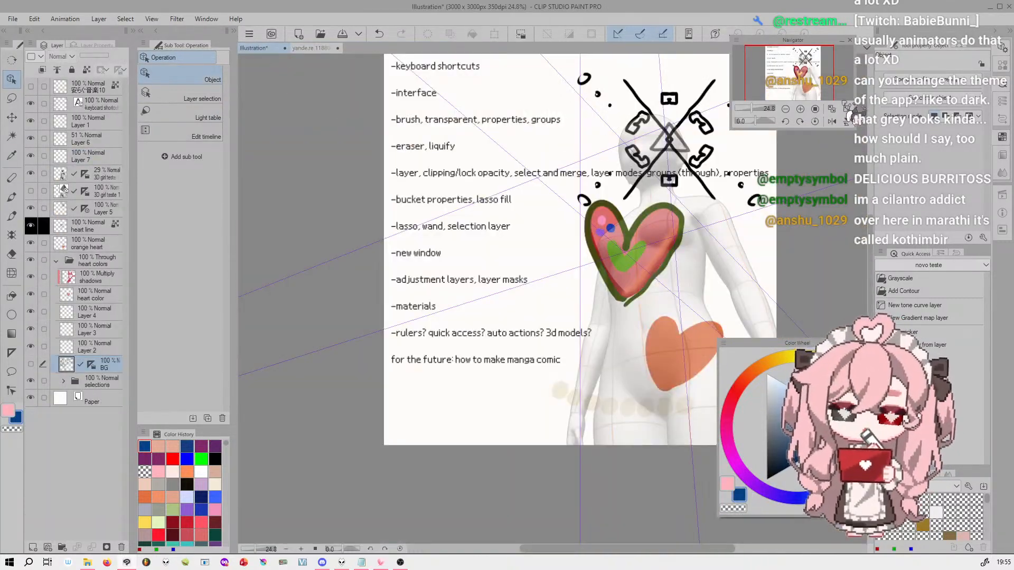
left_click_drag(761, 108, 754, 101)
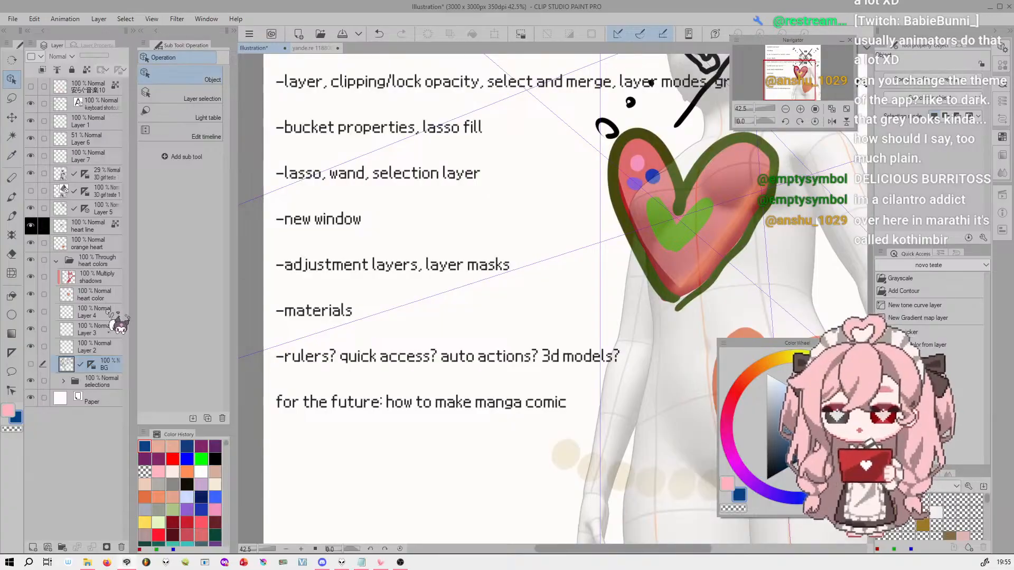
left_click(101, 224)
left_click_drag(656, 255, 677, 192)
key("ctrl+z")
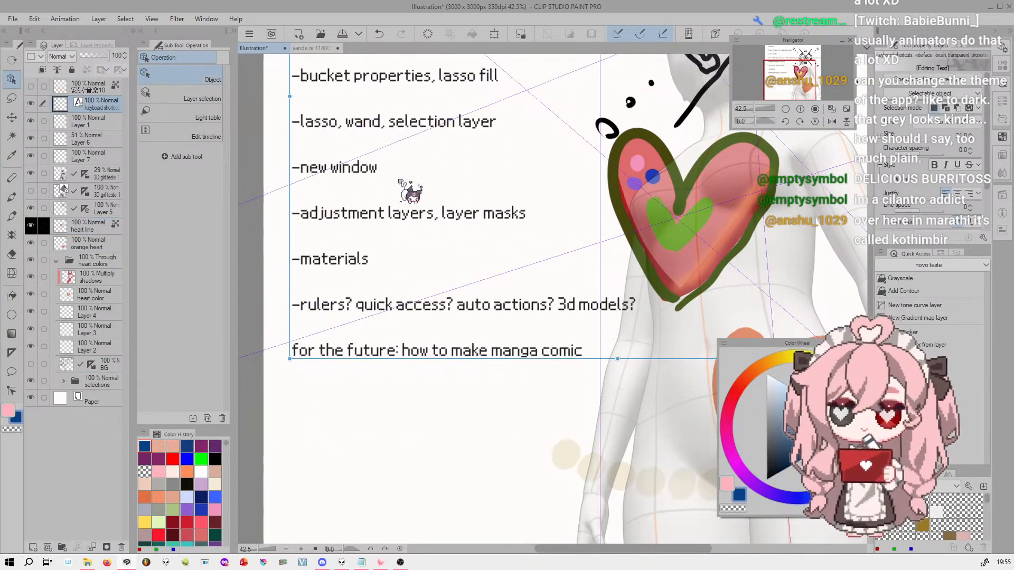
left_click_drag(390, 172, 391, 336)
key("ctrl+z")
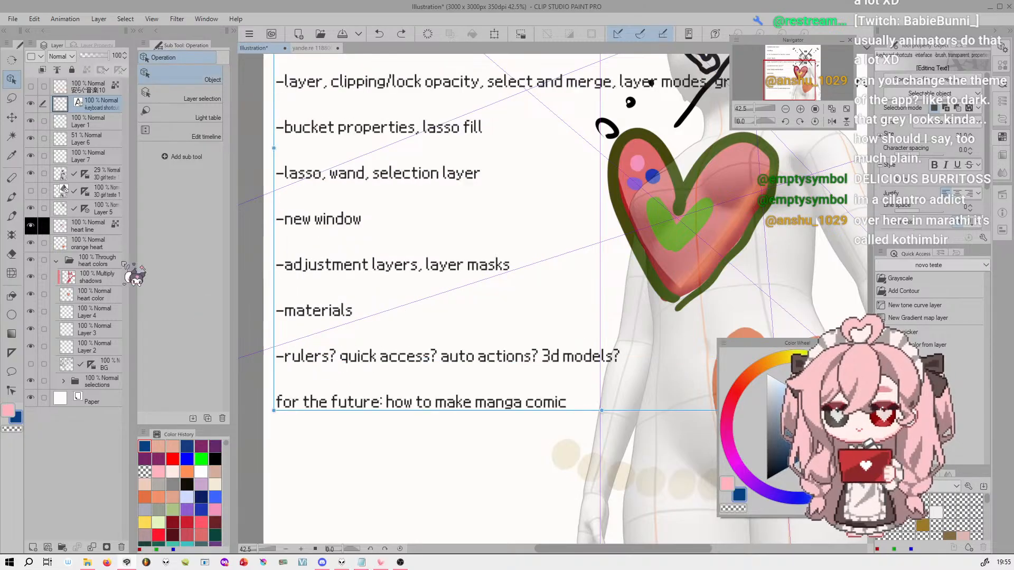
Hide the topic list text layer and try moving artwork beside the heart with the Object sub tool, undoing the changes
left_click(31, 103)
left_click_drag(621, 216, 611, 278)
key("ctrl+z")
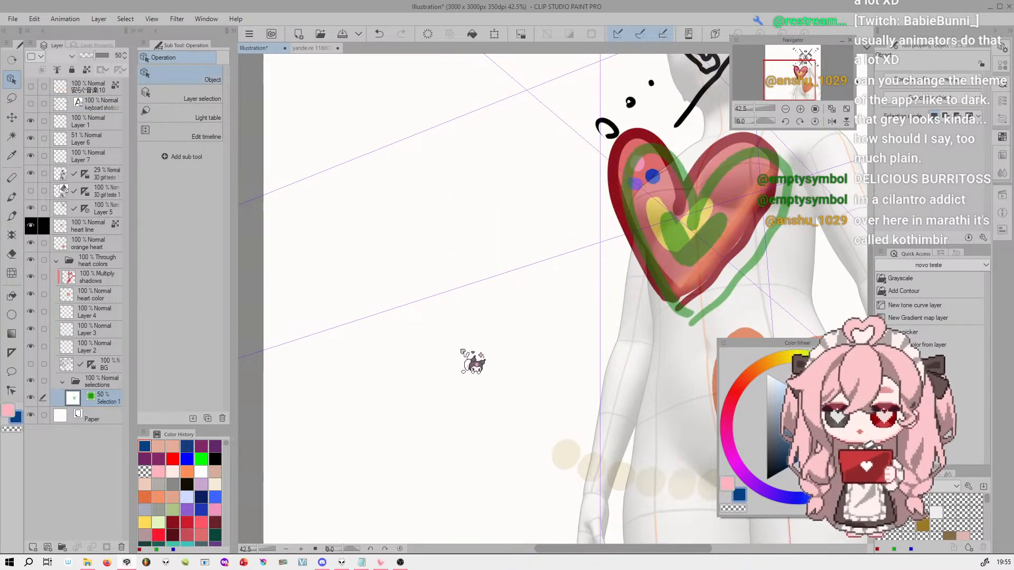
key("ctrl+z")
Select several layers at once from the heart area with the Layer selection sub tool, and toggle Layer 1's visibility off and on
left_click(178, 97)
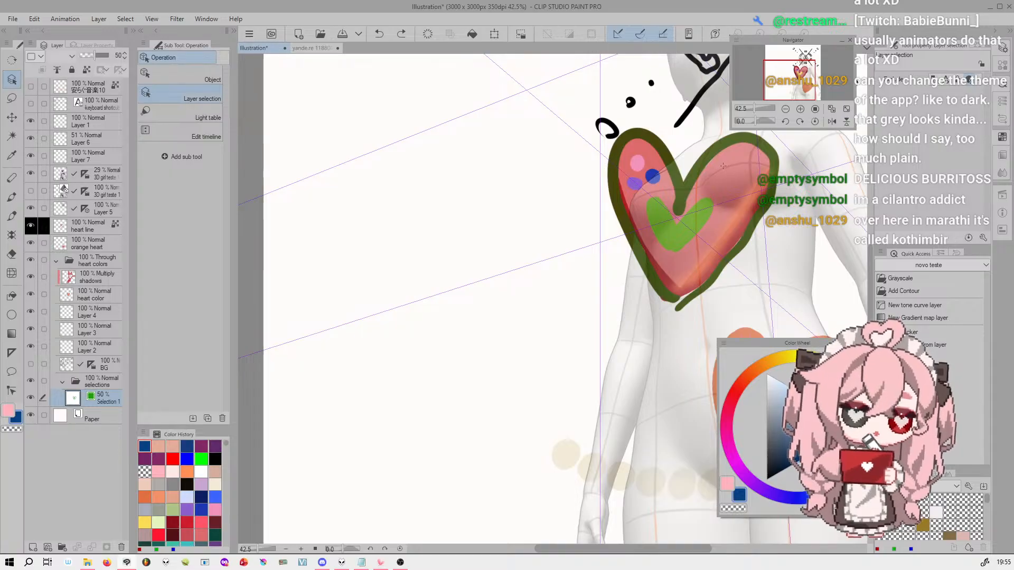
left_click(741, 226)
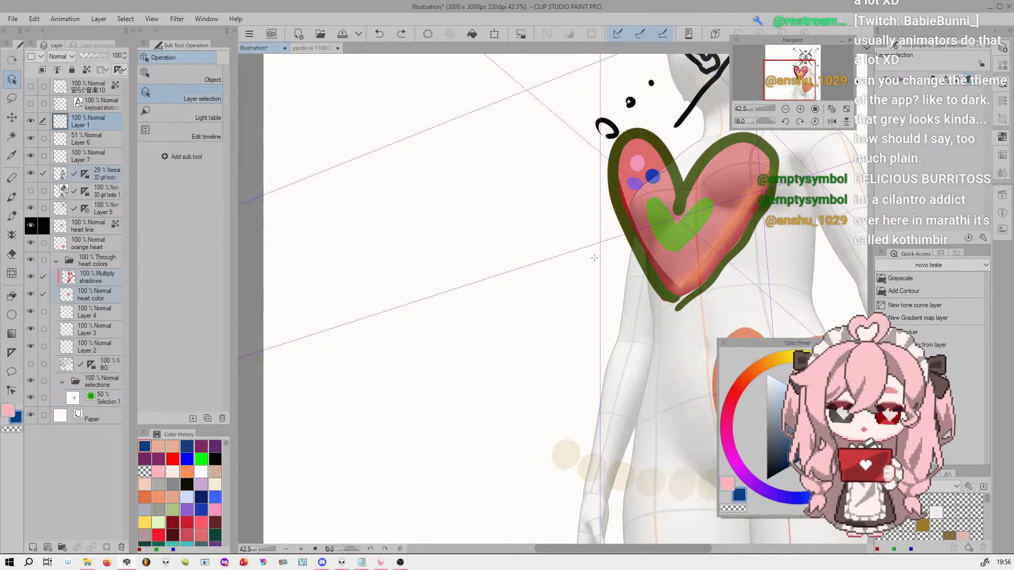
left_click(32, 124)
left_click(31, 125)
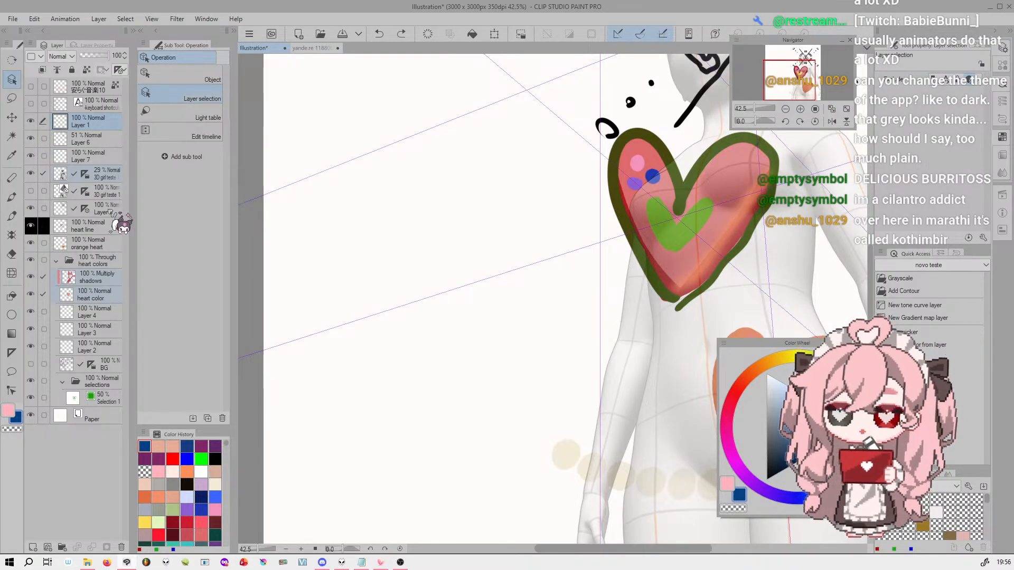
Toggle the visibility of the 3D figure, shadows and heart color layers off and on, and pick artwork beside the heart with Layer selection
left_click(32, 174)
left_click(31, 173)
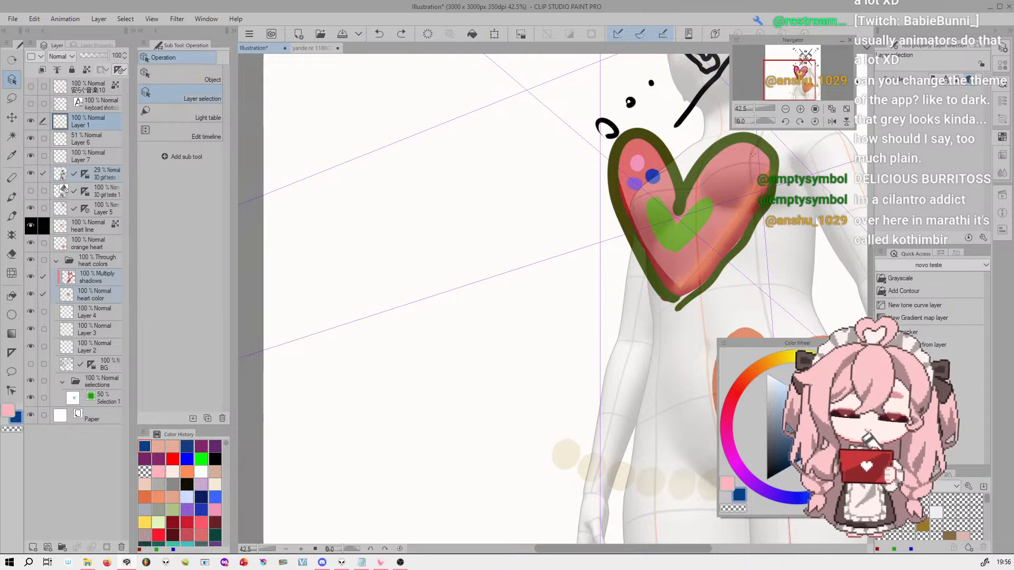
left_click(31, 277)
left_click(31, 277)
left_click(31, 294)
left_click(31, 295)
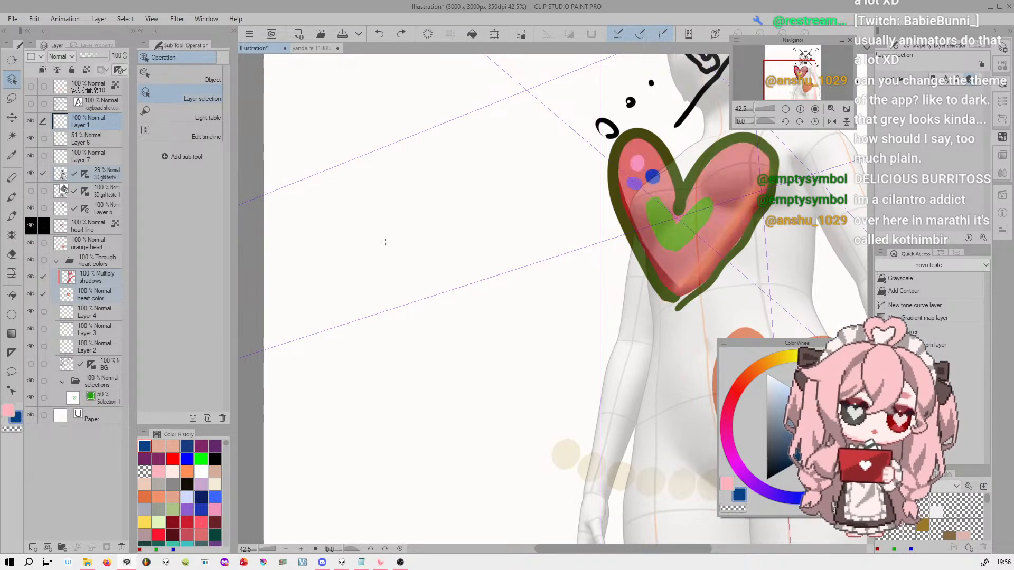
left_click(724, 223)
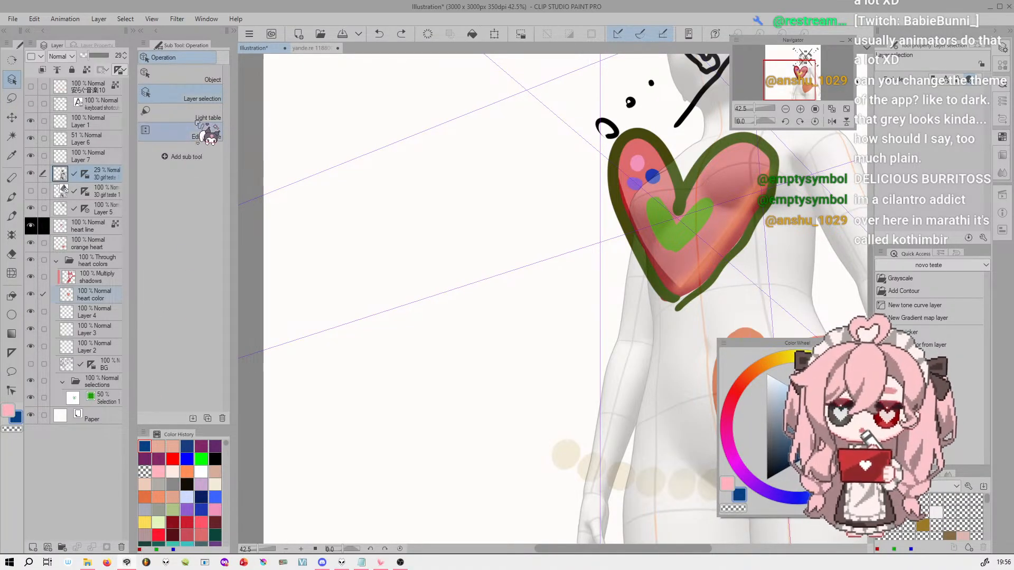
Try a rounded freehand selection on the blank canvas beside the heart with the Lasso marquee and deselect it
left_click(11, 98)
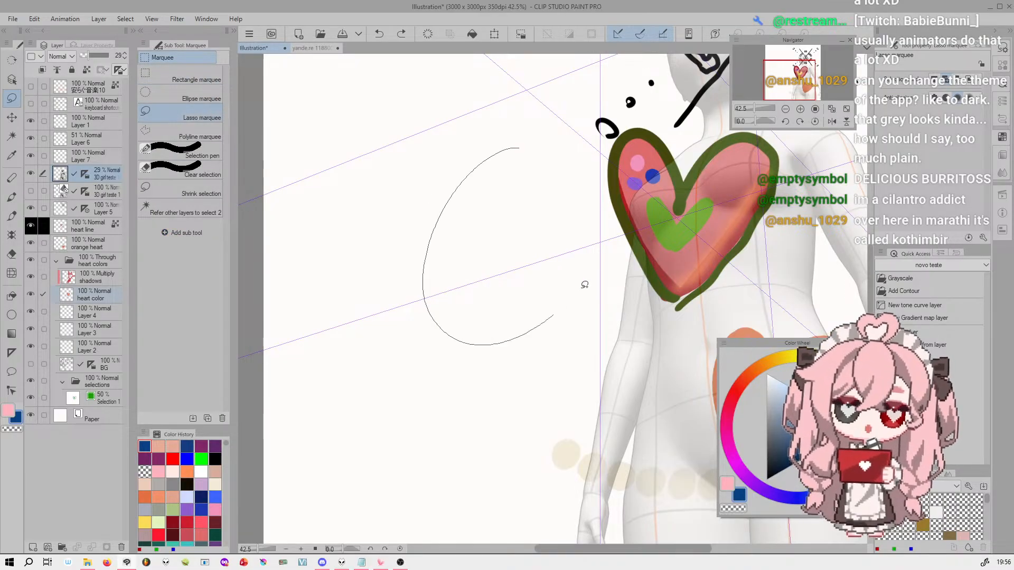
left_click_drag(557, 312, 519, 143)
key("ctrl+d")
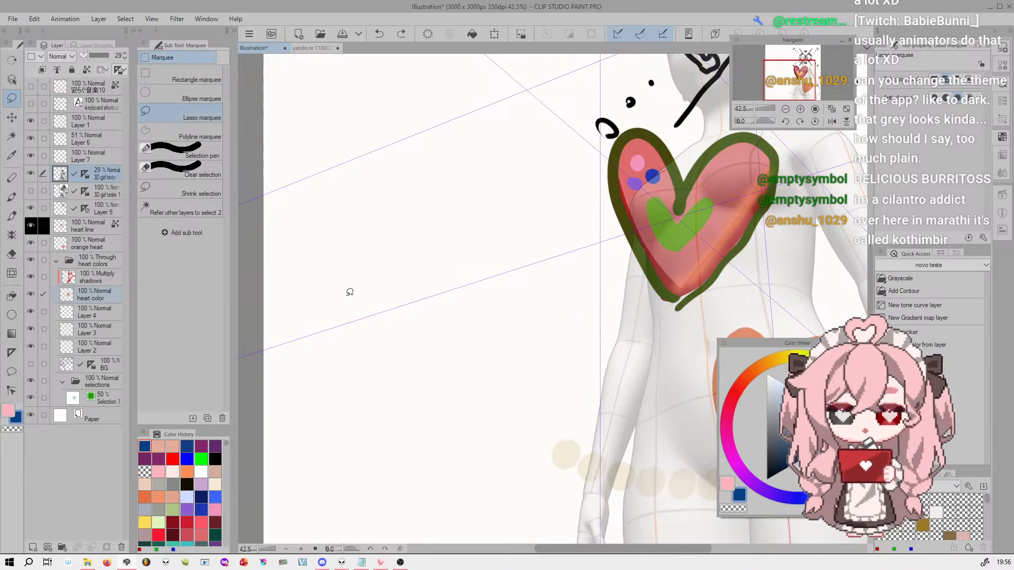
Try the Move layer tool on the 3D figure layer, and on it together with several heart layers, undoing the moves
left_click(11, 117)
left_click_drag(676, 210, 757, 183)
key("ctrl+z")
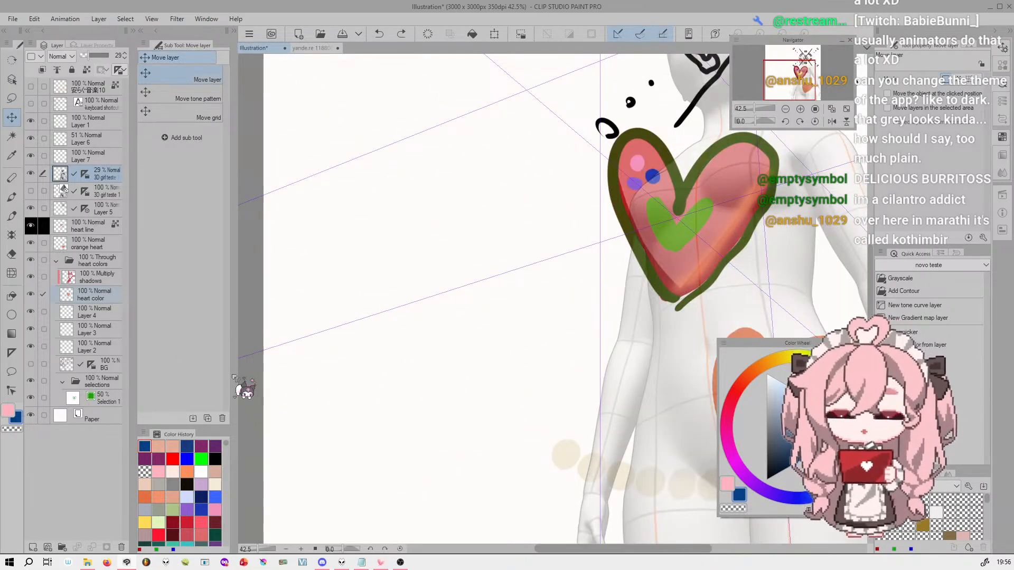
left_click(93, 277)
left_click(43, 173)
left_click(94, 174)
left_click(43, 294)
left_click(43, 311)
left_click(43, 226)
left_click_drag(615, 238, 351, 320)
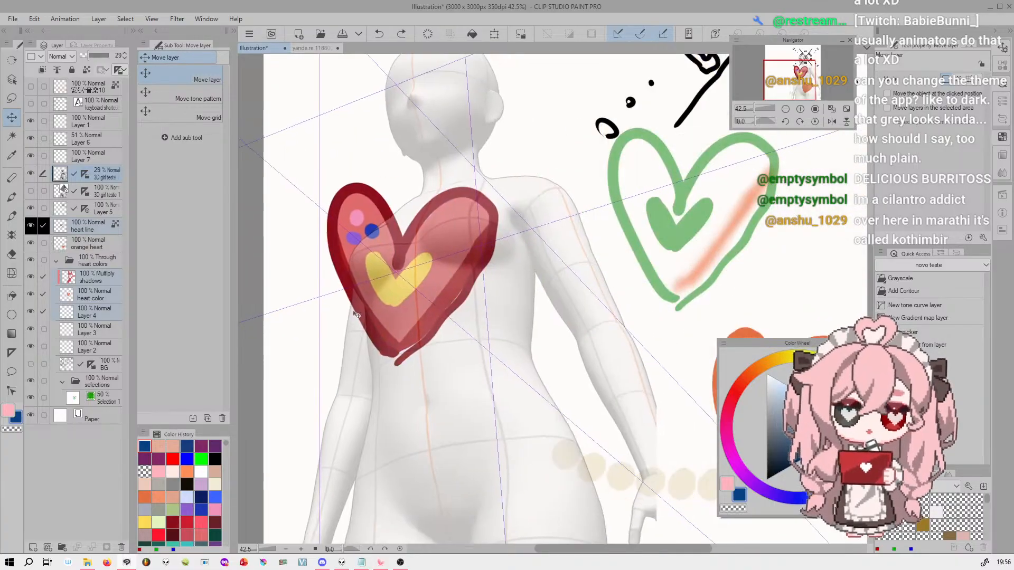
key("ctrl+z")
Select only the 3D figure layer, try Auto select with Refer other layers on several heart areas, and deselect
left_click(97, 244)
left_click(110, 176)
left_click(11, 137)
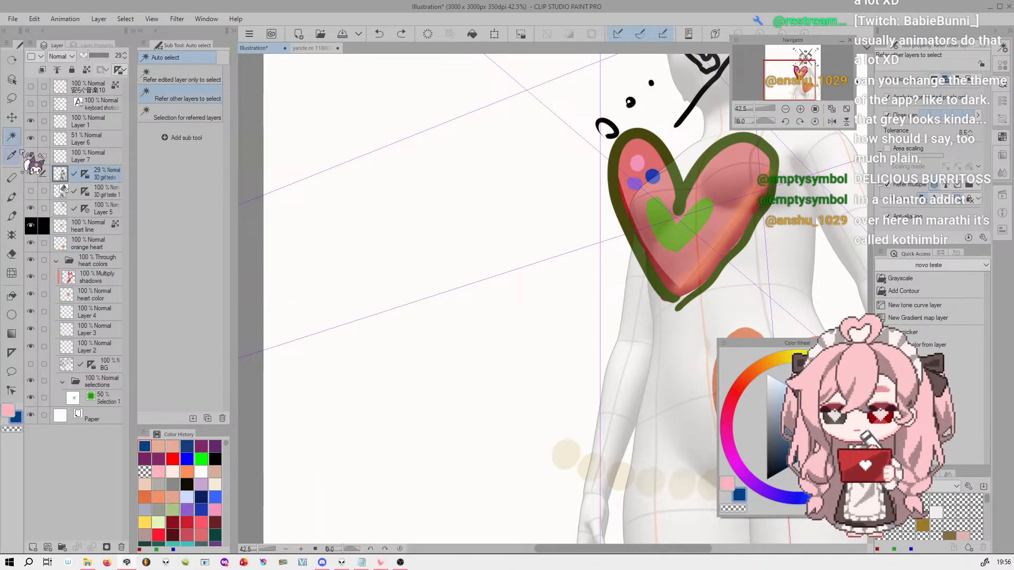
left_click(733, 182)
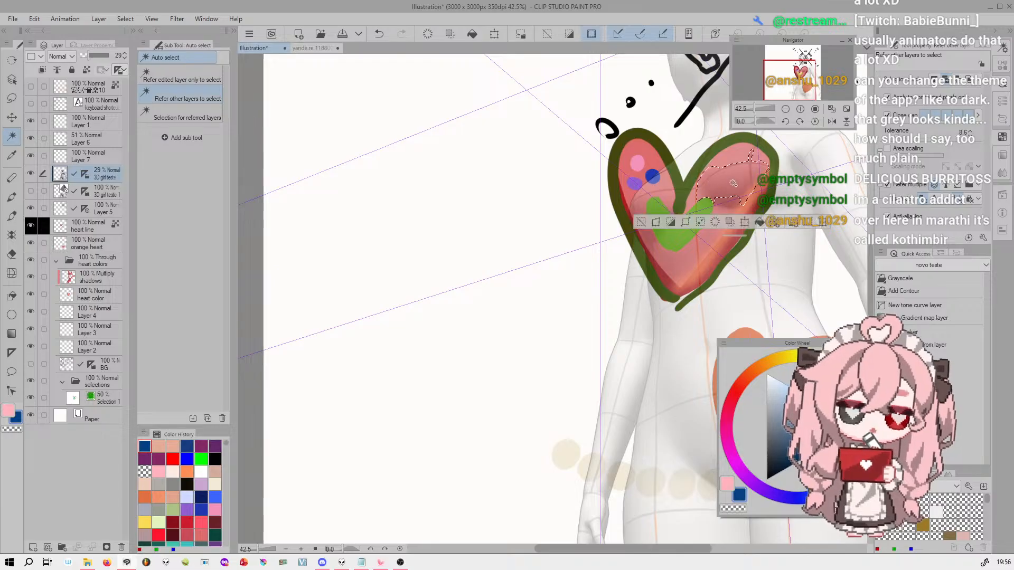
left_click(653, 176)
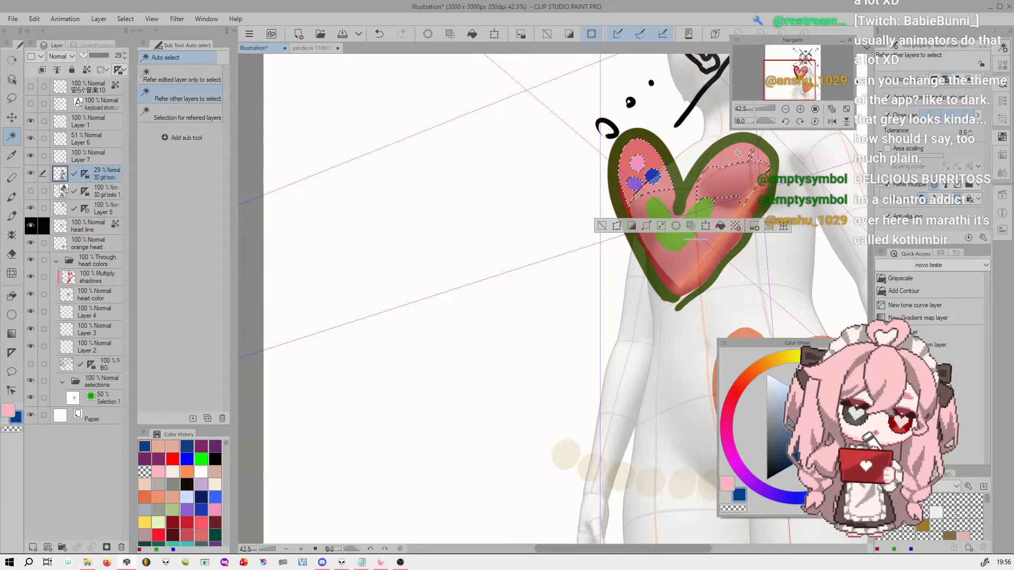
left_click(733, 209)
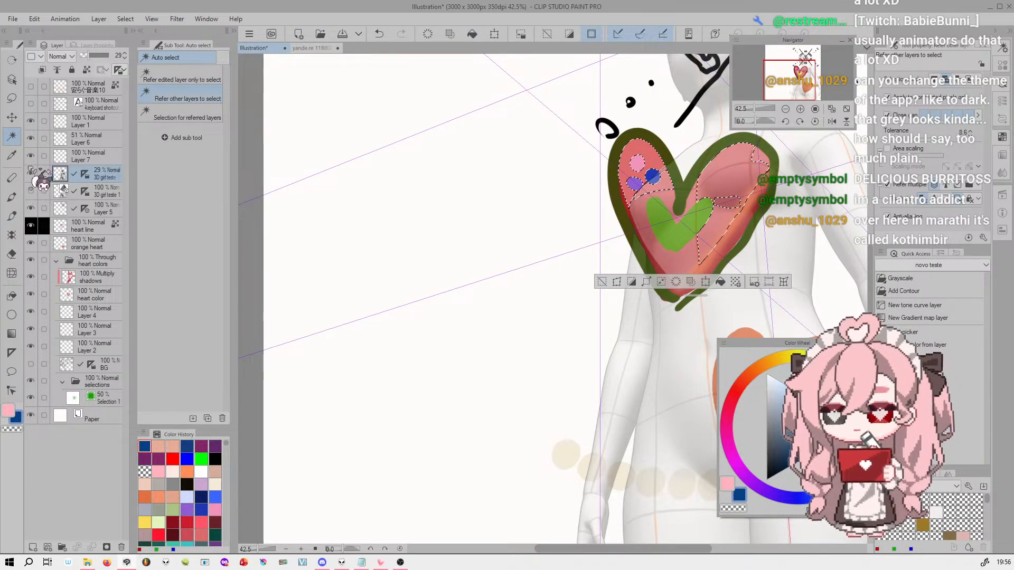
key("ctrl+d")
Pick the muted pink from inside the heart with the Color picker sub tool
left_click(12, 155)
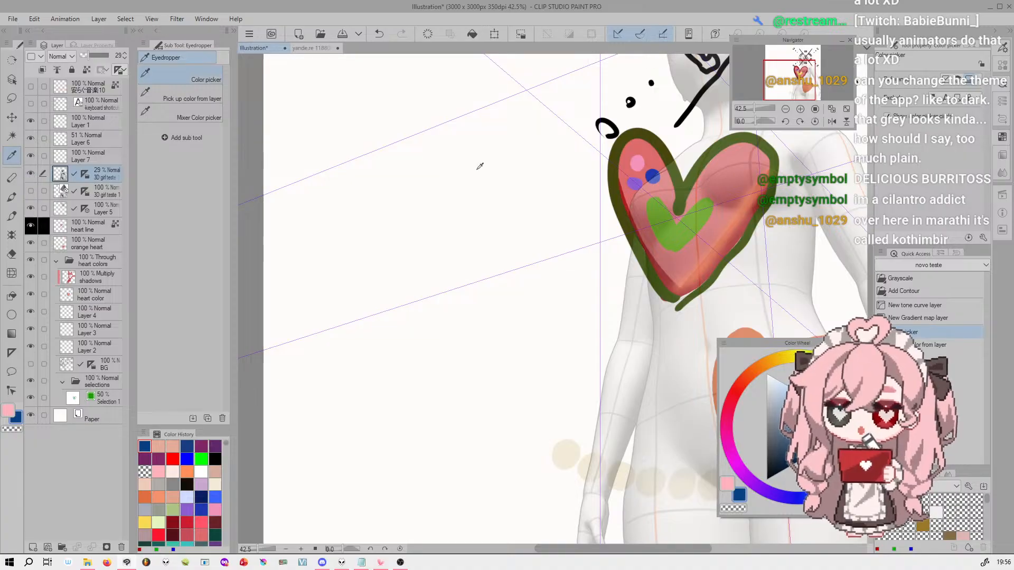
mouse_move(705, 171)
left_mouse_down()
mouse_move(721, 154)
mouse_move(730, 163)
mouse_move(705, 164)
mouse_move(700, 181)
left_mouse_up()
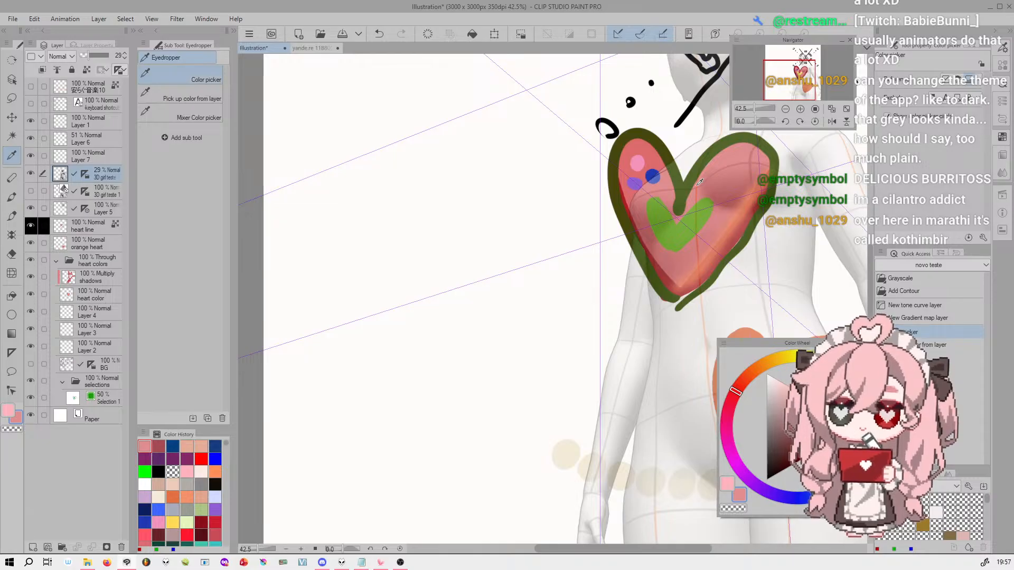
Go through the sub tools of the Pen, Airbrush, Decoration, Eraser and Liquify tools
left_click(11, 197)
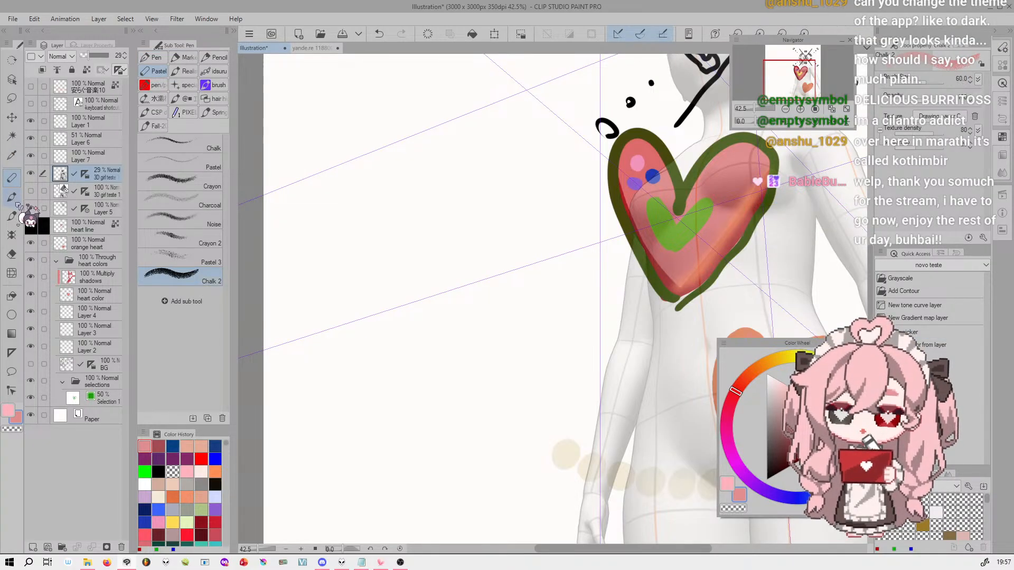
left_click(12, 215)
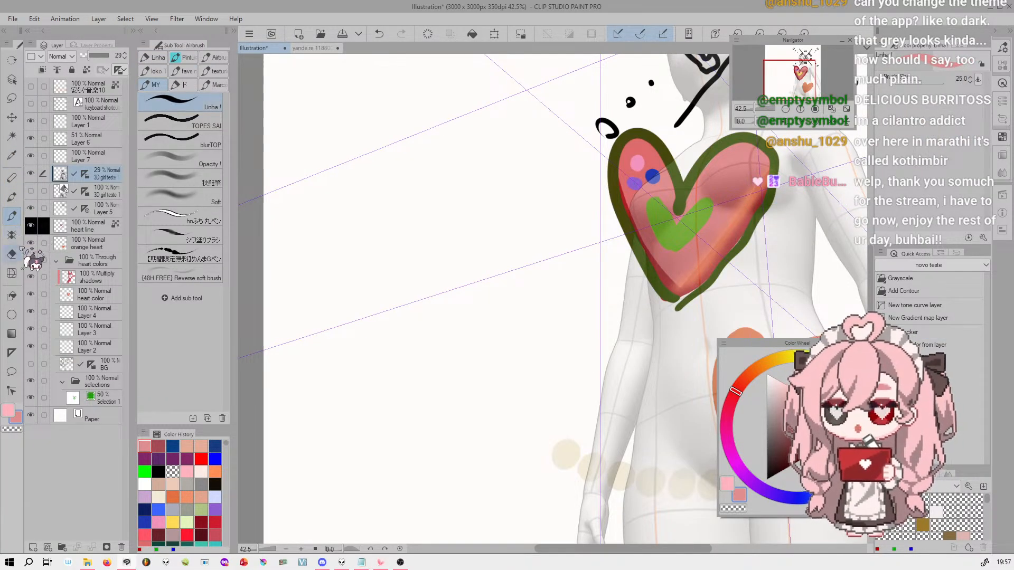
left_click(13, 235)
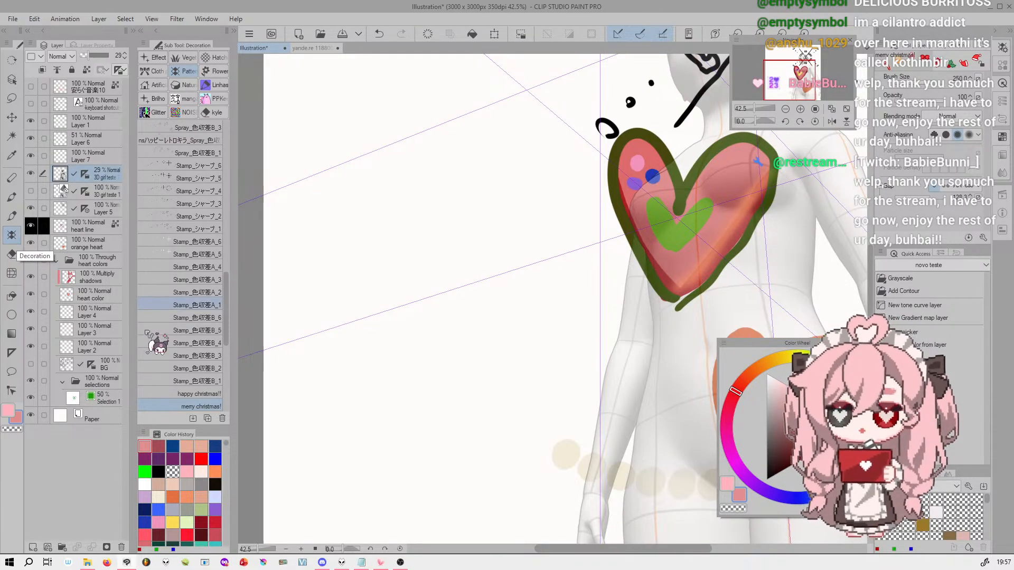
left_click(12, 254)
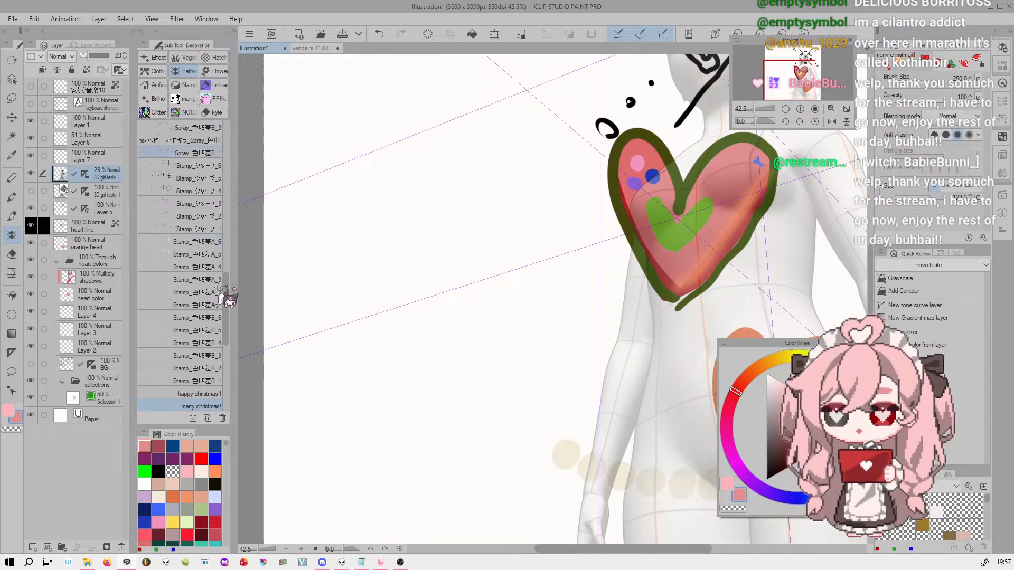
left_click(15, 255)
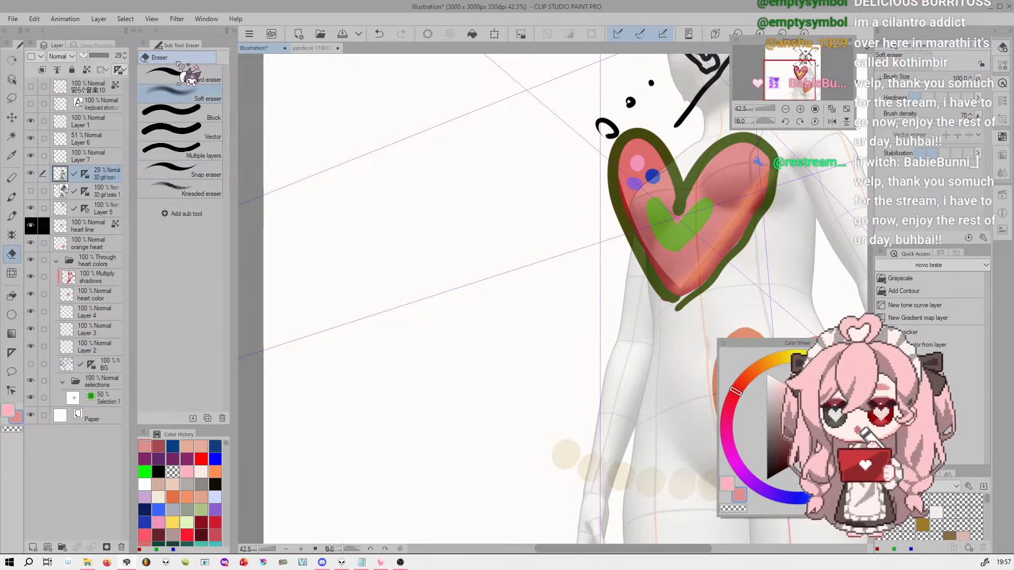
left_click(11, 273)
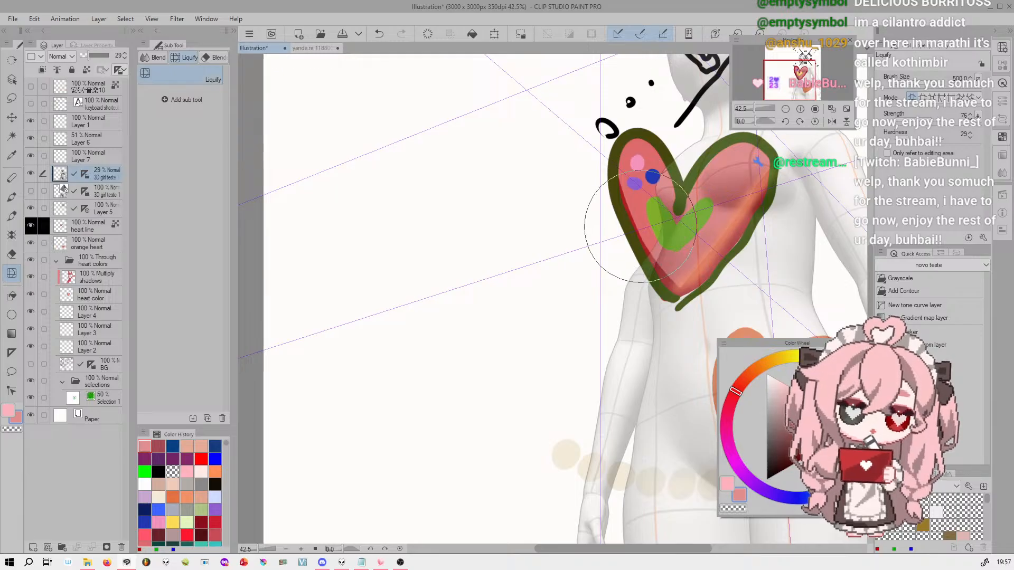
Try a Scale/Rotate transformation on the 3D figure layer and cancel it
key("ctrl+t")
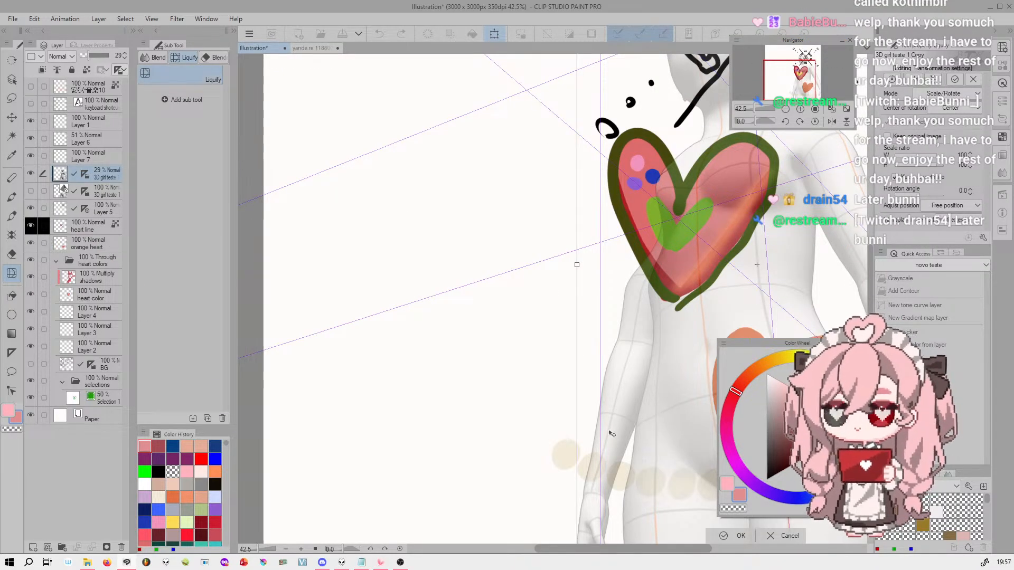
left_click_drag(756, 108, 747, 108)
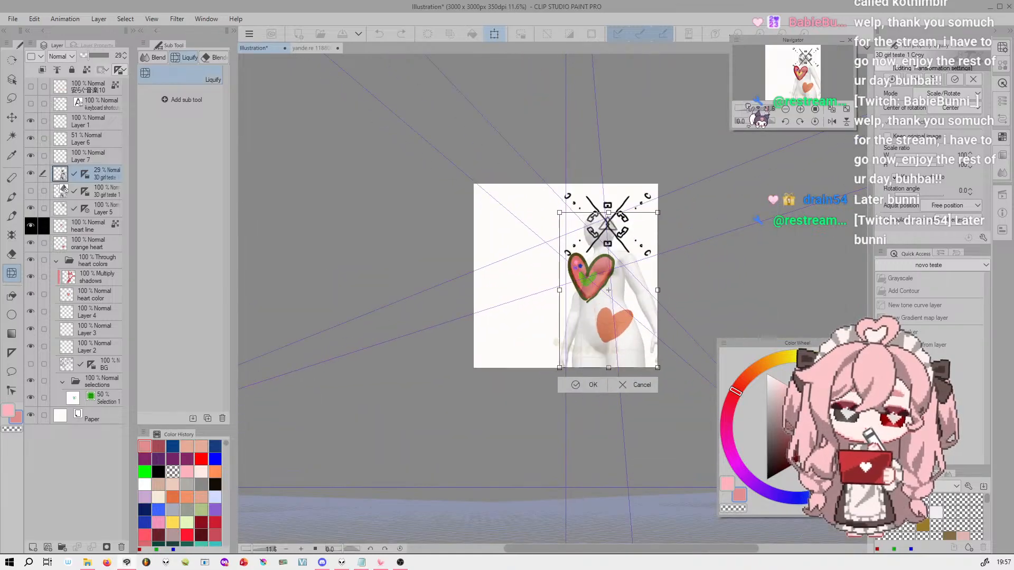
left_click(654, 383)
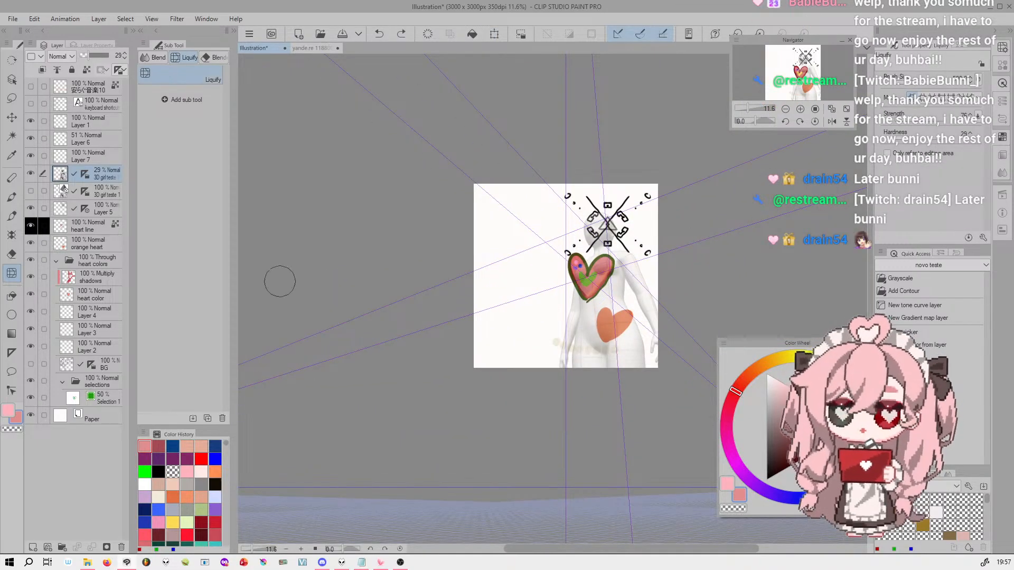
Try the Blur sub tool around the heart on the heart line layer, undo the result, and return to Liquify
left_click(89, 227)
left_click_drag(748, 109, 755, 108)
mouse_move(600, 266)
left_mouse_down()
mouse_move(662, 224)
mouse_move(421, 377)
mouse_move(668, 241)
mouse_move(604, 285)
mouse_move(631, 269)
mouse_move(611, 285)
mouse_move(629, 275)
mouse_move(637, 286)
mouse_move(602, 277)
mouse_move(627, 267)
mouse_move(621, 247)
mouse_move(611, 247)
mouse_move(642, 164)
mouse_move(647, 232)
left_mouse_up()
left_click(154, 57)
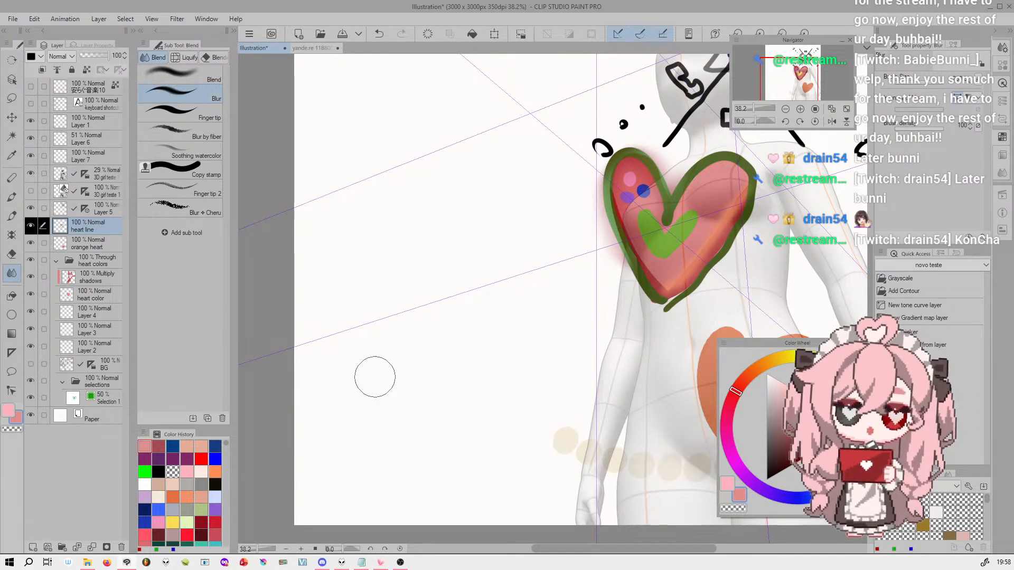
key("ctrl+t")
left_click(706, 328)
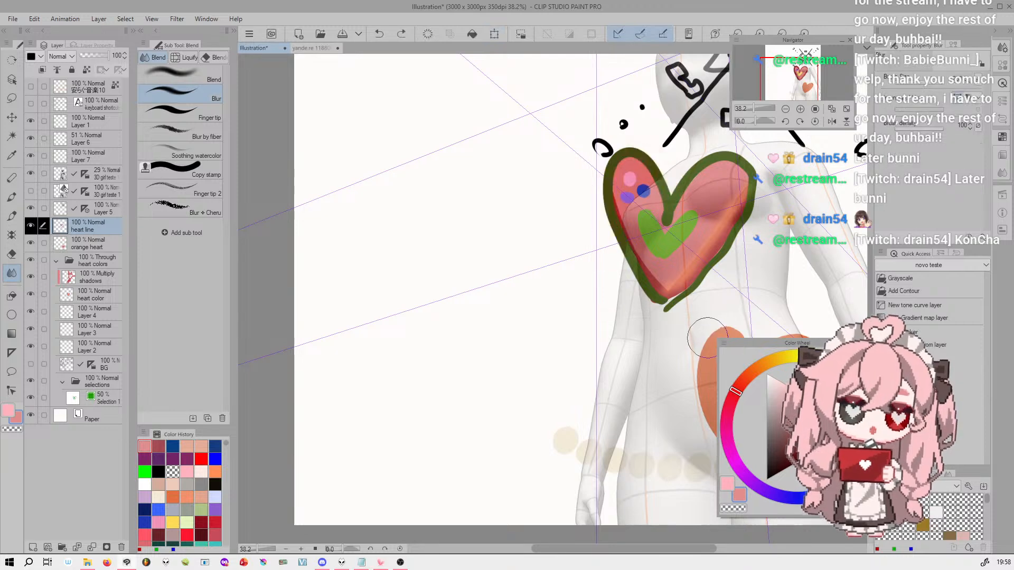
left_click(185, 57)
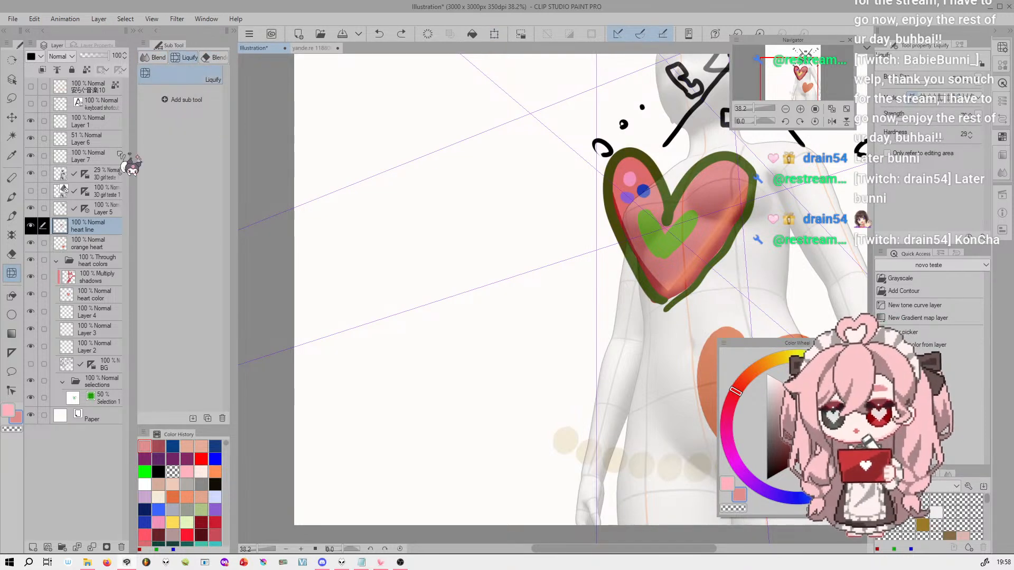
Select the Fill tool and set the 3D figure layer's ruler to Show Only When Editing Target
left_click(12, 296)
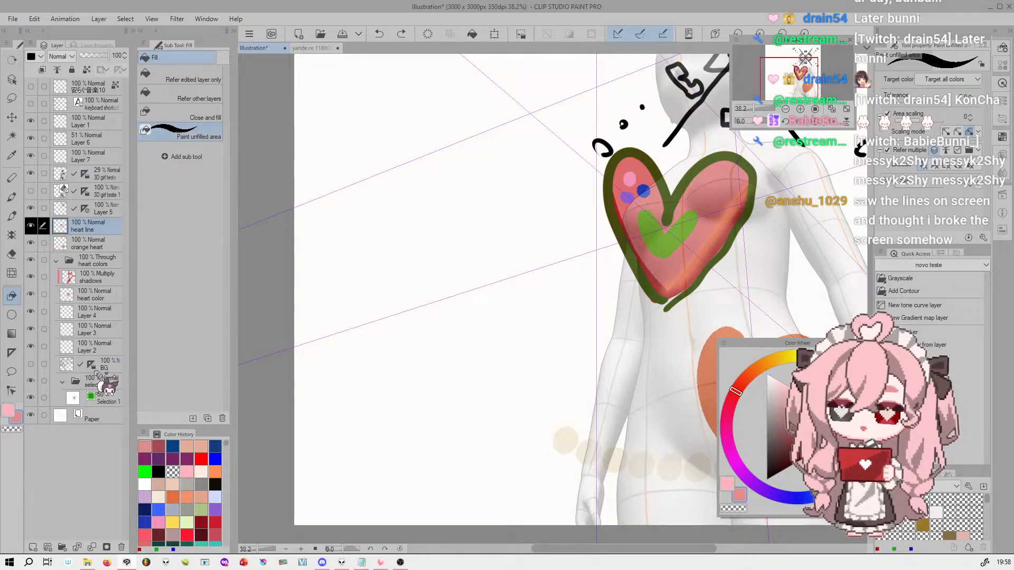
left_click_drag(774, 73, 780, 41)
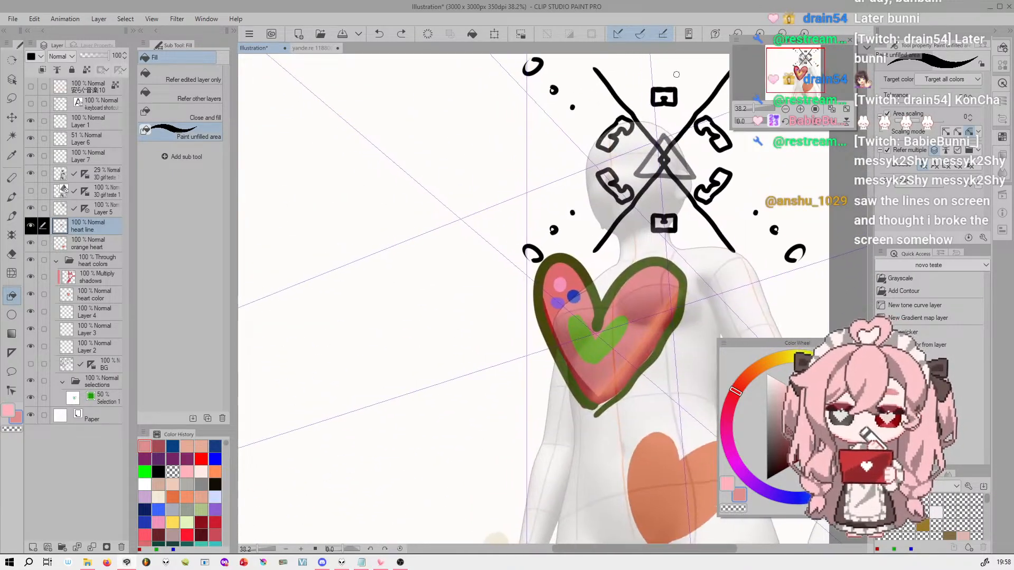
left_click(105, 189)
left_click(106, 177)
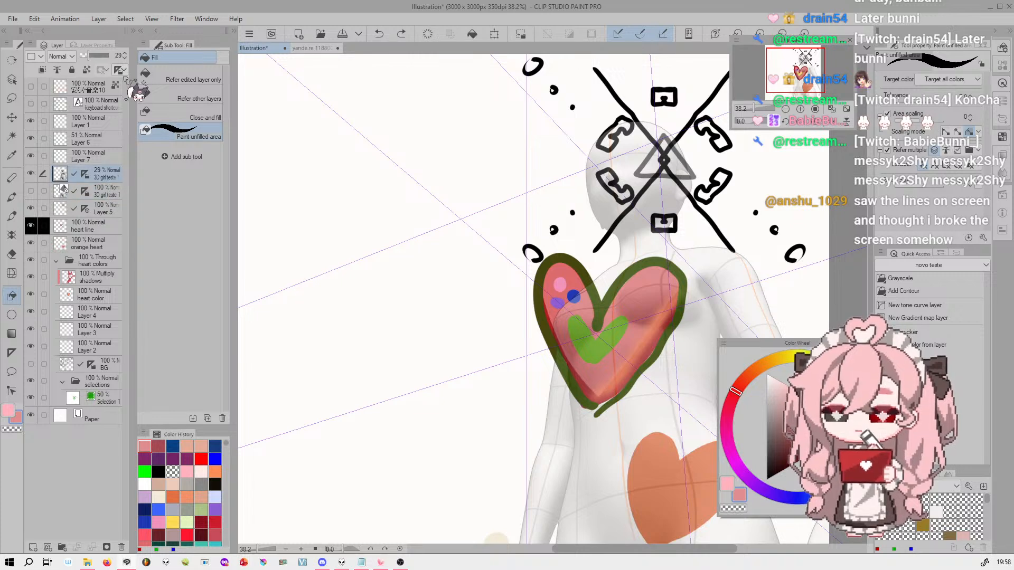
left_click(120, 70)
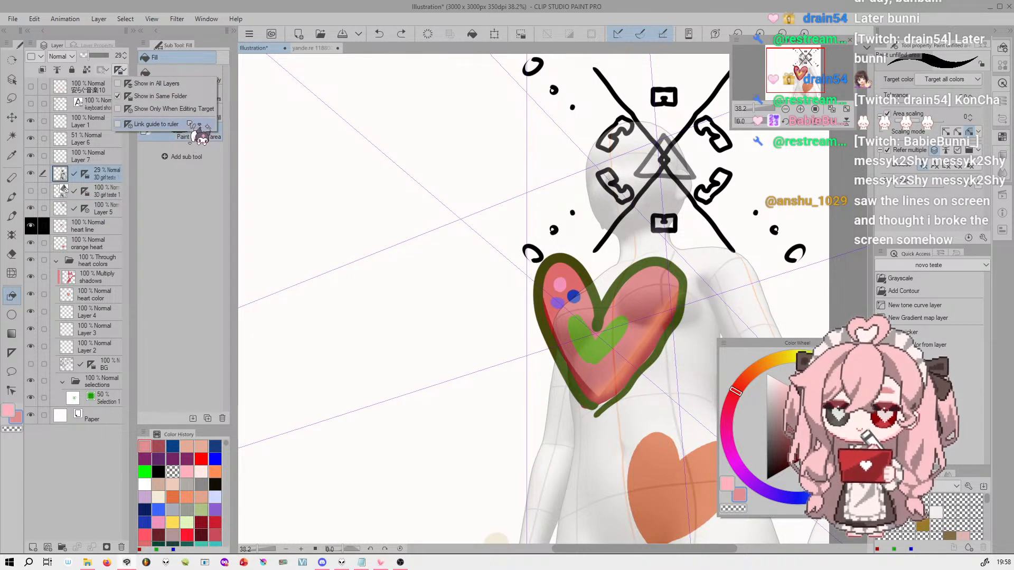
left_click(174, 108)
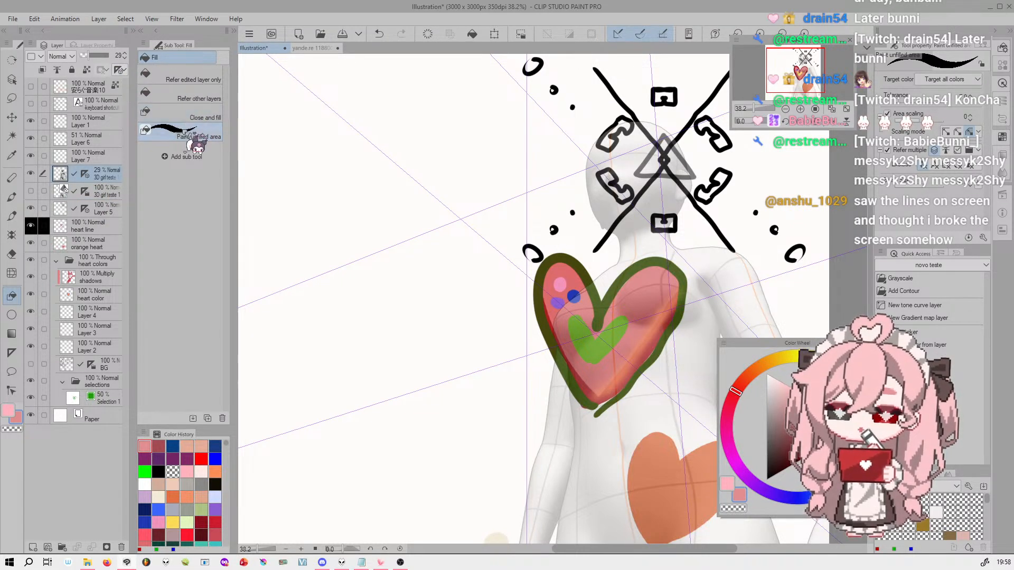
left_click(108, 366)
left_click(91, 365)
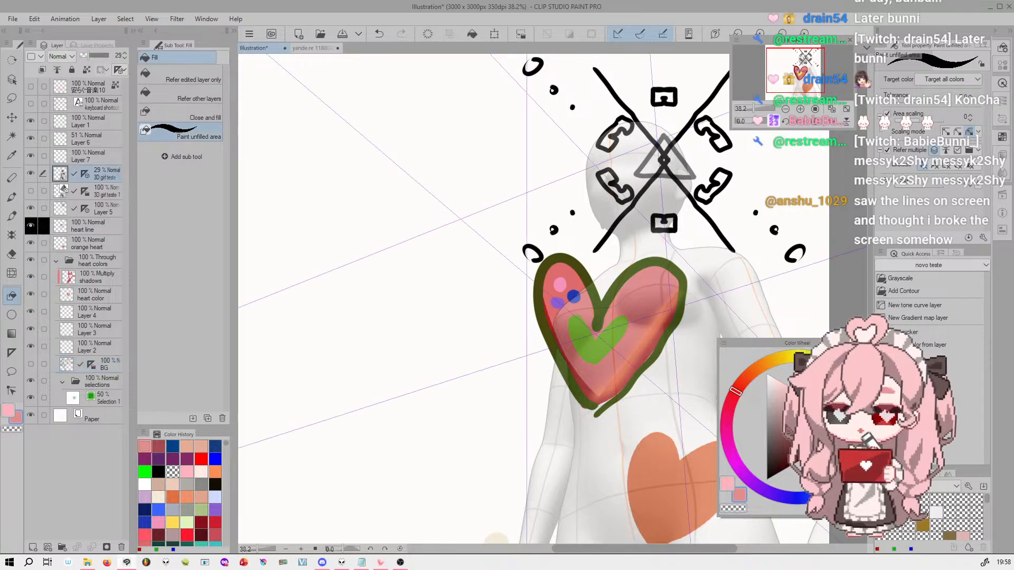
On Layer 7, fill the figure's shoulder and upper arm with the picked pink using the Refer other layers fill
left_click(91, 159)
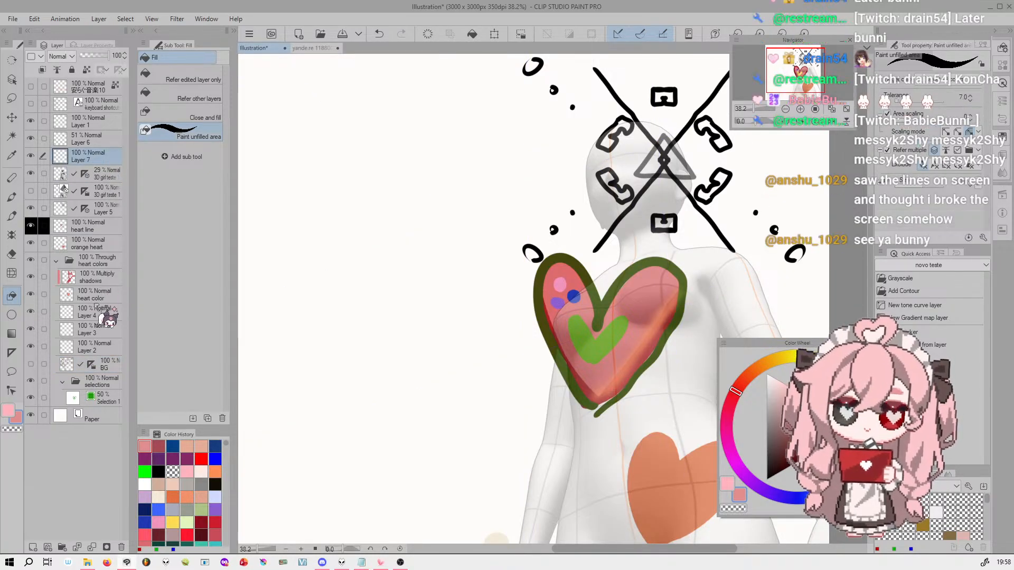
left_click_drag(755, 108, 757, 109)
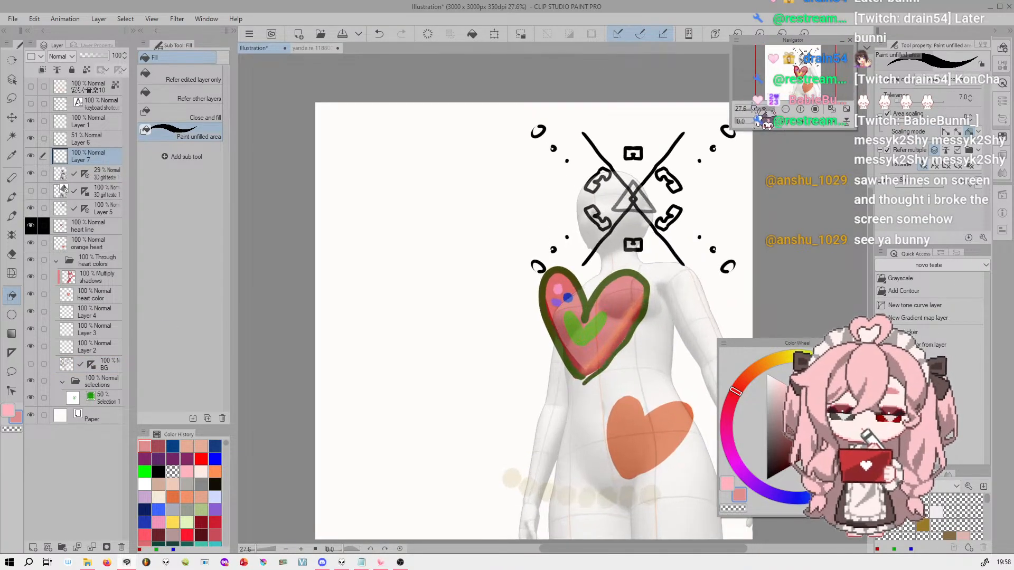
left_click(184, 96)
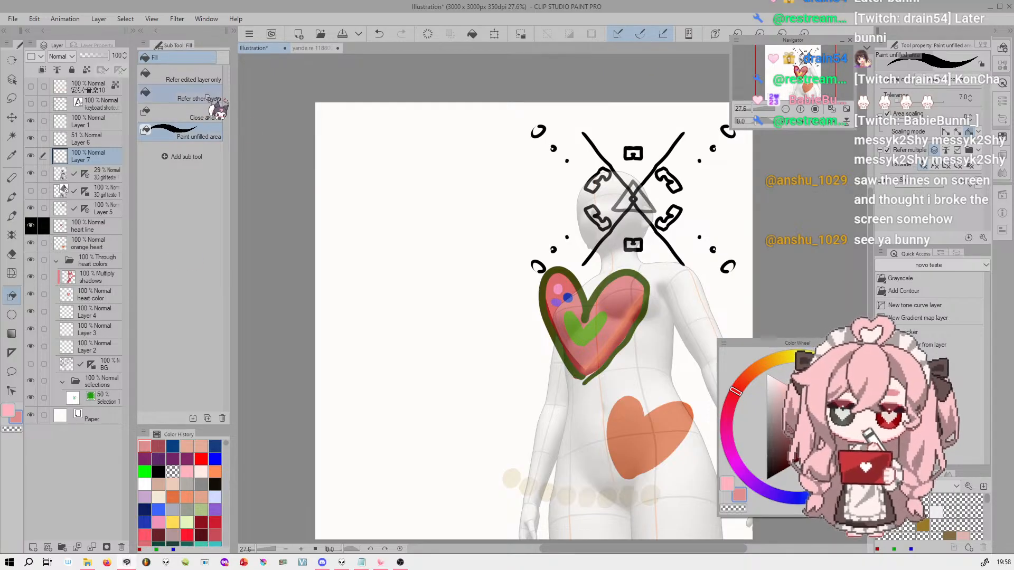
left_click(677, 276)
left_click(690, 299)
left_click(686, 311)
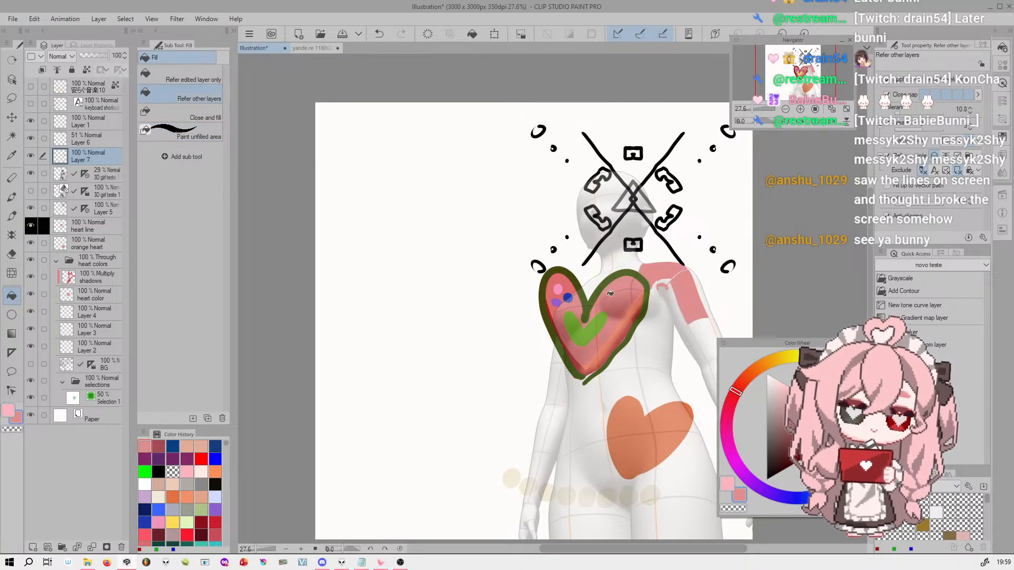
Fill the triangle and the side of the figure's head with pink on Layer 7 using Paint unfilled area
left_click(214, 132)
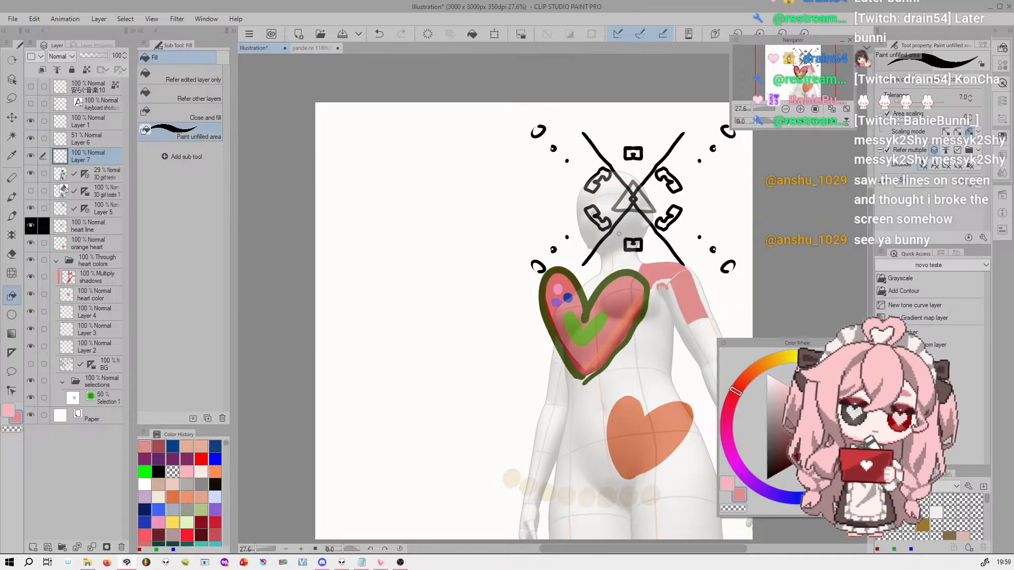
left_click_drag(597, 212, 610, 228)
mouse_move(636, 186)
left_mouse_down()
mouse_move(622, 209)
mouse_move(655, 204)
left_mouse_up()
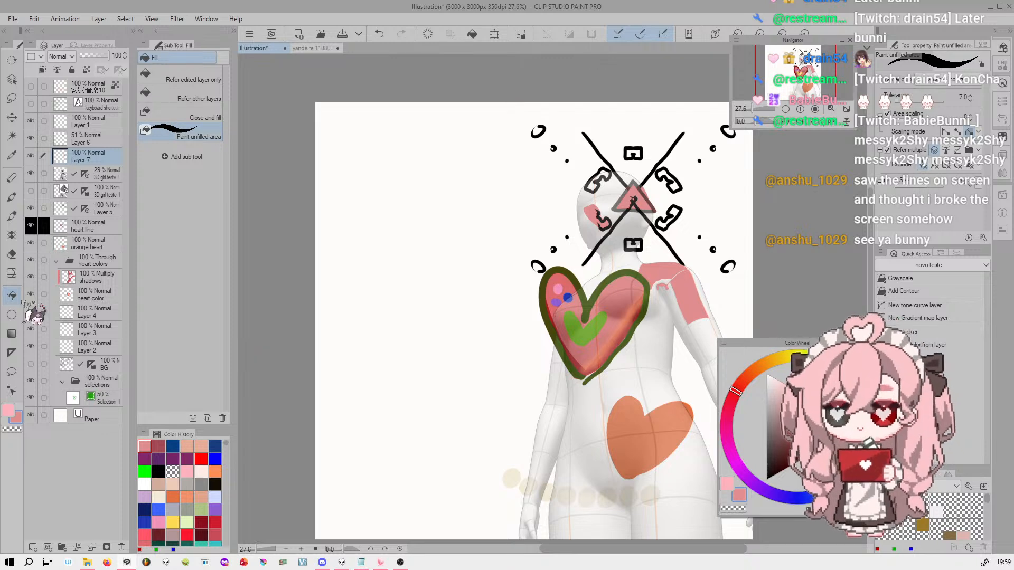
Draw a large and a small filled rounded rectangle with the Rectangle figure, plus a heart with Lasso fill, on Layer 7
left_click(11, 315)
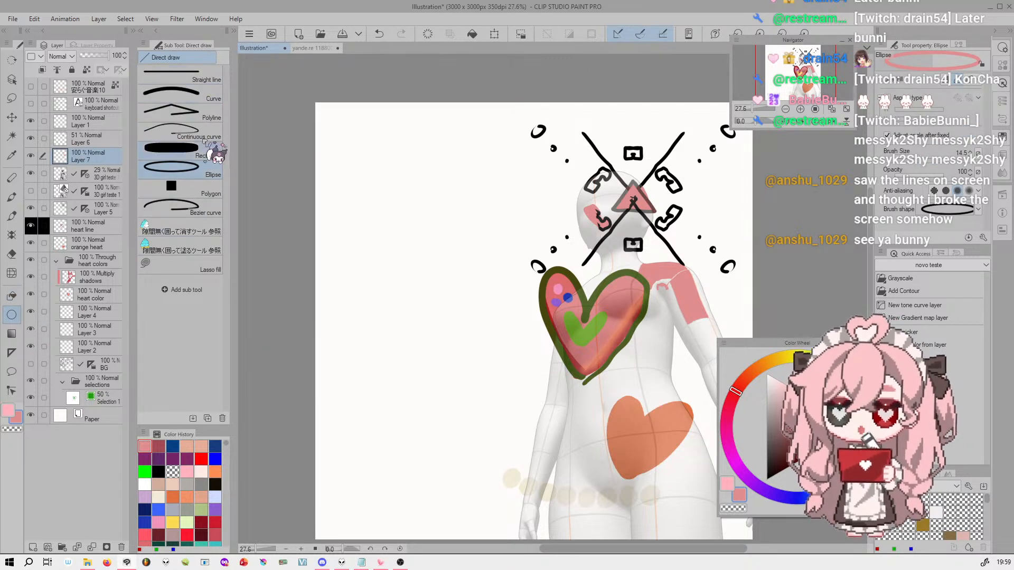
left_click(212, 154)
left_click_drag(381, 173, 482, 279)
left_click_drag(349, 312, 400, 355)
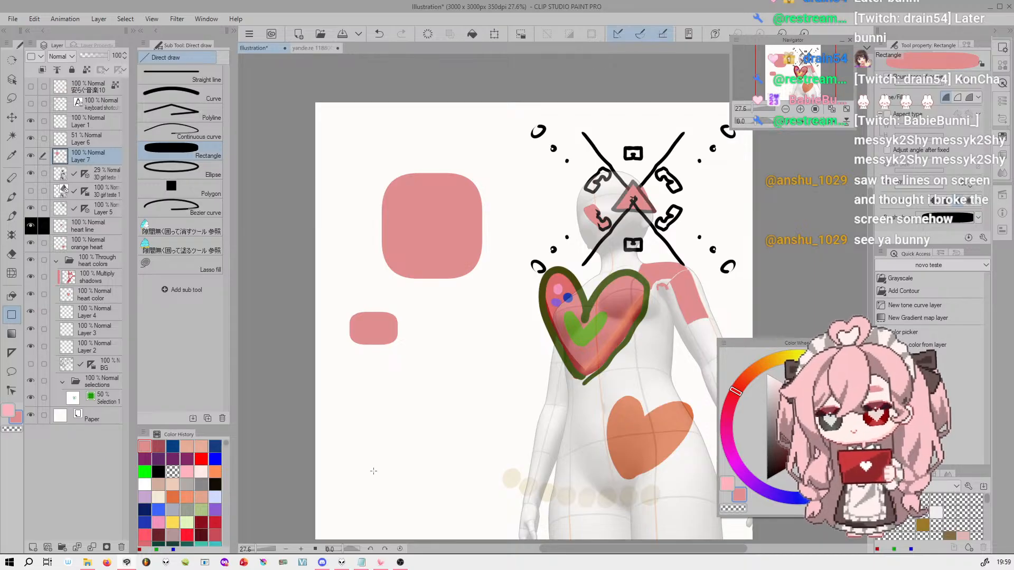
left_click(180, 266)
mouse_move(458, 429)
left_mouse_down()
mouse_move(451, 289)
mouse_move(478, 428)
left_mouse_up()
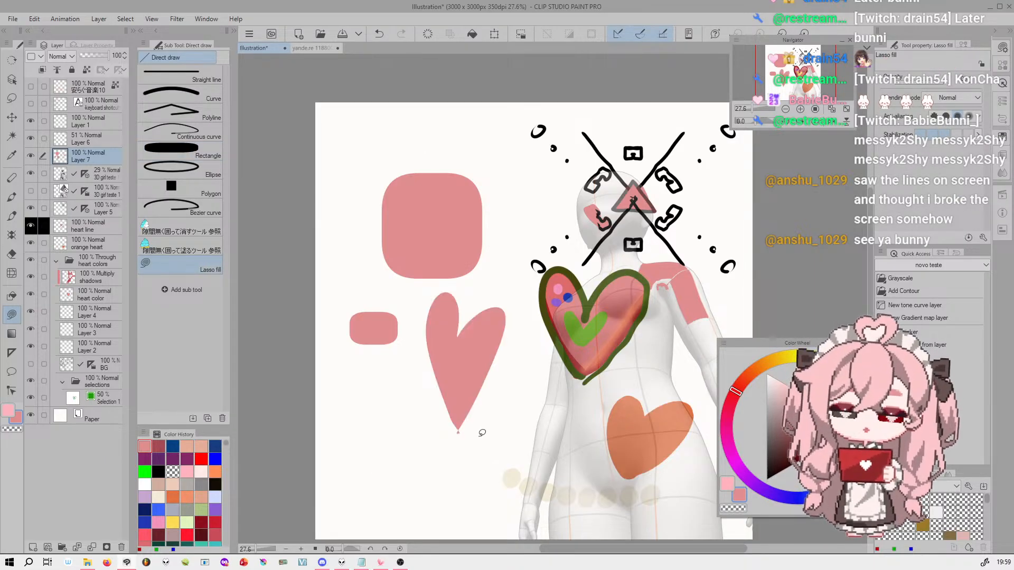
Try a Foreground to transparent gradient across the canvas on Layer 7 and undo it
left_click(11, 333)
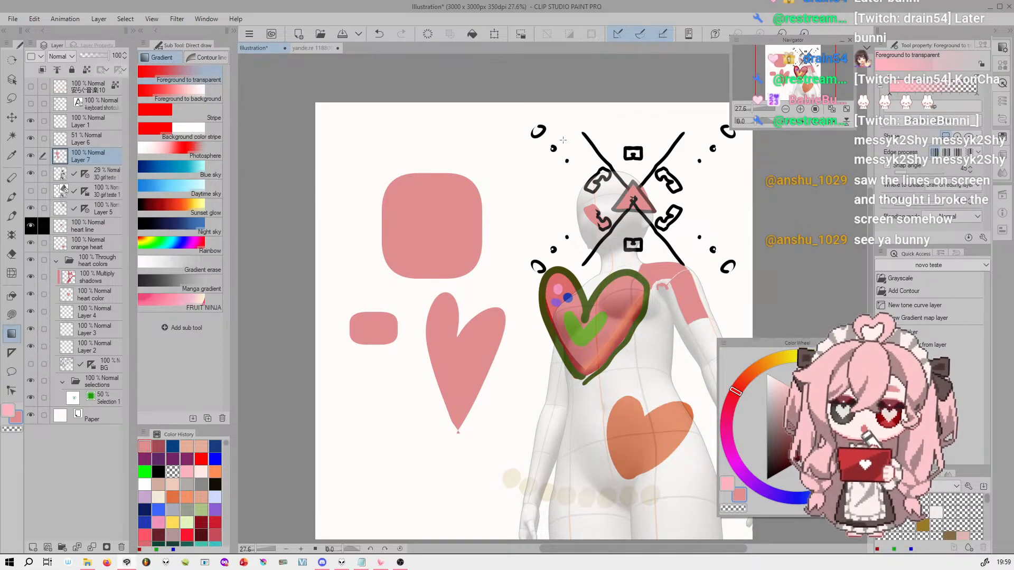
left_click_drag(412, 176, 412, 177)
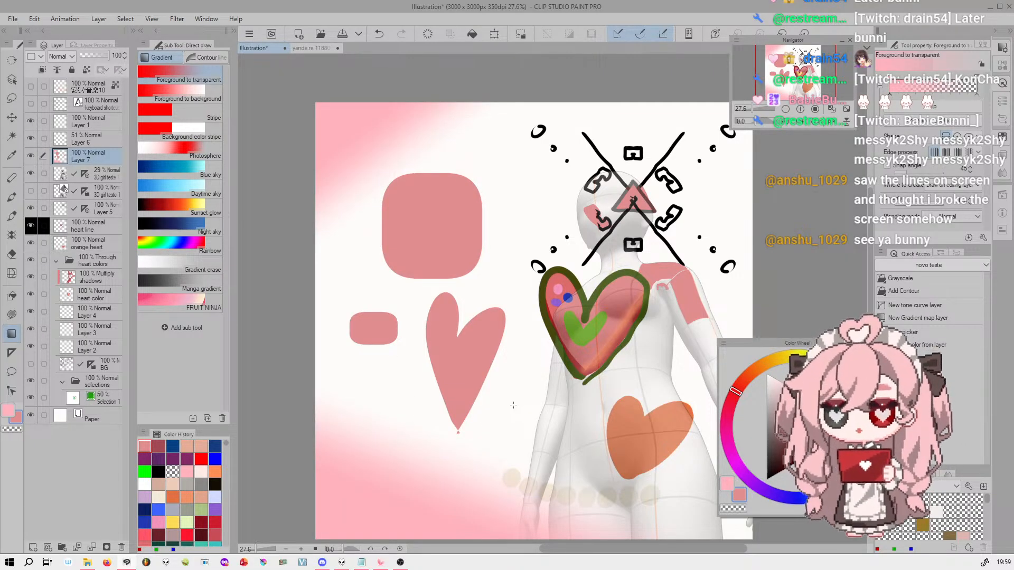
key("ctrl+z")
key("ctrl+z")
Look over the sub tools of the Ruler, Balloon and Text tools
left_click(12, 353)
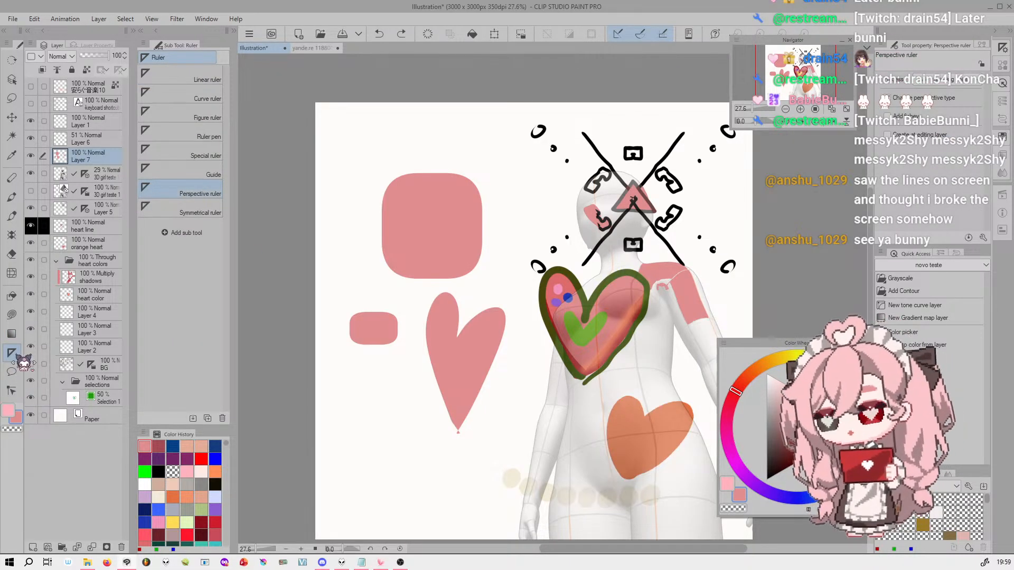
left_click(11, 372)
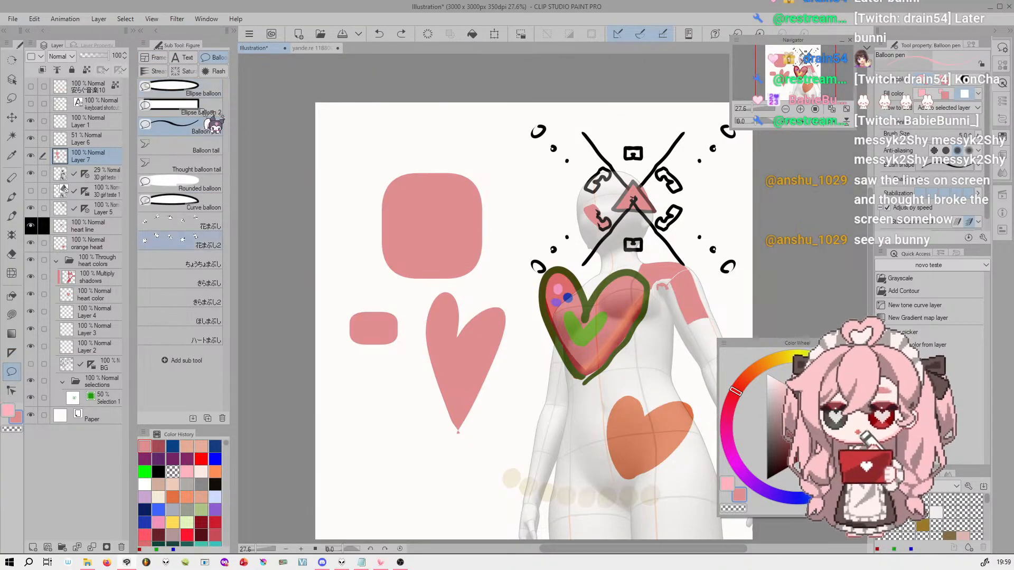
left_click(184, 57)
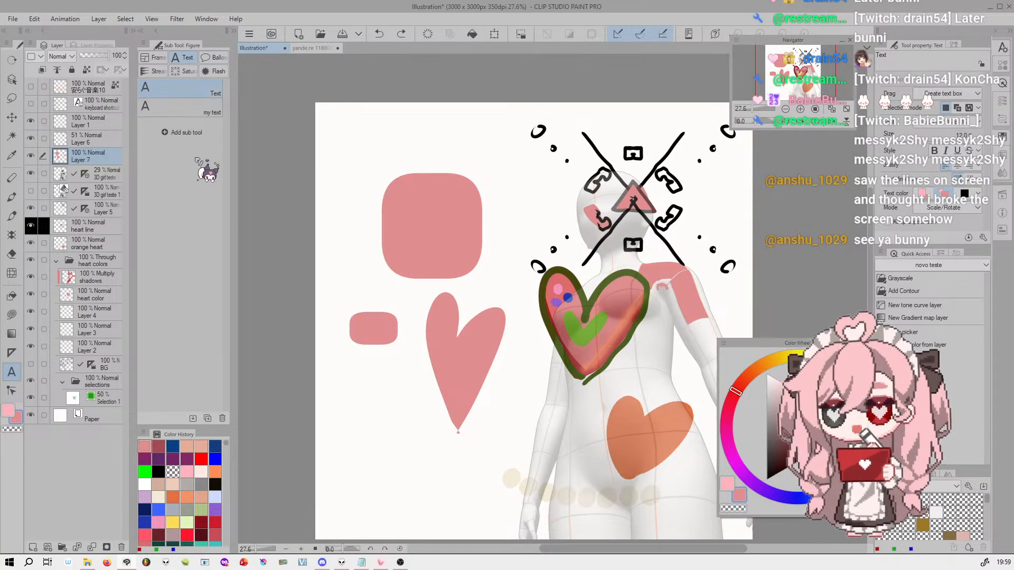
Try a Rectangle frame around the pink shapes and undo it
left_click(154, 57)
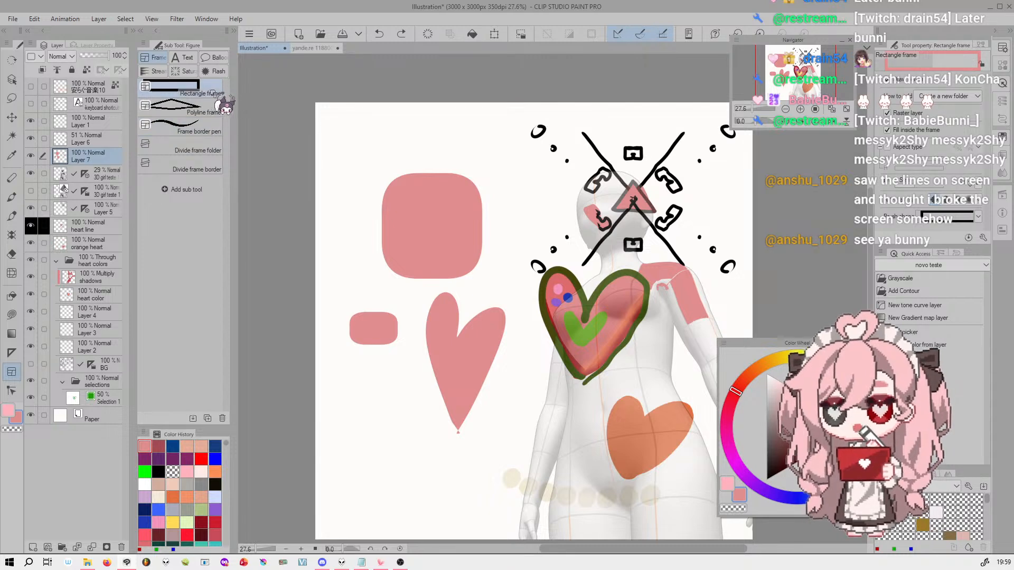
left_click_drag(347, 140, 520, 347)
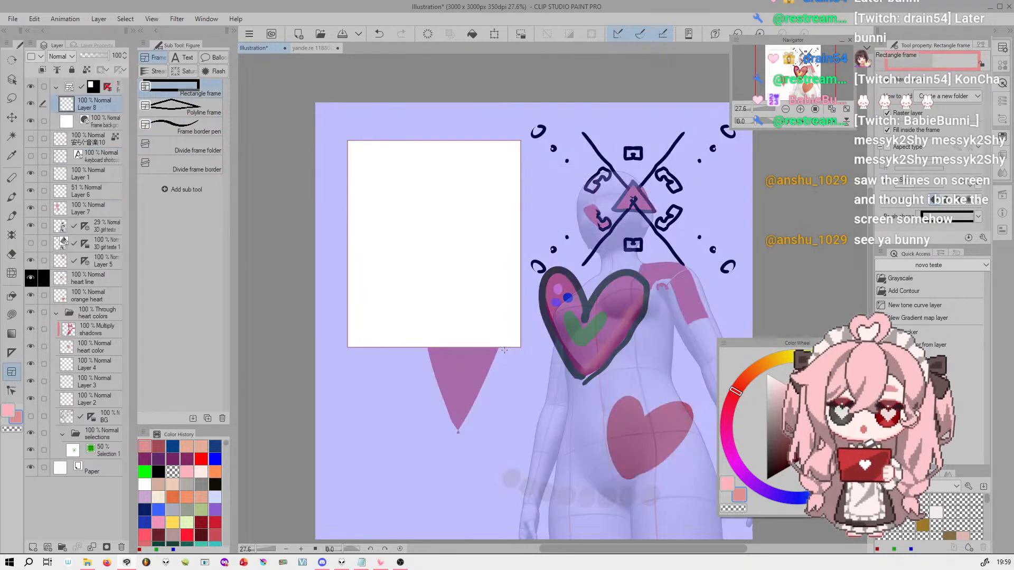
key("ctrl+z")
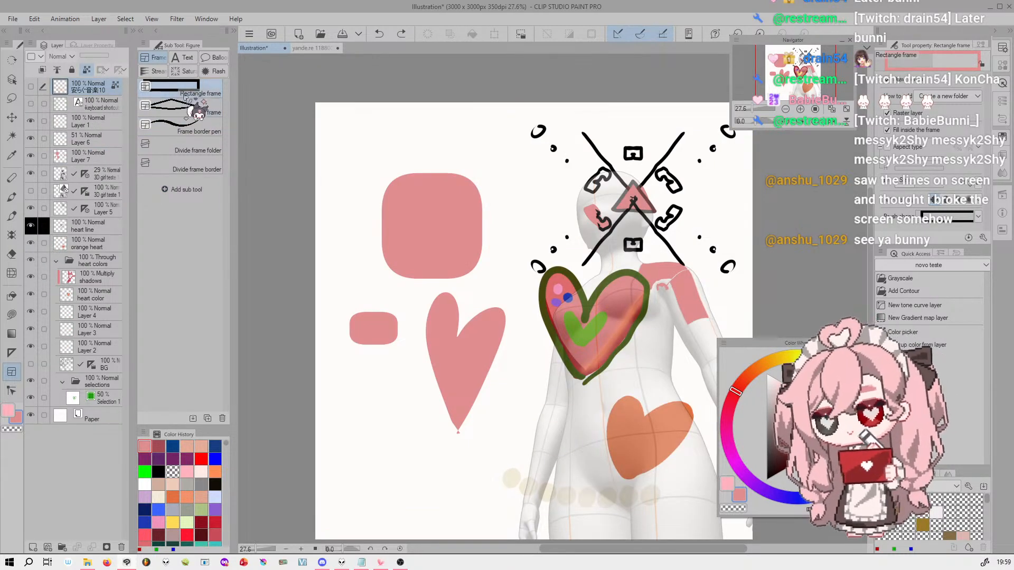
Look over the Stream line, Flash and Frame sub tool groups
left_click(157, 71)
left_click(213, 70)
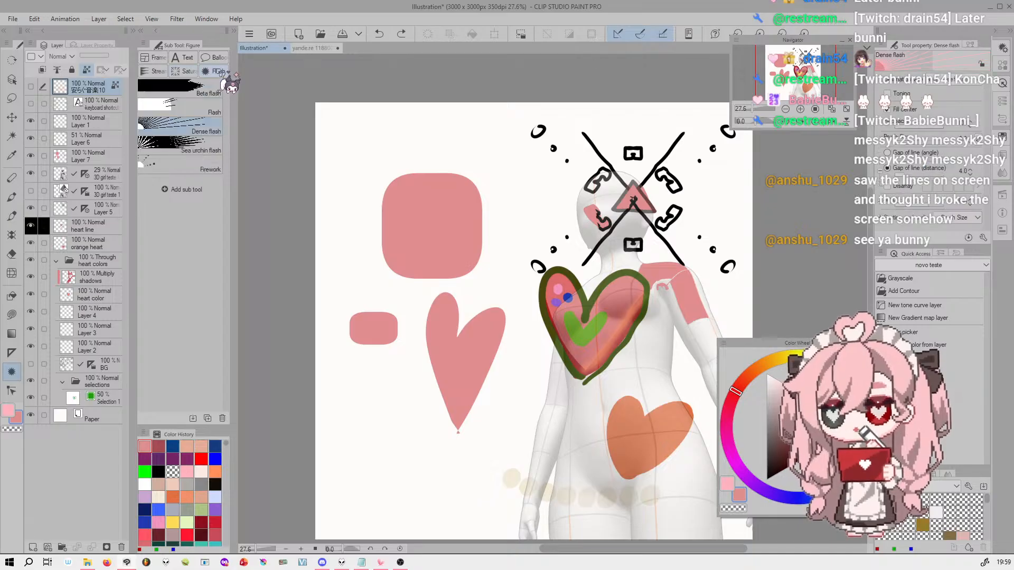
left_click(154, 59)
left_click(213, 74)
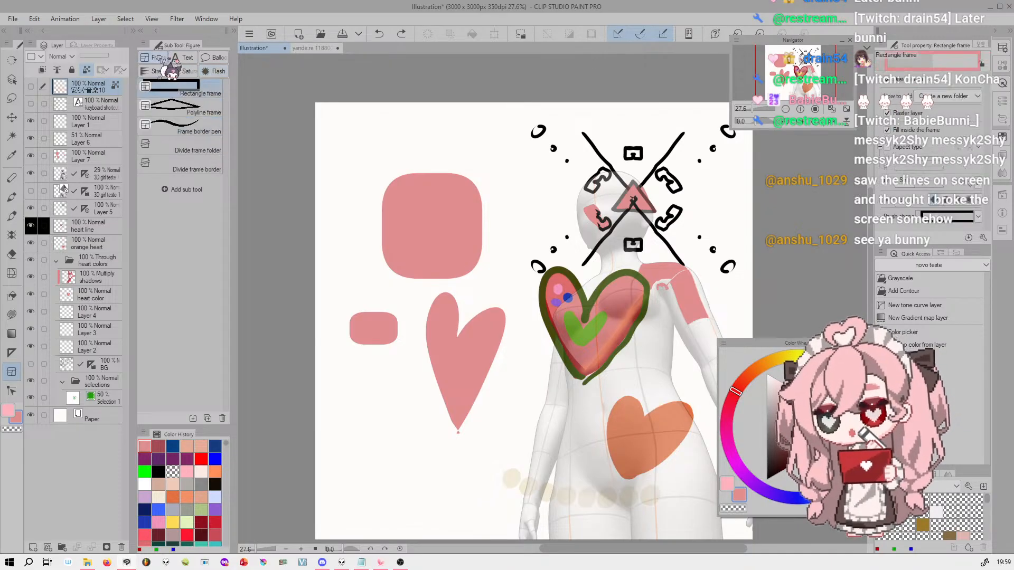
Look over the Correct line tools, select the orange heart layer and try Fill leftover near the figure's head
left_click(12, 391)
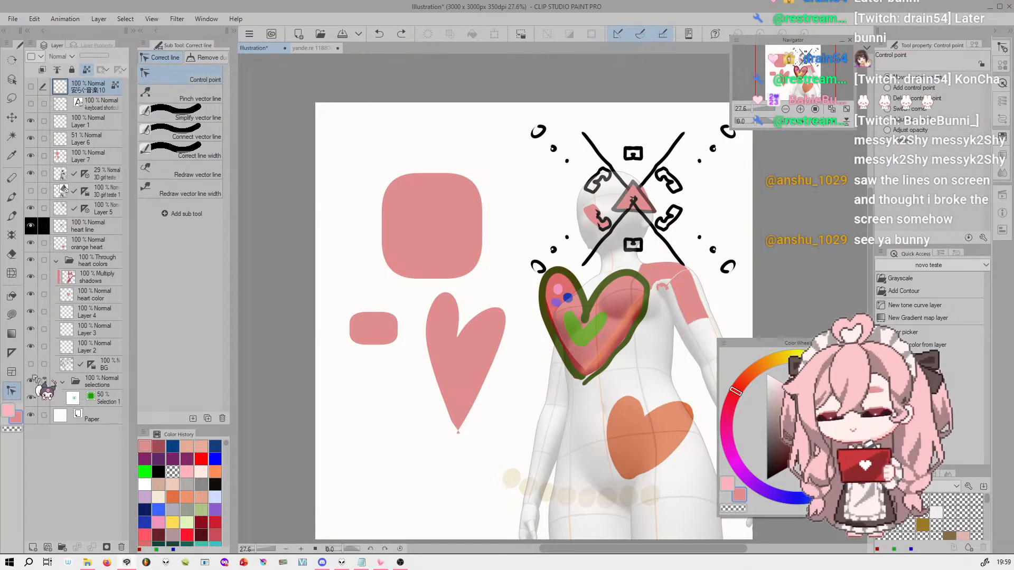
left_click(192, 56)
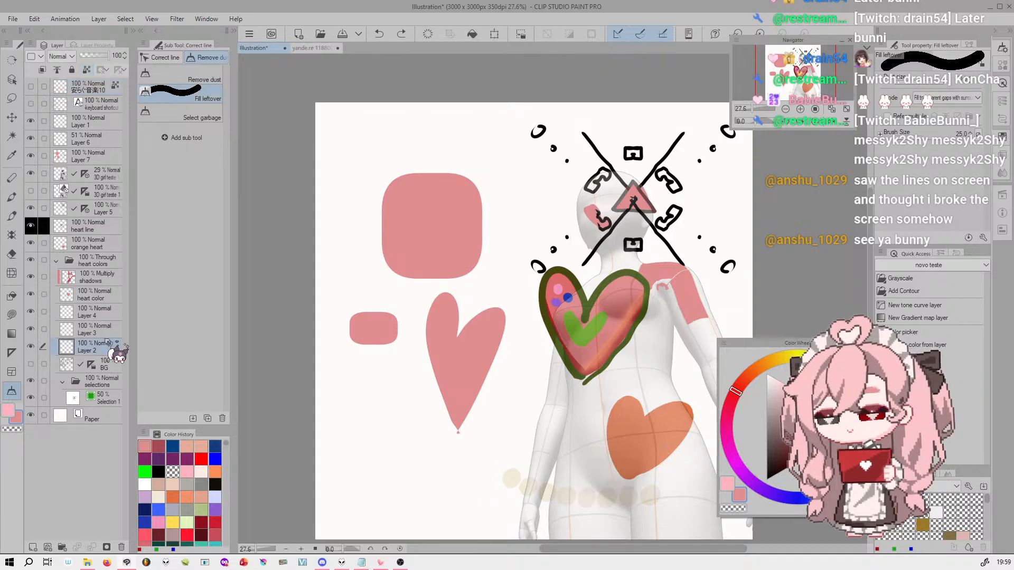
left_click(121, 239)
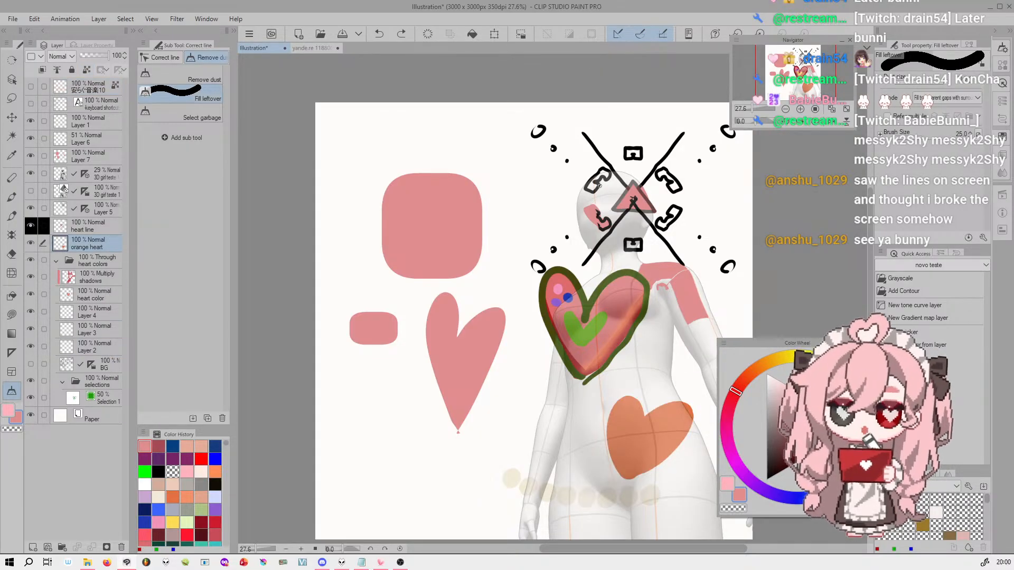
left_click_drag(607, 169, 616, 165)
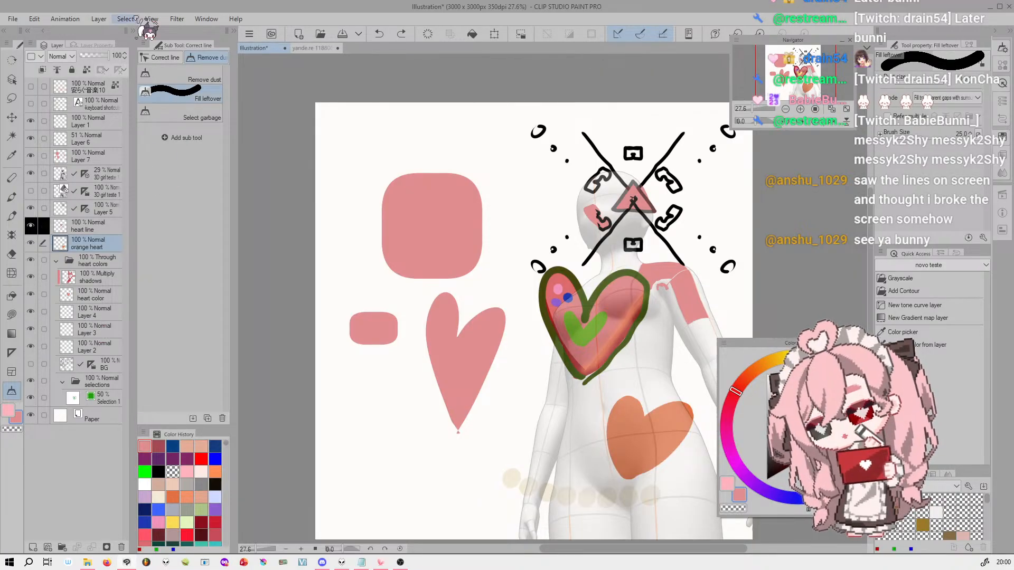
Try the Dark color interface setting in the Preferences
left_click(13, 19)
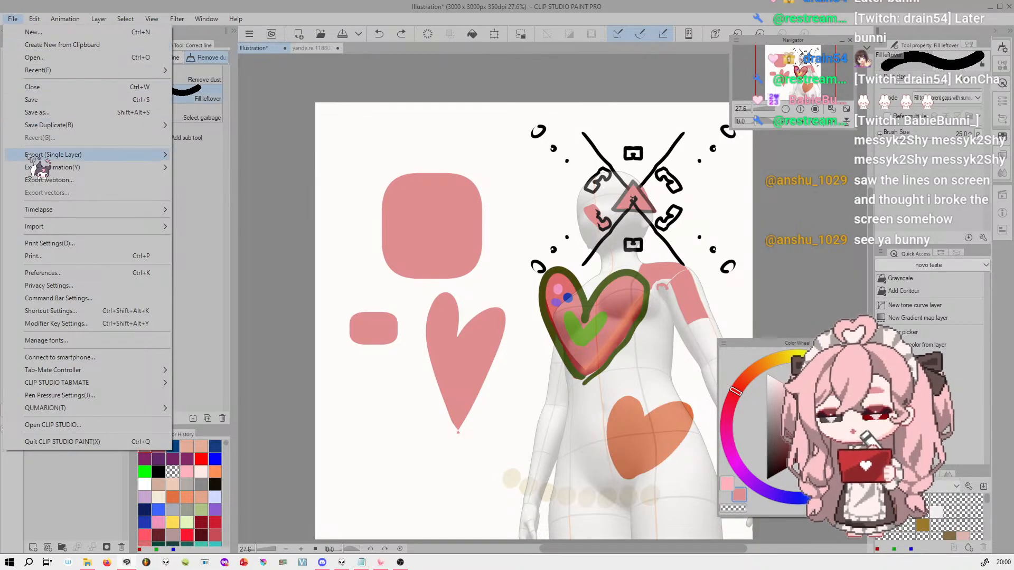
left_click(43, 272)
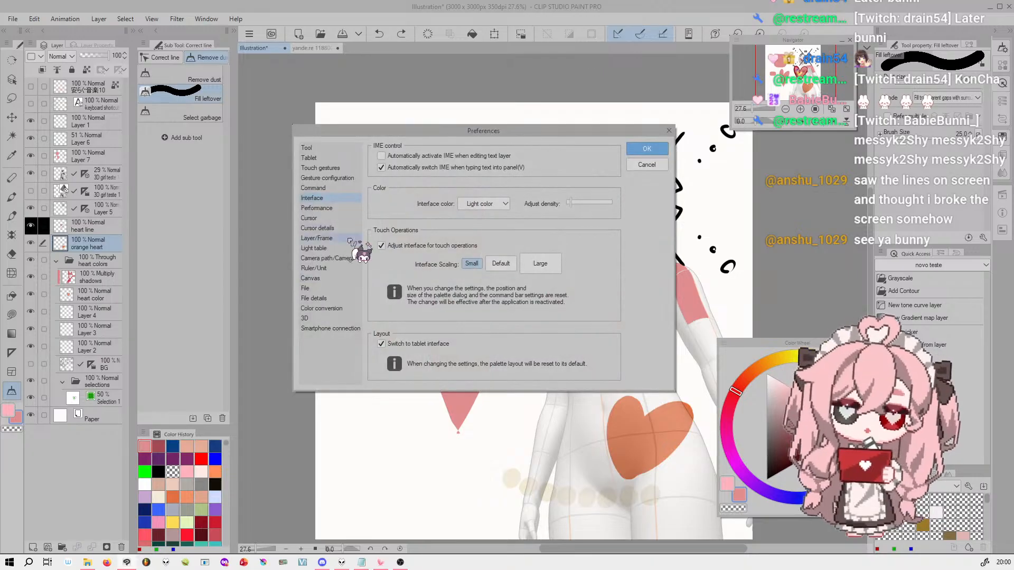
left_click(491, 204)
left_click(500, 226)
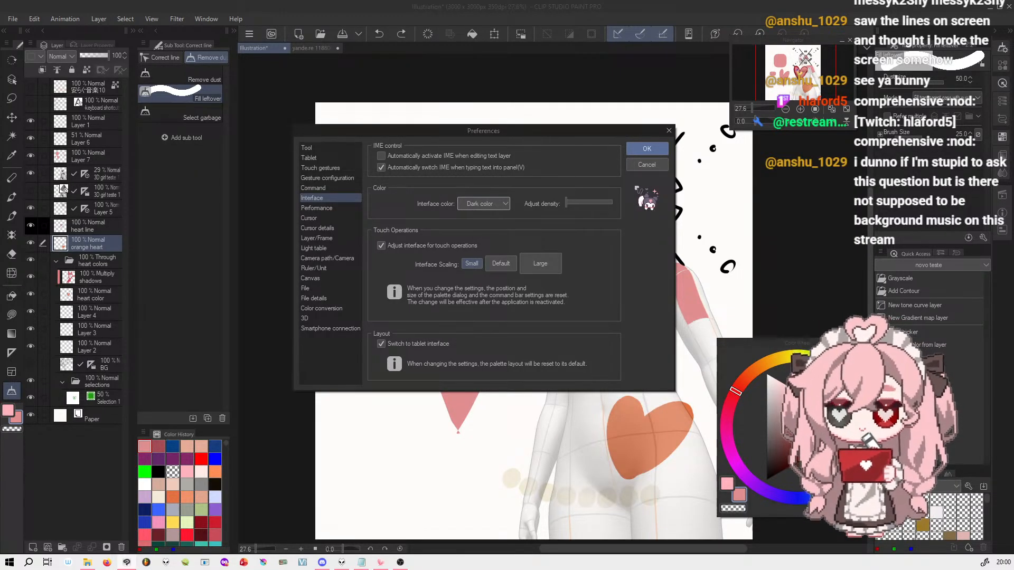
left_click(647, 149)
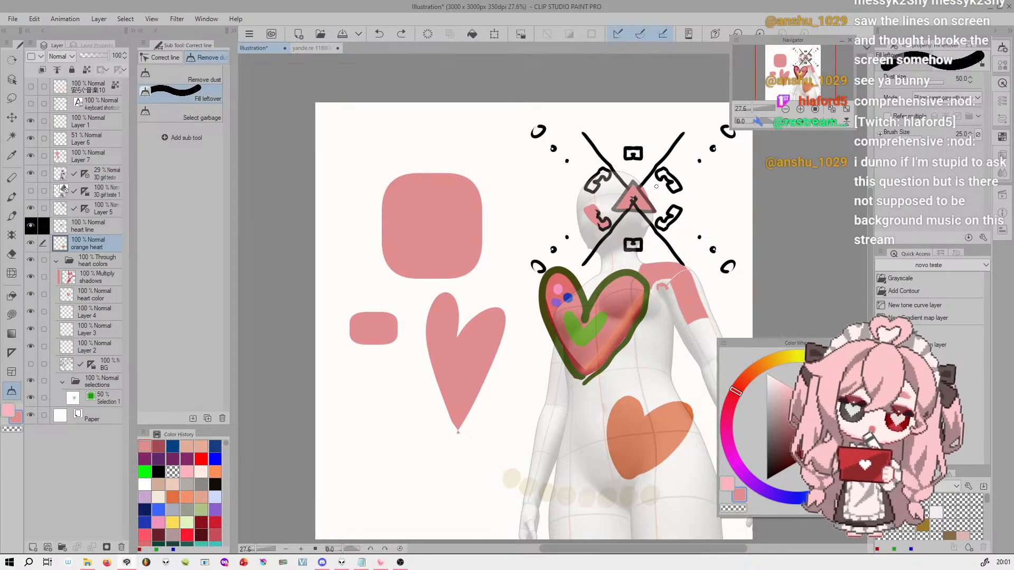